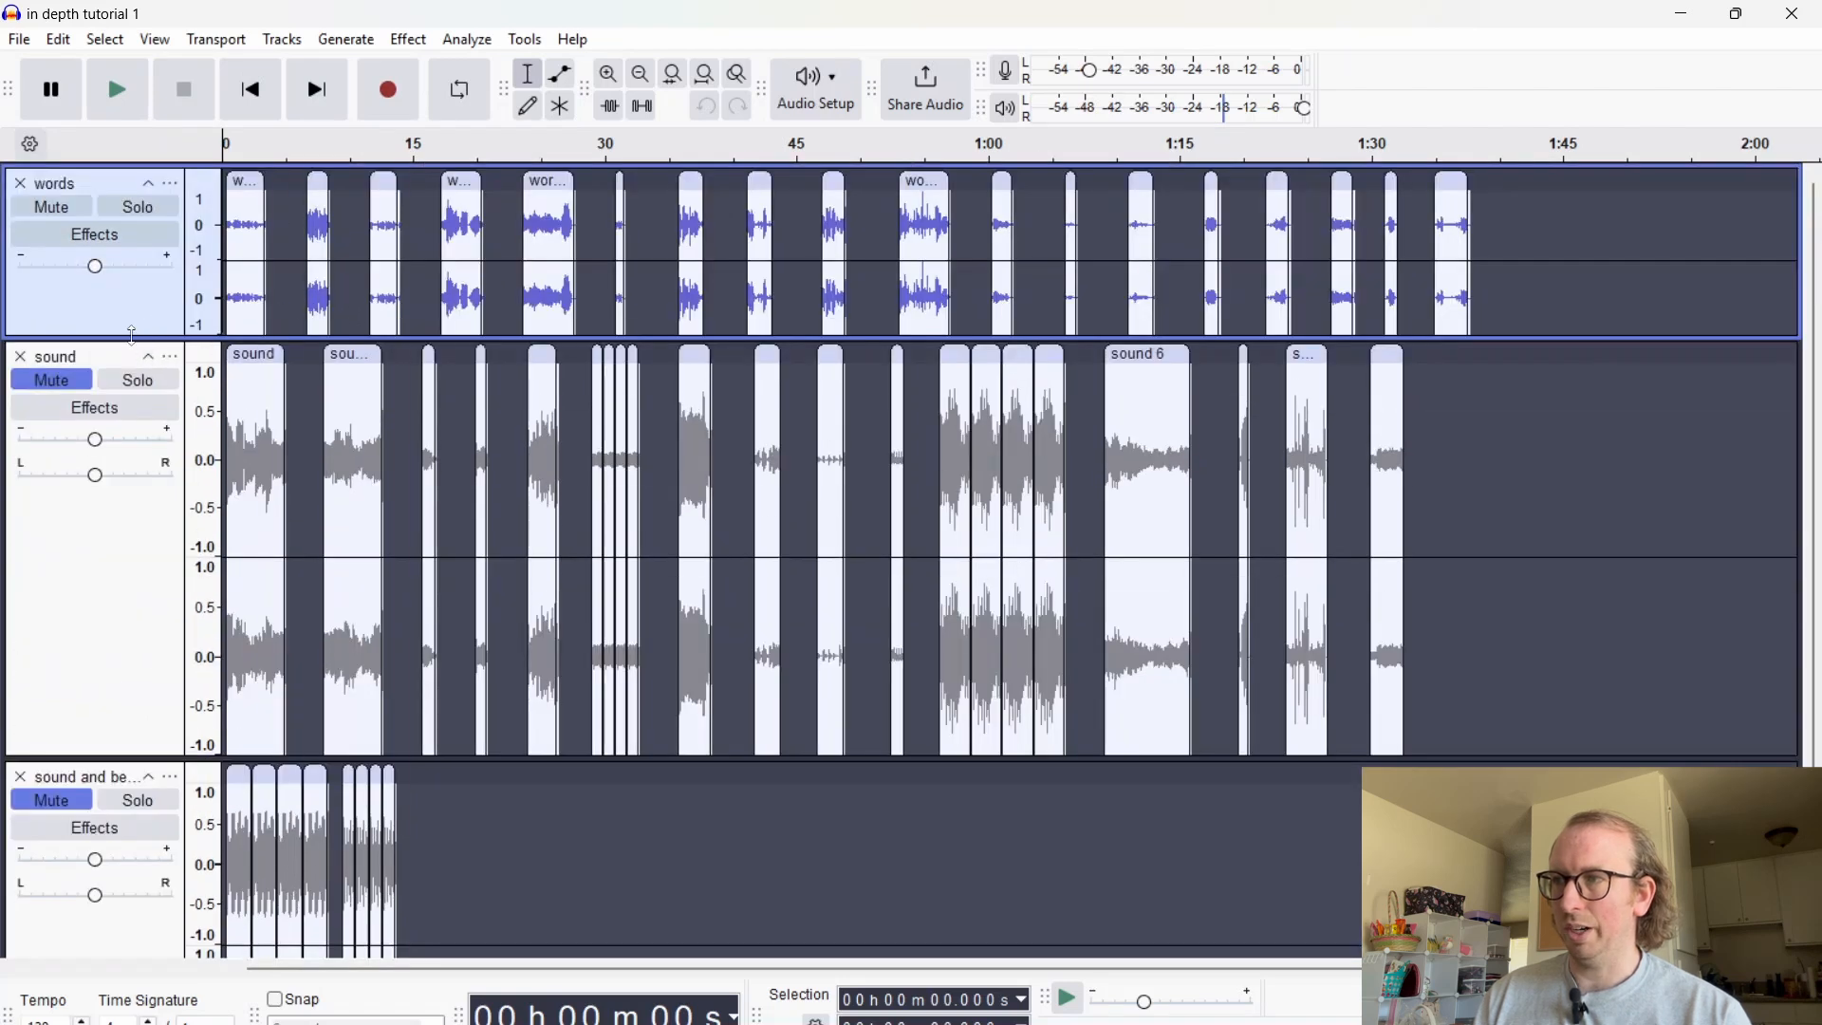
Reduce the heights of the words, sound, and sound and beats tracks so all three fit compactly
left_click_drag(132, 334, 133, 283)
left_click_drag(135, 703, 142, 395)
left_click_drag(143, 751, 154, 527)
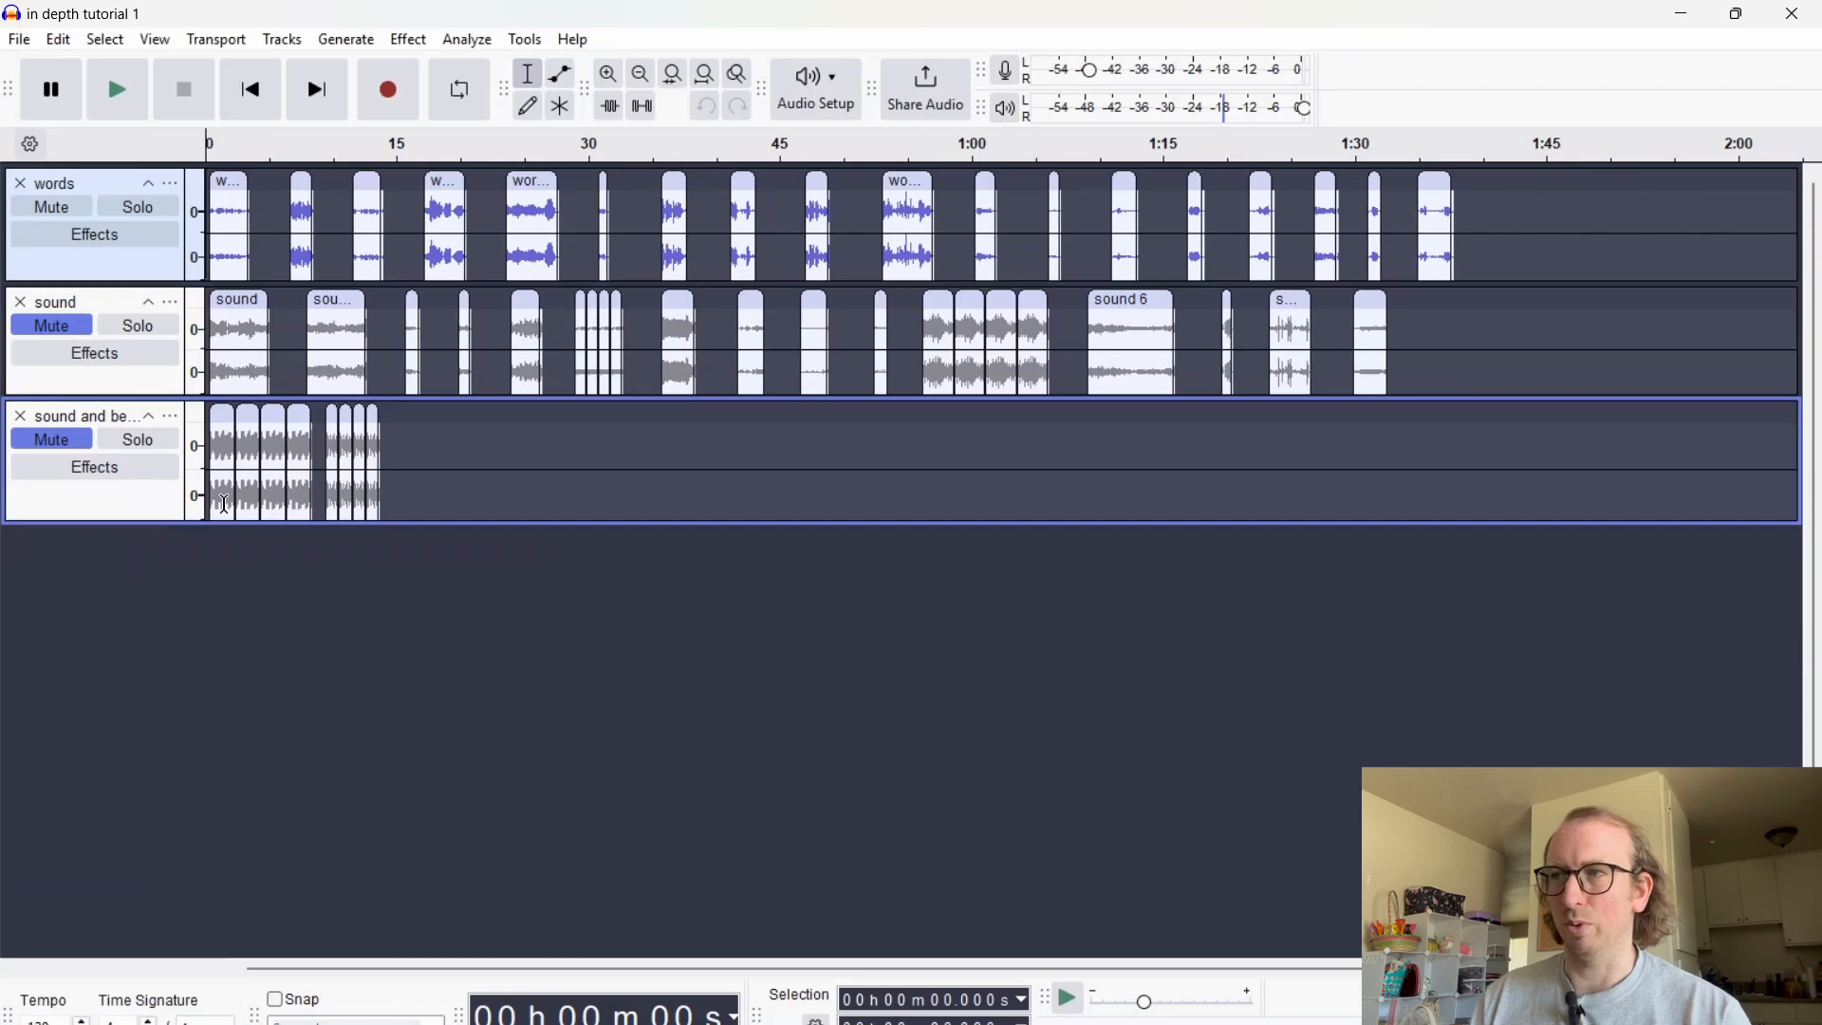
Add two new stereo tracks below the existing ones and shrink them to match the other tracks' heights
left_click(283, 39)
mouse_move(436, 68)
left_click(729, 96)
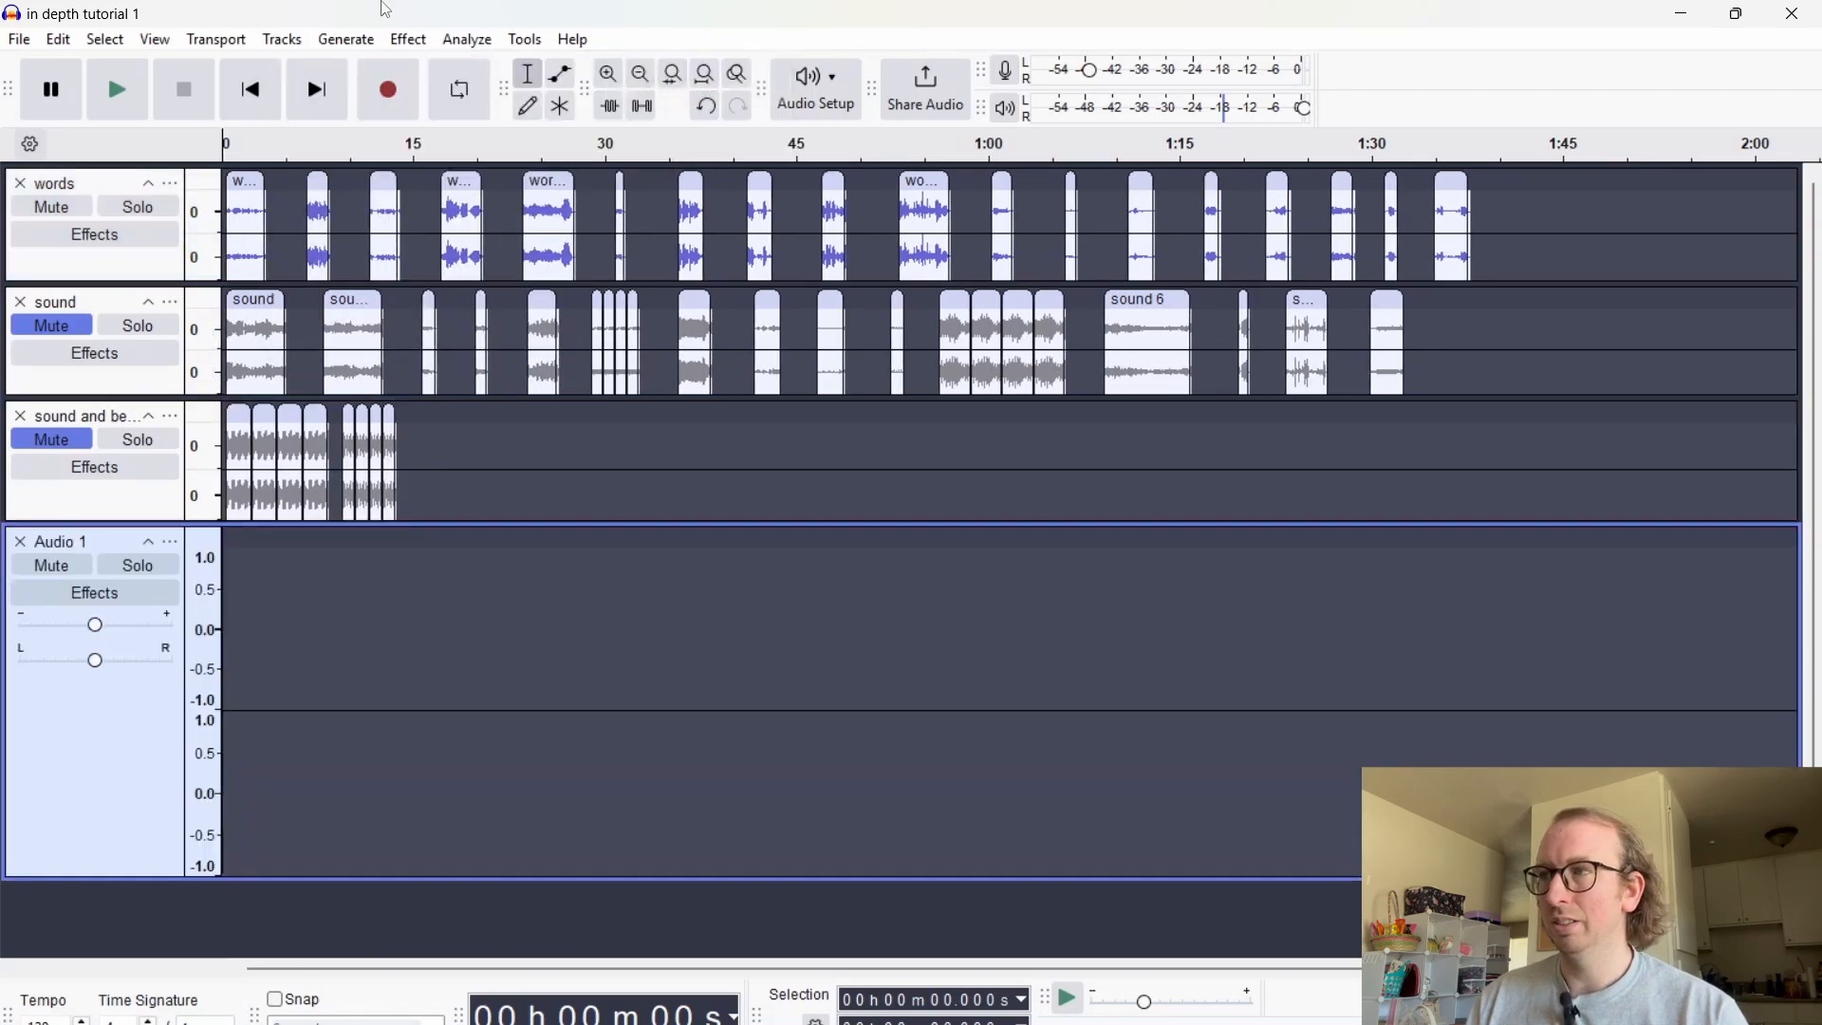
left_click(283, 39)
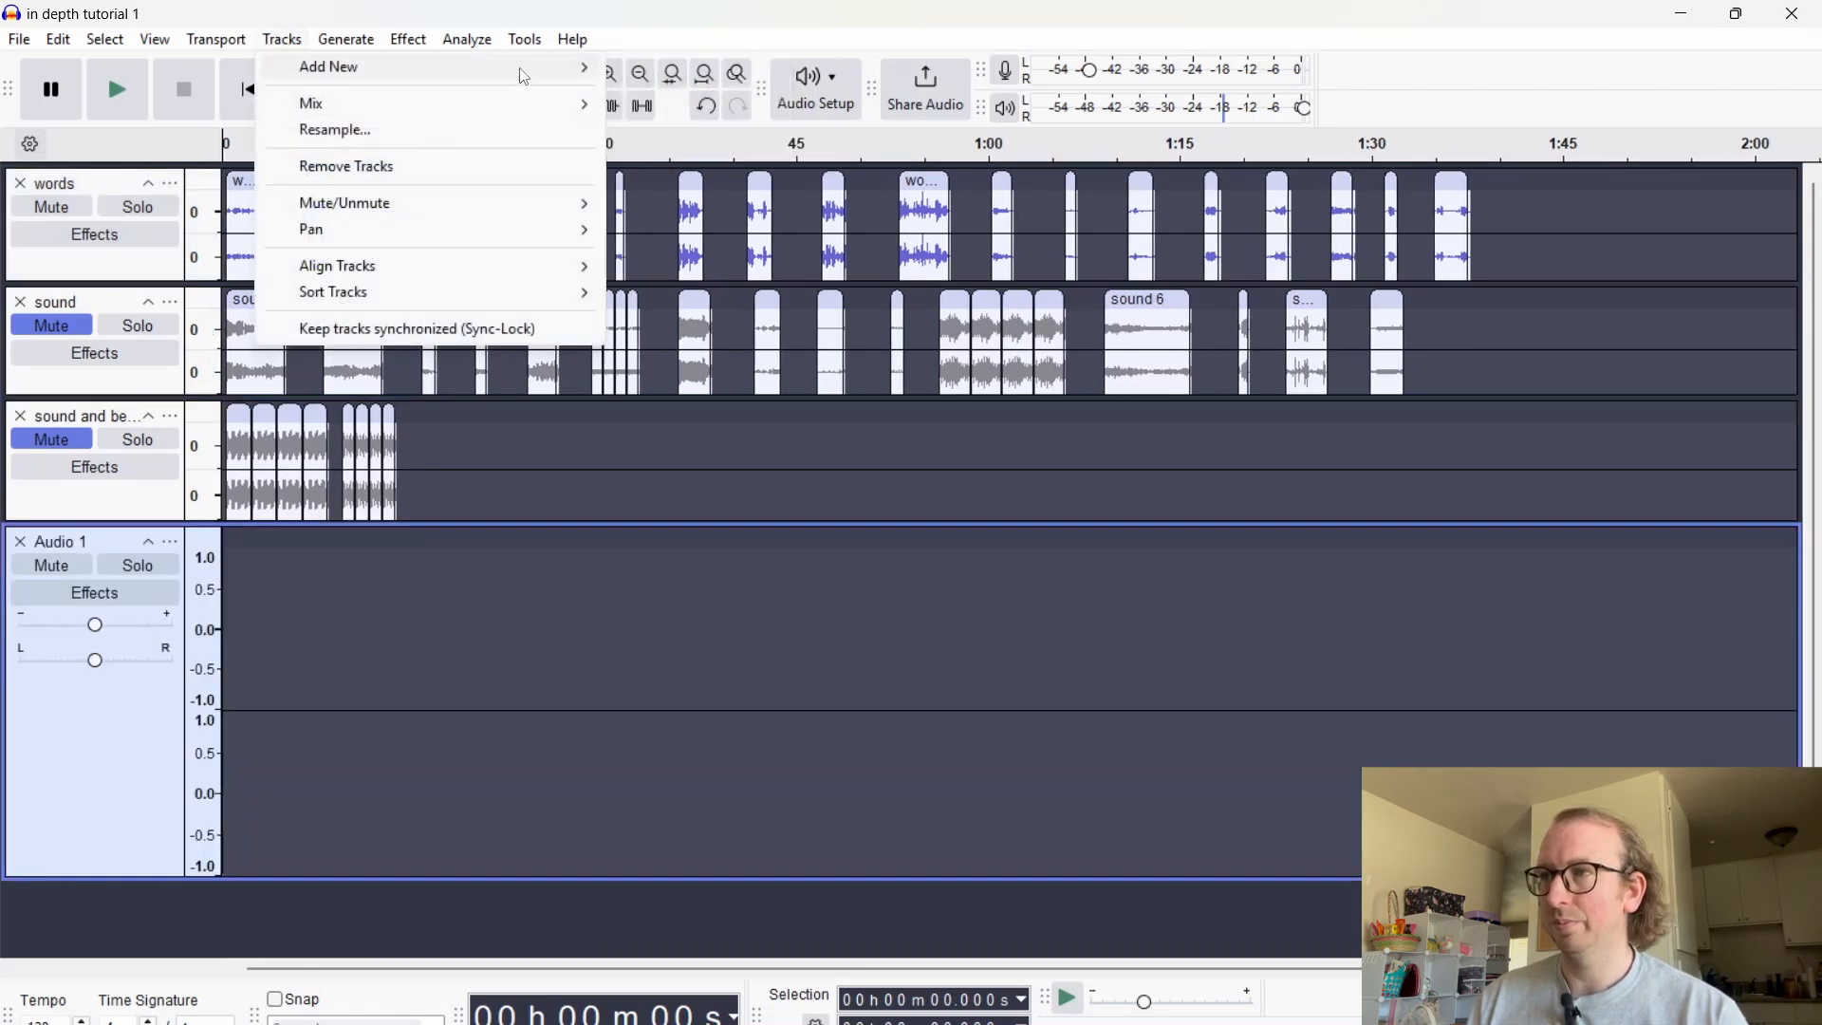
mouse_move(436, 67)
left_click(720, 95)
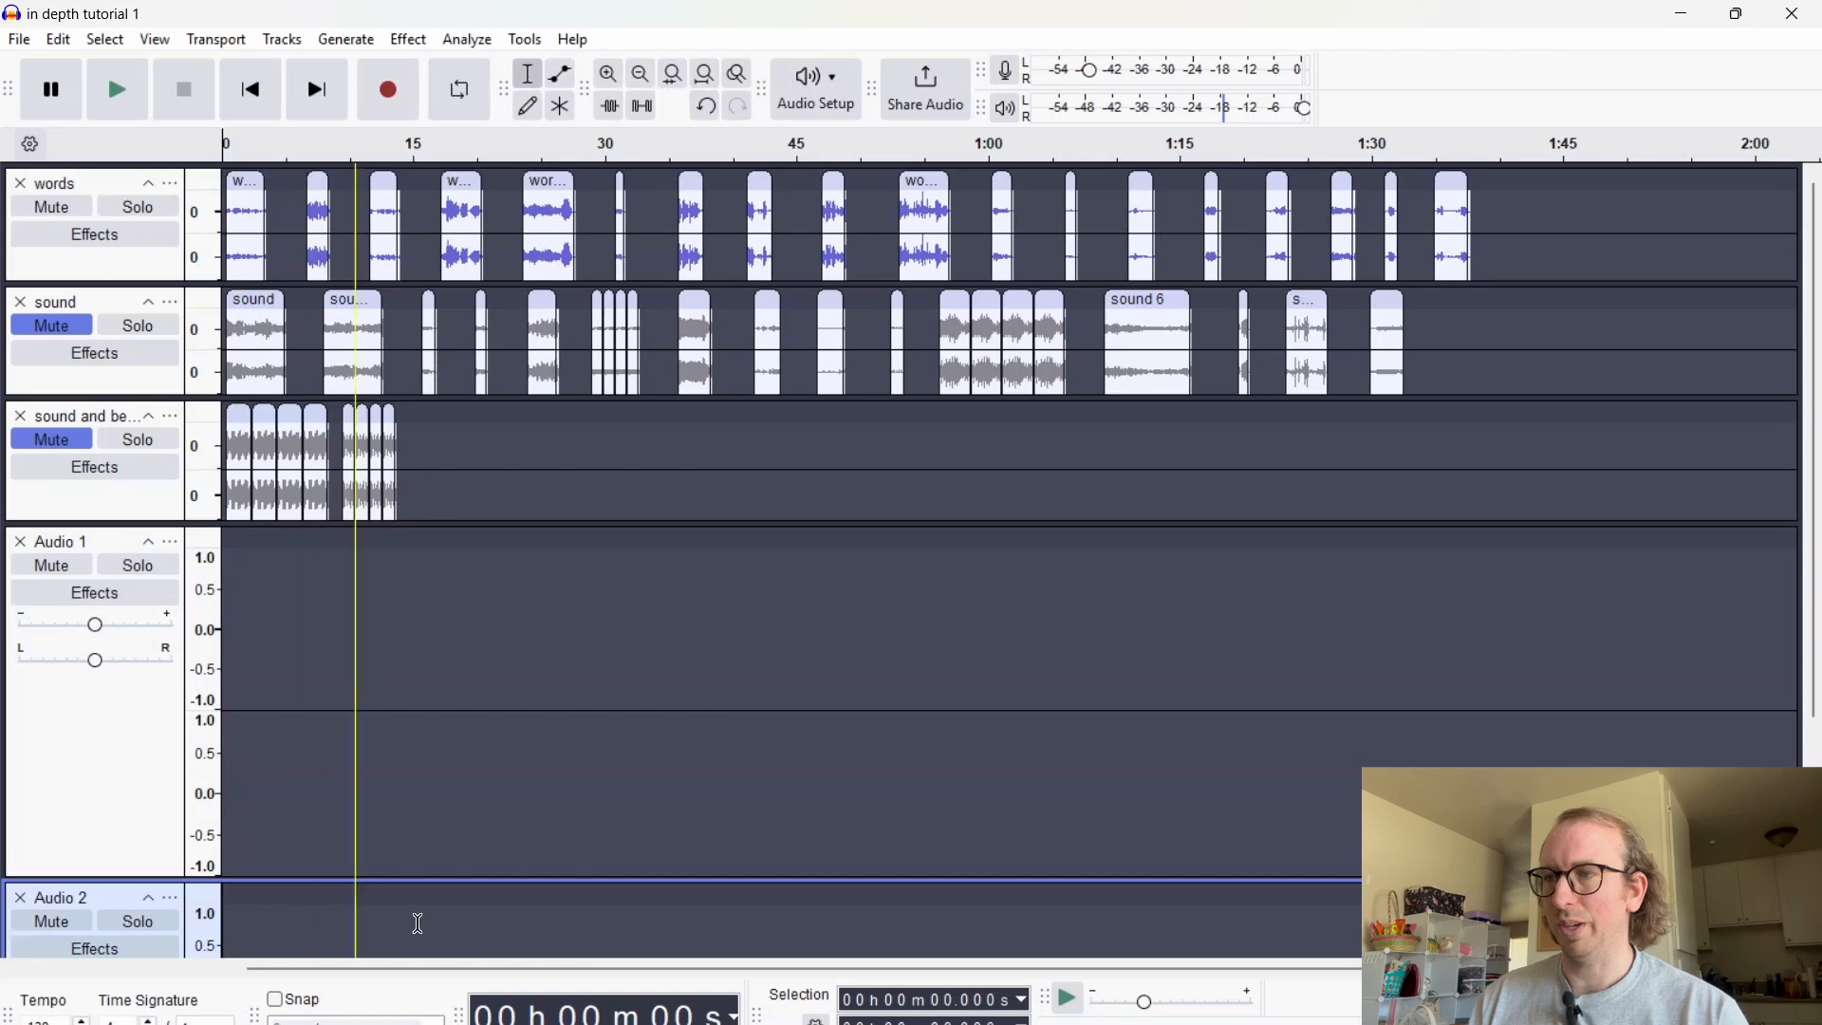
left_click_drag(501, 880, 497, 639)
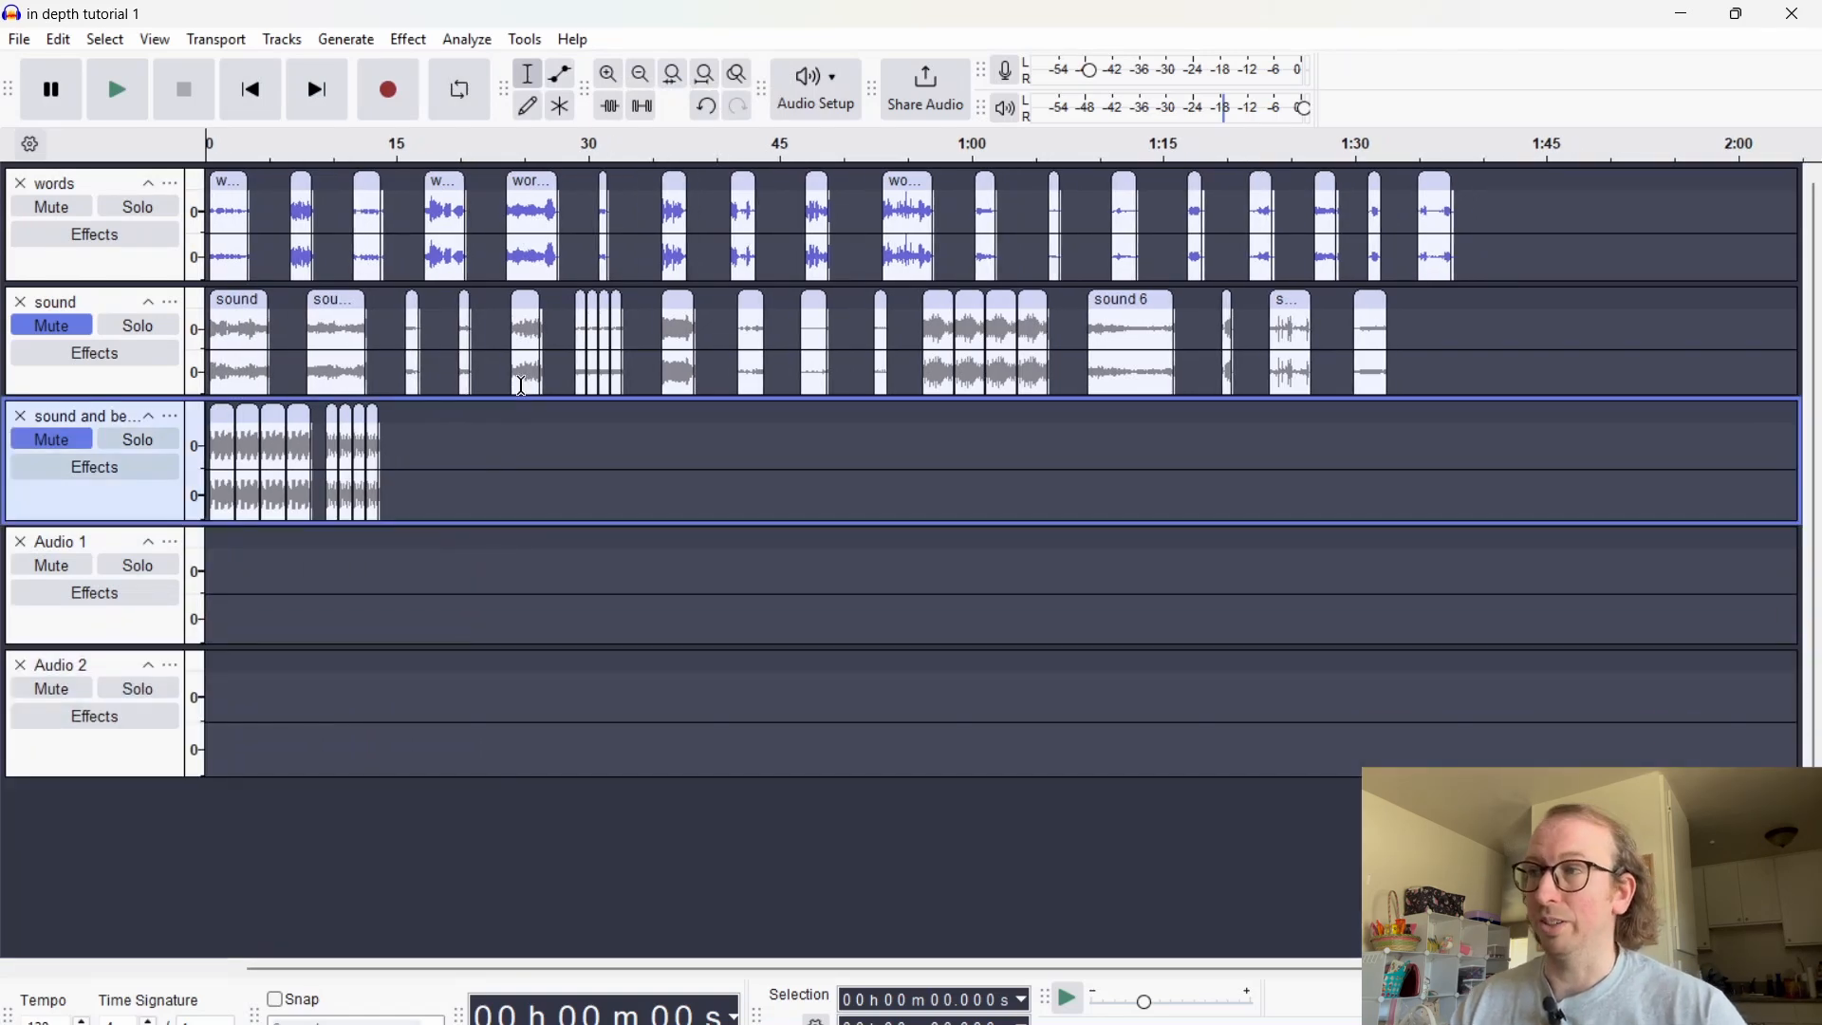
Play the project from the start with the timeline zoomed in to hear the words track, and stop playback
key("space")
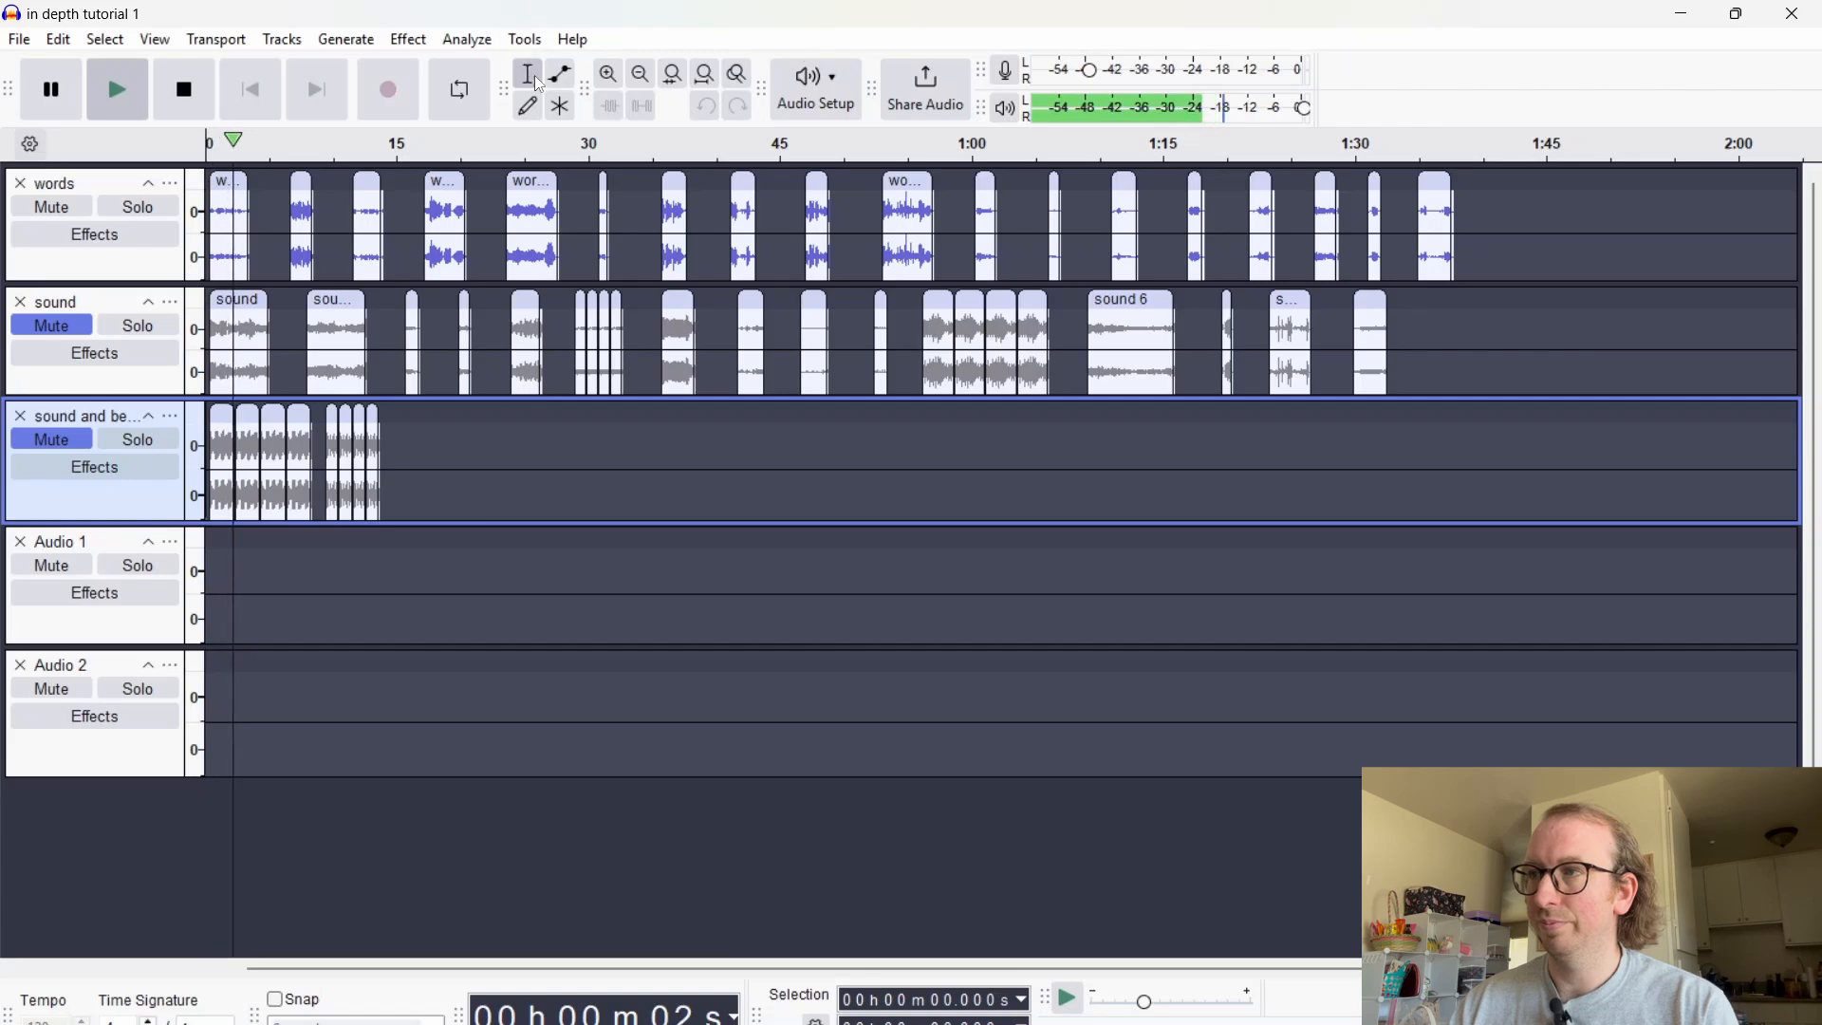
left_click(609, 76)
left_click(612, 79)
left_click(612, 75)
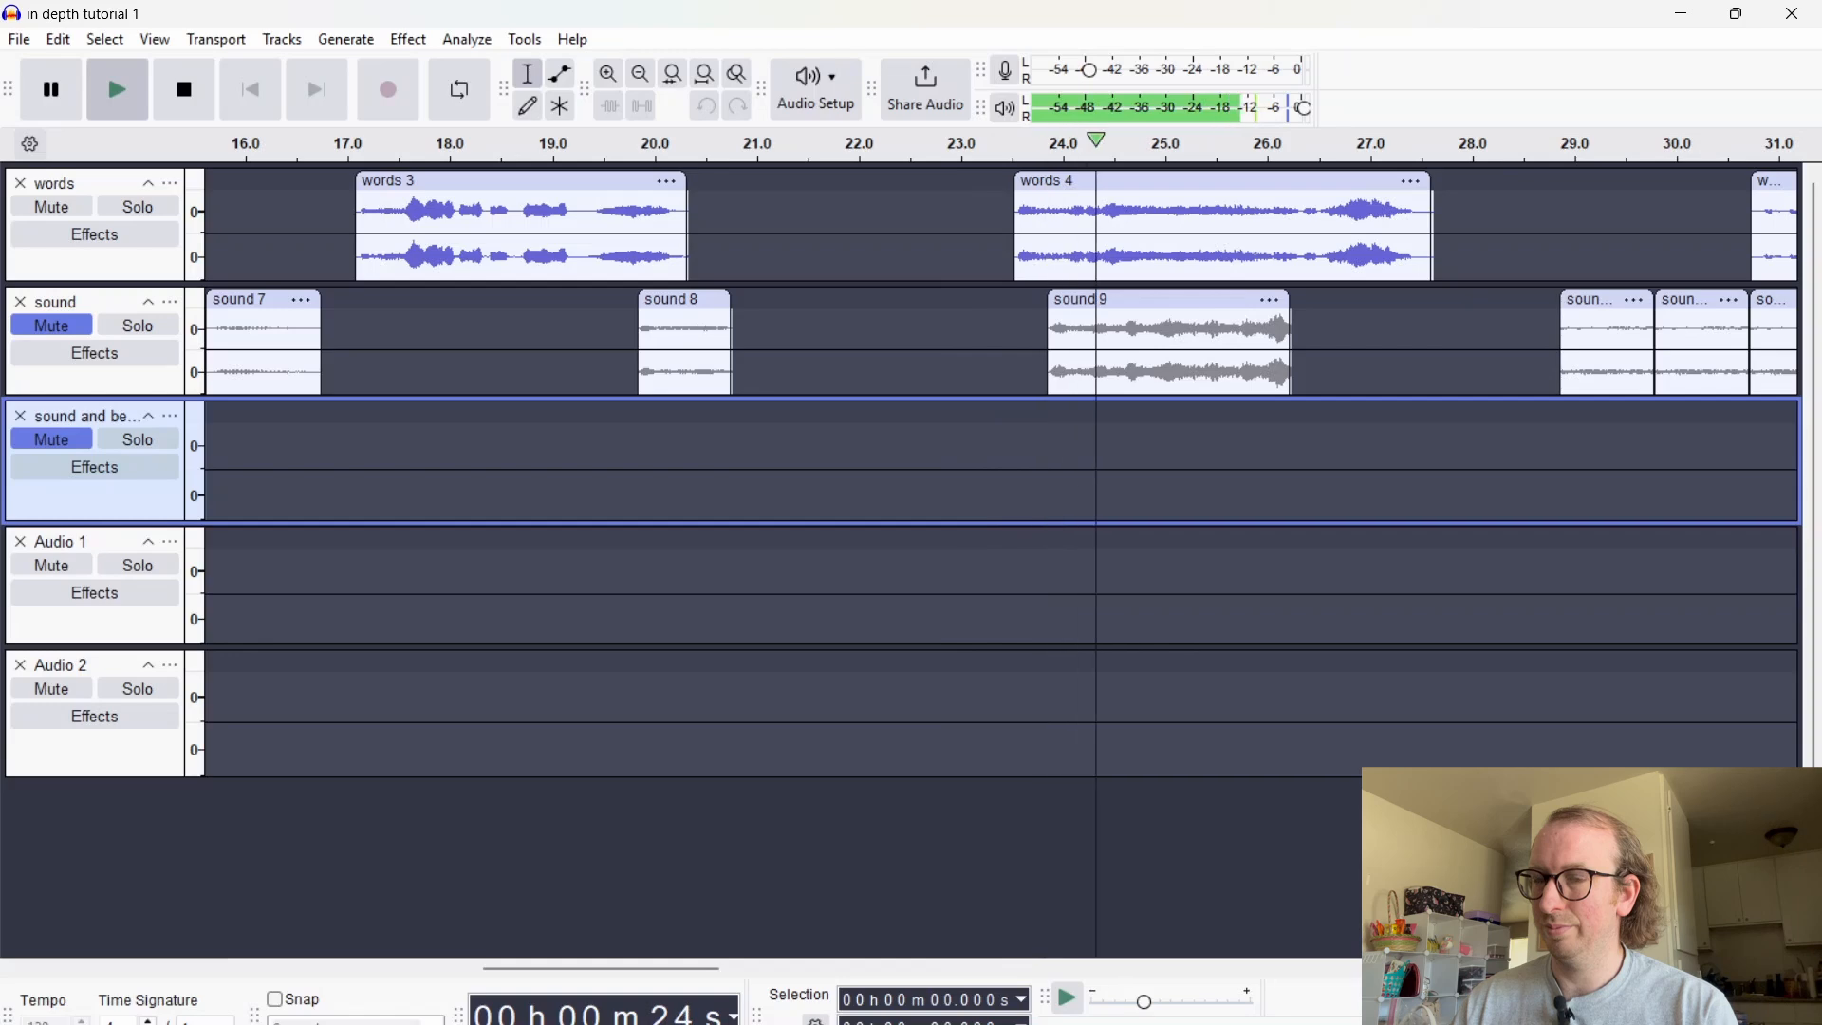
key("super+a")
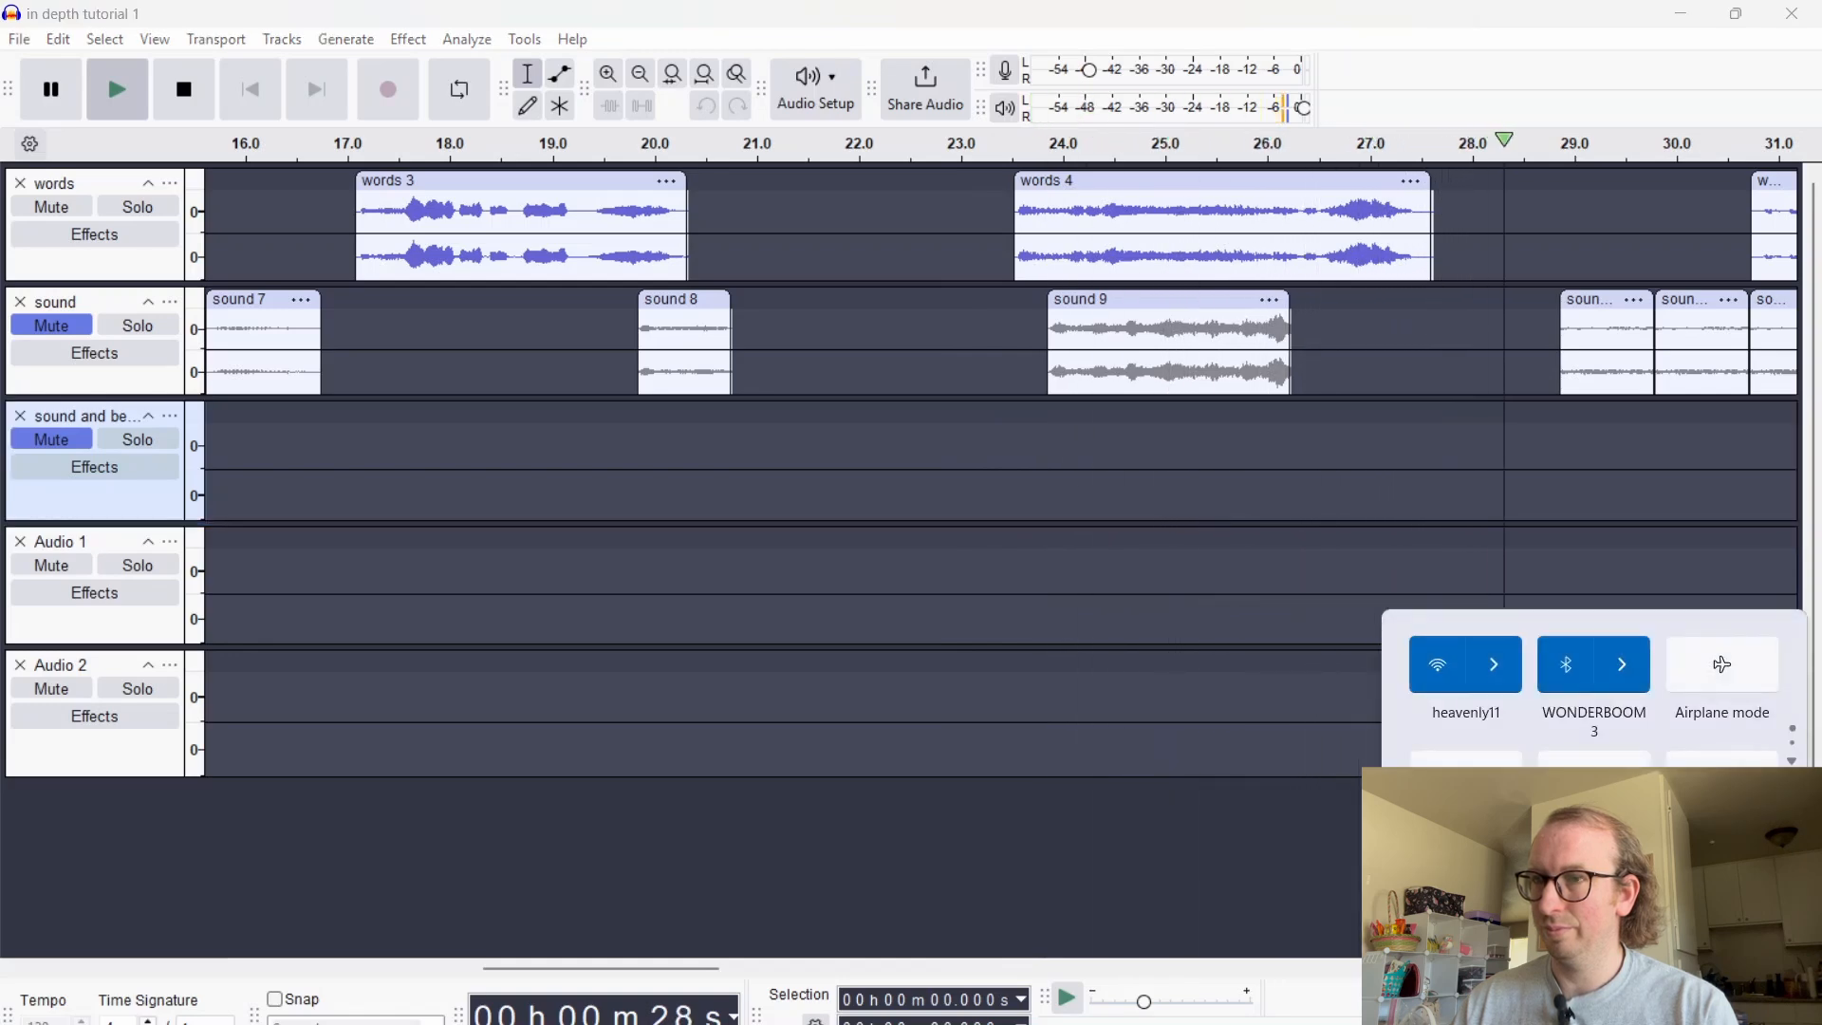
left_click(1038, 875)
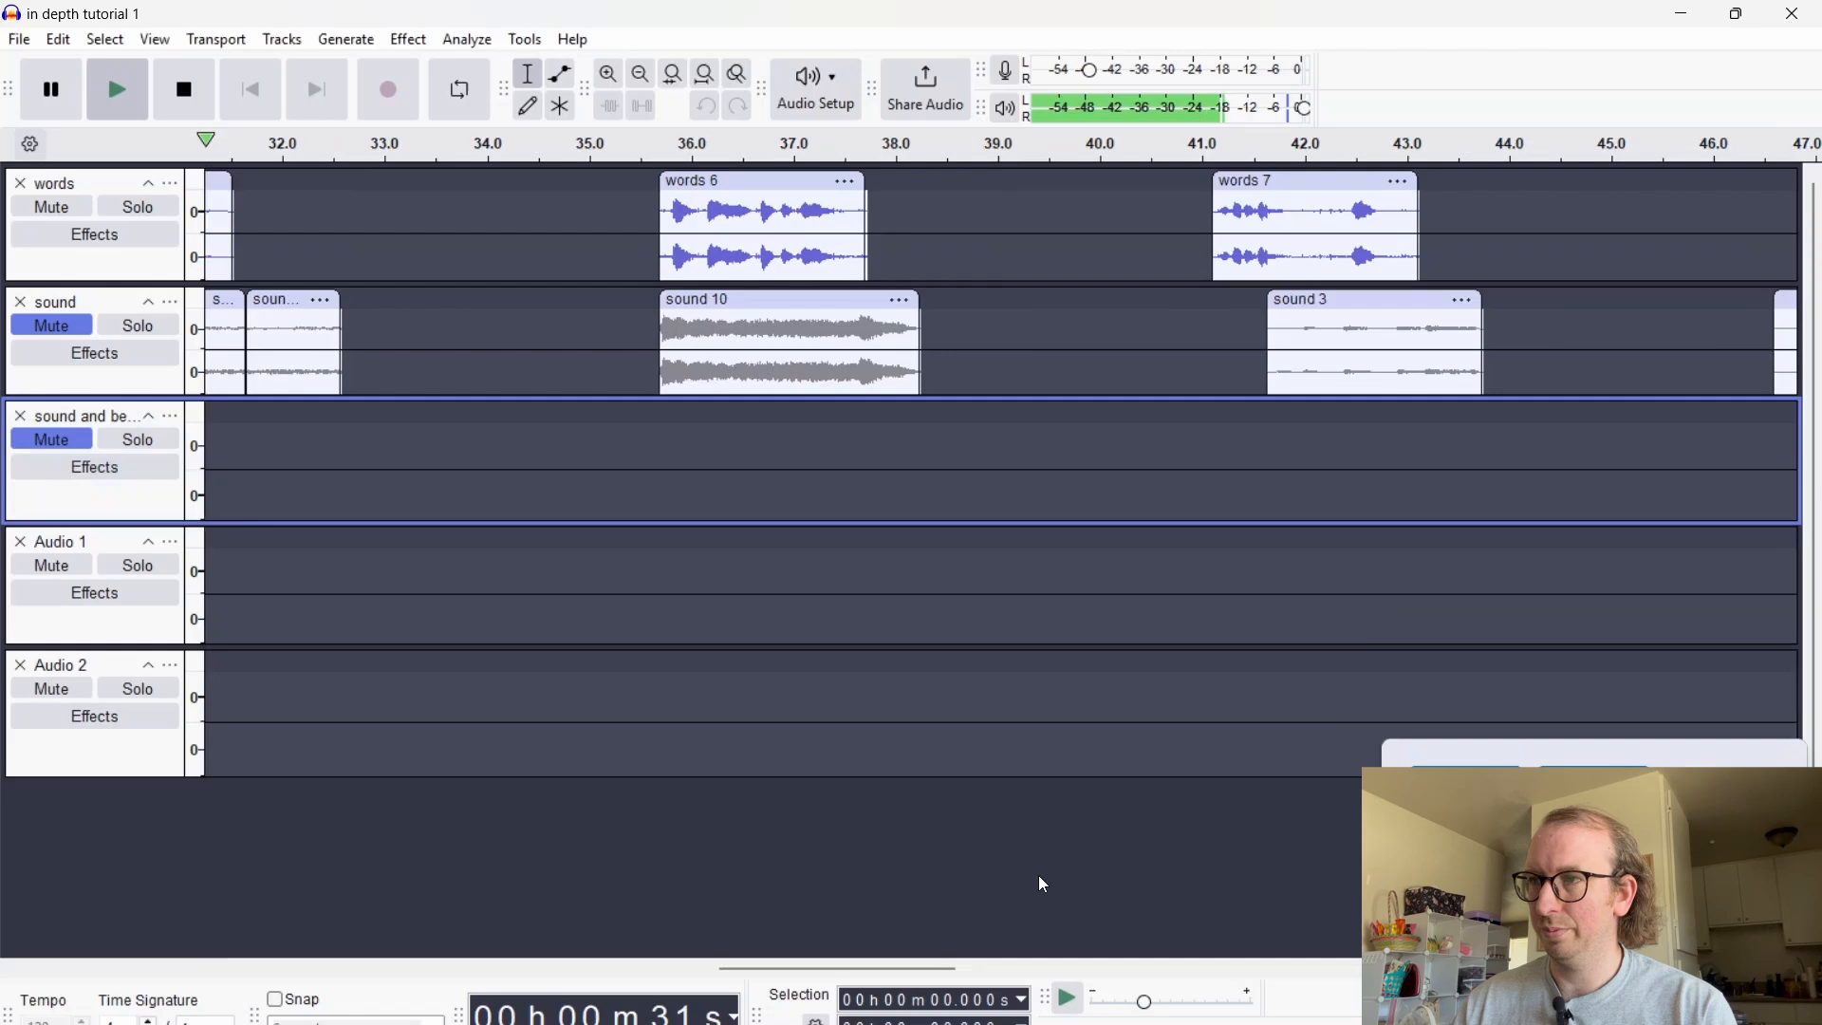
left_click(176, 95)
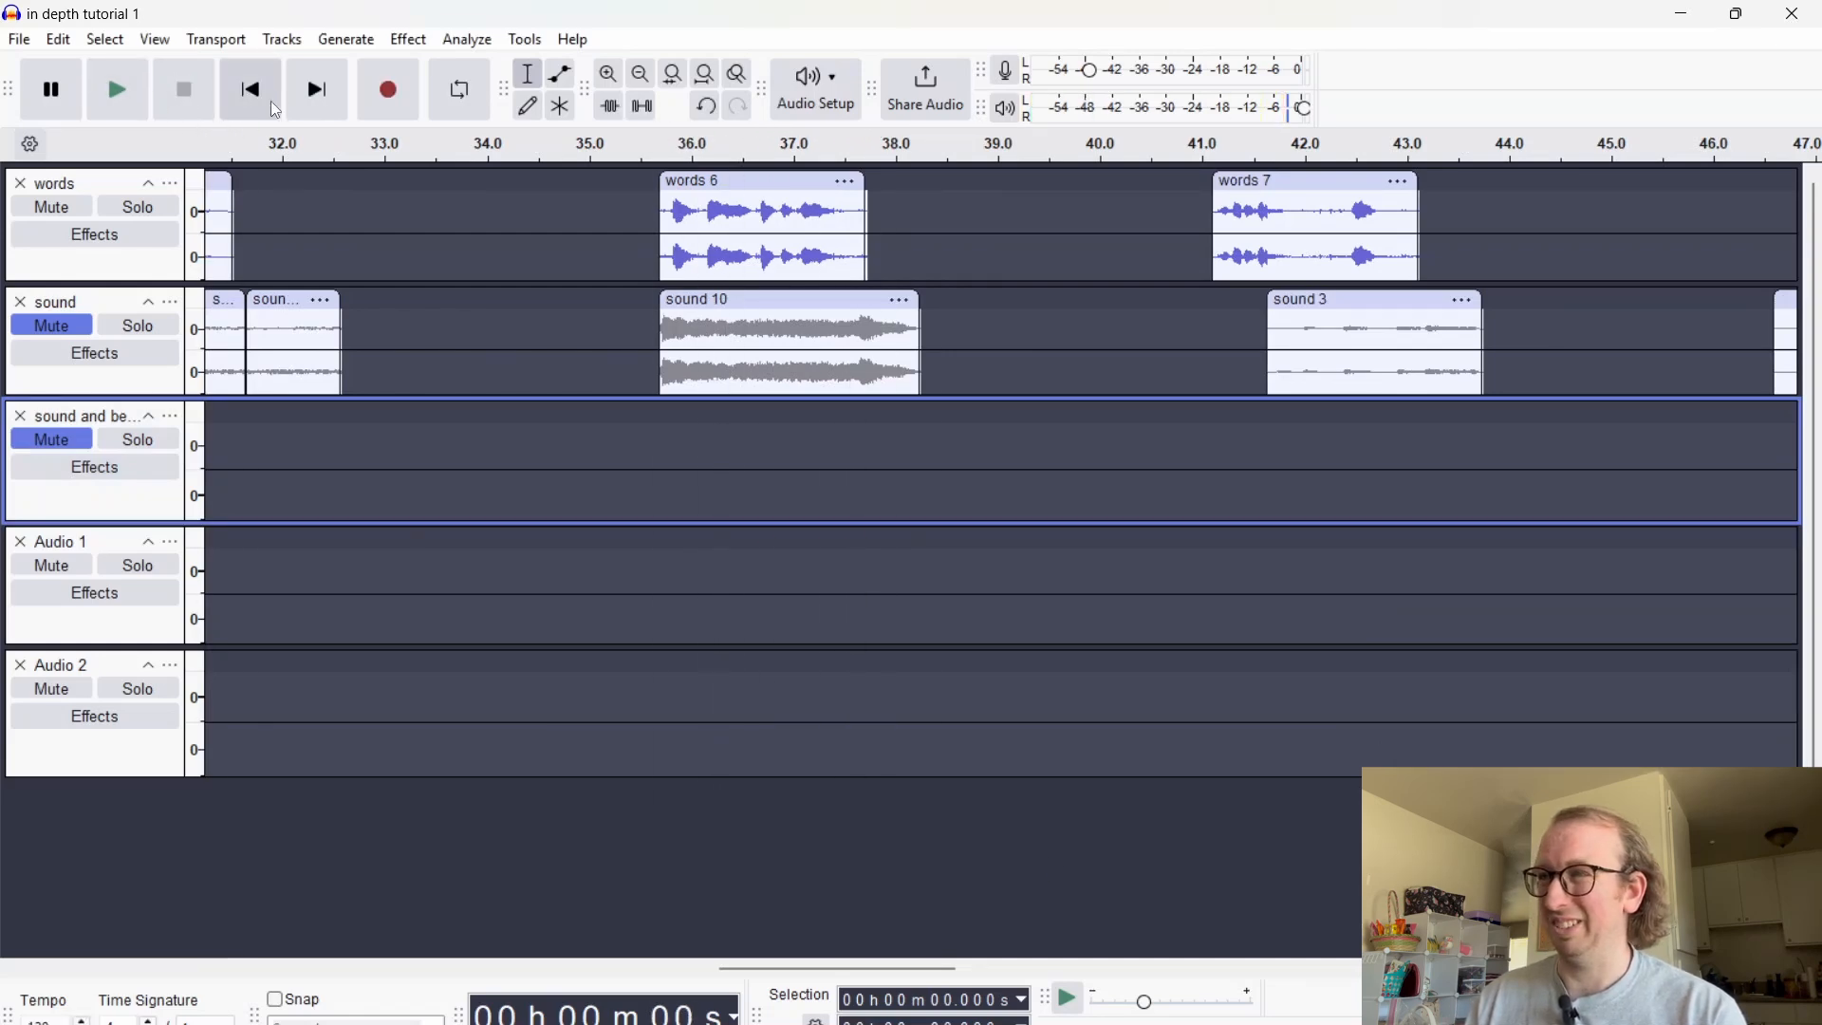
Play the words track from just before the words 7 clip and stop partway through it
left_click(1193, 221)
key("space")
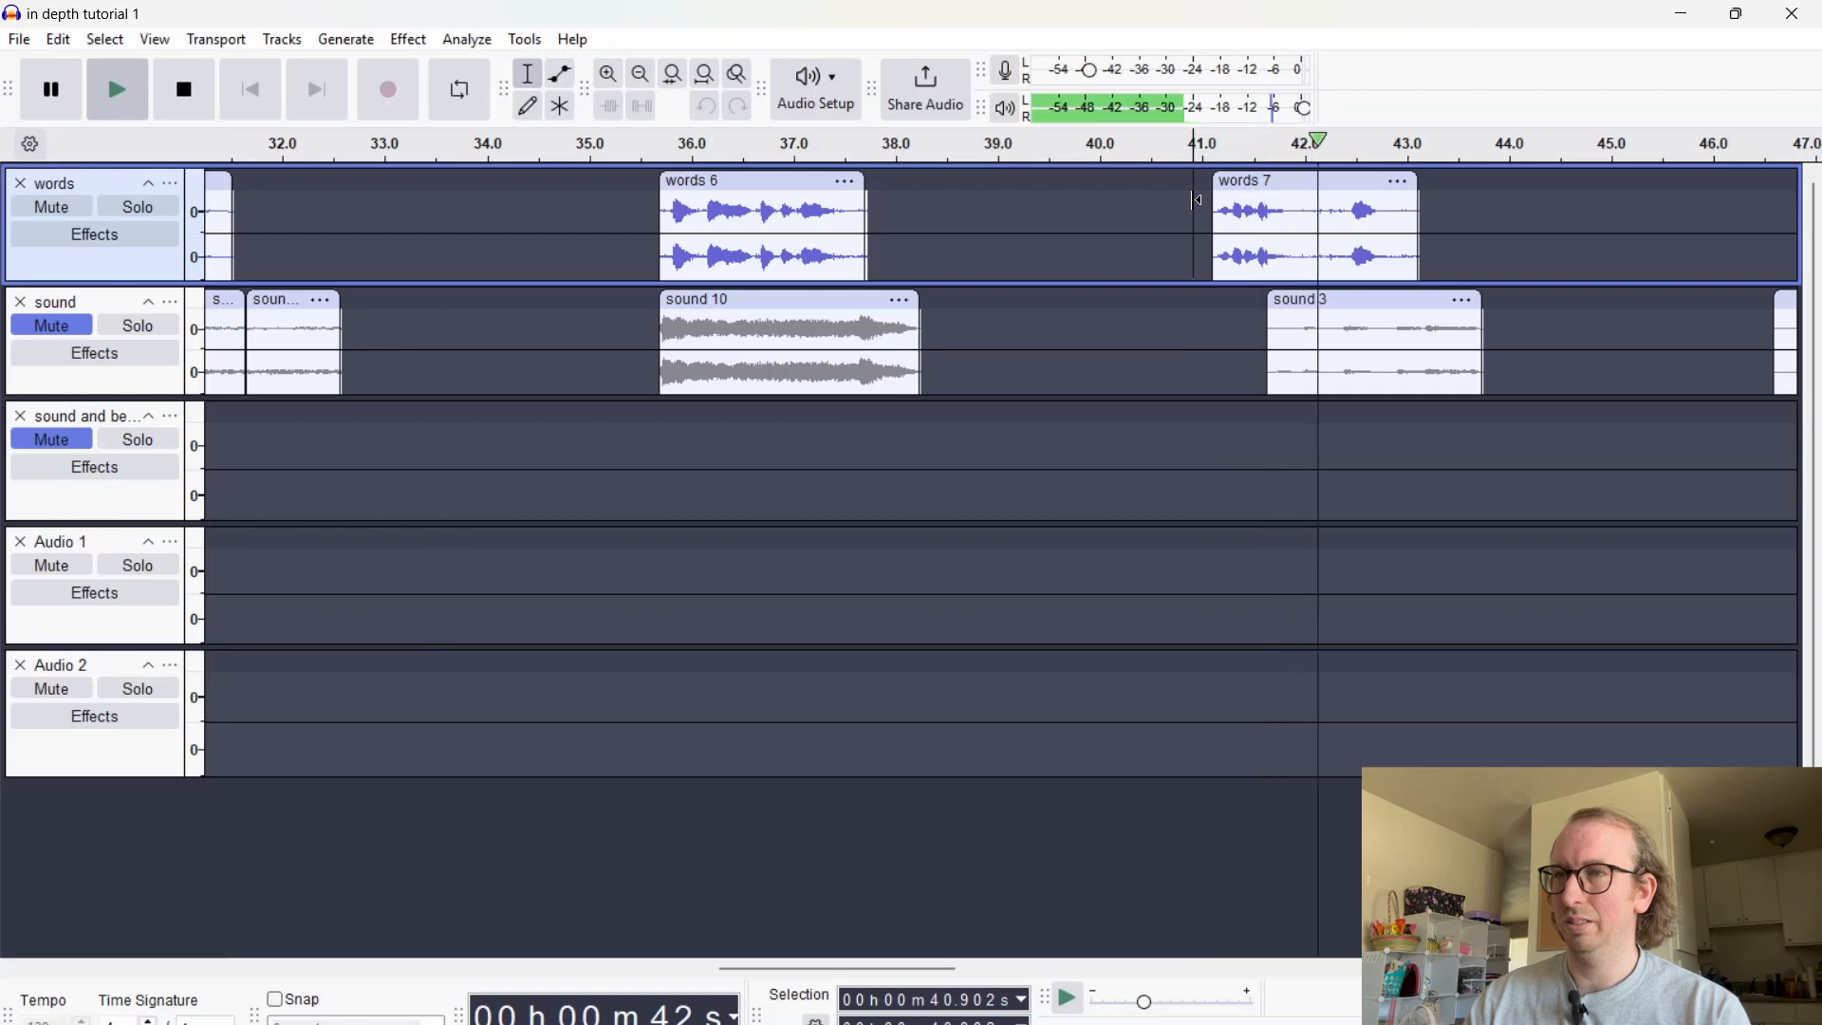
key("space")
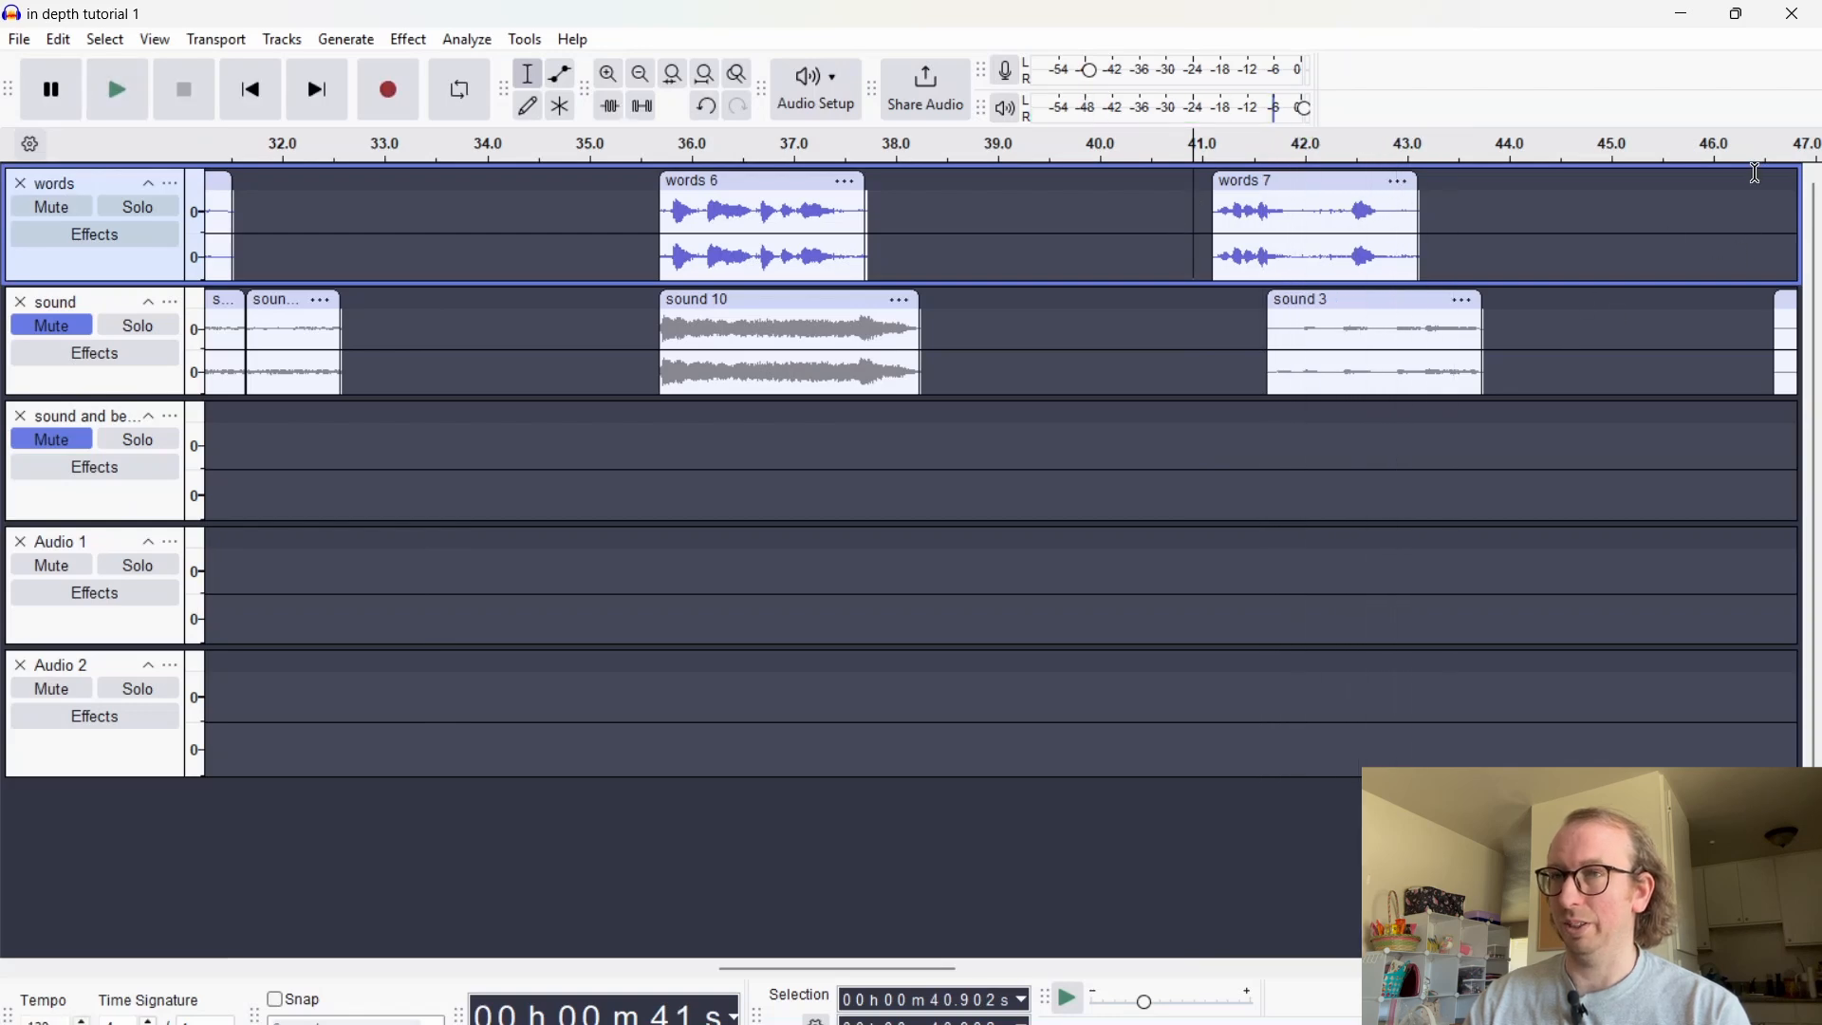
Unmute the sound track and the sound and beats track, and play the project from the beginning
key("Home")
left_click(51, 326)
left_click(69, 442)
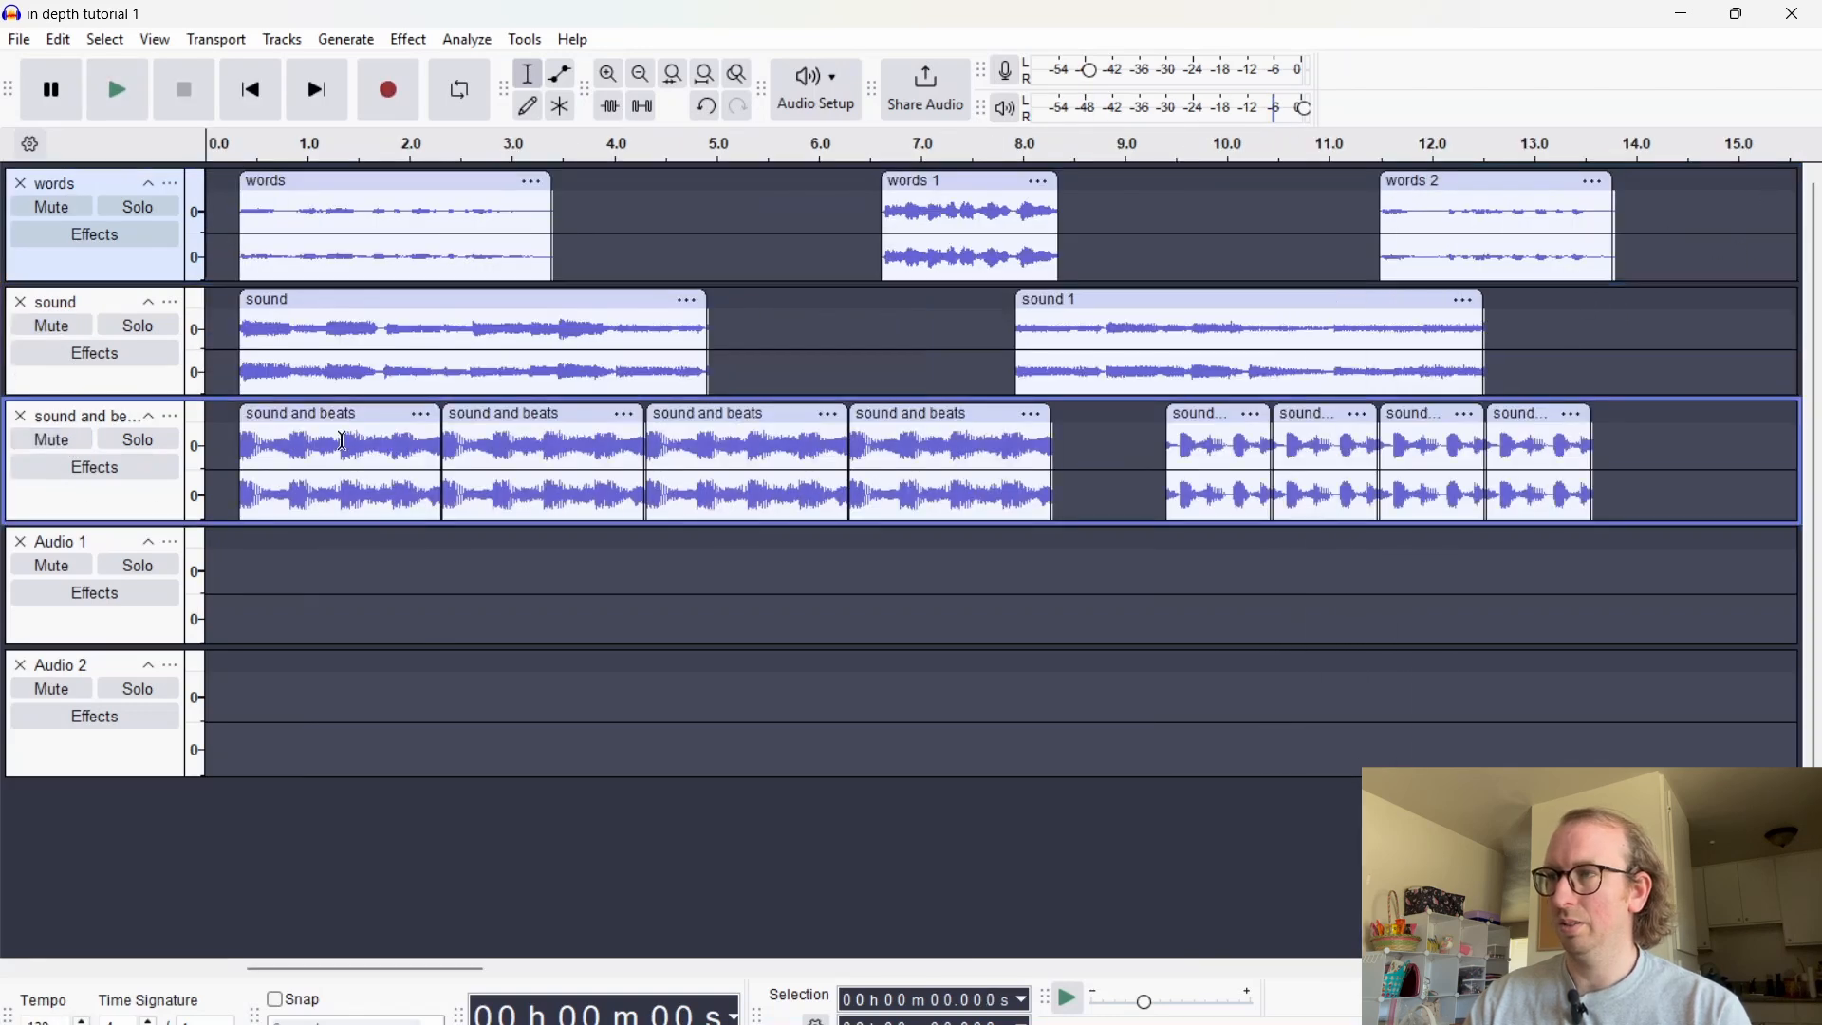
key("space")
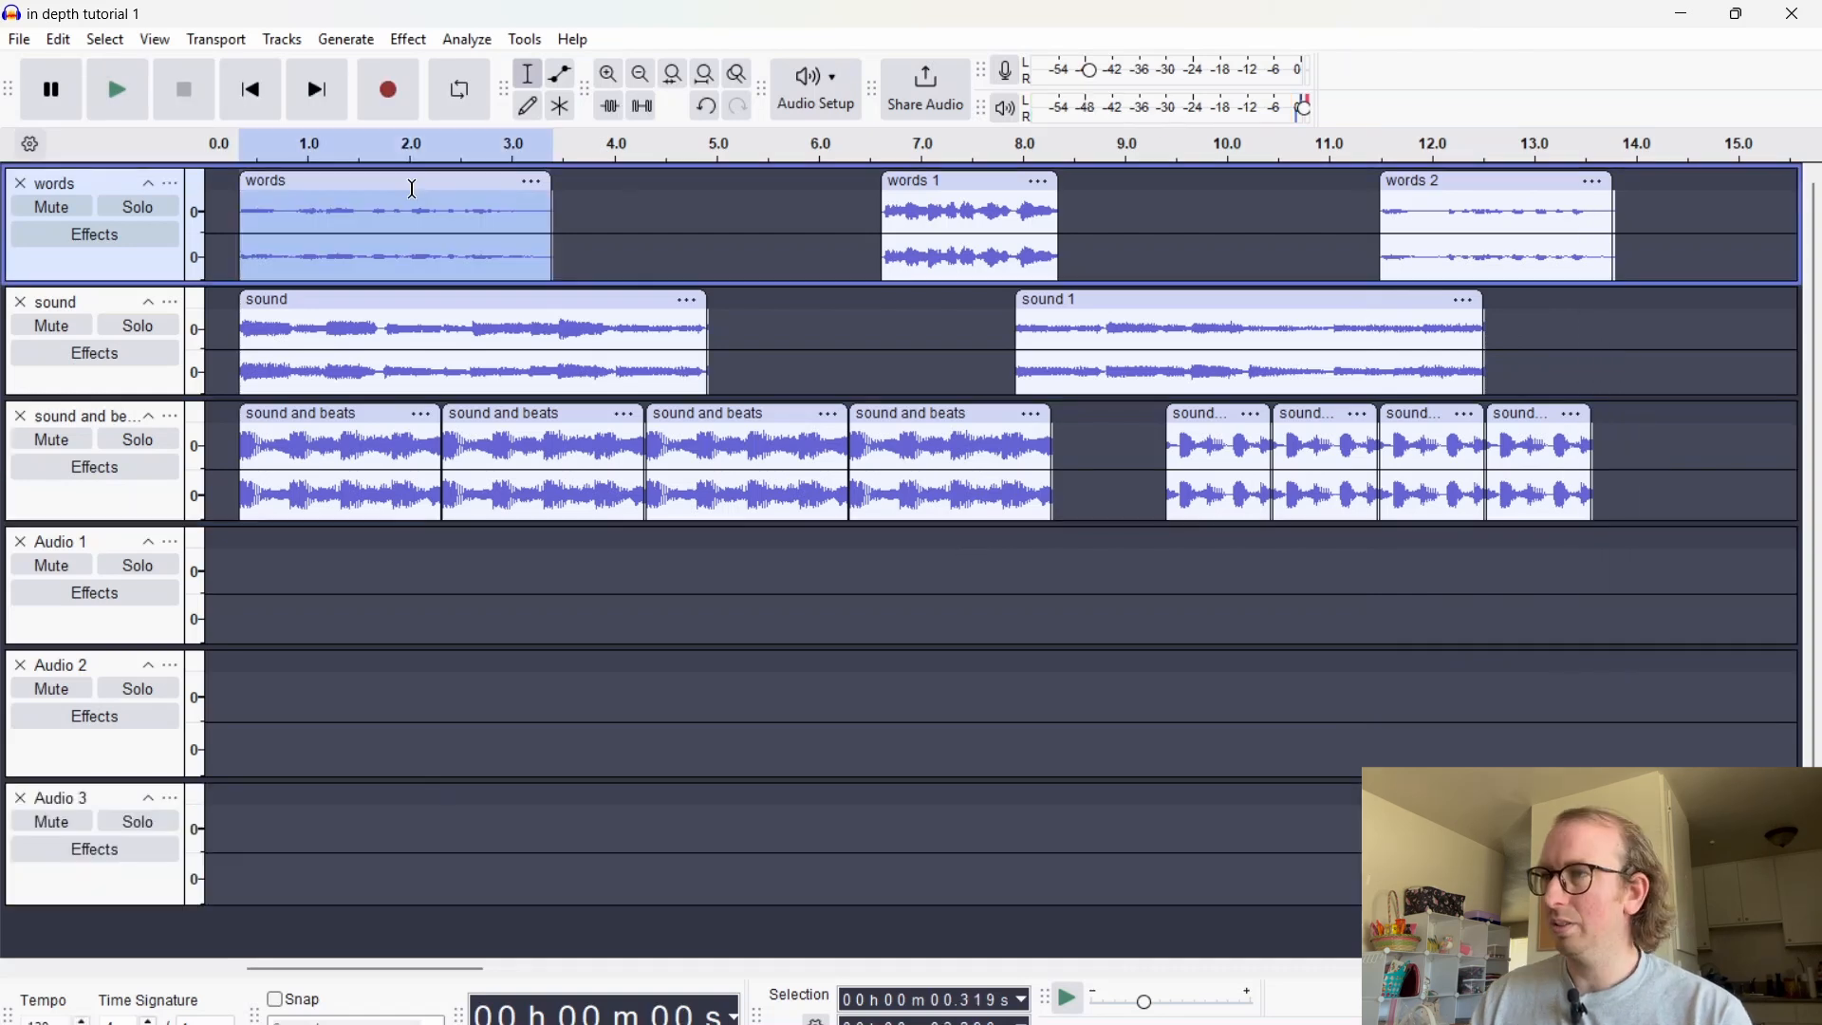
Amplify the first clip of the words track by 17.225 dB to a new peak of 0.0 dB
left_click(410, 41)
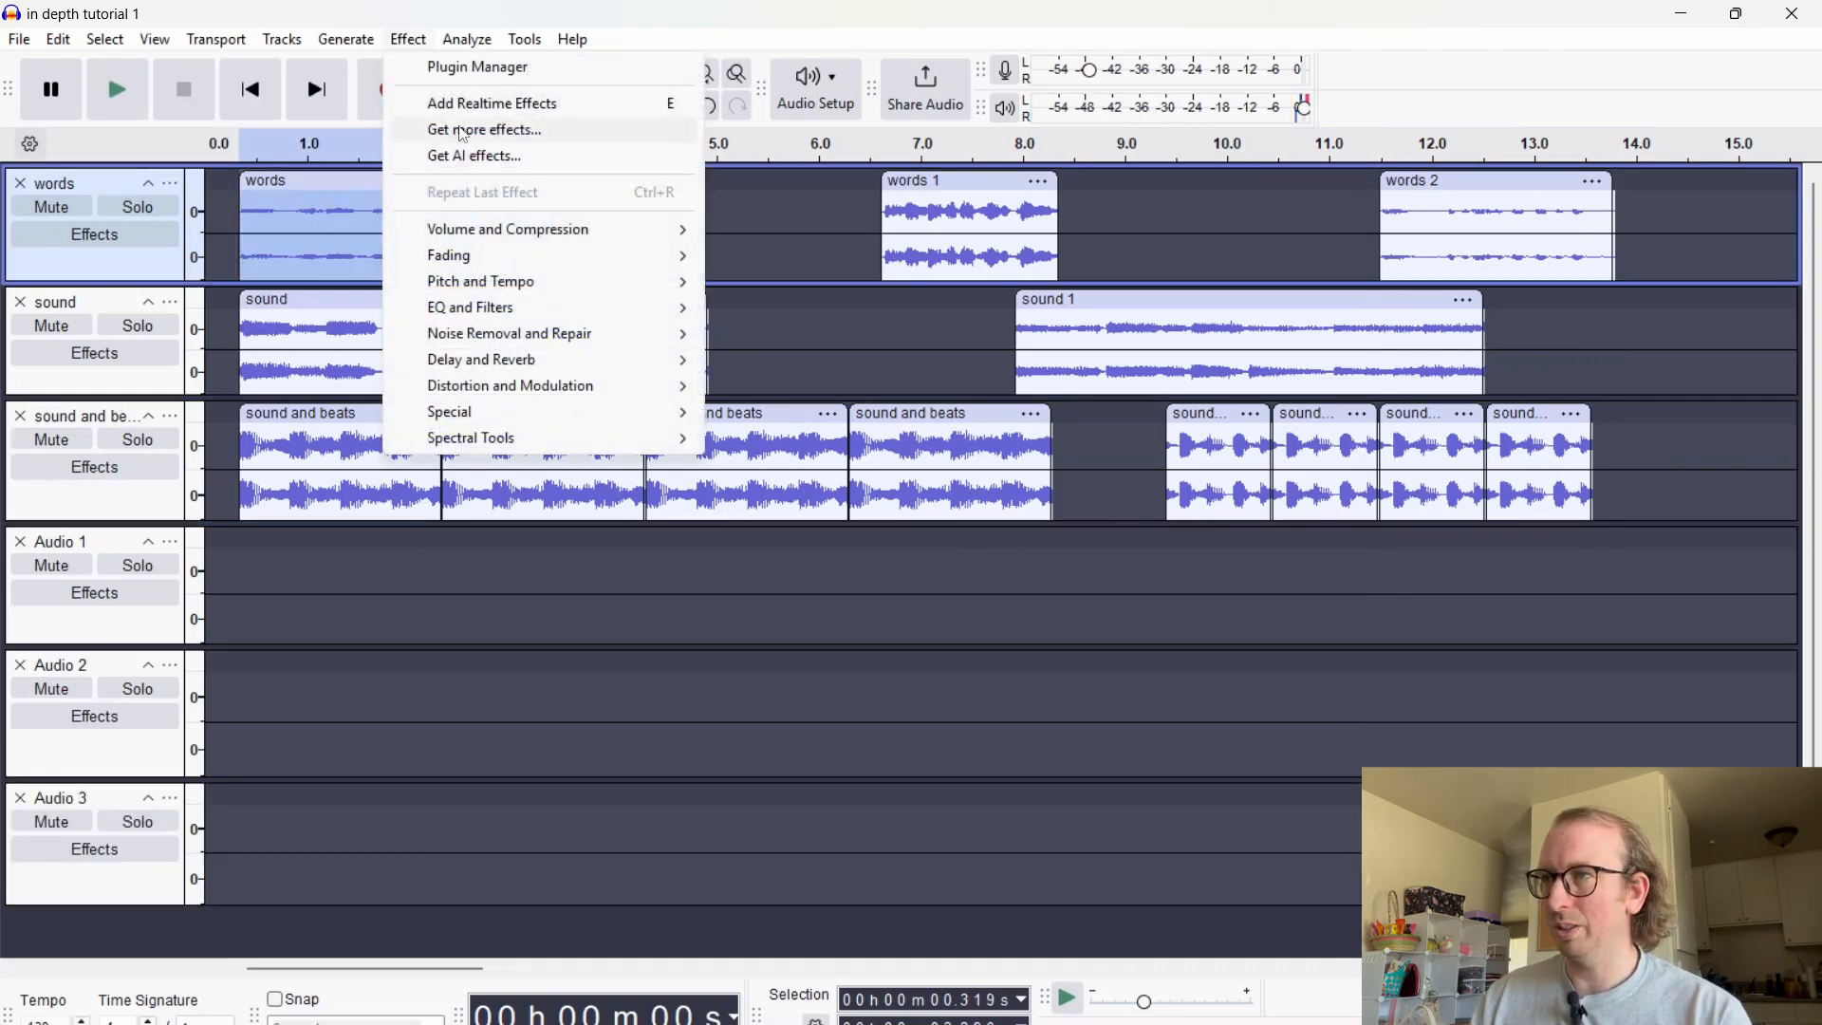
mouse_move(638, 238)
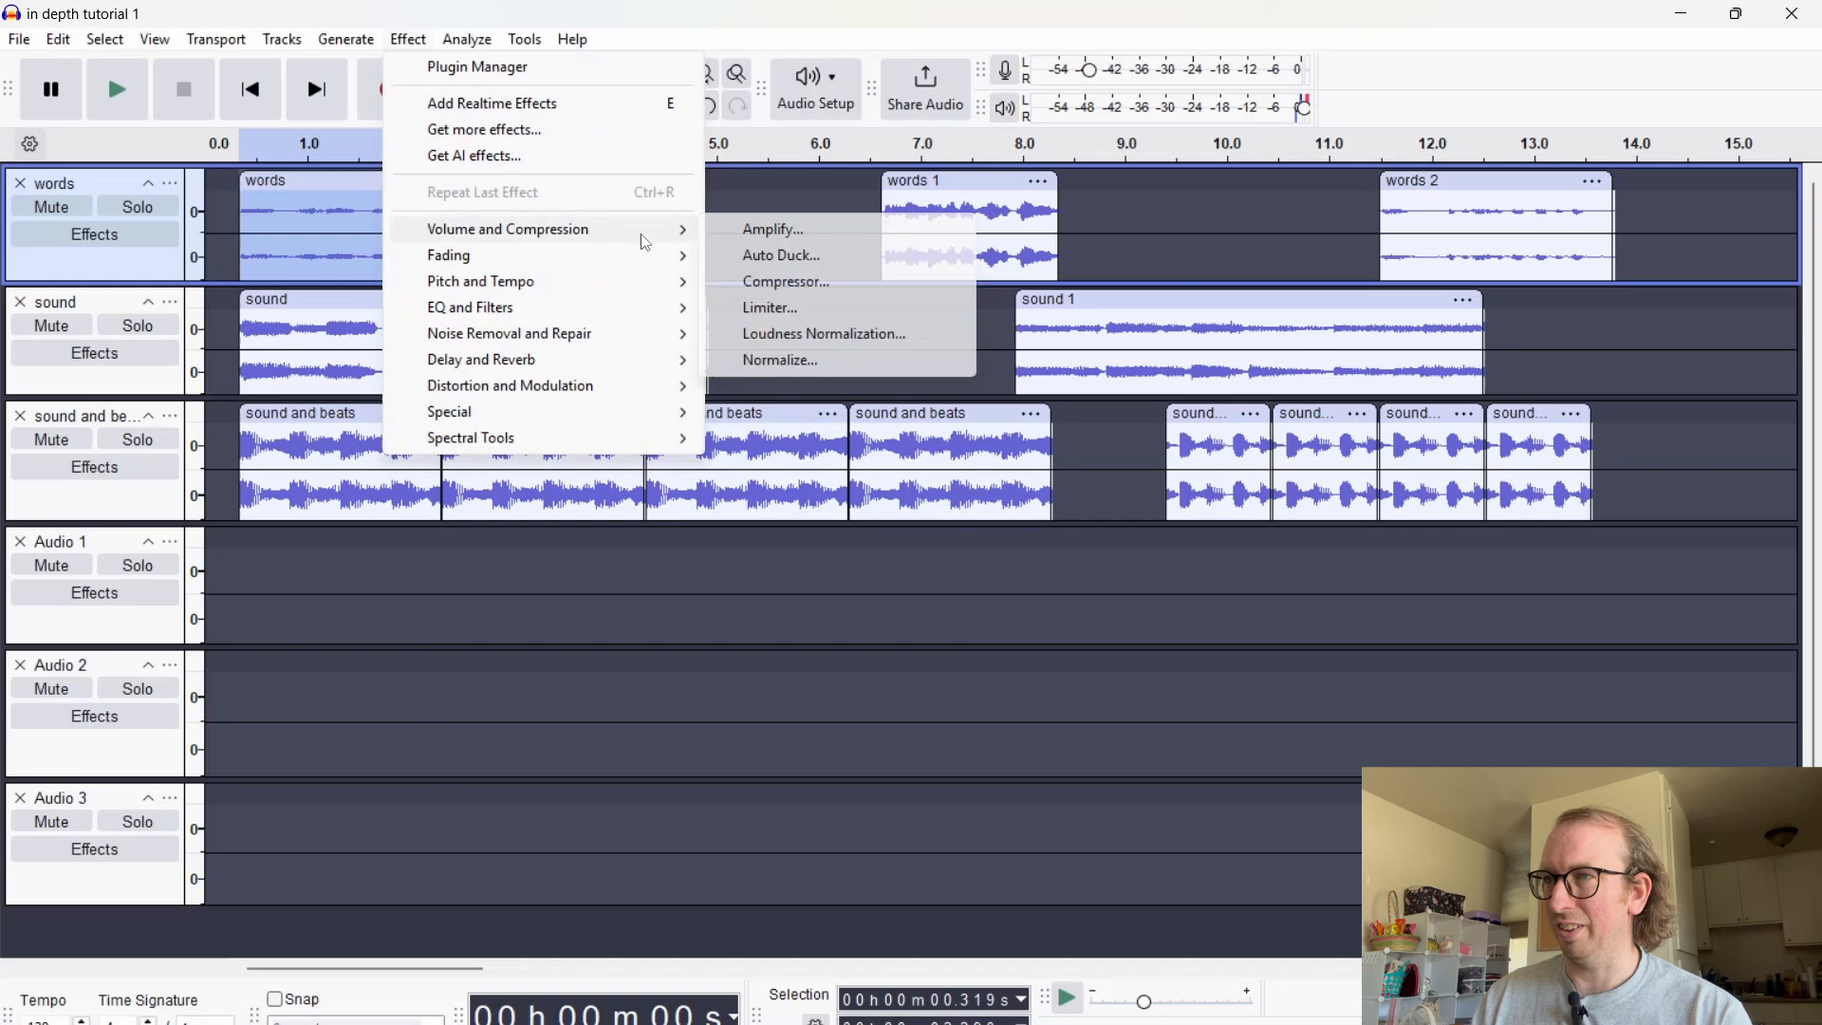
left_click(797, 230)
left_click(1006, 657)
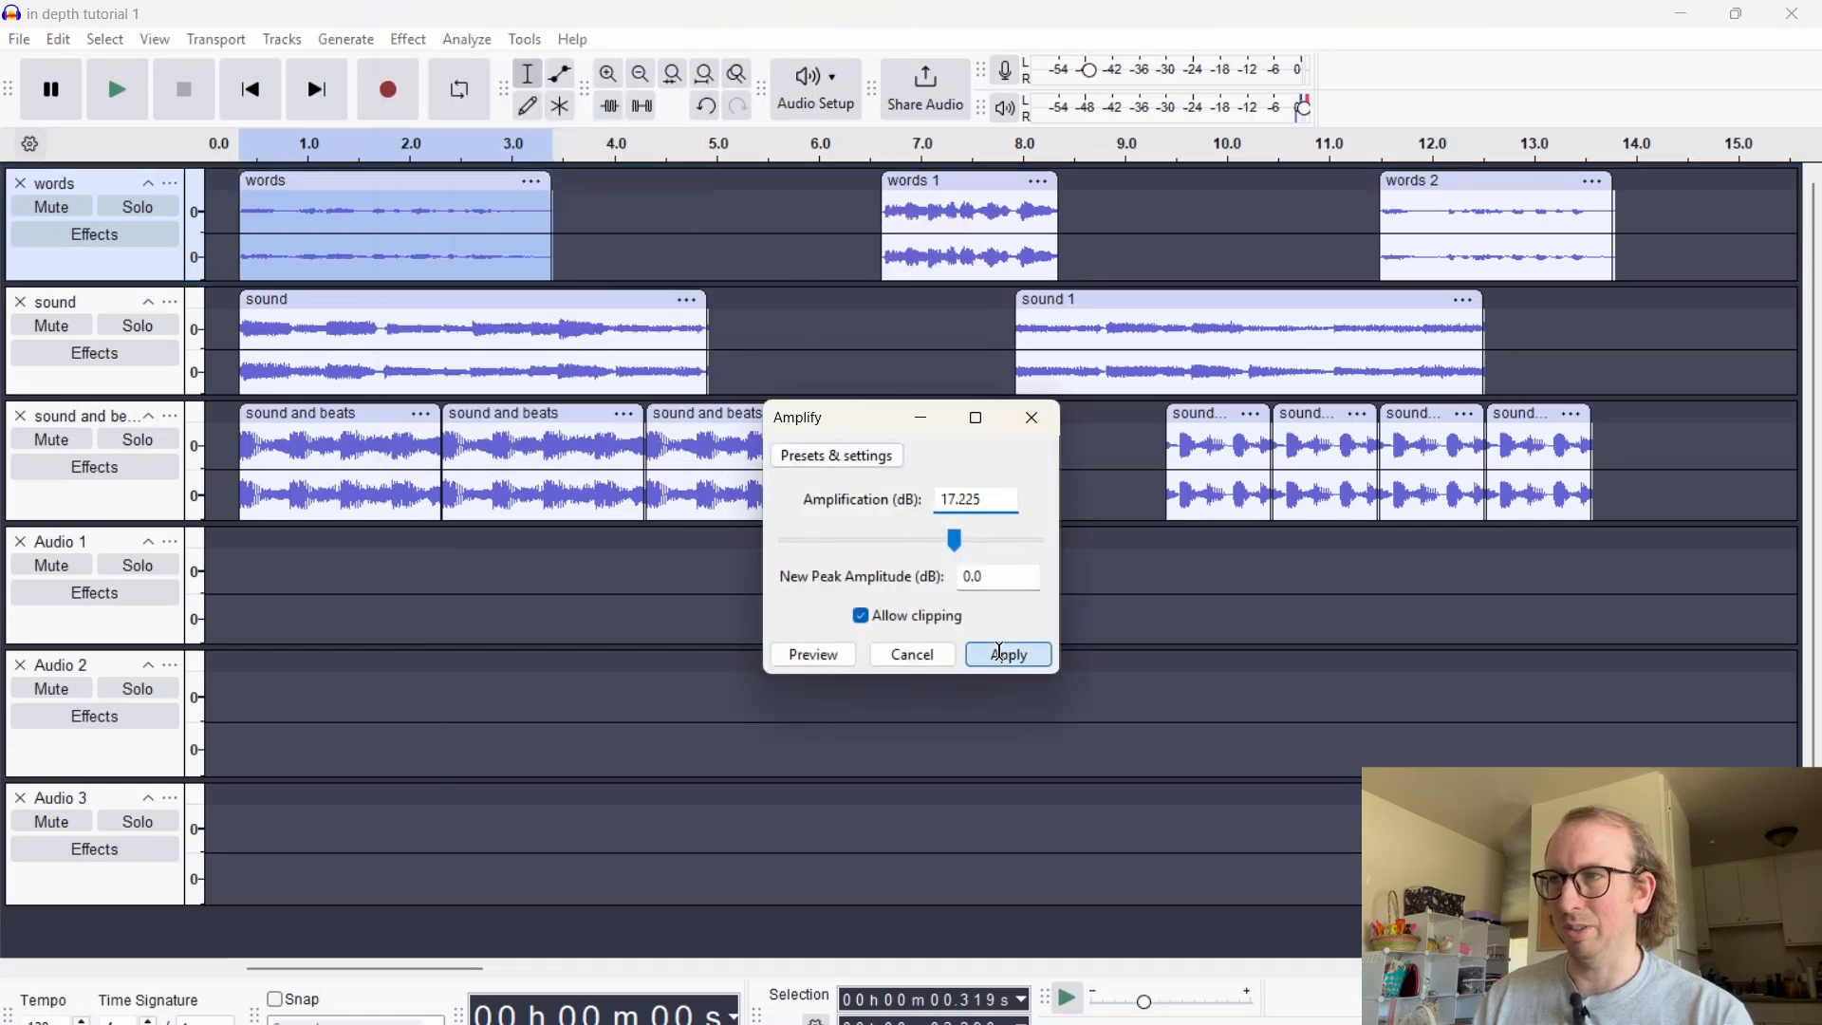
Amplify the words 2 clip by 14.863 dB to a new peak of 0.0 dB
left_click(1501, 180)
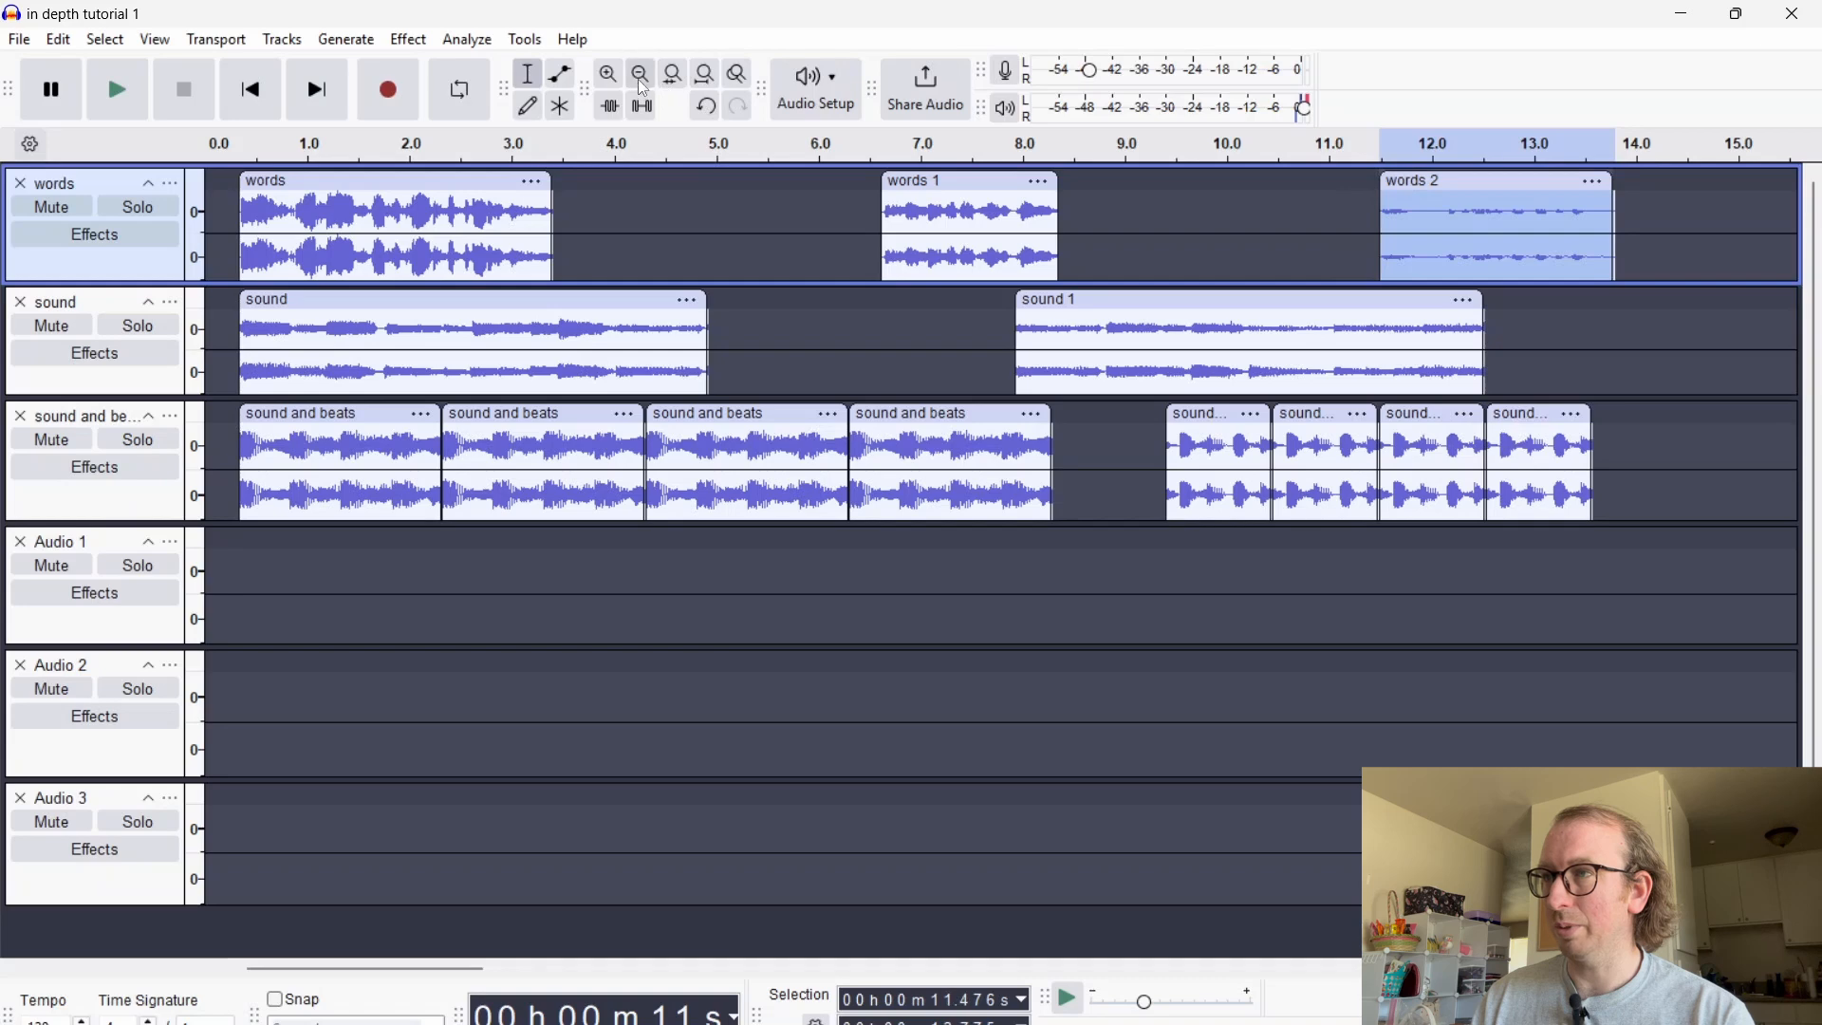
left_click(408, 40)
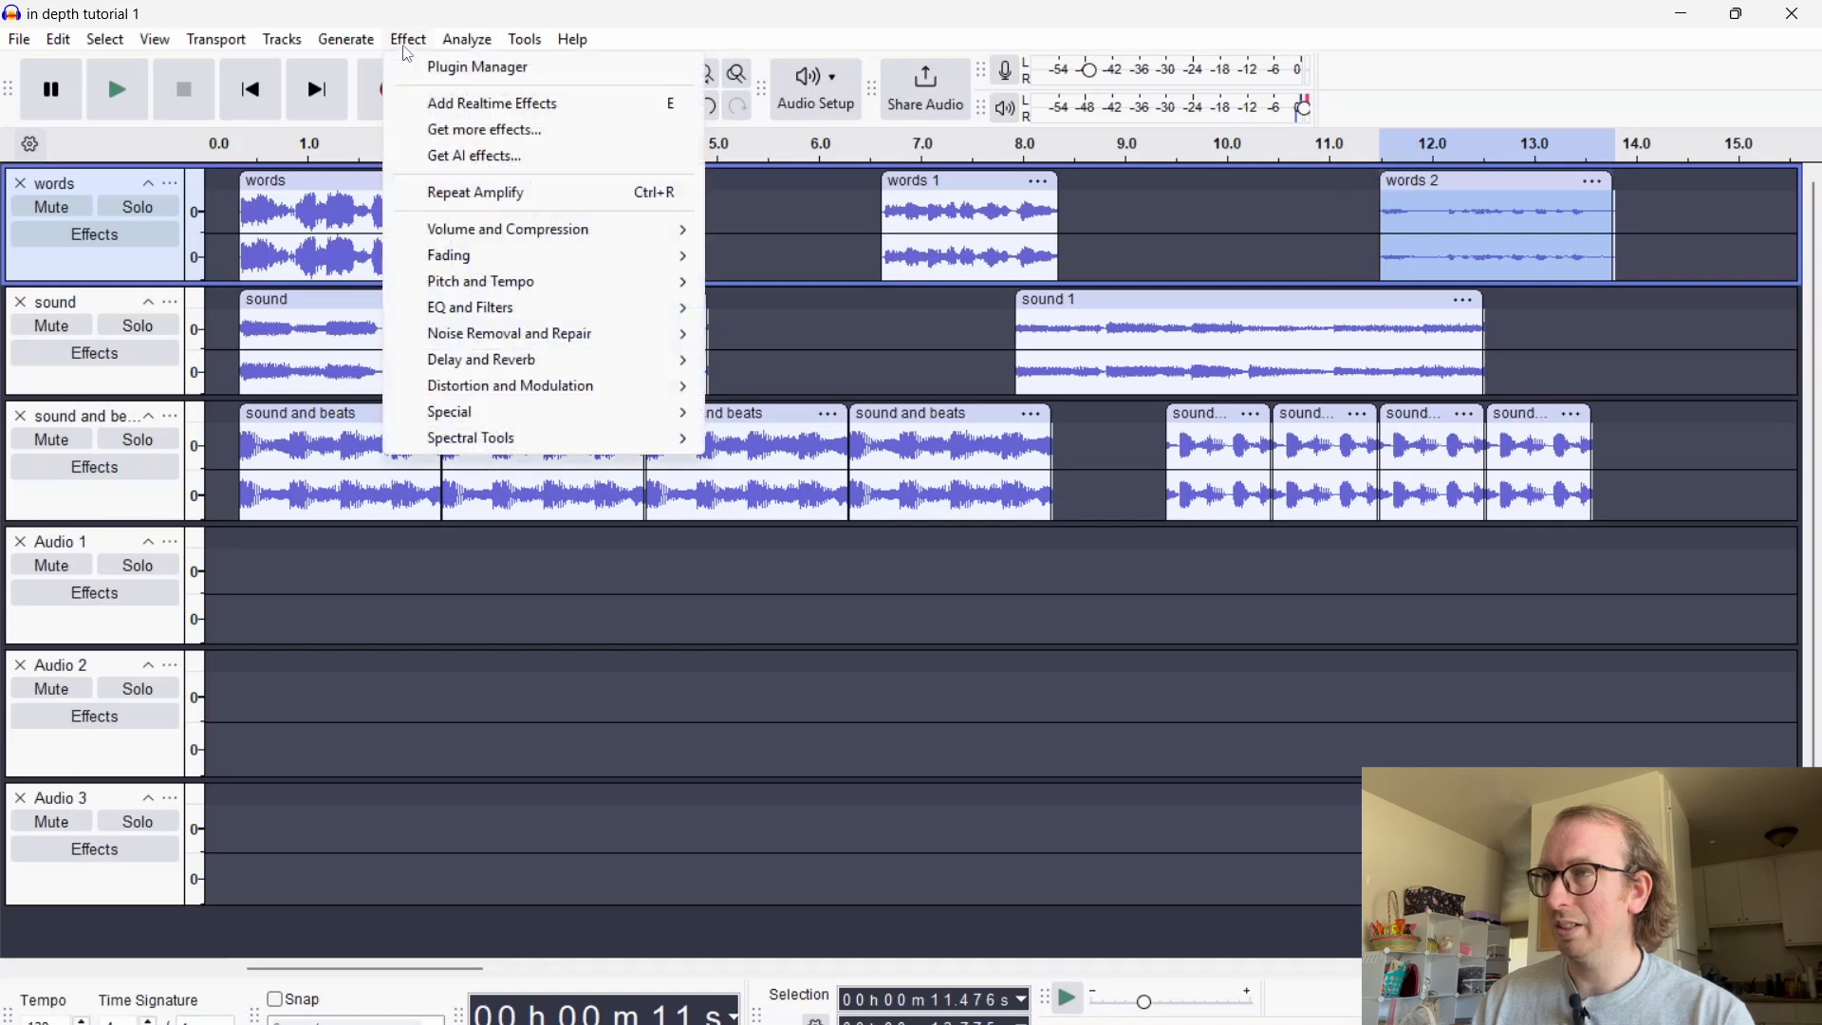
mouse_move(676, 235)
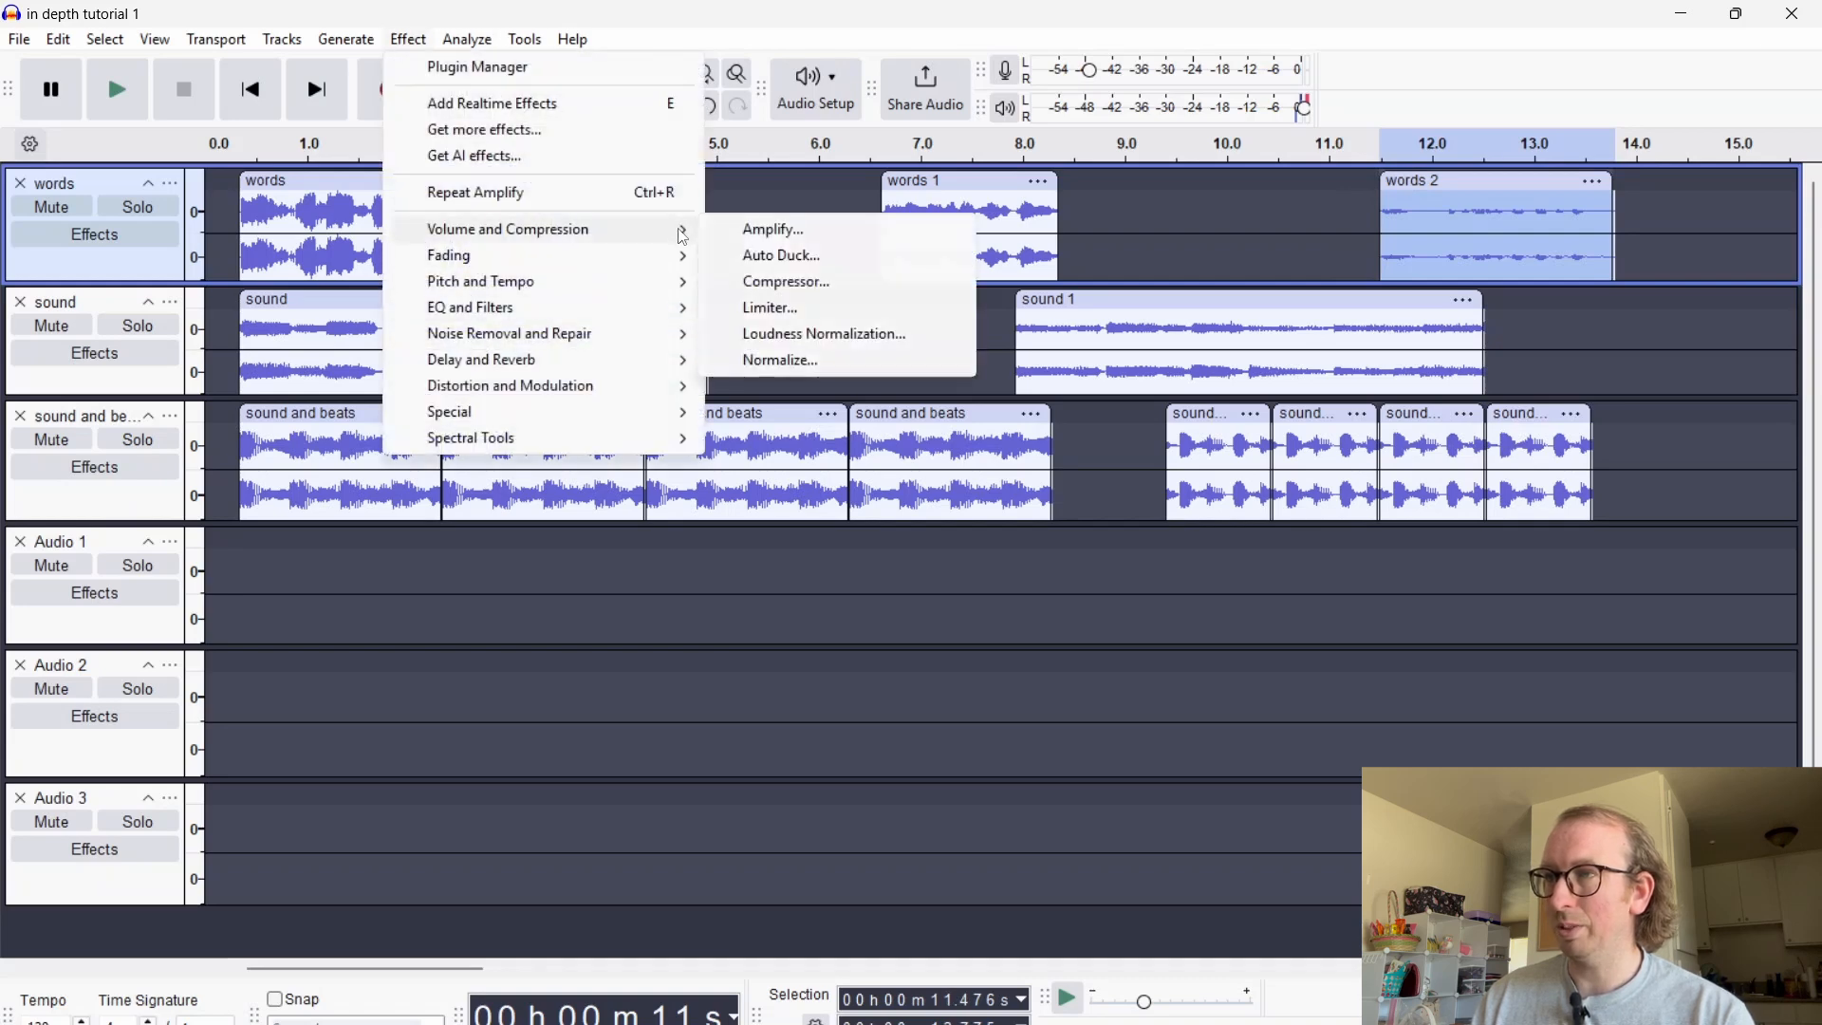
left_click(802, 231)
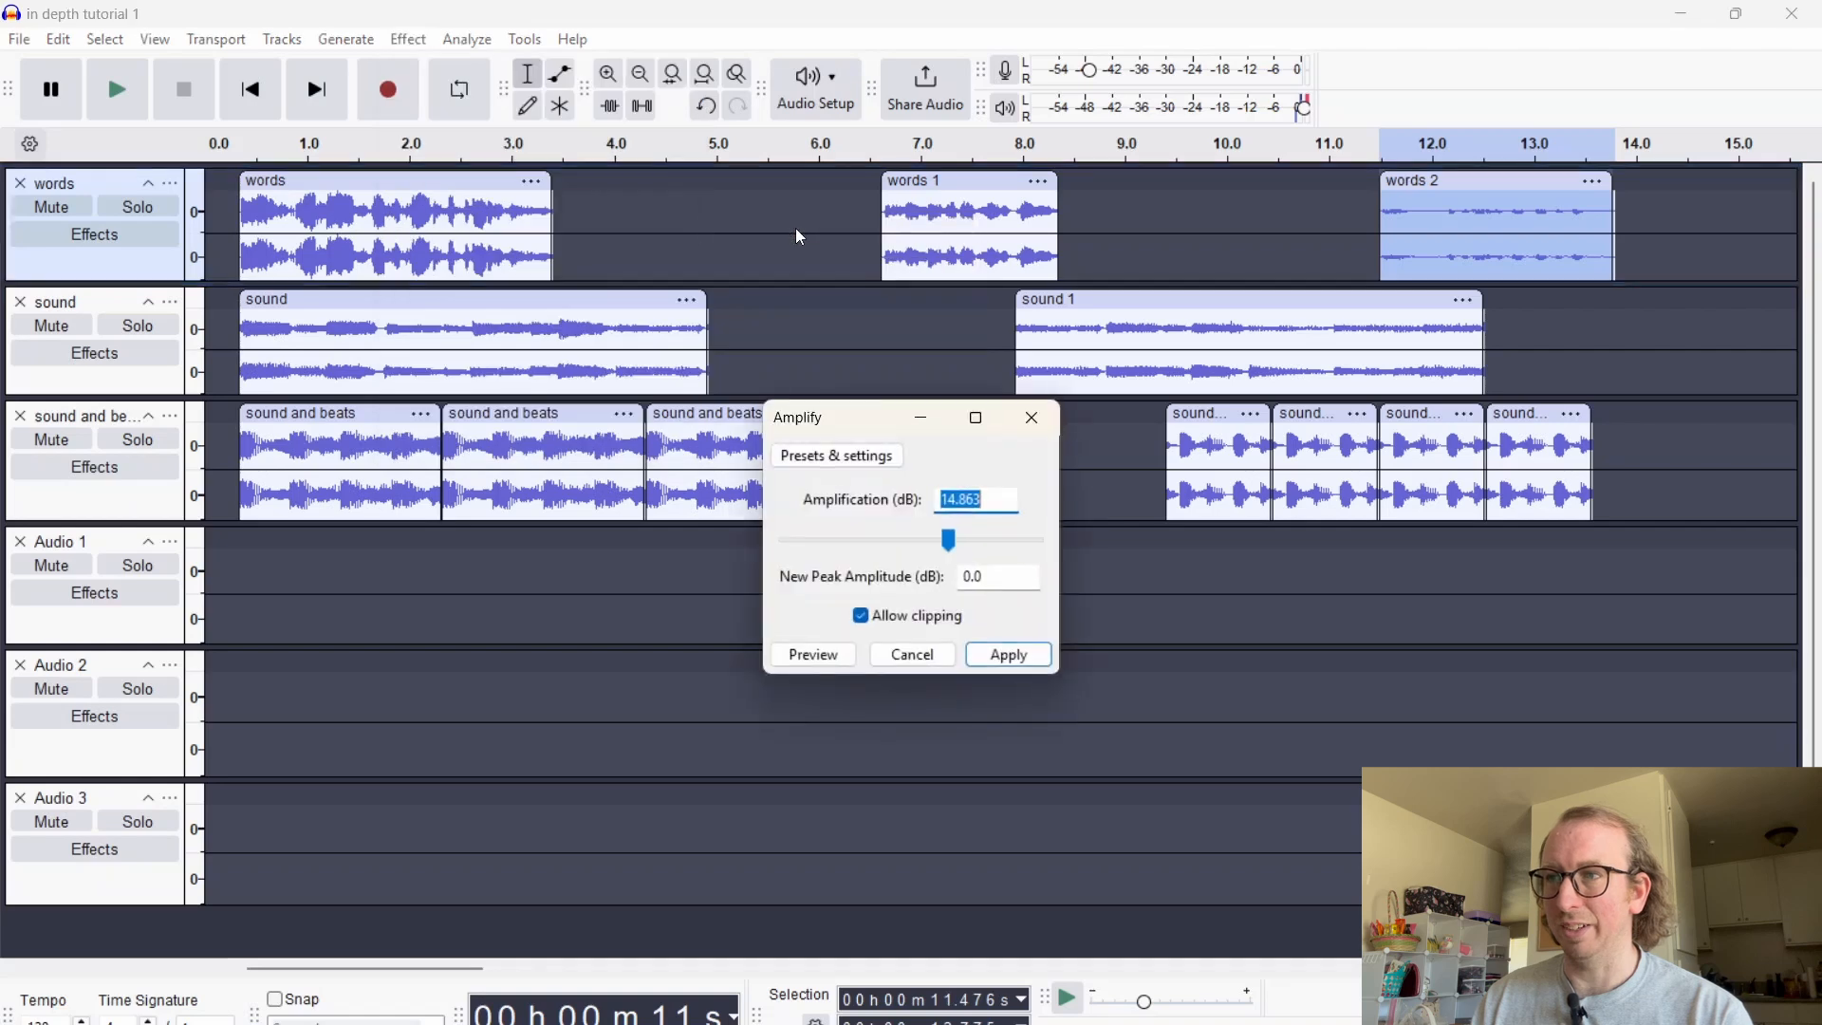
left_click(1010, 659)
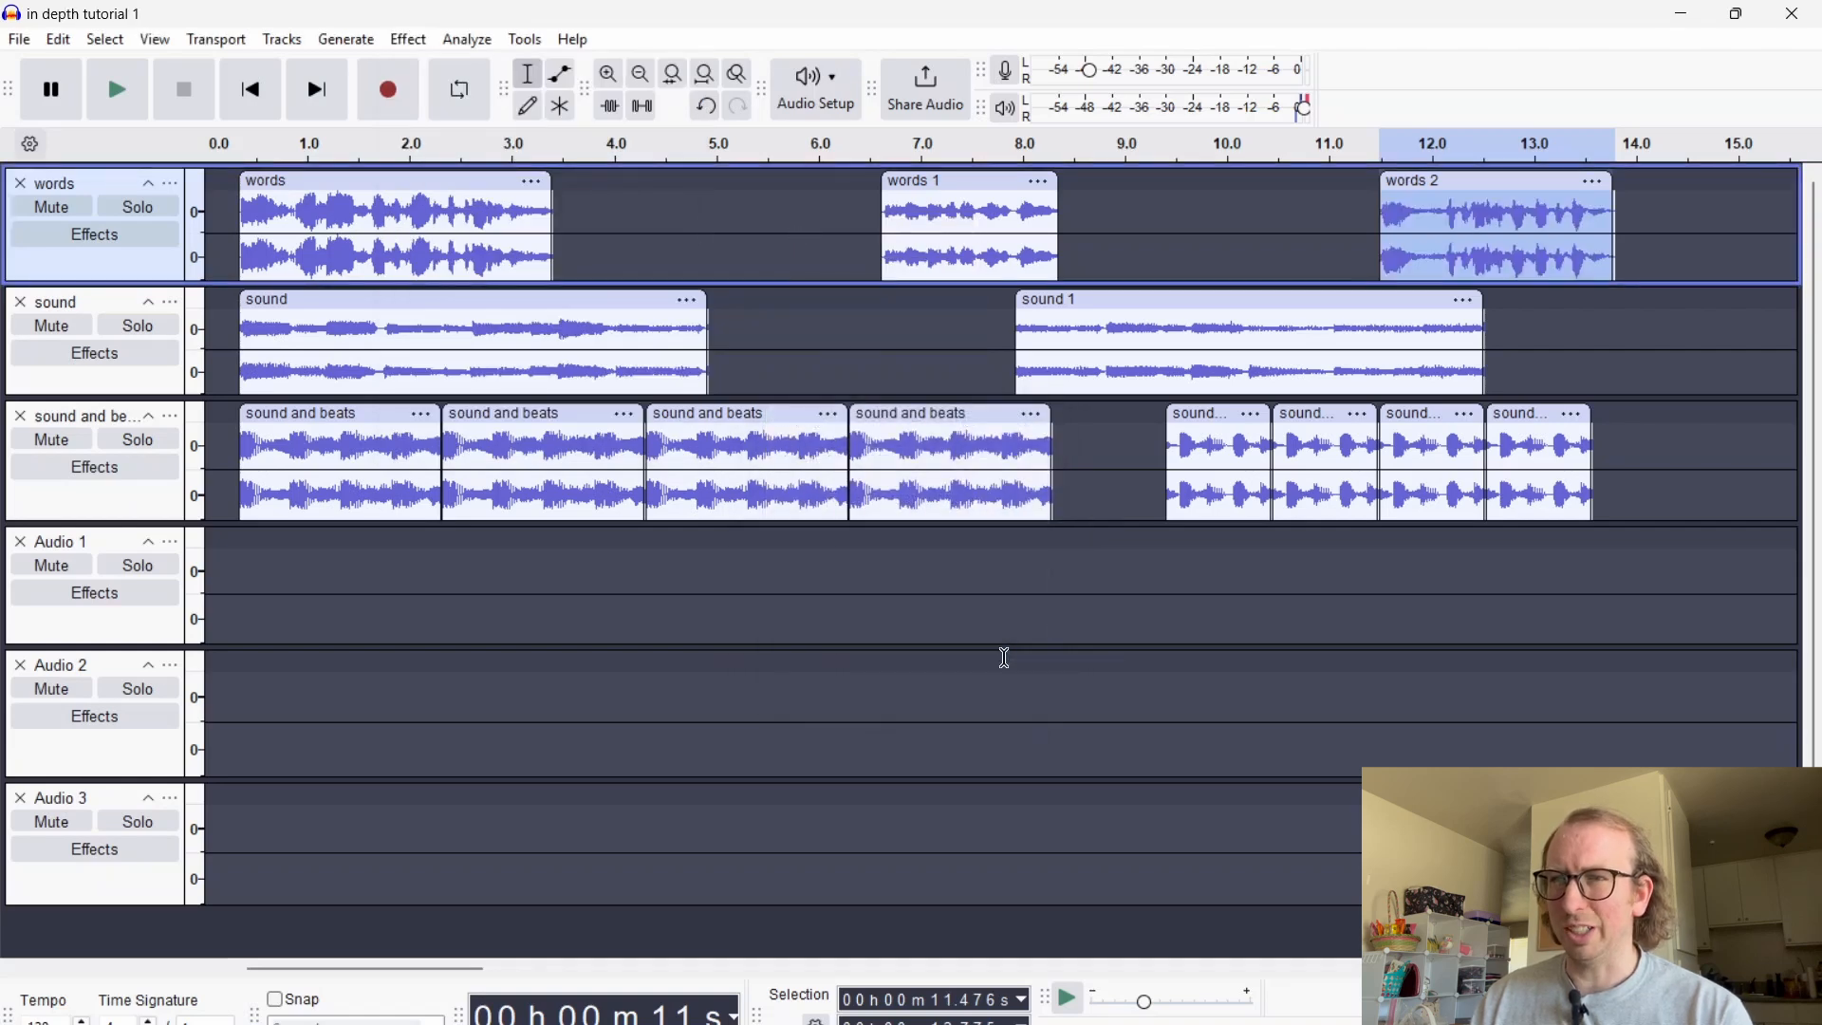
Play the sound track from the start of the sound 7 clip to check its loudness
scroll(698, 284, "right", 5)
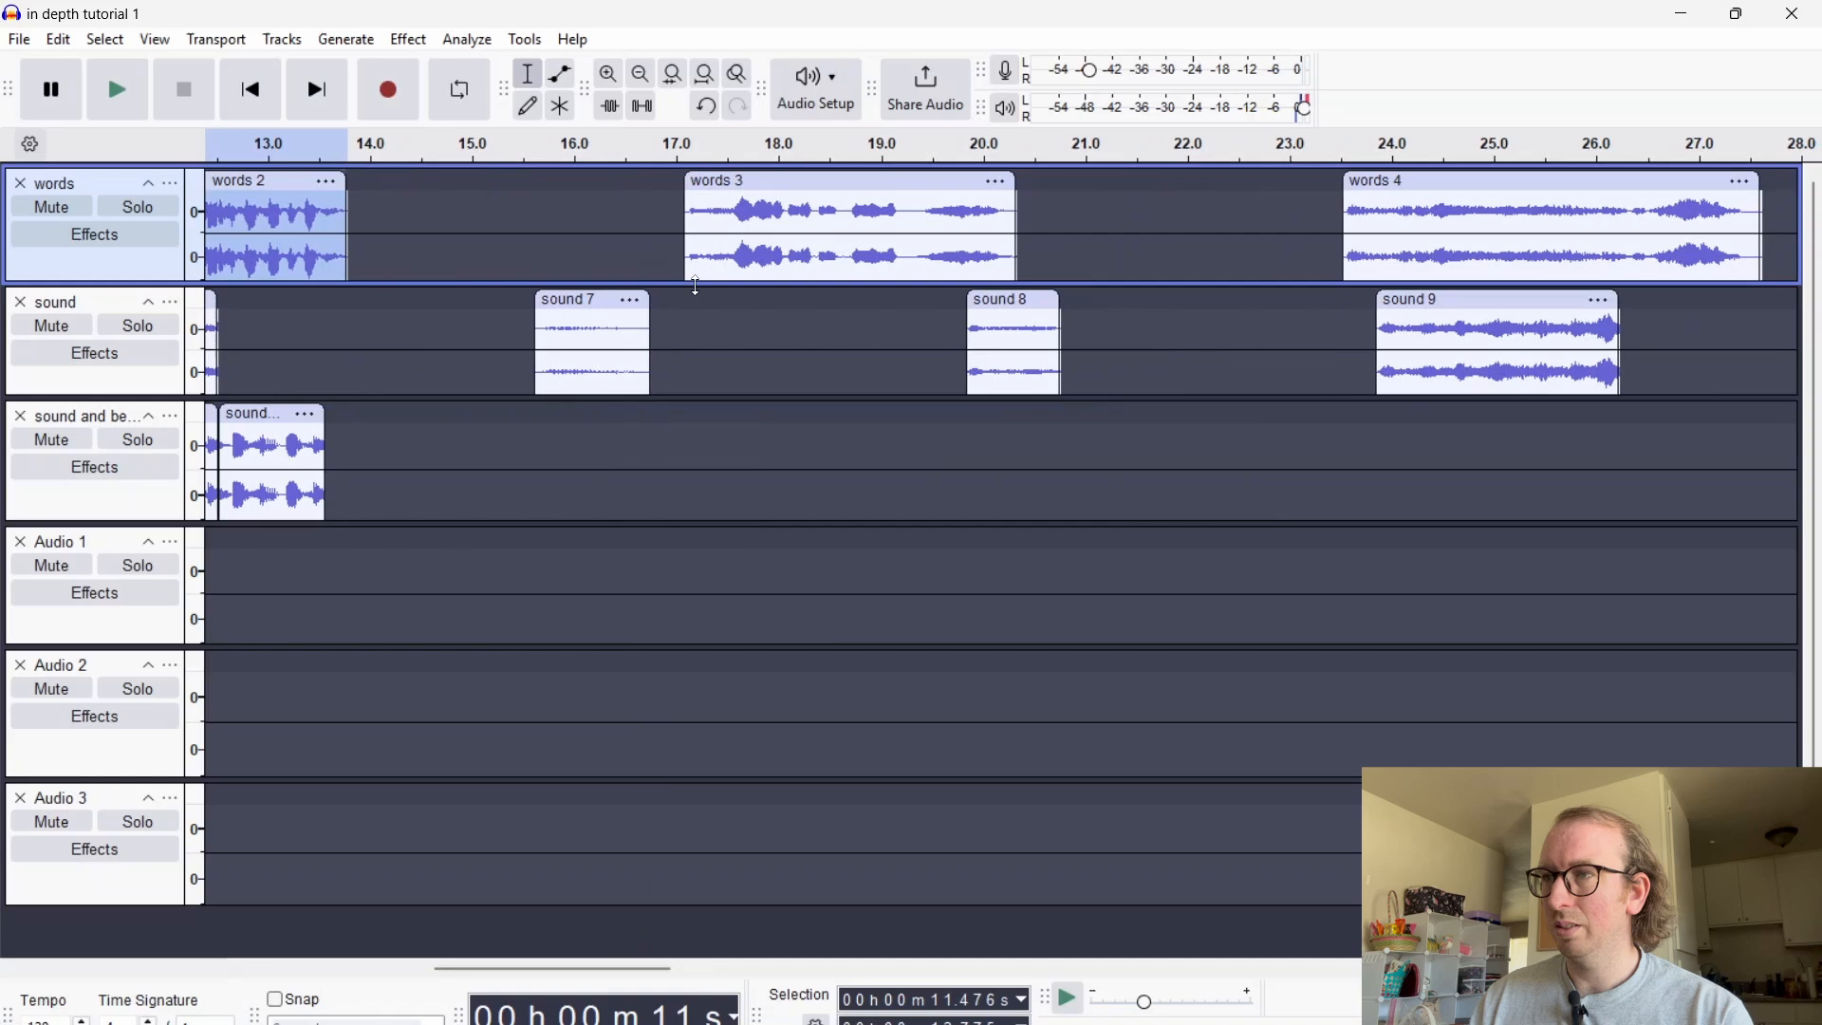
left_click(536, 337)
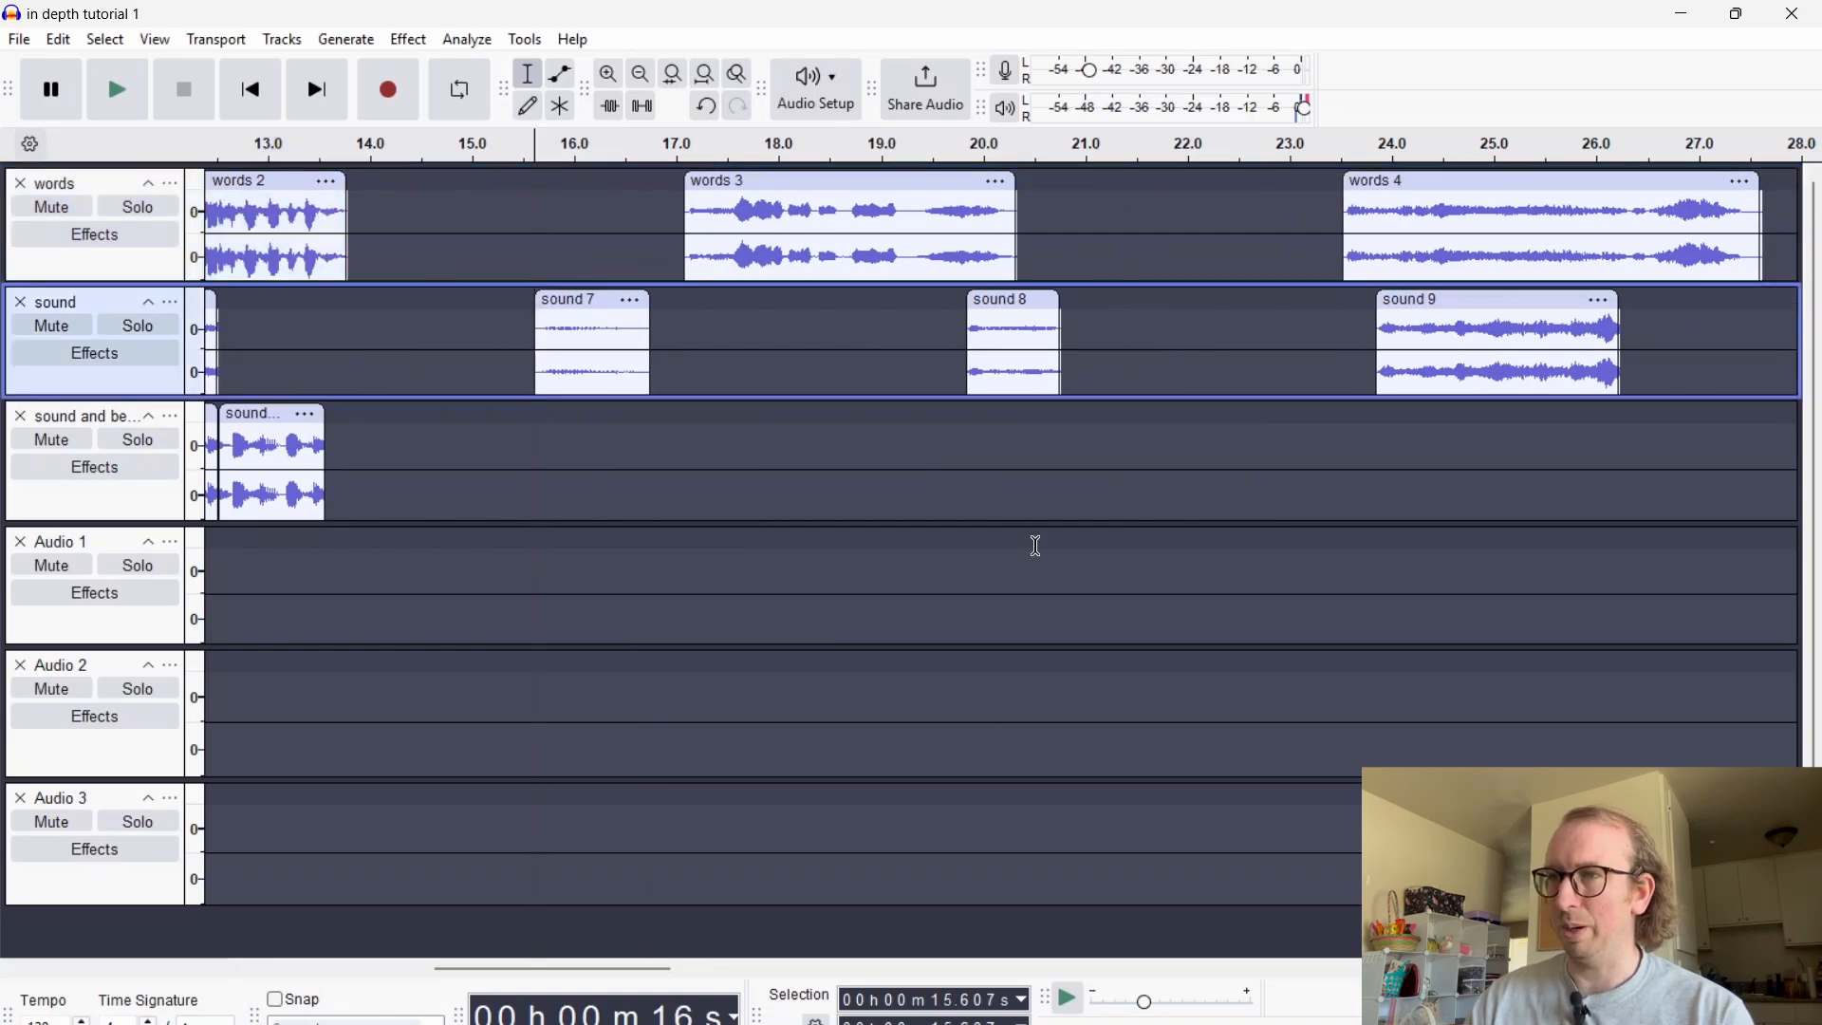
key("space")
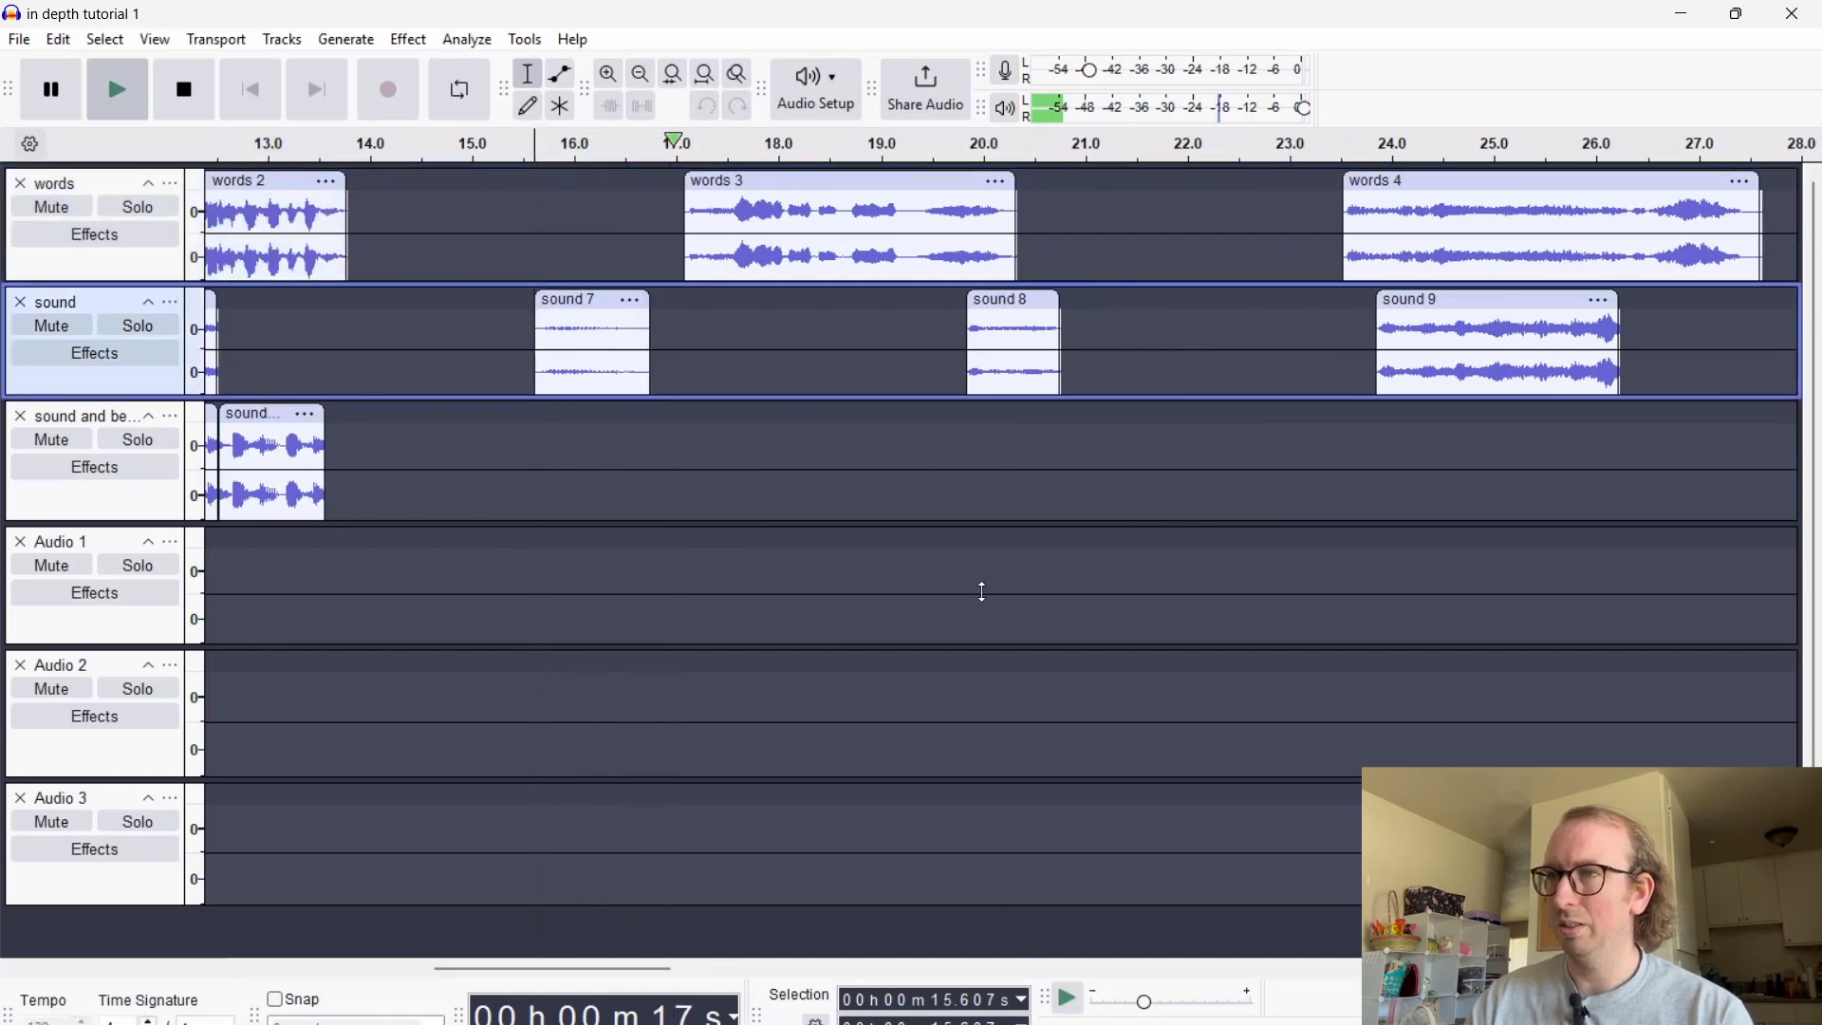
key("space")
Amplify the sound 7 clip by 18.348 dB
left_click(591, 300)
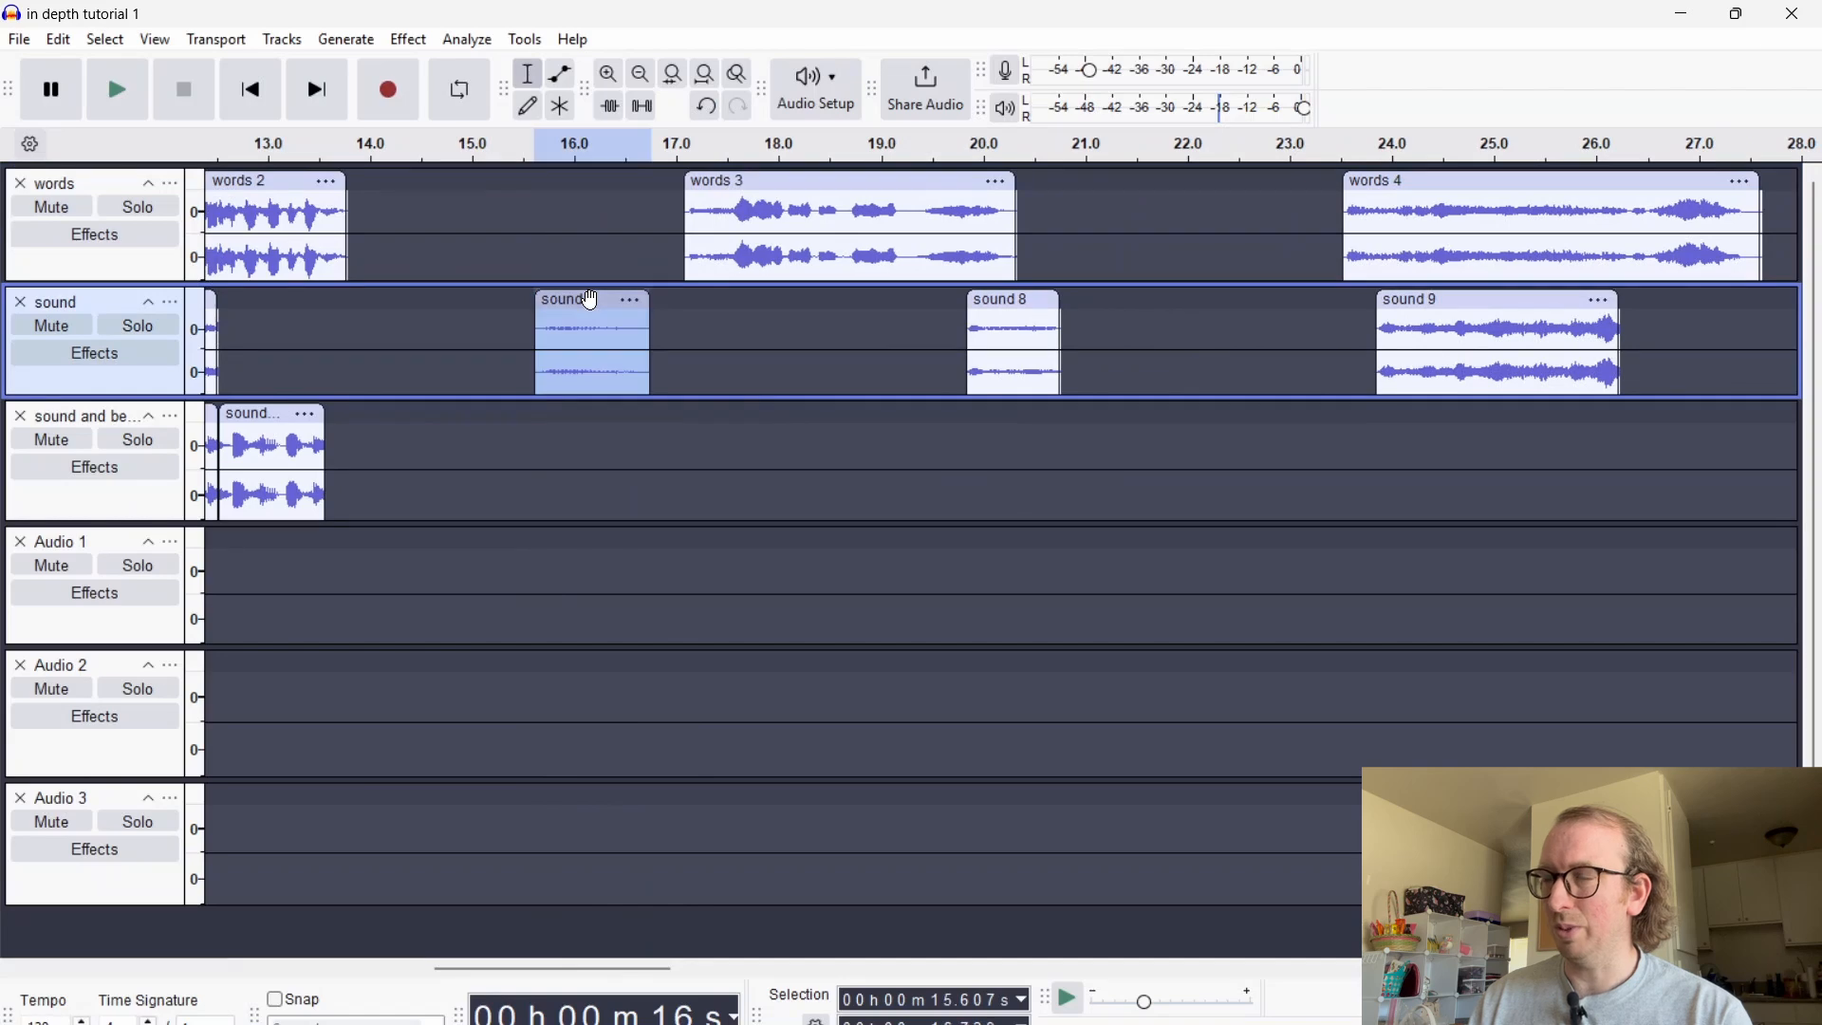
left_click(393, 41)
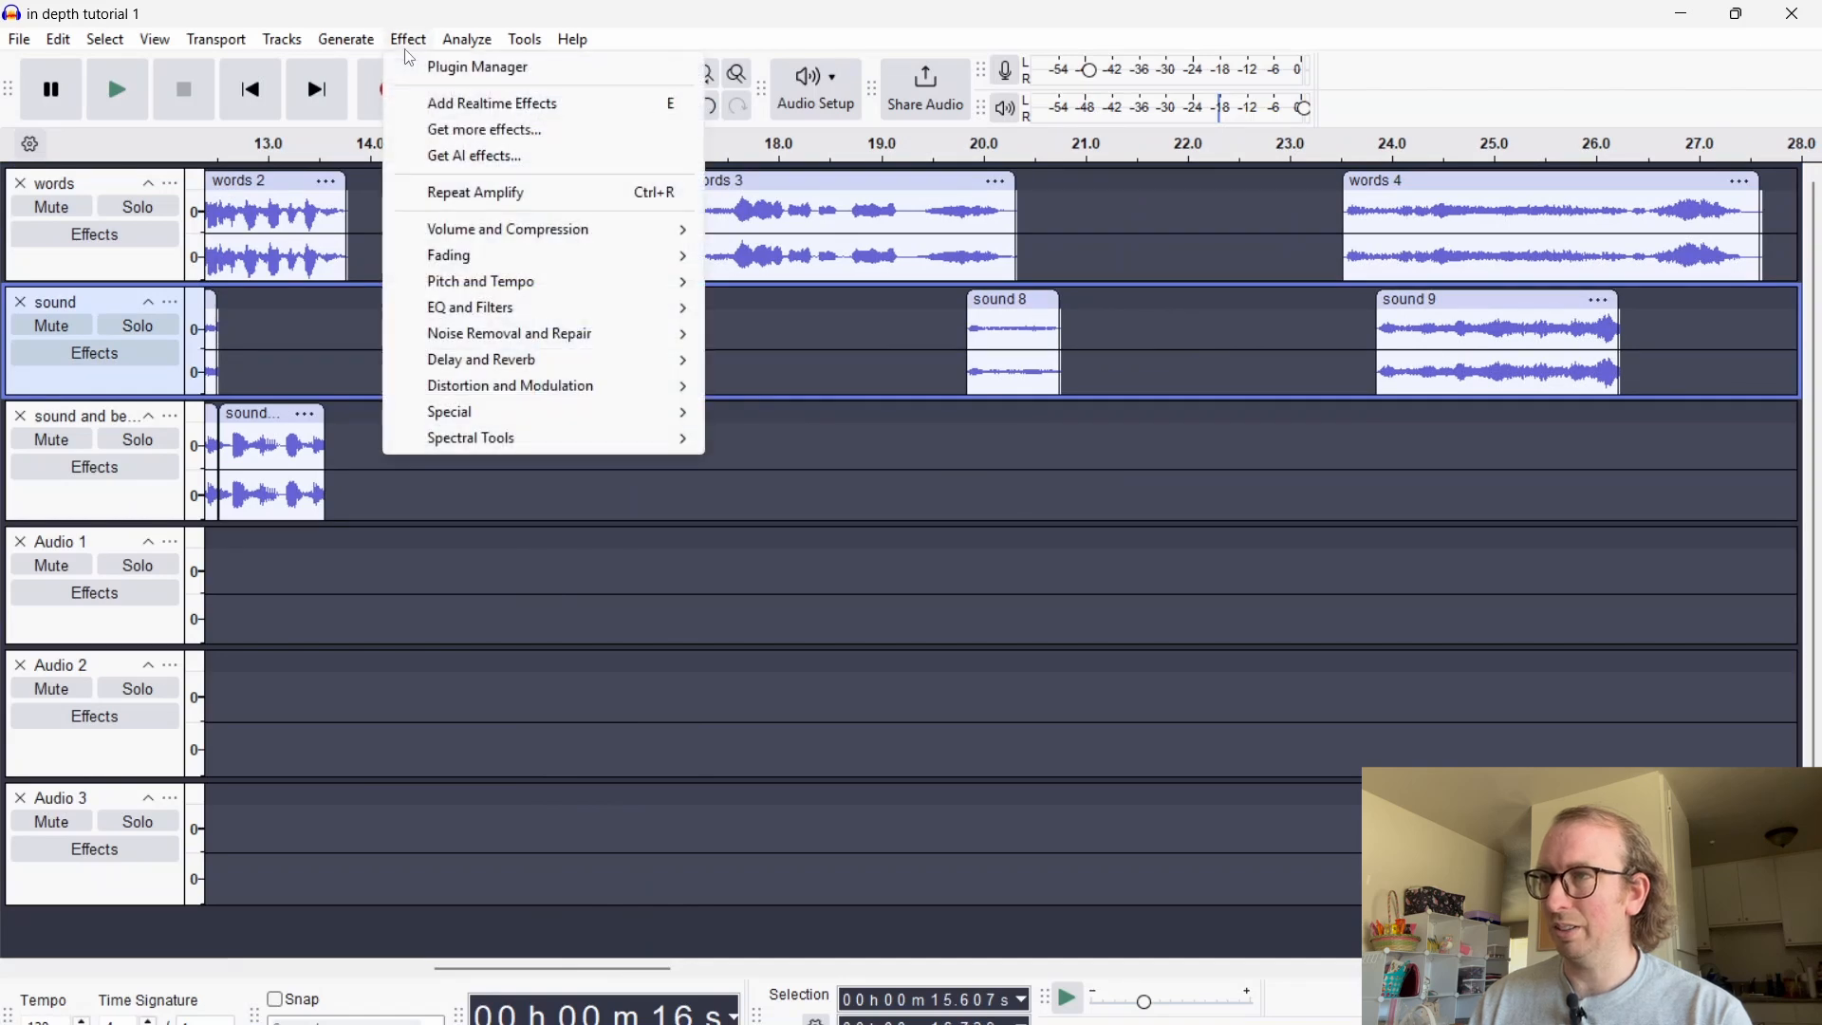
mouse_move(638, 239)
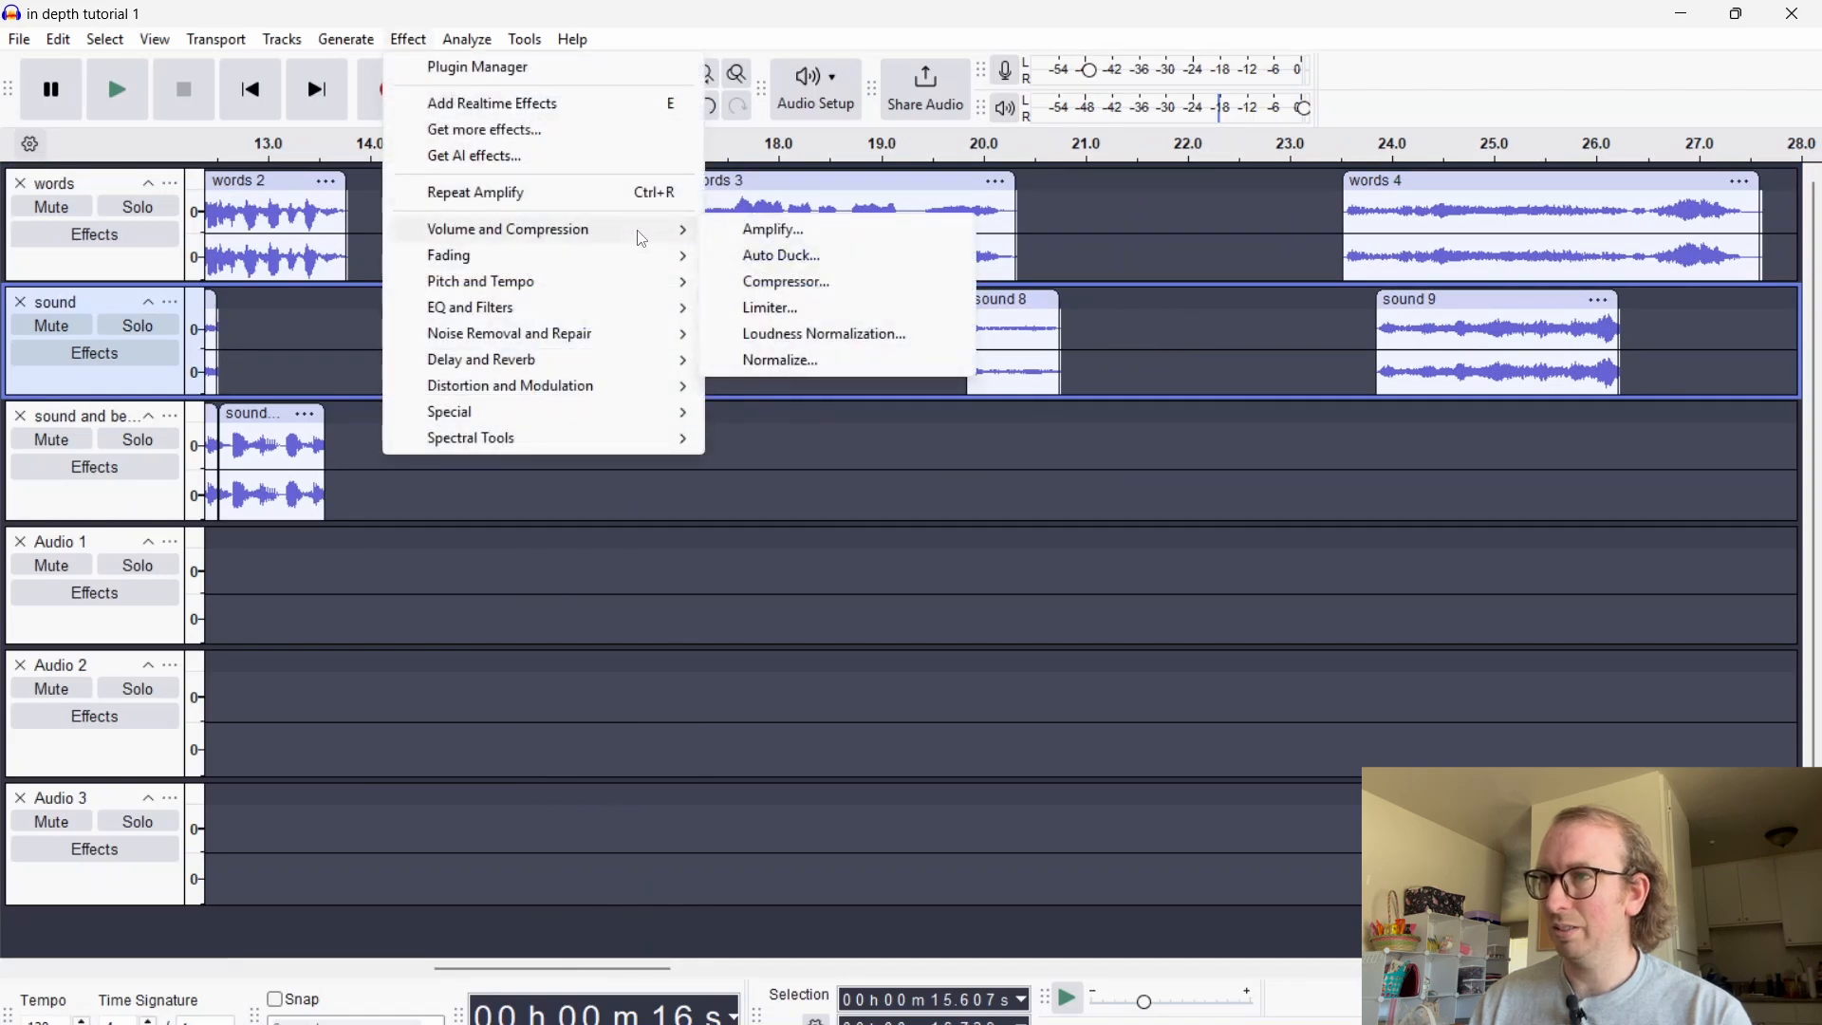
left_click(816, 230)
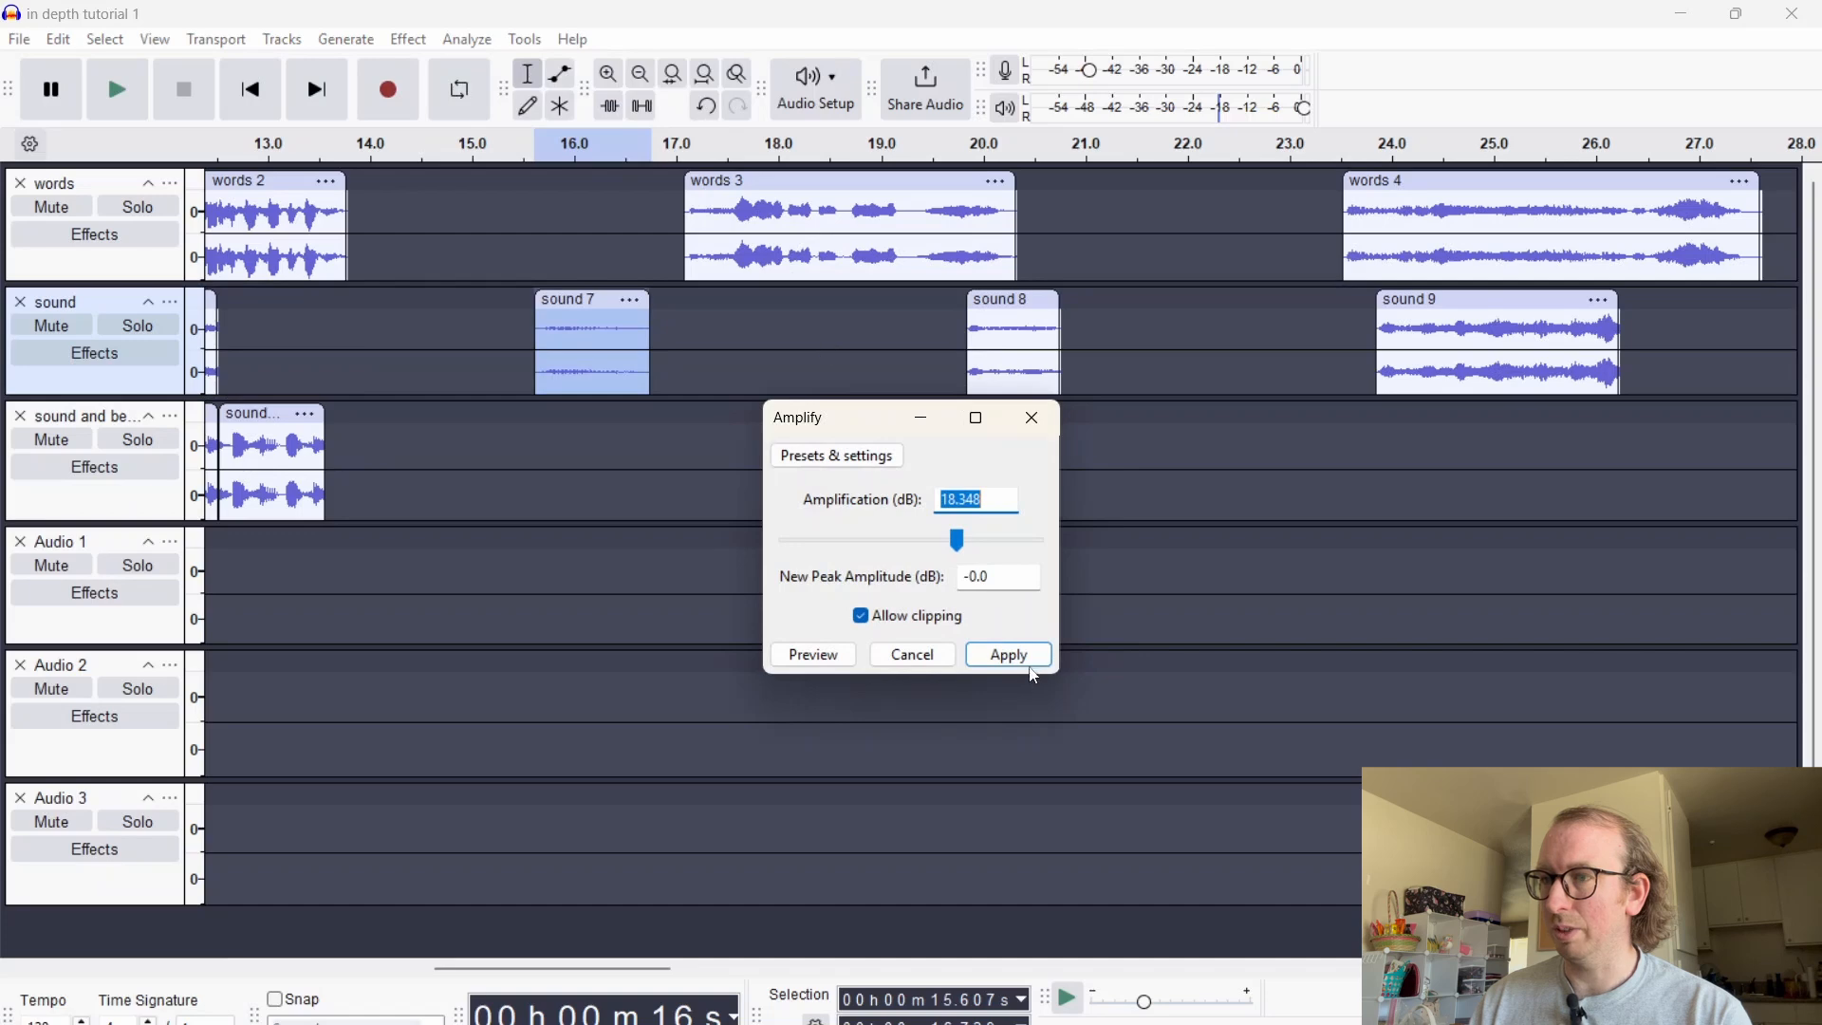
left_click(1031, 663)
Play the amplified sound 7 clip, and listen to the four adjoining sound clips starting near 29 seconds
left_click(491, 323)
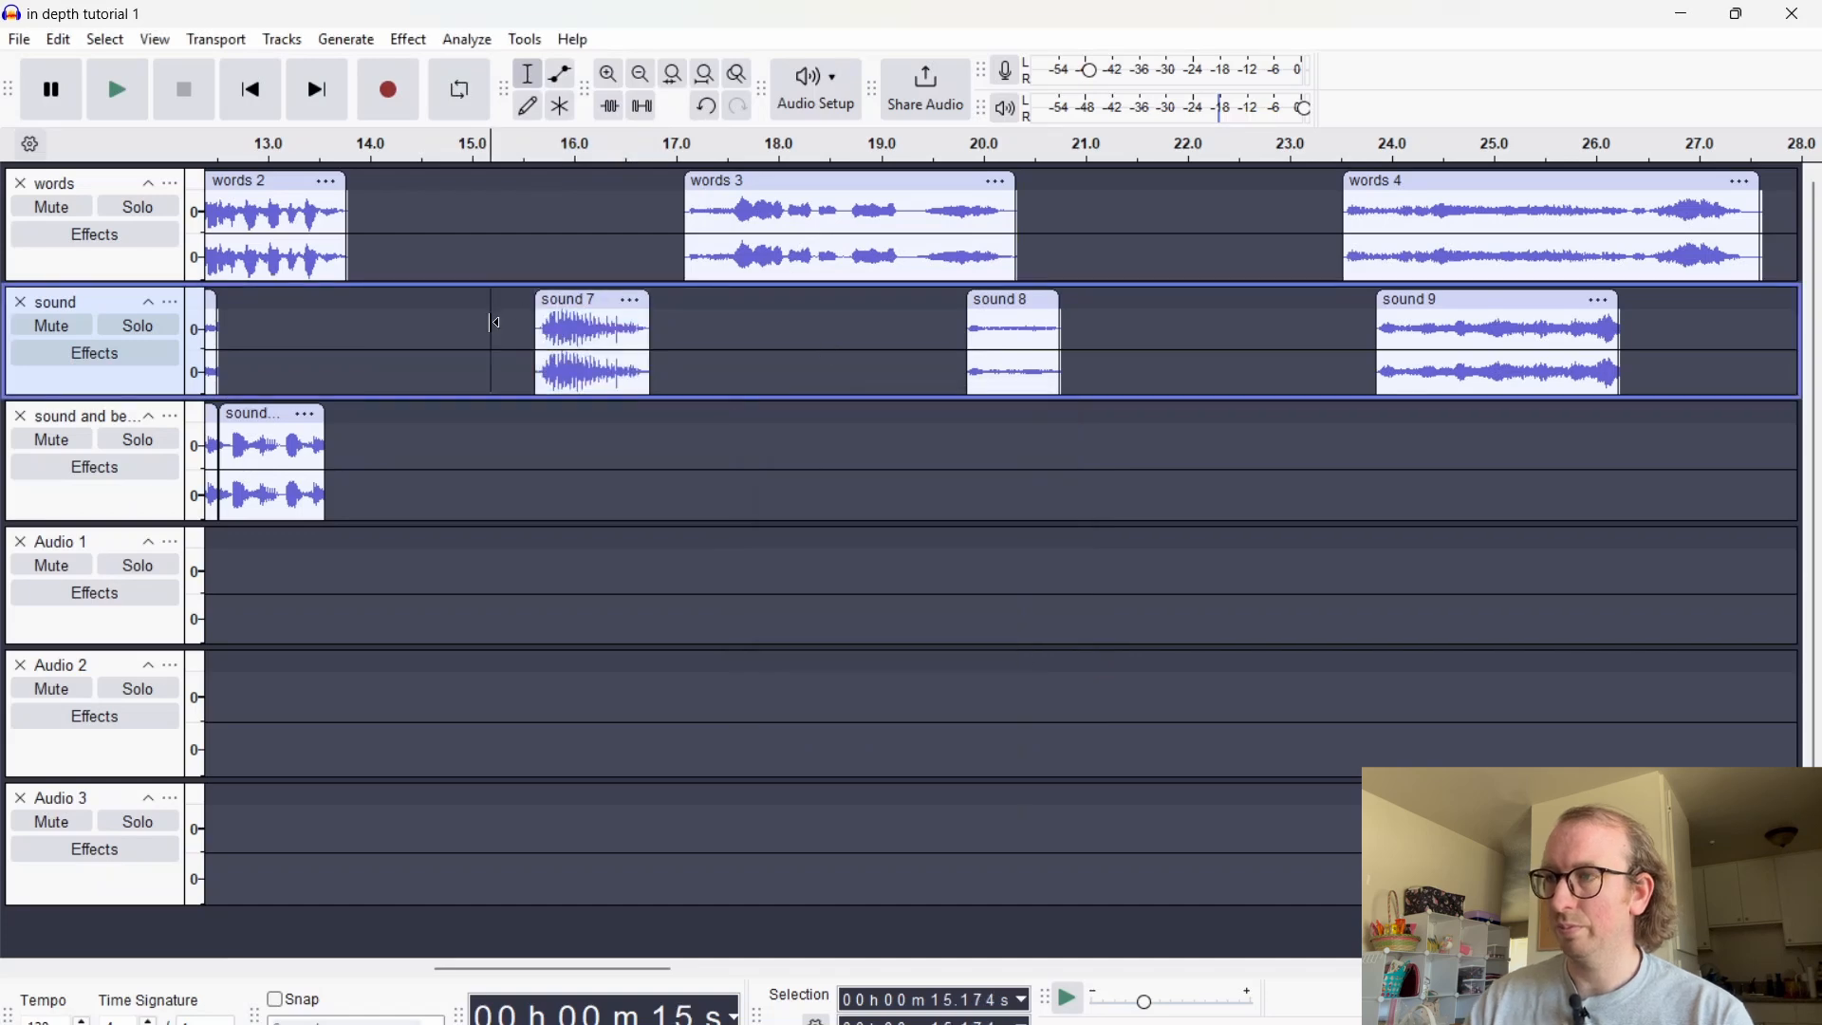
key("space")
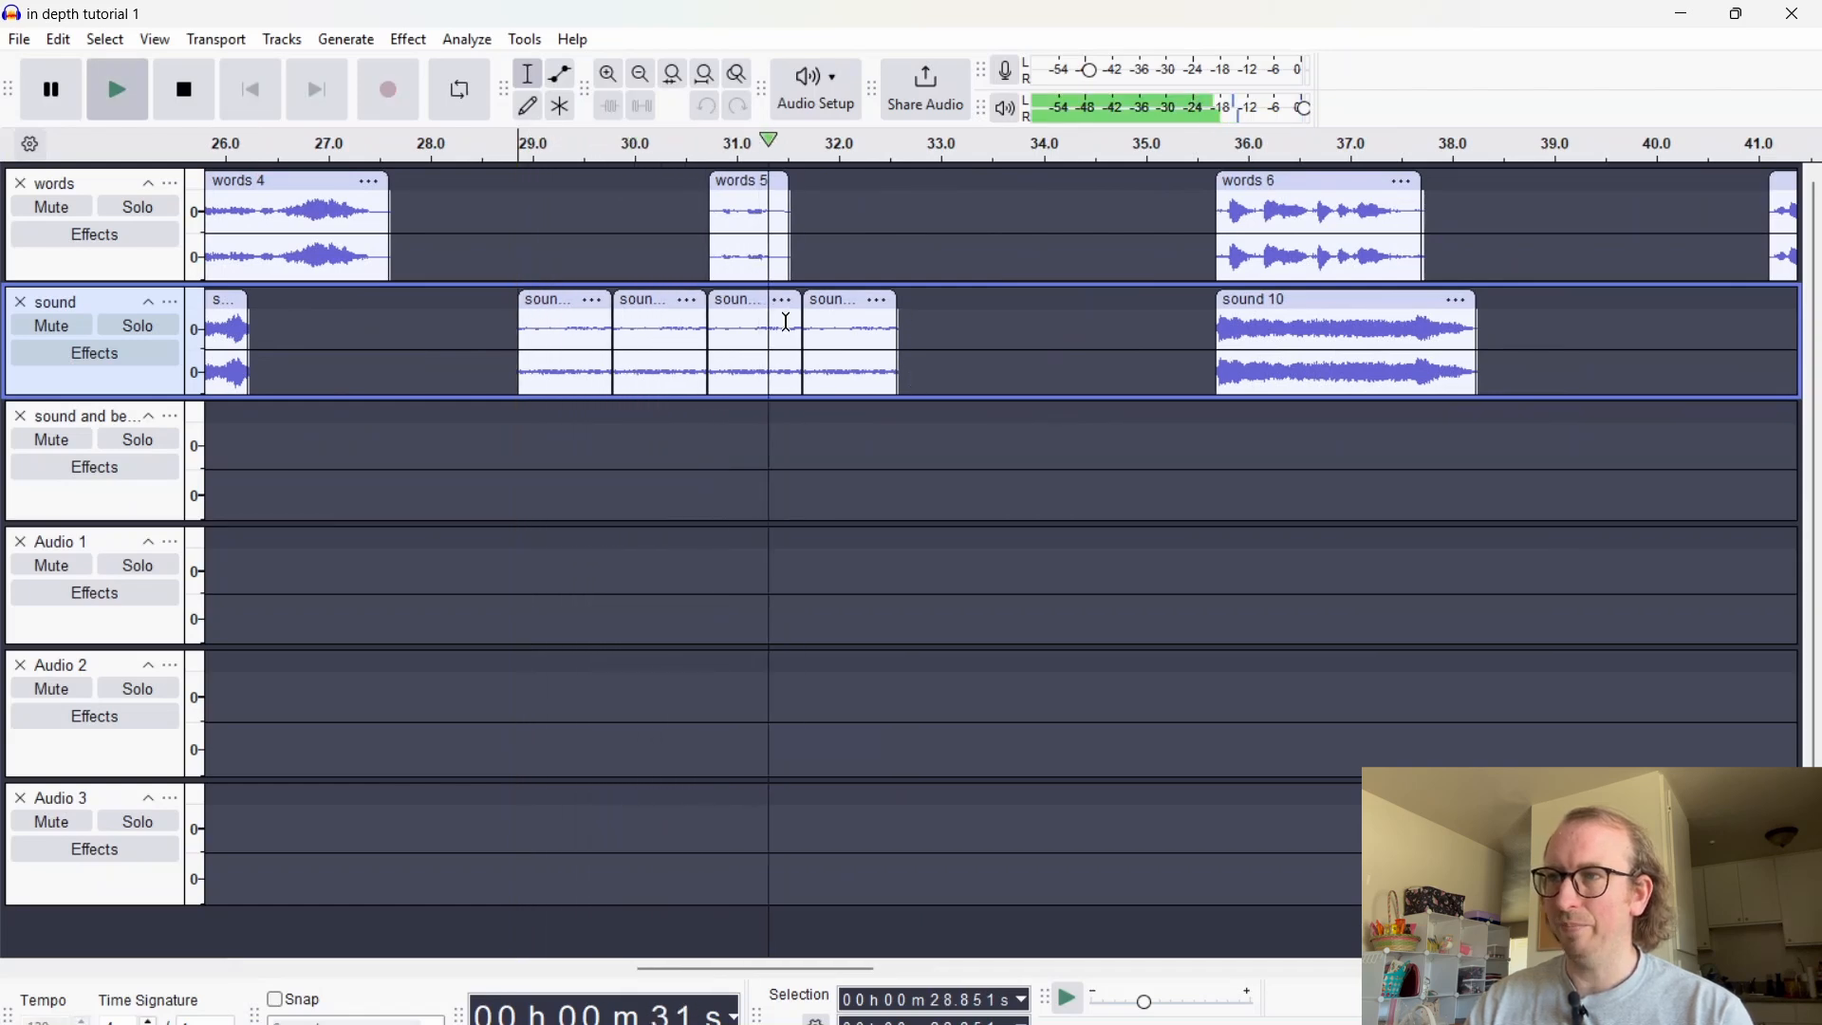
key("space")
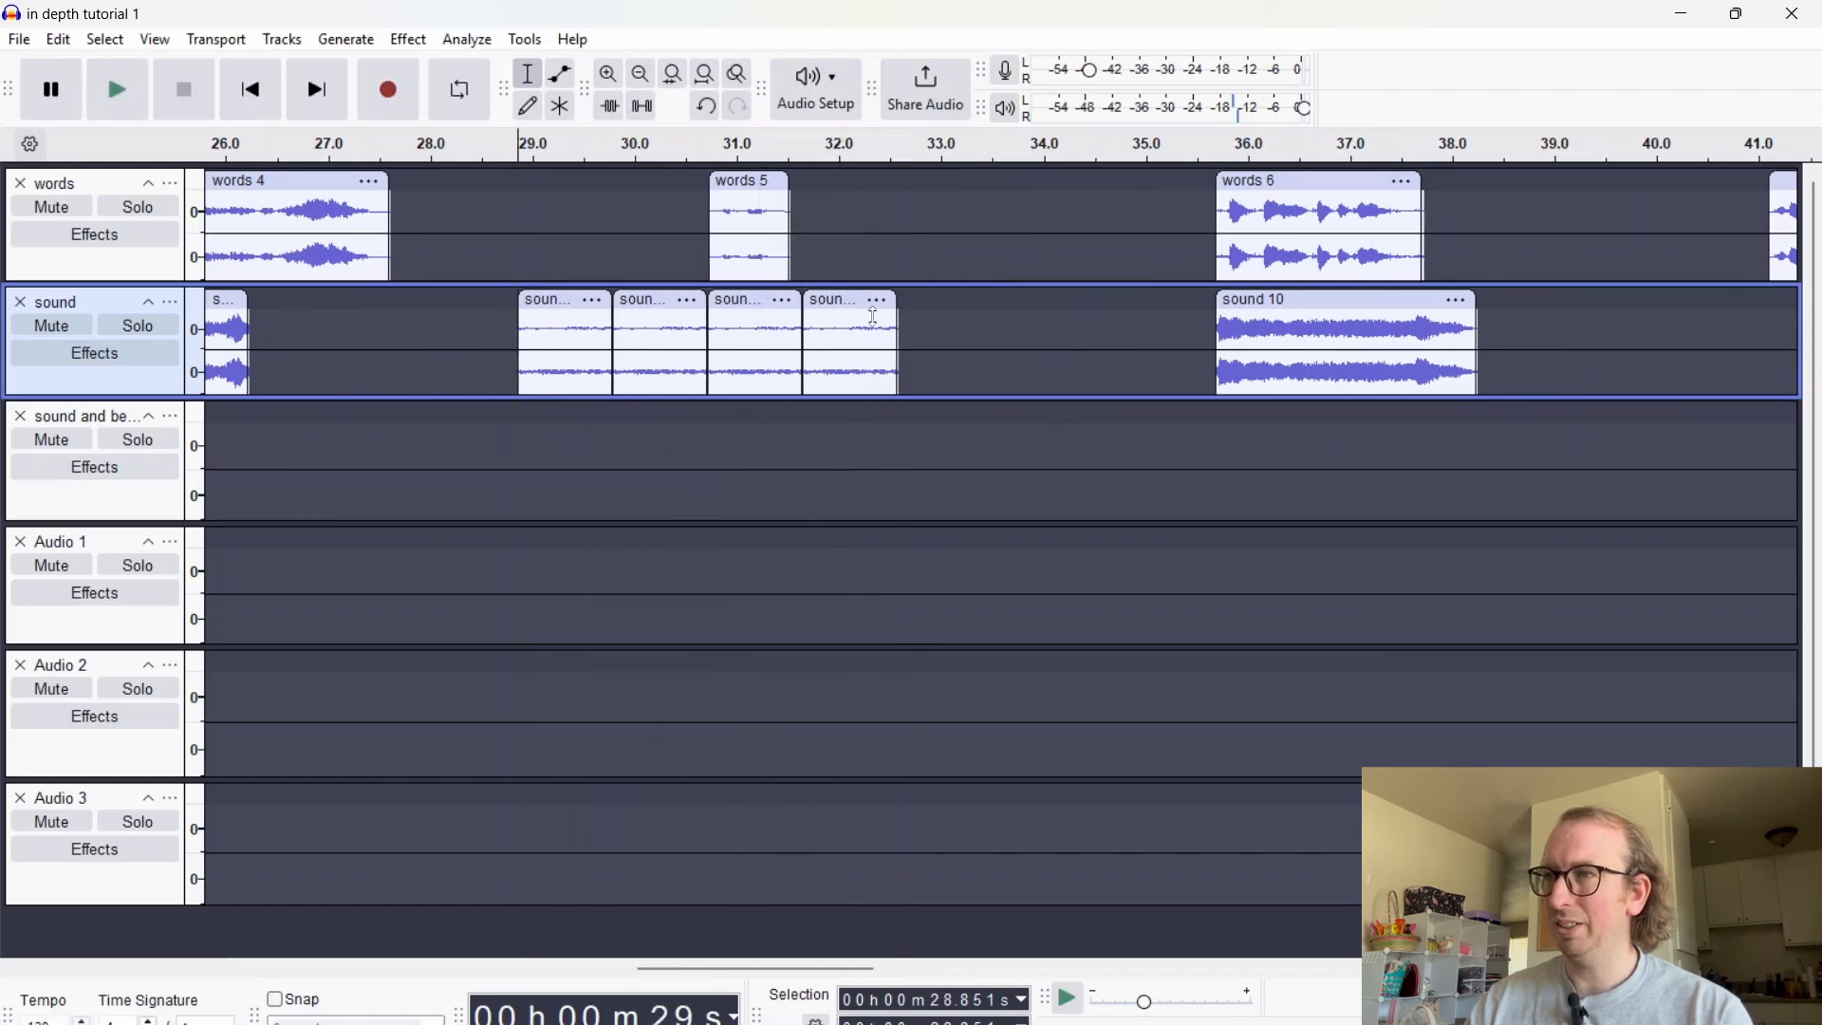
Amplify the words 5 clip and enlarge the words track's height to show its waveform in detail
left_click(734, 190)
left_click(749, 181)
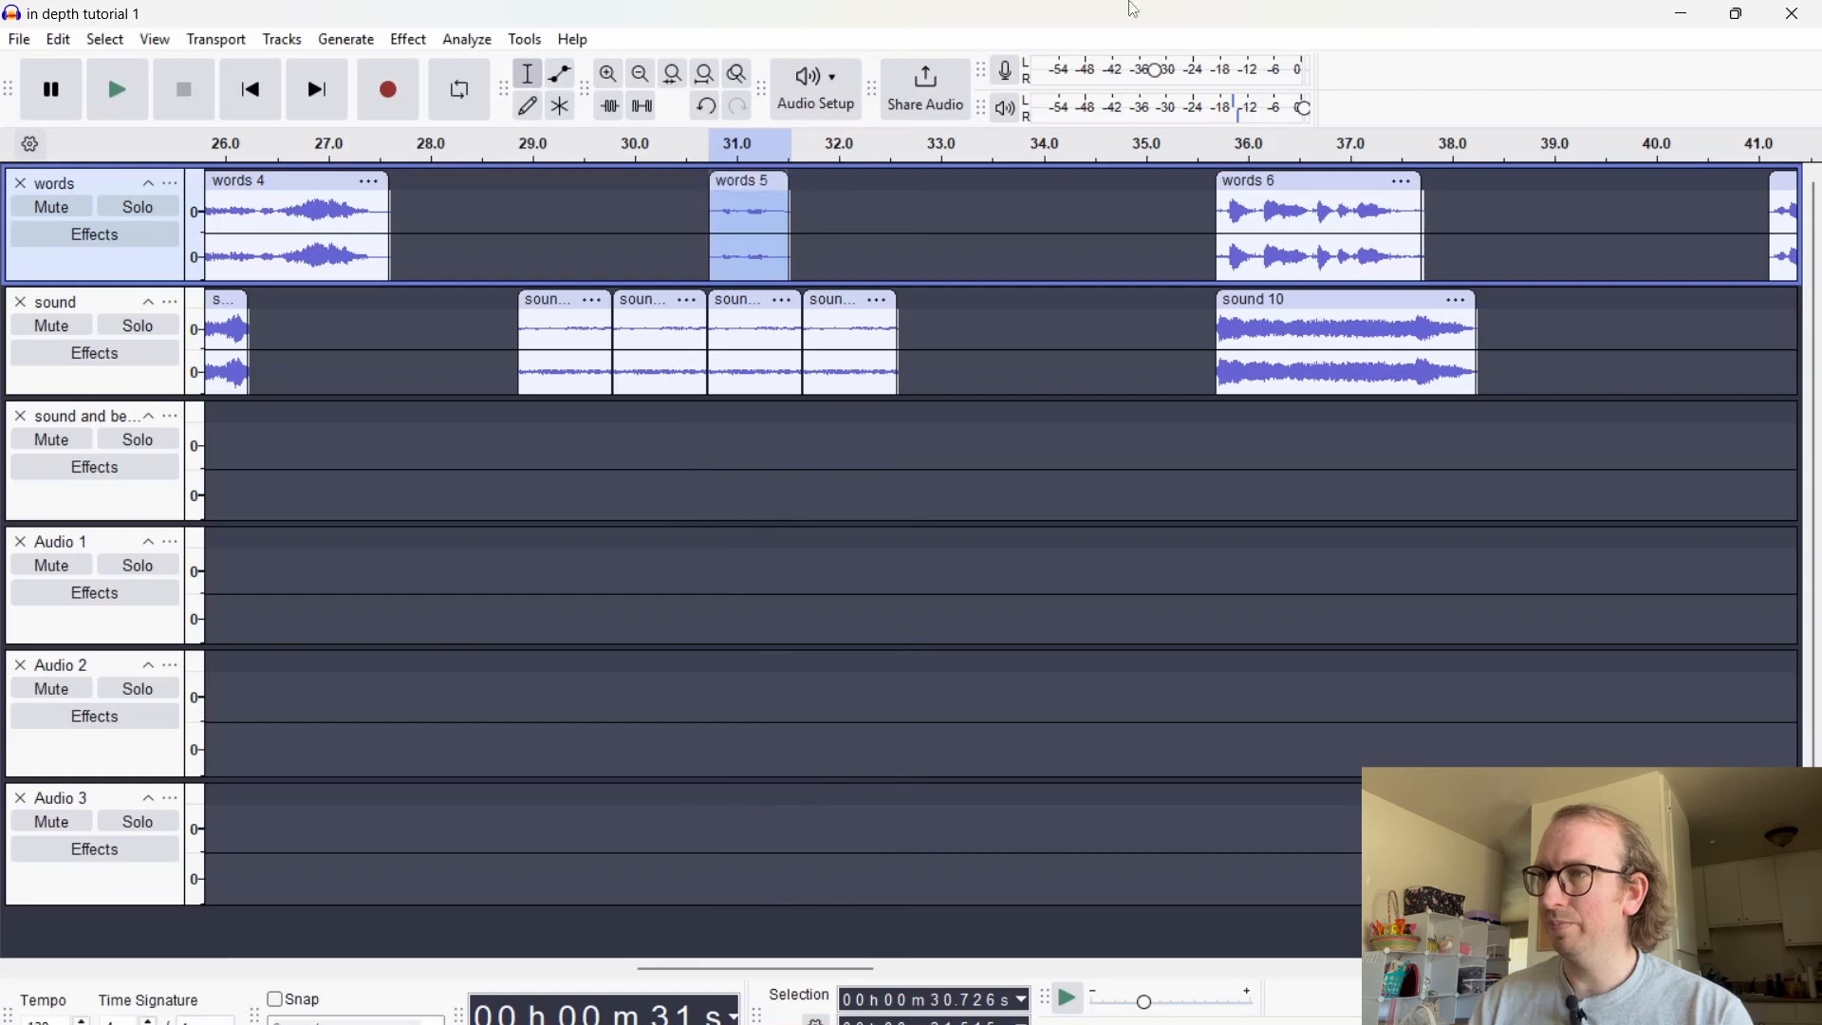
left_click(409, 40)
left_click_drag(976, 284, 976, 529)
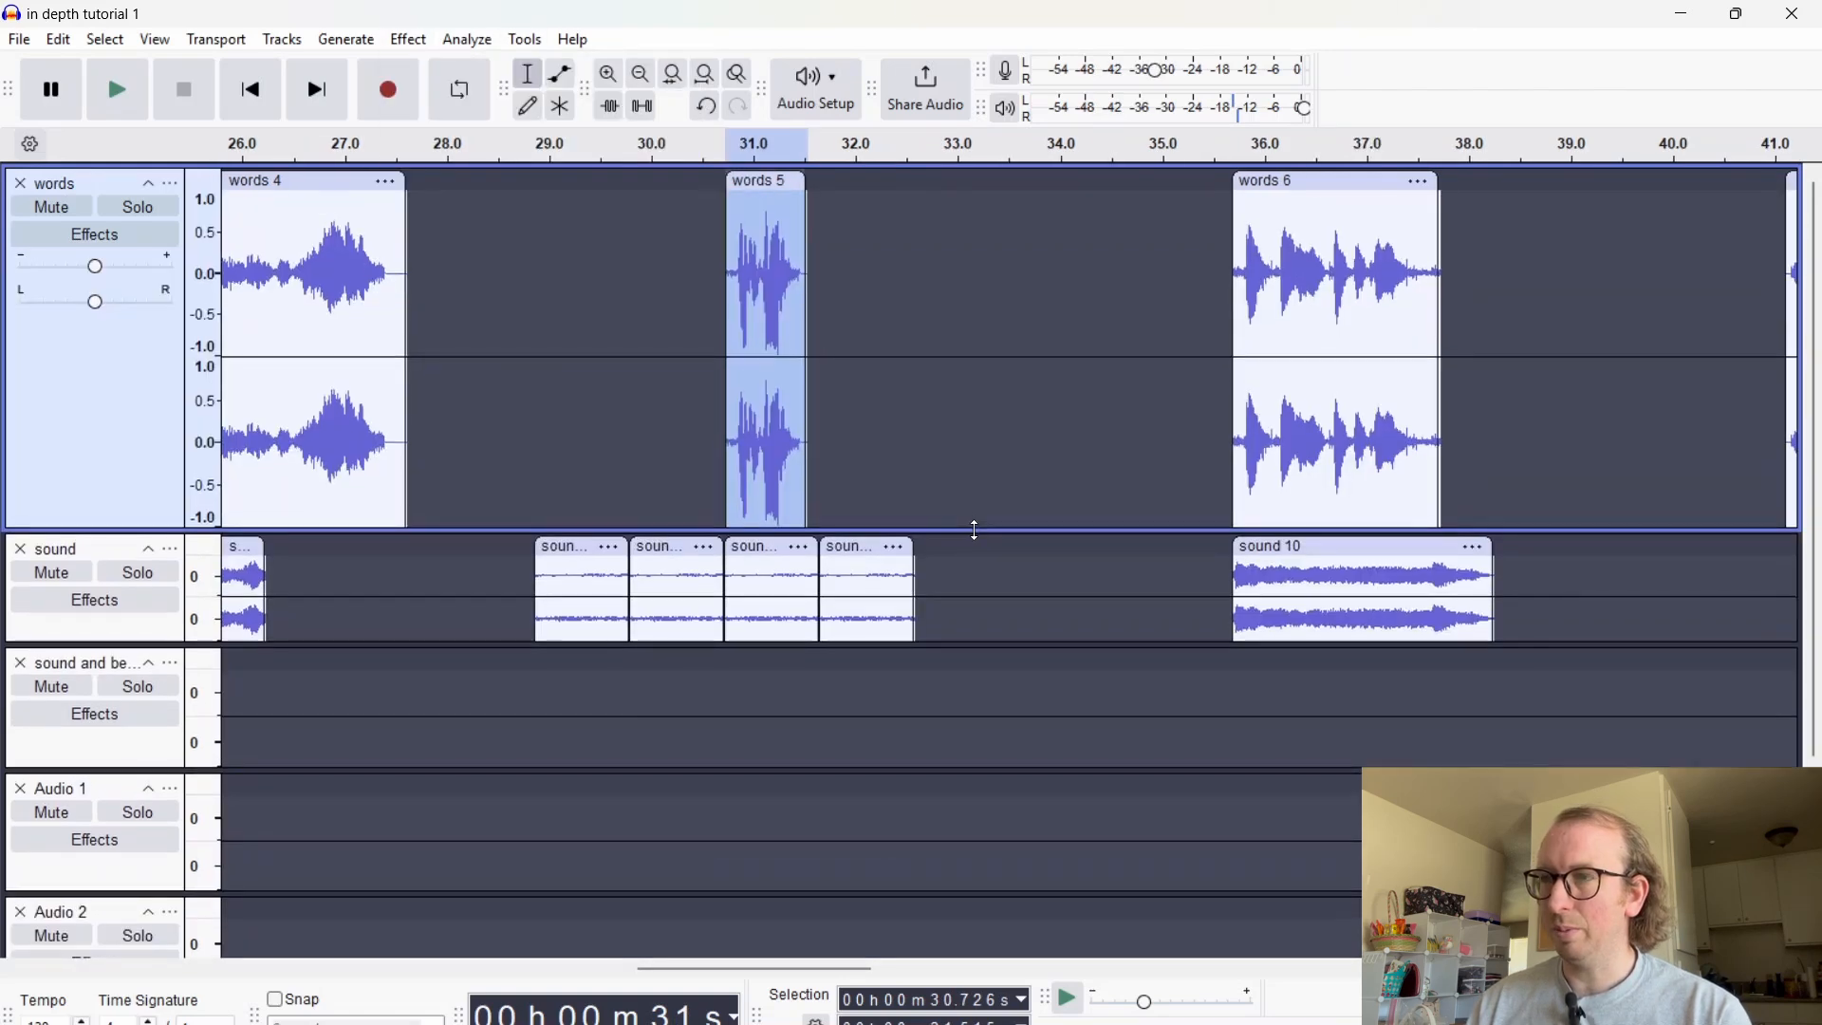
Amplify the words 5 clip by -3 dB
left_click(411, 40)
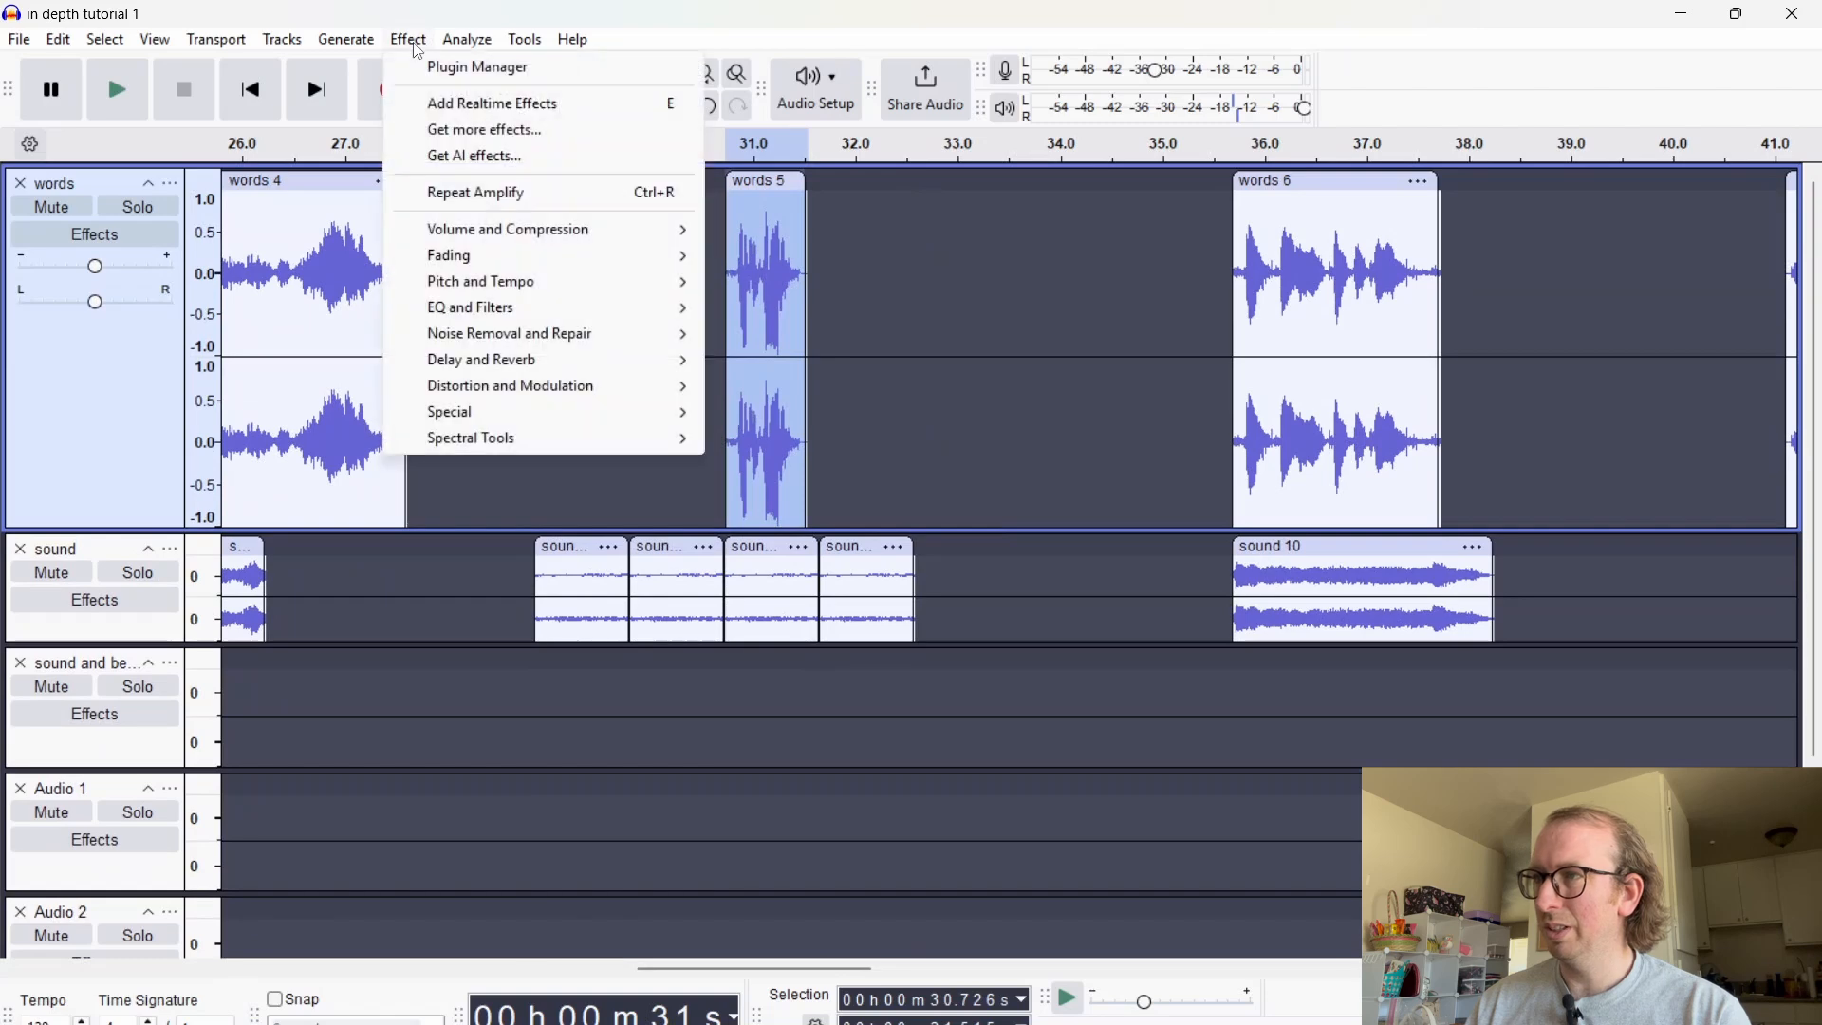
mouse_move(689, 243)
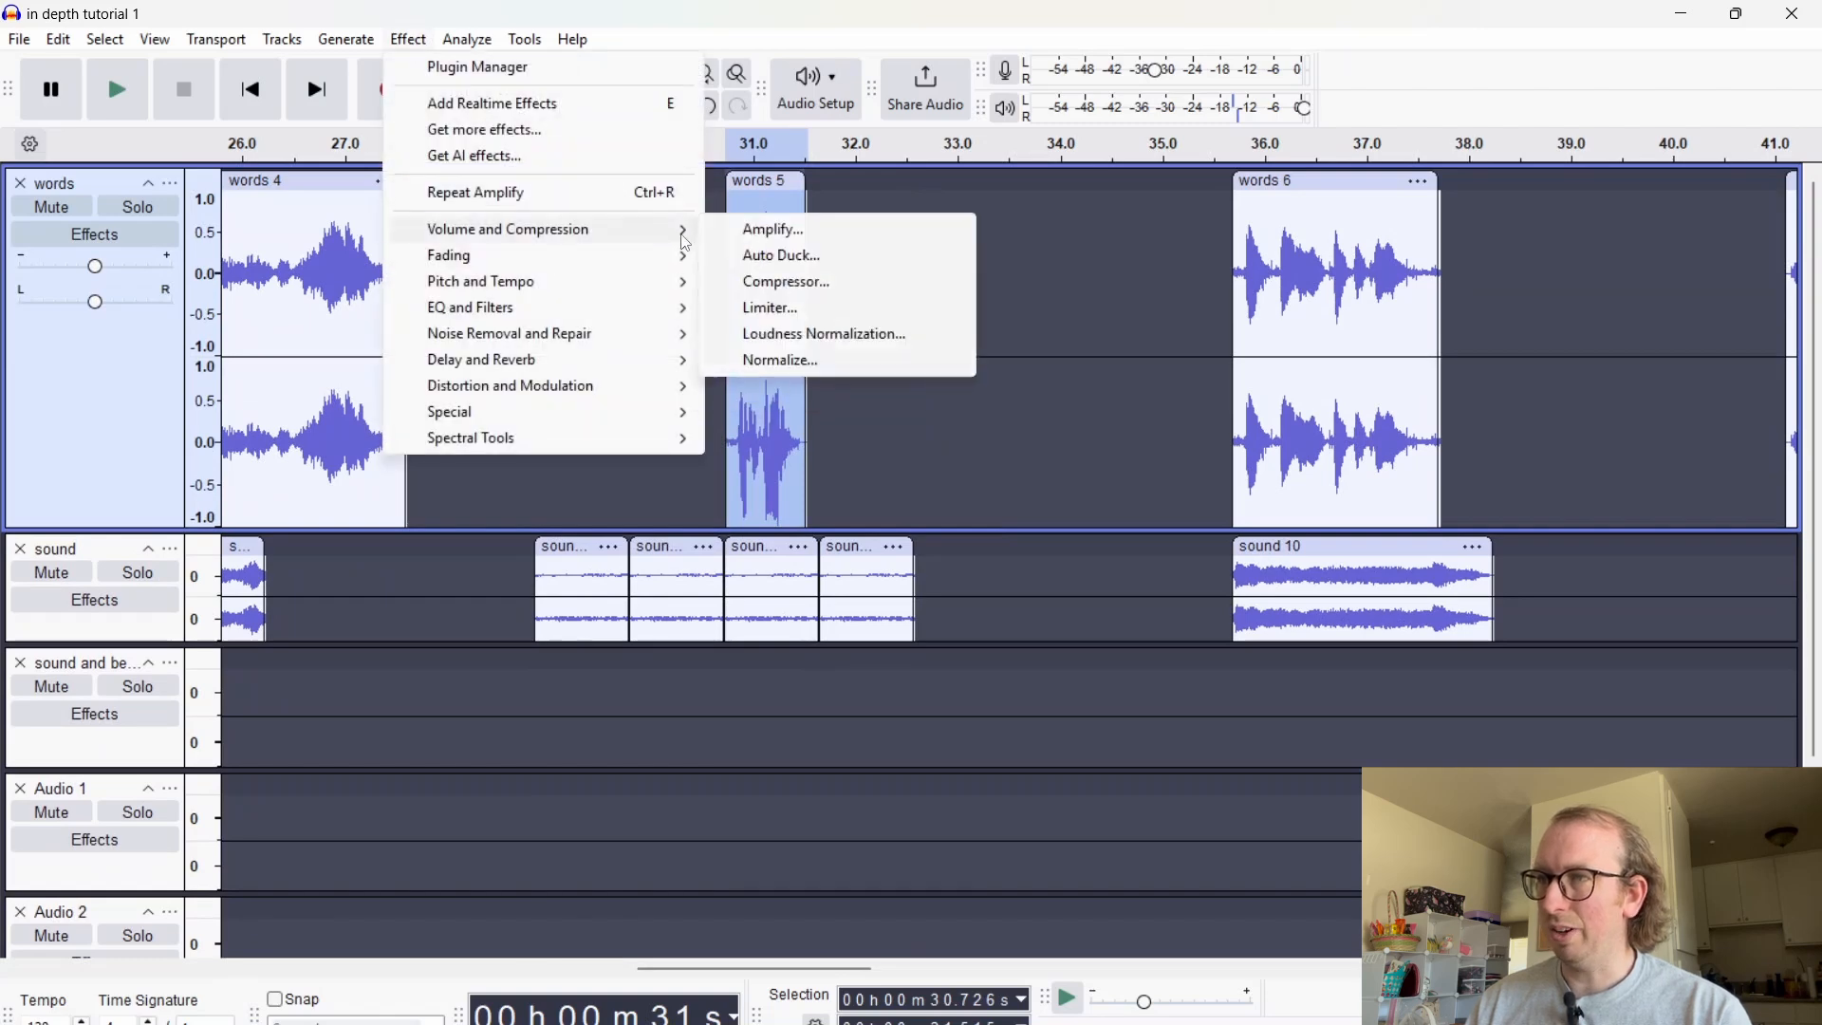
left_click(788, 232)
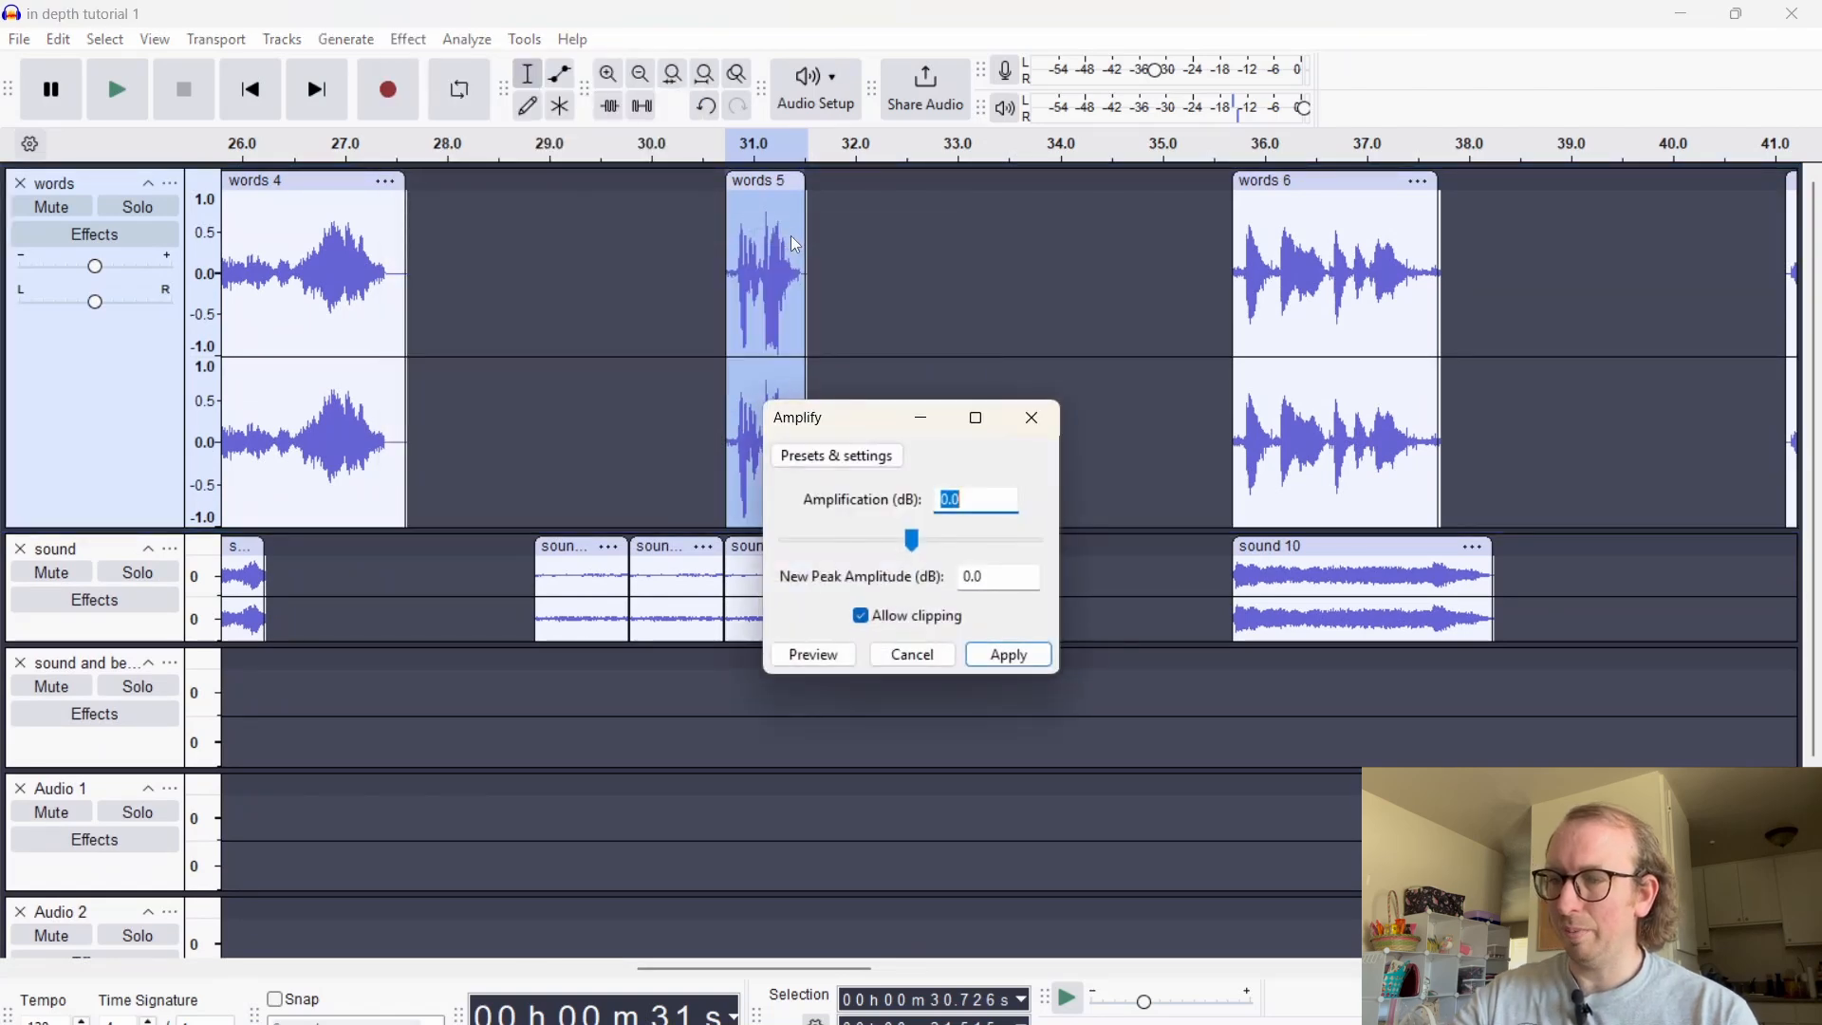
type("-3")
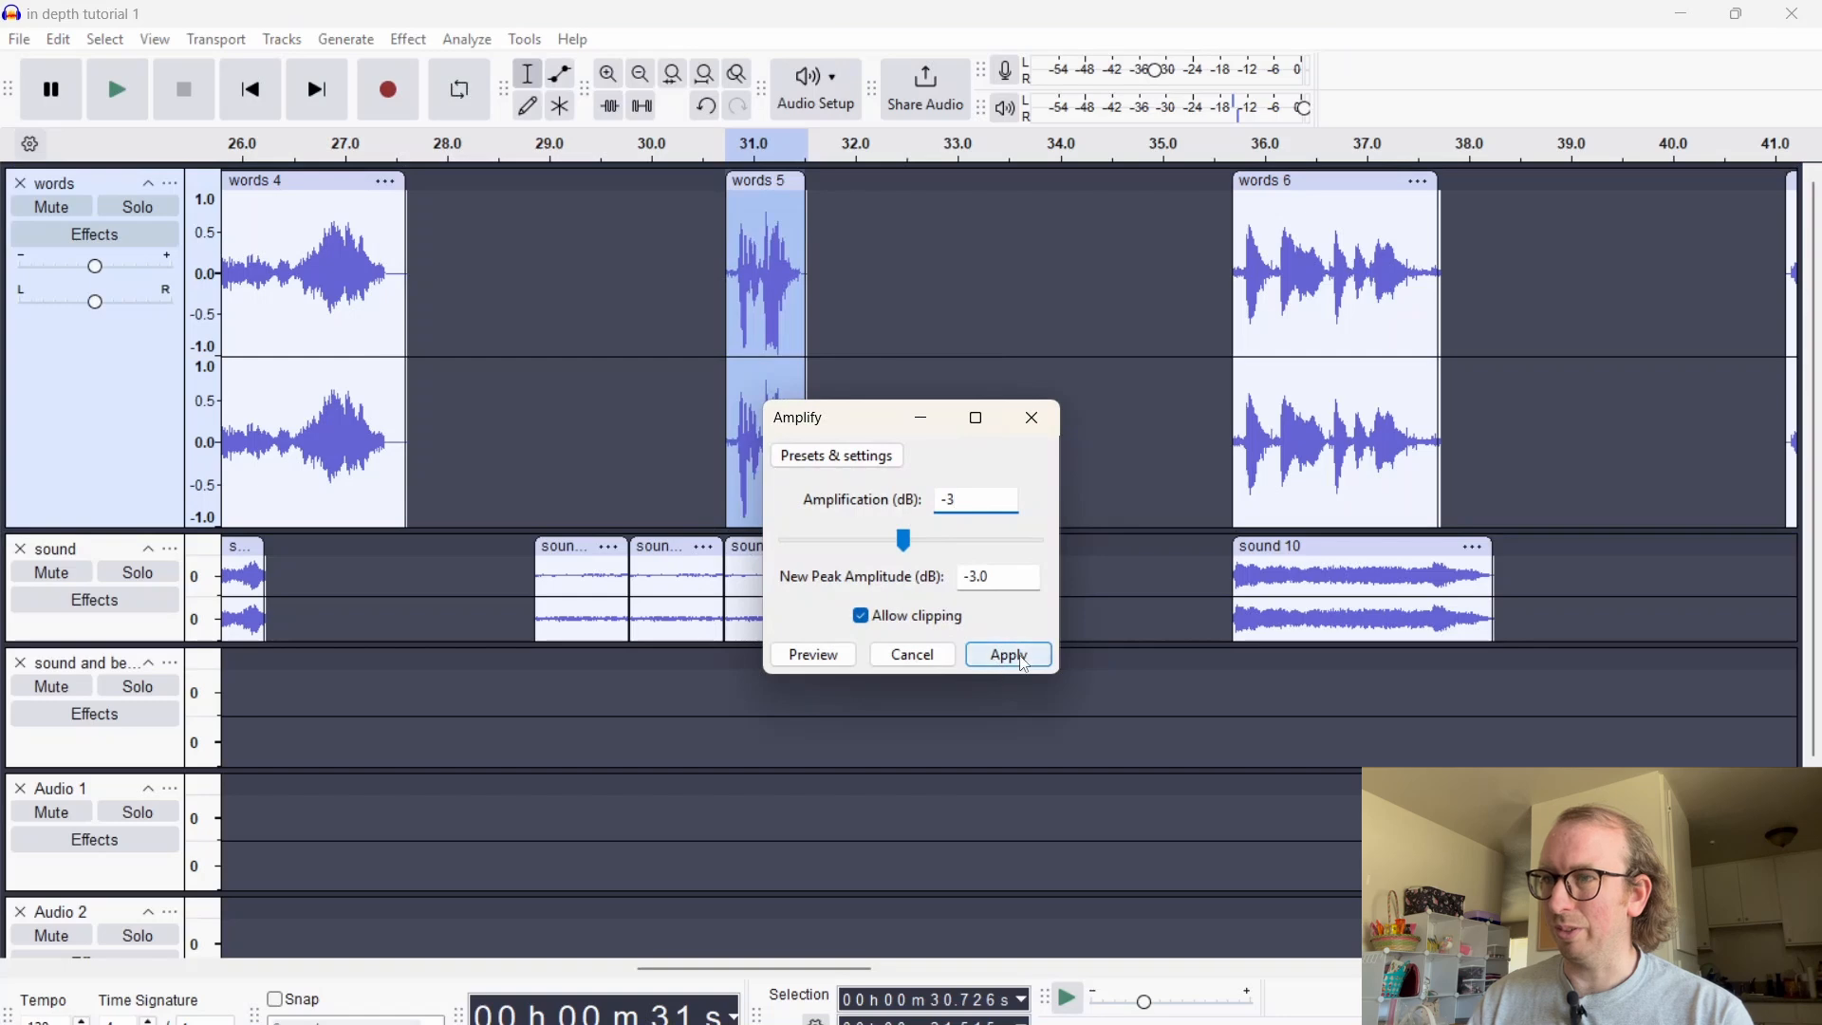
left_click(1012, 657)
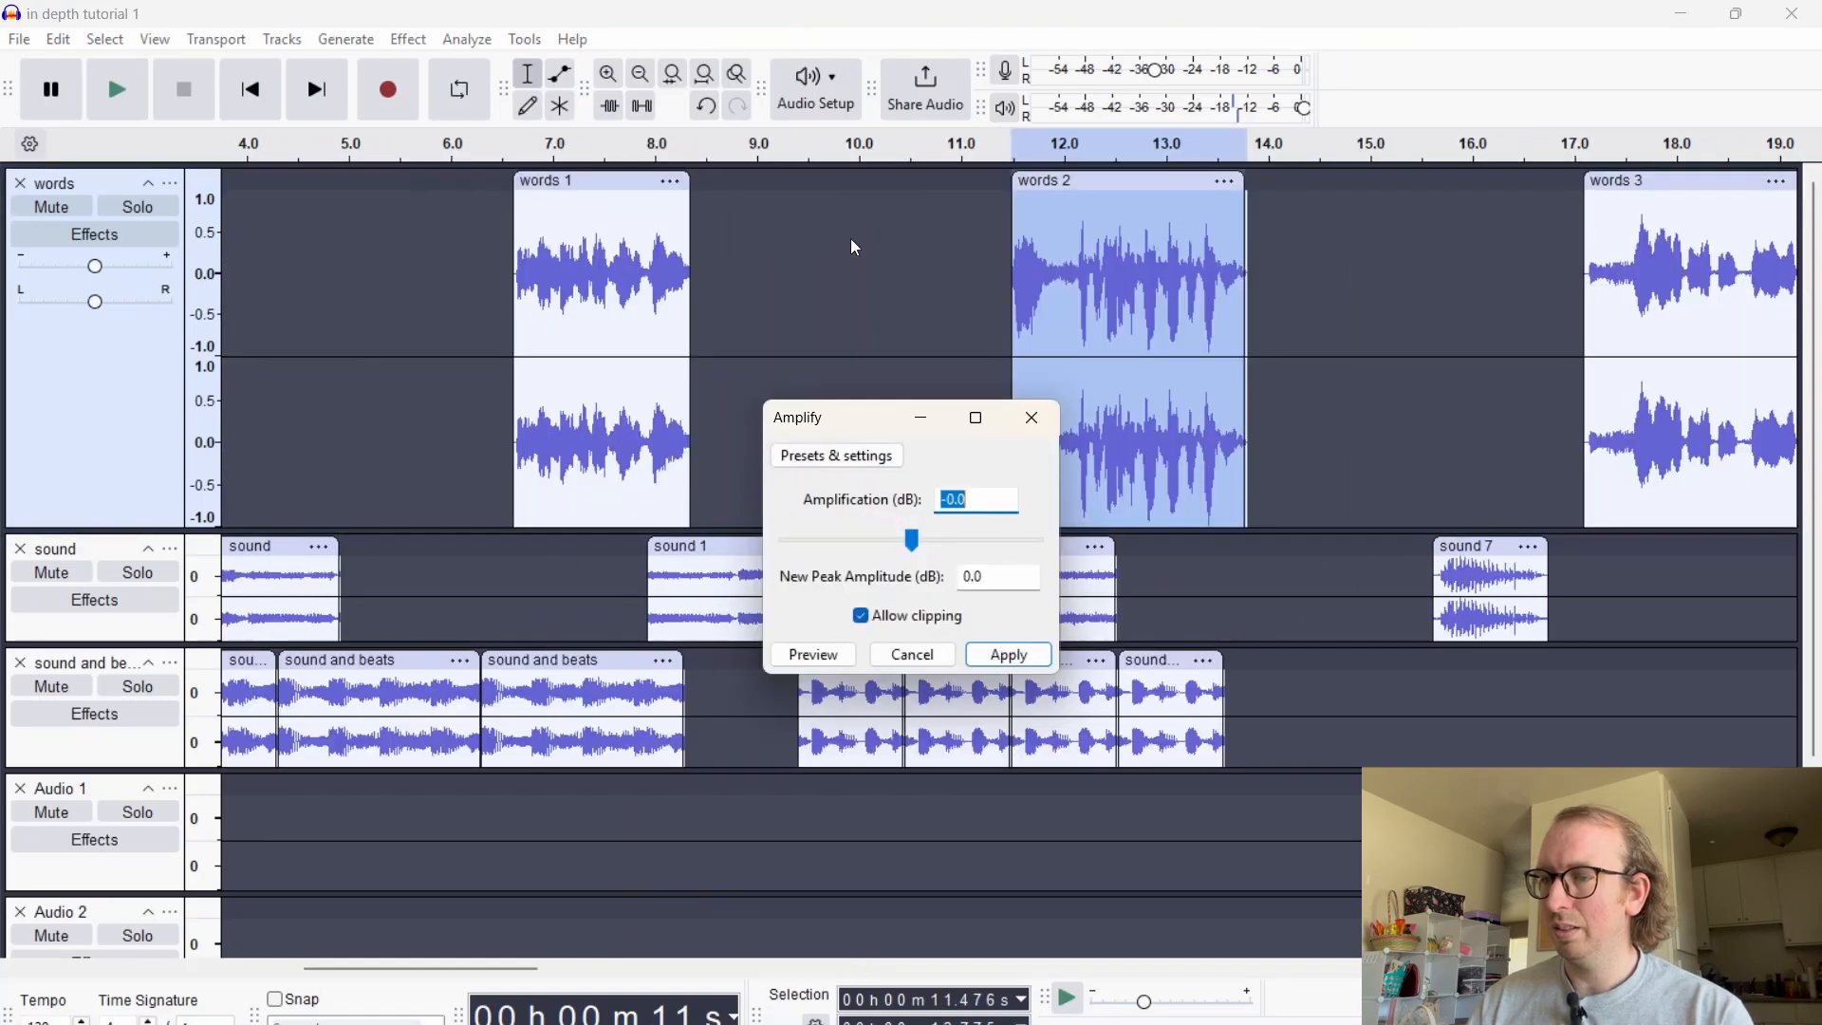
Amplify the words 2 clip by -3 dB and the sound 7 clip by -5 dB
type("-3")
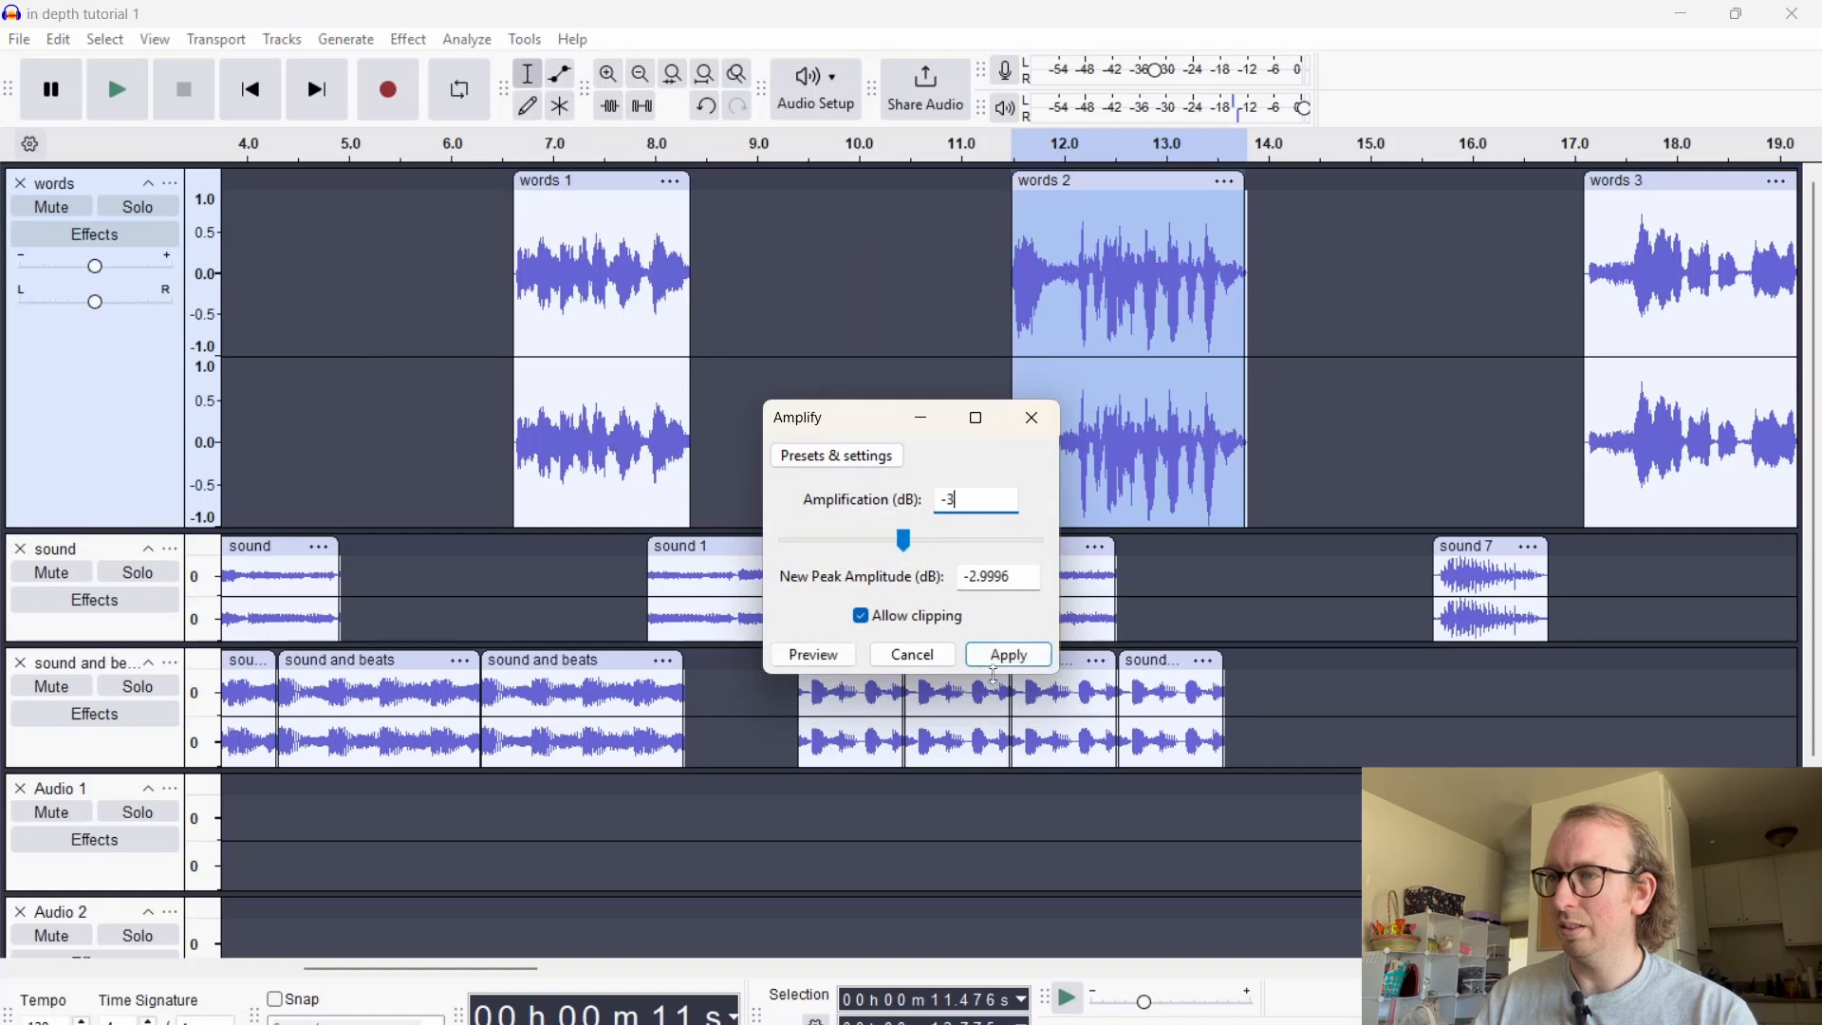
left_click(1009, 657)
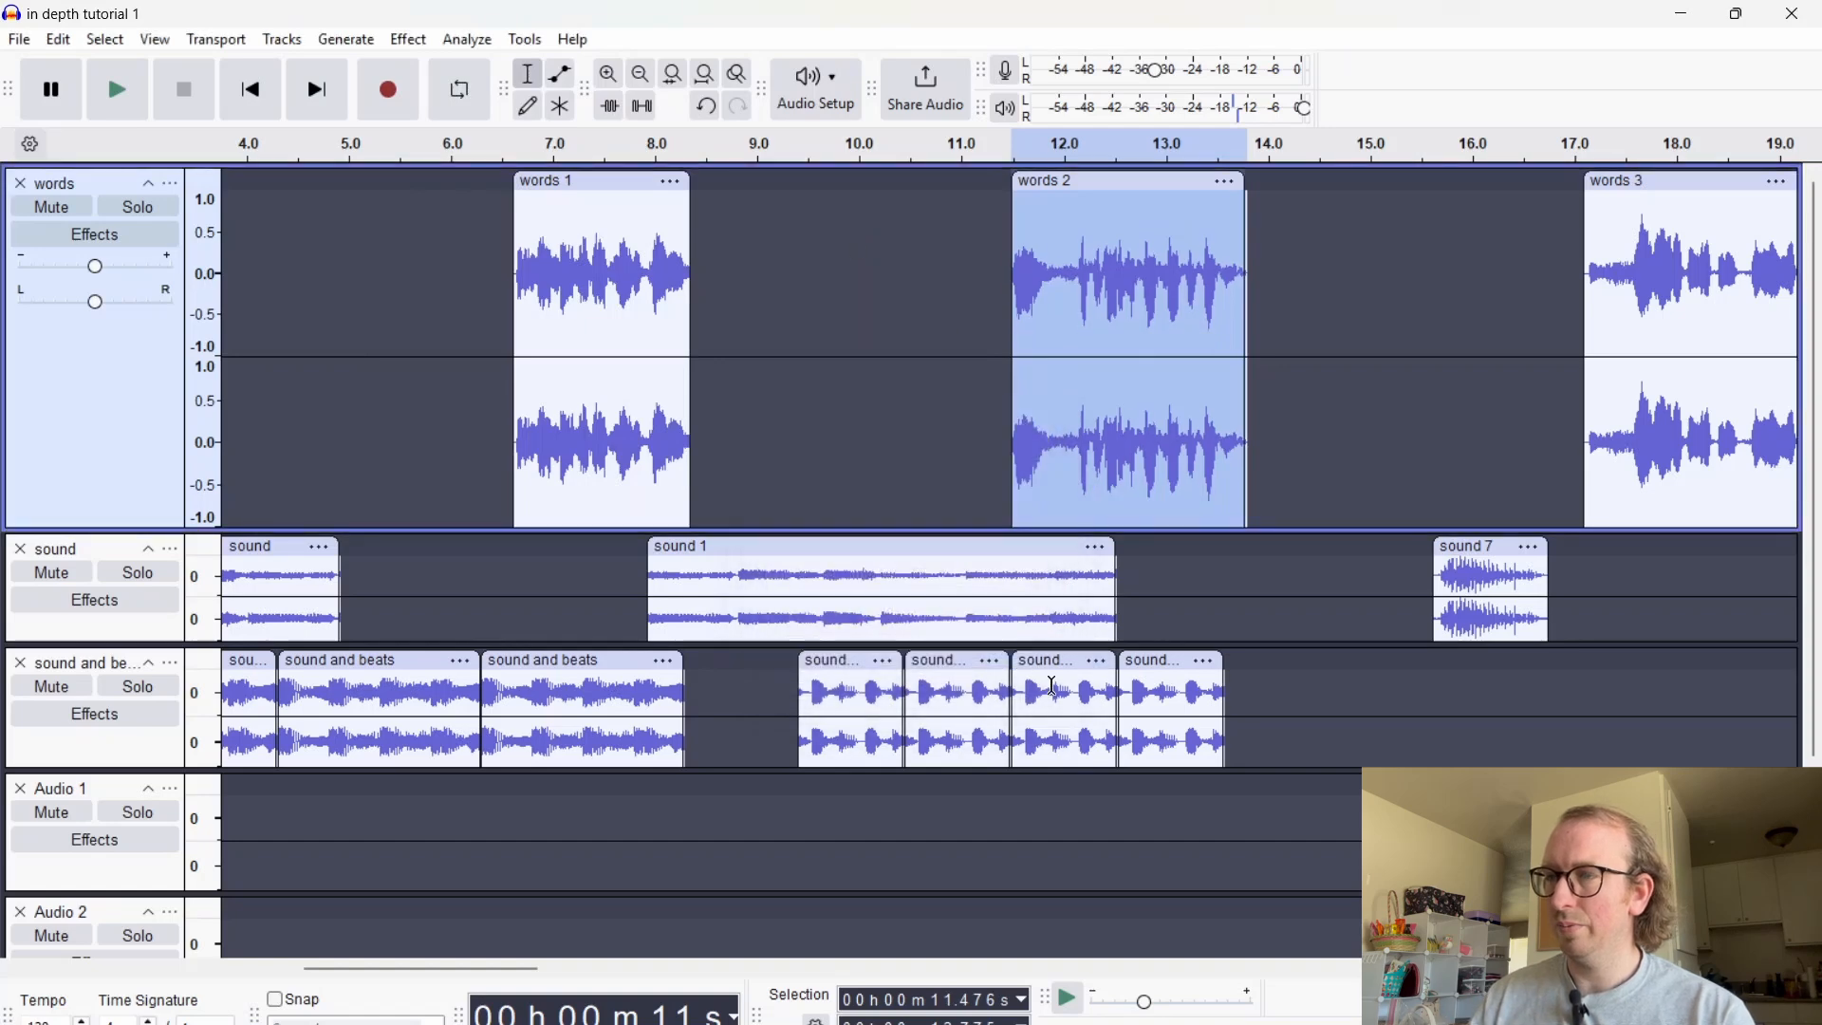
left_click(1484, 547)
type("-5")
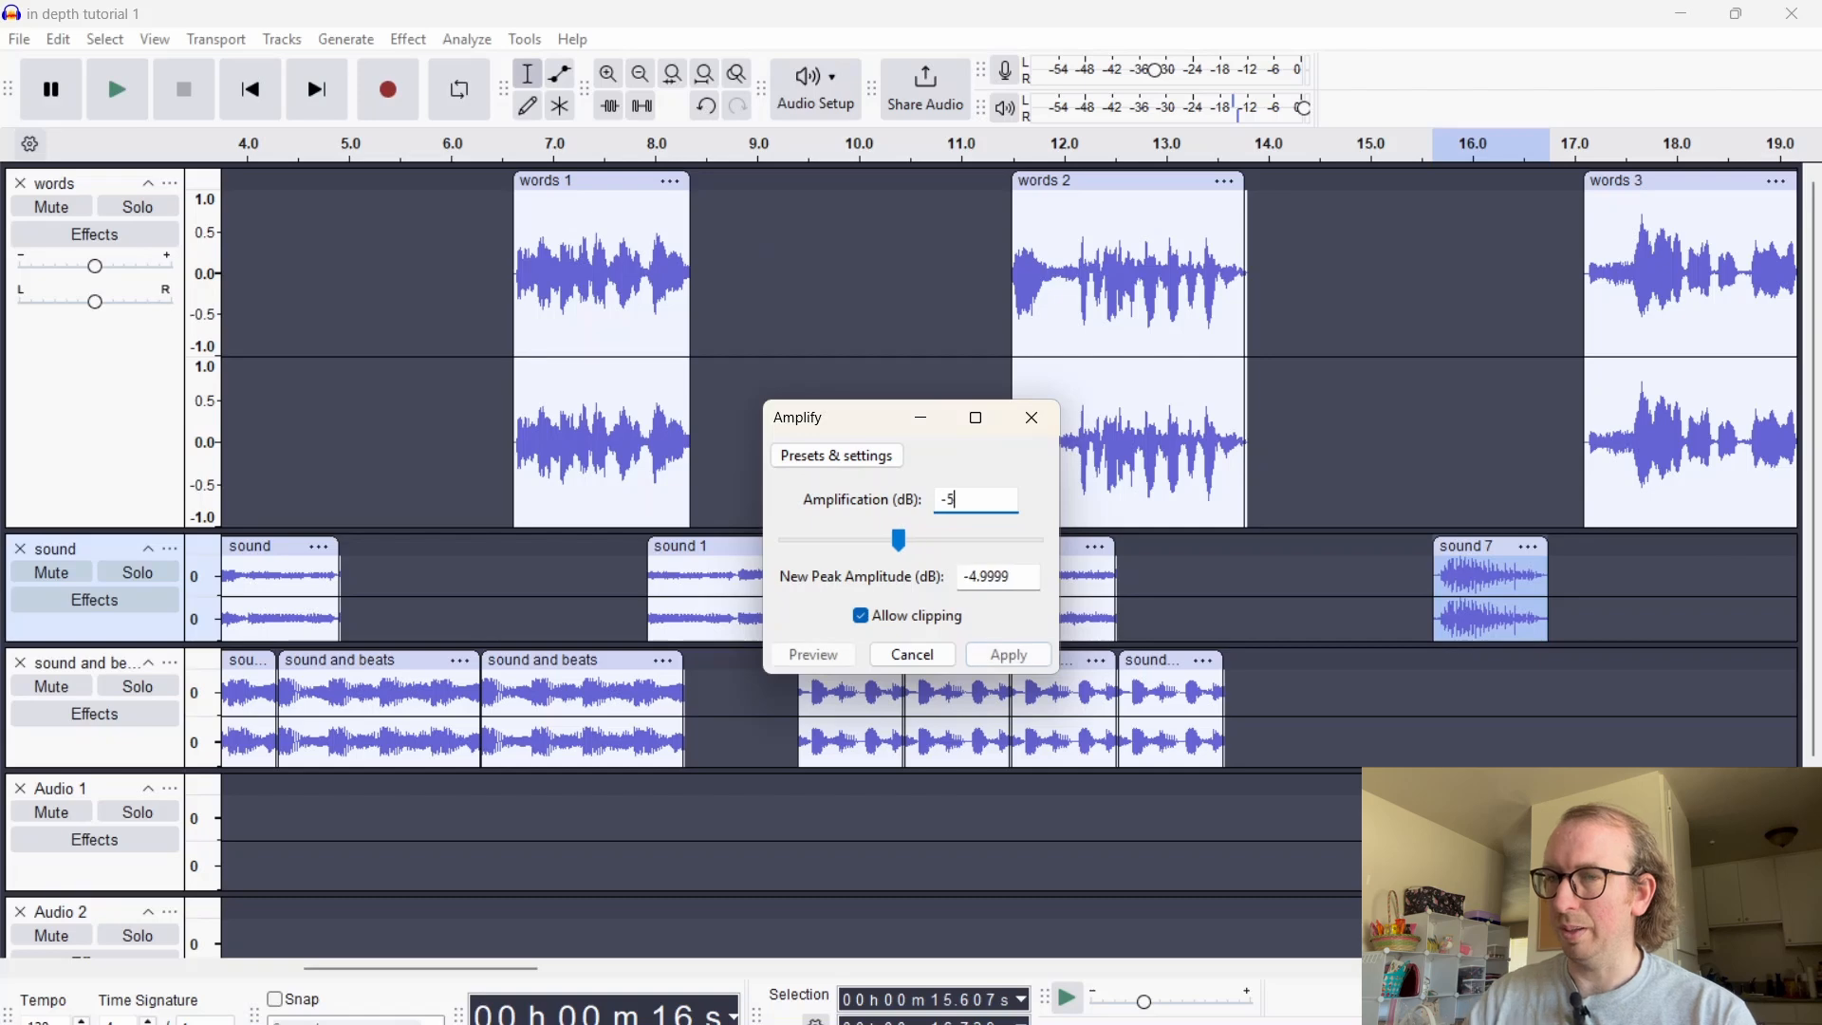
left_click(1009, 657)
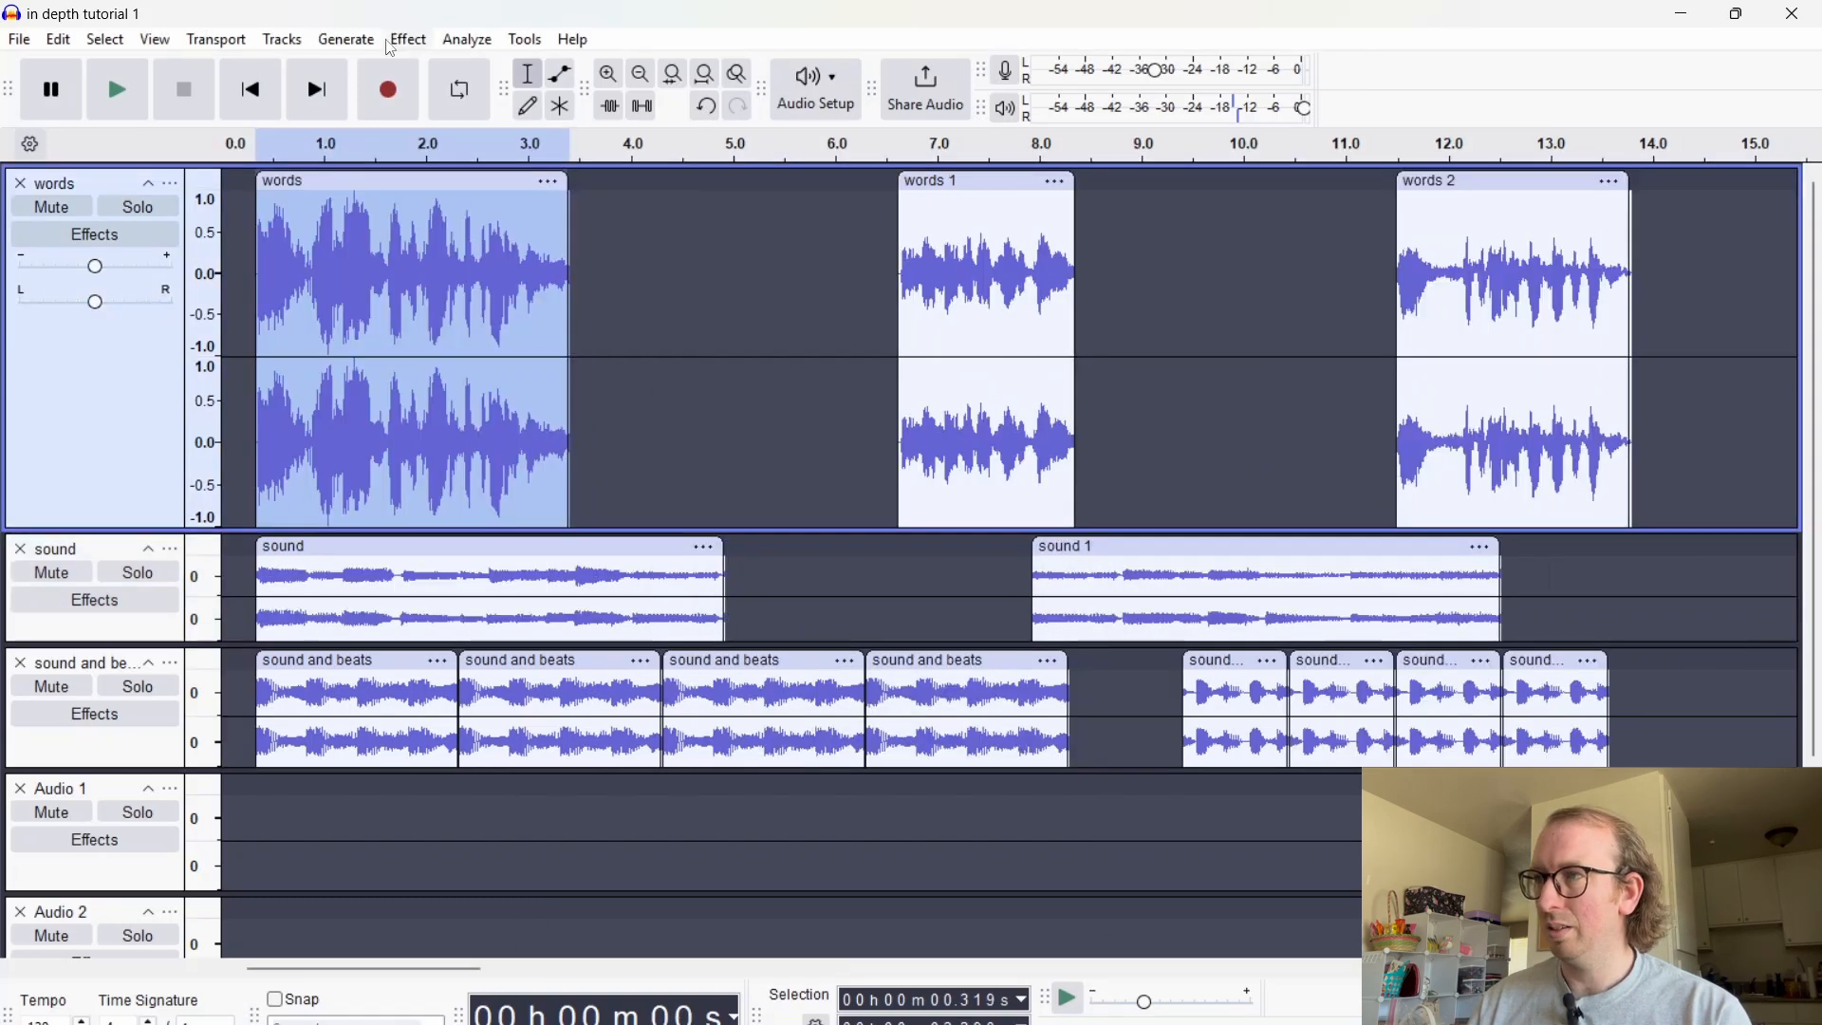
Lower the first words clip with Amplify, and amplify the sound 8 clip by -3 dB
left_click(408, 39)
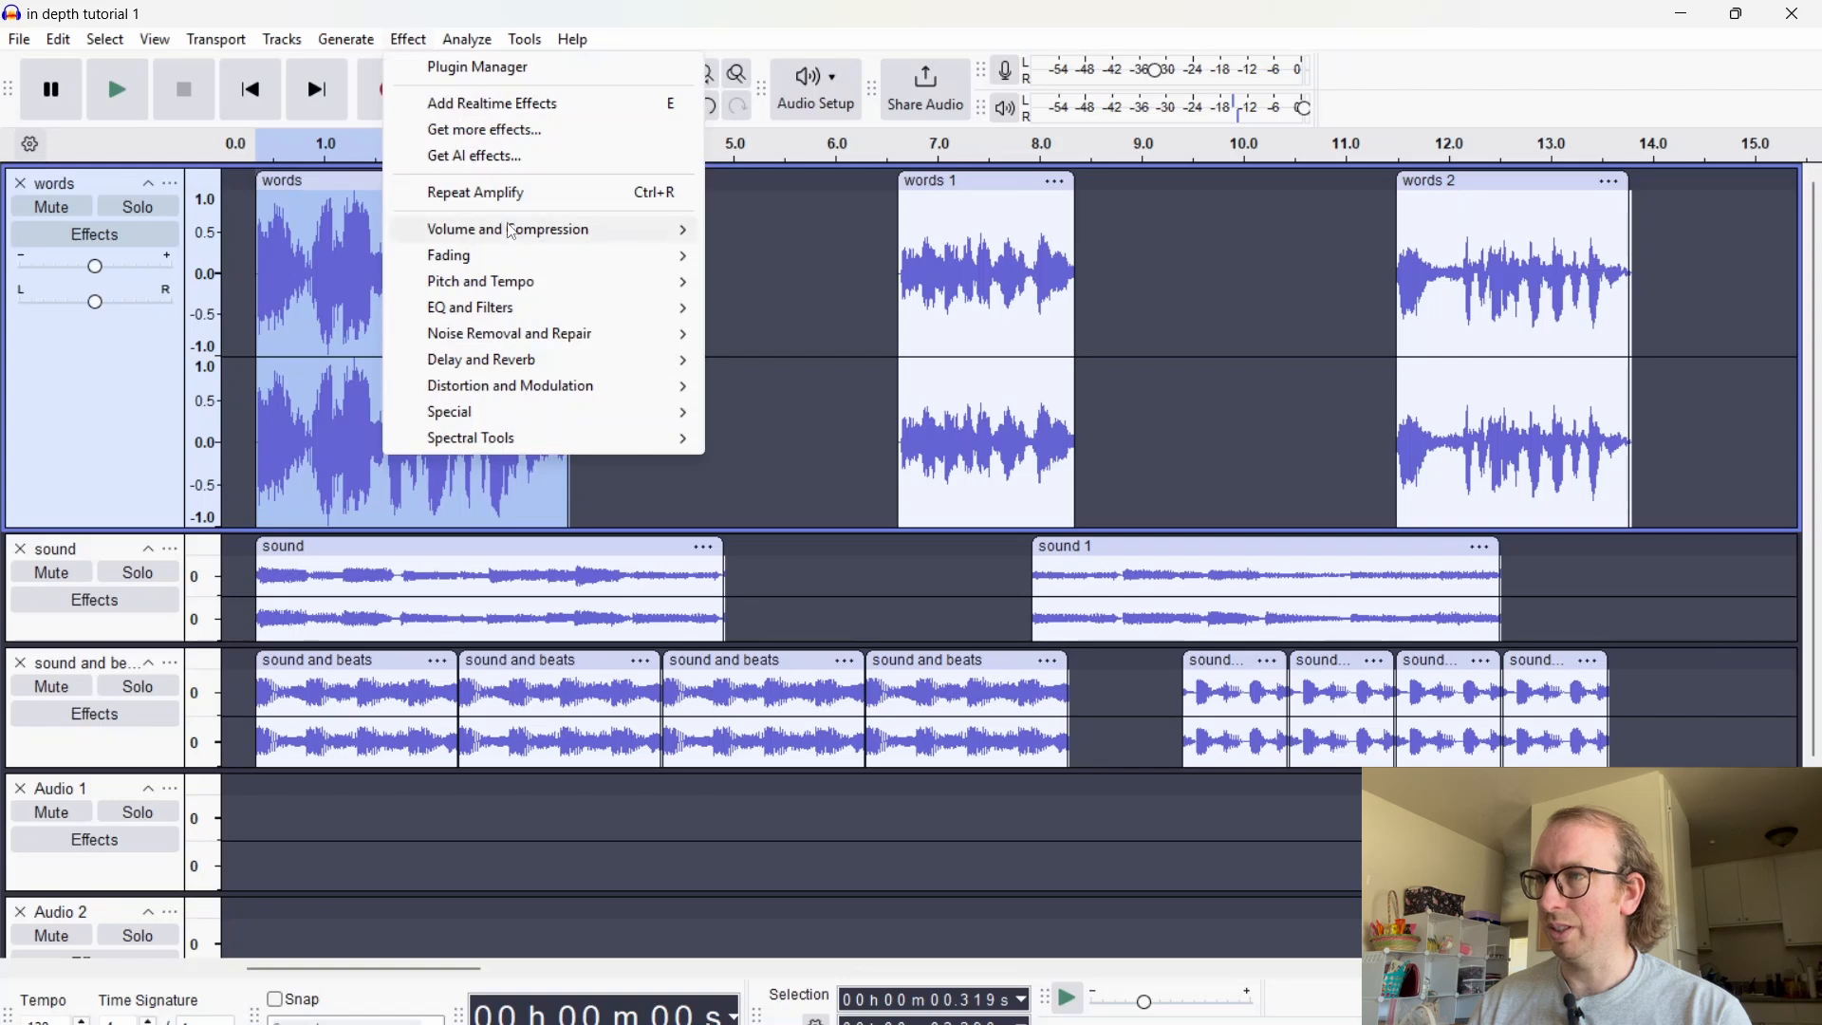
left_click_drag(474, 968, 767, 982)
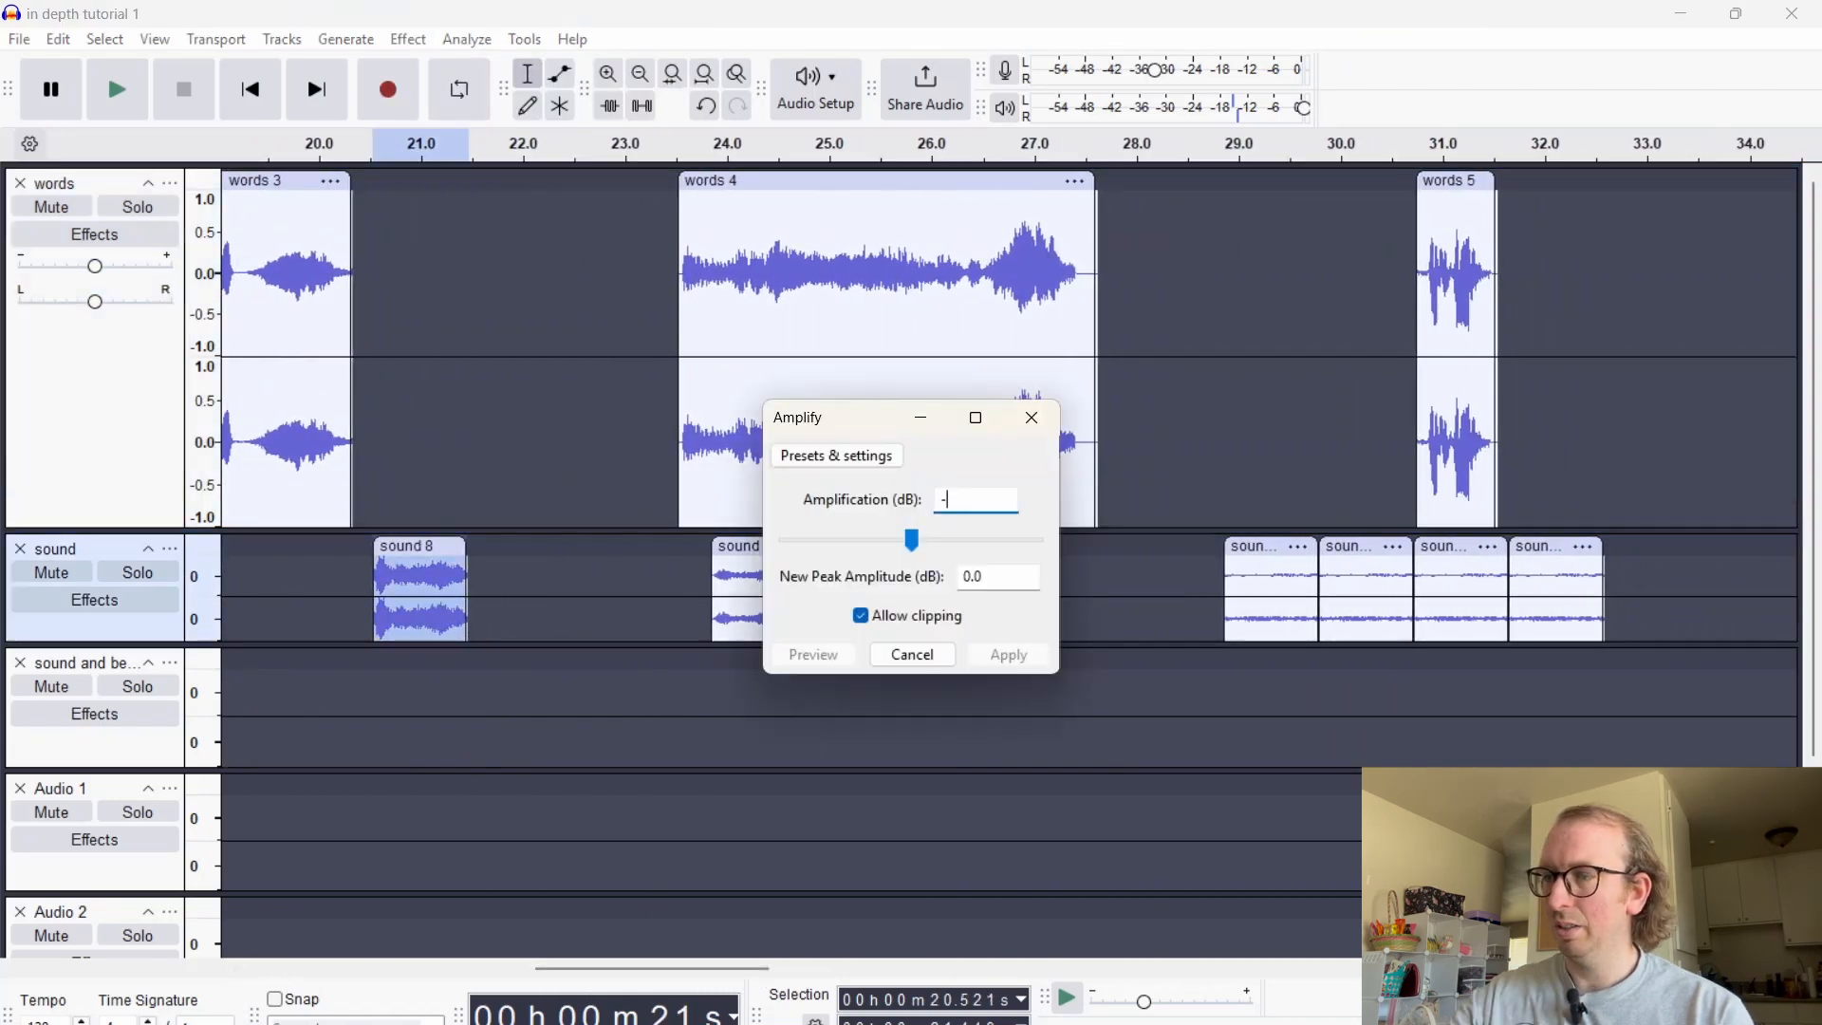
type("3")
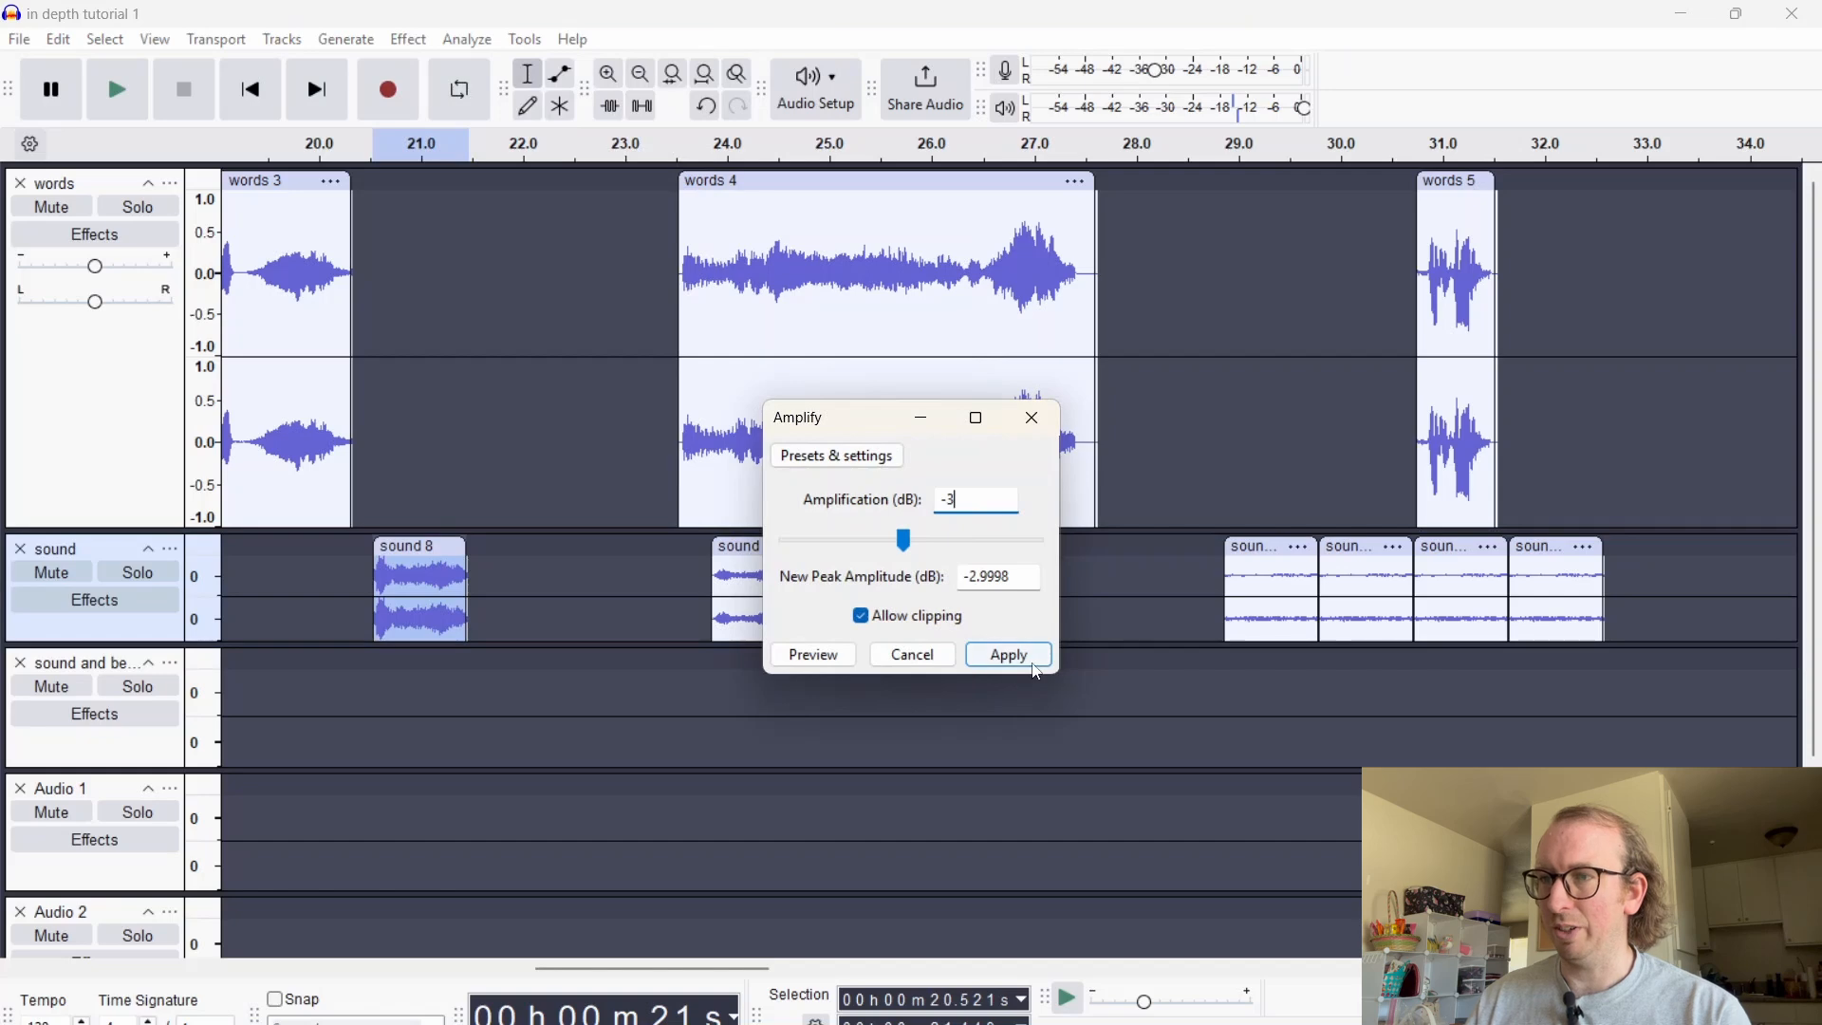
left_click(1032, 665)
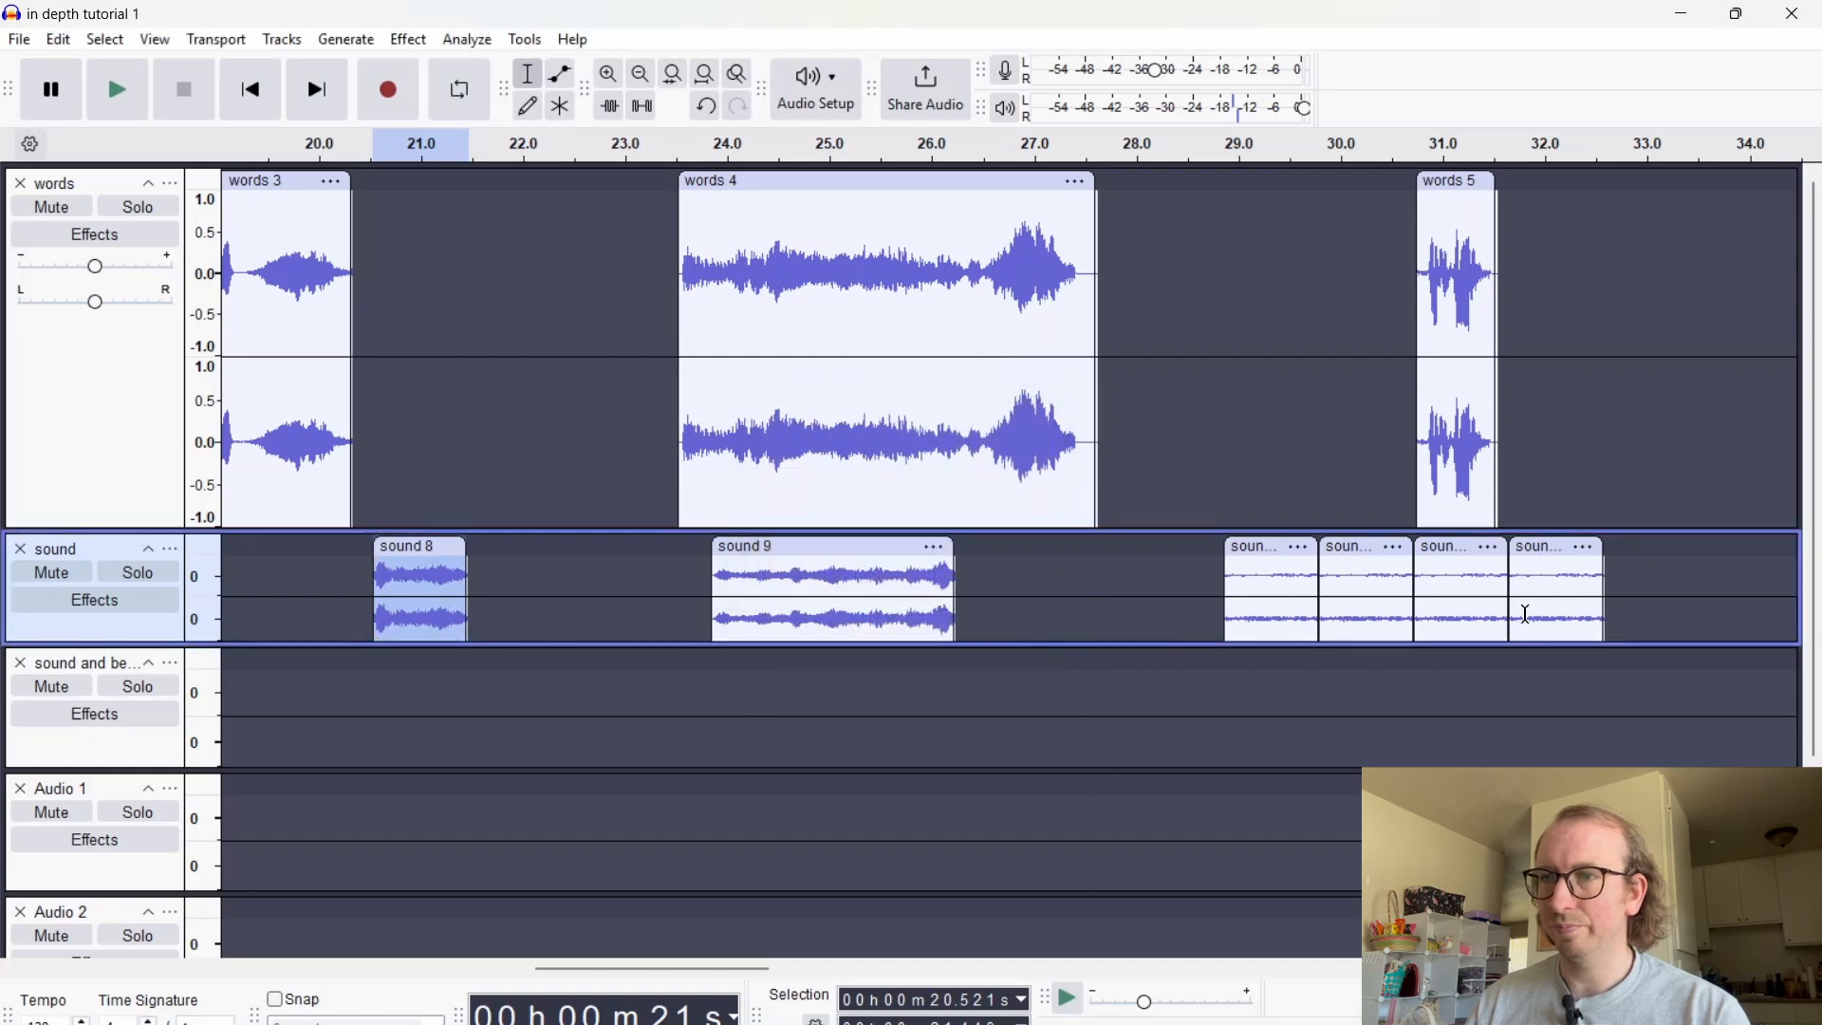
Amplify the four adjoining sound clips between about 29 and 33 seconds by 10 dB
left_click_drag(1660, 556, 1218, 588)
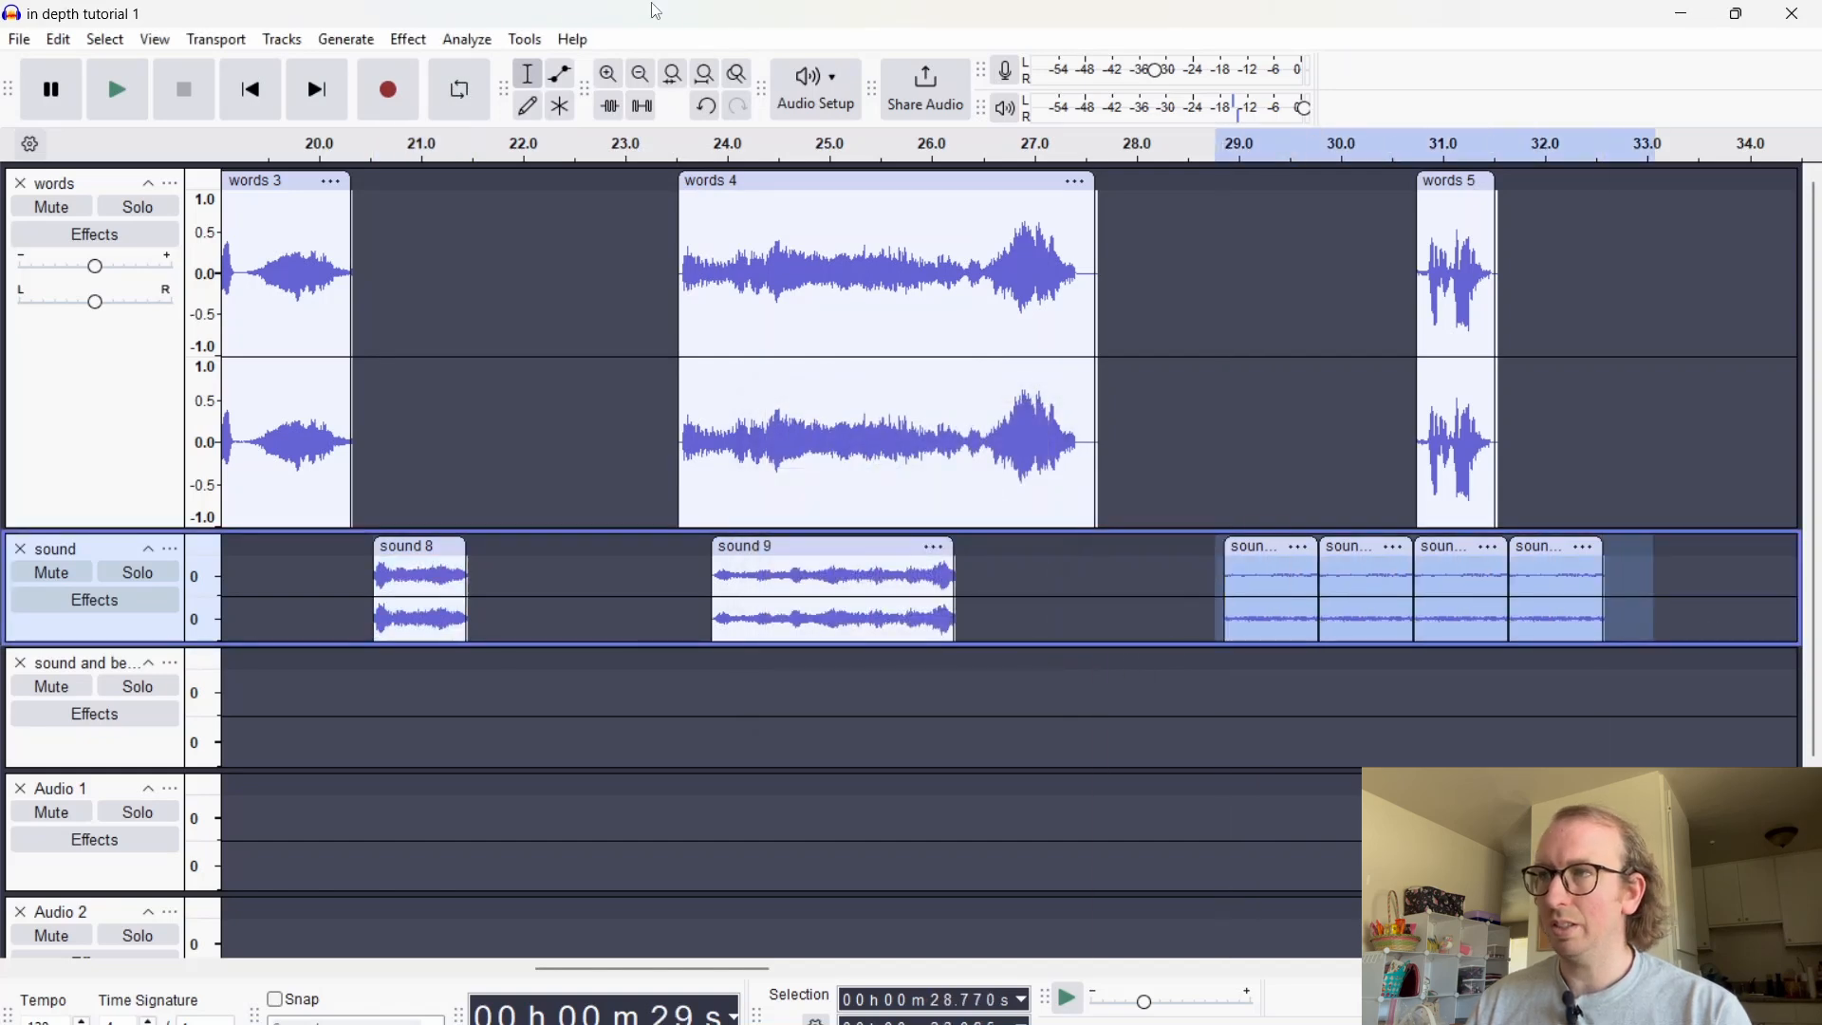
left_click(430, 44)
mouse_move(617, 232)
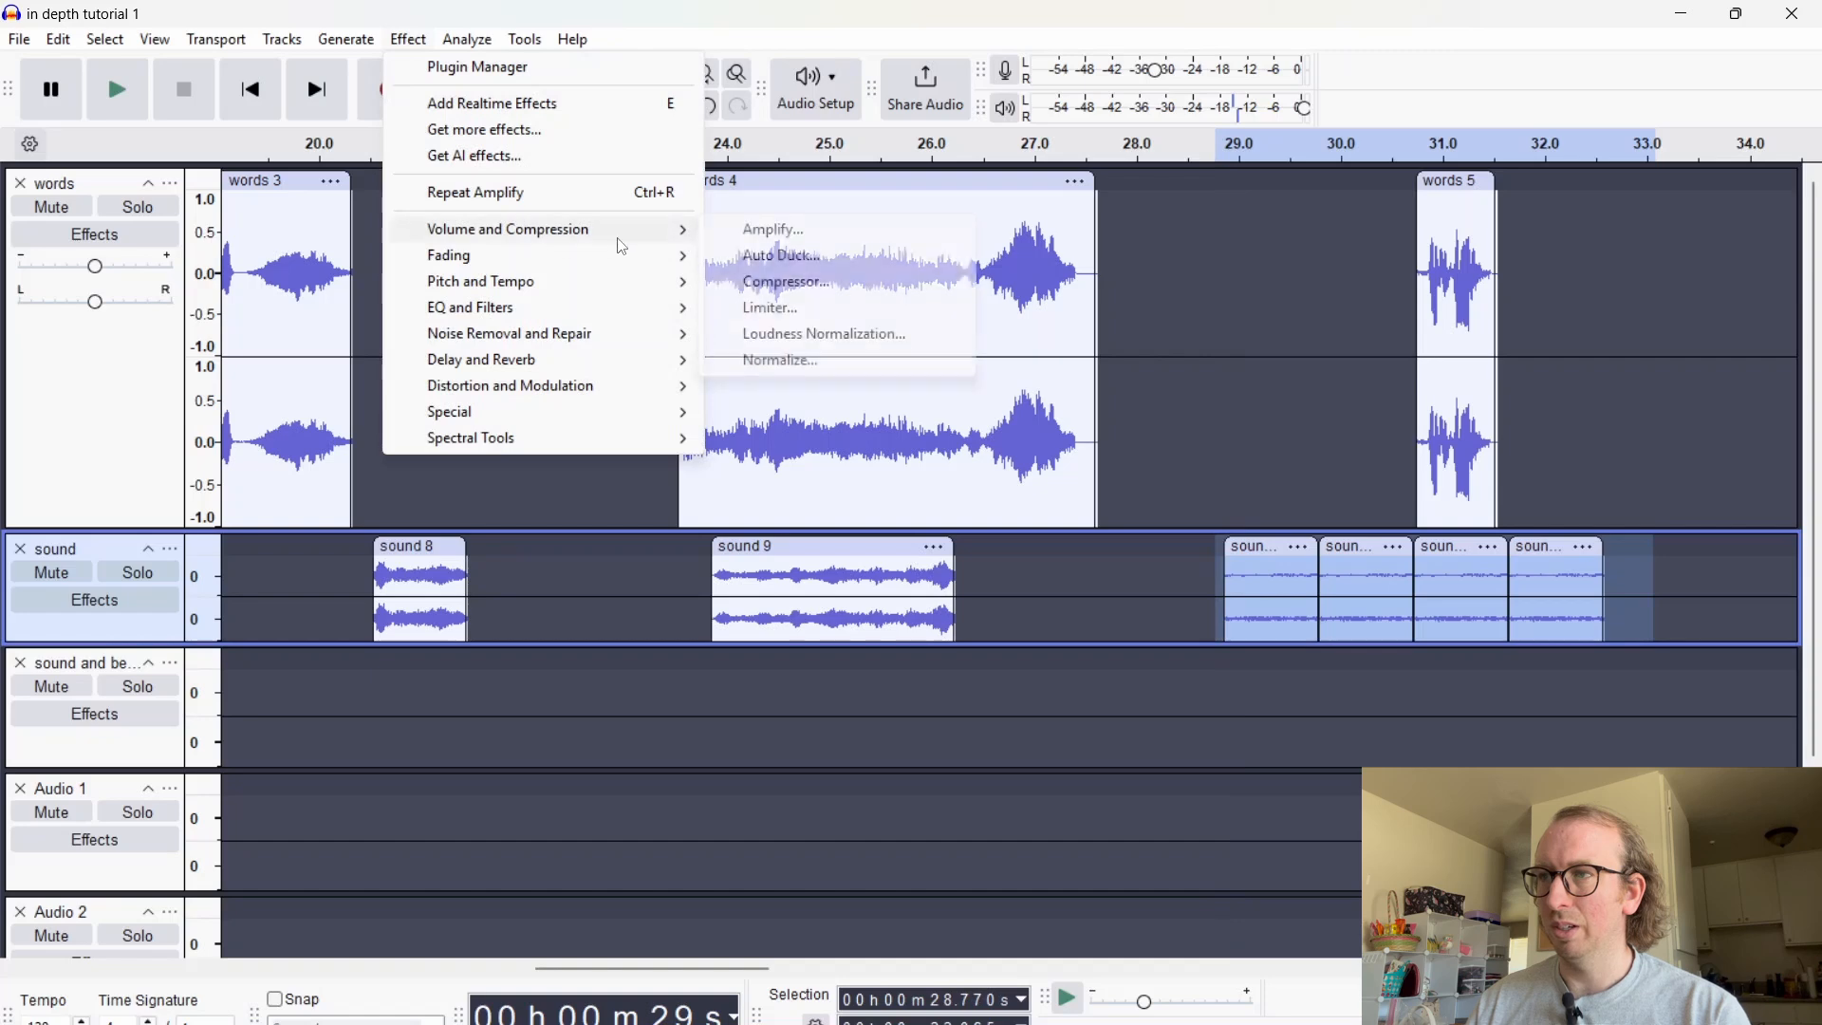
left_click(809, 230)
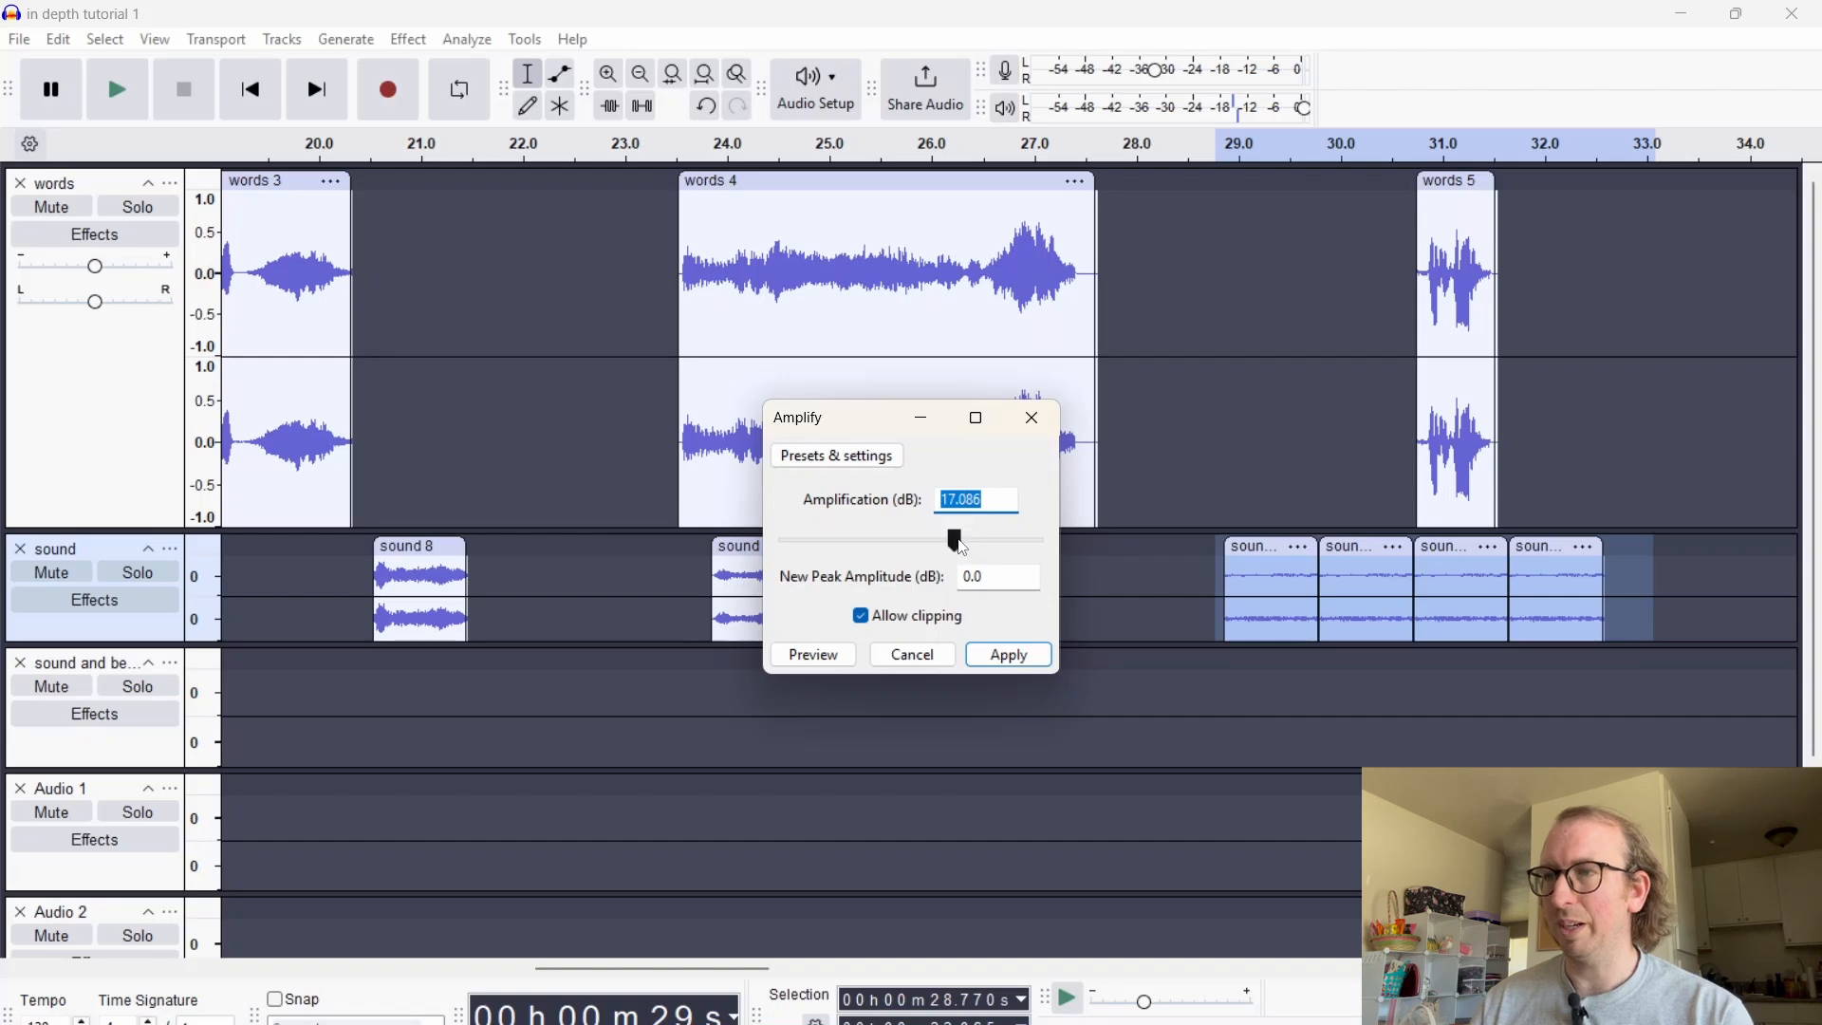
type("10")
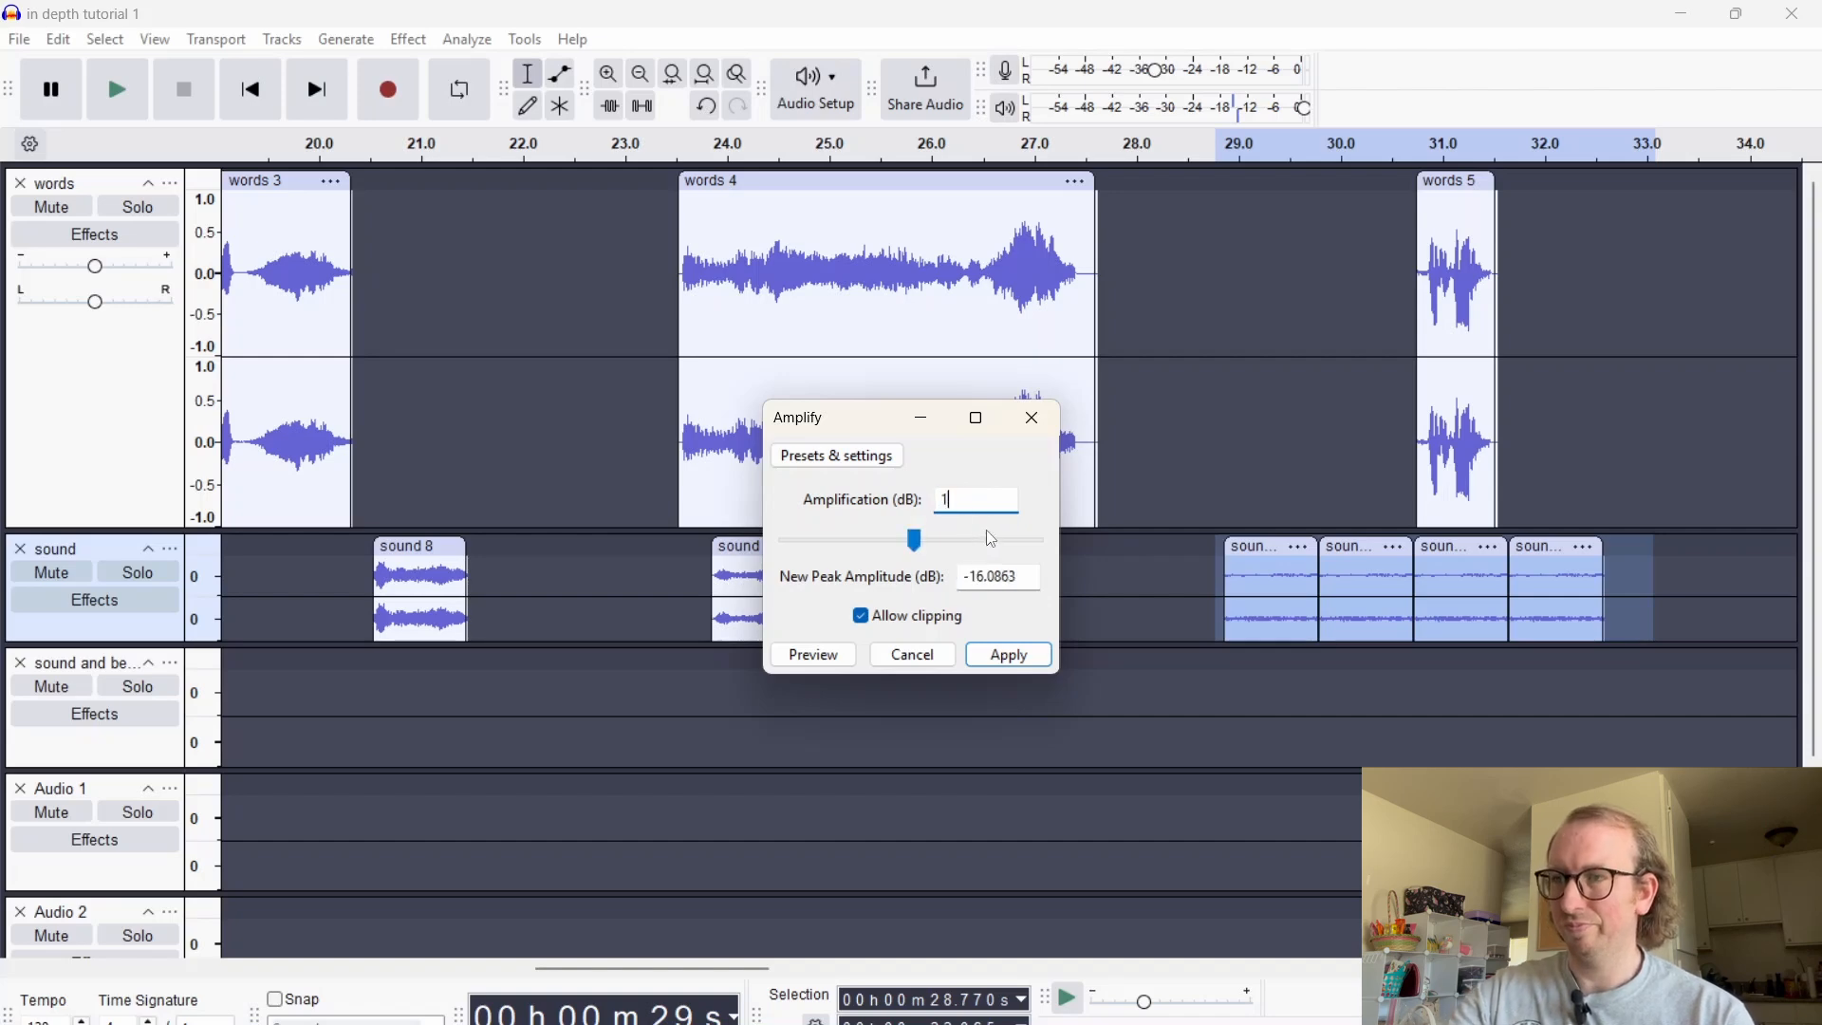
left_click(1015, 658)
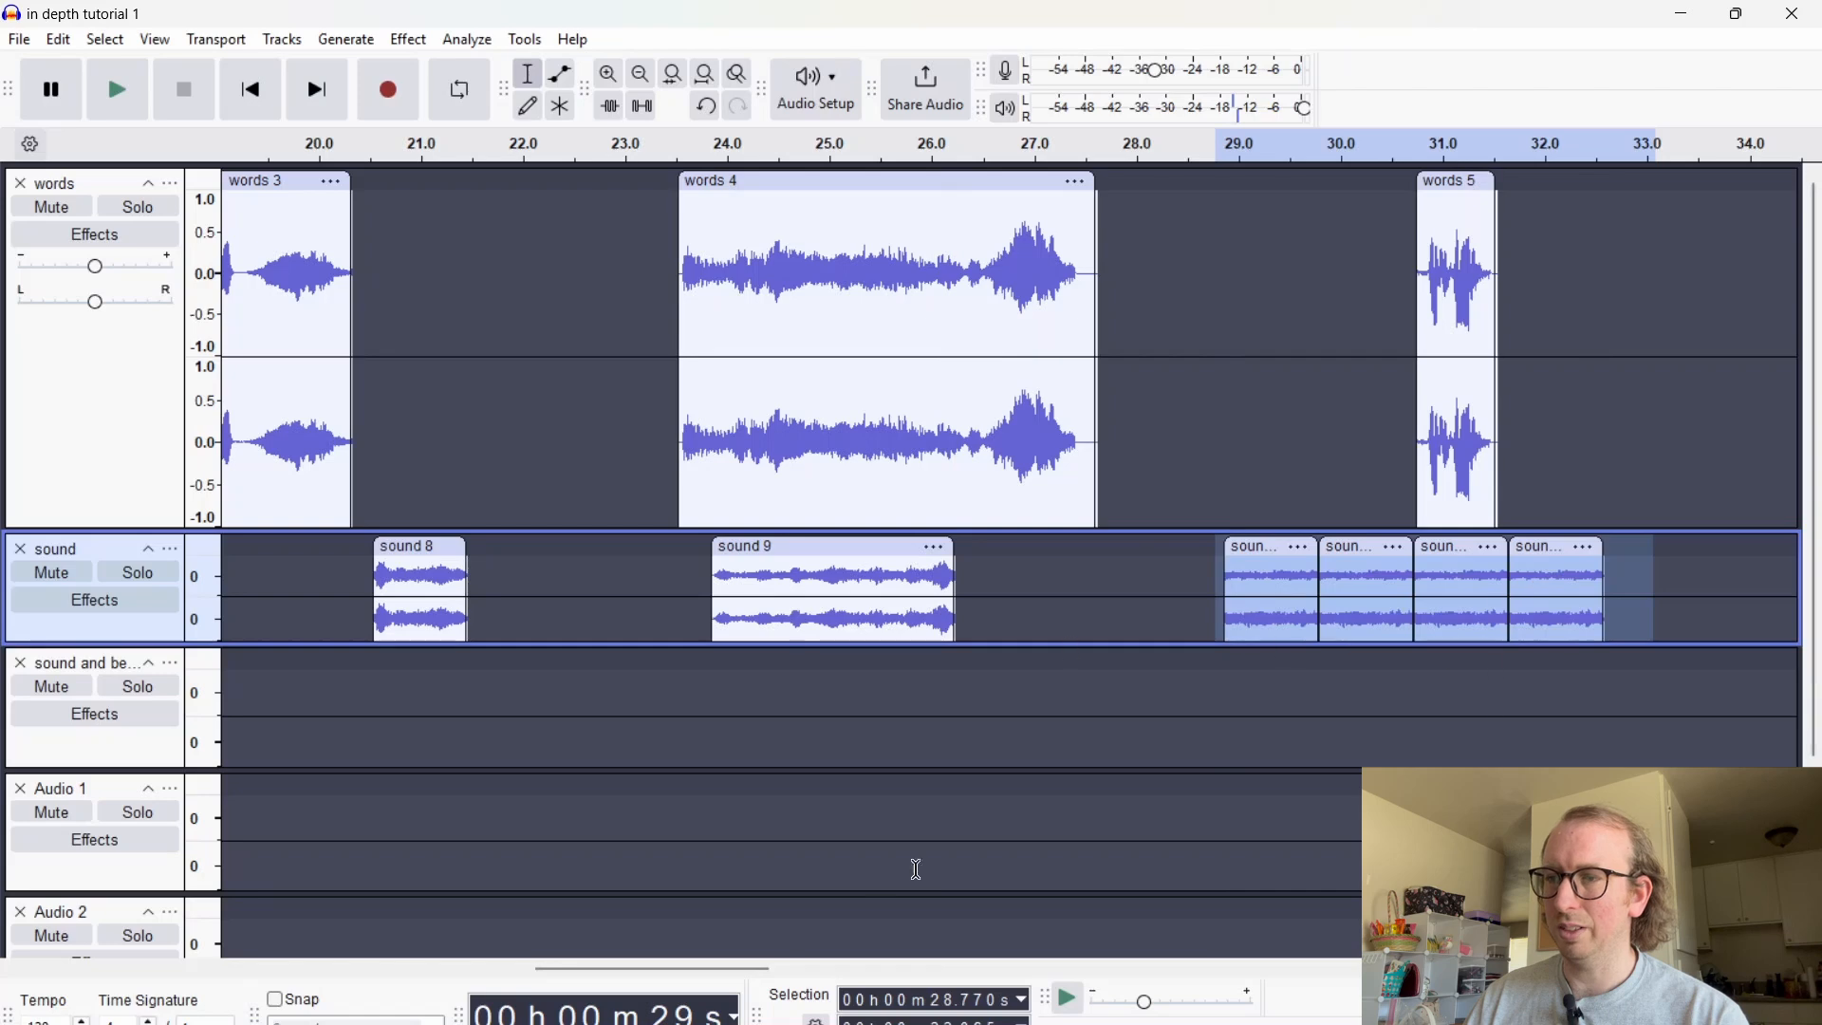
Repeat the last Amplify effect on the sound 3 clip near 42 seconds and the sound 4 clip near 47 seconds
left_click_drag(716, 970, 787, 970)
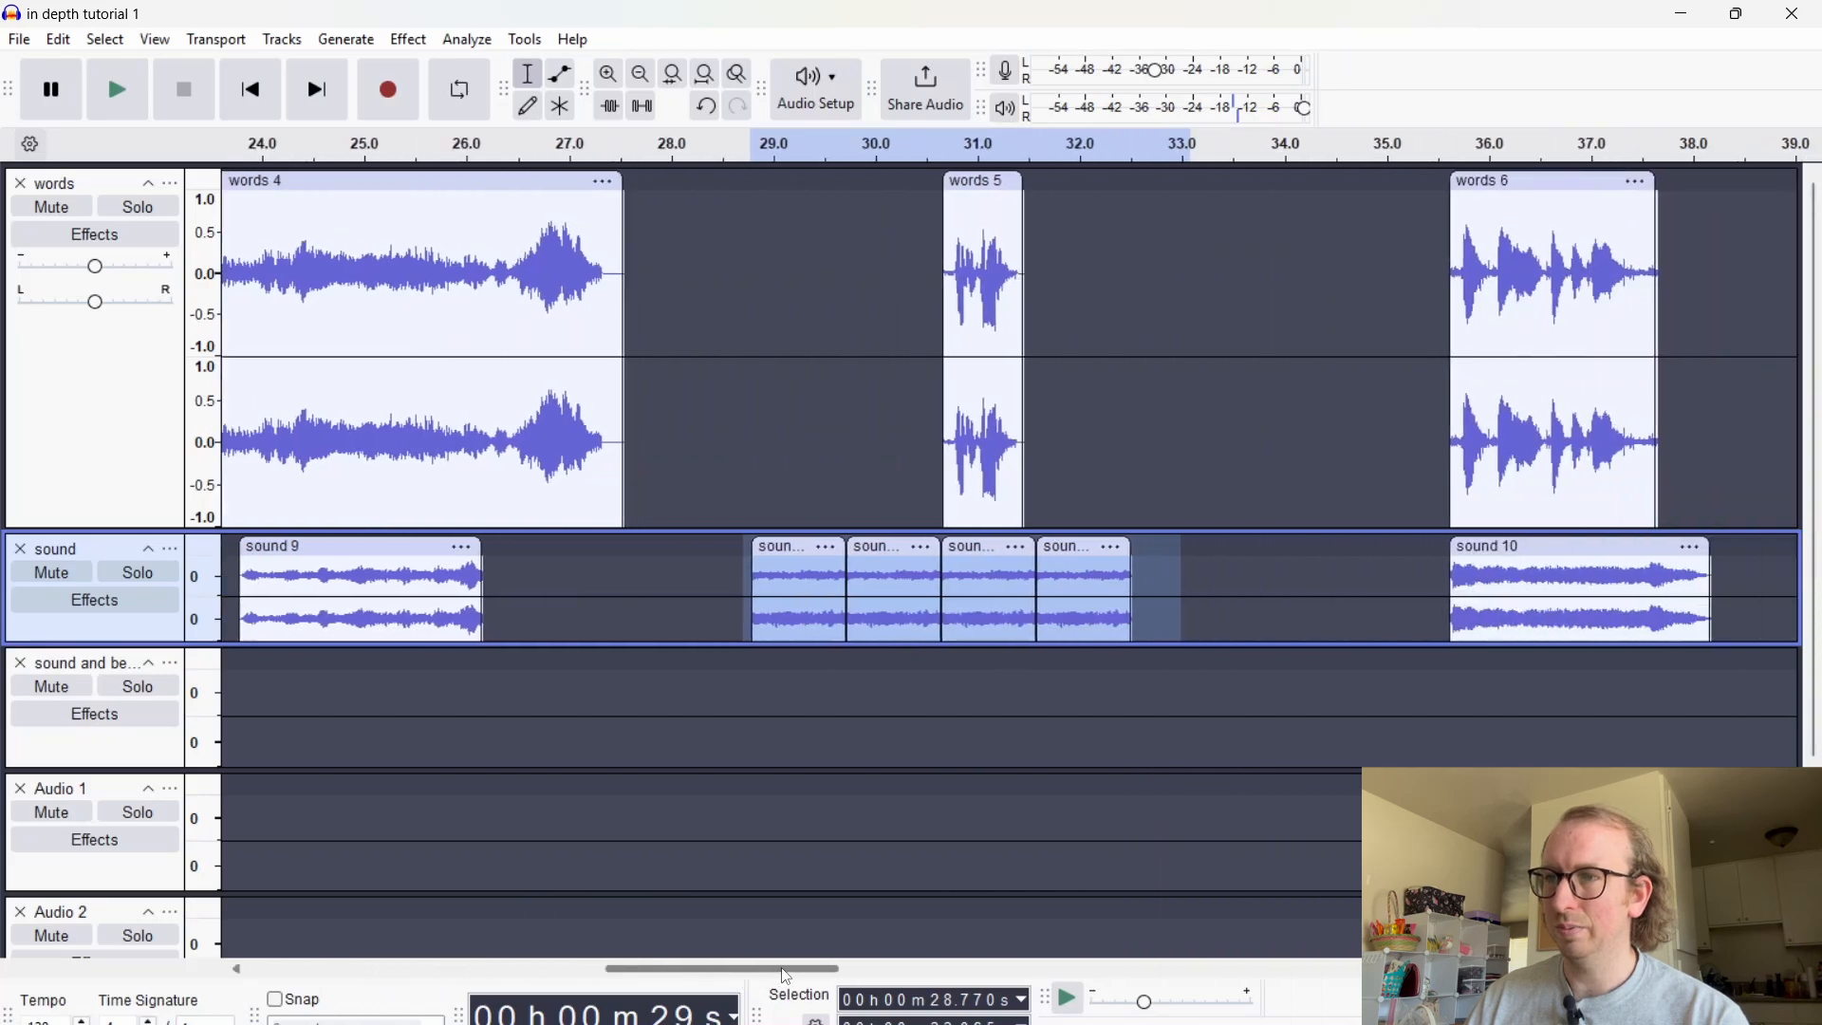
left_click_drag(818, 612, 547, 616)
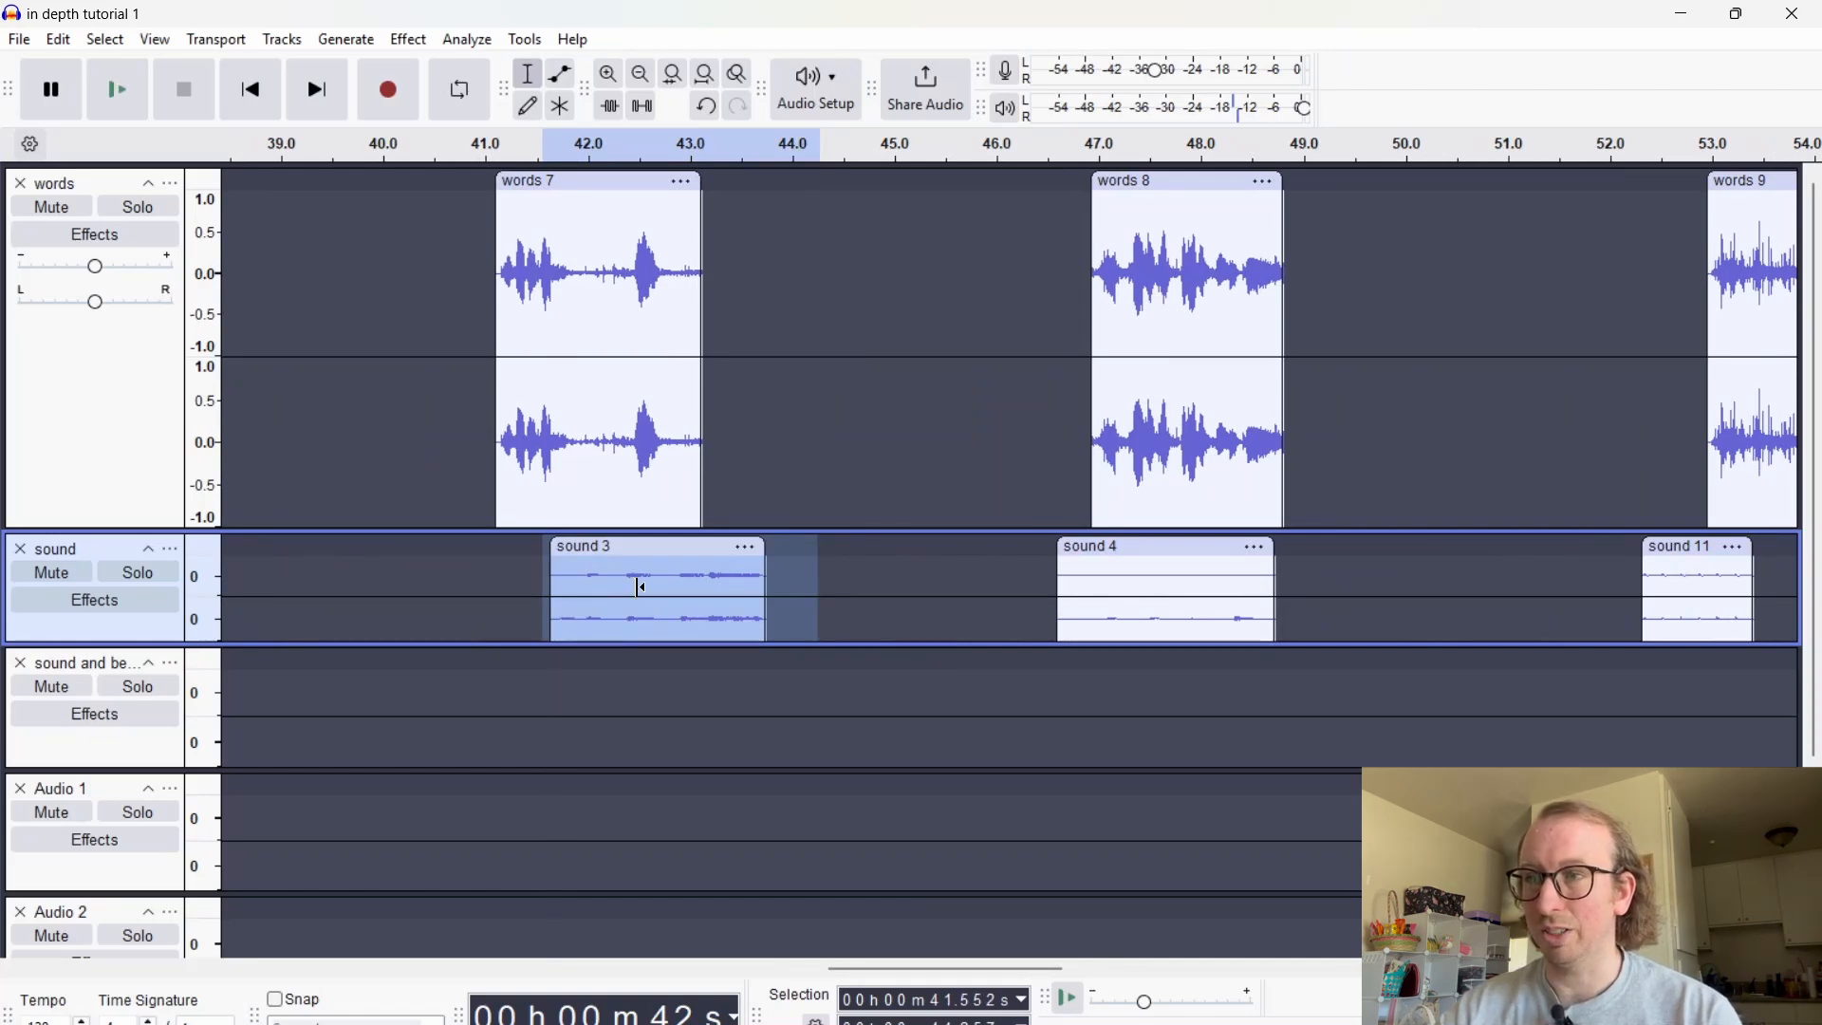
key("ctrl+r")
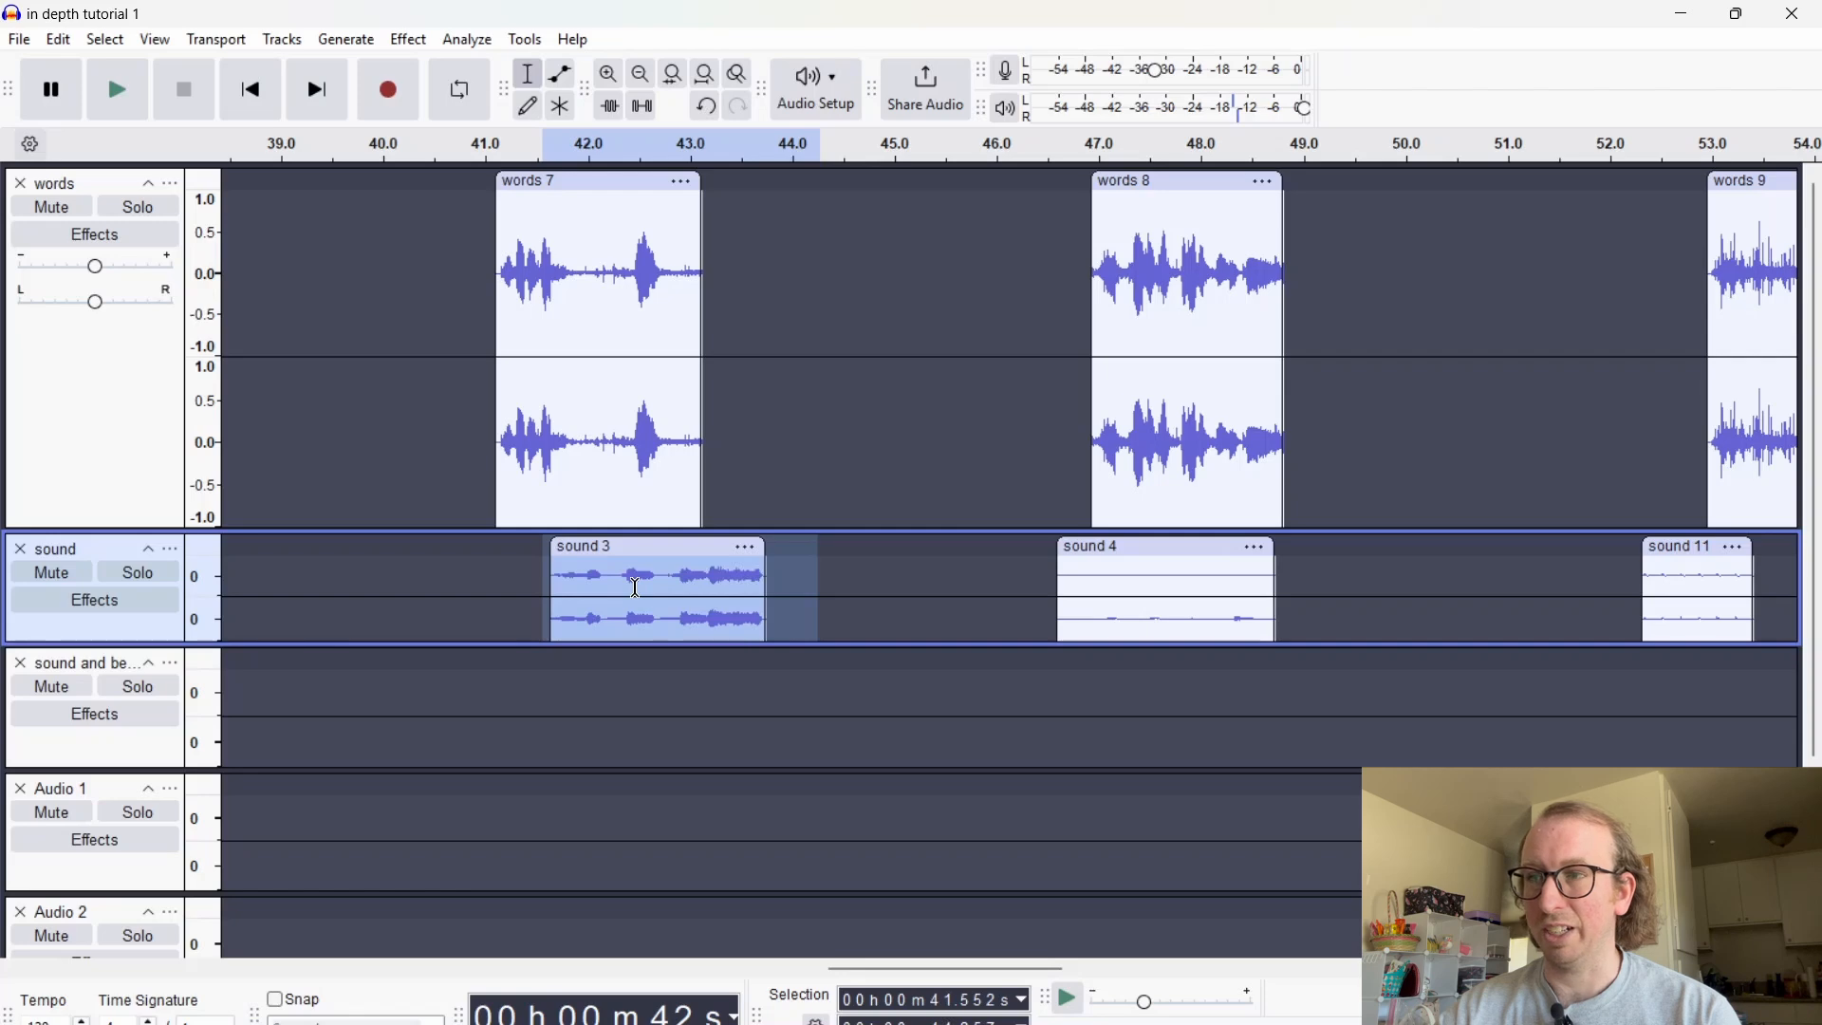
left_click_drag(1042, 581, 1291, 588)
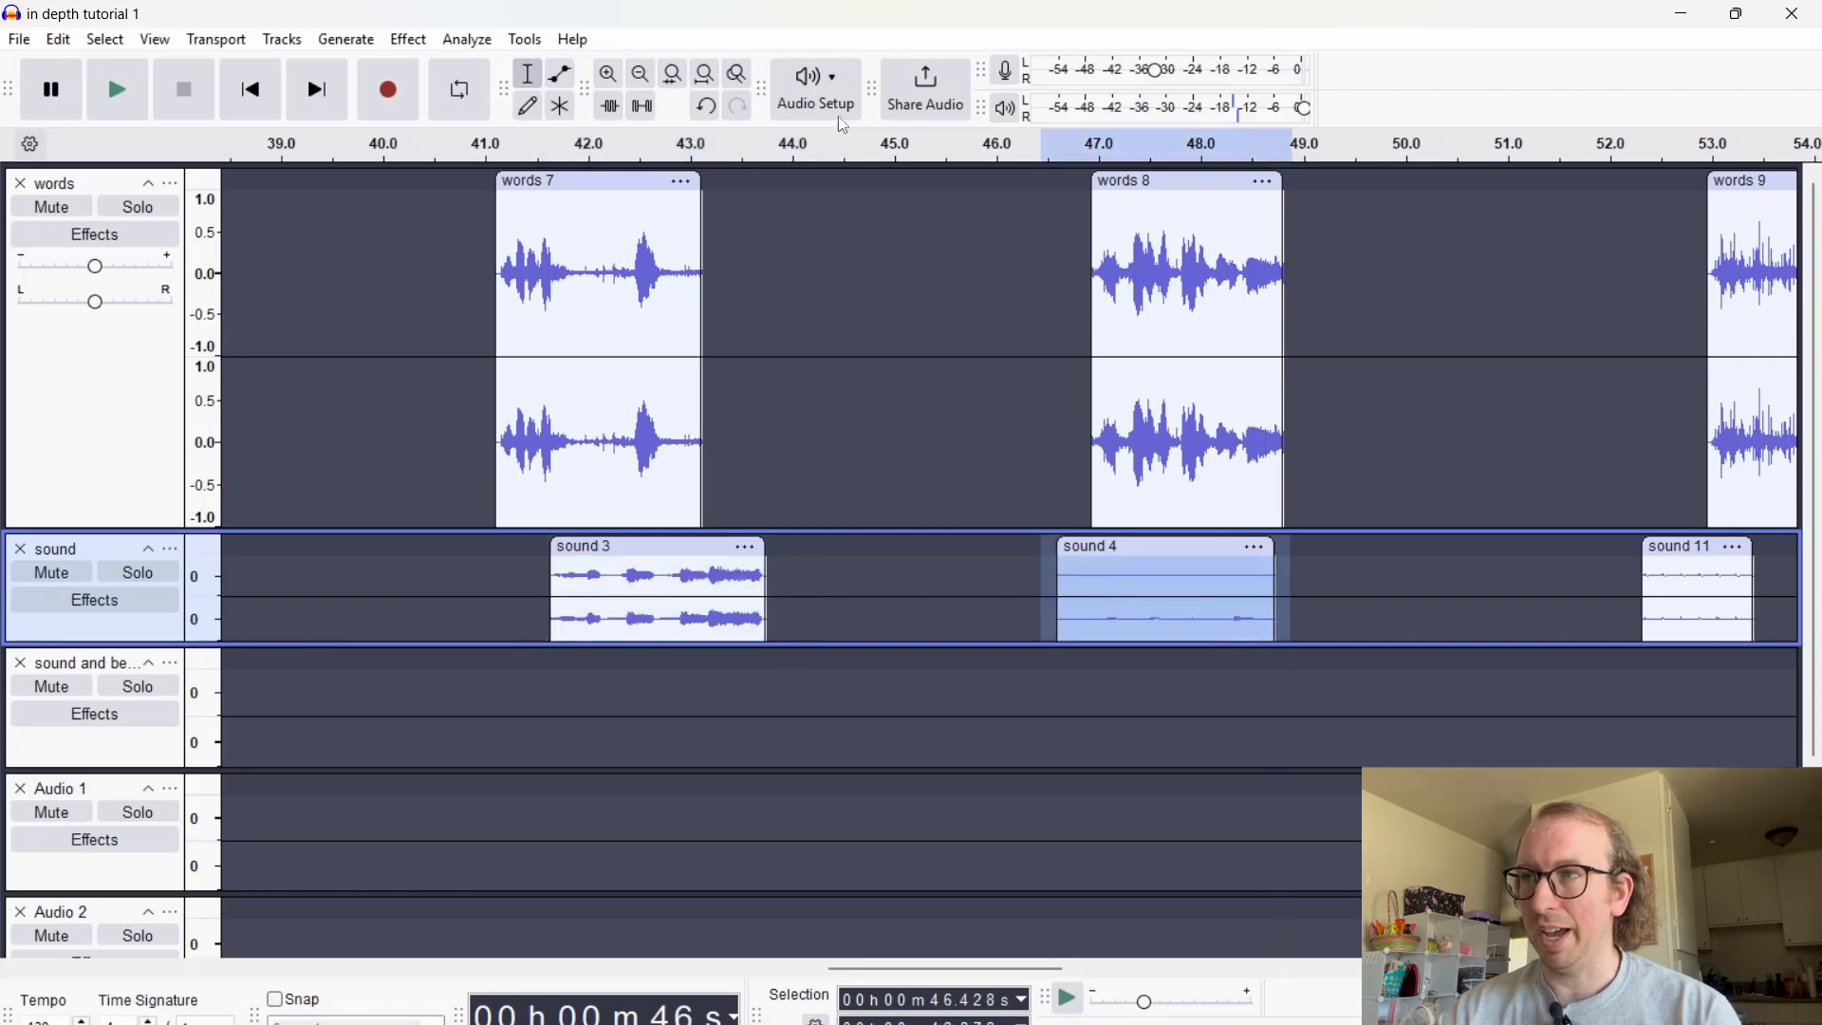
left_click(398, 42)
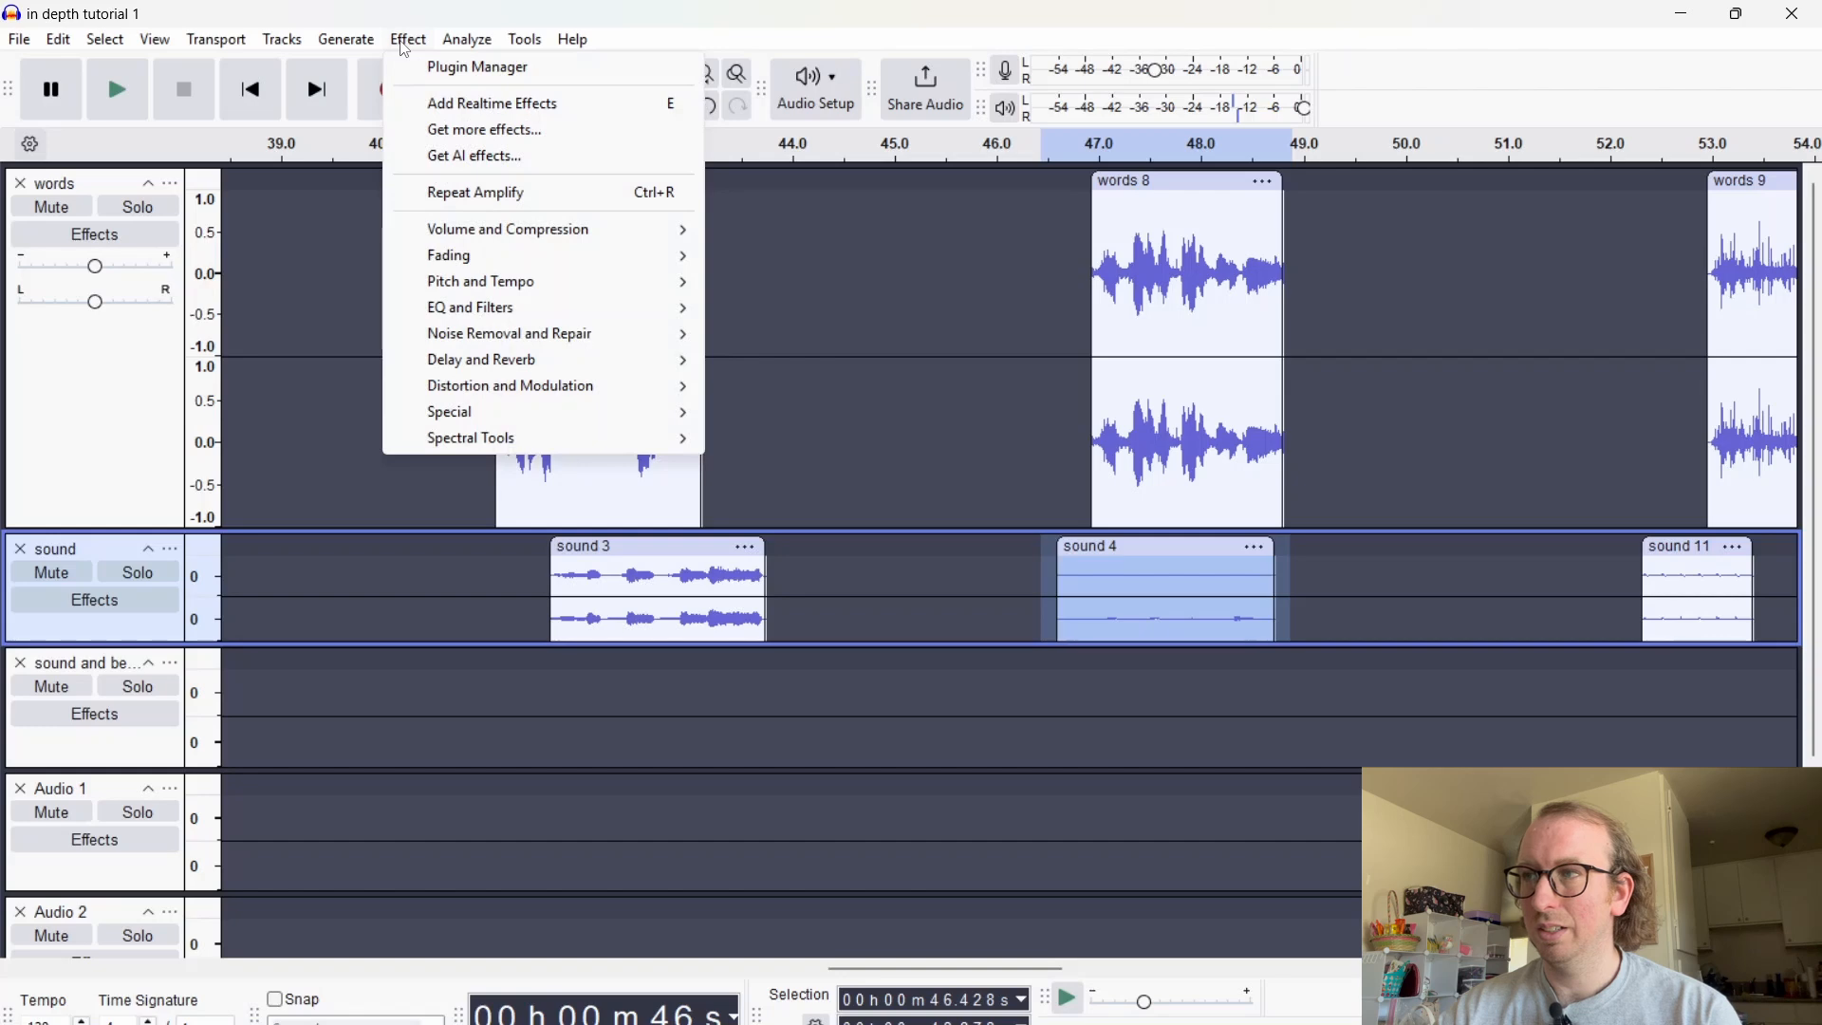
left_click(548, 194)
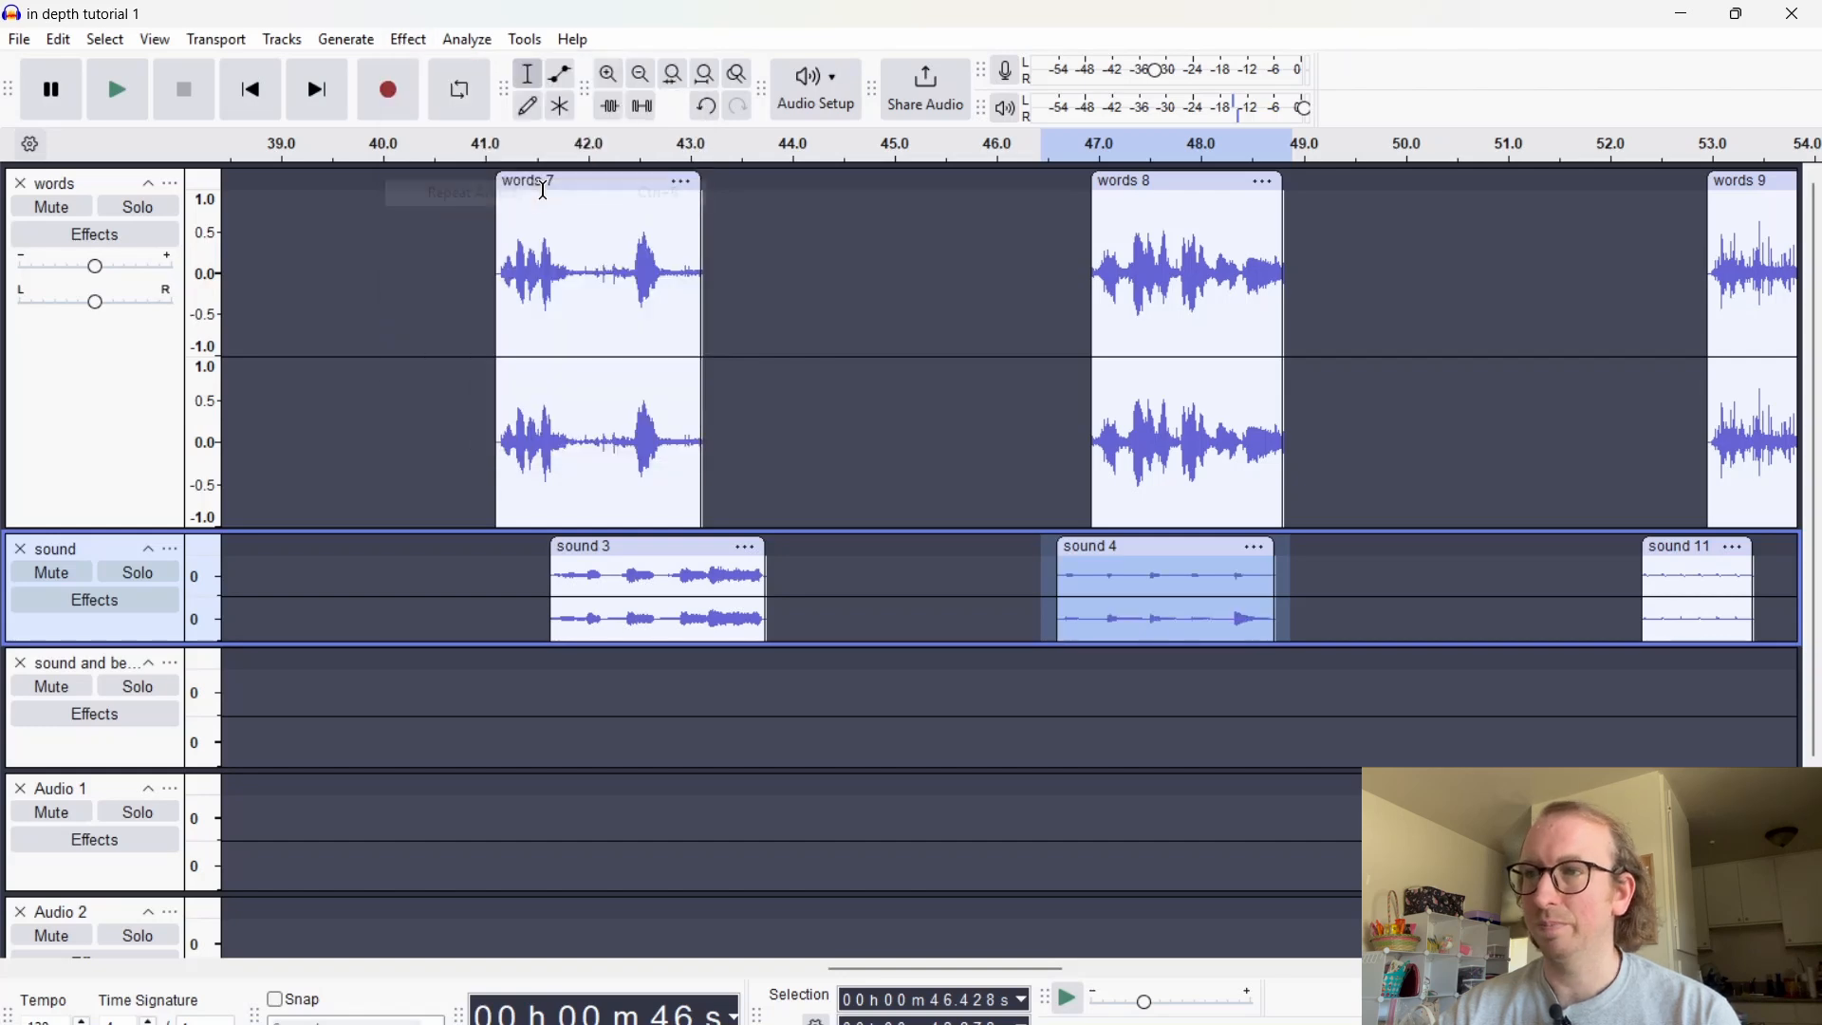
left_click(408, 39)
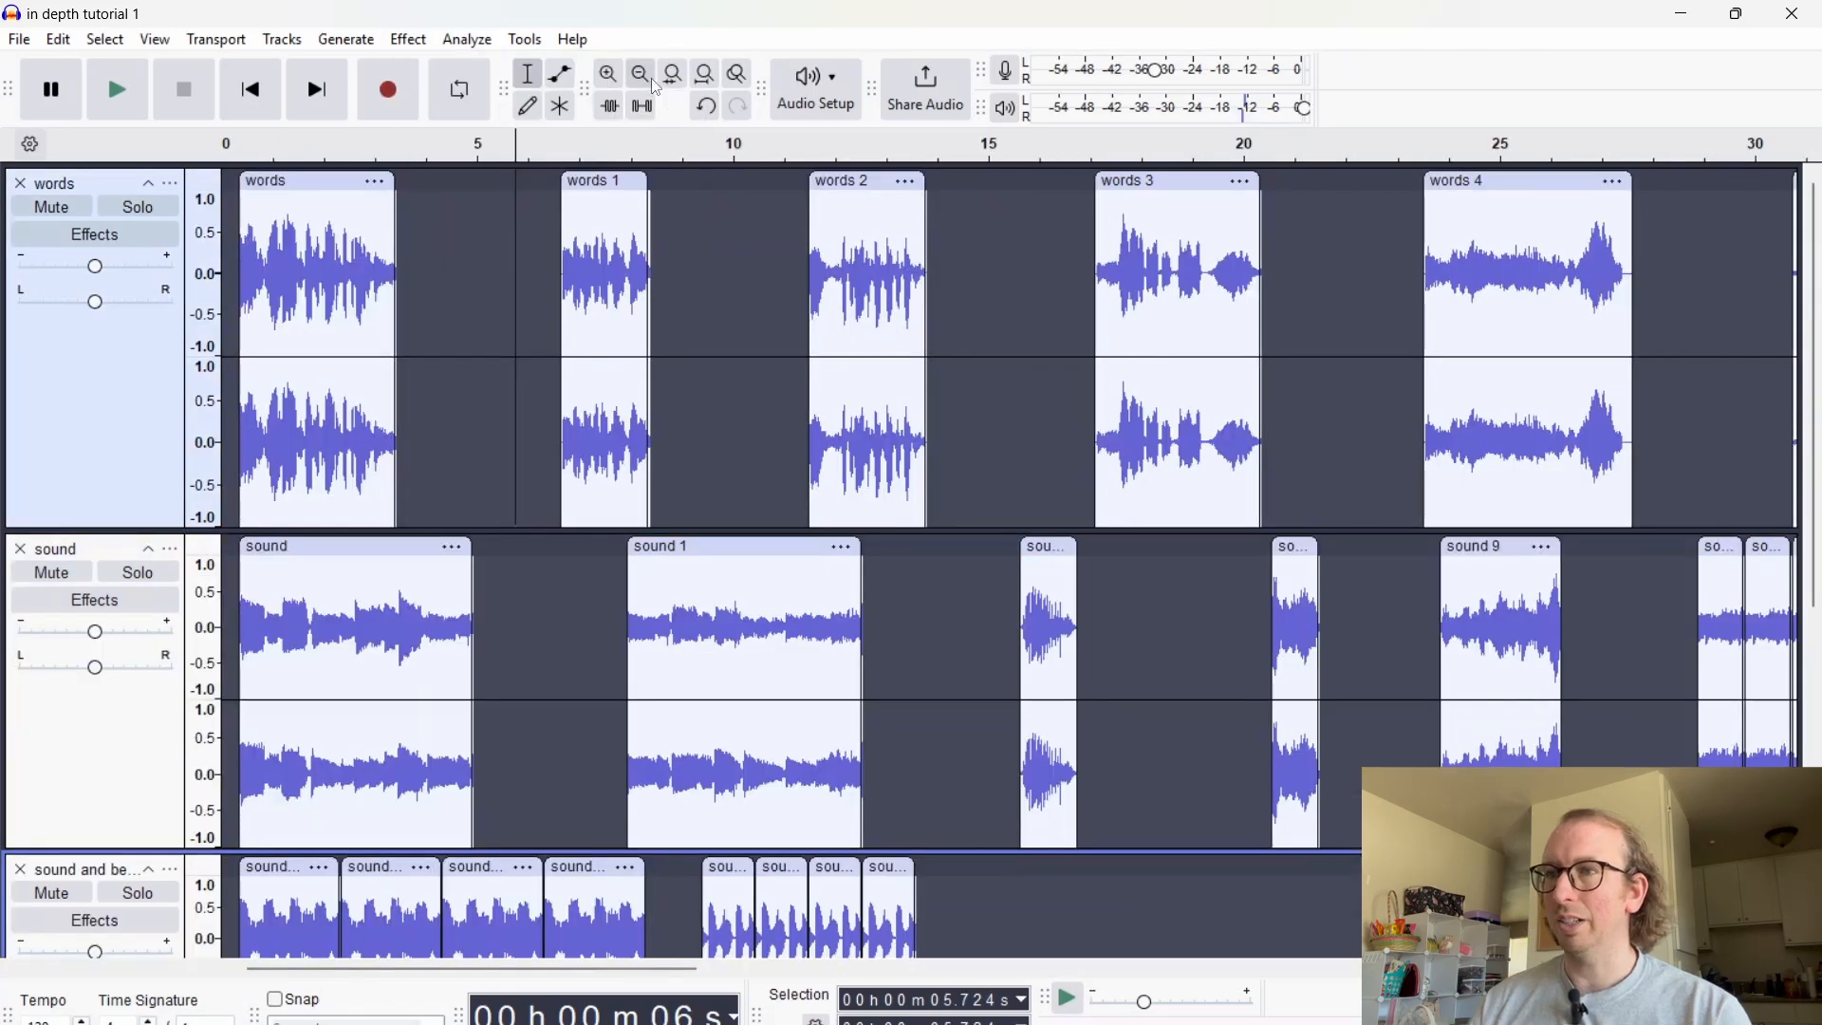
Show the whole project timeline and shrink the heights of the sound and sound and beats tracks to thin strips
left_click(651, 78)
left_click(651, 78)
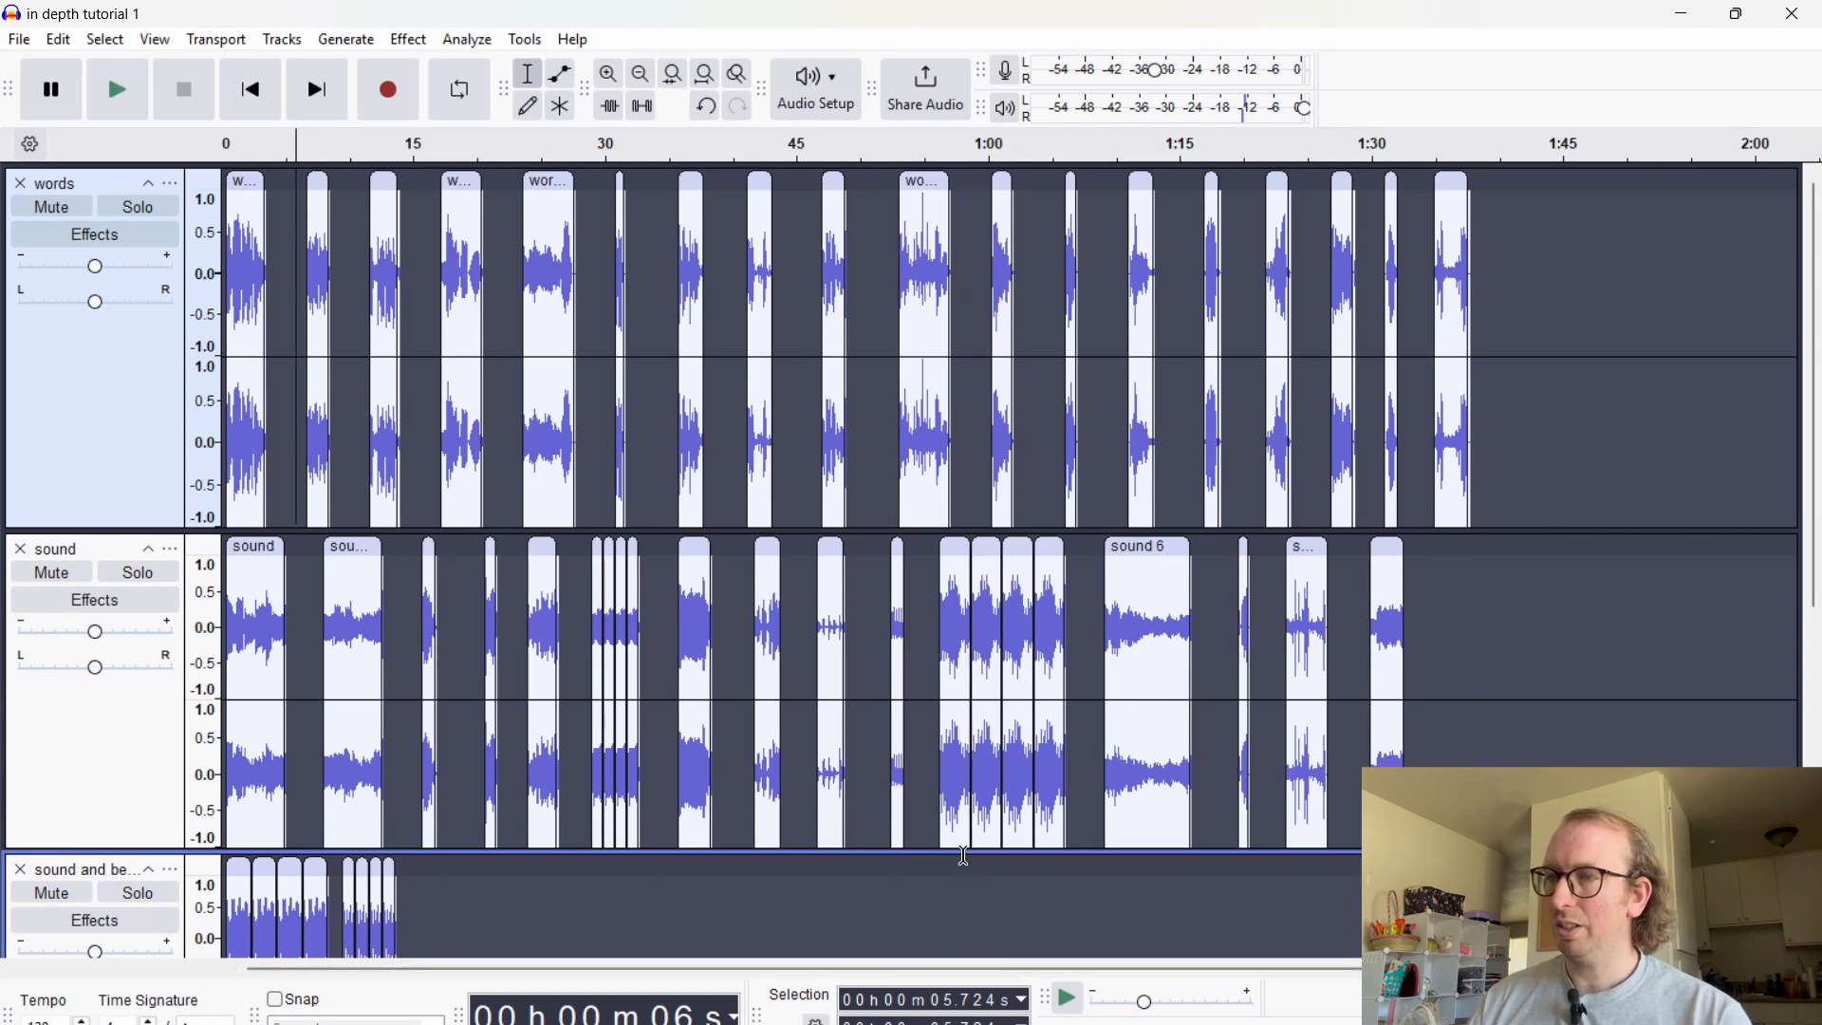
left_click_drag(925, 852, 916, 583)
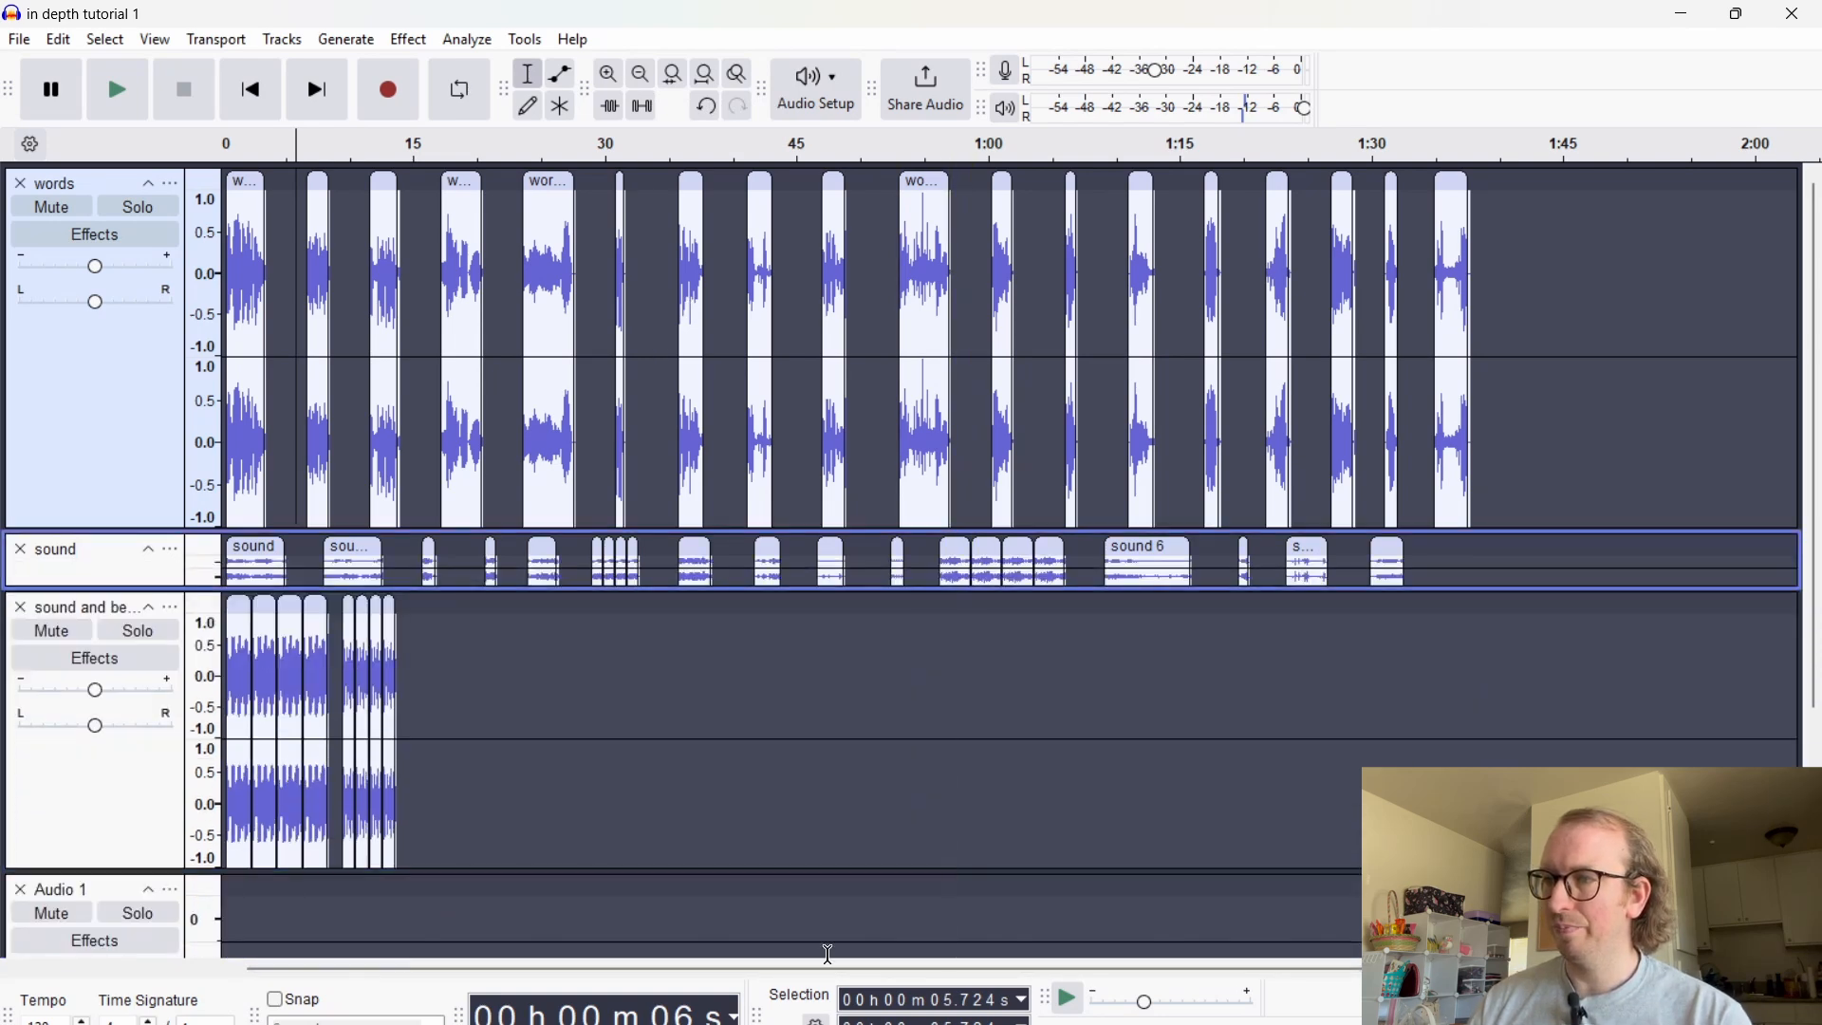
left_click_drag(873, 852, 902, 645)
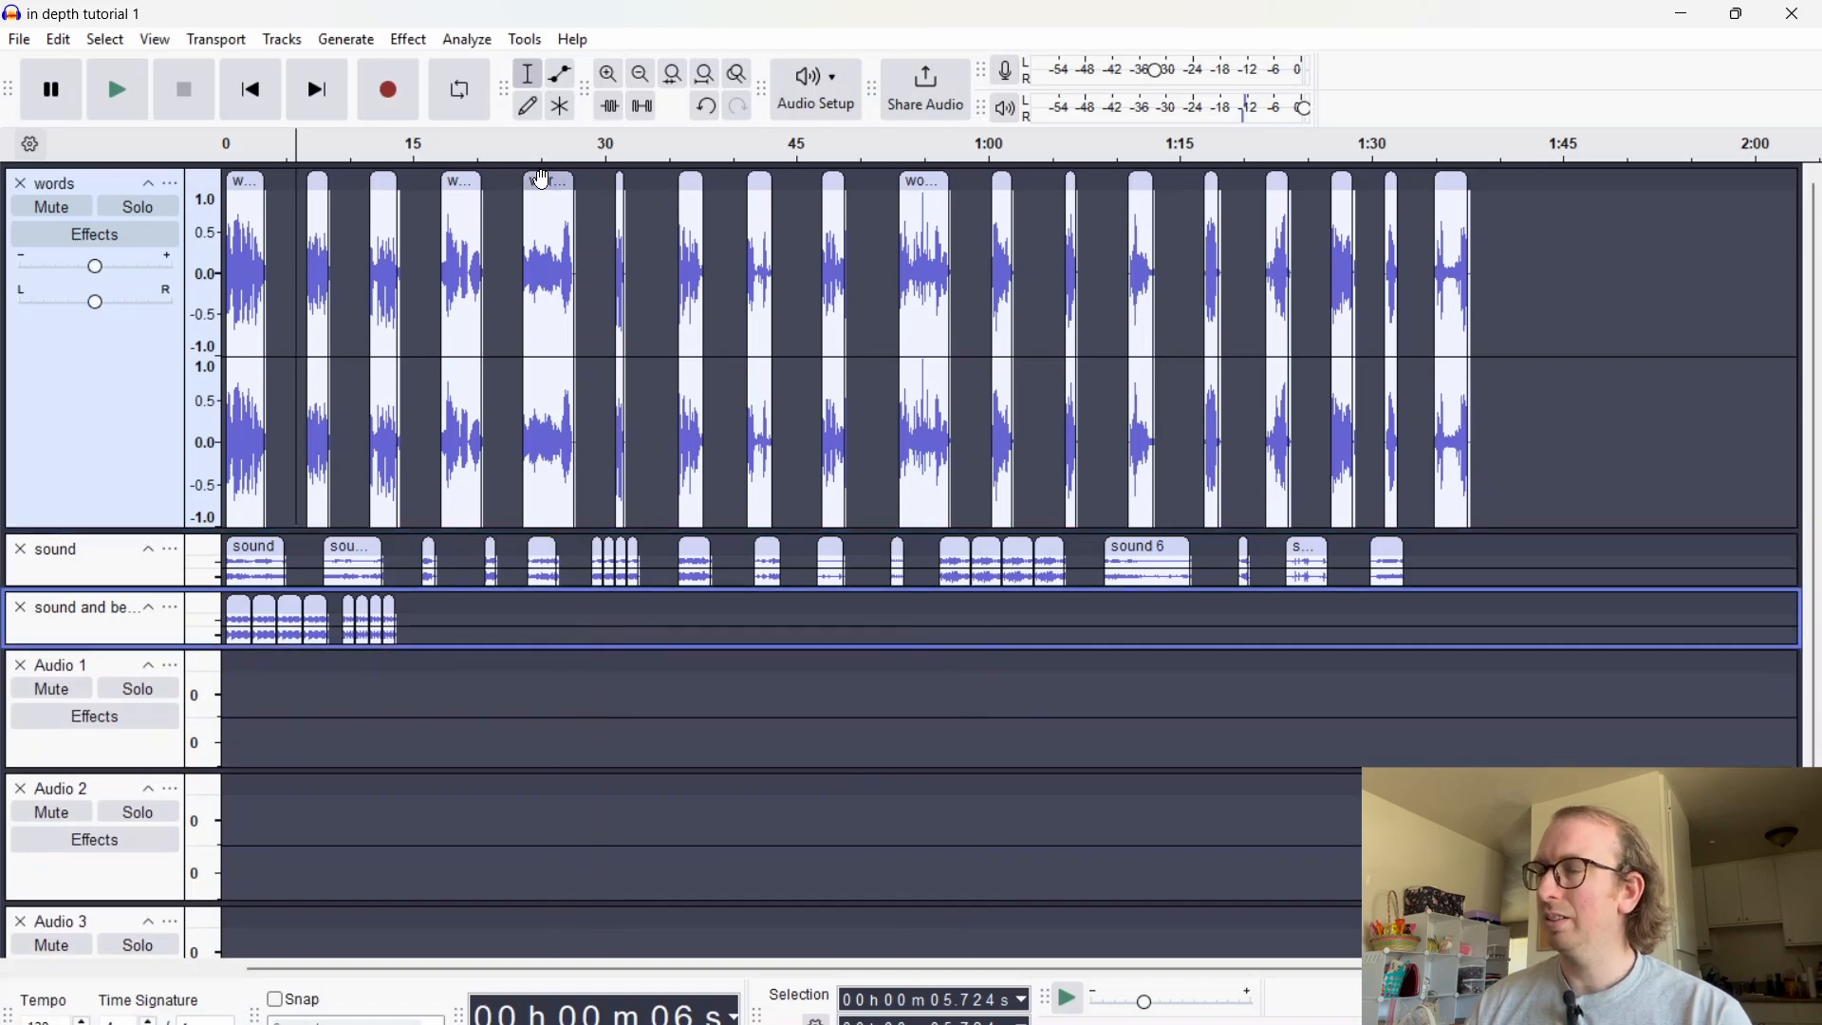
Move the words 4 clip to the Audio 1 track at about 11.5 seconds, and paste copies of it near 29, 44 and 59 seconds
left_click_drag(549, 180, 393, 724)
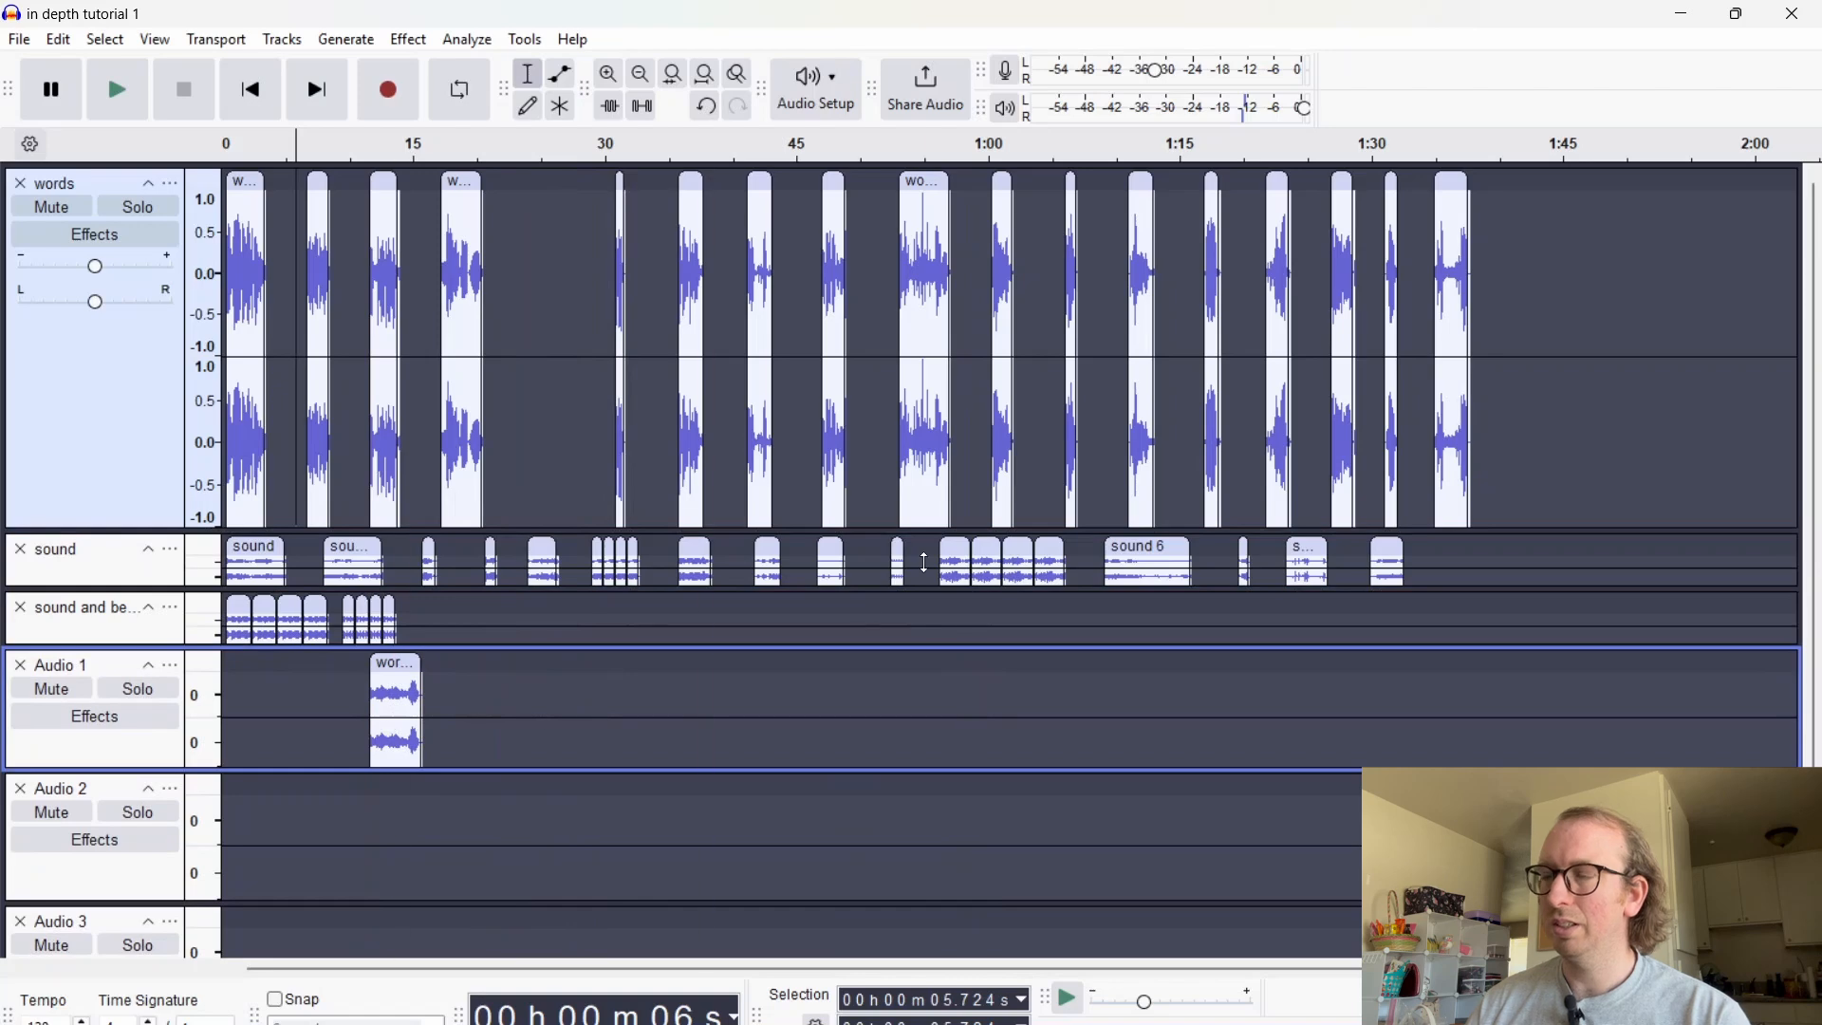
scroll(662, 711, "down", 3)
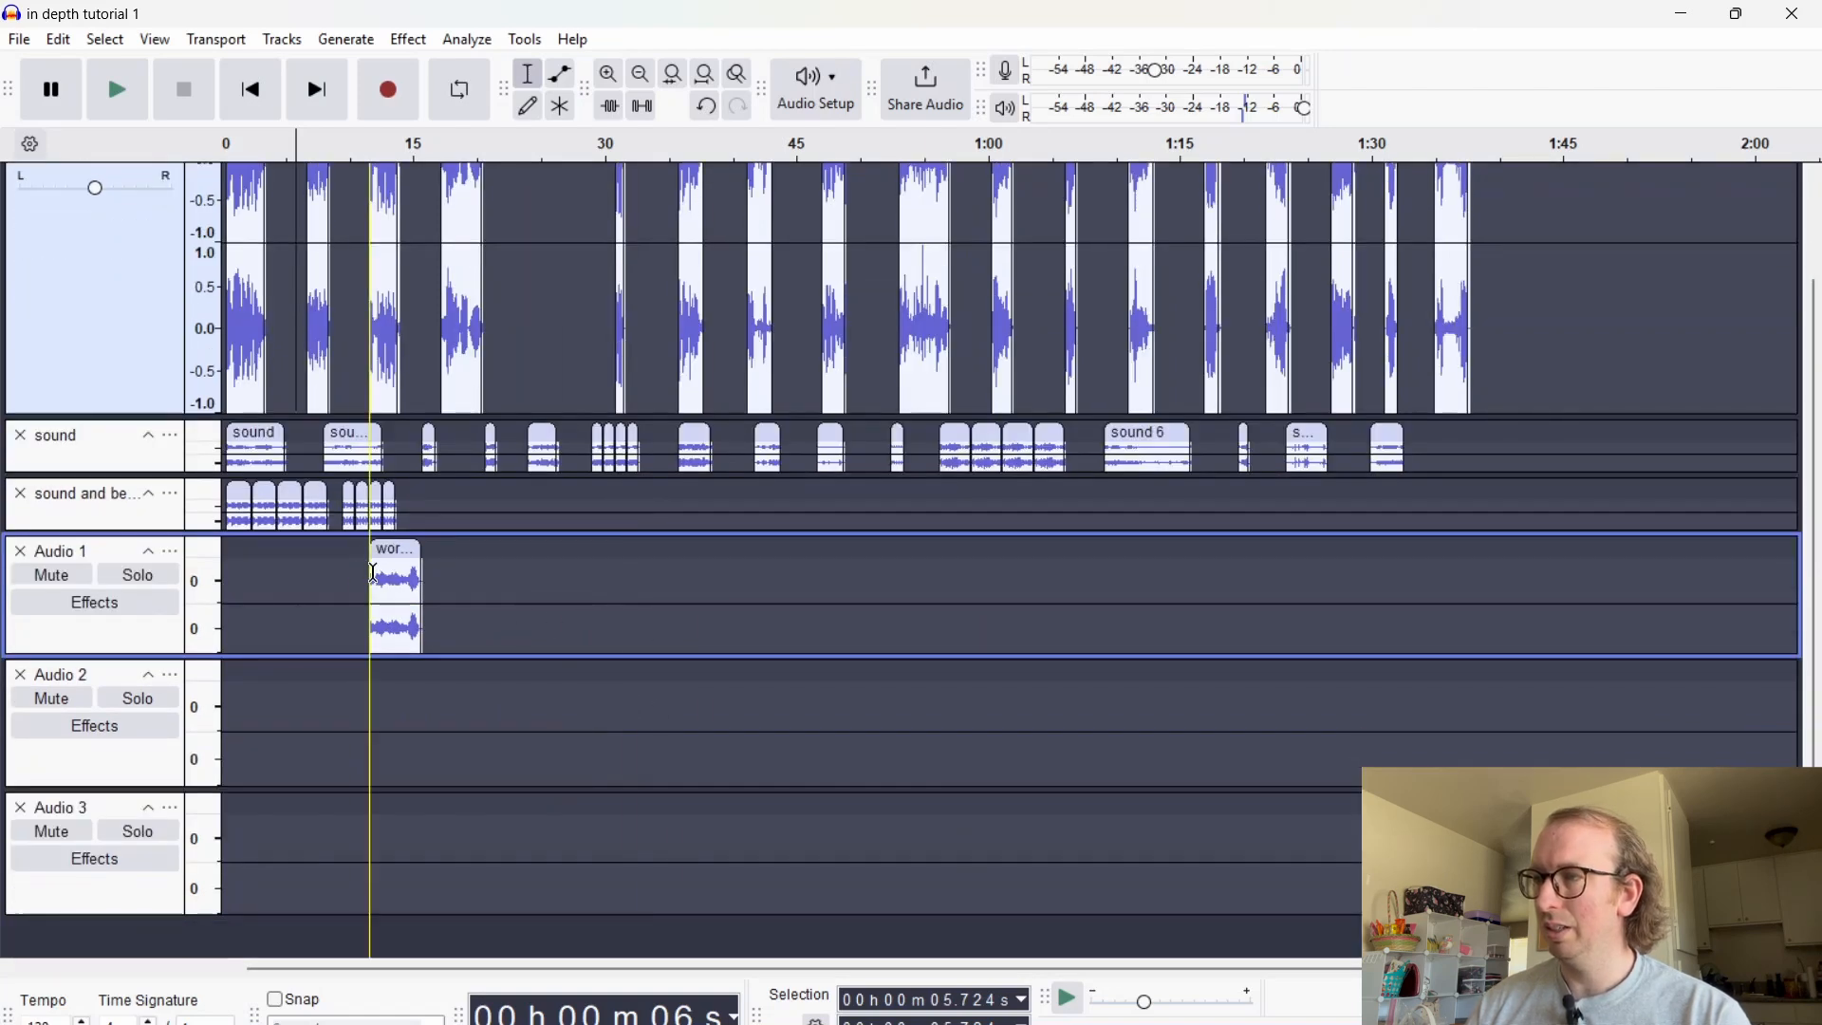
left_click(394, 551)
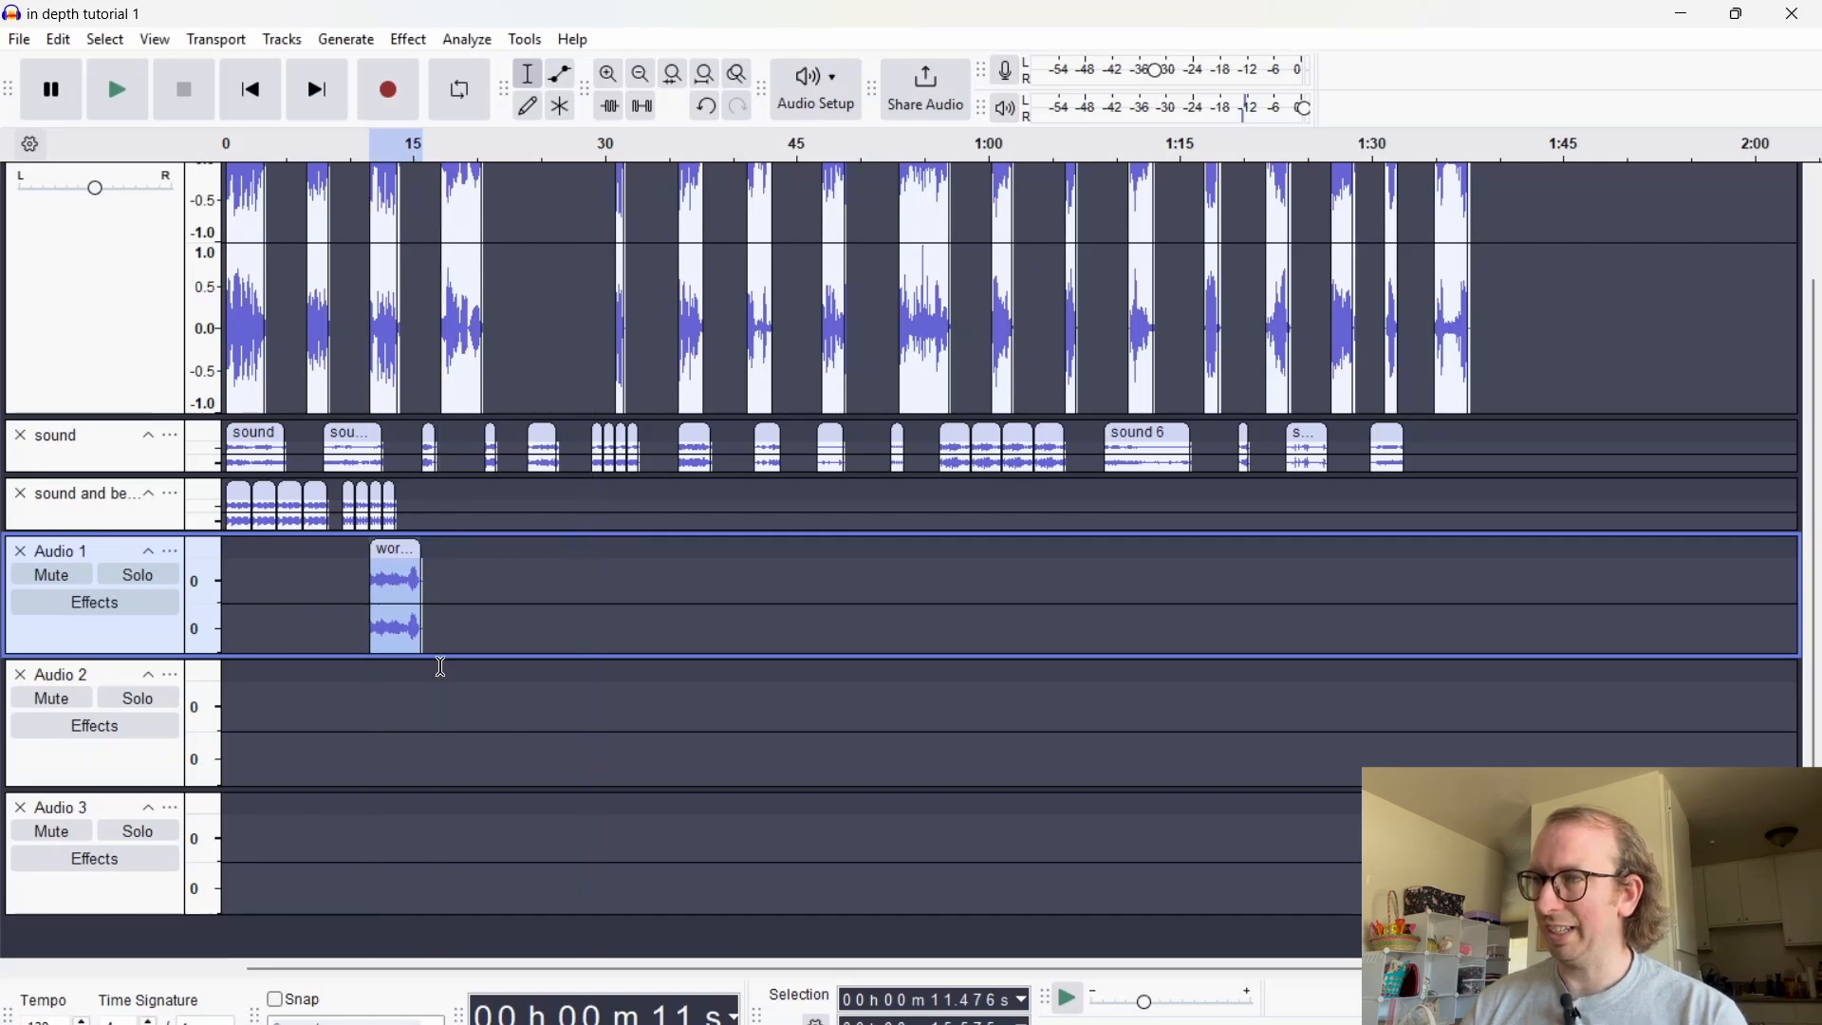
left_click(592, 583)
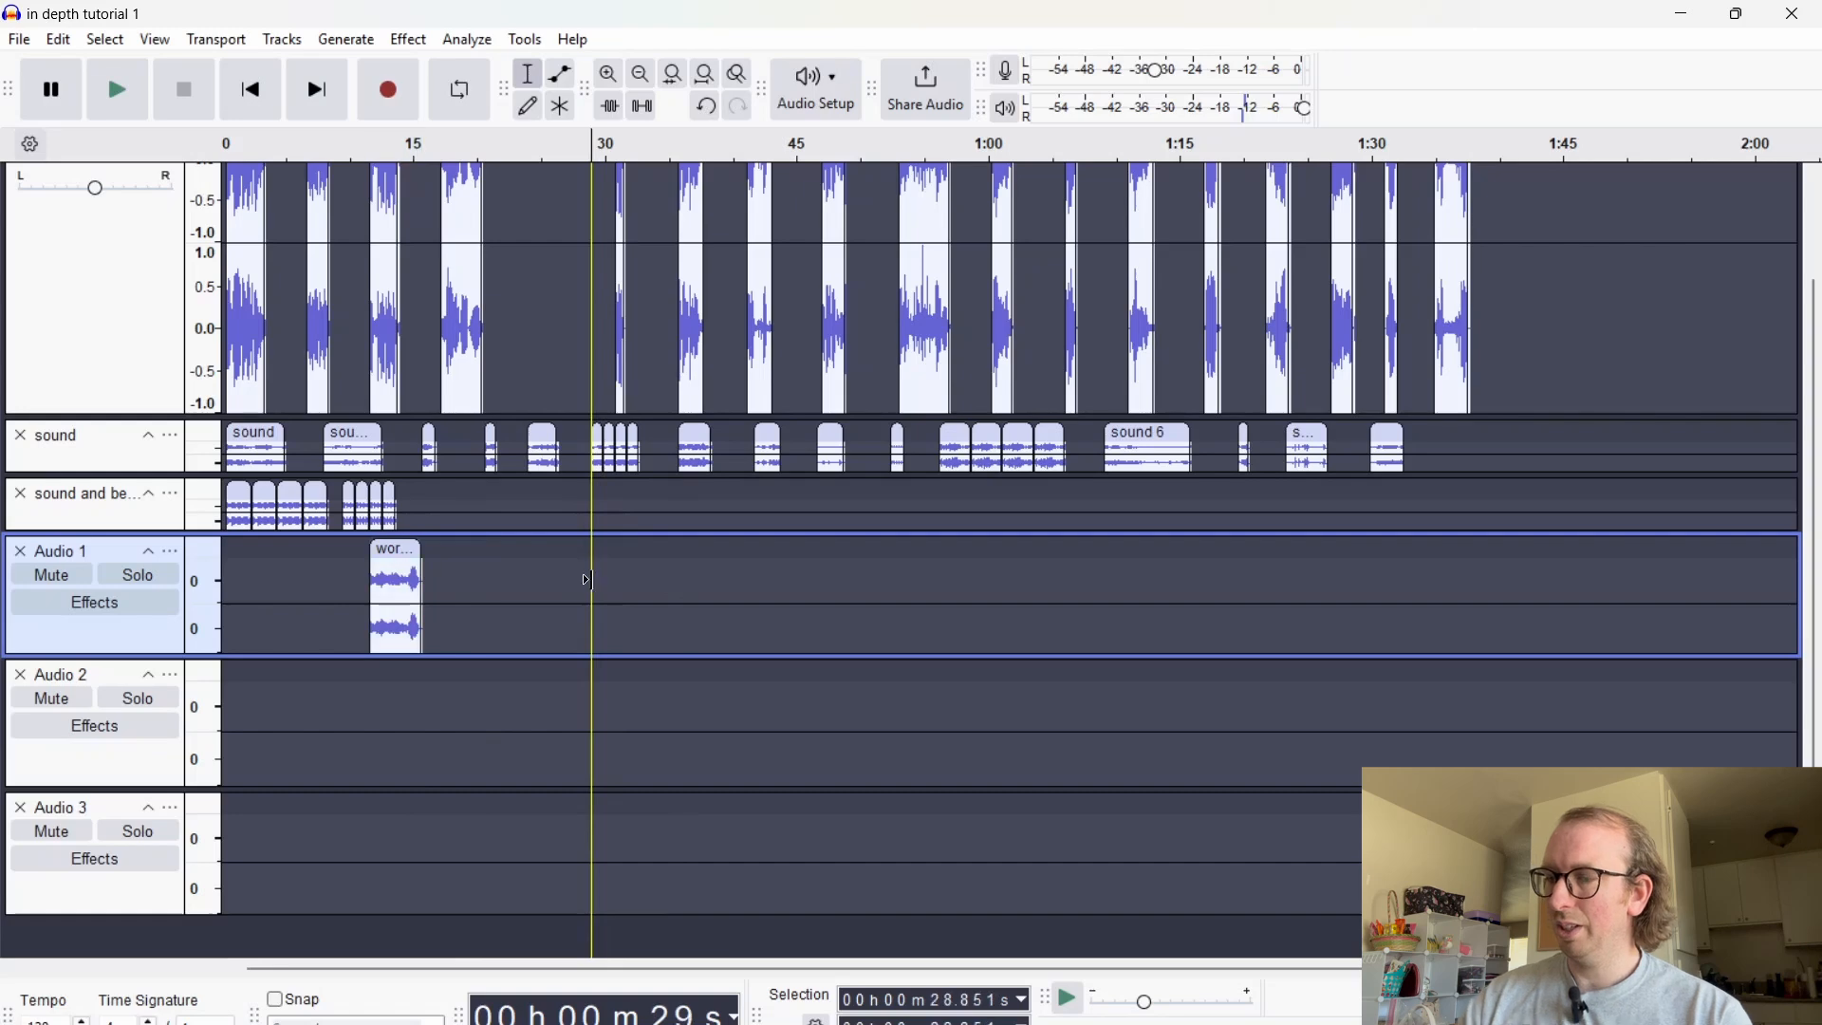
key("ctrl+v")
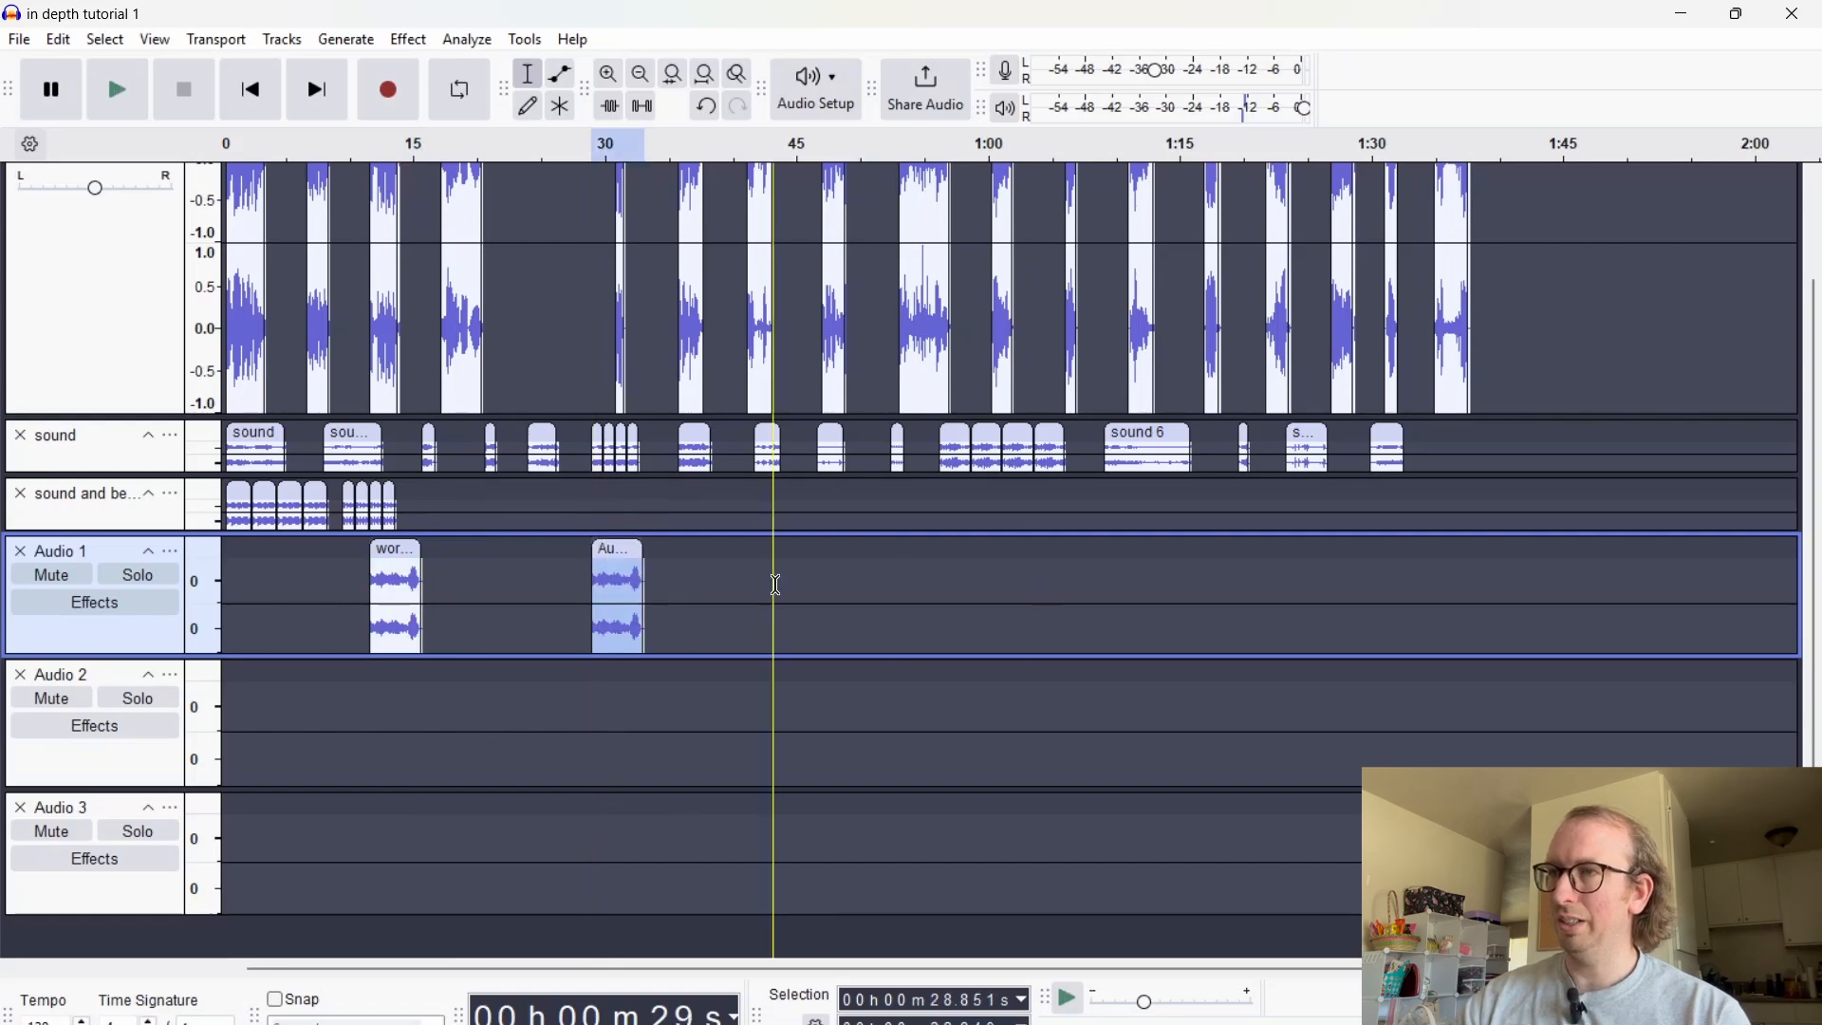
left_click(781, 580)
key("ctrl+v")
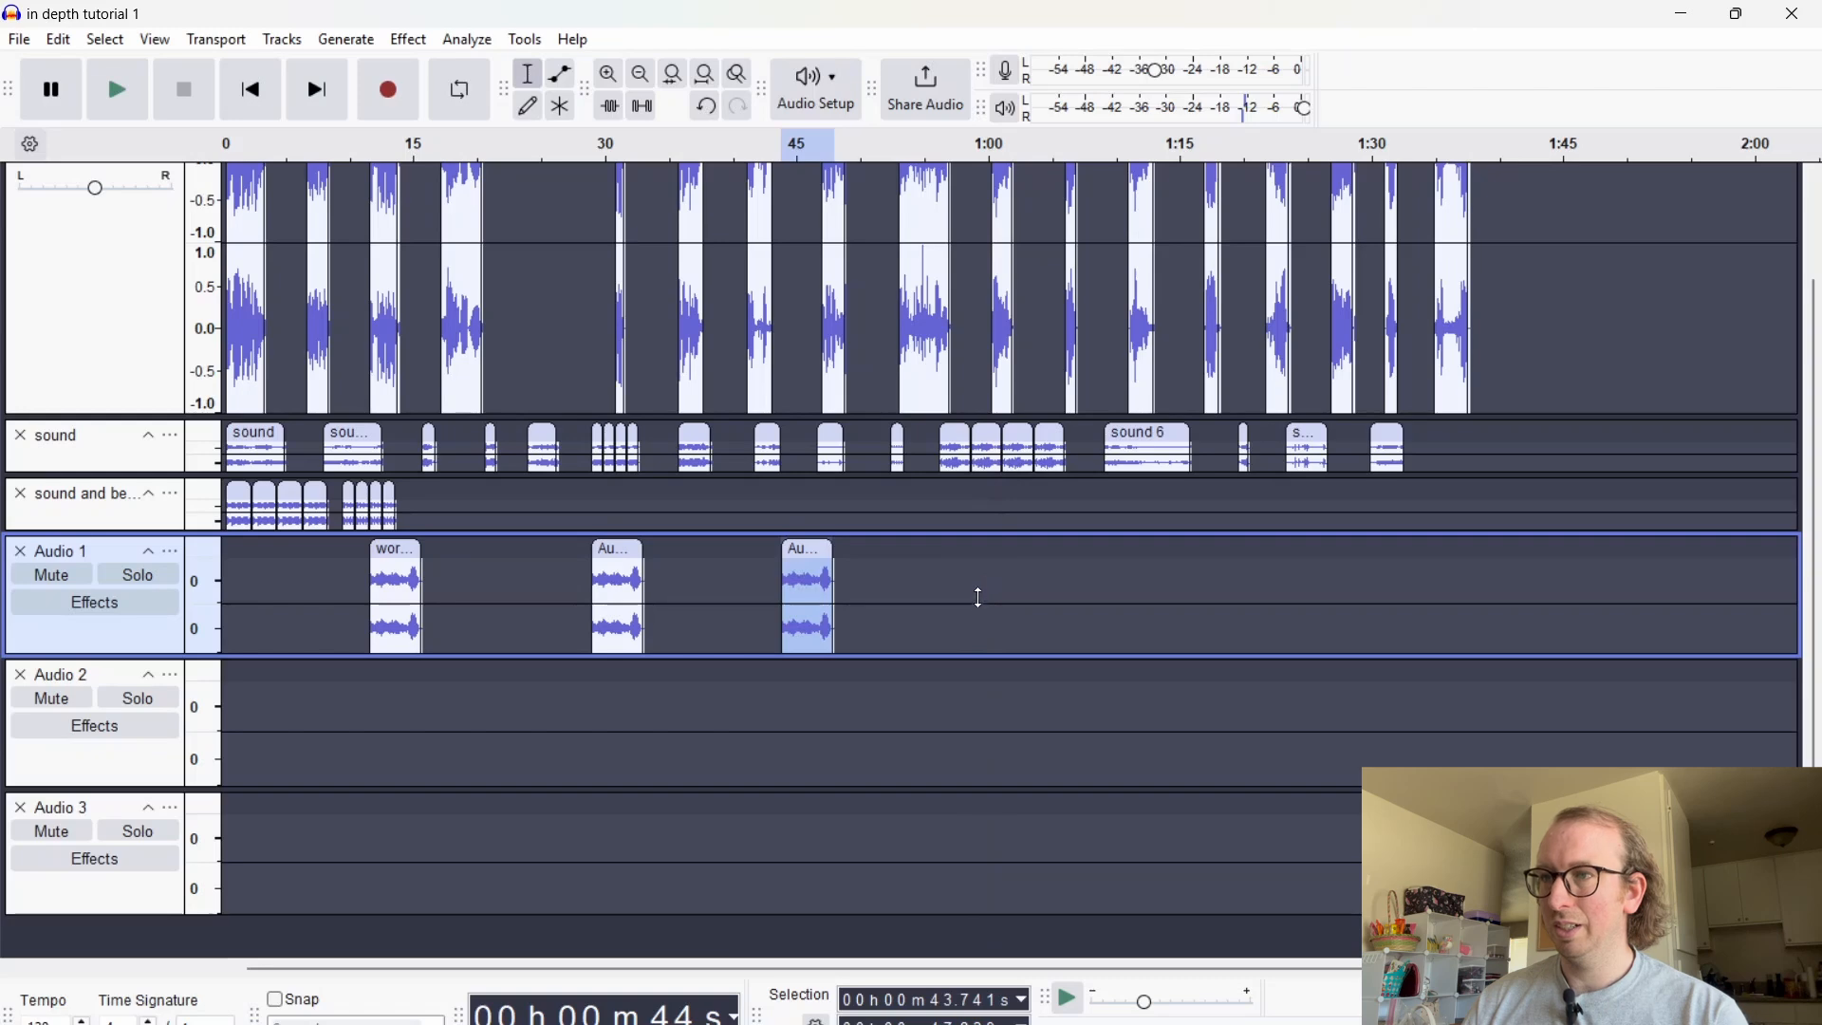
left_click(974, 595)
key("ctrl+v")
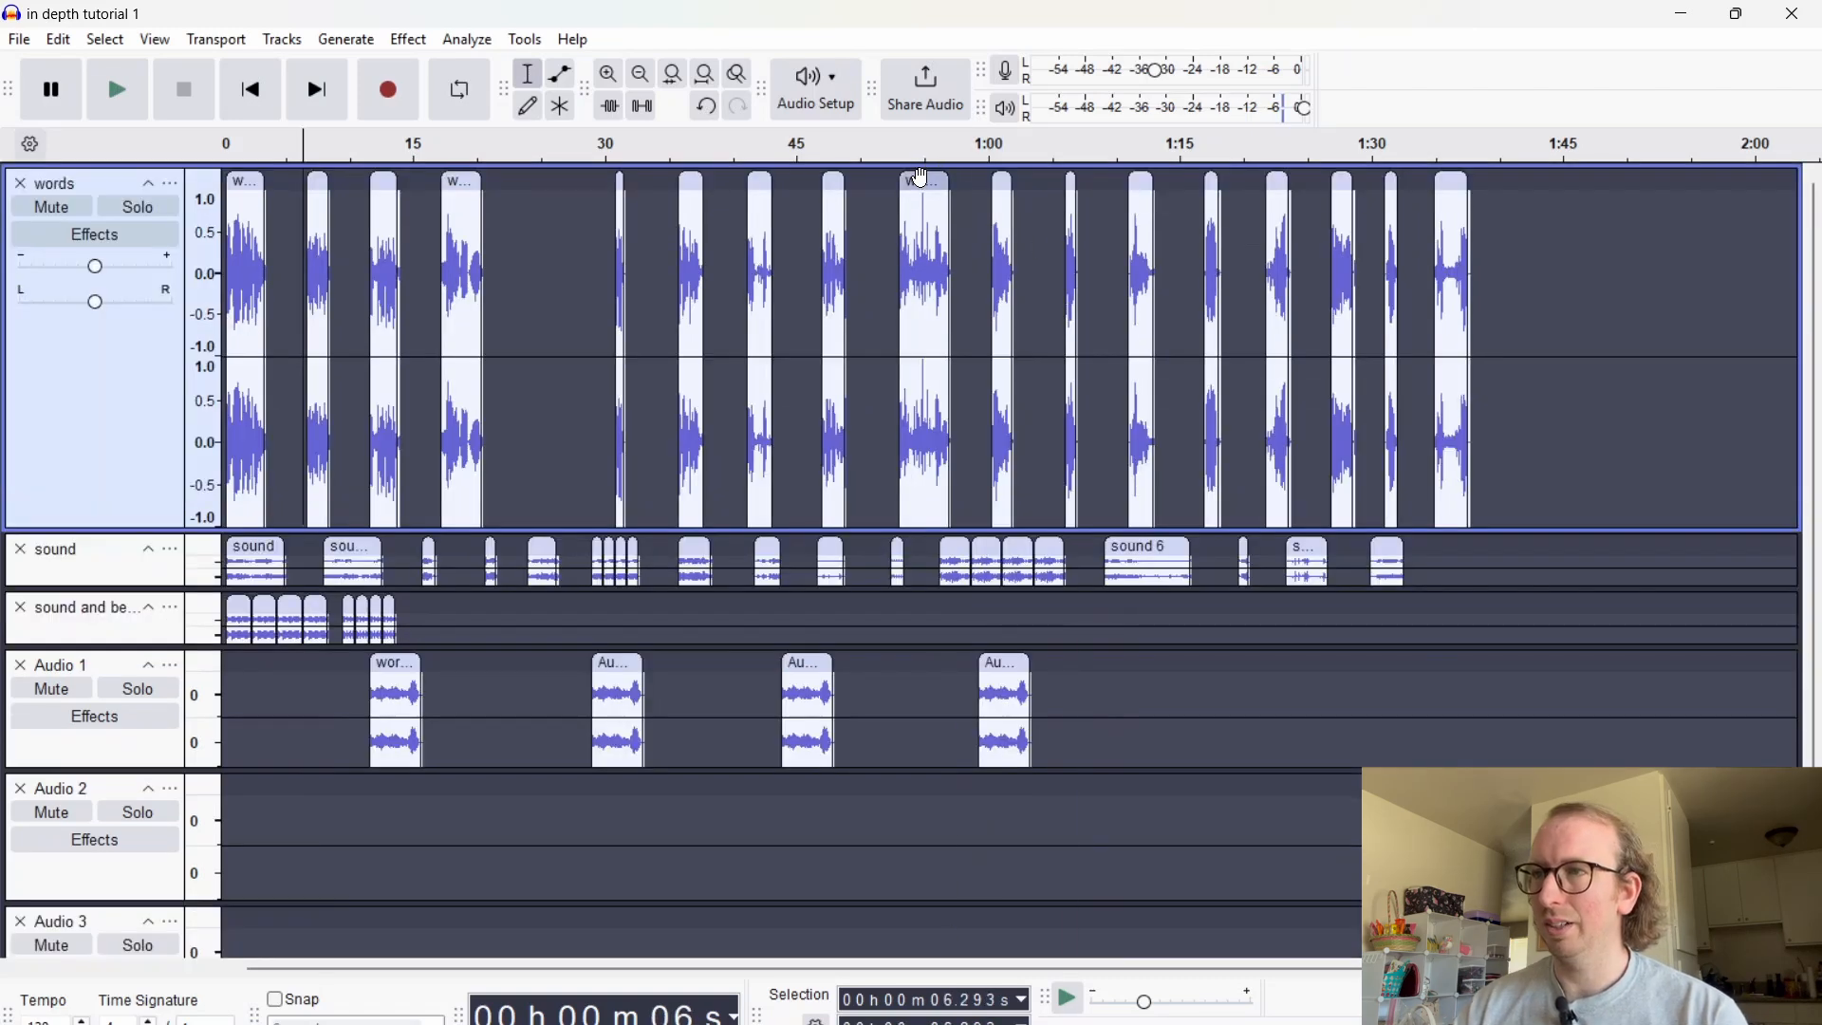
Move the words clips near 53 and 0 seconds to Audio 2 at about 18 and 38 seconds, and paste copies of the pair near 52 and 71 seconds
left_click_drag(923, 178, 479, 787)
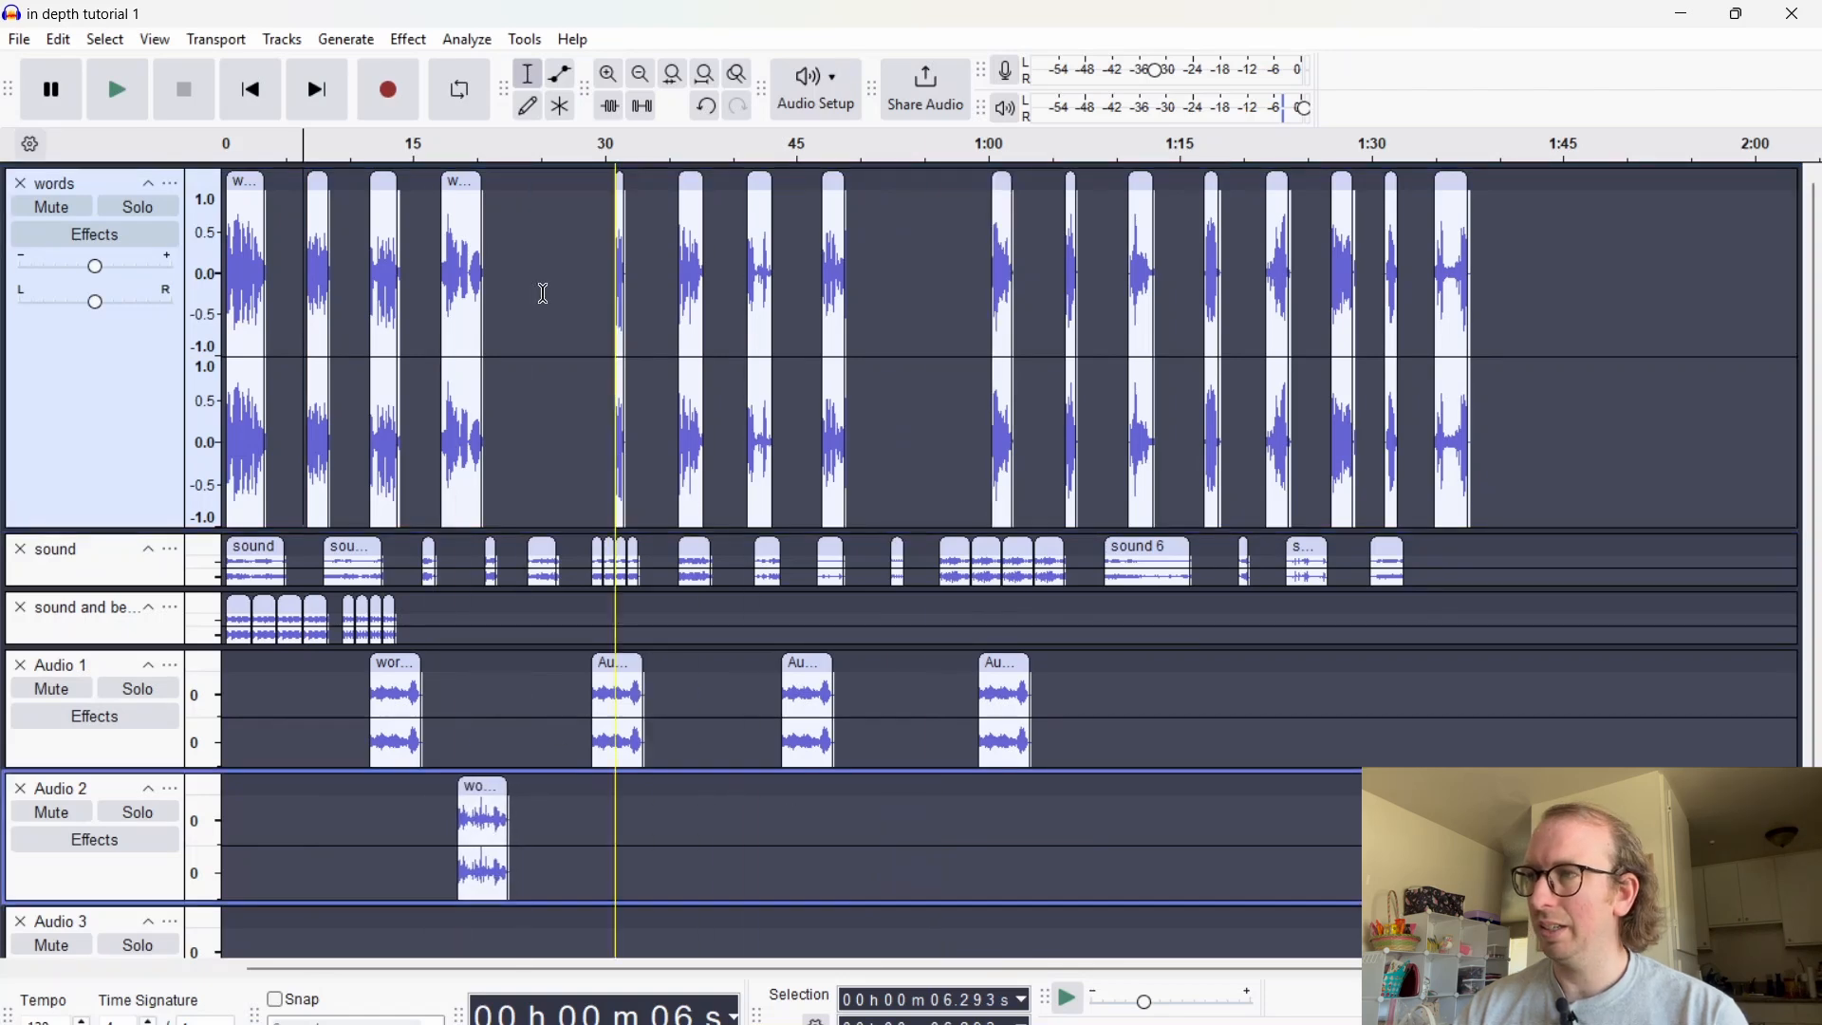
left_click_drag(245, 180, 727, 835)
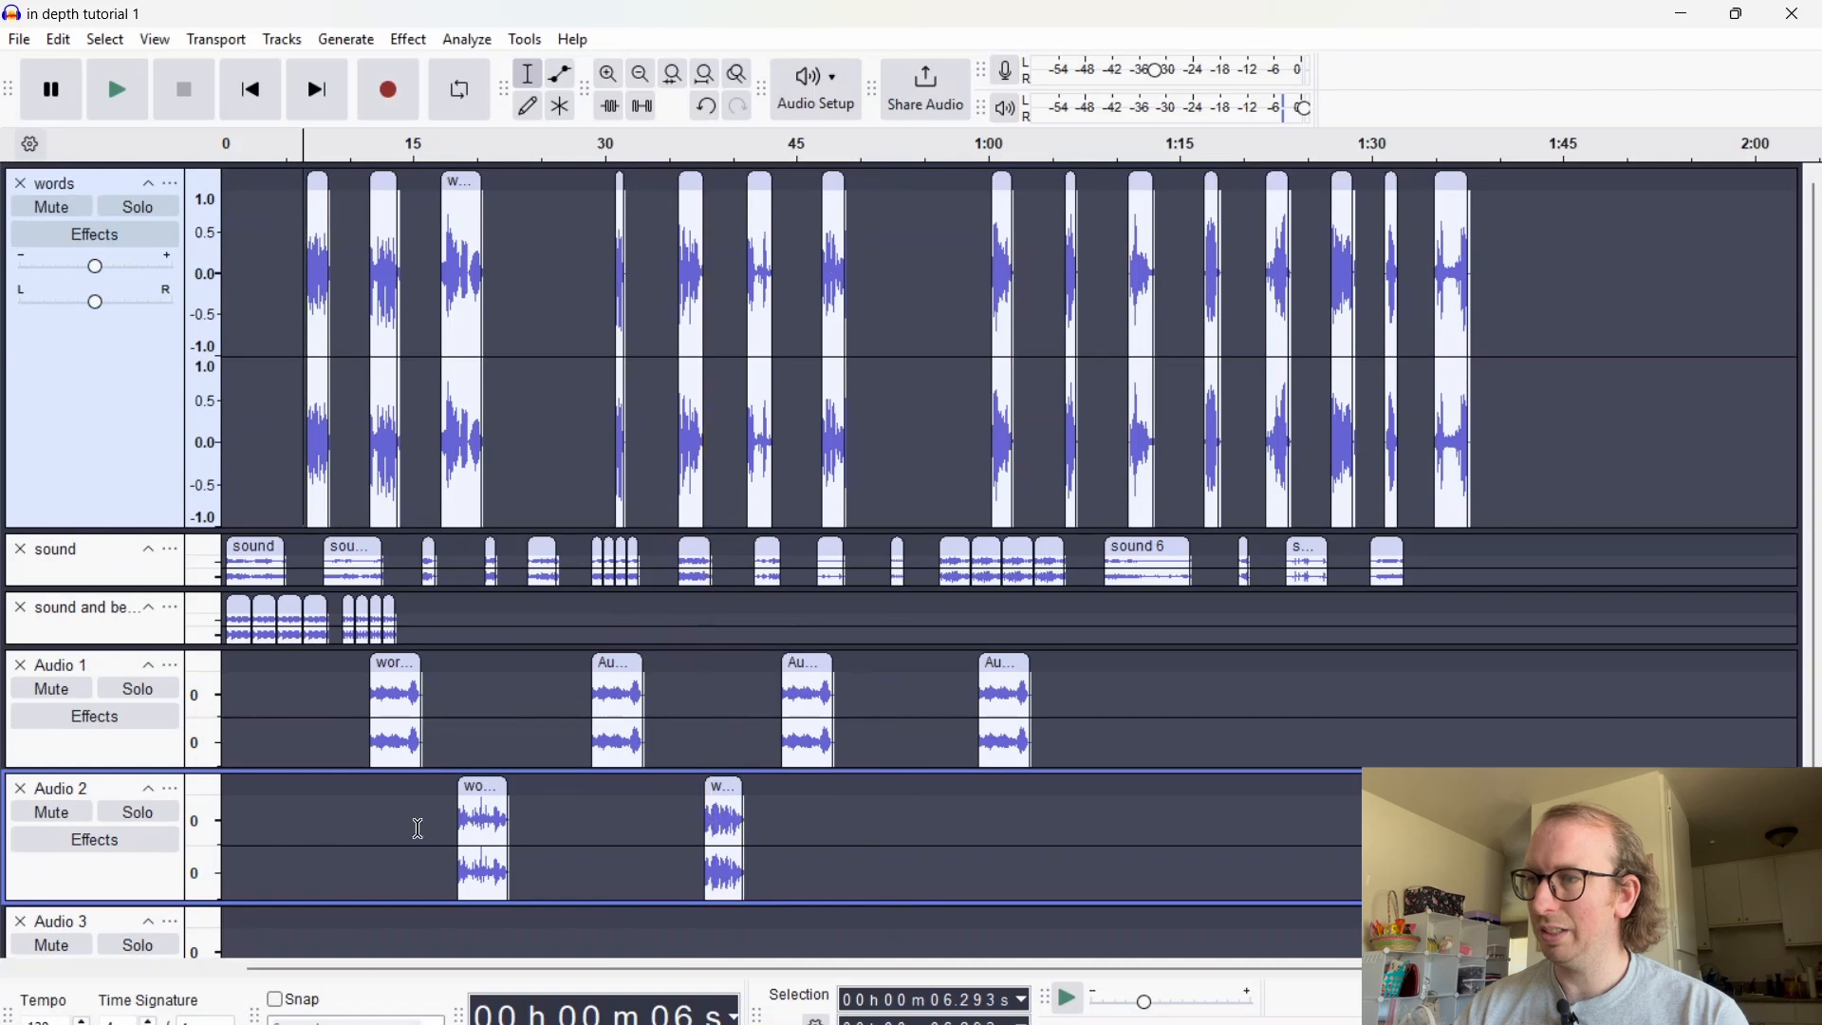
left_click_drag(427, 806, 780, 750)
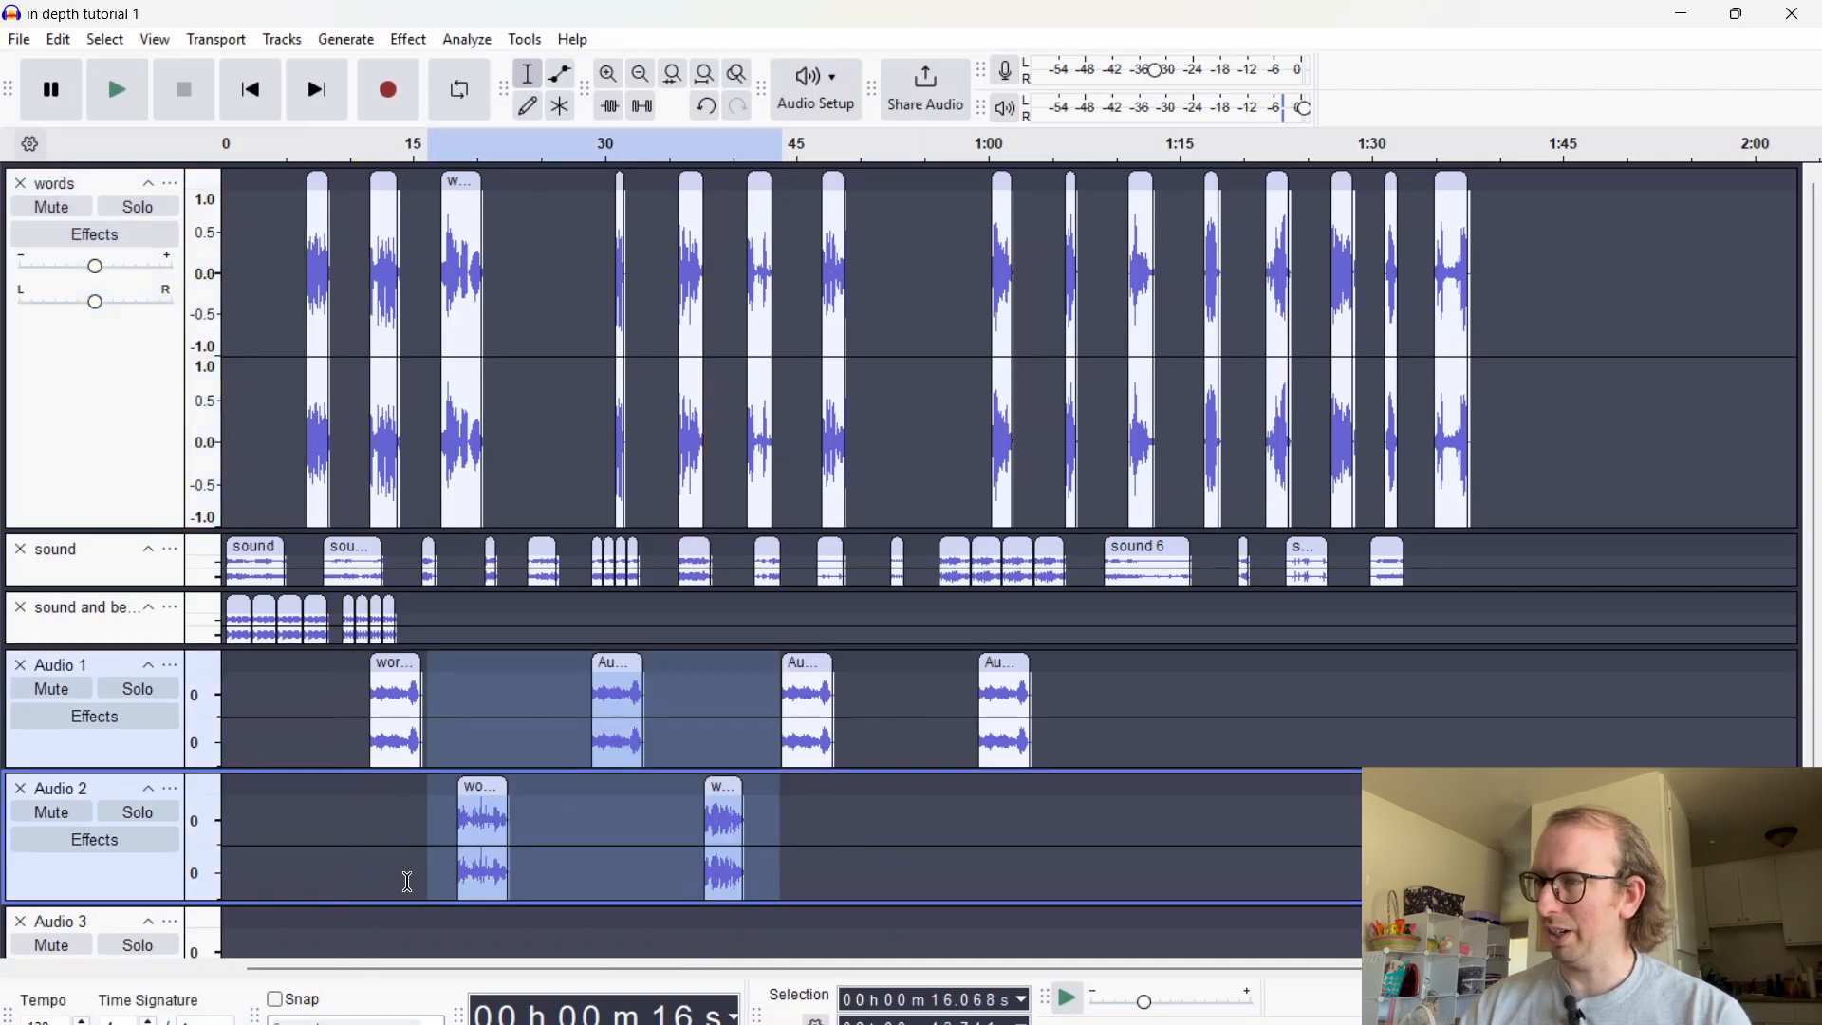
left_click_drag(437, 803, 832, 843)
key("ctrl+c")
left_click(891, 840)
key("ctrl+v")
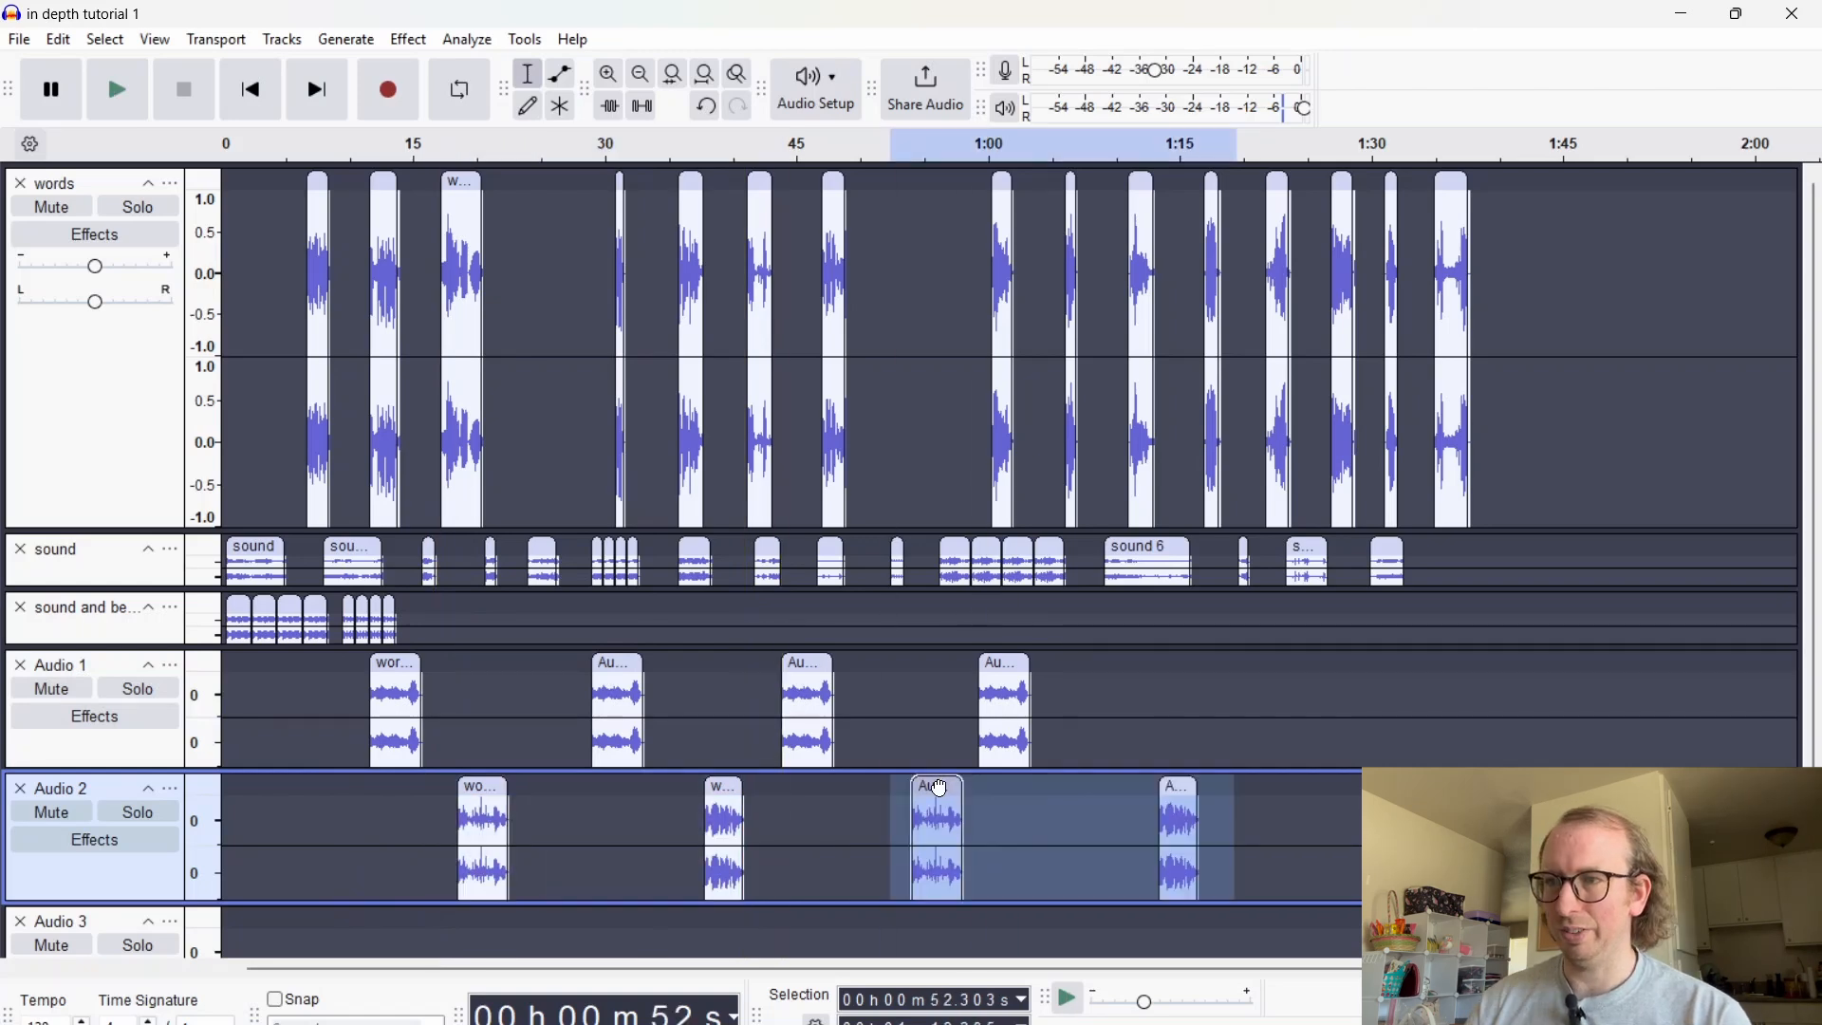
mouse_move(937, 793)
left_mouse_down()
mouse_move(897, 800)
mouse_move(920, 803)
left_mouse_up()
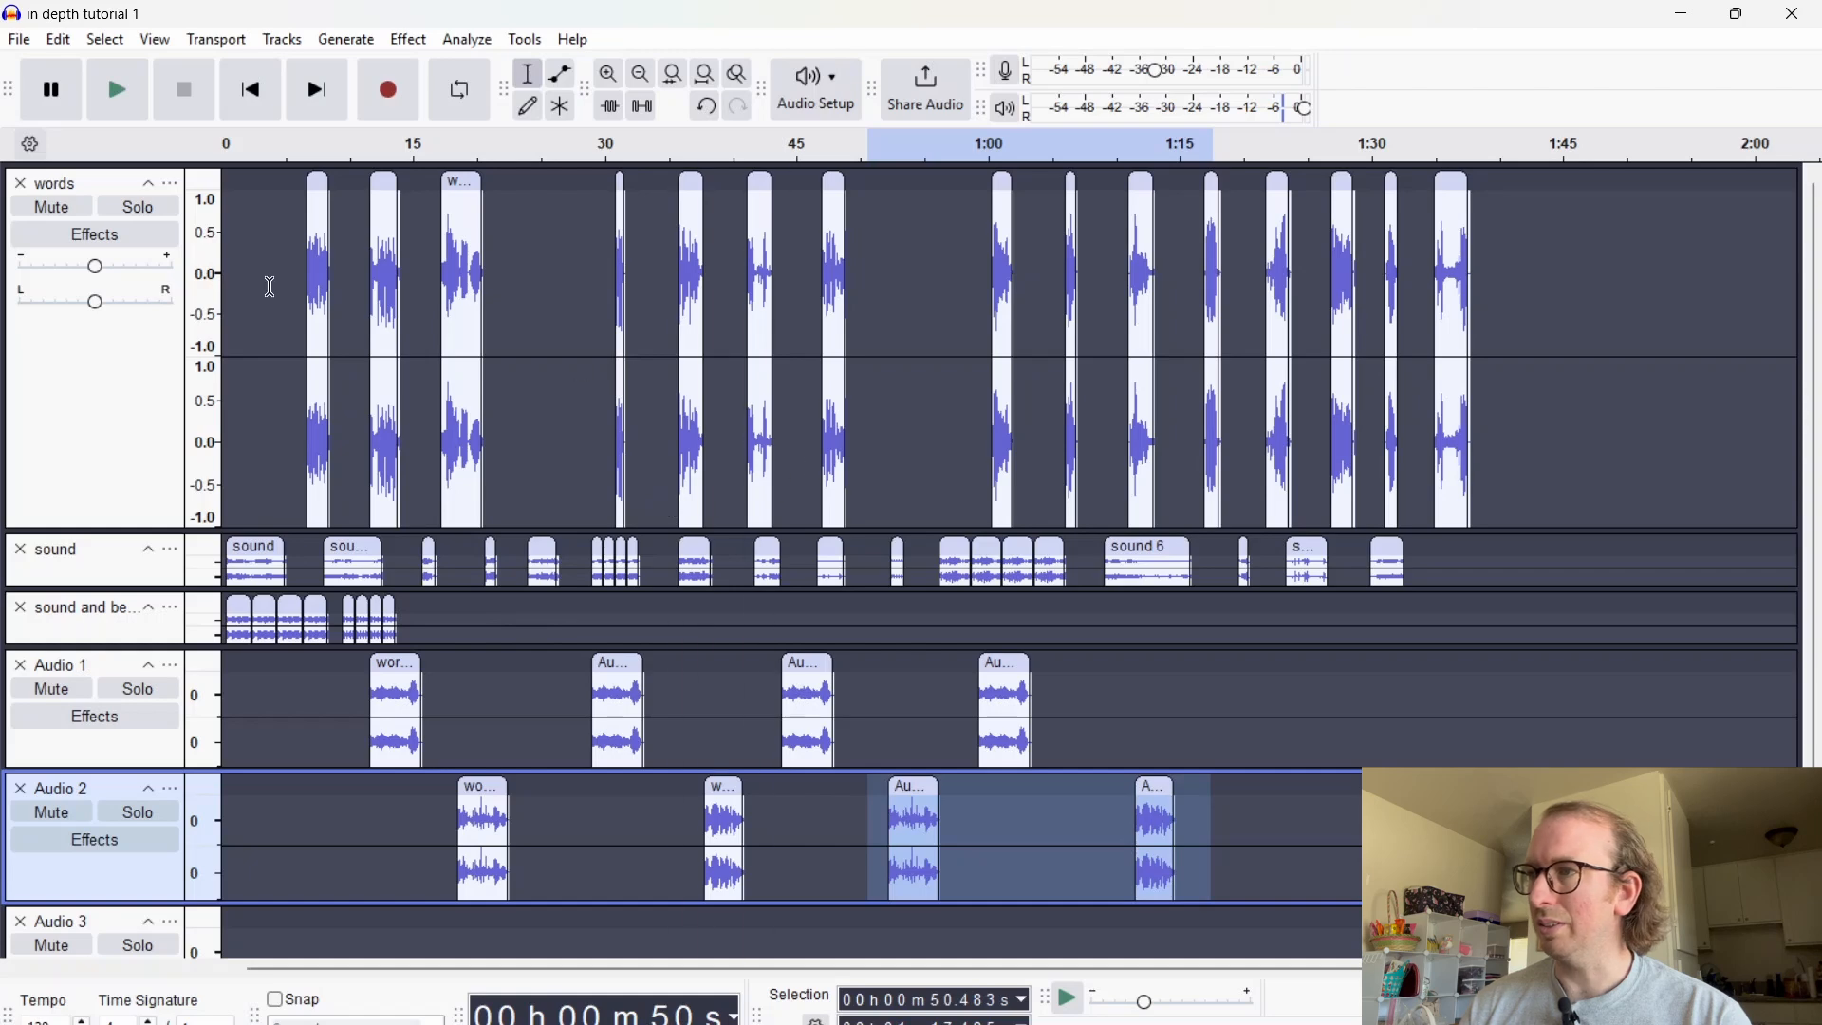
Solo the words track and play its clip near 6 seconds
left_click(125, 211)
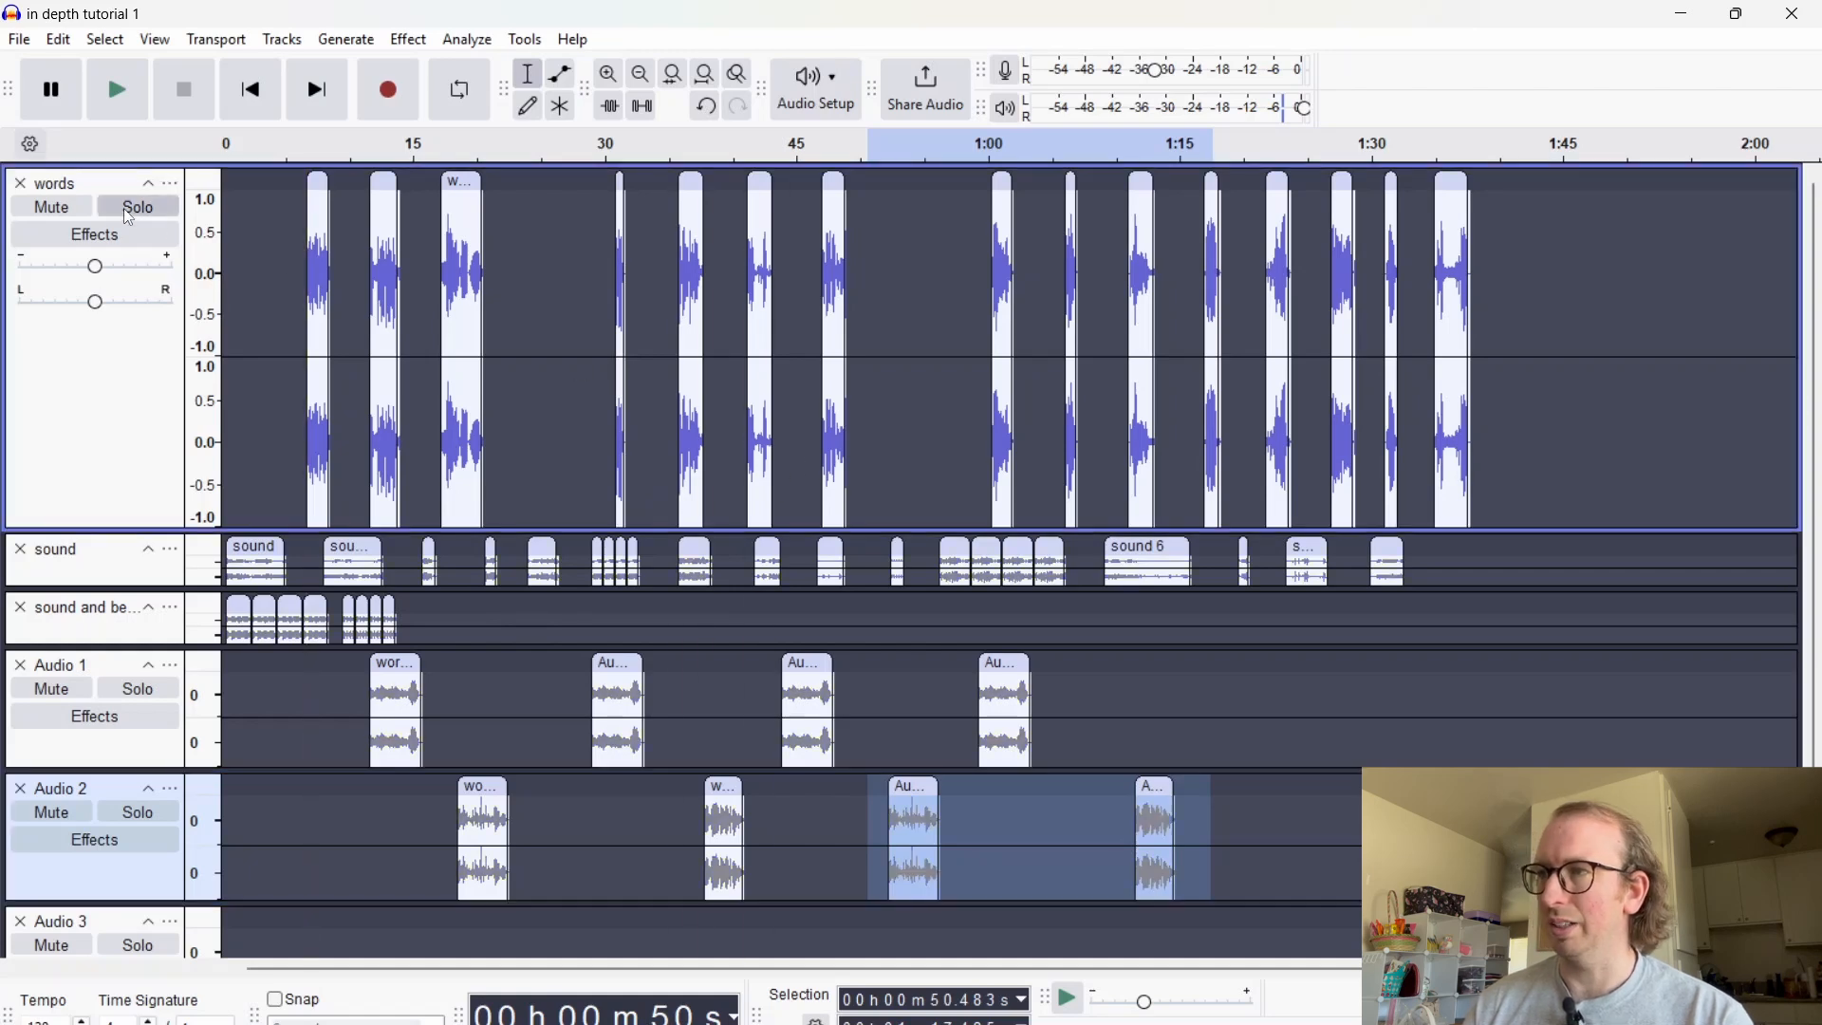
left_click(125, 209)
left_click(302, 278)
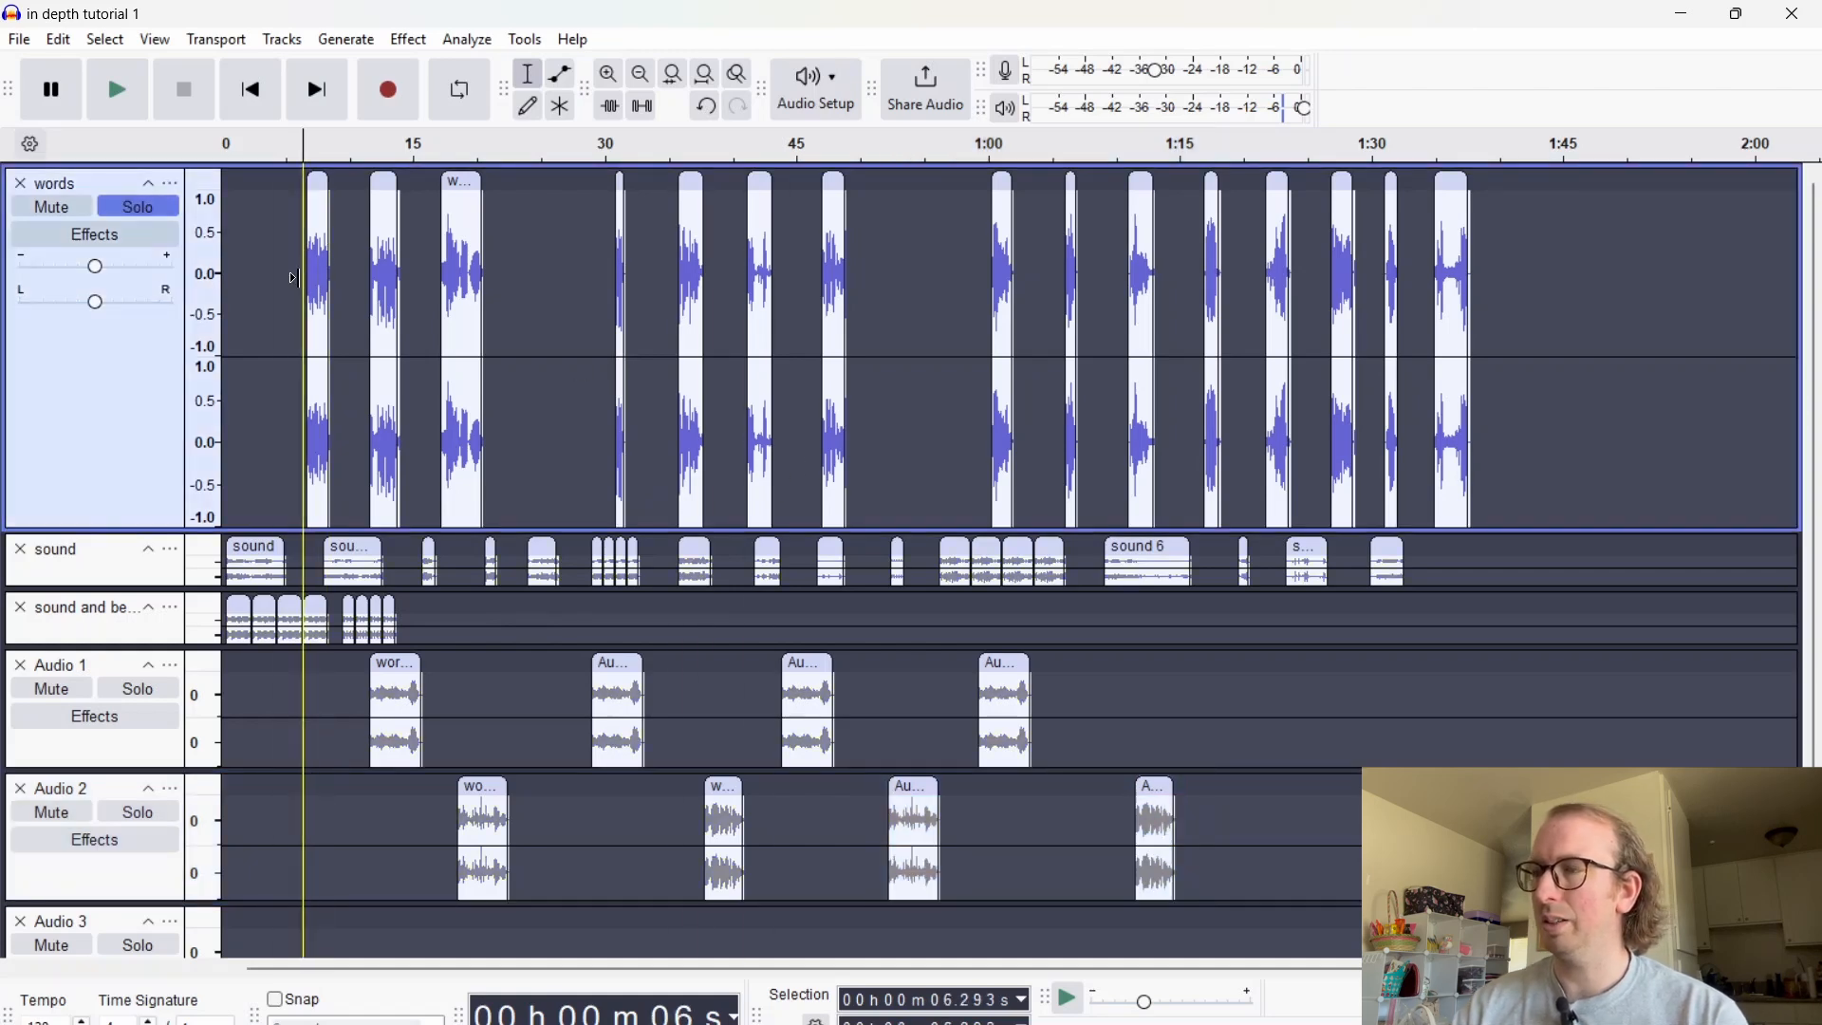
key("space")
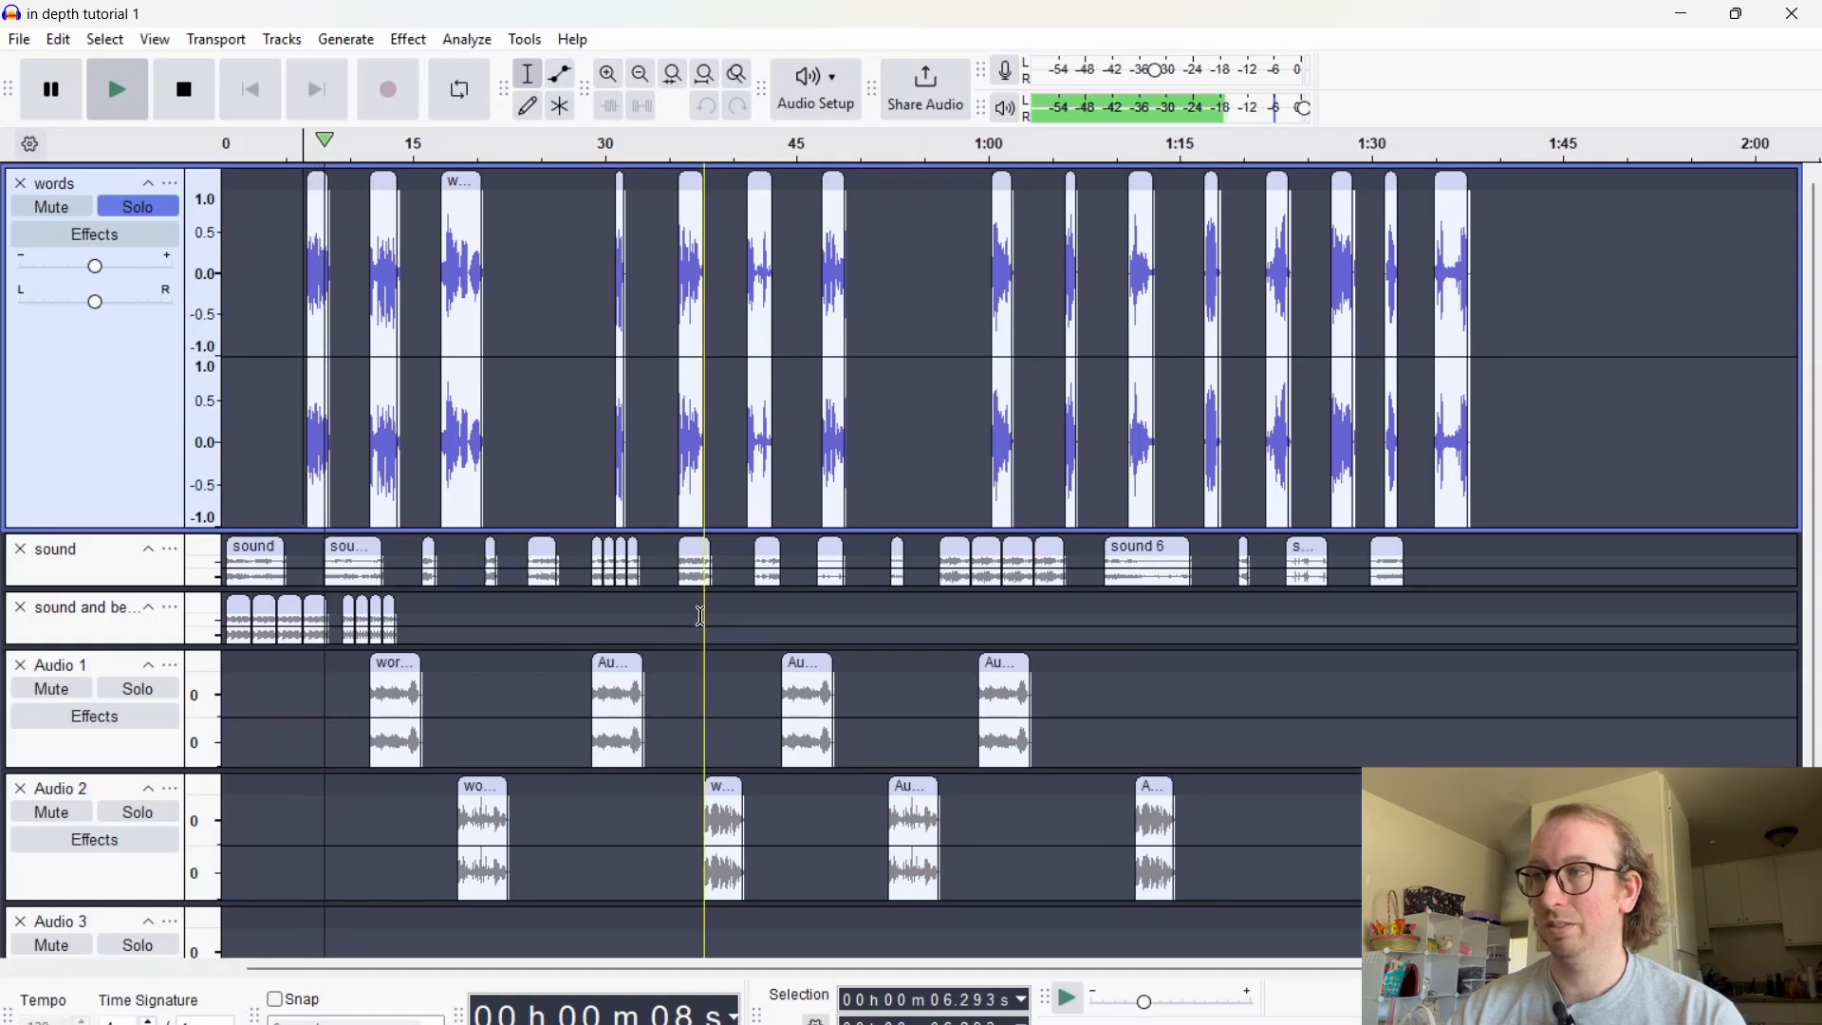
key("space")
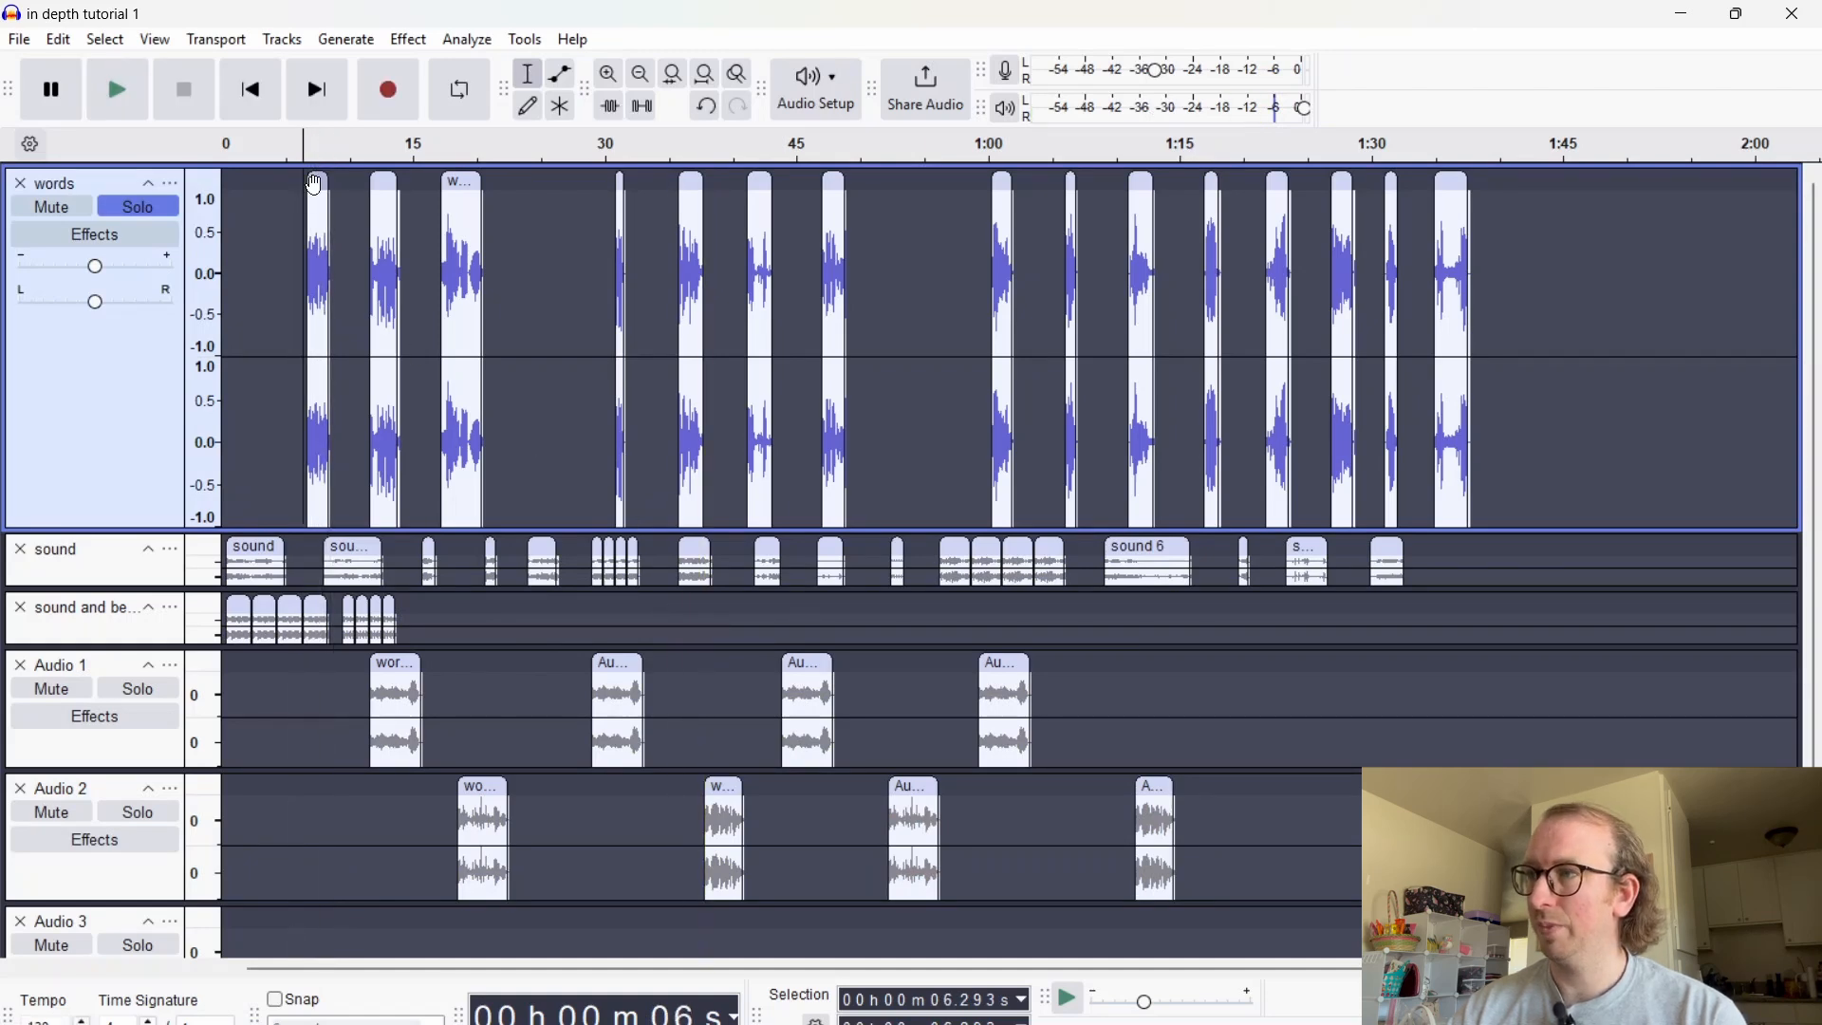
Move the words clip near 6 seconds to the start of Audio 1, and paste copies of it near 1:57, 1:25 and 0:34
left_click_drag(317, 187, 240, 739)
right_click(242, 676)
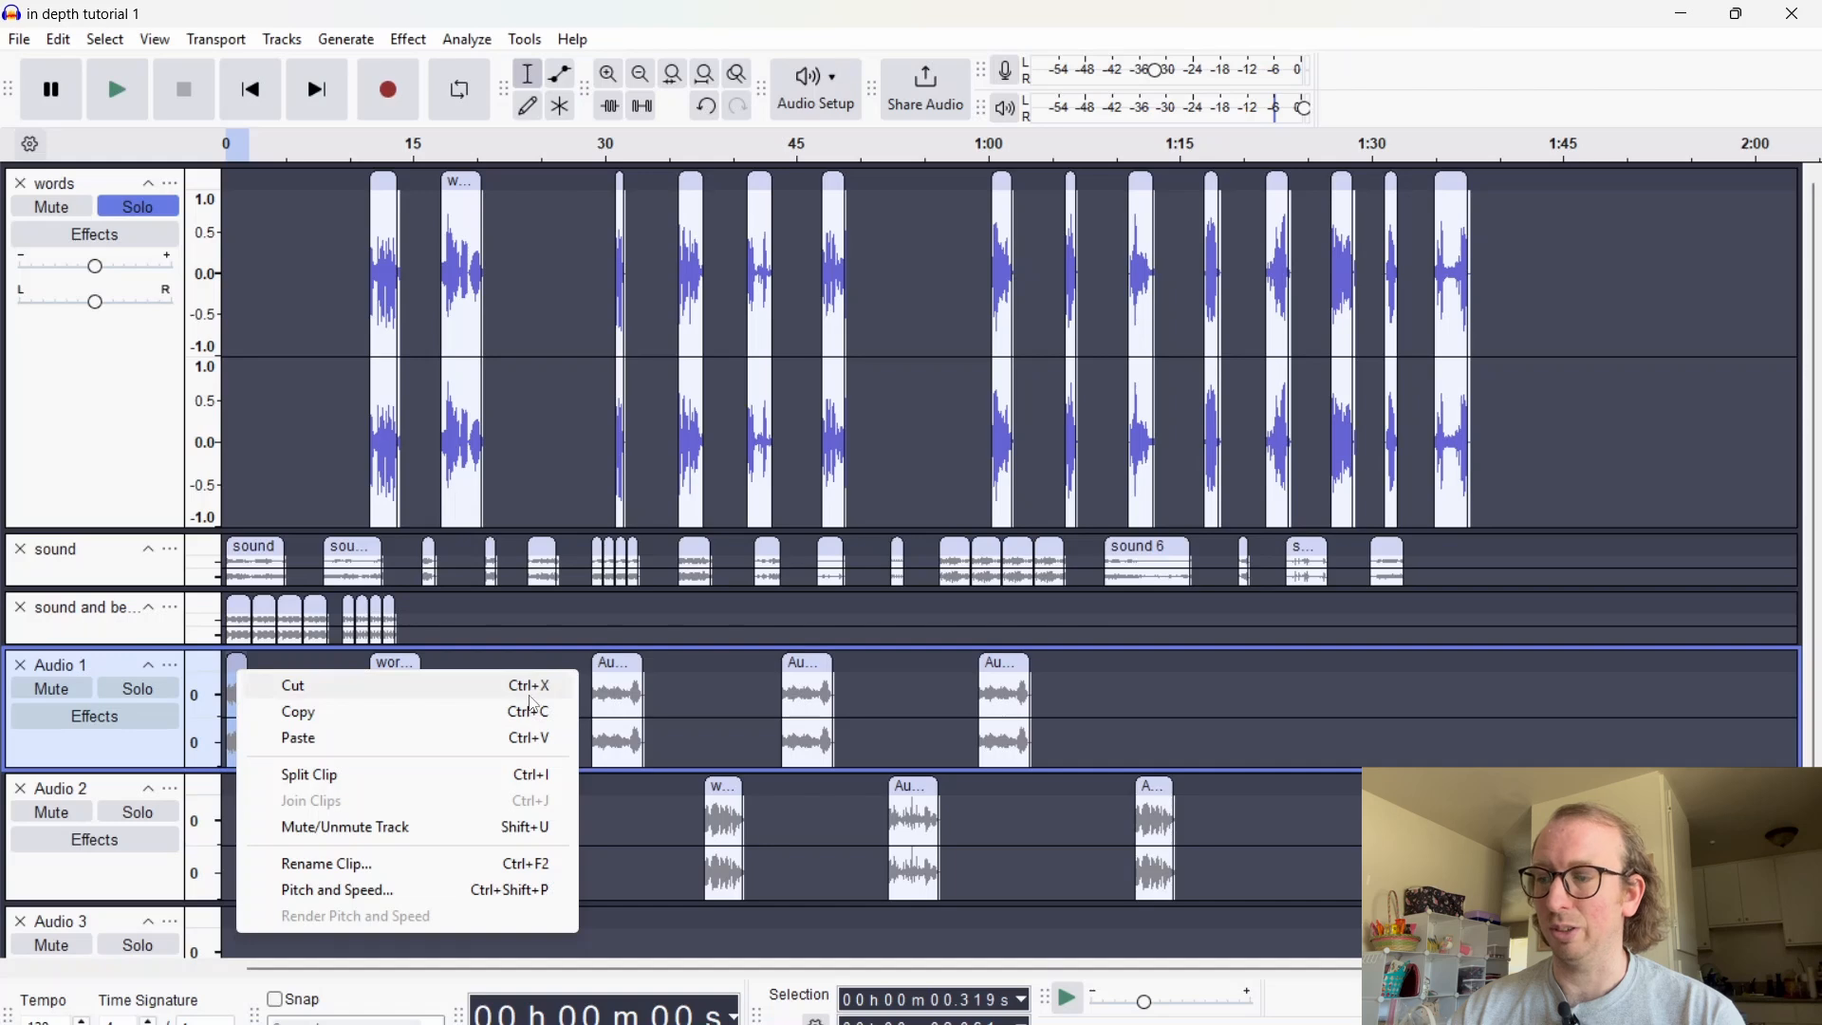
left_click(476, 710)
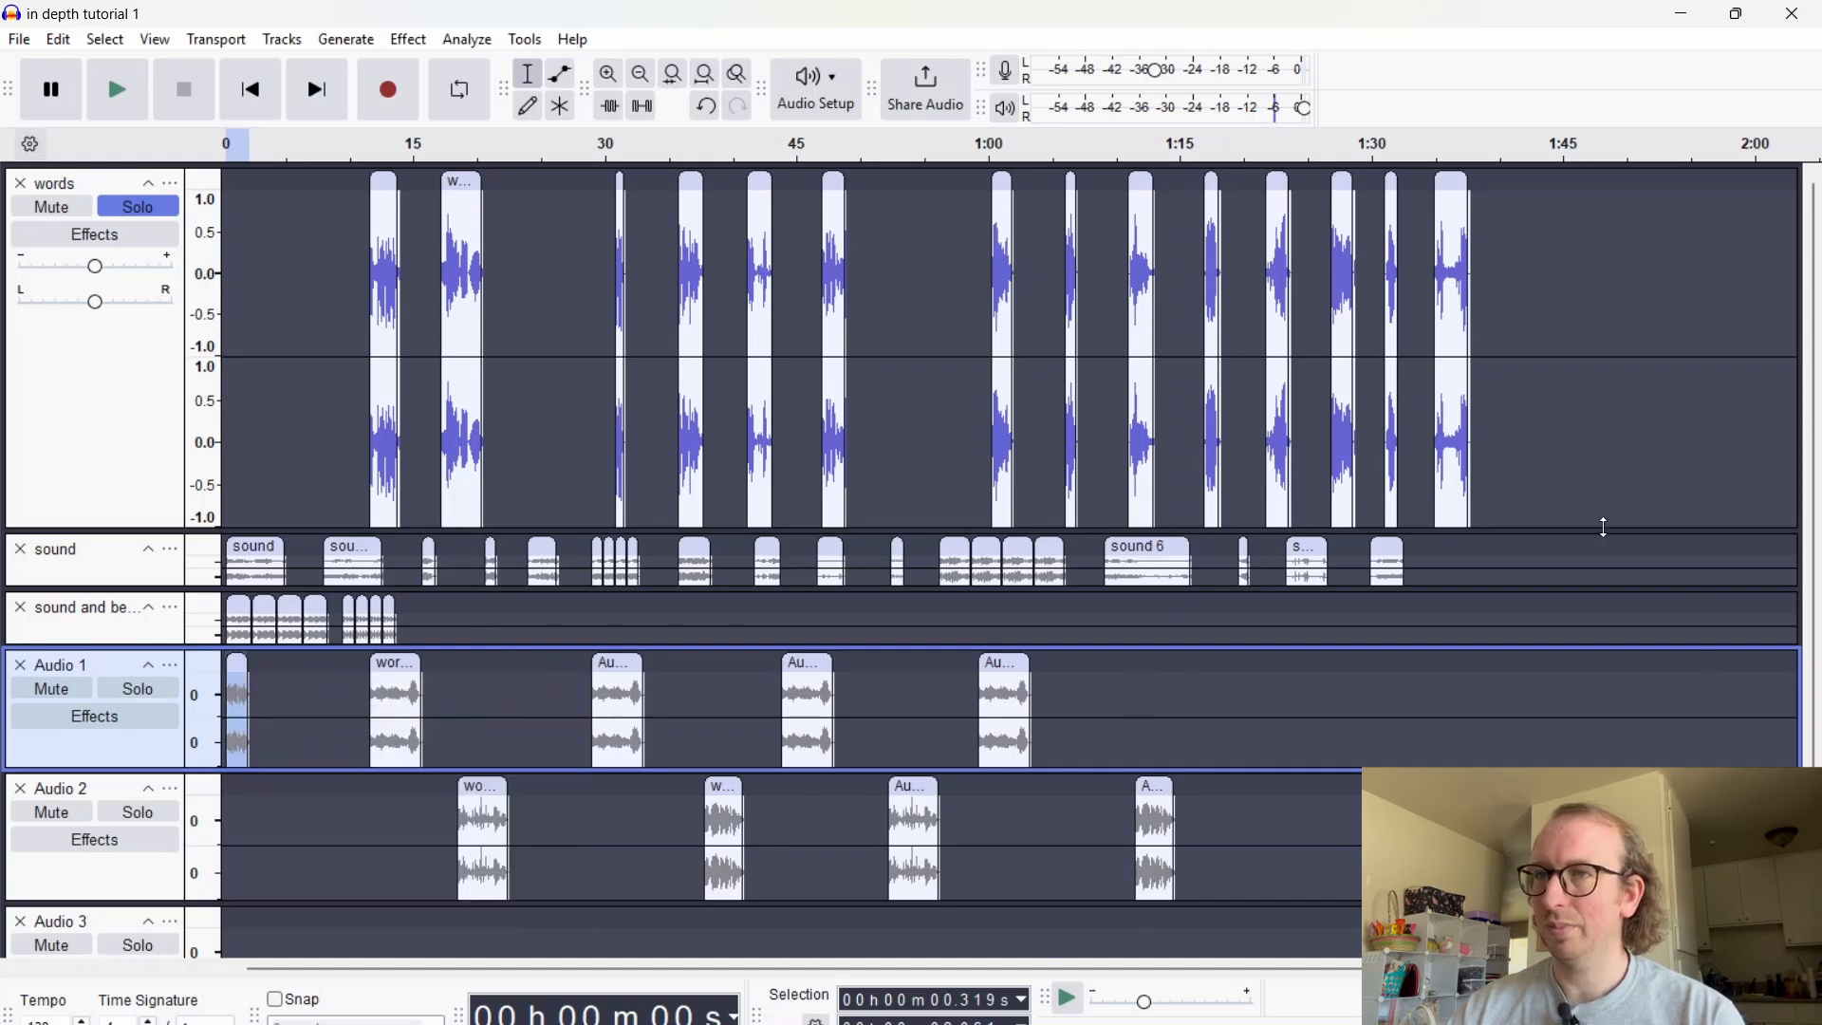
left_click(1724, 698)
key("ctrl+v")
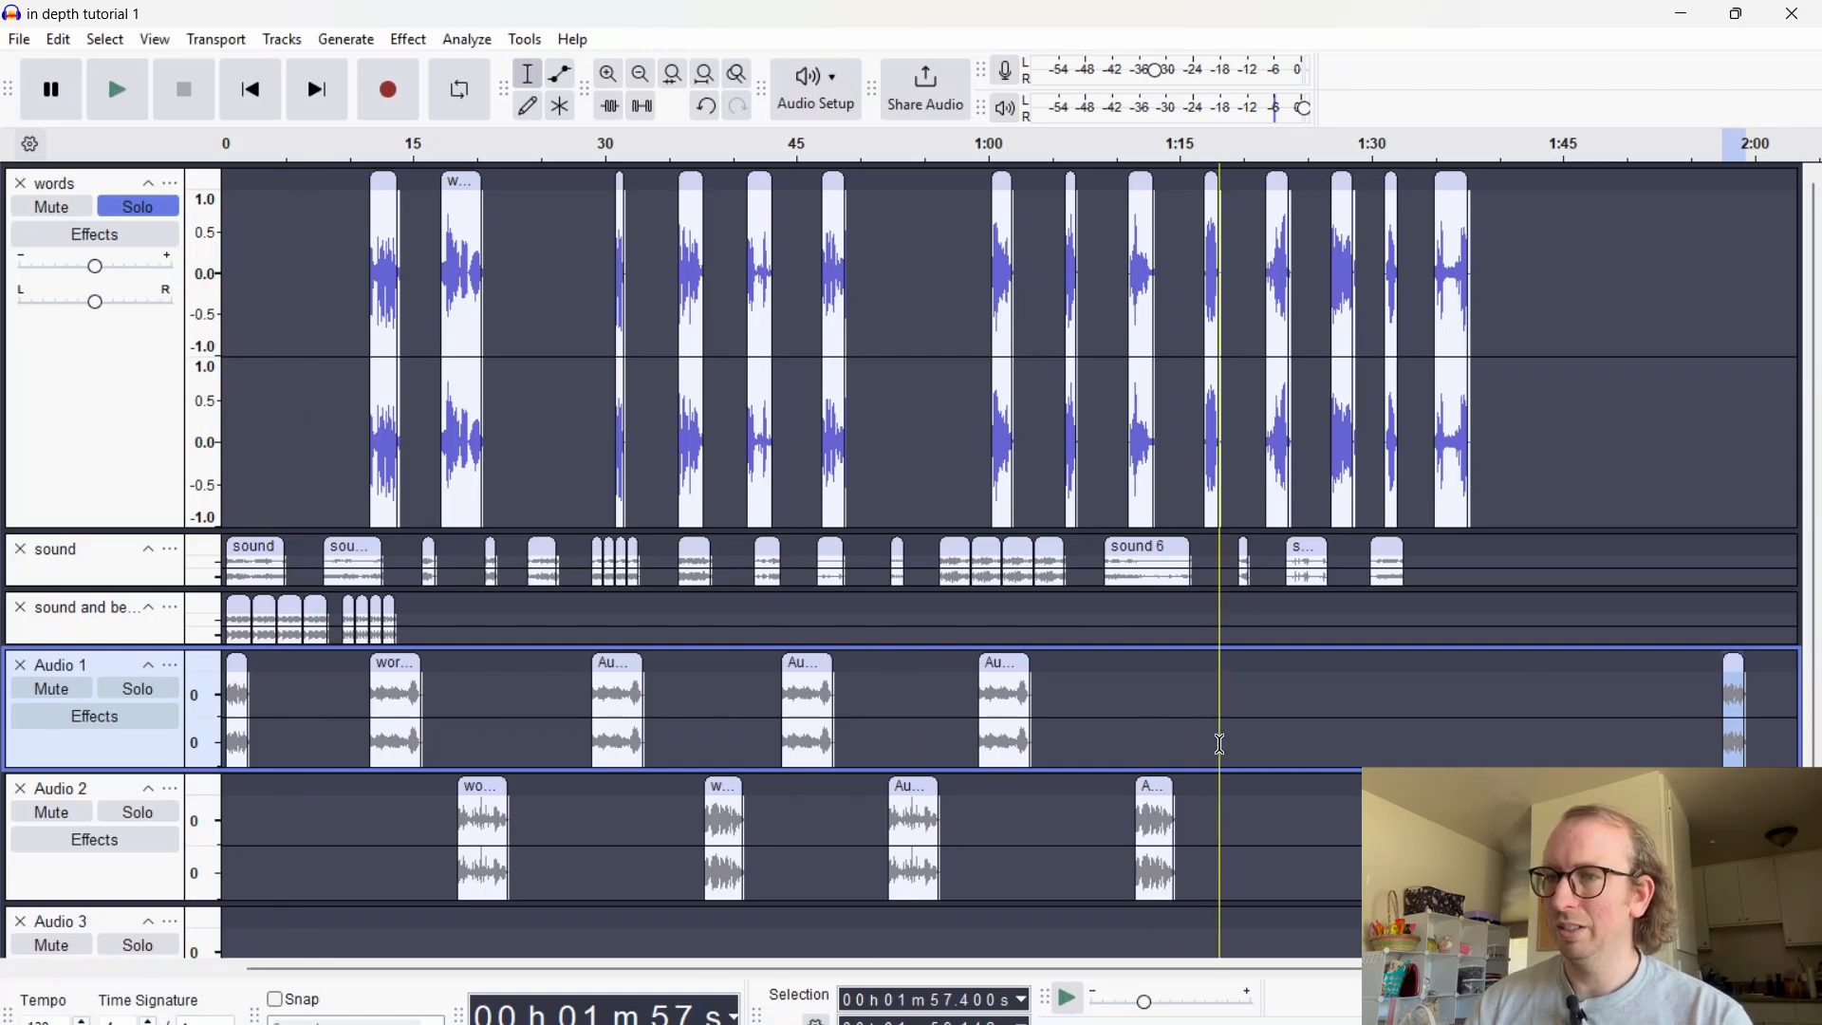
left_click(1305, 740)
right_click(1306, 744)
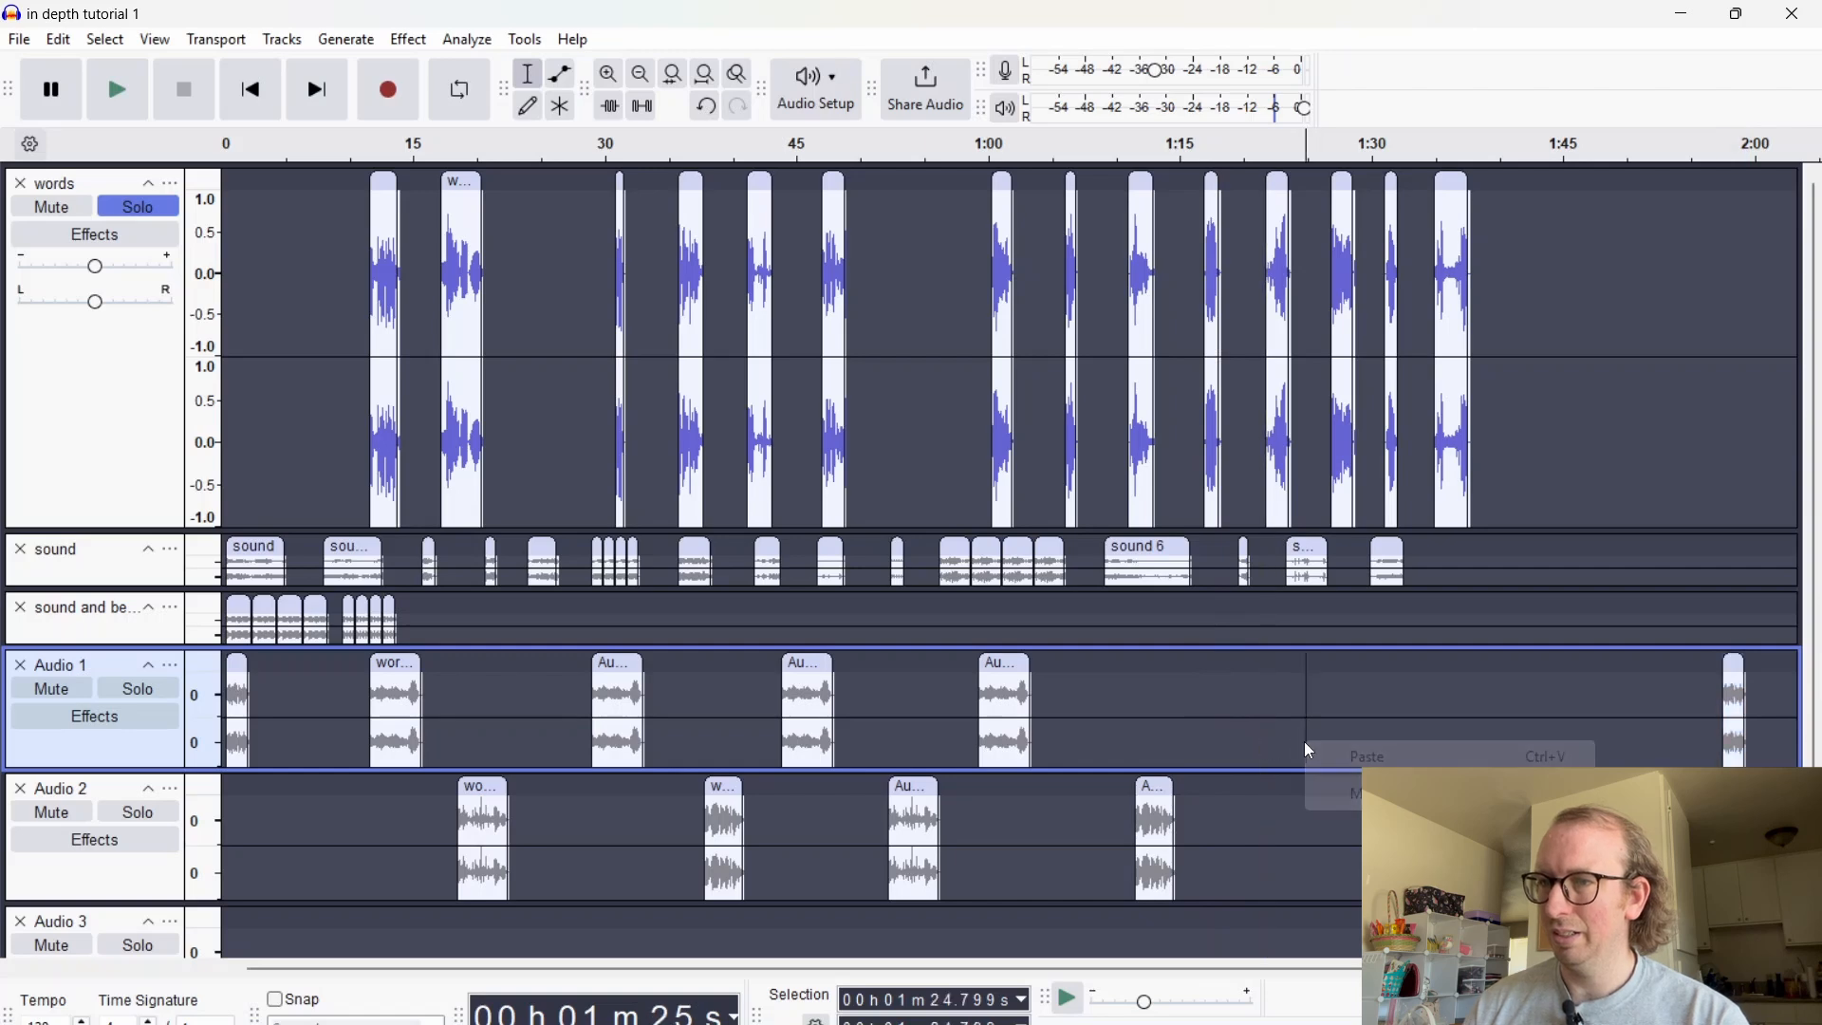
left_click(1367, 757)
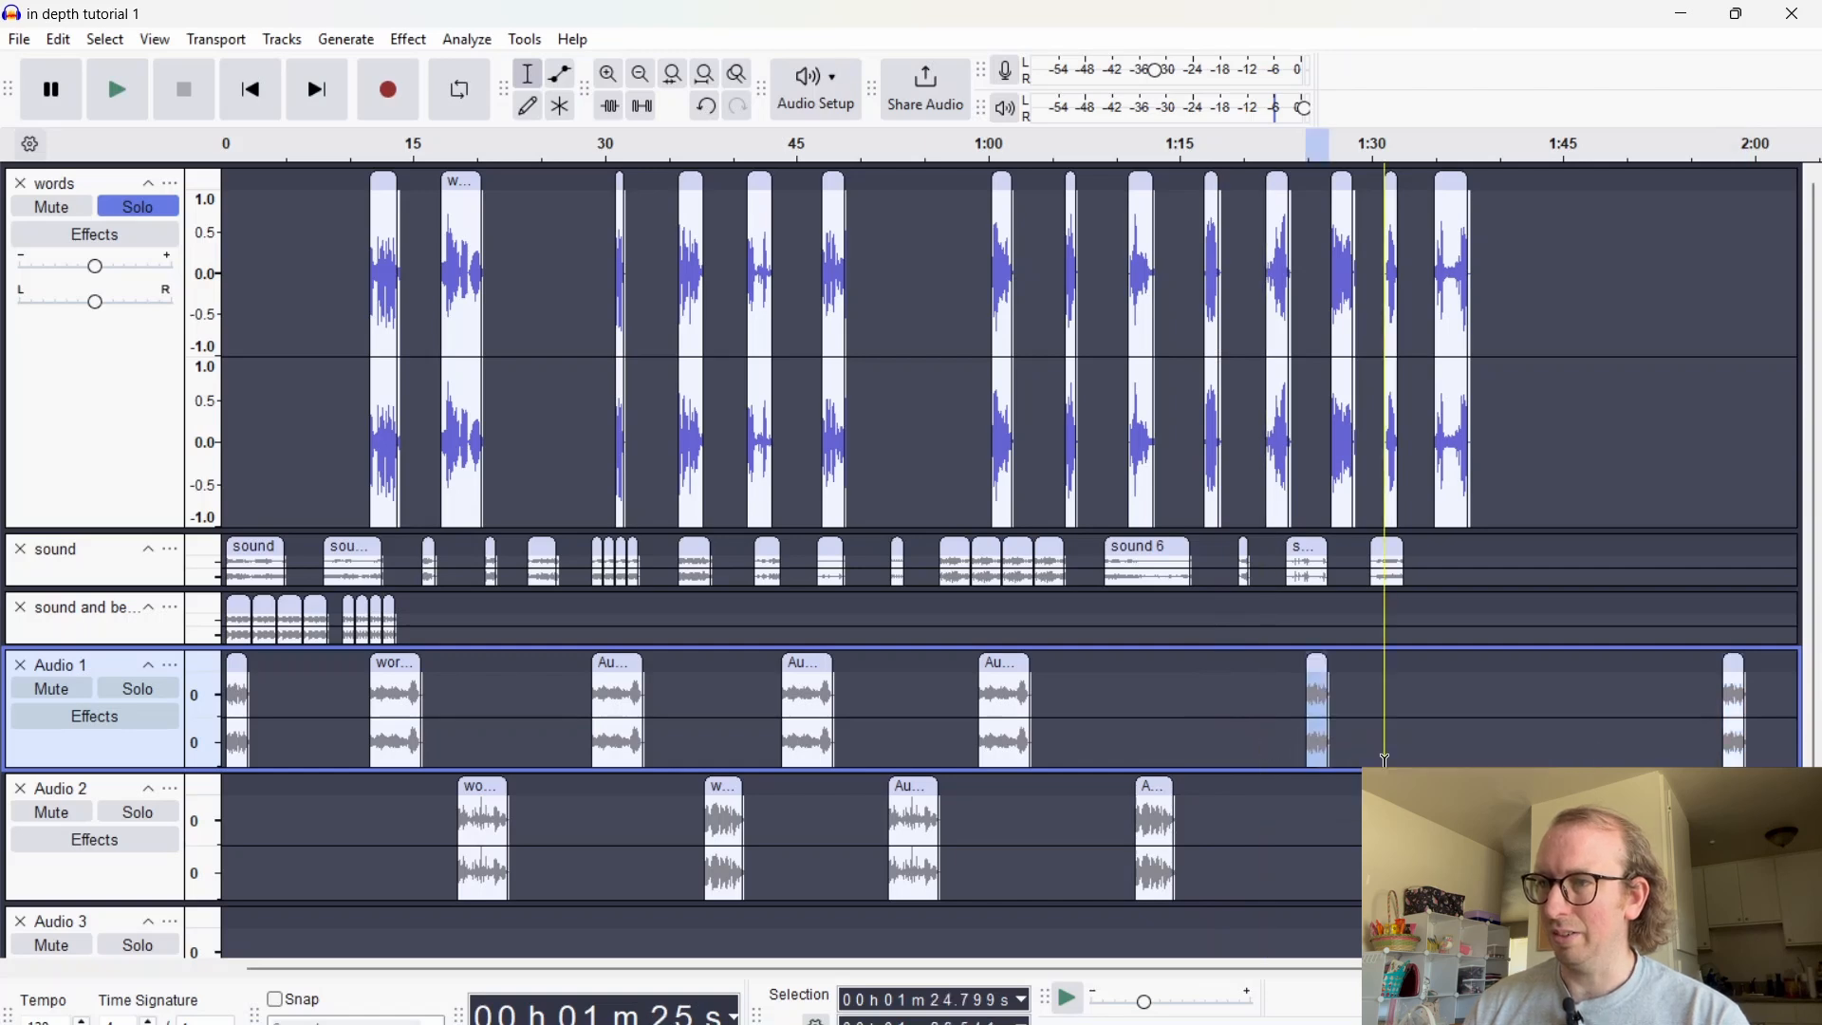
left_click(659, 685)
right_click(660, 694)
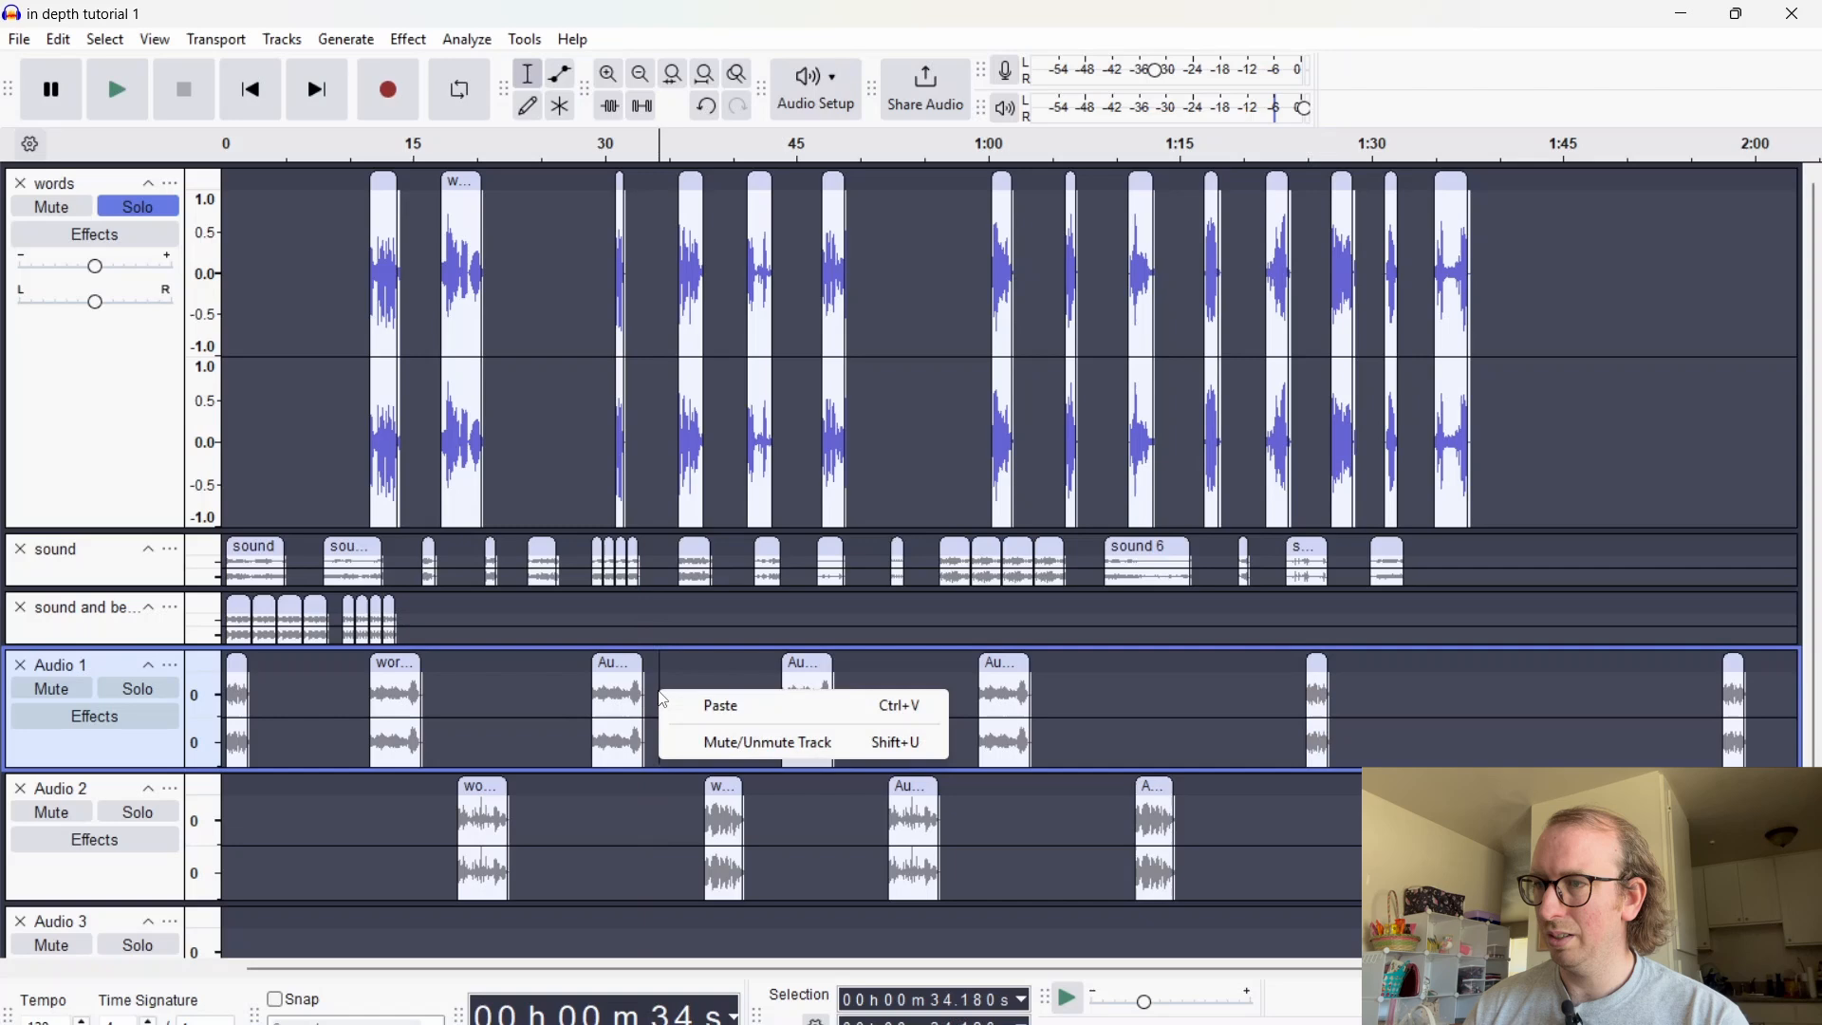
left_click(724, 707)
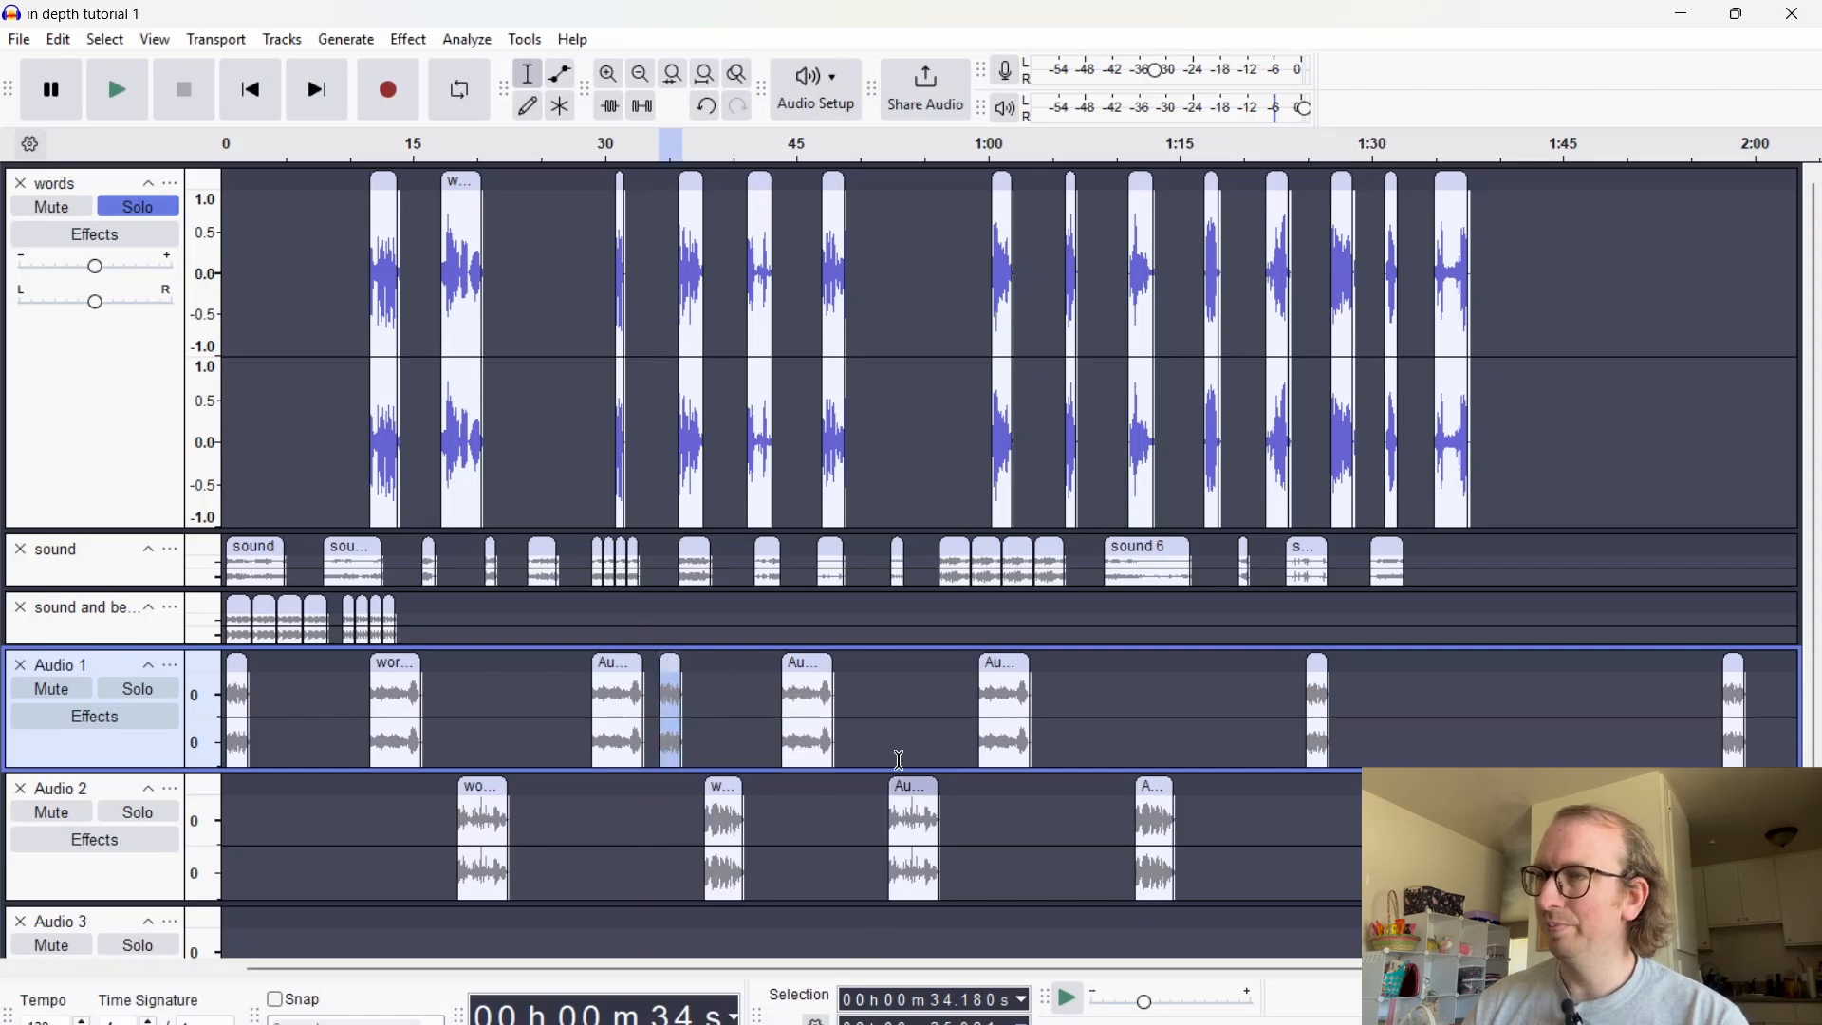
Play the words clip near 12 seconds
left_click(359, 254)
key("space")
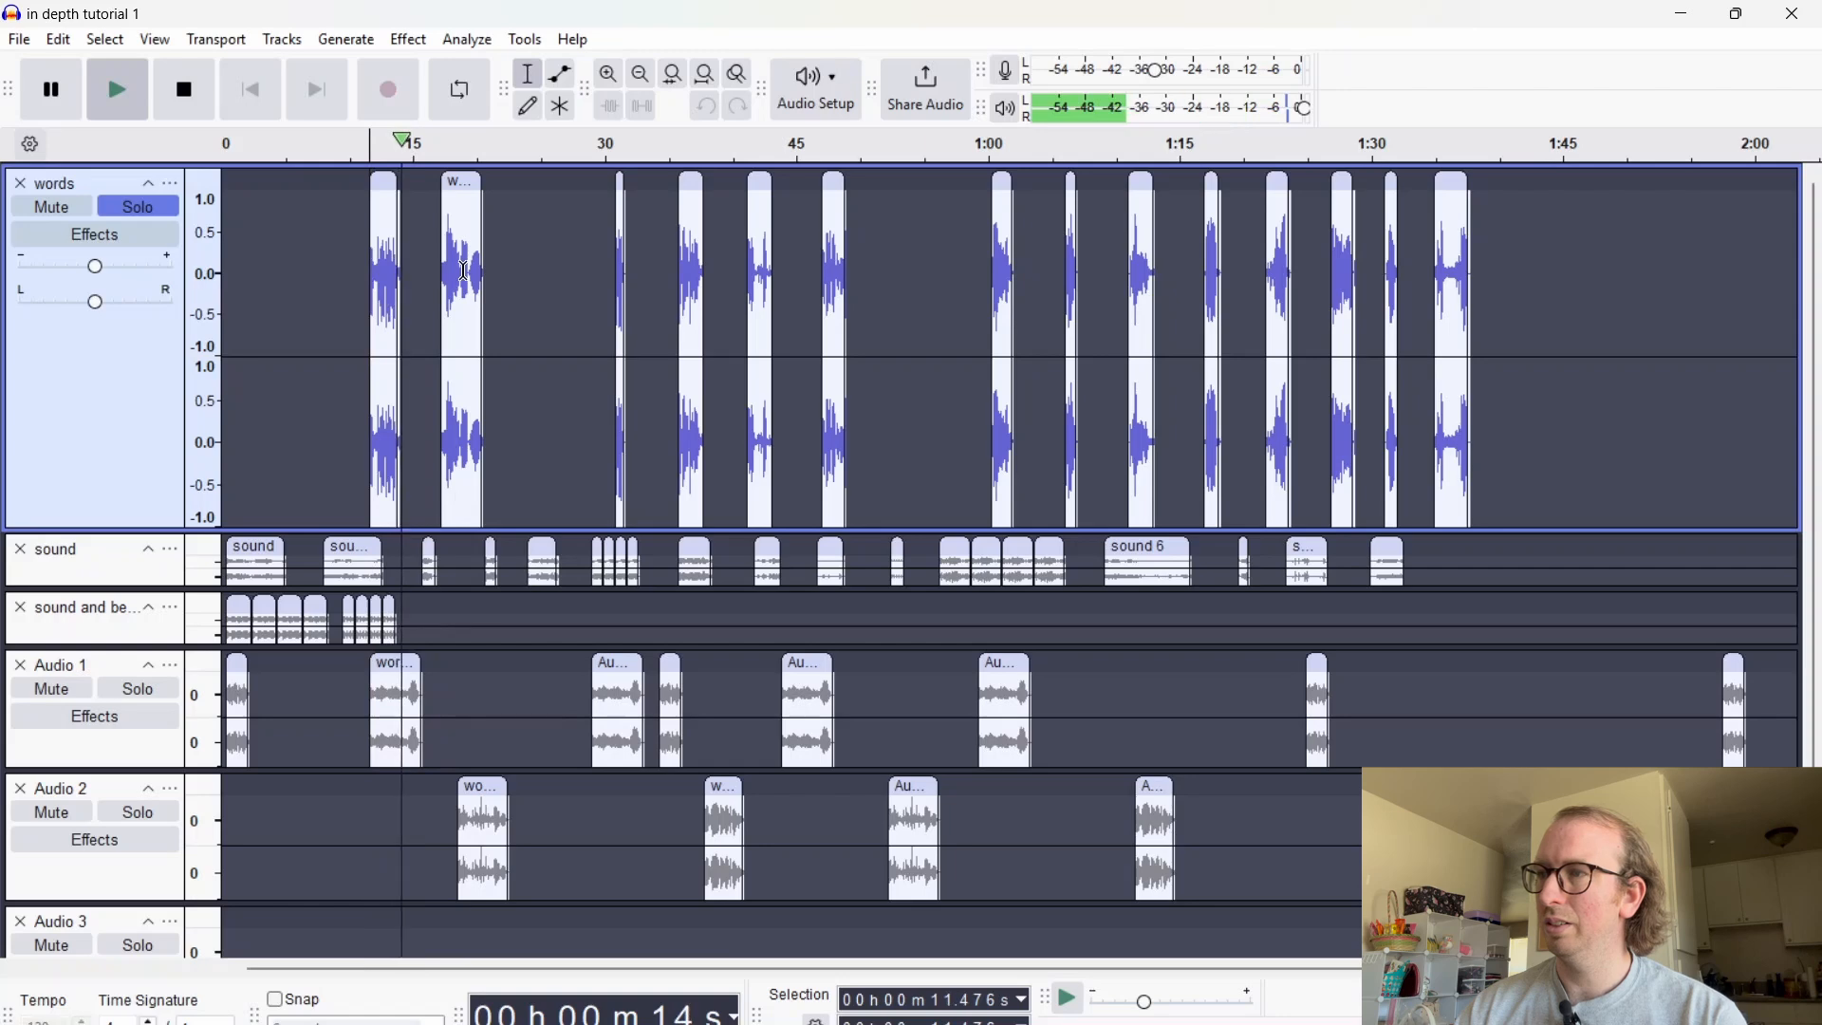
key("space")
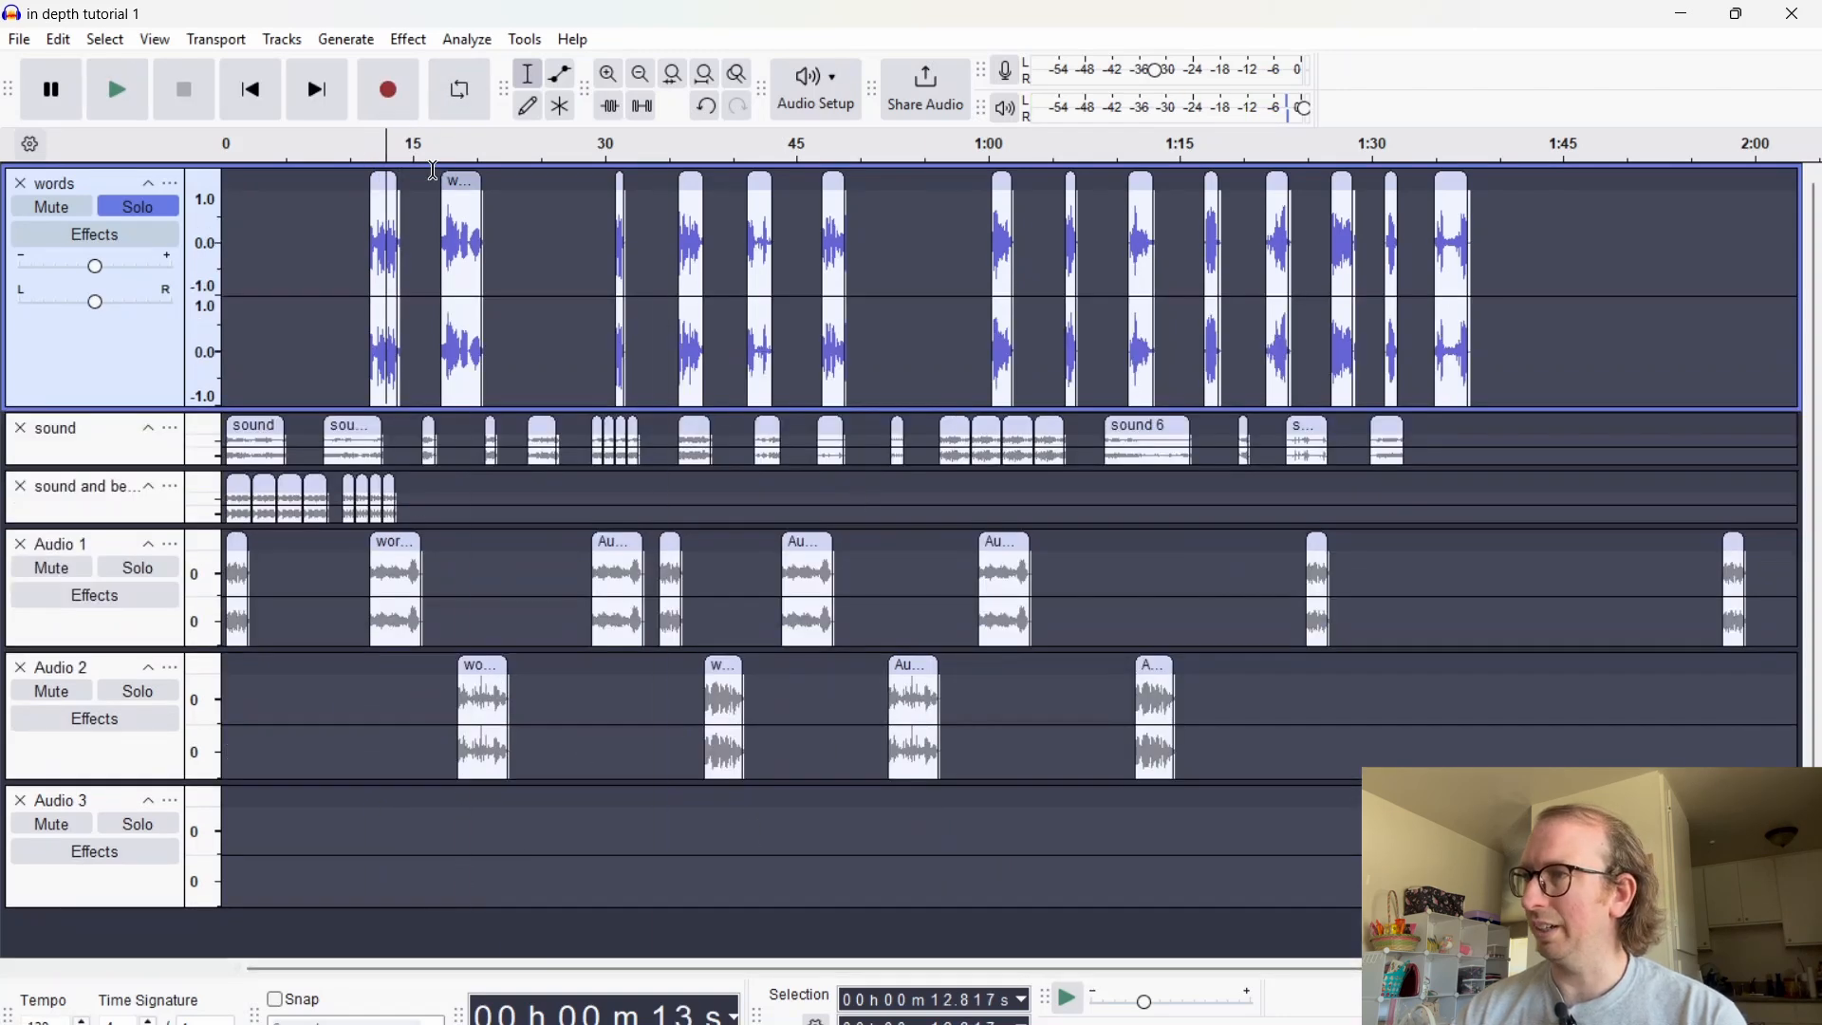
Move the words clip near 12 seconds to Audio 3 at about 7 seconds, and paste copies near 0:26, 0:48, 1:09, 1:28 and 1:51
left_click_drag(386, 181, 329, 798)
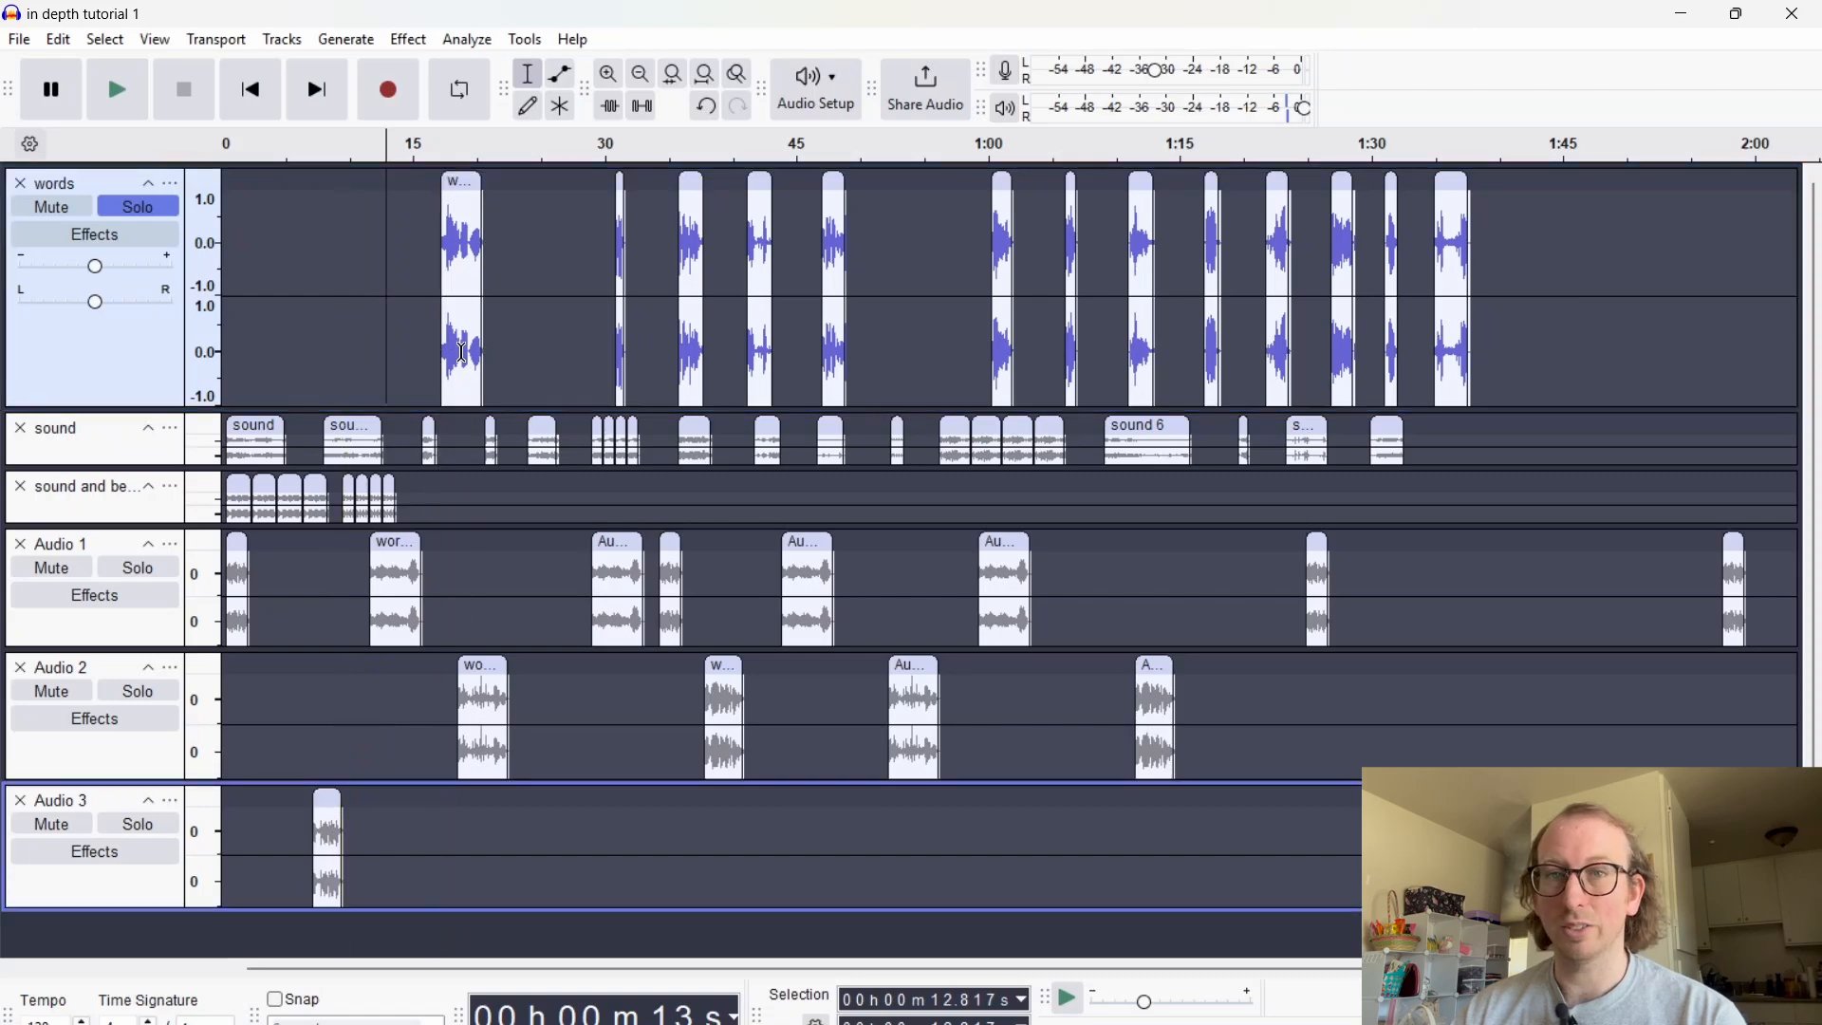
left_click(320, 807)
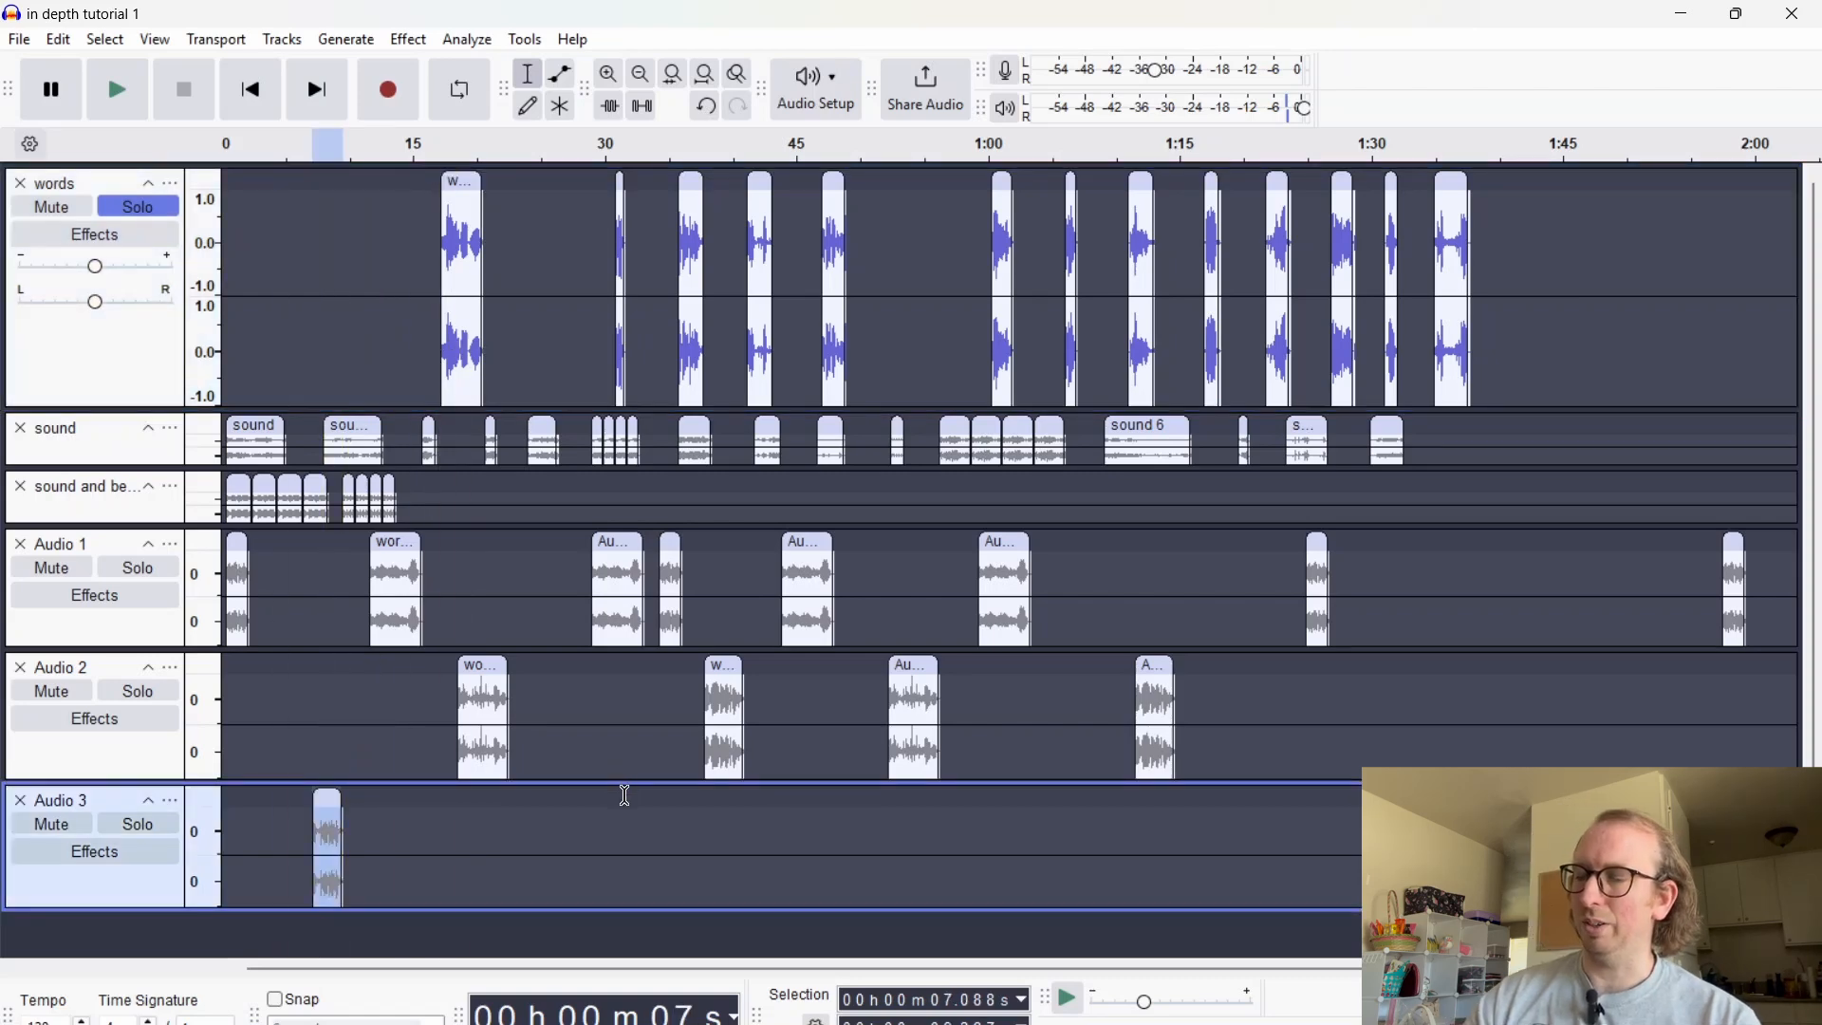
left_click(558, 823)
key("ctrl+v")
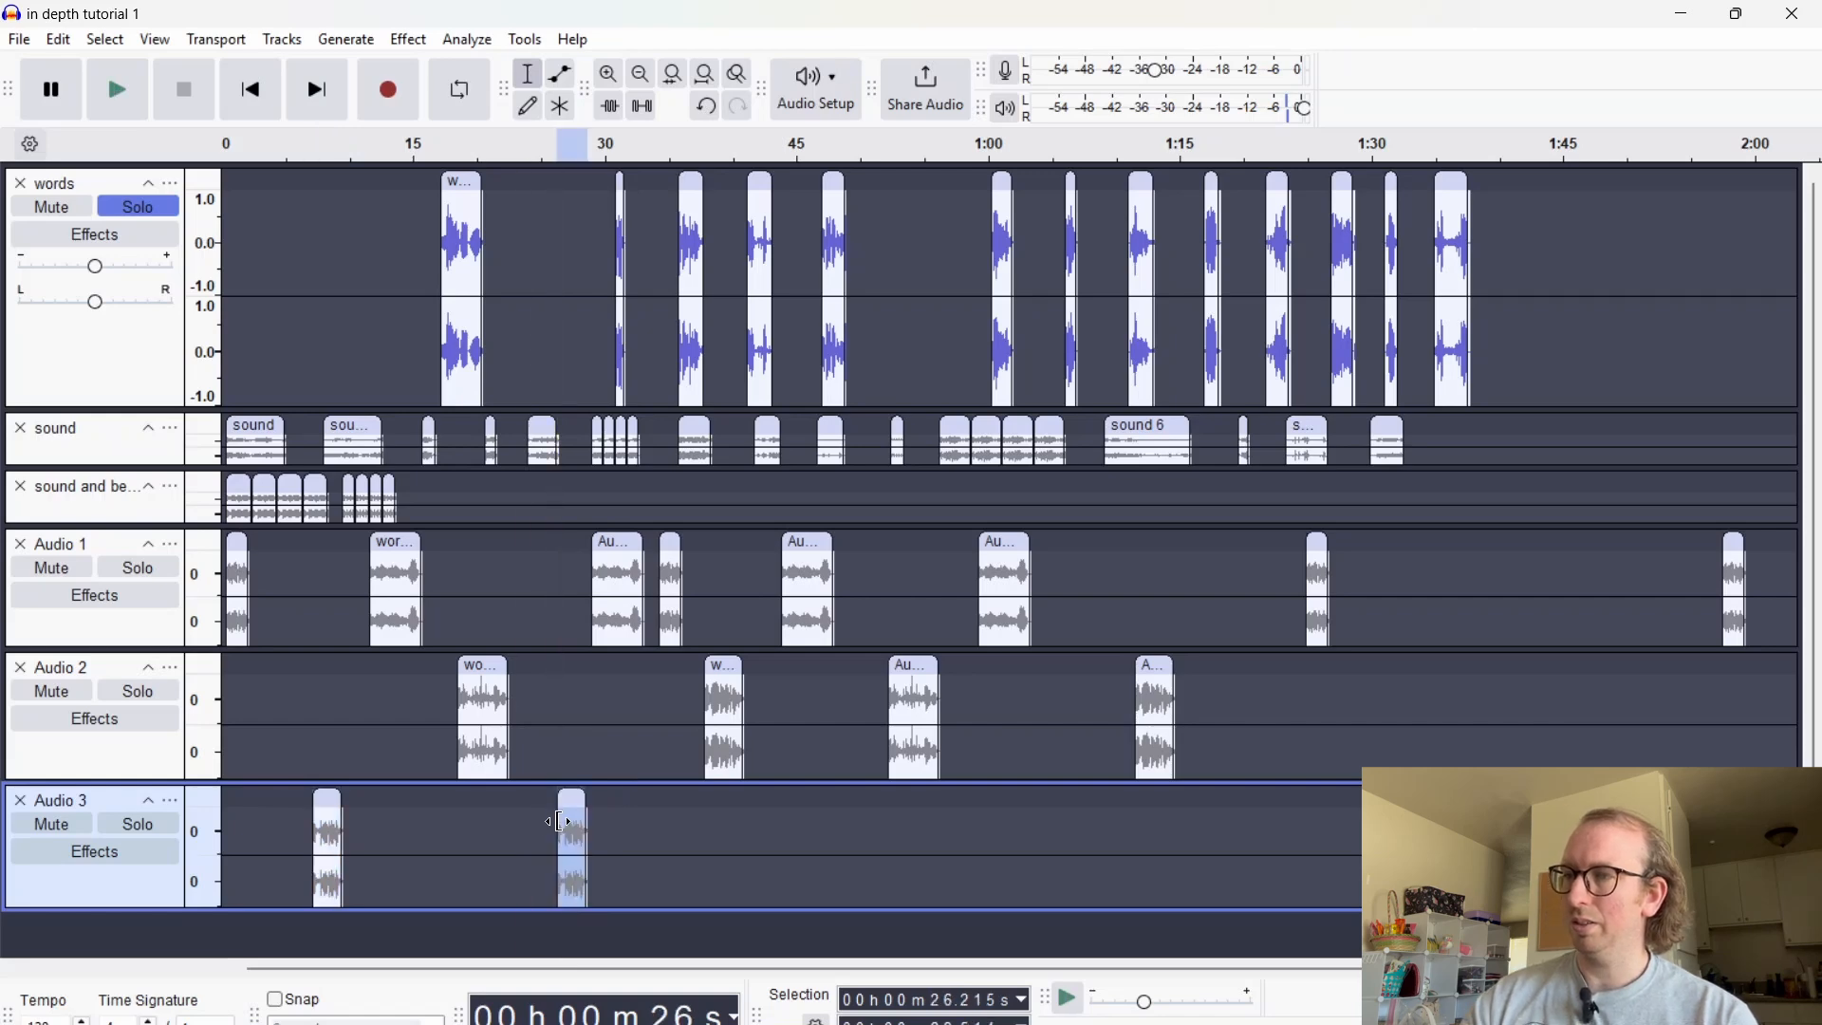
left_click(833, 824)
key("ctrl+v")
left_click(1105, 828)
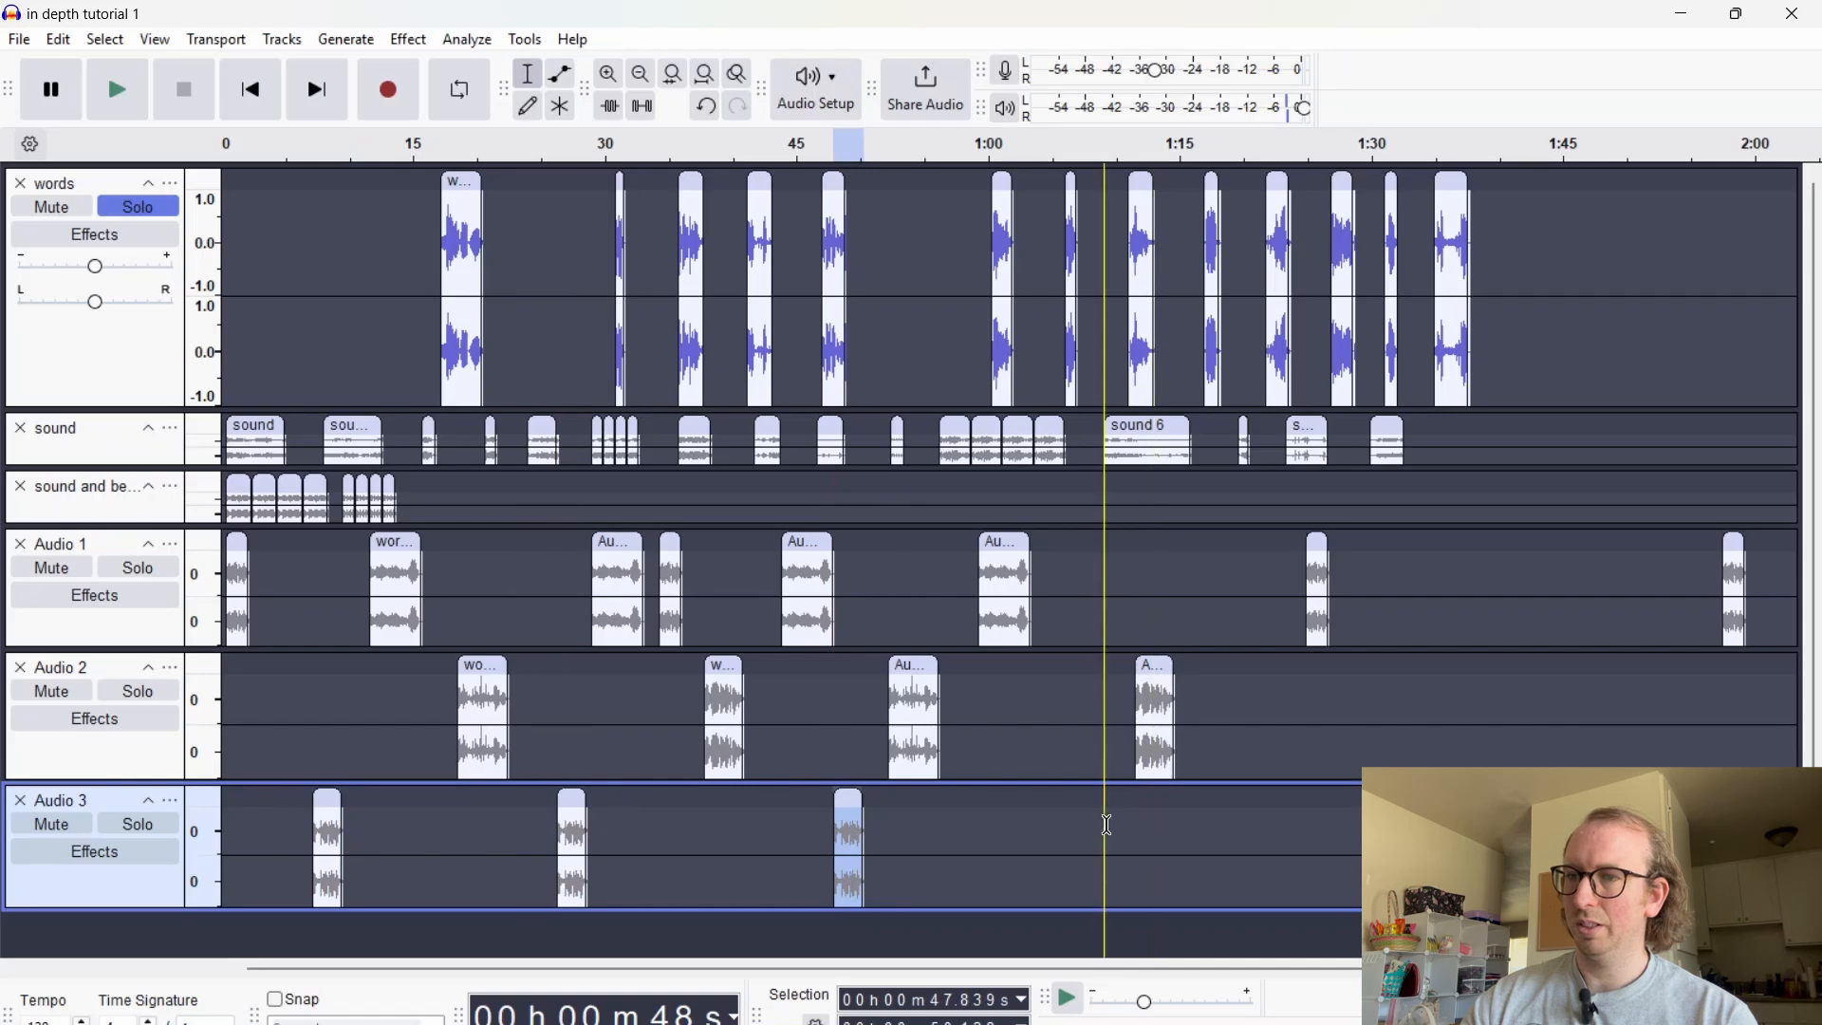
key("ctrl+v")
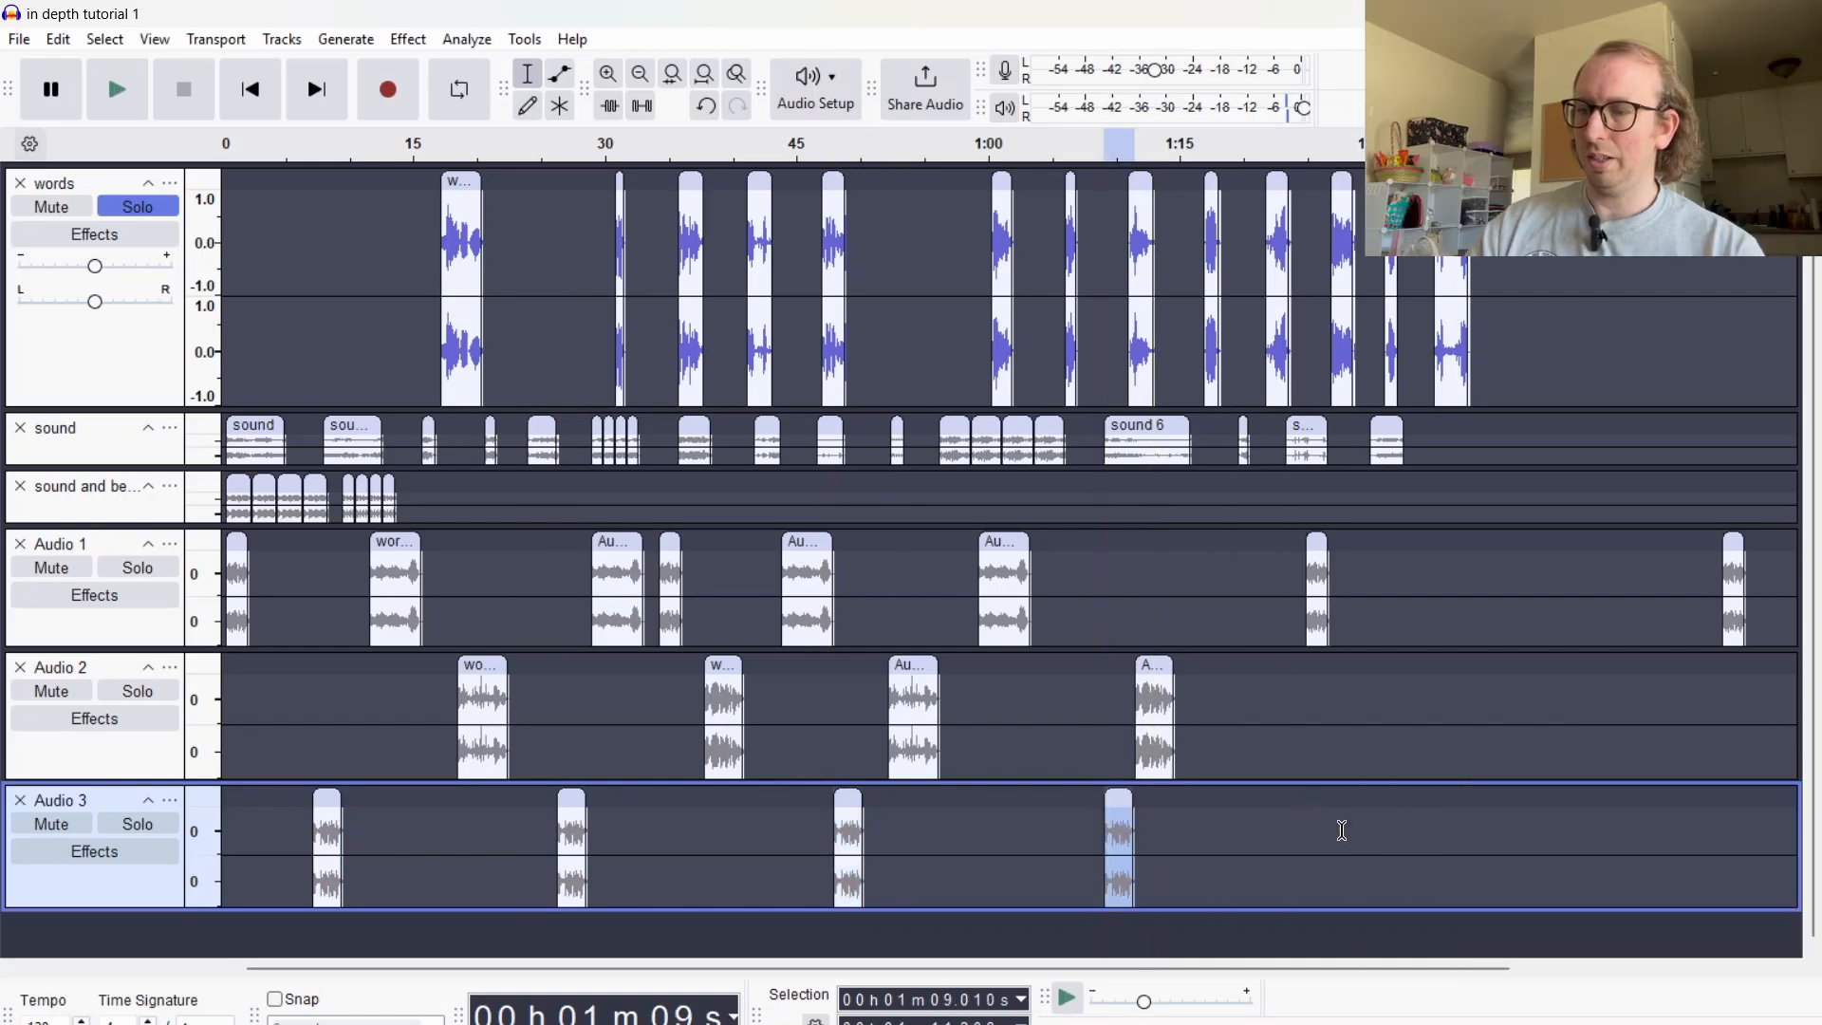
left_click(1345, 831)
key("ctrl+v")
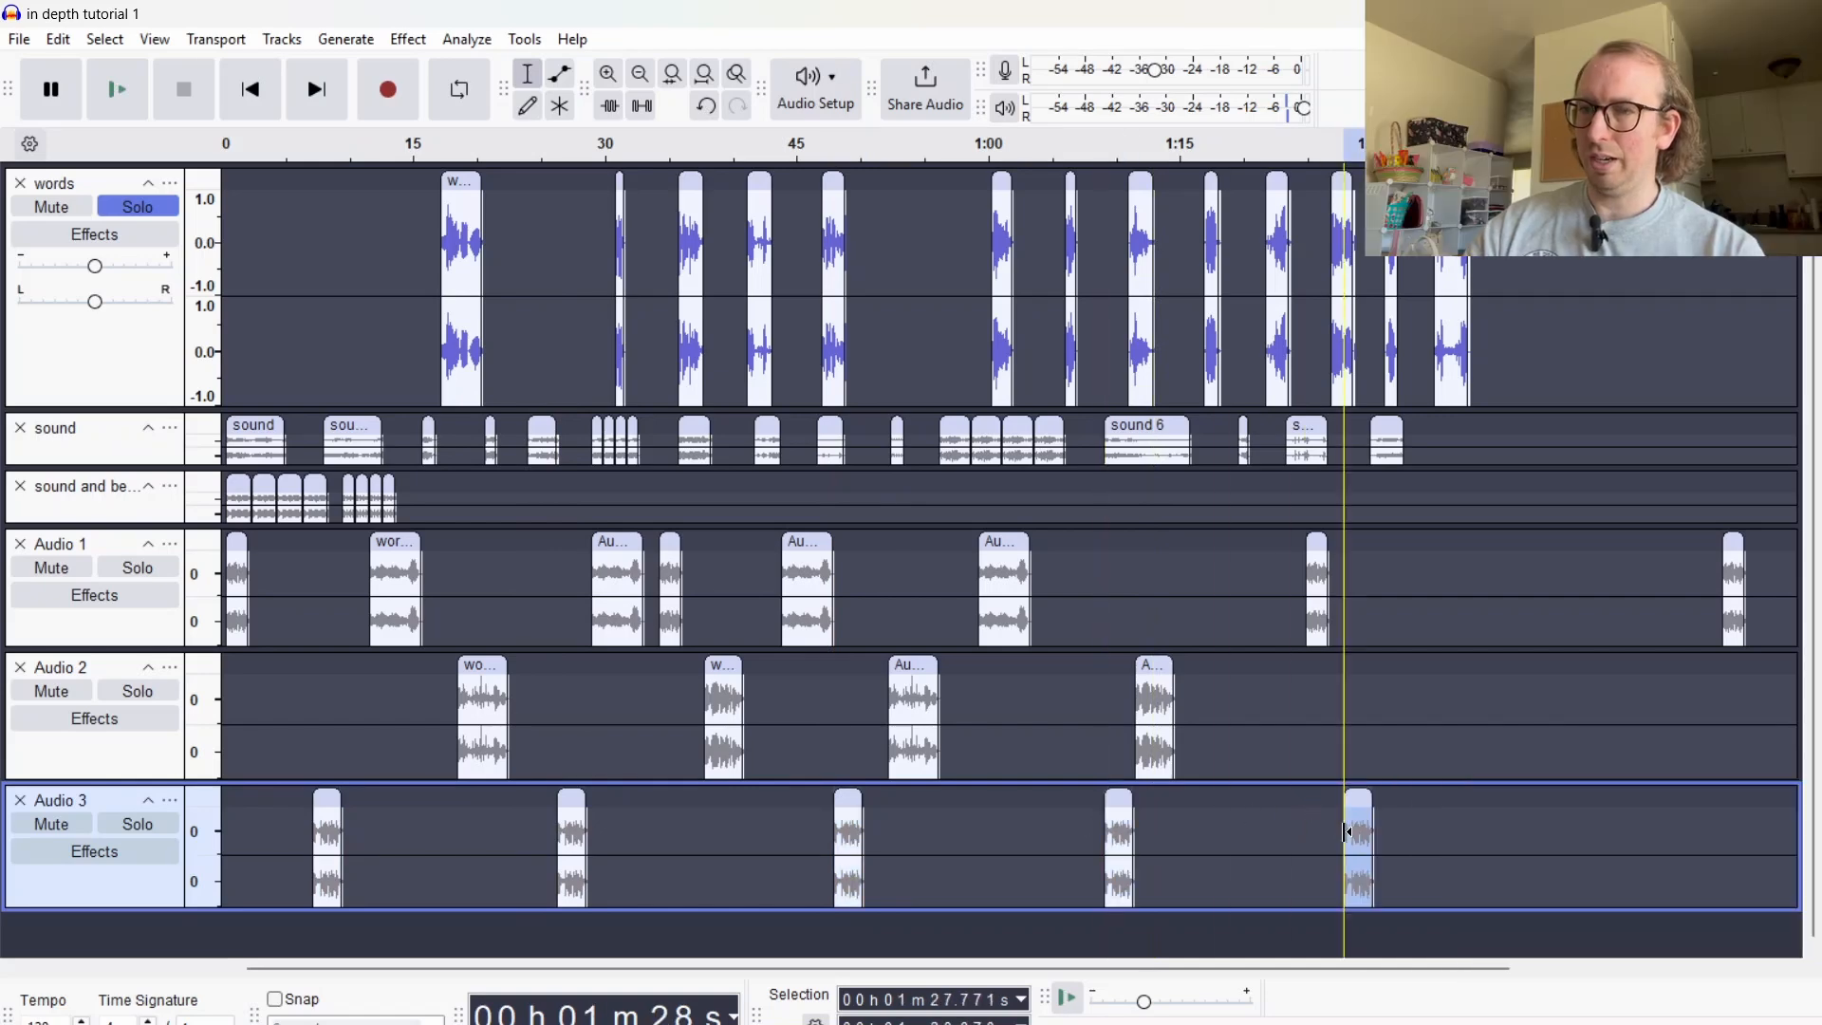
left_click(1640, 835)
key("ctrl+v")
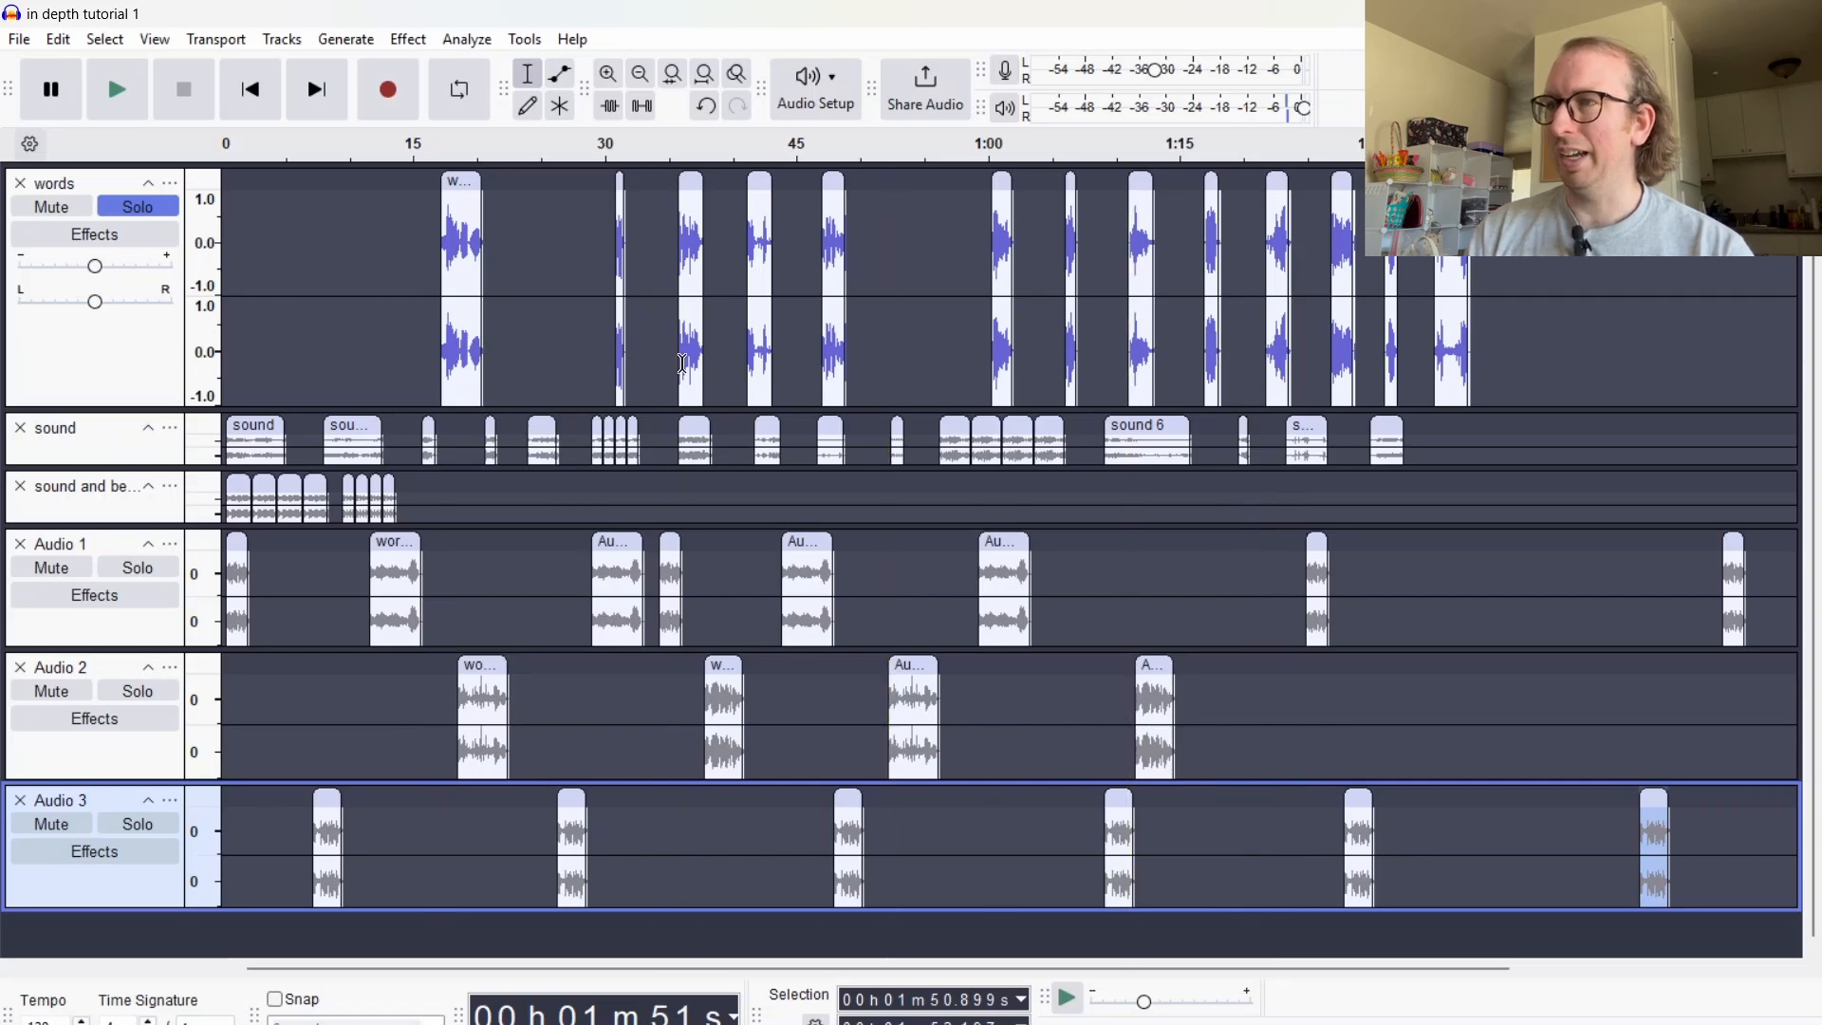
Play the words clip near 17 seconds
left_click(438, 266)
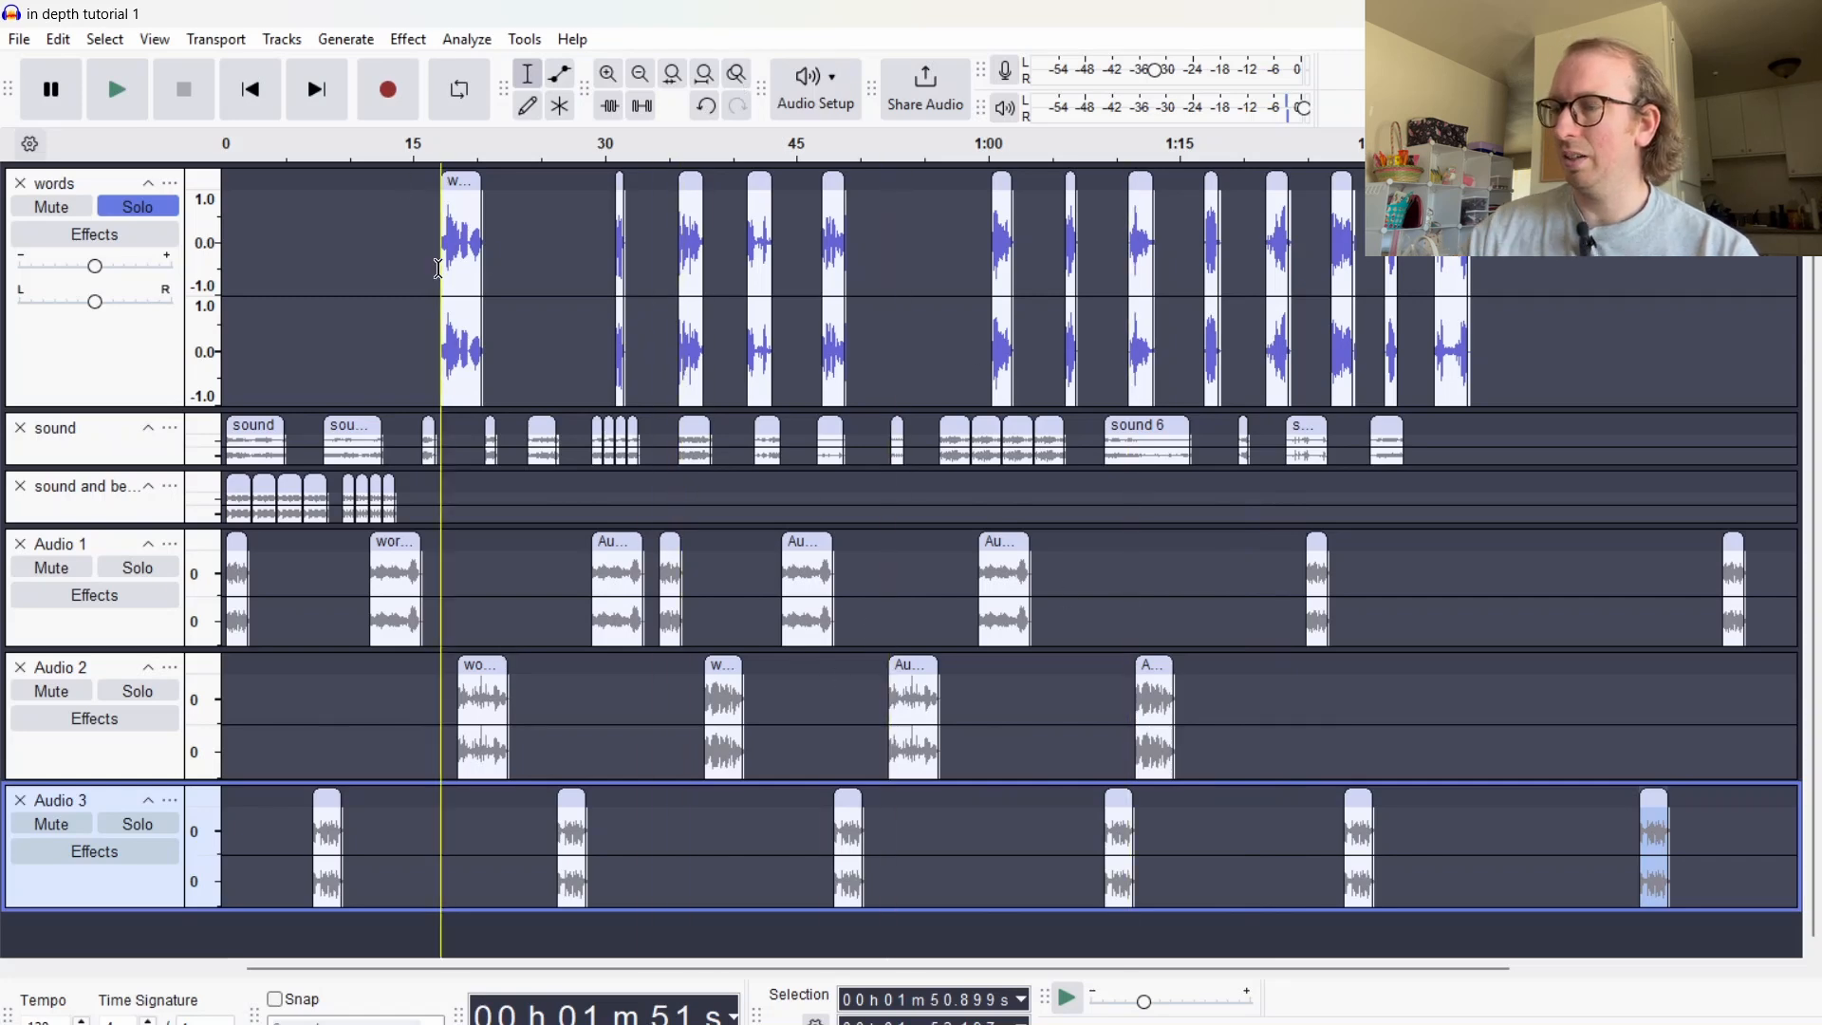
key("space")
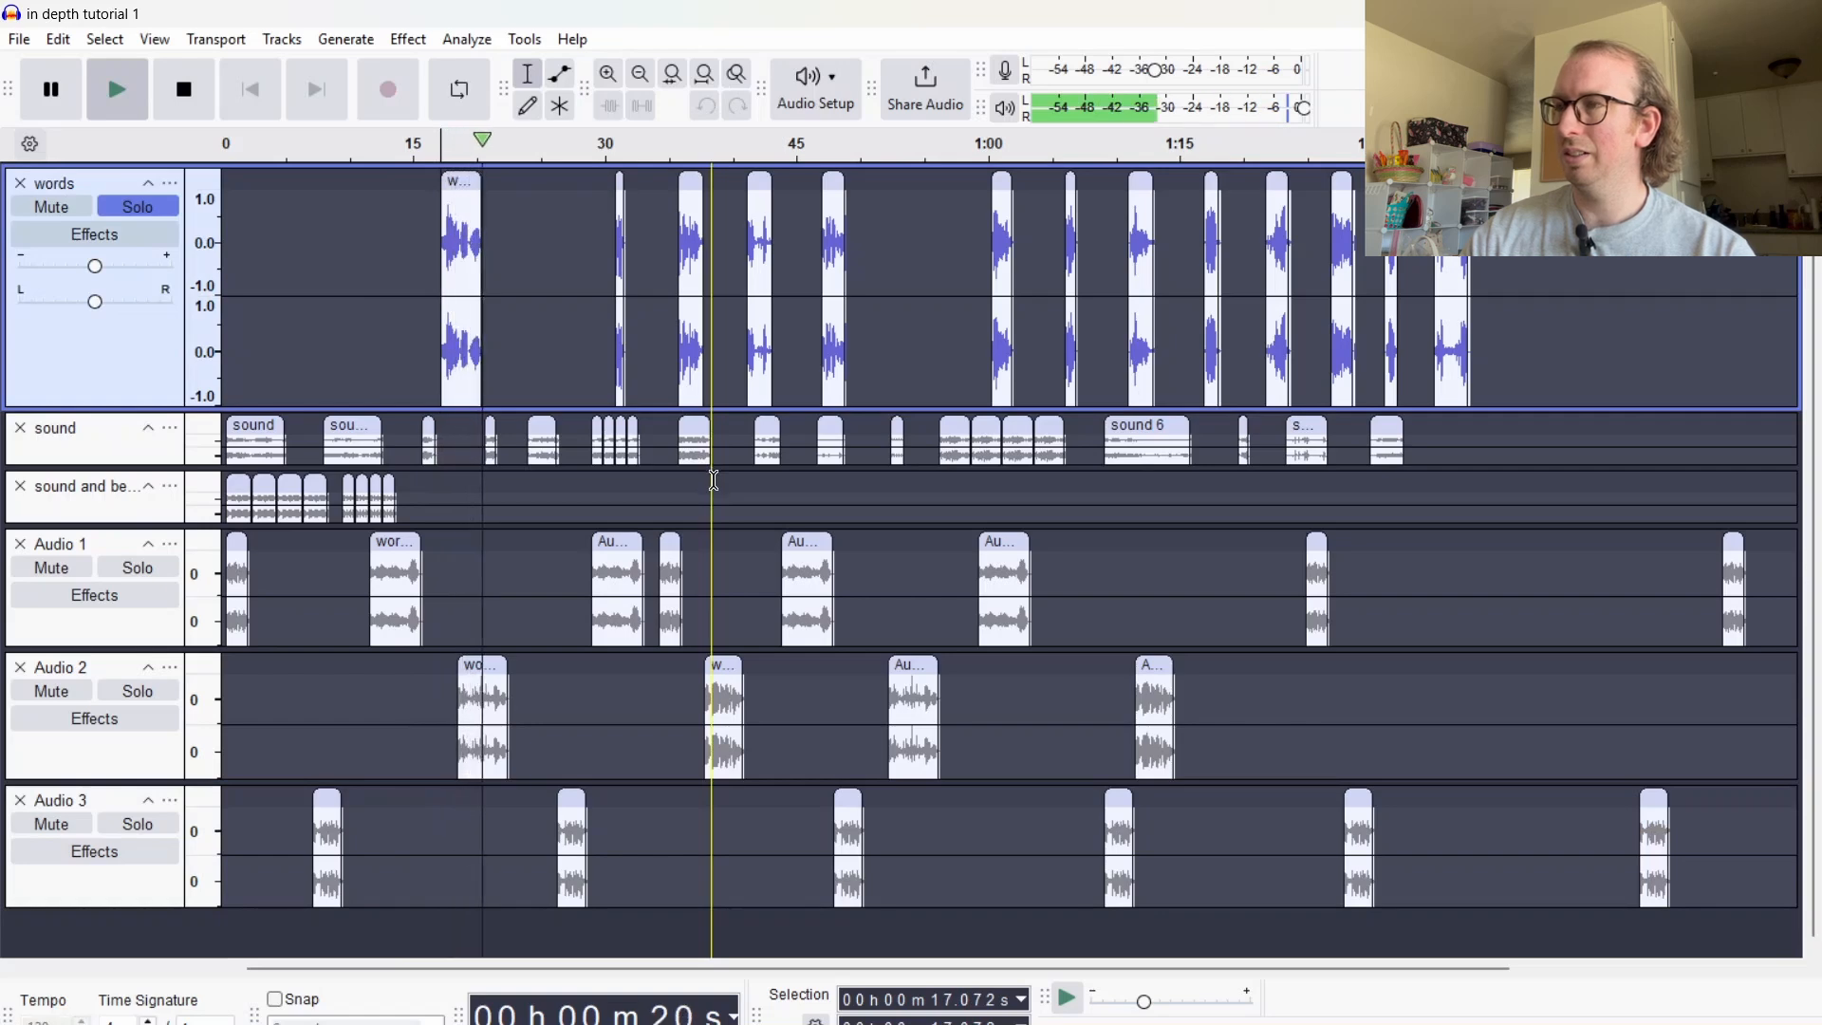
key("space")
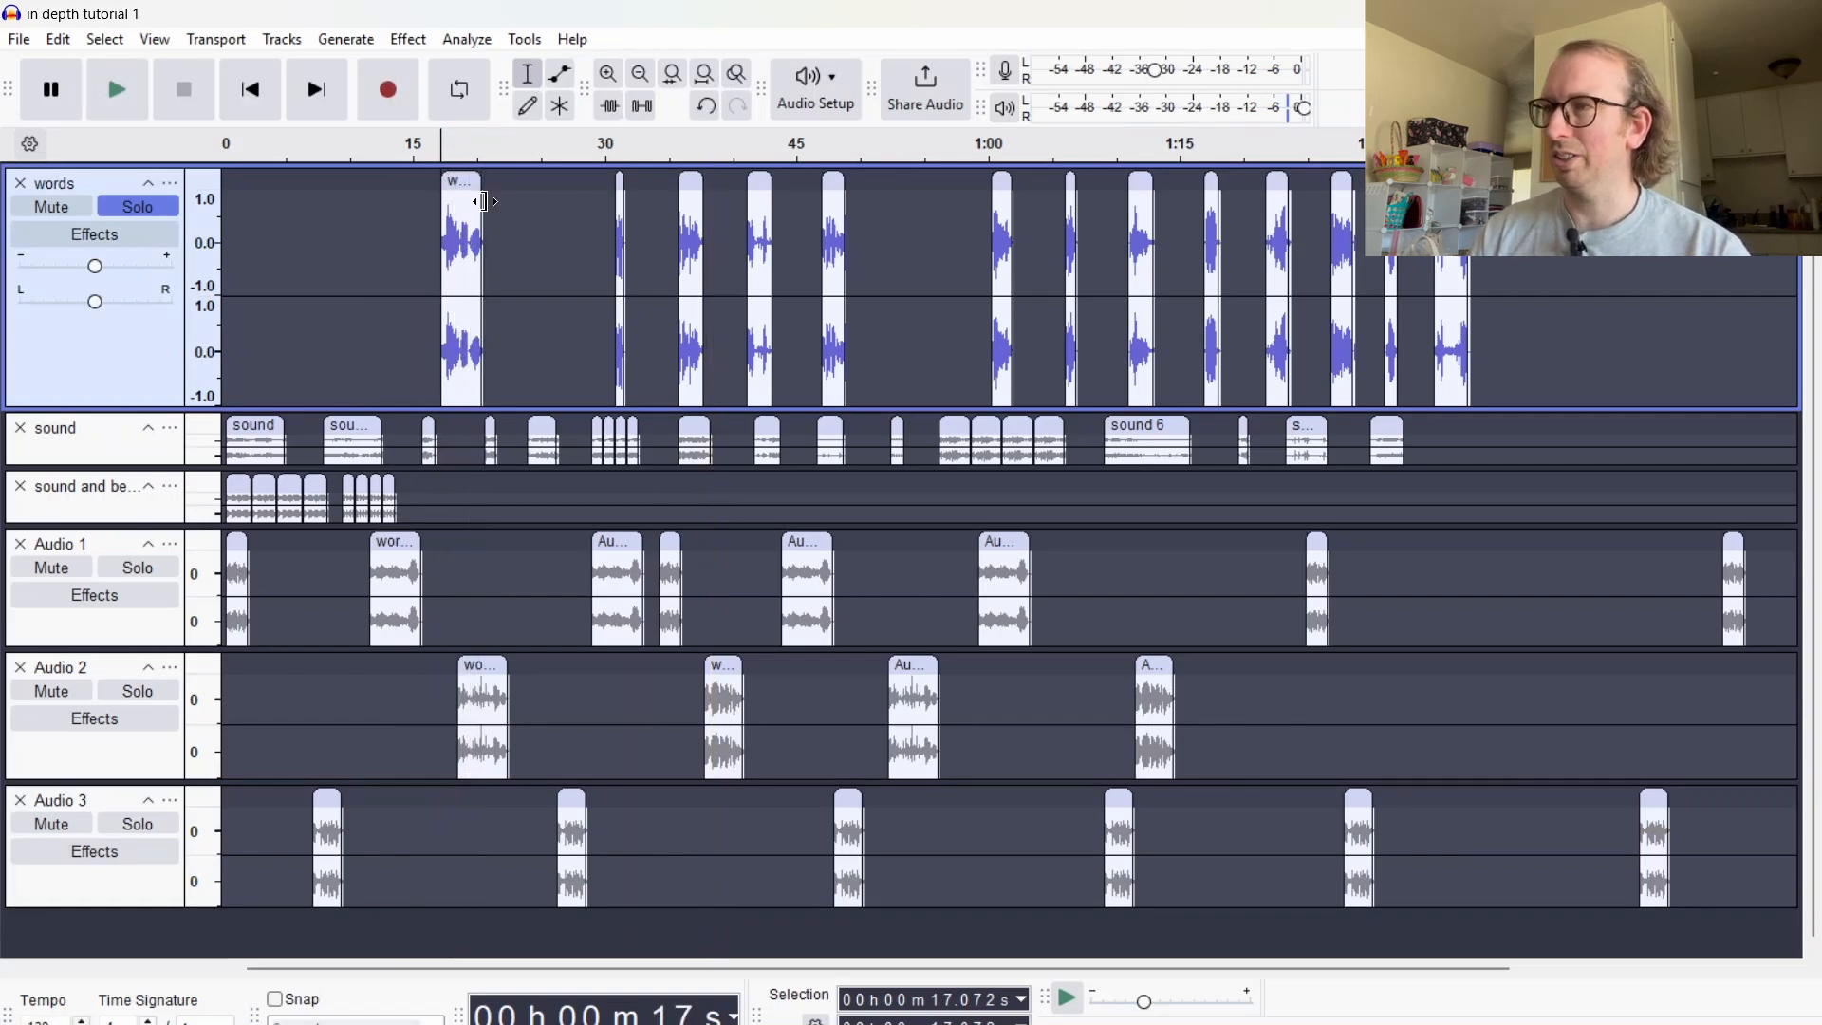
Move the words clip near 17 seconds to Audio 3 at about 15 seconds, and paste copies of it near 0:56 and 1:55
left_click_drag(457, 180, 451, 842)
left_click(439, 797)
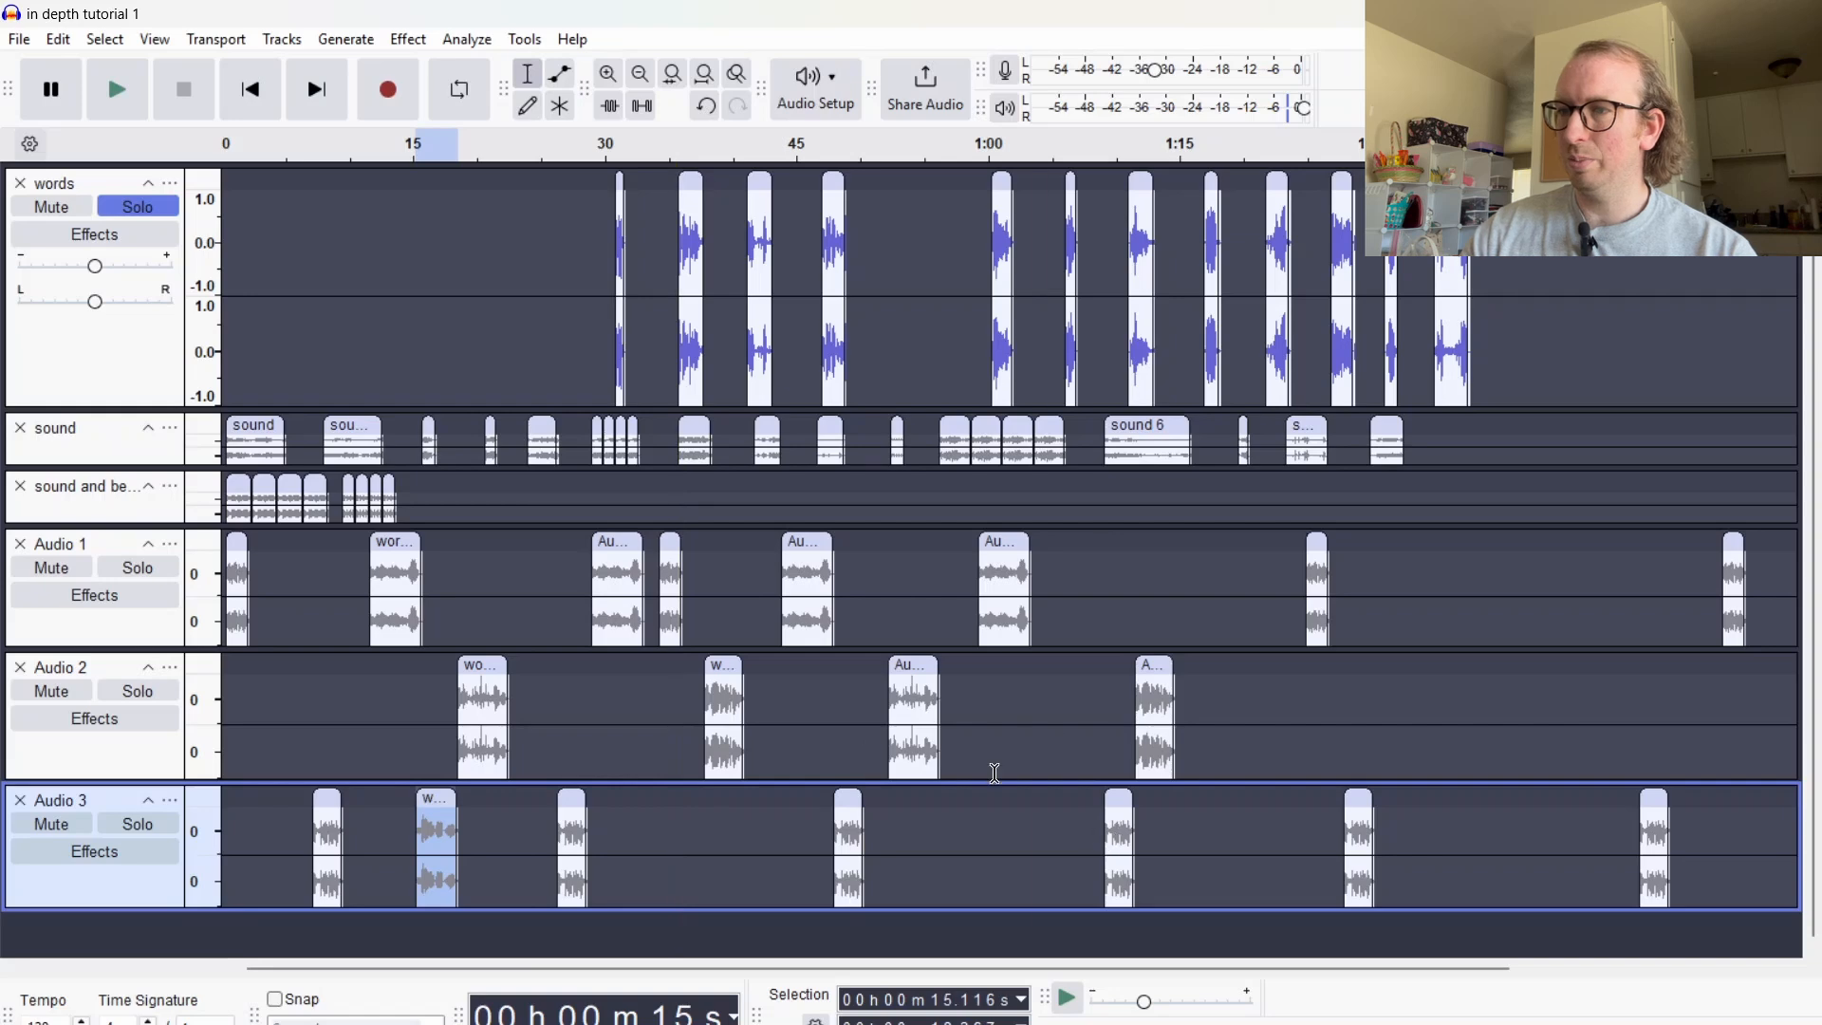
left_click(940, 802)
key("ctrl+v")
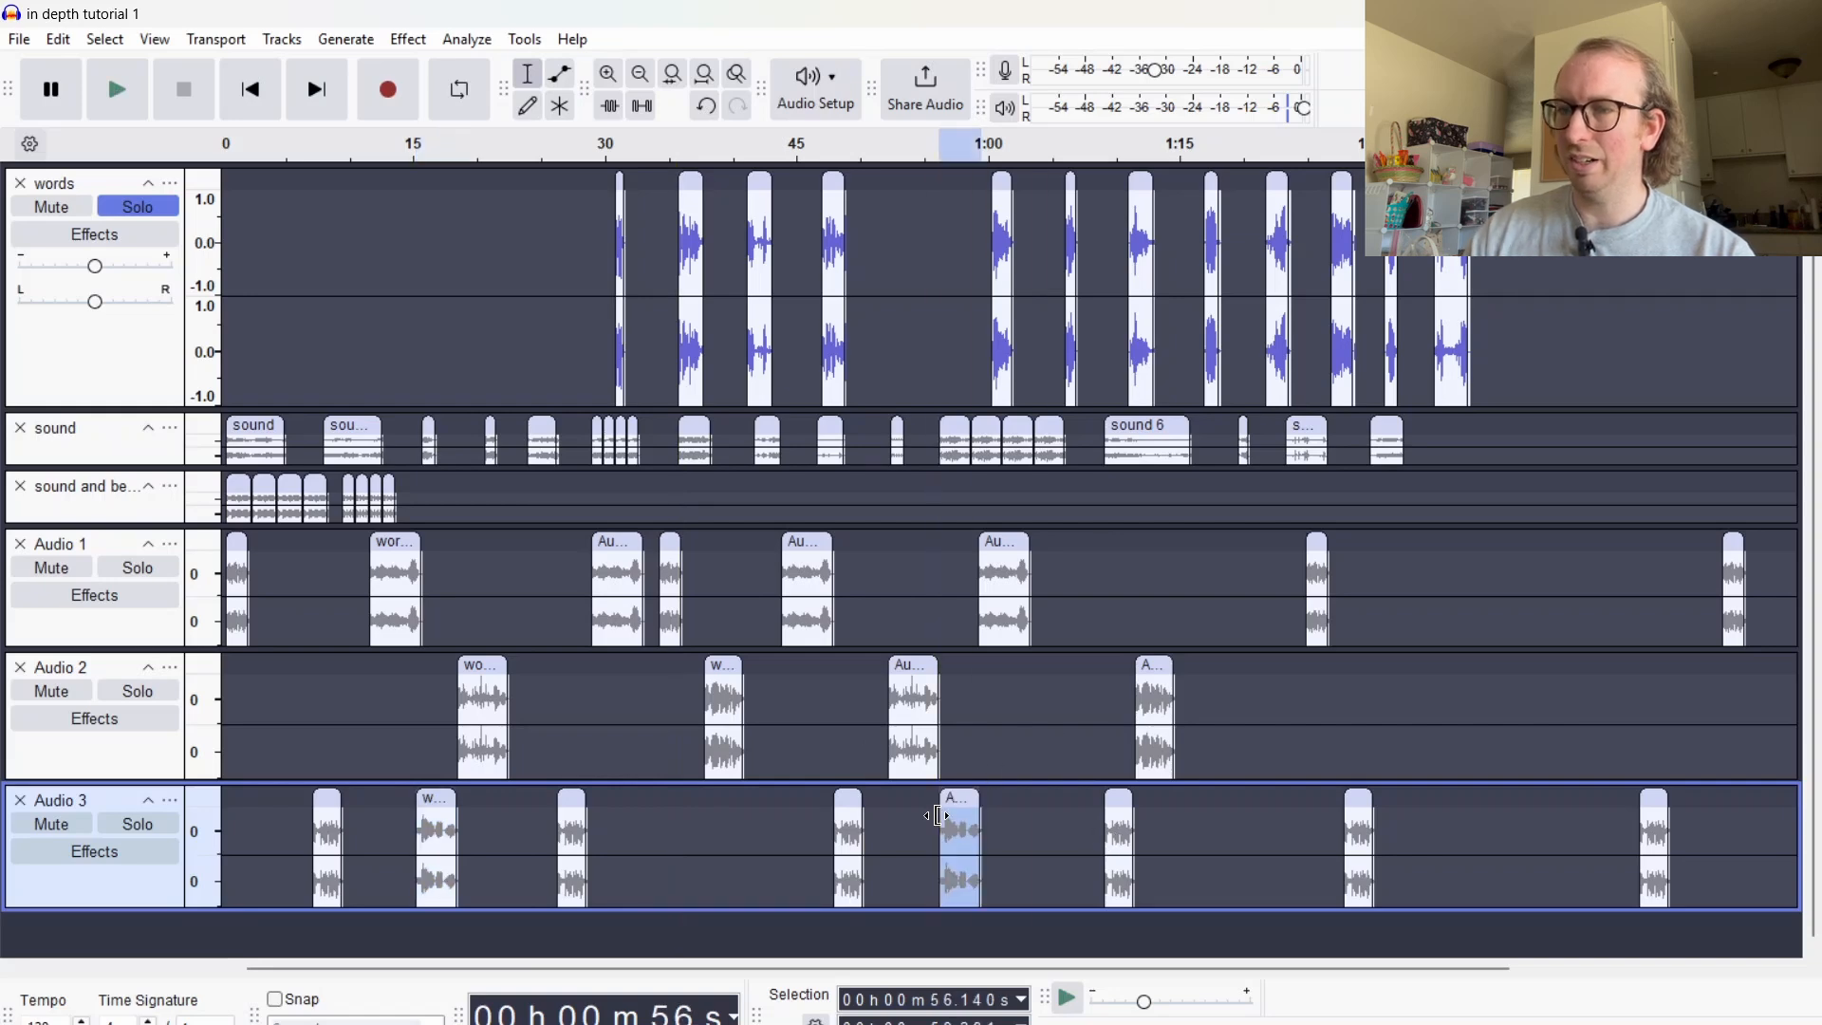
left_click(1495, 823)
key("ctrl+v")
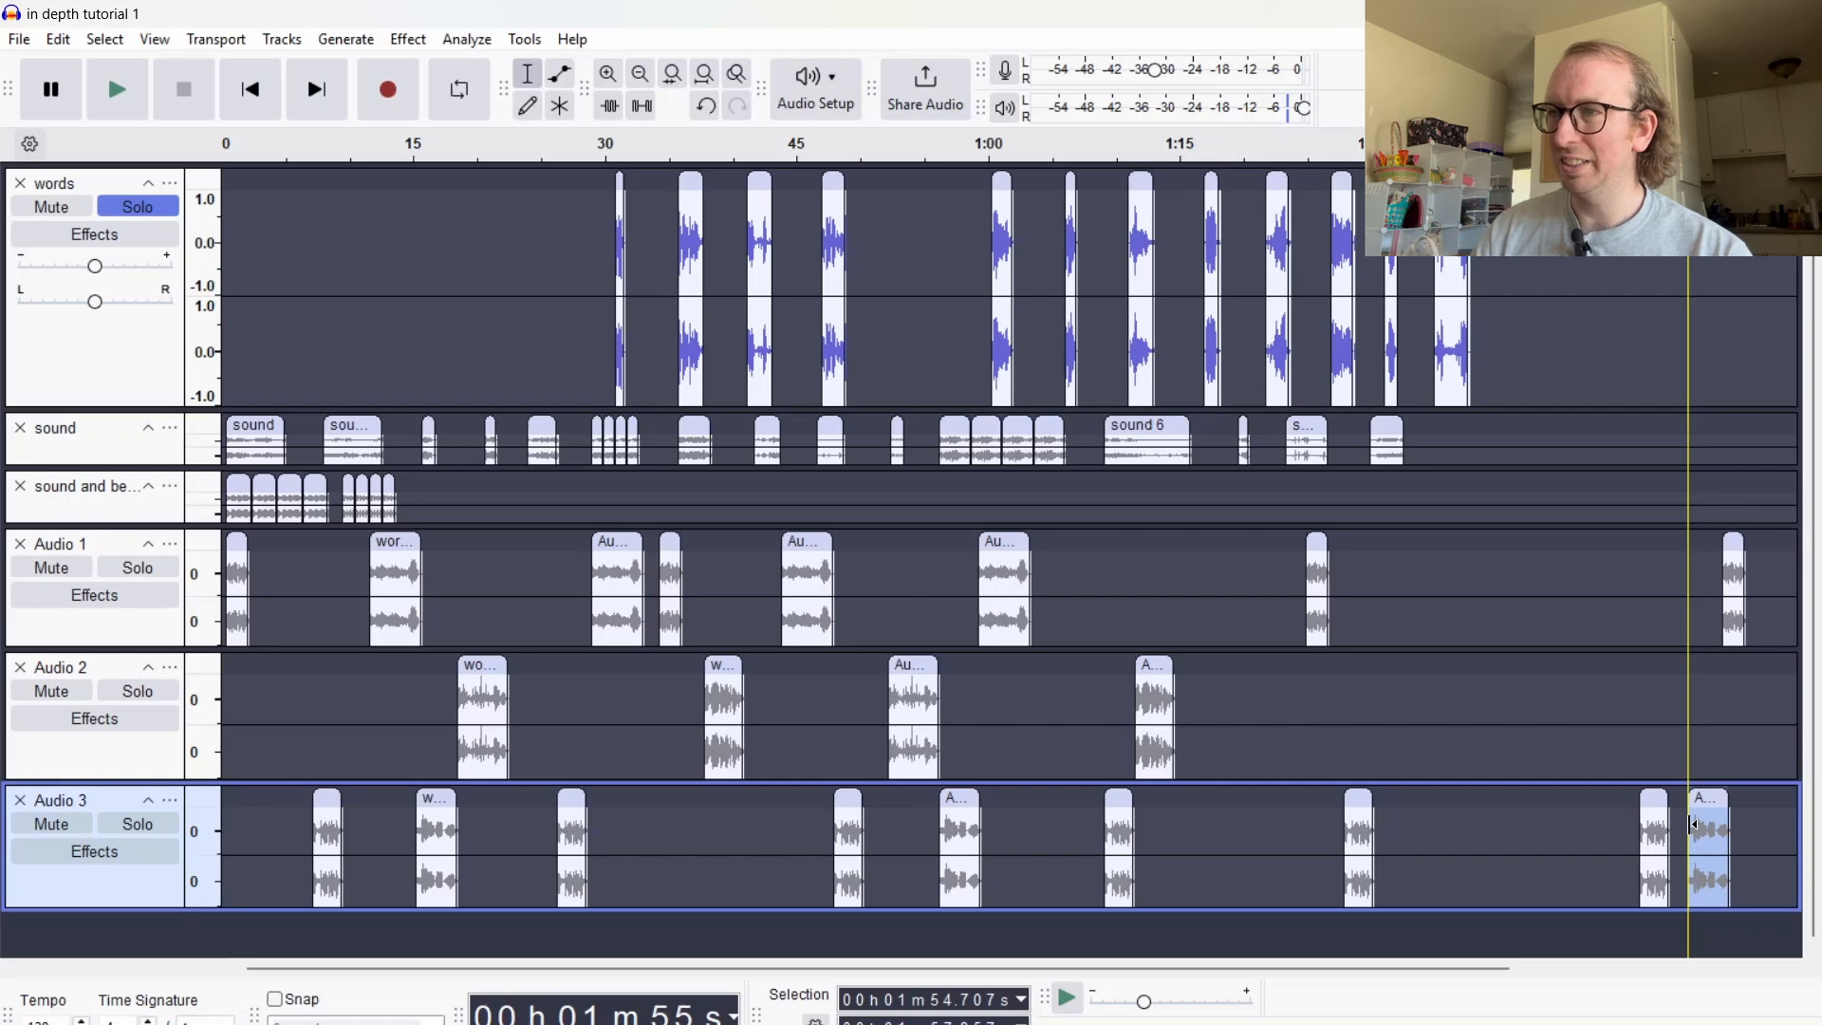
Play the words clips near 0:31, 0:36 and 0:41 one after another
left_click(609, 232)
key("space")
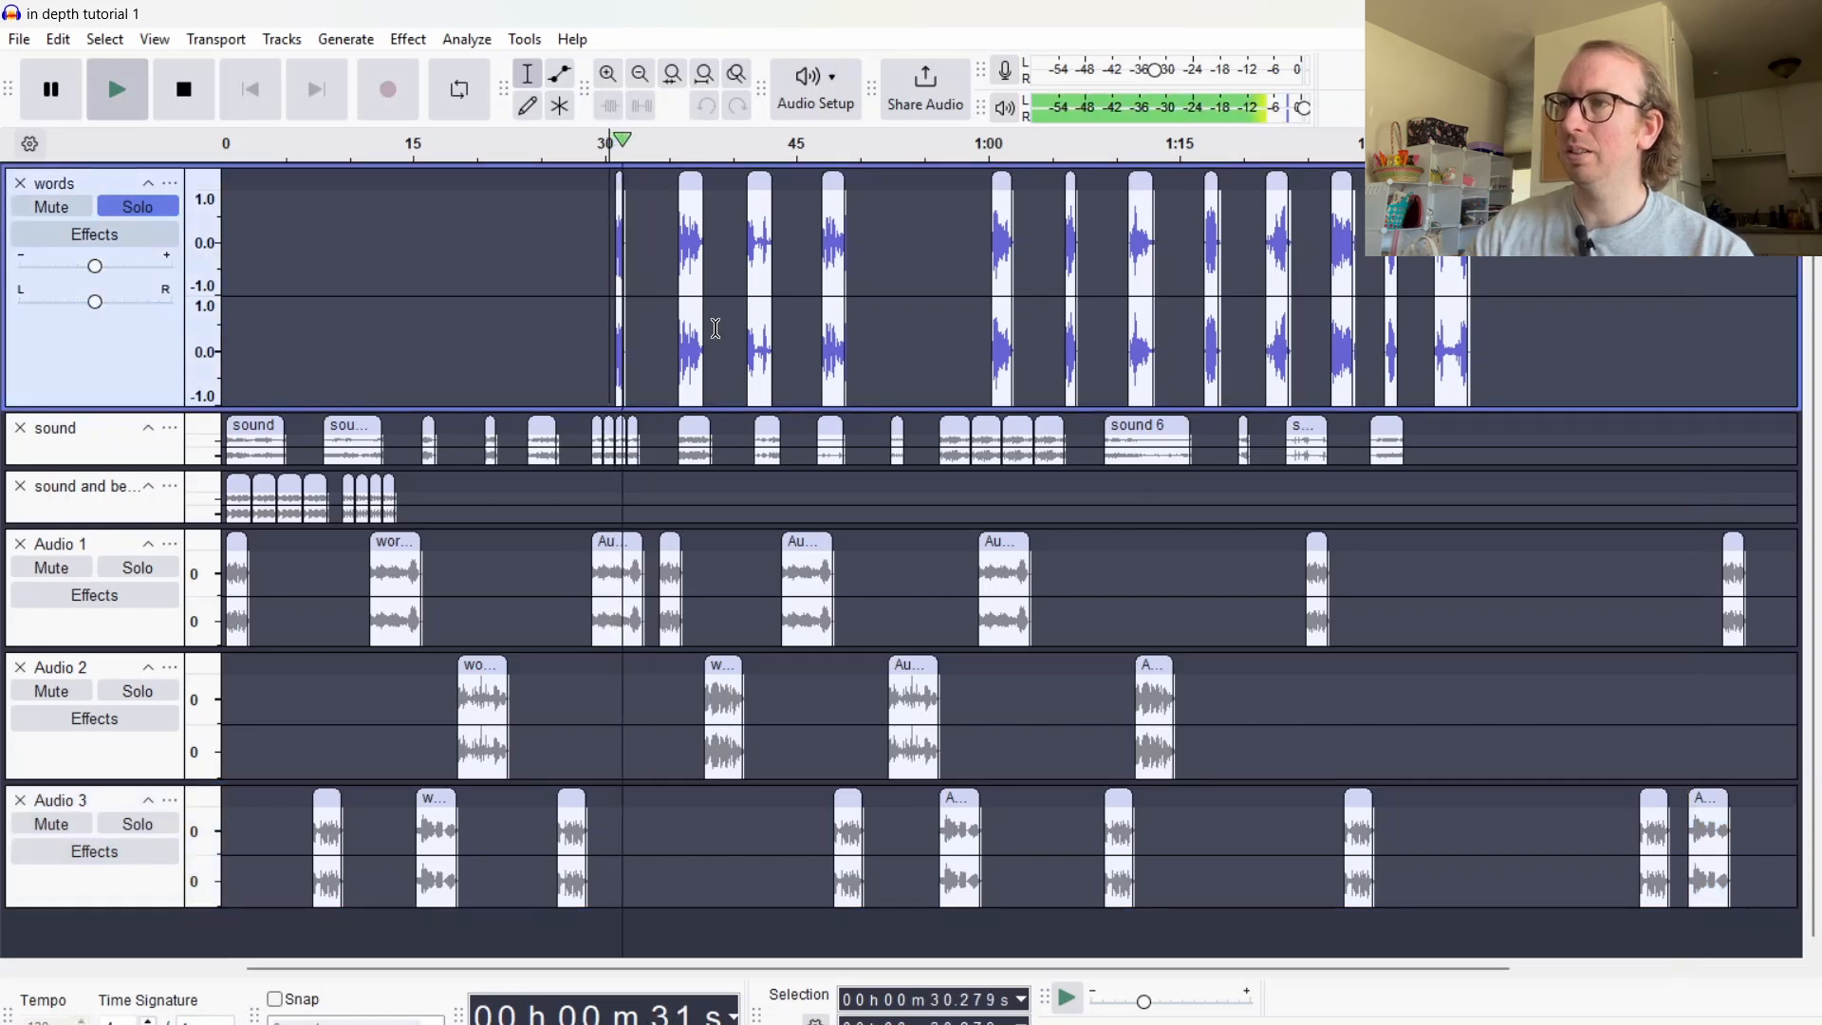
key("space")
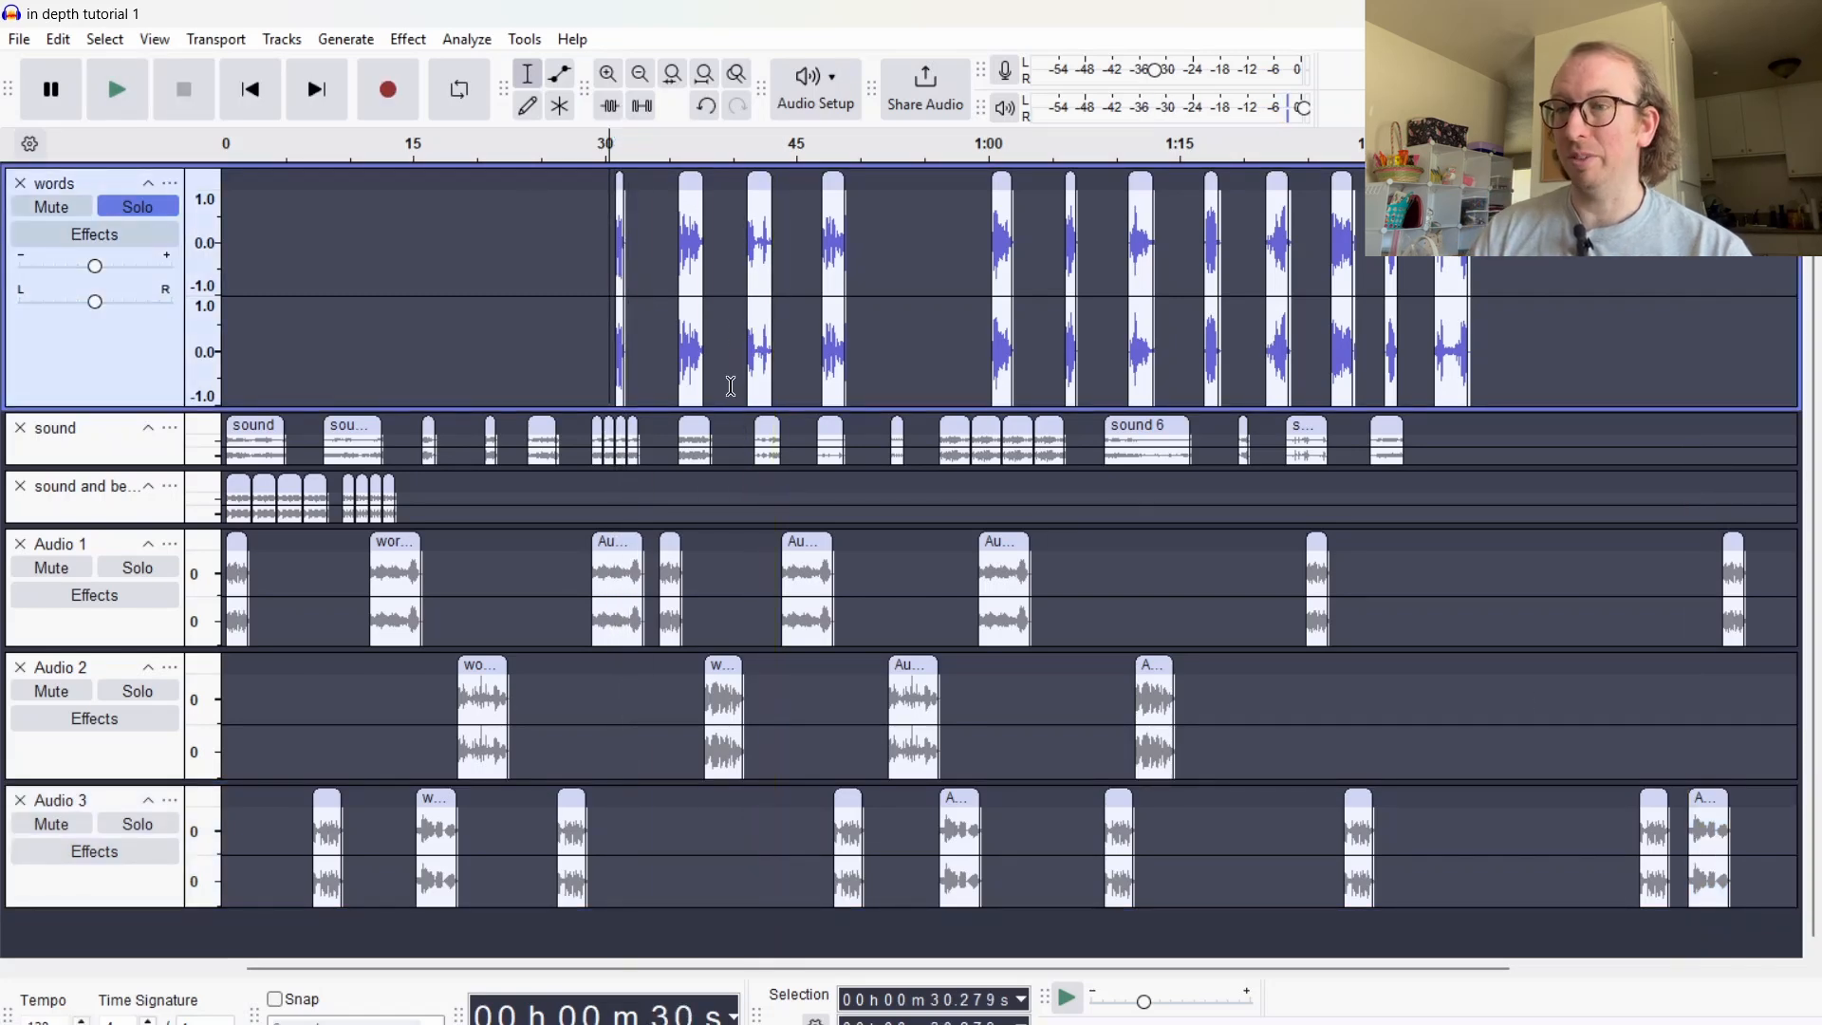
left_click(680, 239)
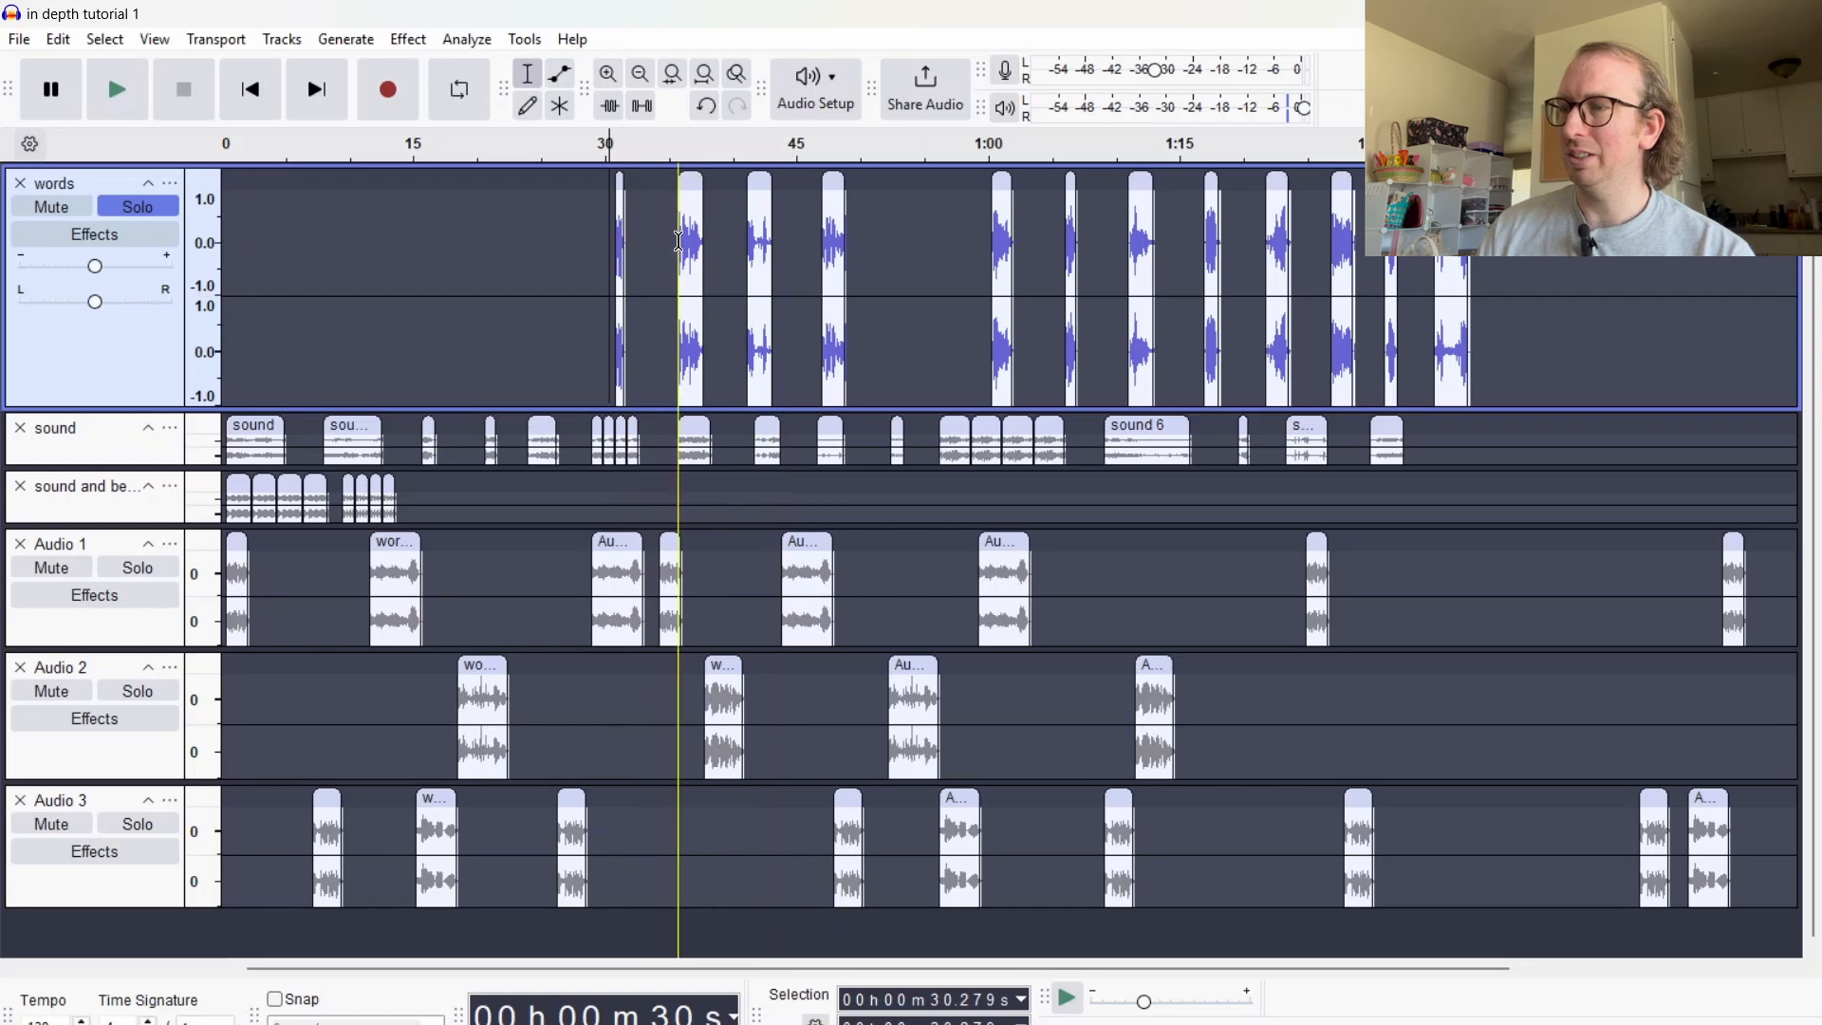
key("space")
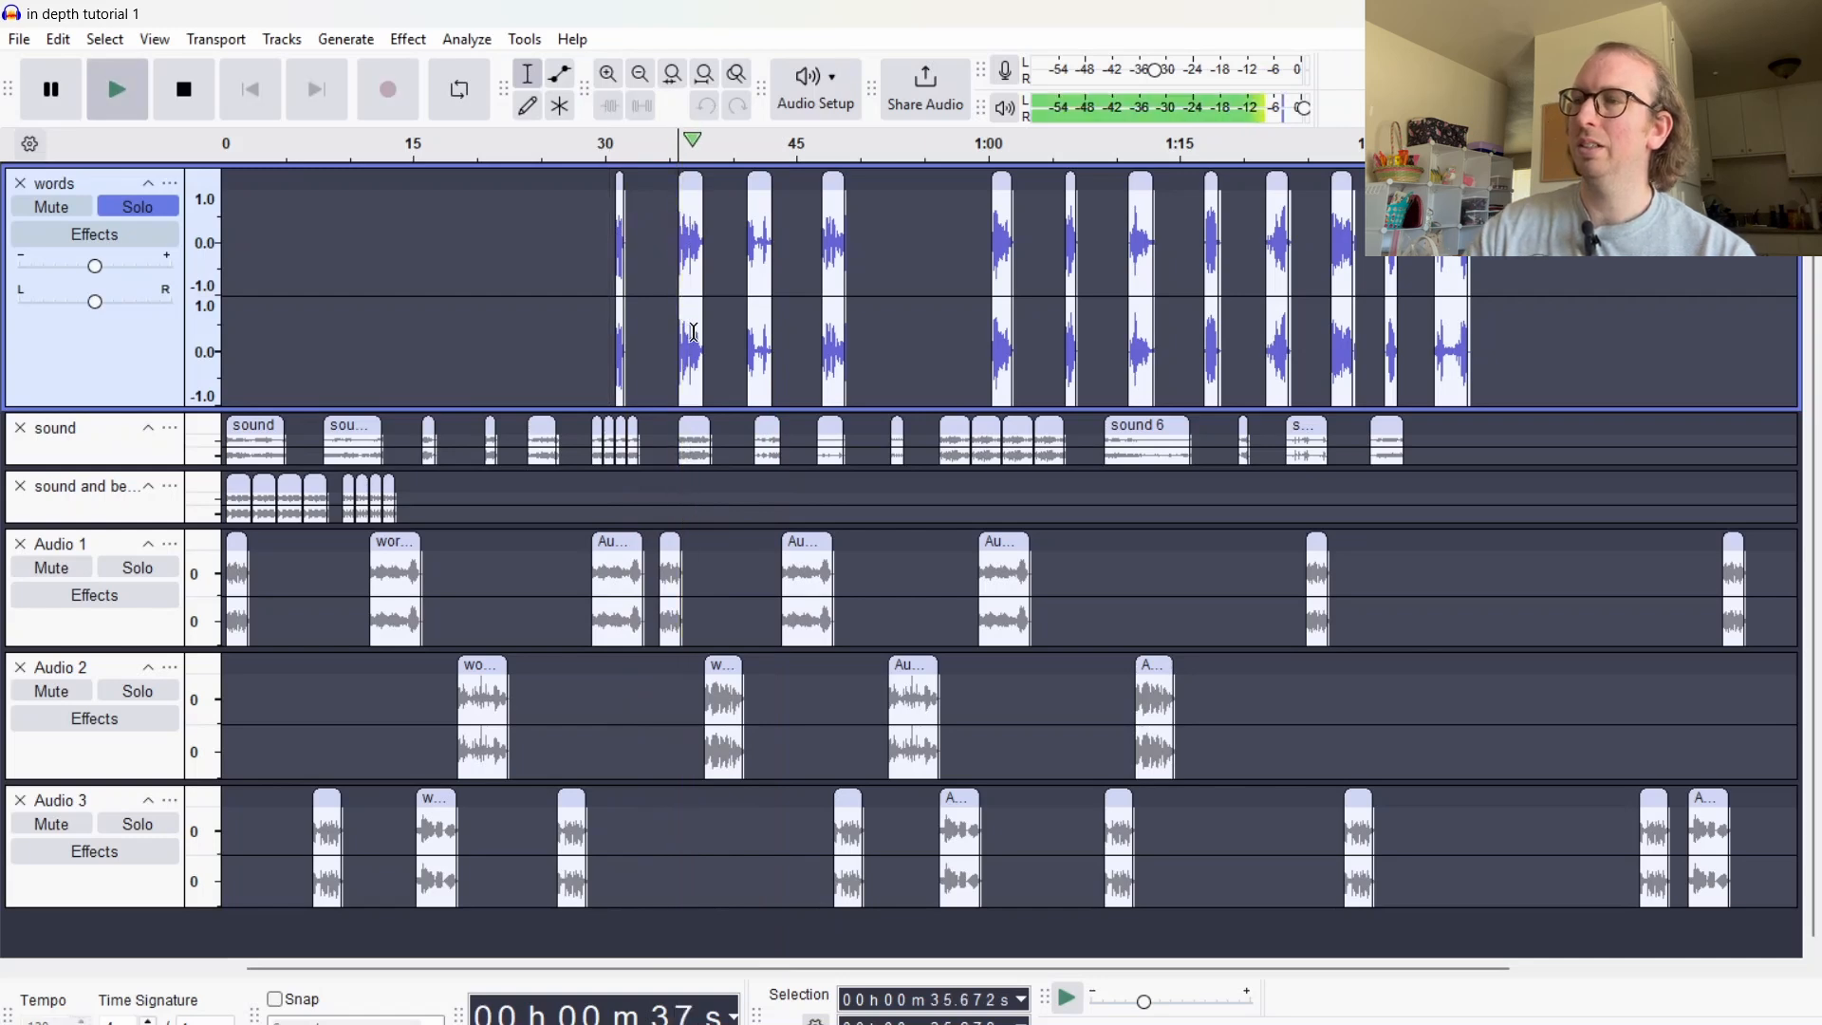
key("space")
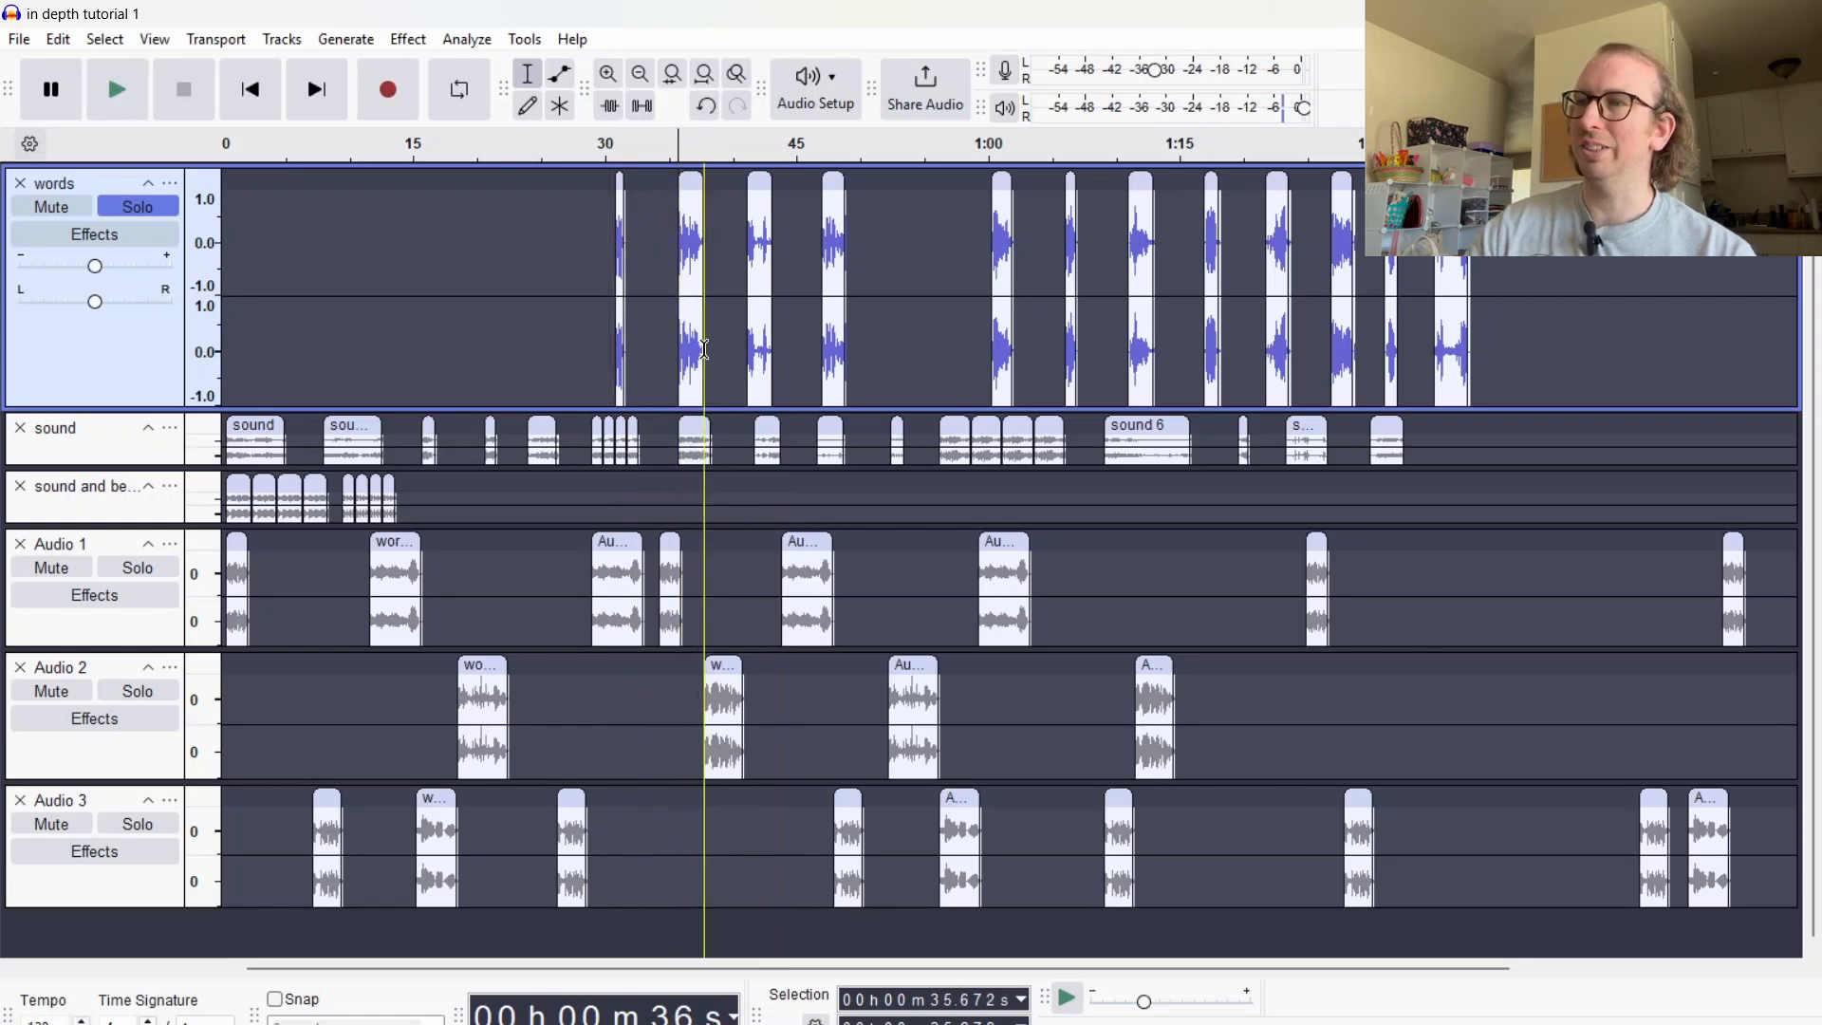
left_click(737, 218)
key("space")
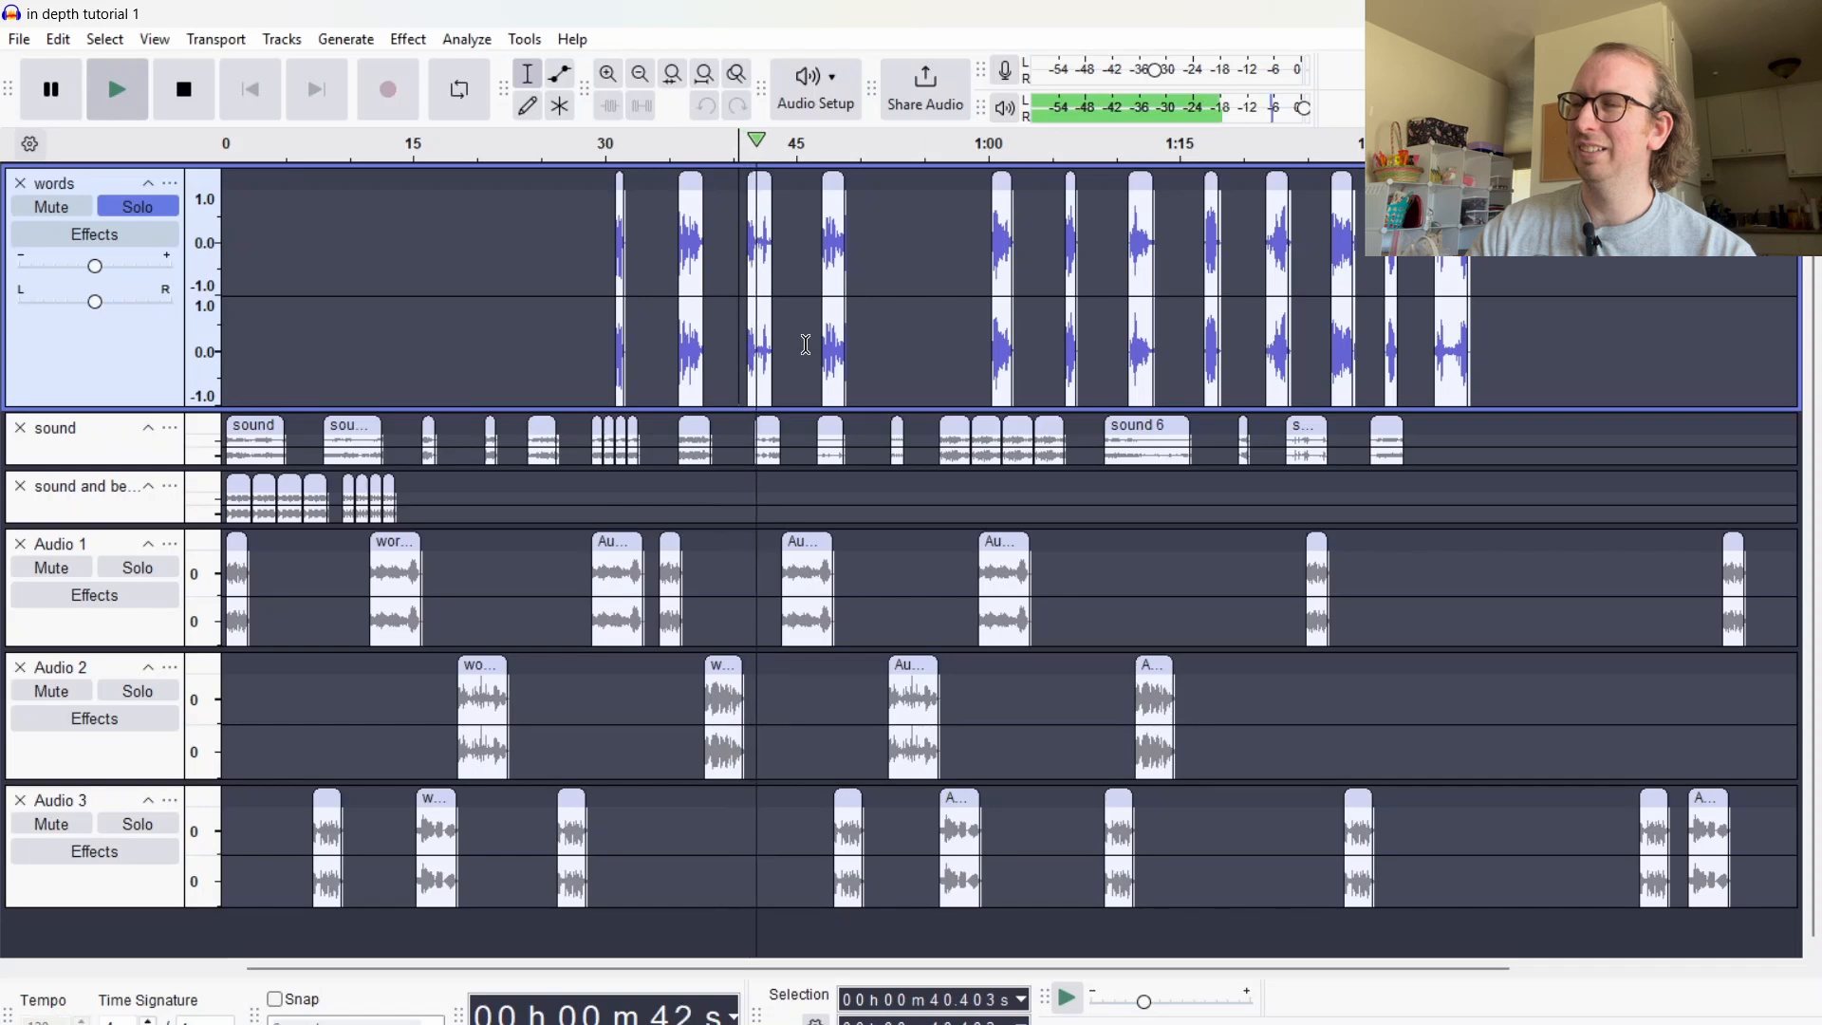
key("space")
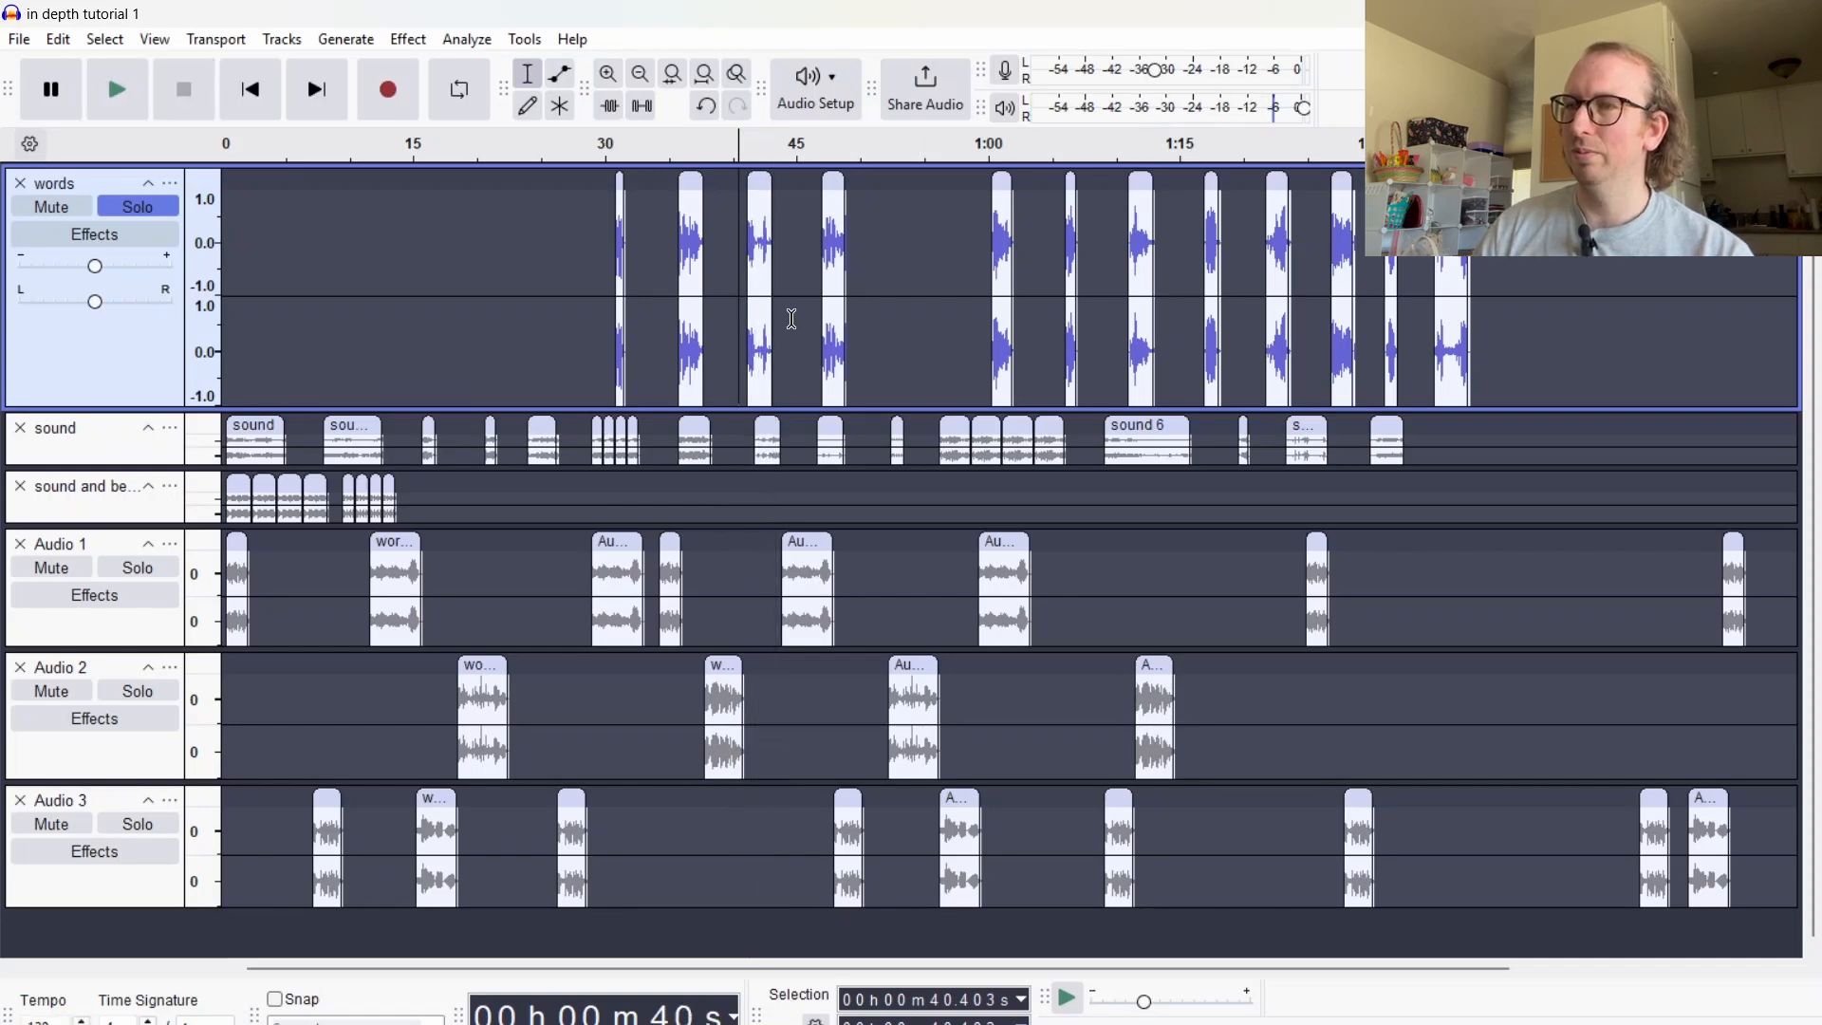
Replay the words clip near 0:36, starting from about 0:35
double_click(691, 218)
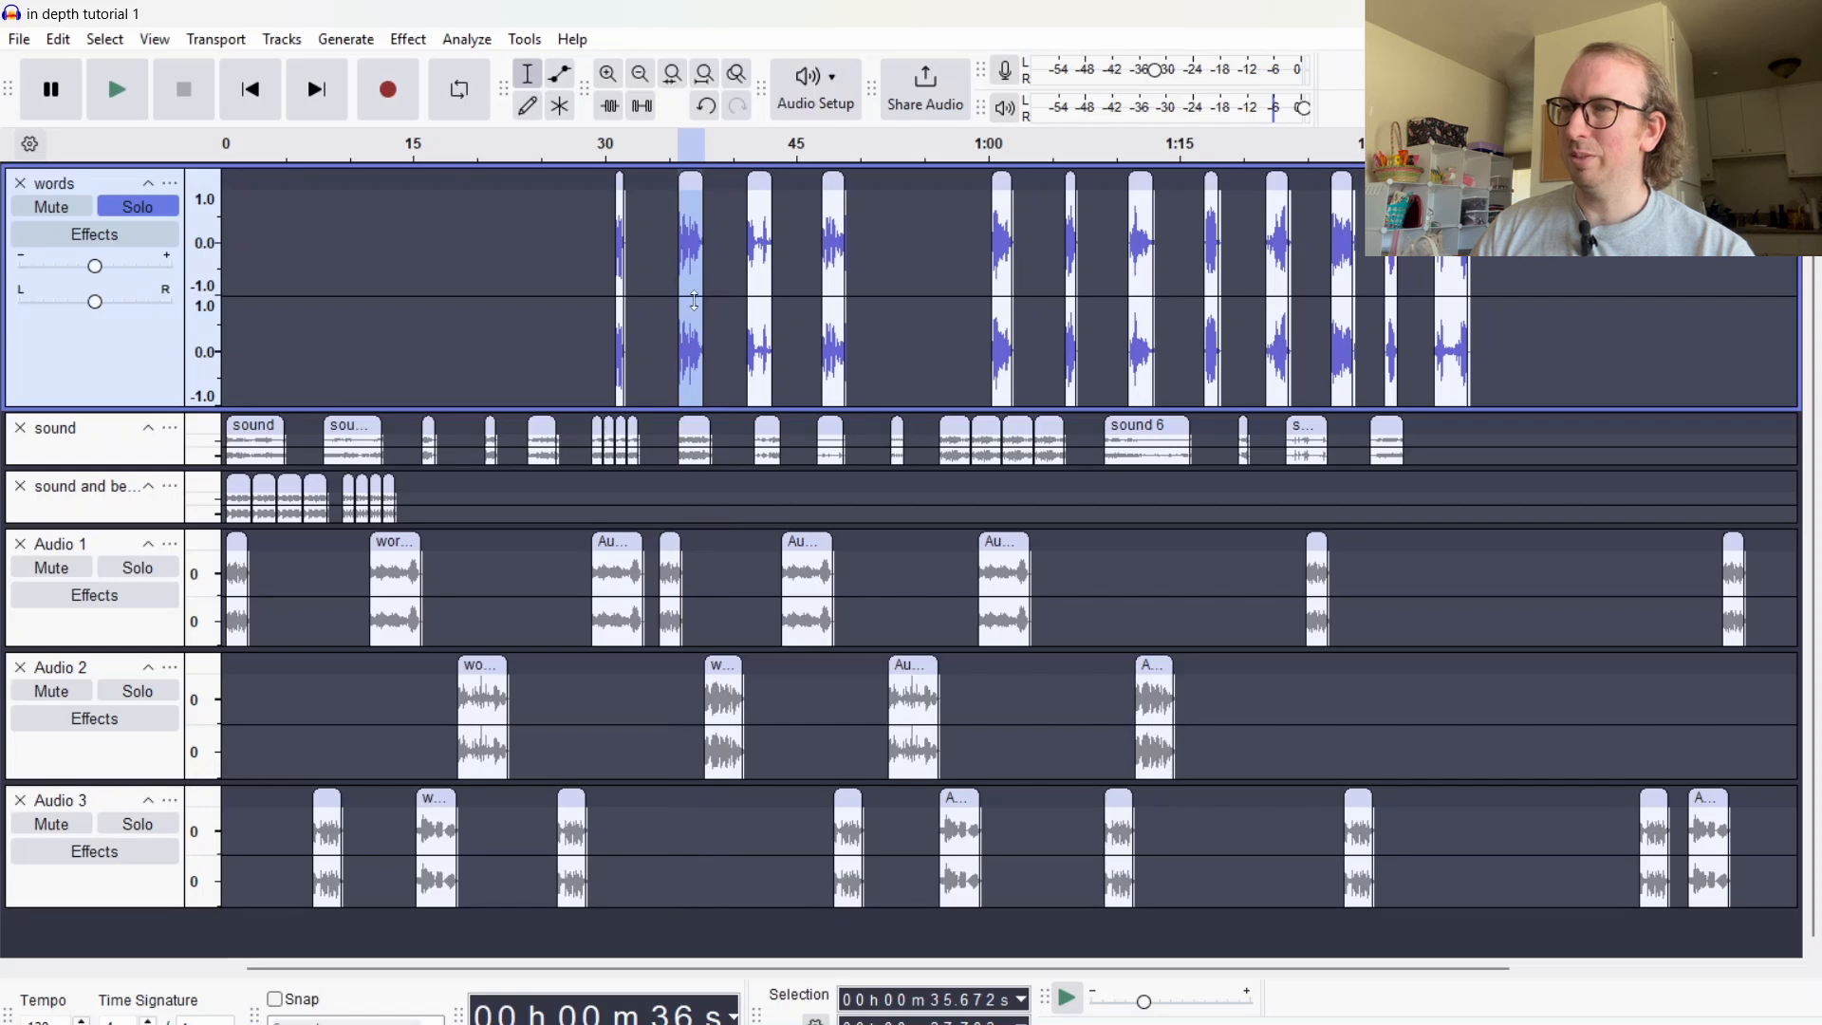
left_click(667, 256)
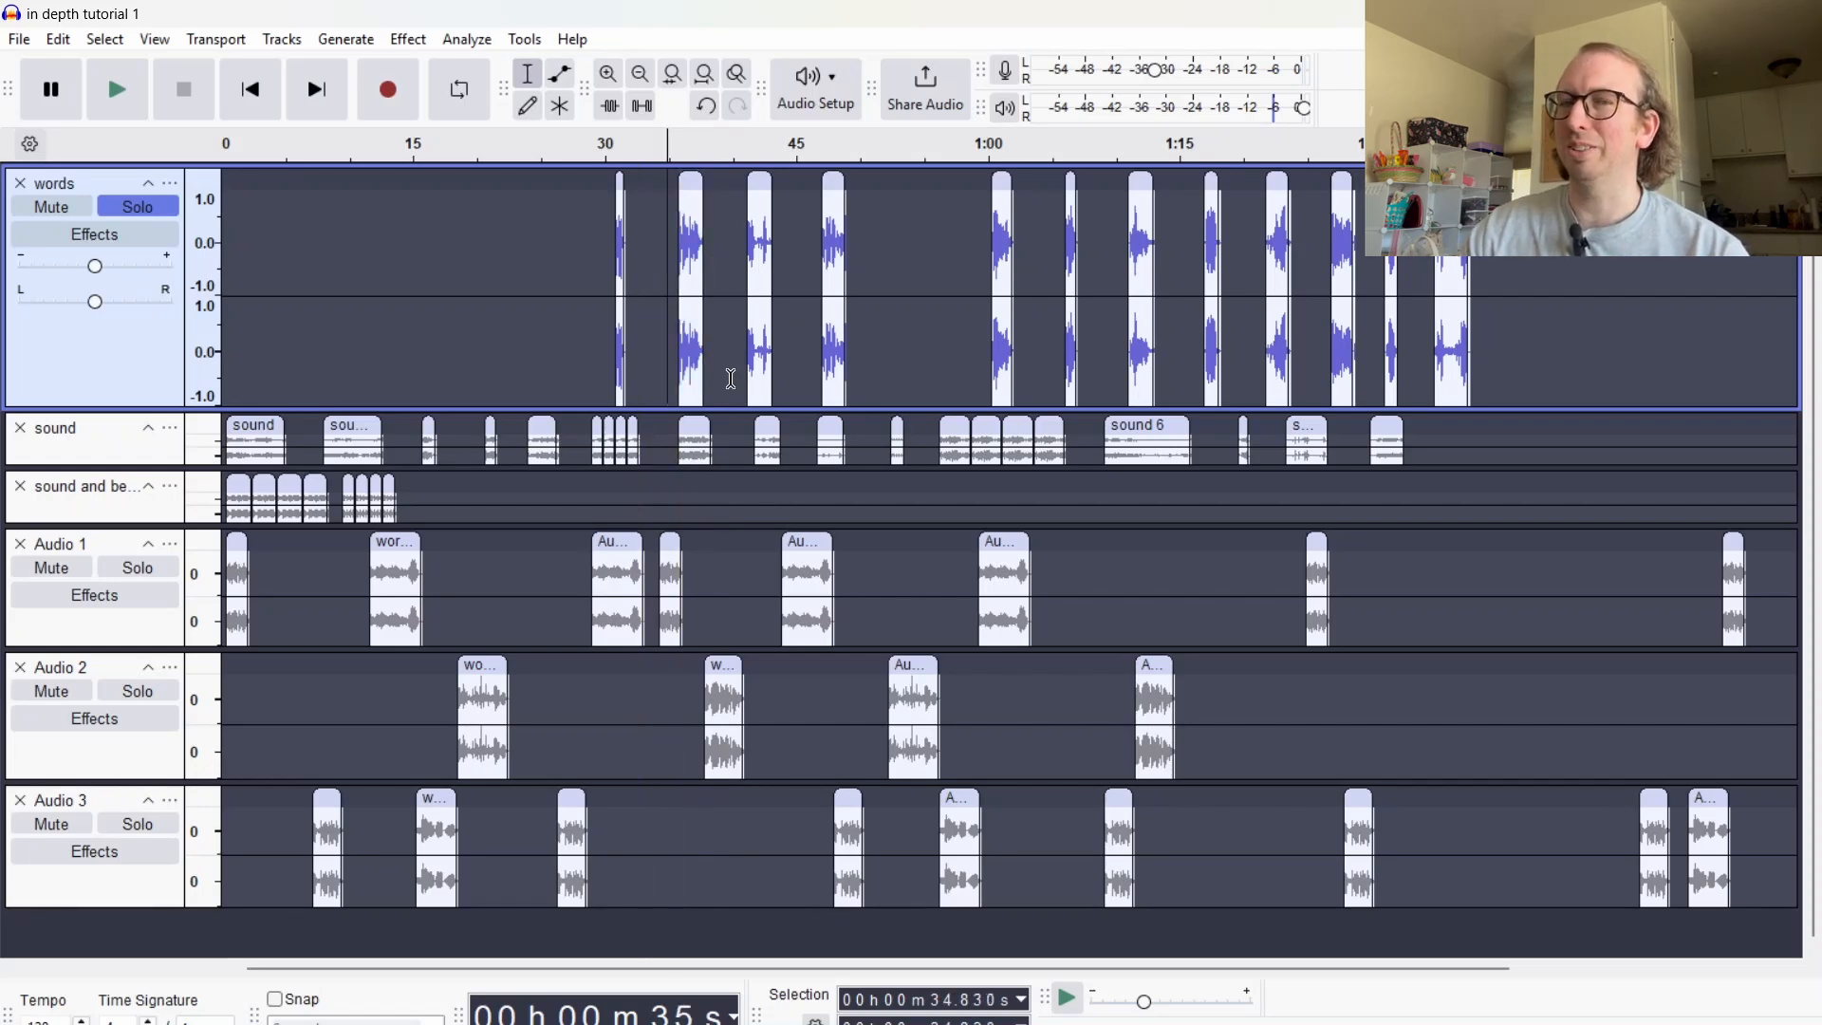
key("space")
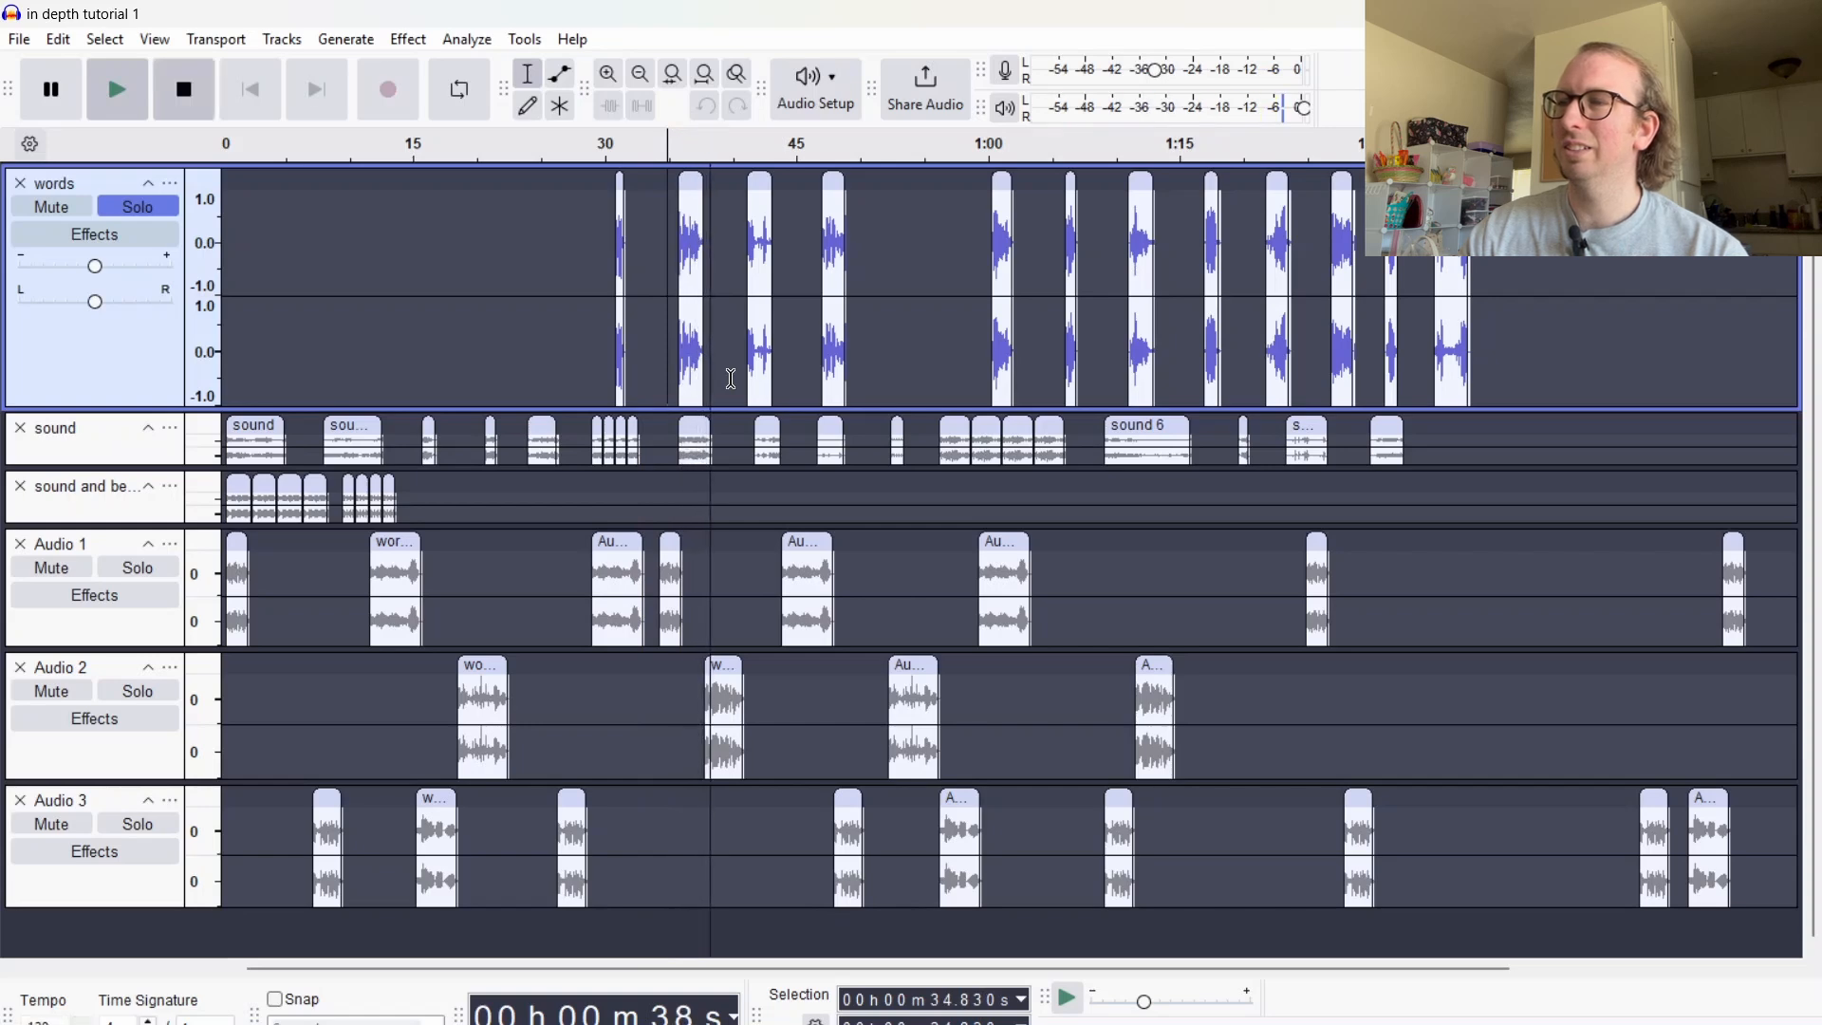
key("space")
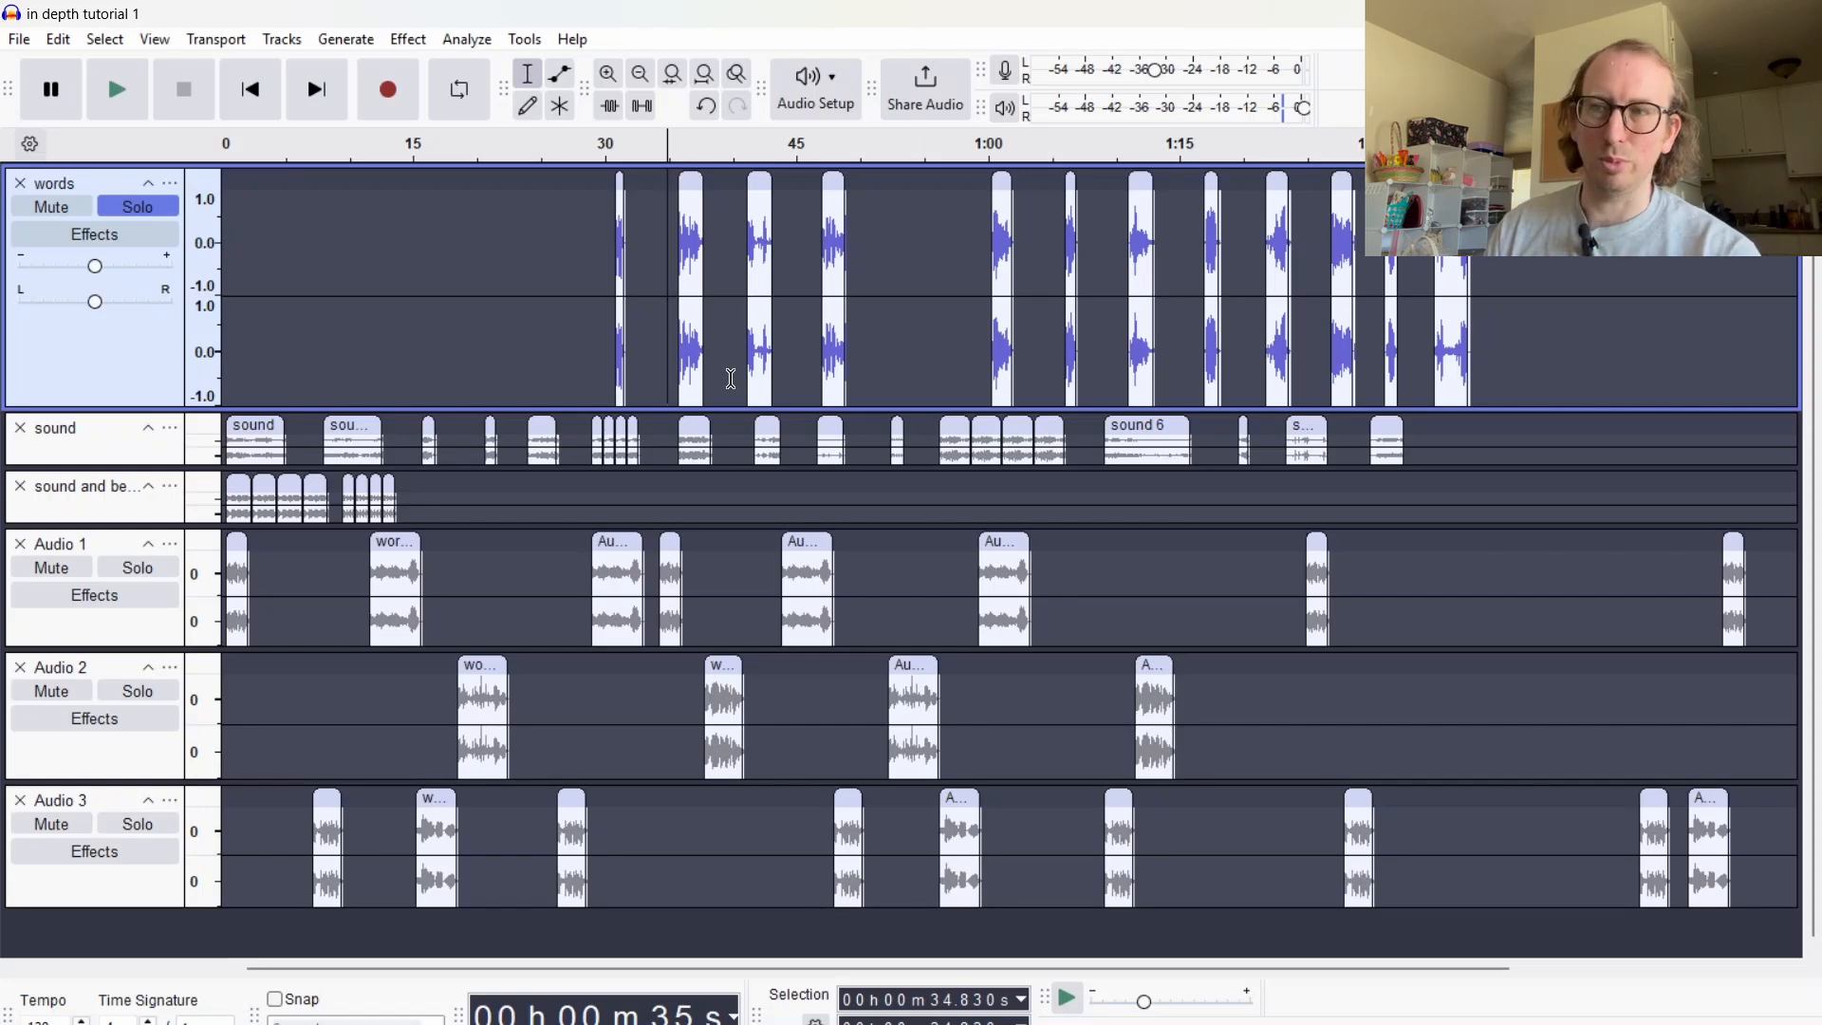
Replay the words clip near 0:41 and move it to the end of the sound track at about 1:40
left_click(738, 241)
key("space")
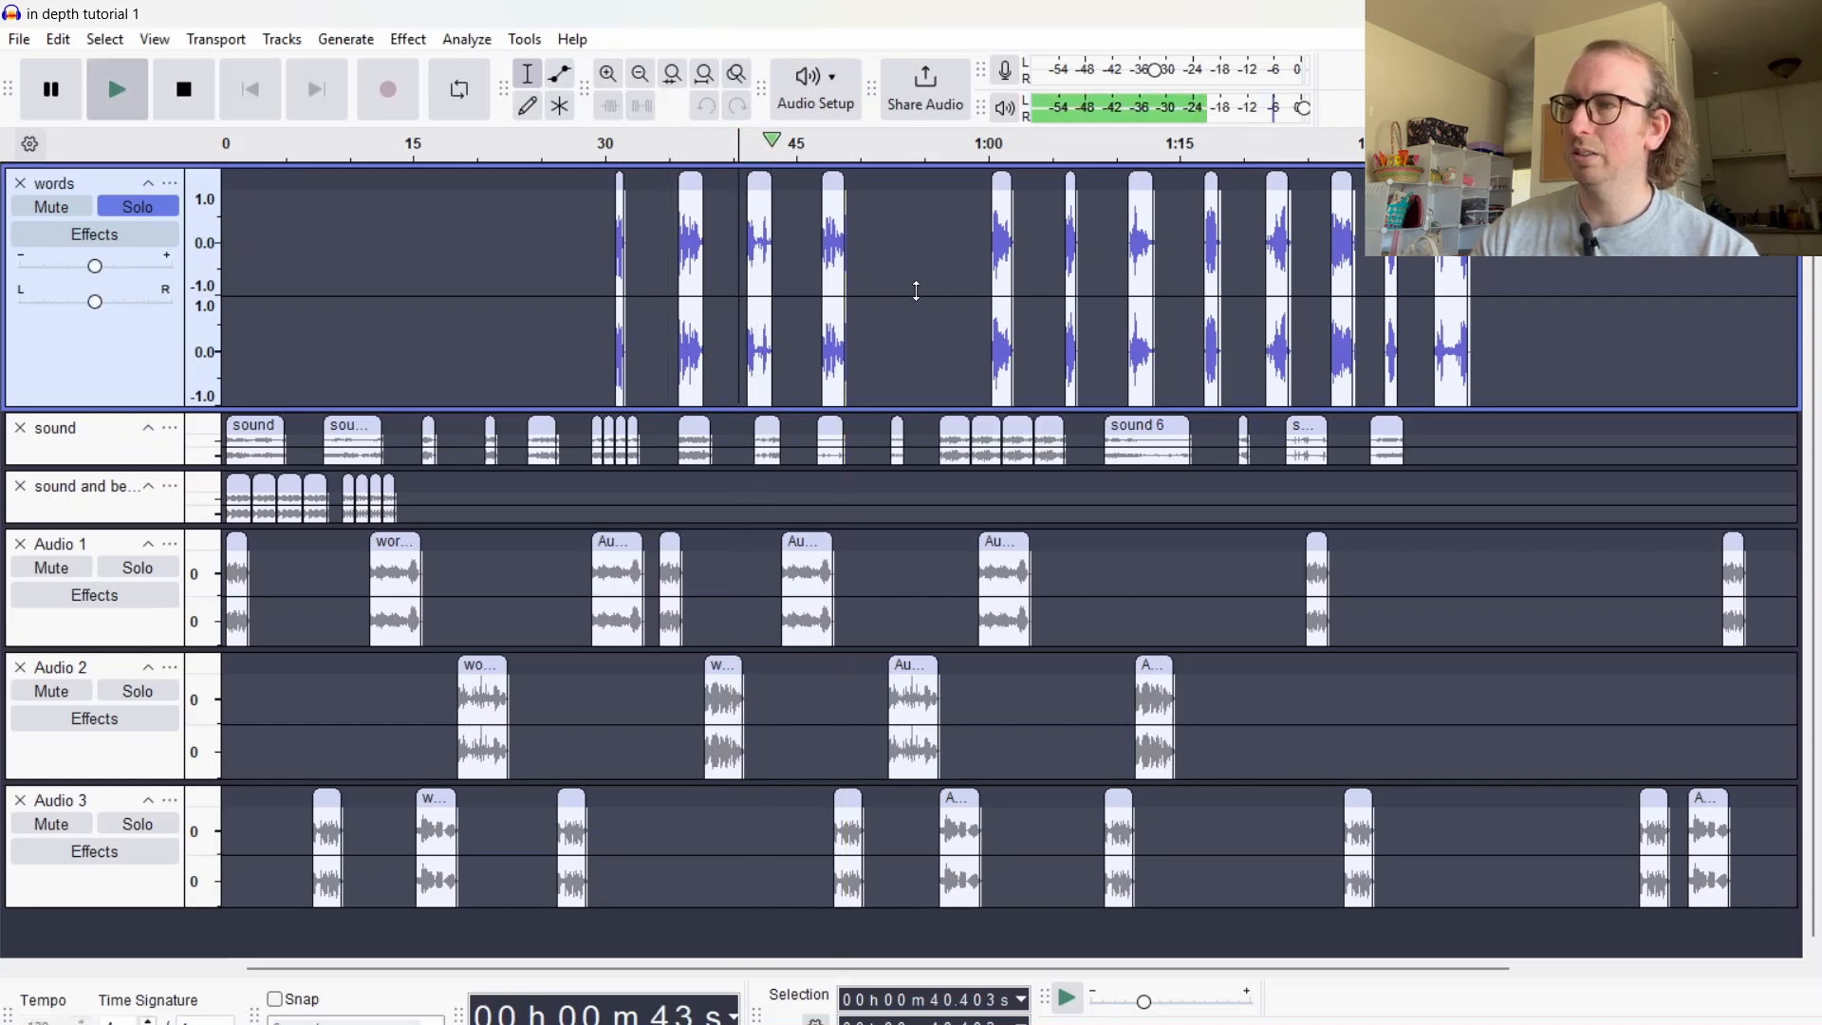
key("space")
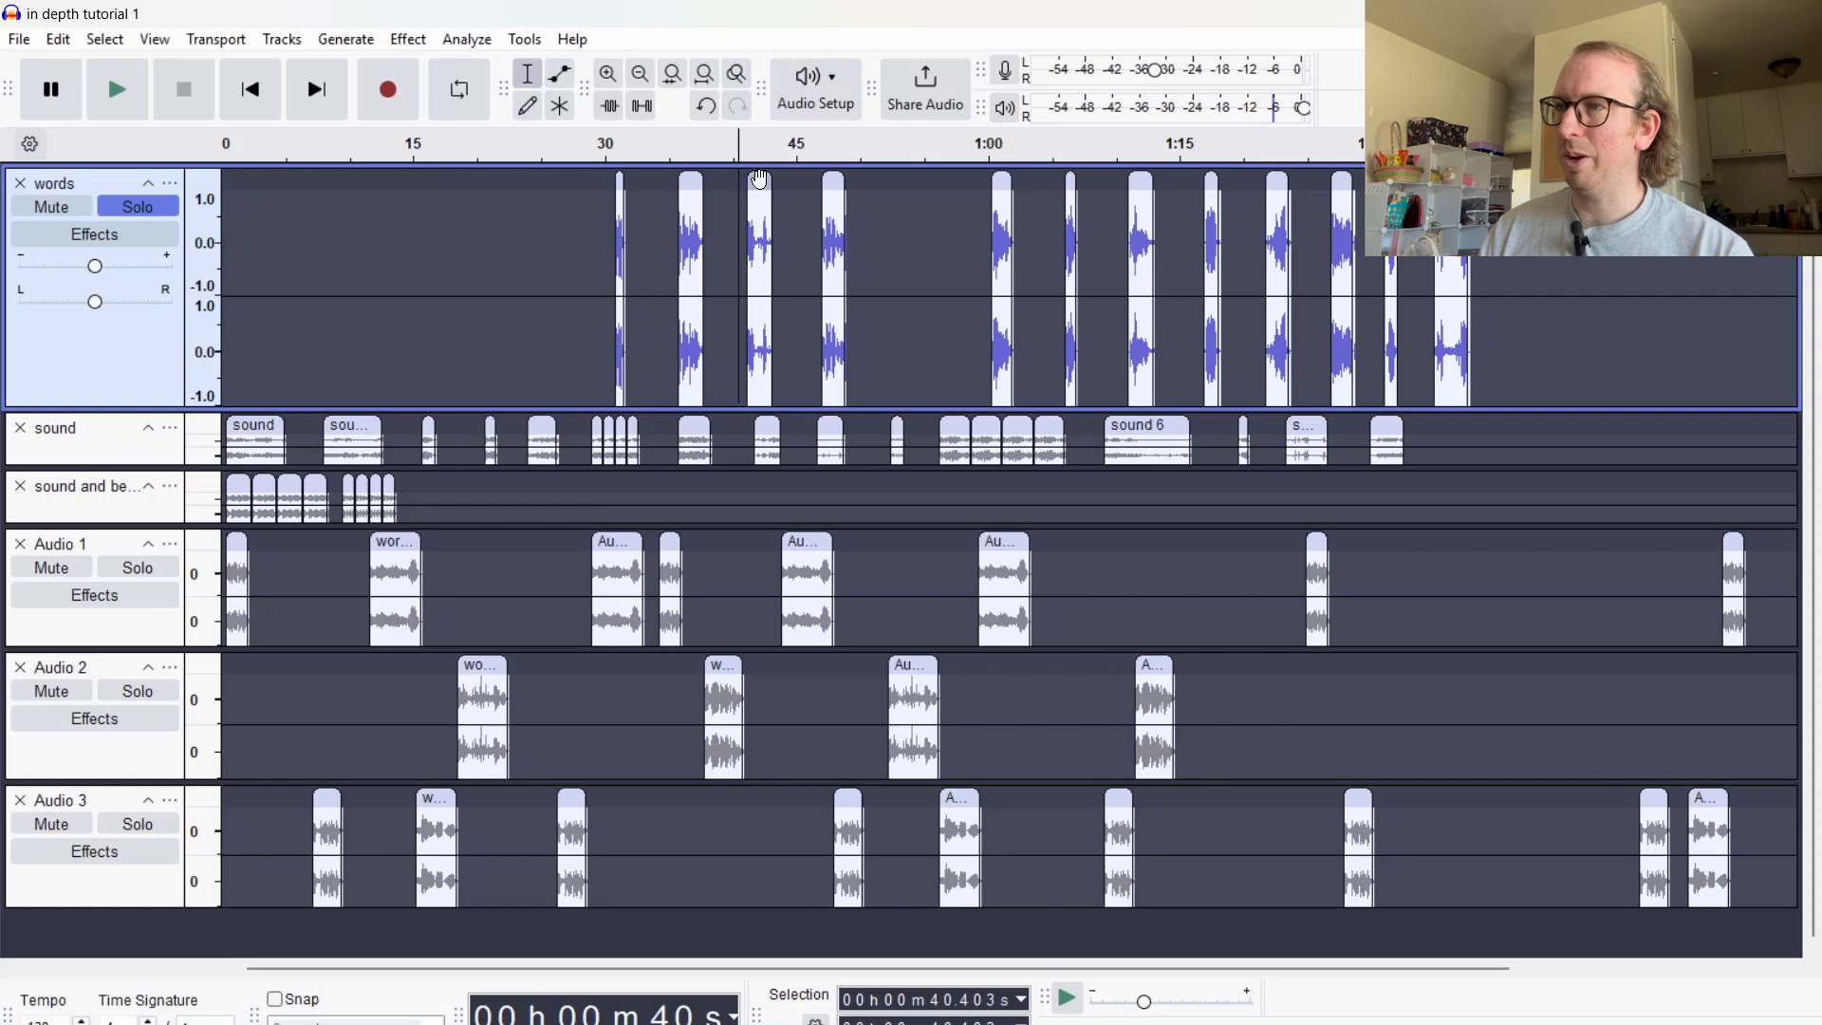
left_click_drag(757, 183, 1504, 436)
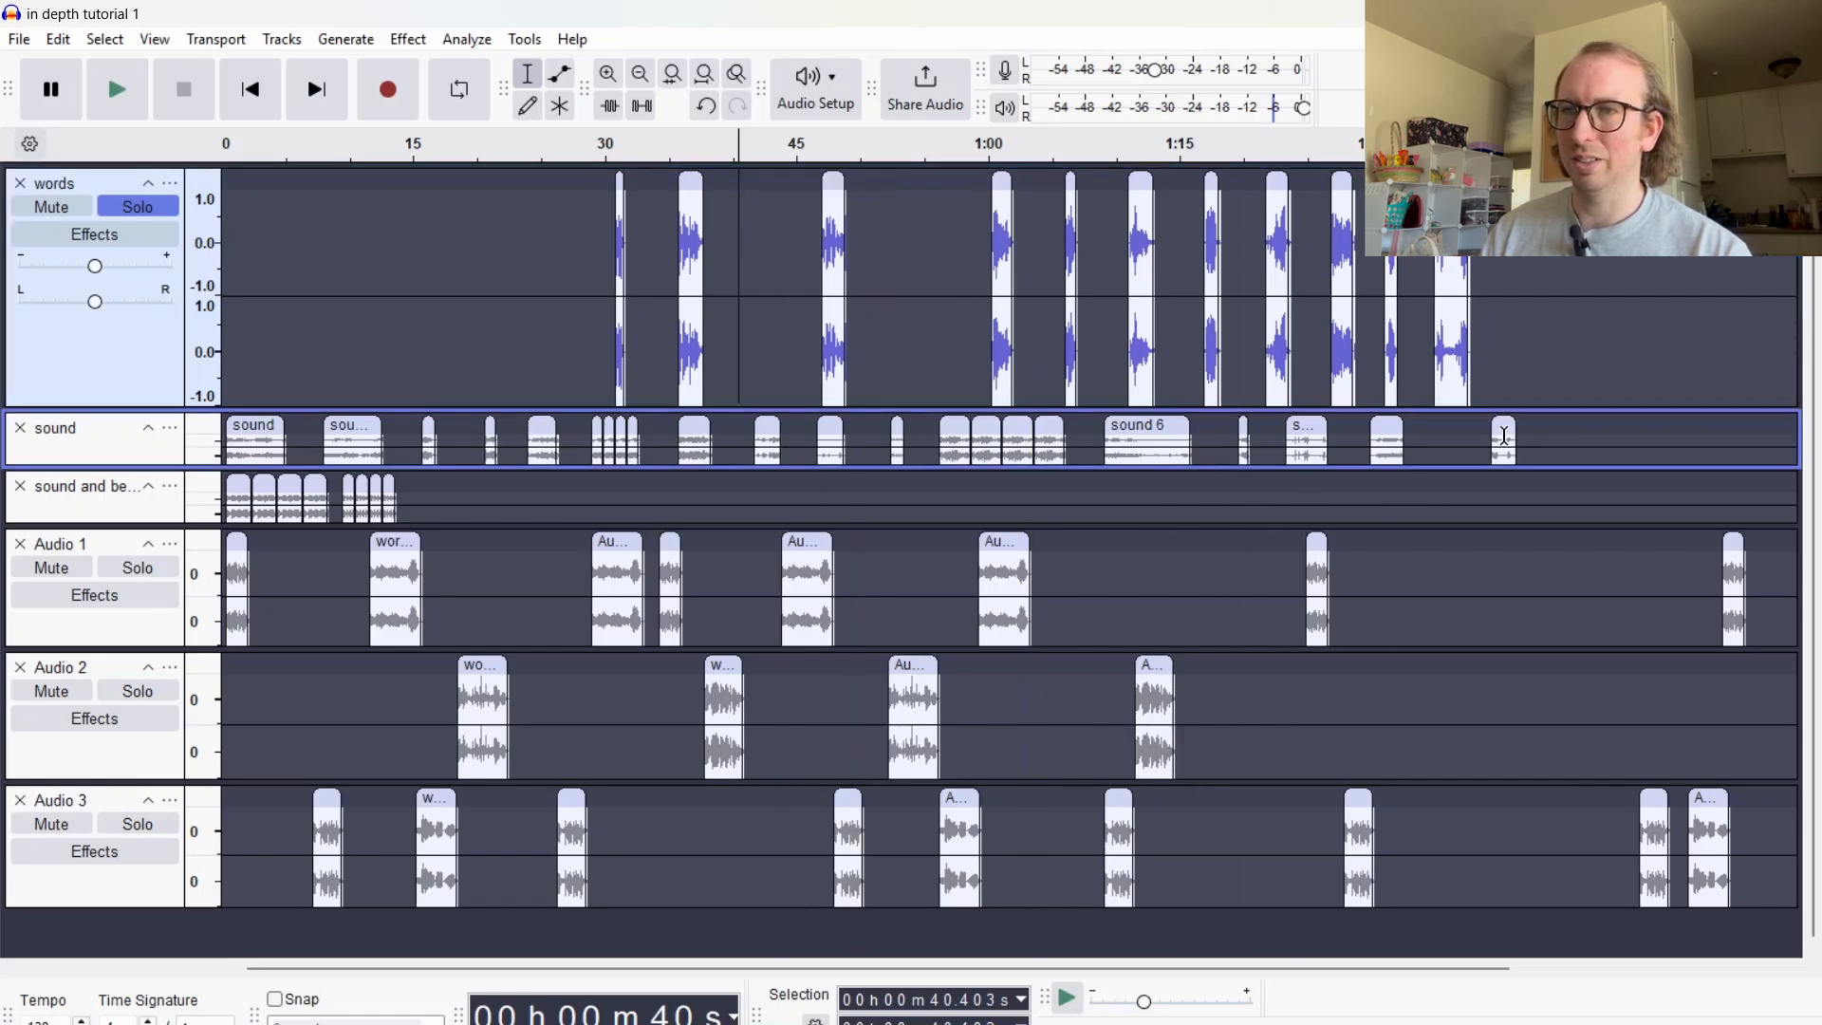
Play the words clip near 0:47
left_click(810, 227)
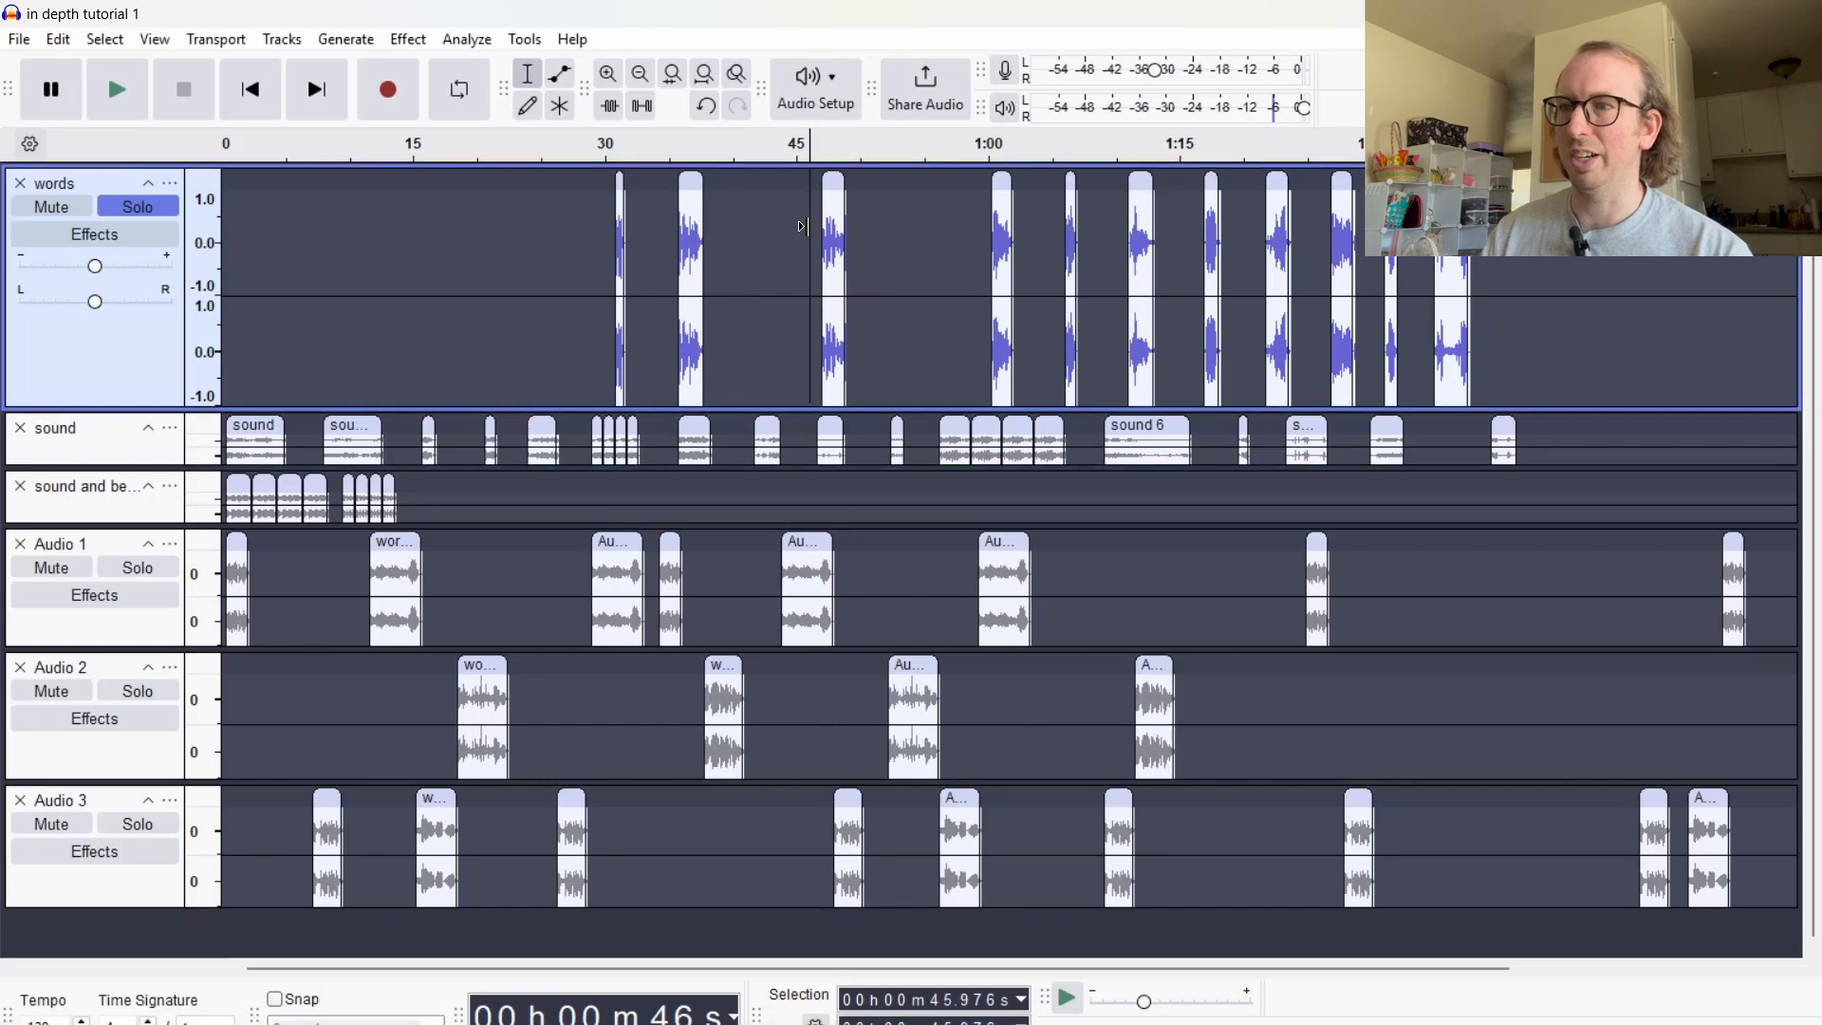
key("space")
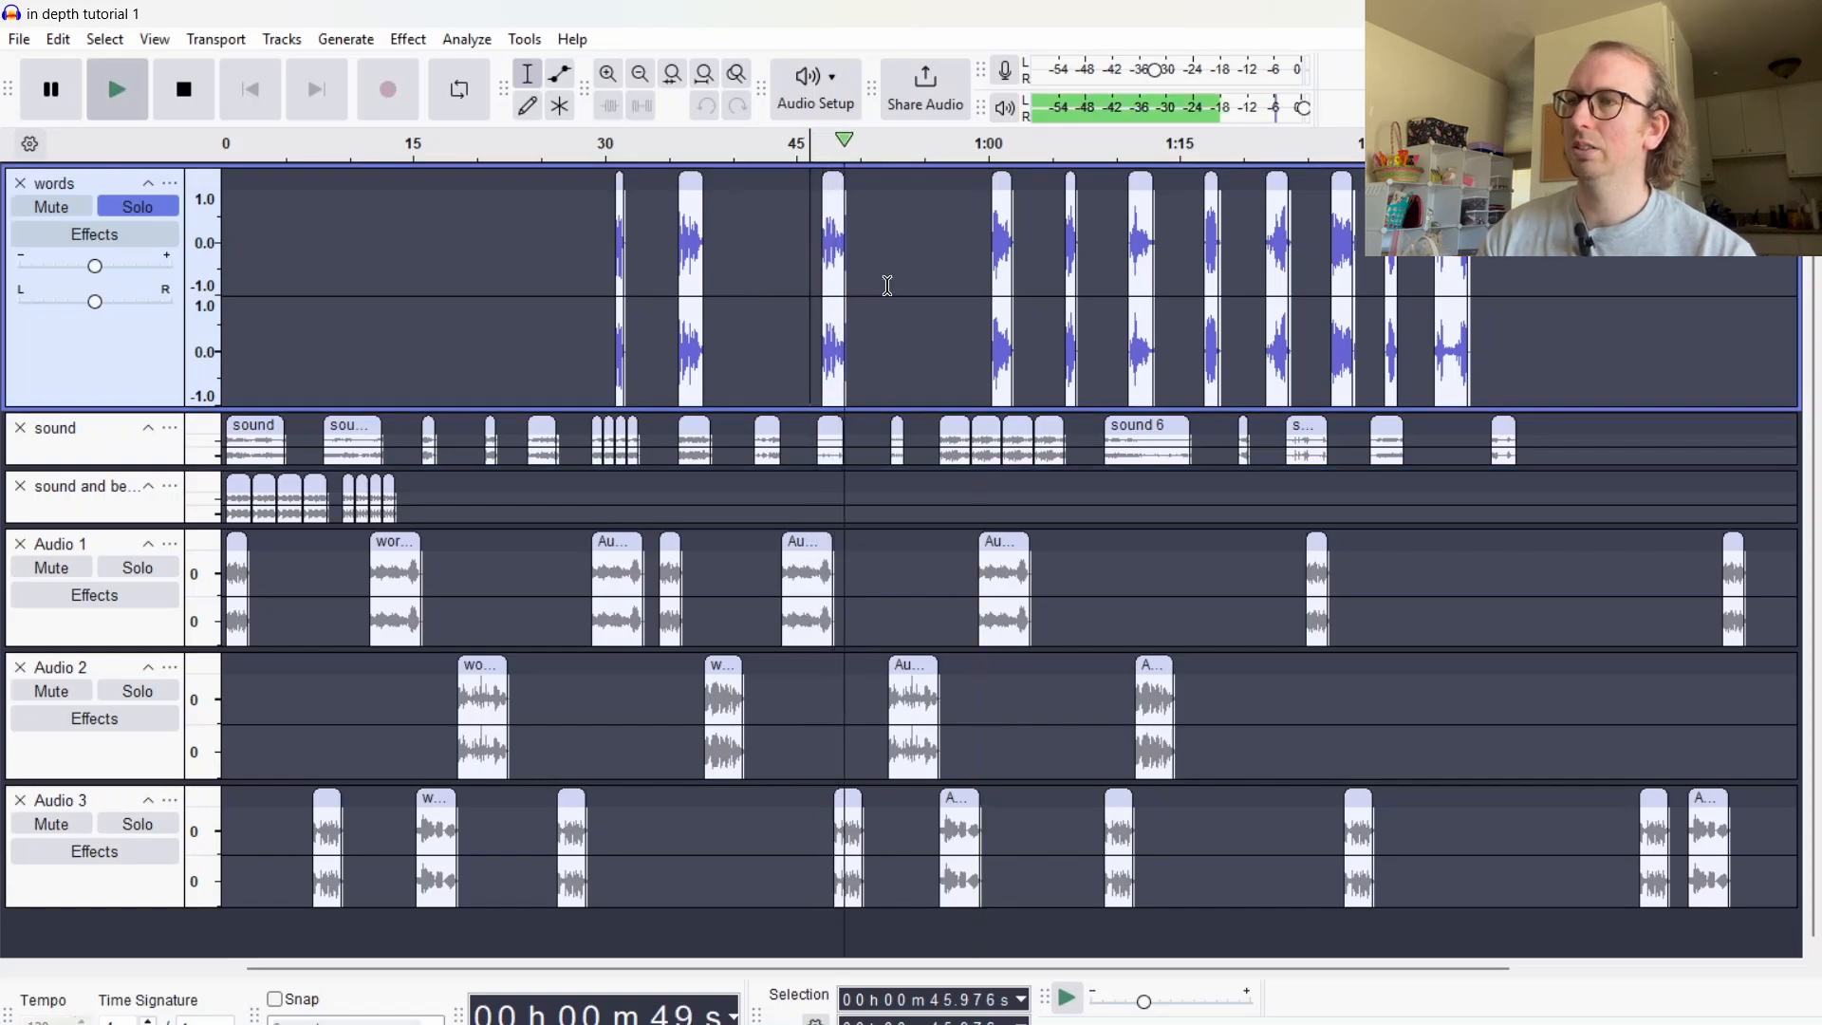
key("space")
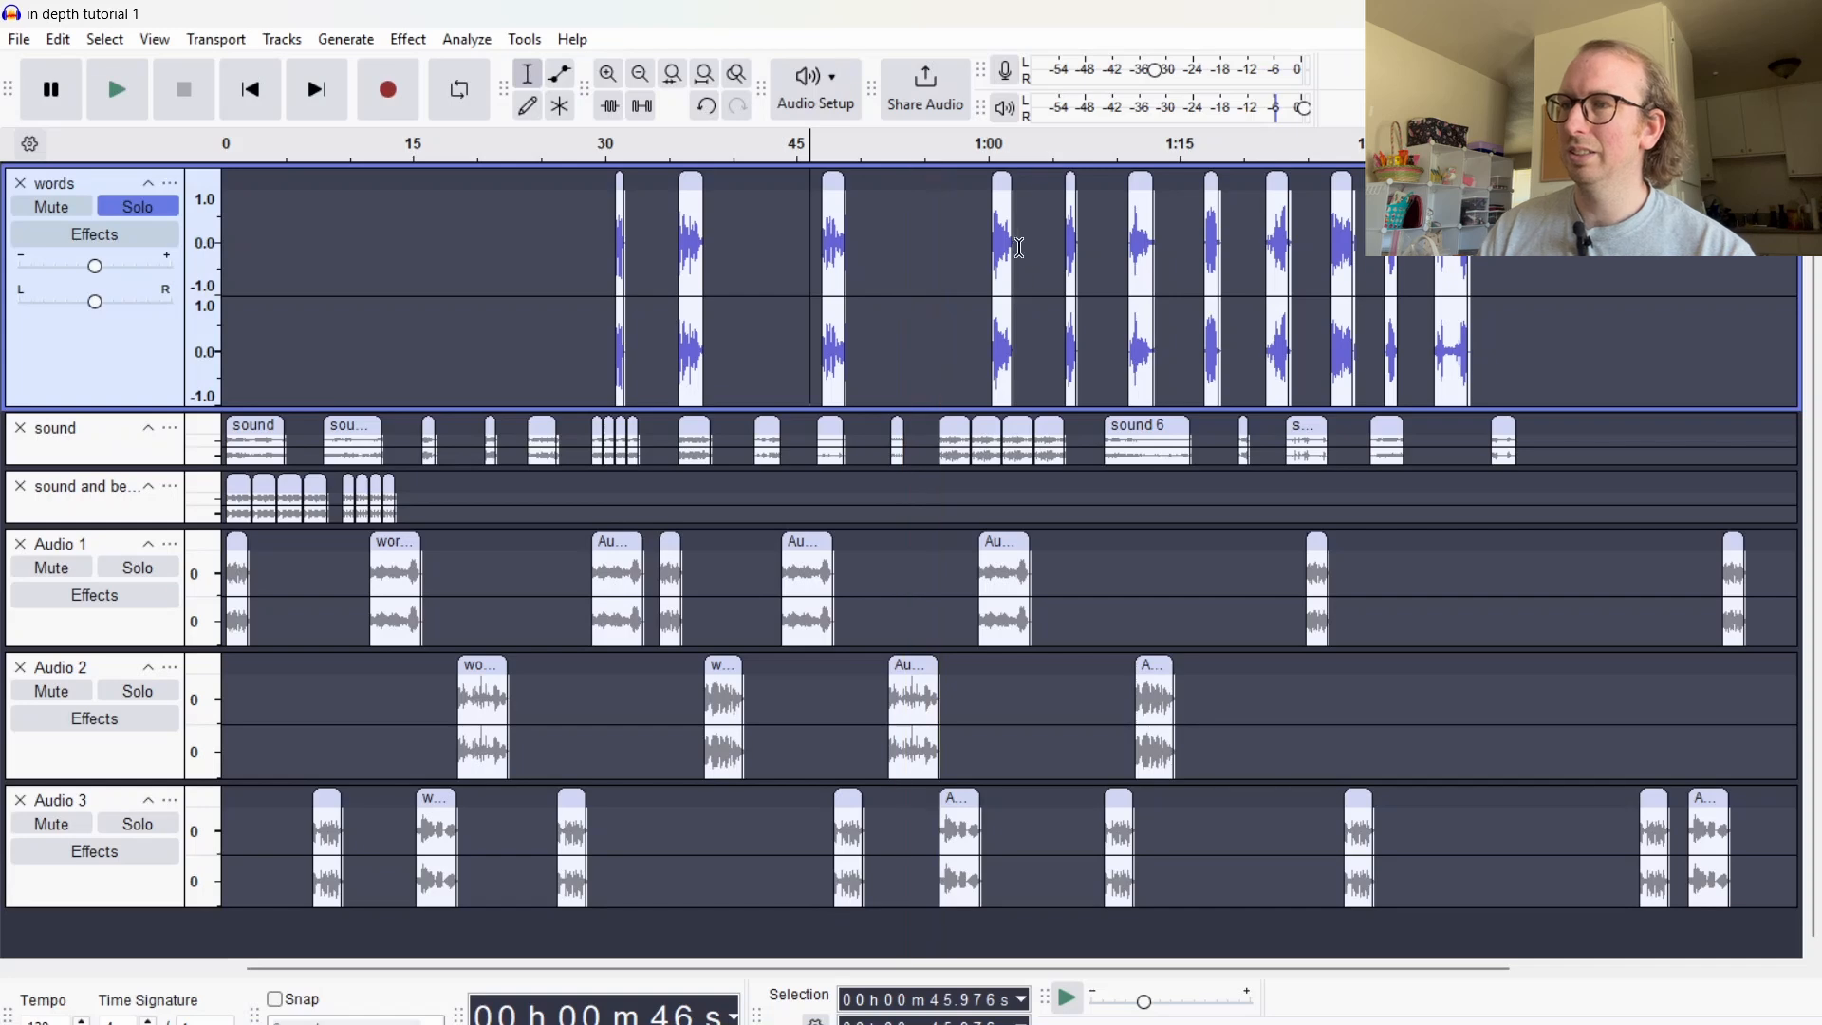
Move the words clip near 0:47 to Audio 2 at about 0:10, and paste copies there near 0:33, 1:04, 1:23 and 1:53
left_click_drag(834, 181, 366, 739)
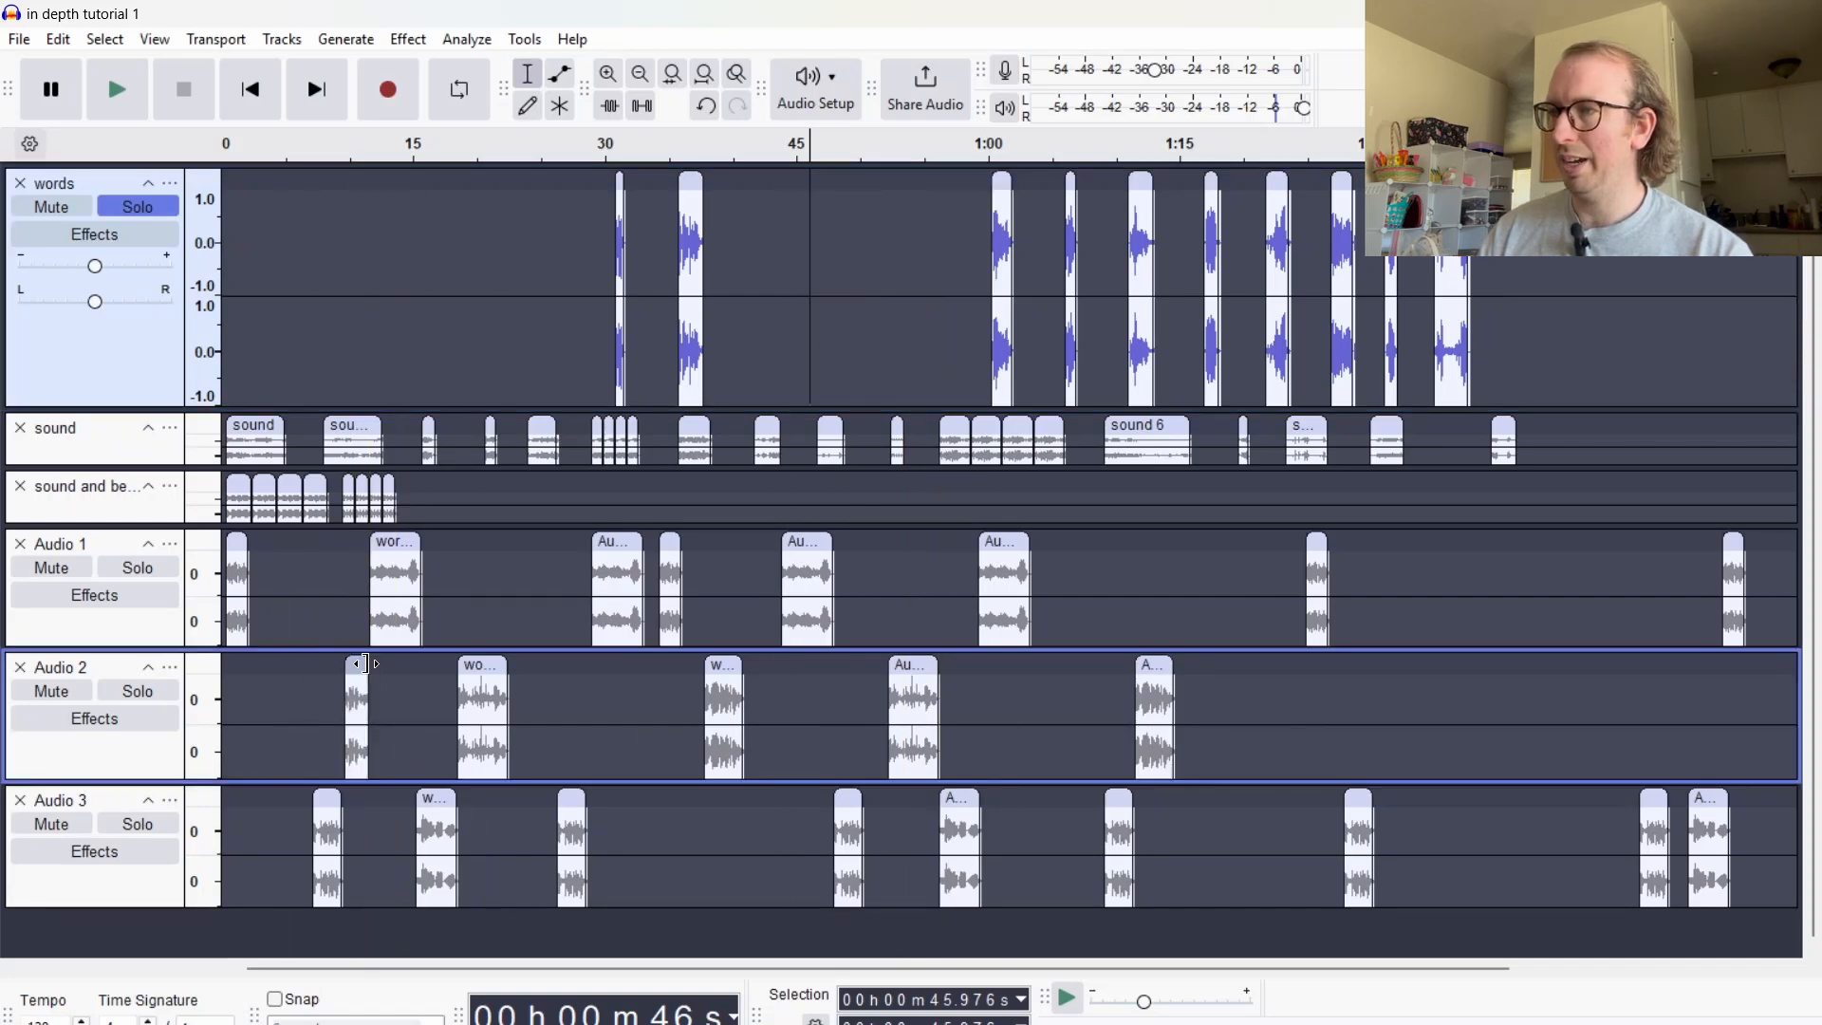
left_click(355, 670)
left_click(355, 672)
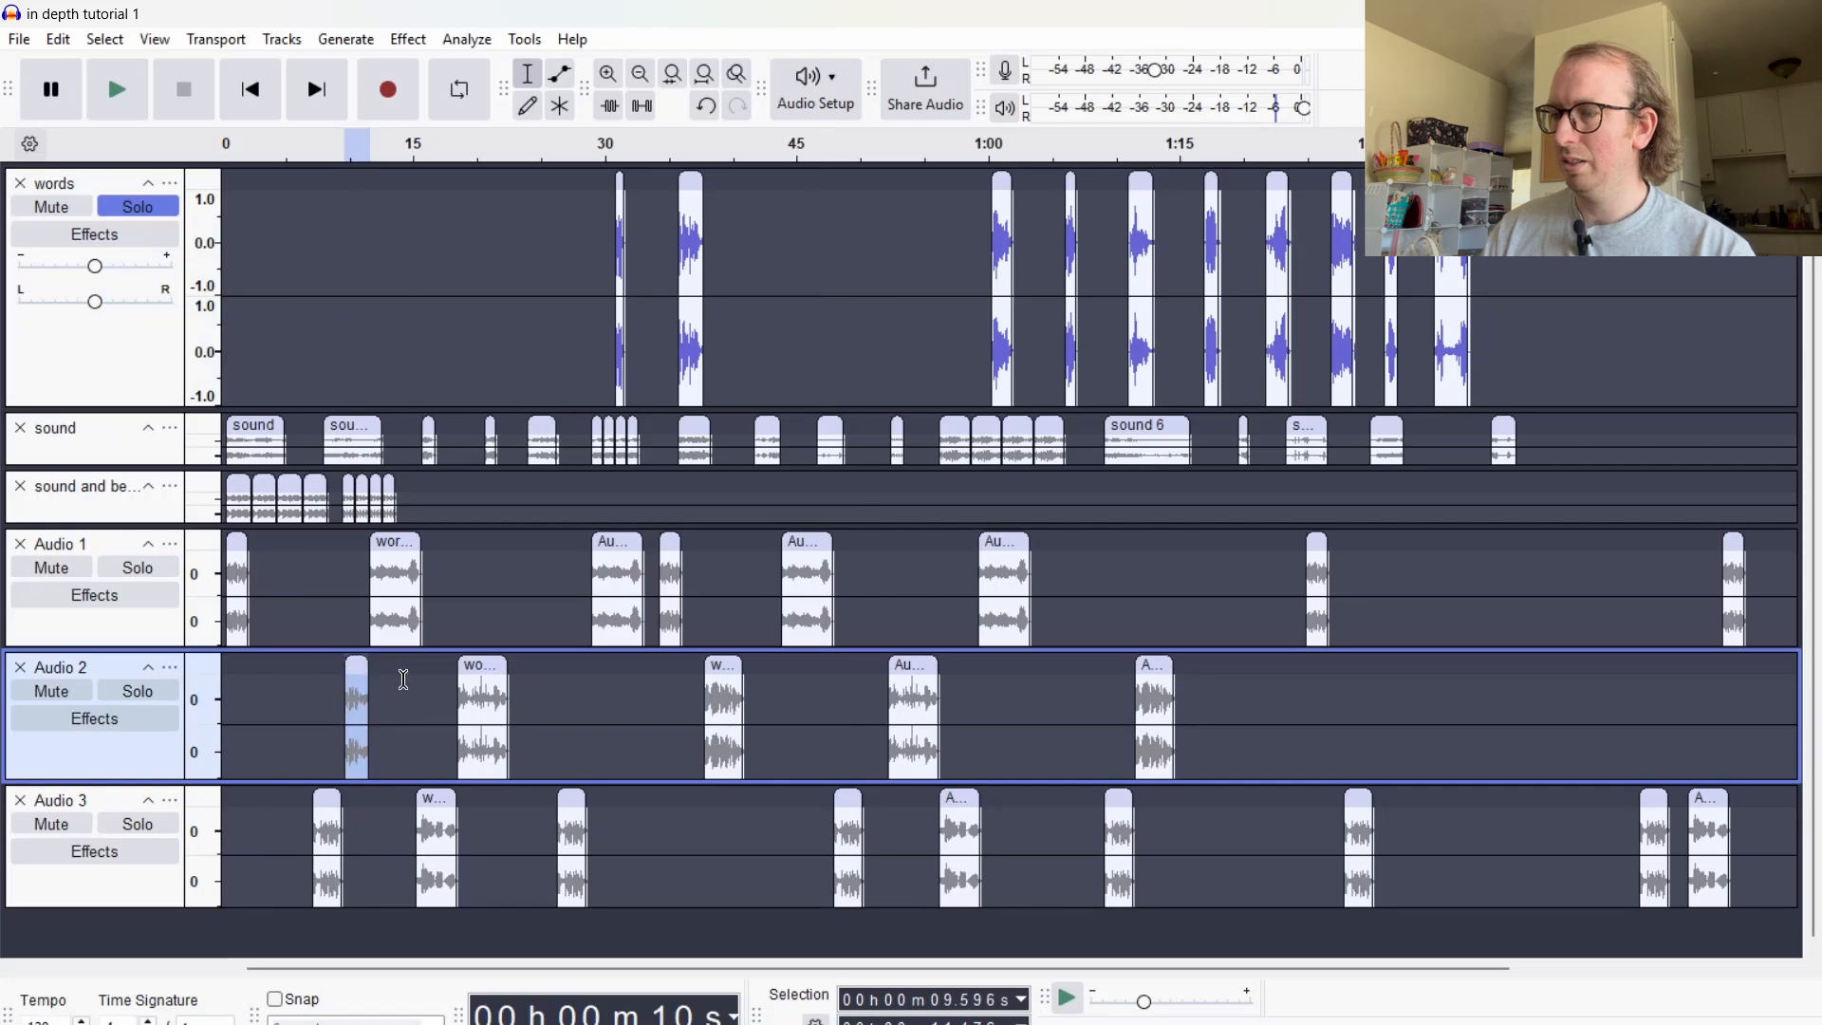
left_click(640, 698)
key("ctrl+v")
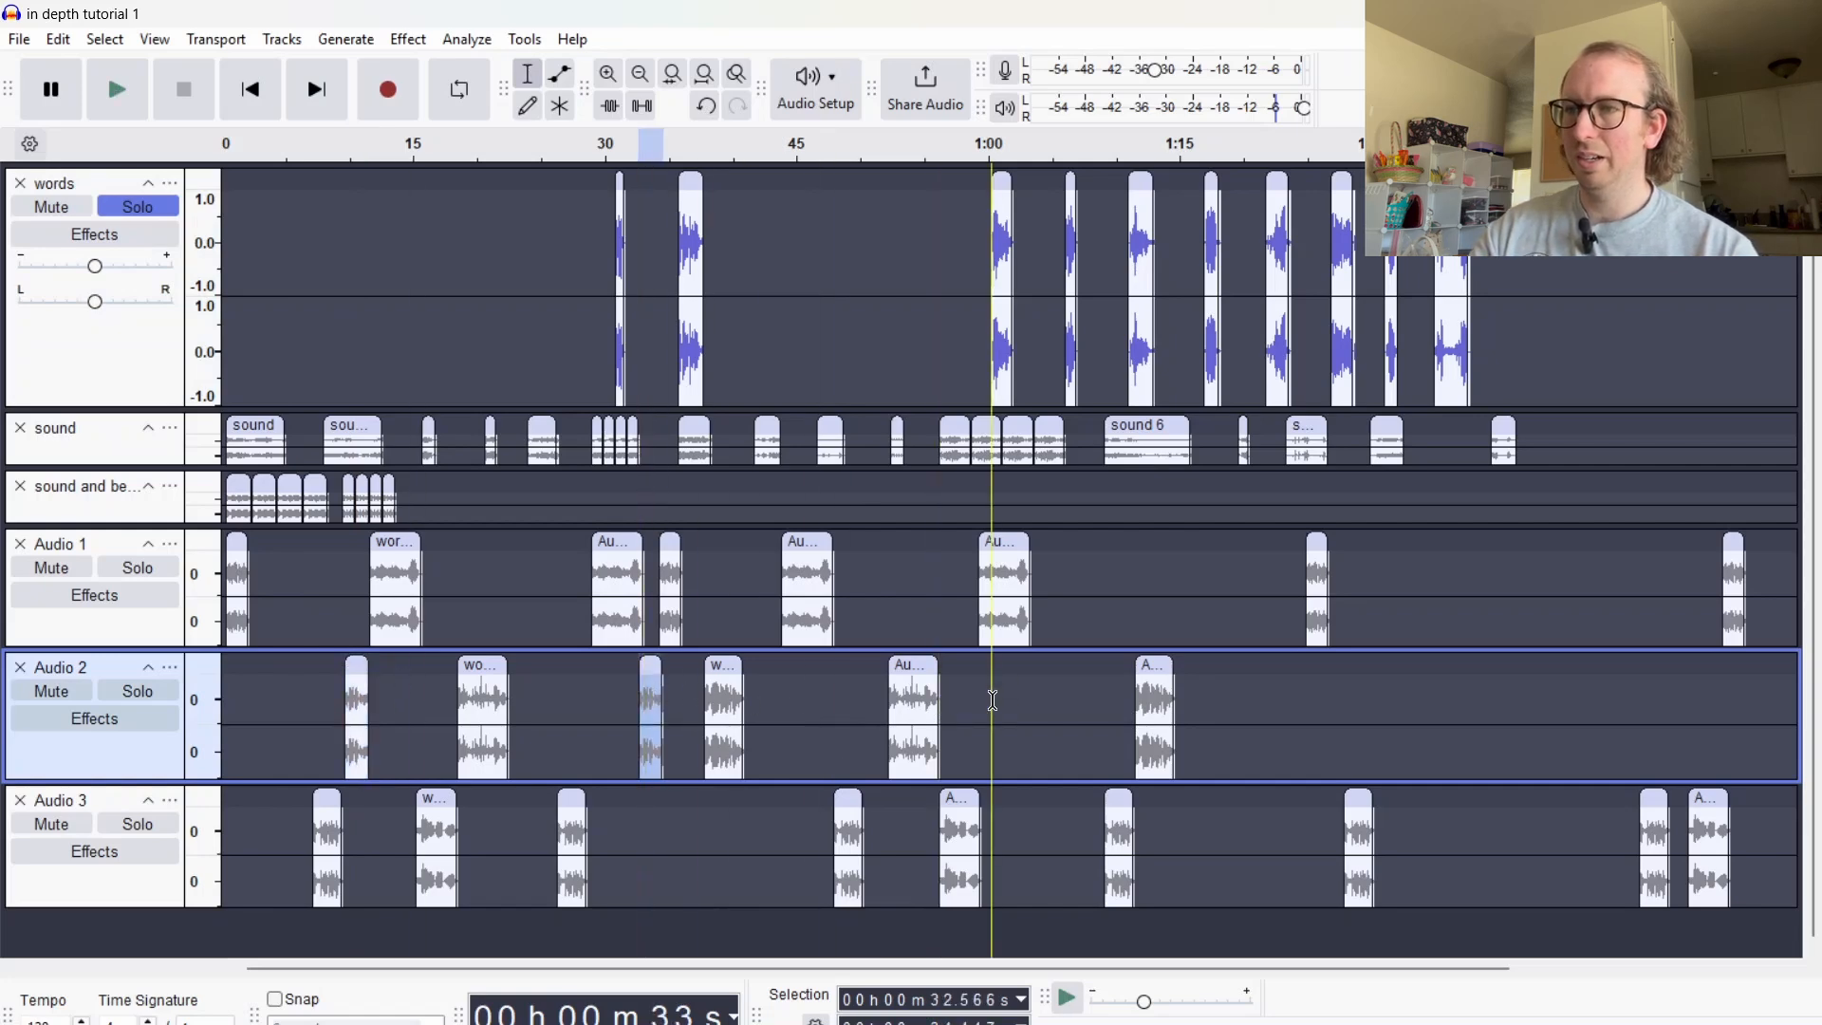
left_click(1035, 697)
key("ctrl+v")
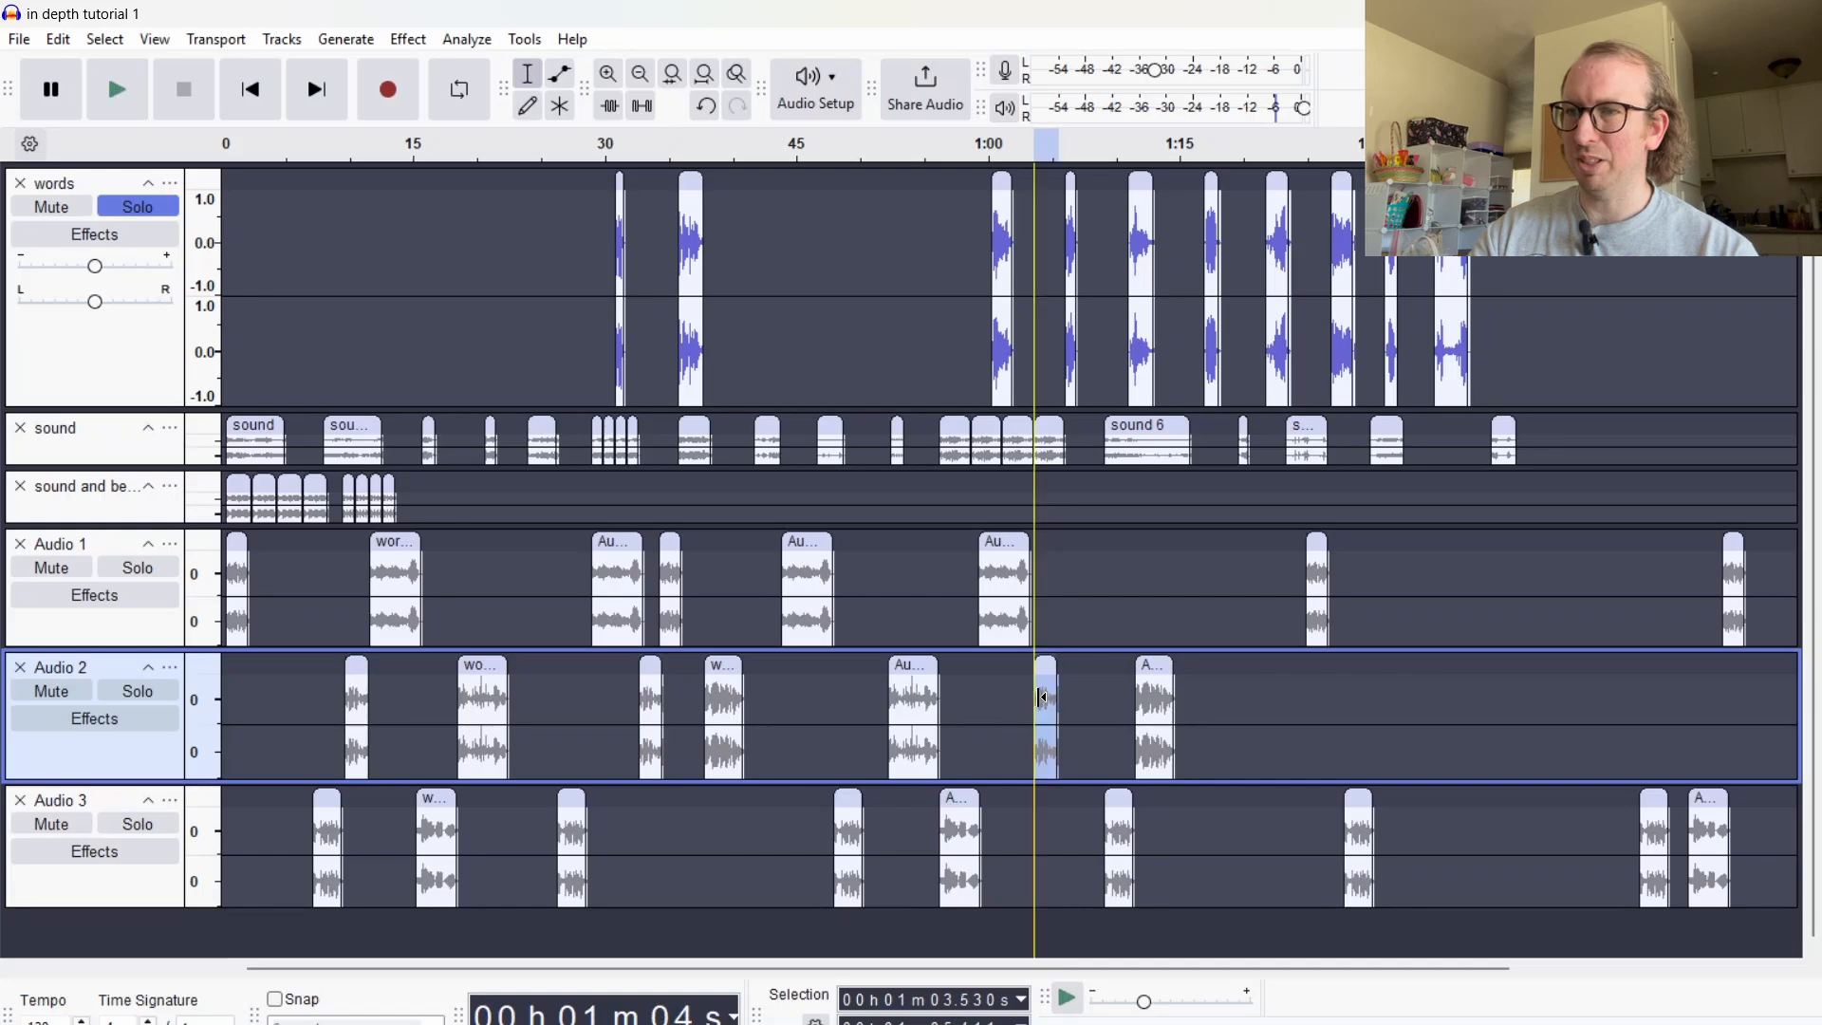
left_click(1287, 693)
key("ctrl+v")
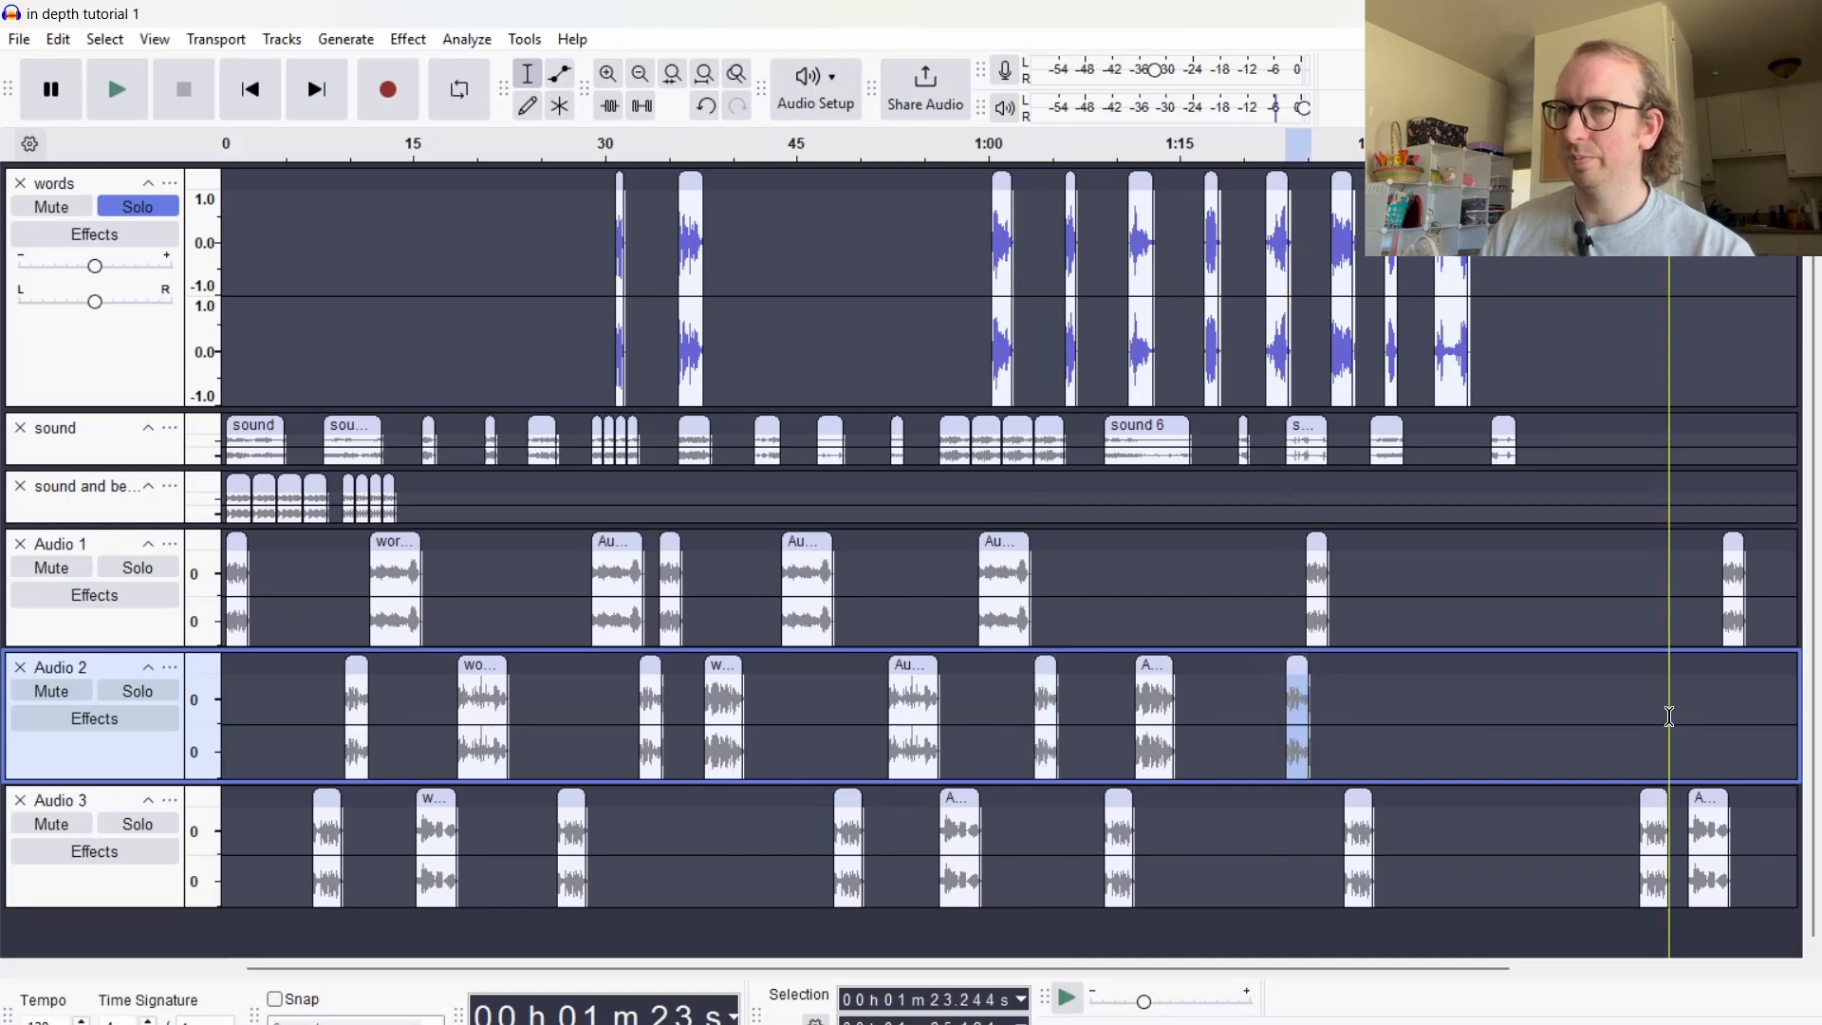
left_click(1663, 710)
key("ctrl+v")
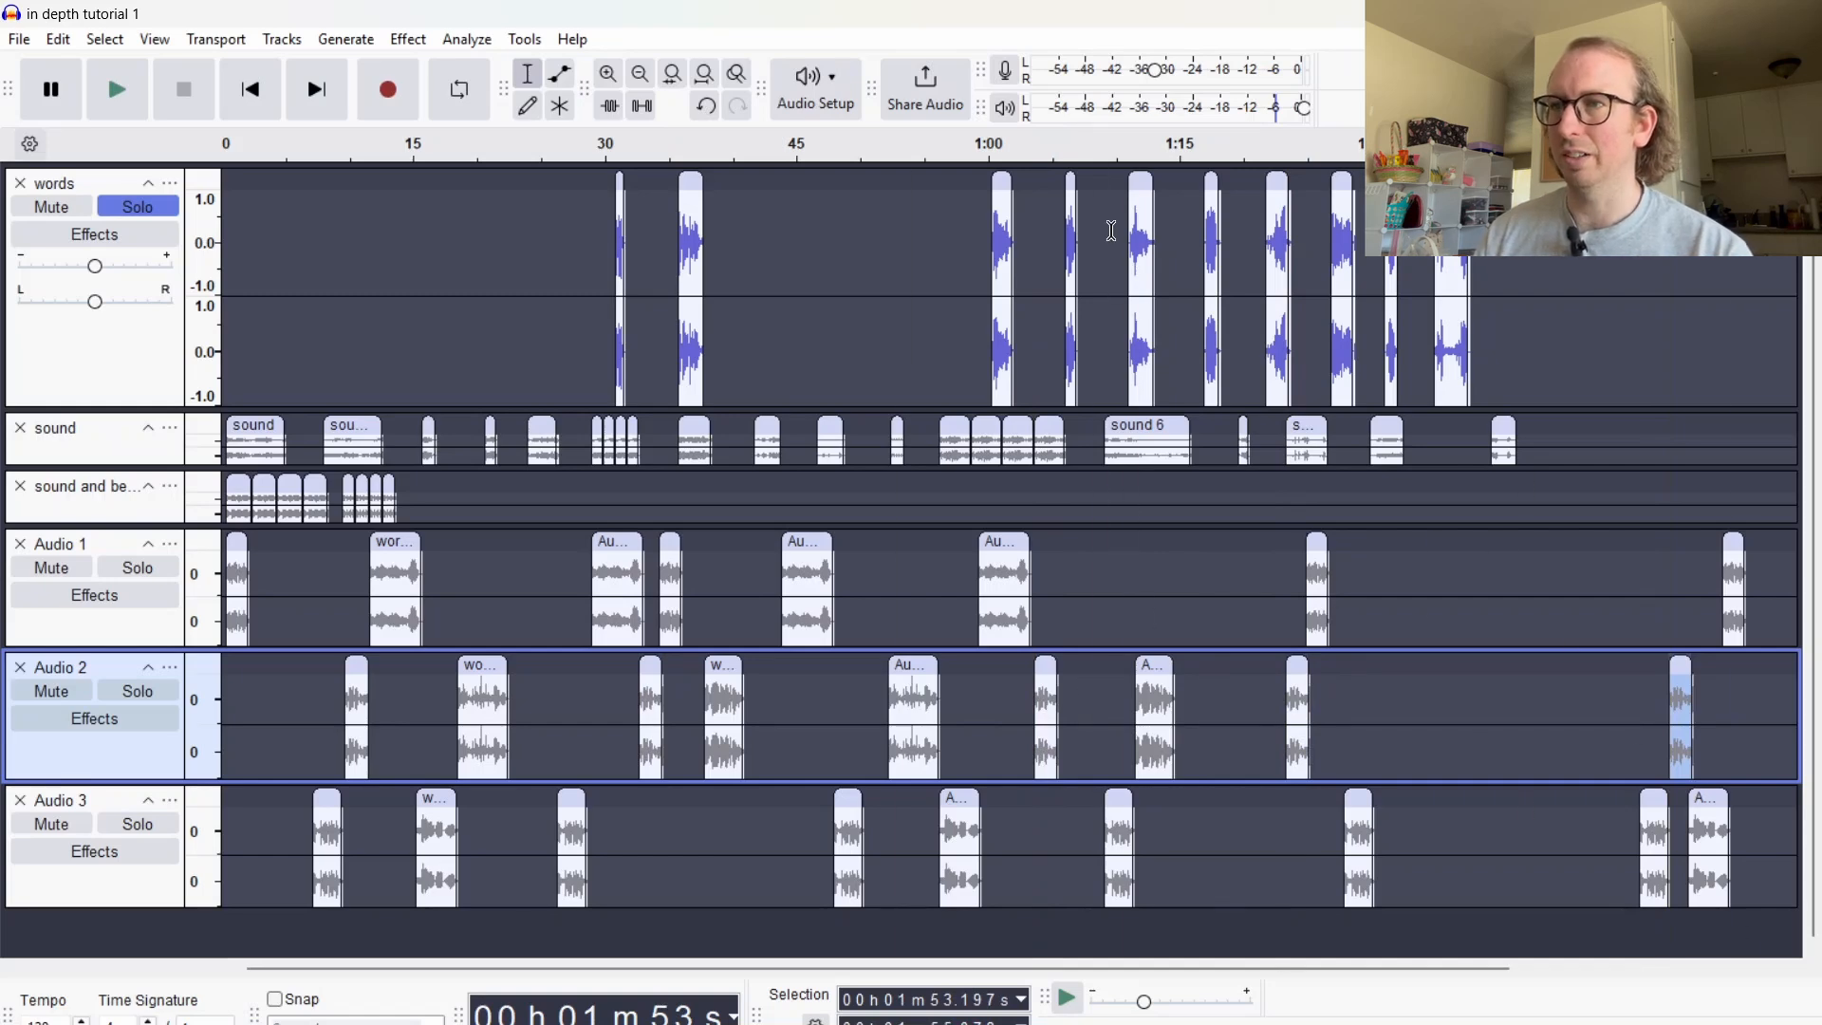
Play the words clip near 1:01
left_click(982, 230)
key("space")
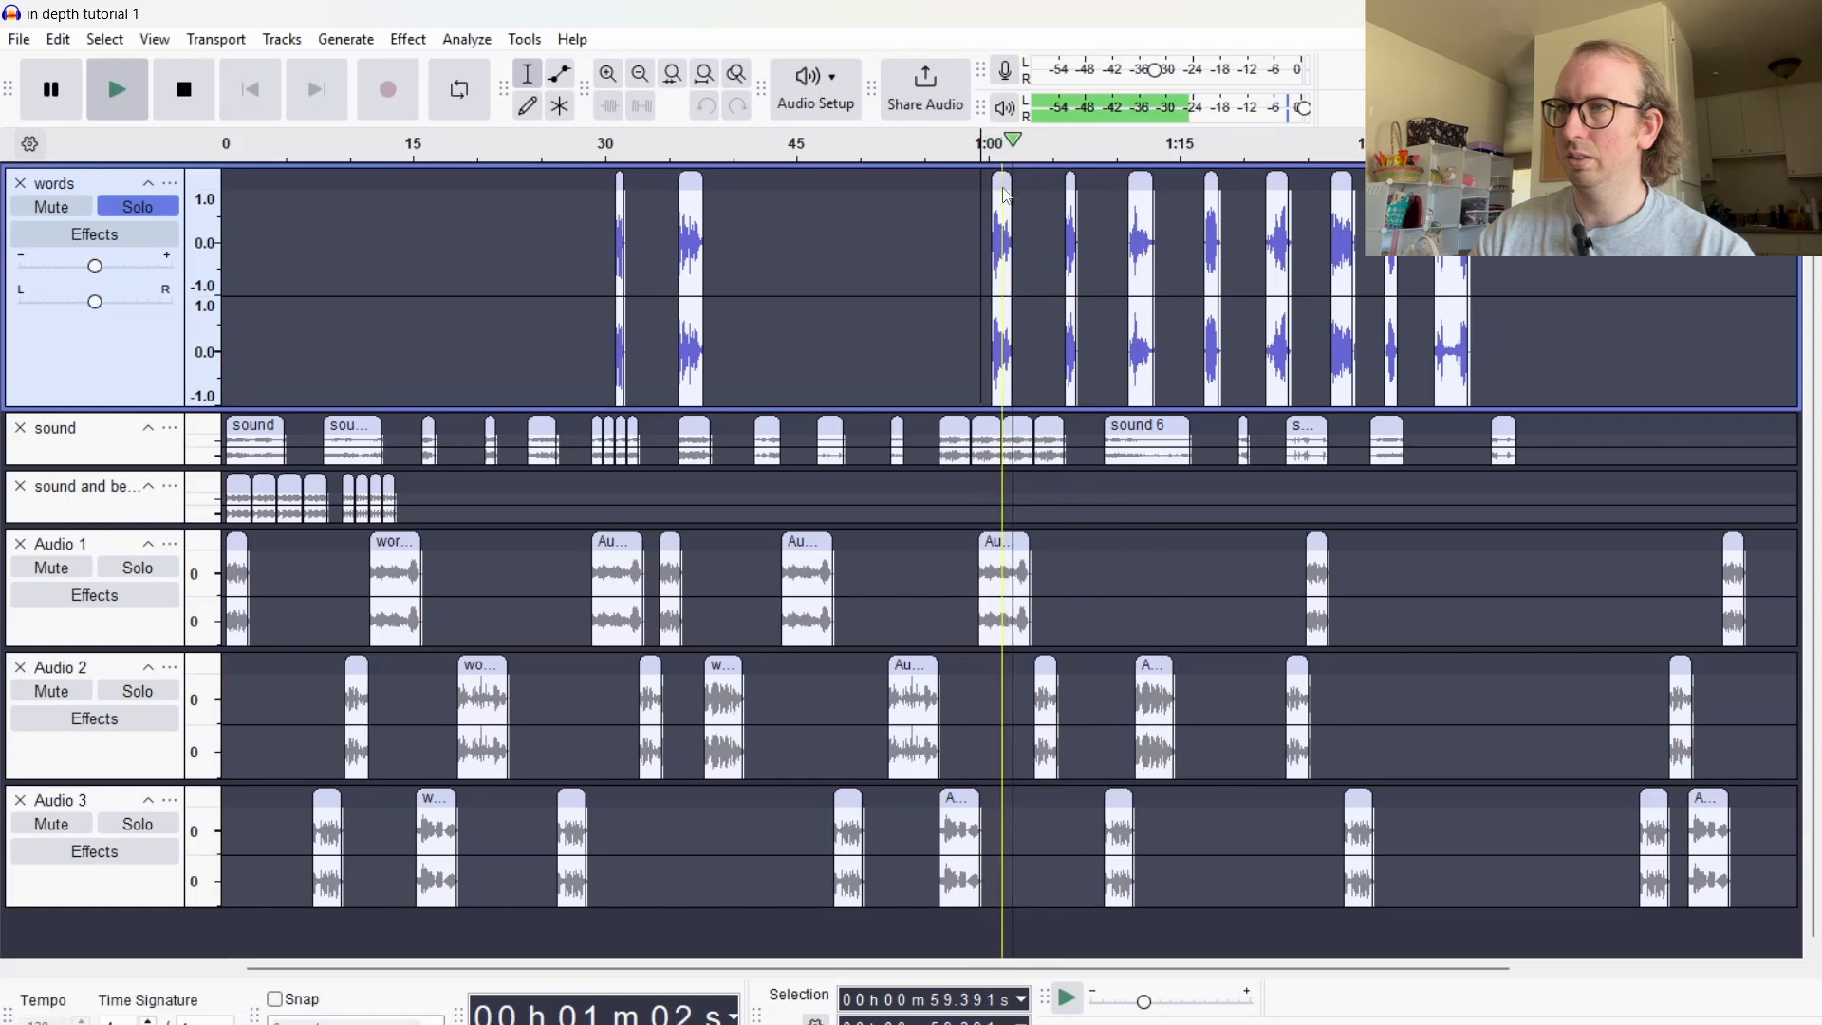
key("space")
Move the words clip near 1:01 to Audio 1 at about 0:51, and paste copies in Audio 3 near 1:05 and 1:38 and Audio 1 near 1:43
left_click_drag(1002, 178, 882, 639)
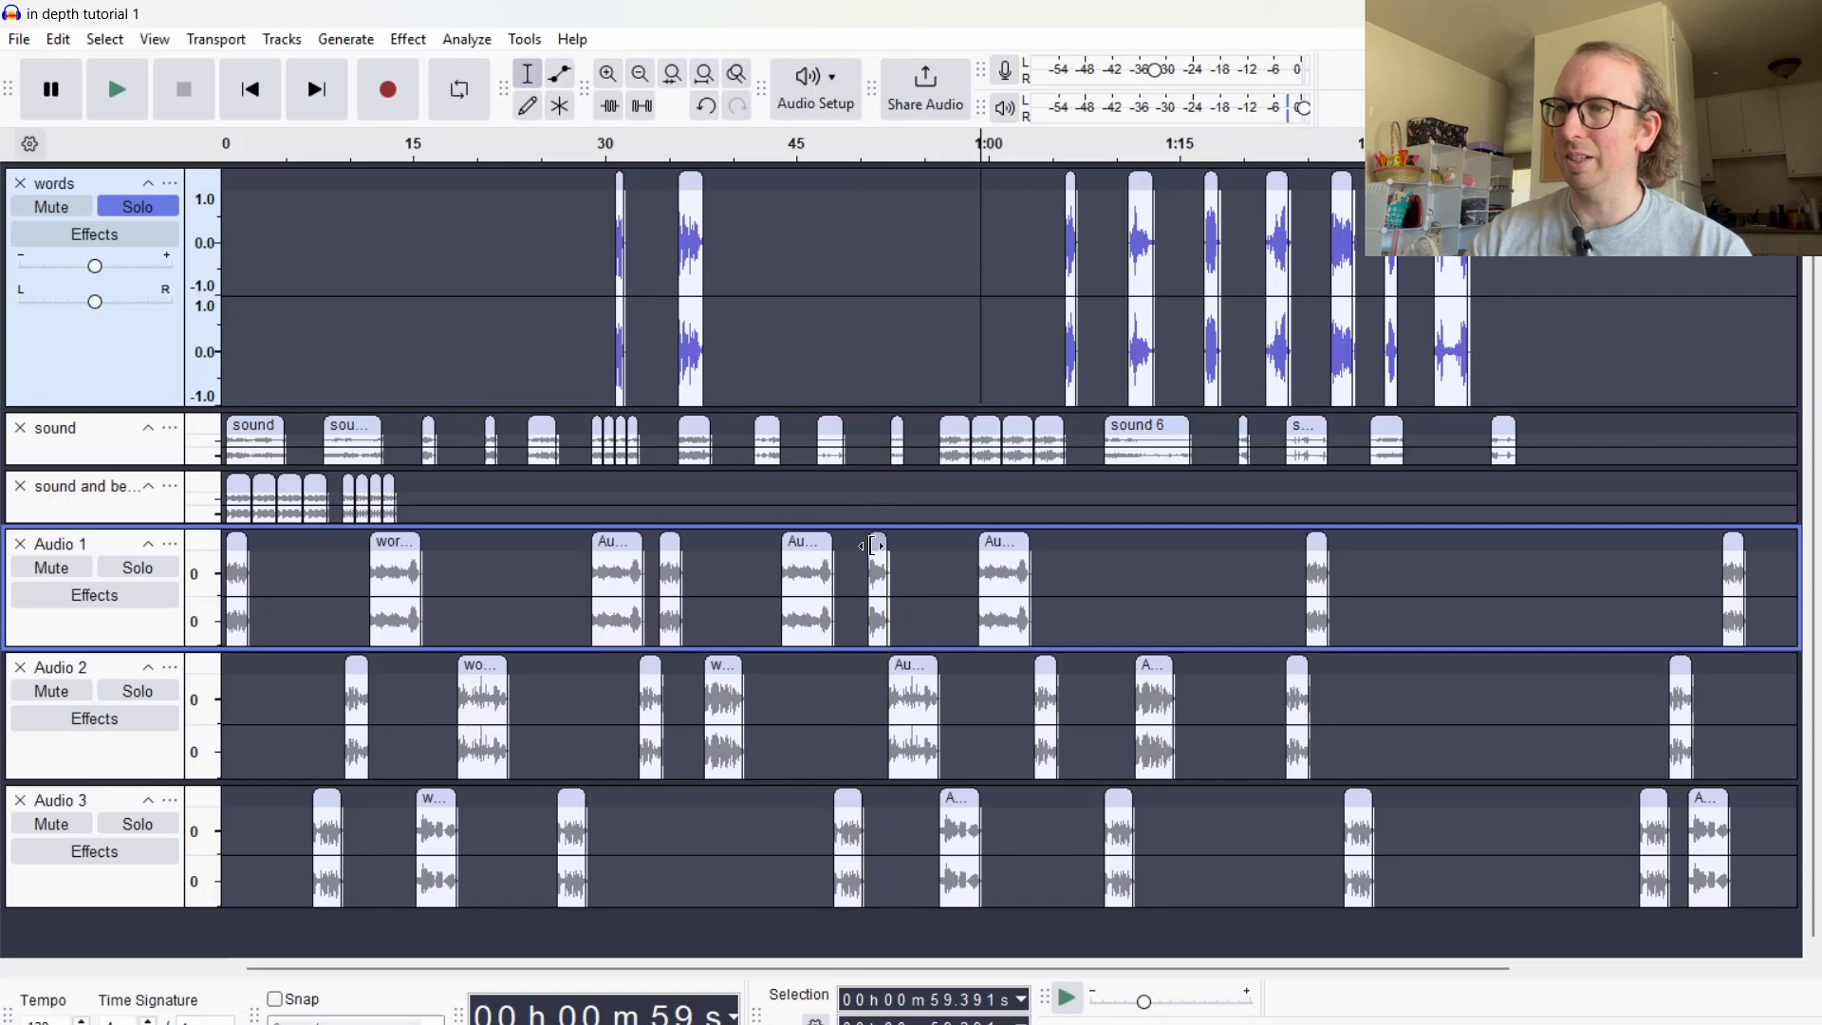
left_click(877, 539)
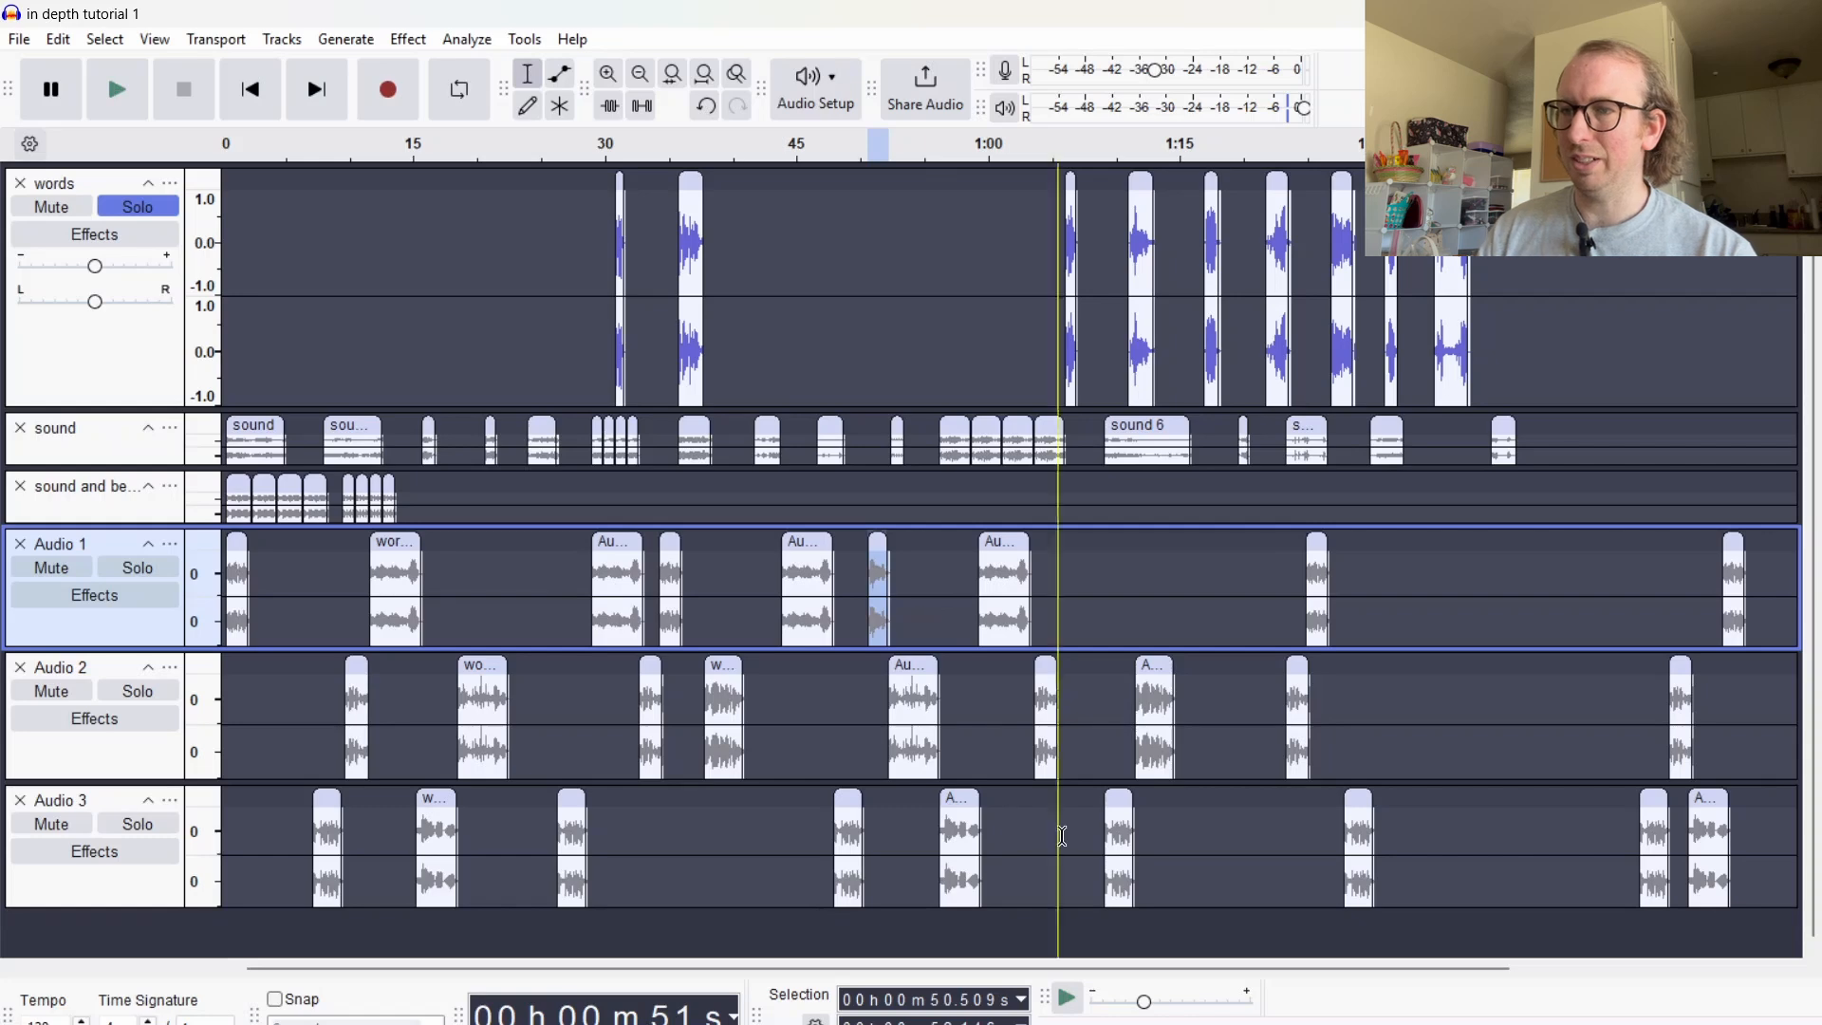
left_click(1059, 806)
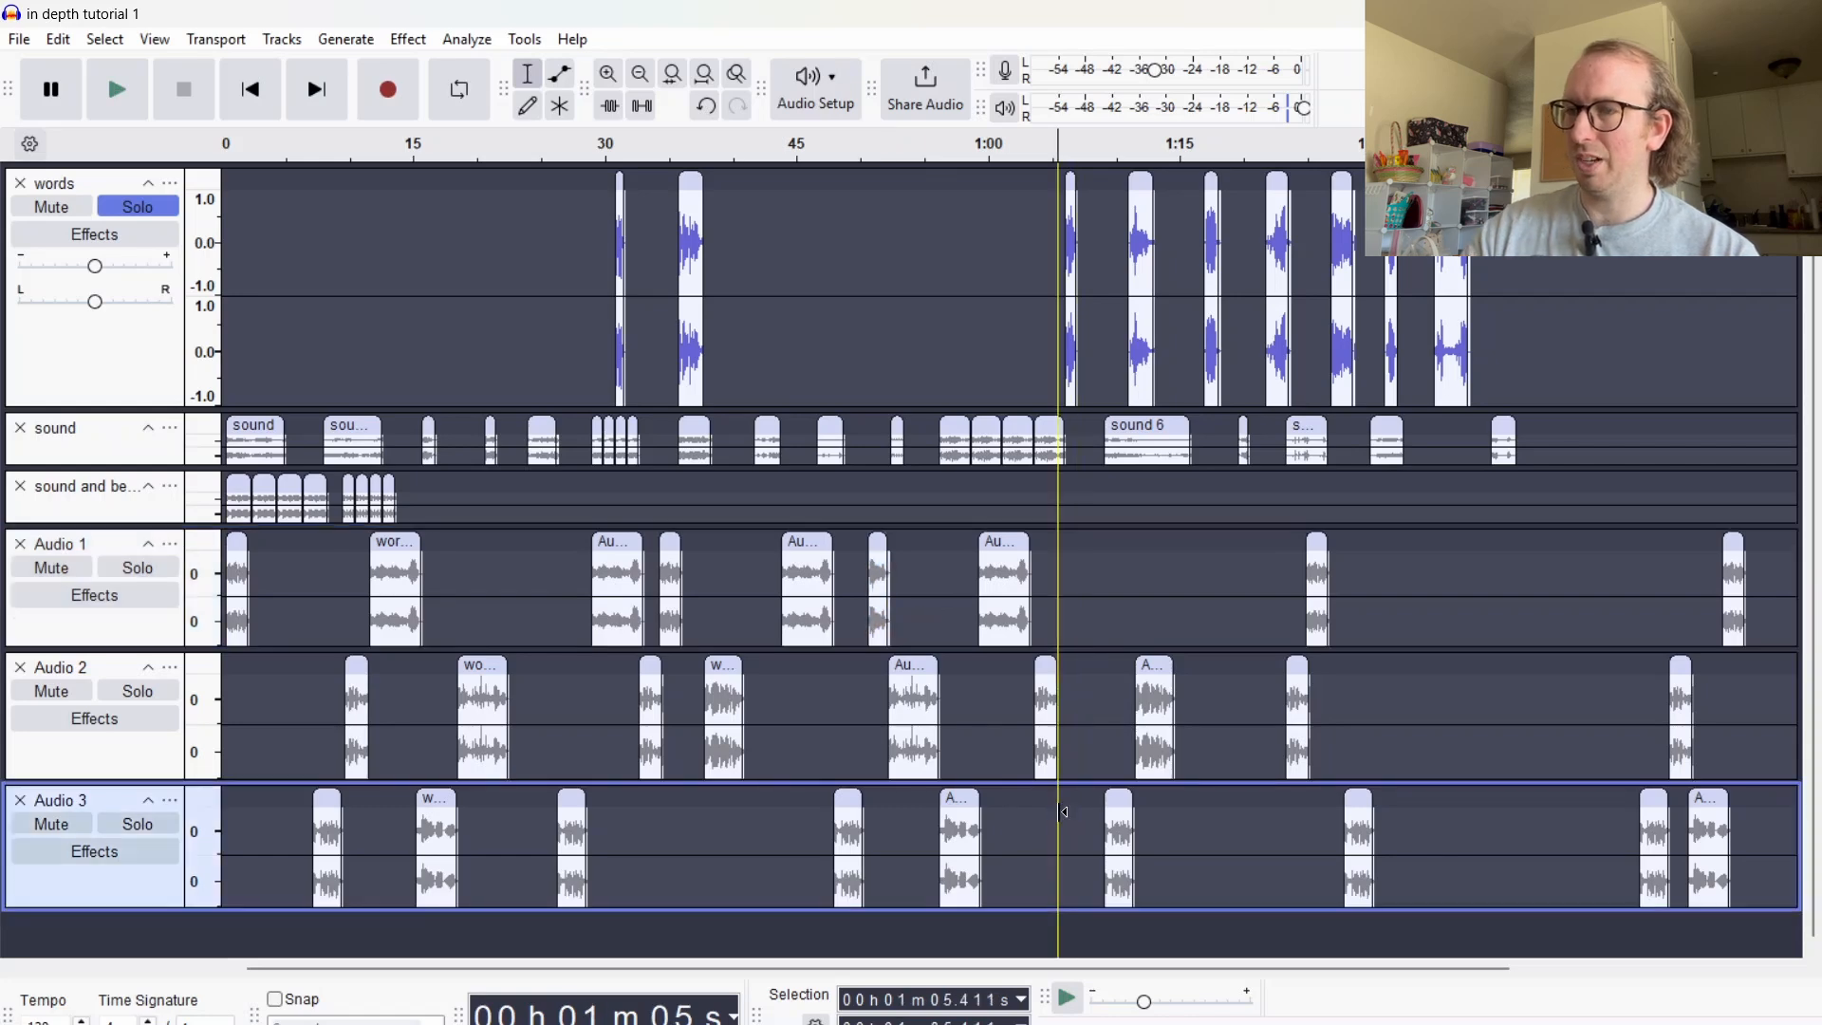
left_click_drag(1063, 811, 1078, 813)
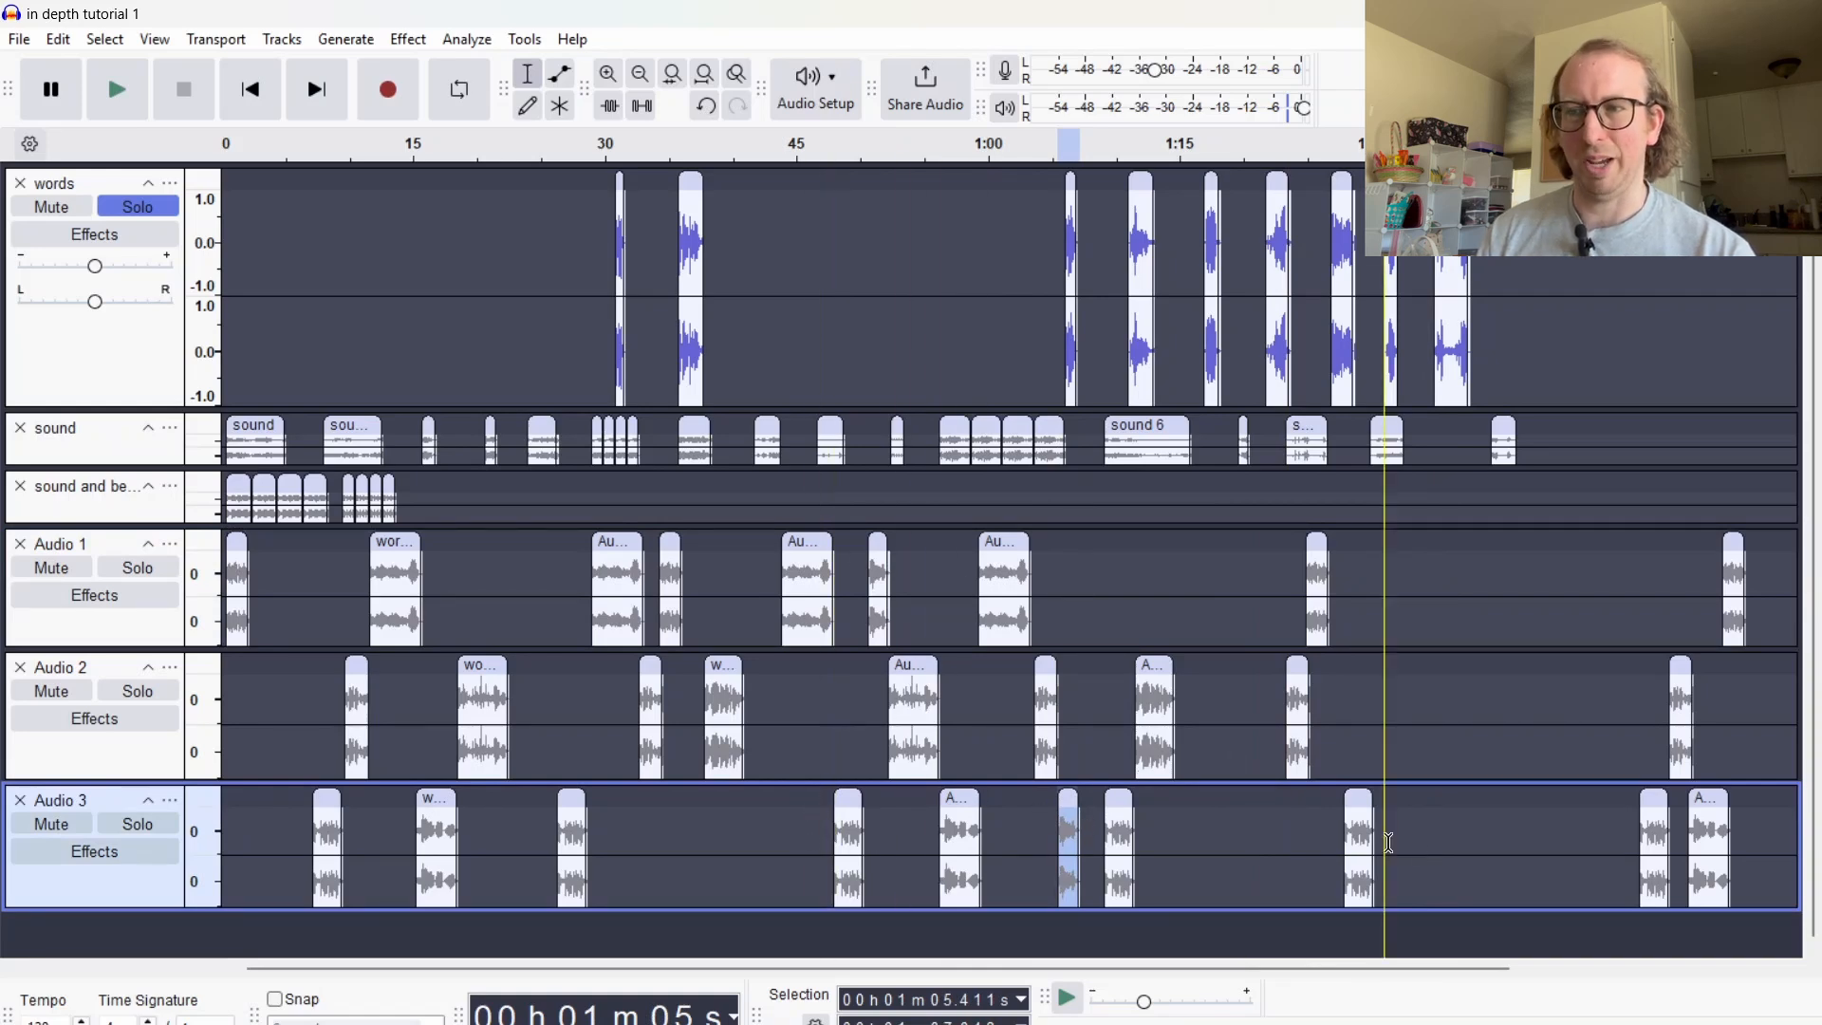
left_click(1470, 826)
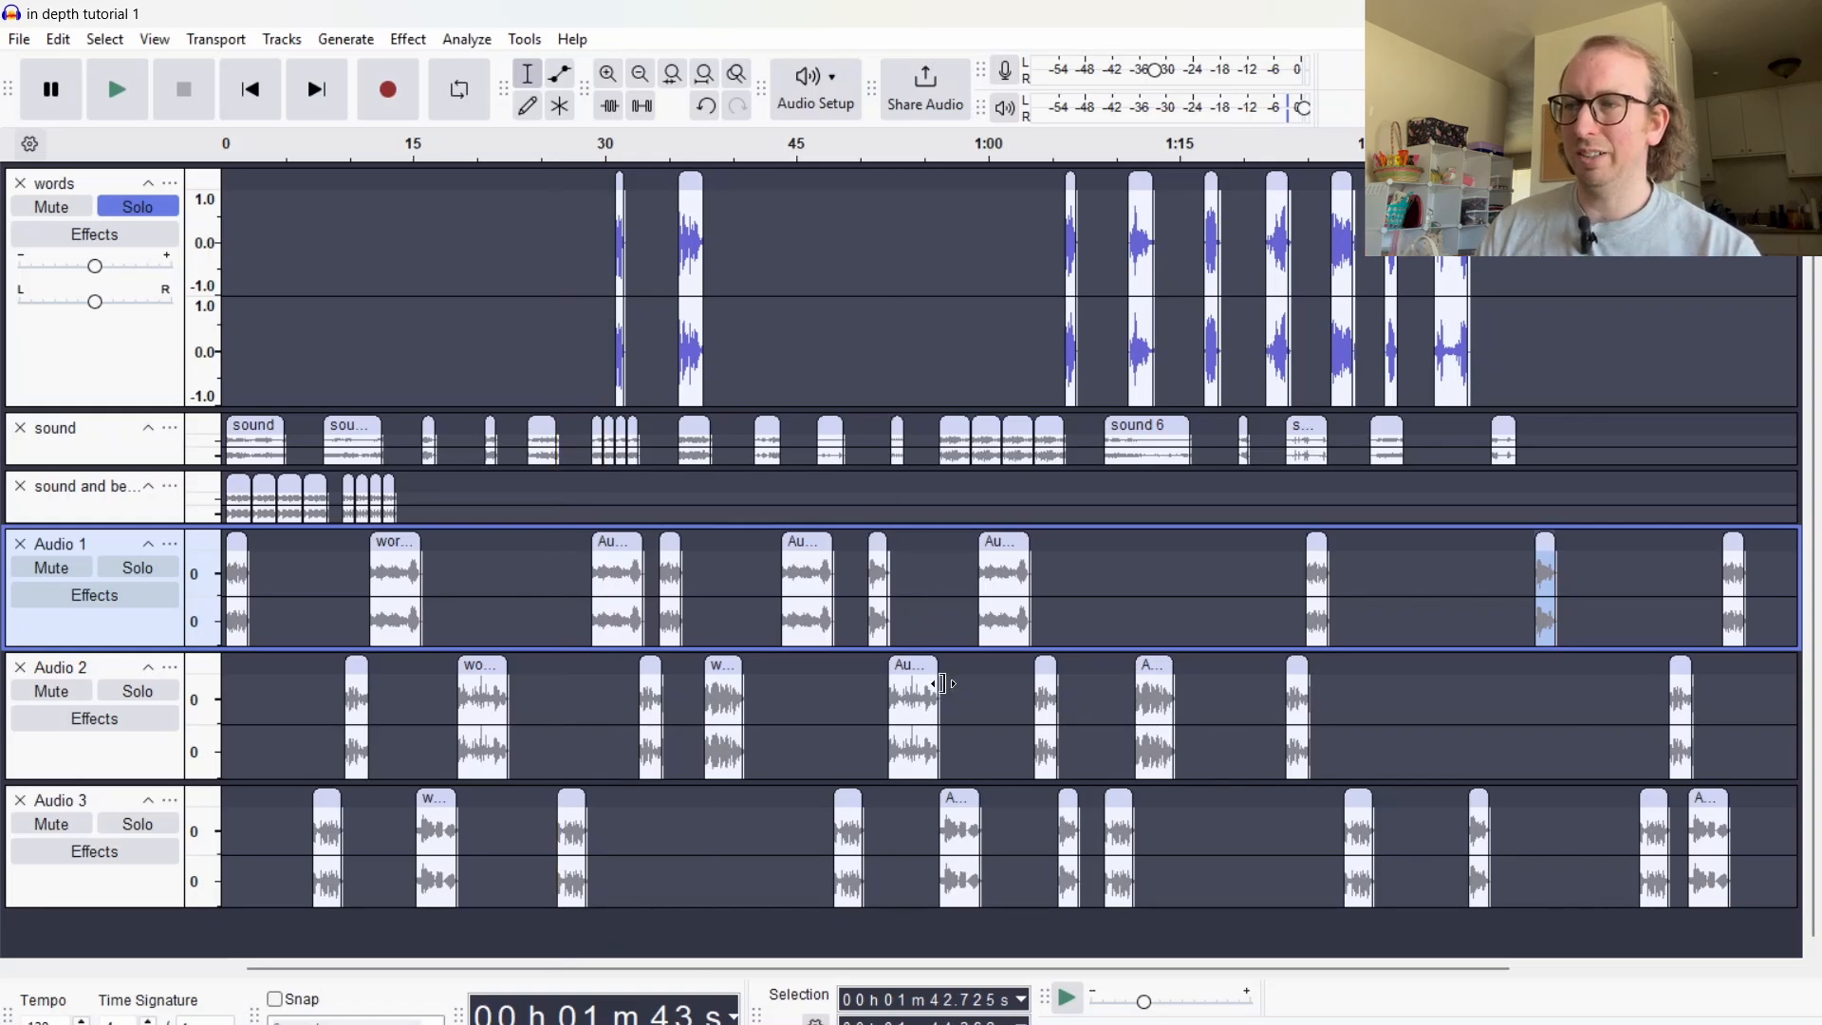
Shift the Audio 2 clip near 0:53 and the Audio 3 clip near 0:56 so both start at about 0:59
left_click_drag(917, 672, 1000, 672)
left_click_drag(960, 797, 994, 797)
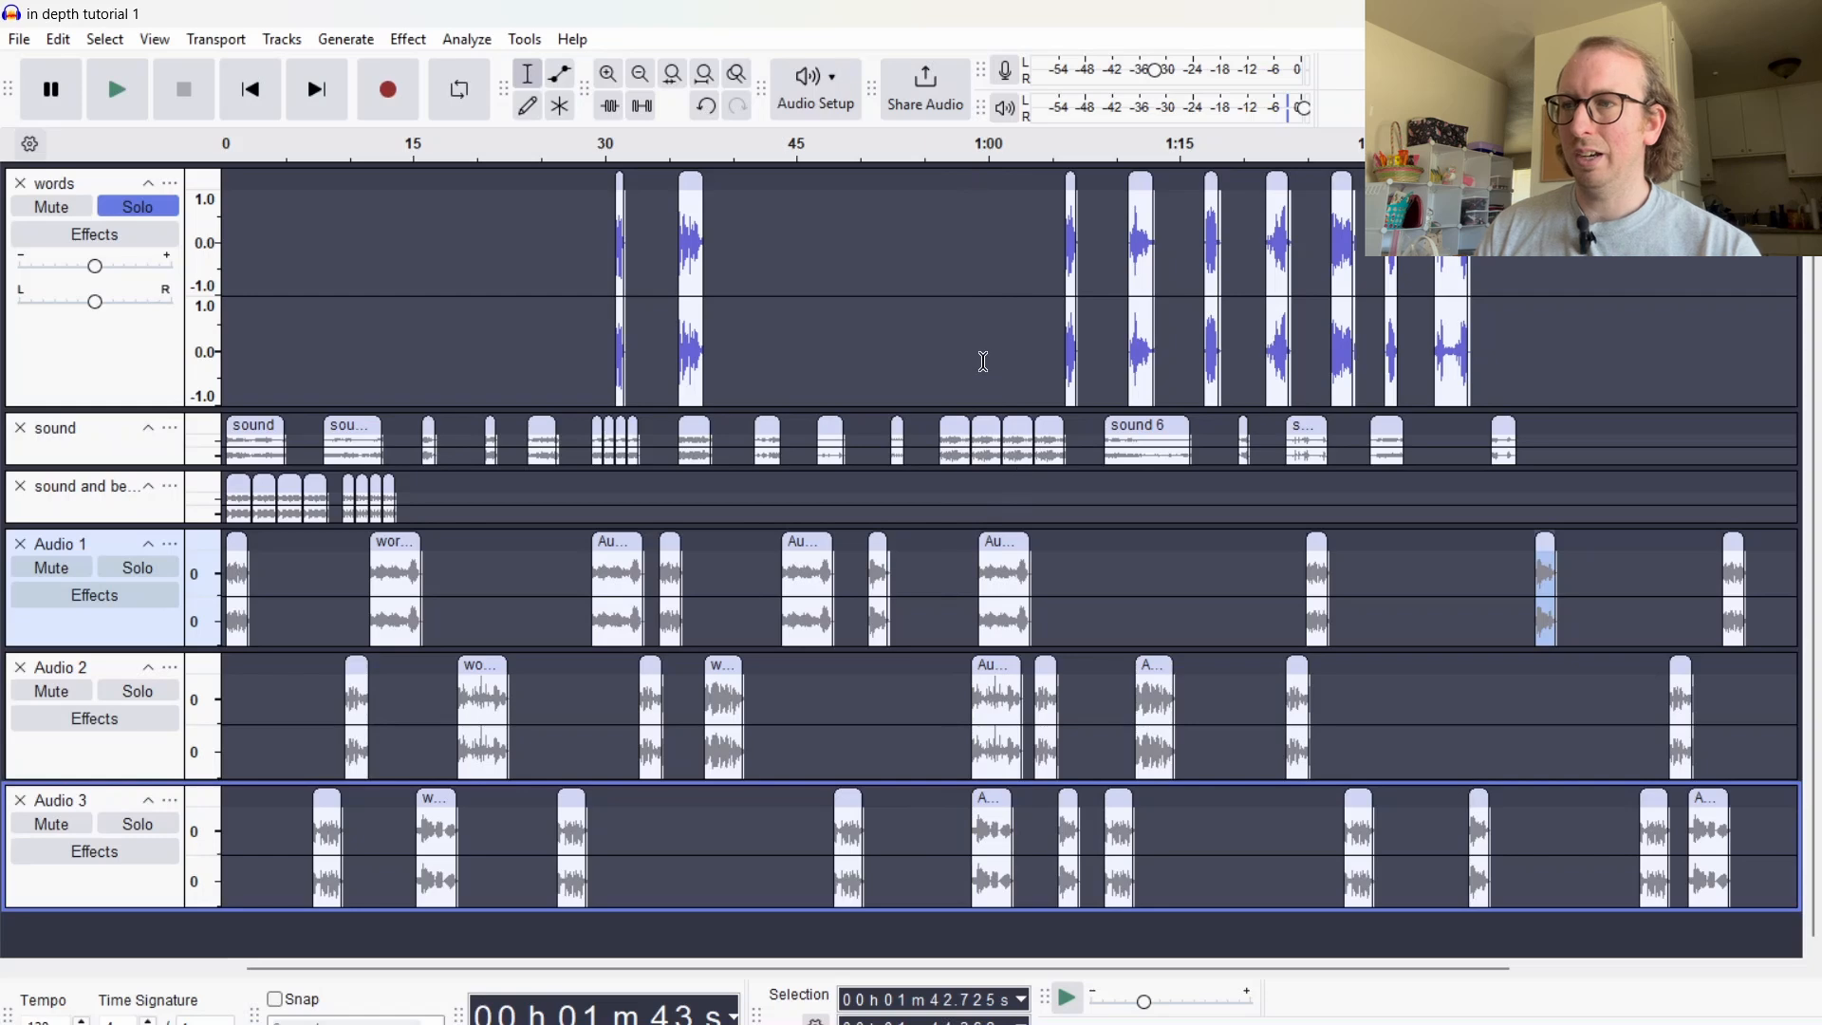
Solo Audio 1, Audio 2 and Audio 3 alongside the words track, and play the overlapping clips from about 0:58
left_click(983, 361)
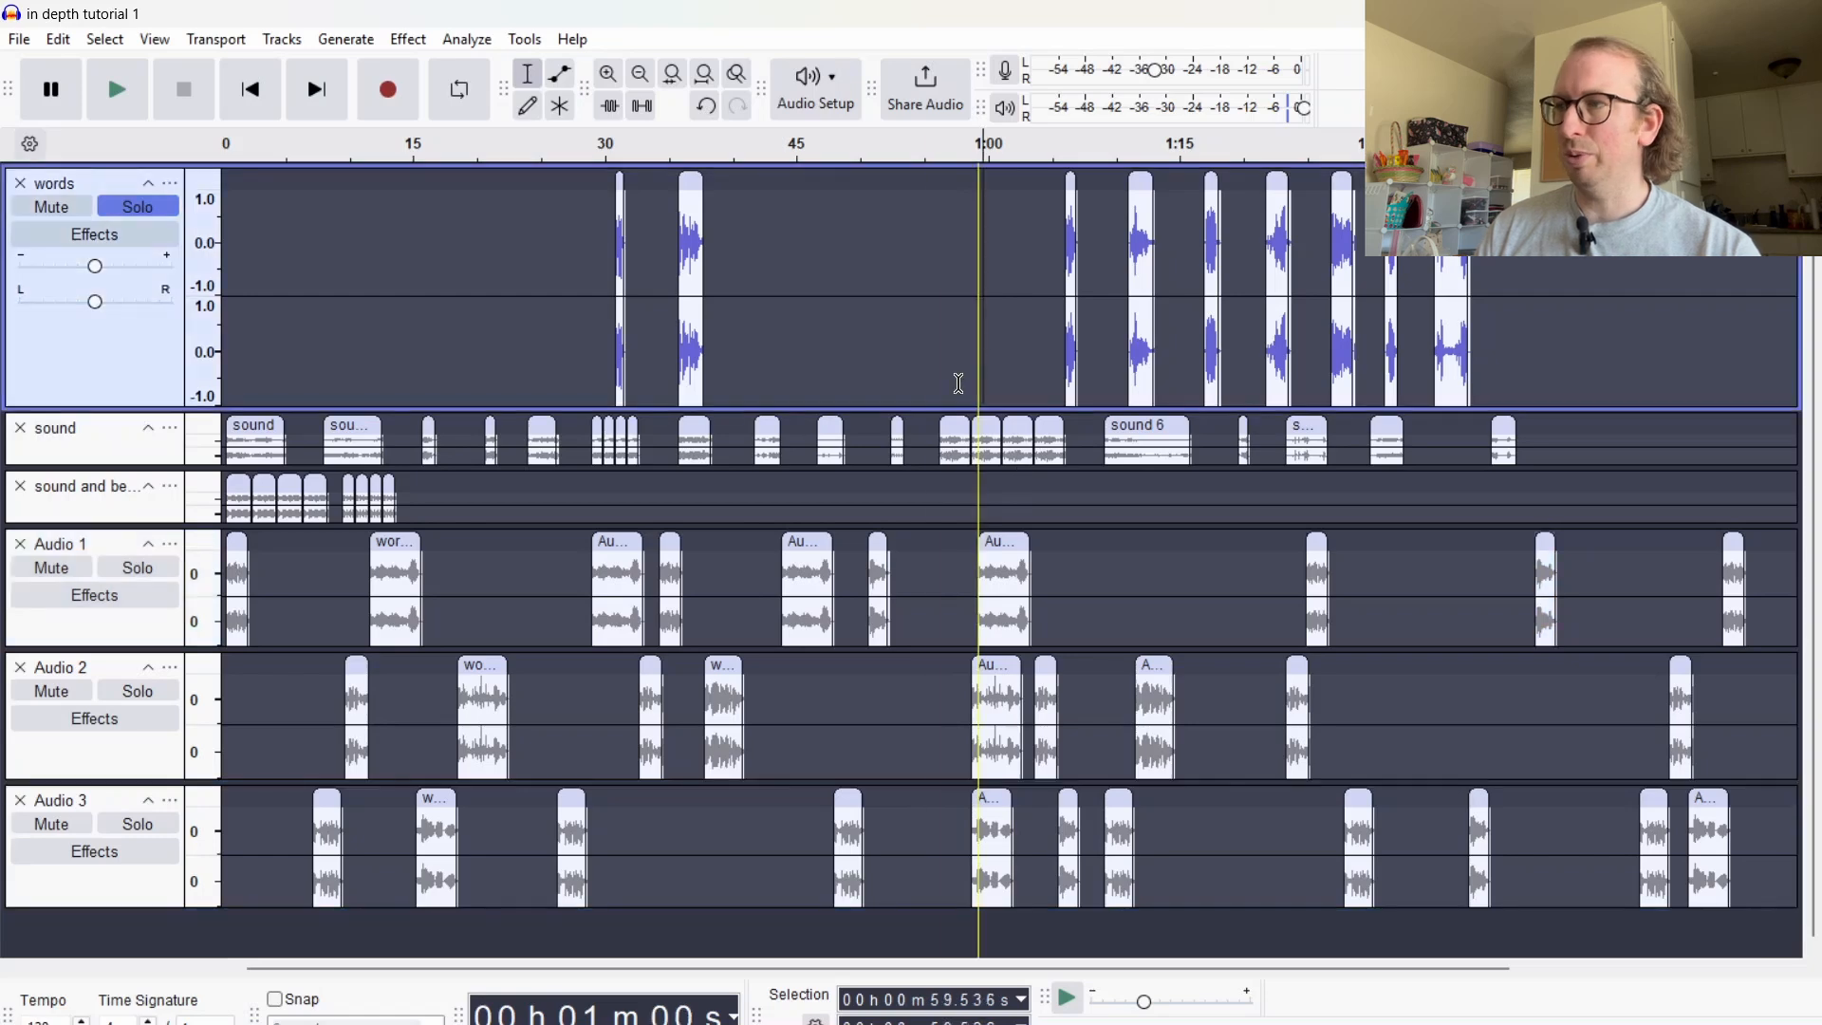
left_click(154, 571)
left_click(138, 691)
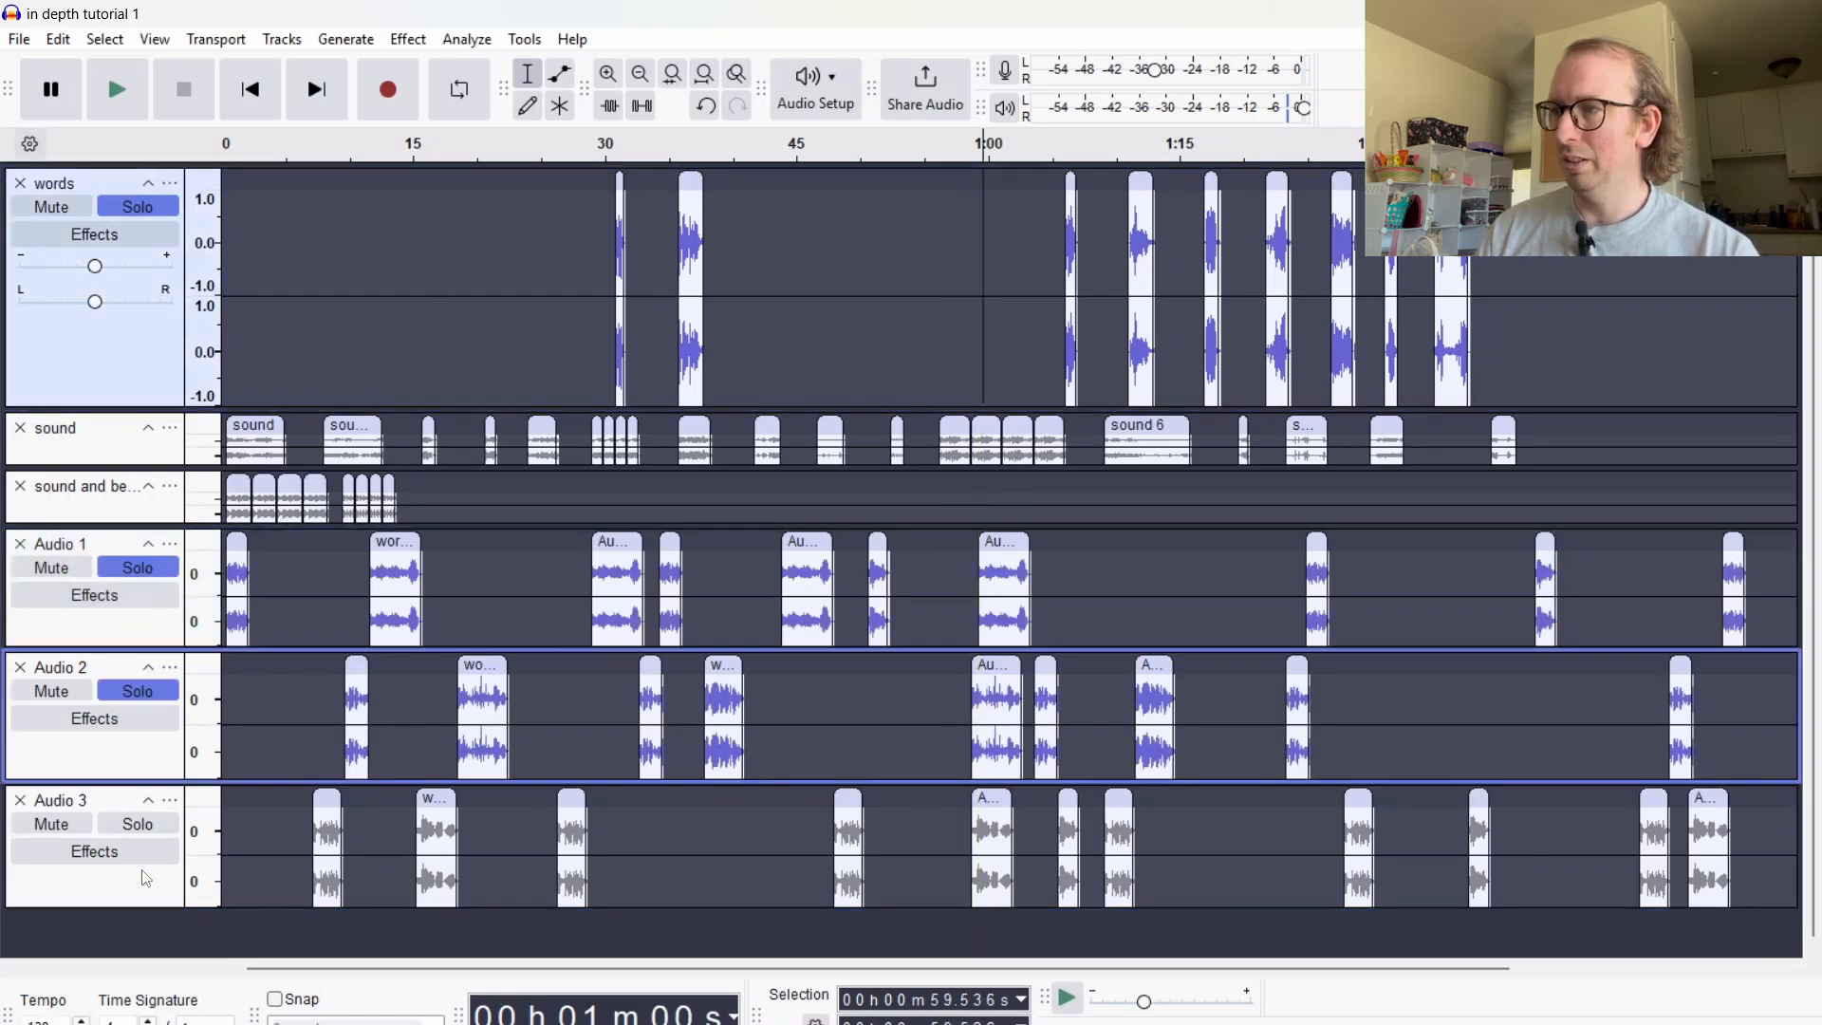
left_click(137, 823)
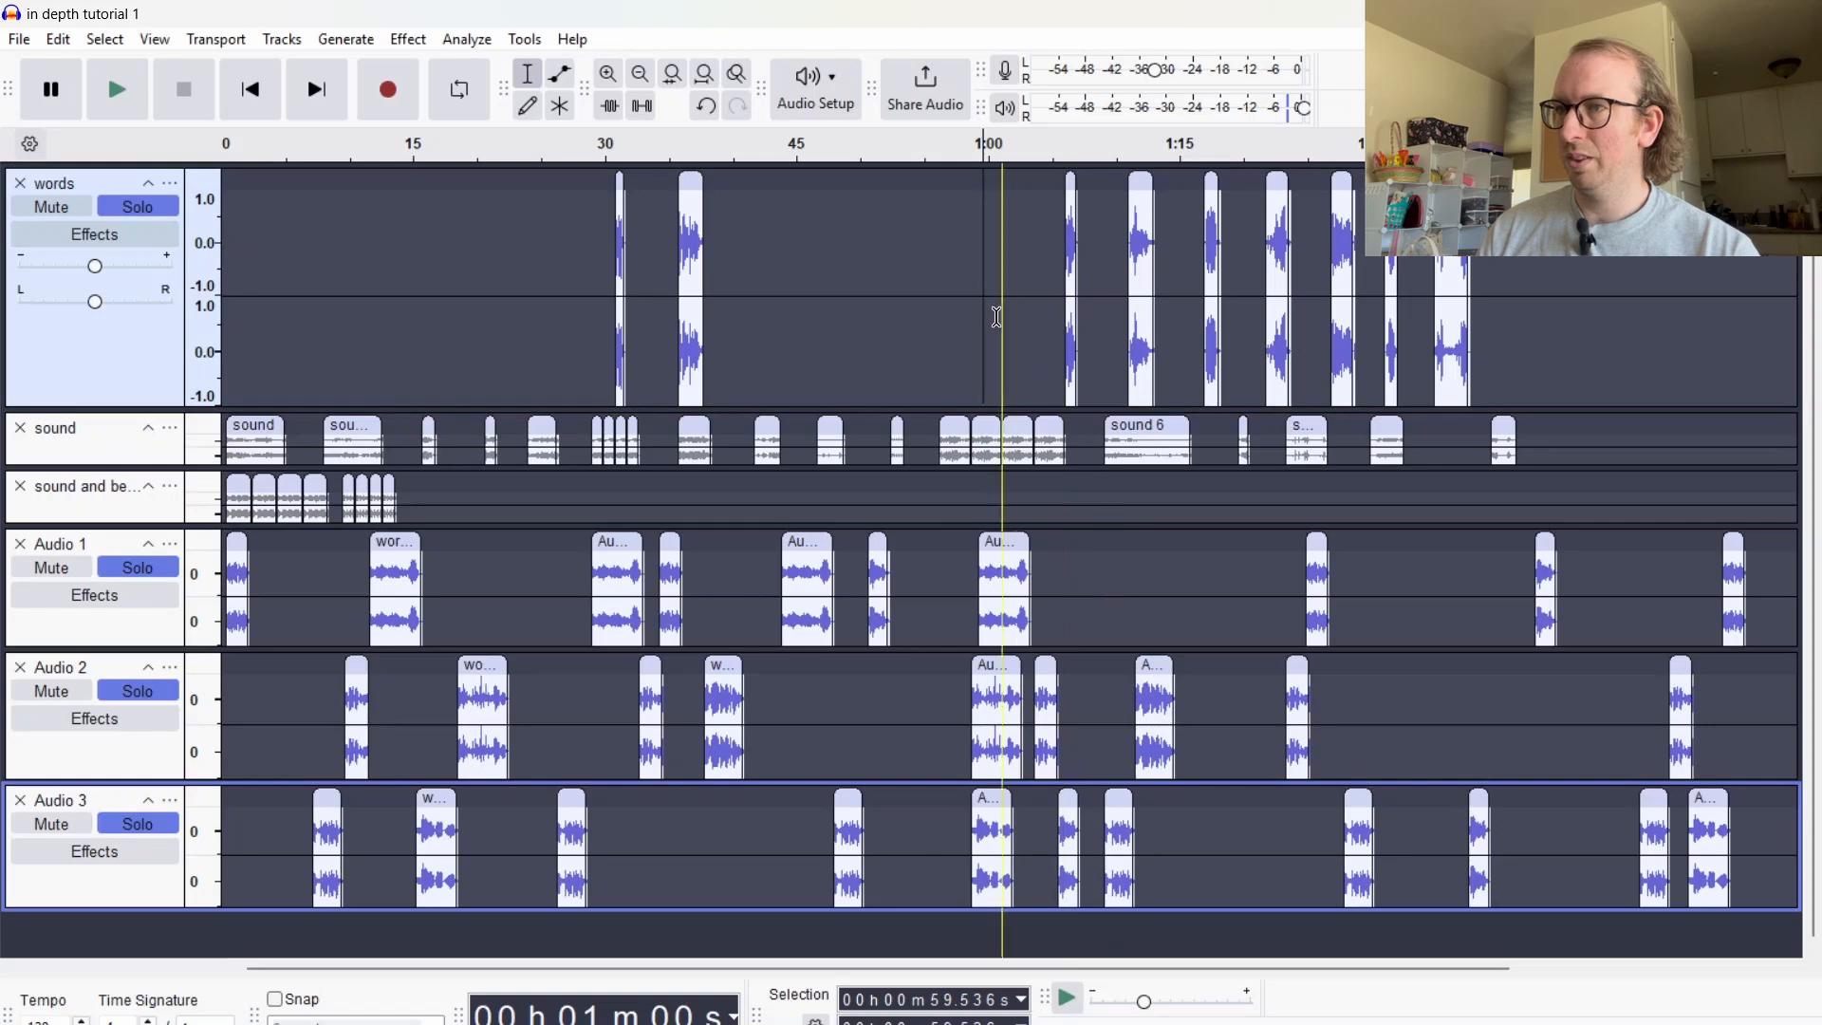
left_click(964, 344)
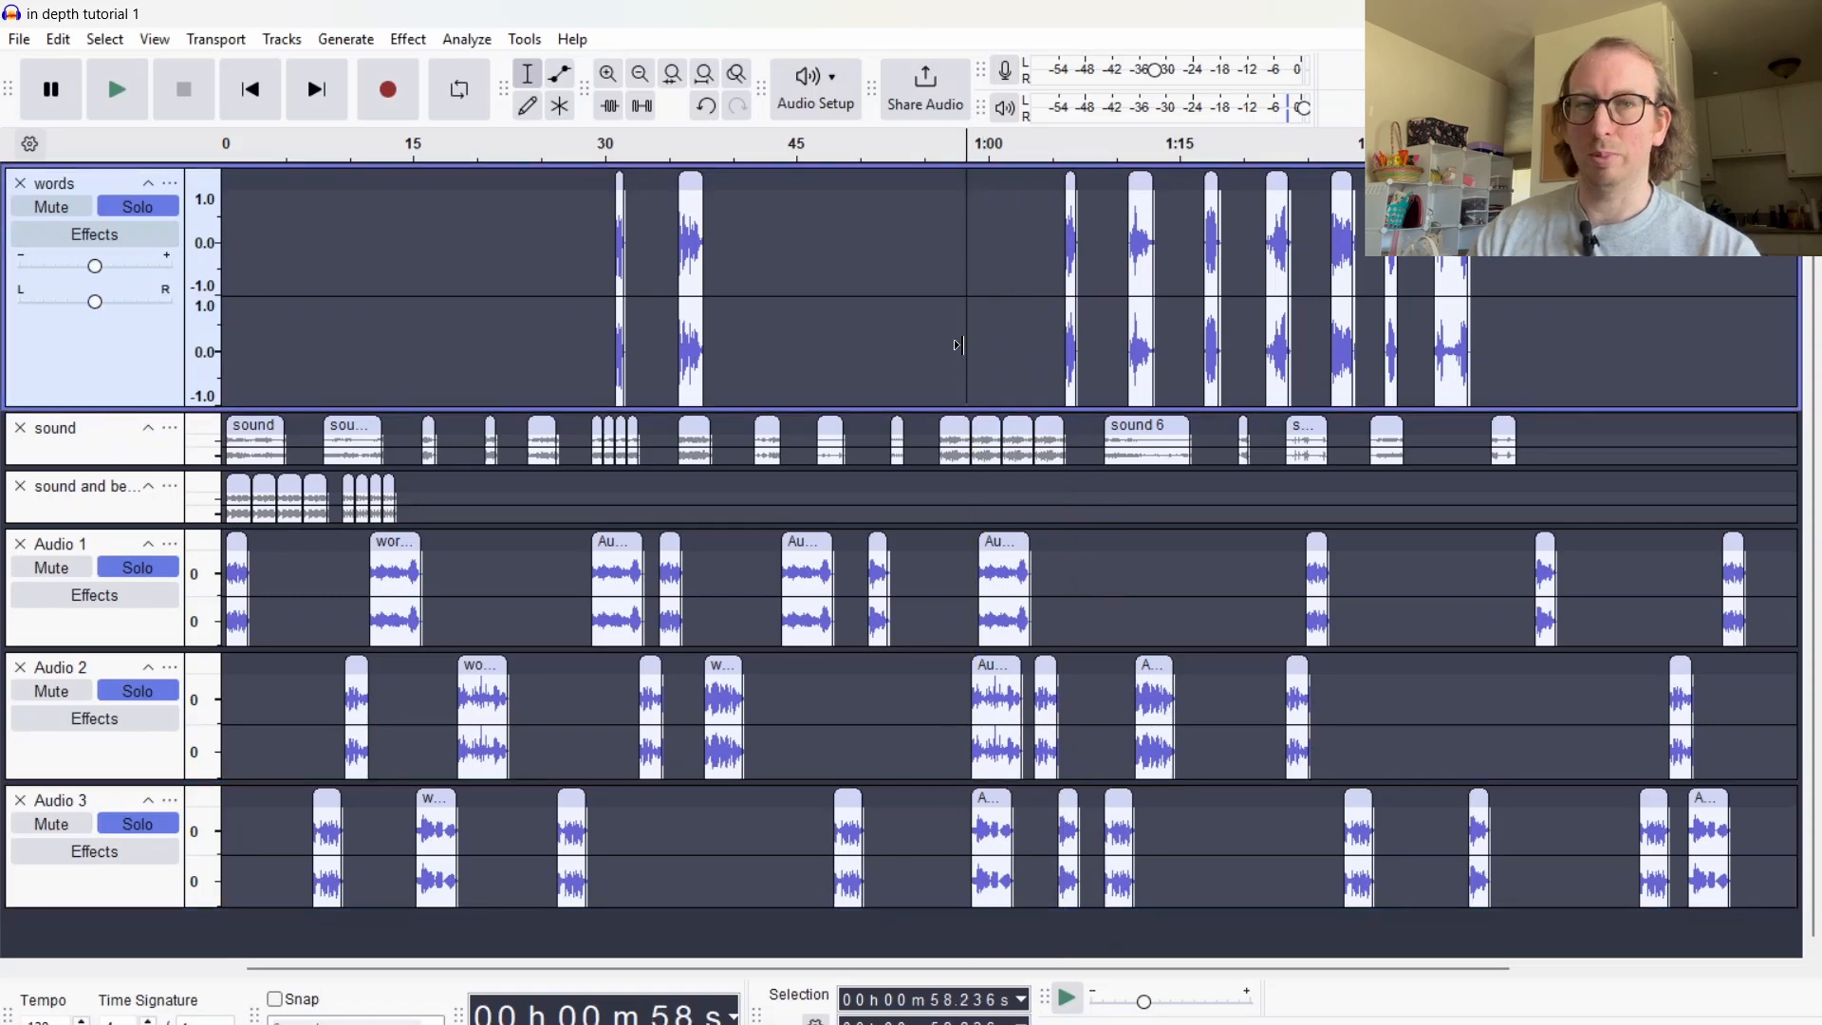
key("space")
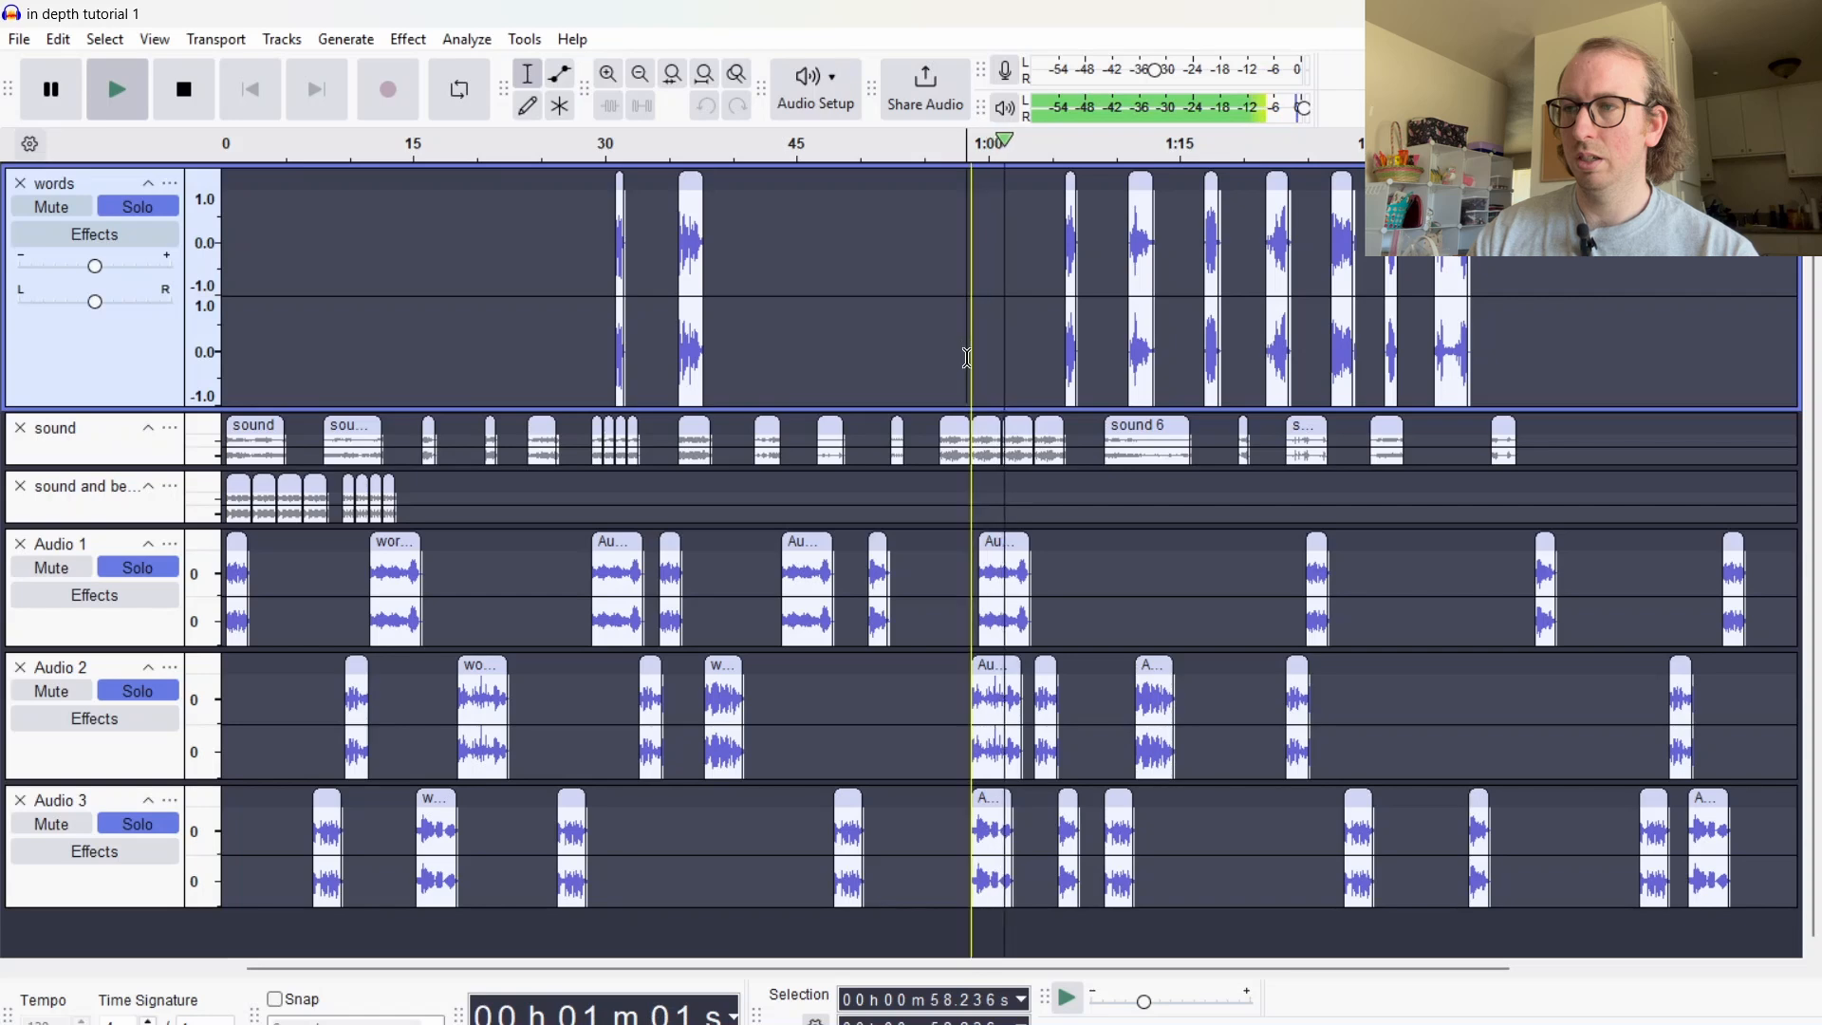
Shift the overlapping Audio 2 clip to about 0:55 and the Audio 3 clip to about 0:52, and paste a copy in Audio 1 near 1:17
key("space")
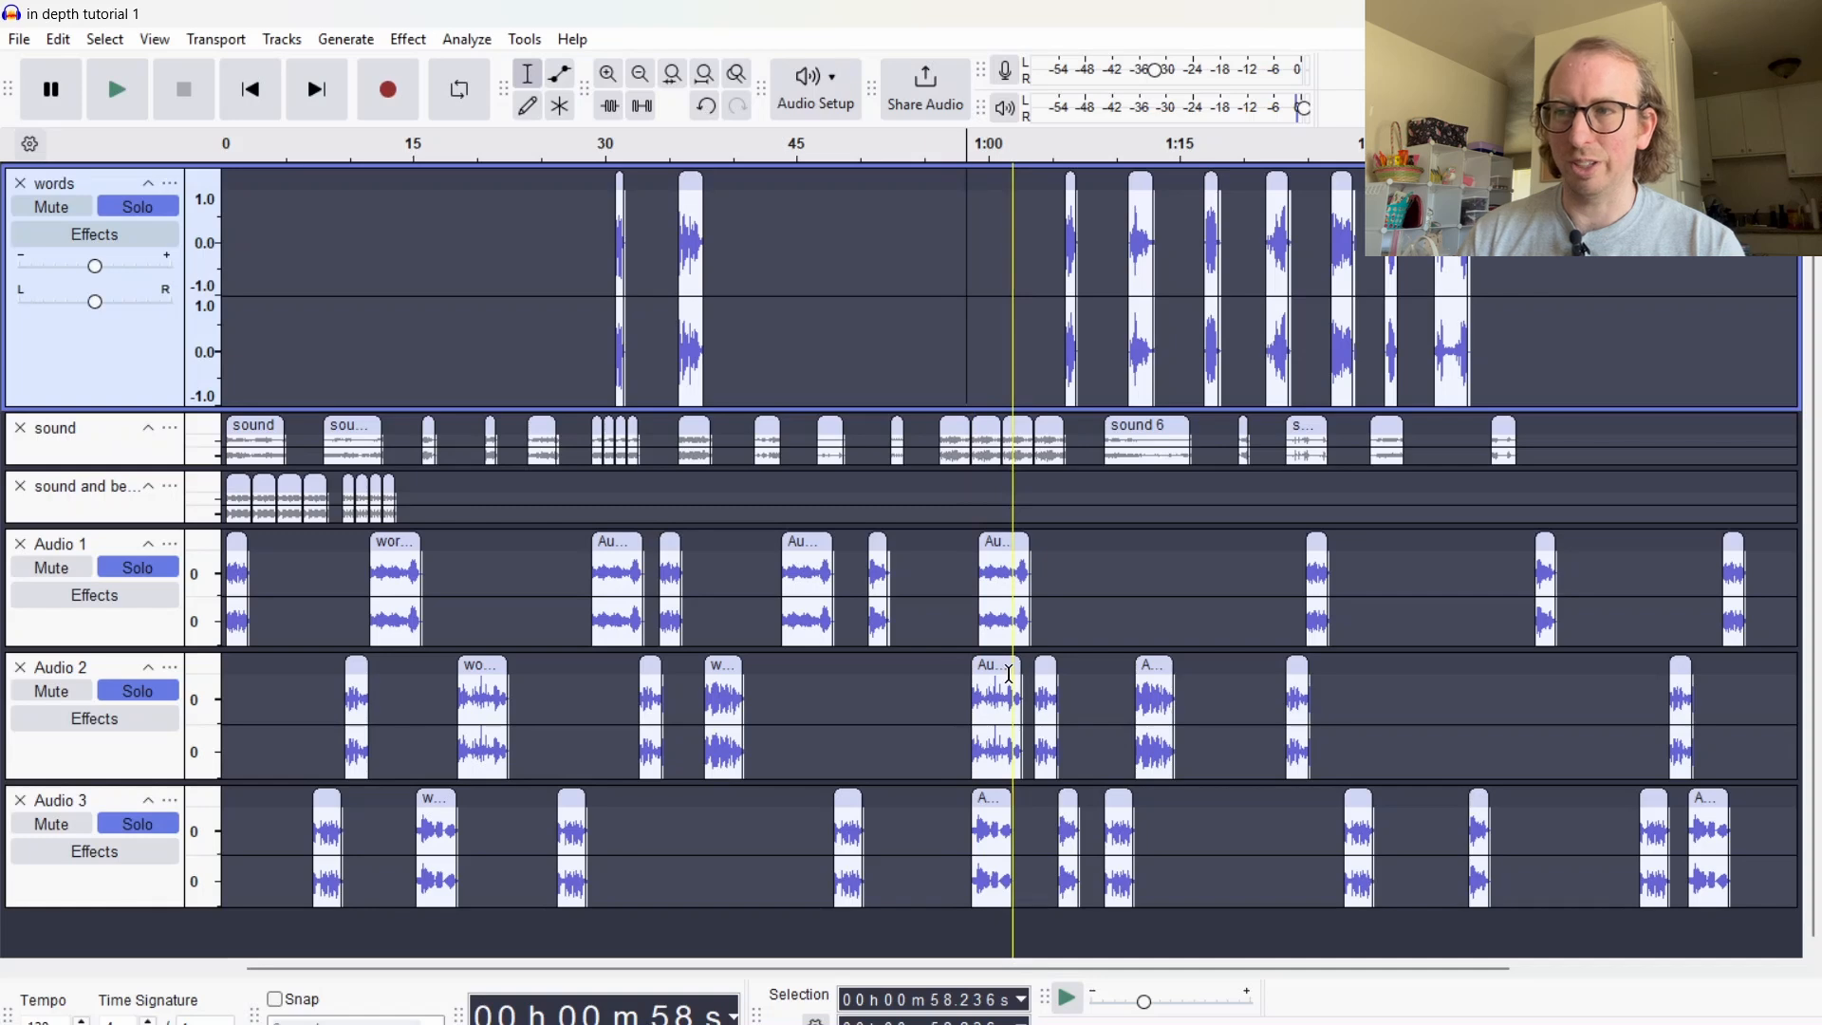
left_click_drag(997, 665, 946, 665)
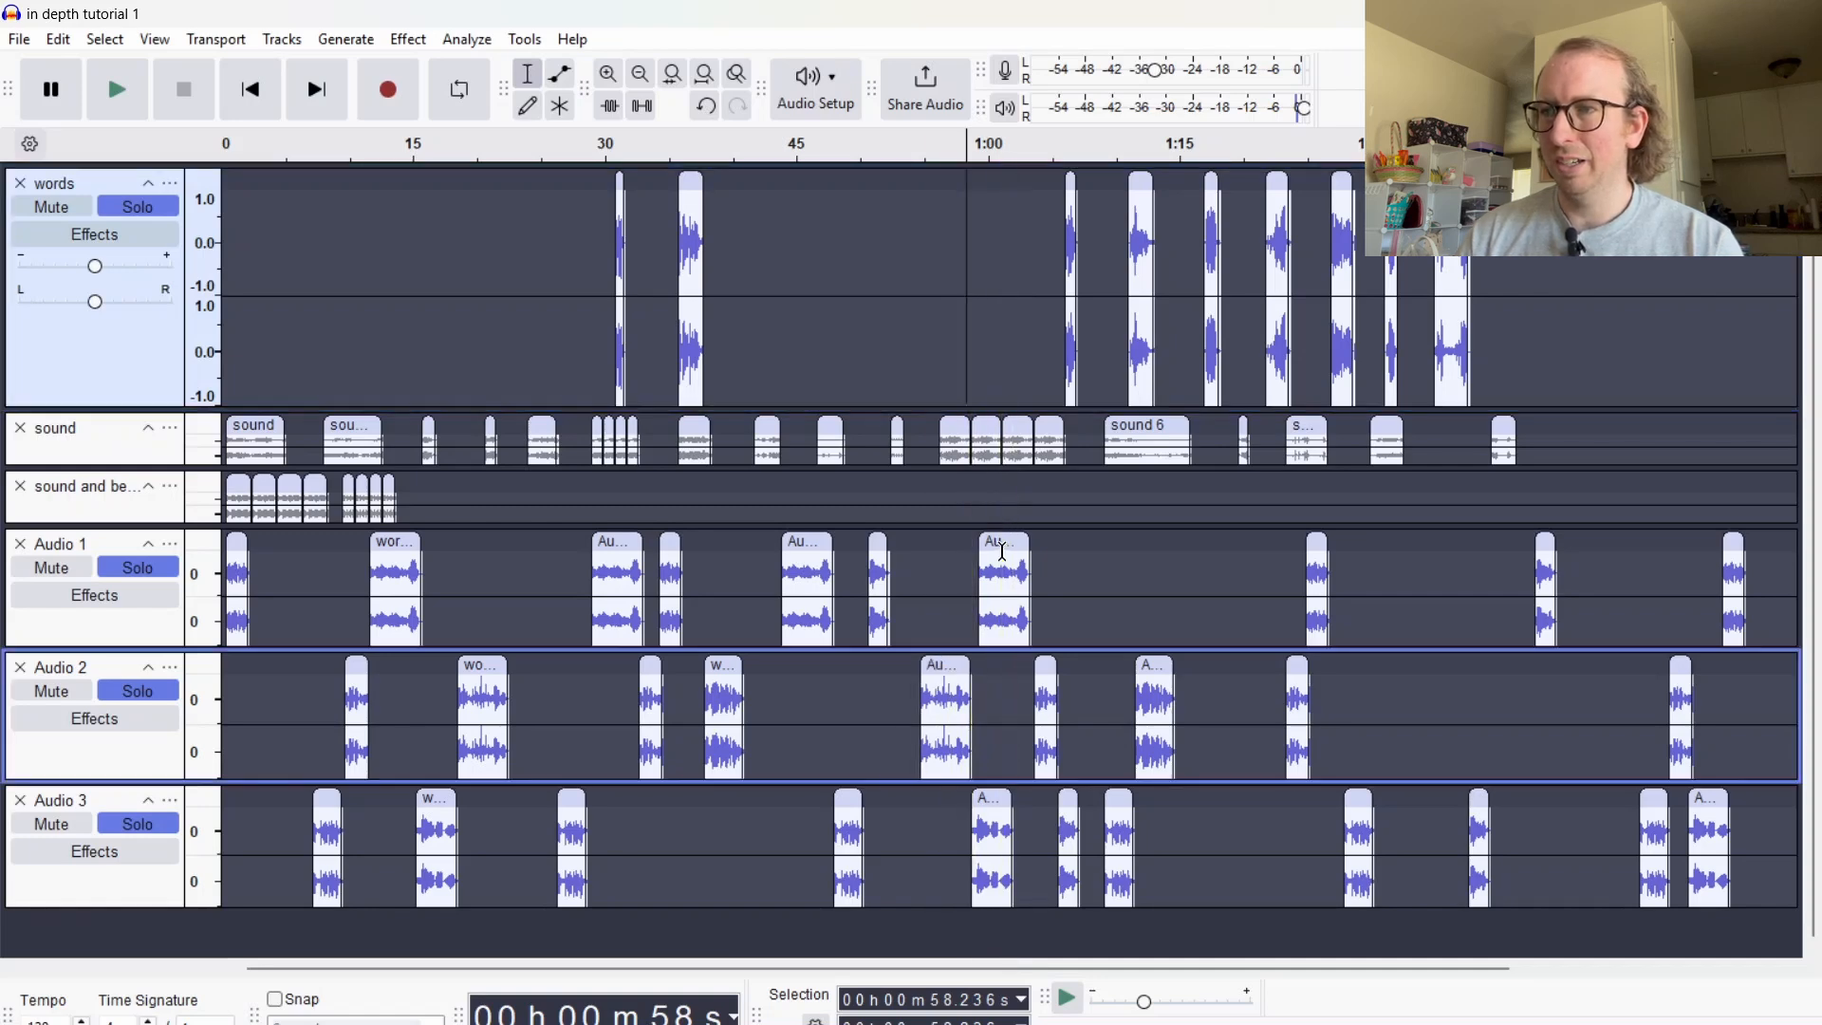
left_click_drag(977, 800, 893, 800)
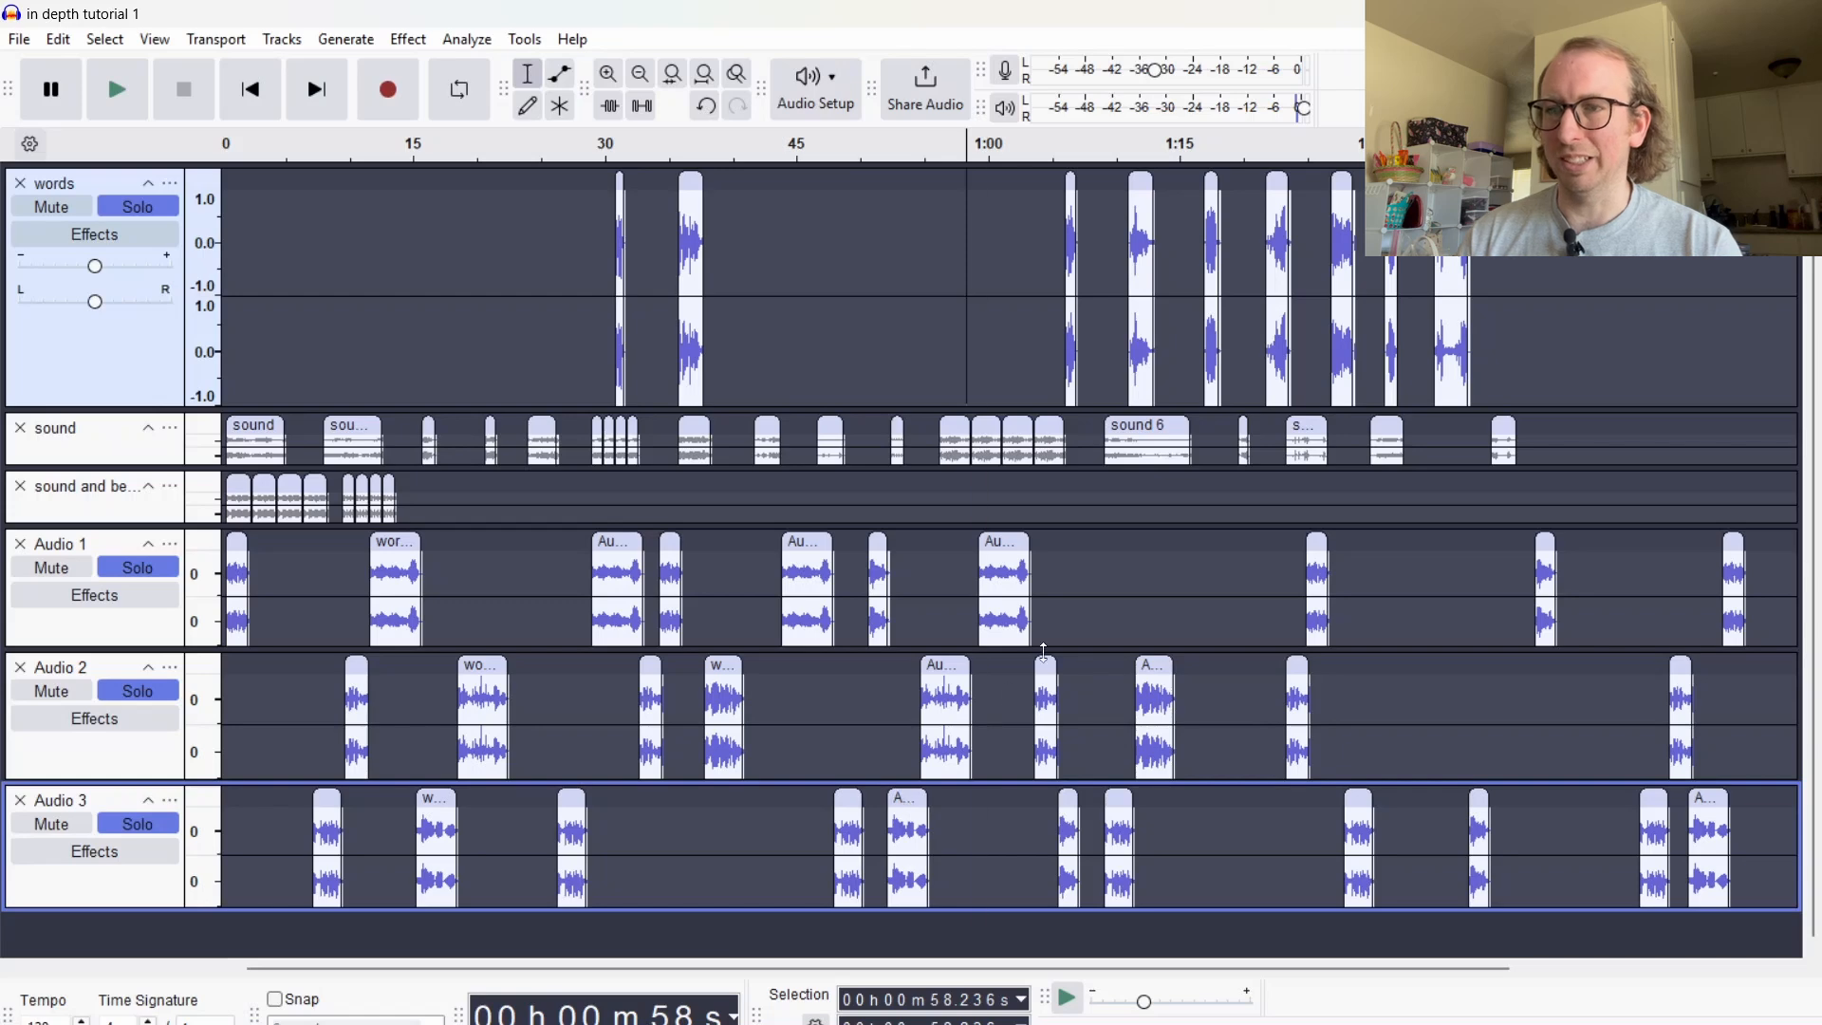
left_click(1203, 614)
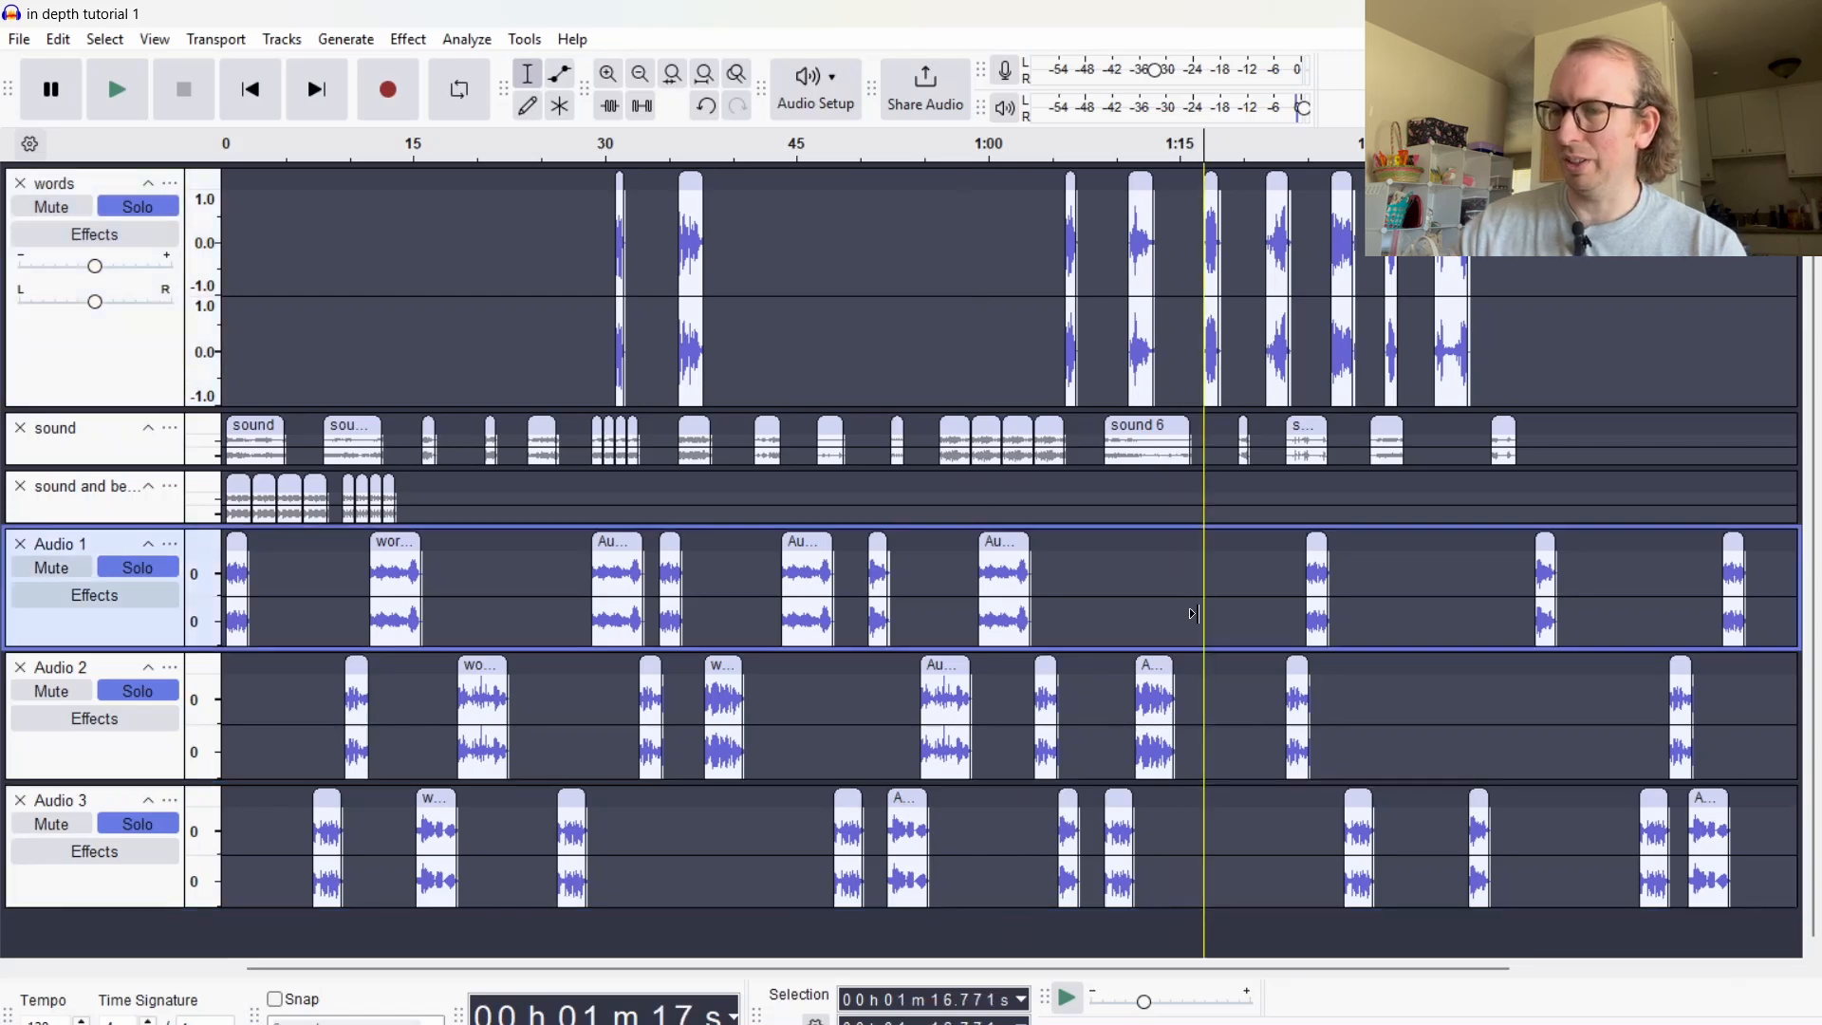
key("ctrl+v")
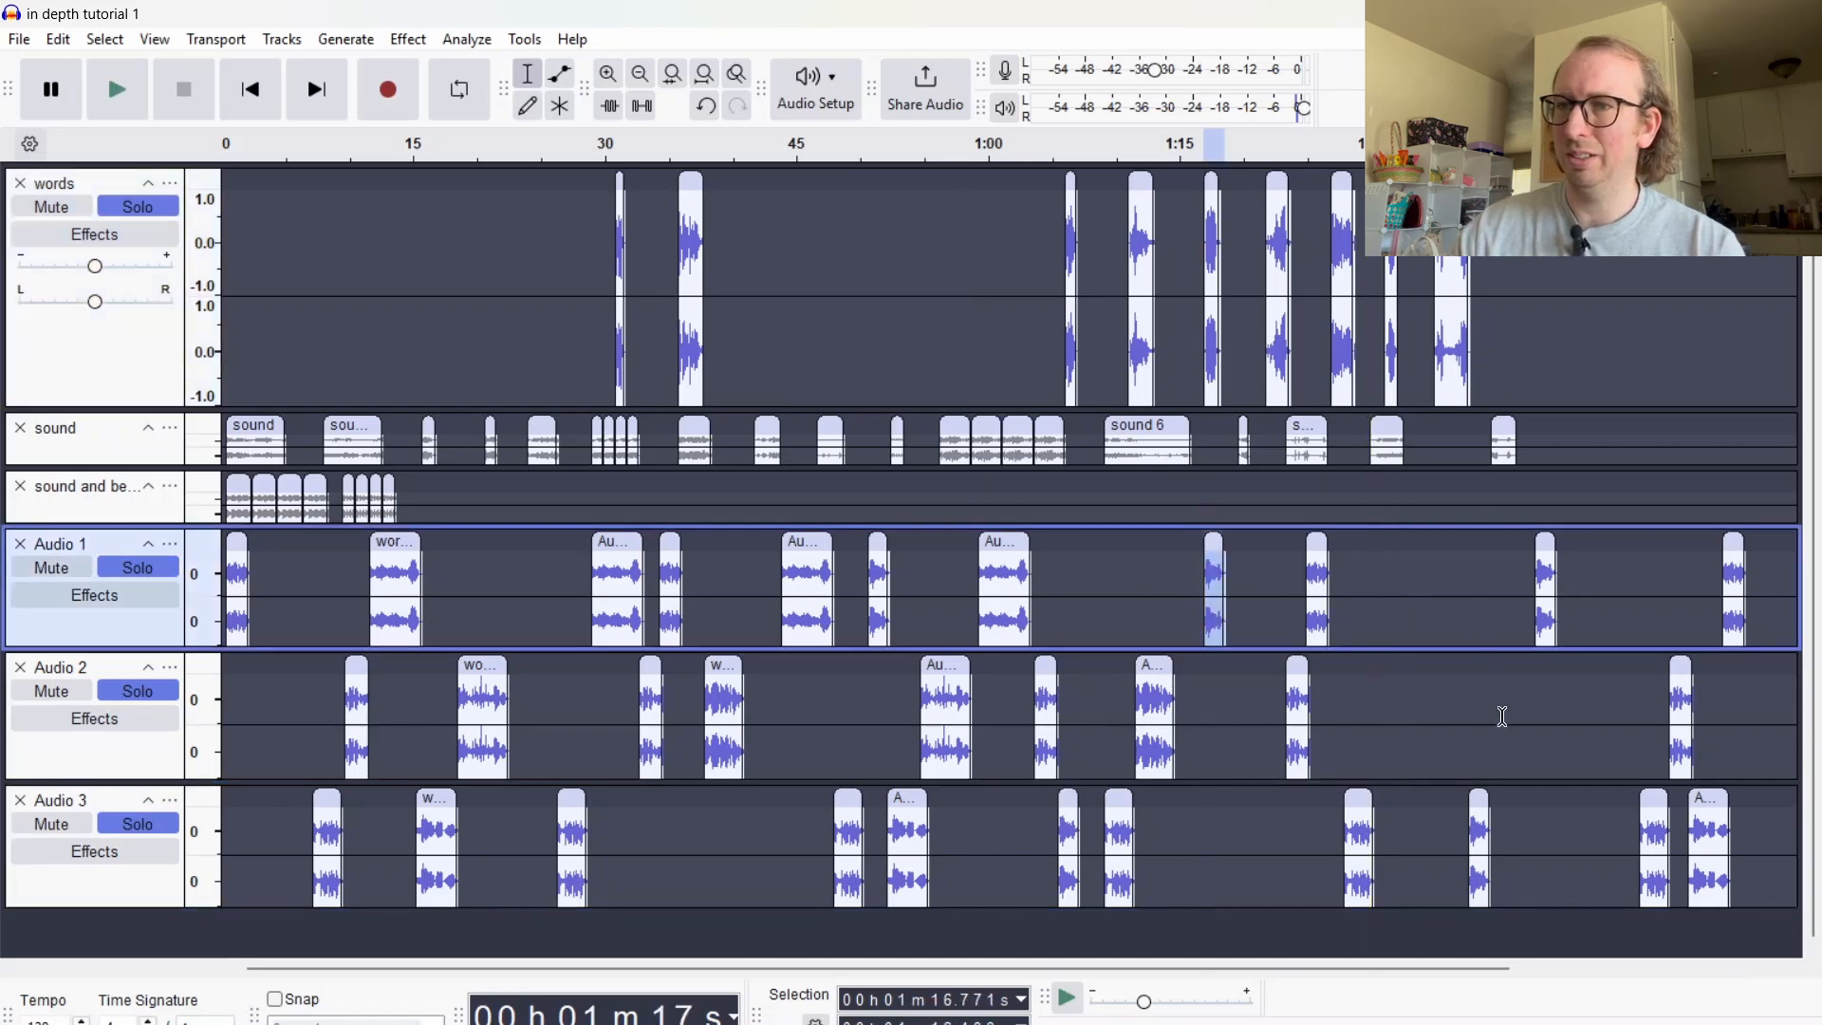
Remove the solo from Audio 1, Audio 2 and Audio 3, and play the words clip near 1:06 on its own
left_click(1058, 284)
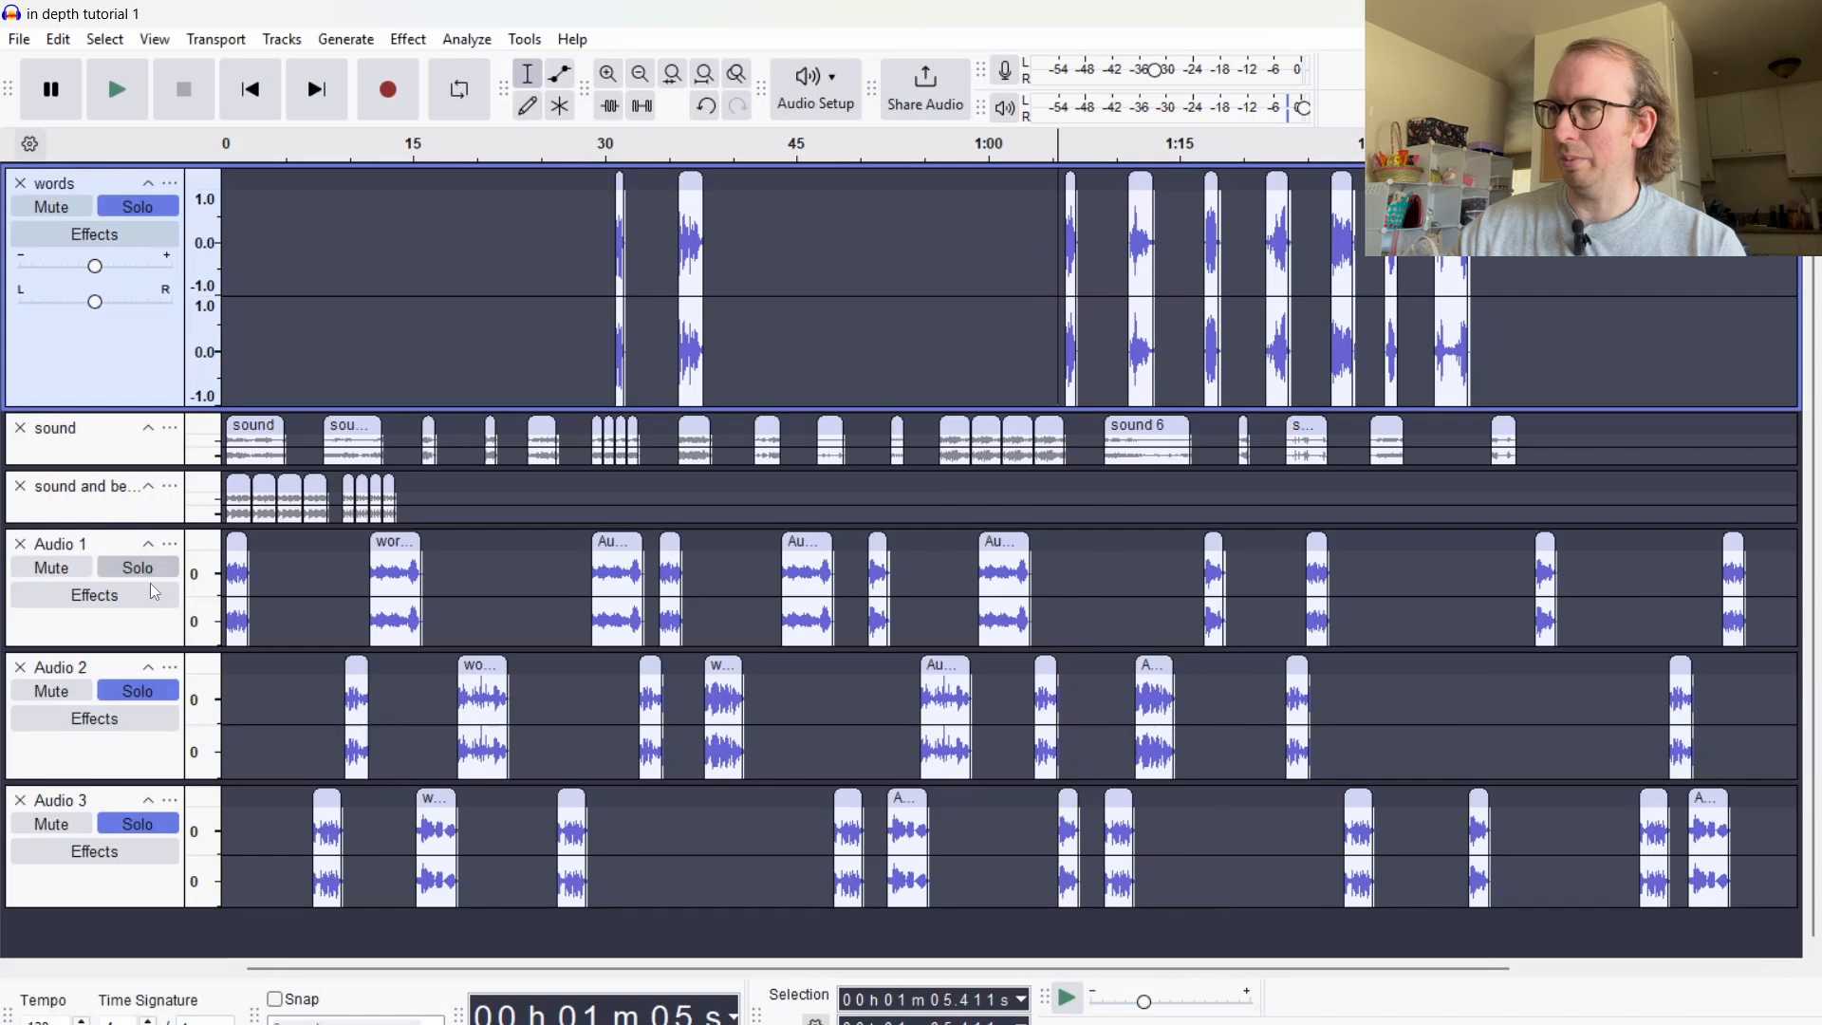
left_click(137, 691)
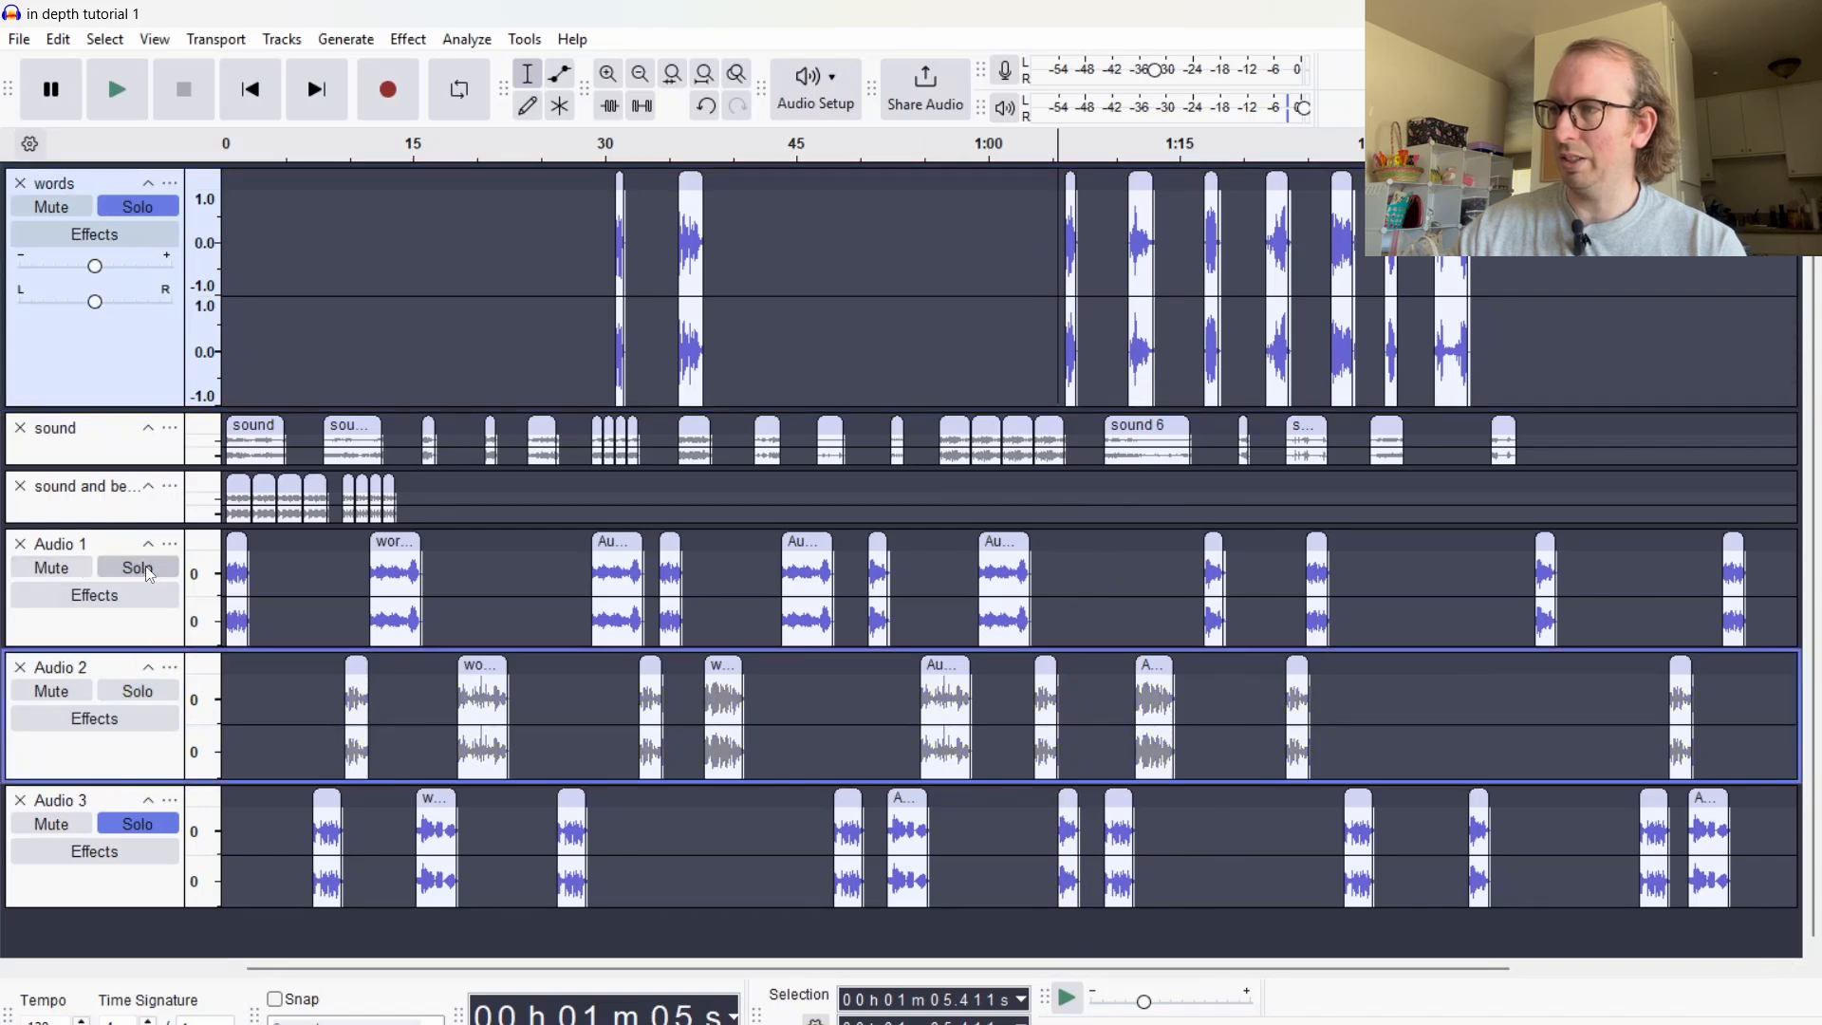
left_click(147, 570)
left_click(156, 826)
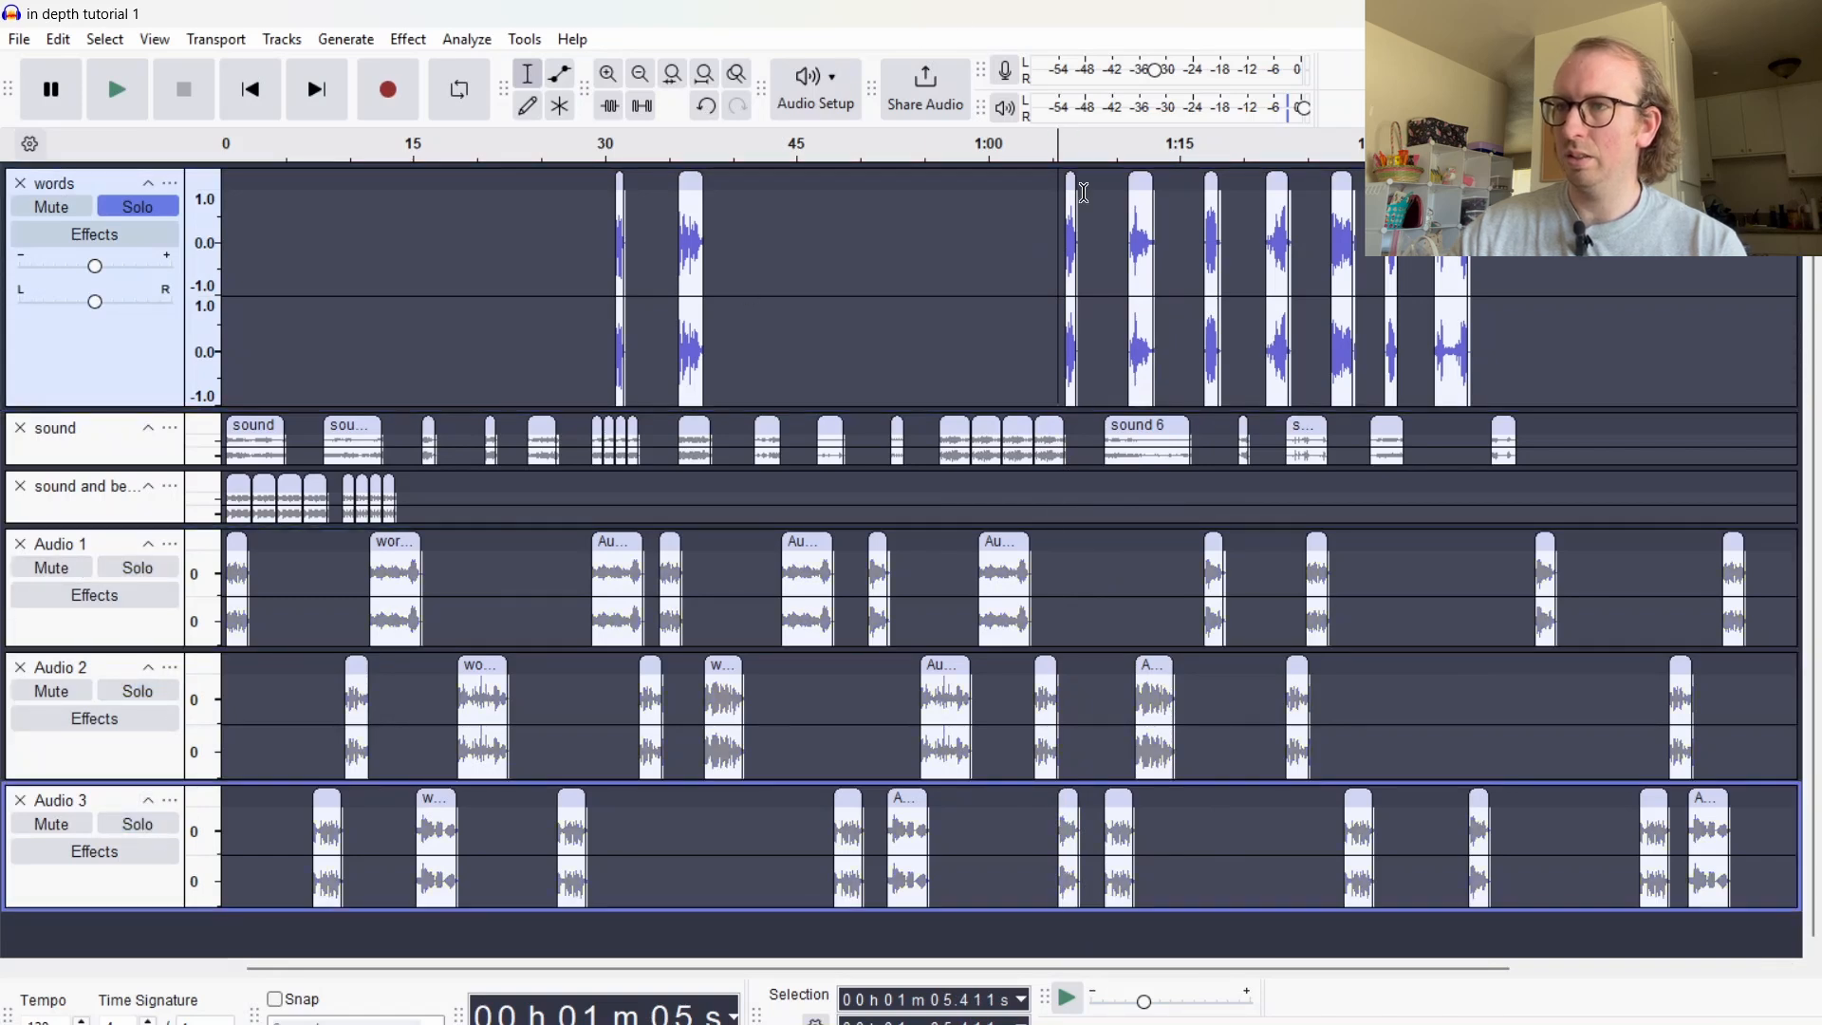
key("space")
key("space")
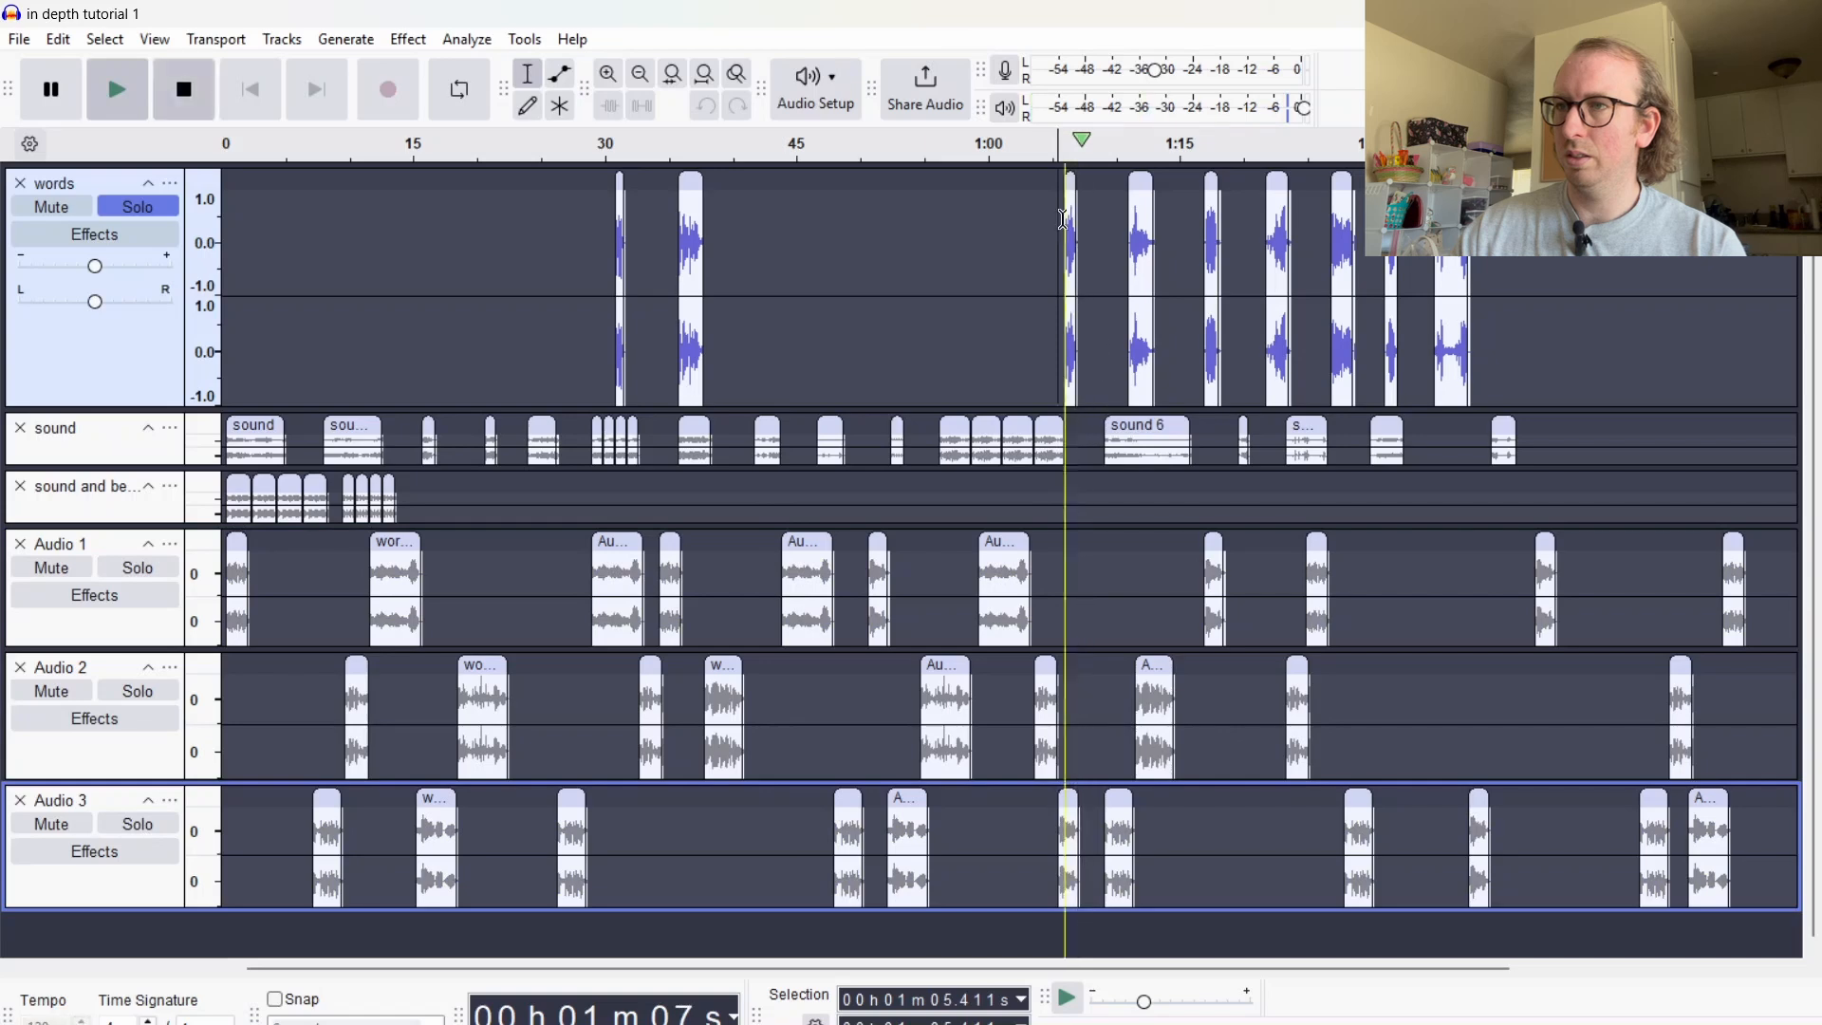
left_click(1112, 275)
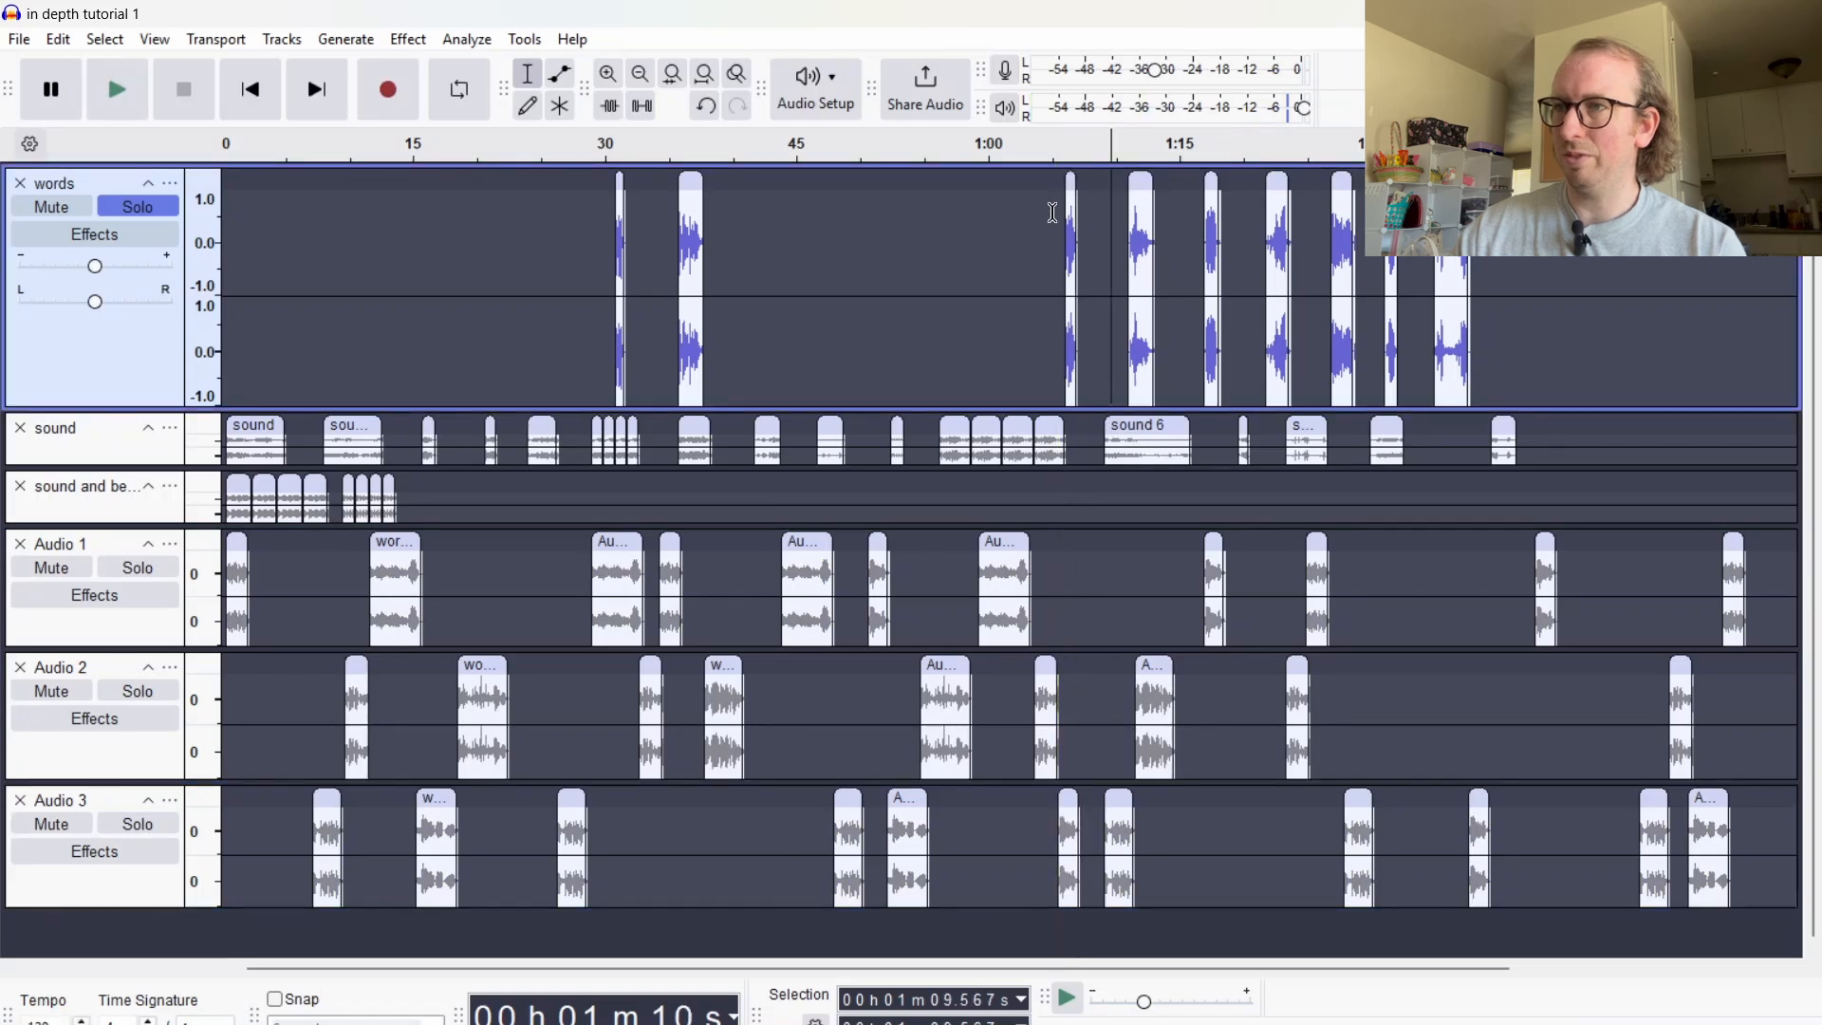
Copy the short words clip near 1:06 and paste it in Audio 3 just behind the clip near 1:38
left_click_drag(1053, 213, 1091, 190)
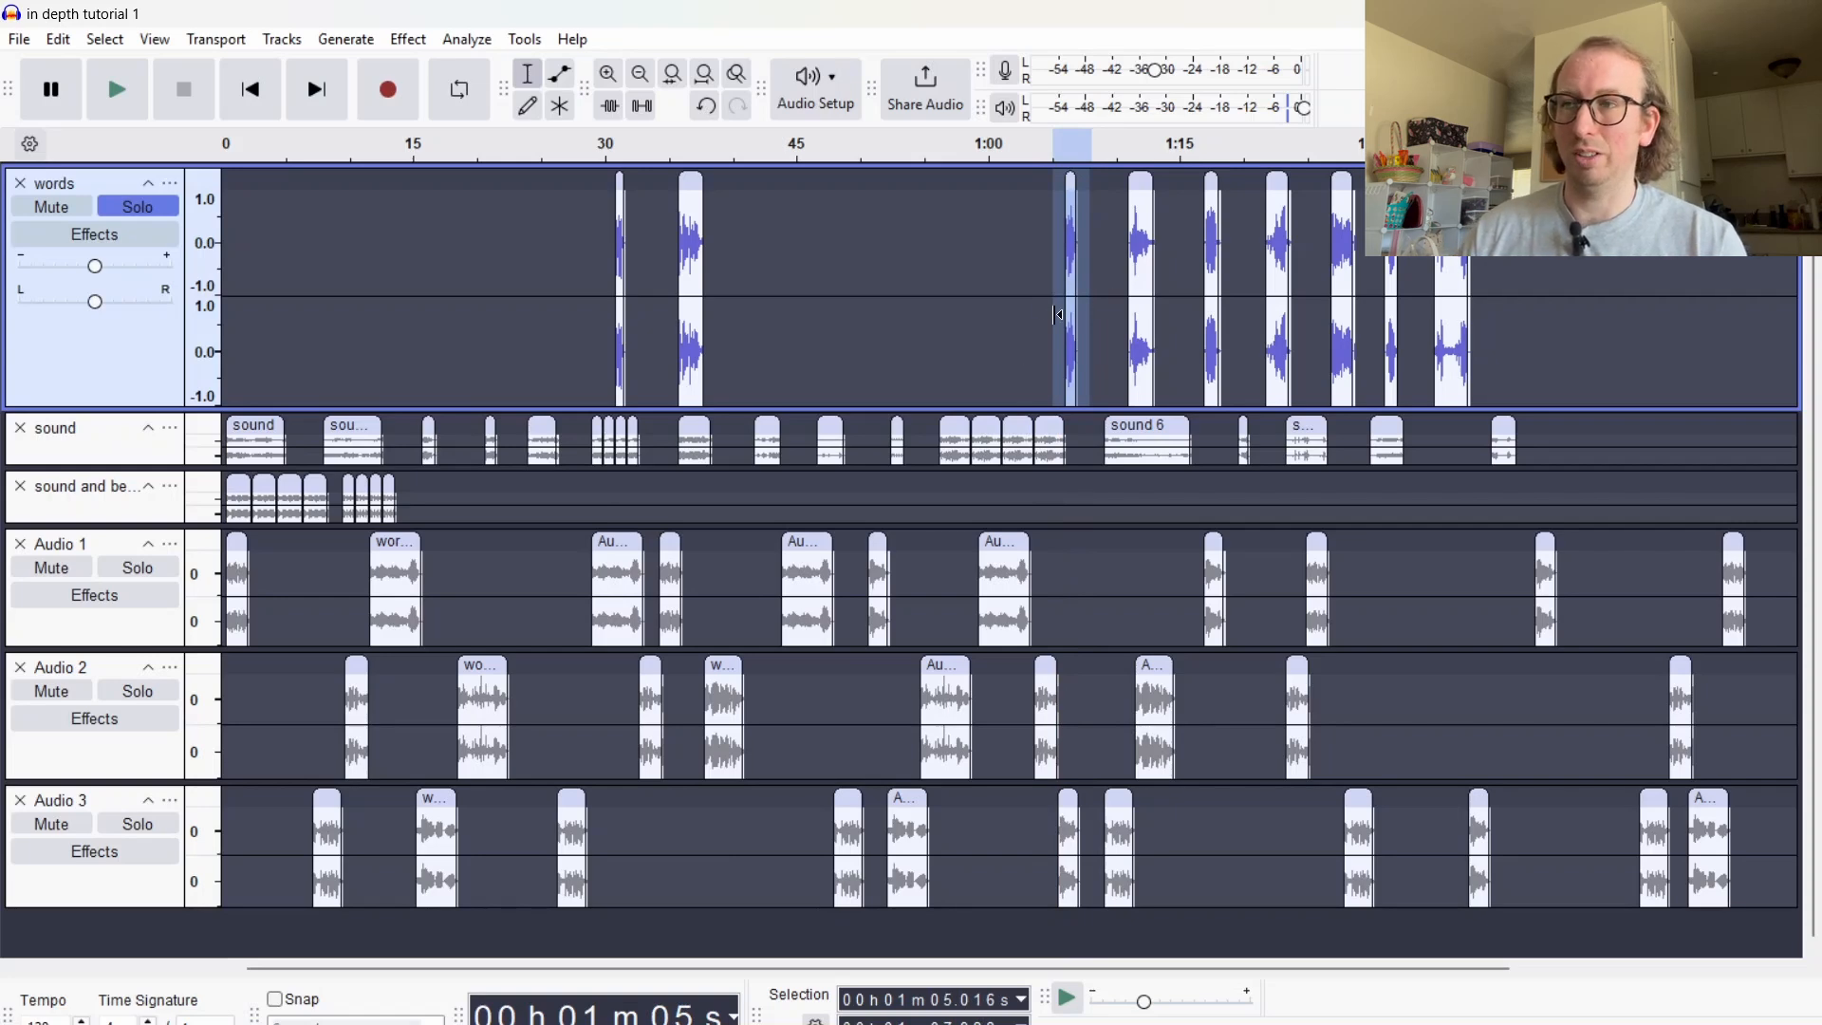
left_click(607, 73)
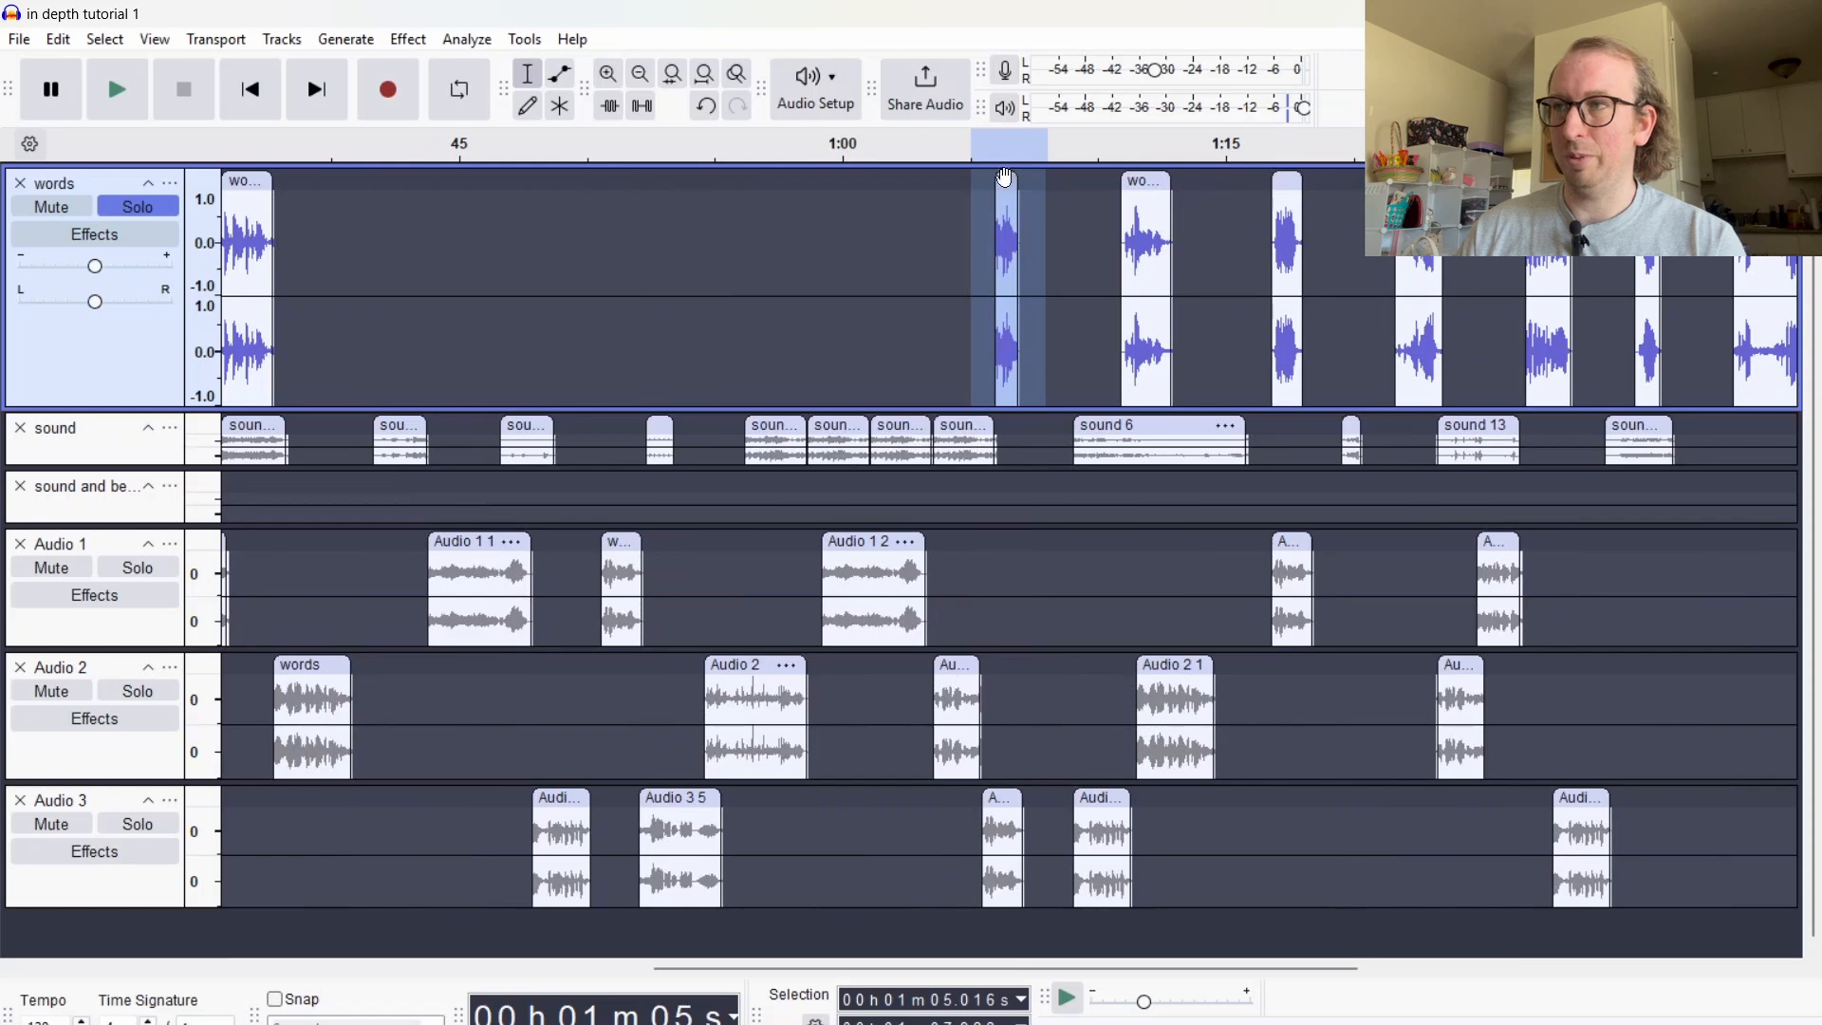
left_click(640, 73)
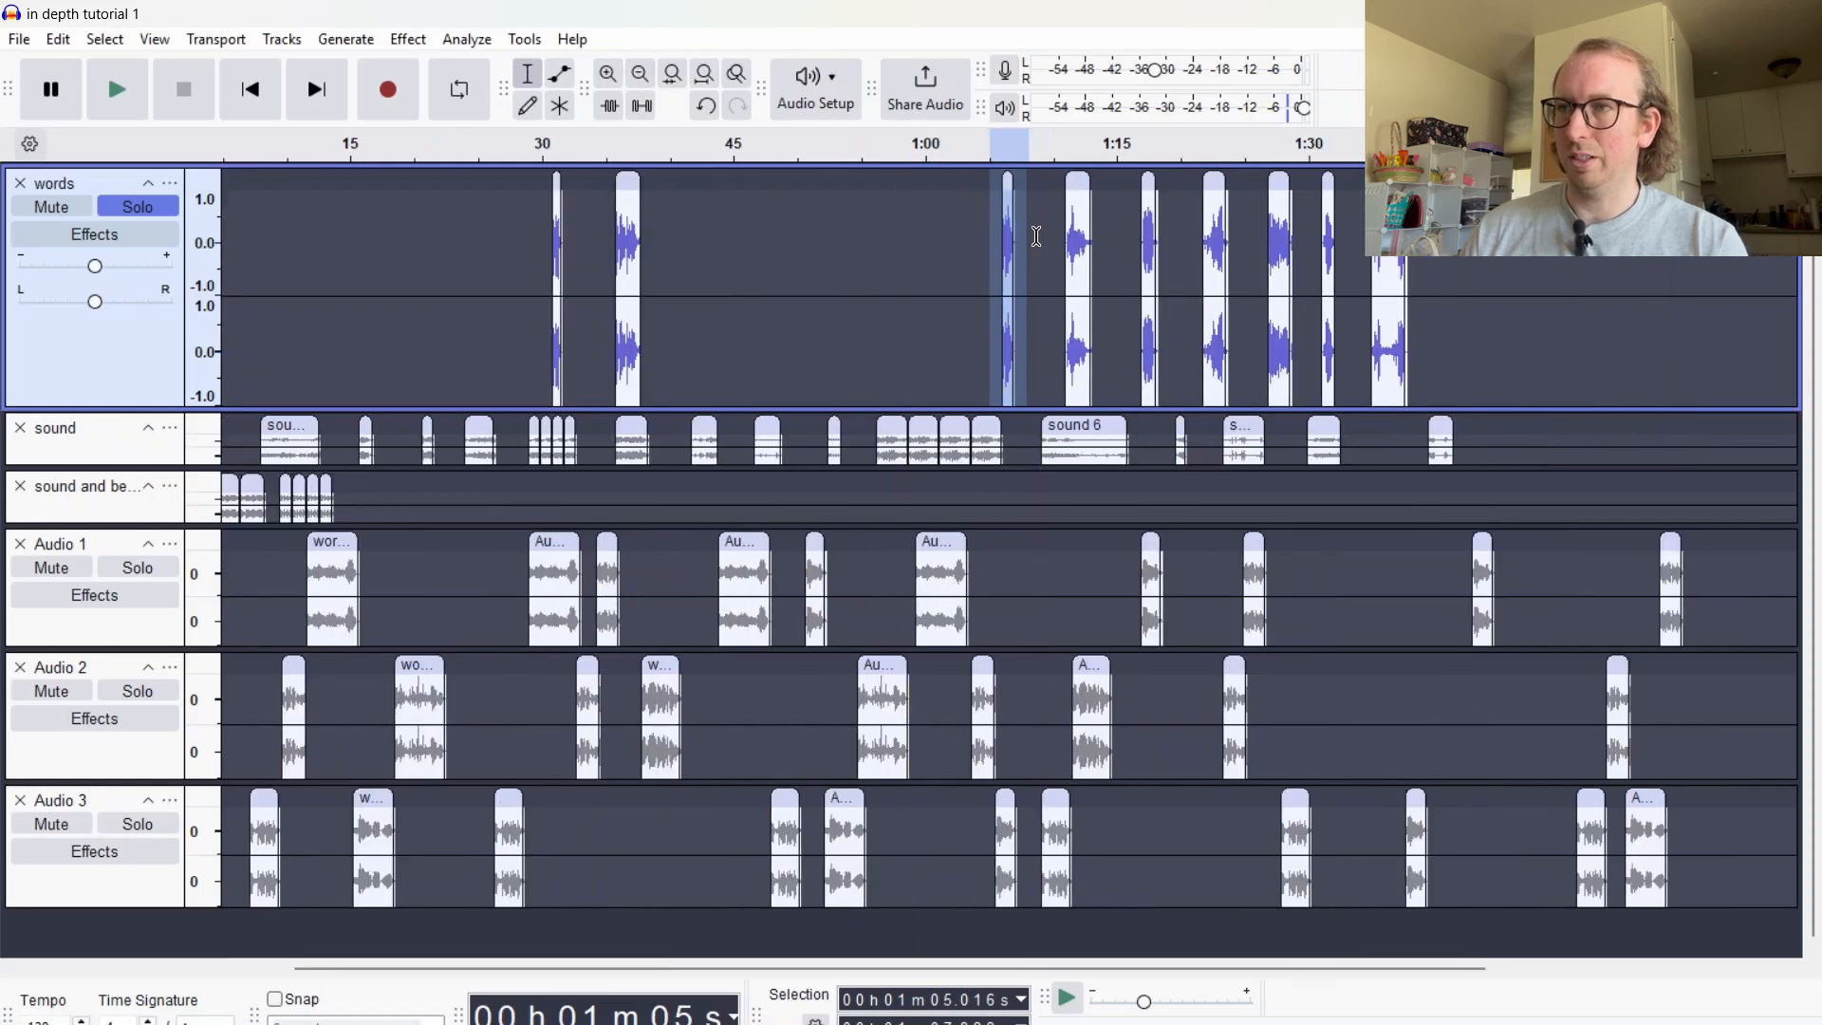
left_click_drag(1036, 236, 988, 237)
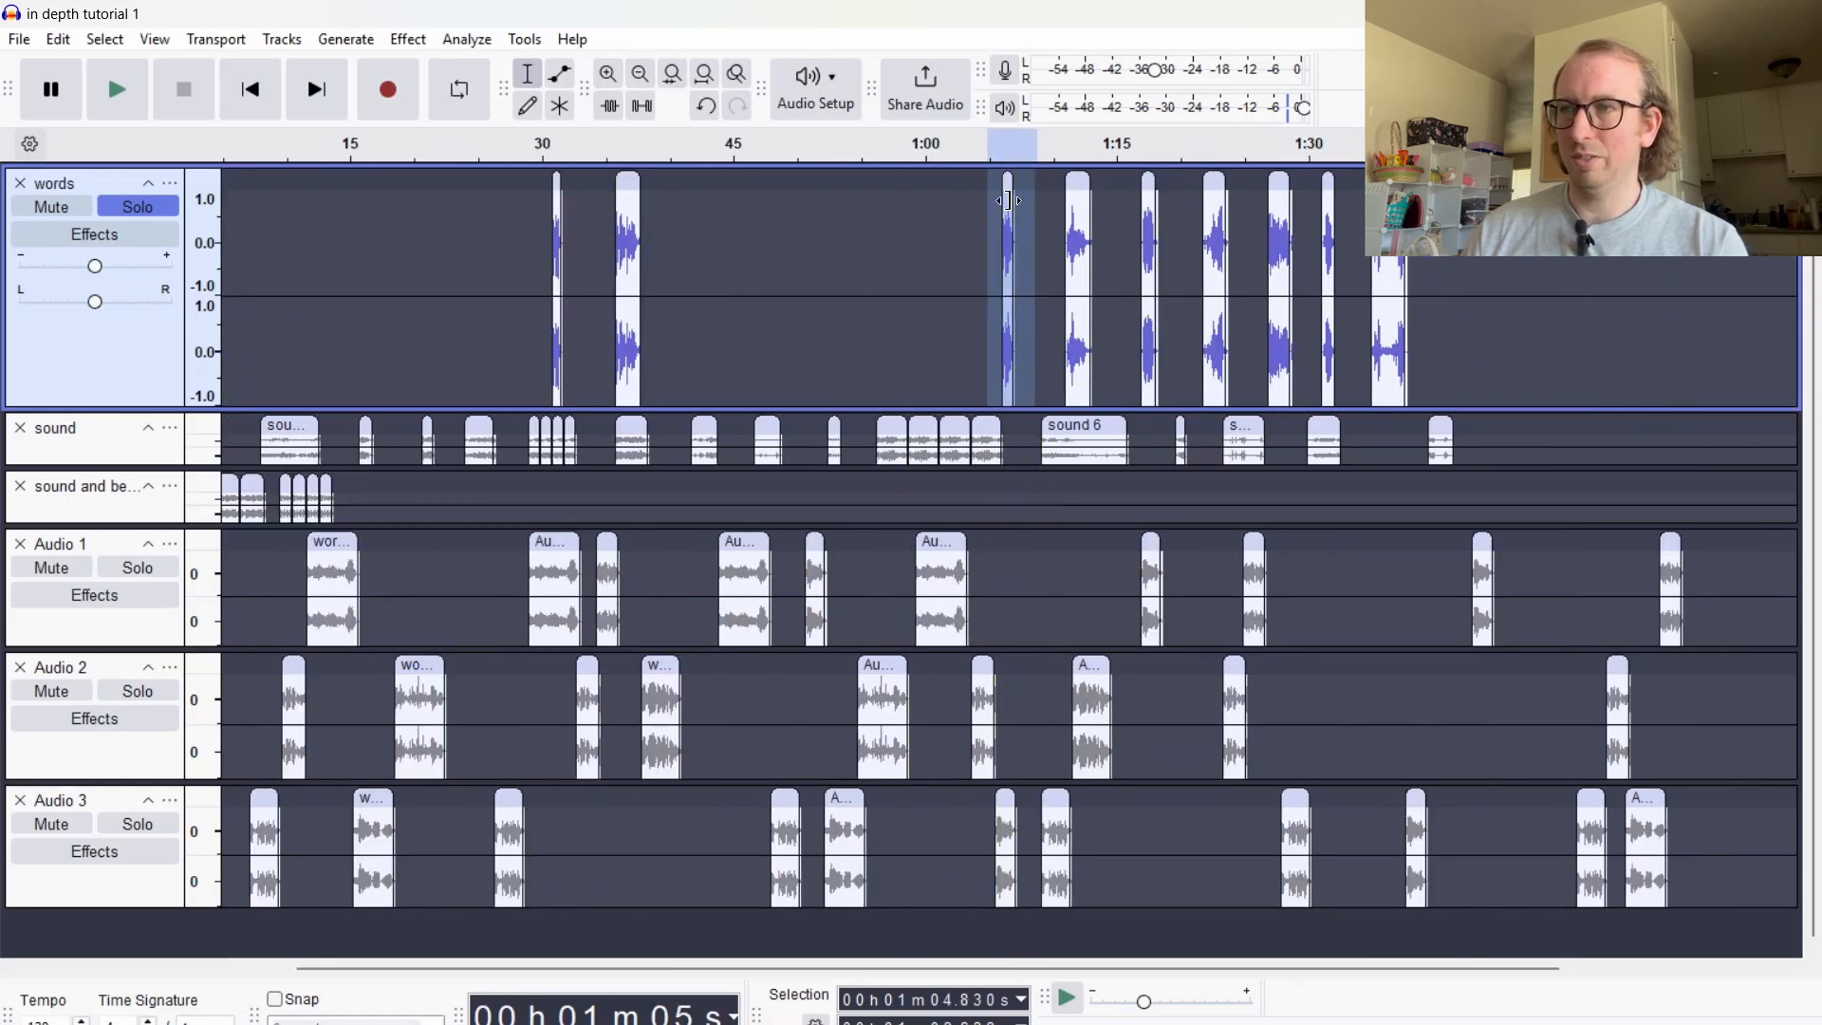
left_click(1030, 275)
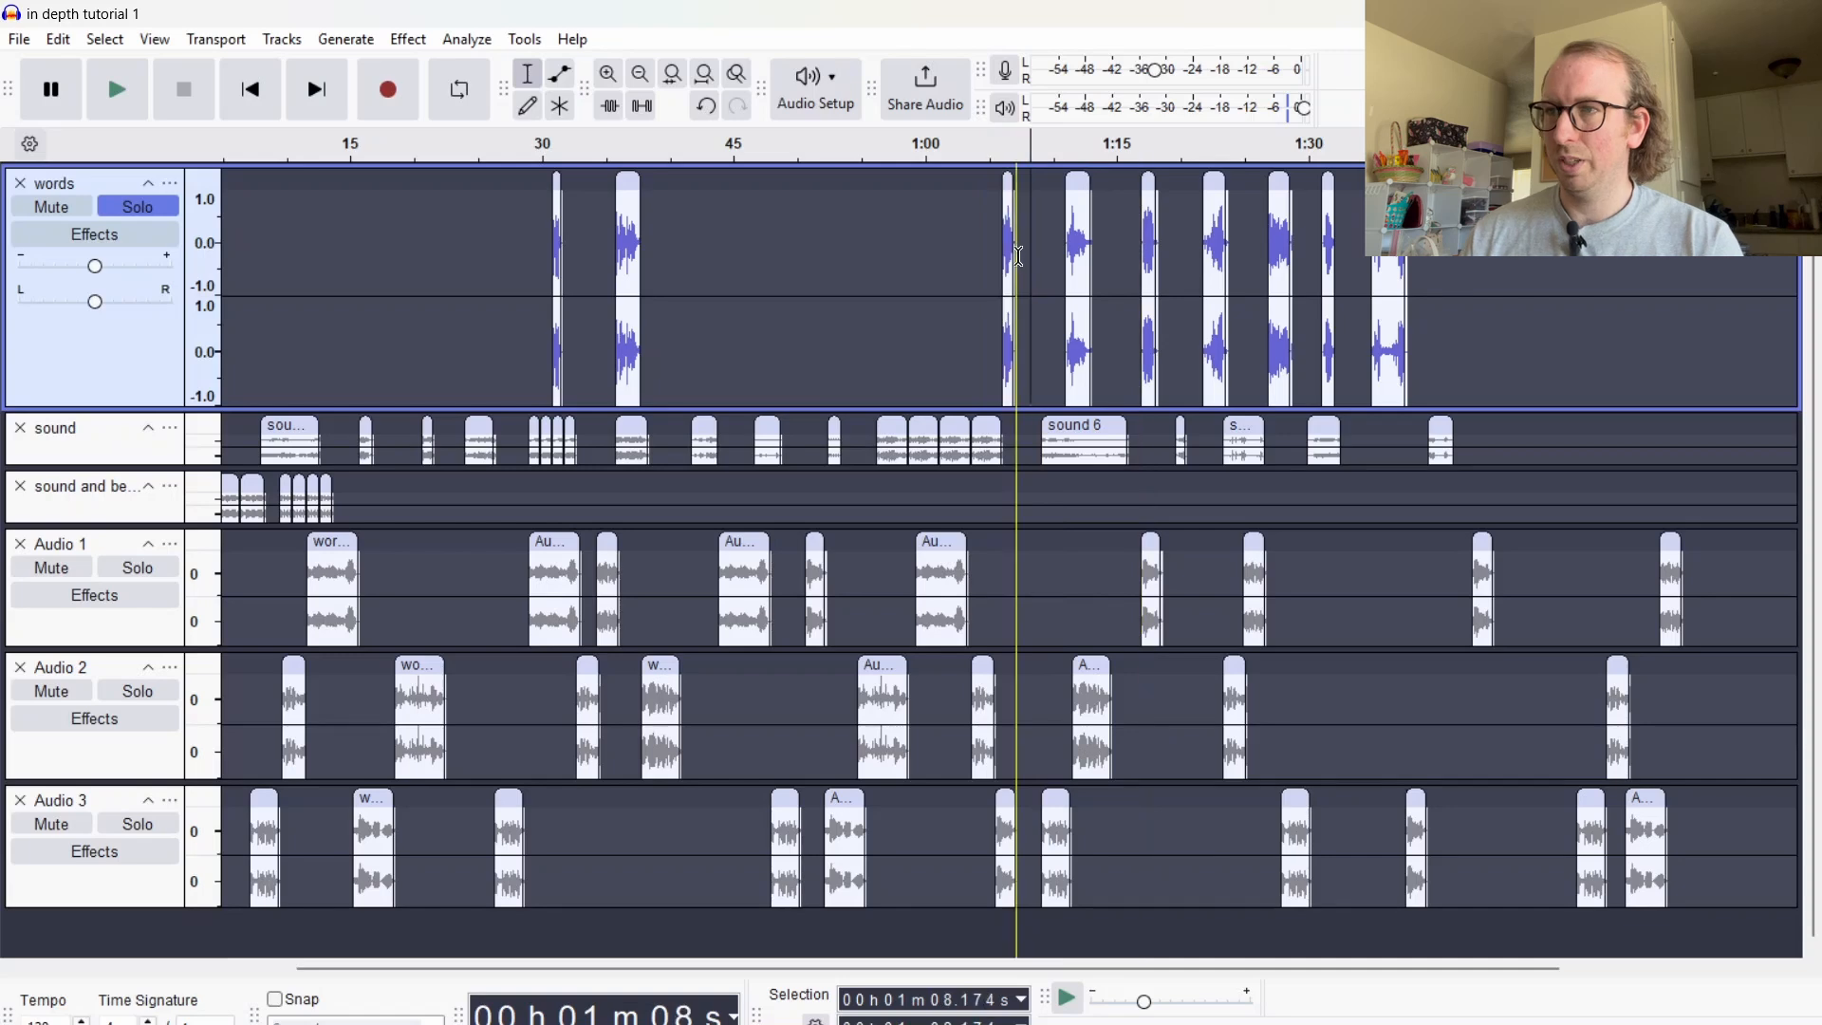
mouse_move(1012, 251)
left_mouse_down()
mouse_move(988, 264)
mouse_move(1004, 264)
left_mouse_up()
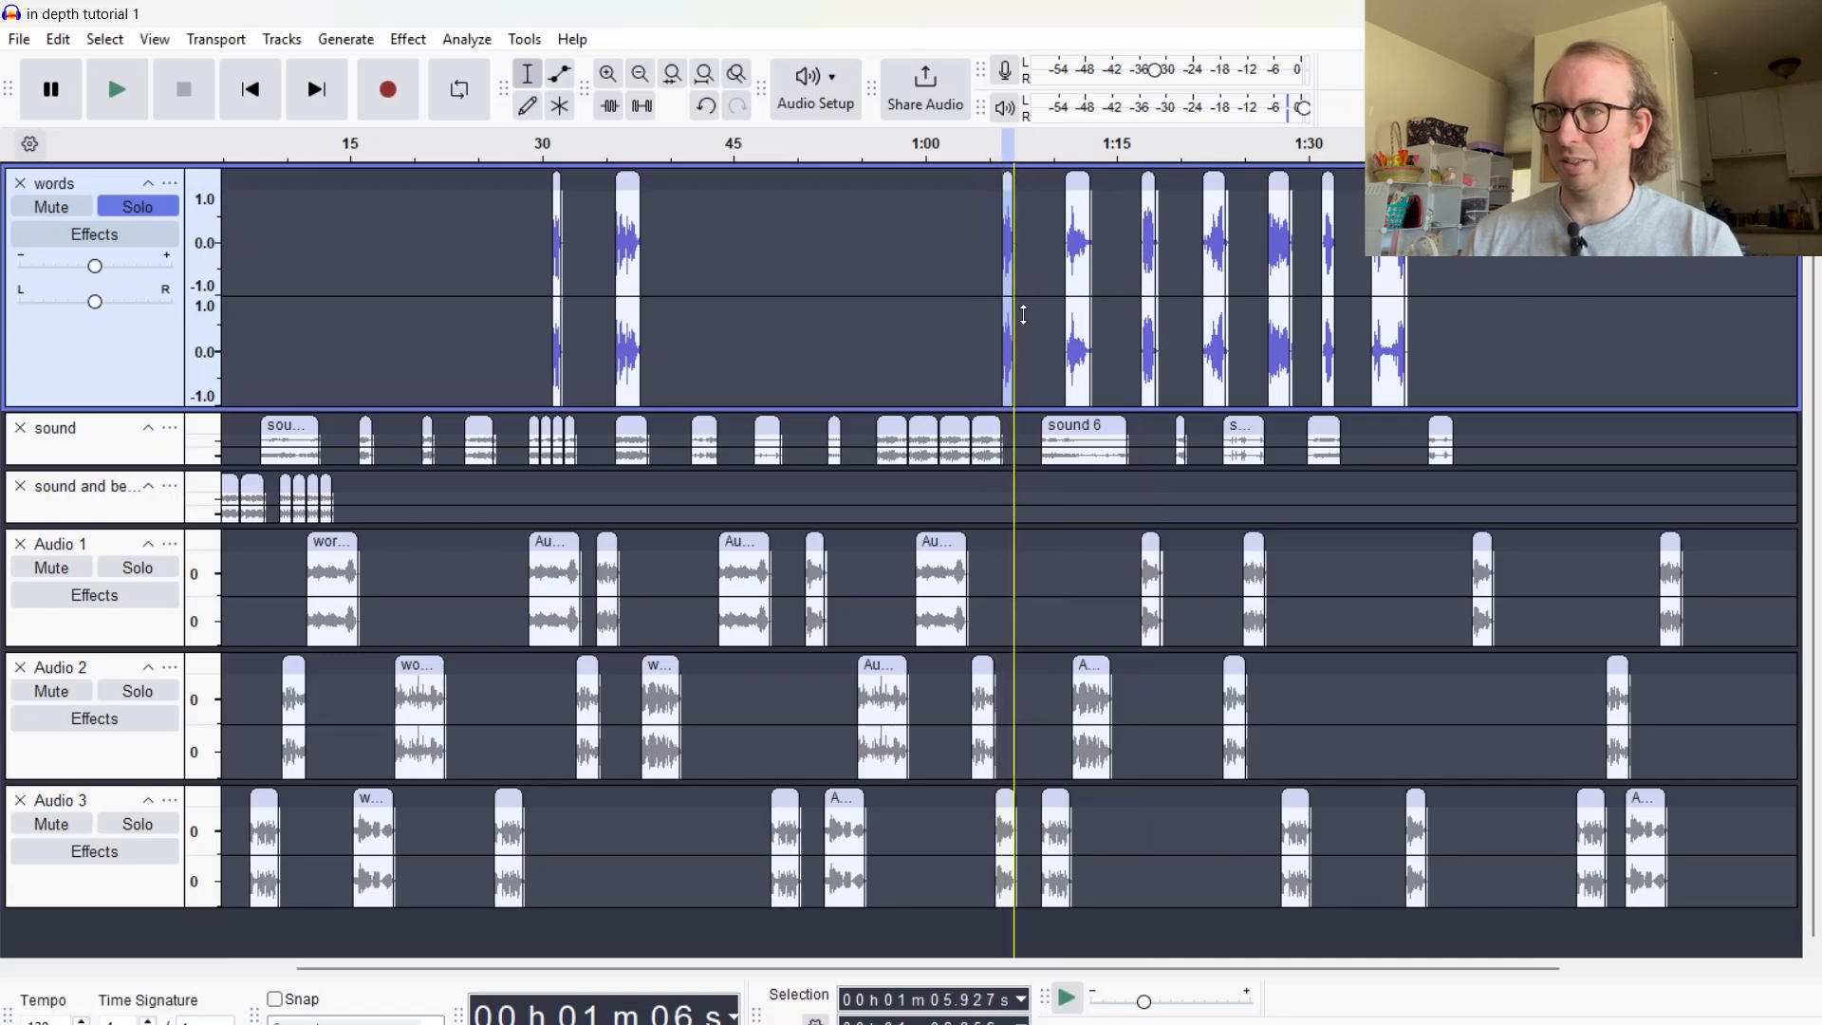
left_click(1175, 759)
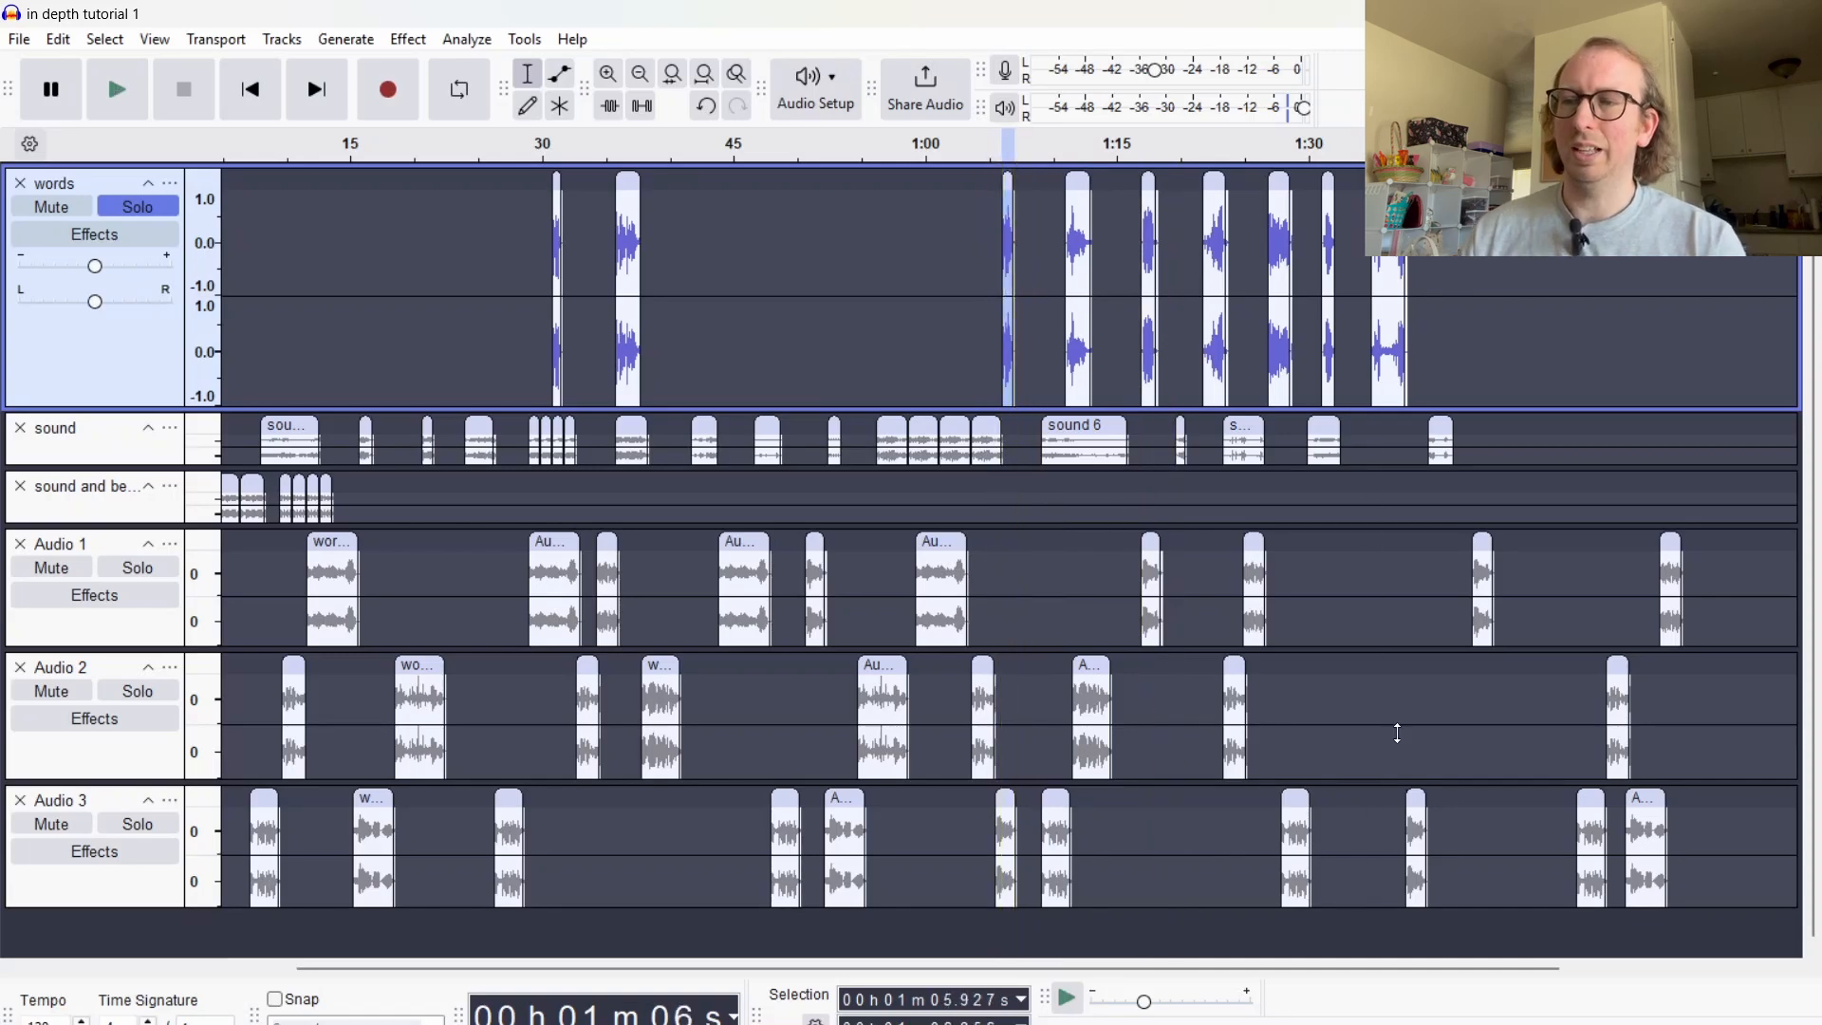
left_click(1428, 833)
key("ctrl+v")
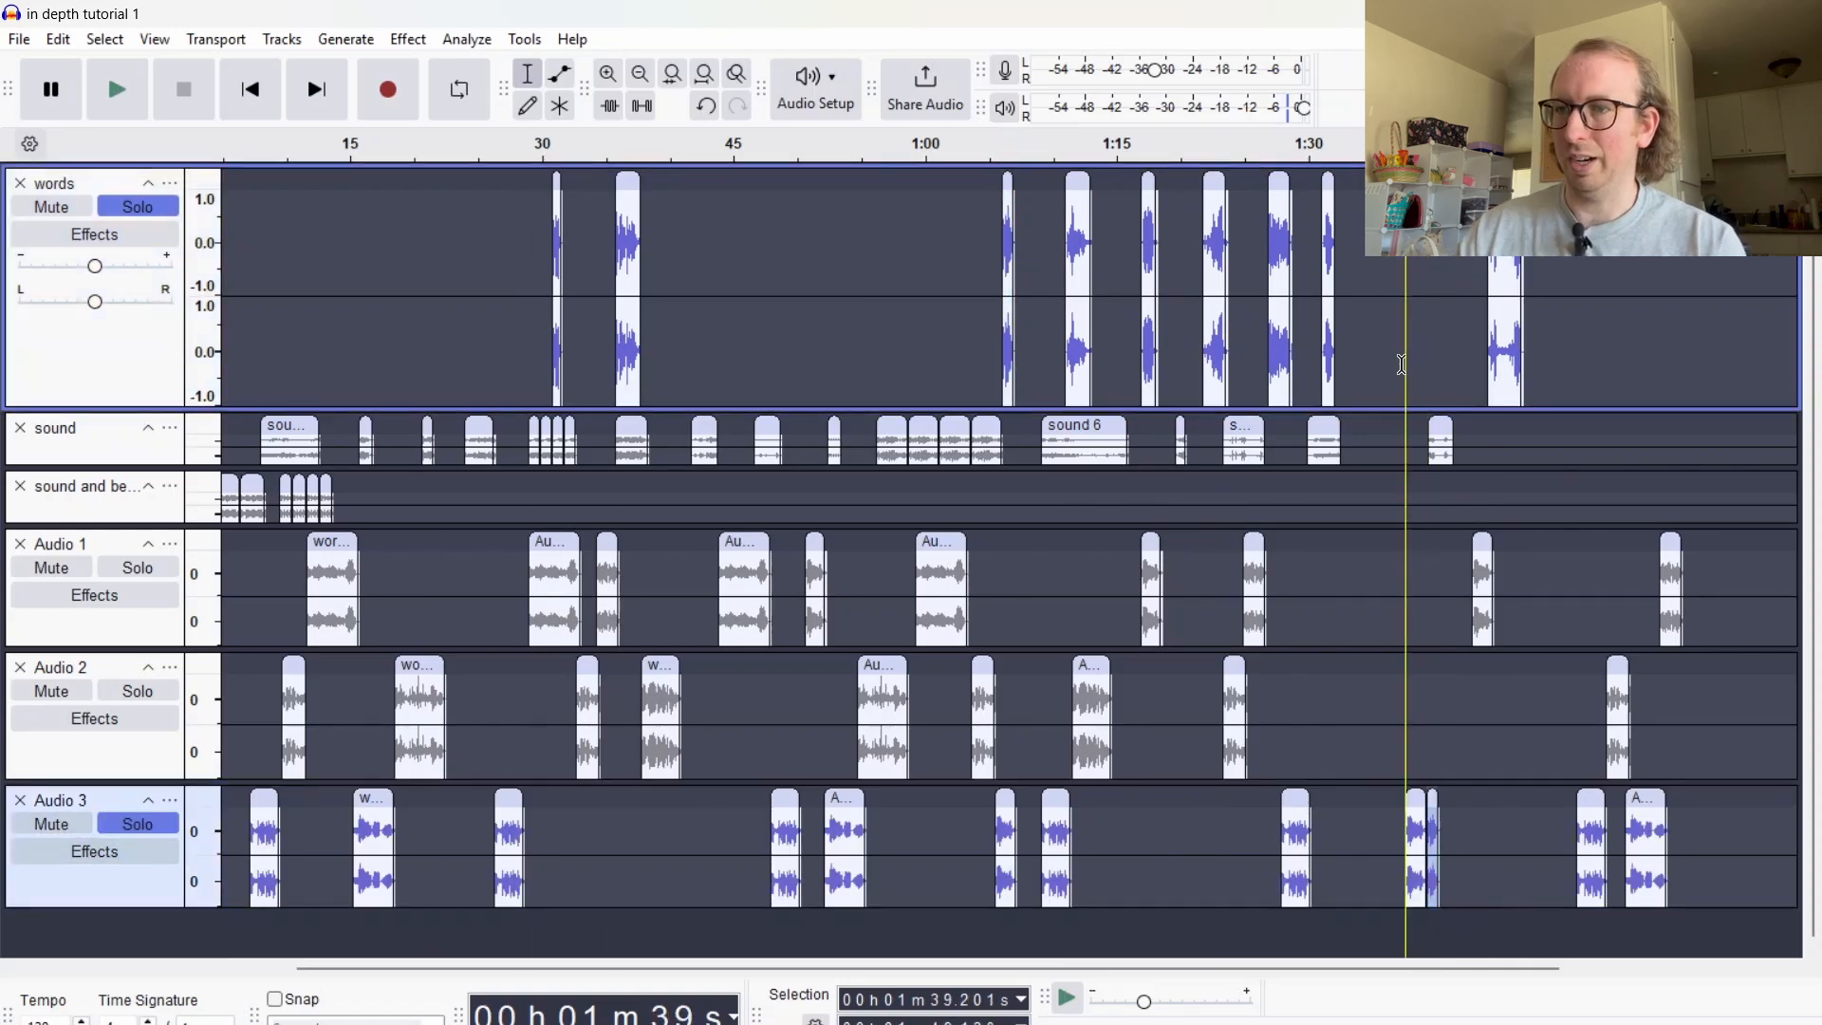
Play the project from about 1:37 to hear the adjoining Audio 3 clips
left_click(1402, 363)
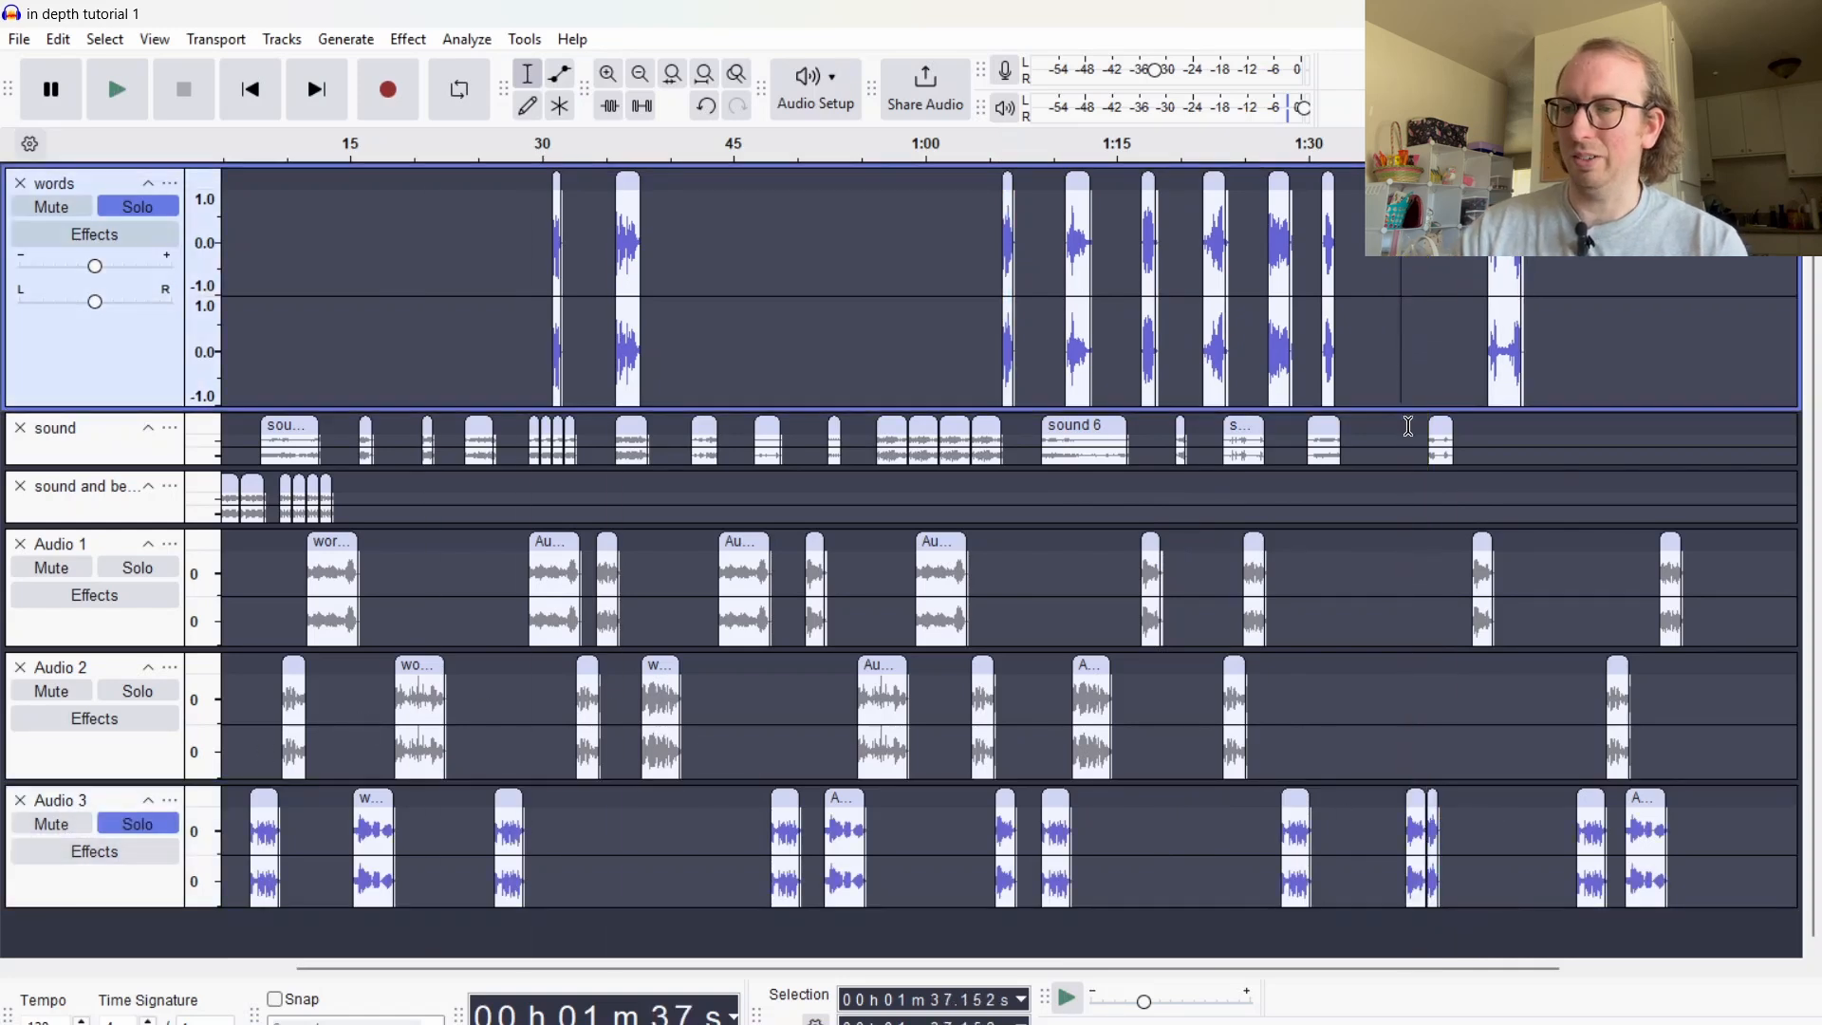
key("space")
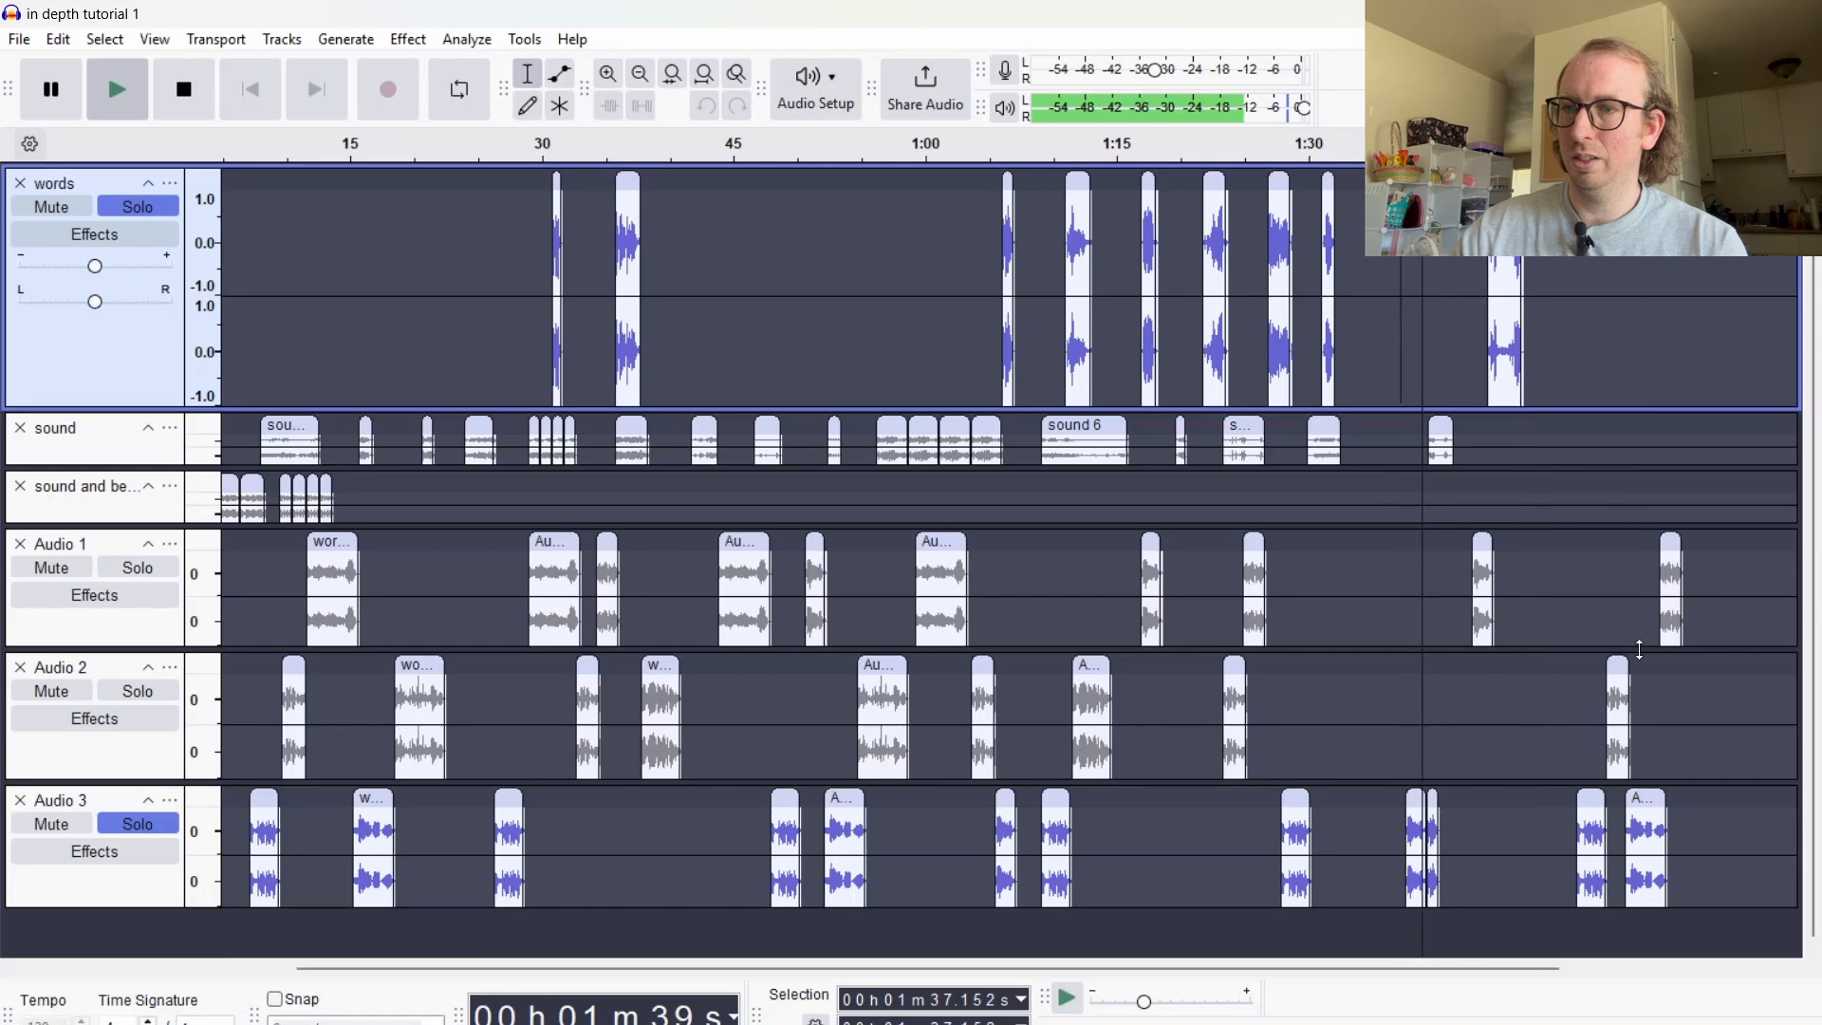
key("space")
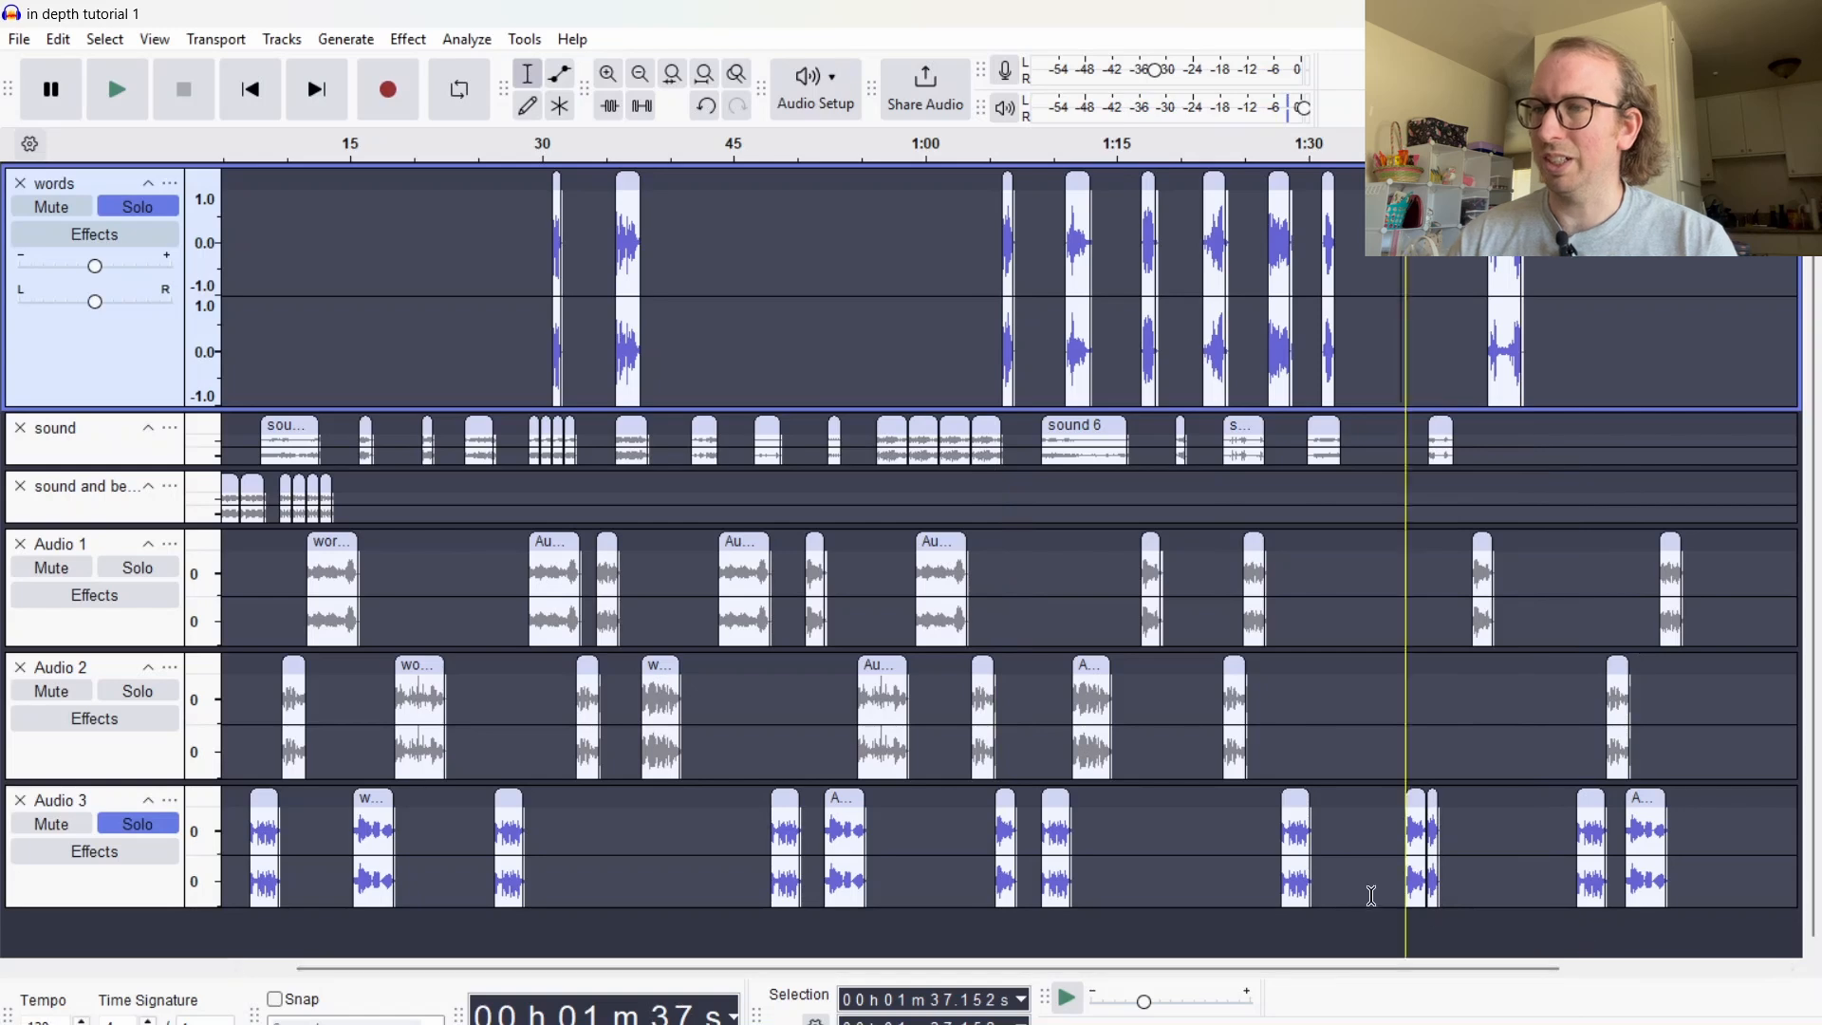
Paste copies of the short words clip in Audio 2 near 1:07 and 1:39
left_click(1014, 750)
key("ctrl+v")
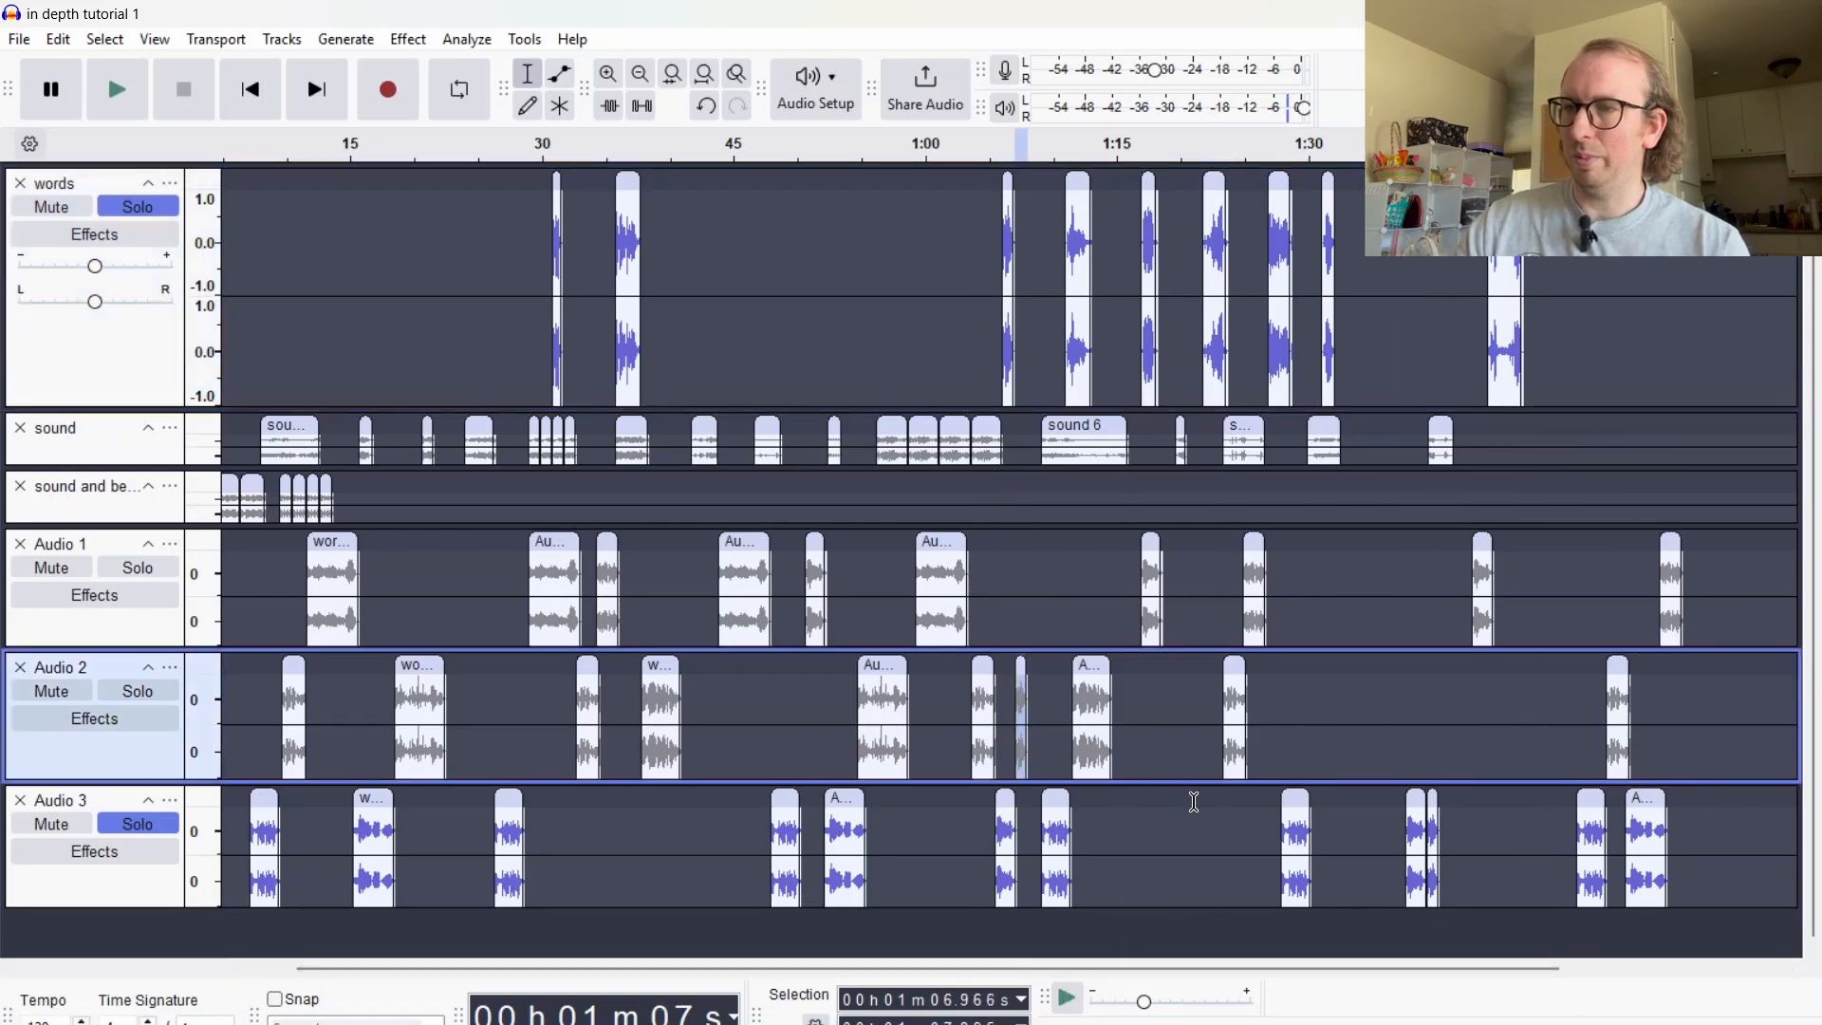
left_click(1424, 750)
key("ctrl+v")
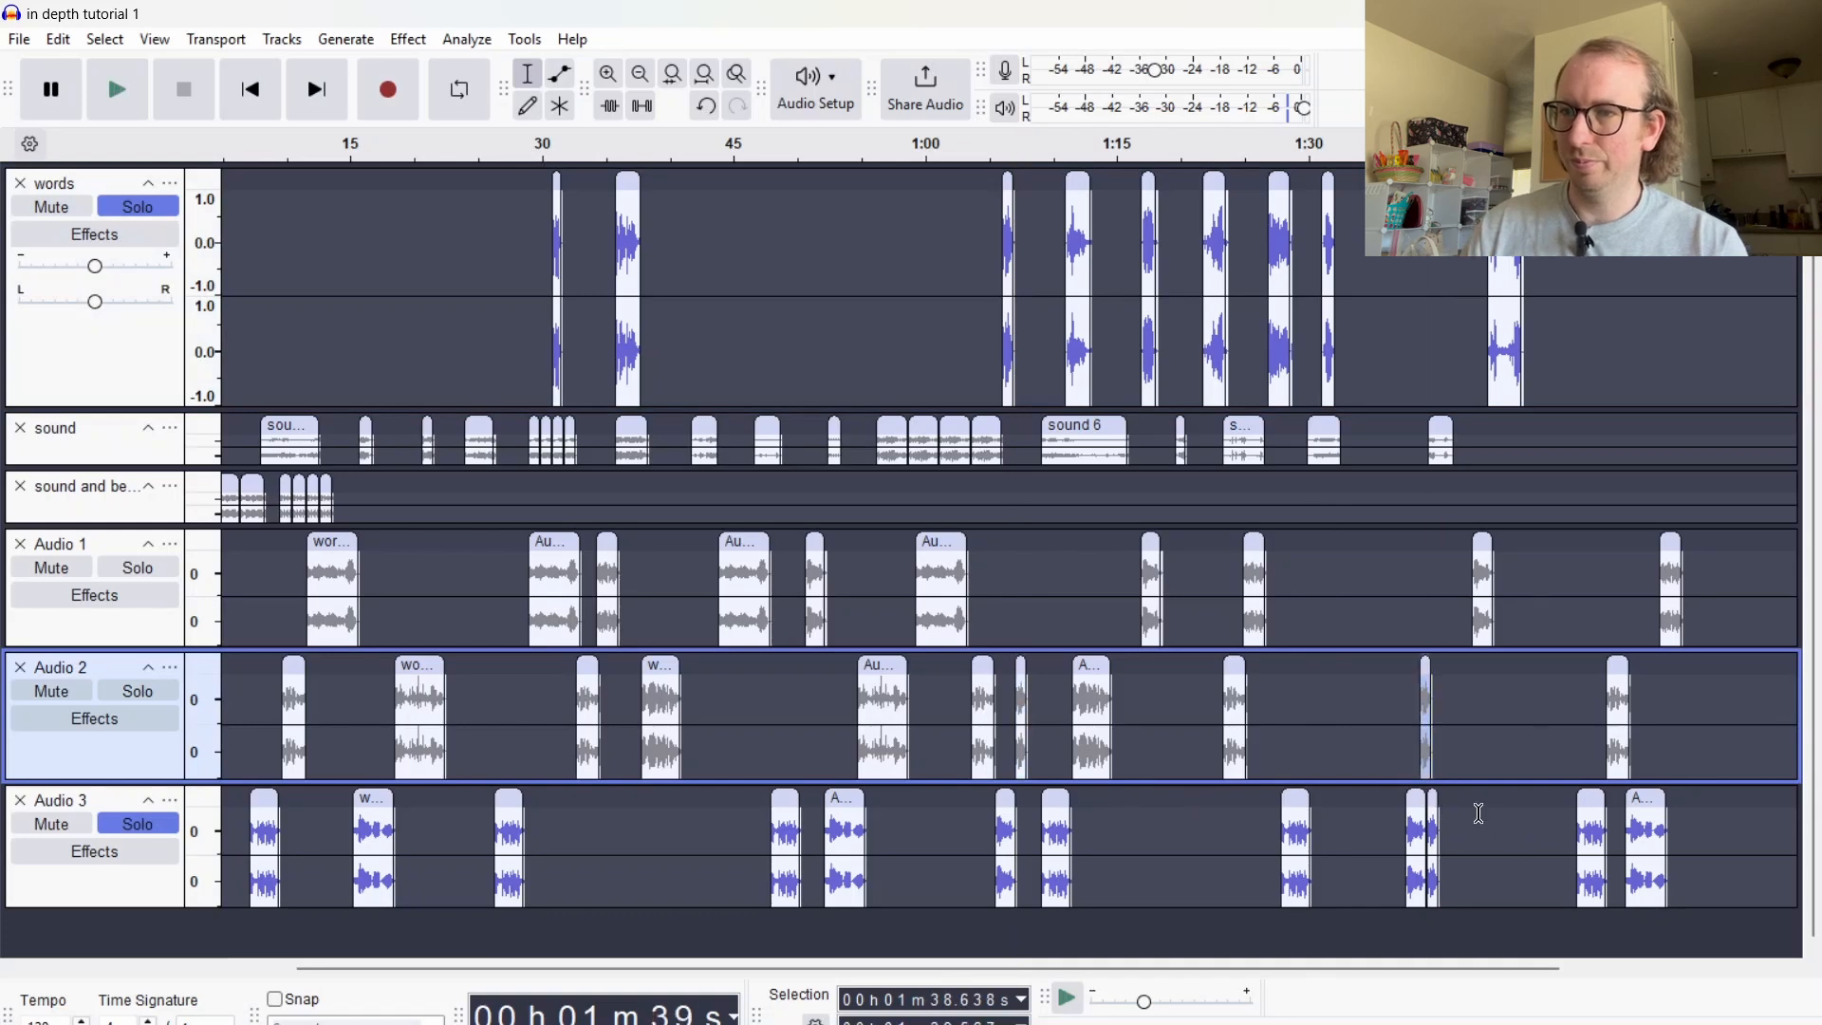
Delete the short pasted clip near 1:39 in Audio 3, including the leftover sliver beside the neighbouring clip
left_click_drag(1477, 813, 1428, 839)
key("Delete")
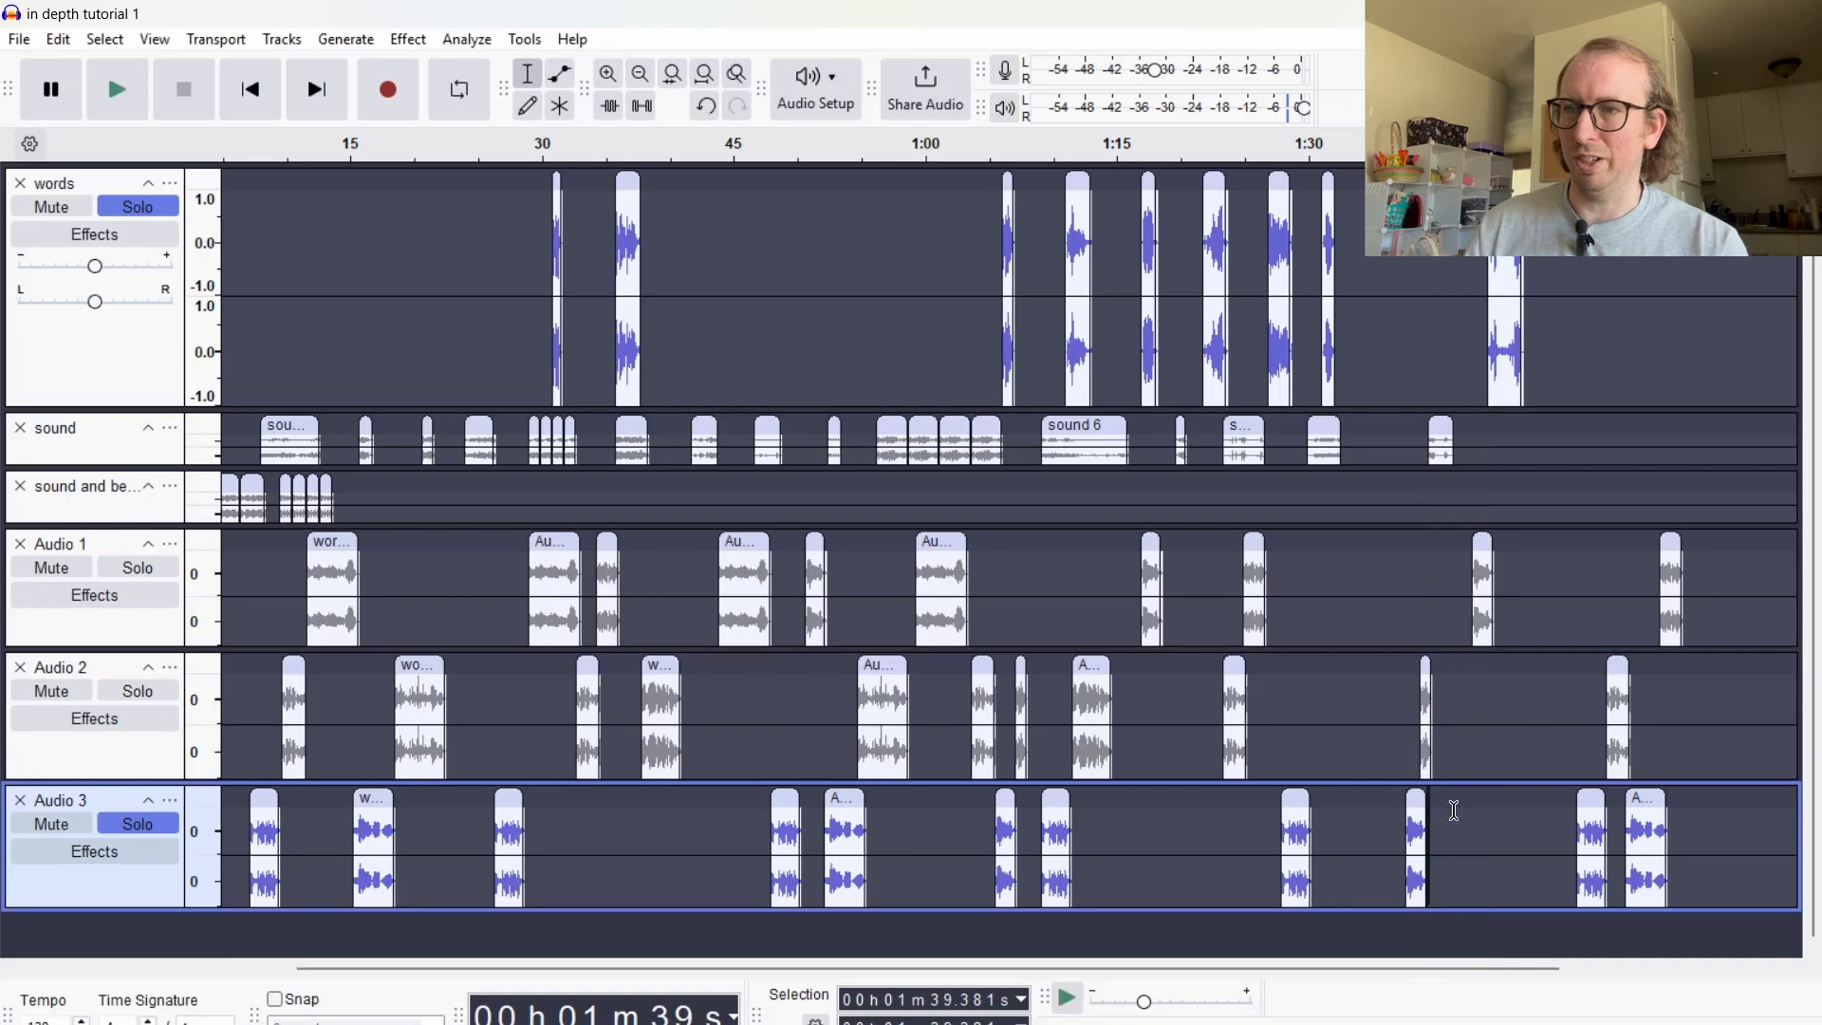
left_click(1435, 826)
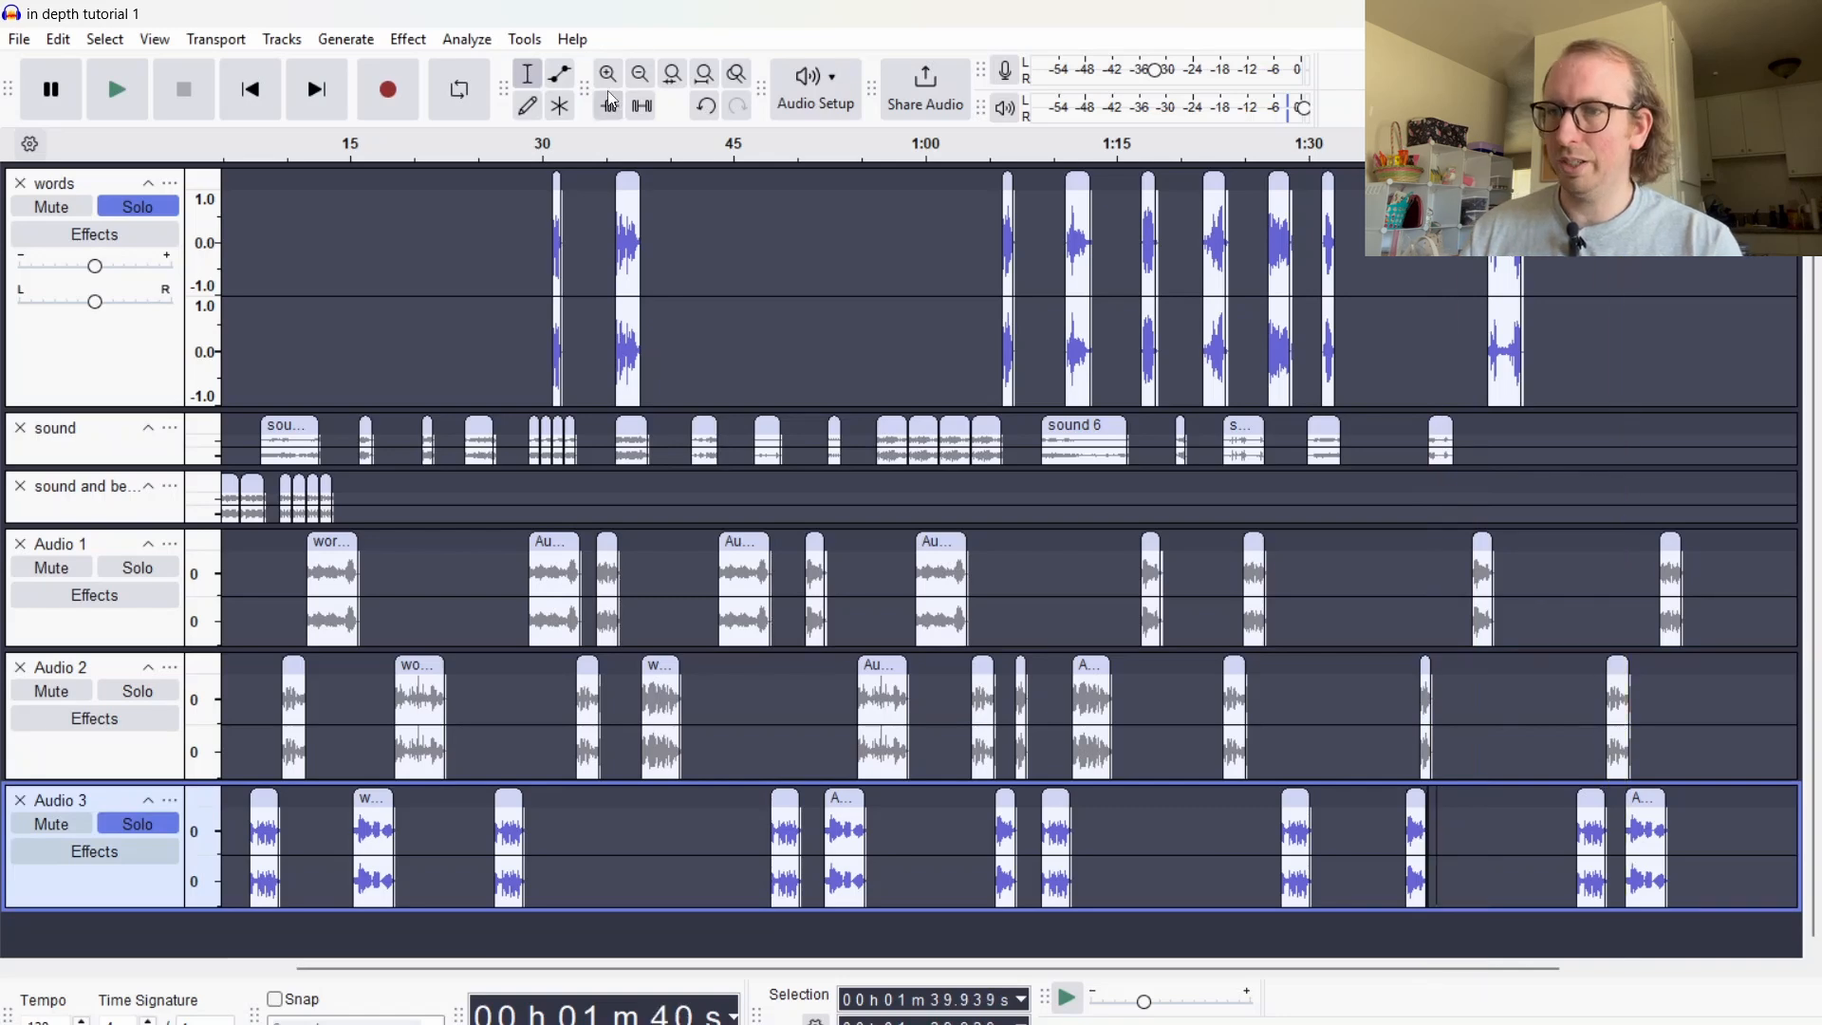
left_click(608, 75)
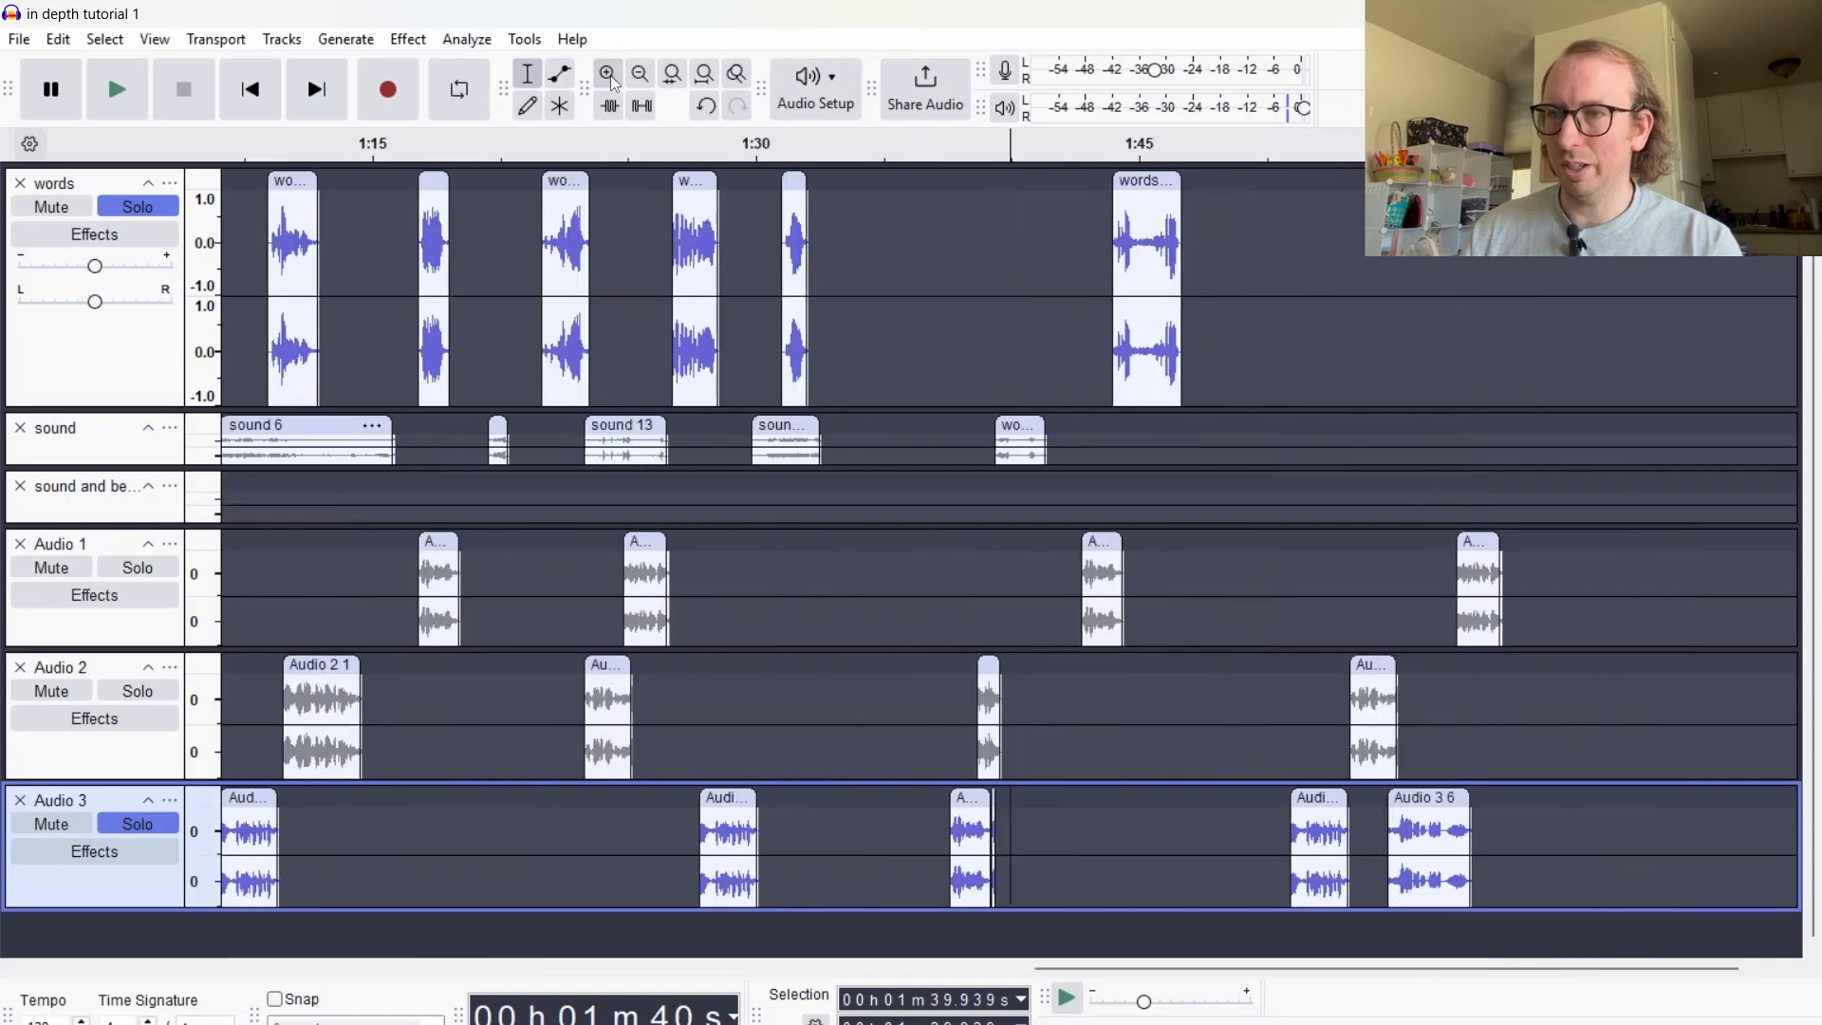
left_click(610, 77)
left_click(611, 76)
left_click(611, 76)
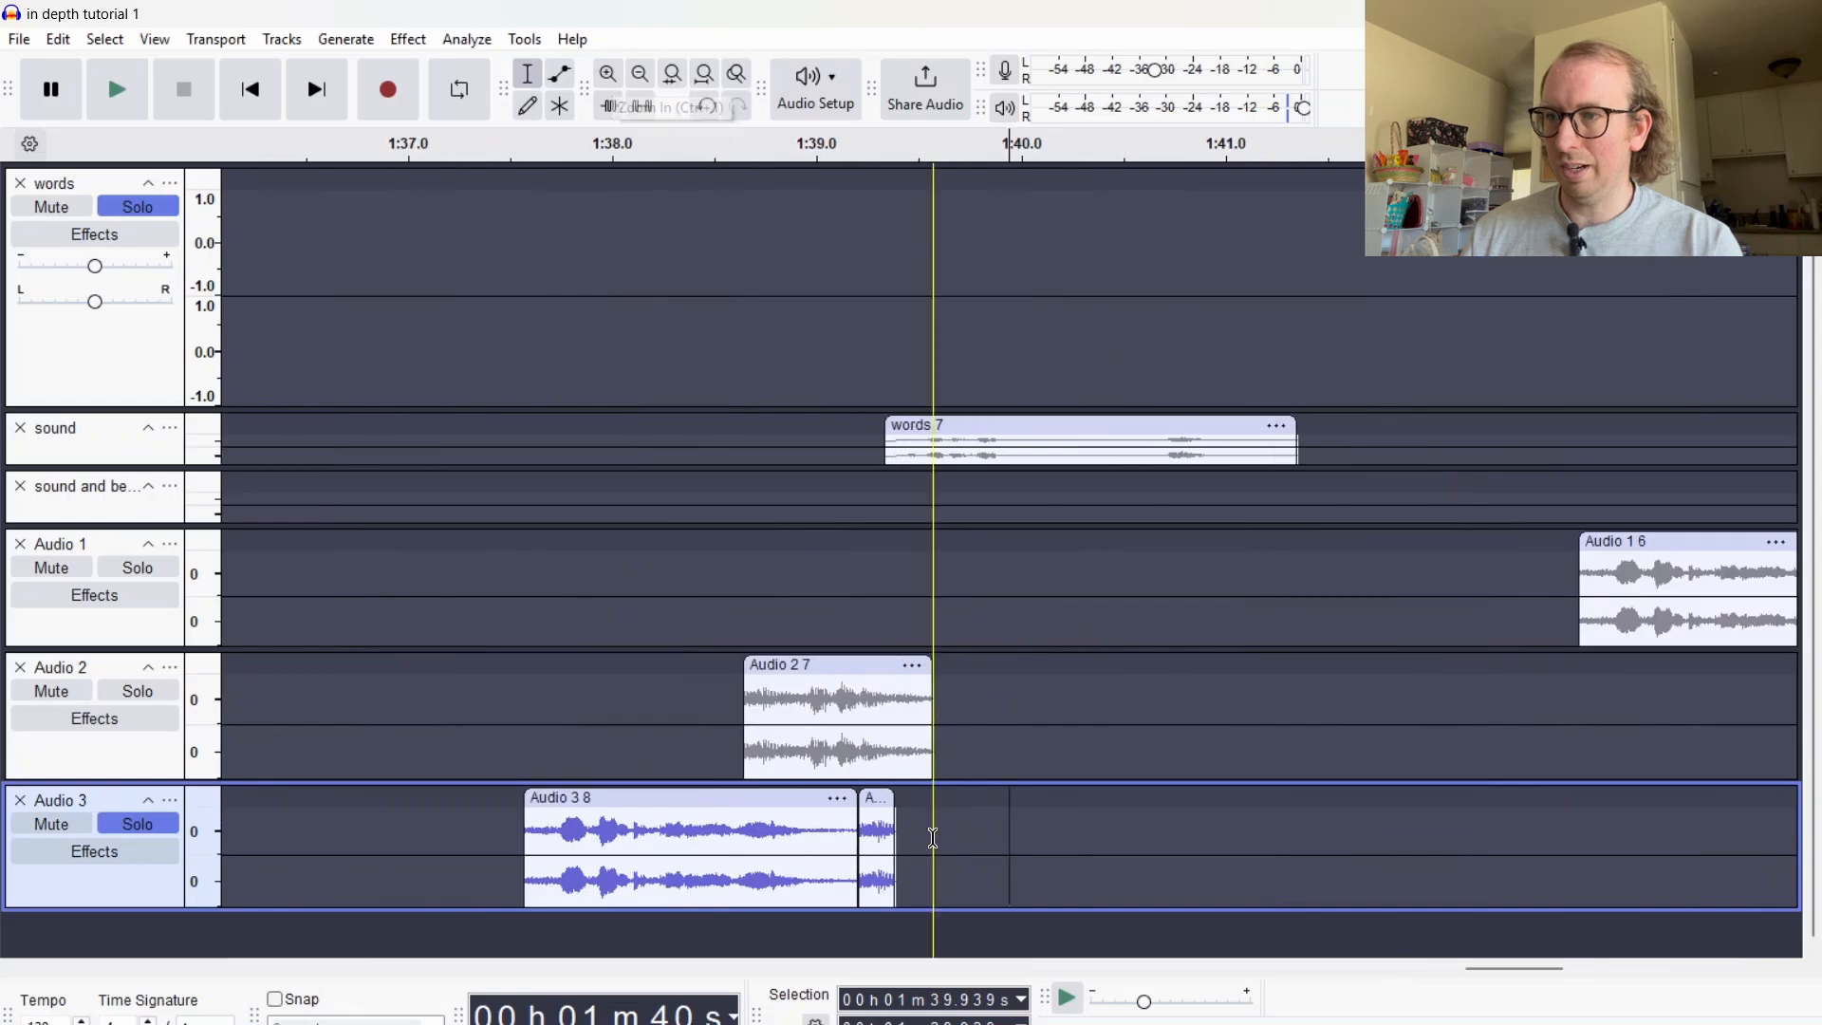
mouse_move(919, 829)
left_mouse_down()
mouse_move(862, 839)
mouse_move(919, 828)
left_mouse_up()
left_click(953, 820)
left_click(875, 797)
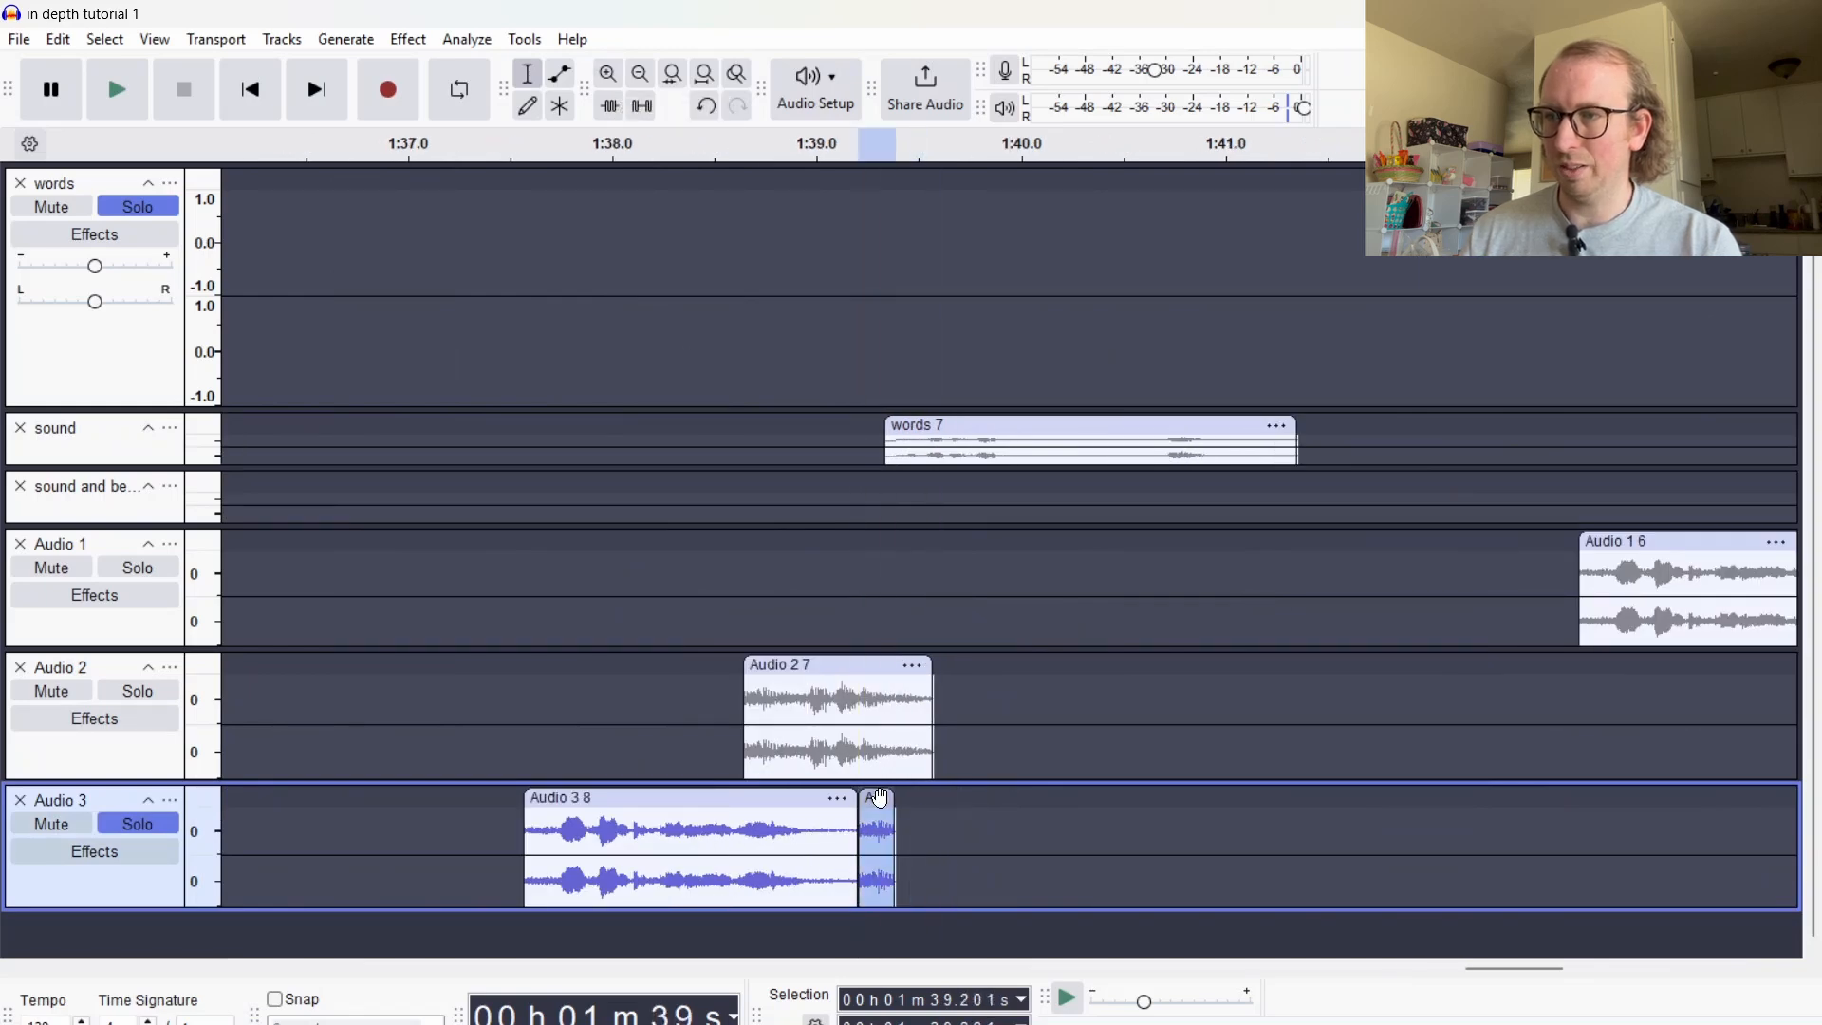
key("Delete")
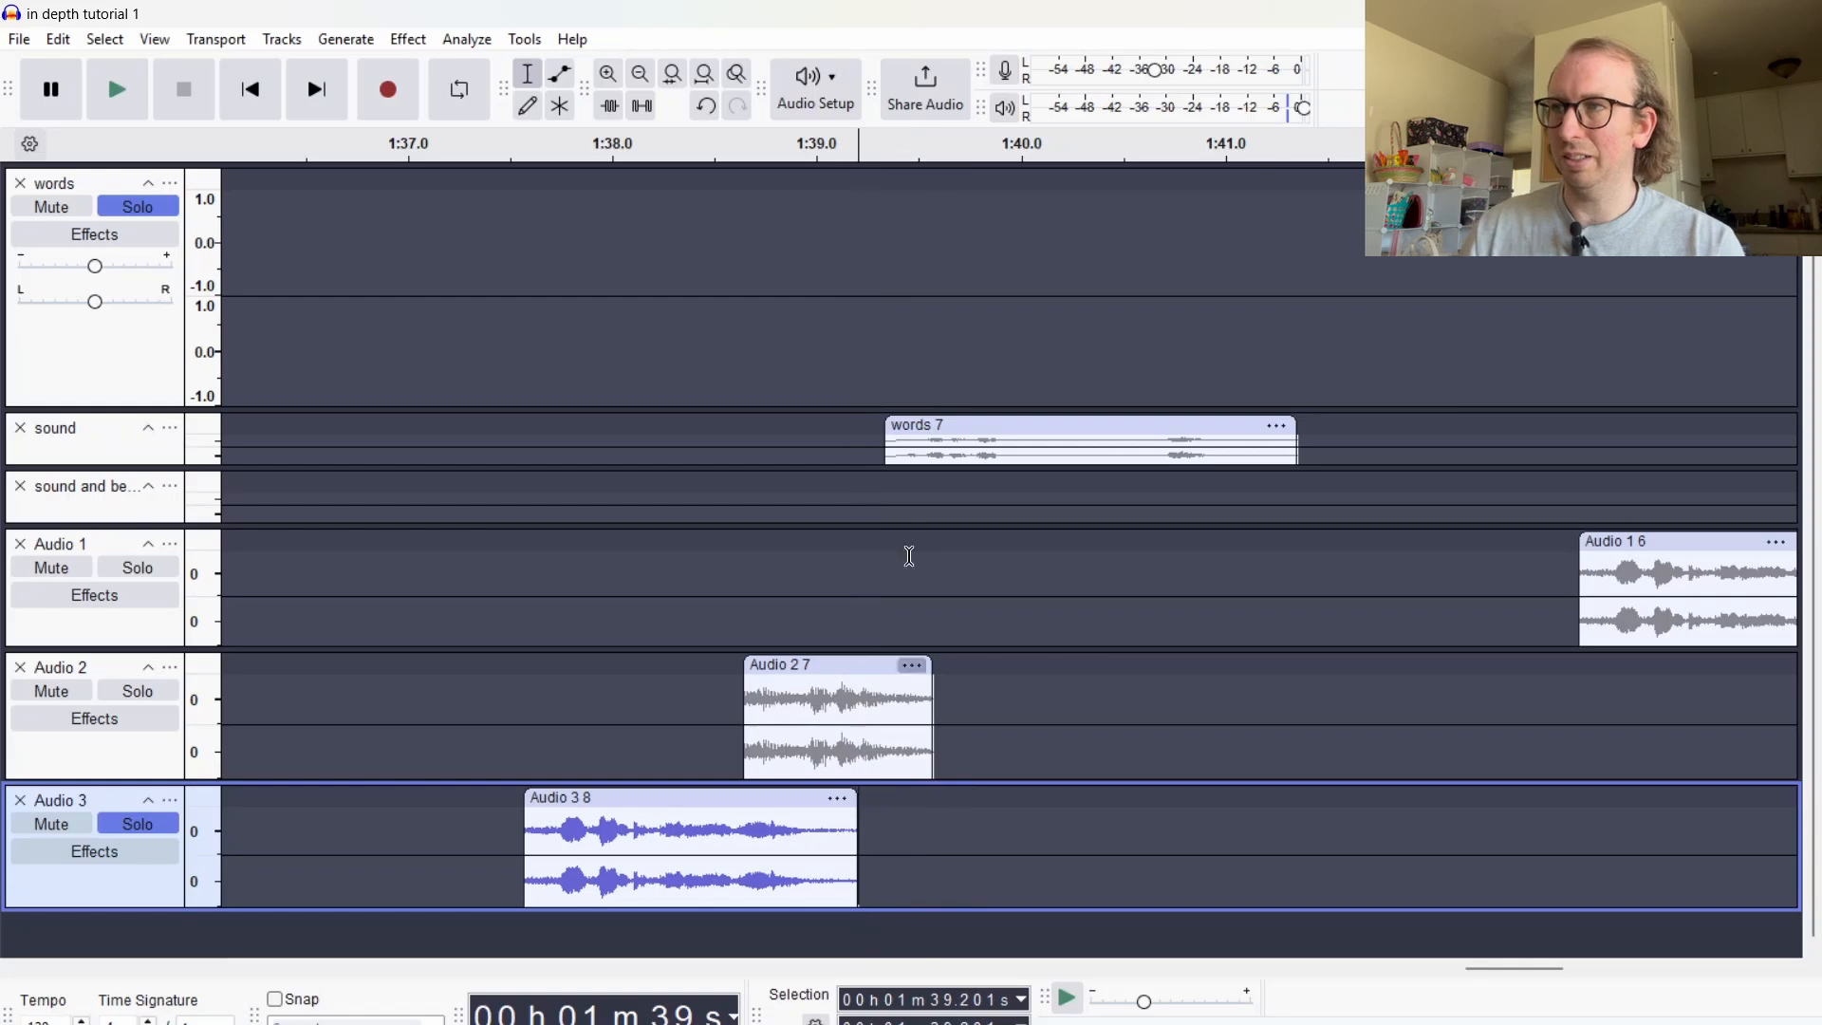
Paste more copies of the short words clip in Audio 2 near 0:52 and 1:18
left_click(641, 76)
left_click(640, 76)
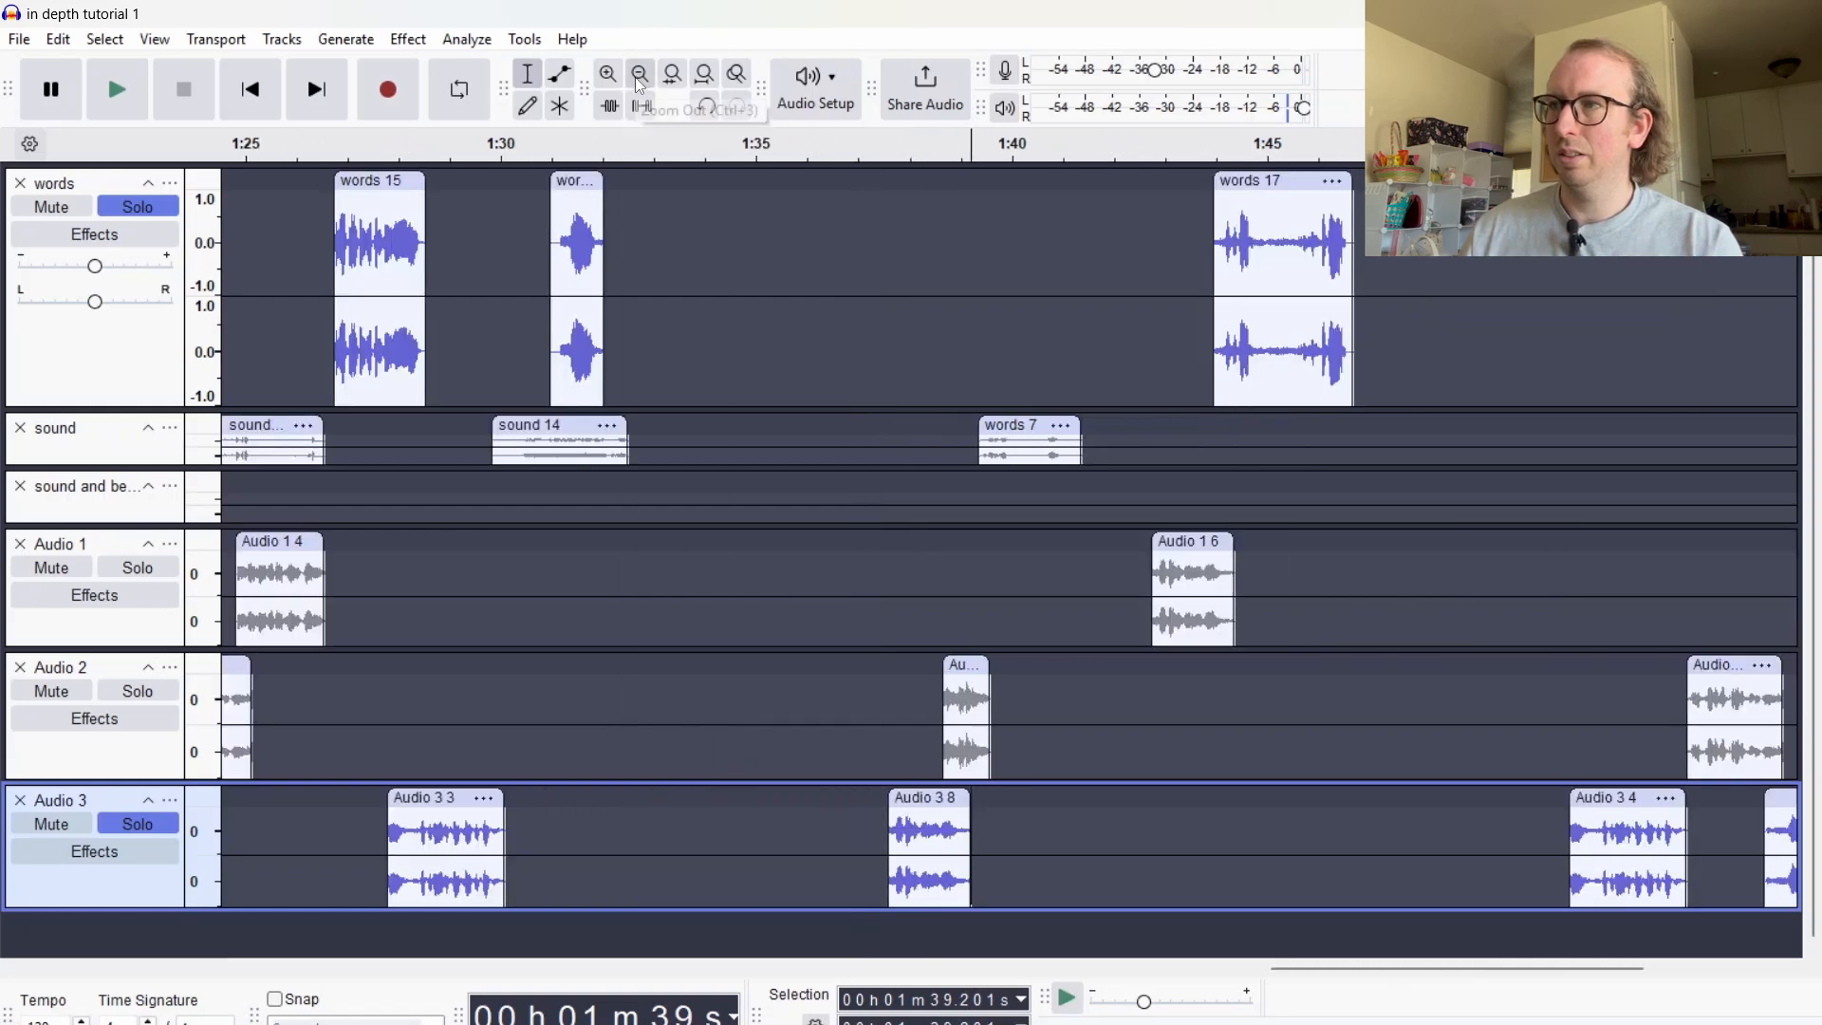
left_click(641, 76)
left_click(641, 76)
key("Home")
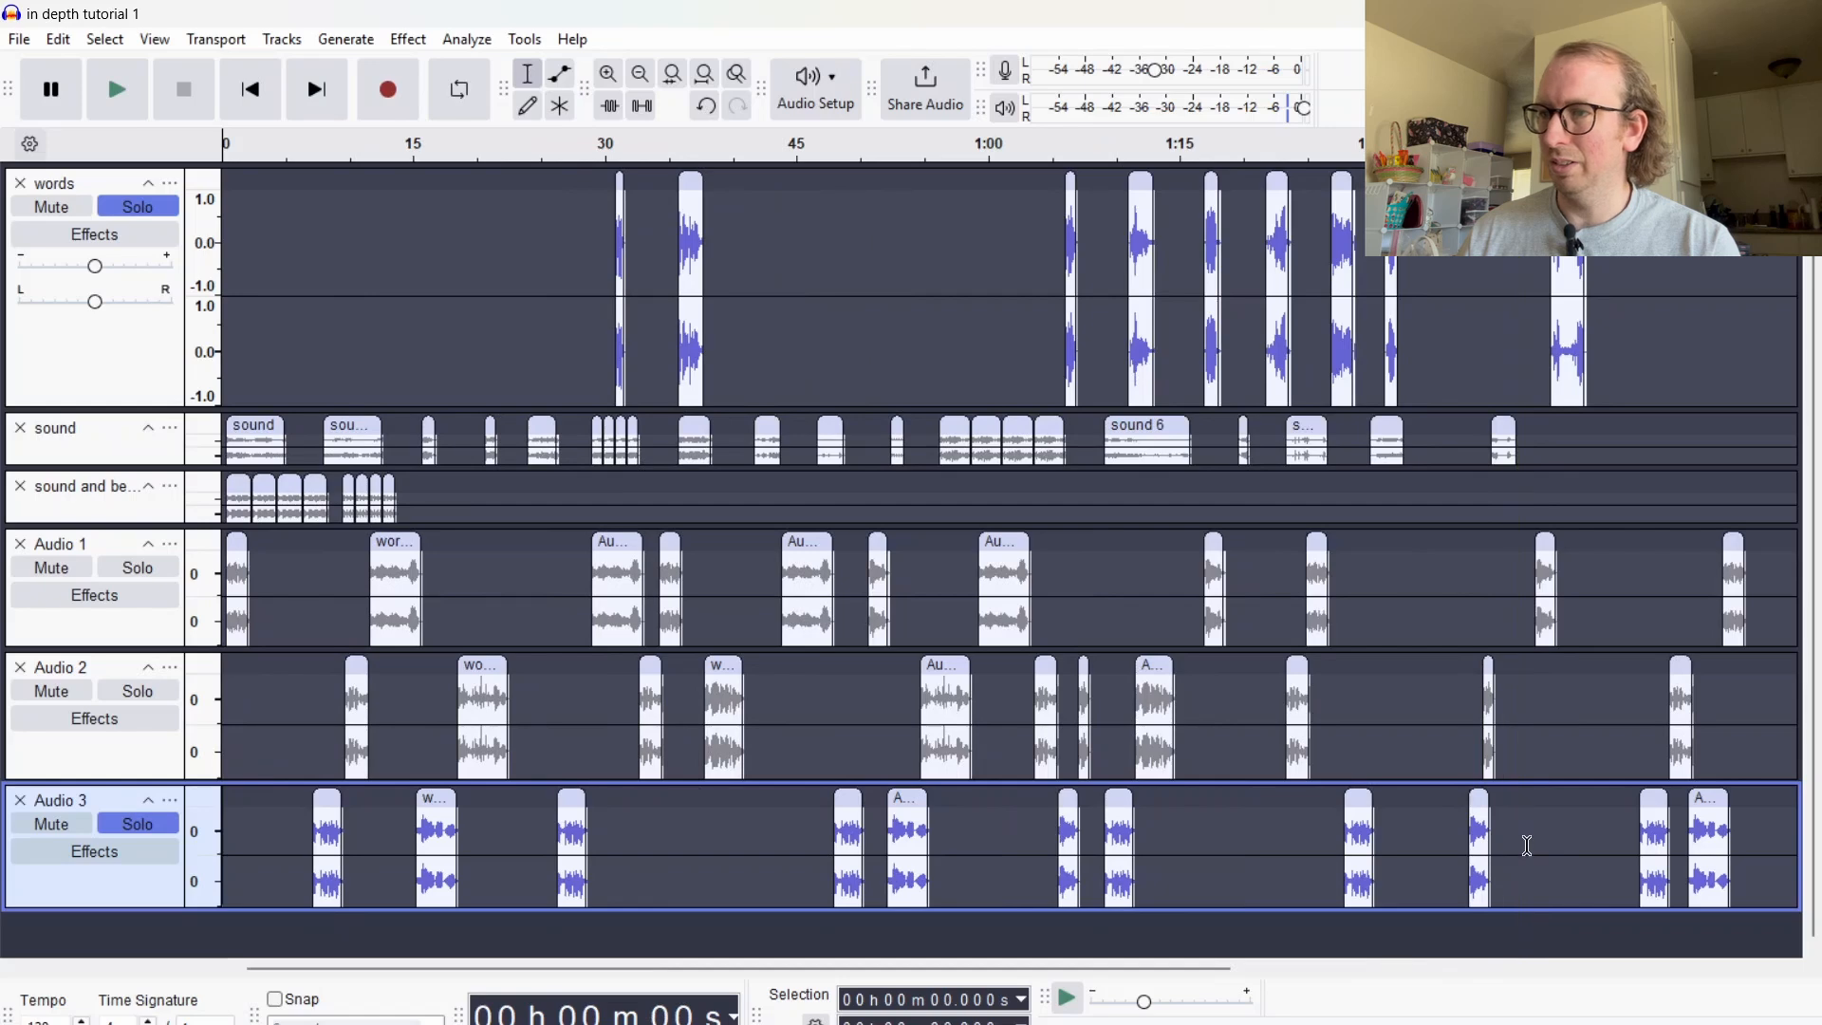
left_click(887, 671)
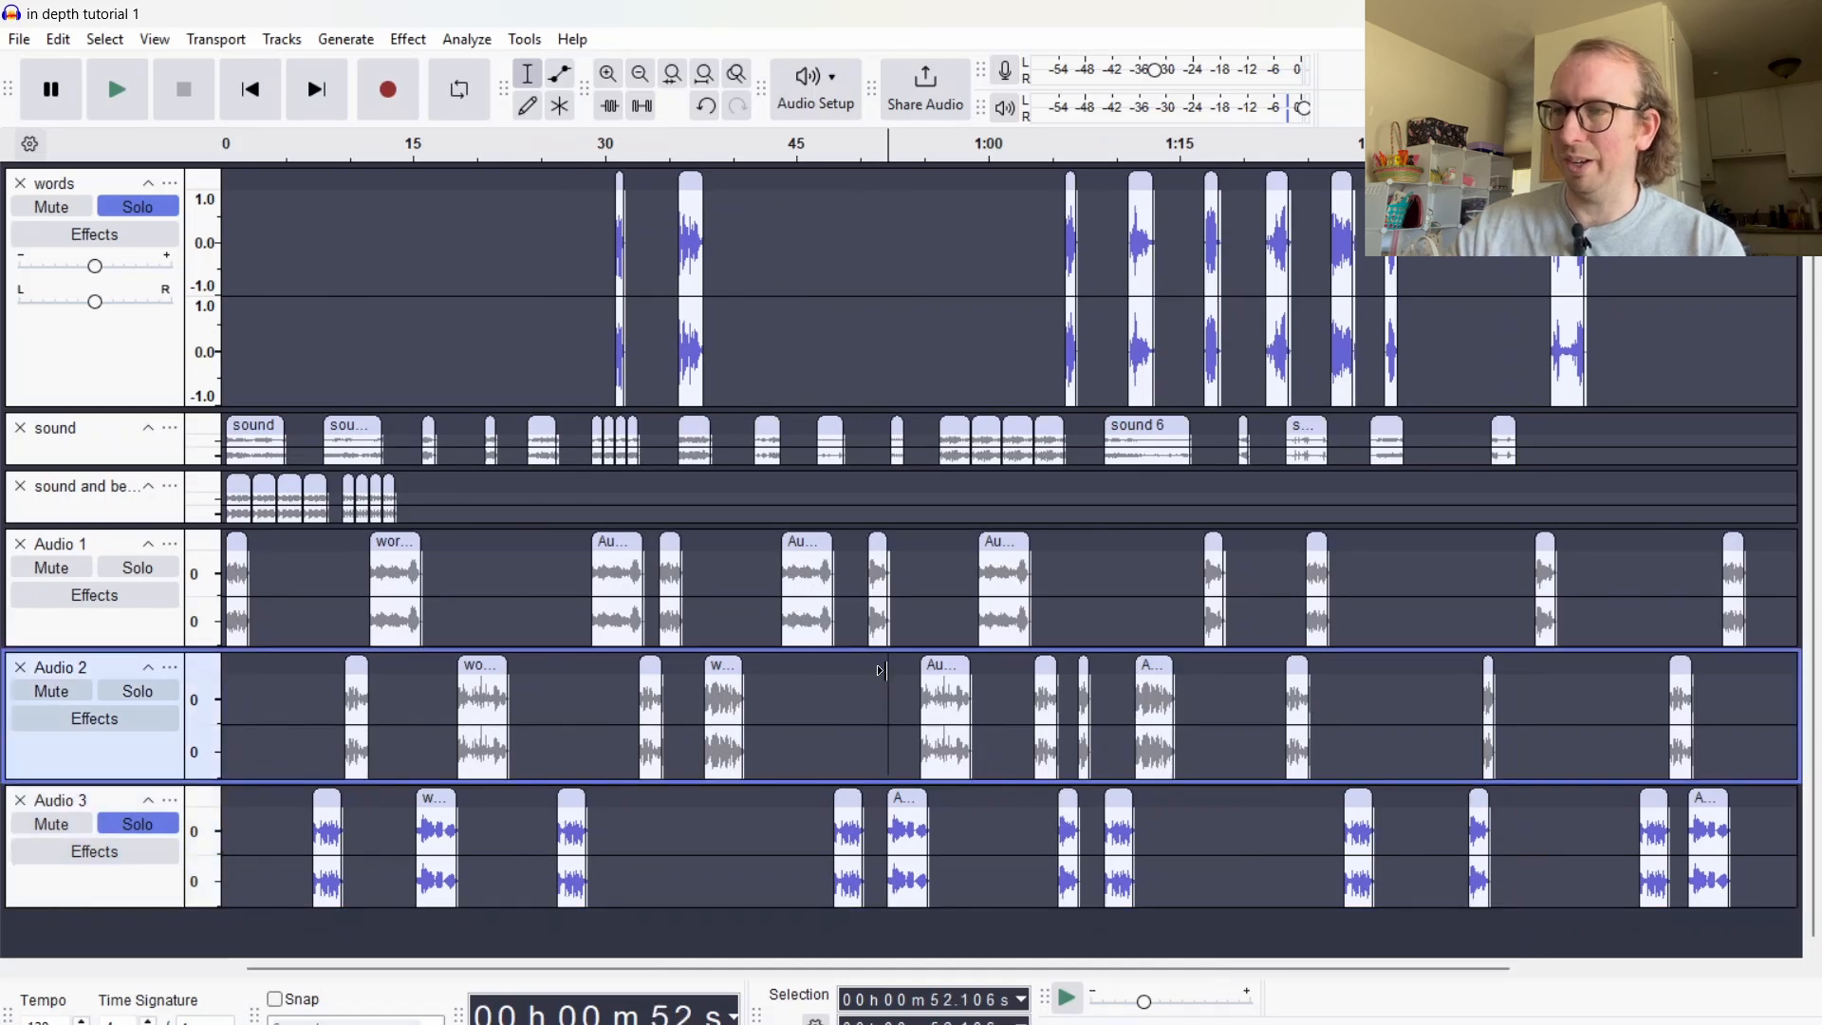
left_click_drag(882, 671, 899, 673)
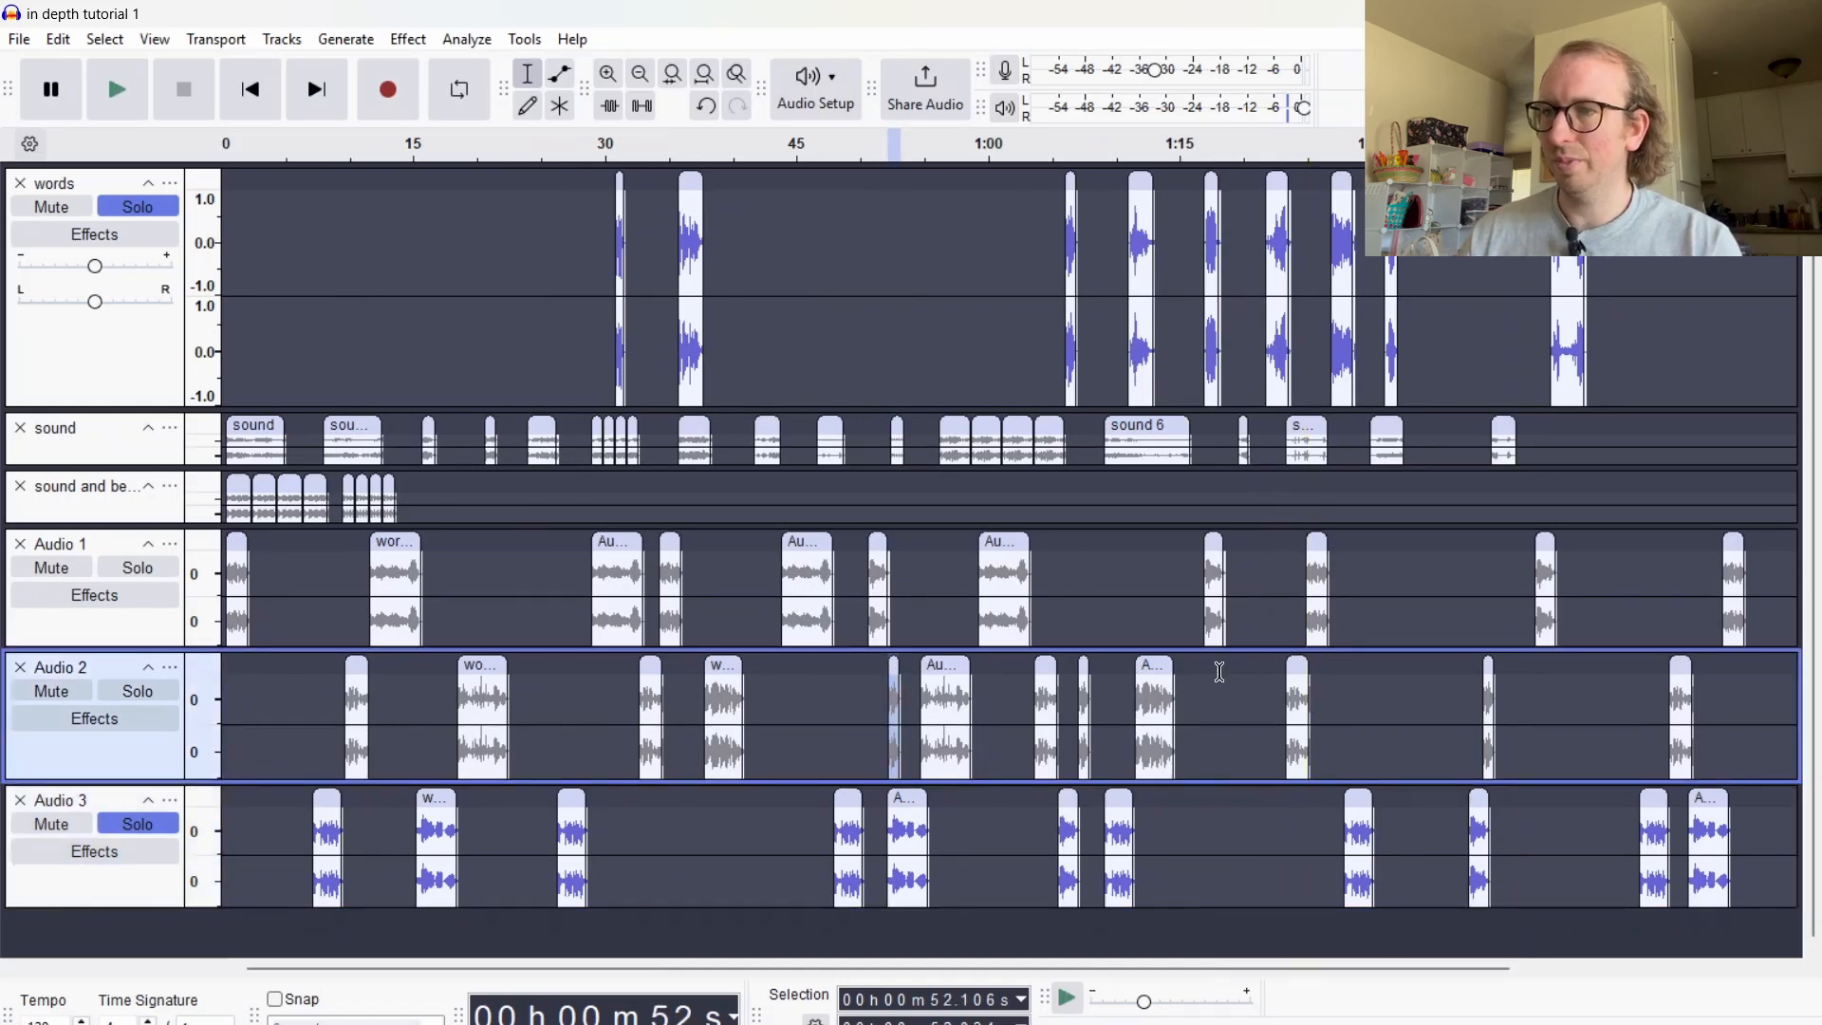
left_click(1226, 674)
key("ctrl+v")
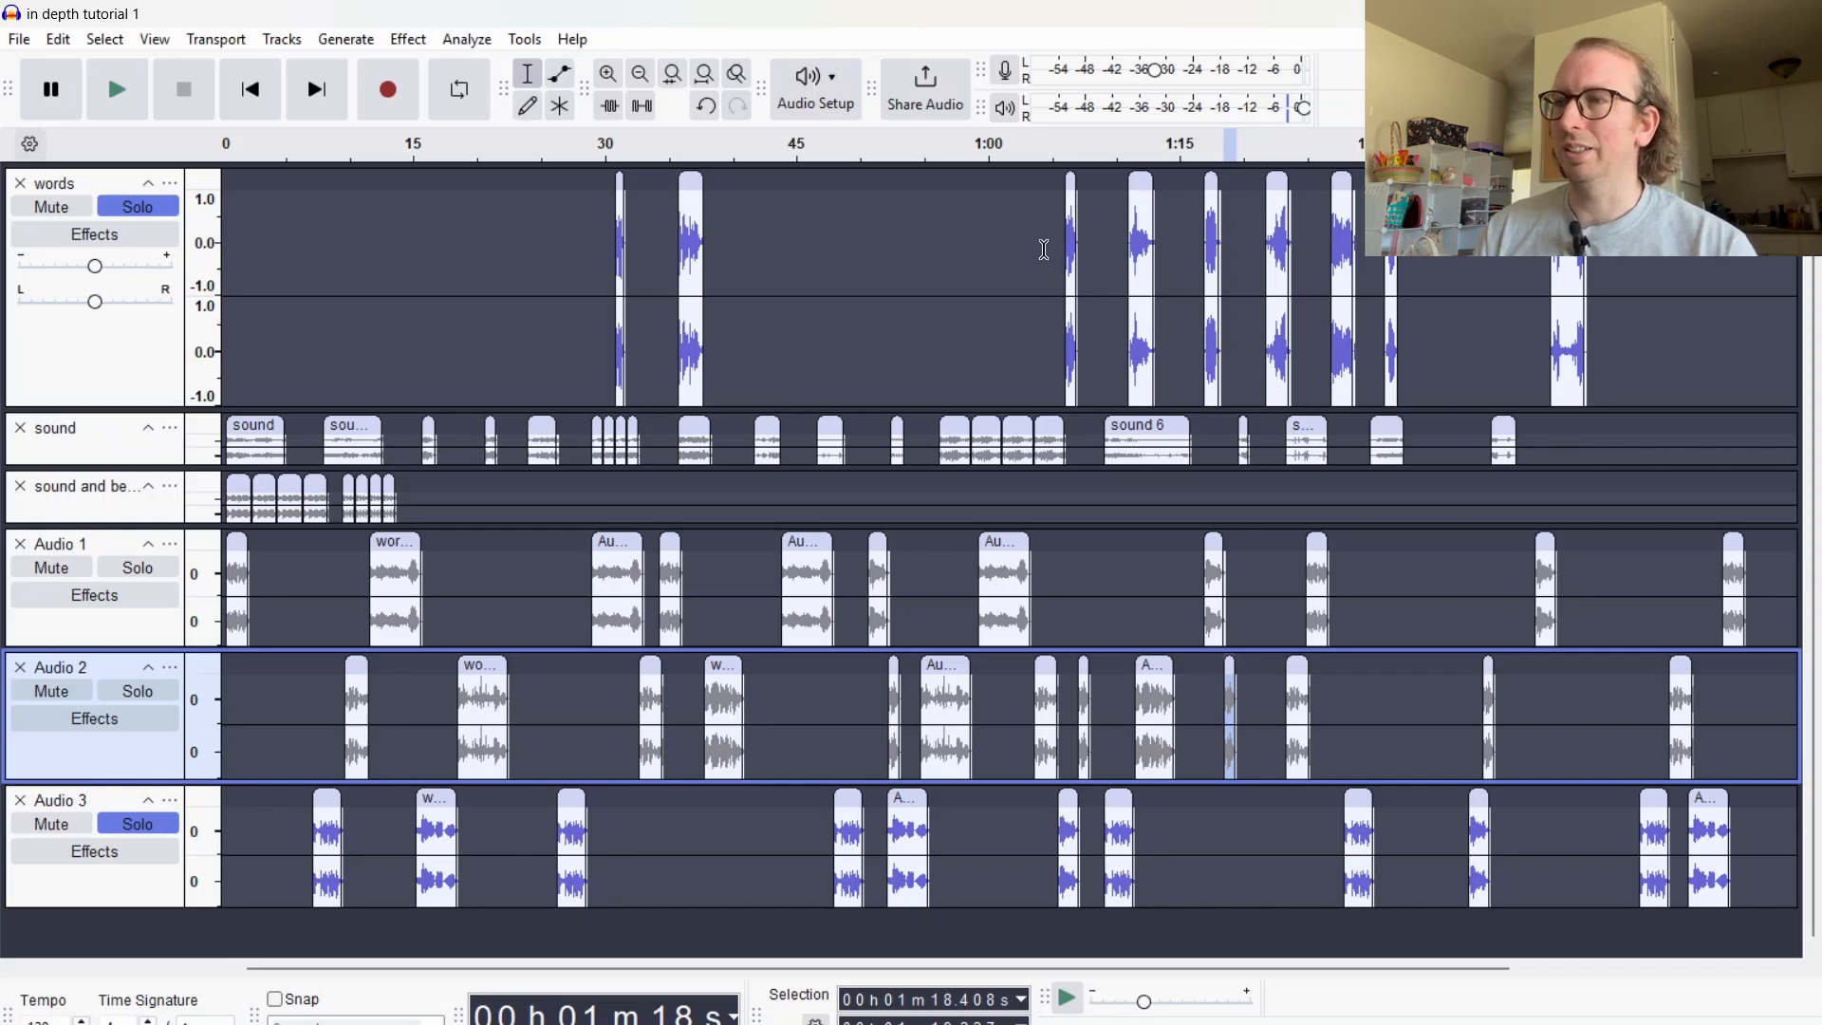
Delete the original short clip near 1:06 from the words track
left_click_drag(1048, 251, 1089, 265)
key("Delete")
left_click(1118, 248)
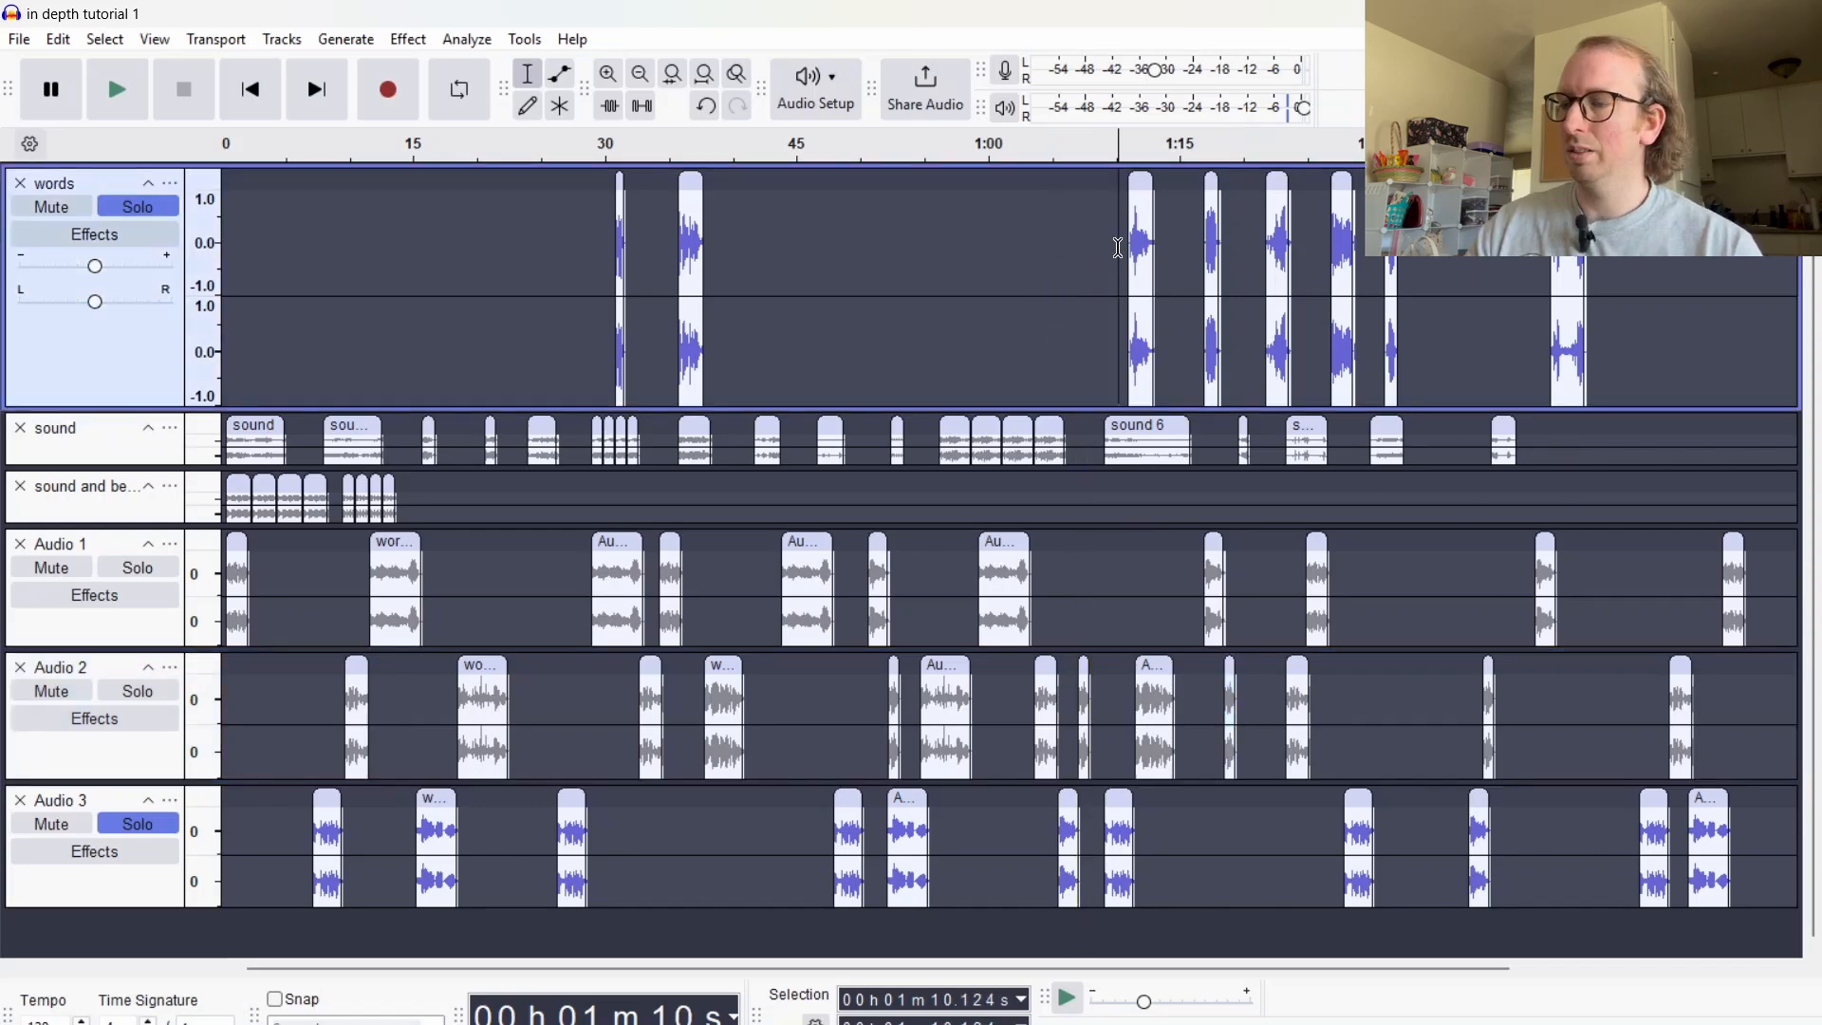
Play the words clip near 1:11, comparing playback with Audio 3 soloed and unsoloed
key("space")
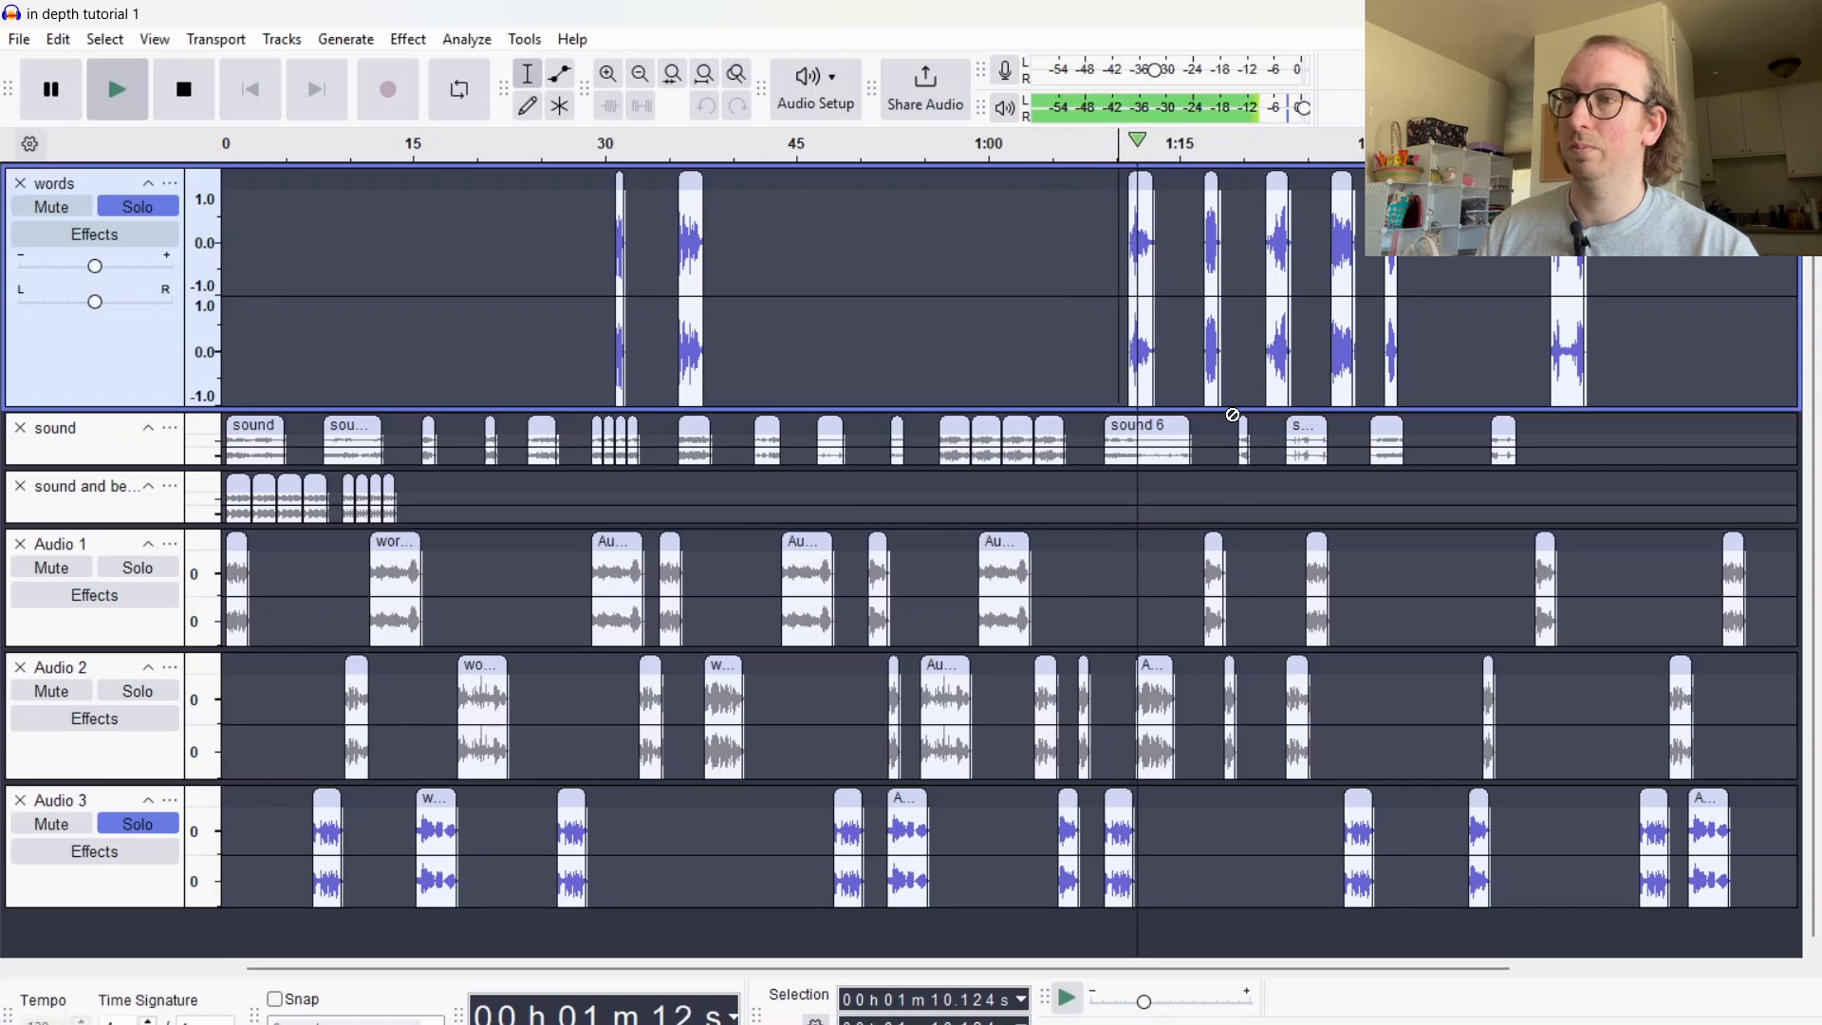
key("space")
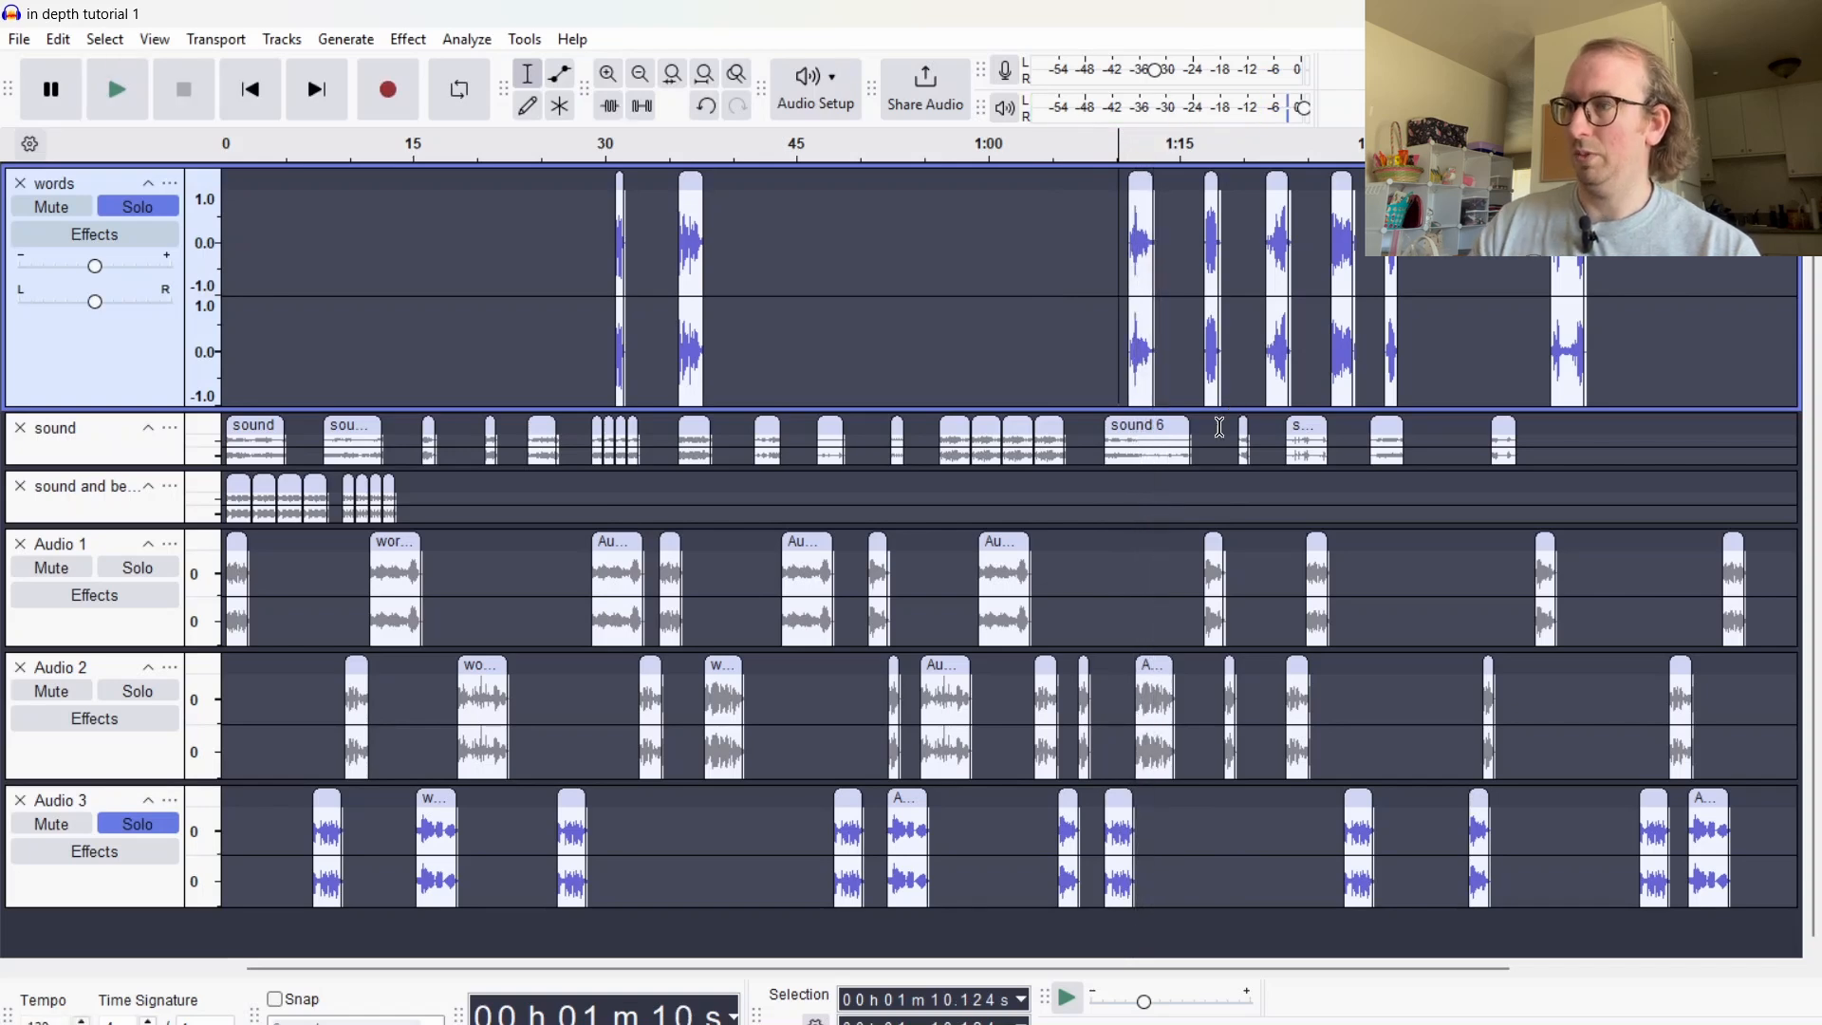
left_click(137, 823)
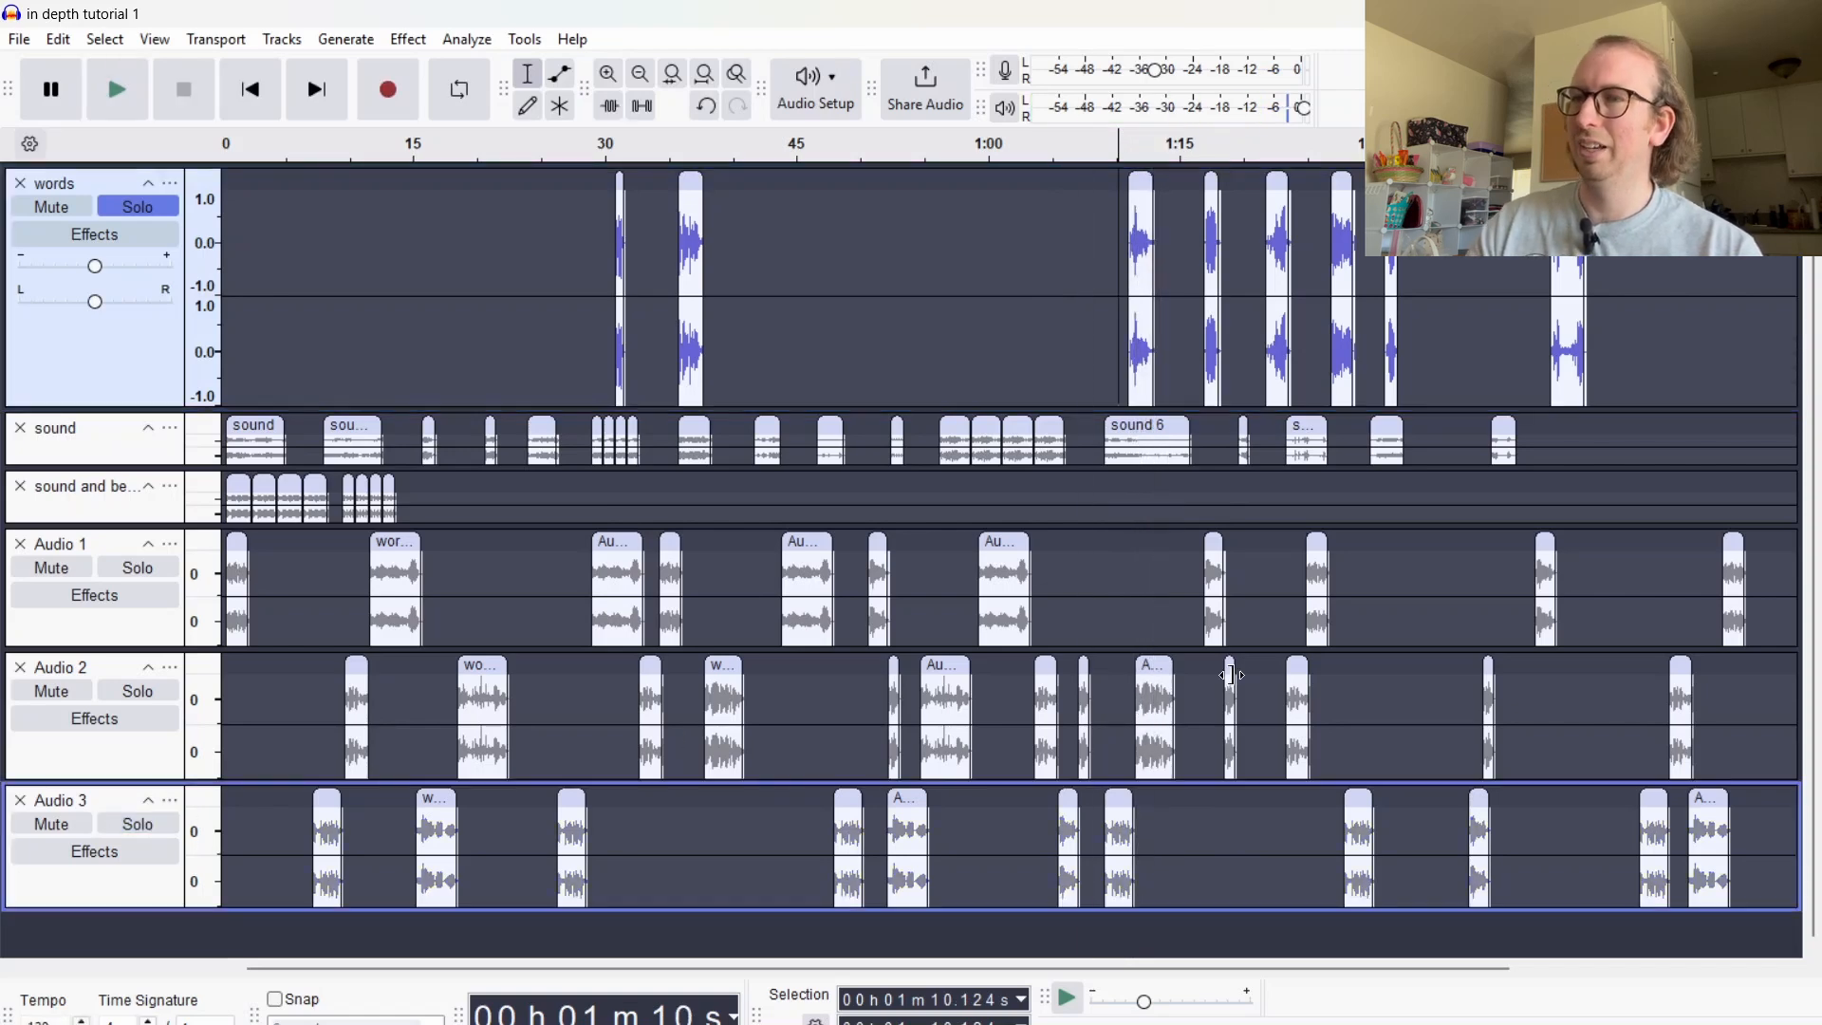
key("space")
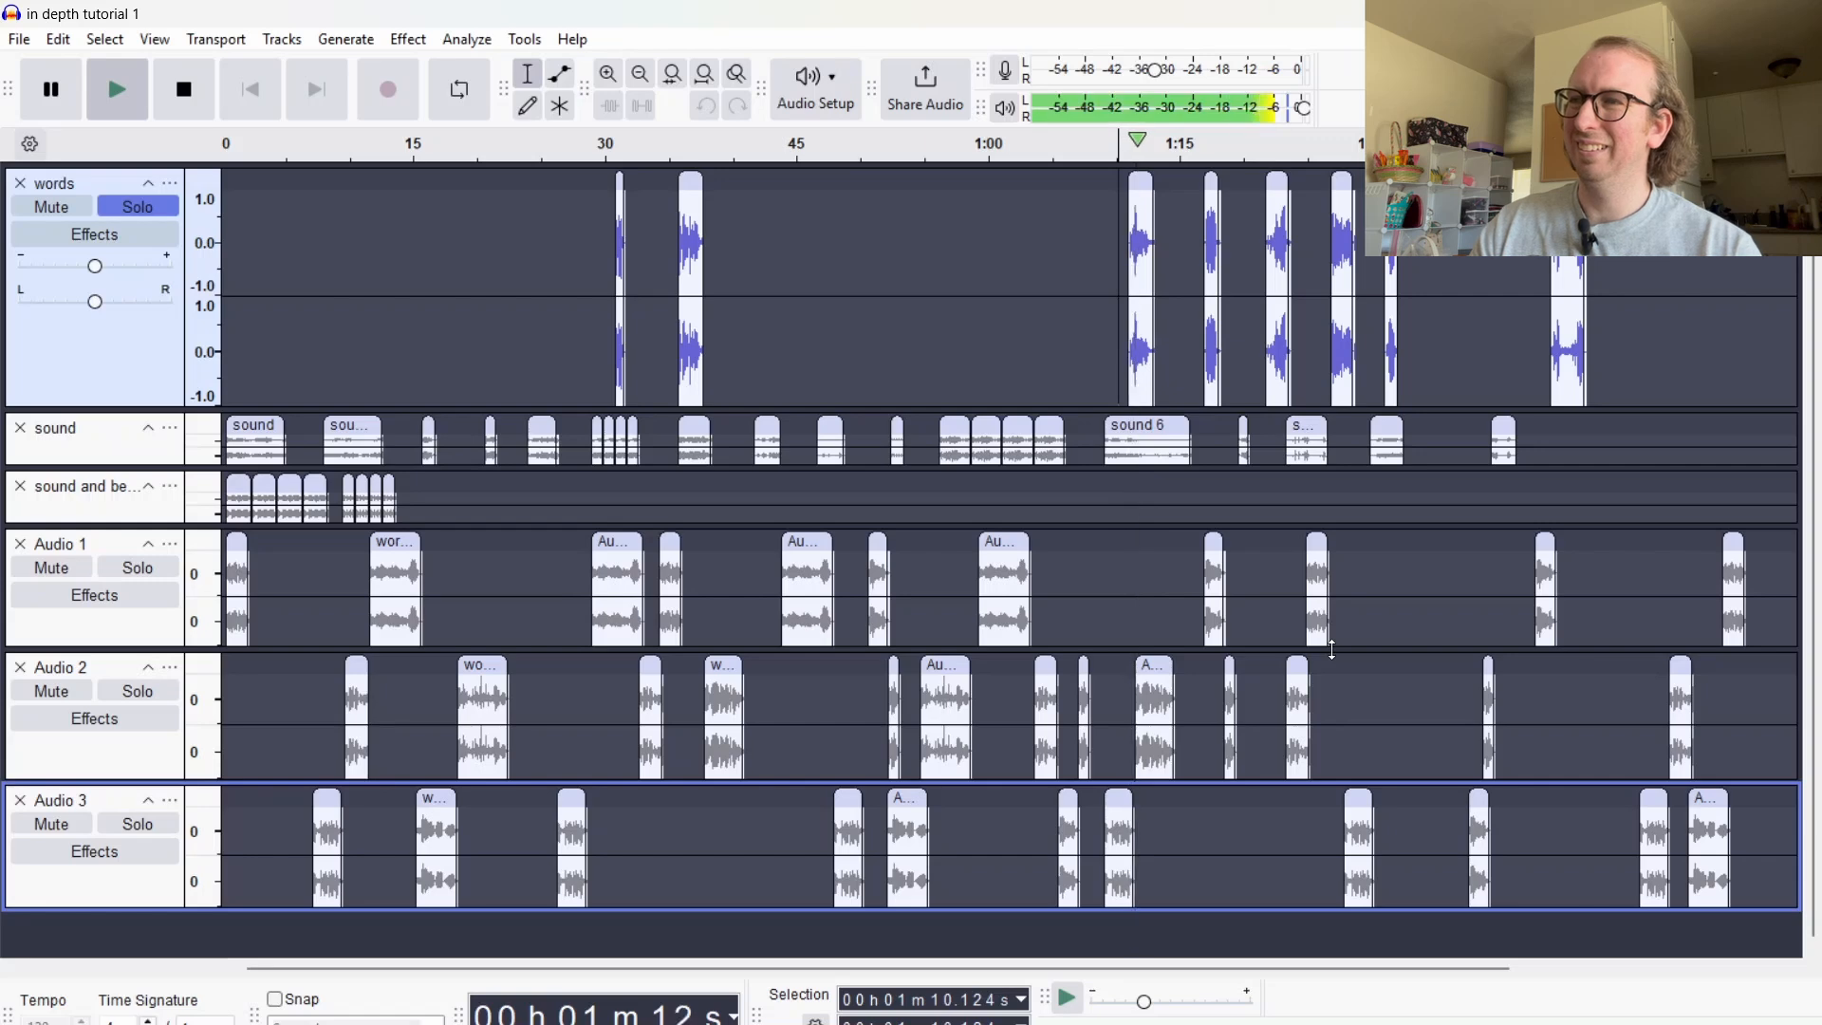
key("space")
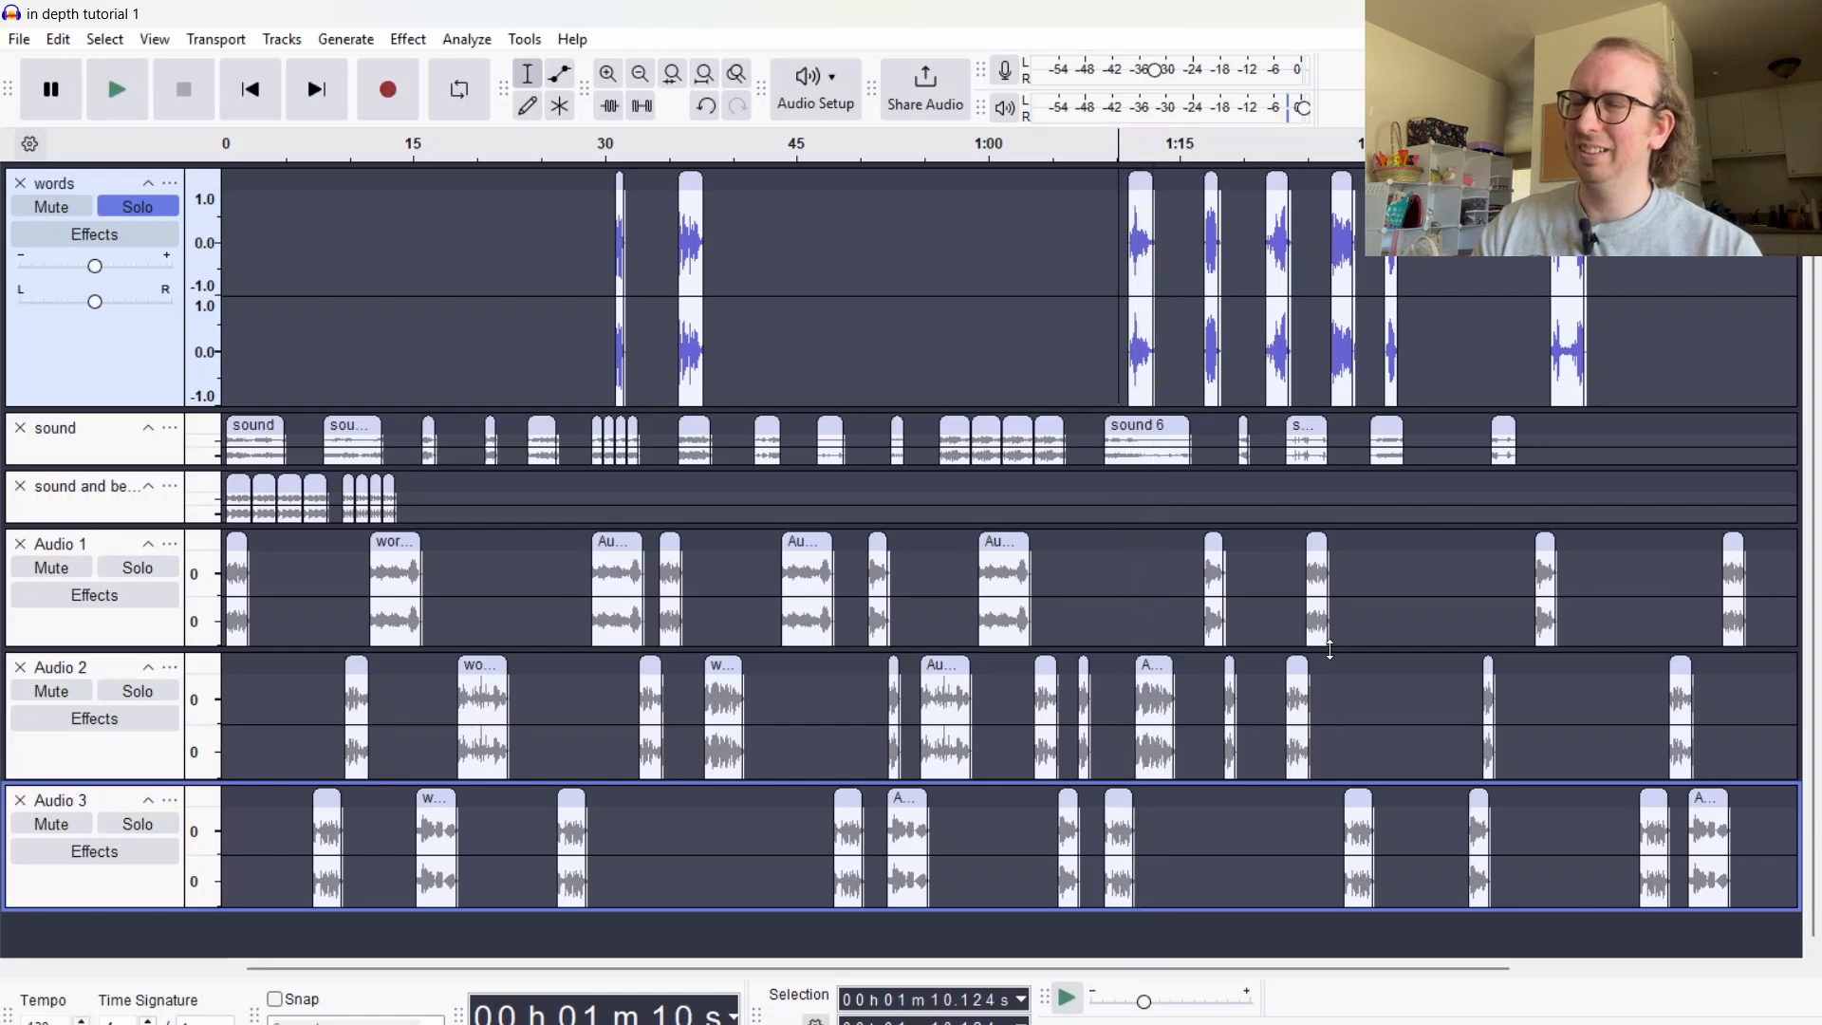
left_click(137, 823)
key("space")
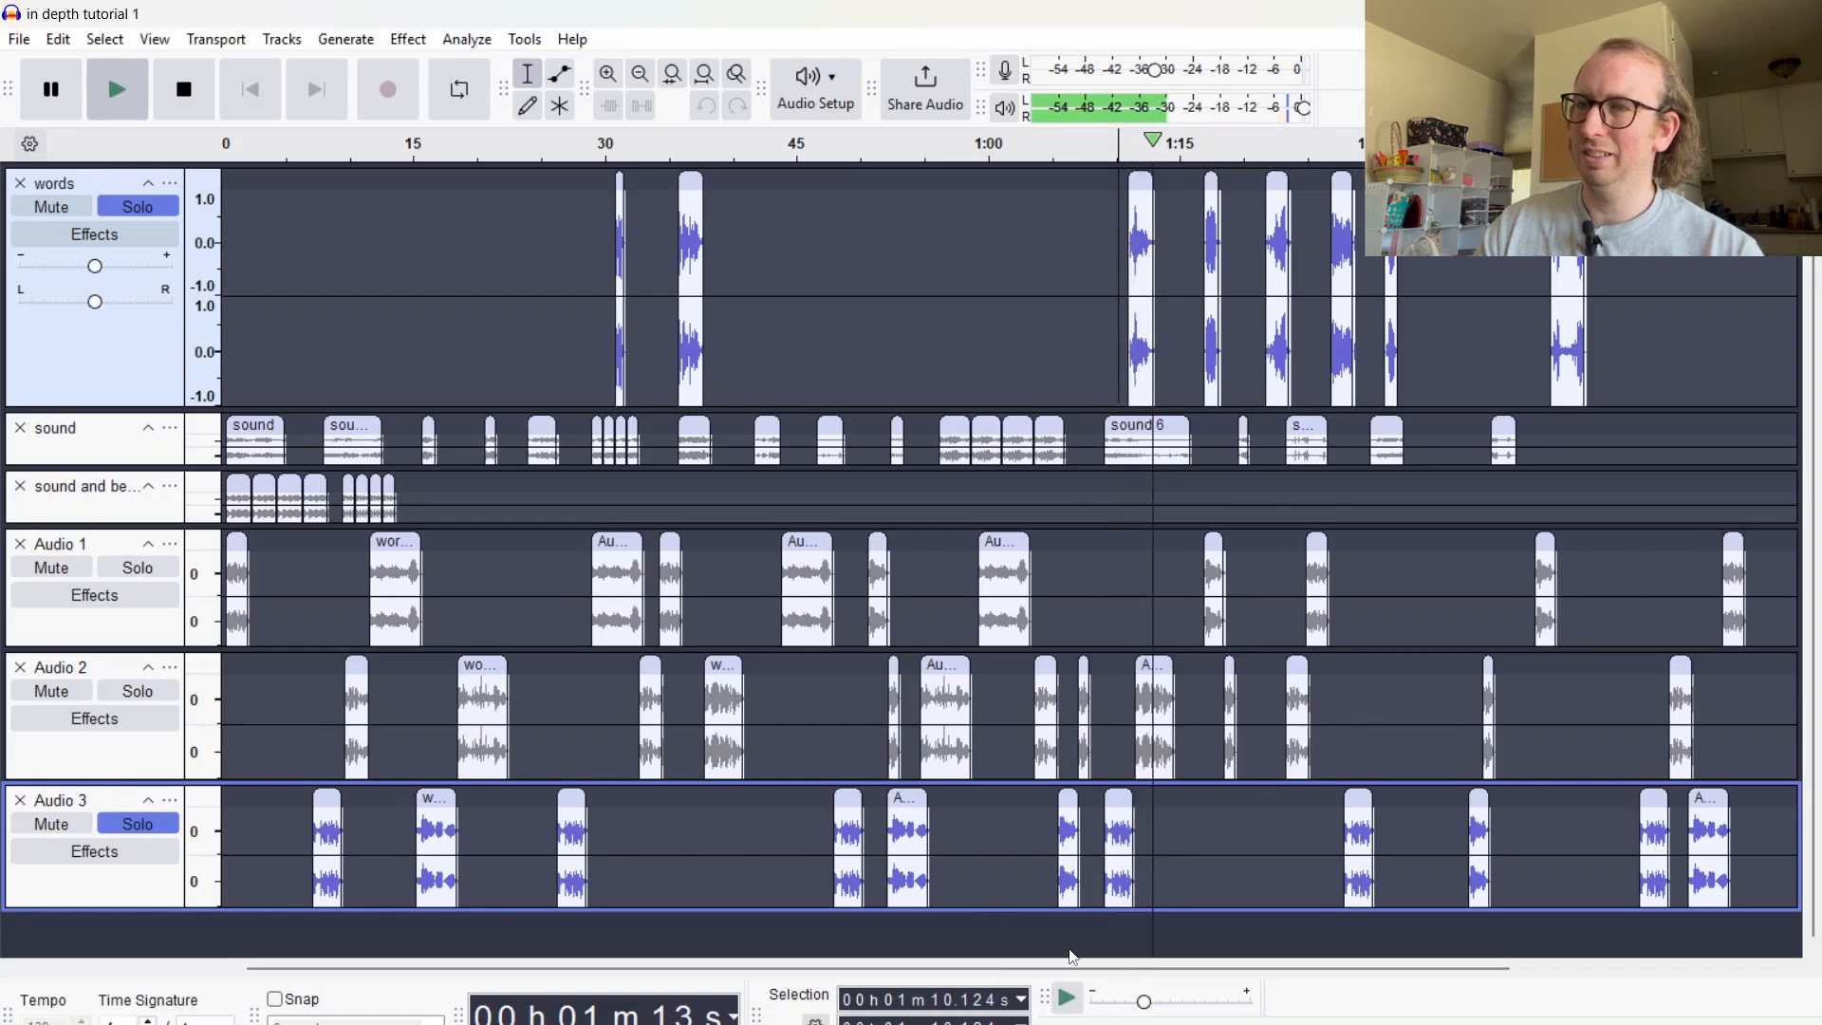
key("space")
Move the words clip near 1:11 to Audio 1 near 1:08 and paste a copy of it in Audio 2 near 0:03
left_click_drag(1142, 184, 1101, 582)
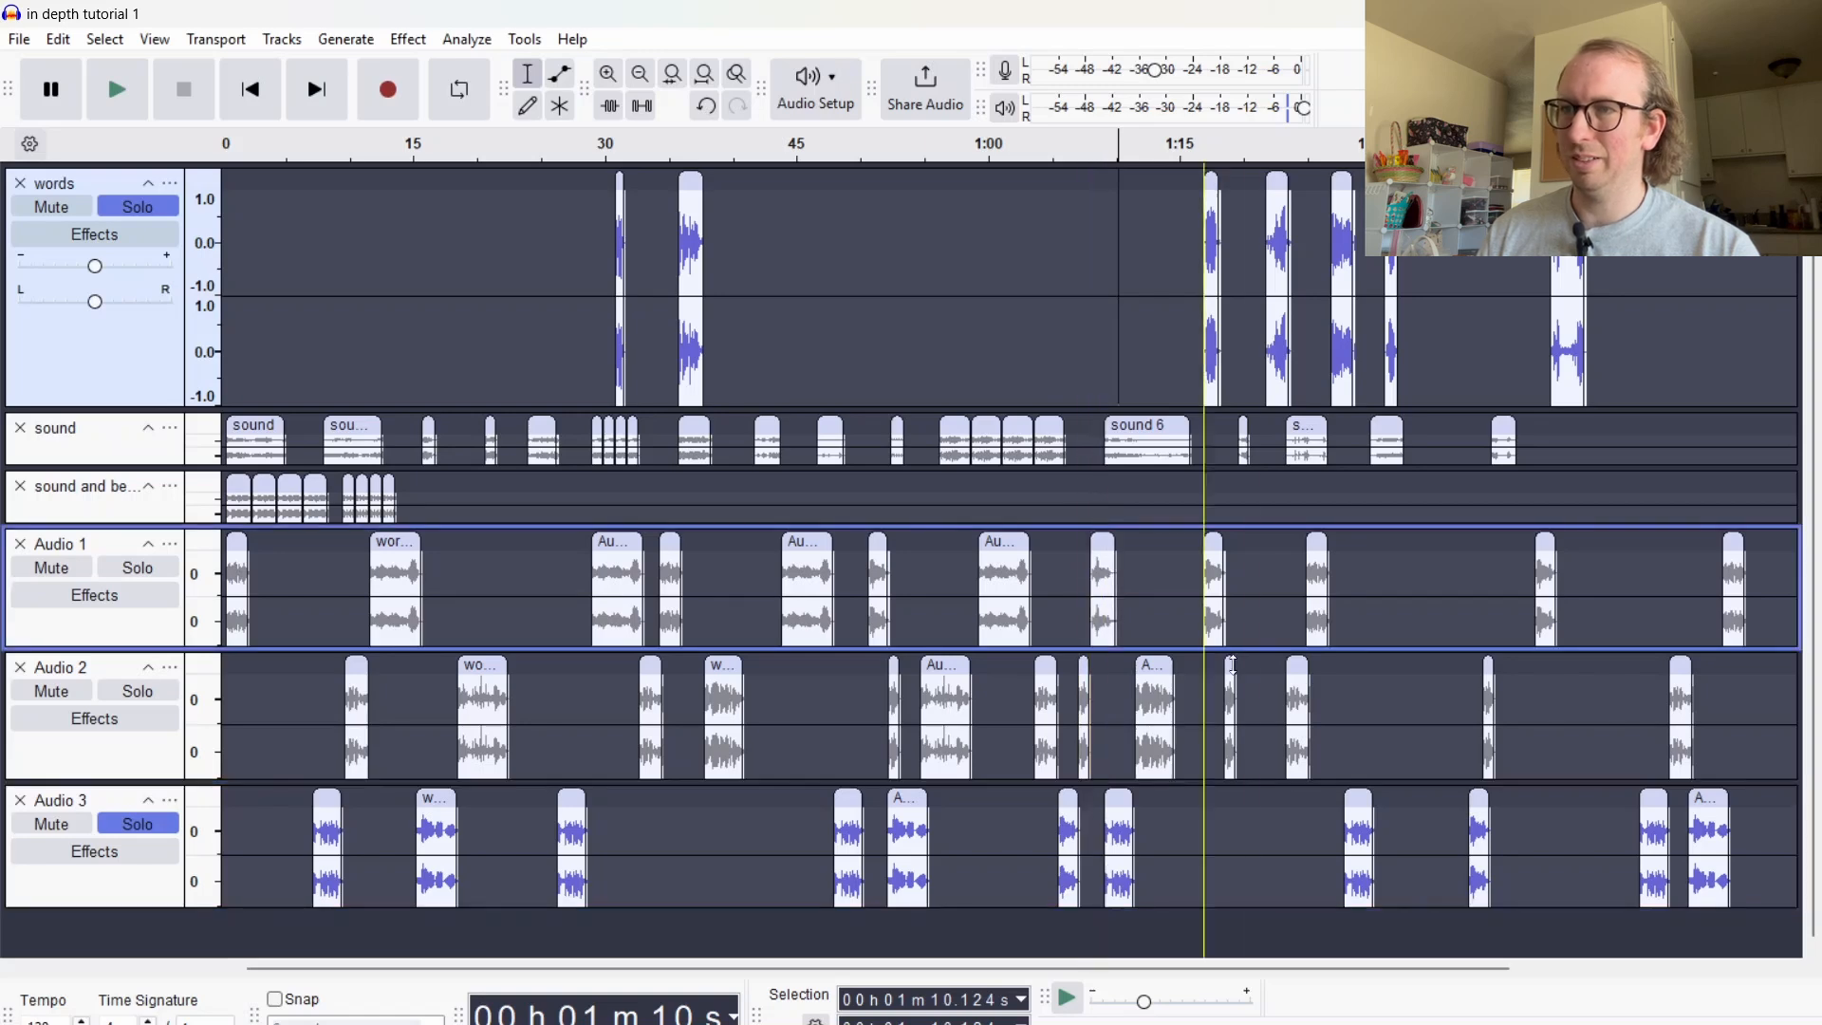
left_click(1102, 541)
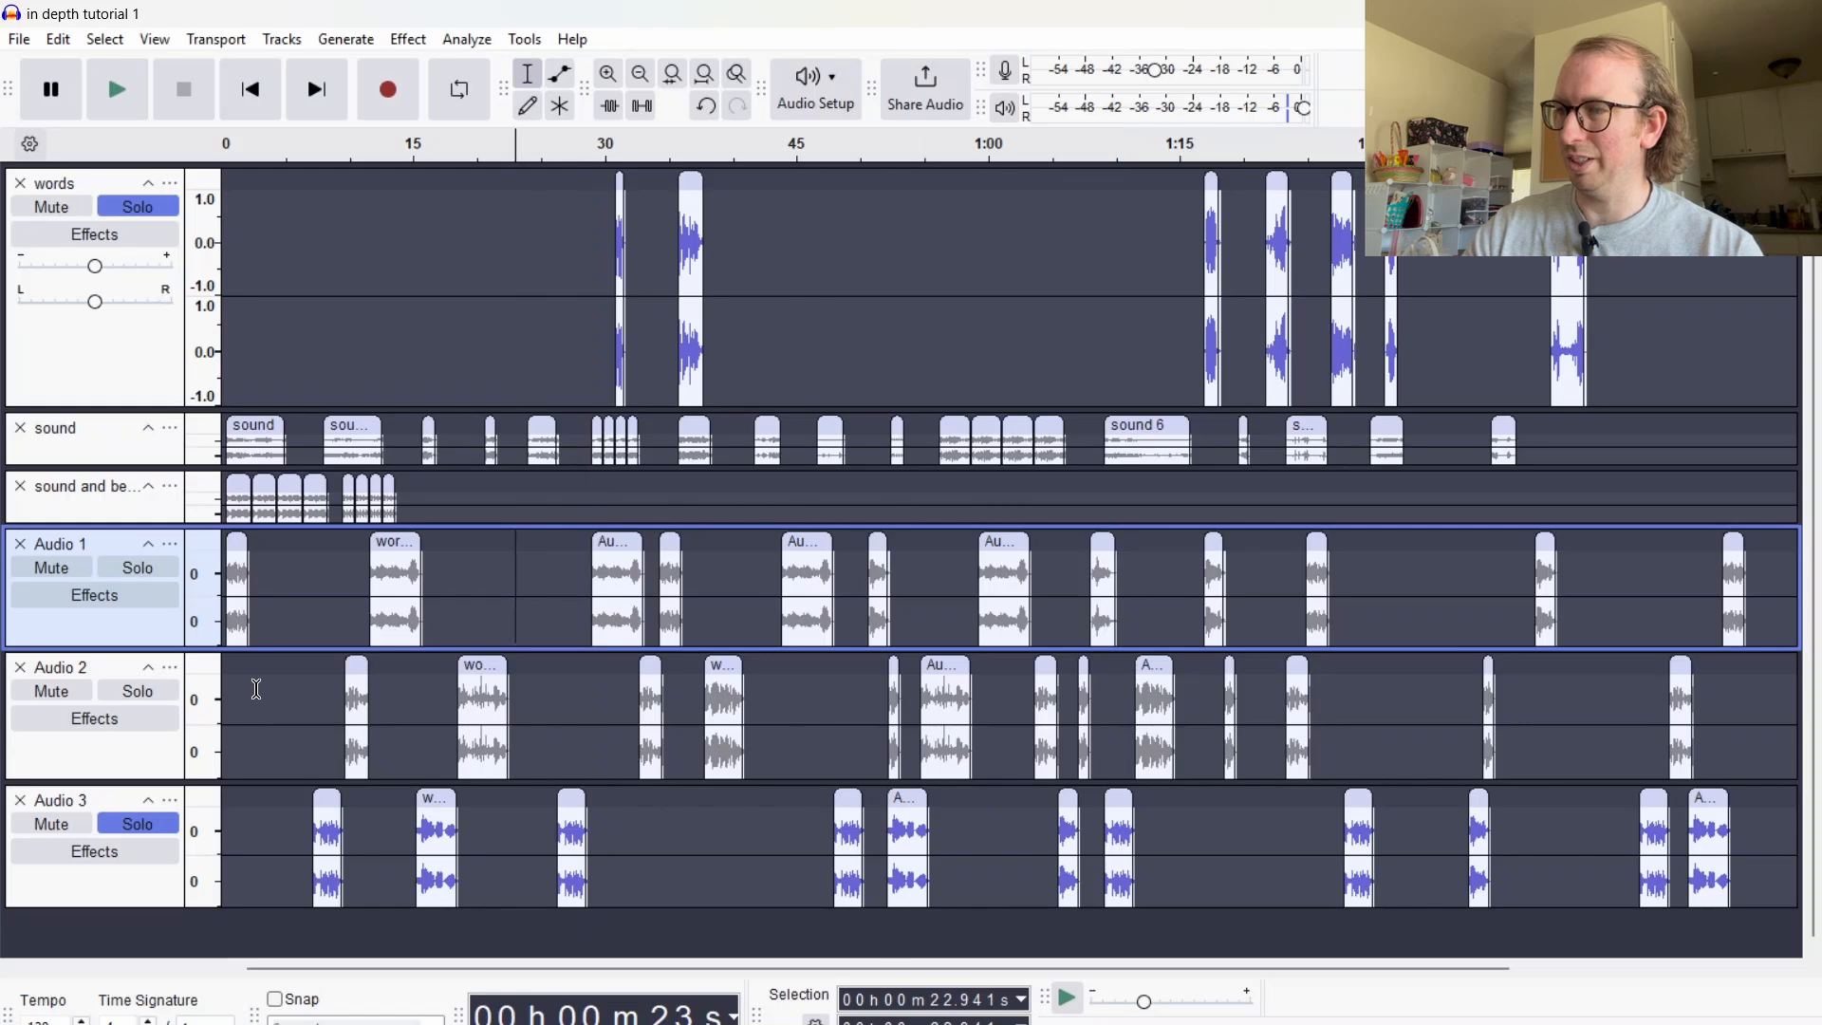
left_click(252, 688)
key("ctrl+v")
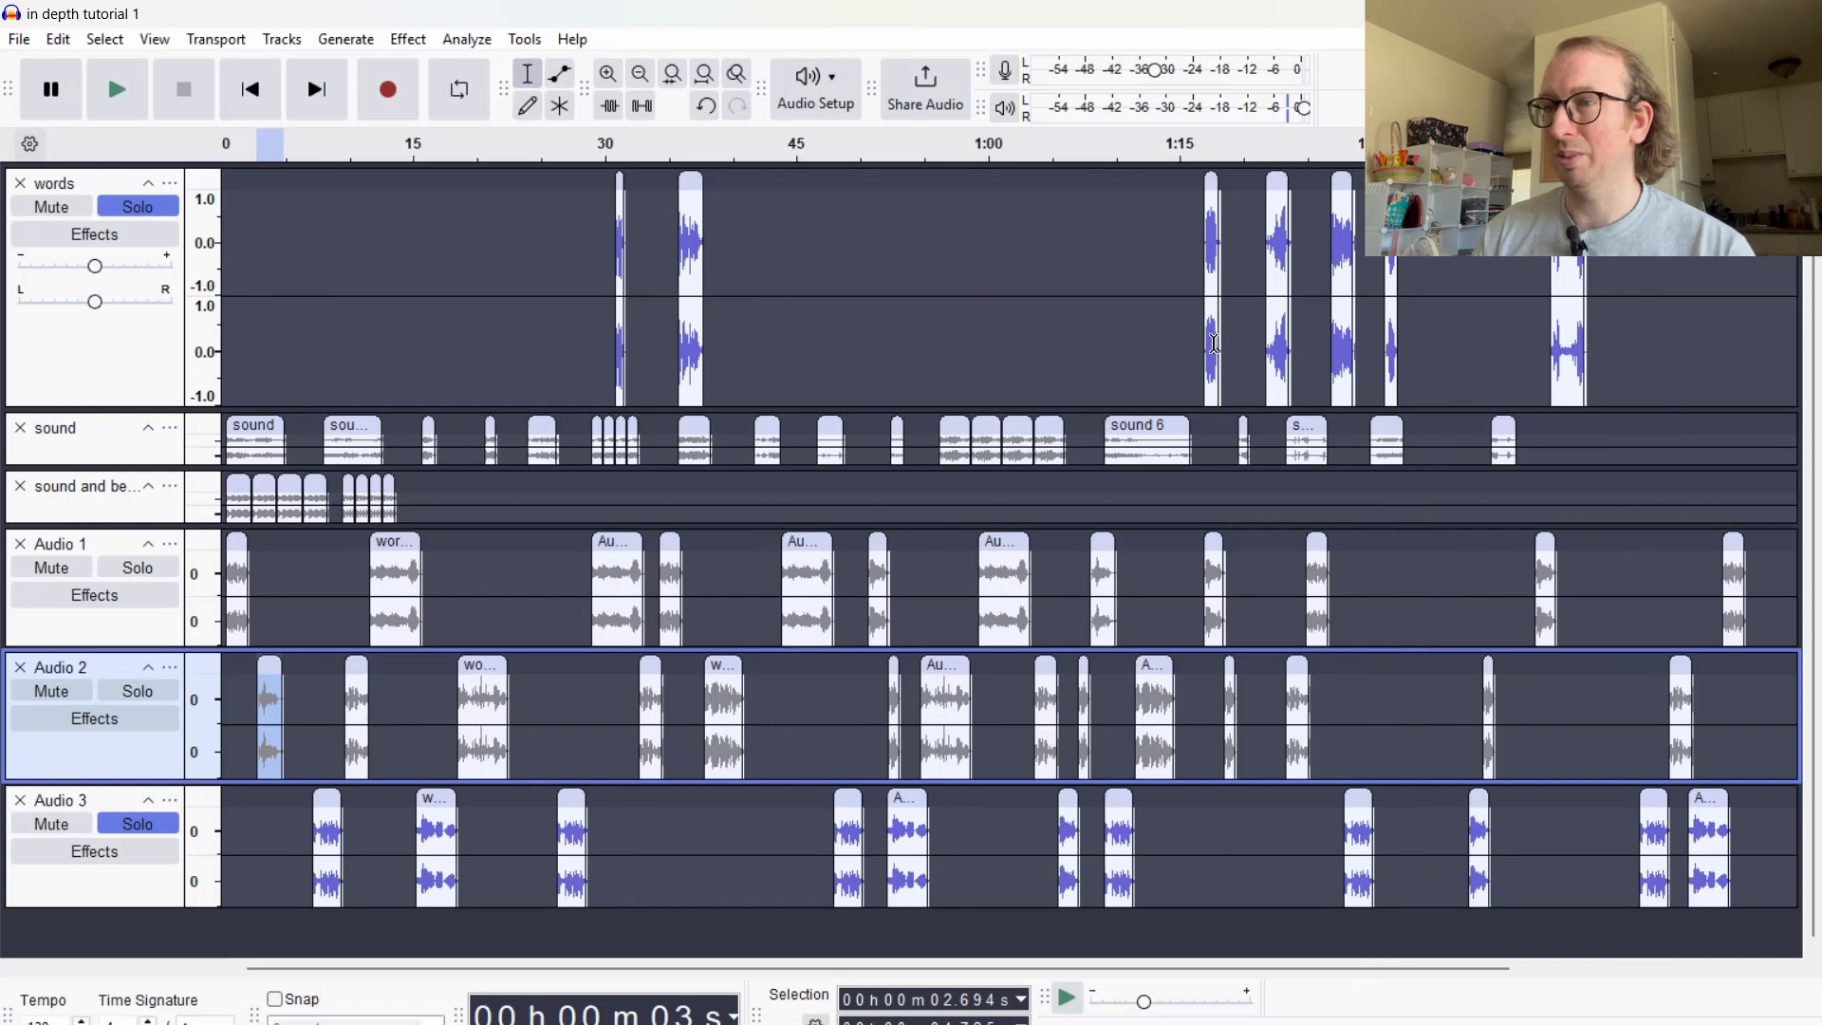
Play the short words clip near 1:17
left_click_drag(1190, 350, 1222, 353)
key("space")
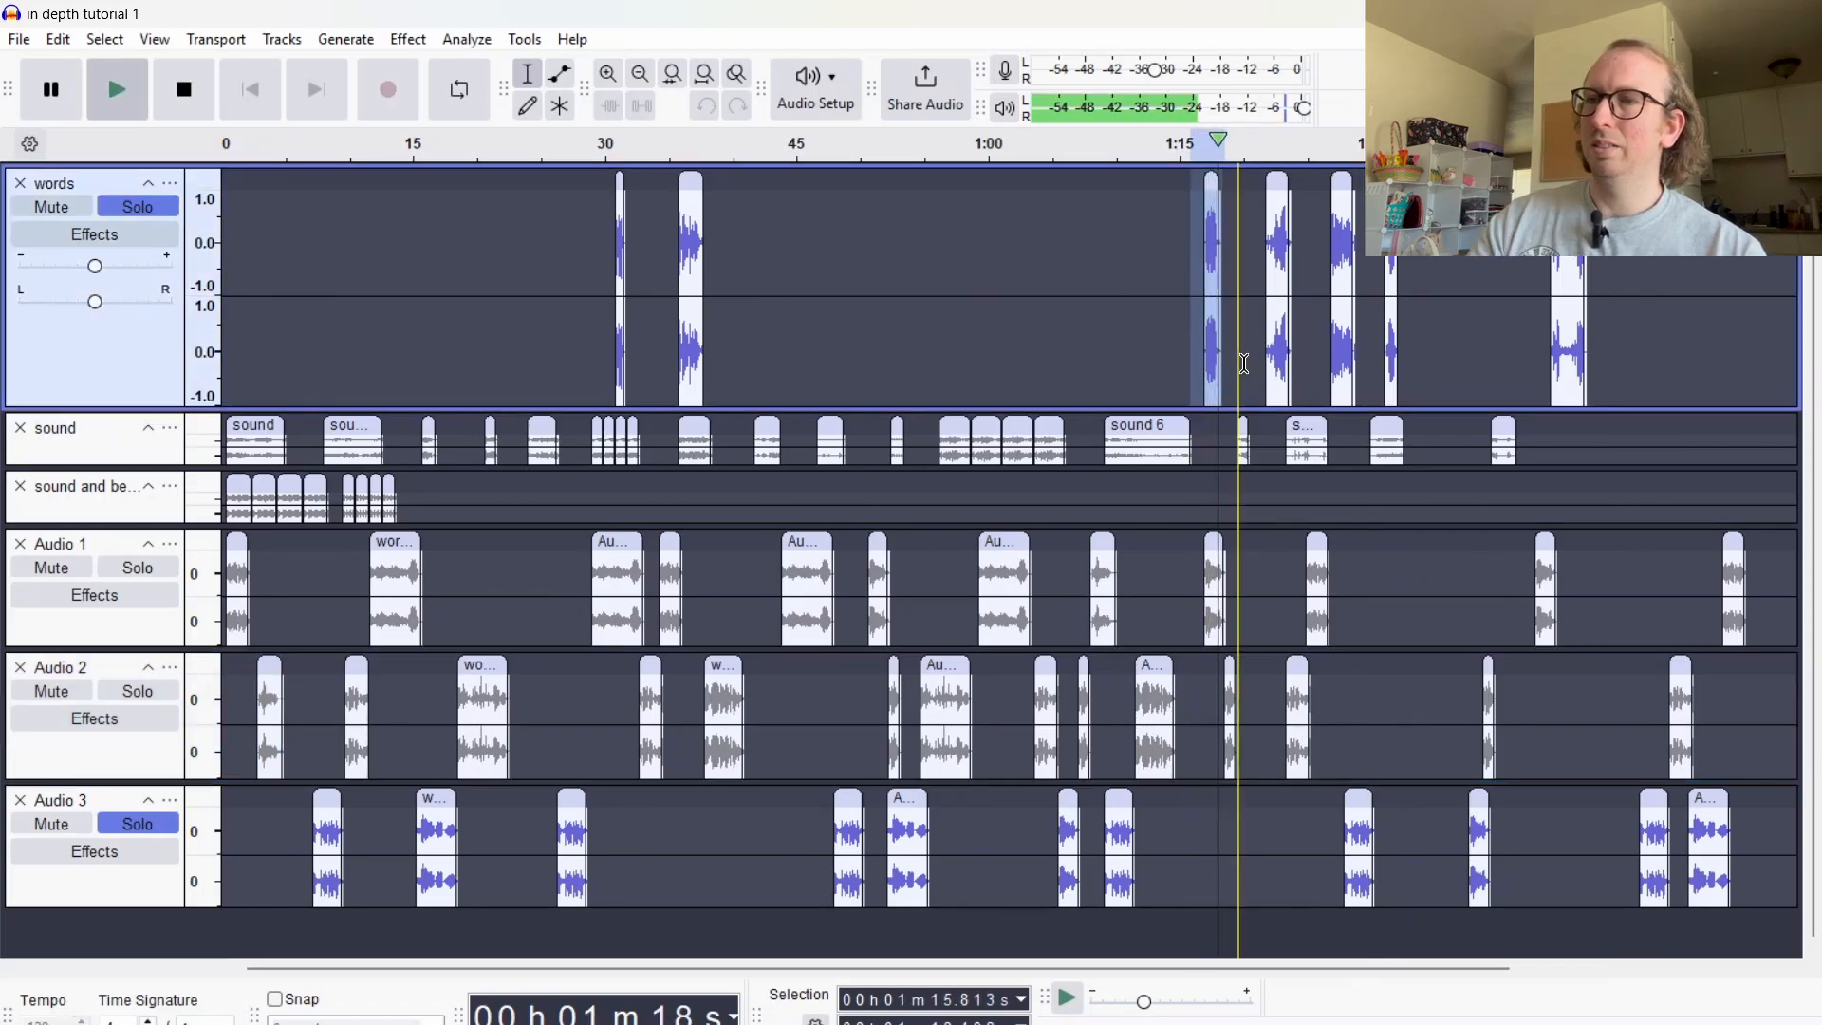
left_click(1174, 309)
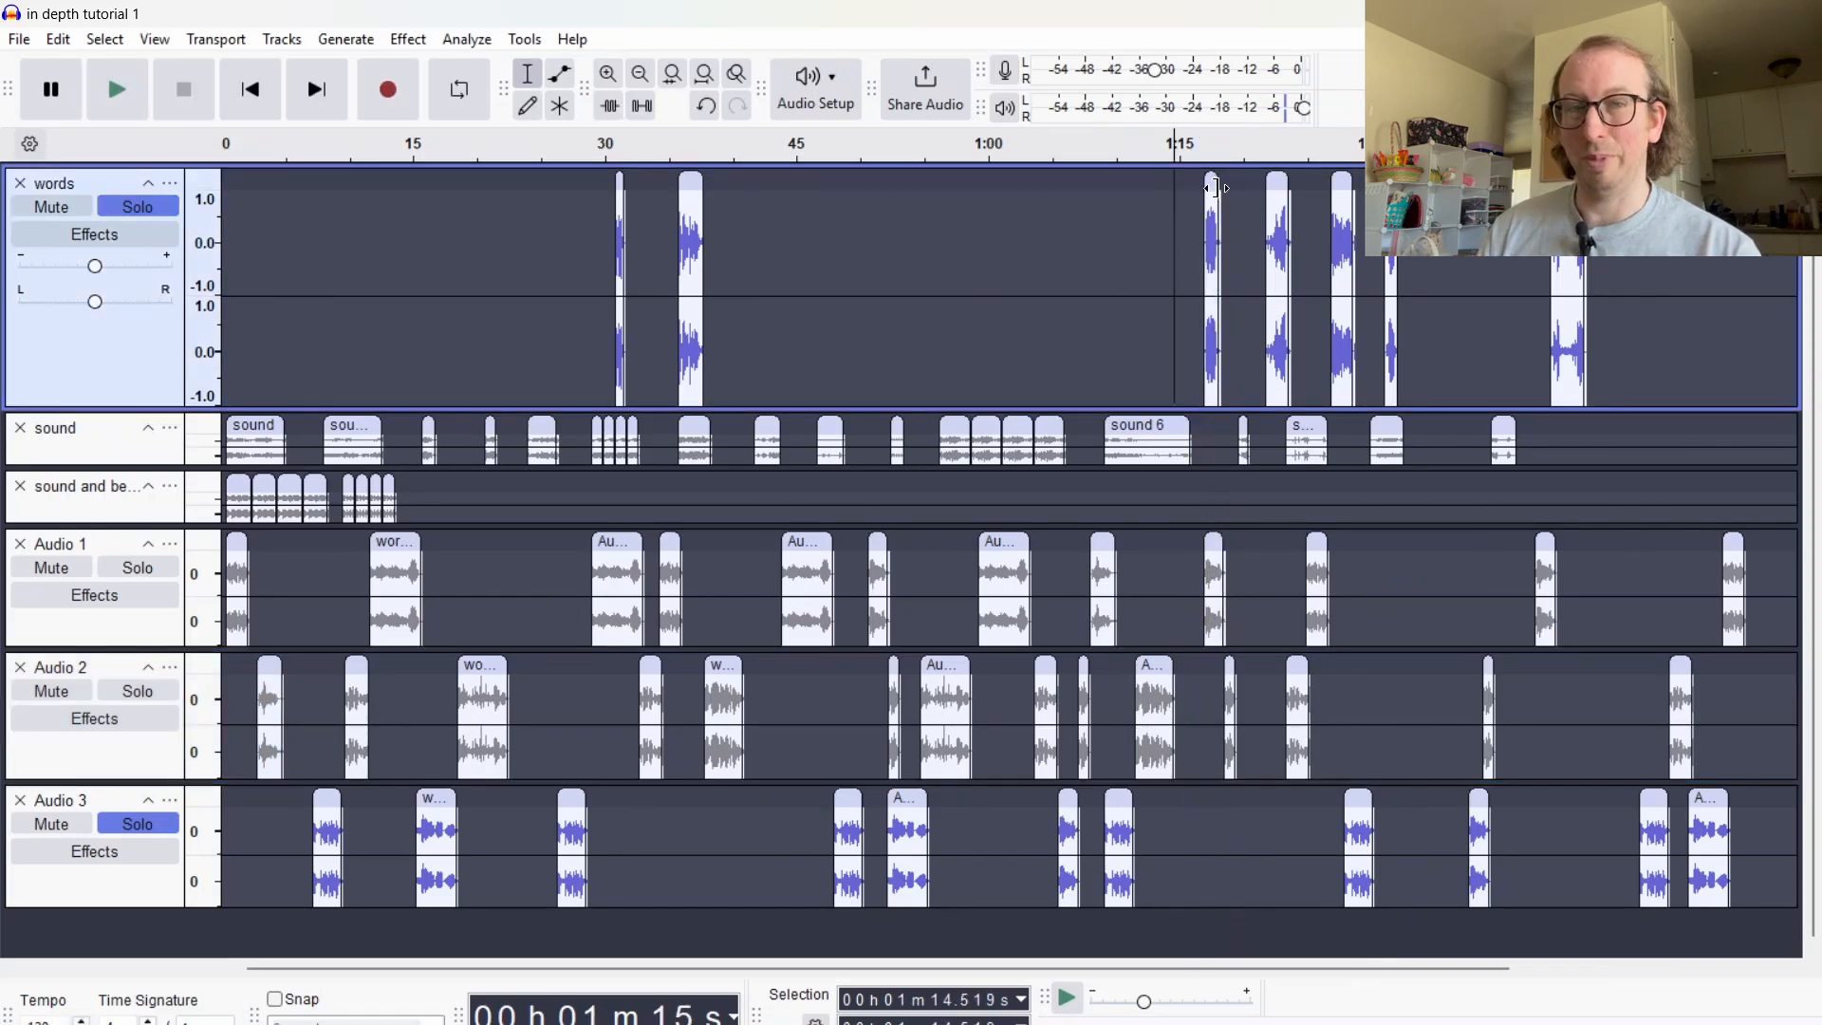
Copy the short words clip near 1:17 into Audio 3 near 0:04 and Audio 1 near 1:50
left_click_drag(1239, 234, 1204, 261)
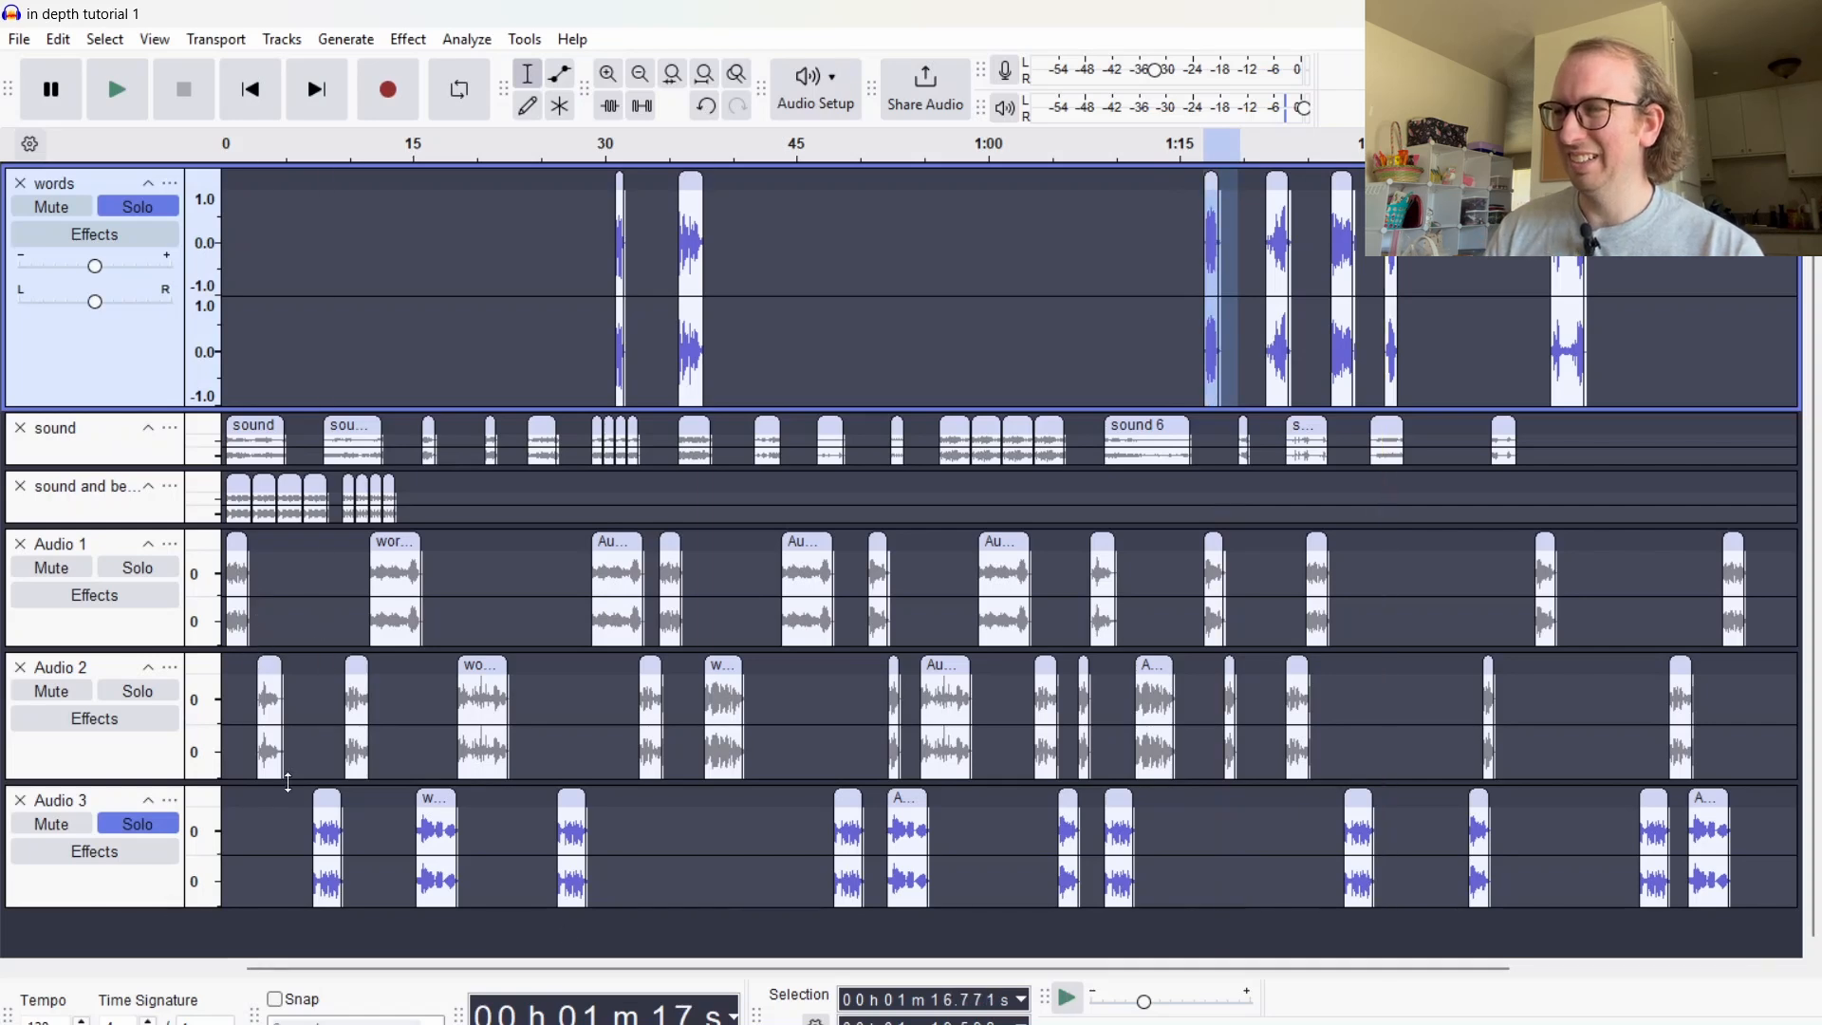
left_click_drag(279, 835, 315, 835)
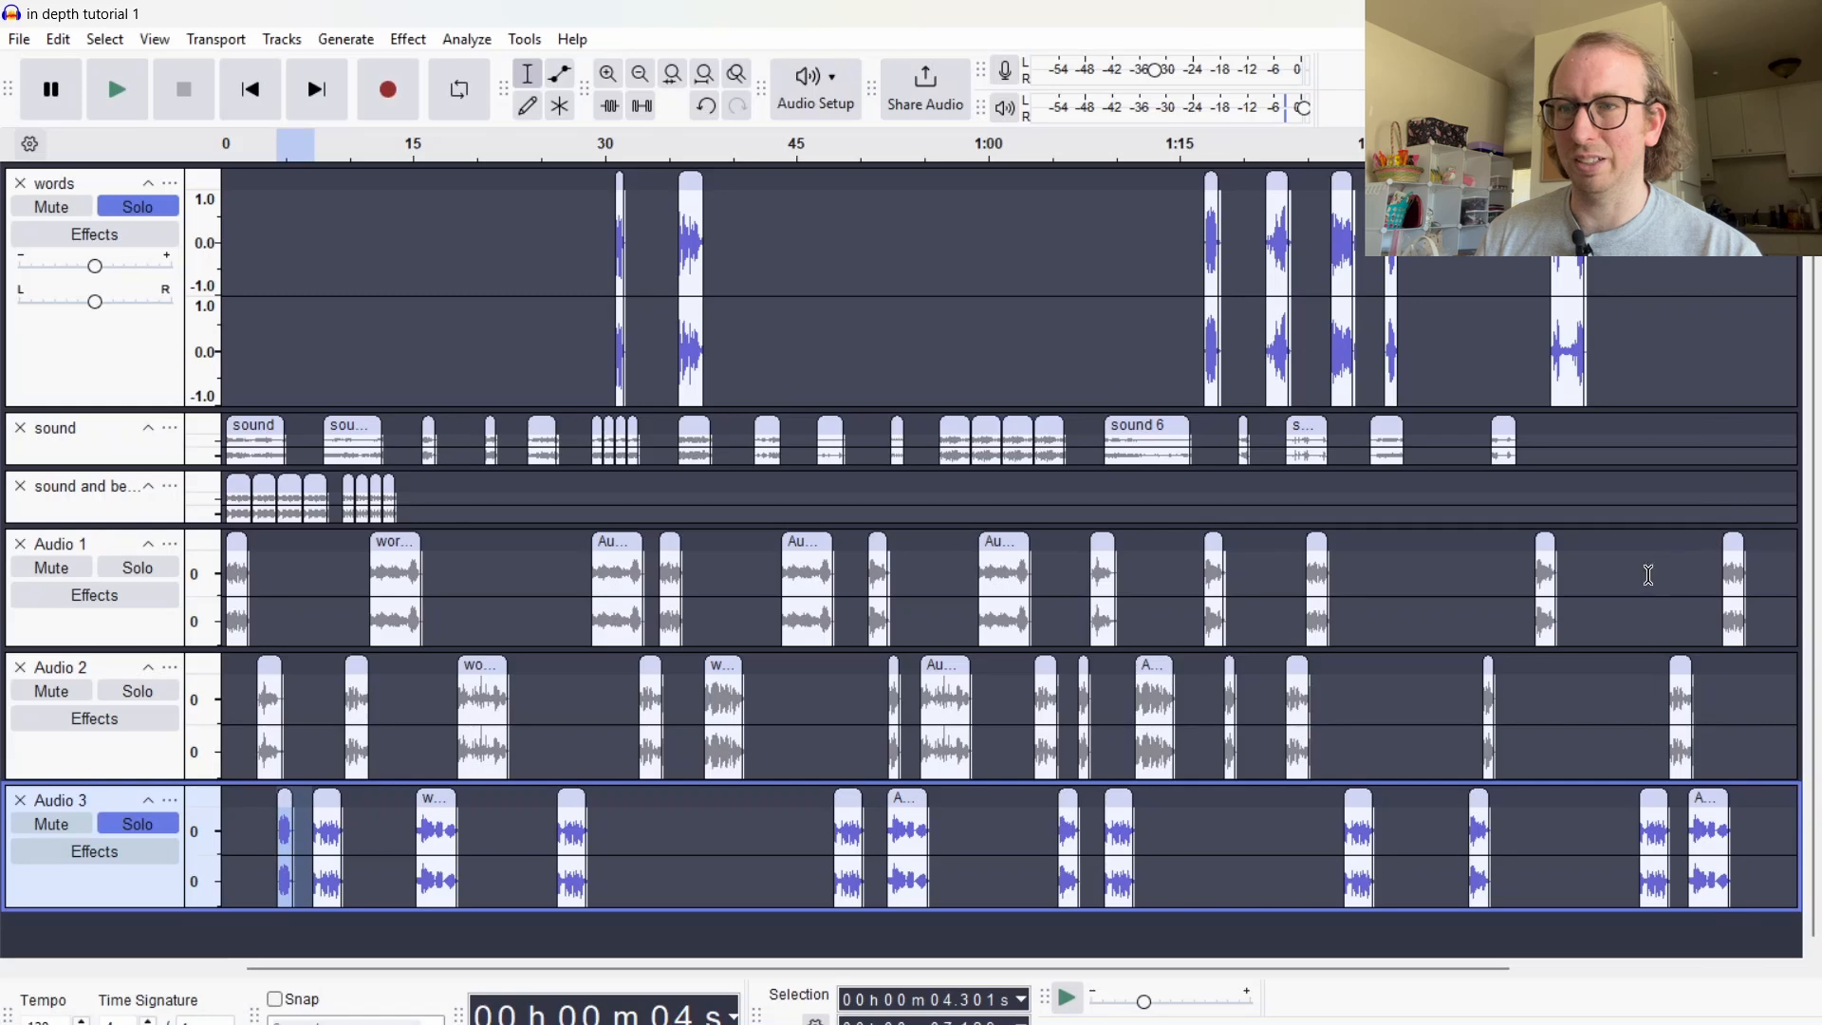
left_click_drag(1620, 593, 1656, 594)
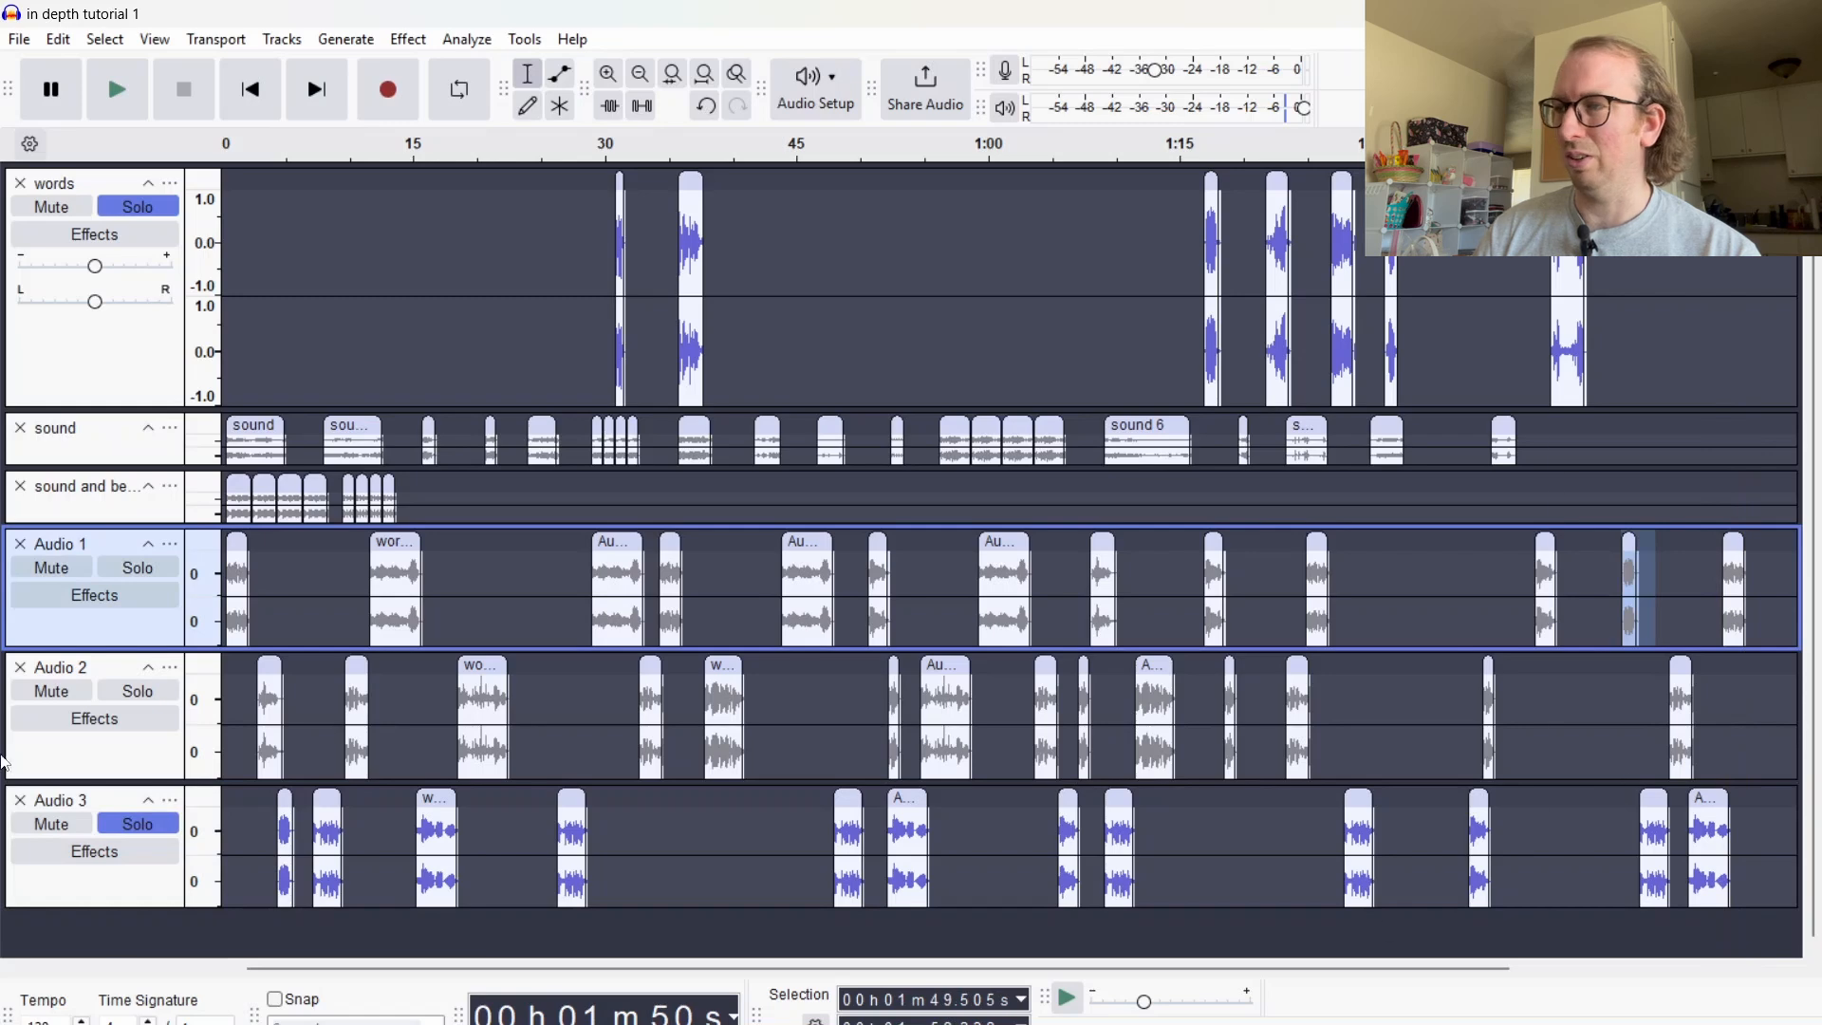
Play the words clip near 1:22 and move it to Audio 2 near 1:50
left_click_drag(1254, 275, 1286, 276)
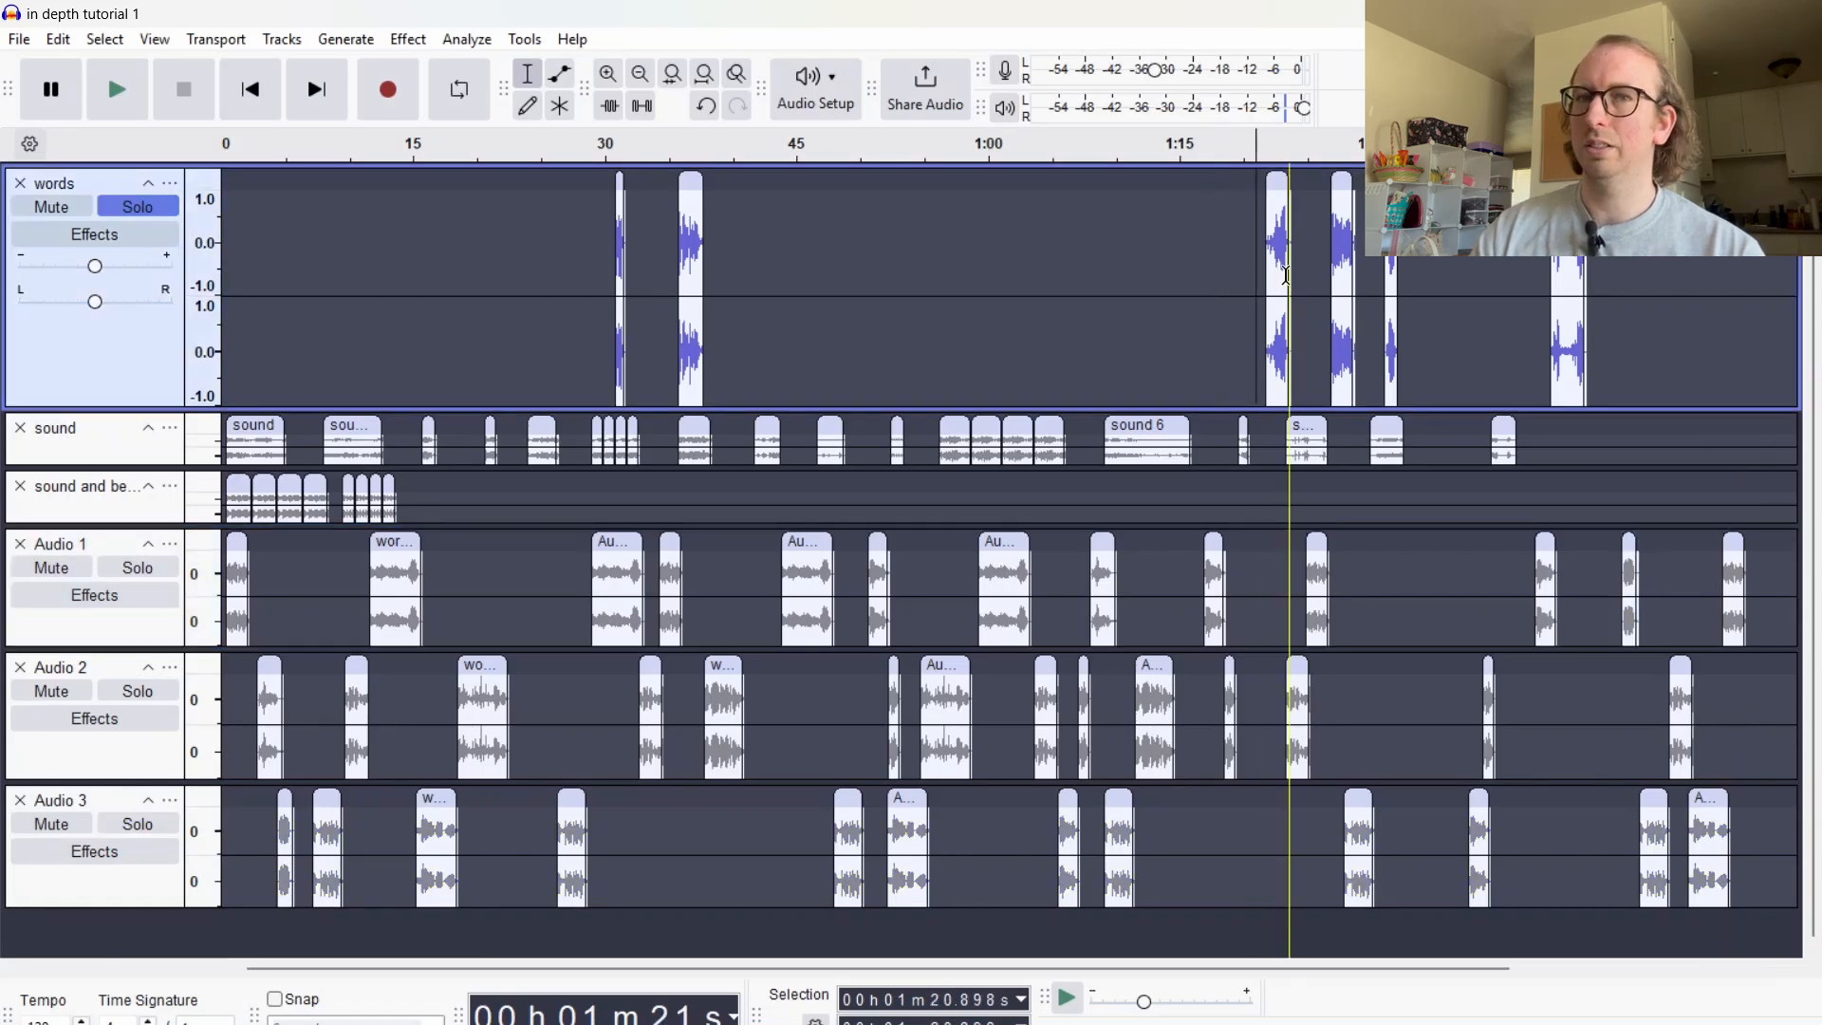
key("space")
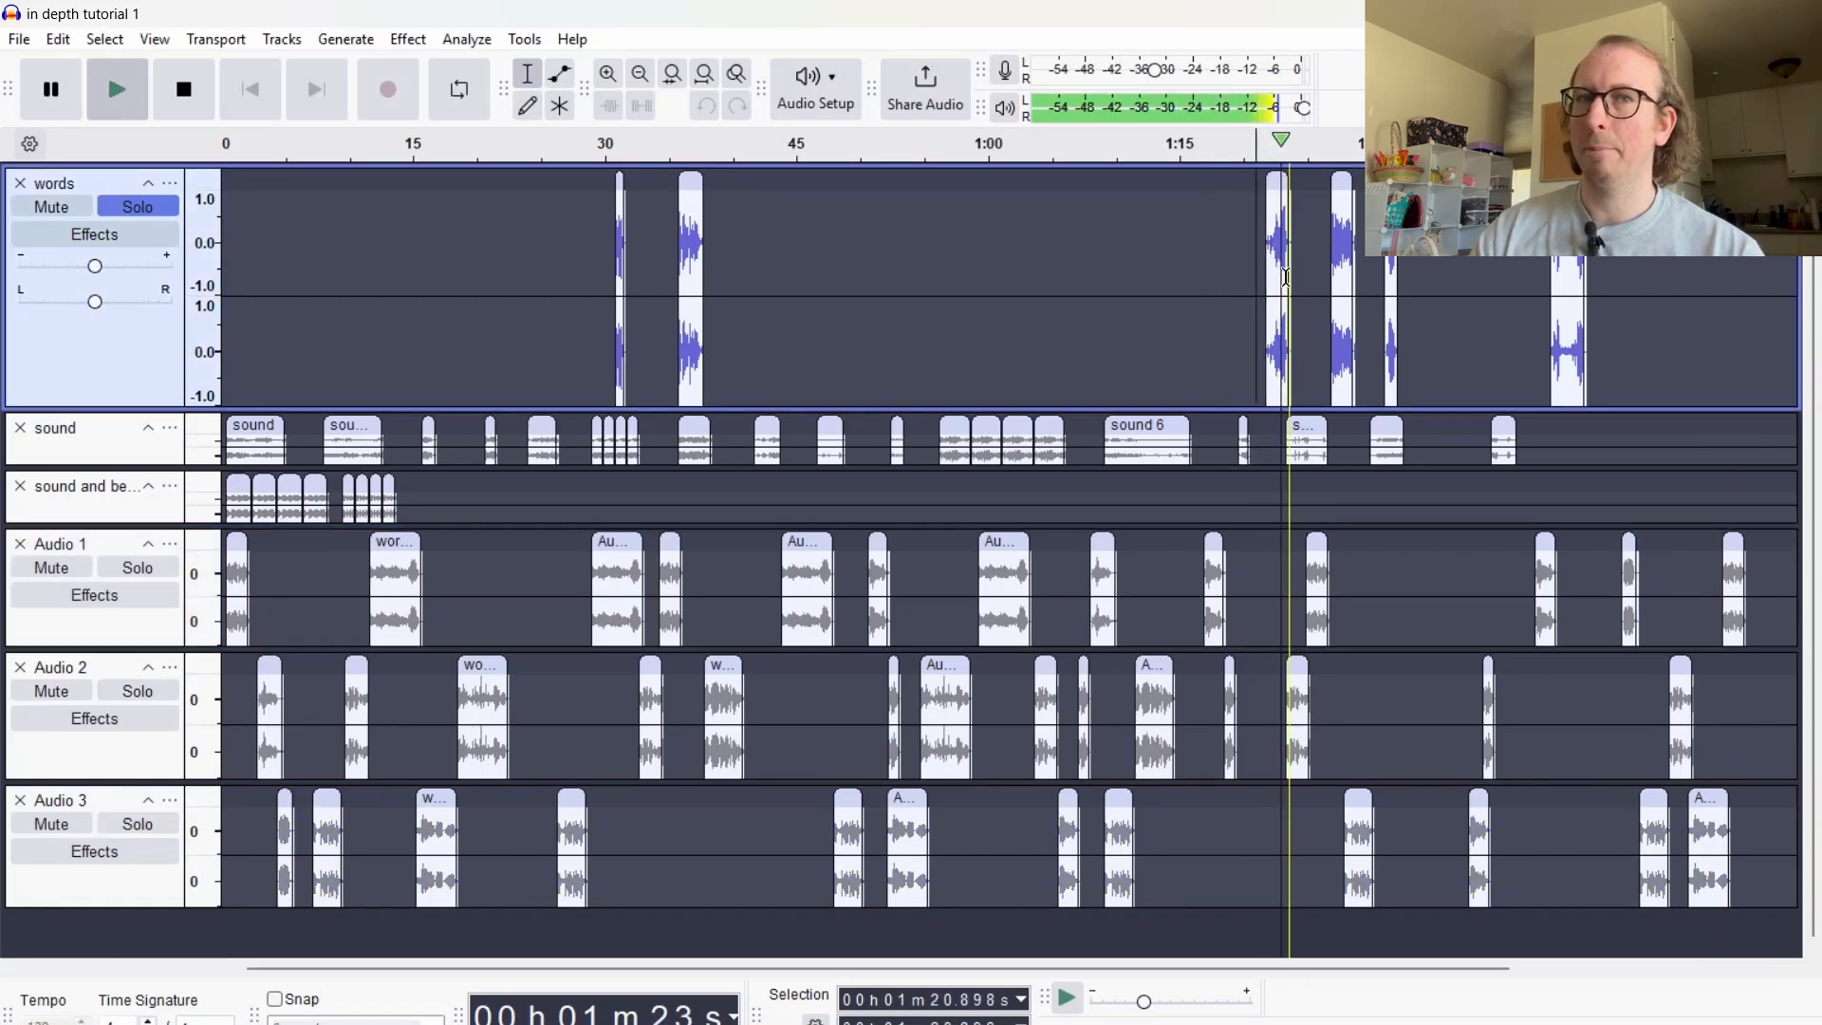
key("space")
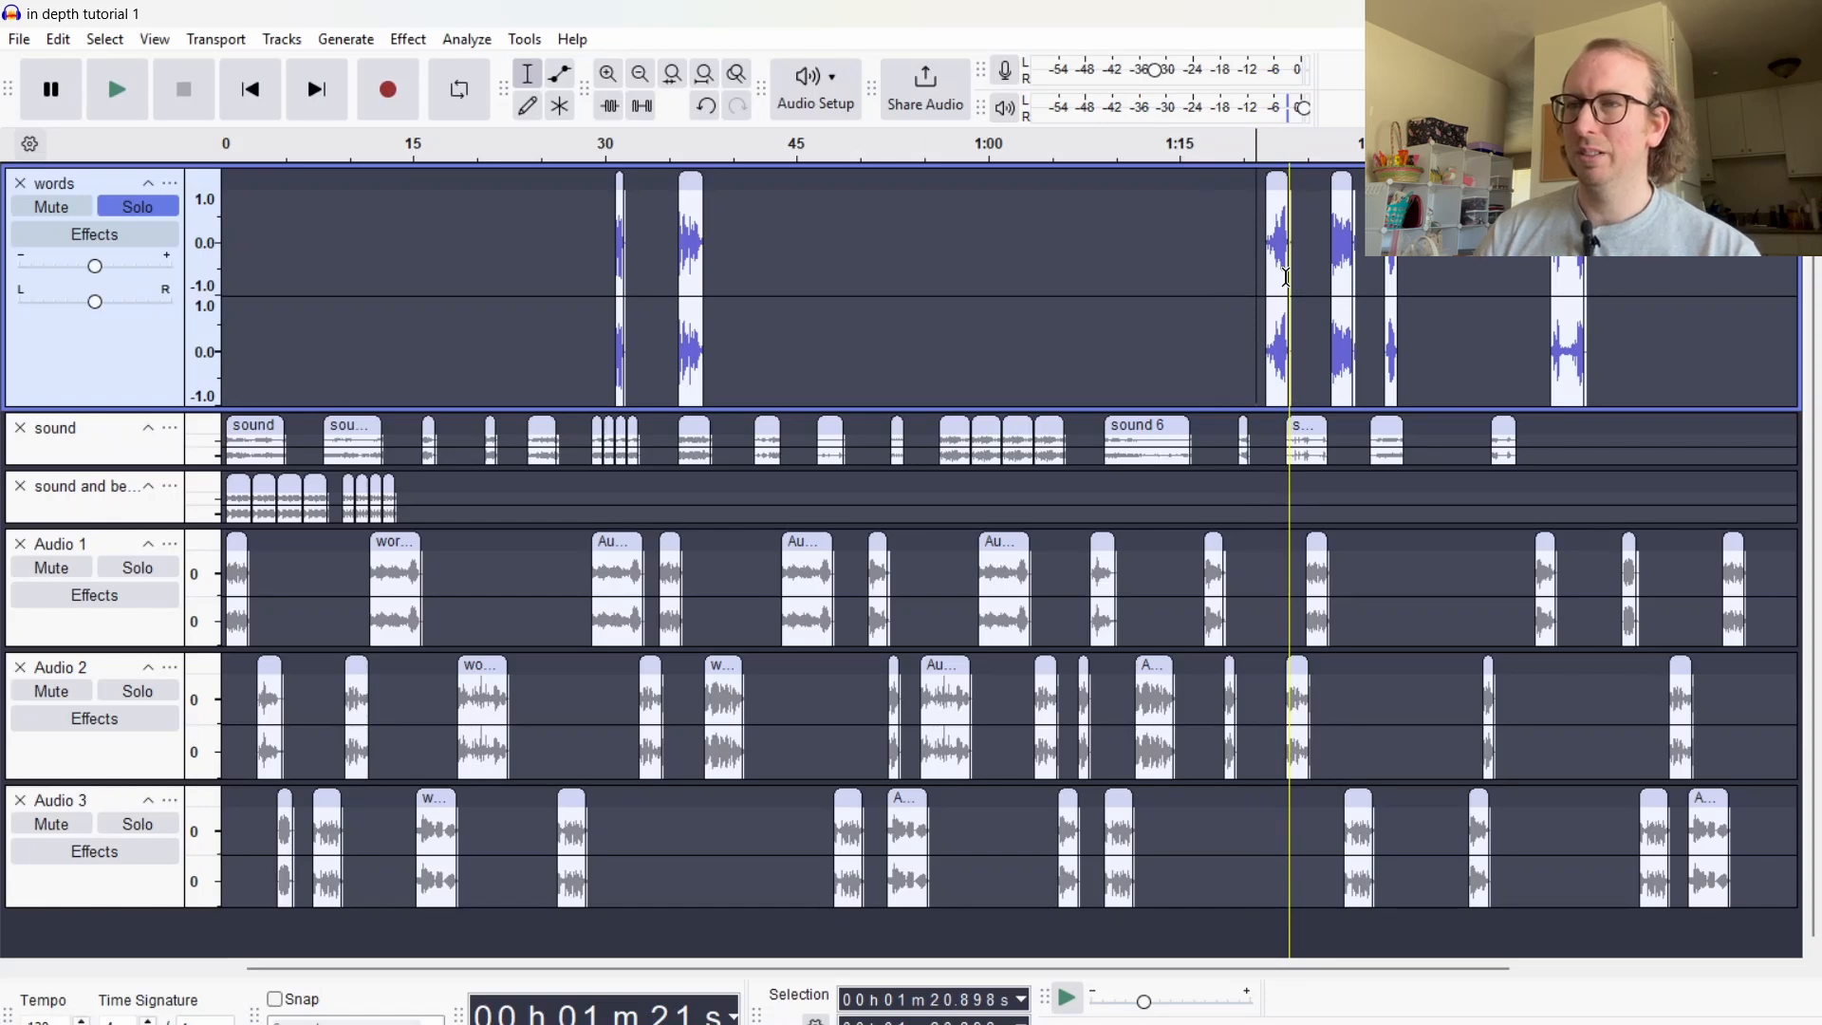
left_click(1278, 184)
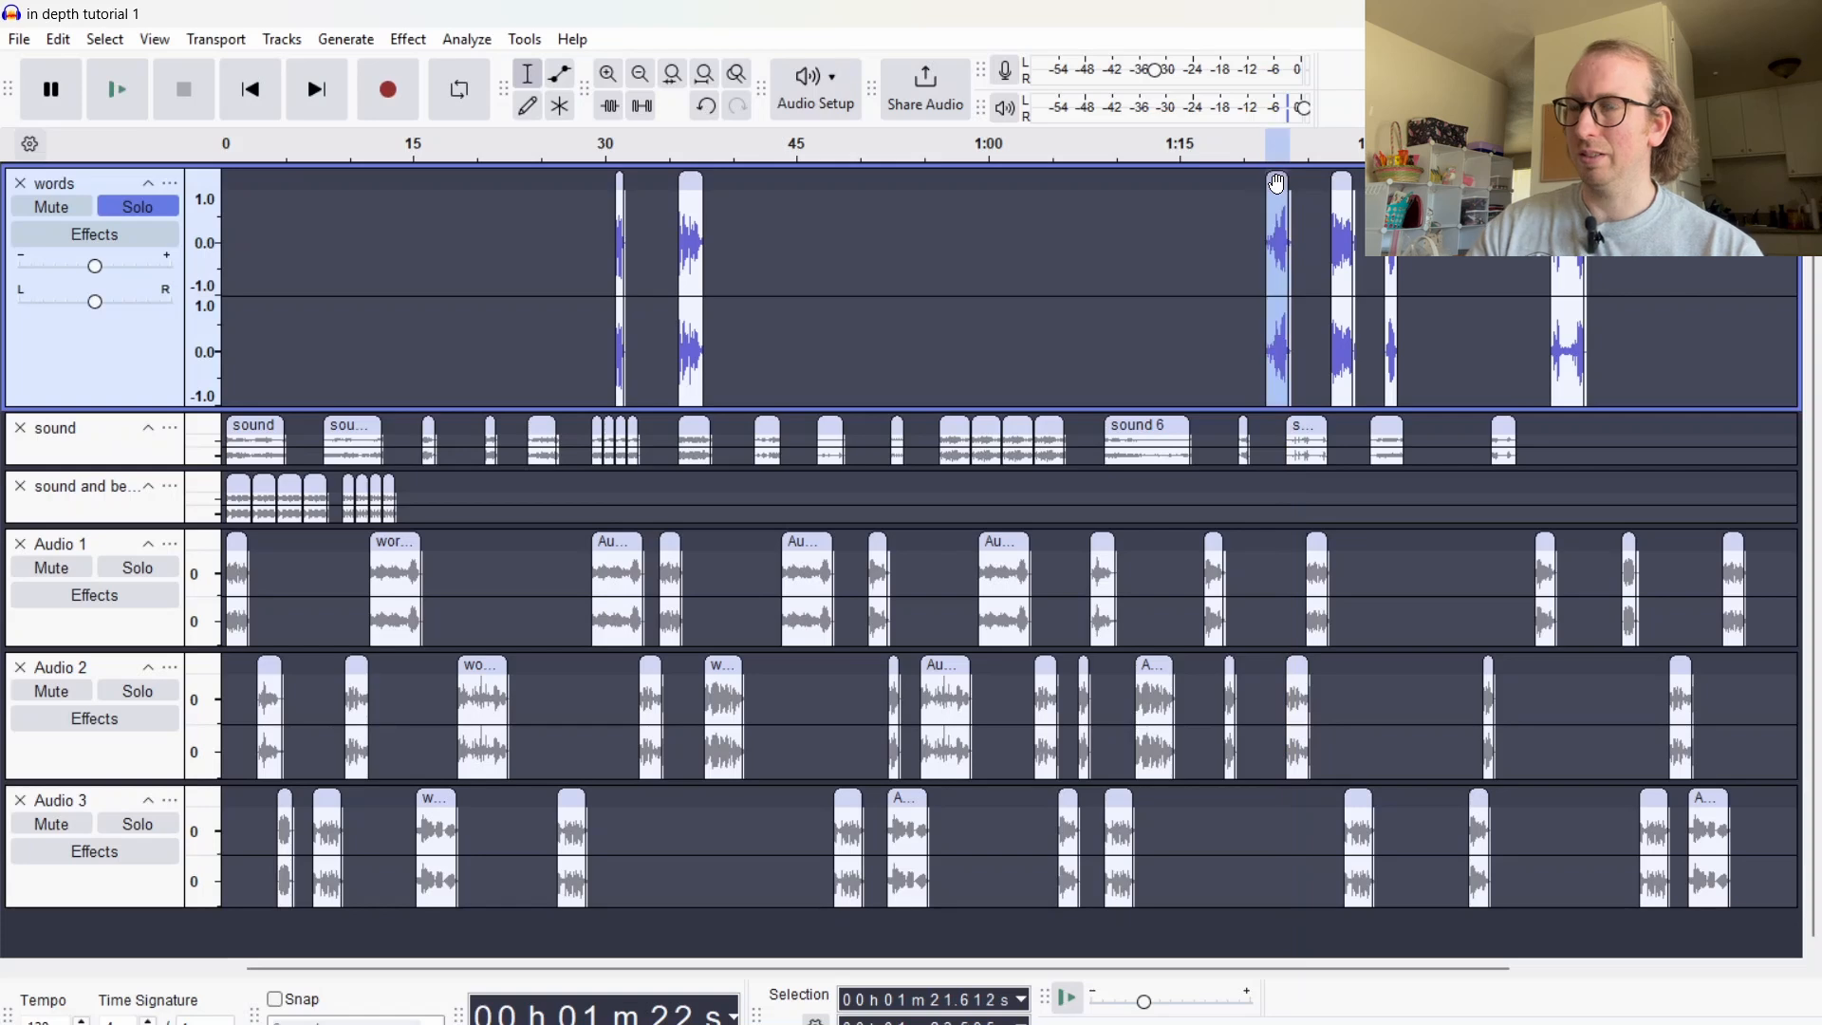
left_click_drag(1278, 184, 1650, 702)
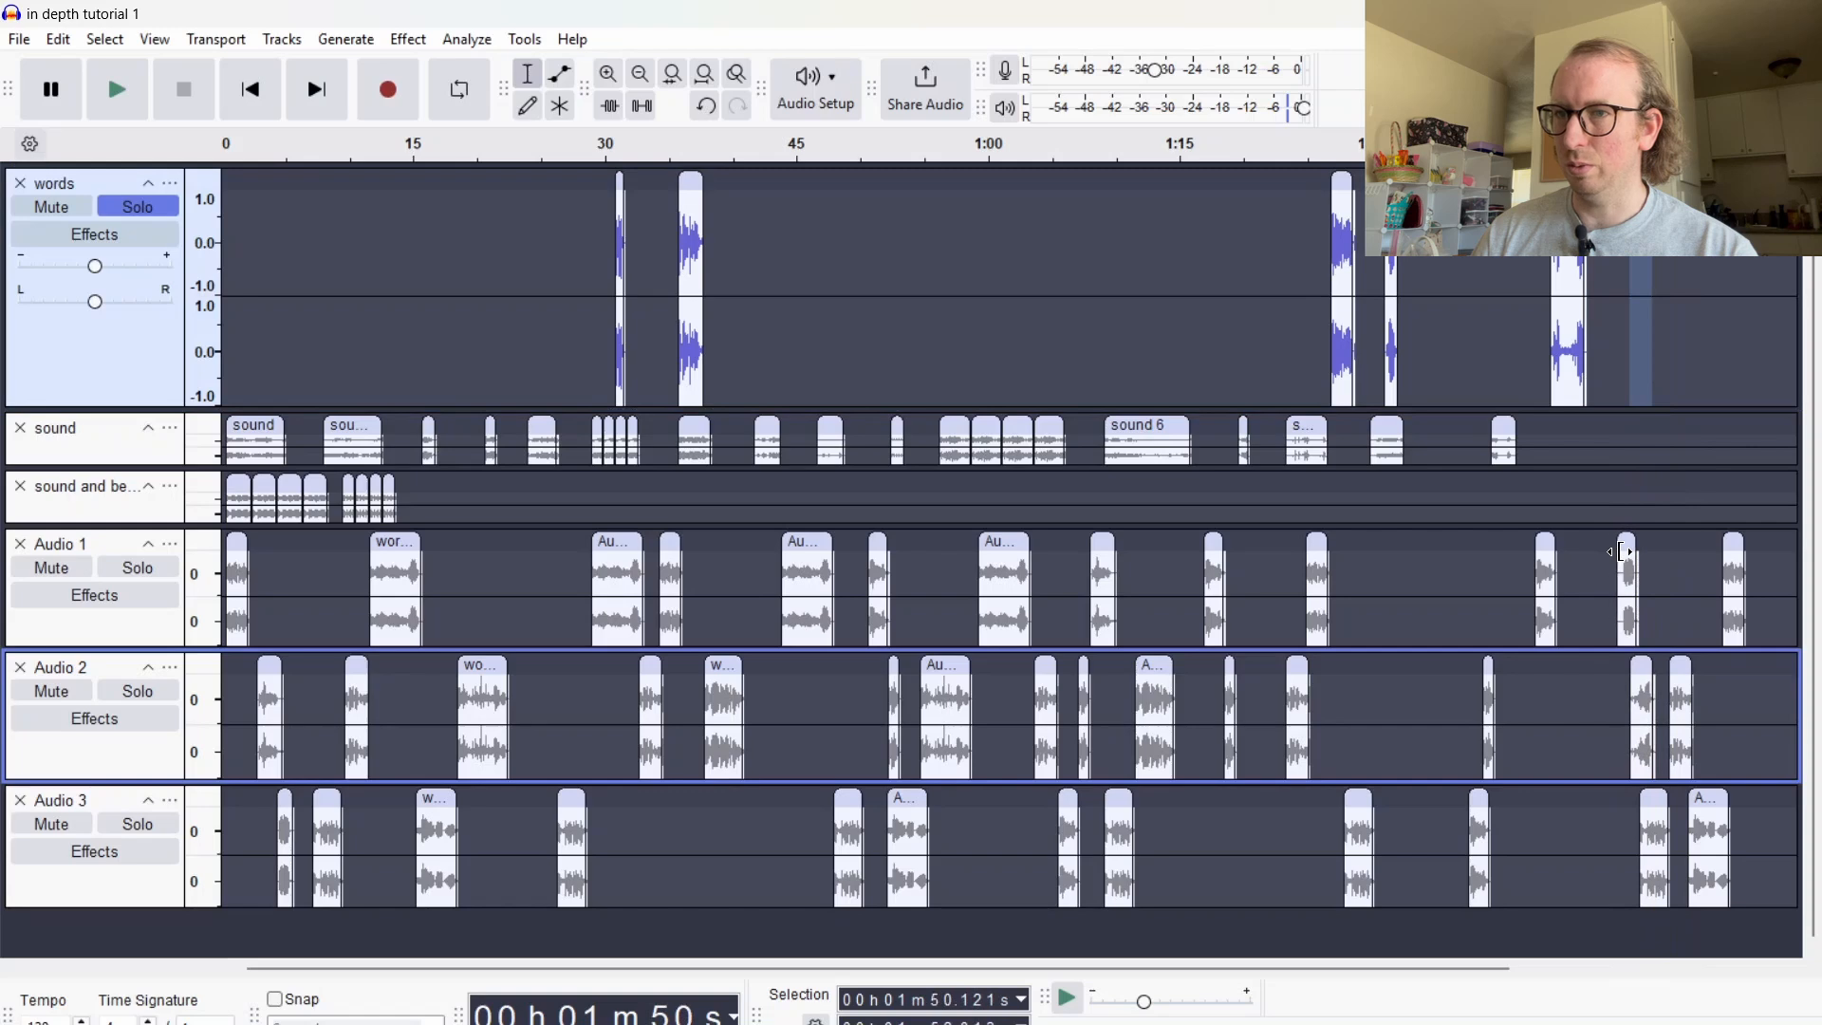
Adjust the starting edges of the Audio 1 clips near 1:50 and 1:43
left_click_drag(1621, 551, 1625, 551)
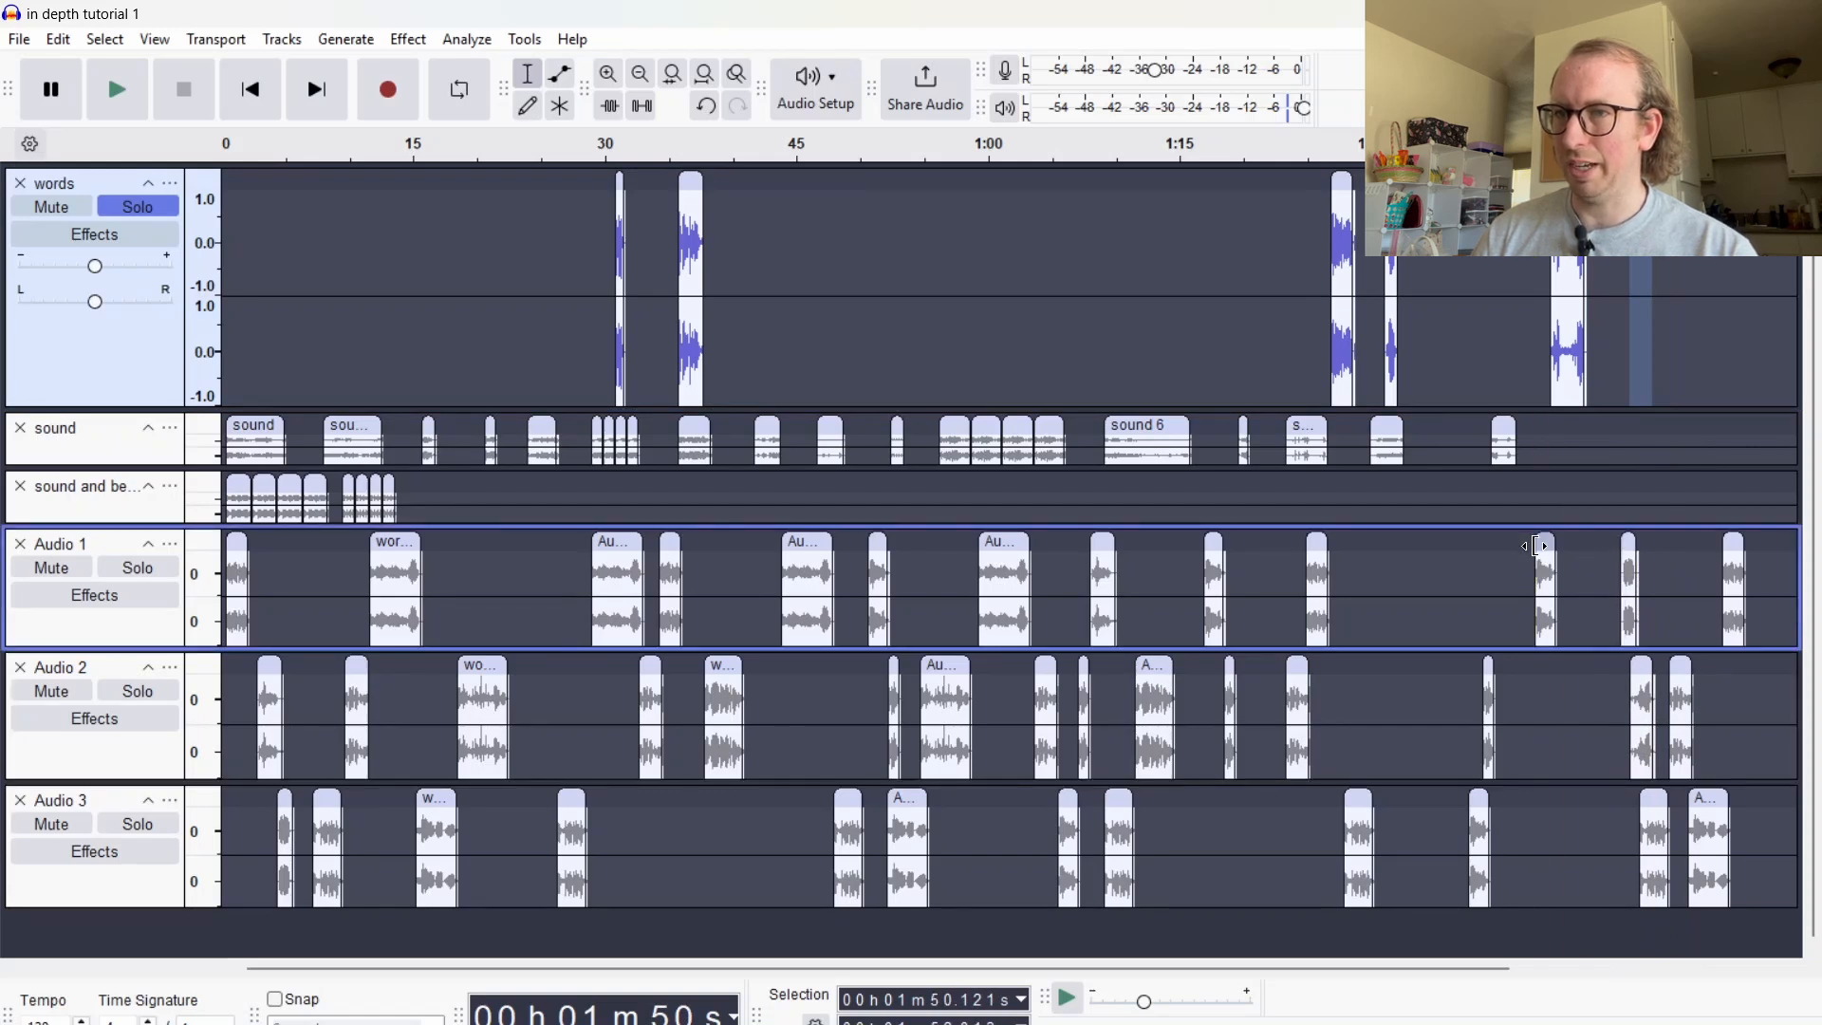
mouse_move(1537, 545)
left_mouse_down()
mouse_move(1423, 543)
mouse_move(1539, 537)
left_mouse_up()
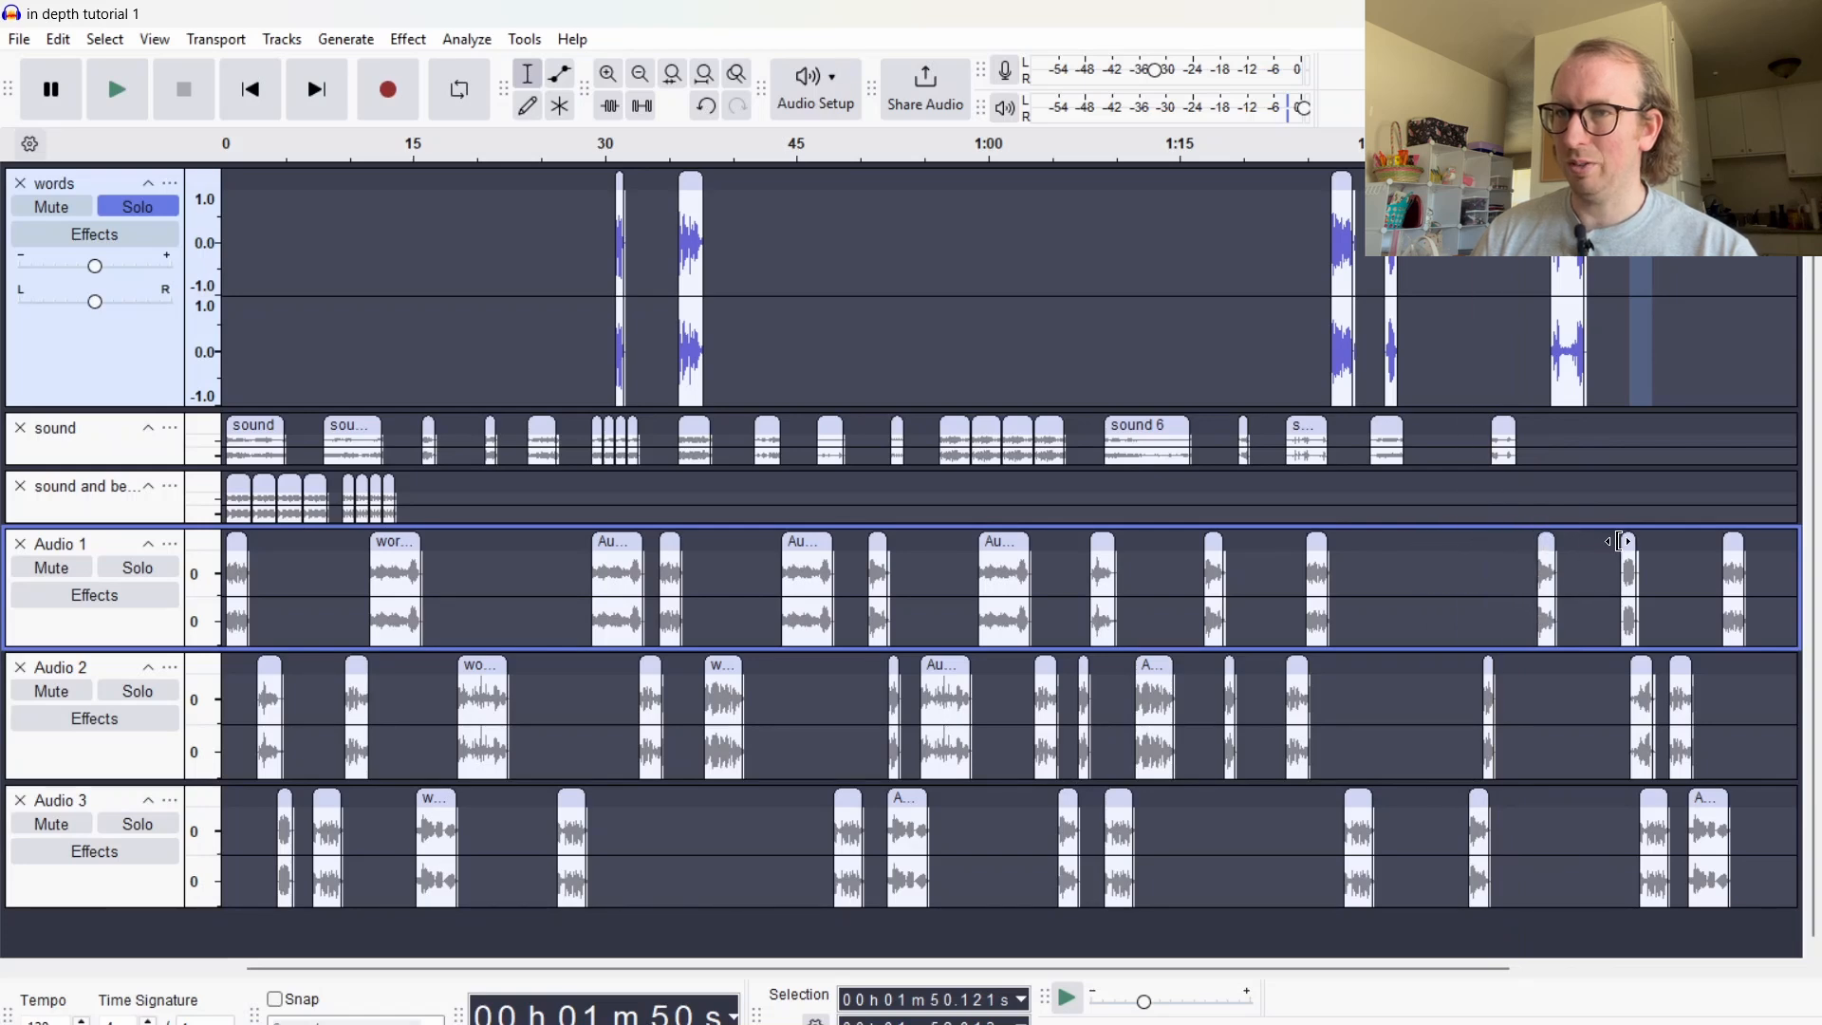
Copy the Audio 2 clip near 1:50 into Audio 1 near 1:30 and Audio 3 near 1:41
left_click(1641, 667)
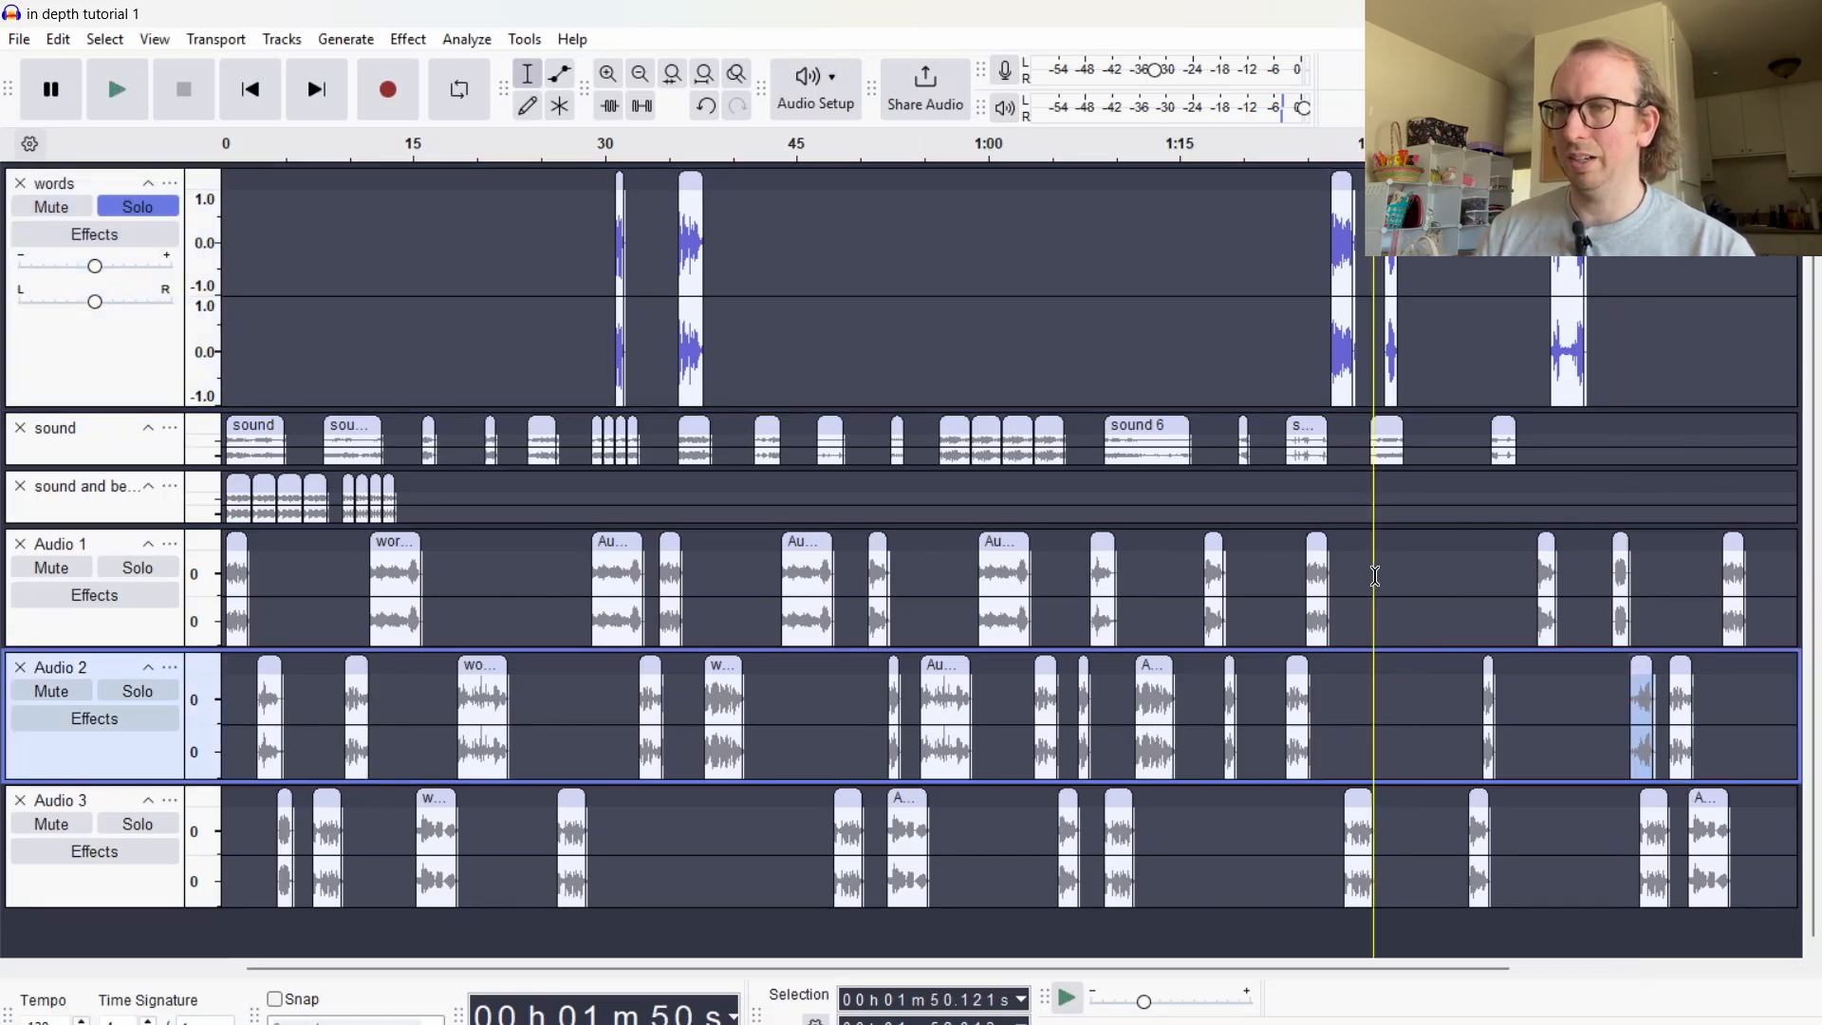
left_click(1372, 579)
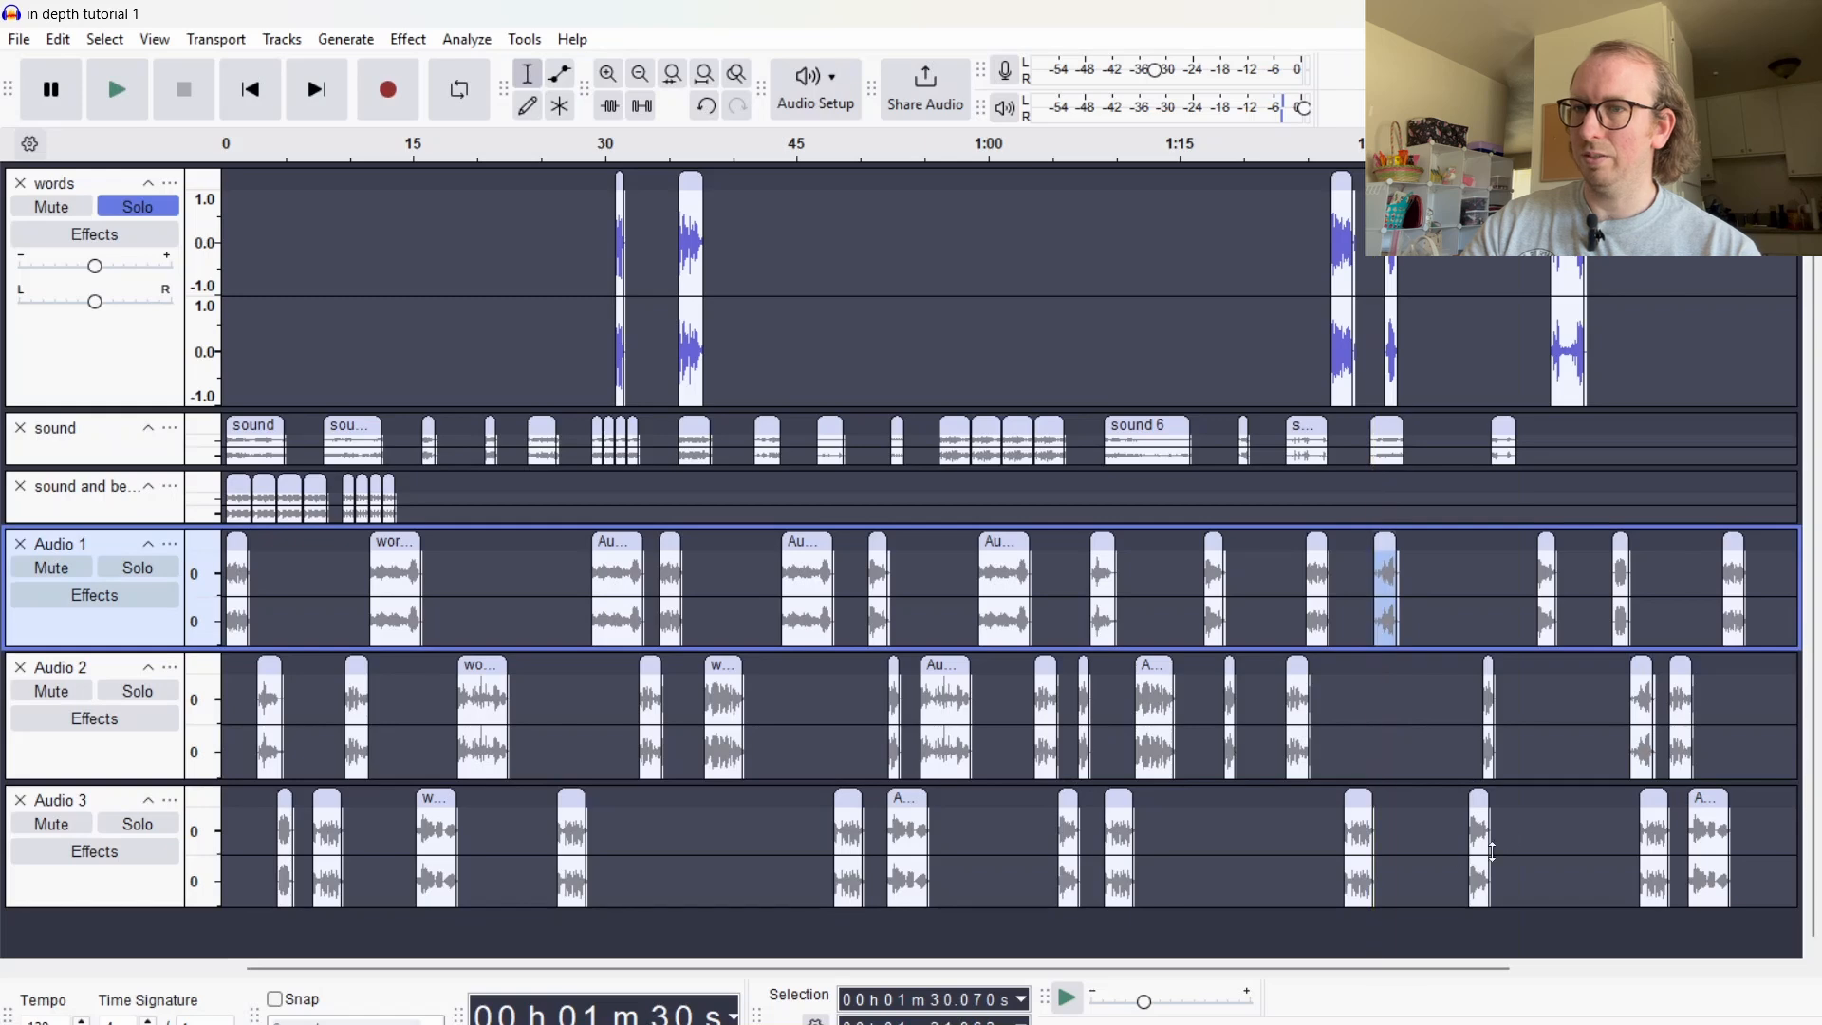
left_click(1513, 832)
key("ctrl+v")
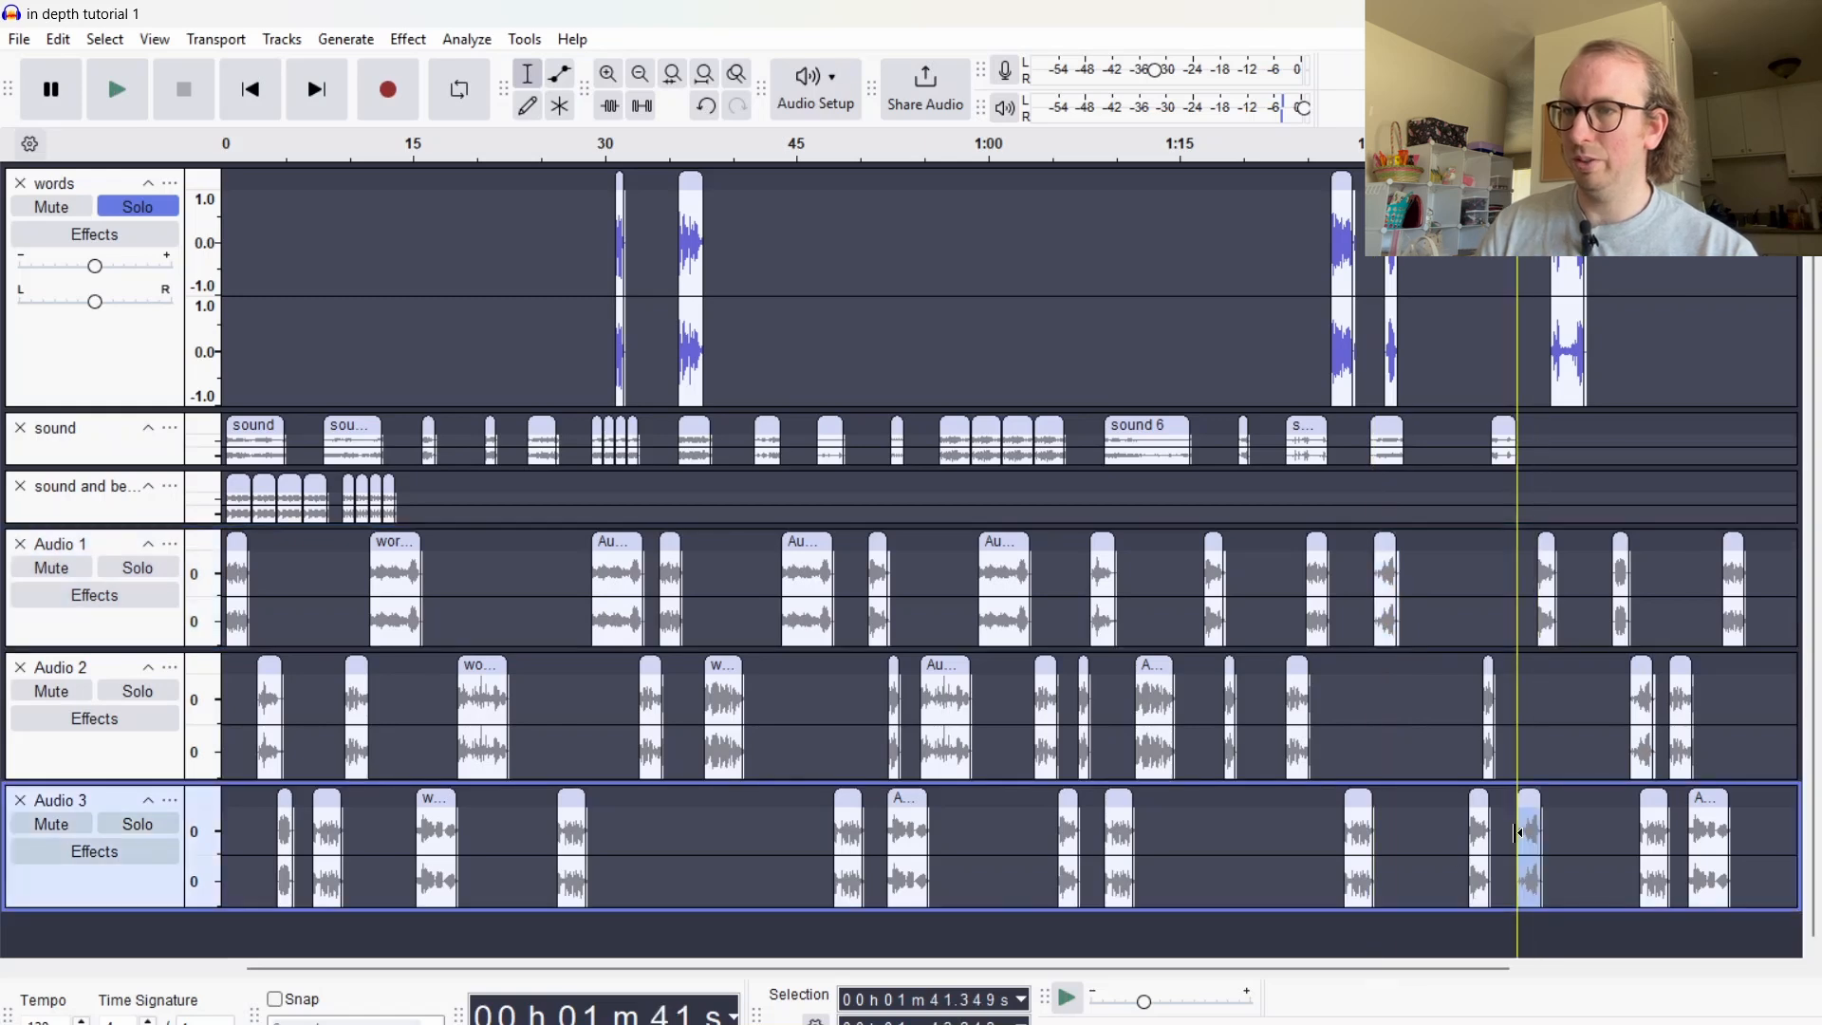
Paste more copies of the same clip in Audio 3 near 0:41, Audio 2 near 0:24 and Audio 1 near 0:06
left_click(743, 811)
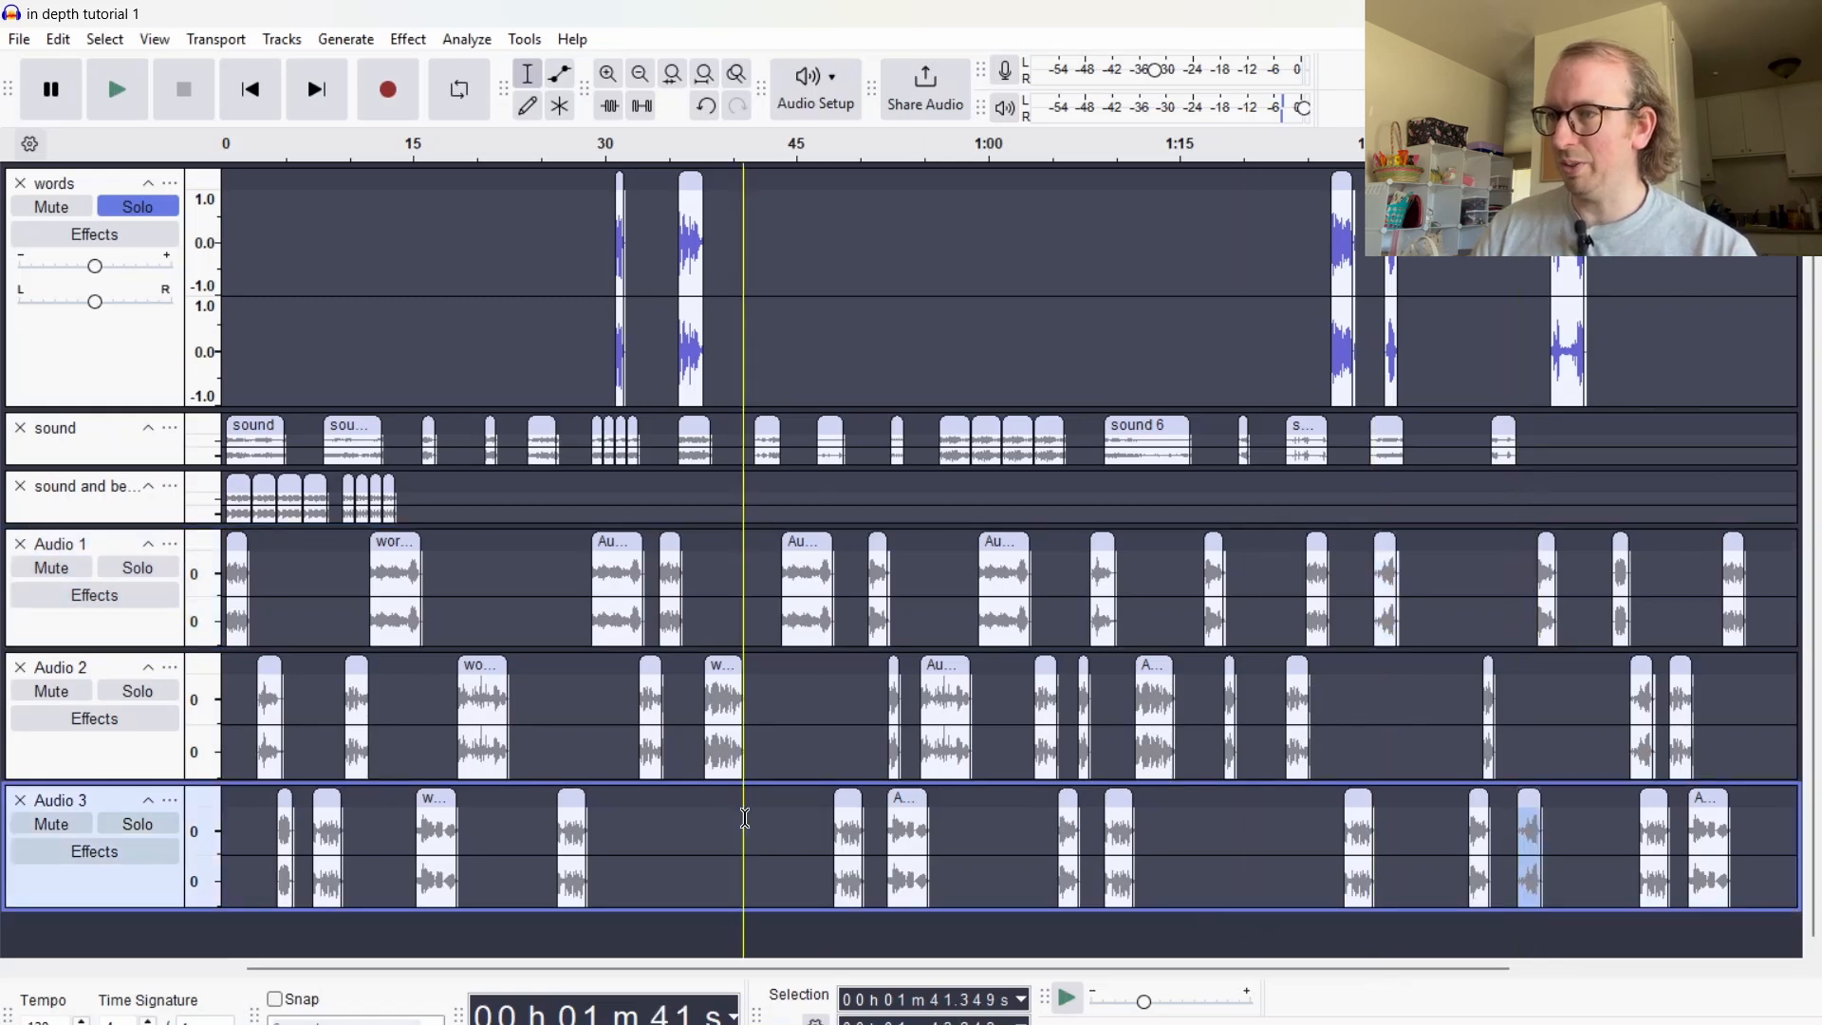
key("ctrl+v")
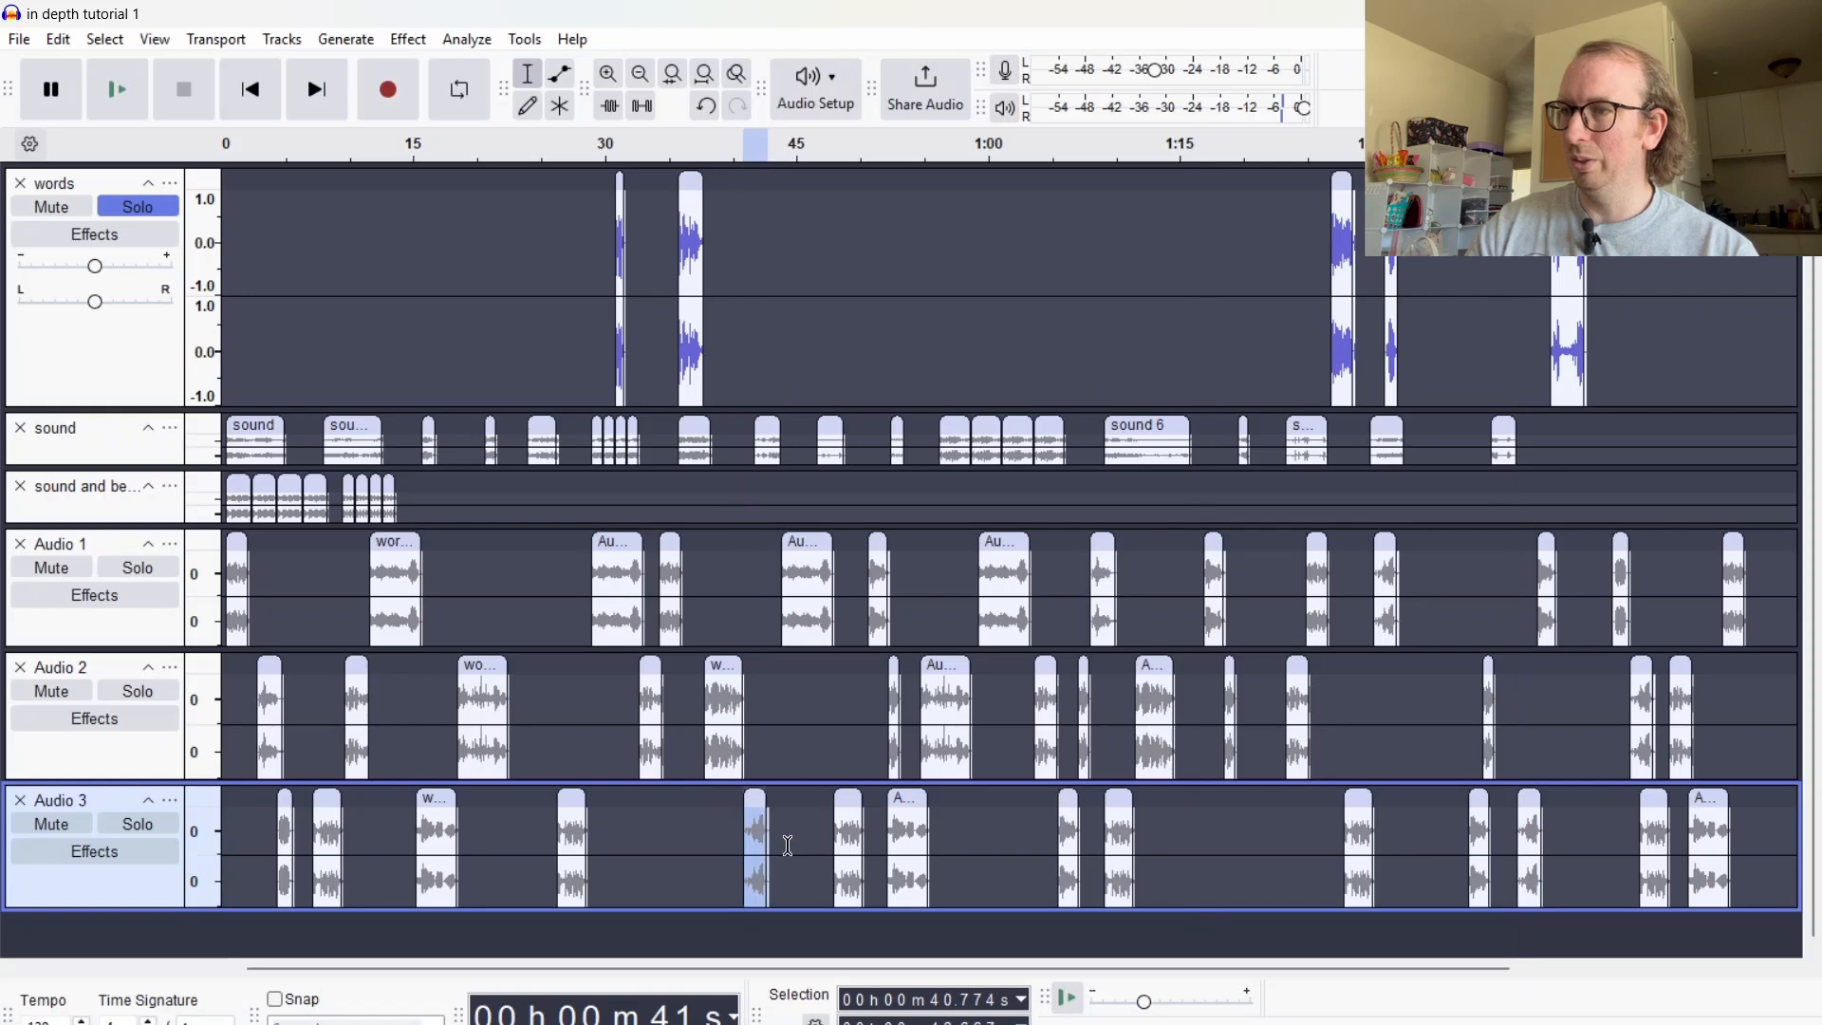
left_click(521, 676)
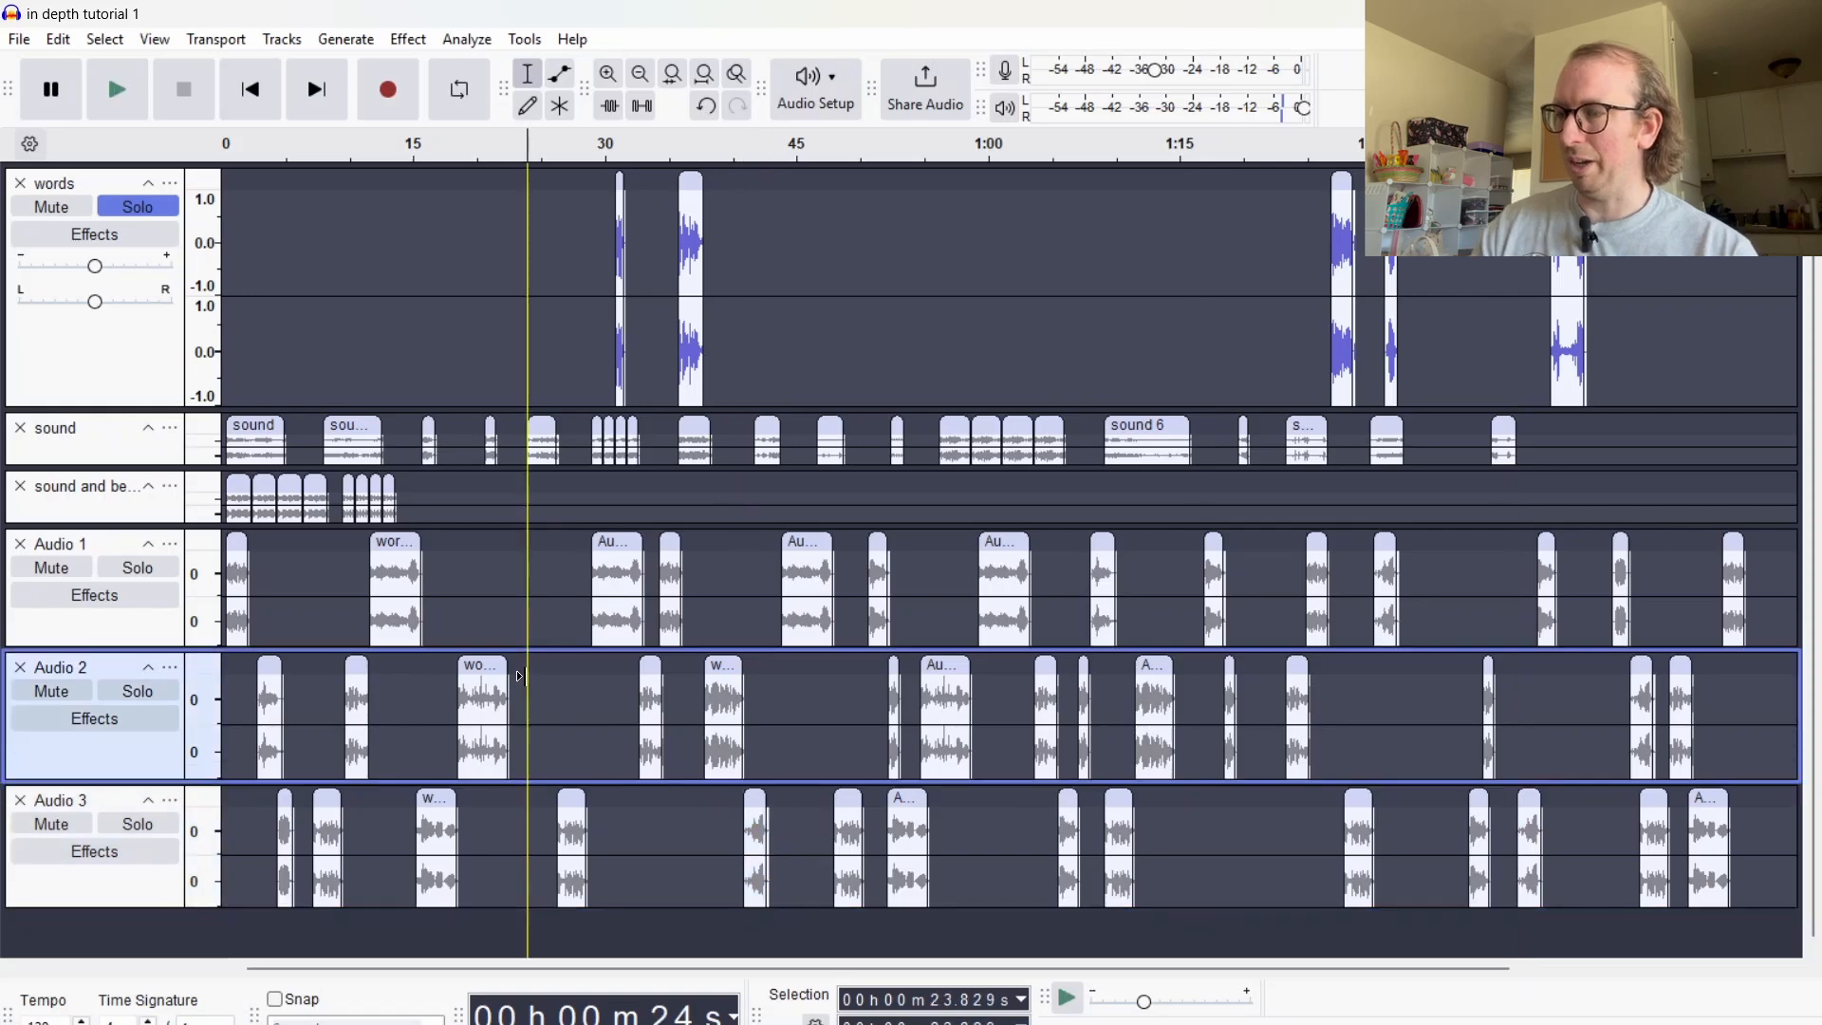
key("ctrl+v")
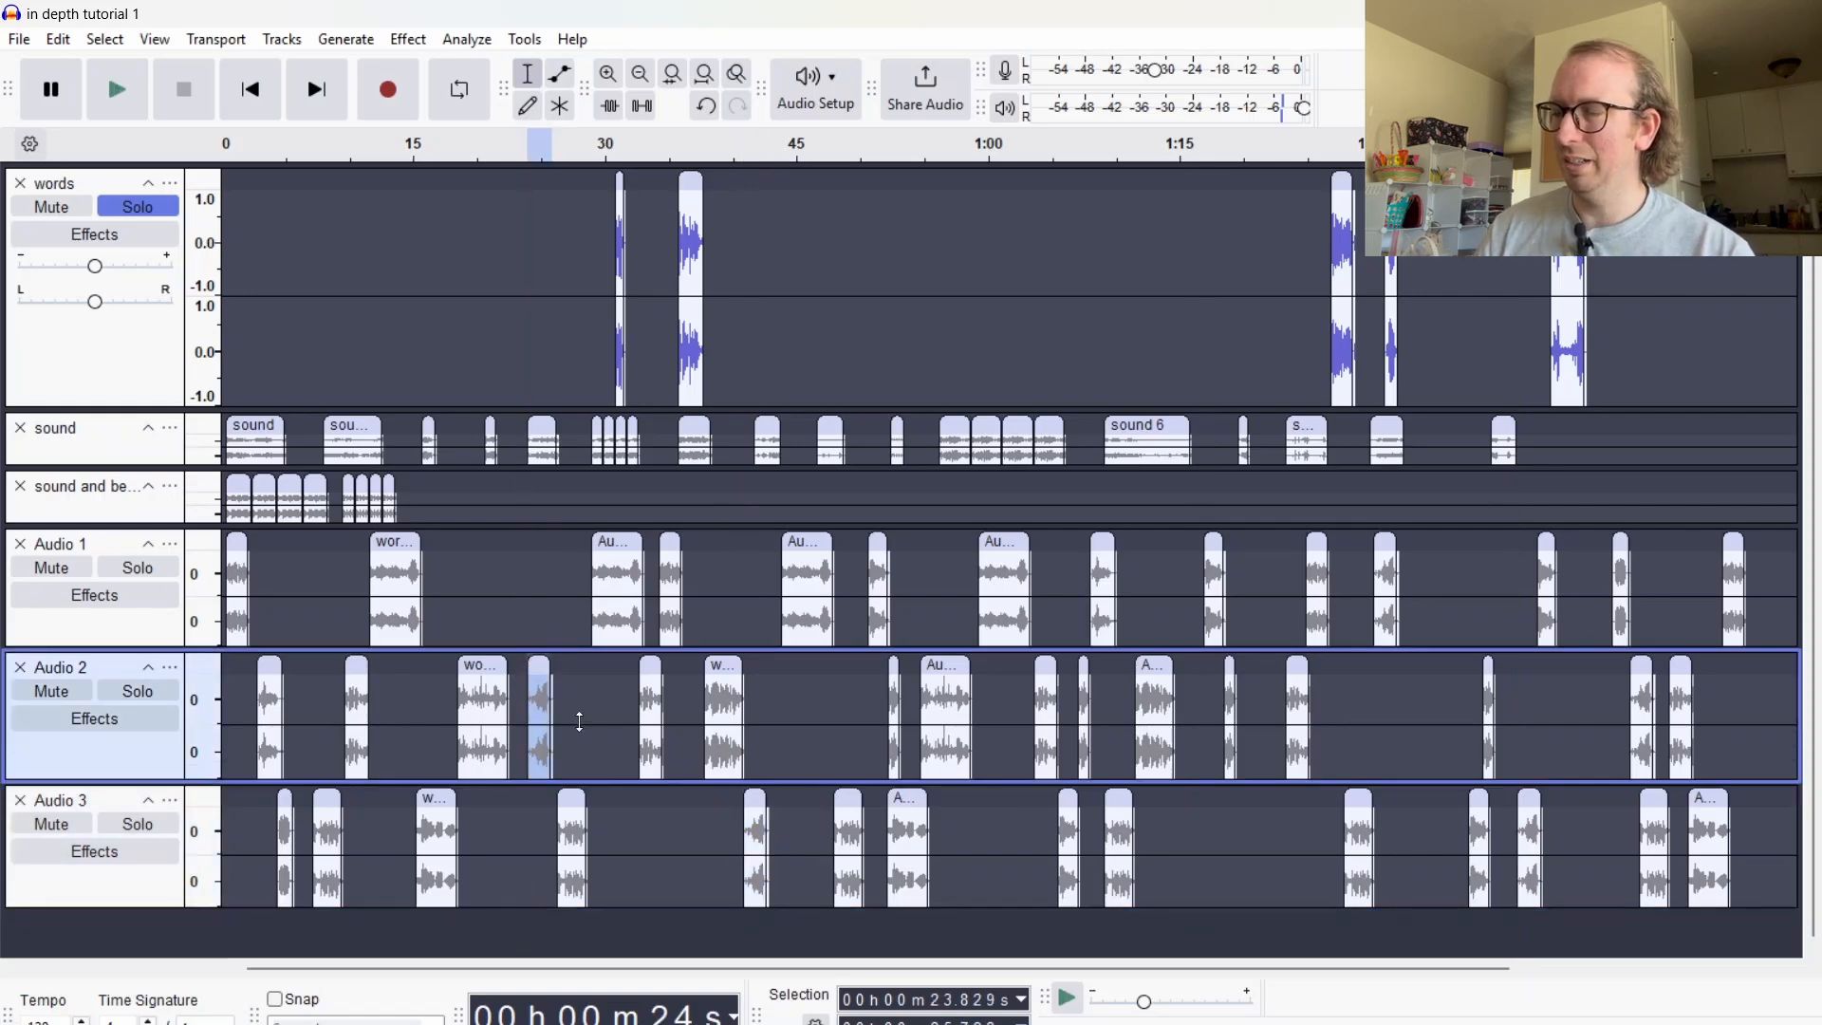
left_click(294, 629)
key("ctrl+v")
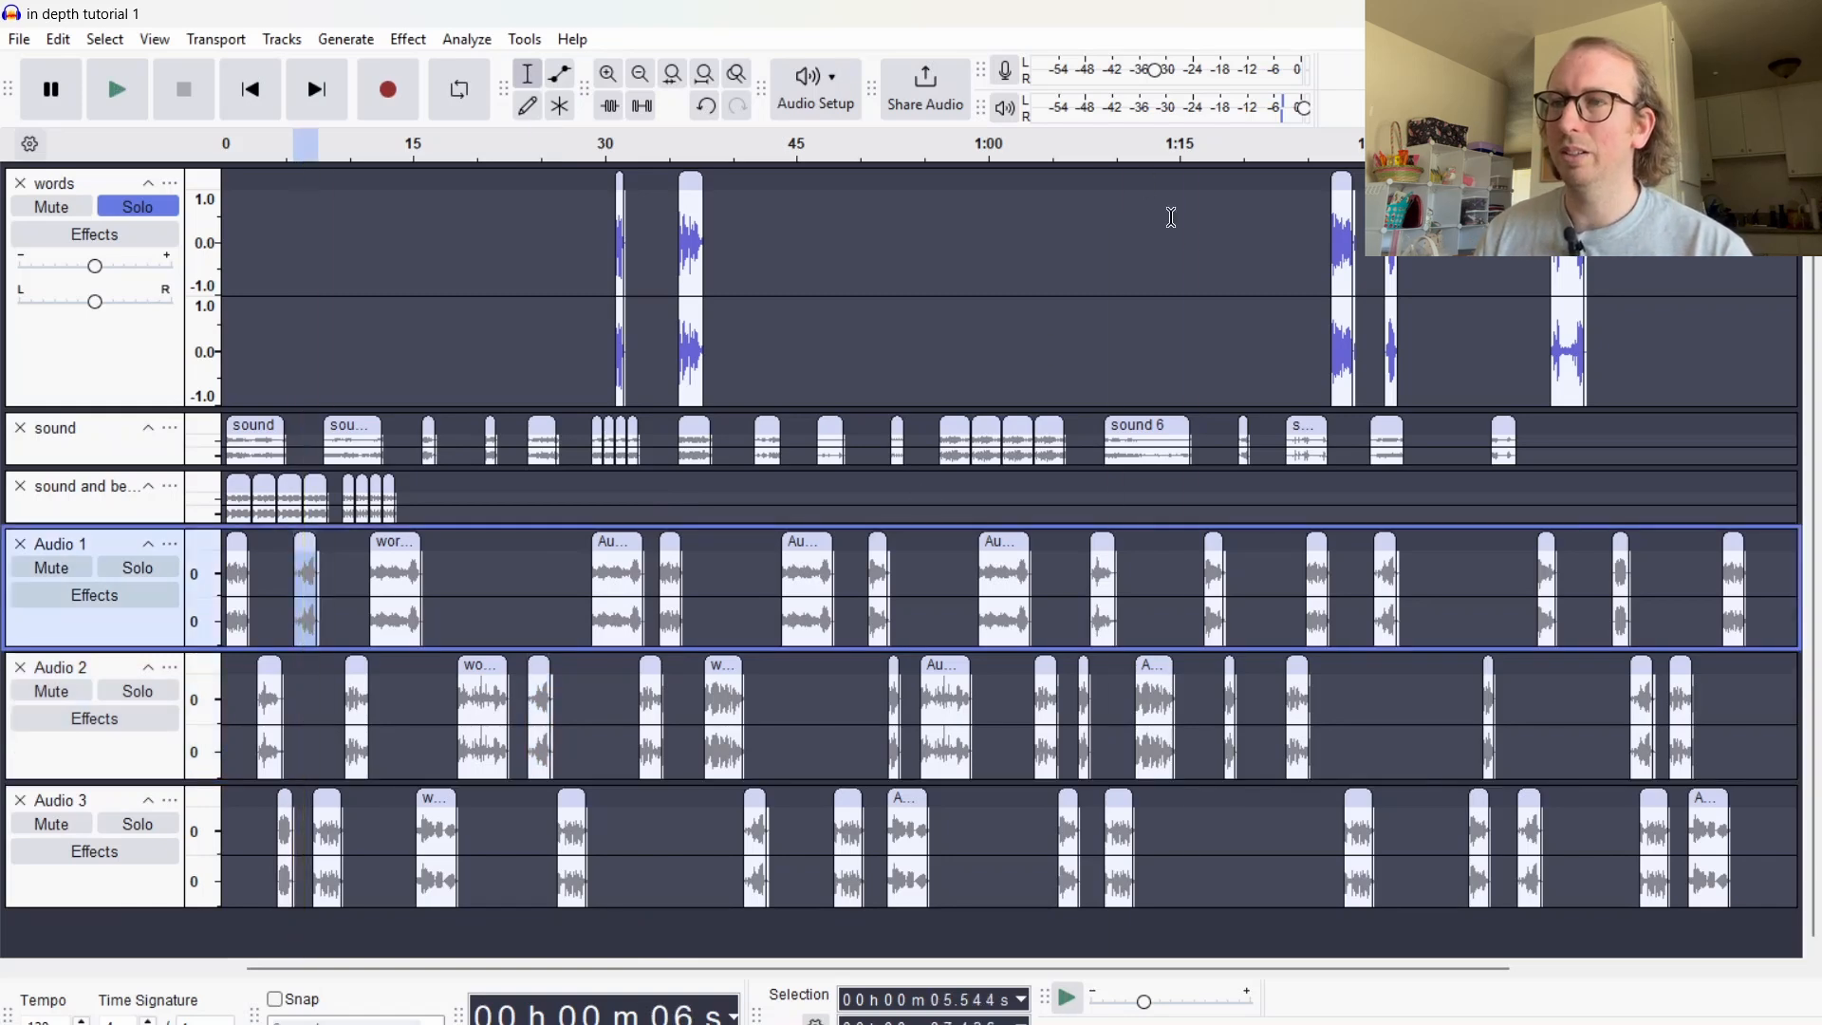
Play the words clip near 1:27 and move it to Audio 3 near 0:22
left_click(1325, 251)
key("space")
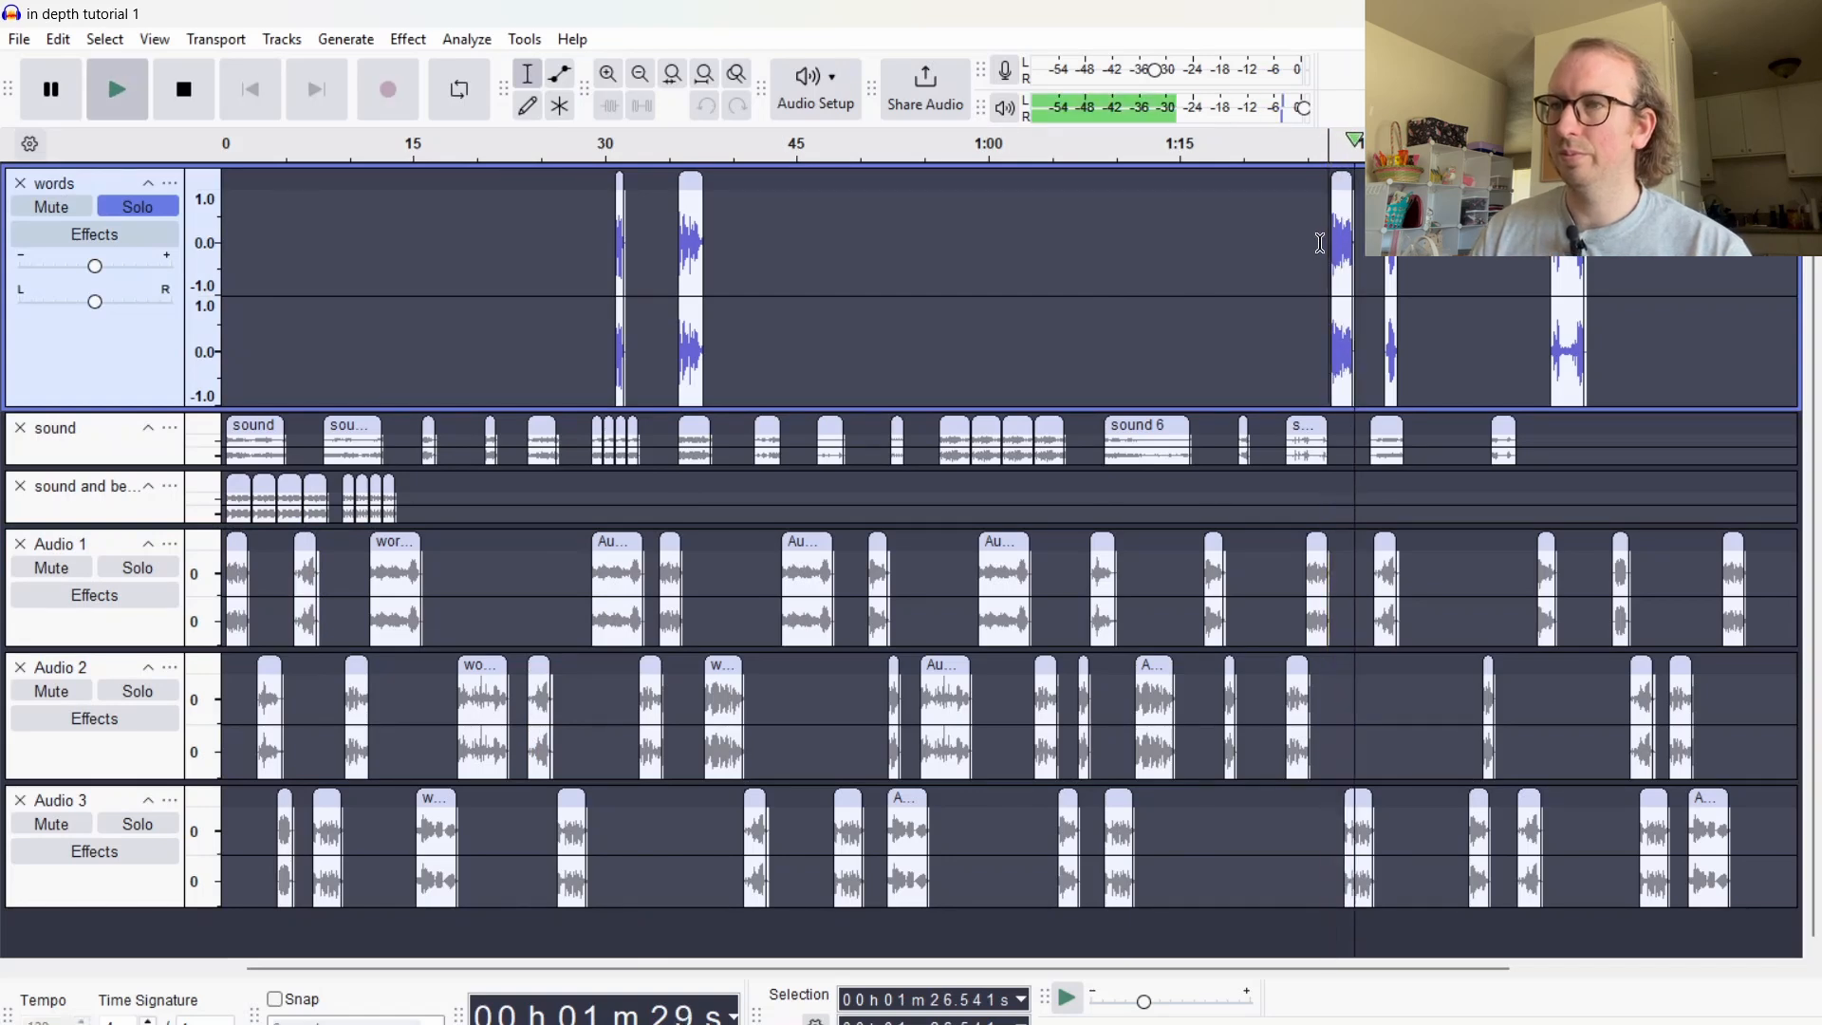
key("space")
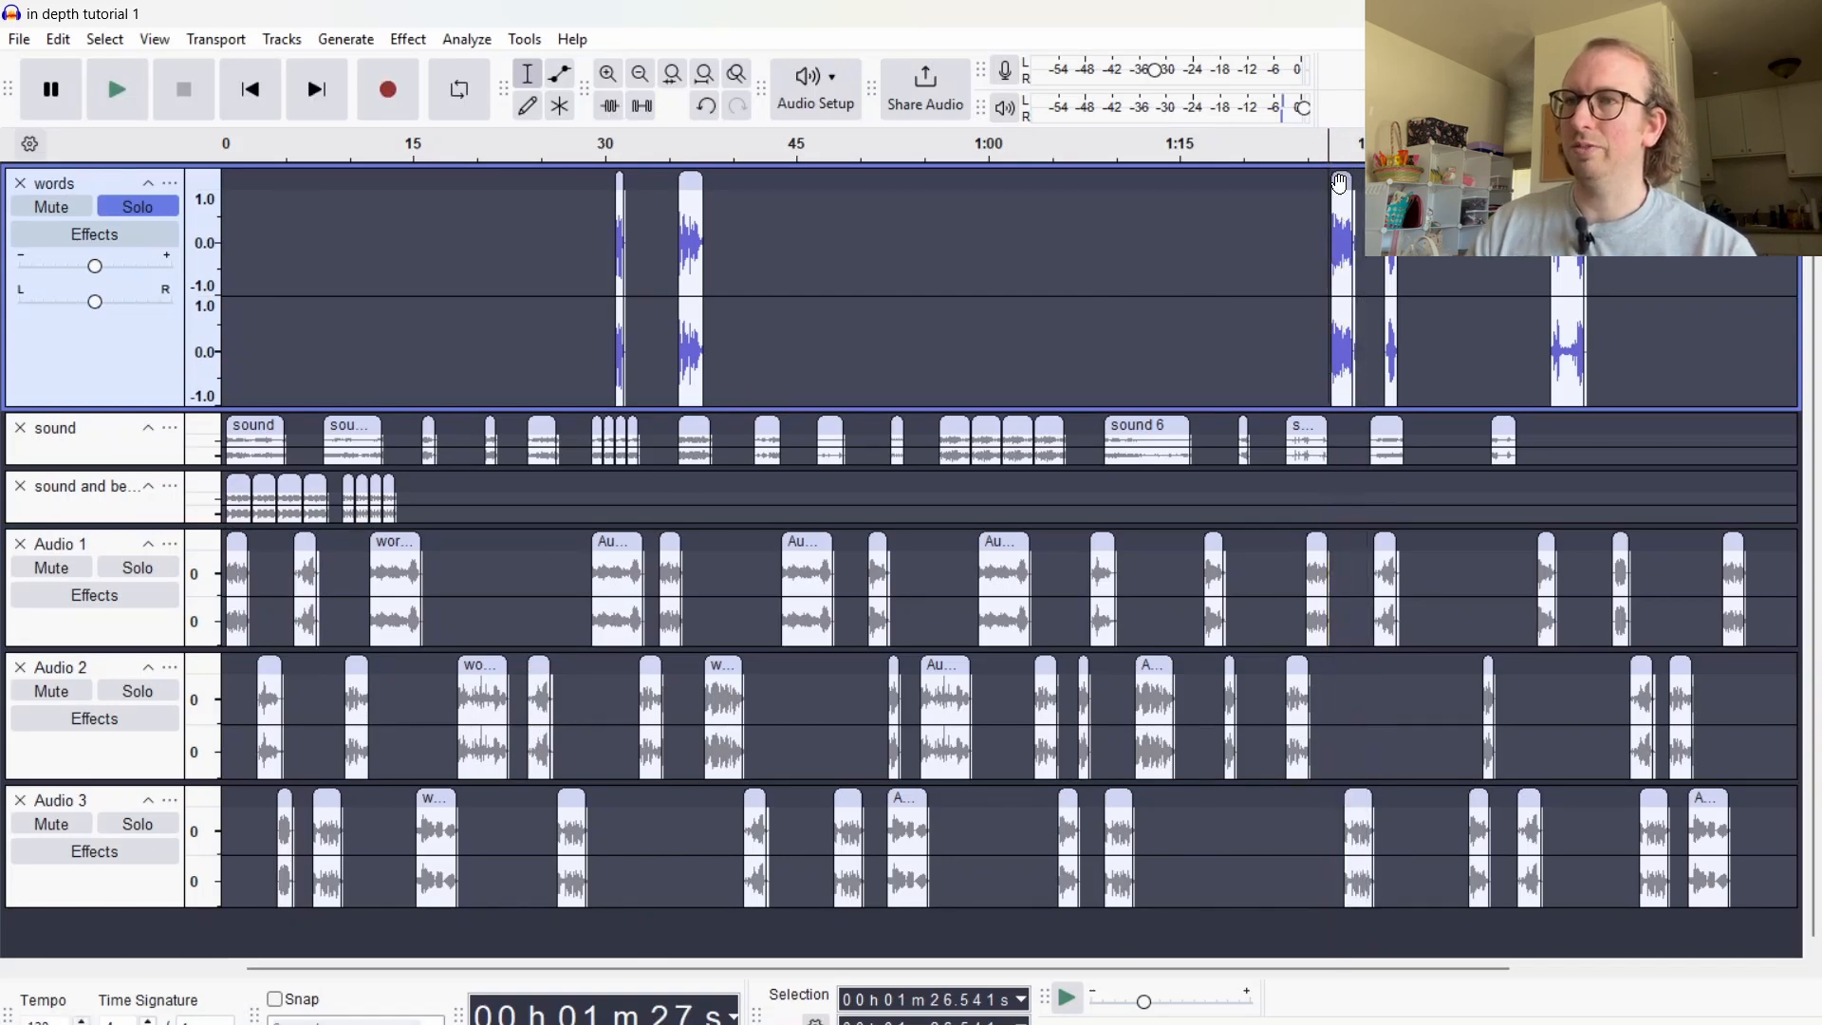
left_click_drag(1339, 185, 510, 854)
left_click(510, 854)
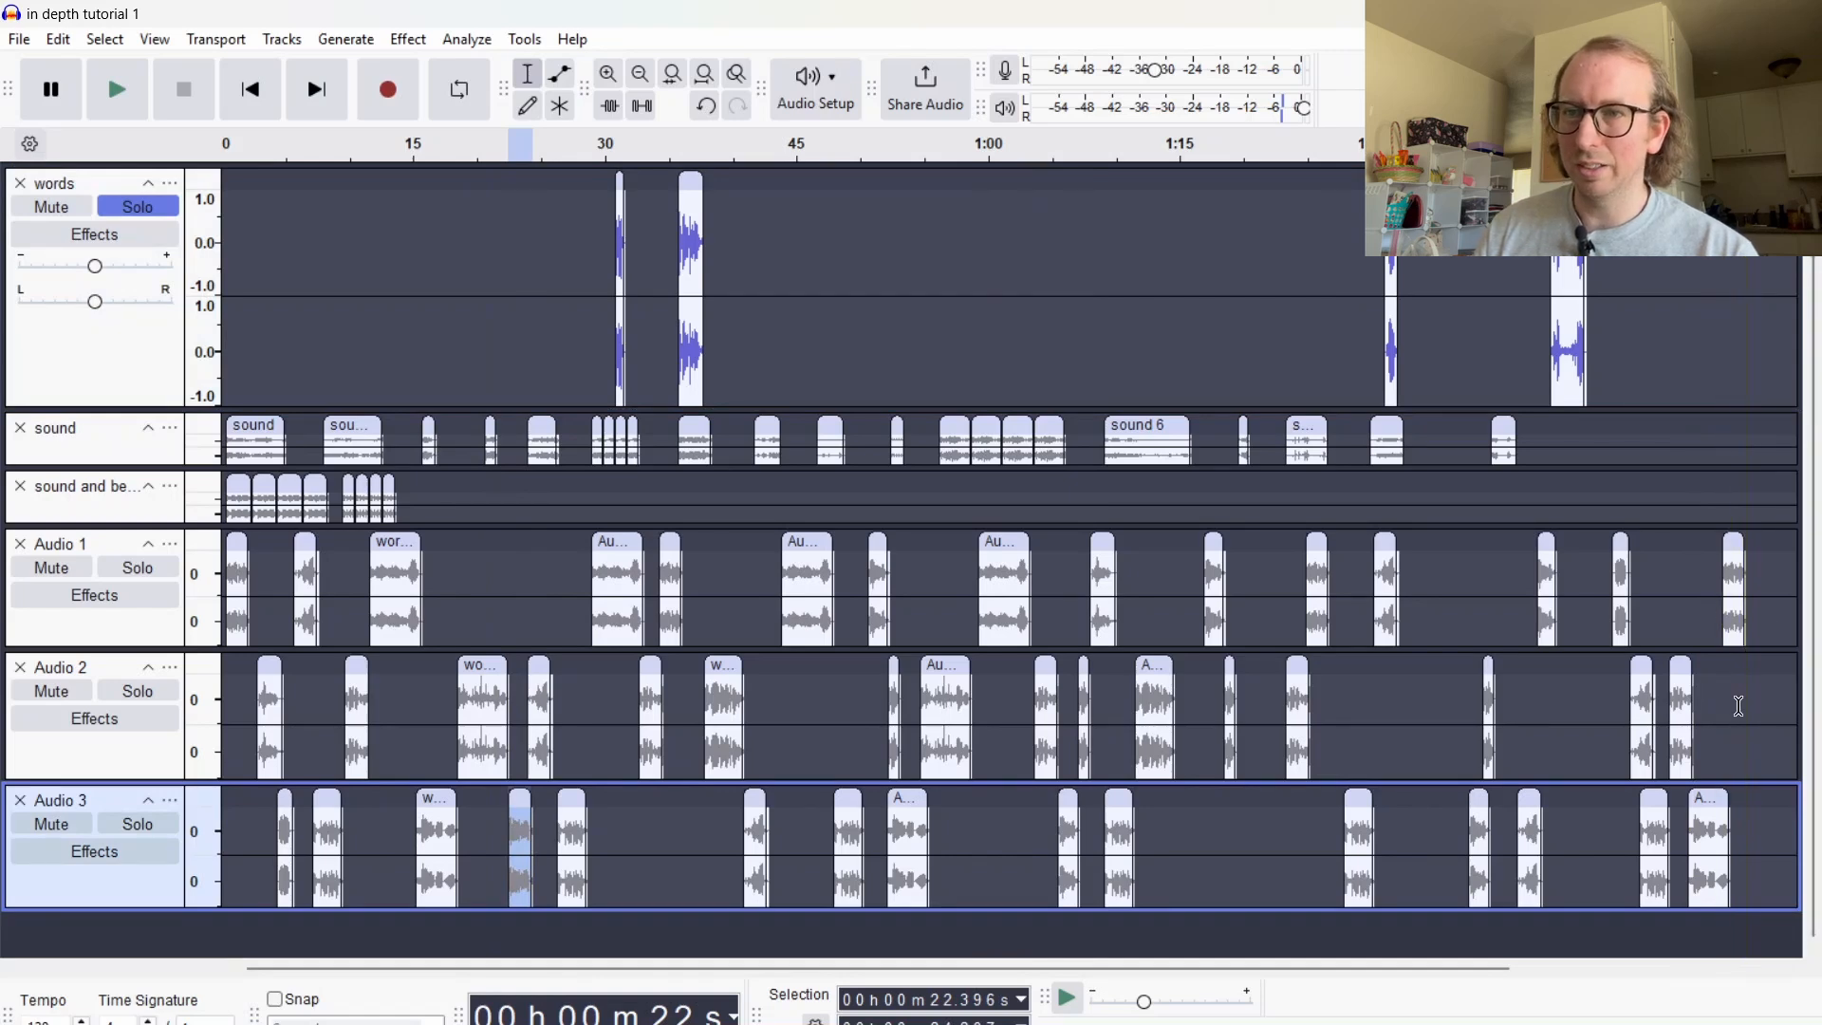
Paste more copies of the same word clip in Audio 2 near 1:59 and Audio 3 near 1:20
left_click(1738, 735)
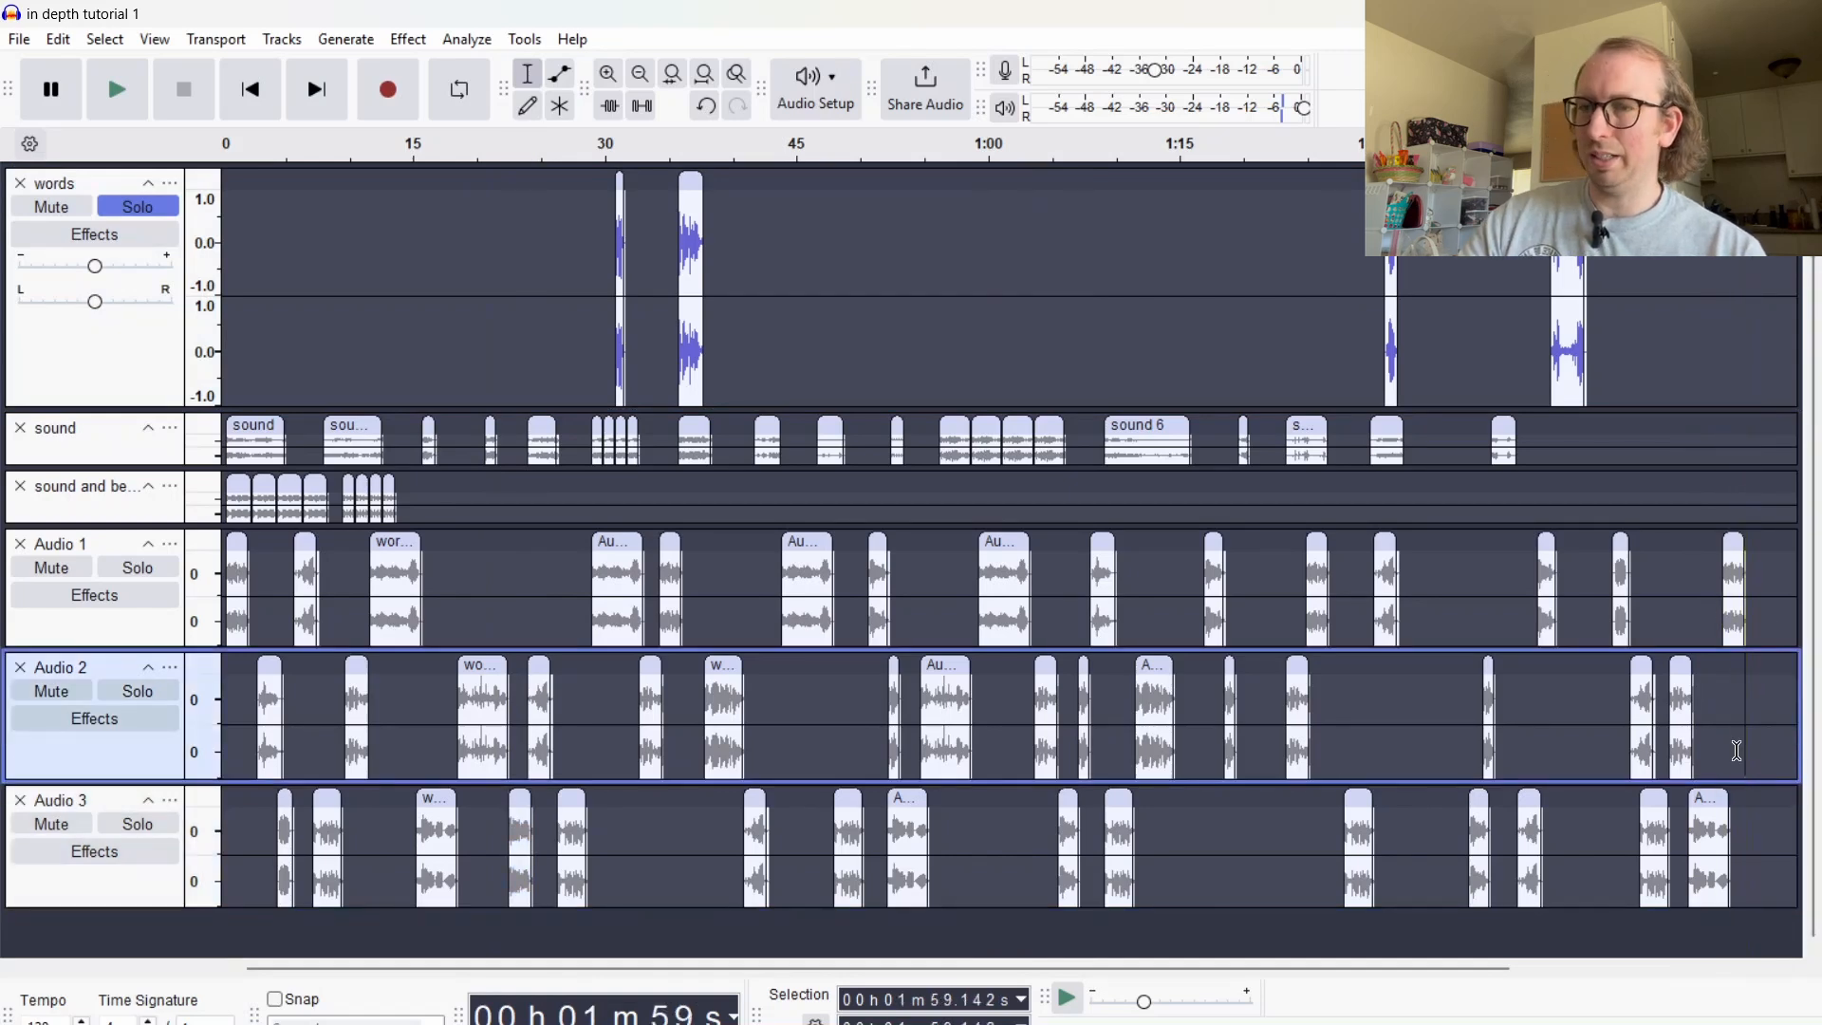
key("ctrl+v")
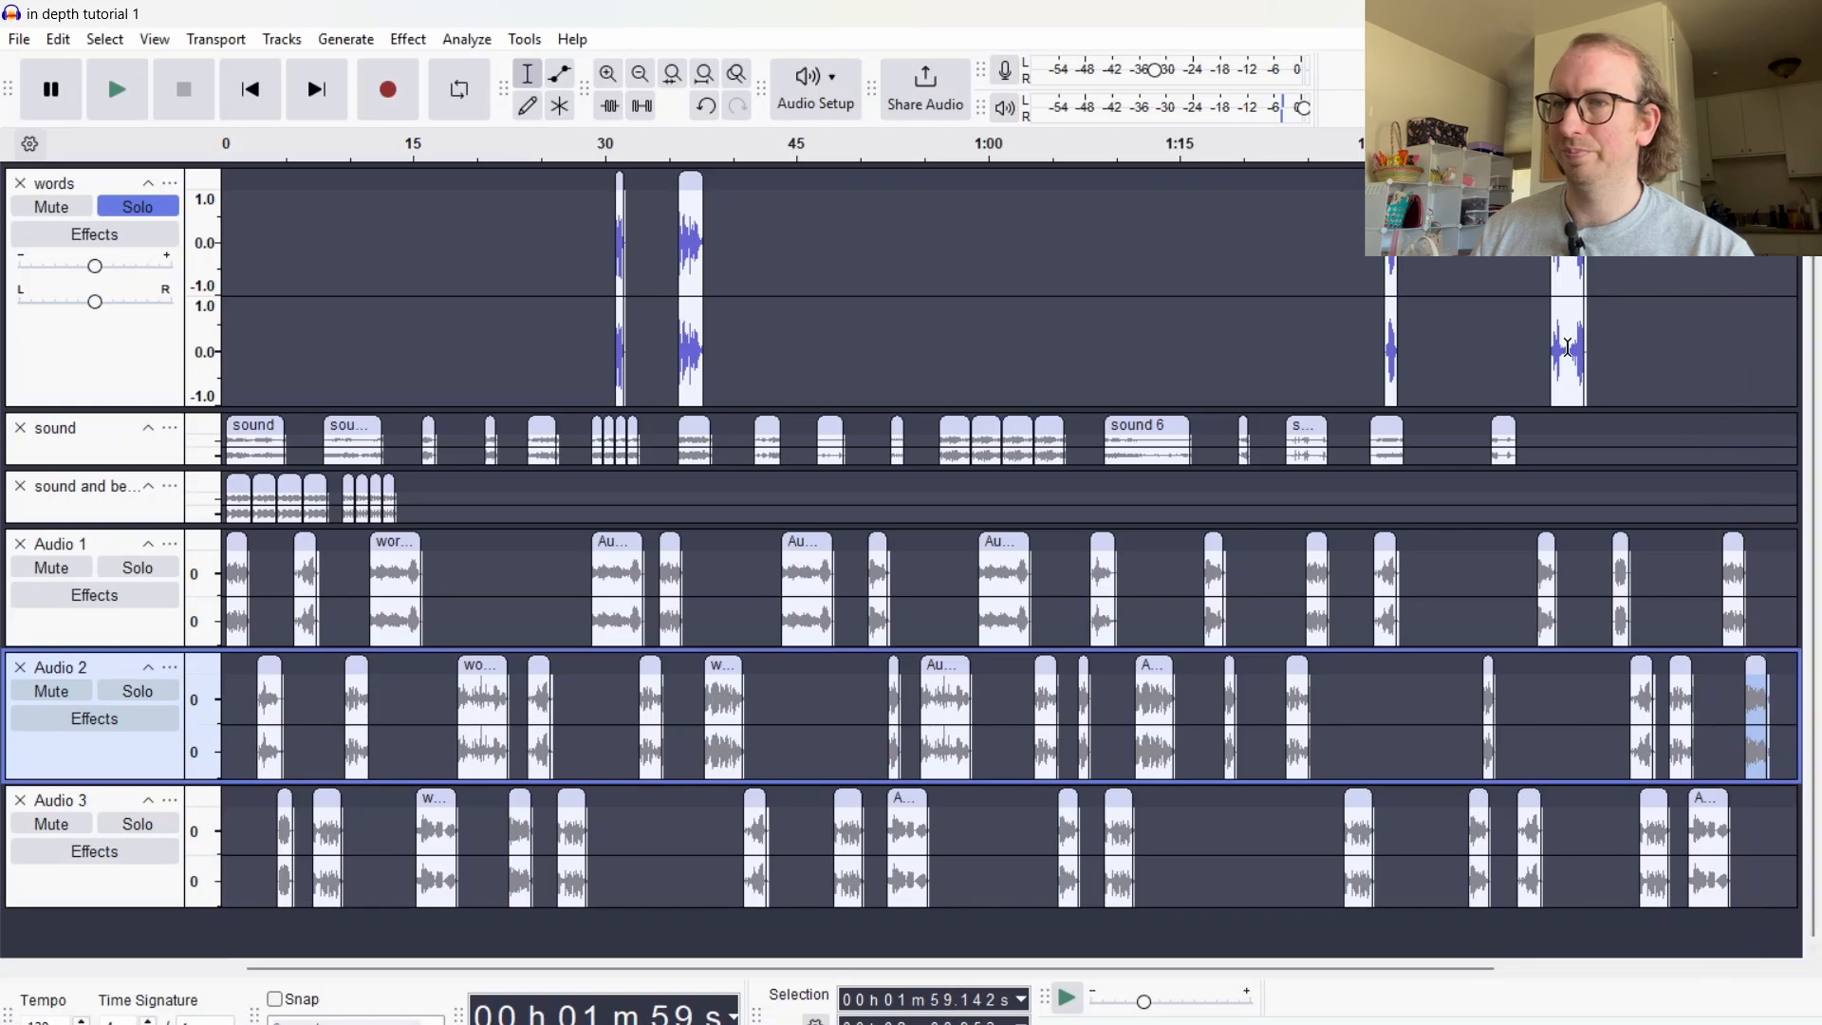
left_click(1246, 818)
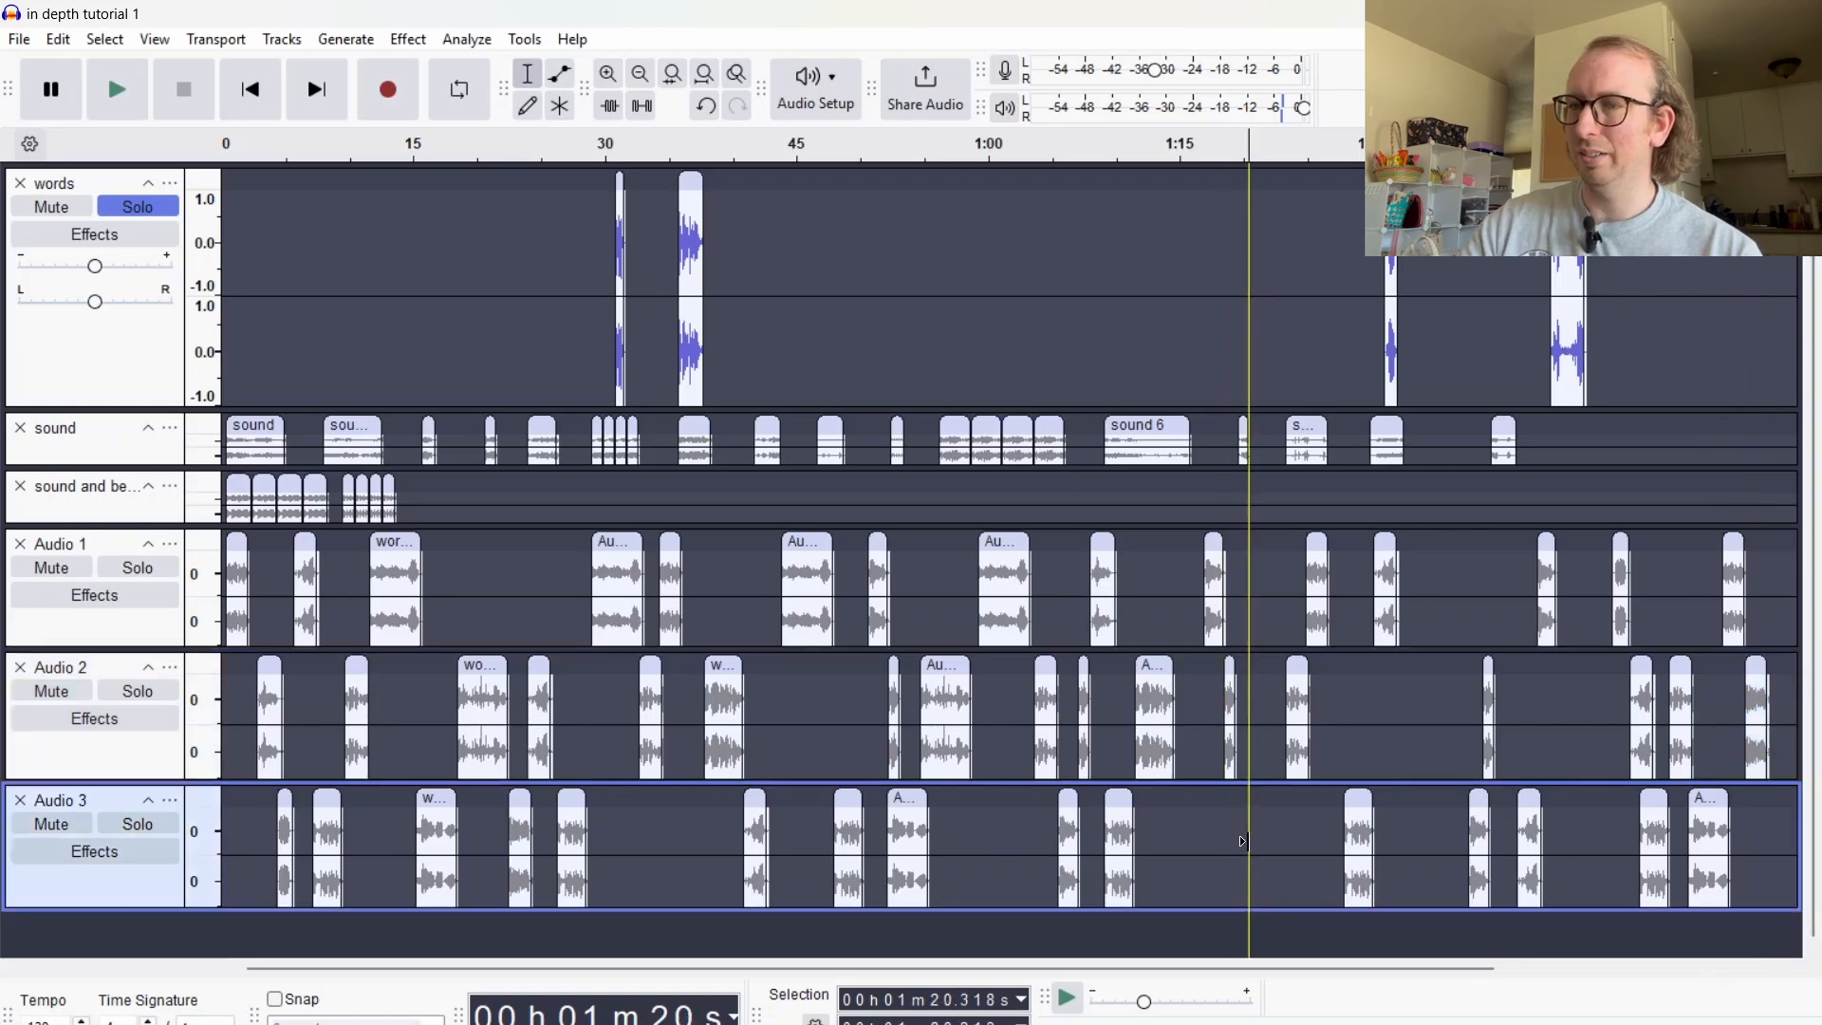
key("ctrl+v")
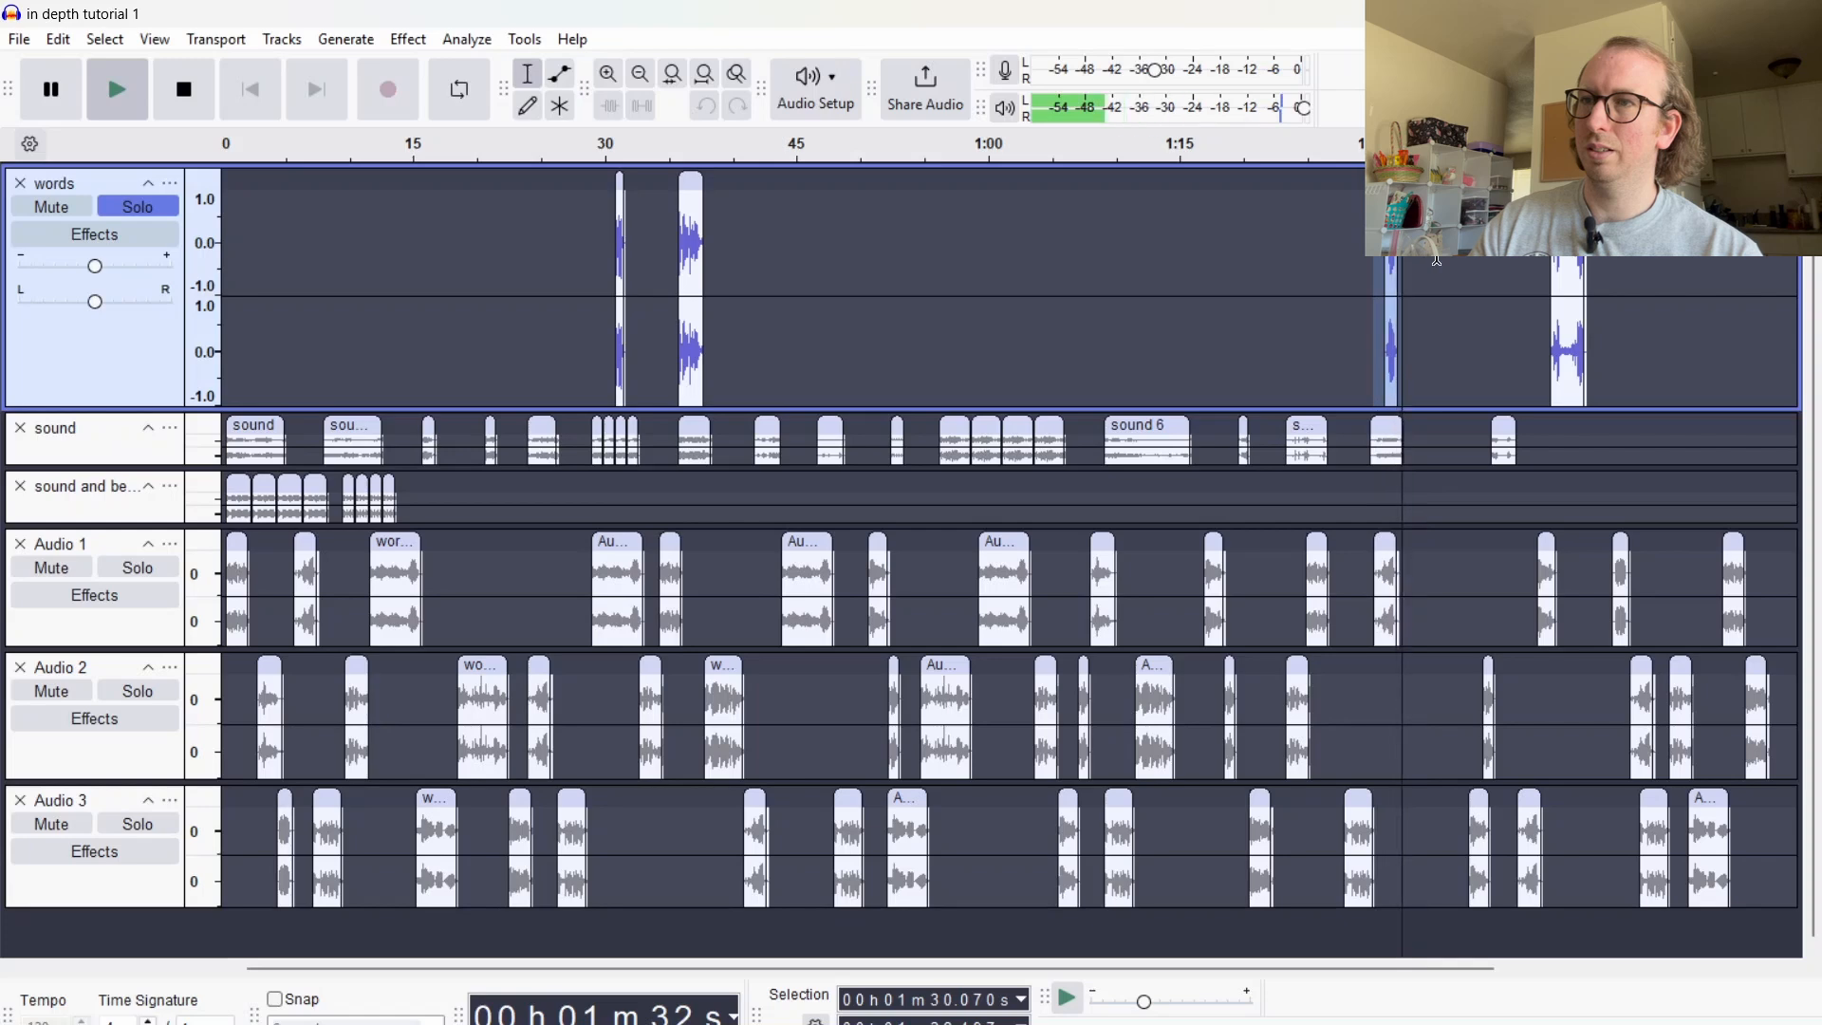
Copy the words clip near 1:31 into the sound track near 1:50 and delete the original
left_click(1425, 260)
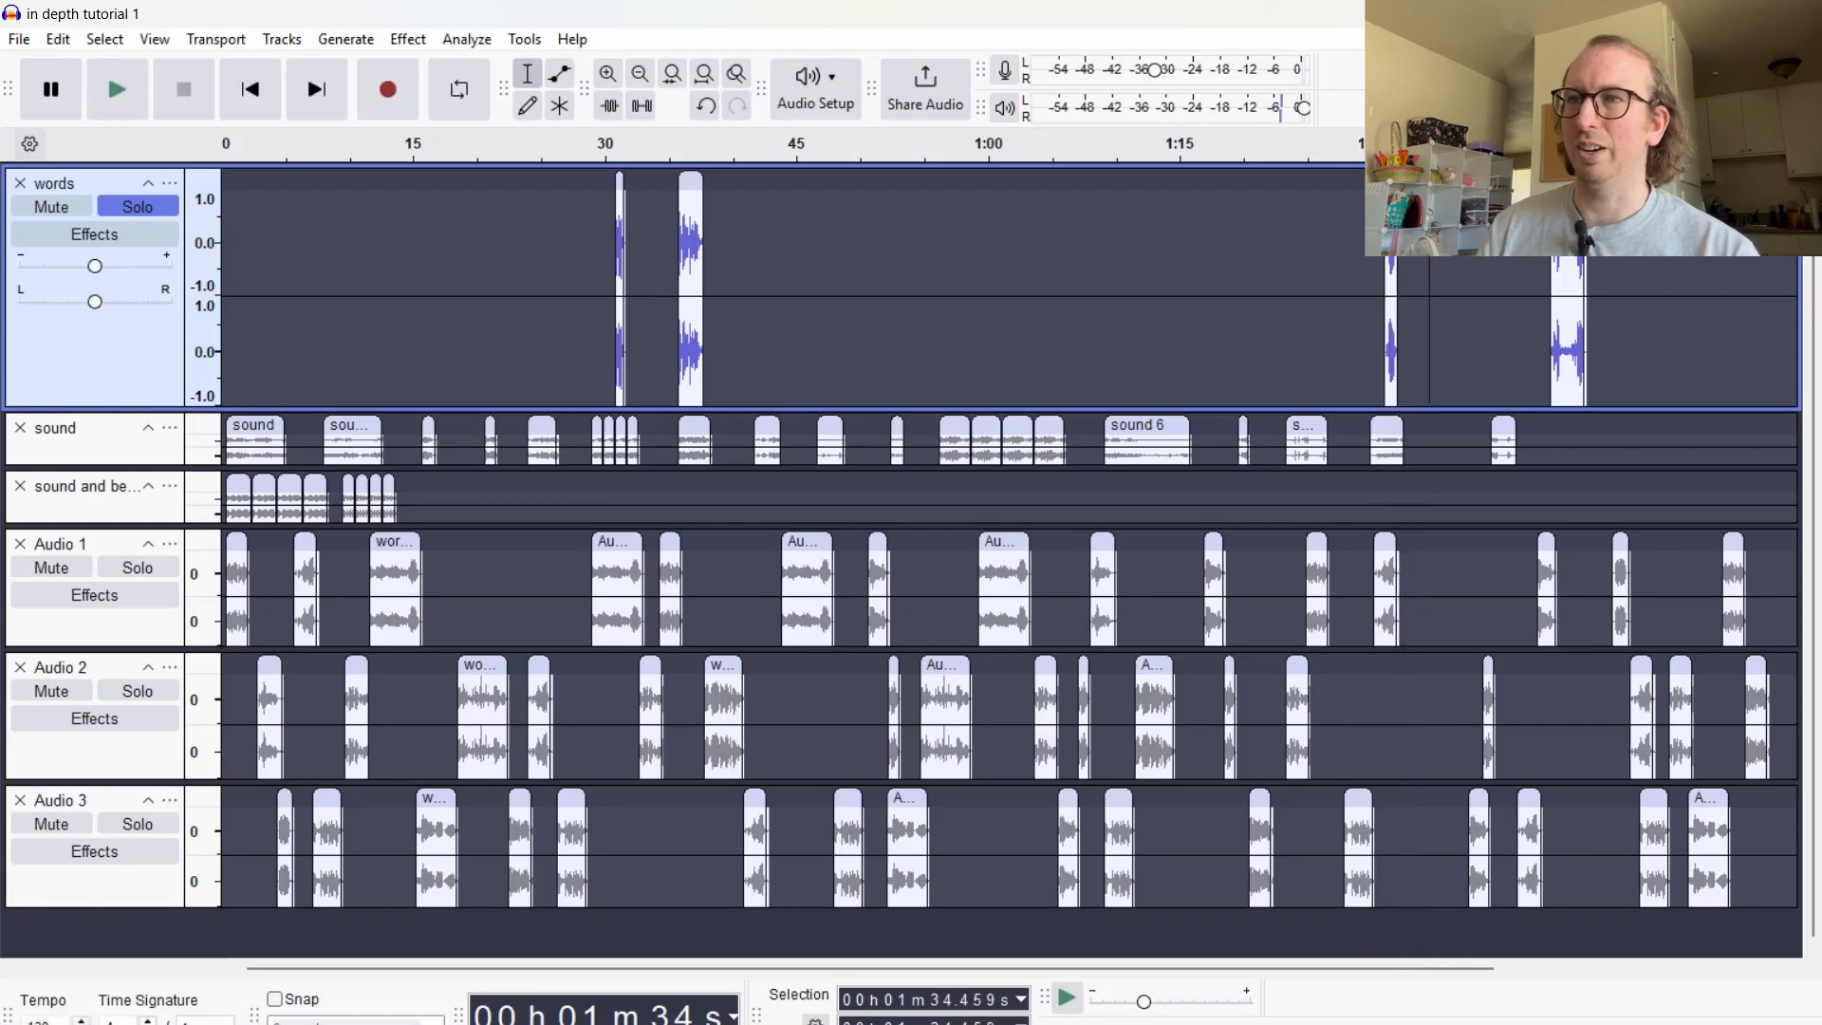
left_click_drag(1374, 241, 1415, 241)
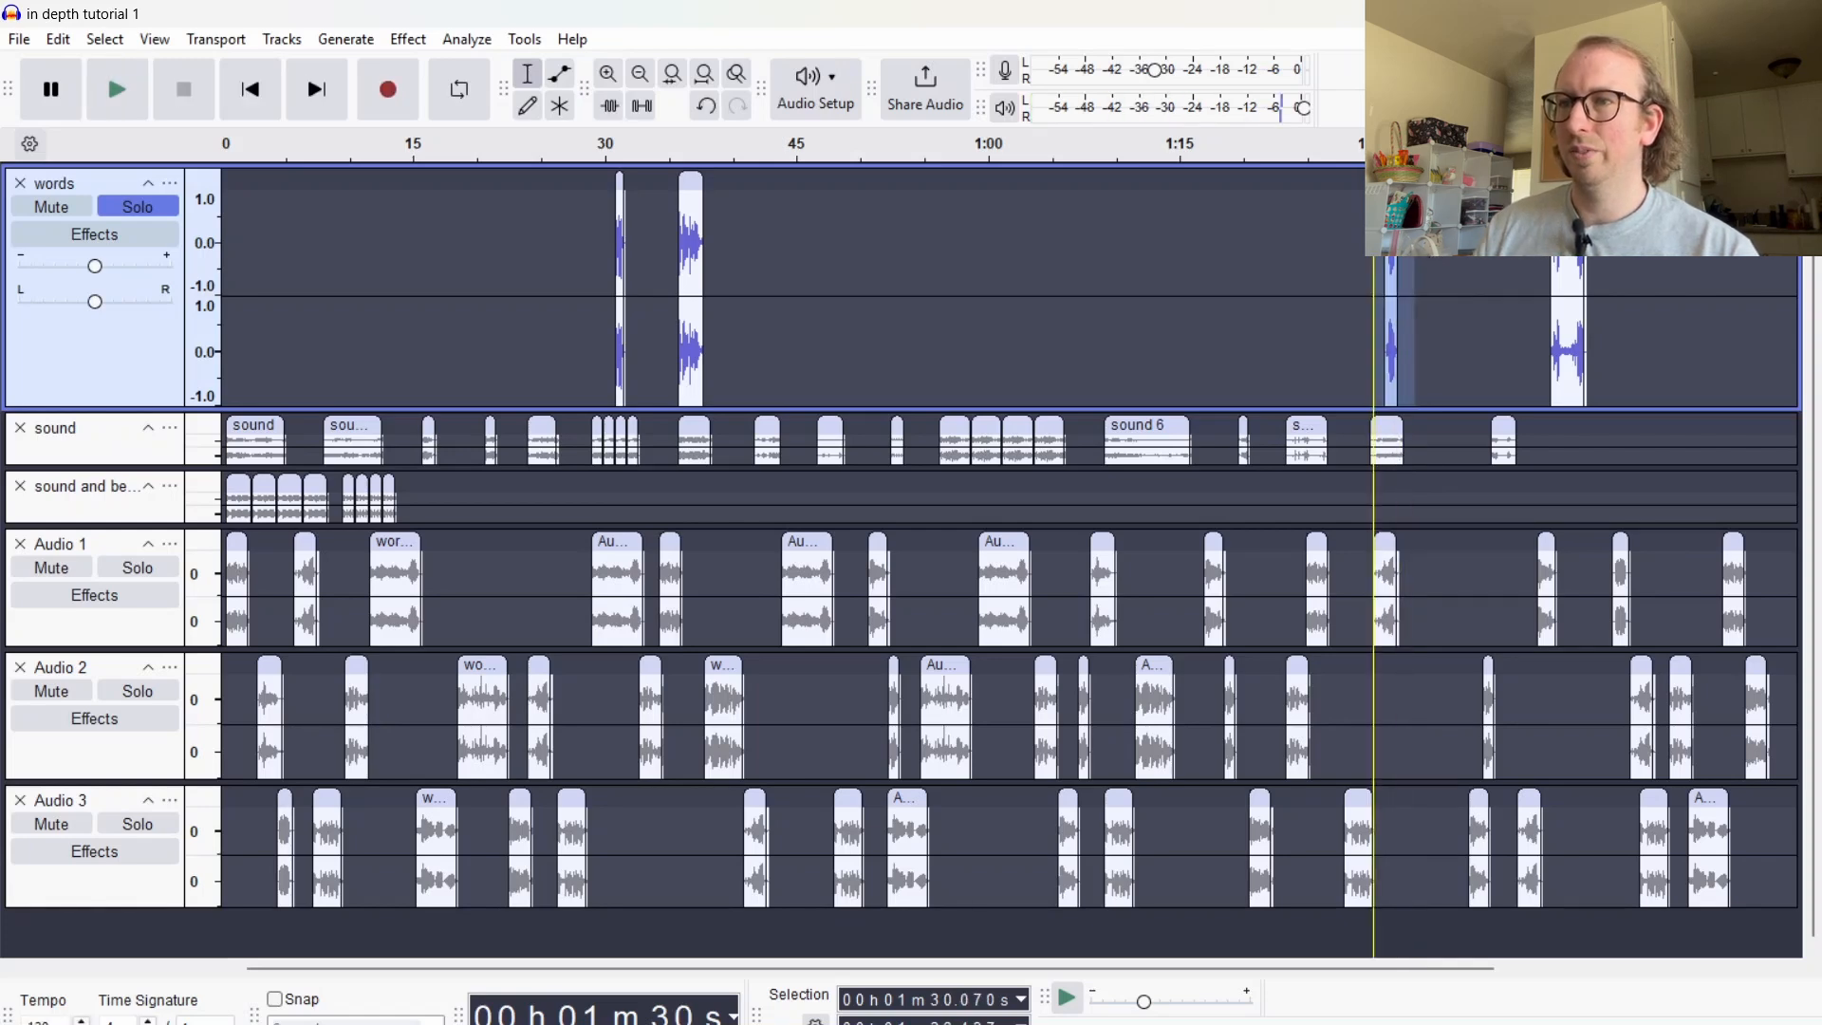
left_click(1612, 434)
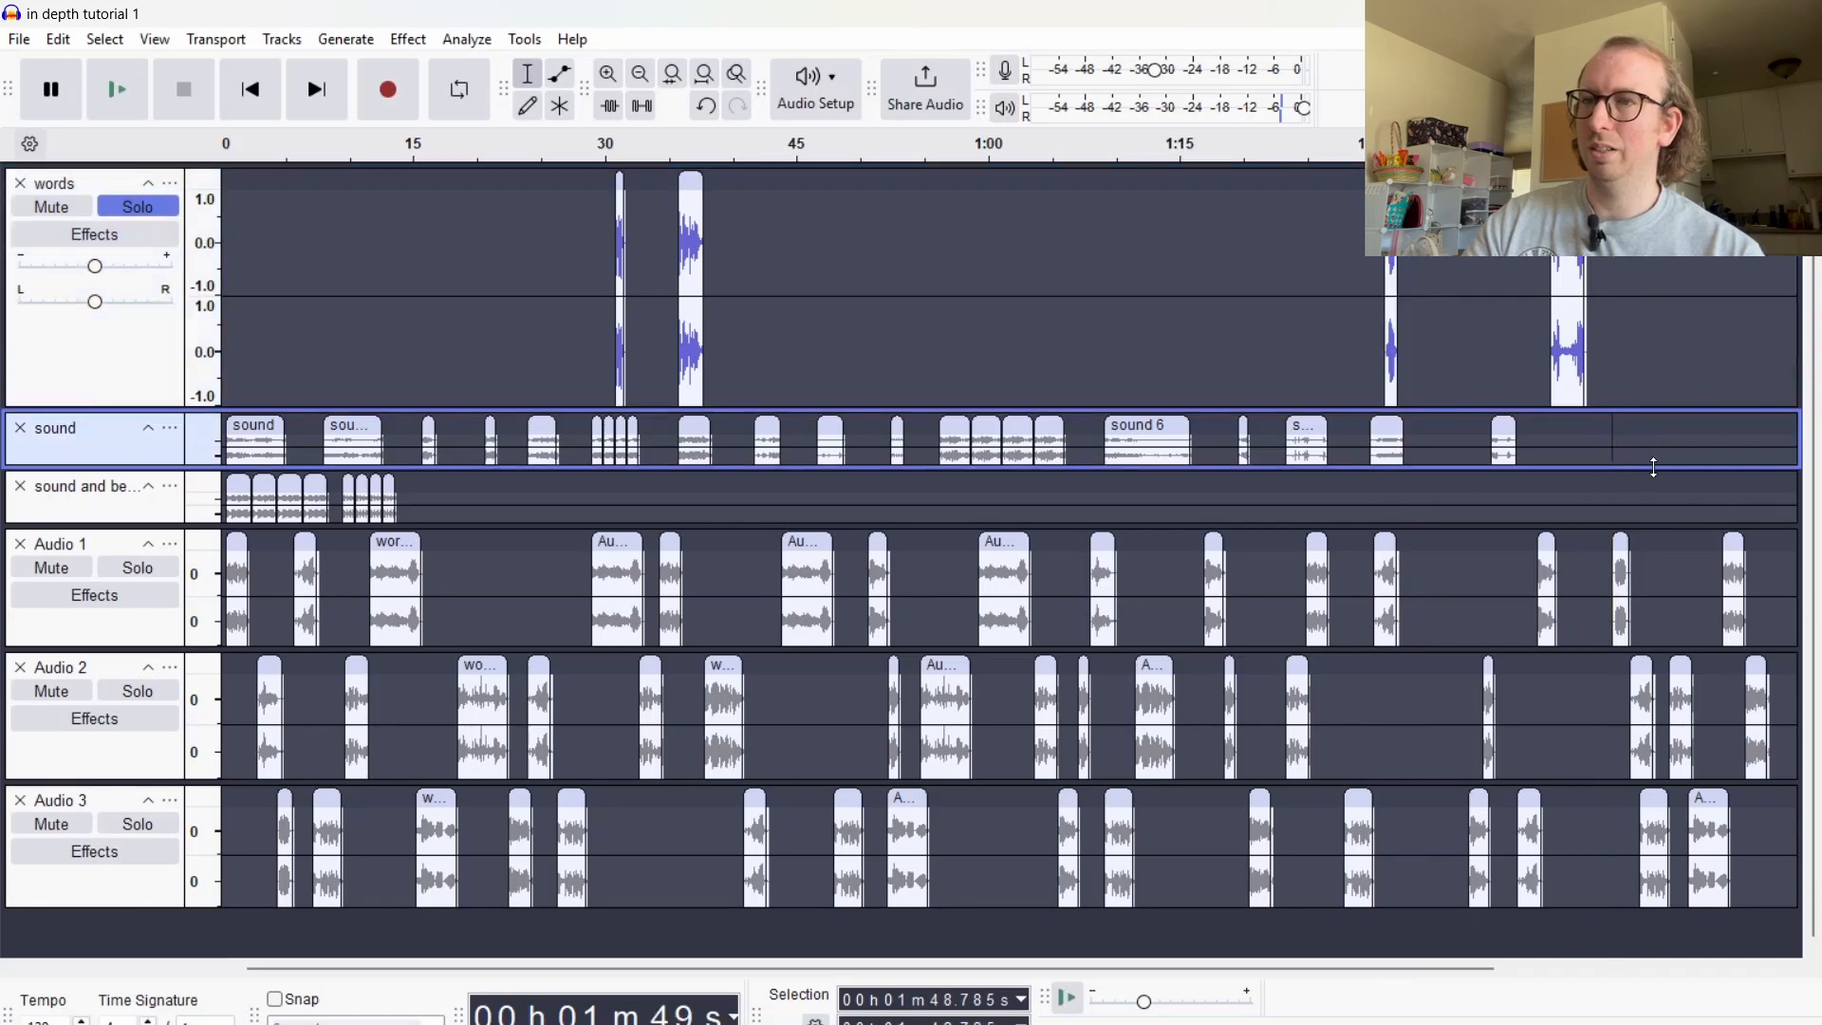
left_click_drag(1430, 243, 1370, 243)
key("space")
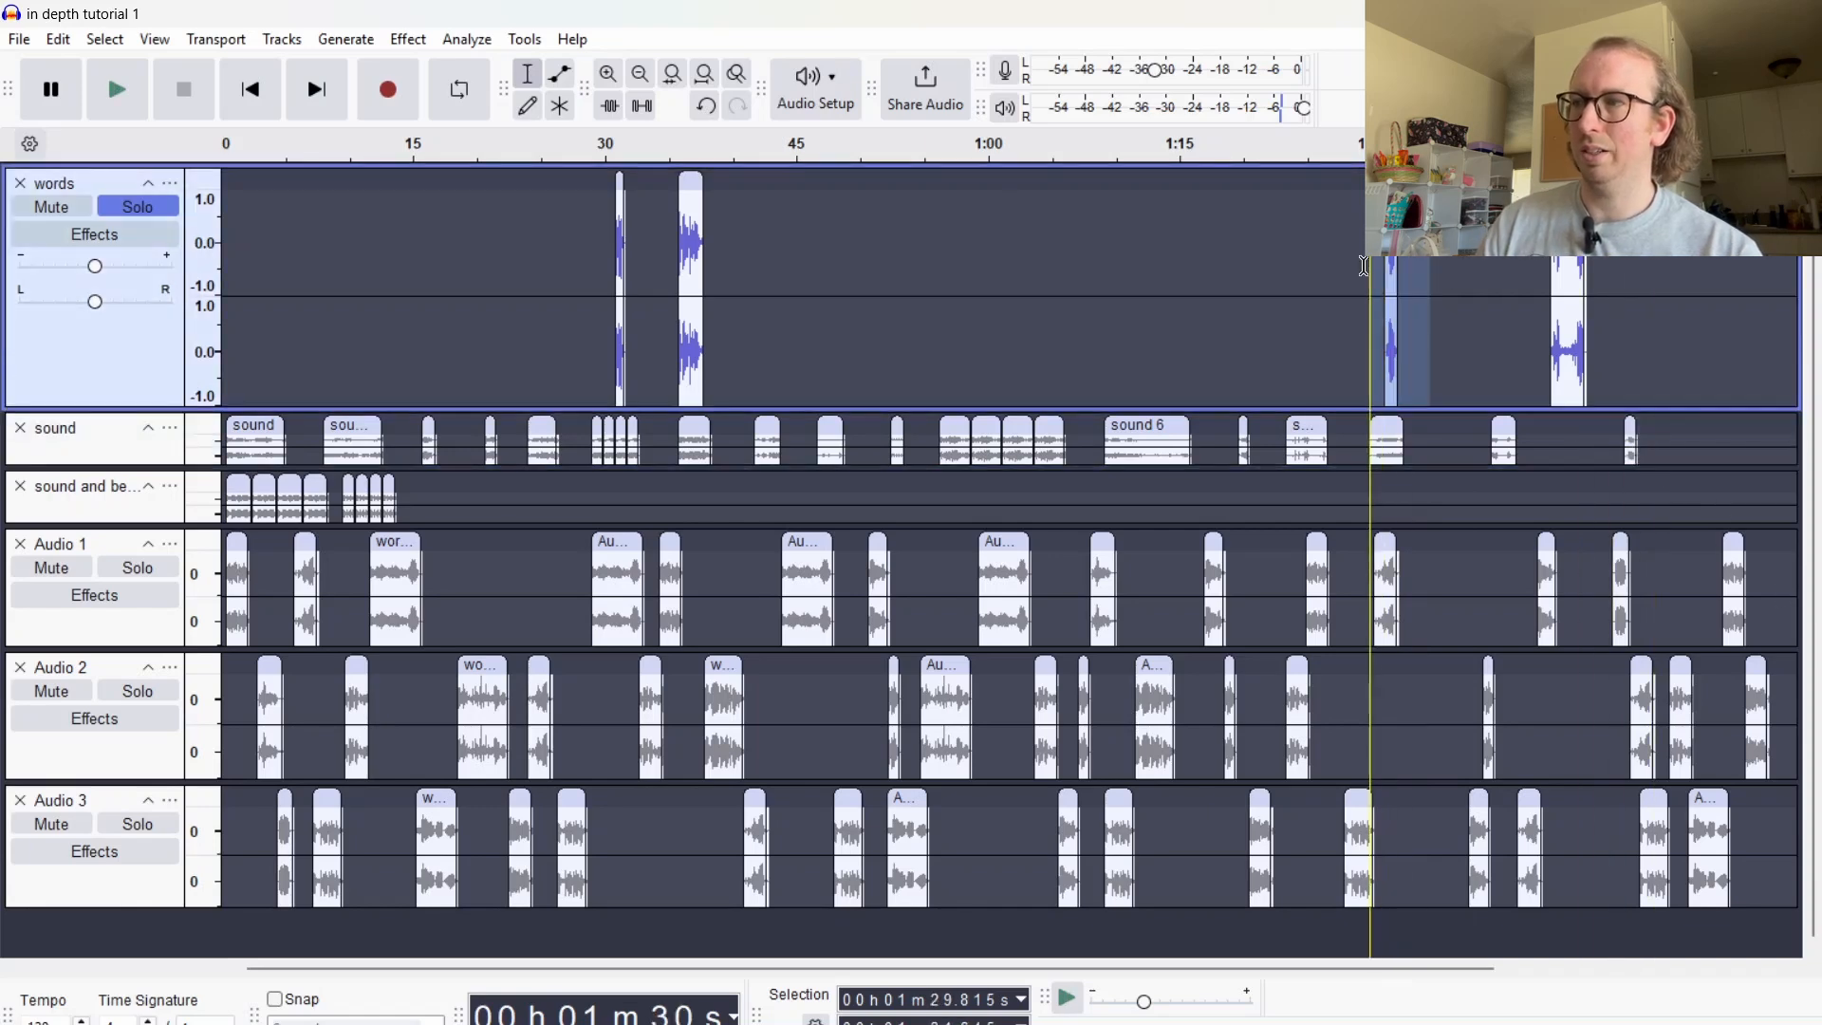
key("space")
key("Delete")
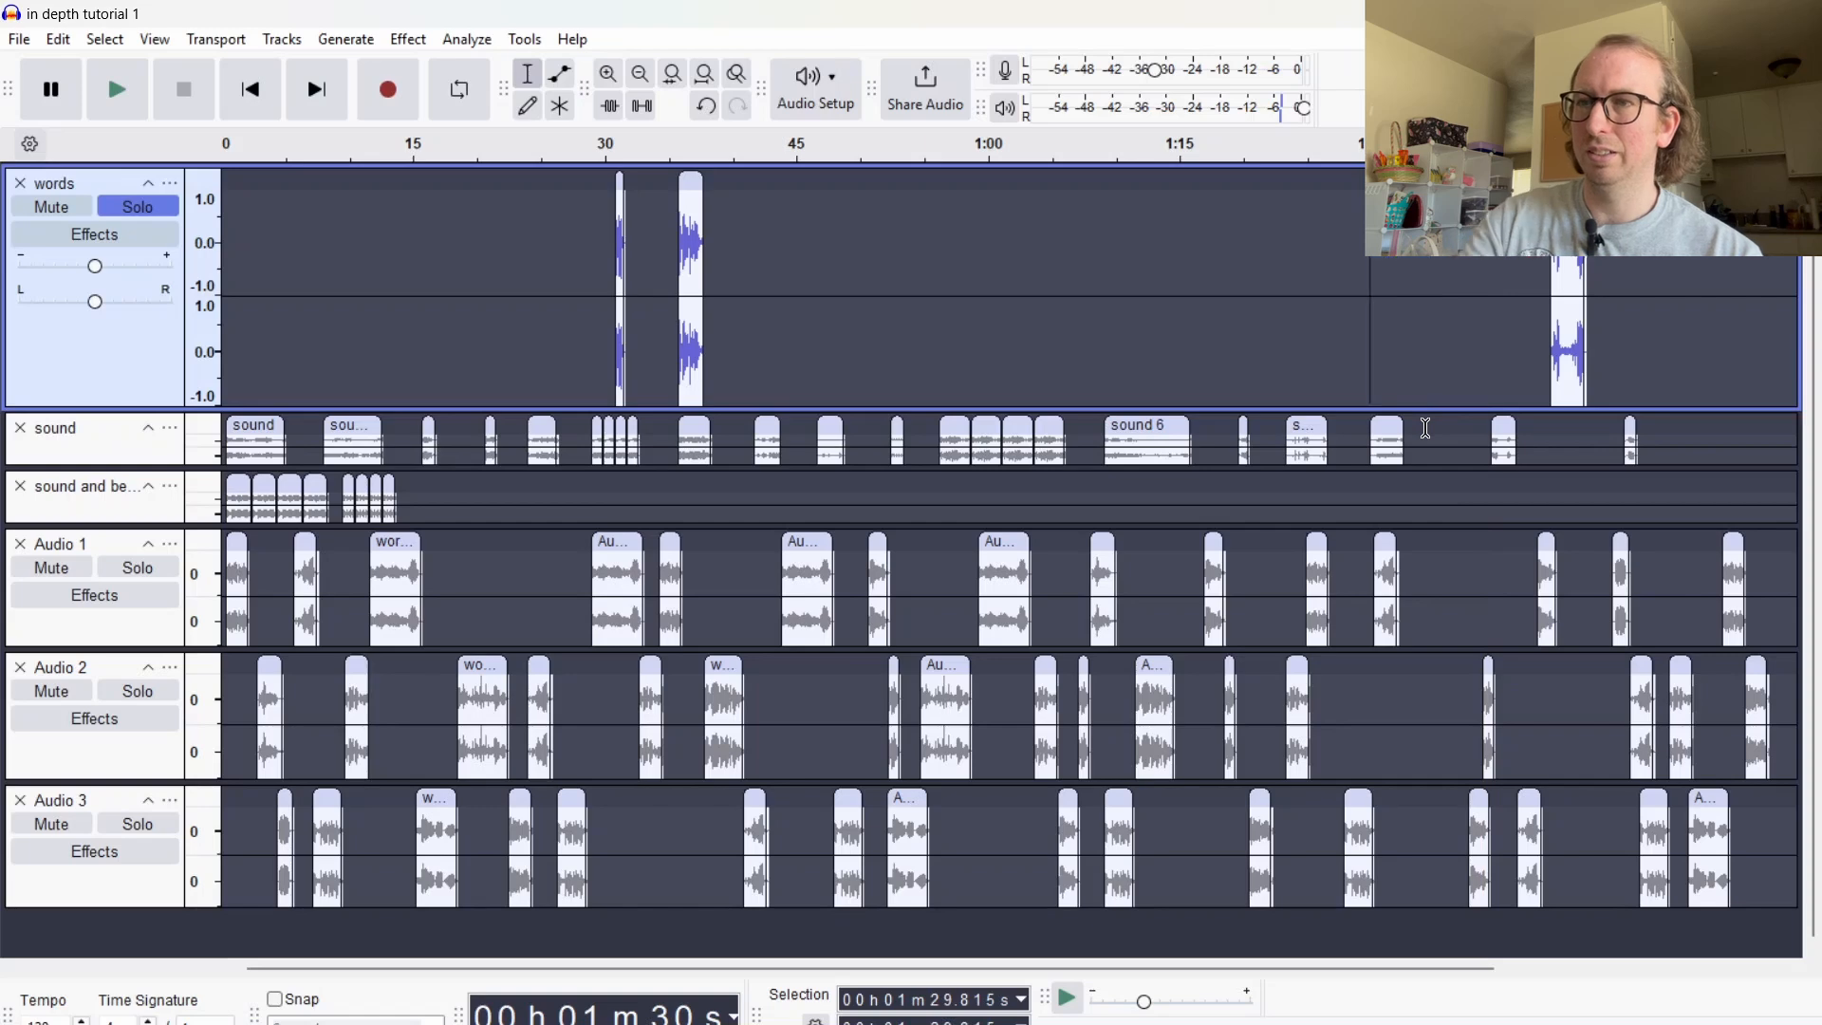
Play the words clip near 1:44 and move it to Audio 3 near 0:35
left_click(1538, 313)
key("space")
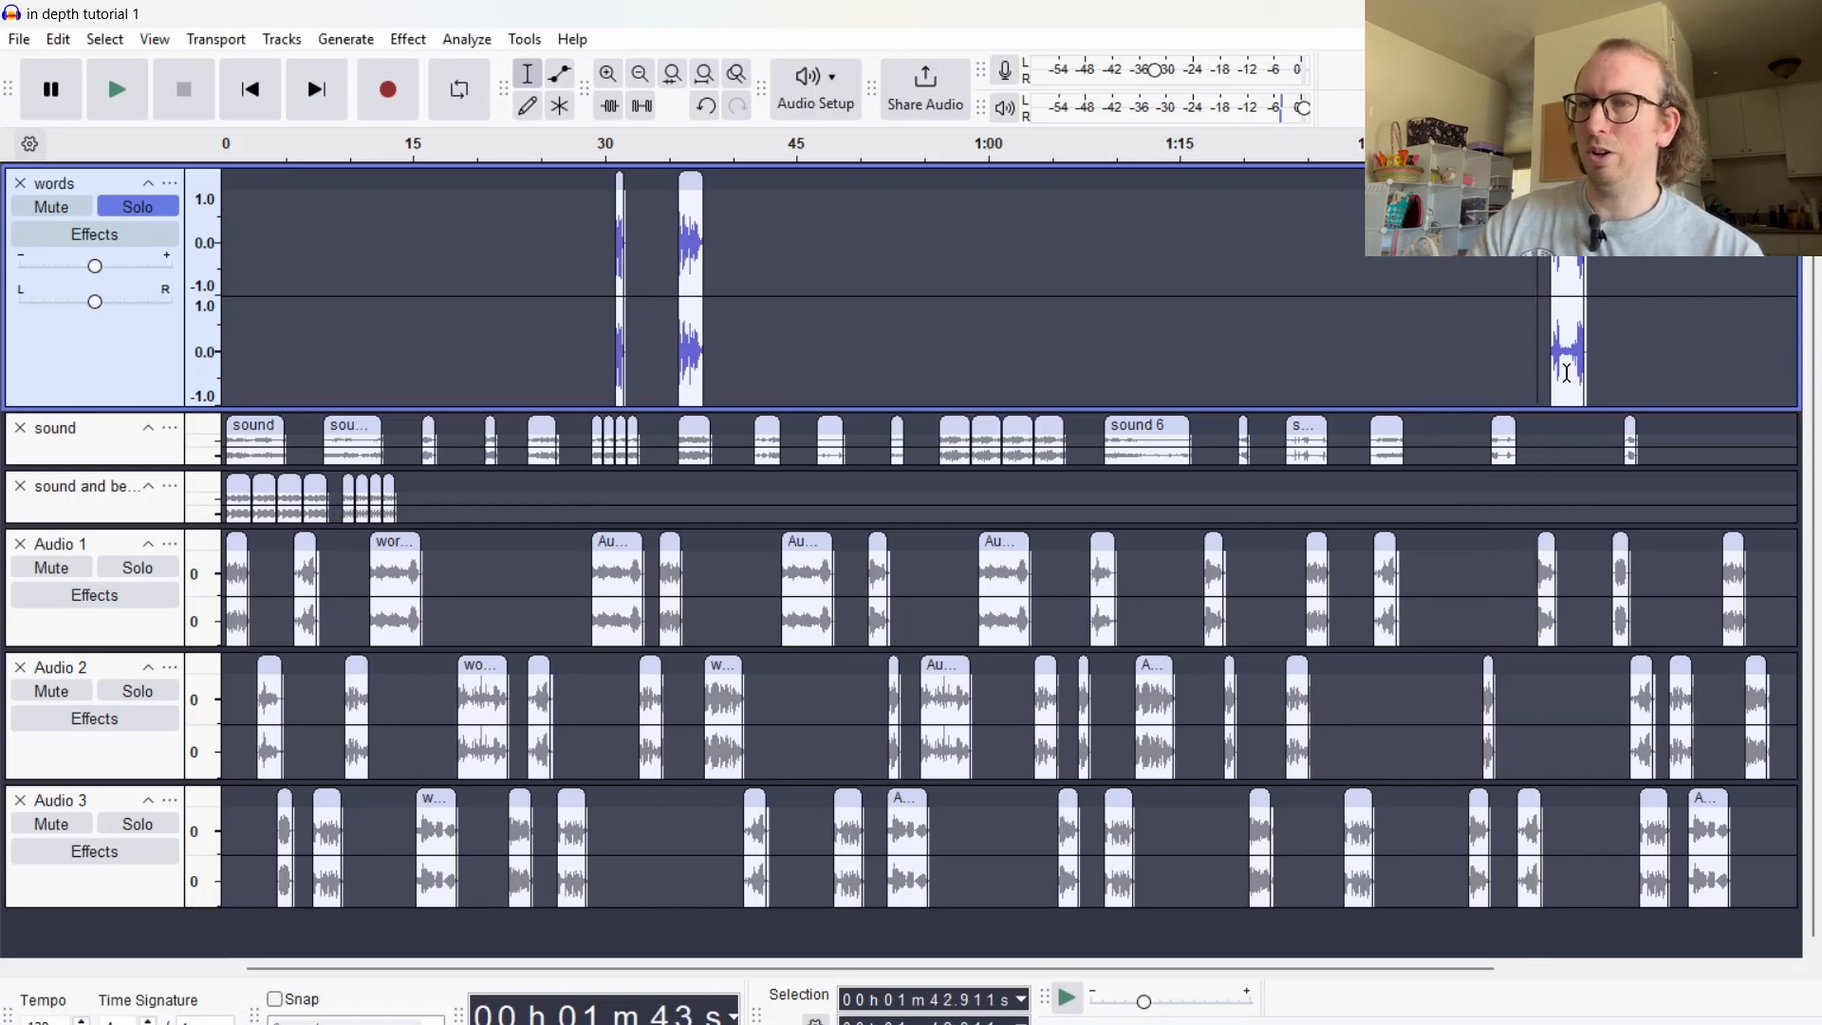
key("space")
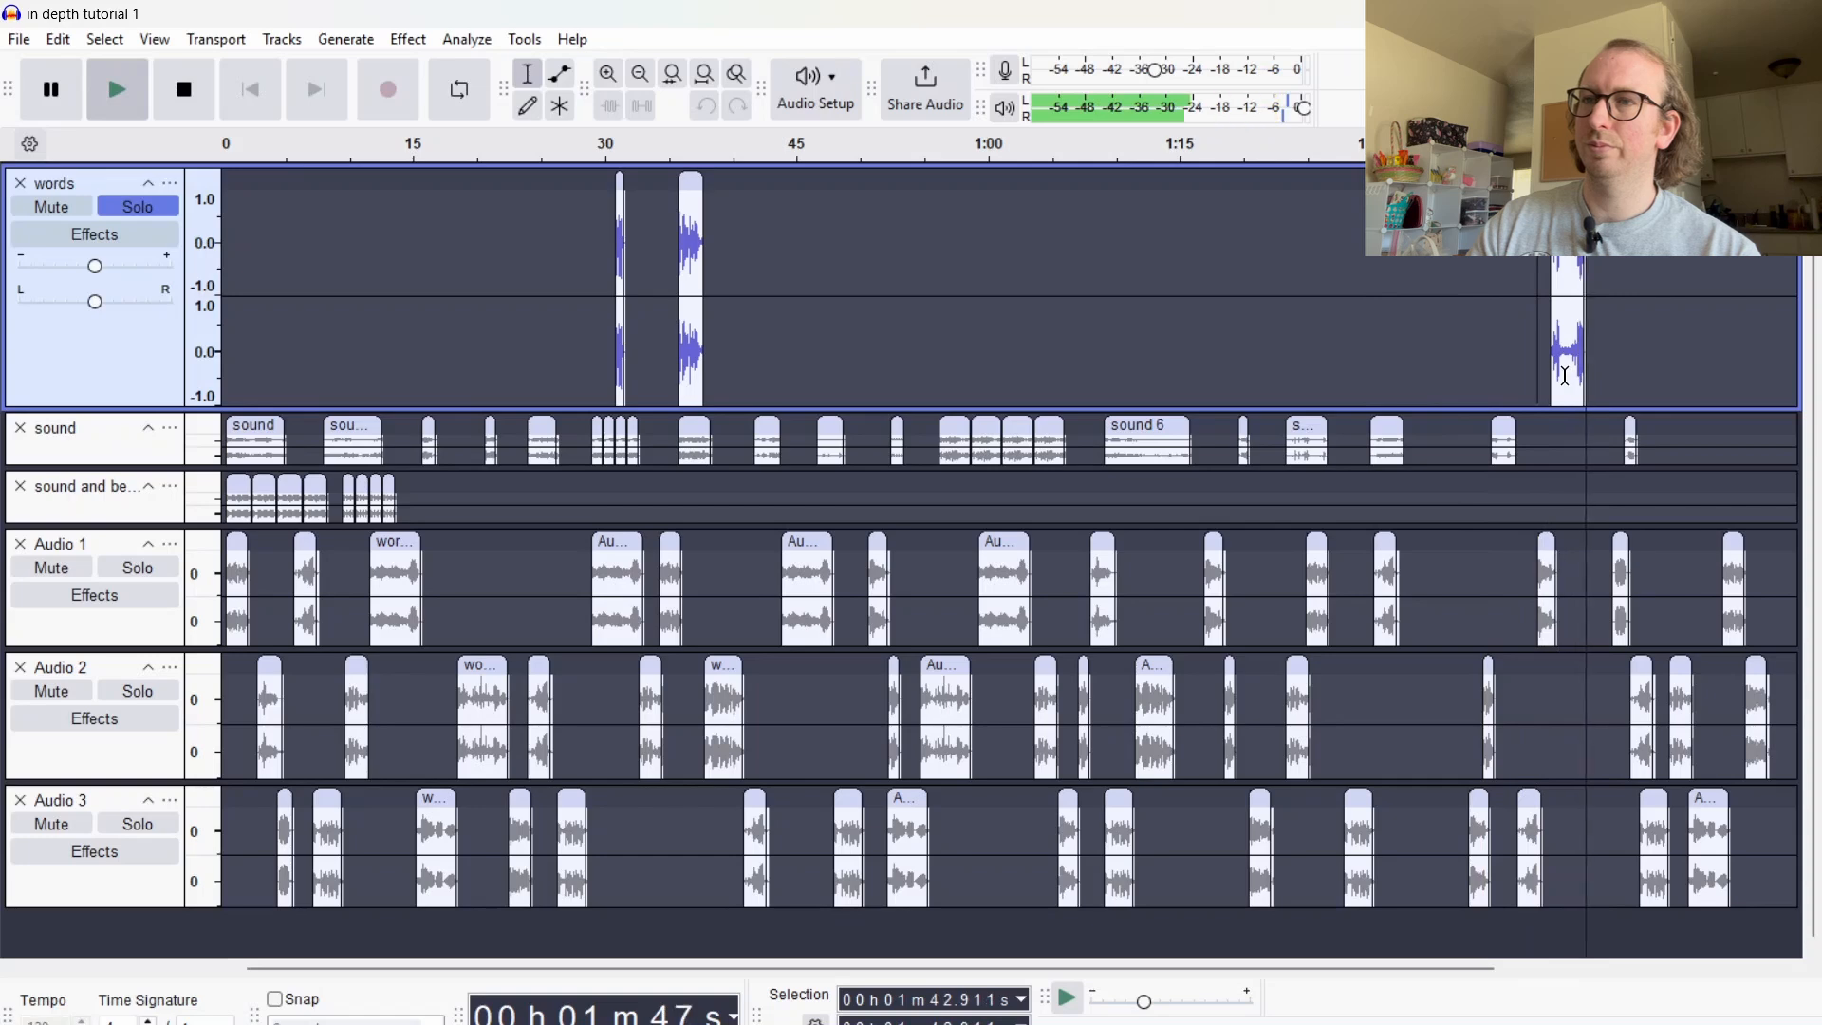
key("space")
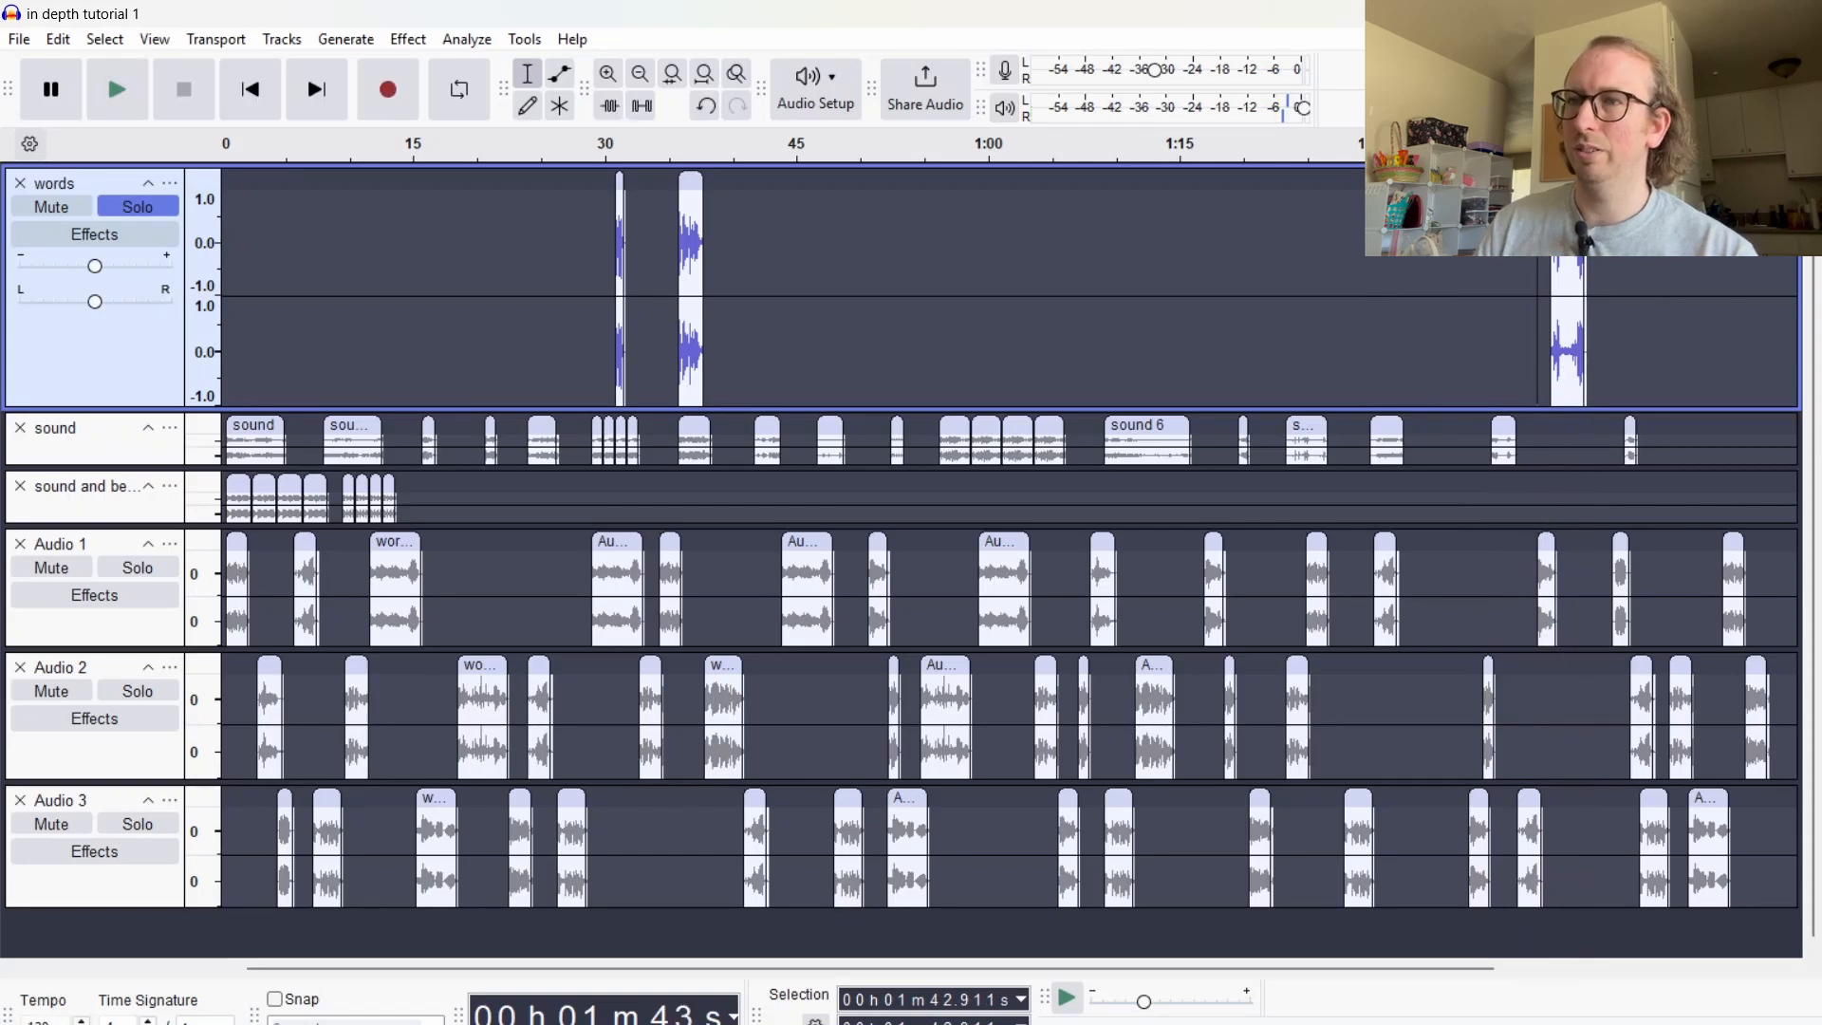
left_click_drag(1556, 351, 669, 831)
left_click(690, 791)
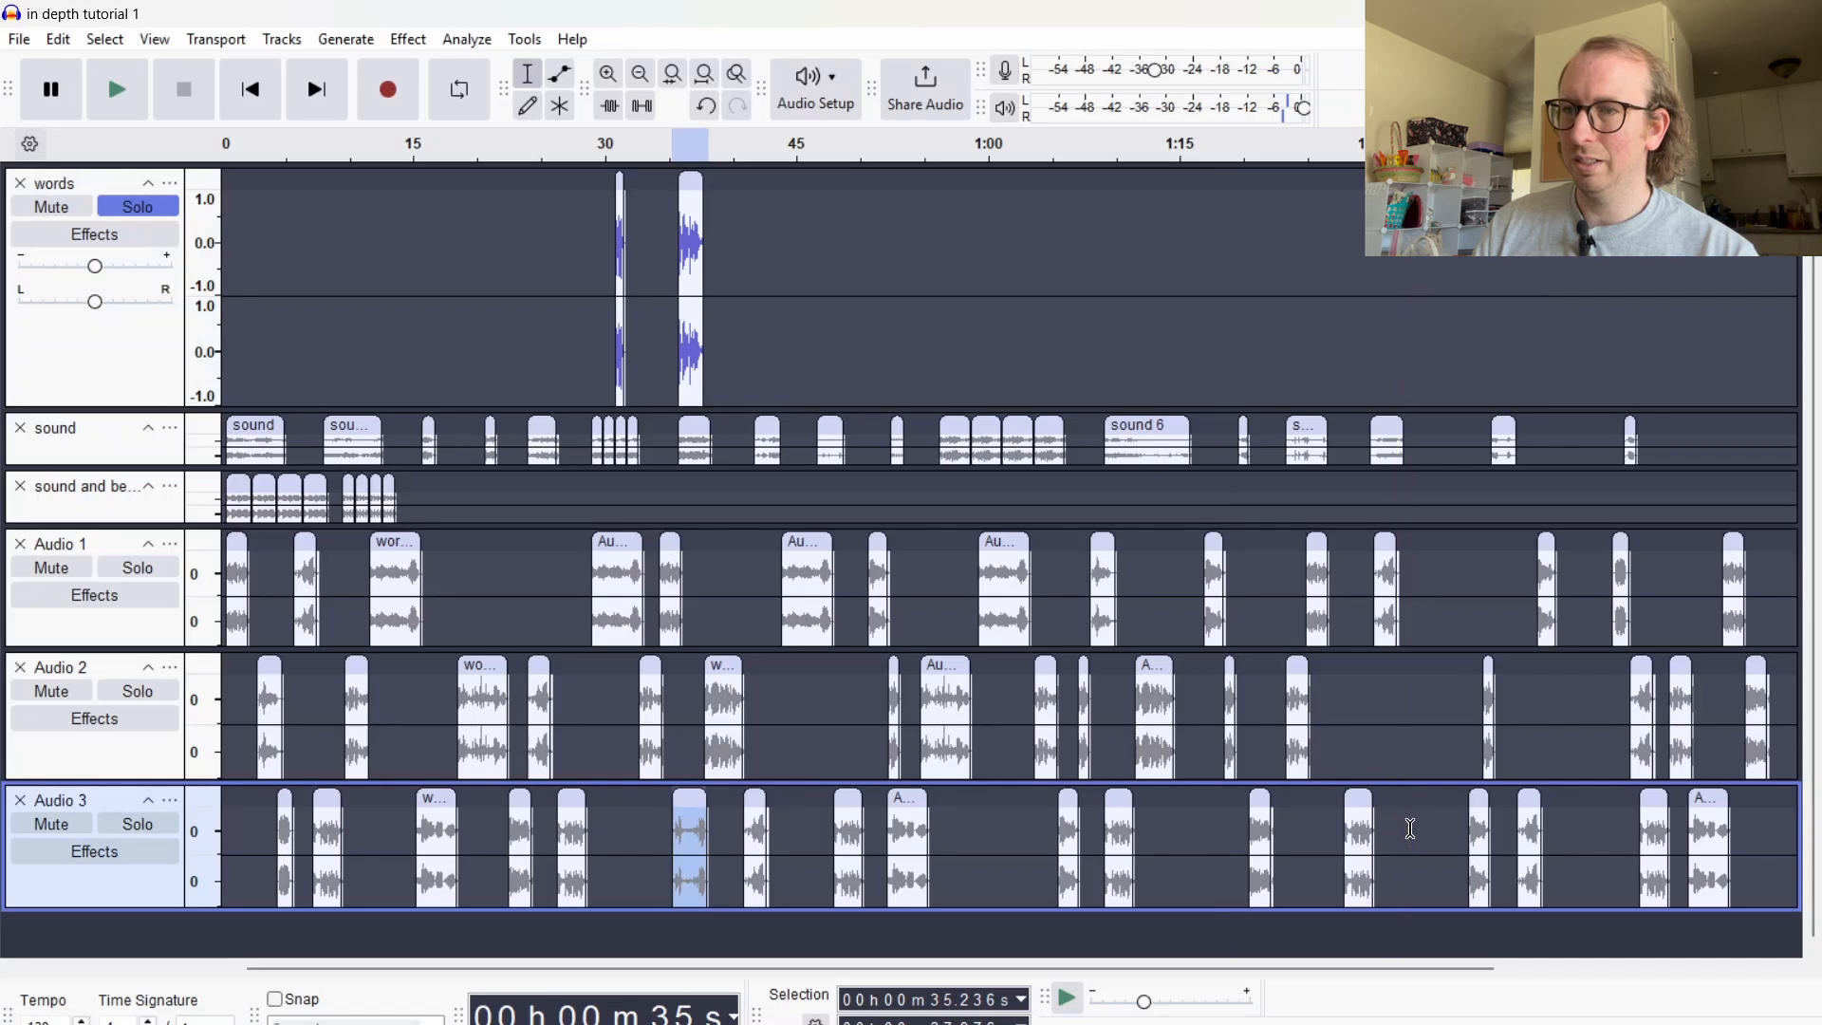
Paste copies of the moved clip in Audio 3 near 1:33 and Audio 1 near 1:40
left_click(1410, 829)
key("ctrl+v")
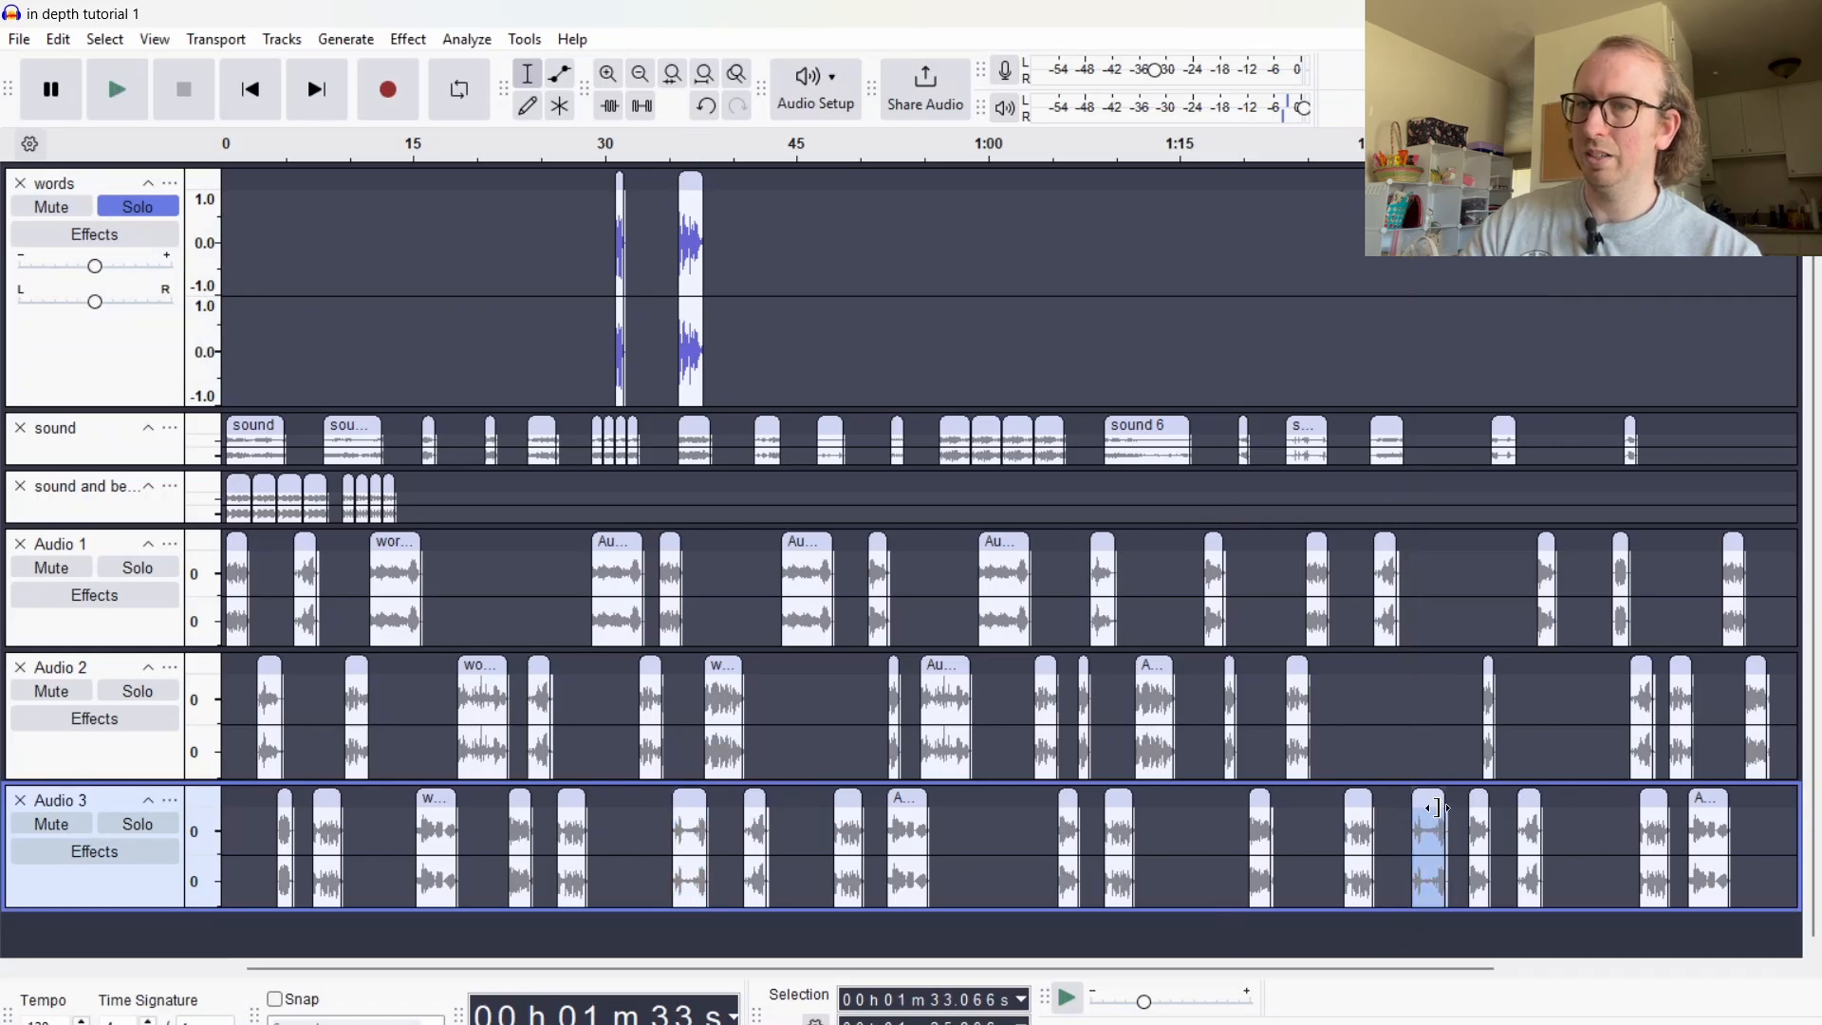
left_click(1493, 605)
key("ctrl+v")
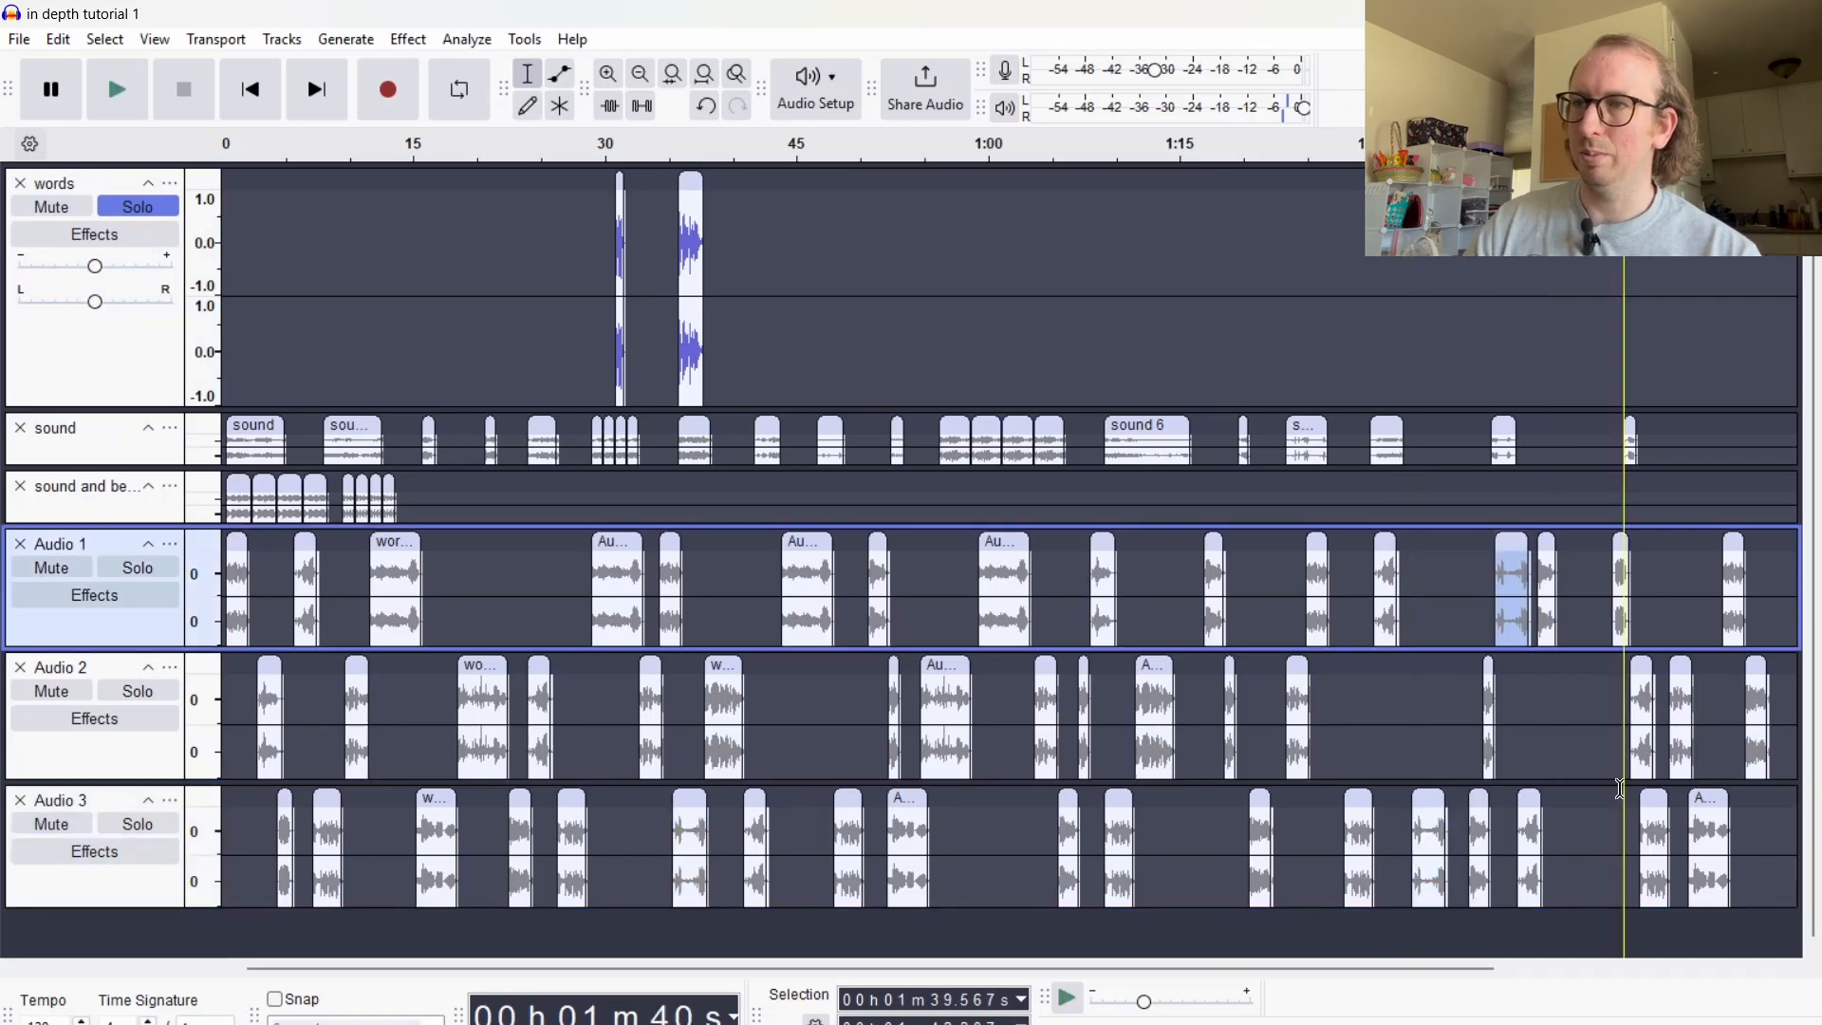
Play the words clip near 0:31, copy it into the sound track near 1:45 and delete the original
left_click(672, 238)
left_click(603, 237)
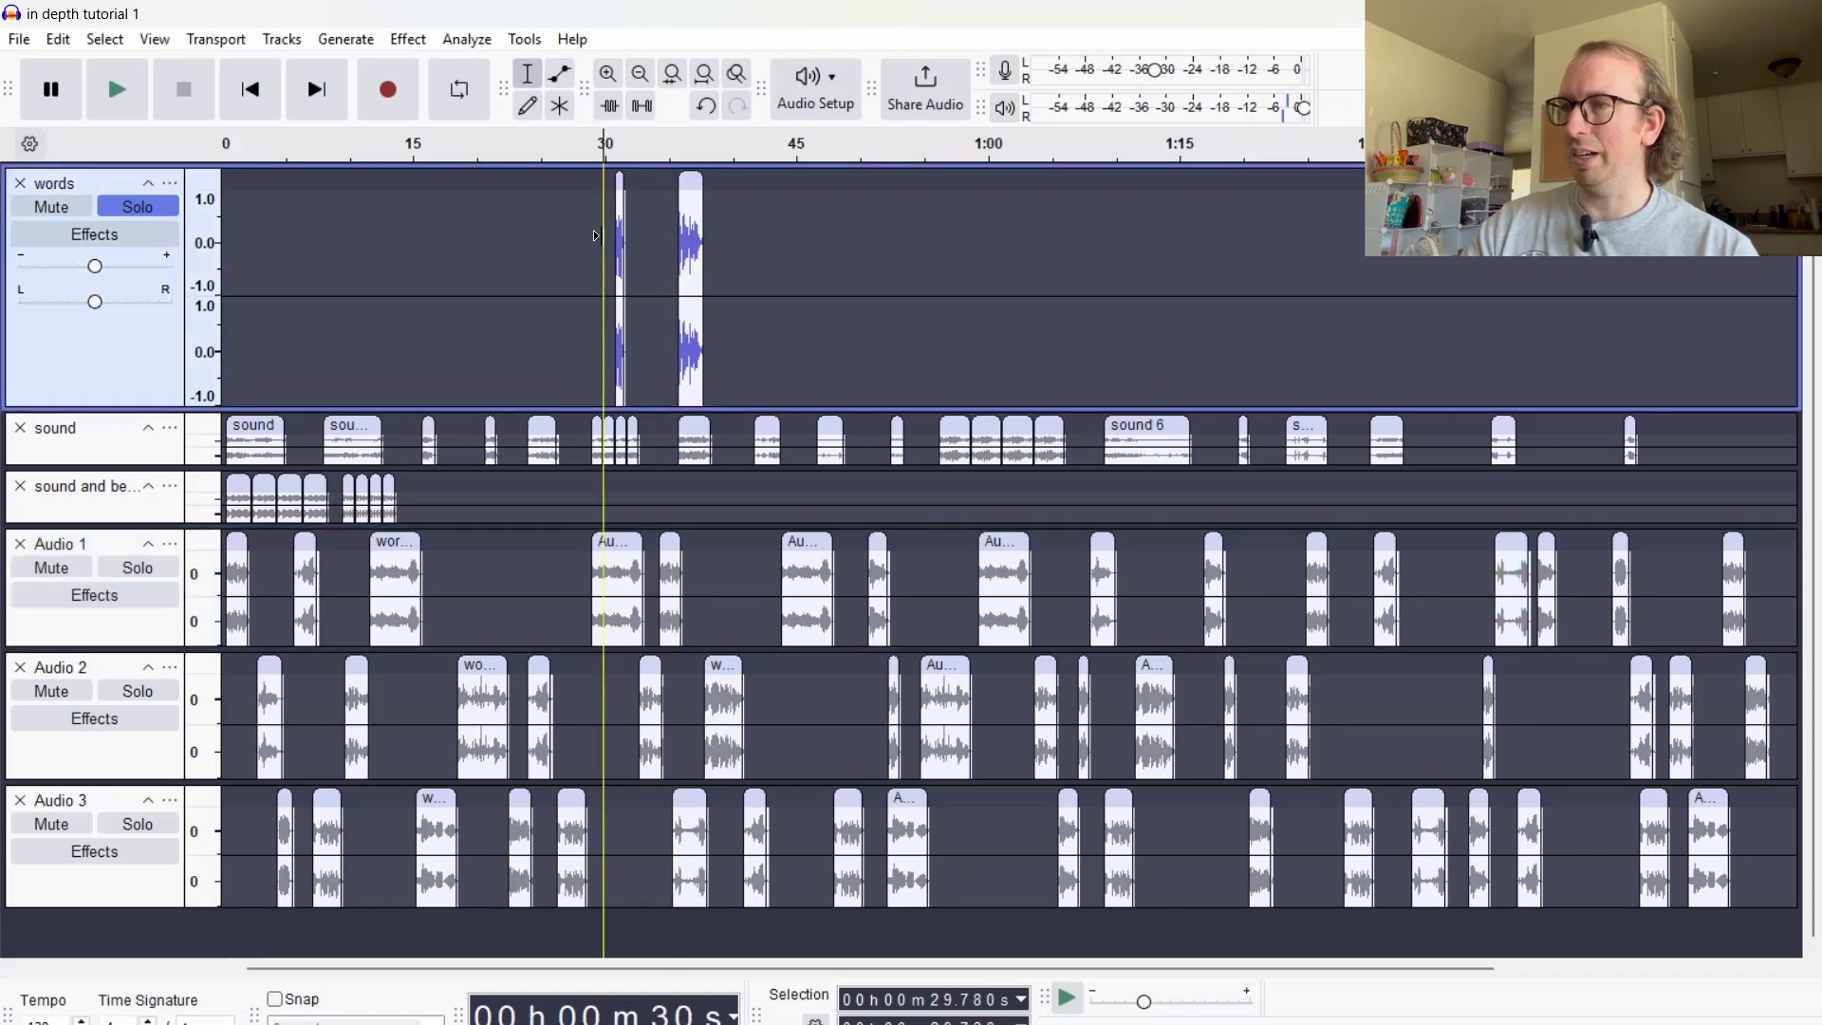
key("space")
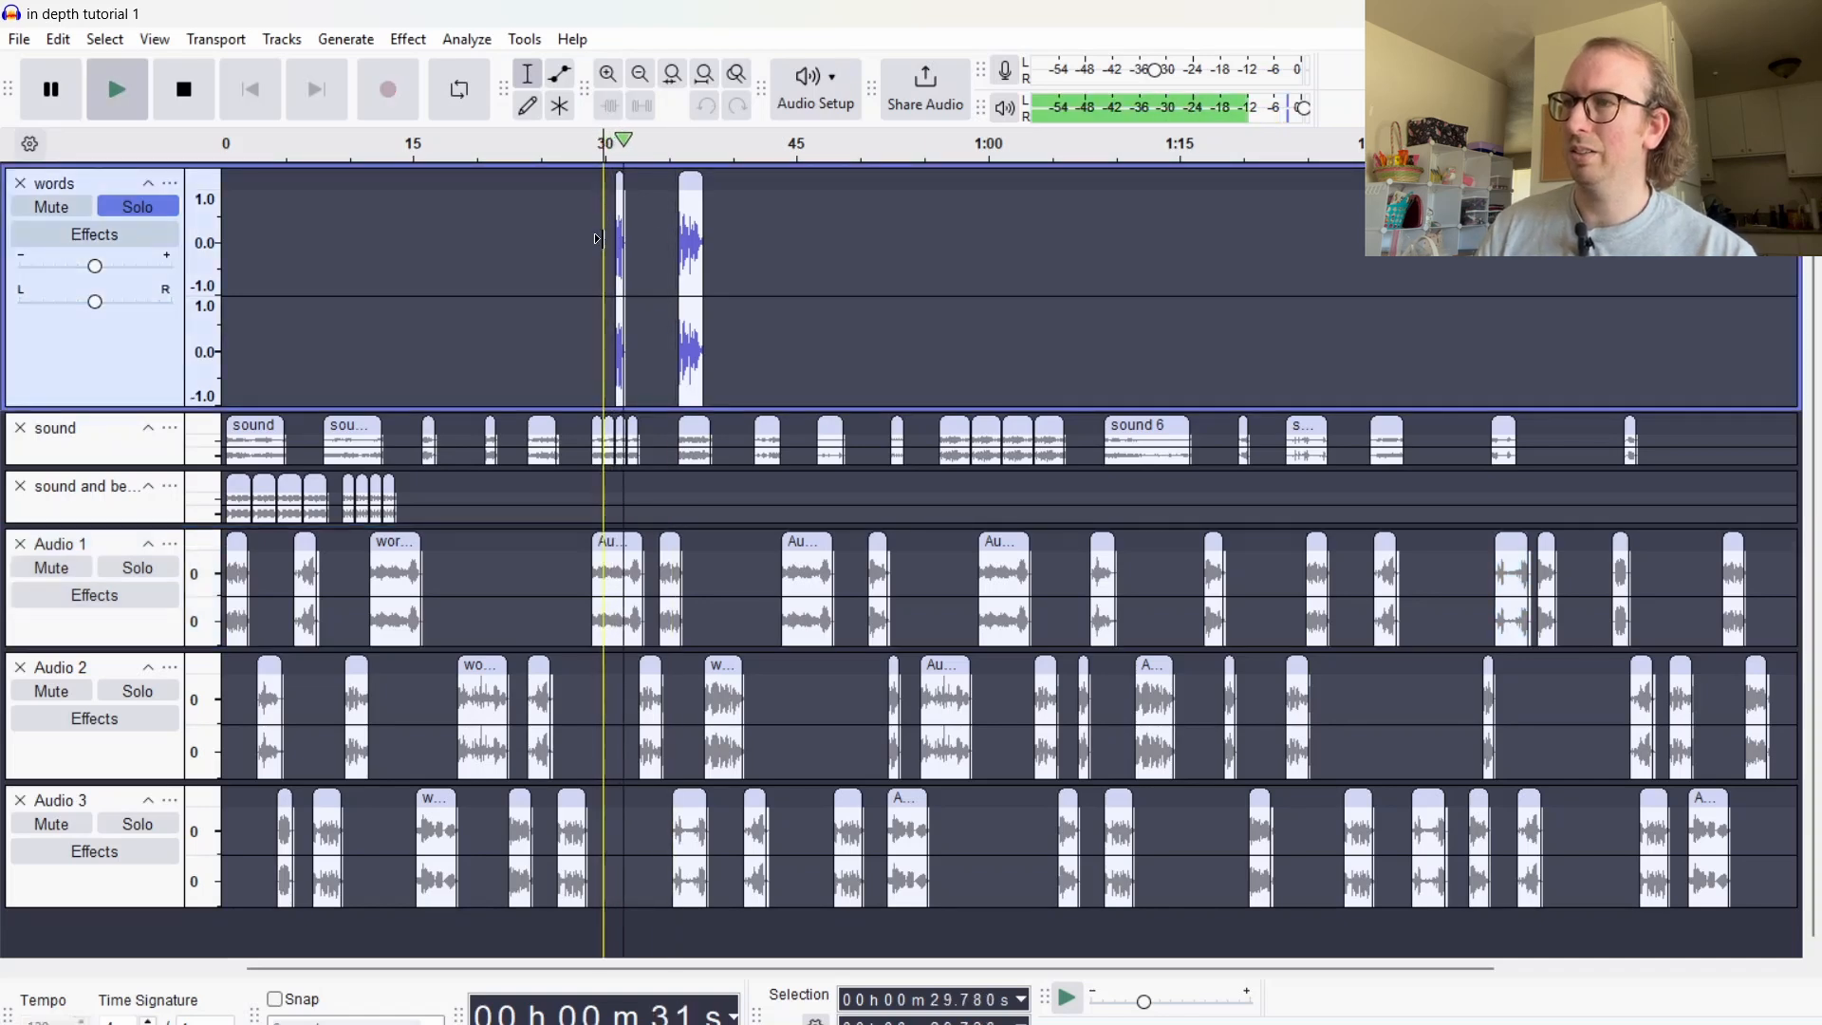
key("space")
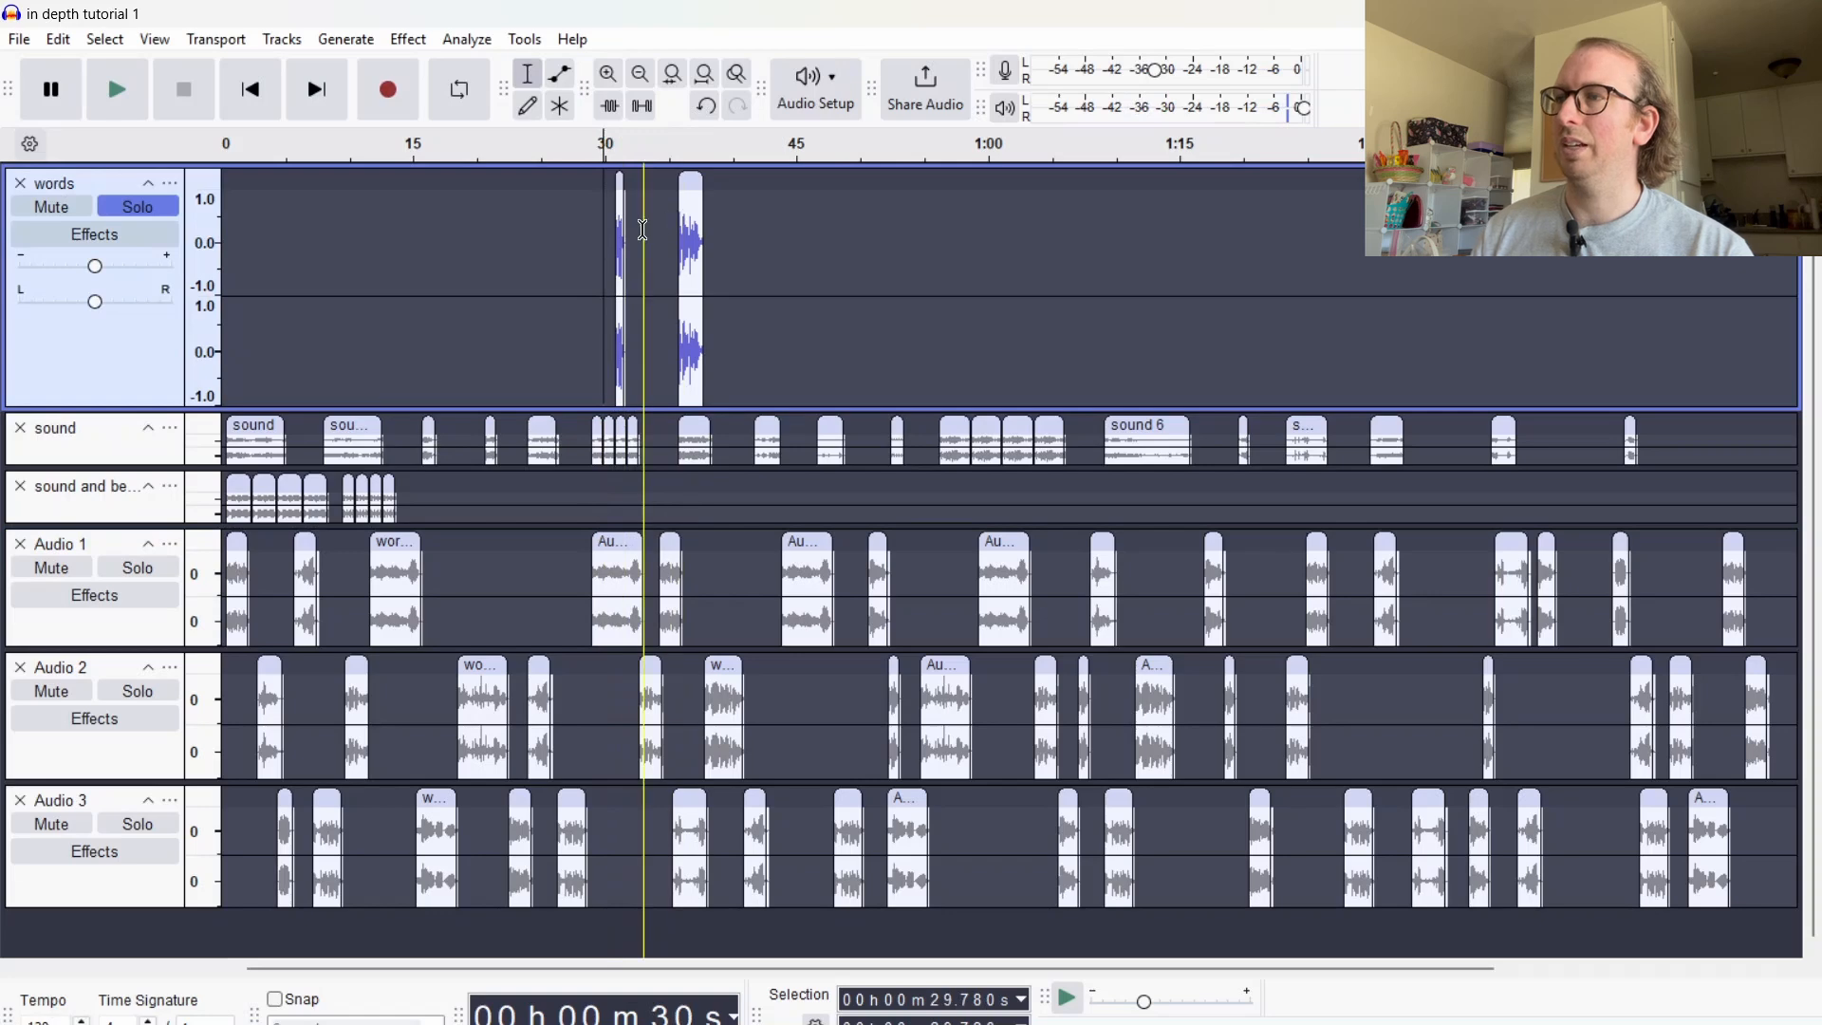
left_click_drag(638, 231, 604, 288)
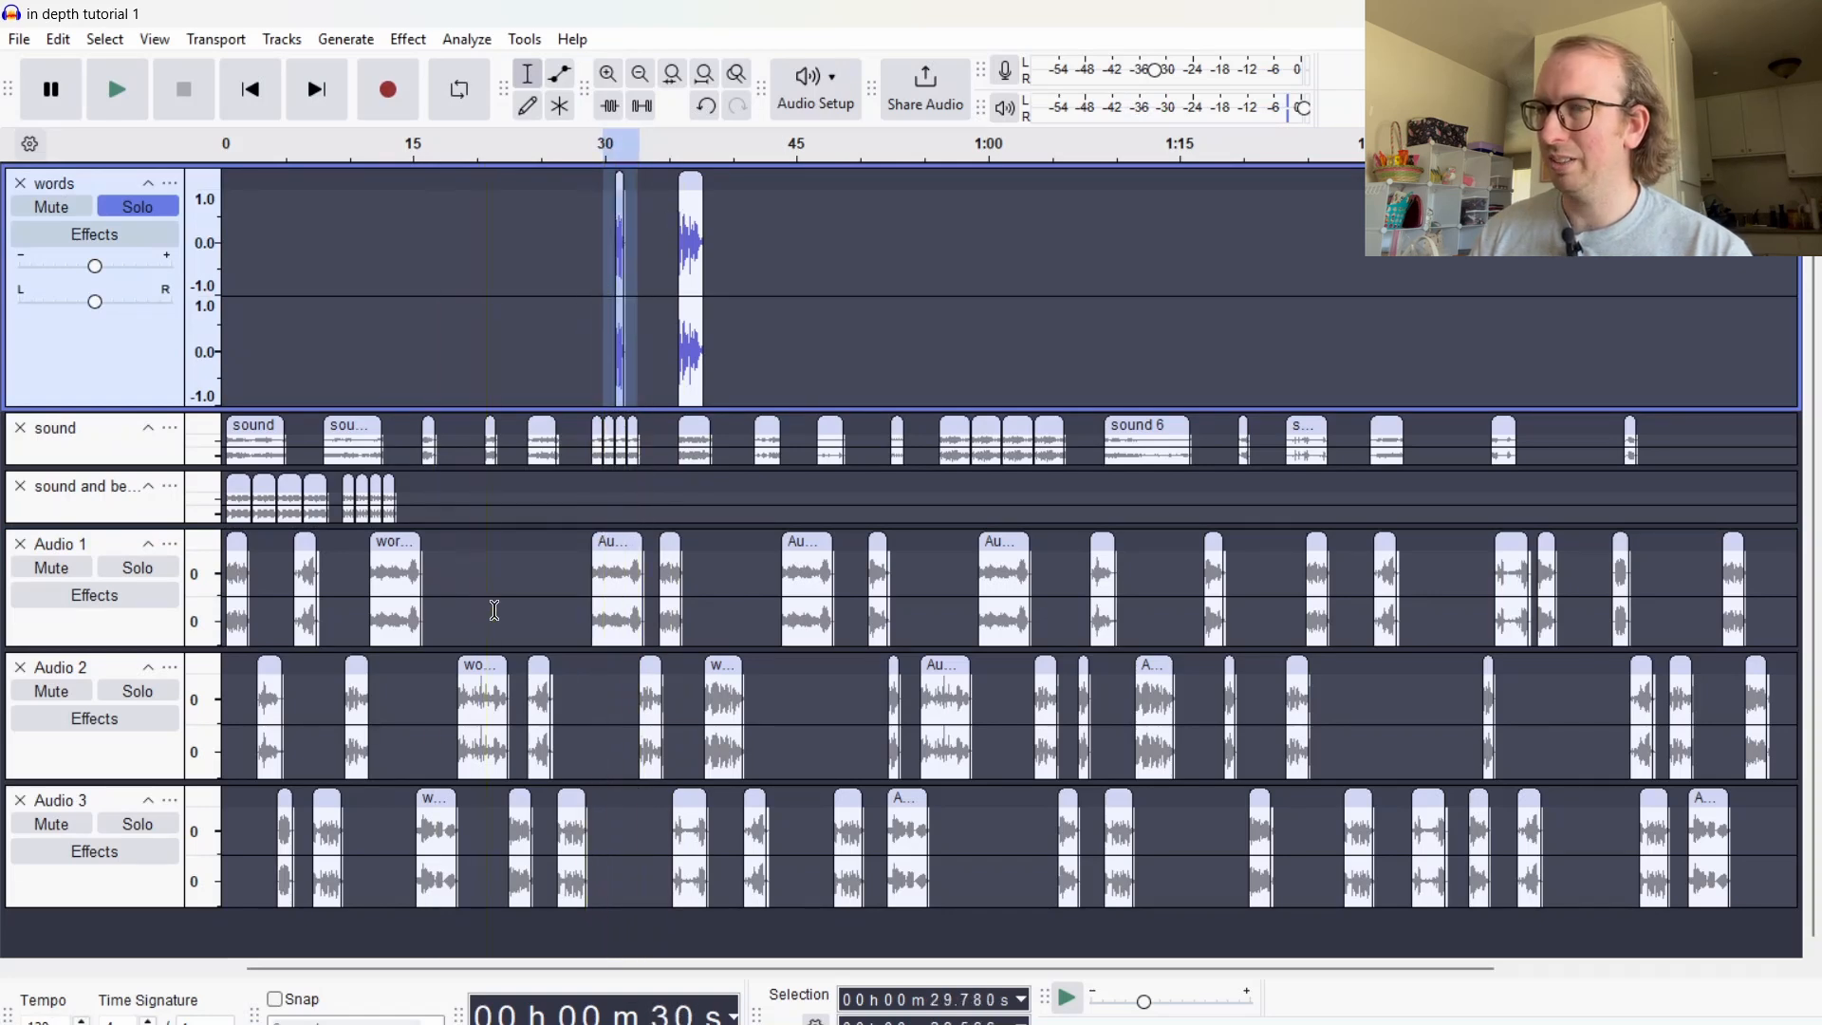
left_click(1547, 428)
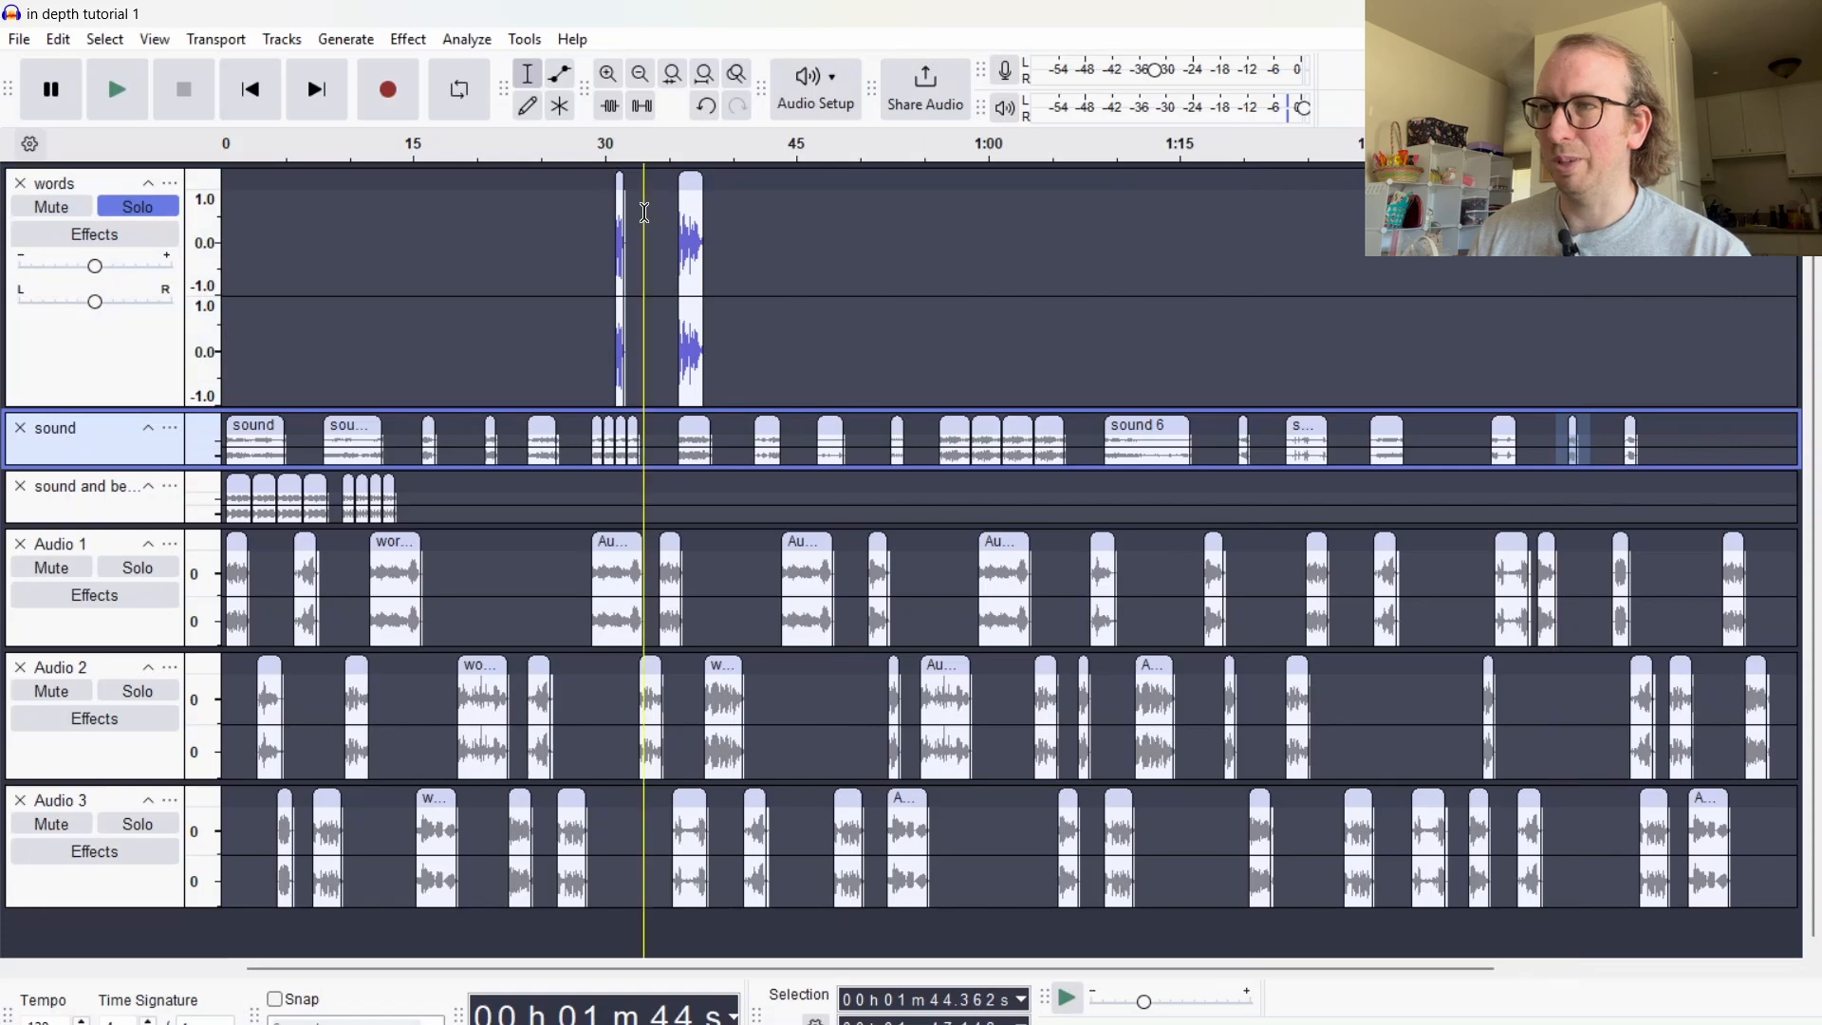
left_click_drag(643, 237, 605, 239)
key("Delete")
Play the last remaining clip in the words track near 0:36 and delete it
left_click(672, 275)
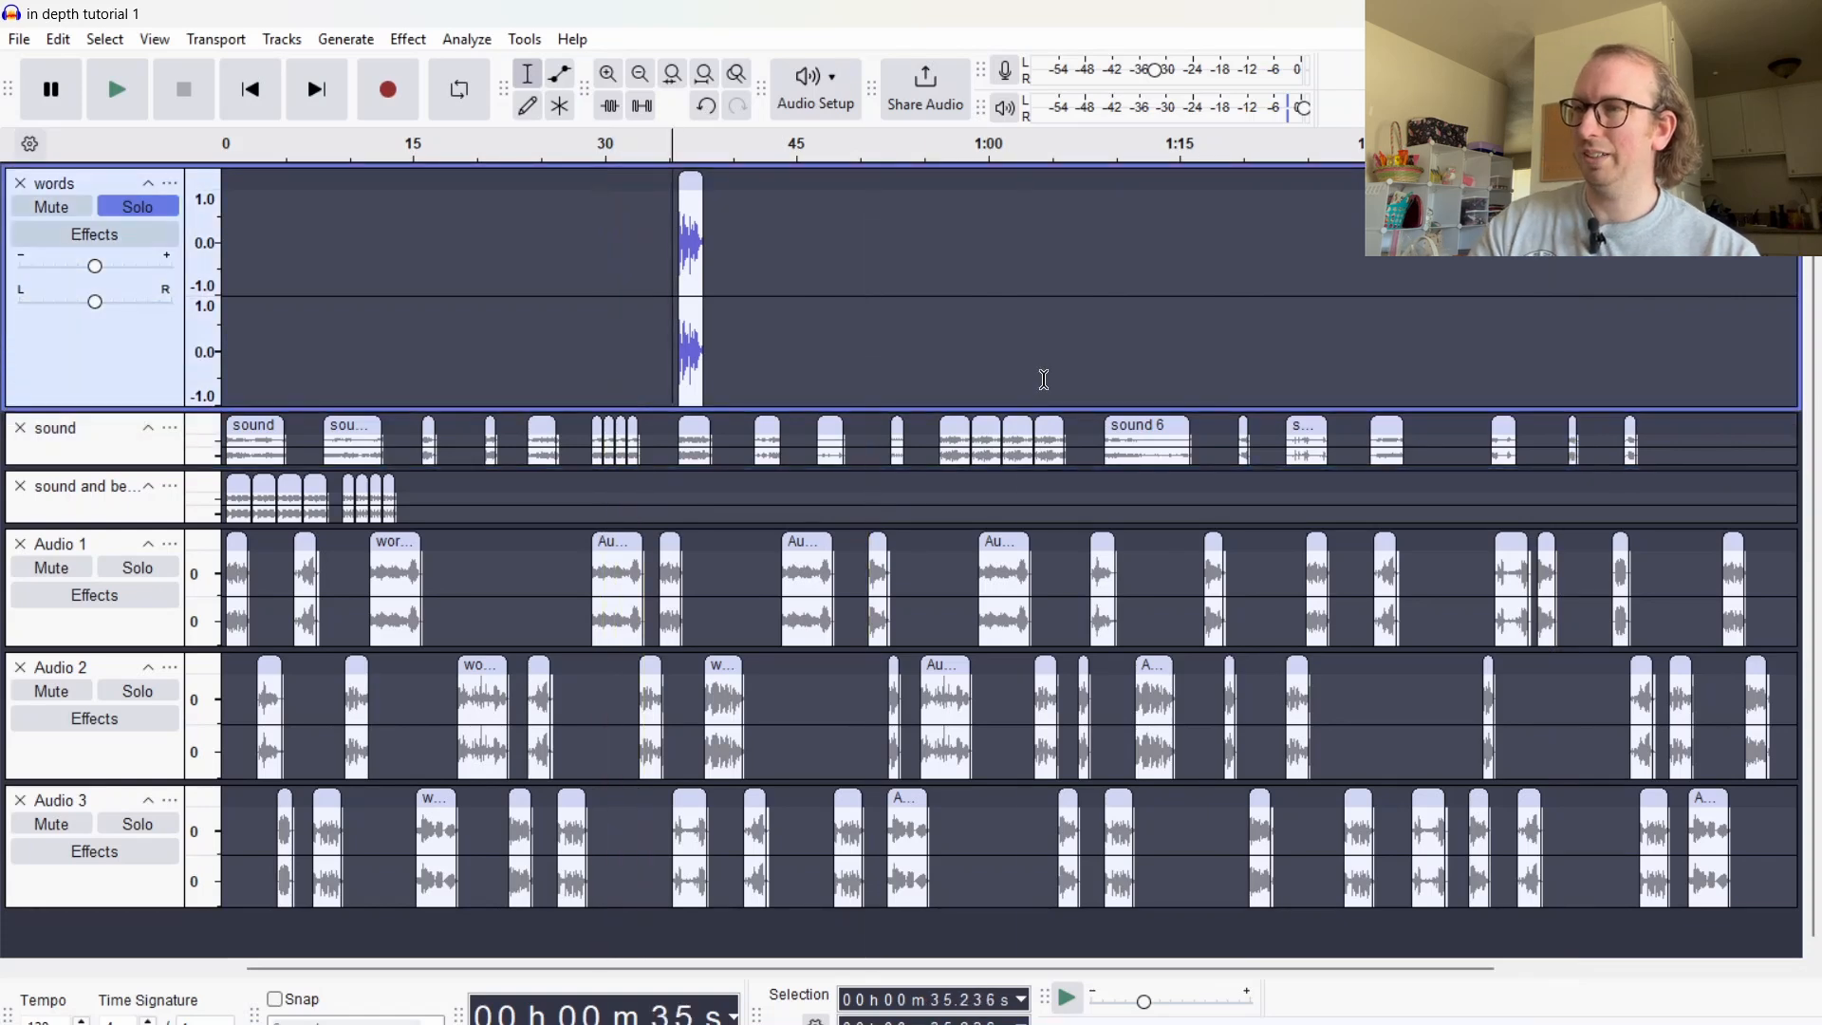
key("space")
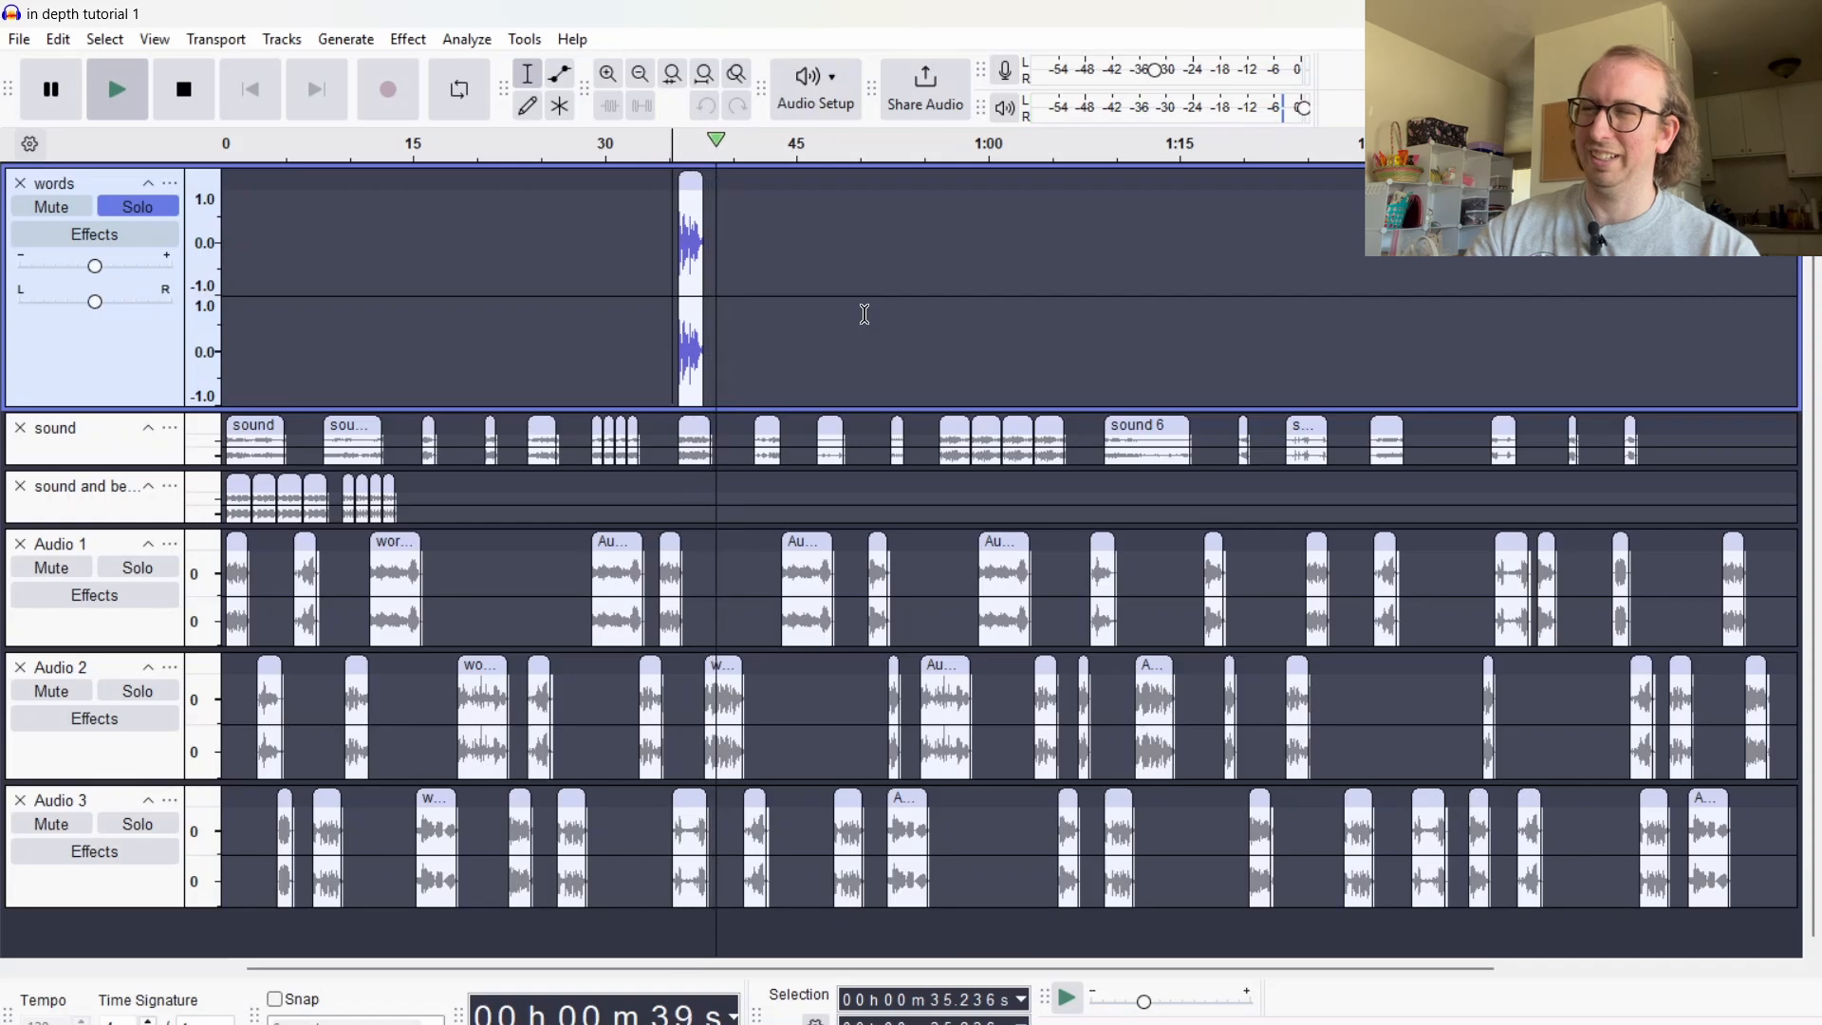
key("space")
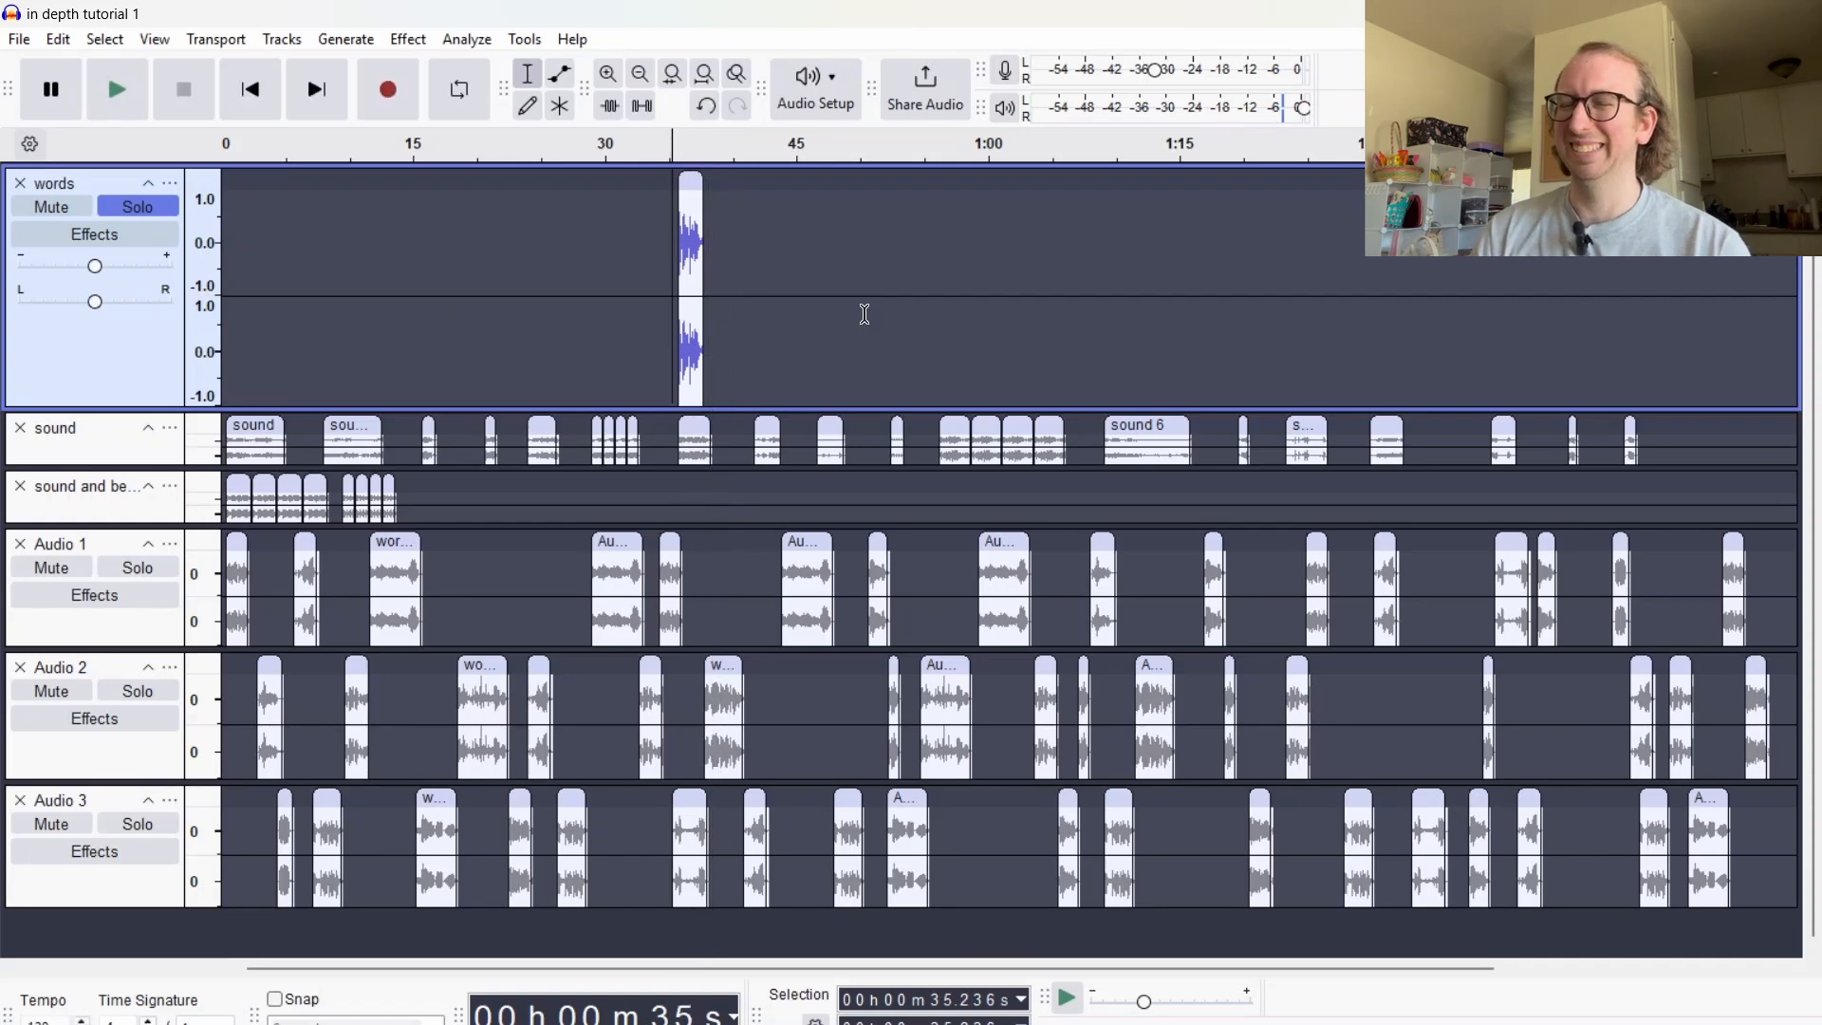
left_click_drag(730, 249, 606, 243)
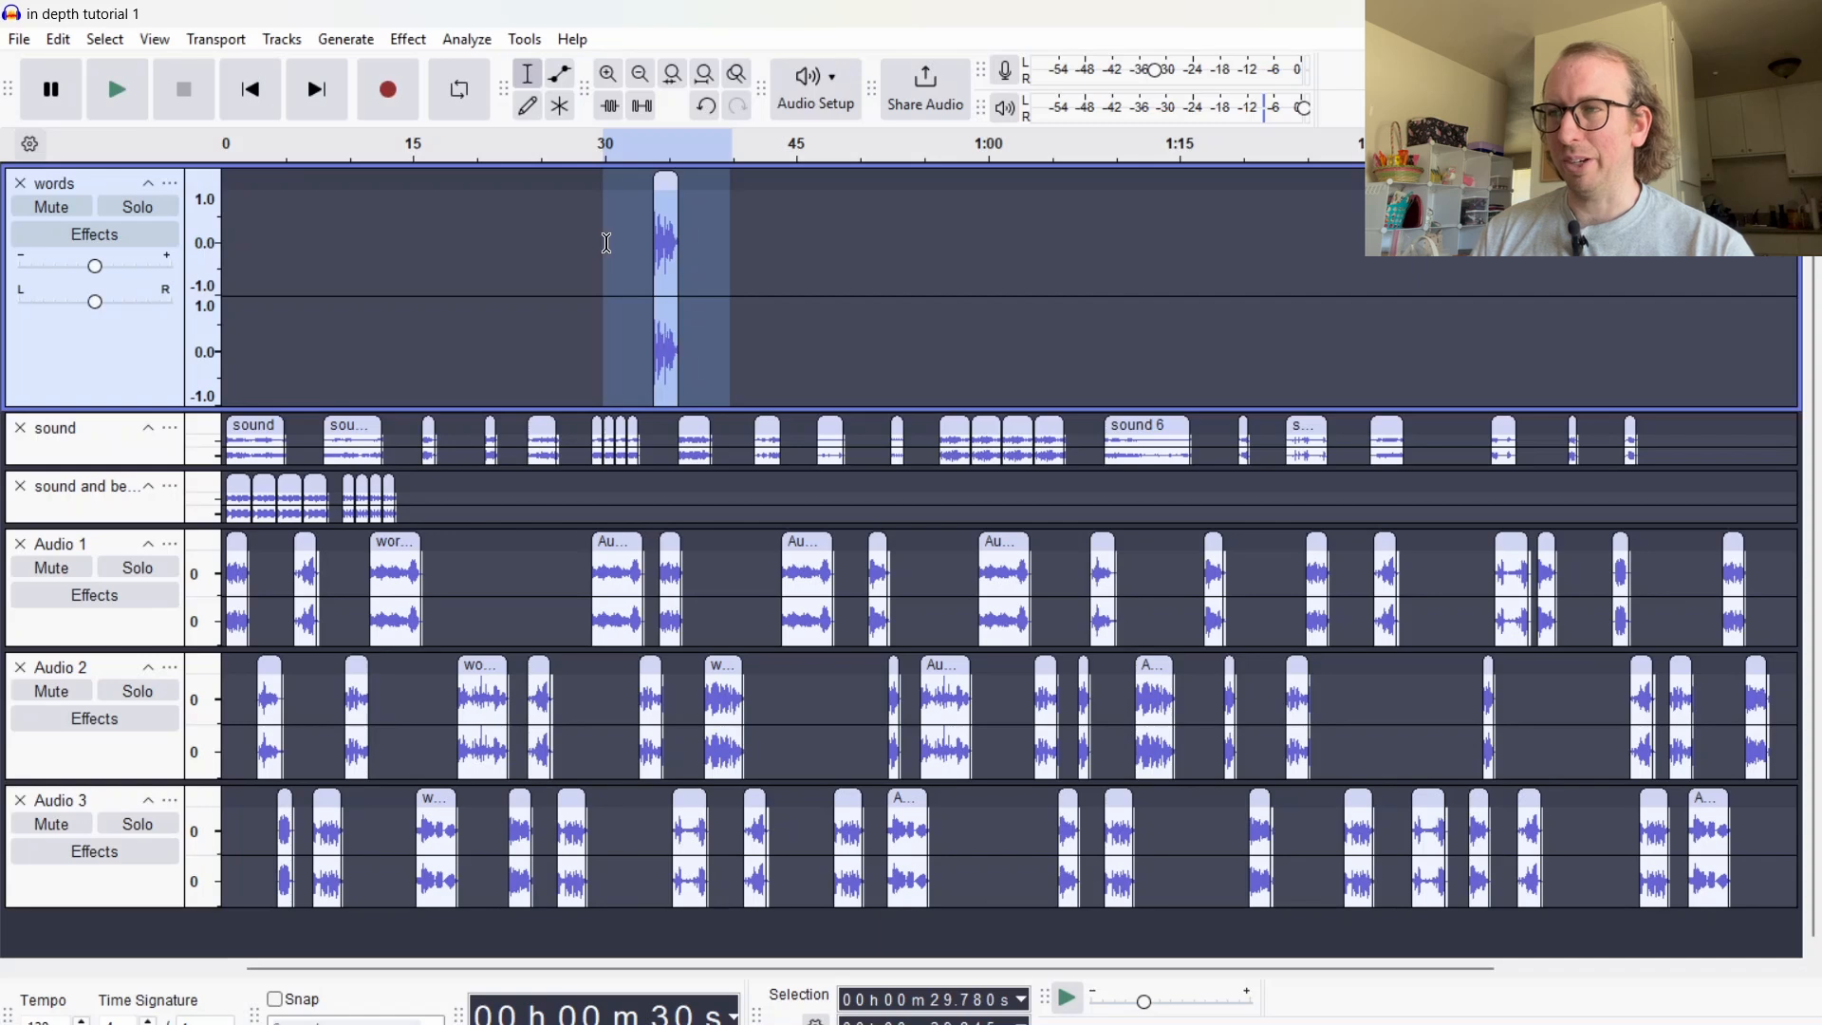
key("Delete")
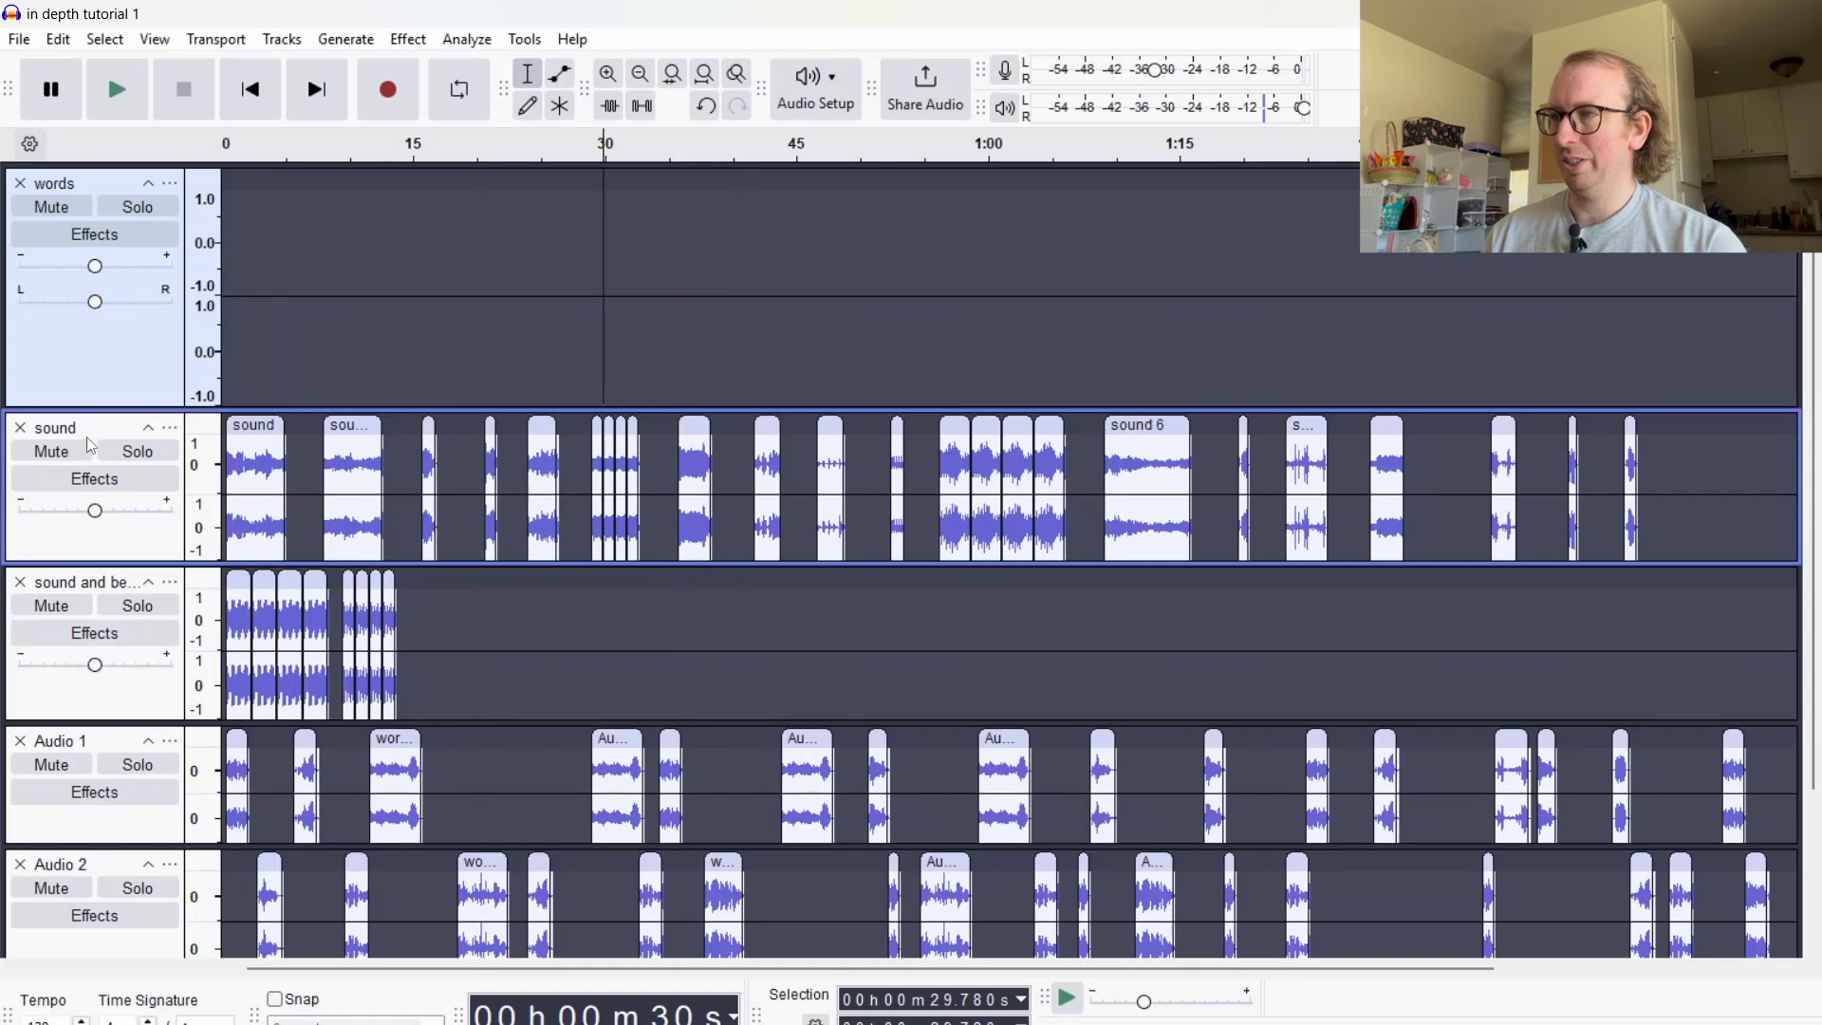
Mute both sound tracks and play the Audio 1, Audio 2 and Audio 3 word clips from the beginning, following them along the timeline
left_click(68, 452)
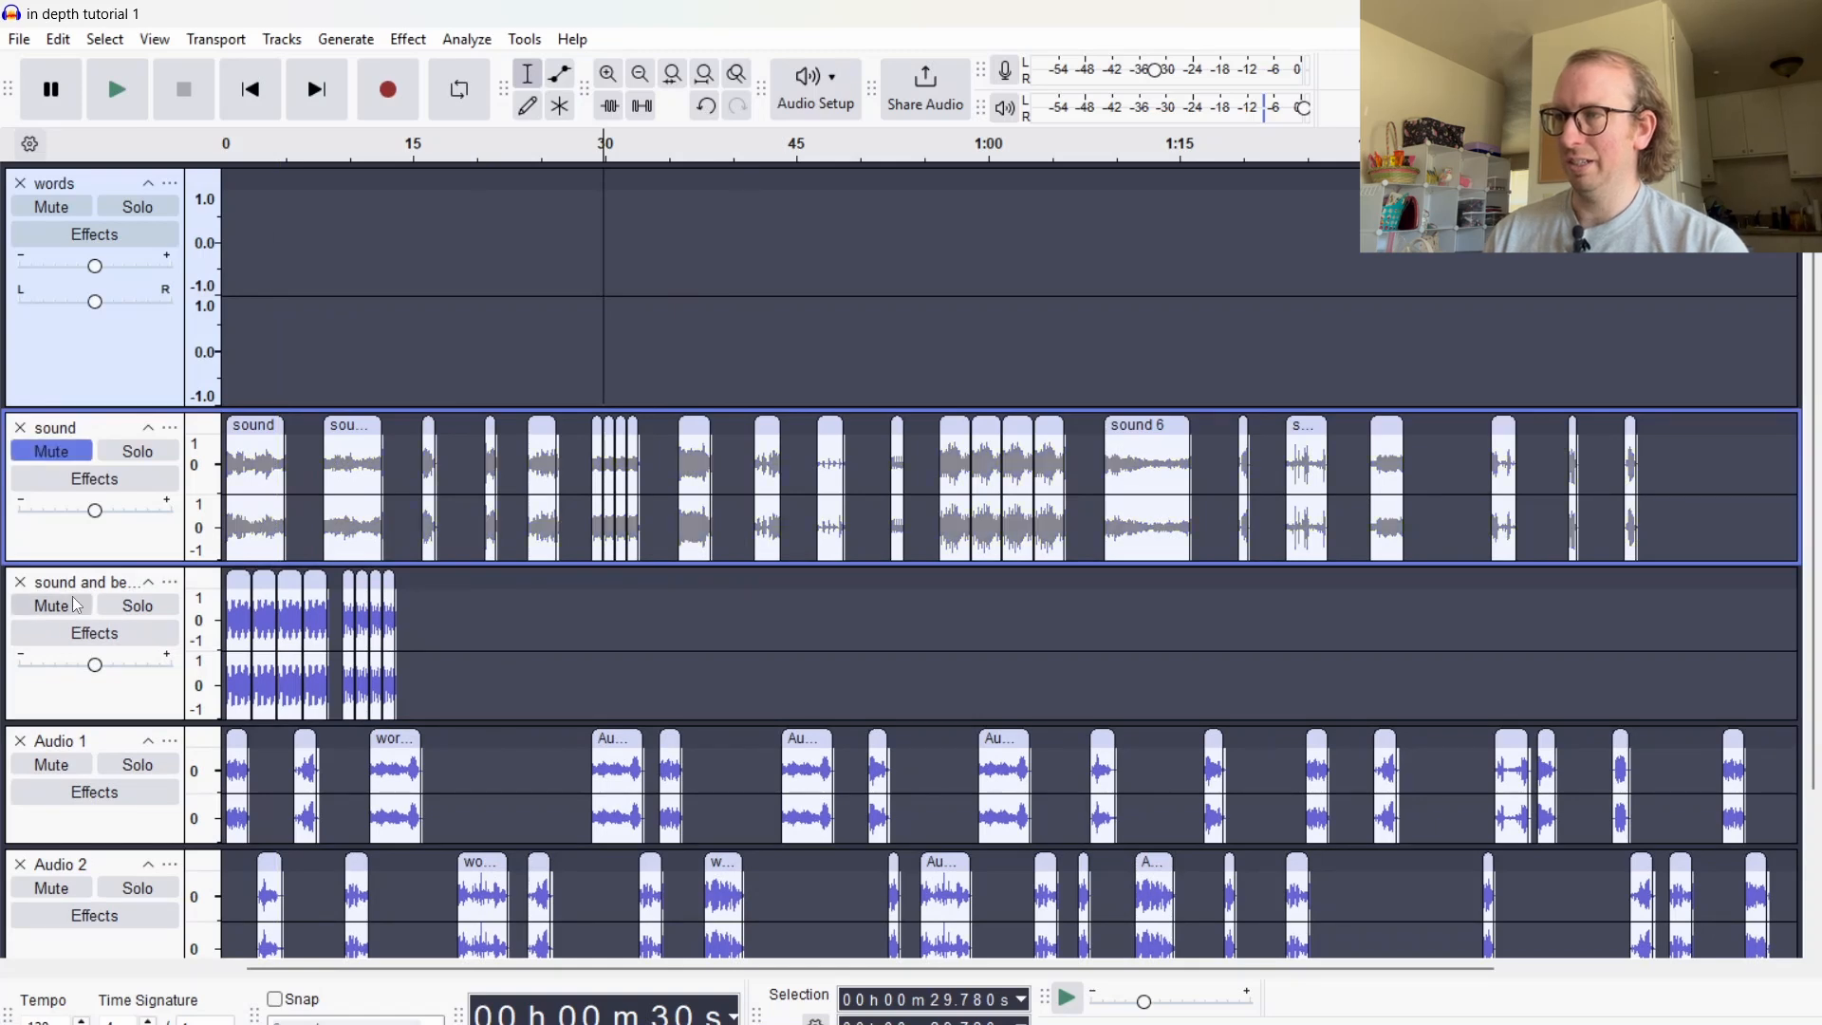
left_click(69, 617)
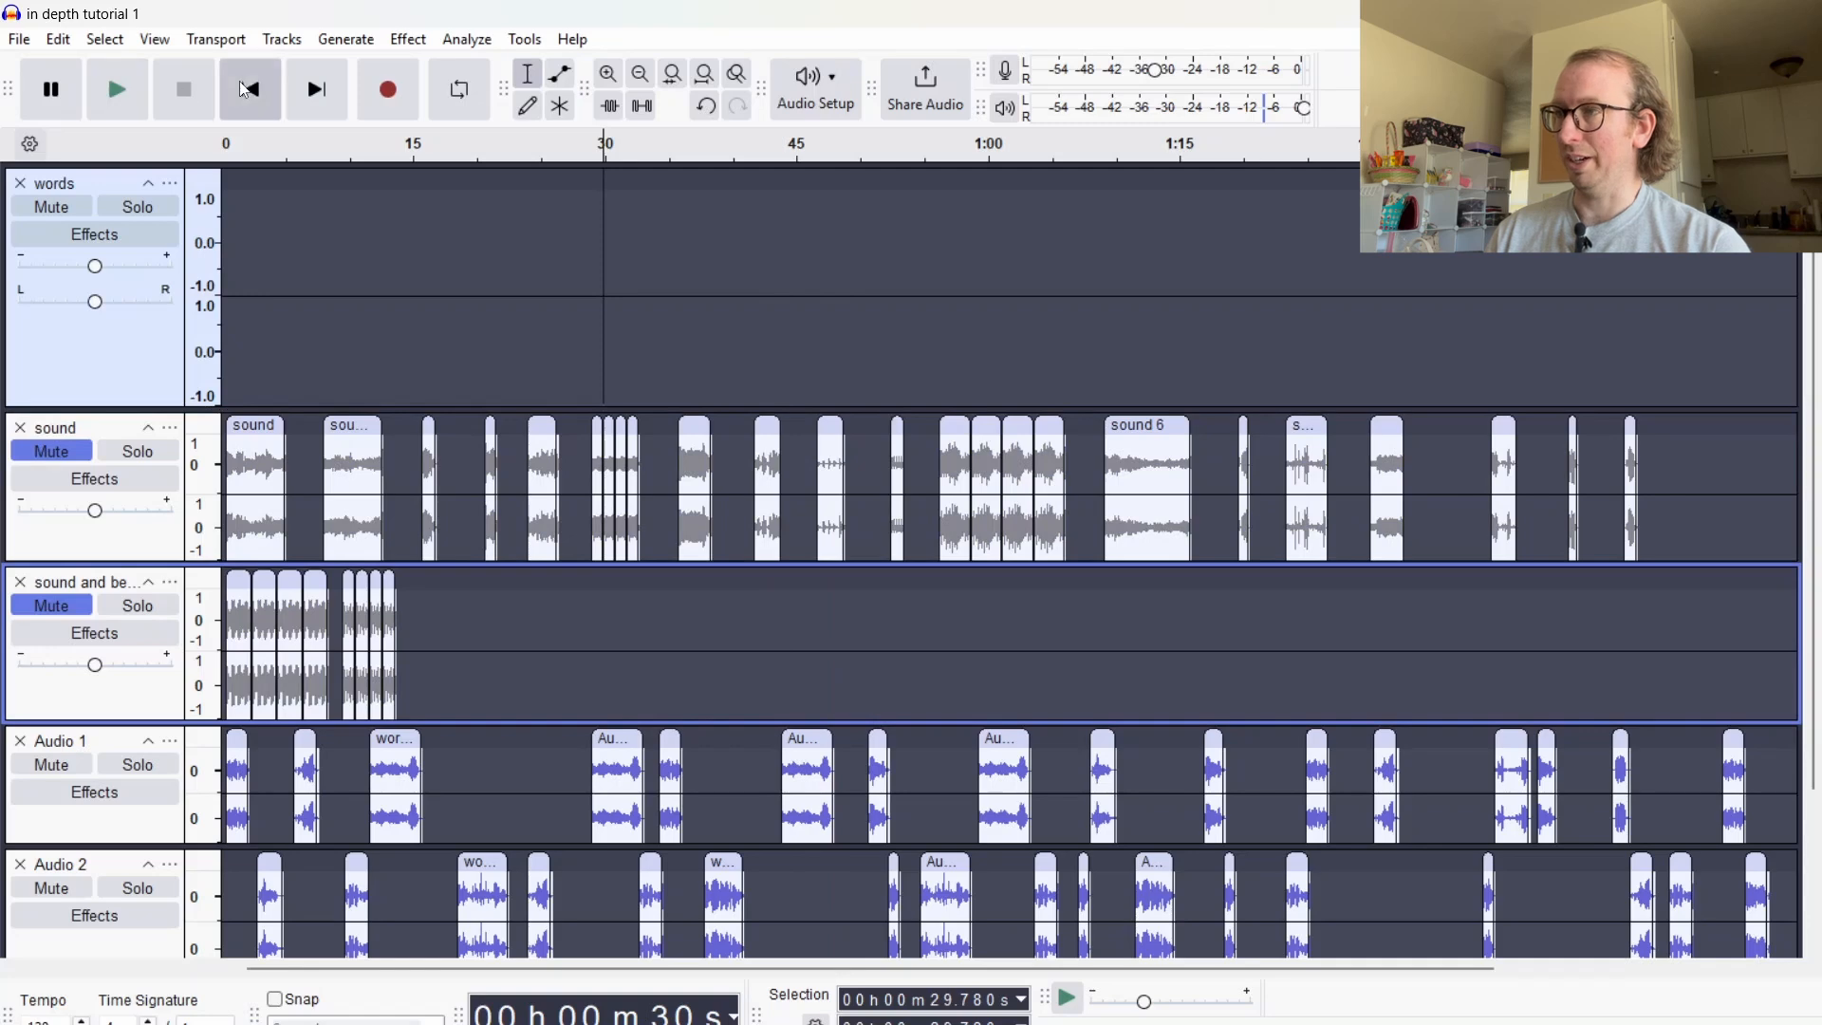
left_click(254, 95)
scroll(581, 372, "down", 3)
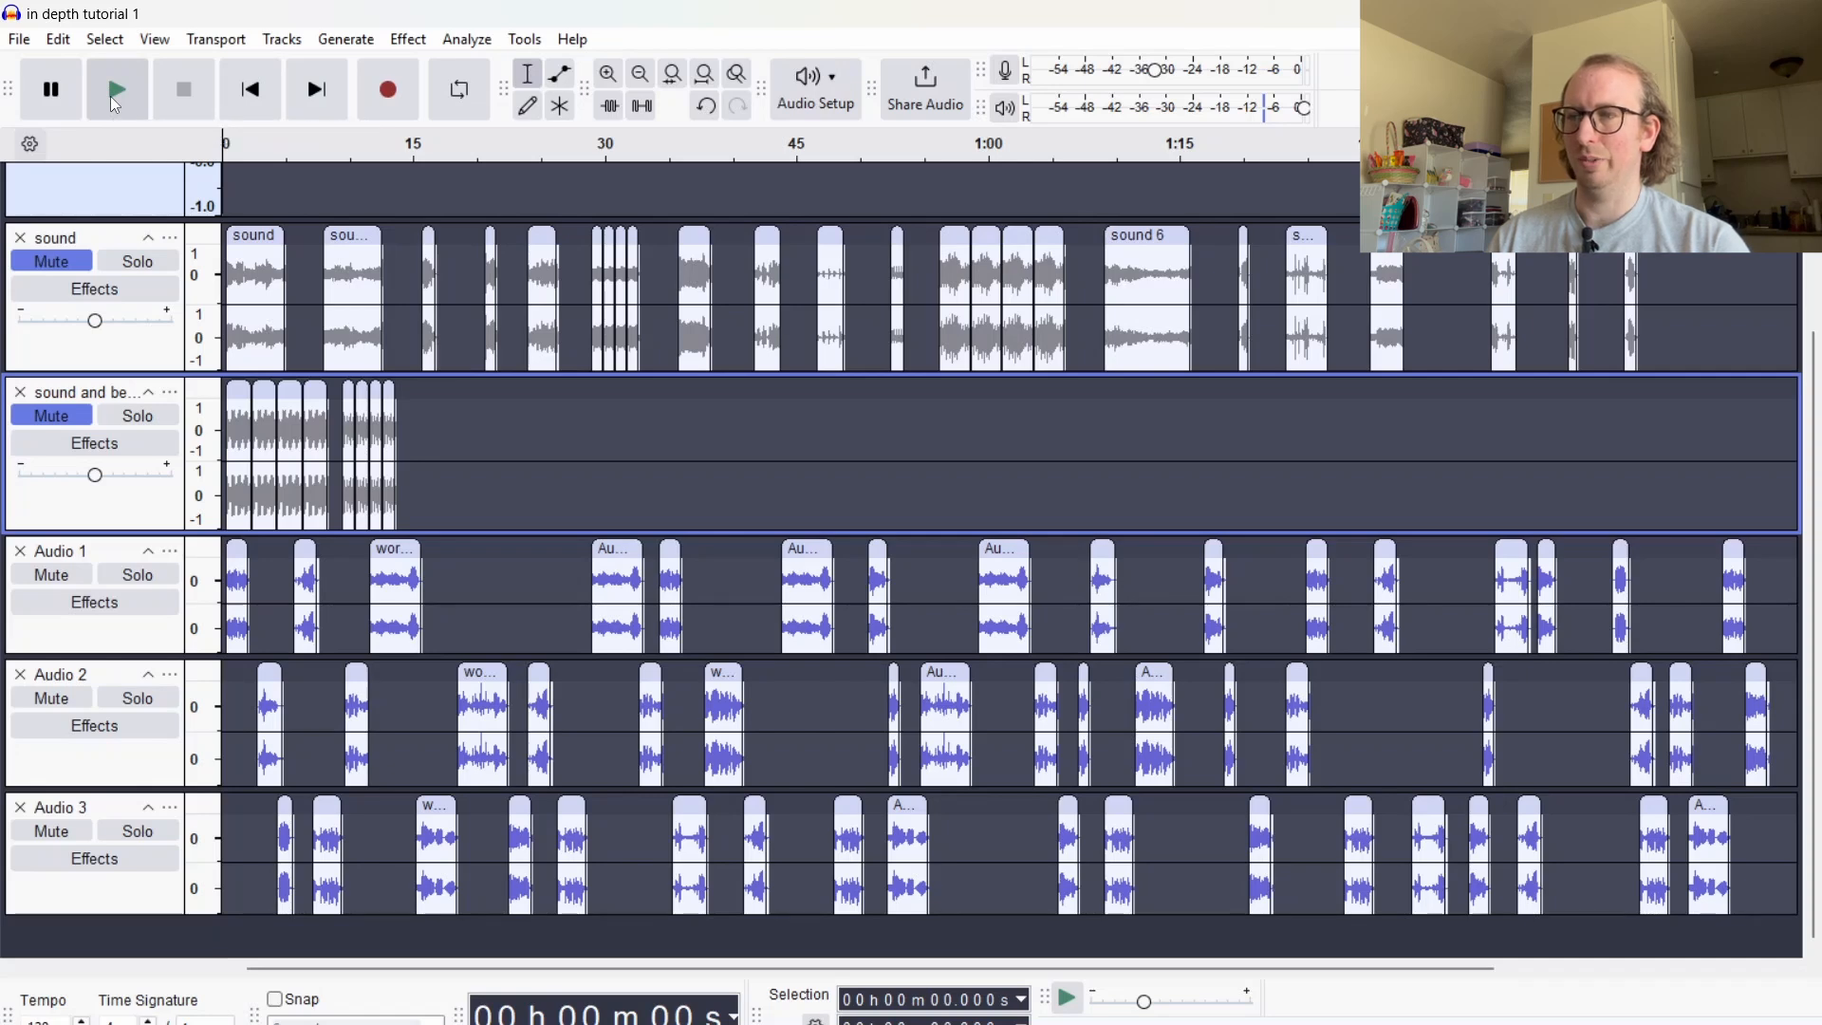
left_click(115, 92)
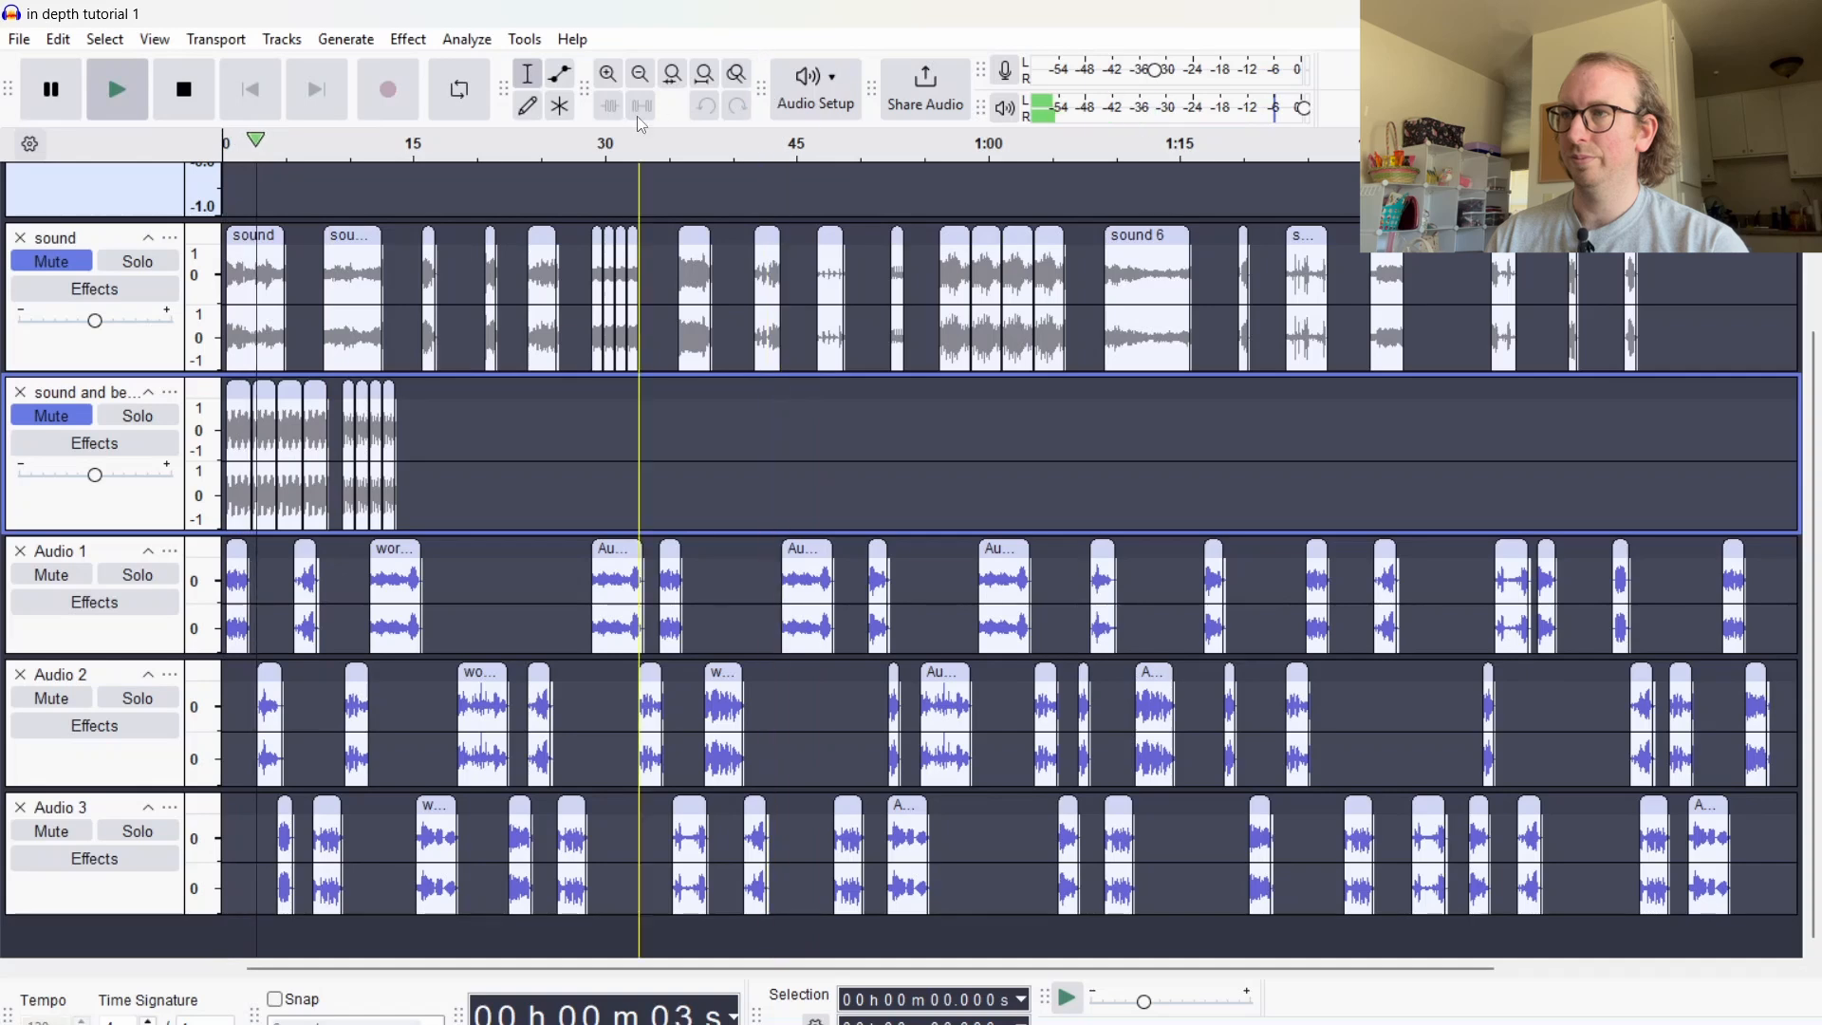
left_click(616, 76)
left_click(618, 76)
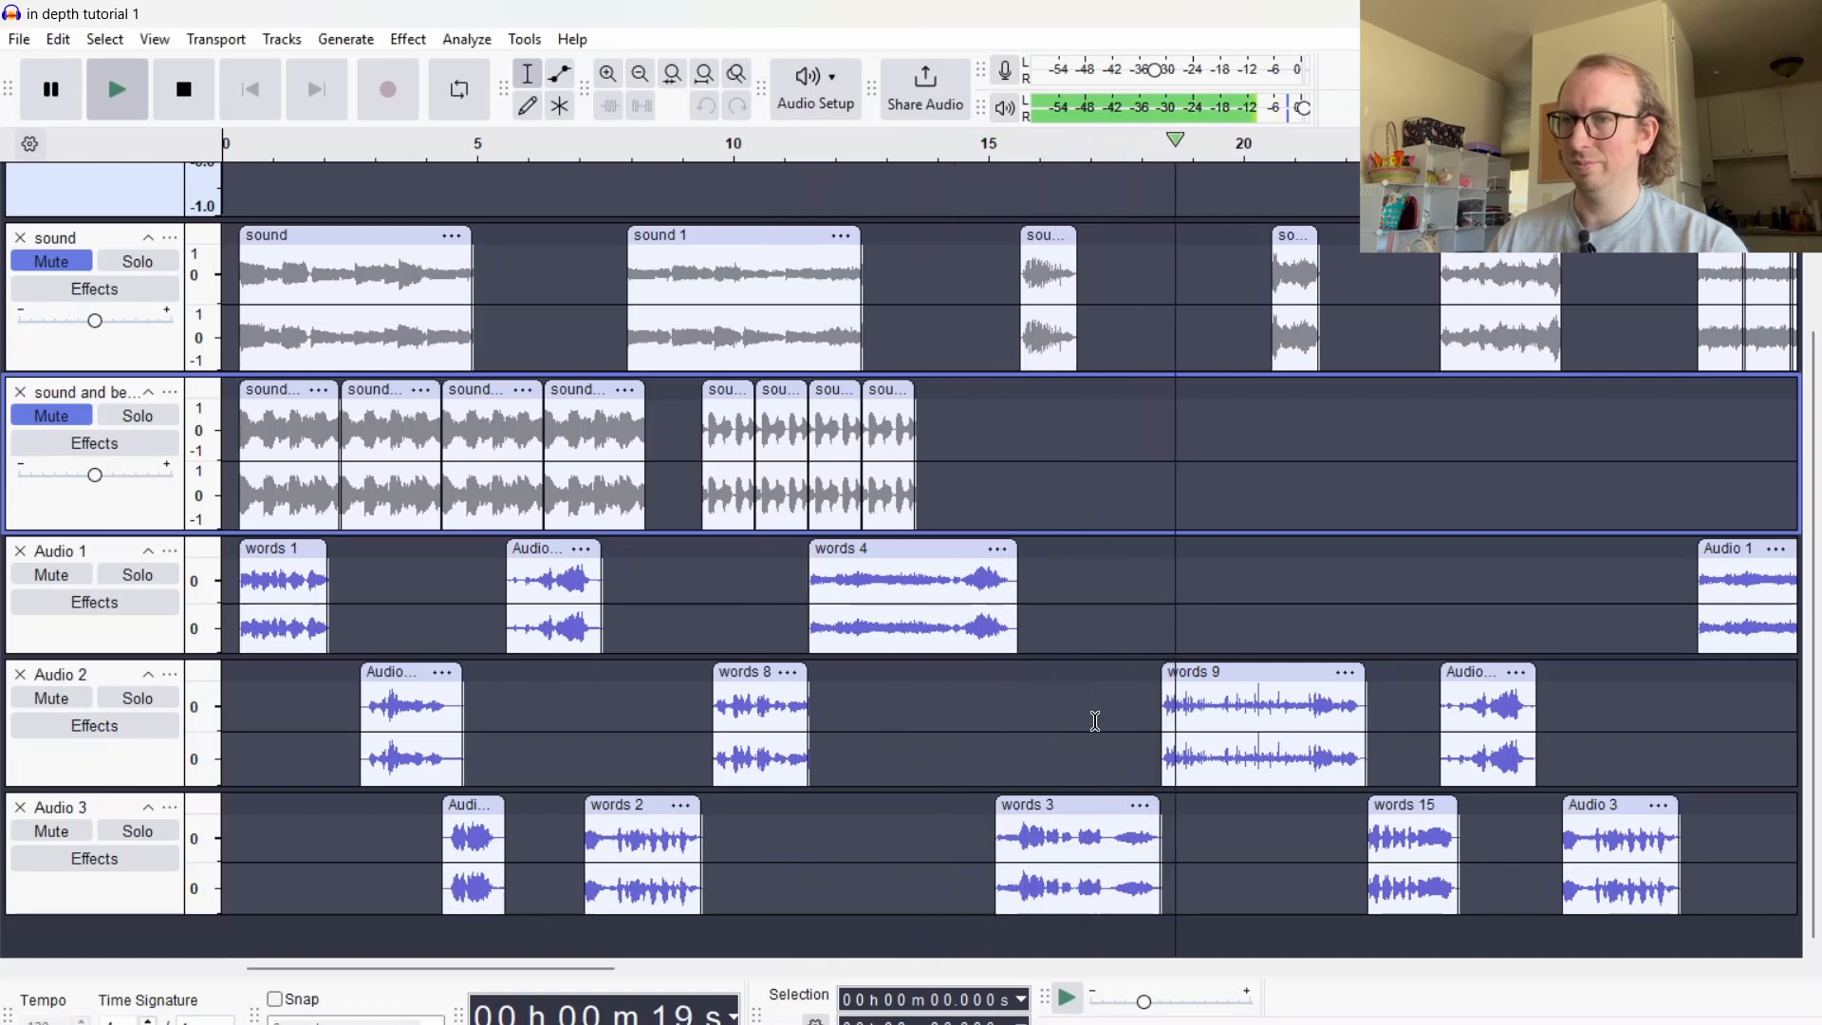
left_click(1792, 971)
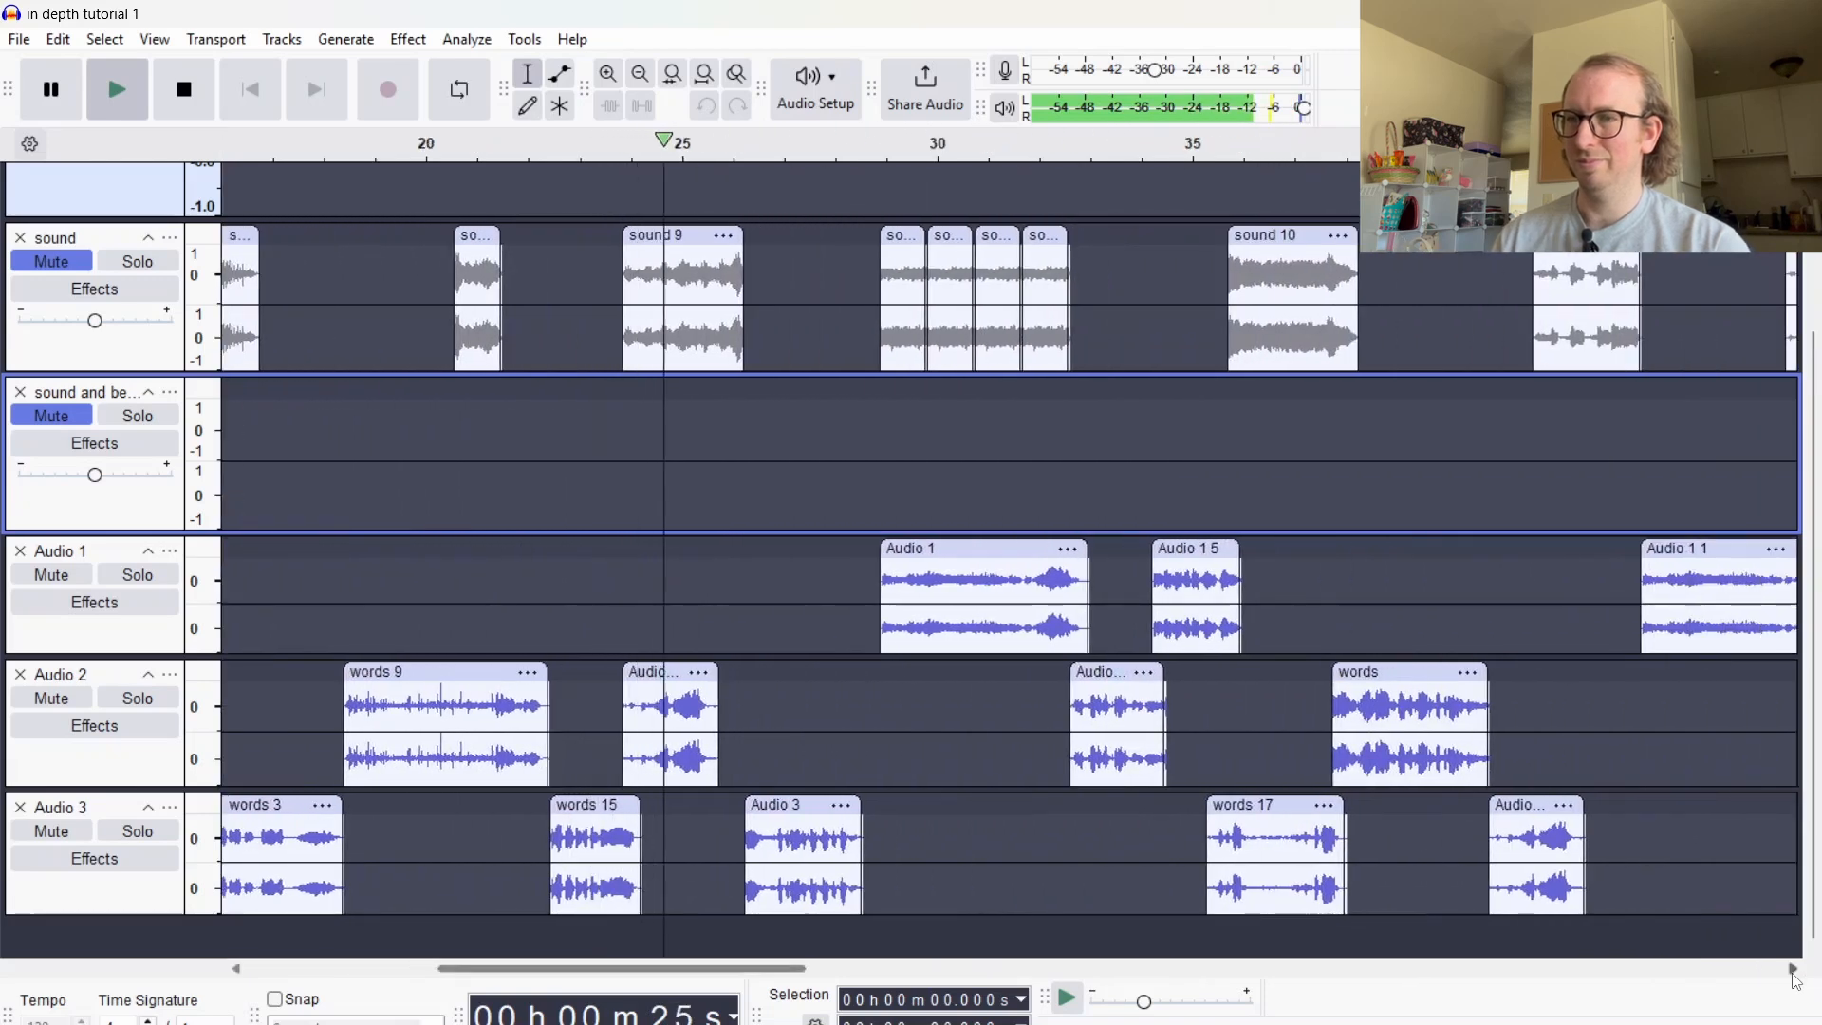
left_click(1793, 974)
left_click(1793, 972)
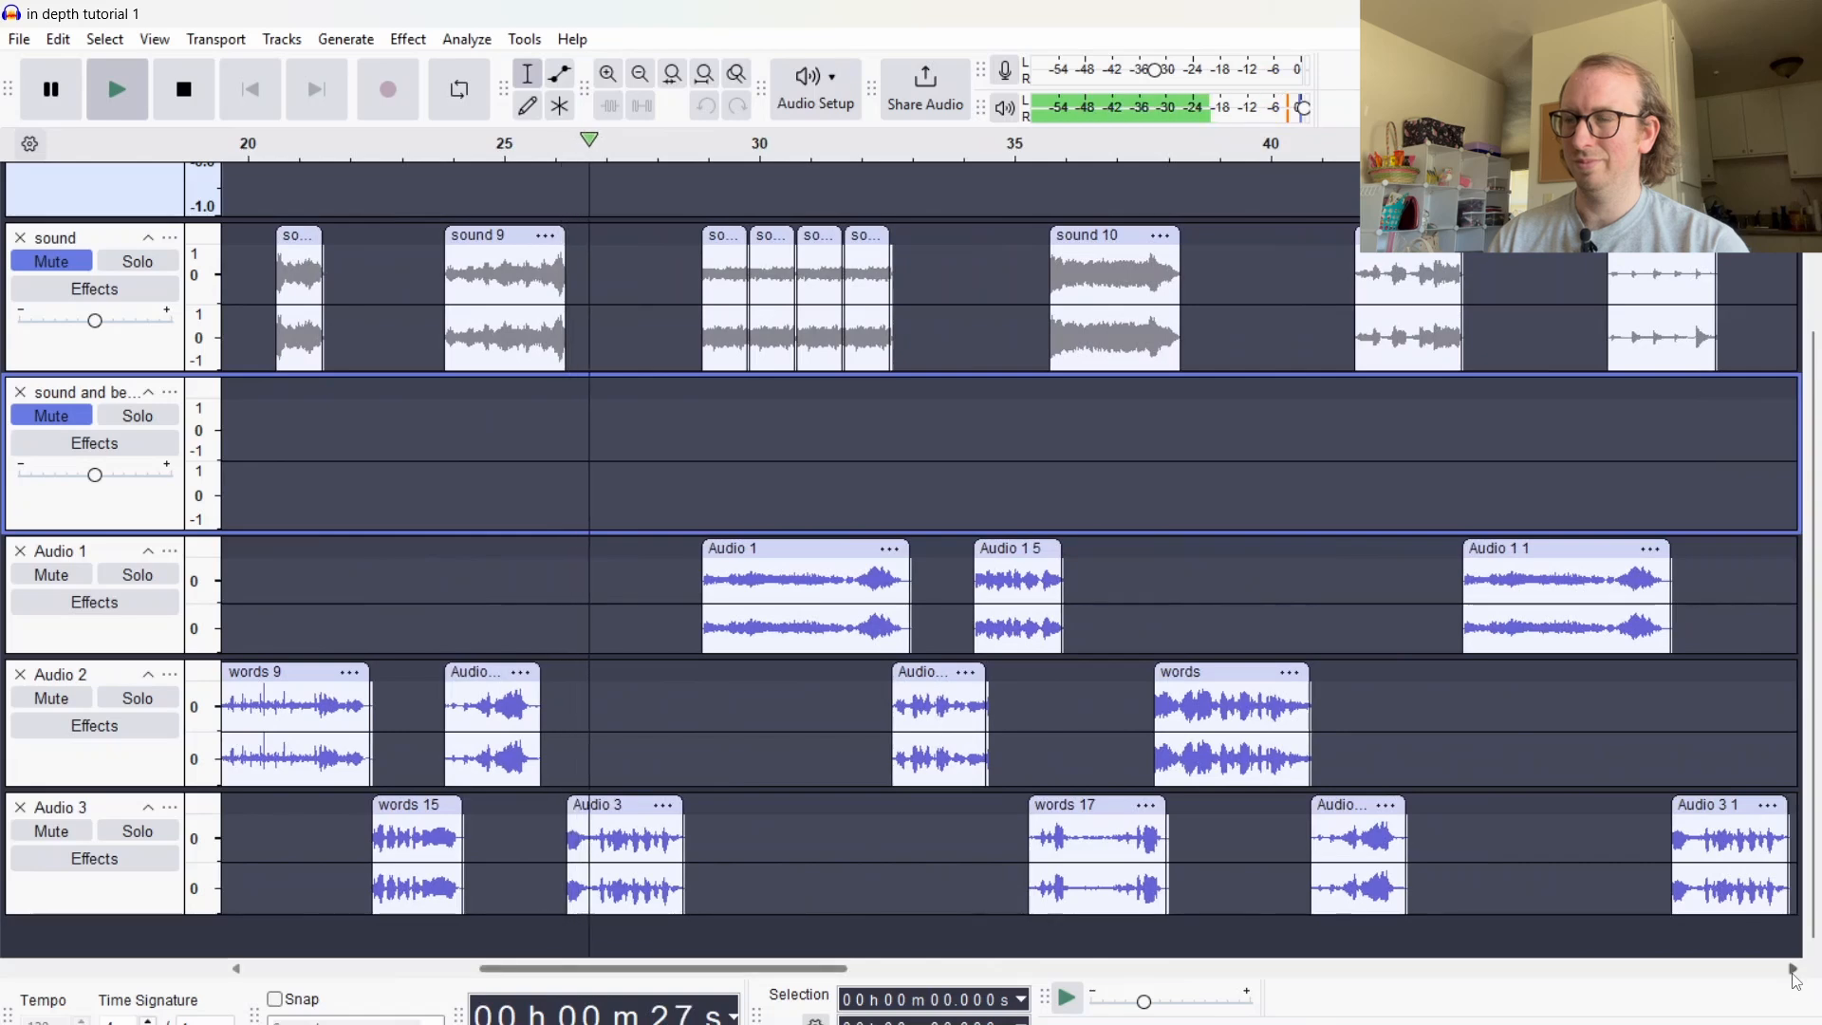
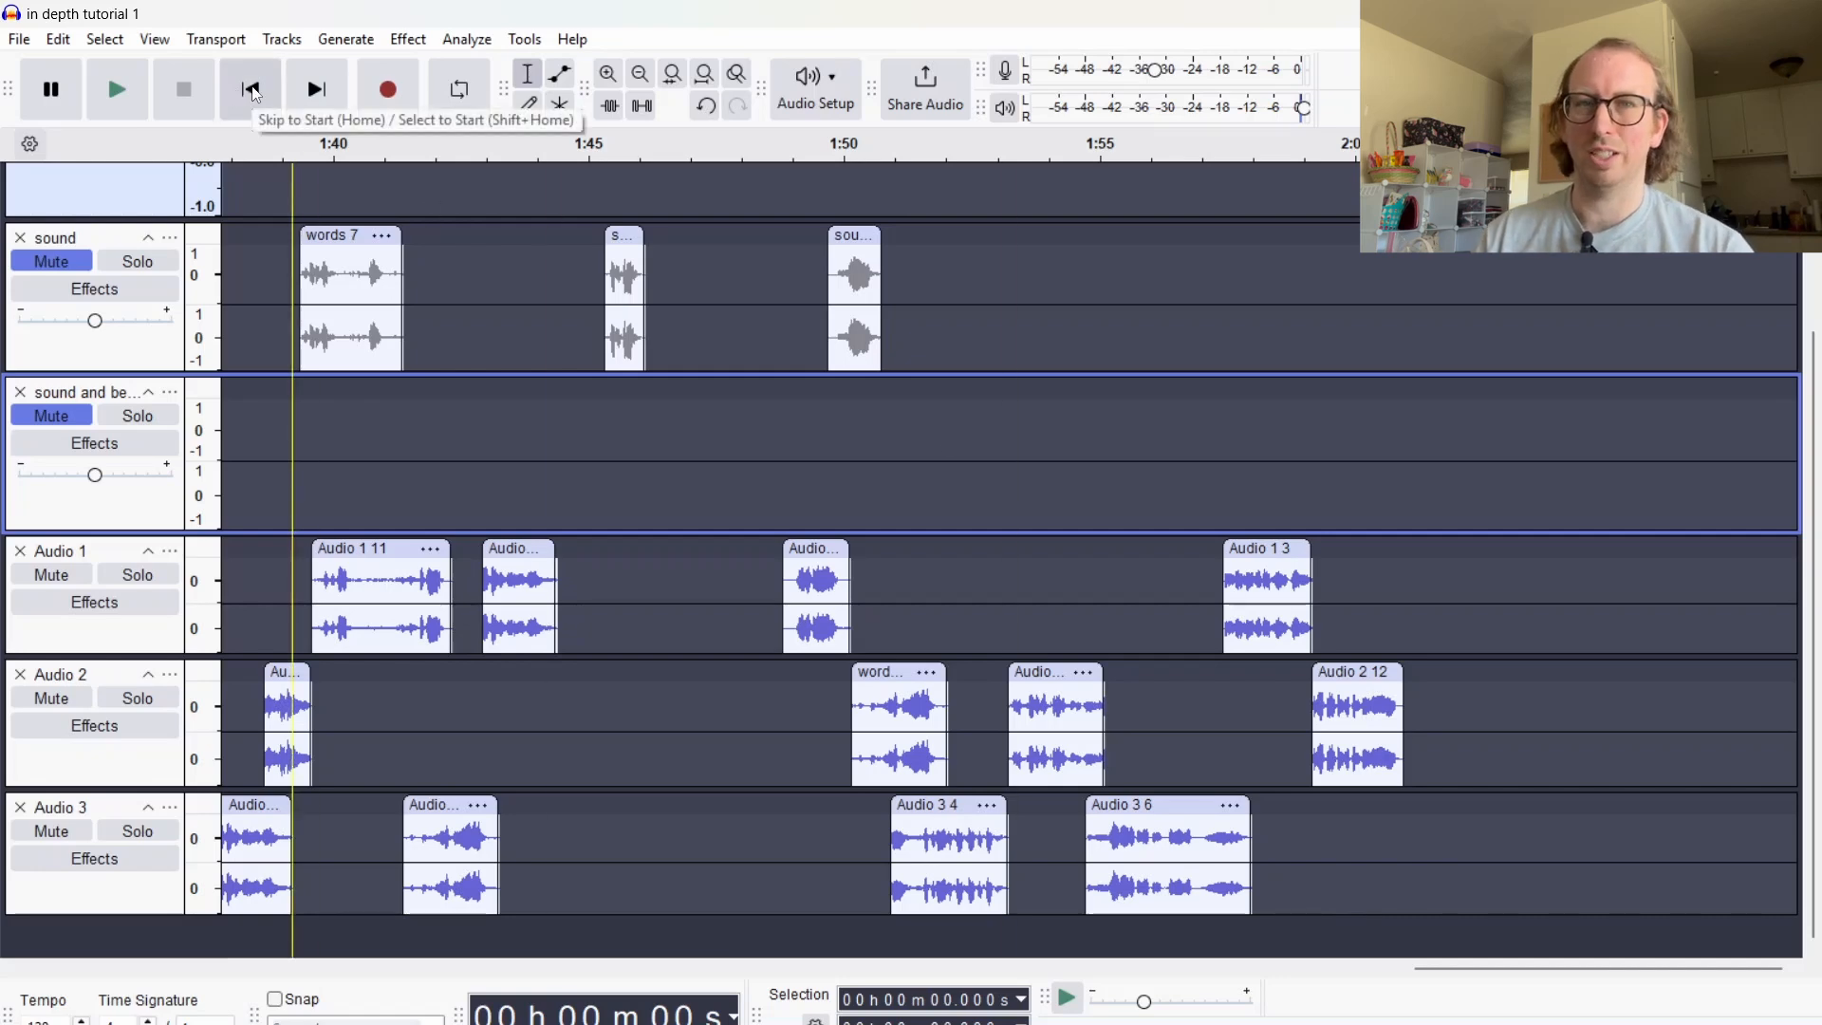
Return to the project start and play the arranged word tracks again
left_click(252, 91)
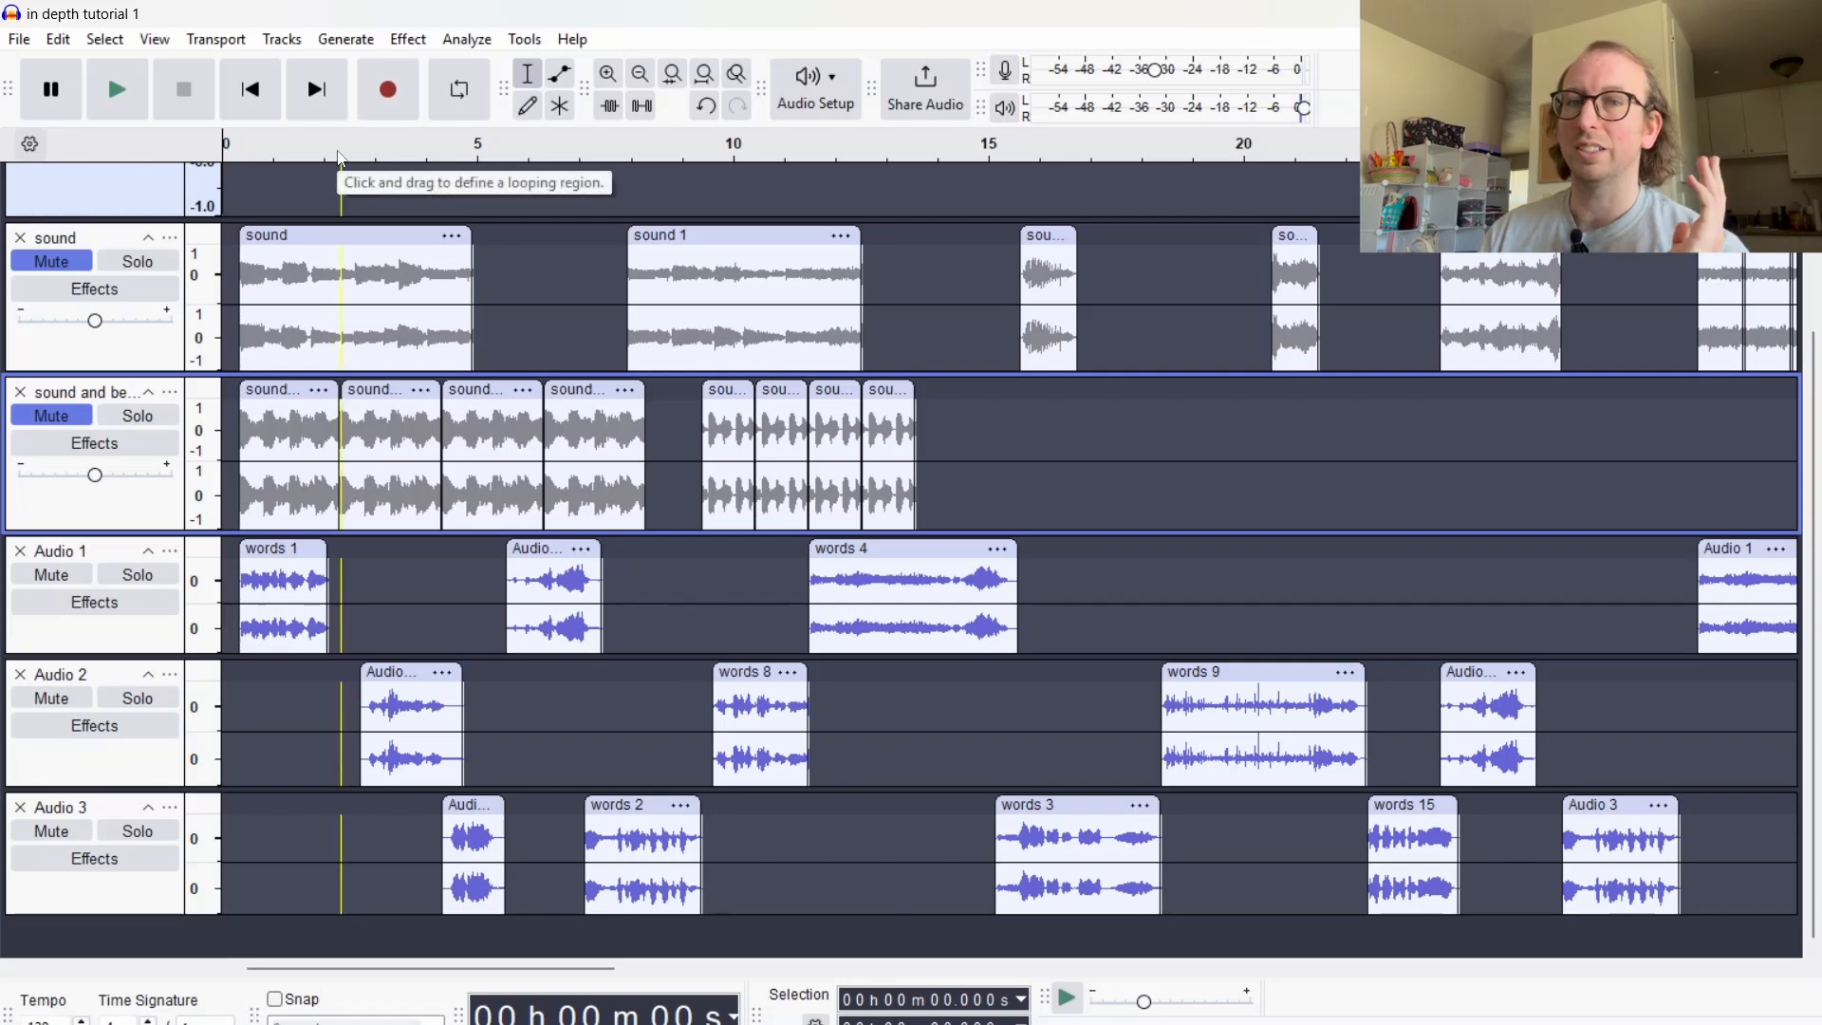
left_click(117, 89)
left_click(116, 103)
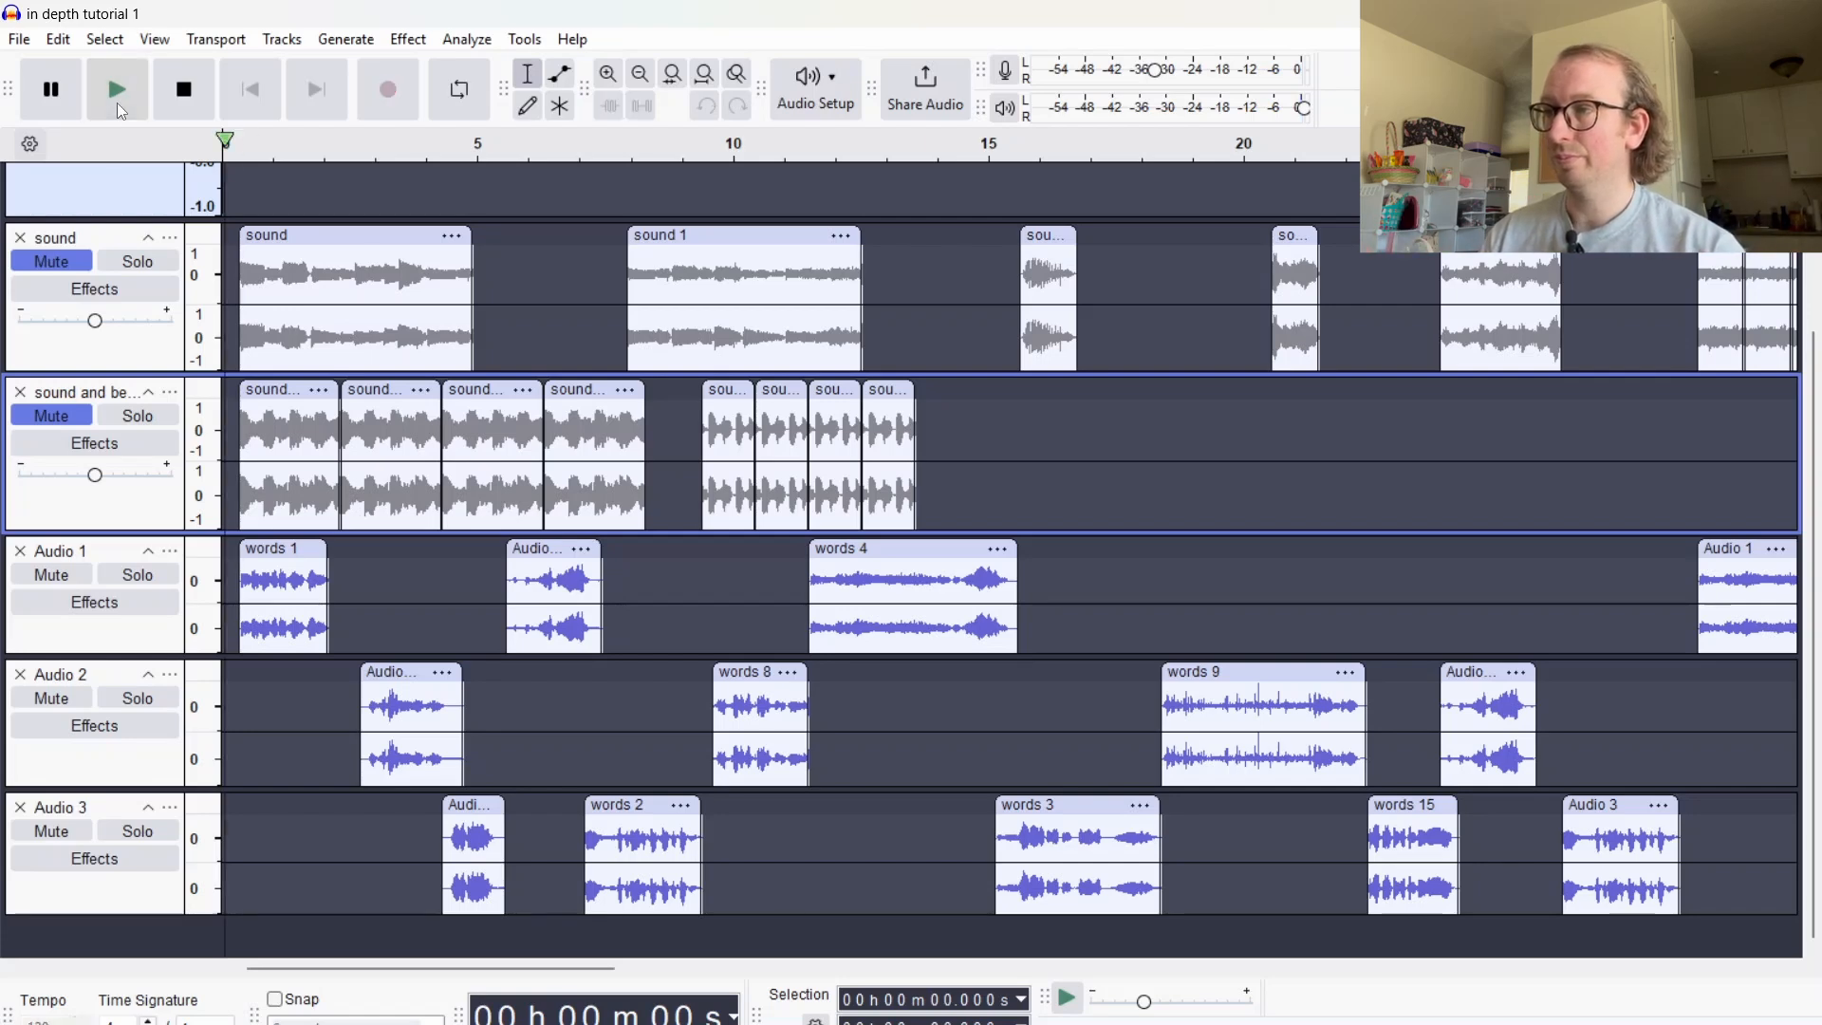
Solo the sound track and play its clips near 1:40, 1:45 and 1:50 to compare them
left_click(184, 92)
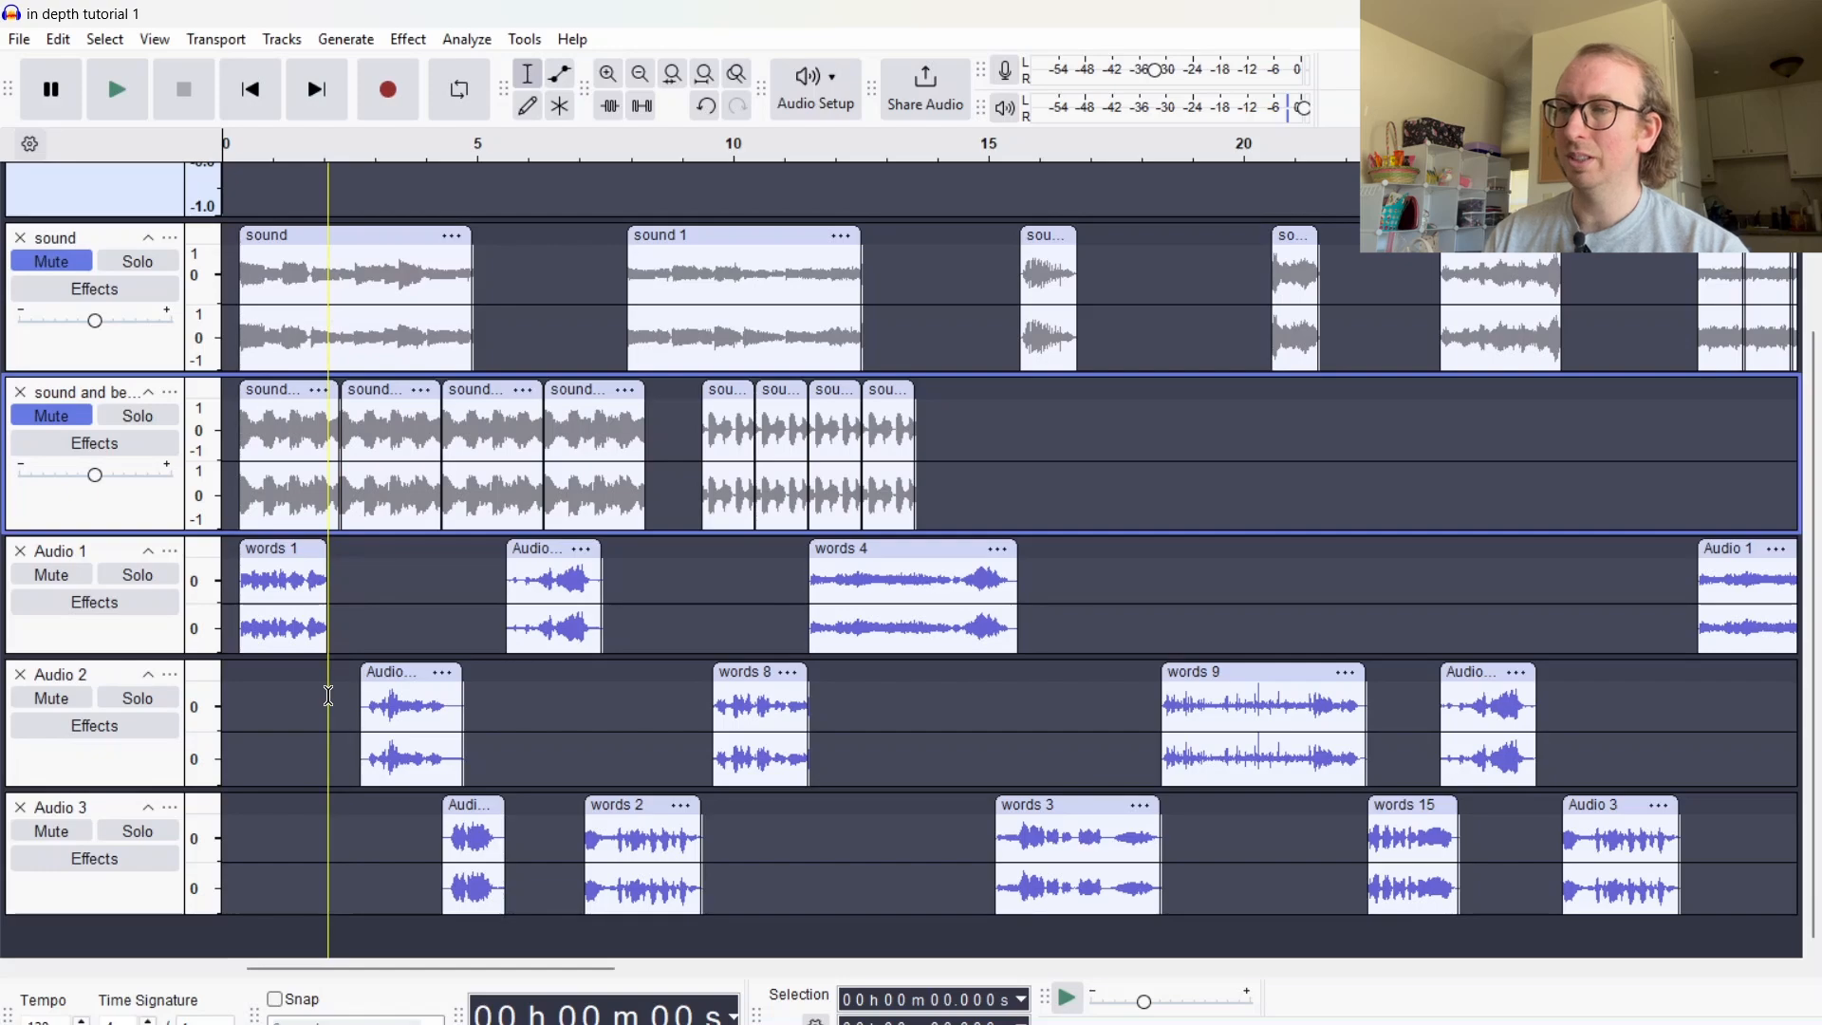
left_click_drag(581, 968, 1619, 991)
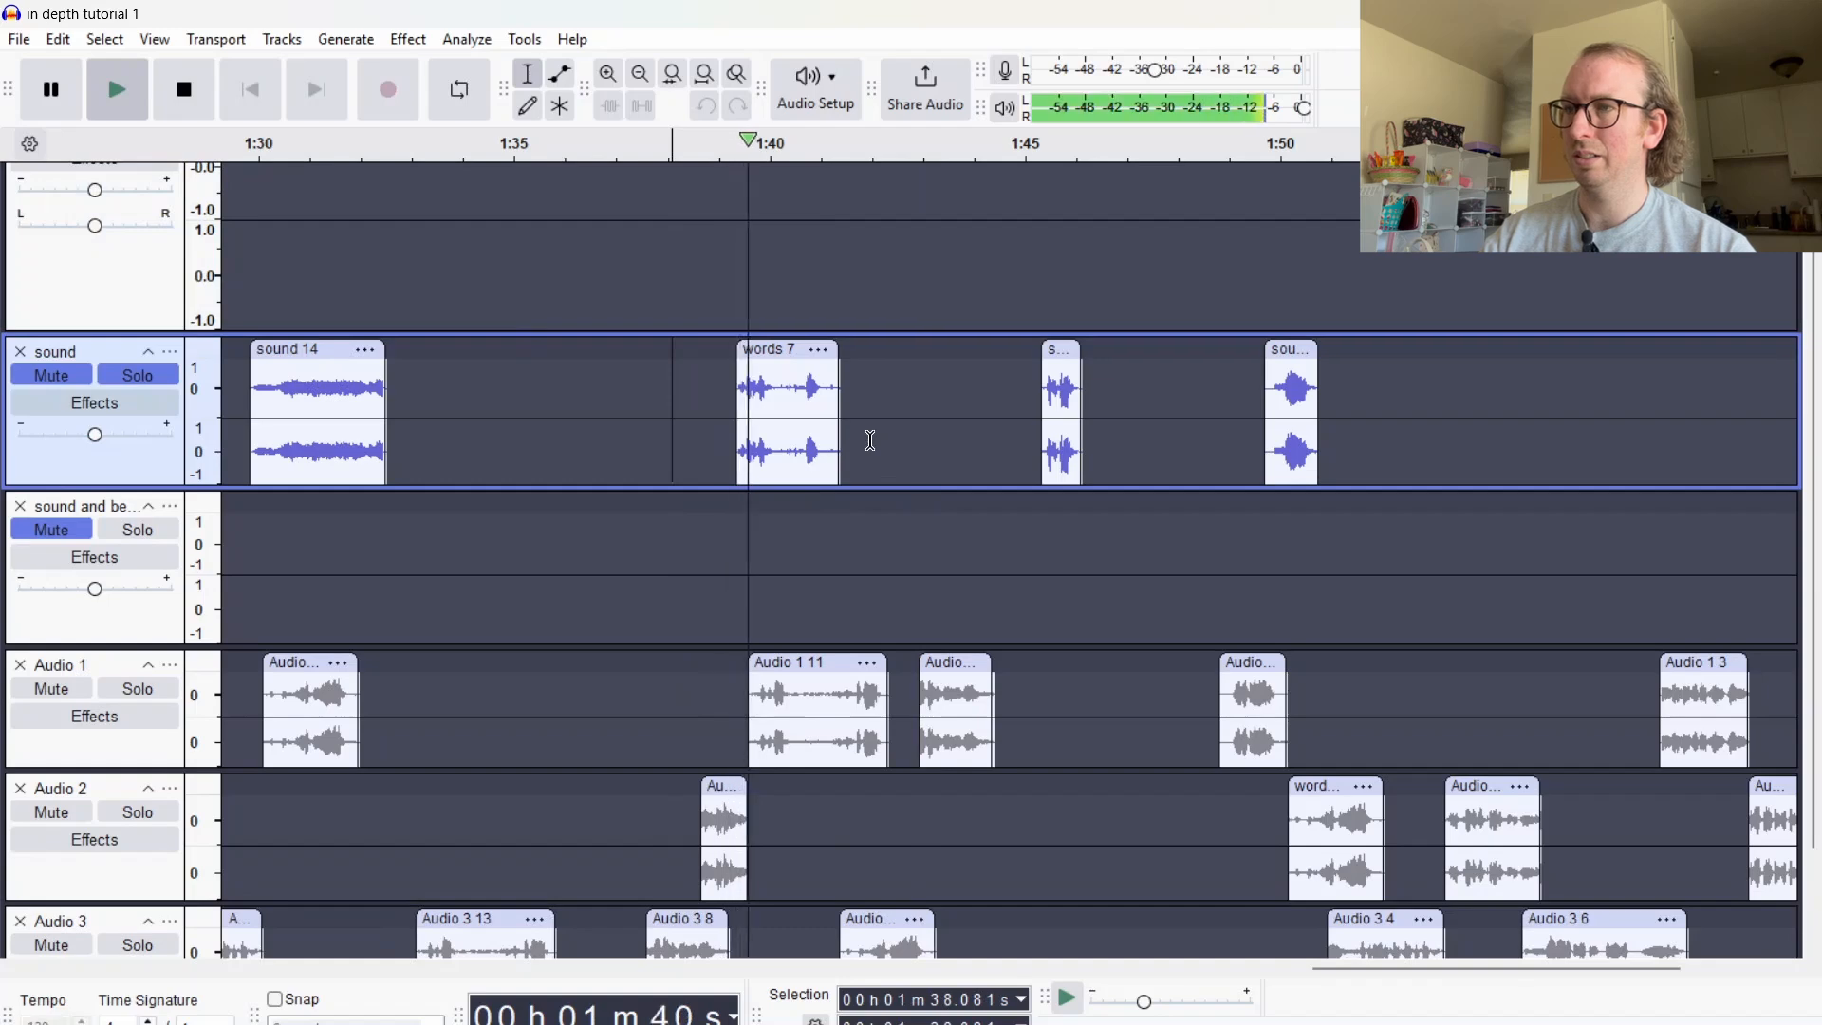
left_click(1028, 382)
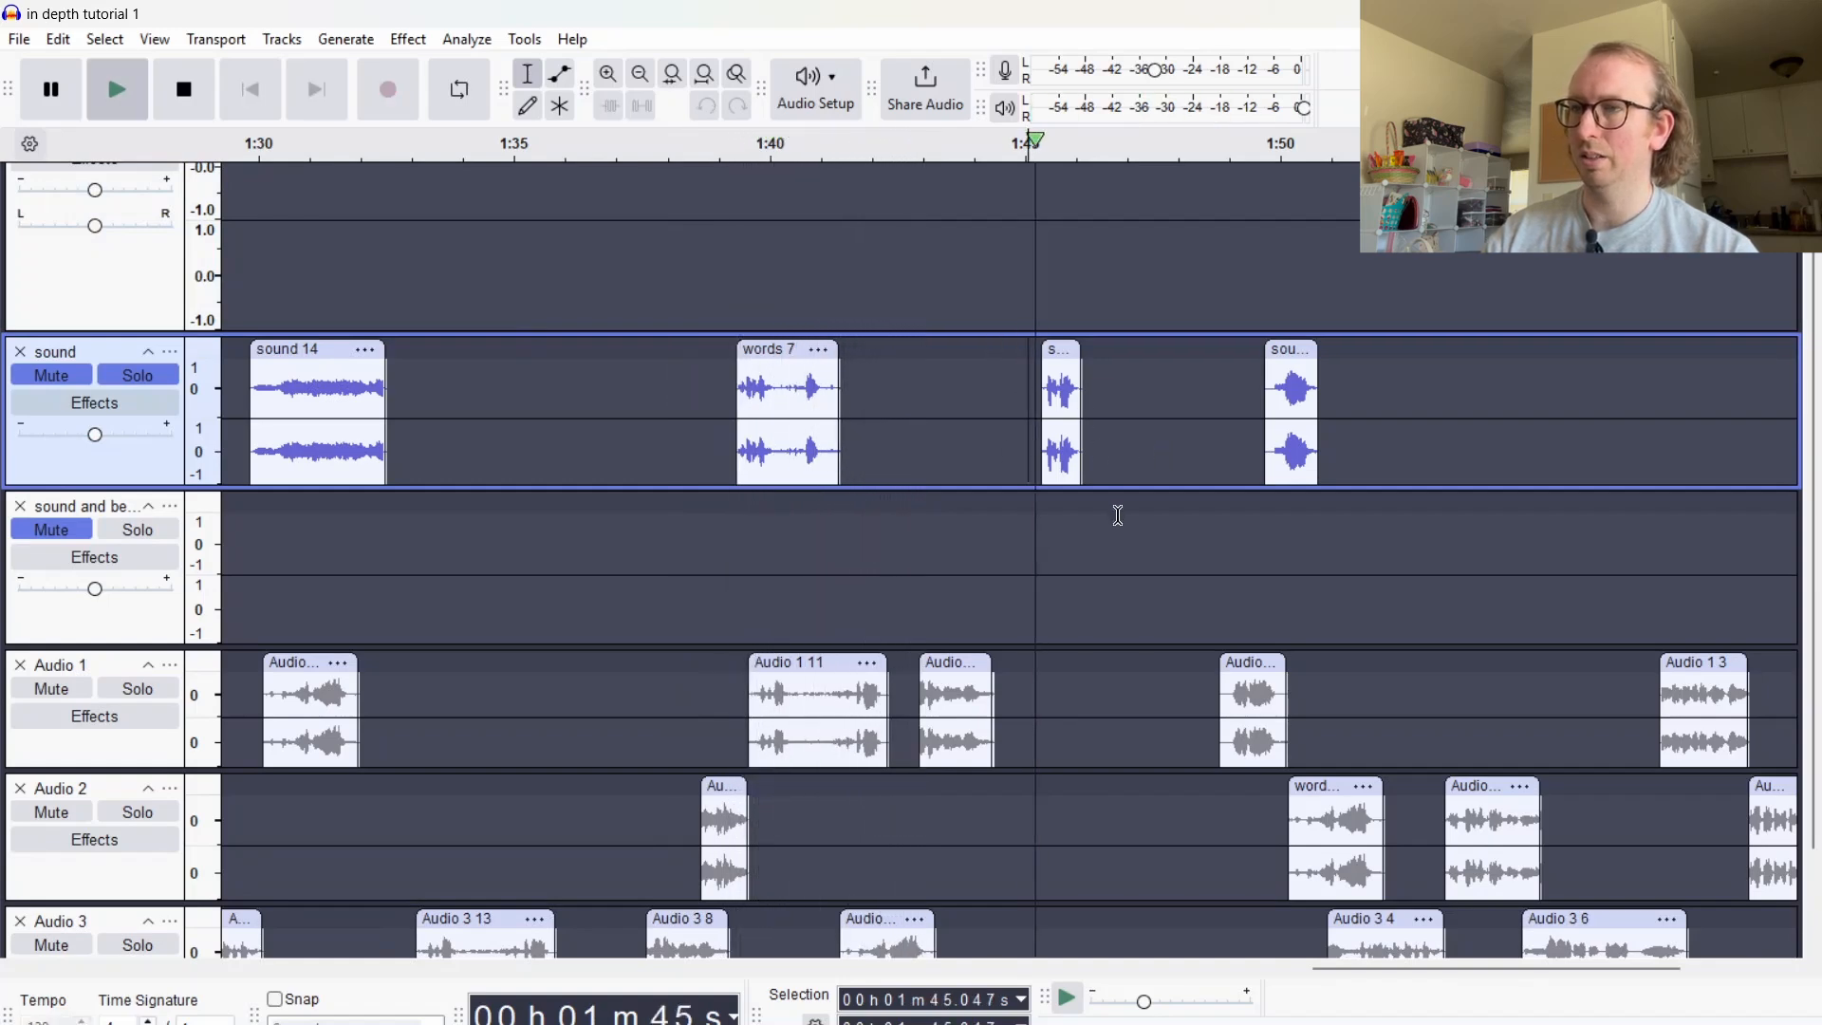
key("space")
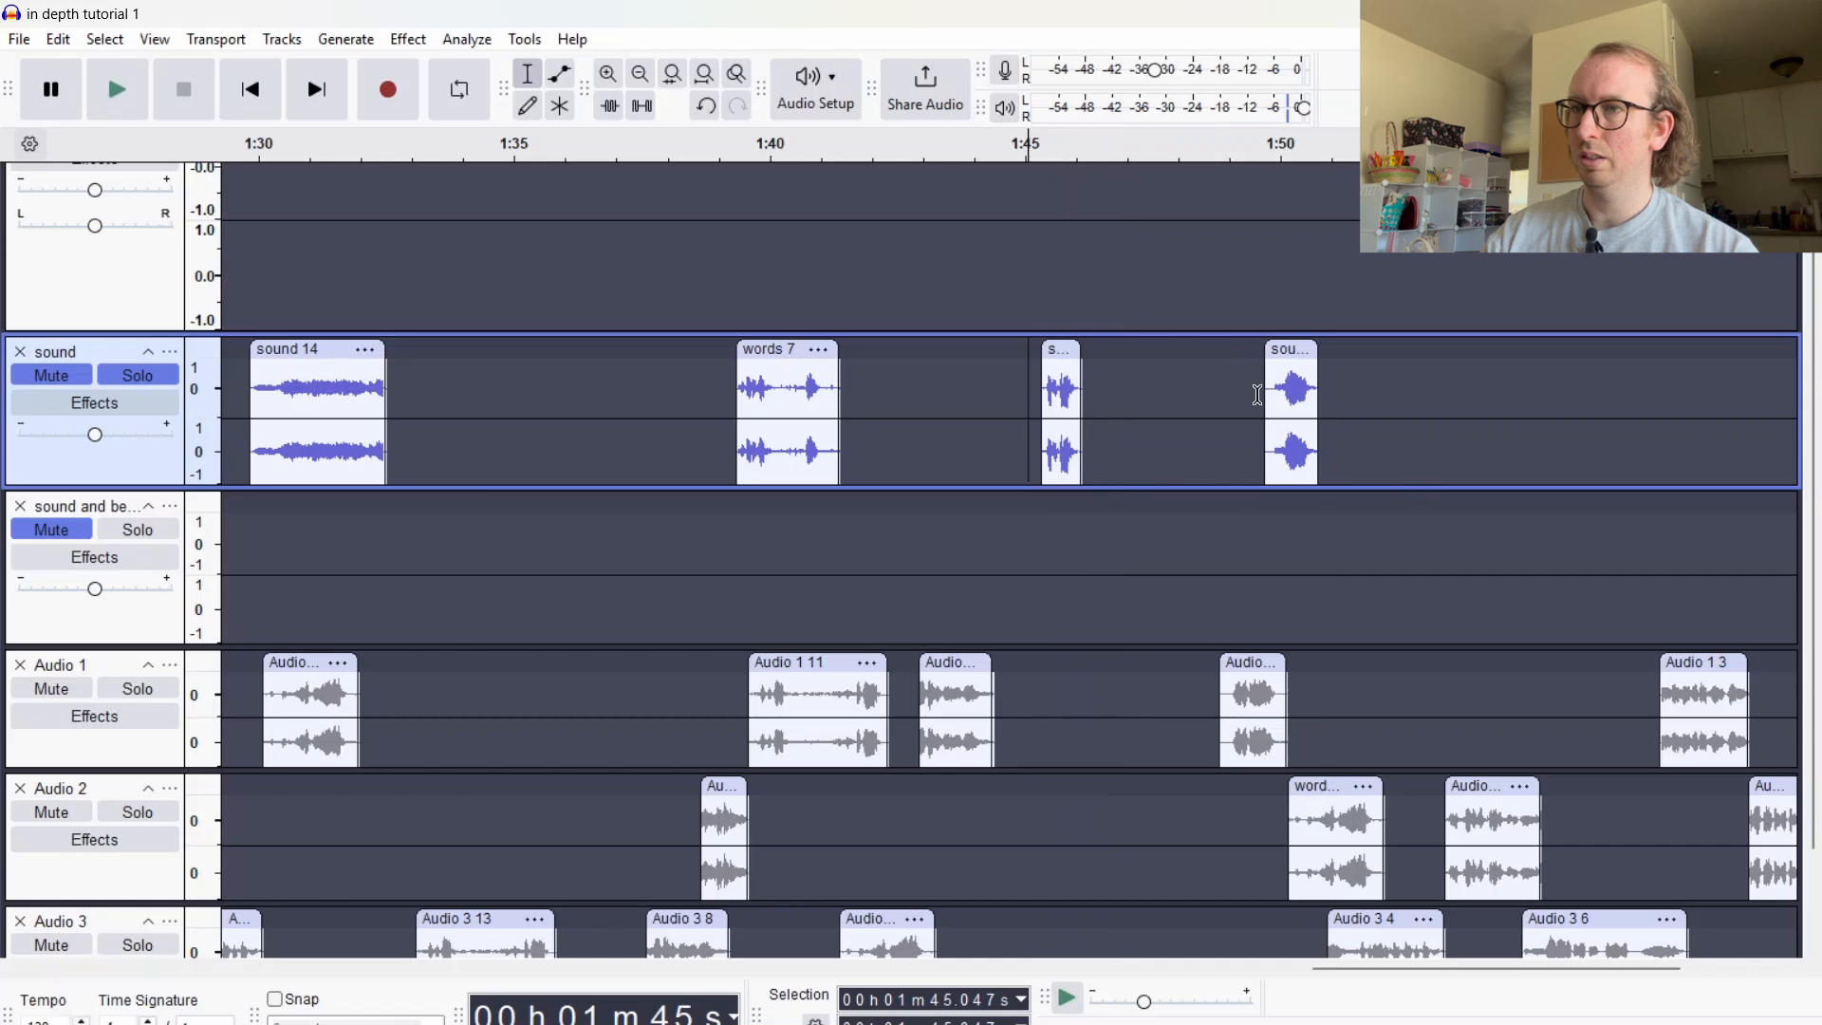
key("space")
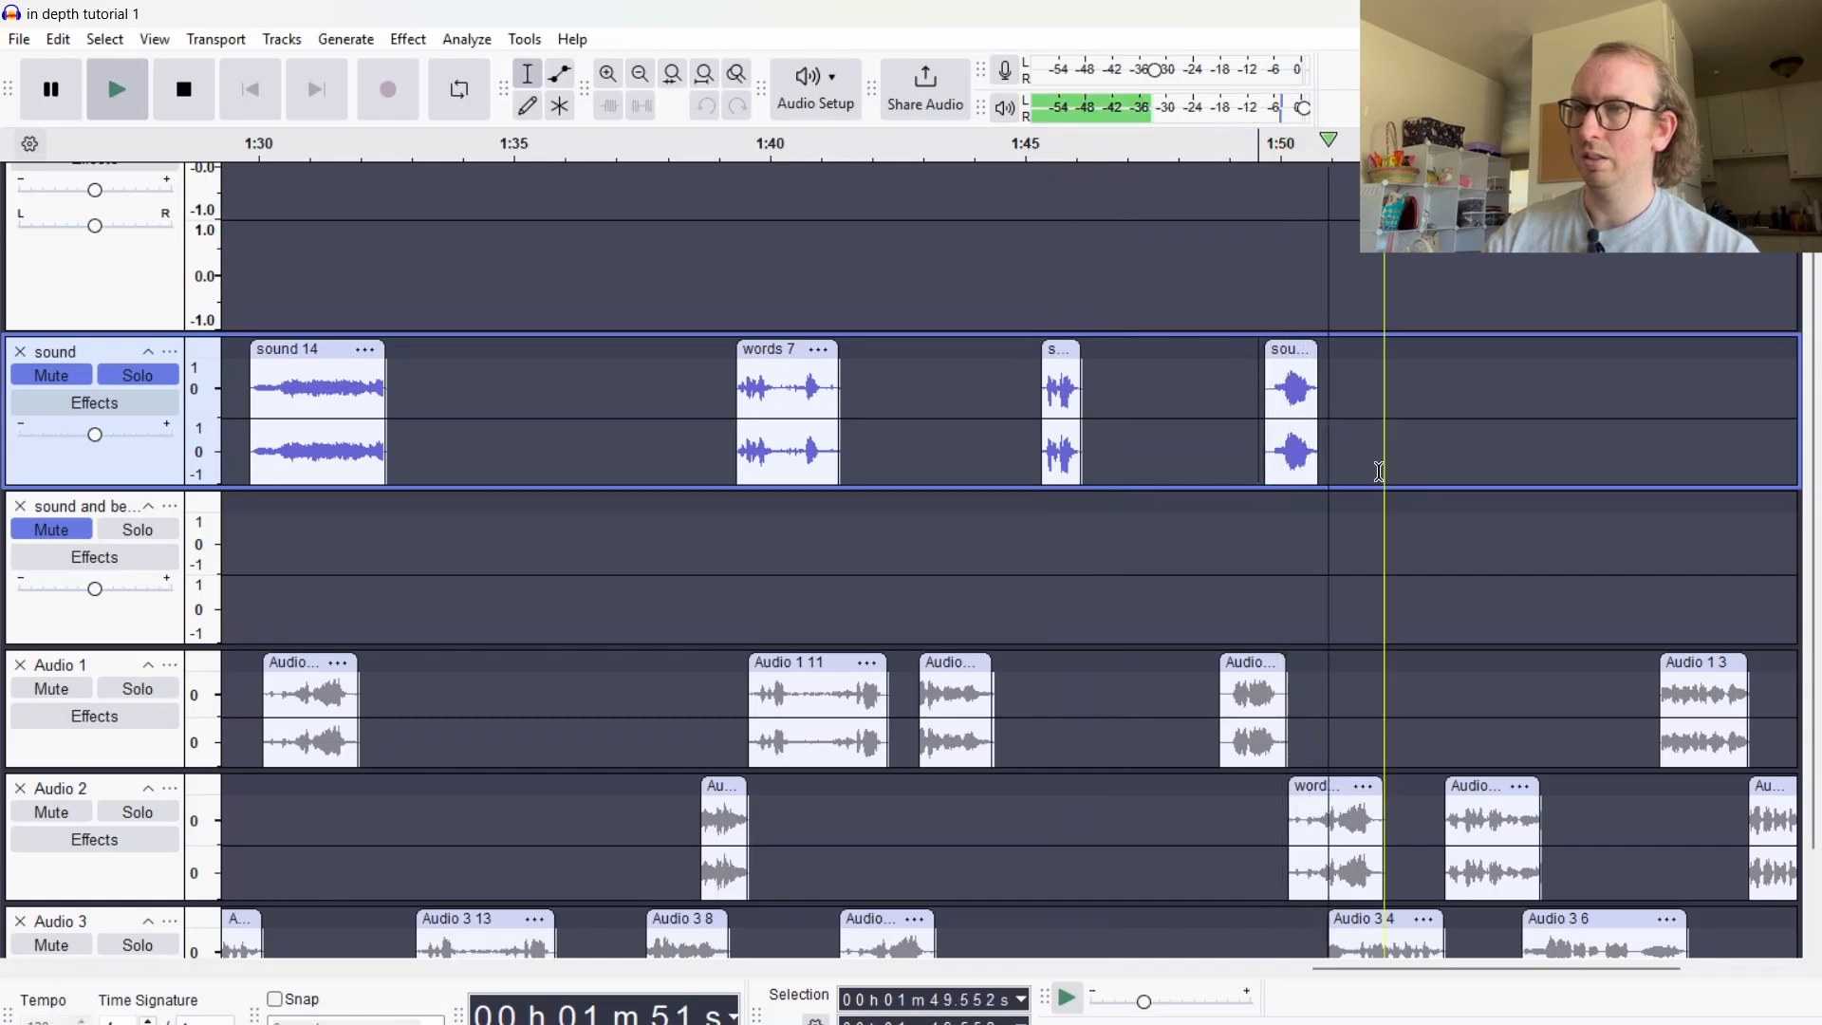
left_click(729, 396)
key("space")
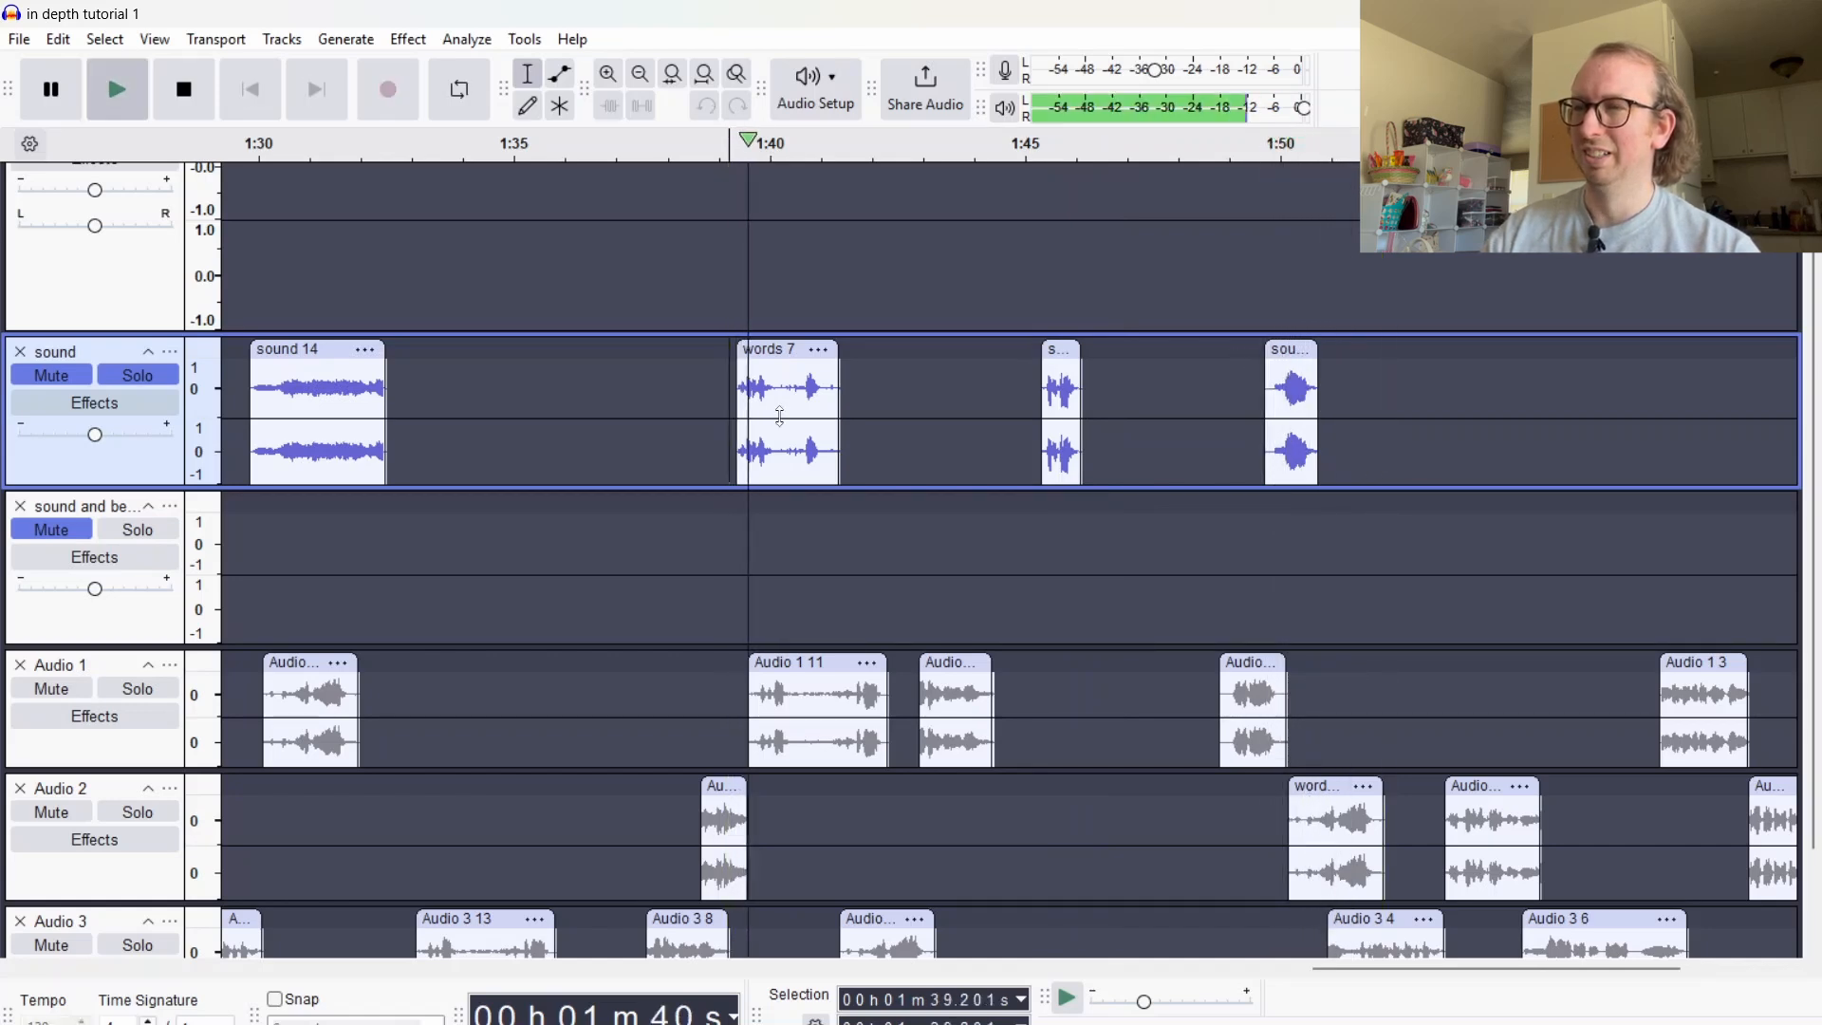
key("space")
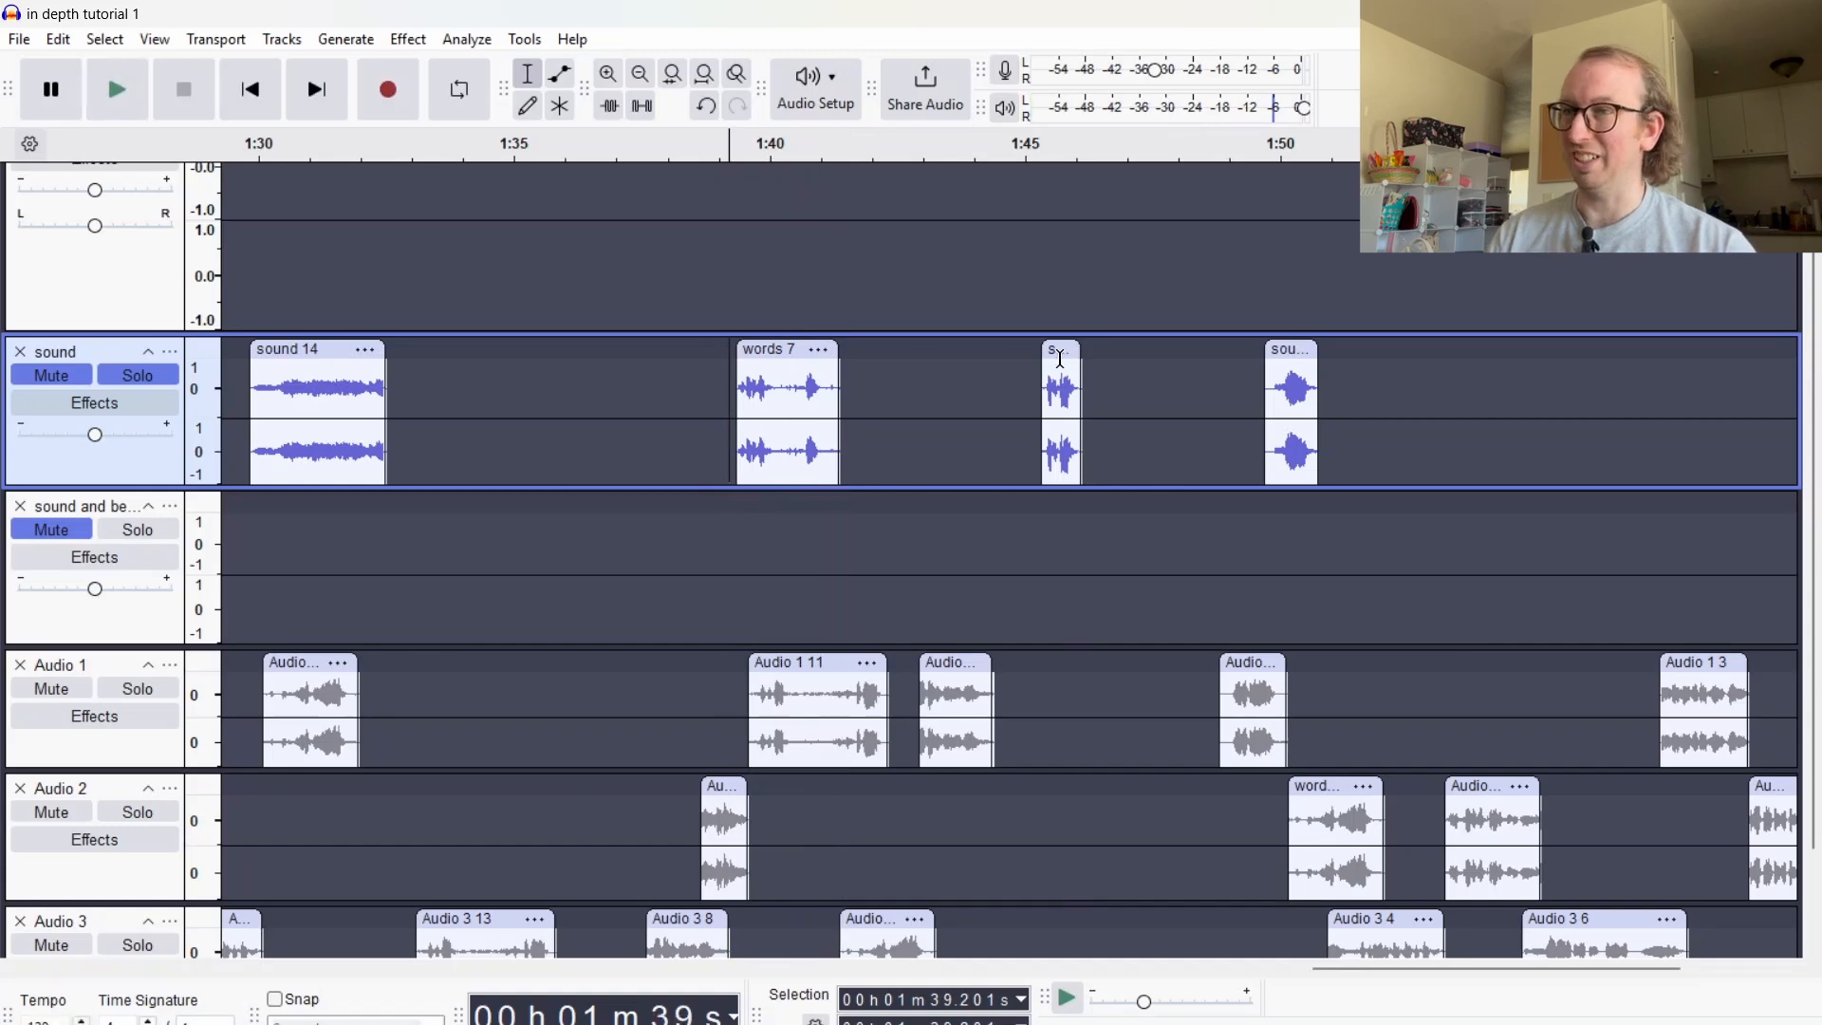
key("space")
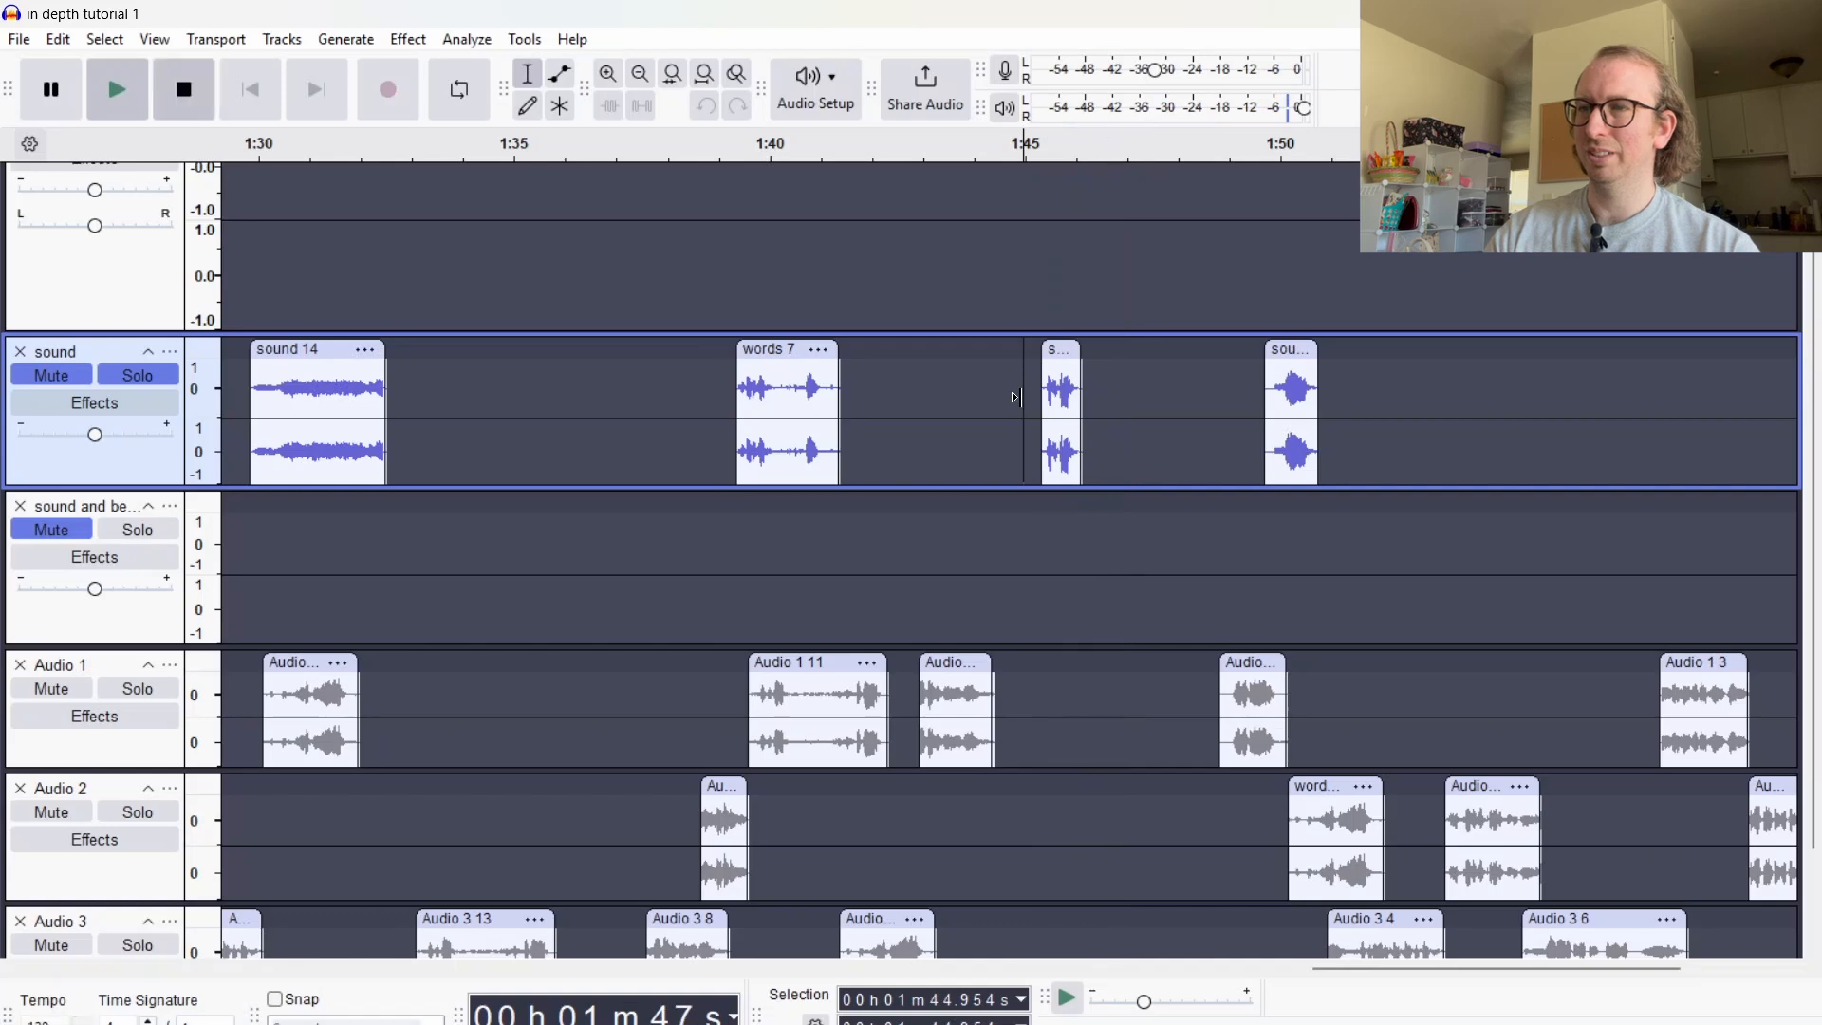
key("space")
Copy the short clip near 1:45 in the sound track and turn off that track's solo
left_click(1060, 354)
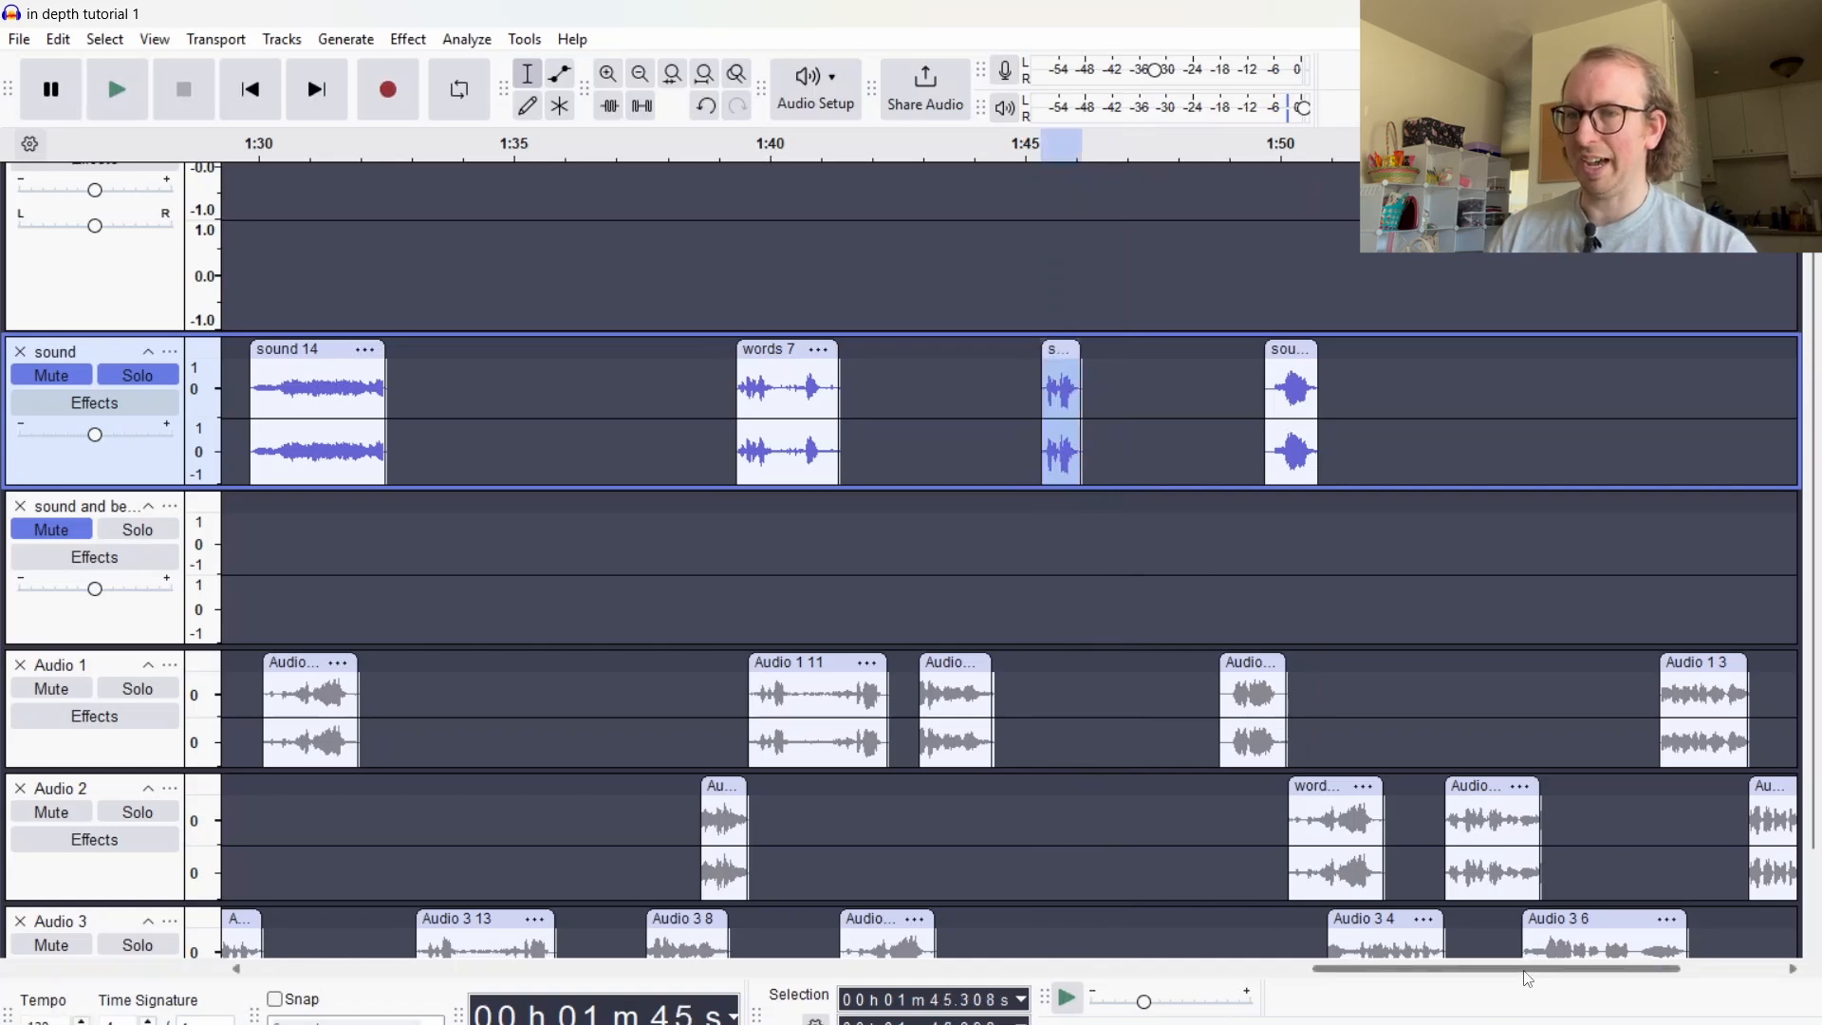
left_click_drag(1526, 978, 340, 989)
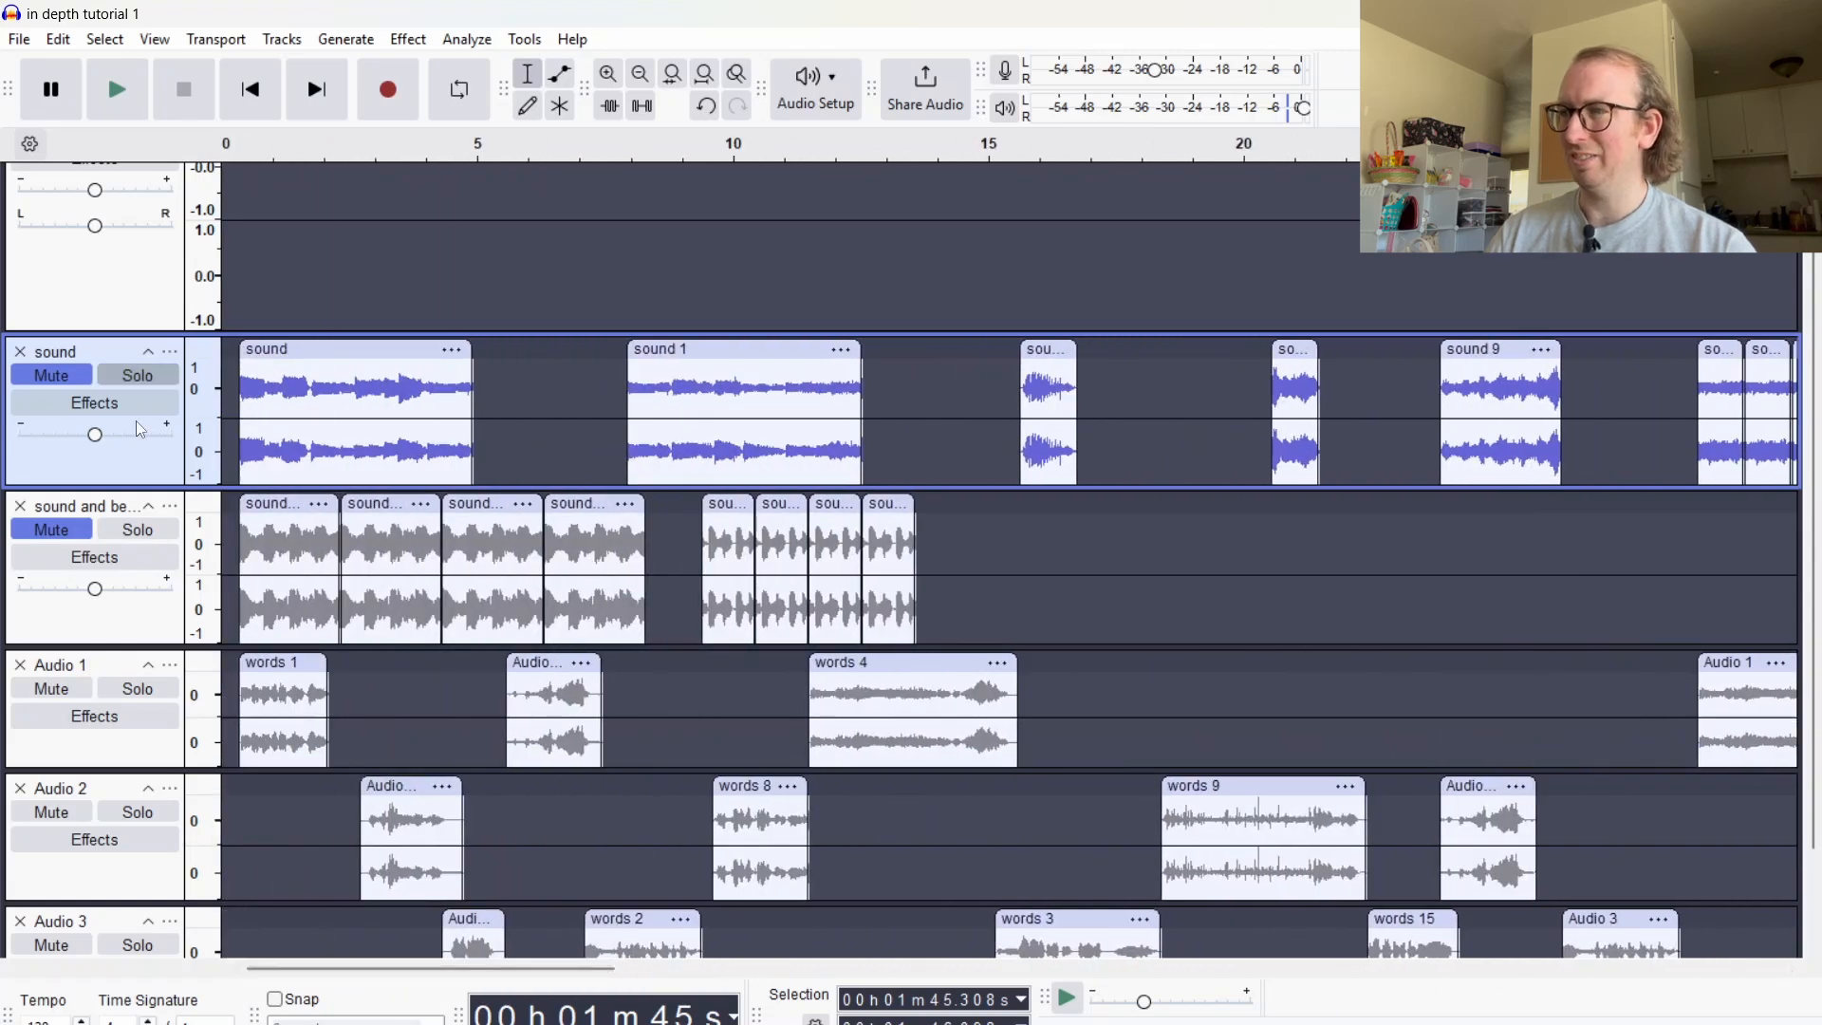
left_click(148, 378)
scroll(432, 596, "down", 2)
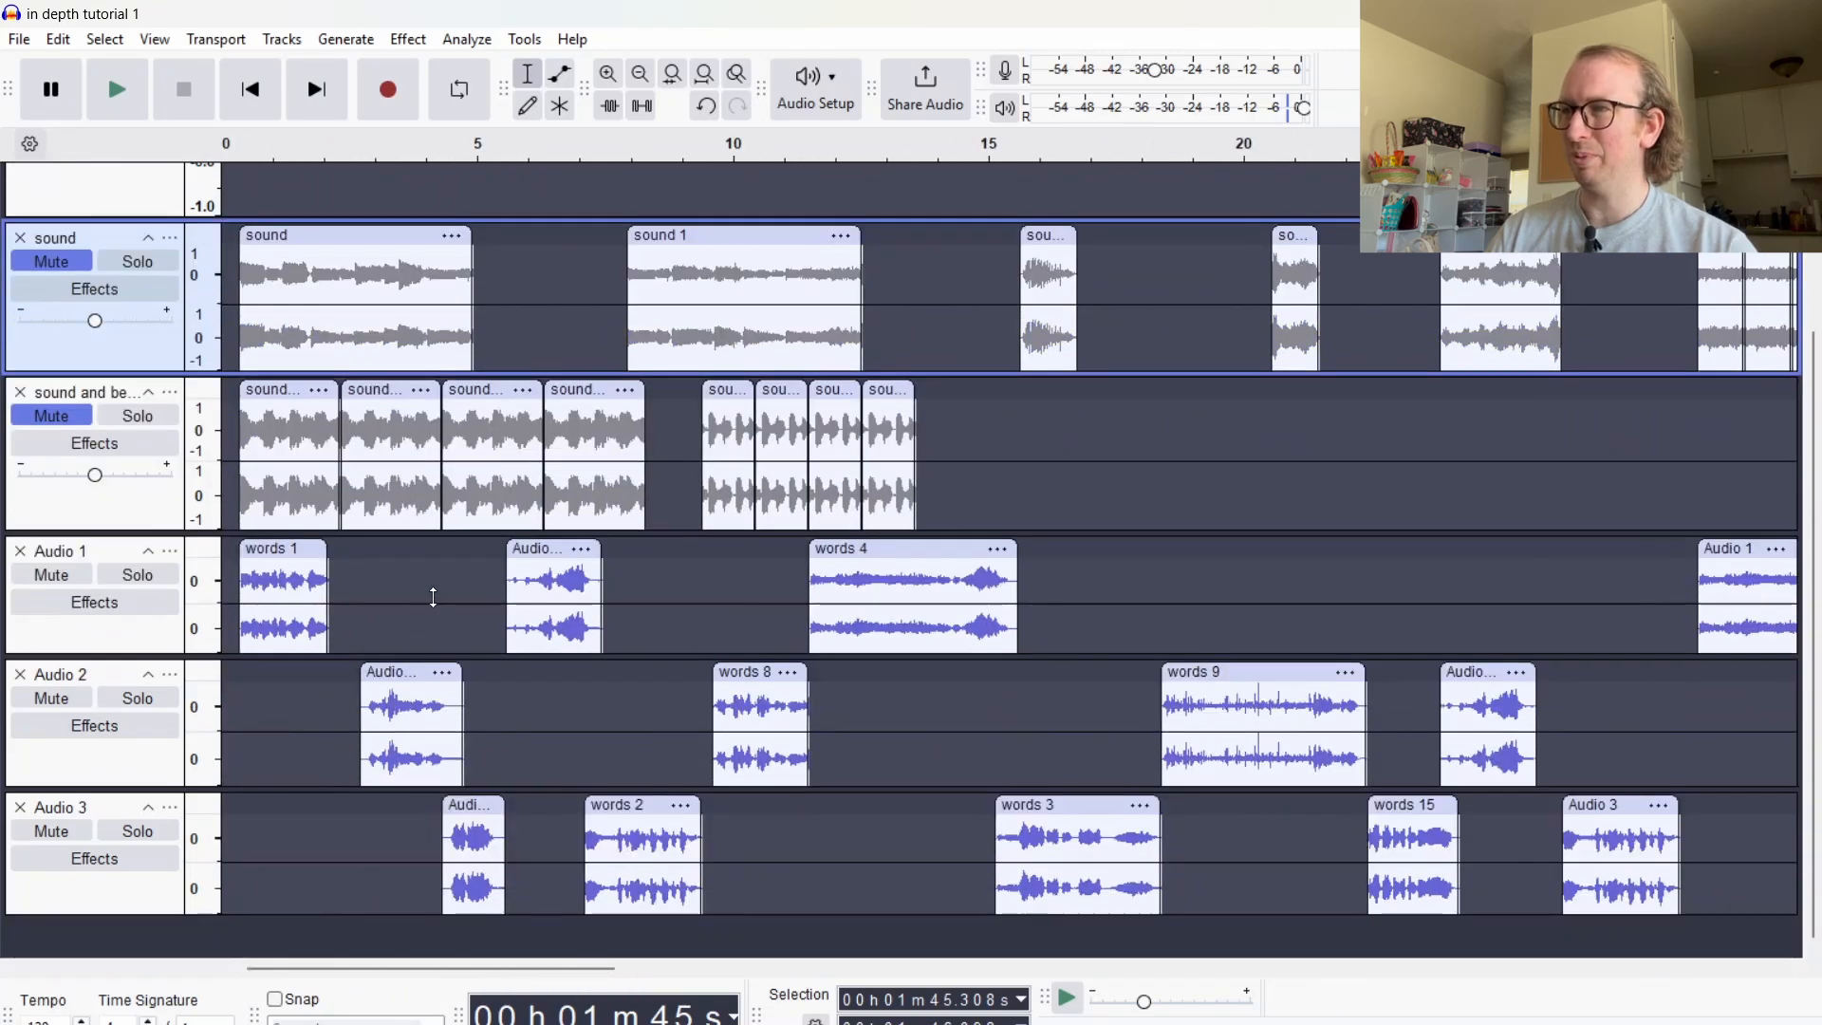
Play the word tracks from the project start and paste the copied clip into Audio 3 at about 2.06 s
left_click(125, 103)
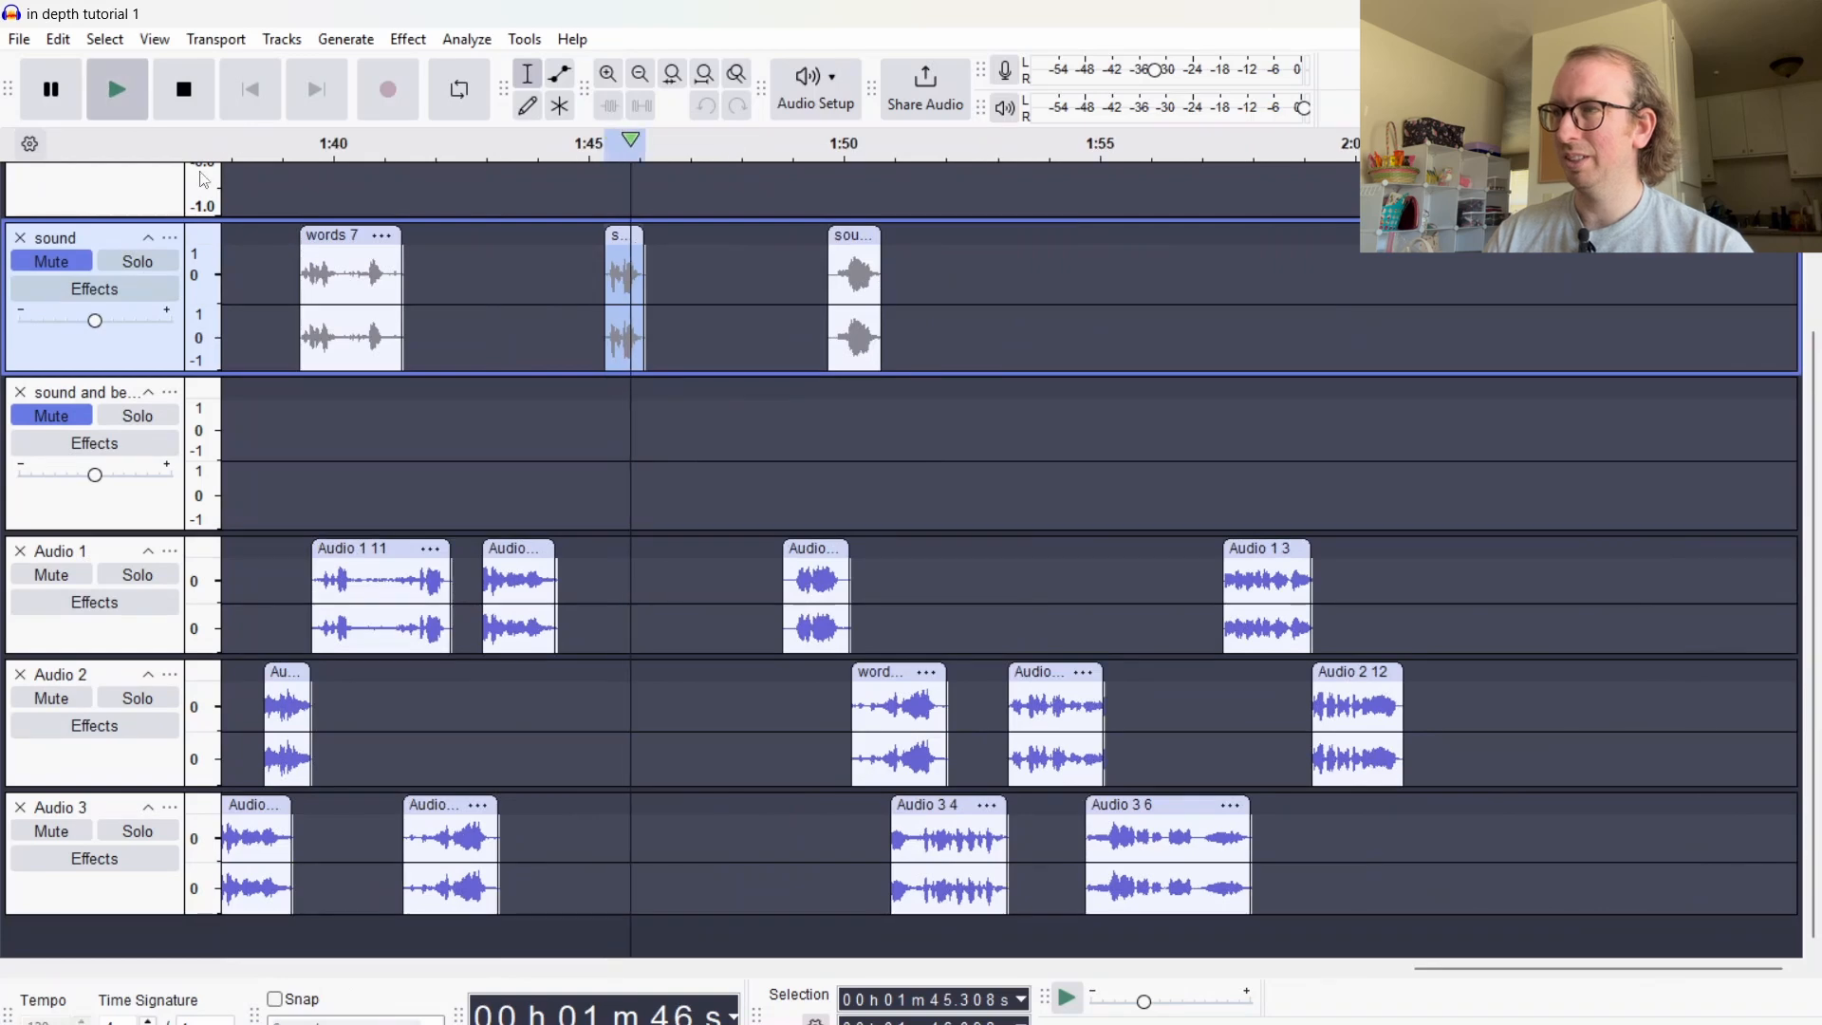
left_click(117, 102)
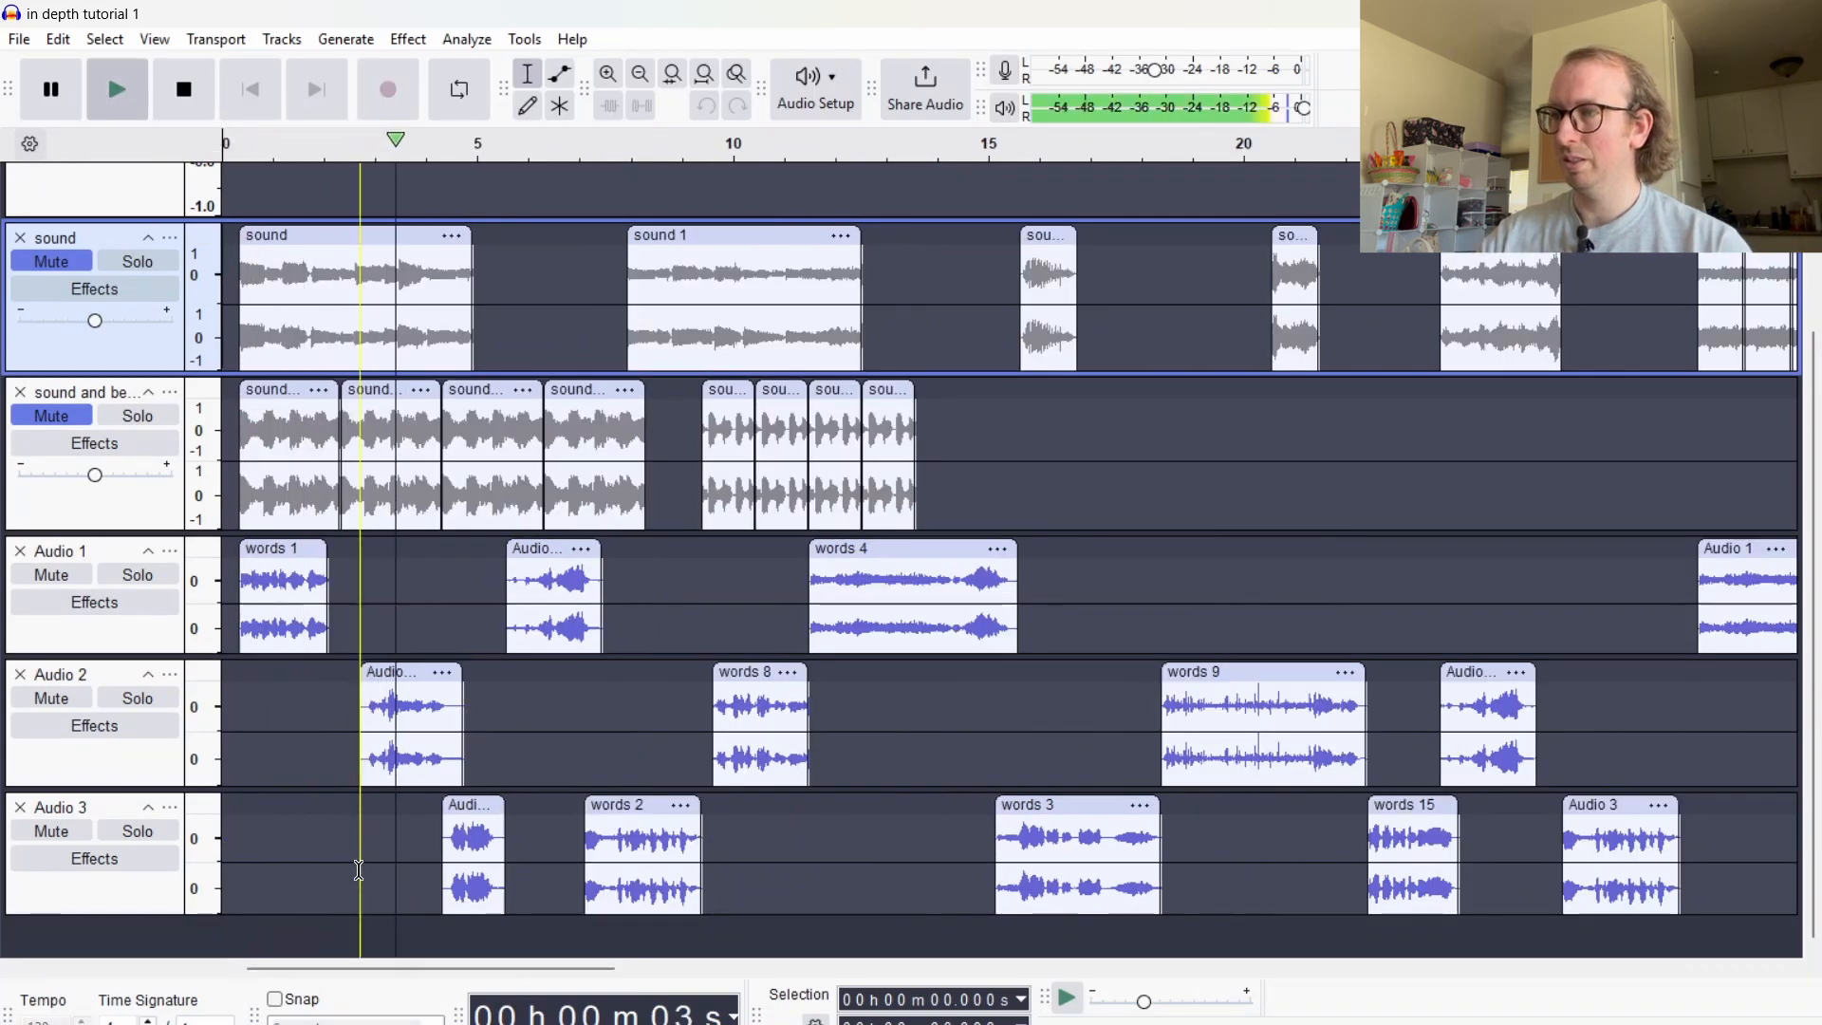
key("space")
left_click(327, 847)
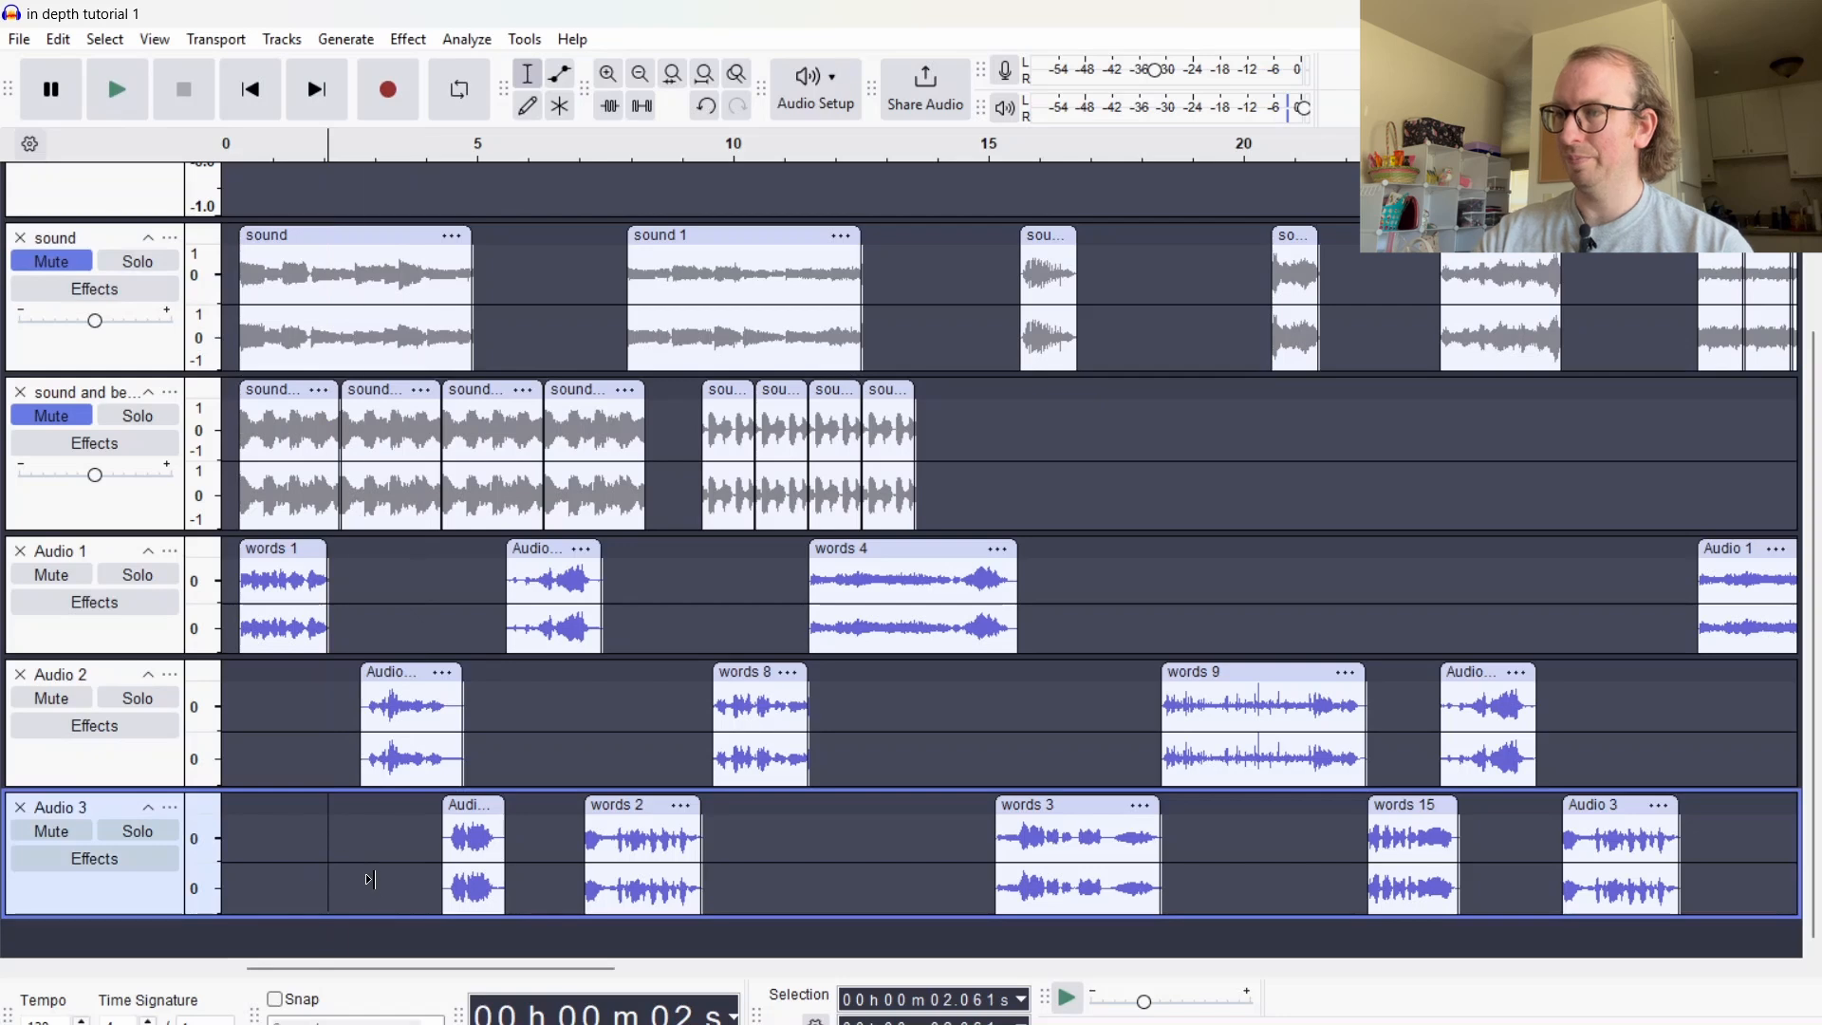
key("ctrl+v")
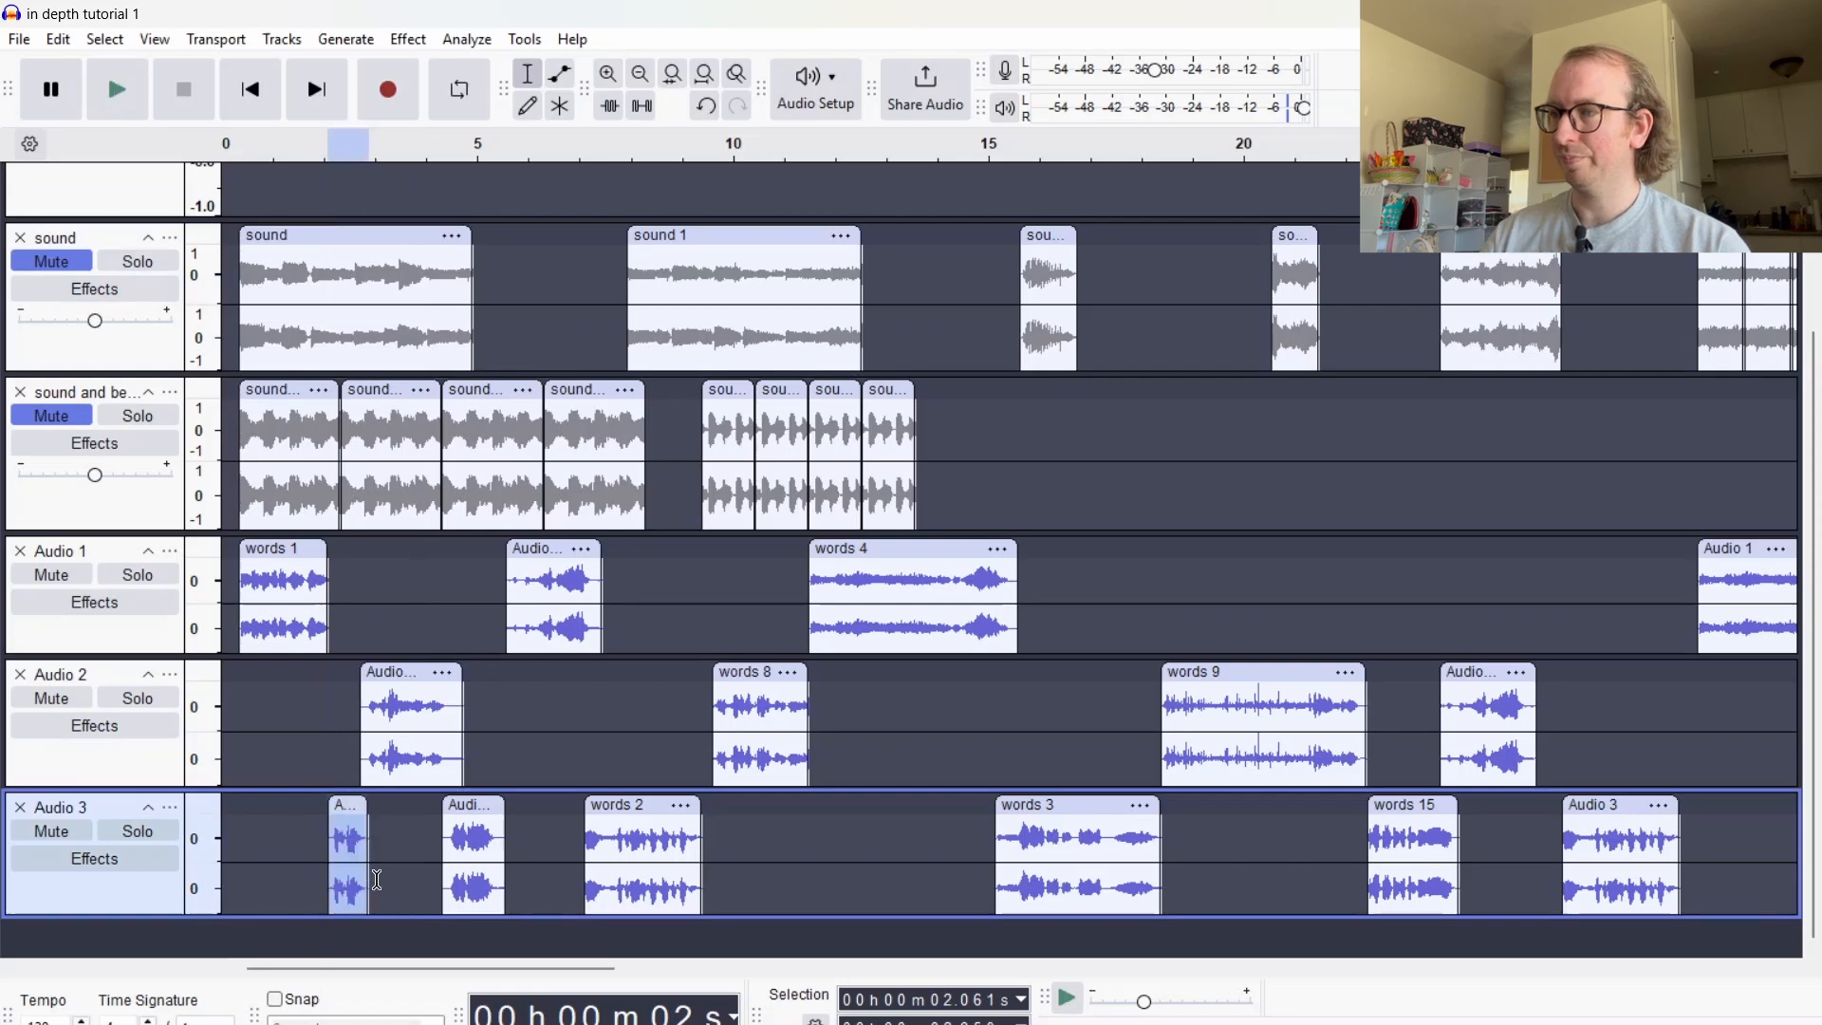
Play the word tracks from about 0.32 s and delete the short clip near 2 s from Audio 3
scroll(227, 197, "up", 2)
left_click(242, 185)
key("space")
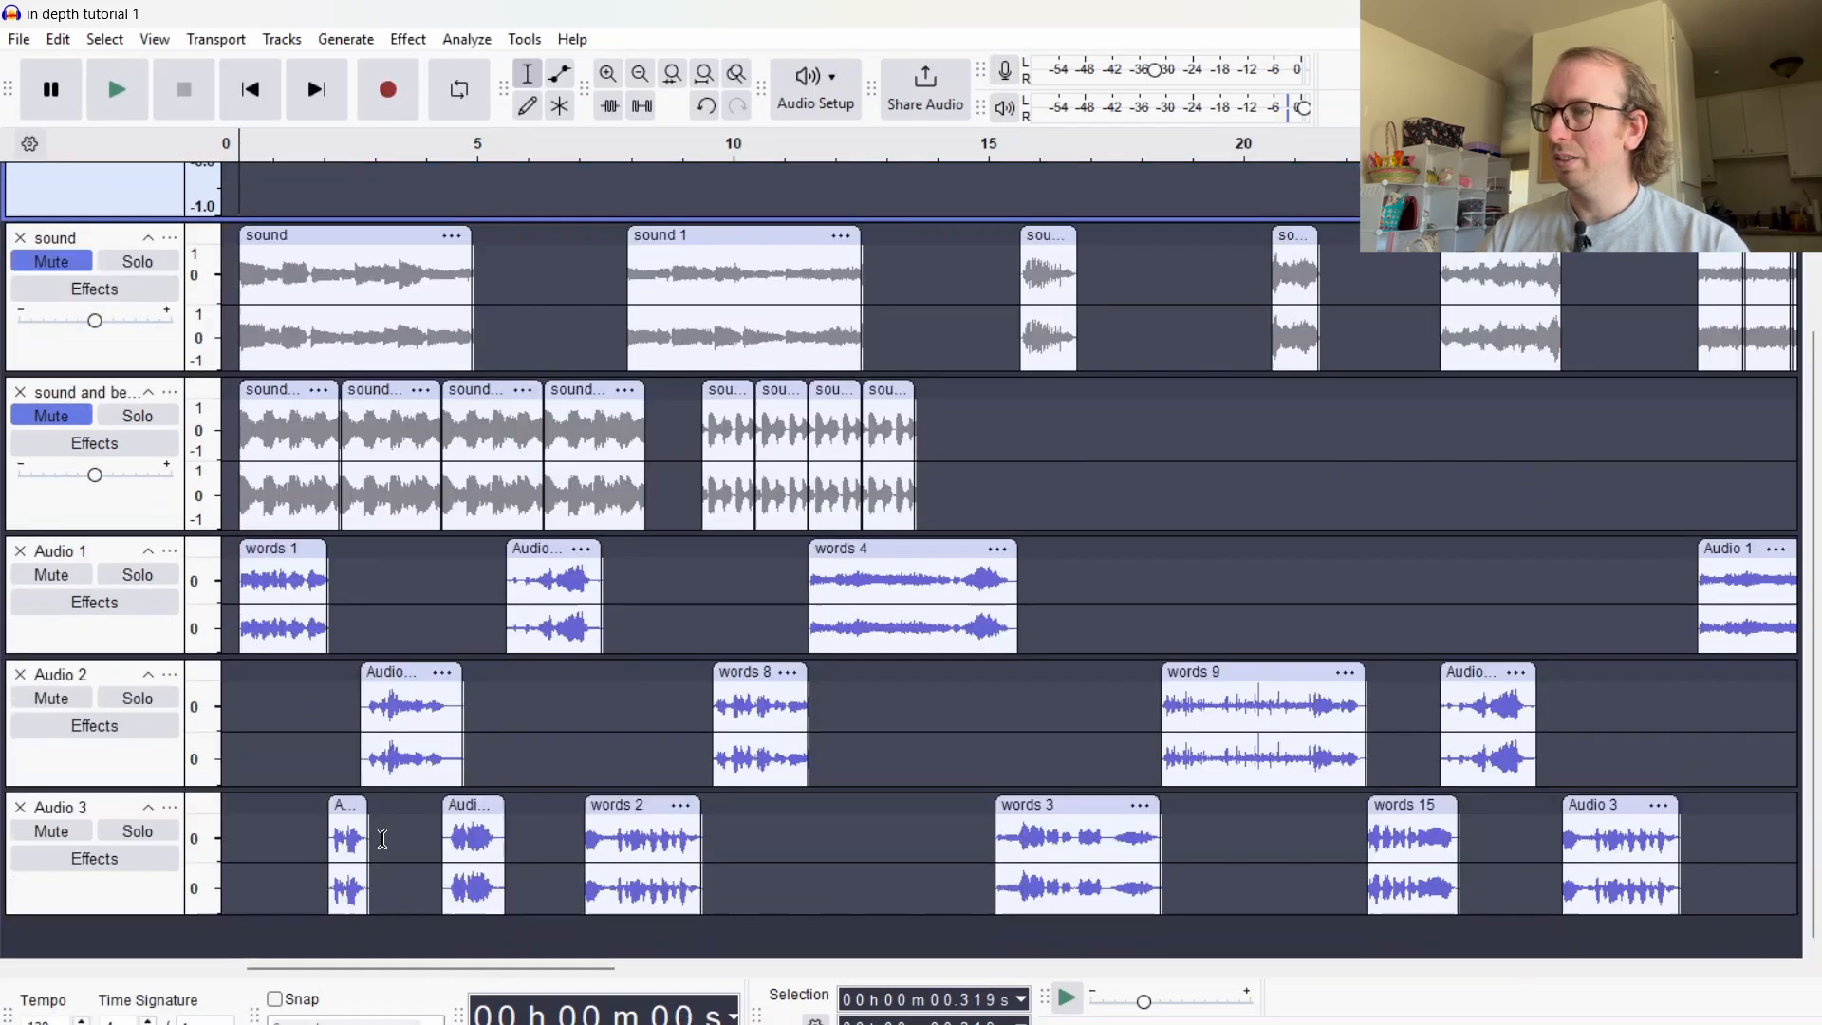
left_click_drag(383, 841, 330, 849)
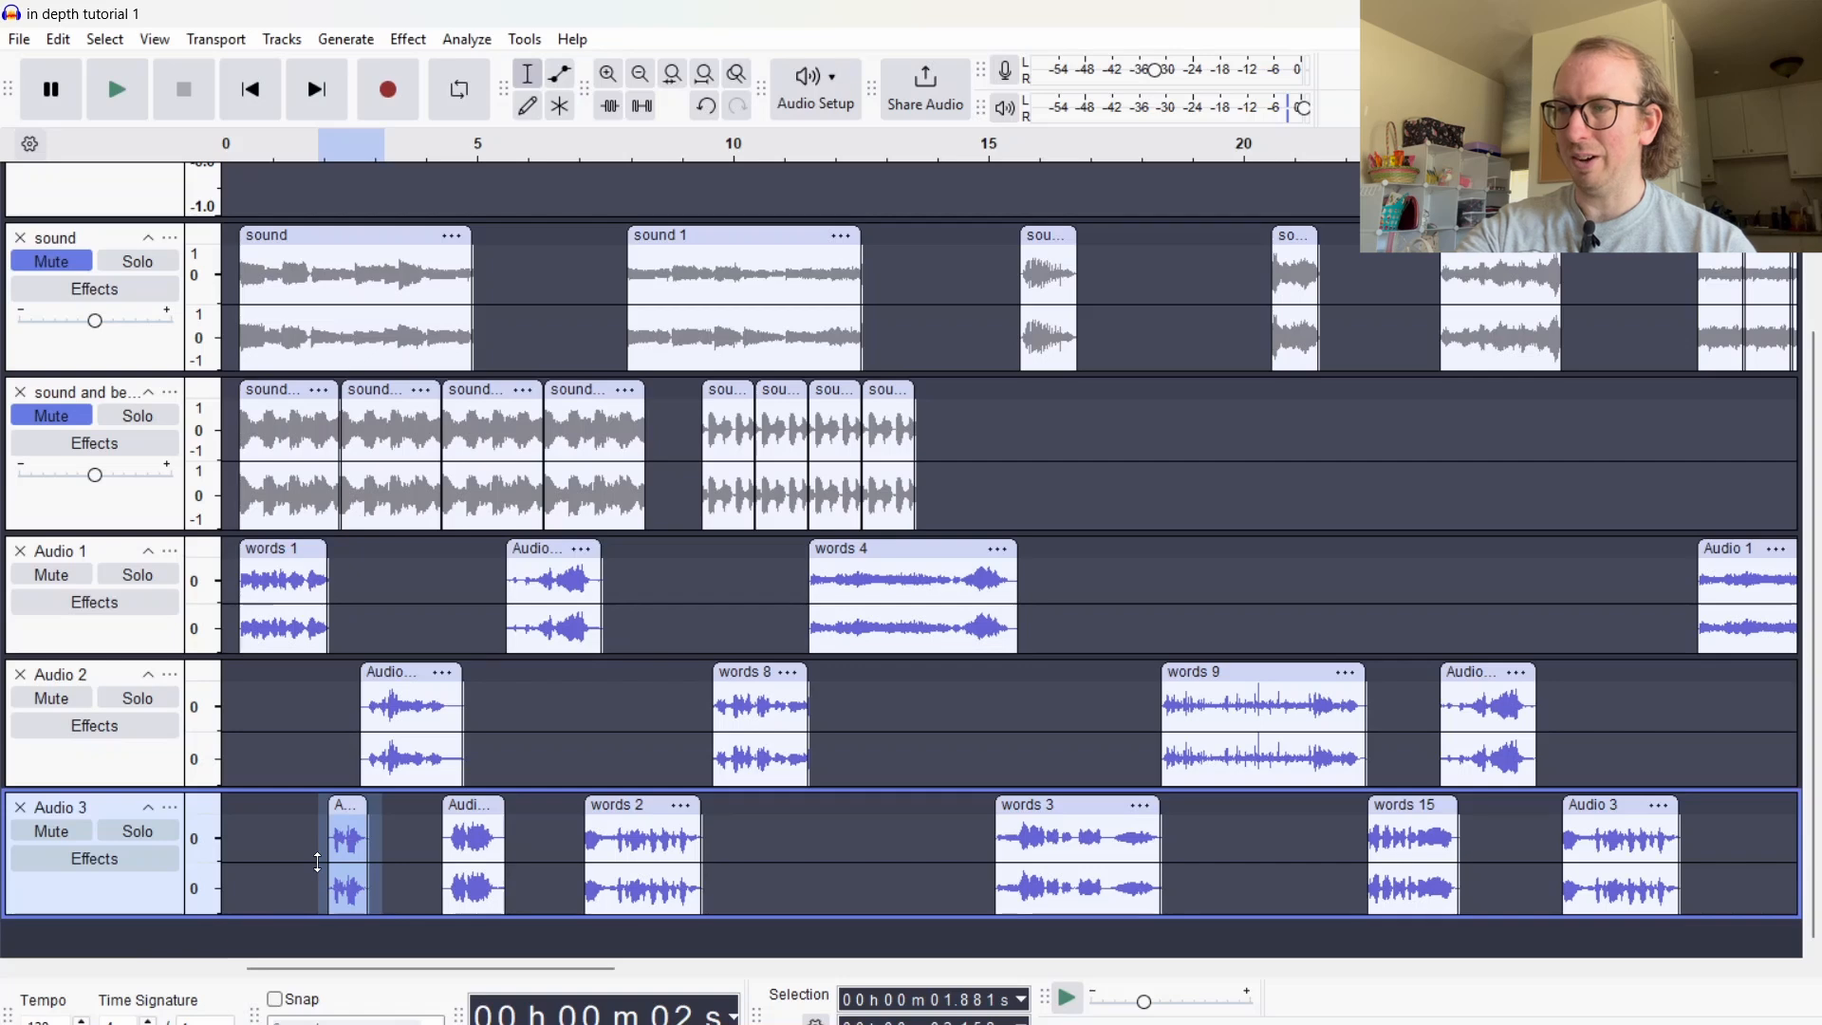
key("Delete")
Play the word tracks from about 2.46 s and highlight the range around the first Audio 2 and Audio 3 clips
left_click(348, 581)
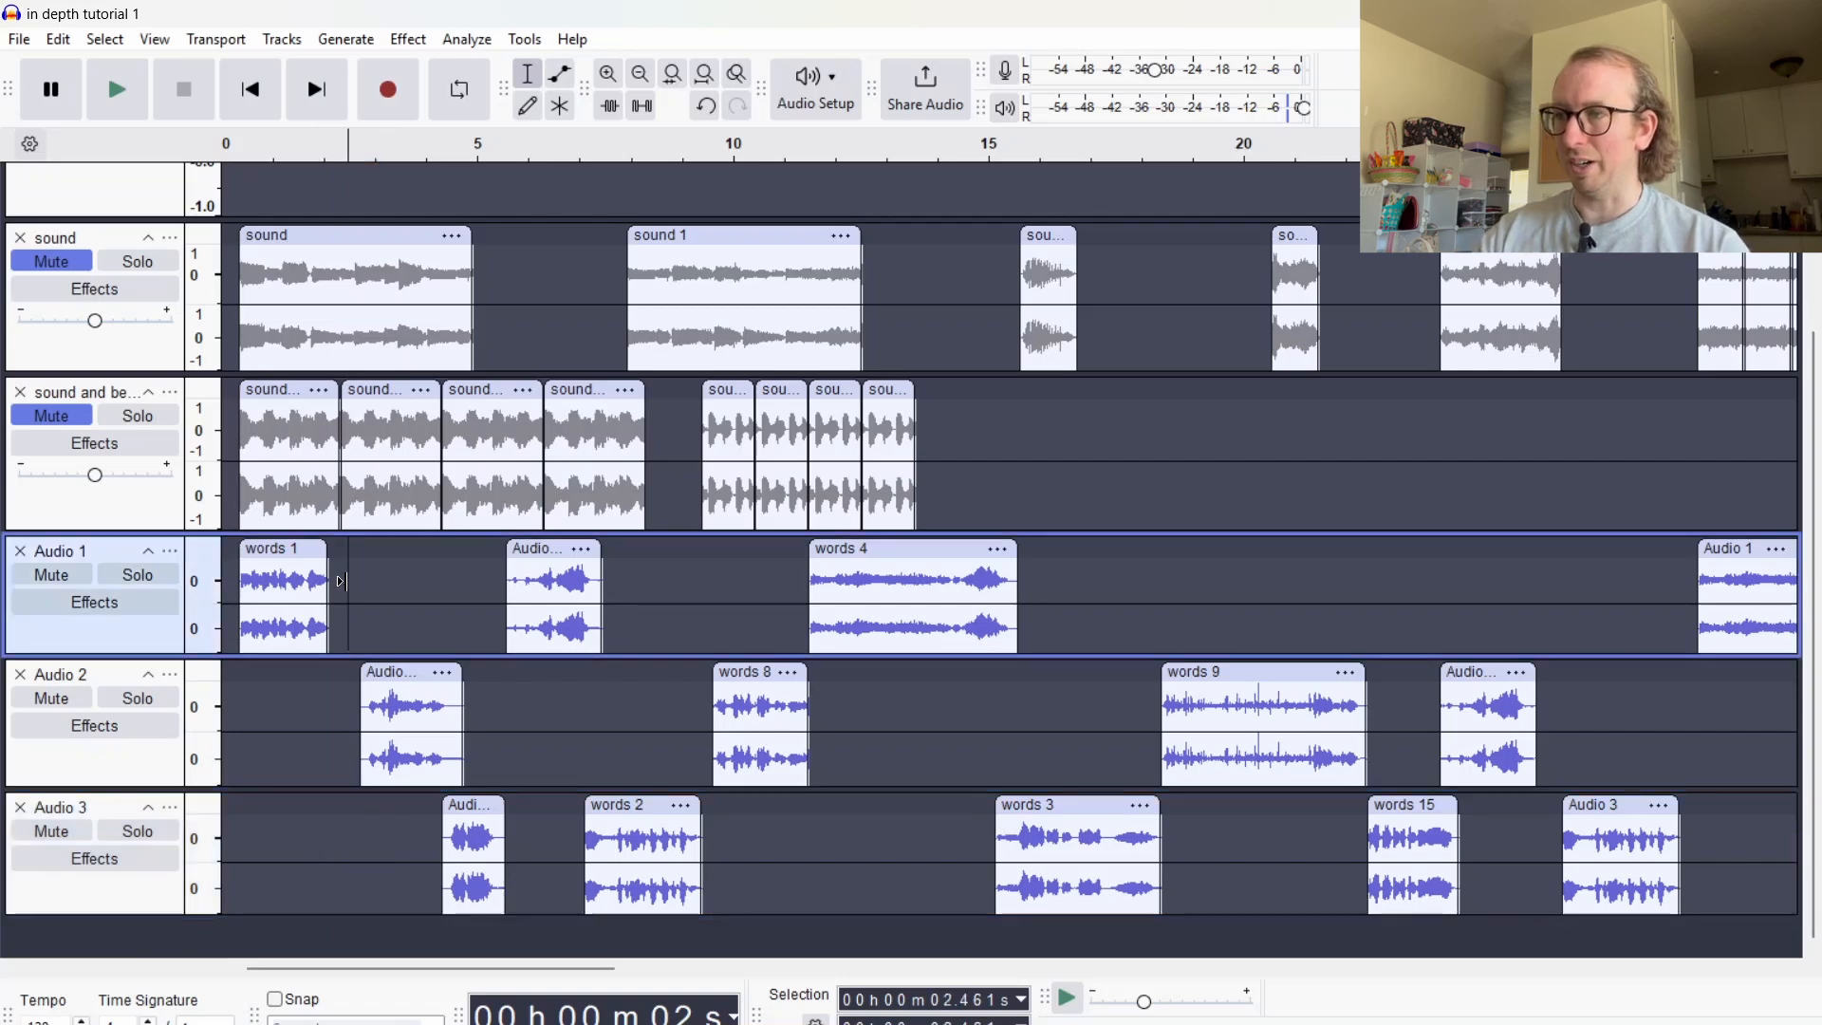
key("space")
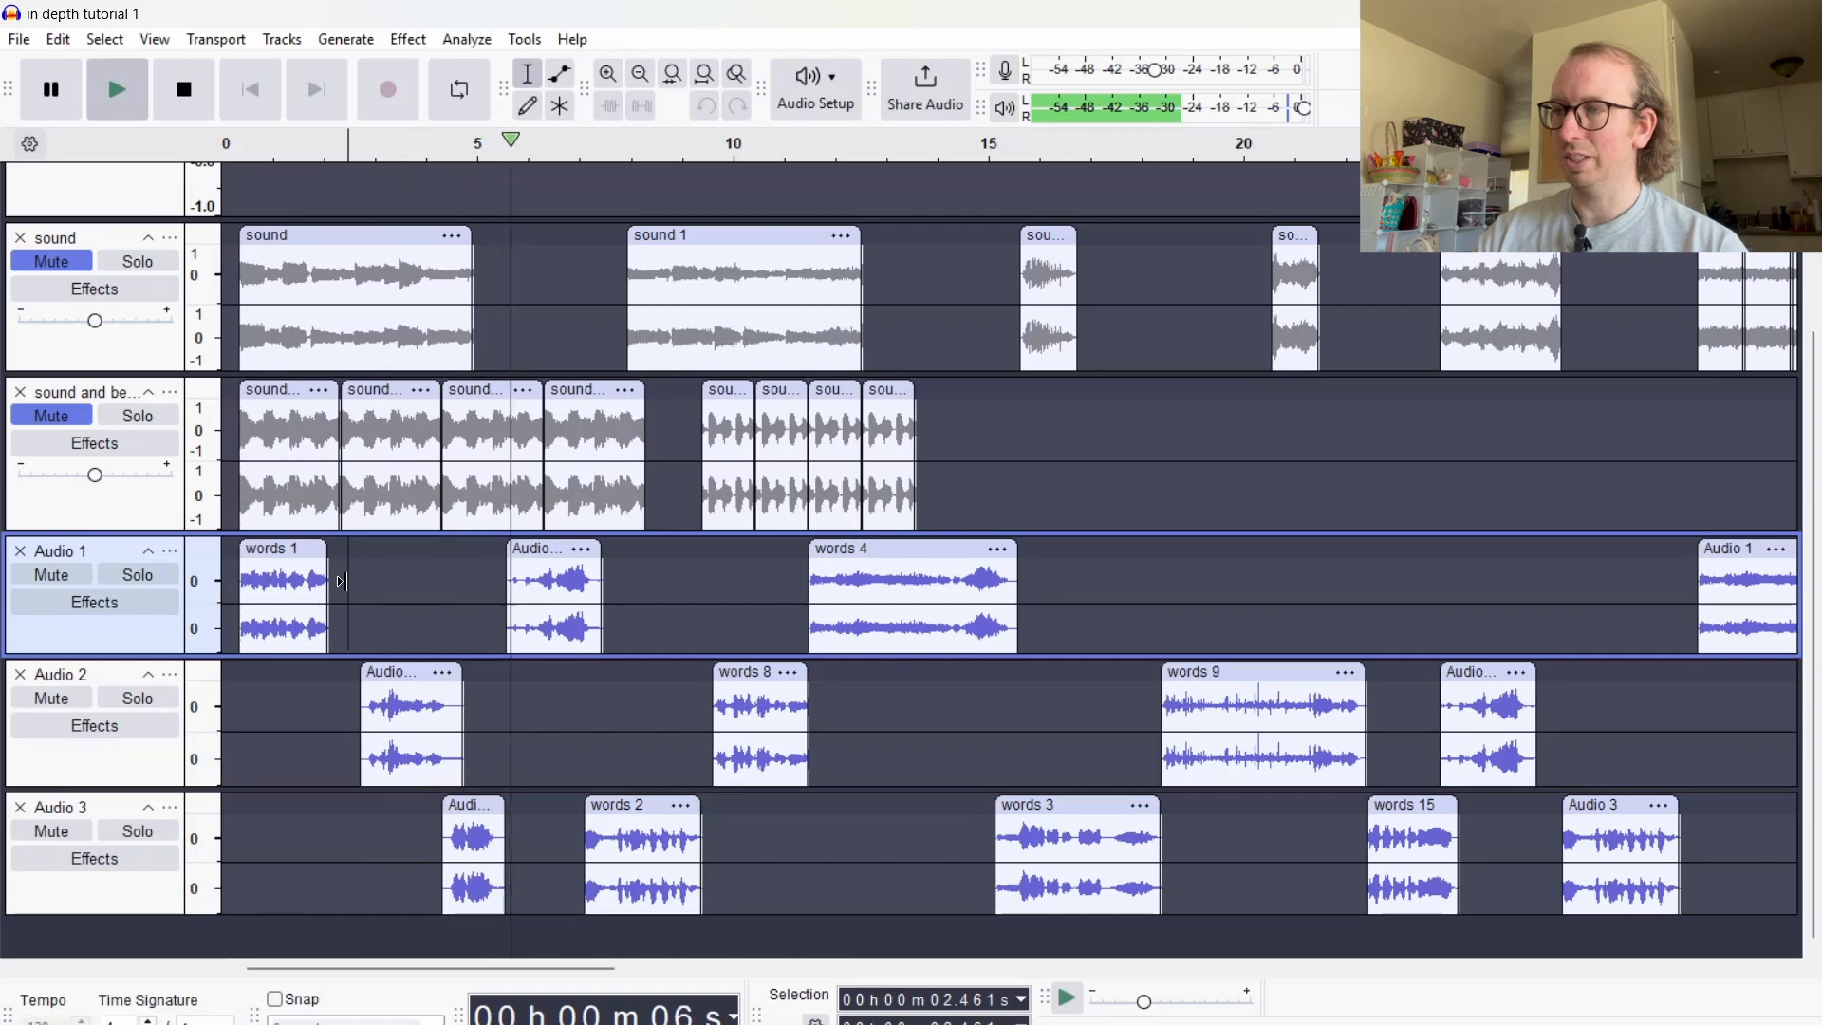
key("space")
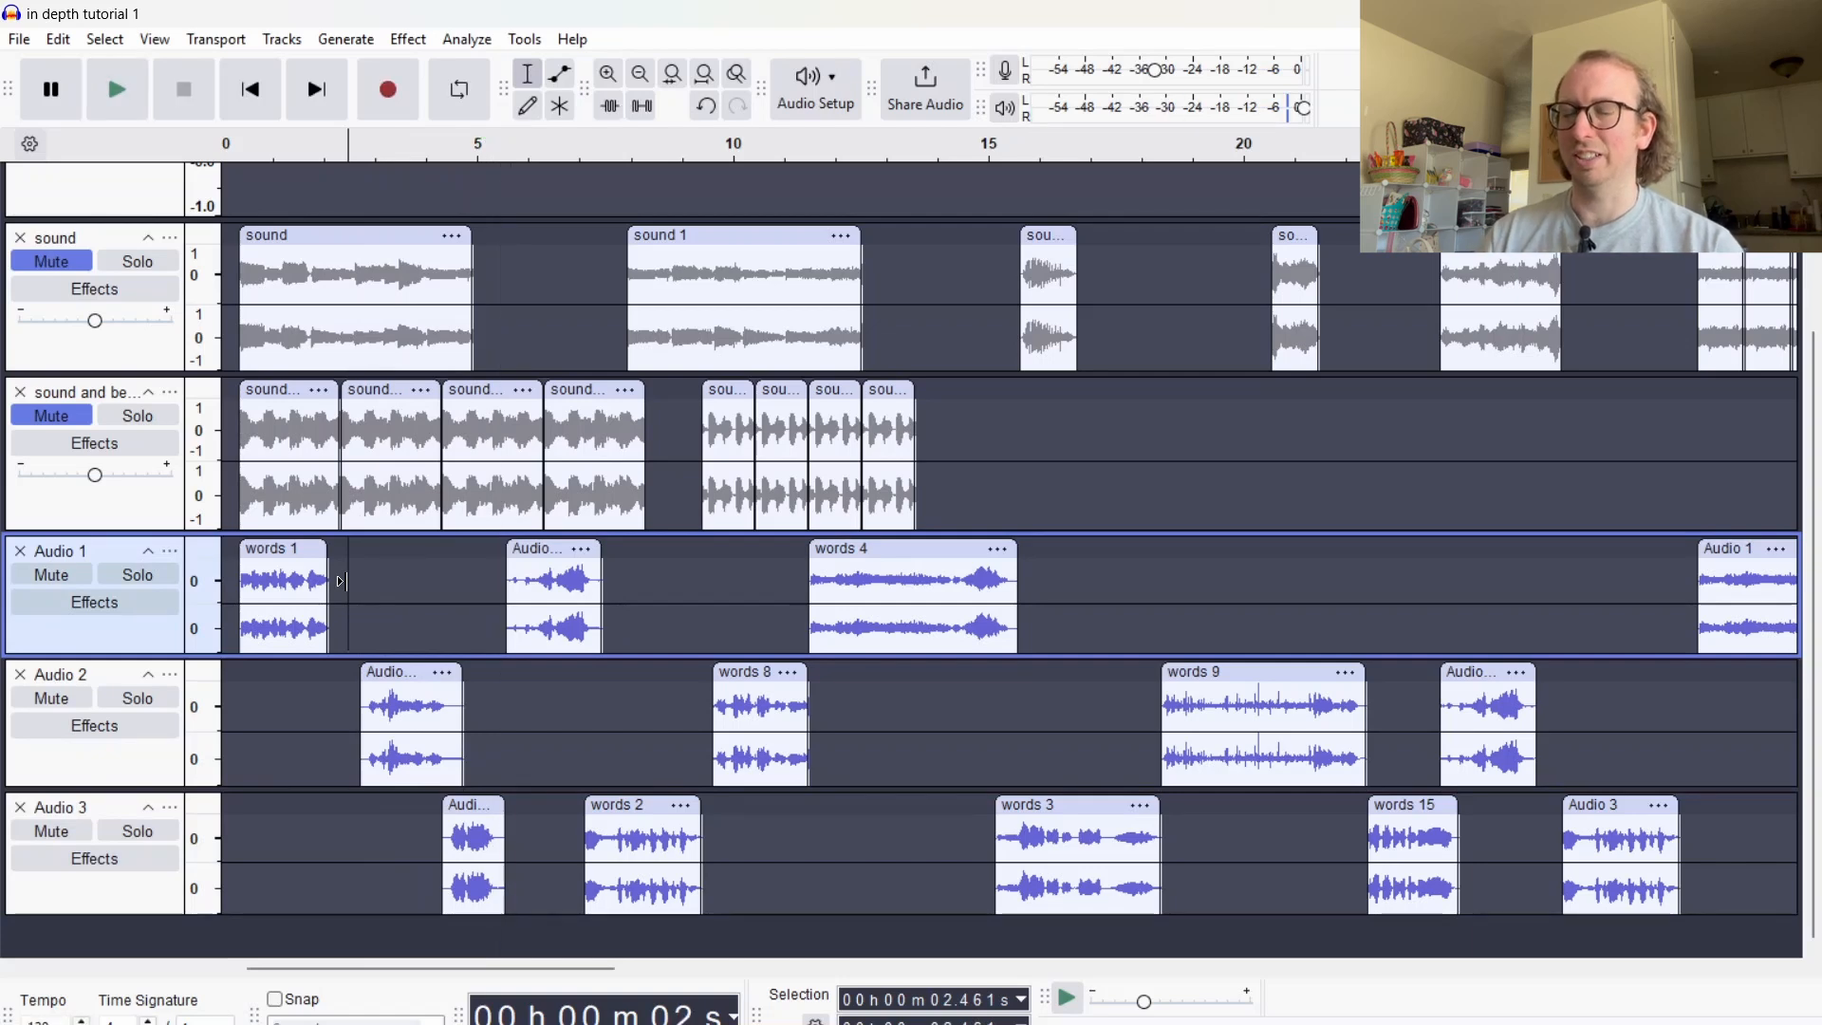
left_click(240, 721)
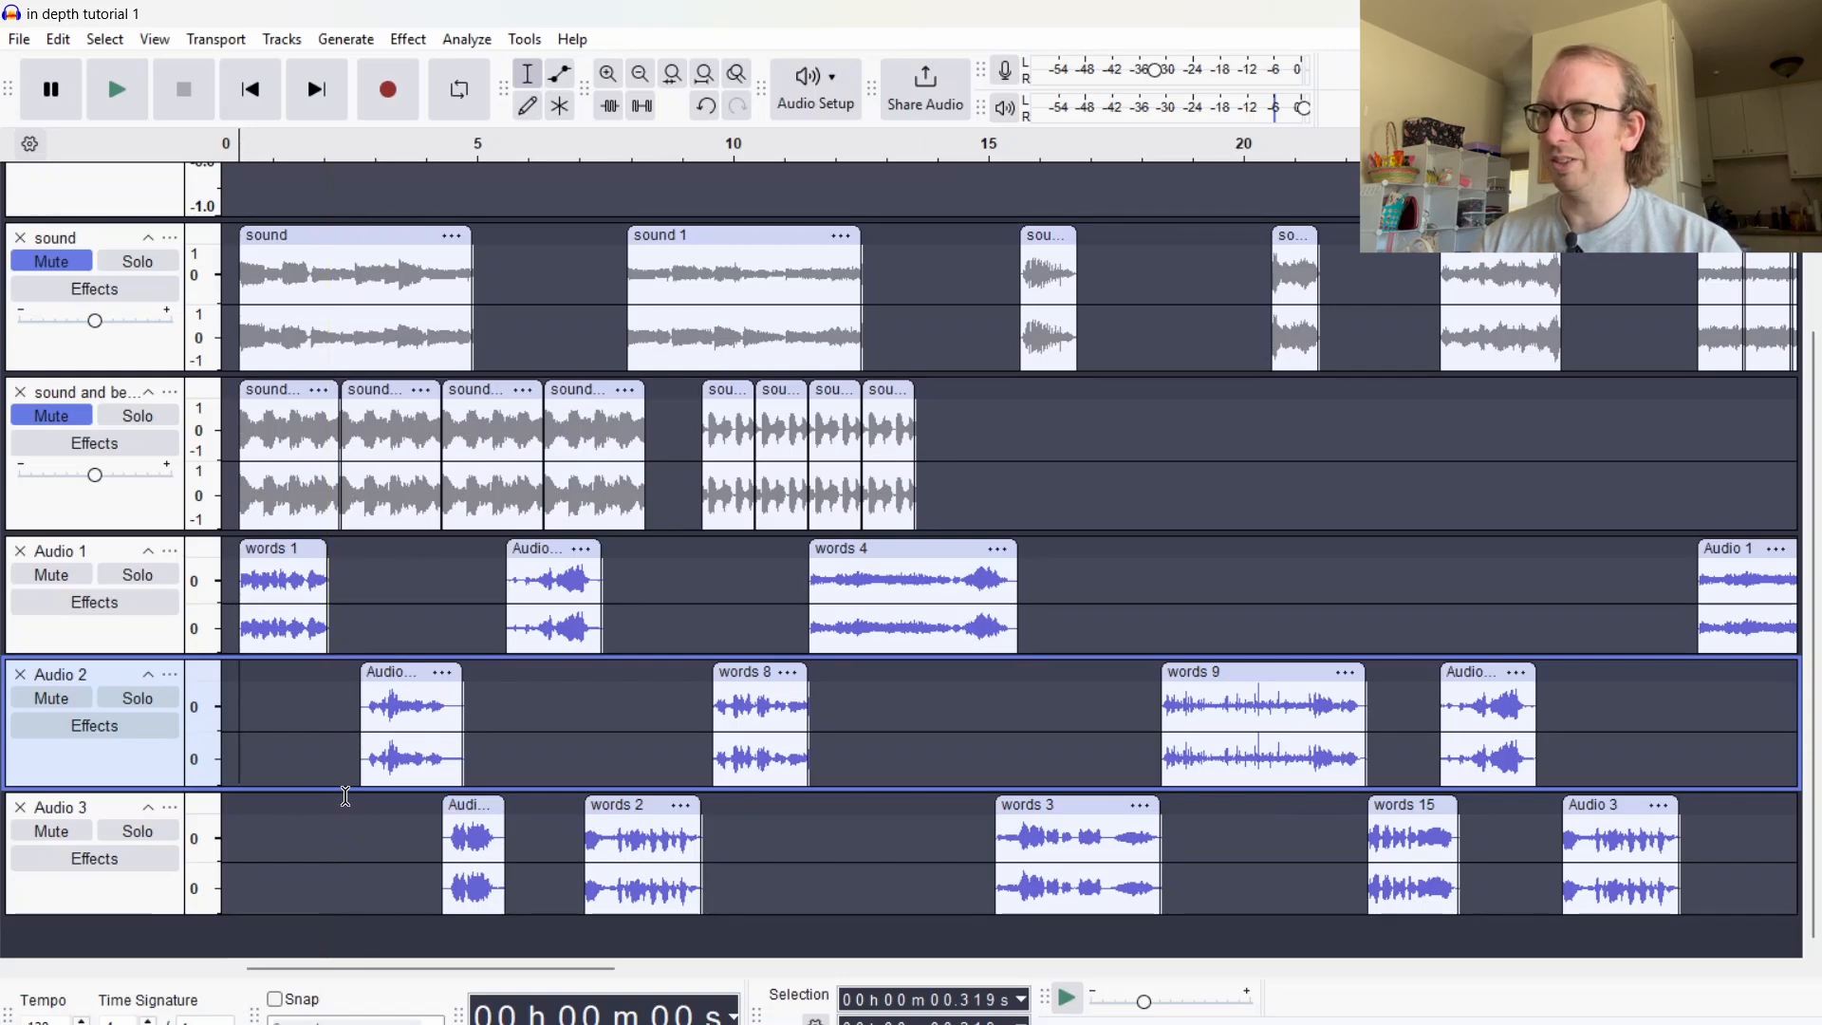
left_click_drag(363, 631, 490, 842)
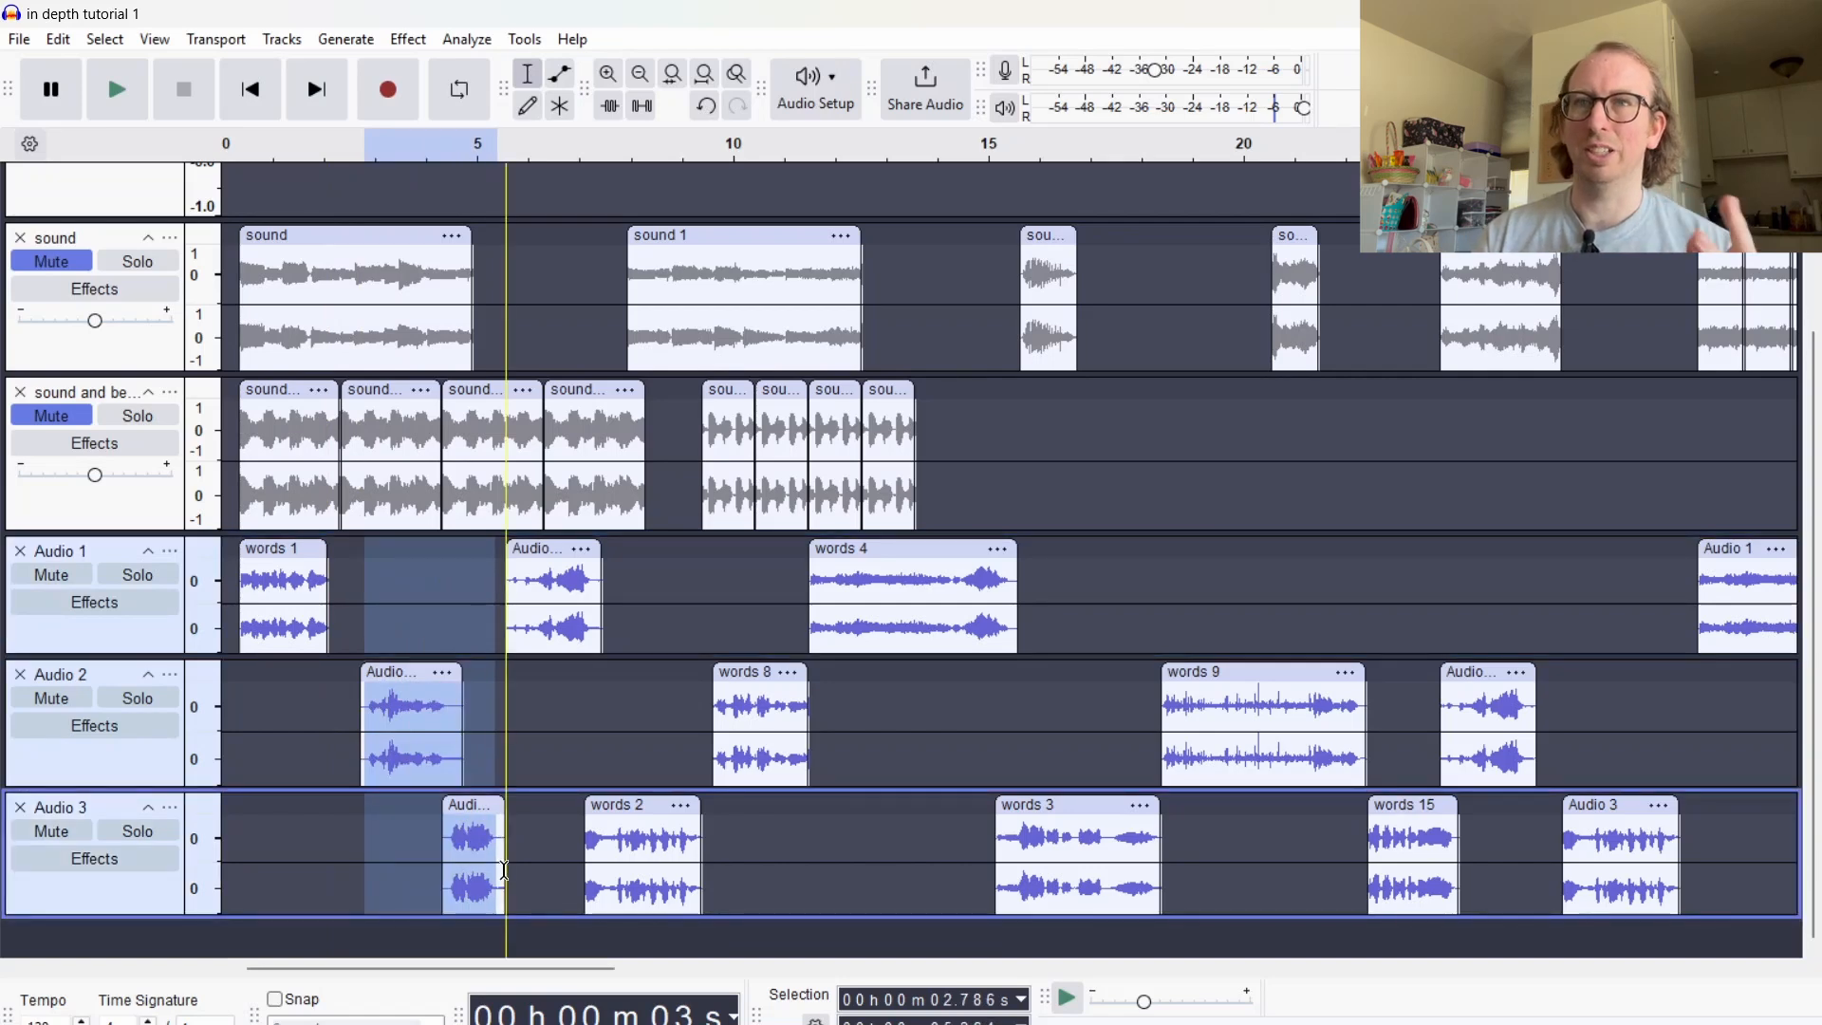
Test the copied clip in Audio 3 at about 1.86 s by playing twice from about 0.32 s, and delete it
left_click(317, 846)
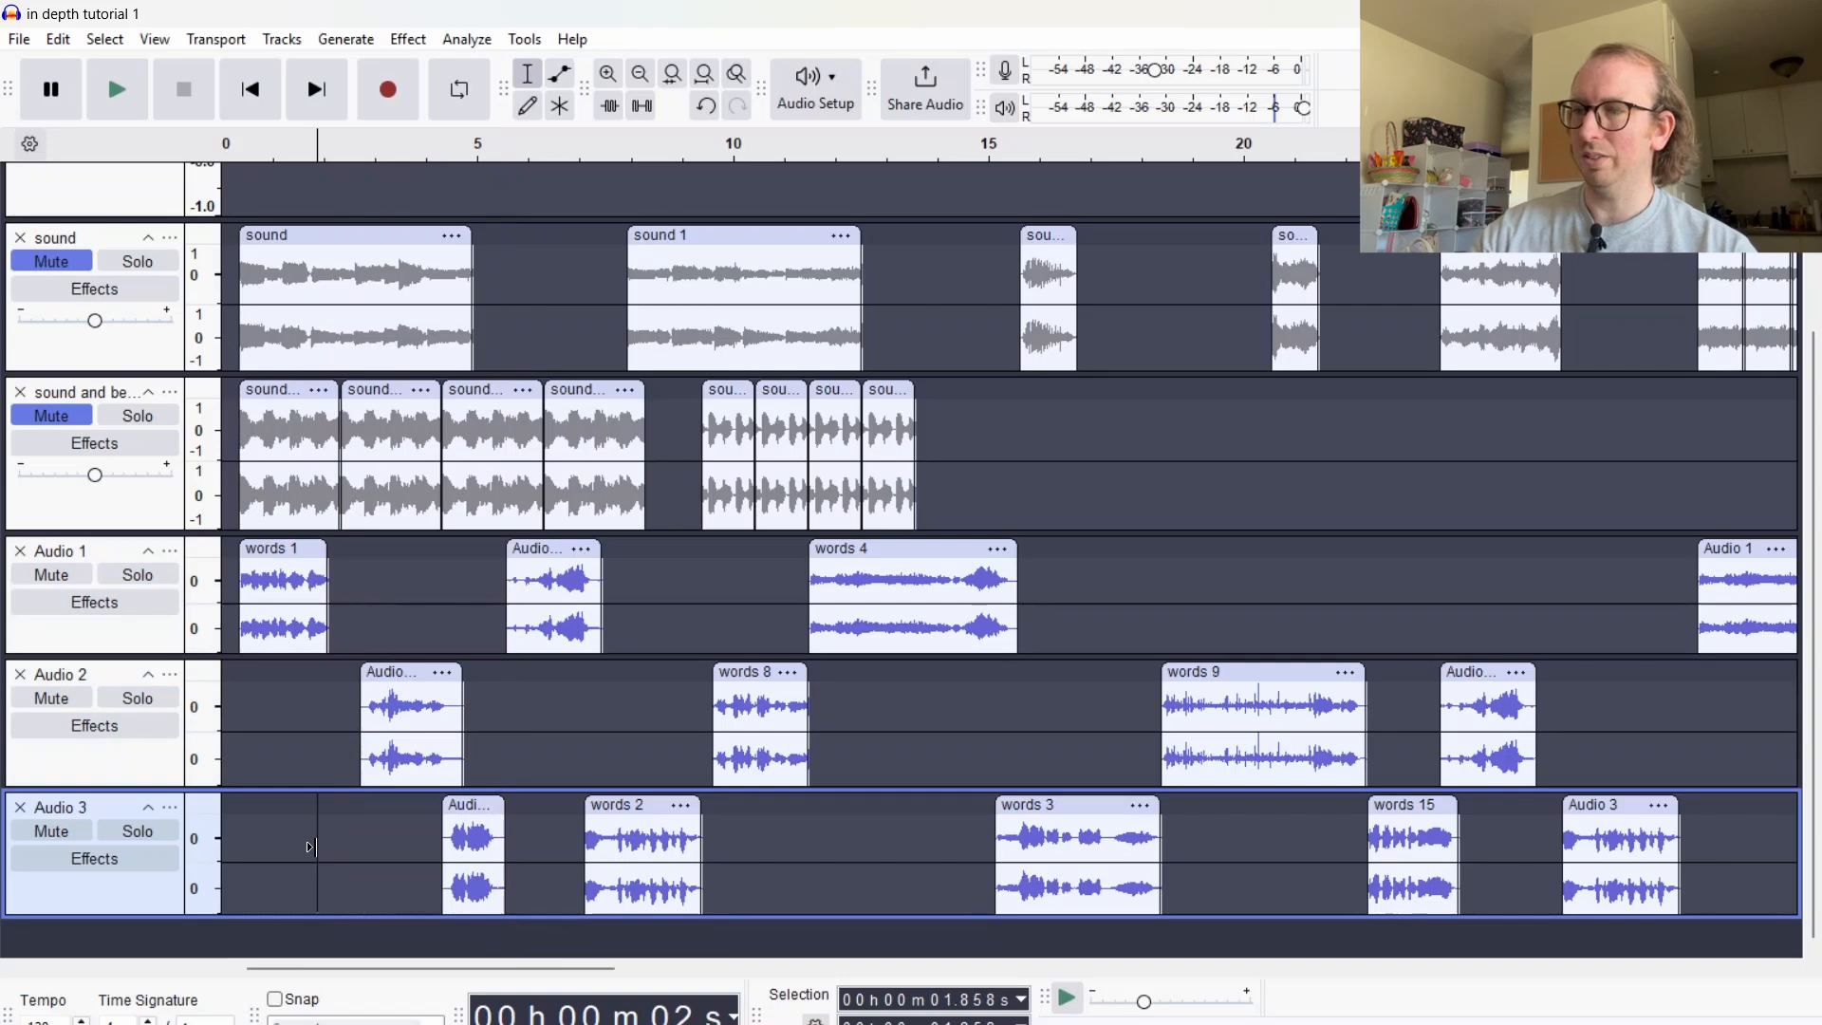
key("ctrl+v")
left_click(243, 719)
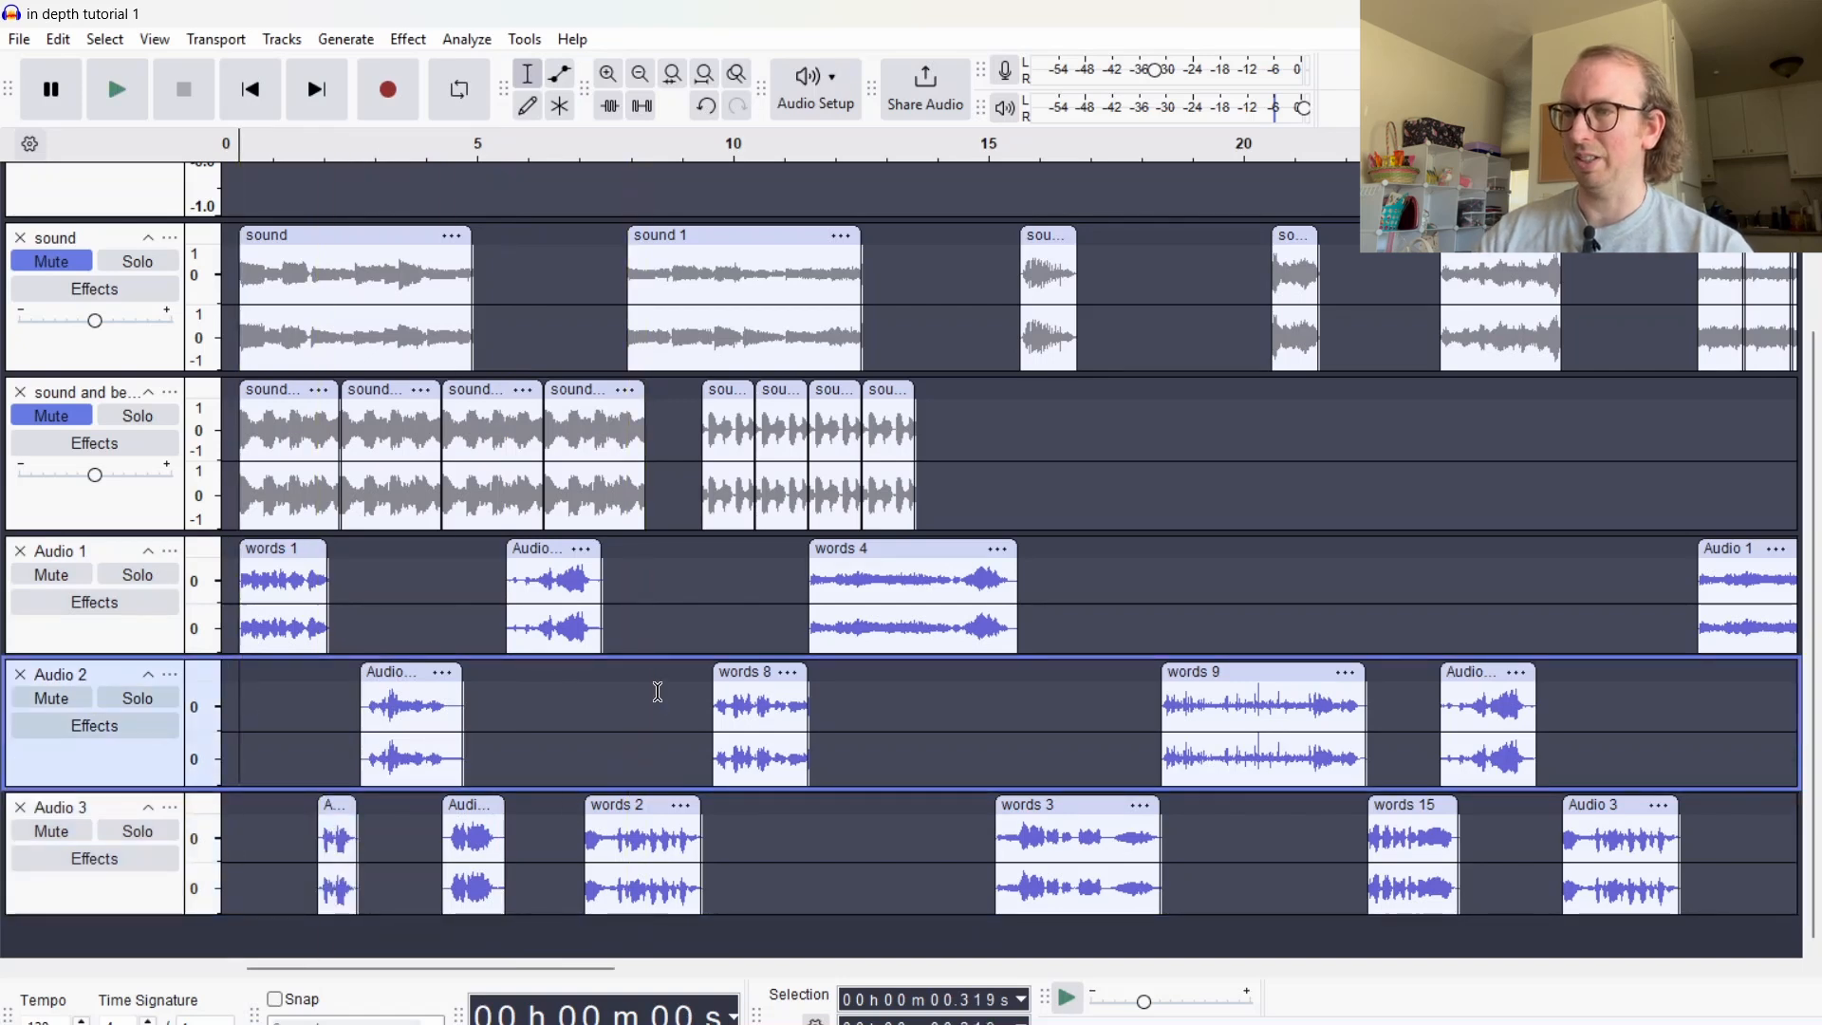
key("space")
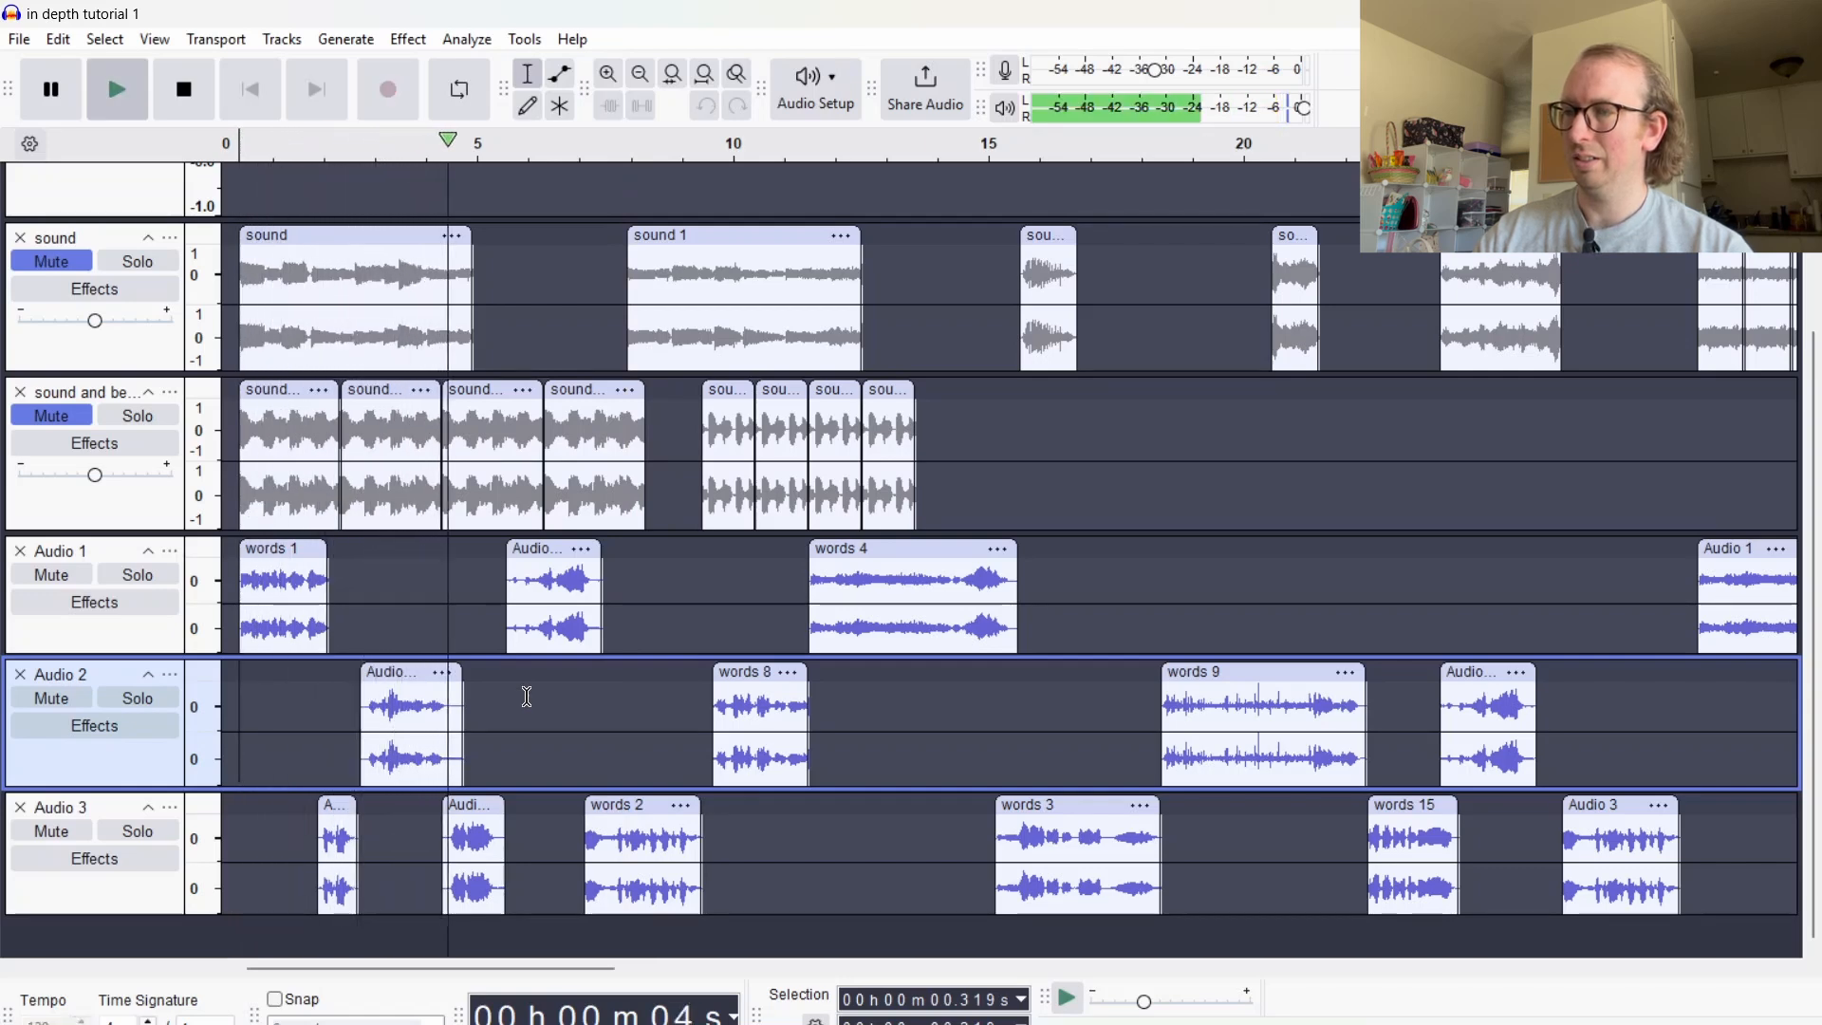
key("space")
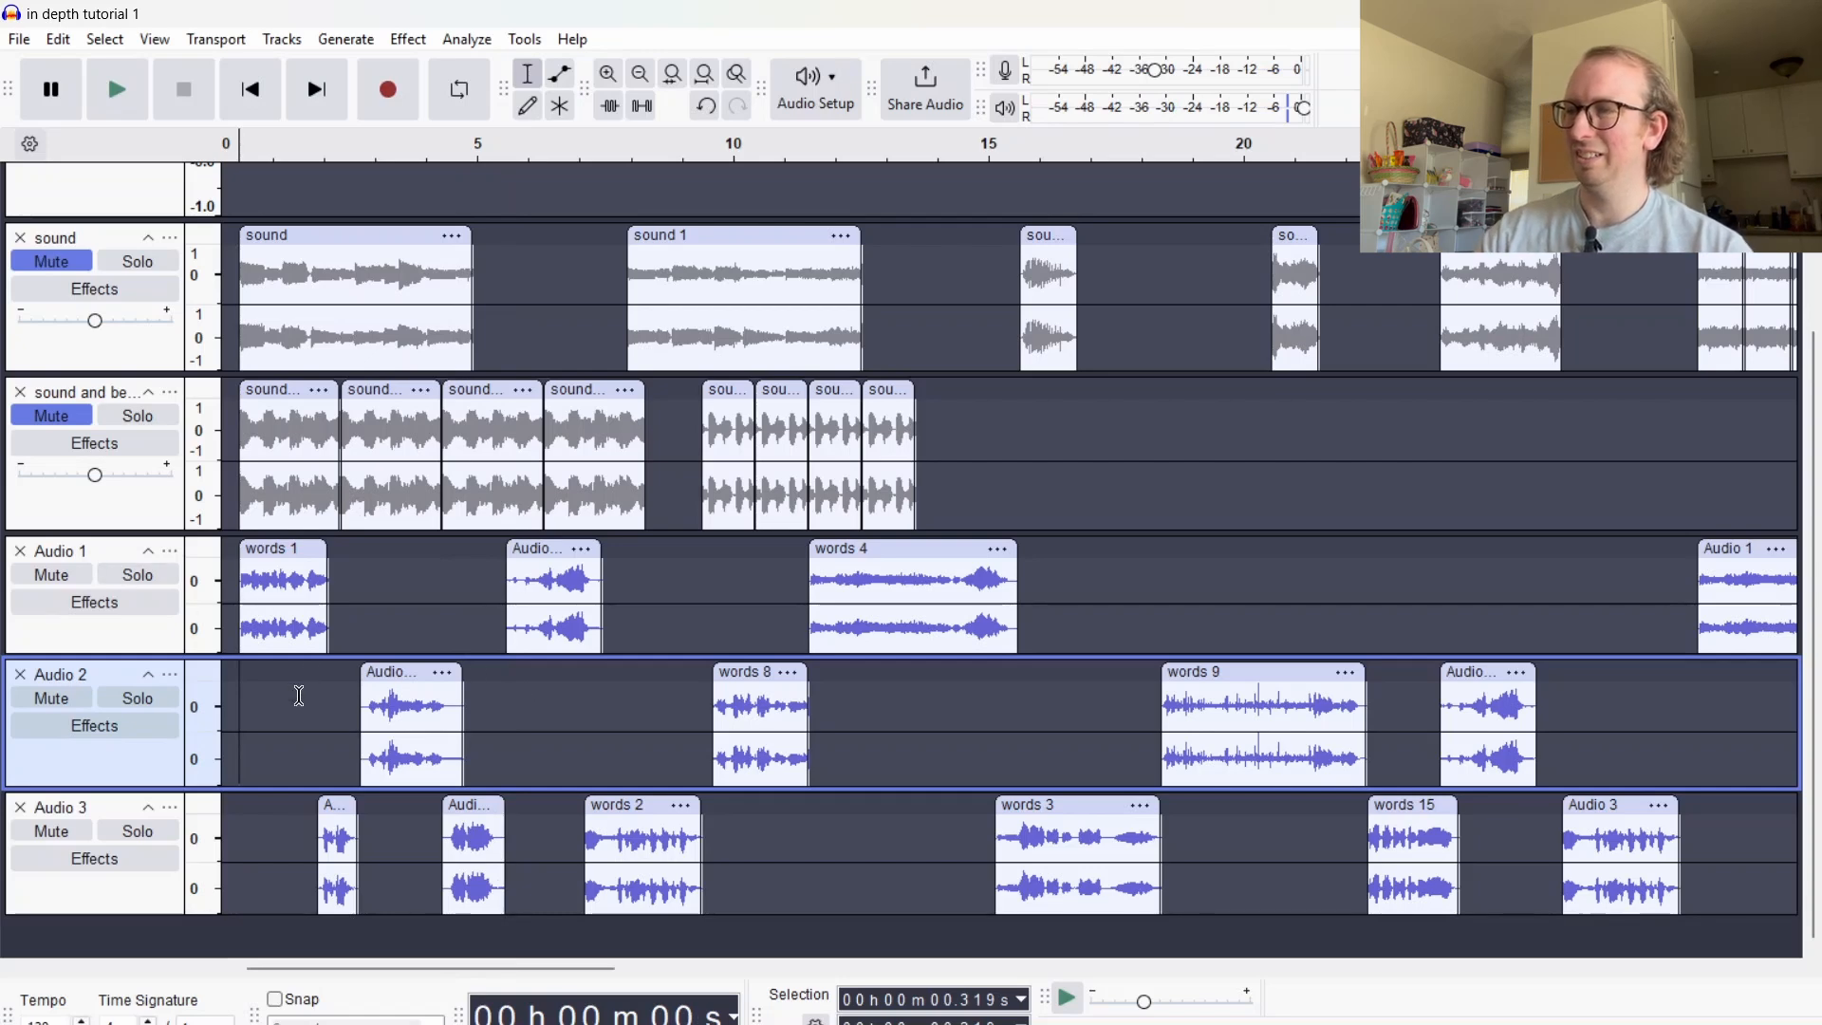
key("space")
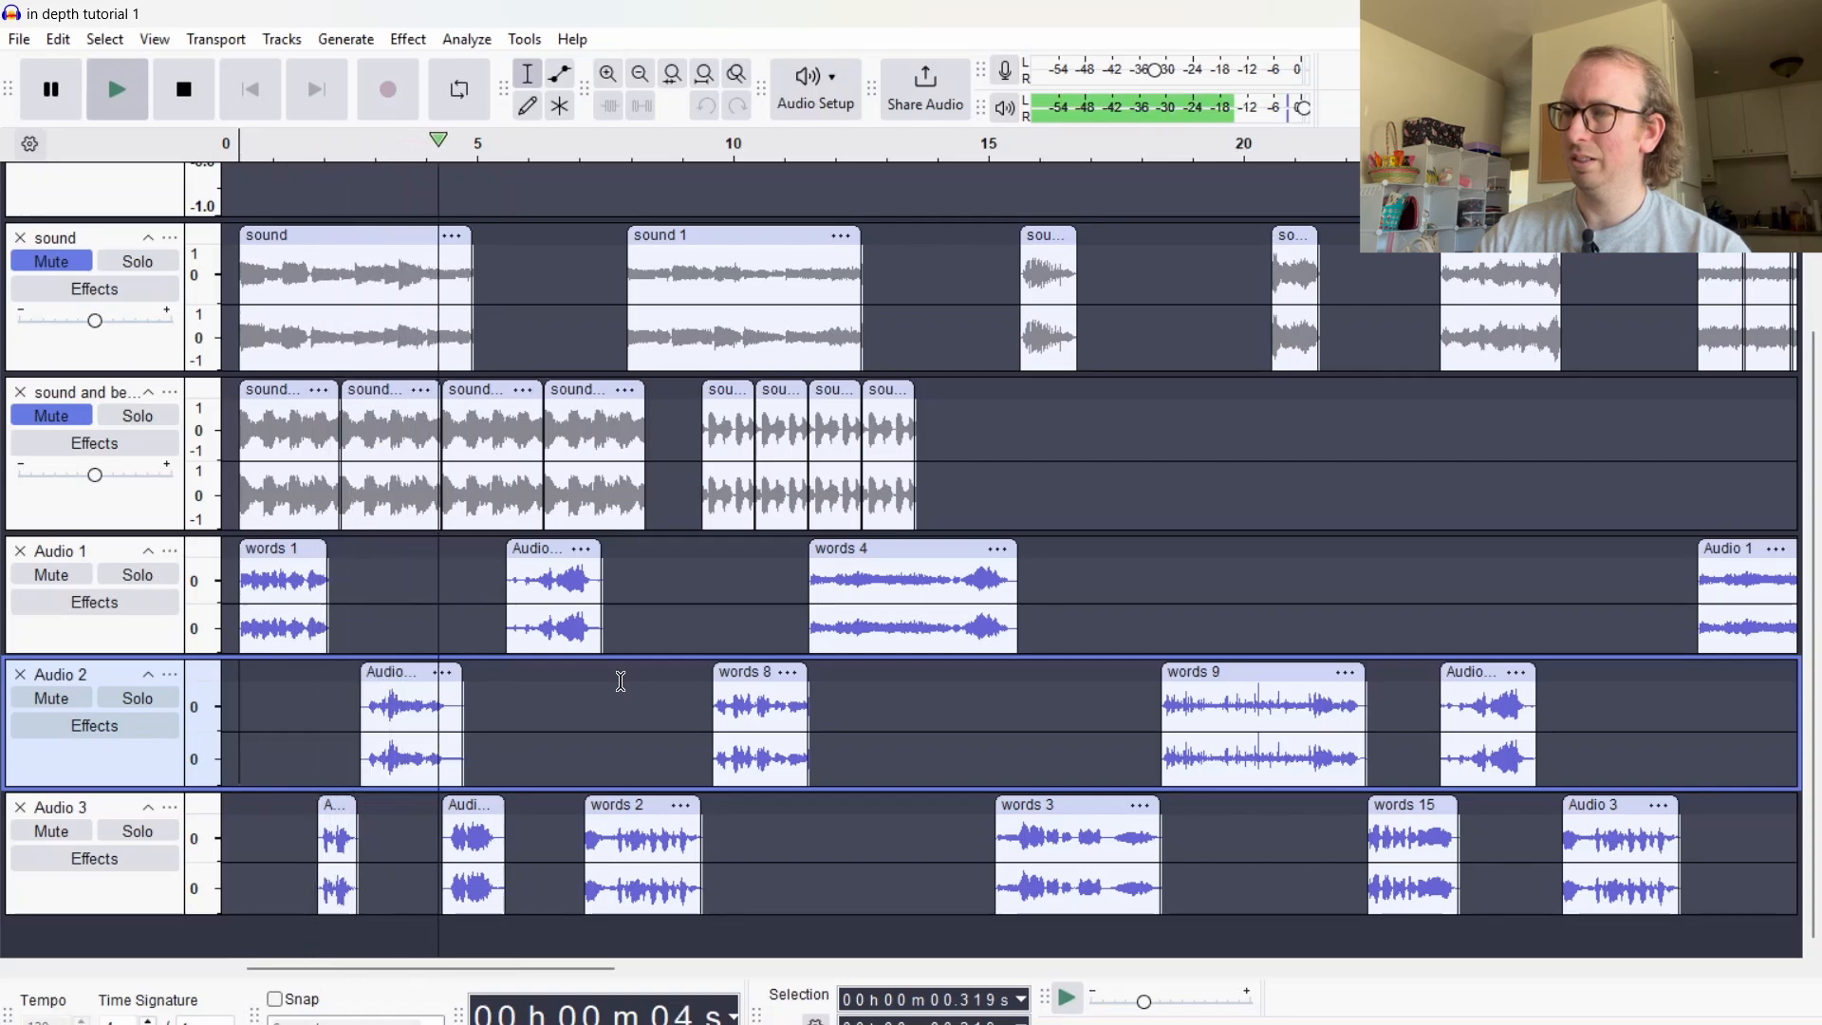
key("space")
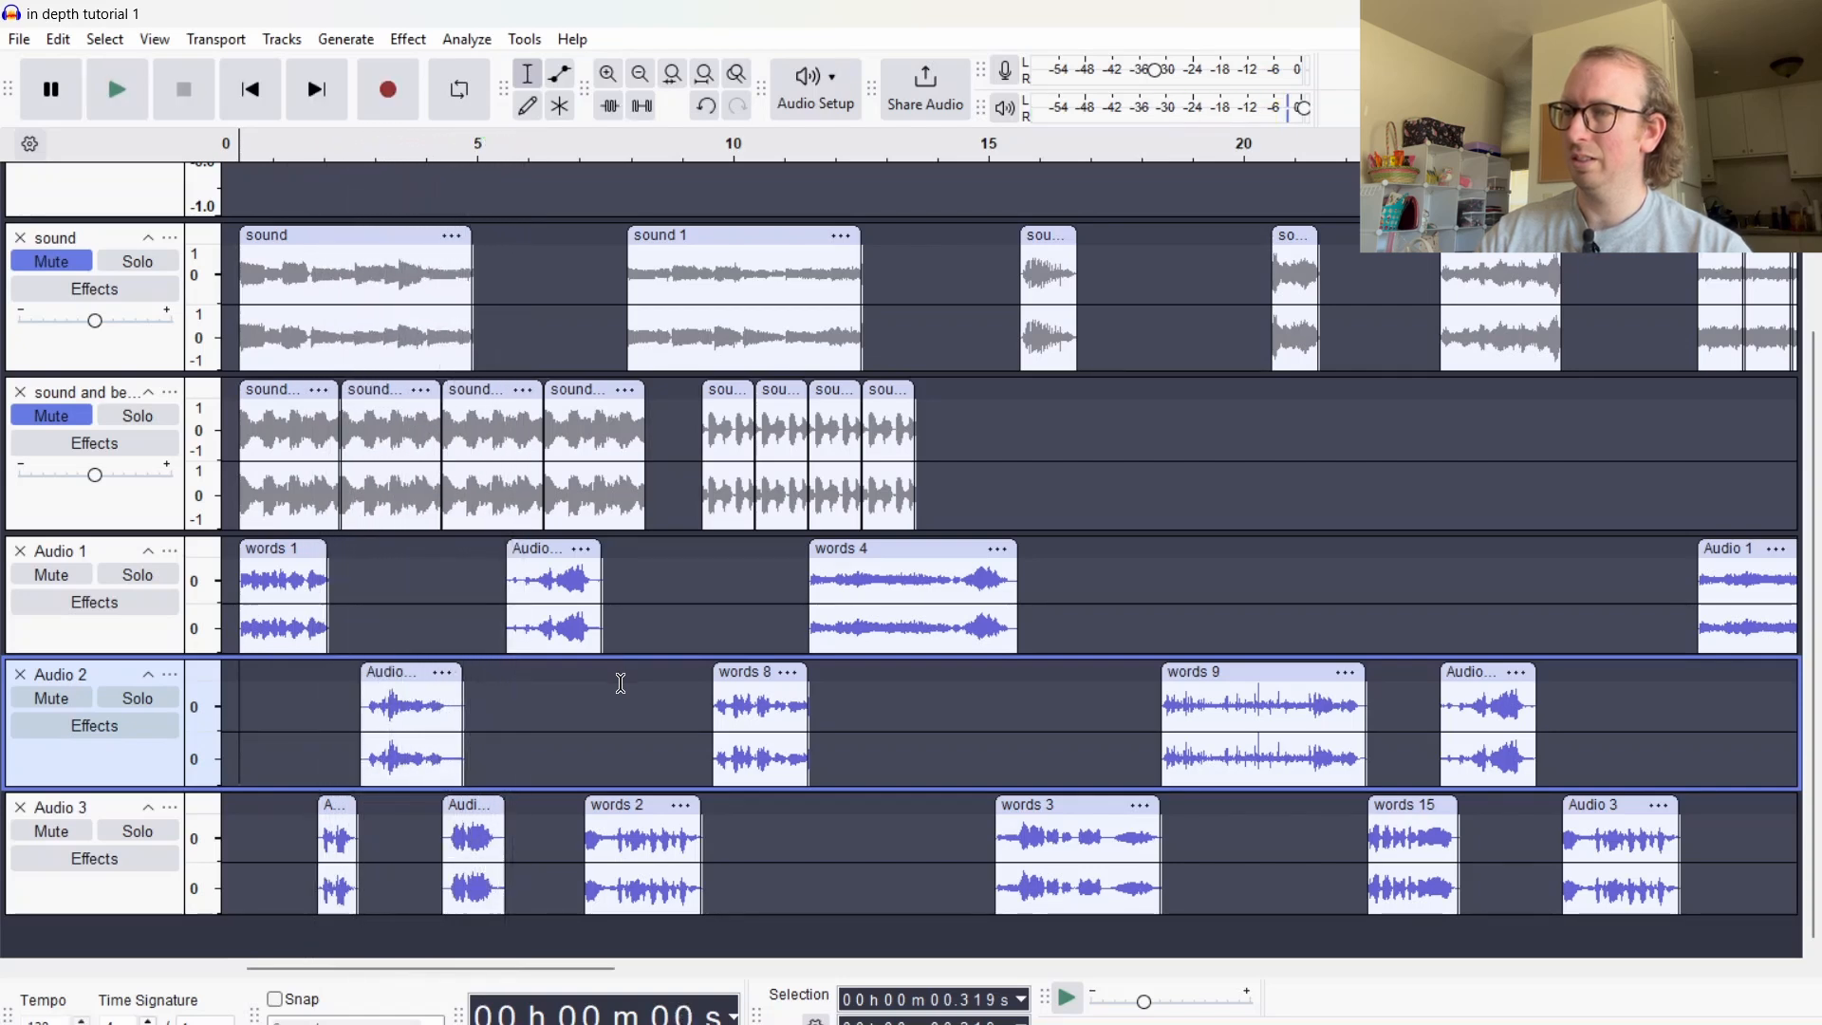
left_click(334, 804)
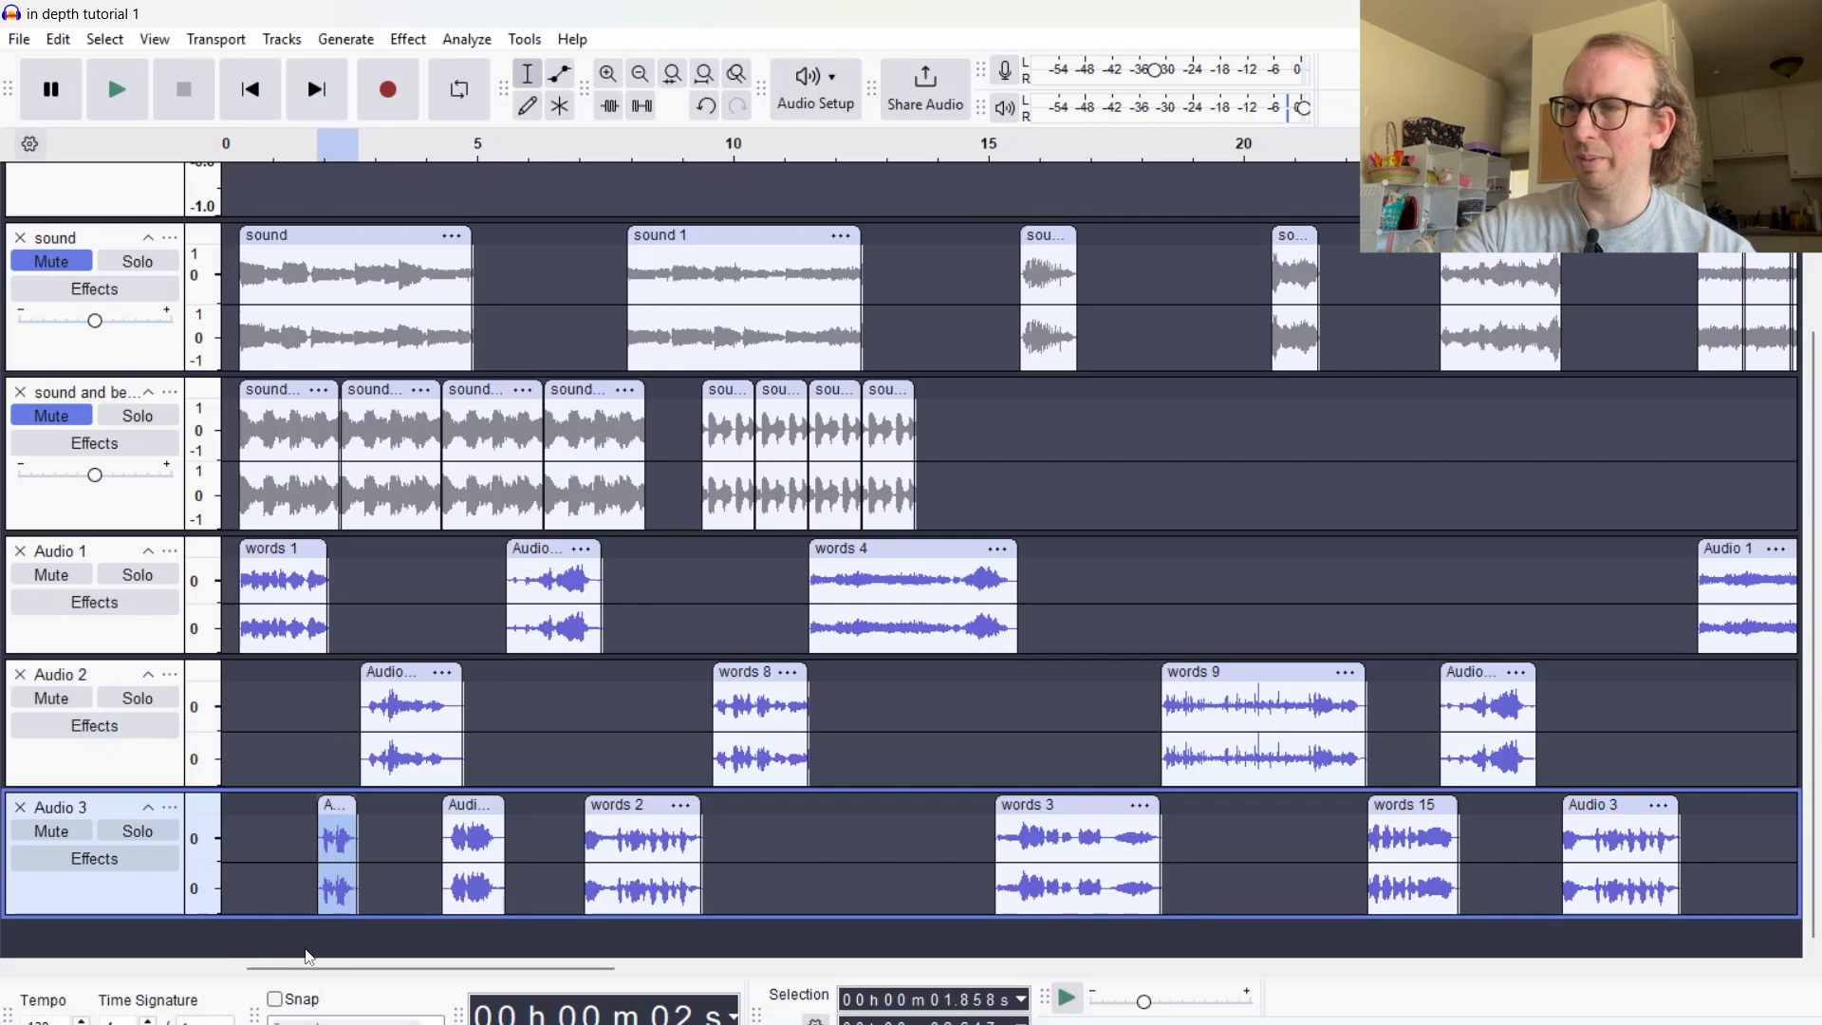
key("Delete")
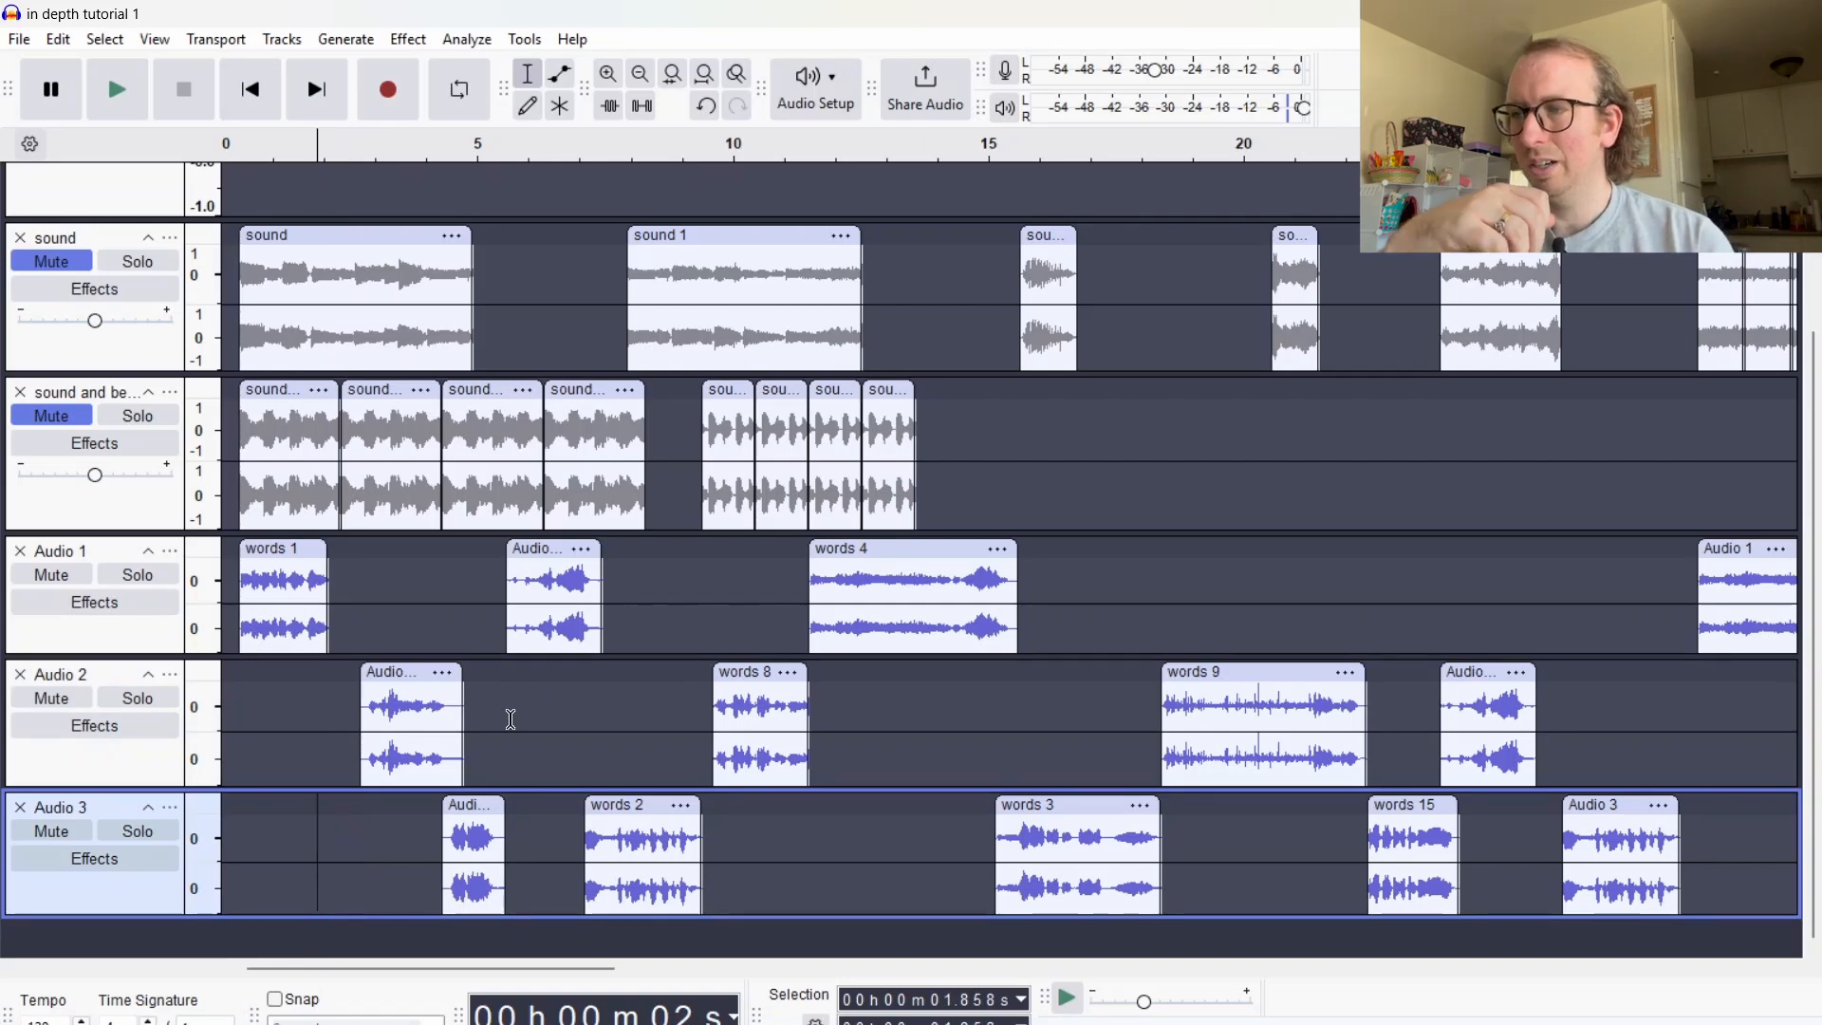
Move the first clips of Audio 2 and Audio 3 together about 0.3 s earlier and play the opening words
left_click_drag(519, 710, 355, 836)
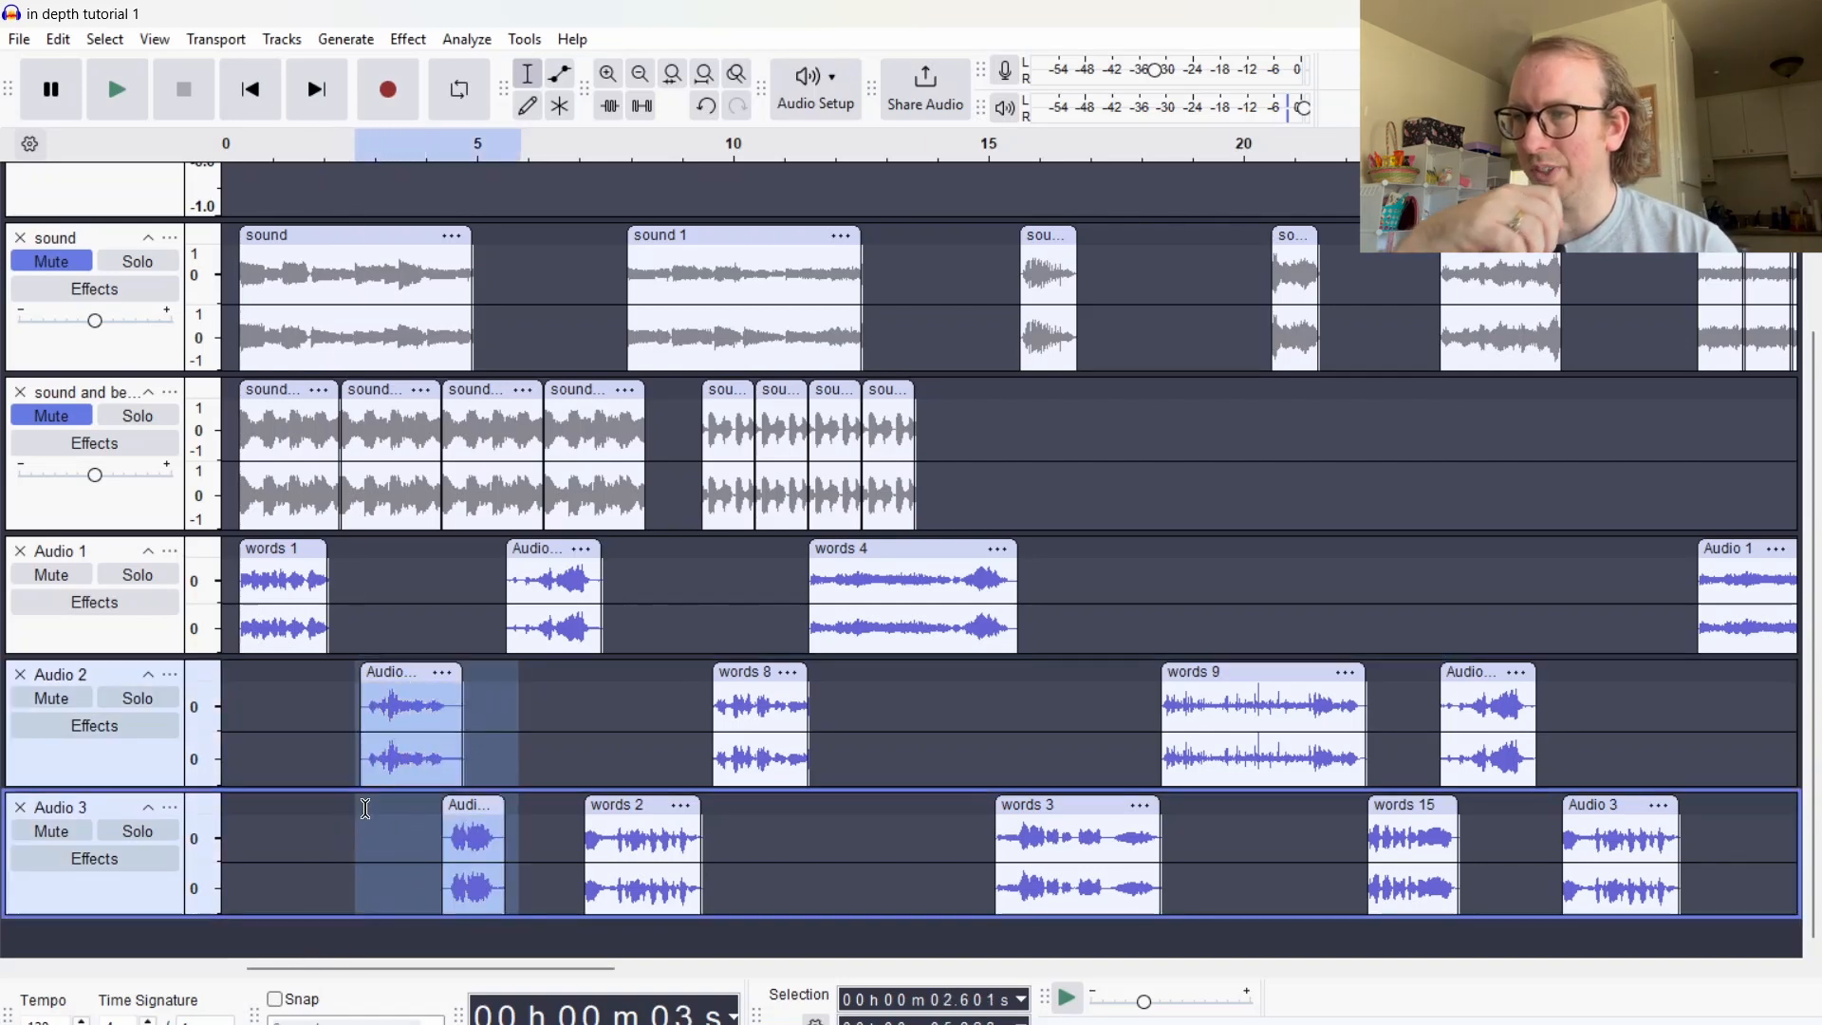
left_click_drag(402, 677, 386, 690)
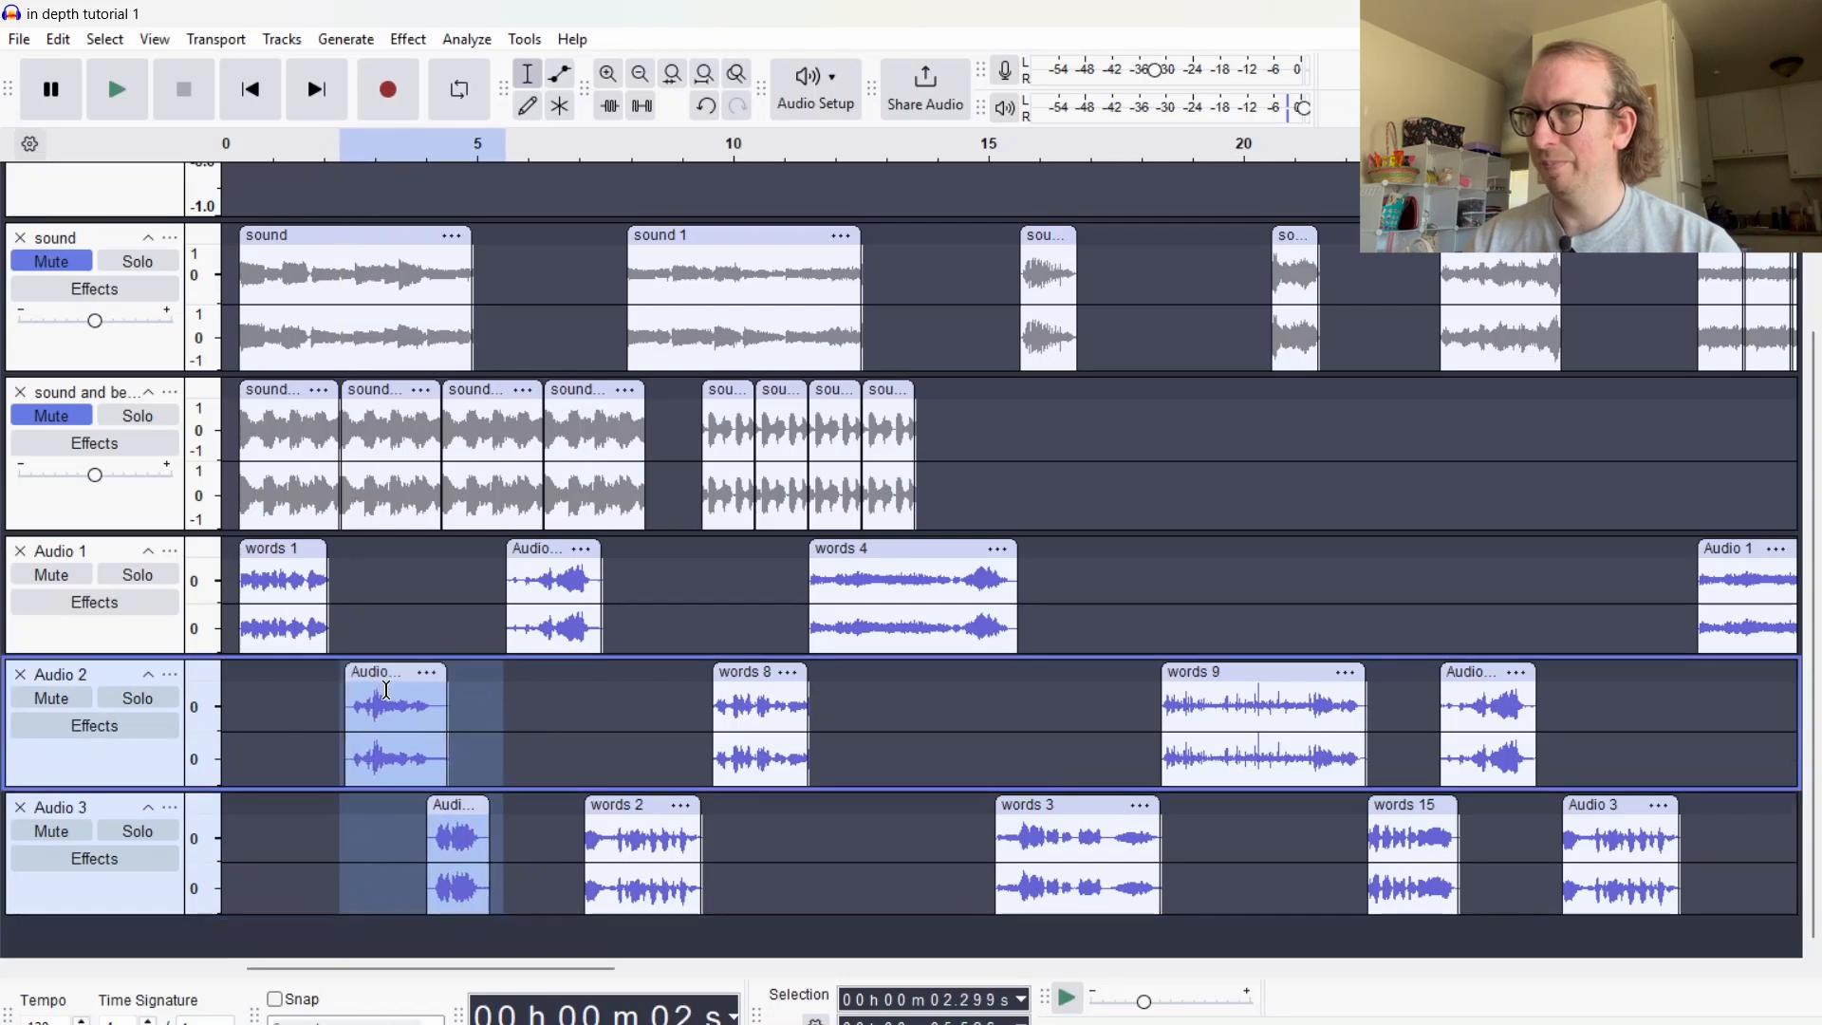
left_click(232, 707)
key("space")
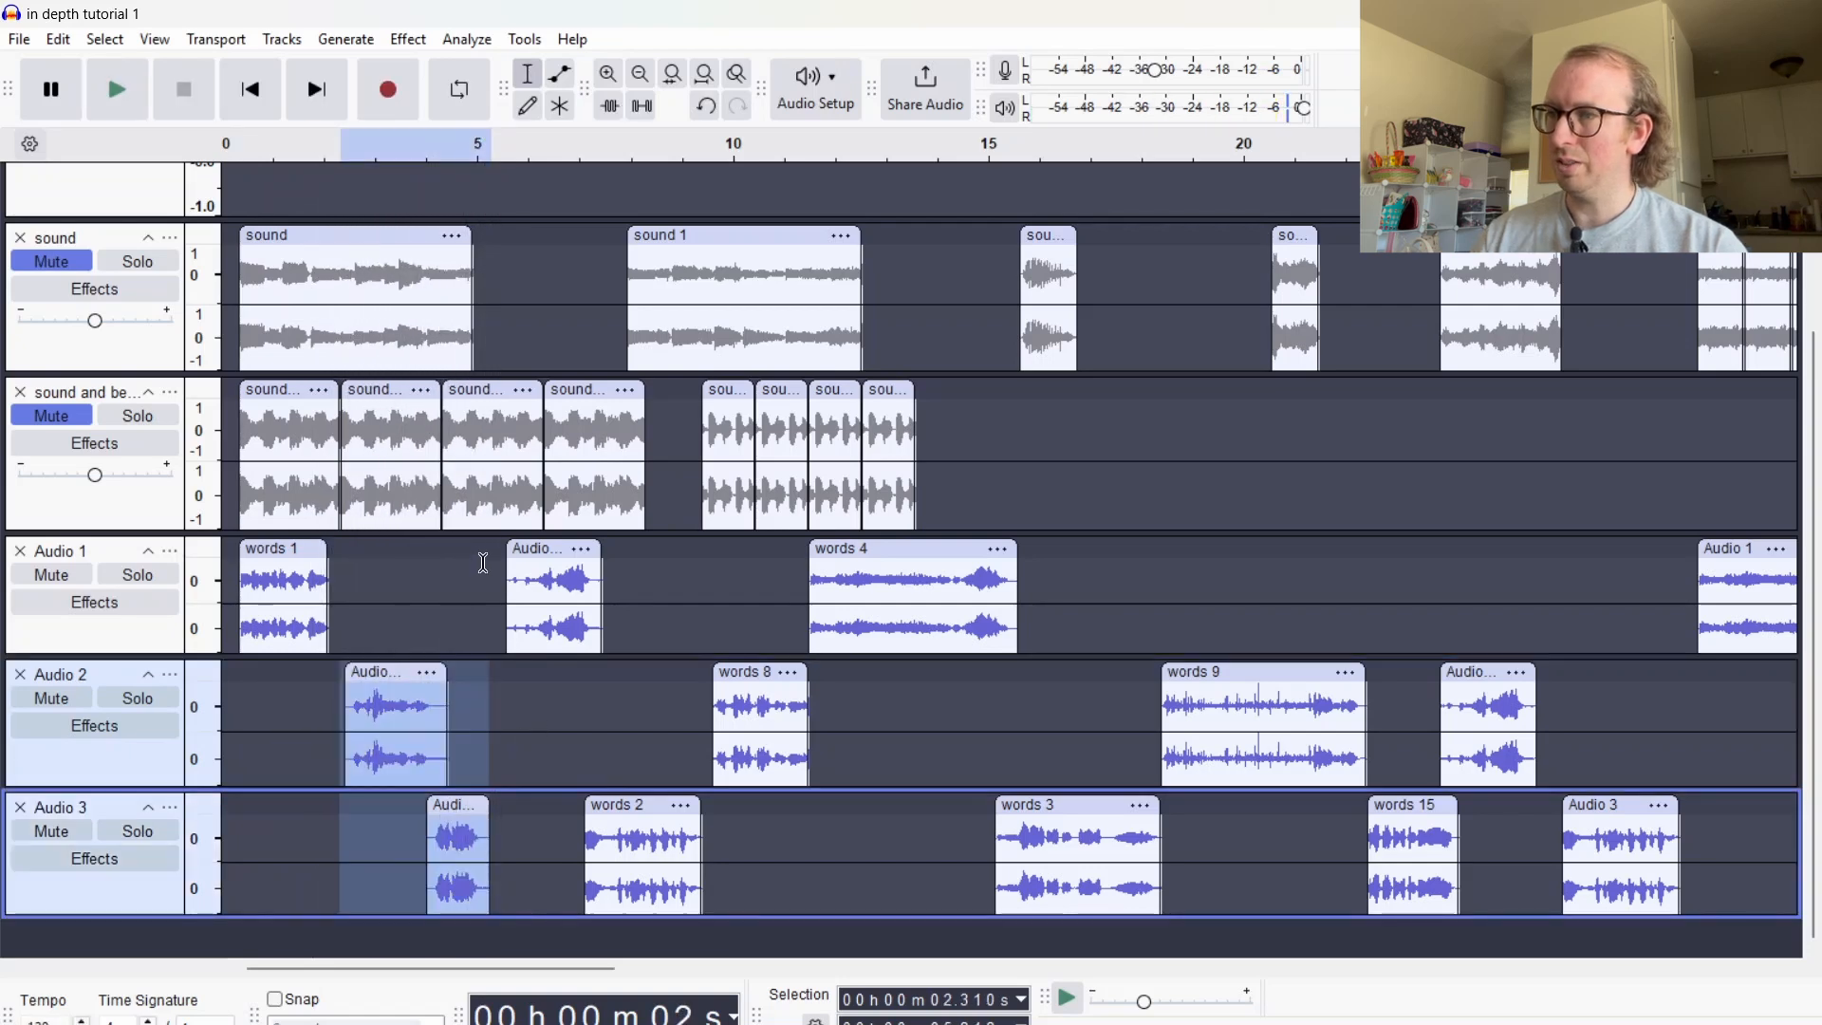
left_click(484, 575)
key("space")
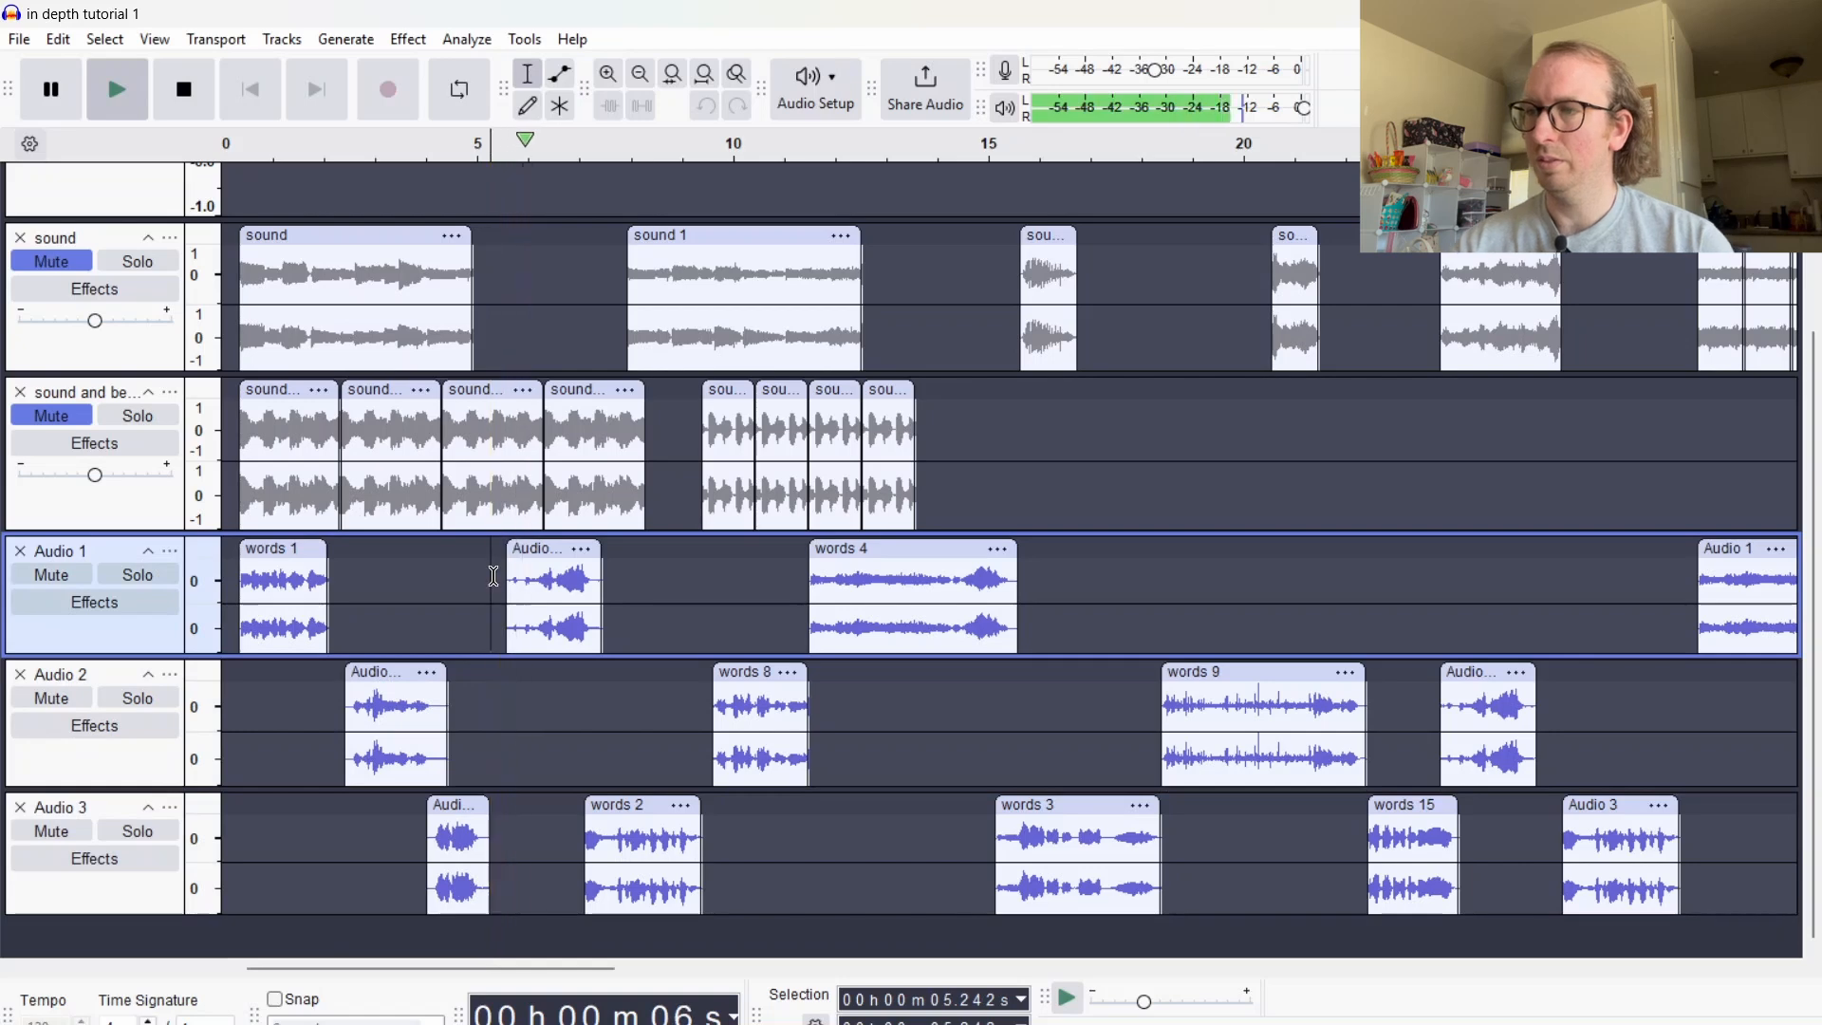
key("space")
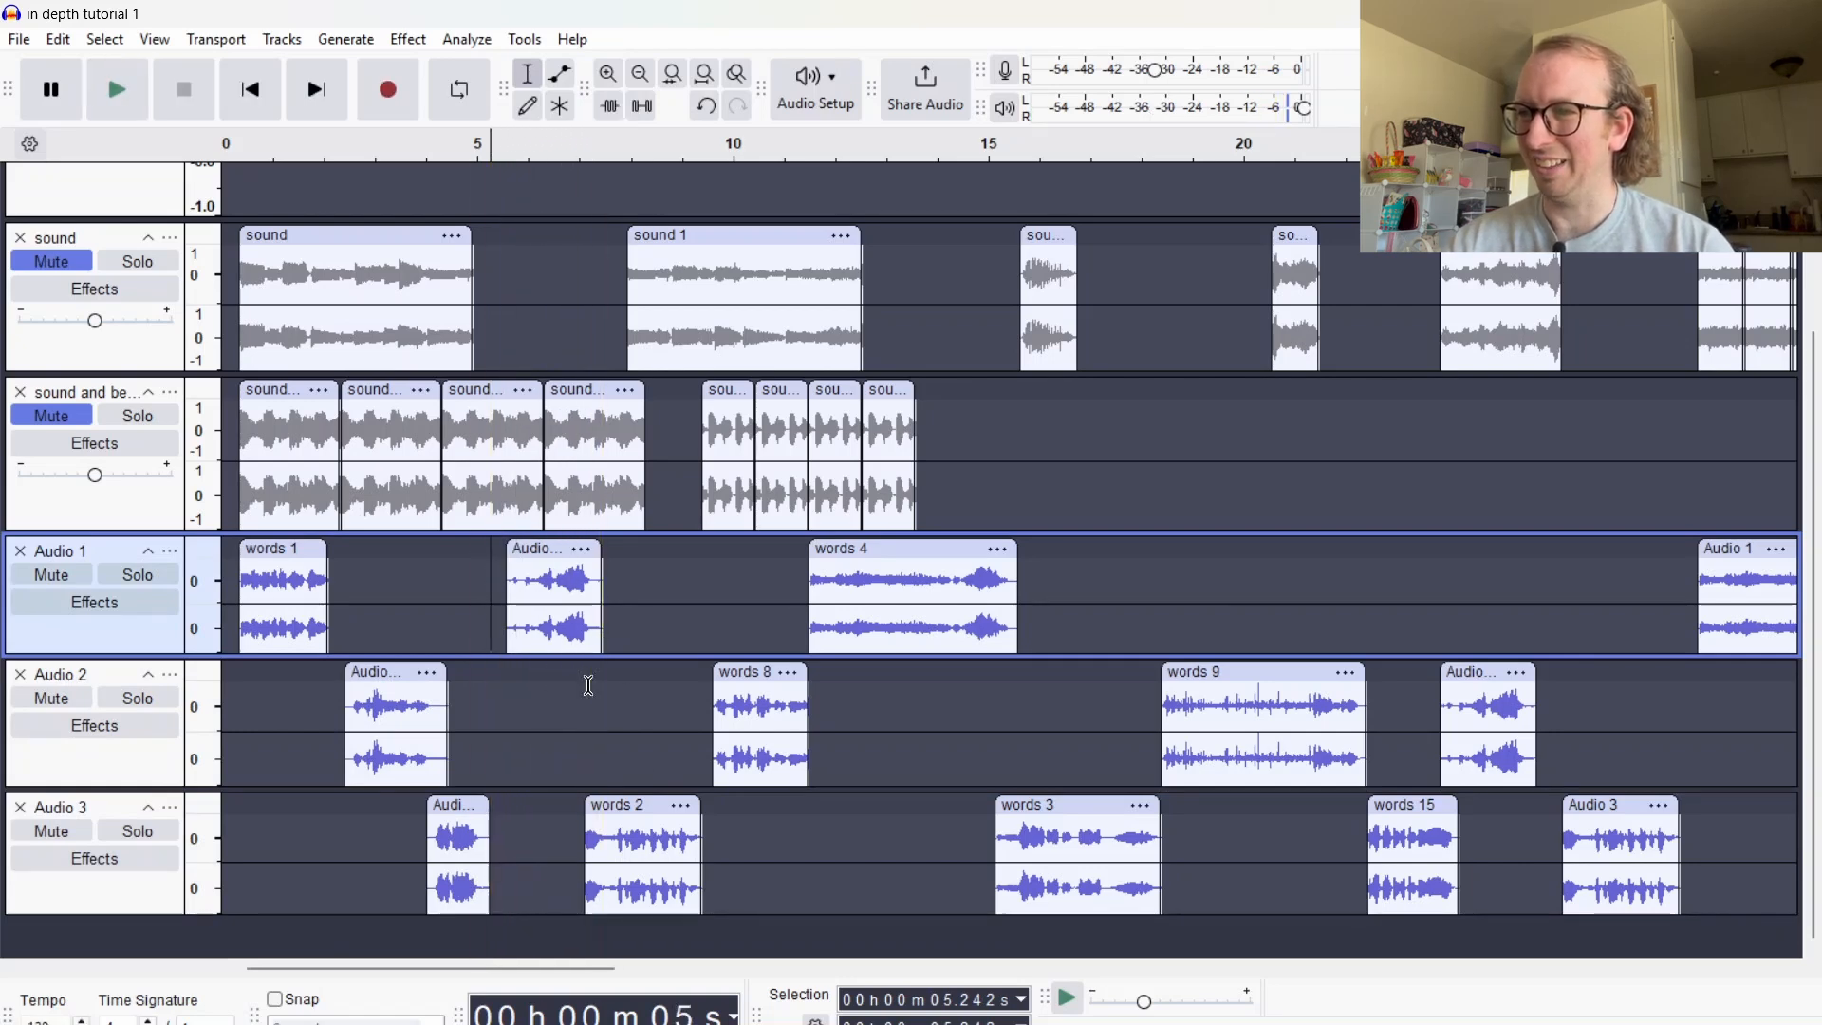
Play the word tracks from about 5.78 s, and again from about 9.39 s
left_click(517, 683)
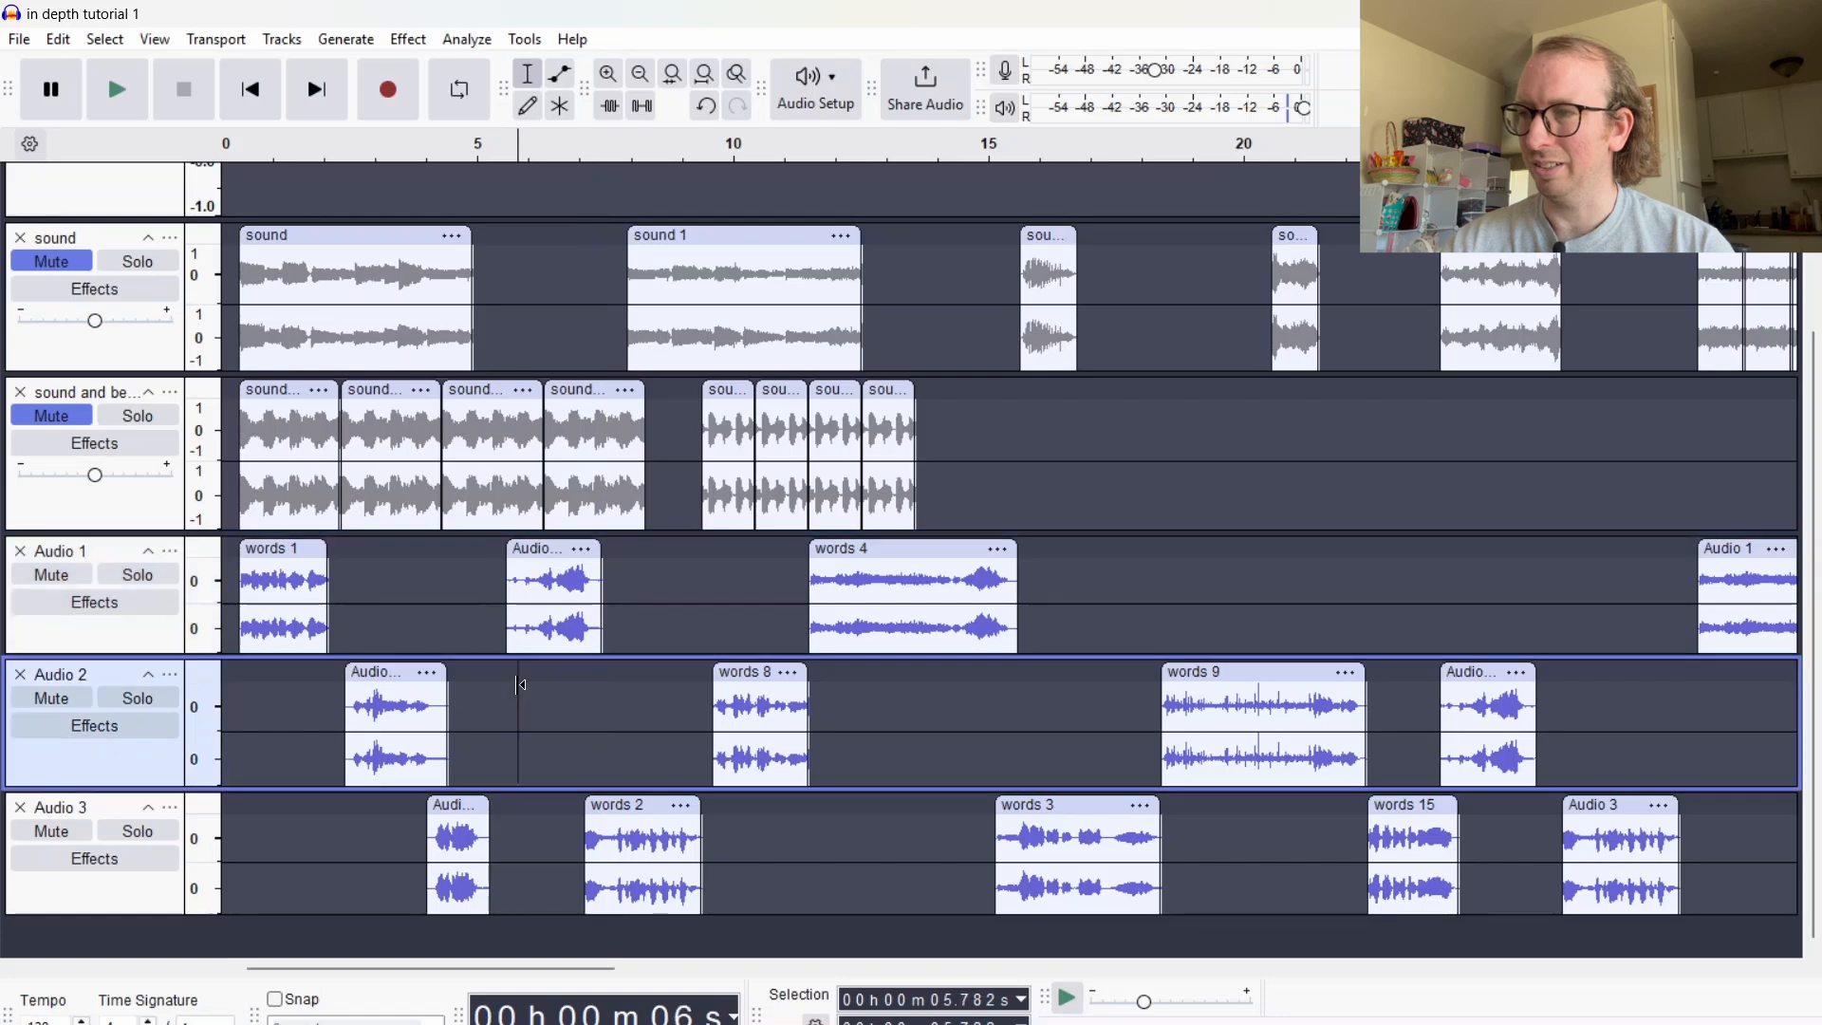
key("space")
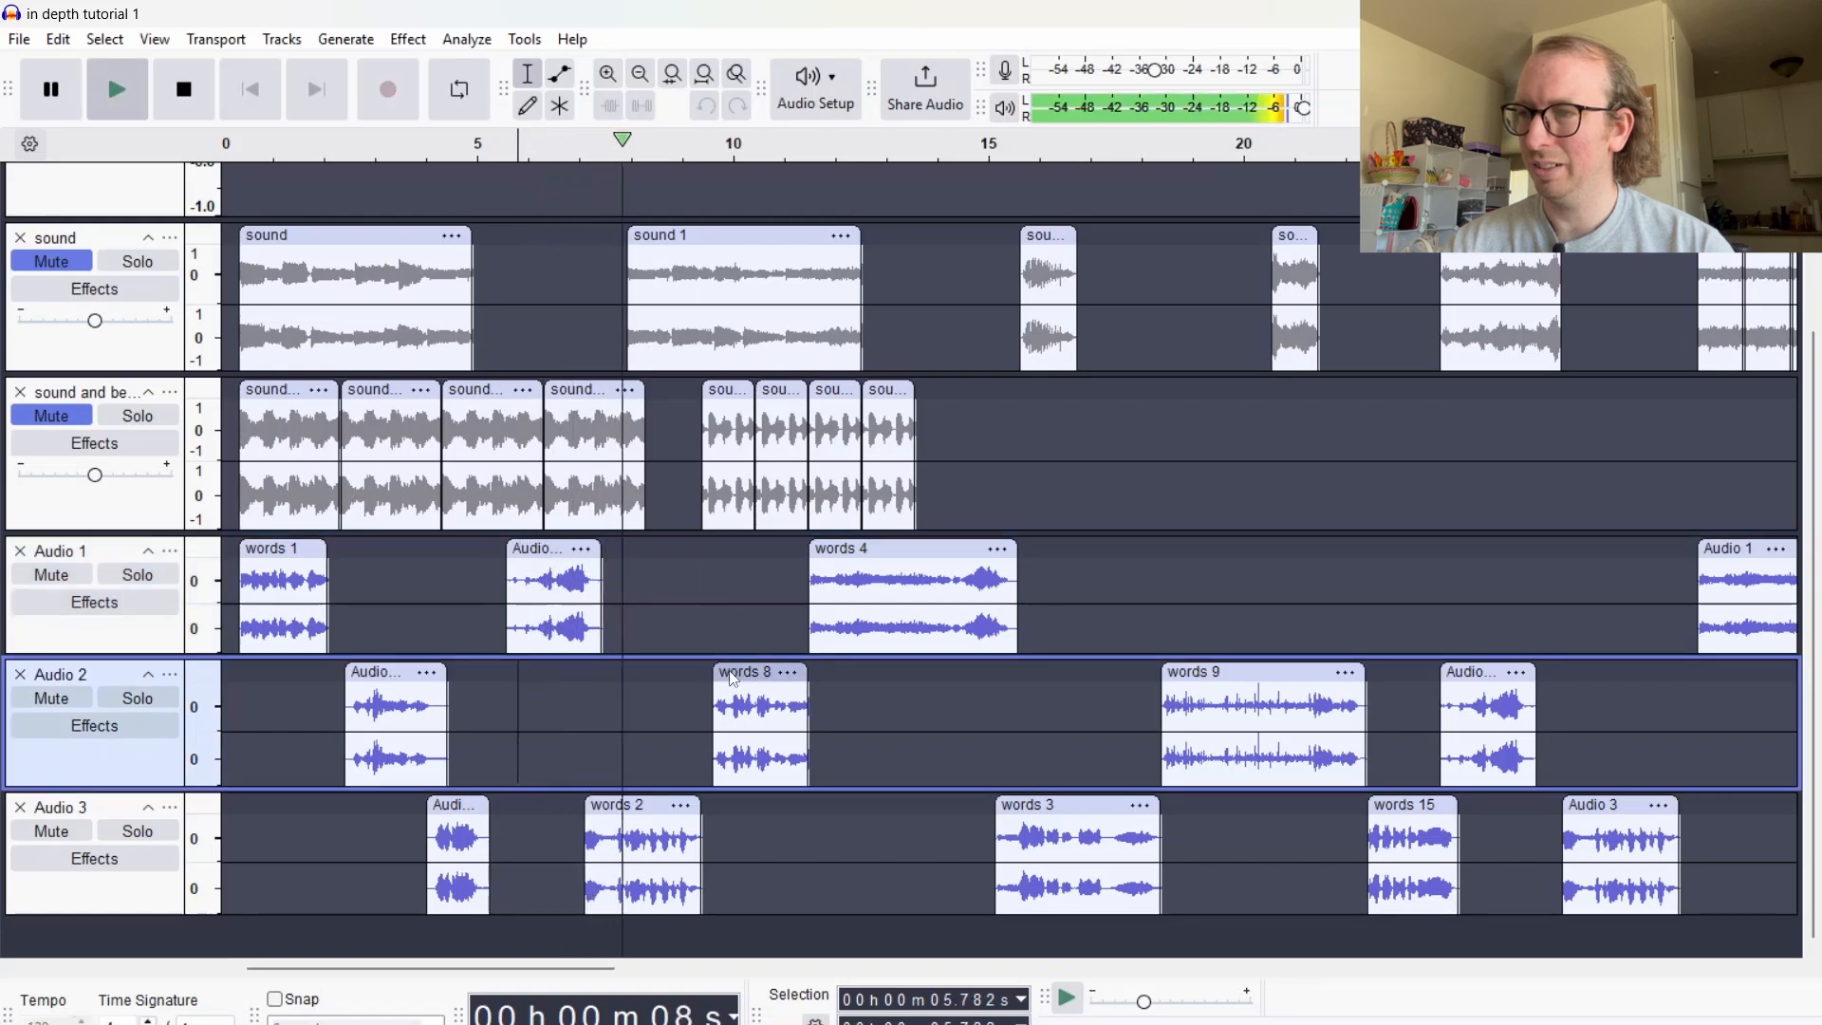
key("x")
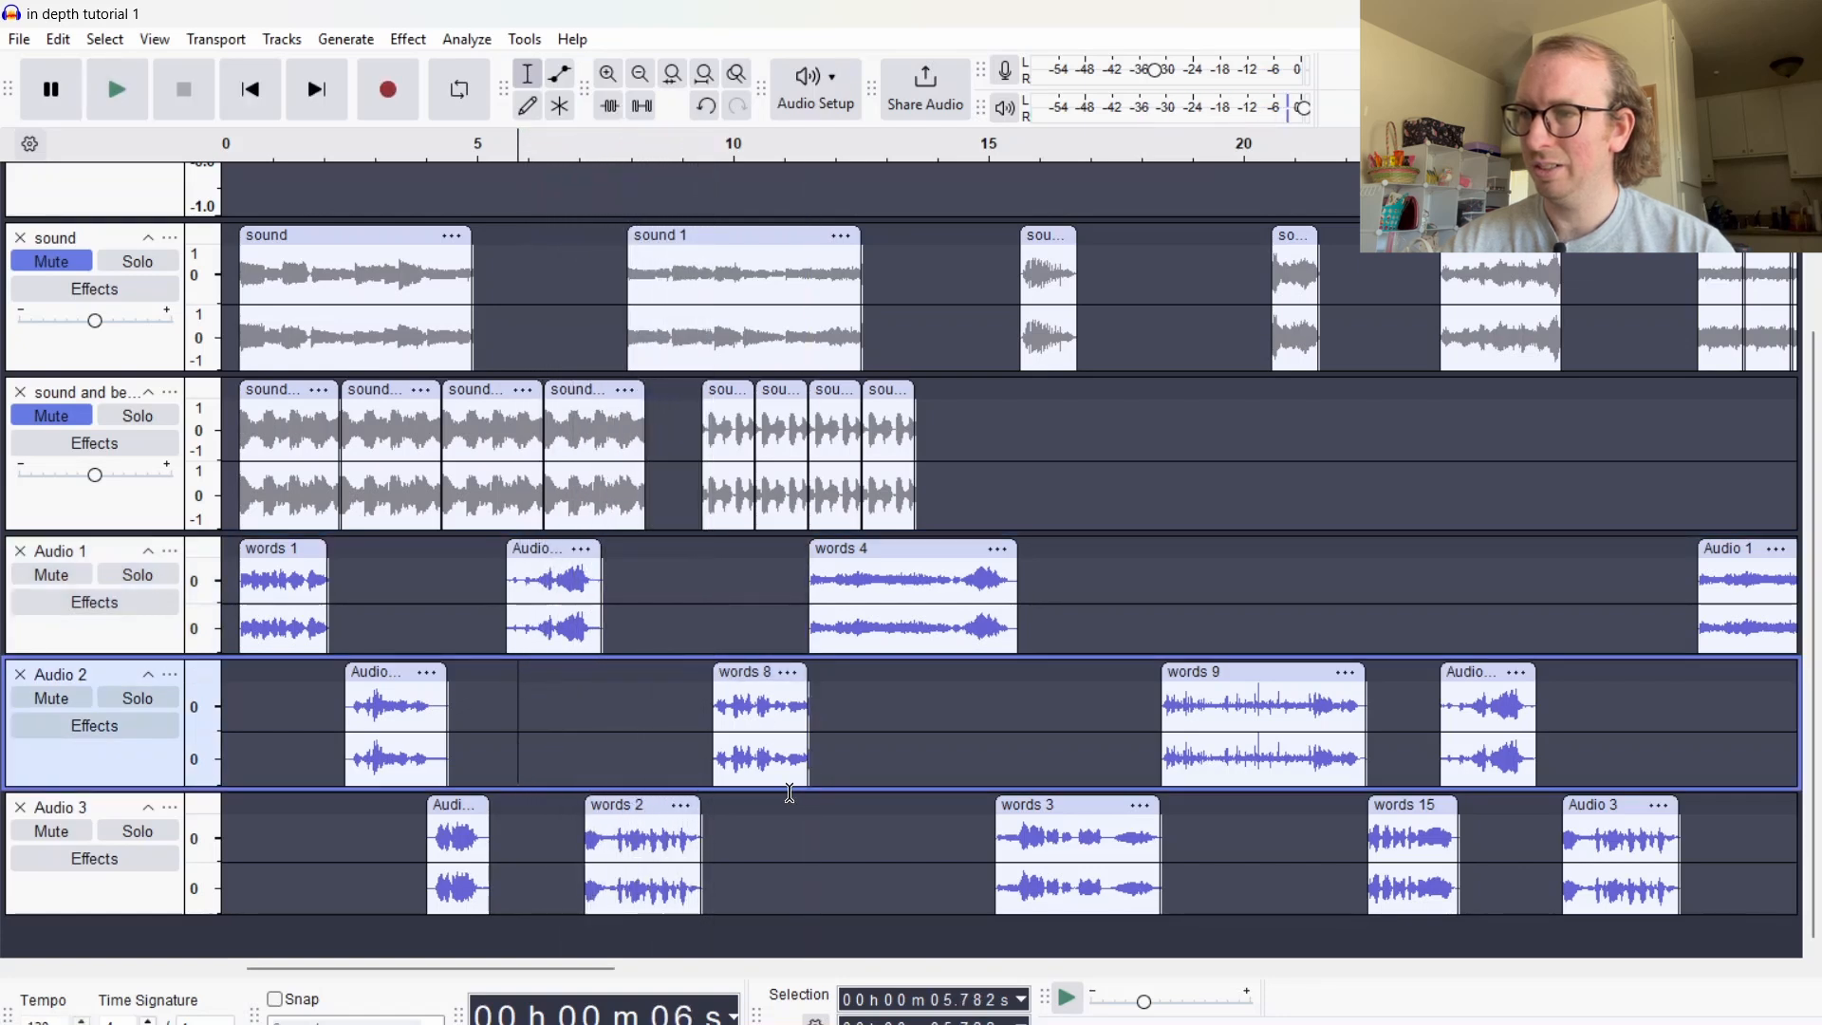
key("space")
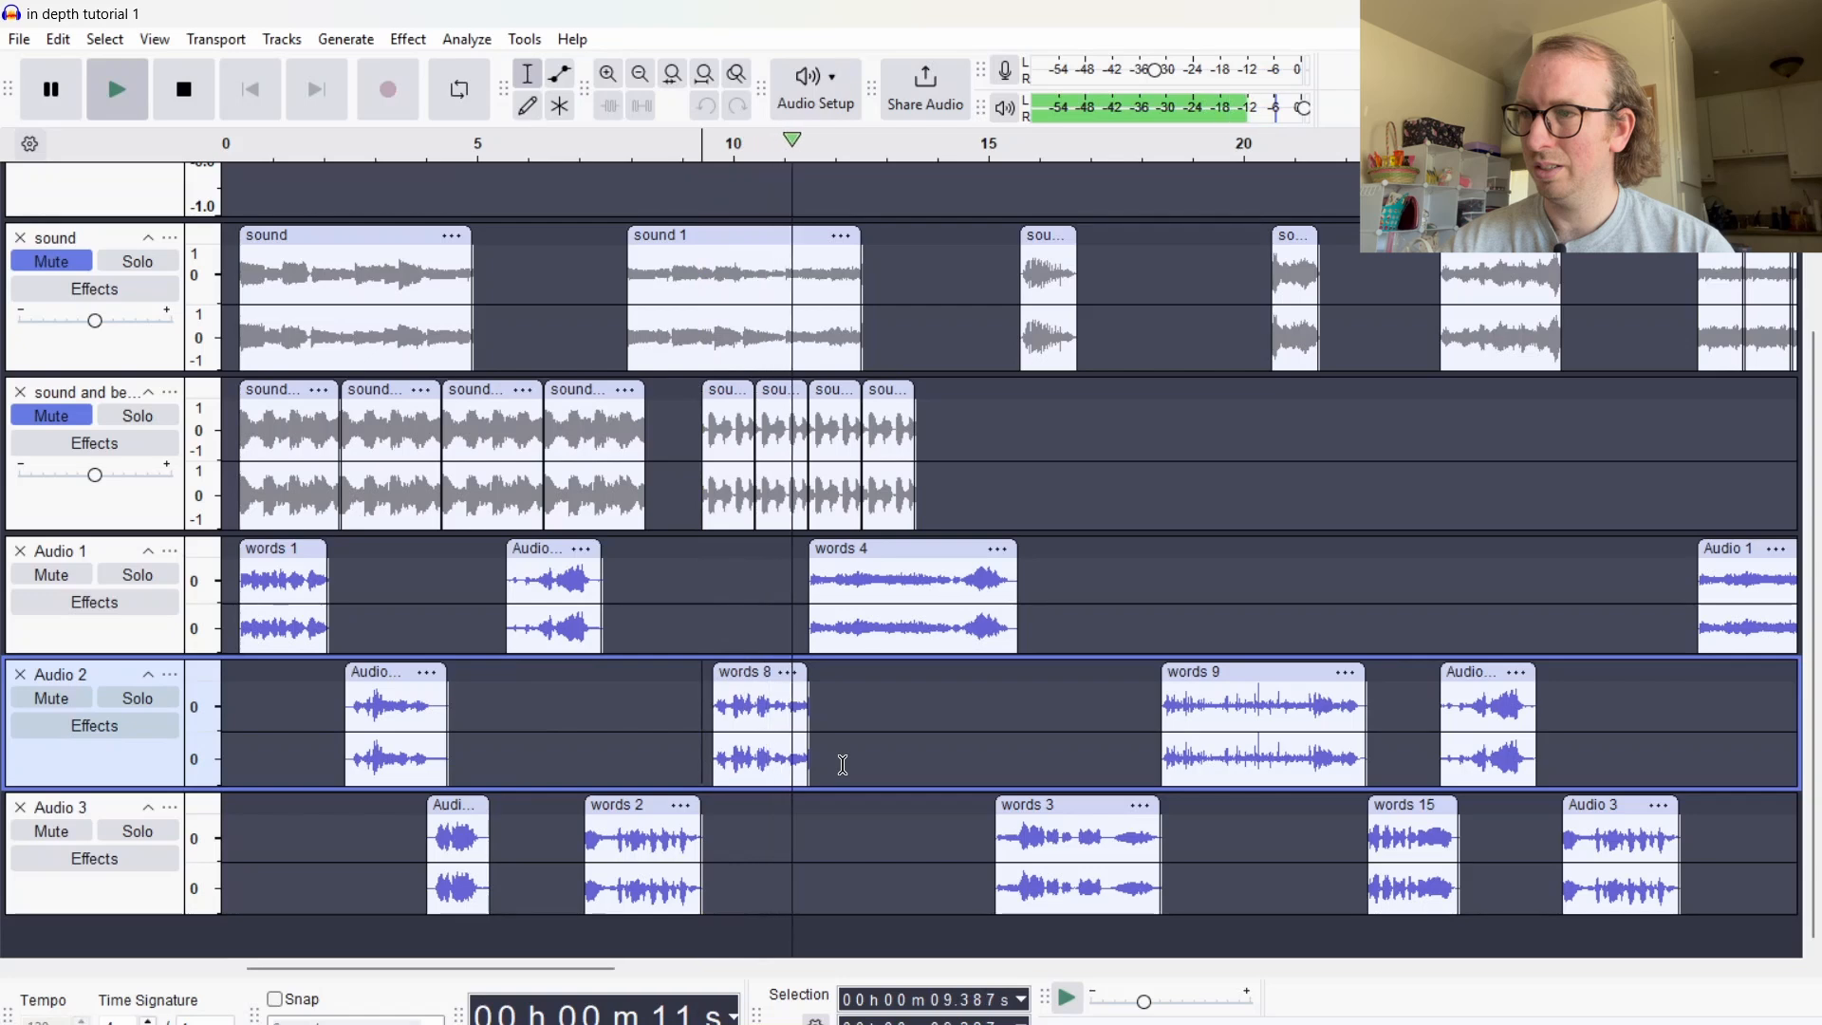
key("space")
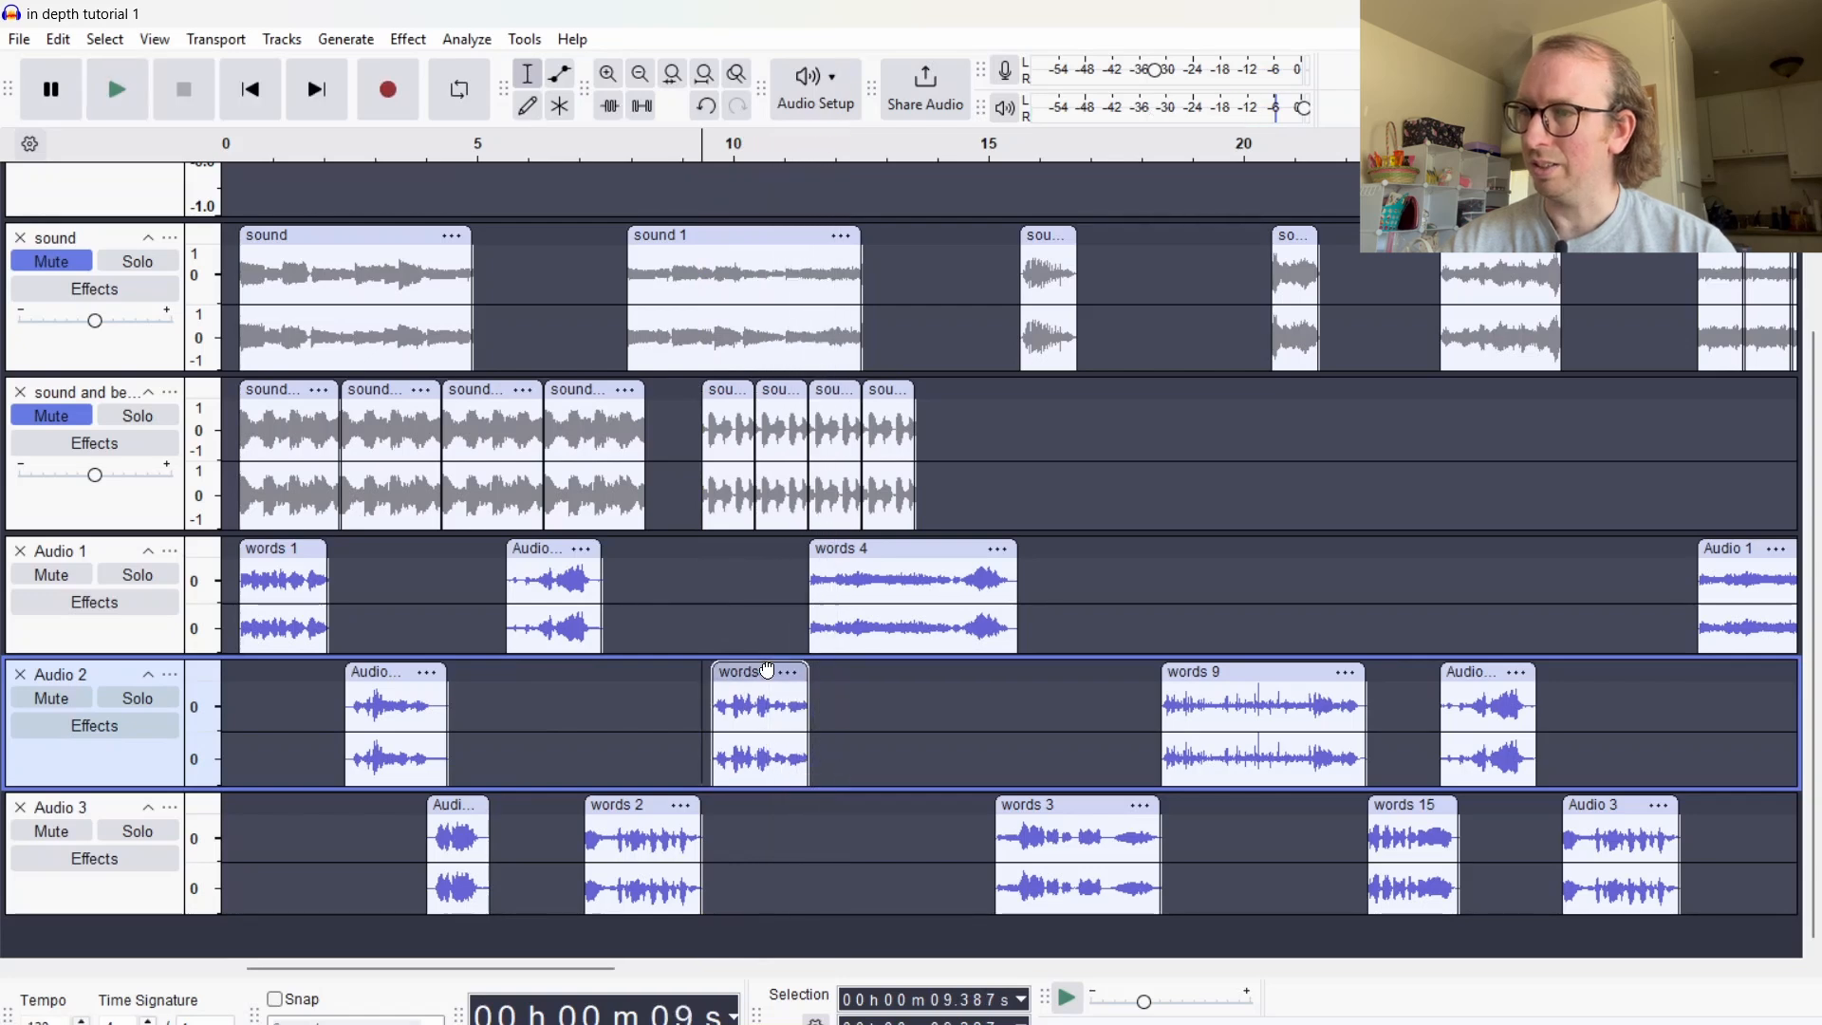
Move the words 8 clip from Audio 2 to about 16.5 s in Audio 1 and play from about 11.3 s
left_click_drag(767, 671, 1117, 619)
left_click(799, 585)
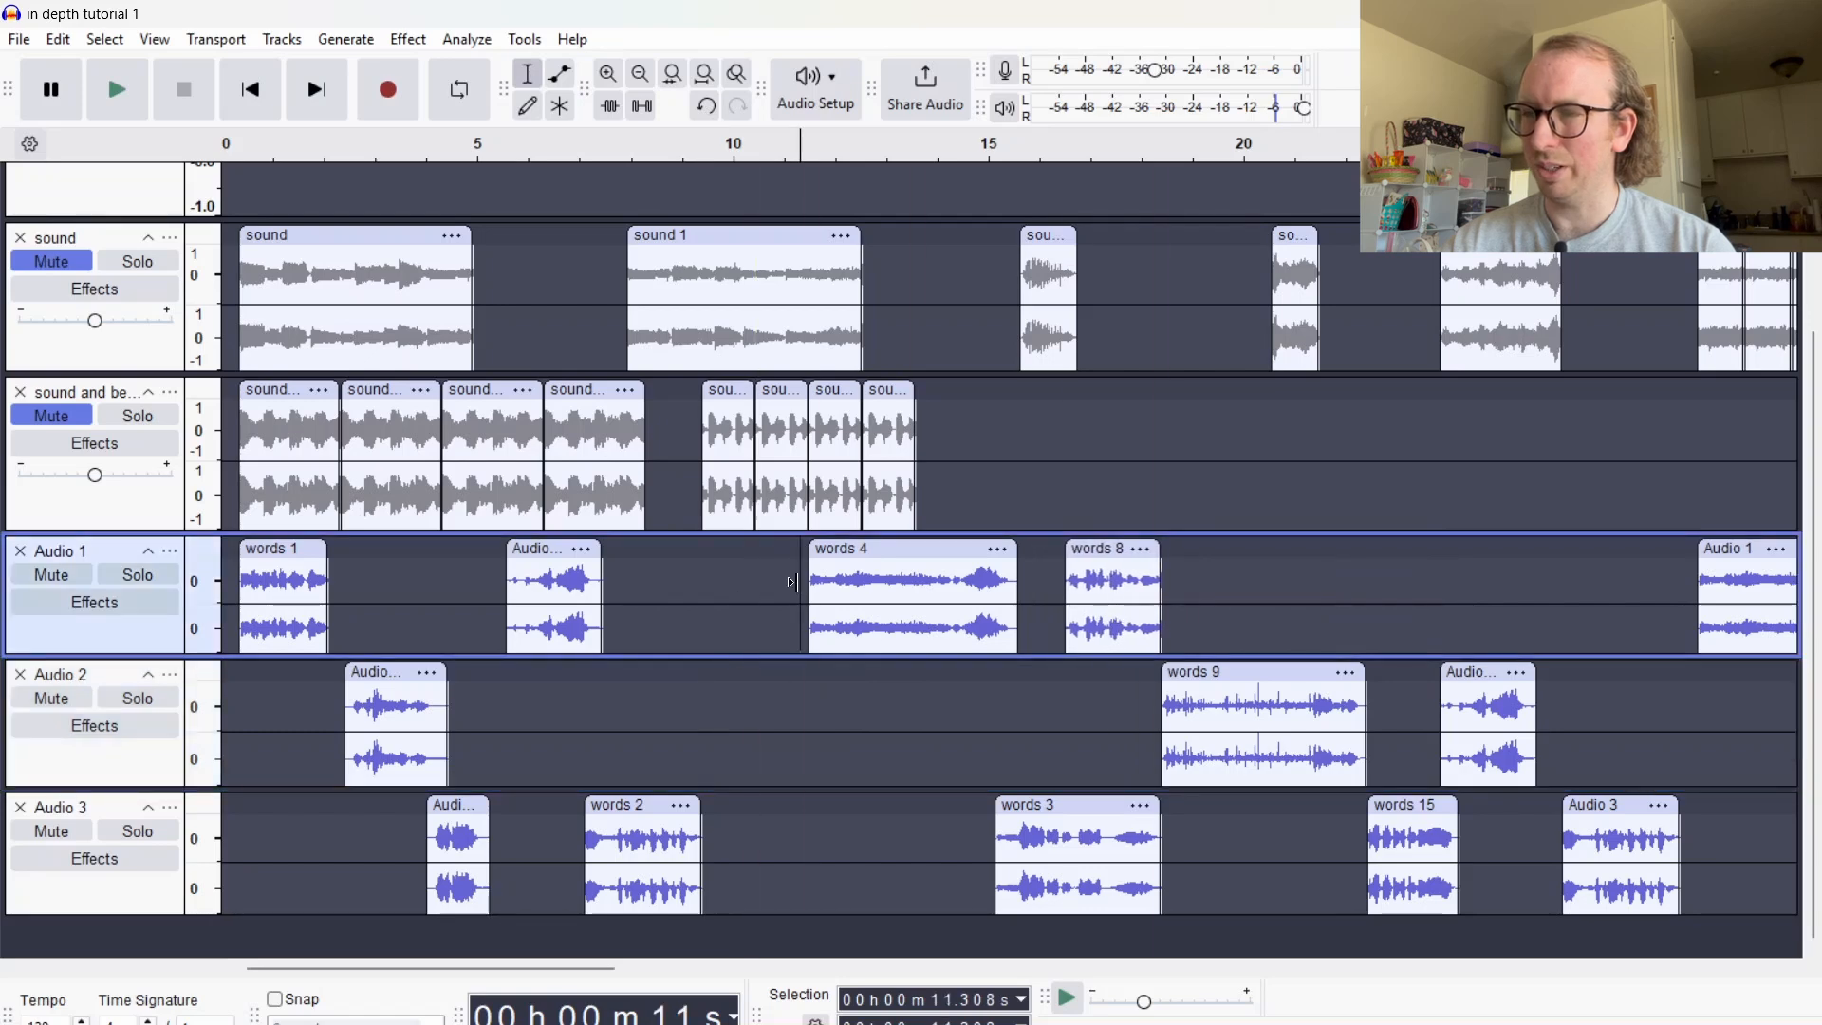
key("space")
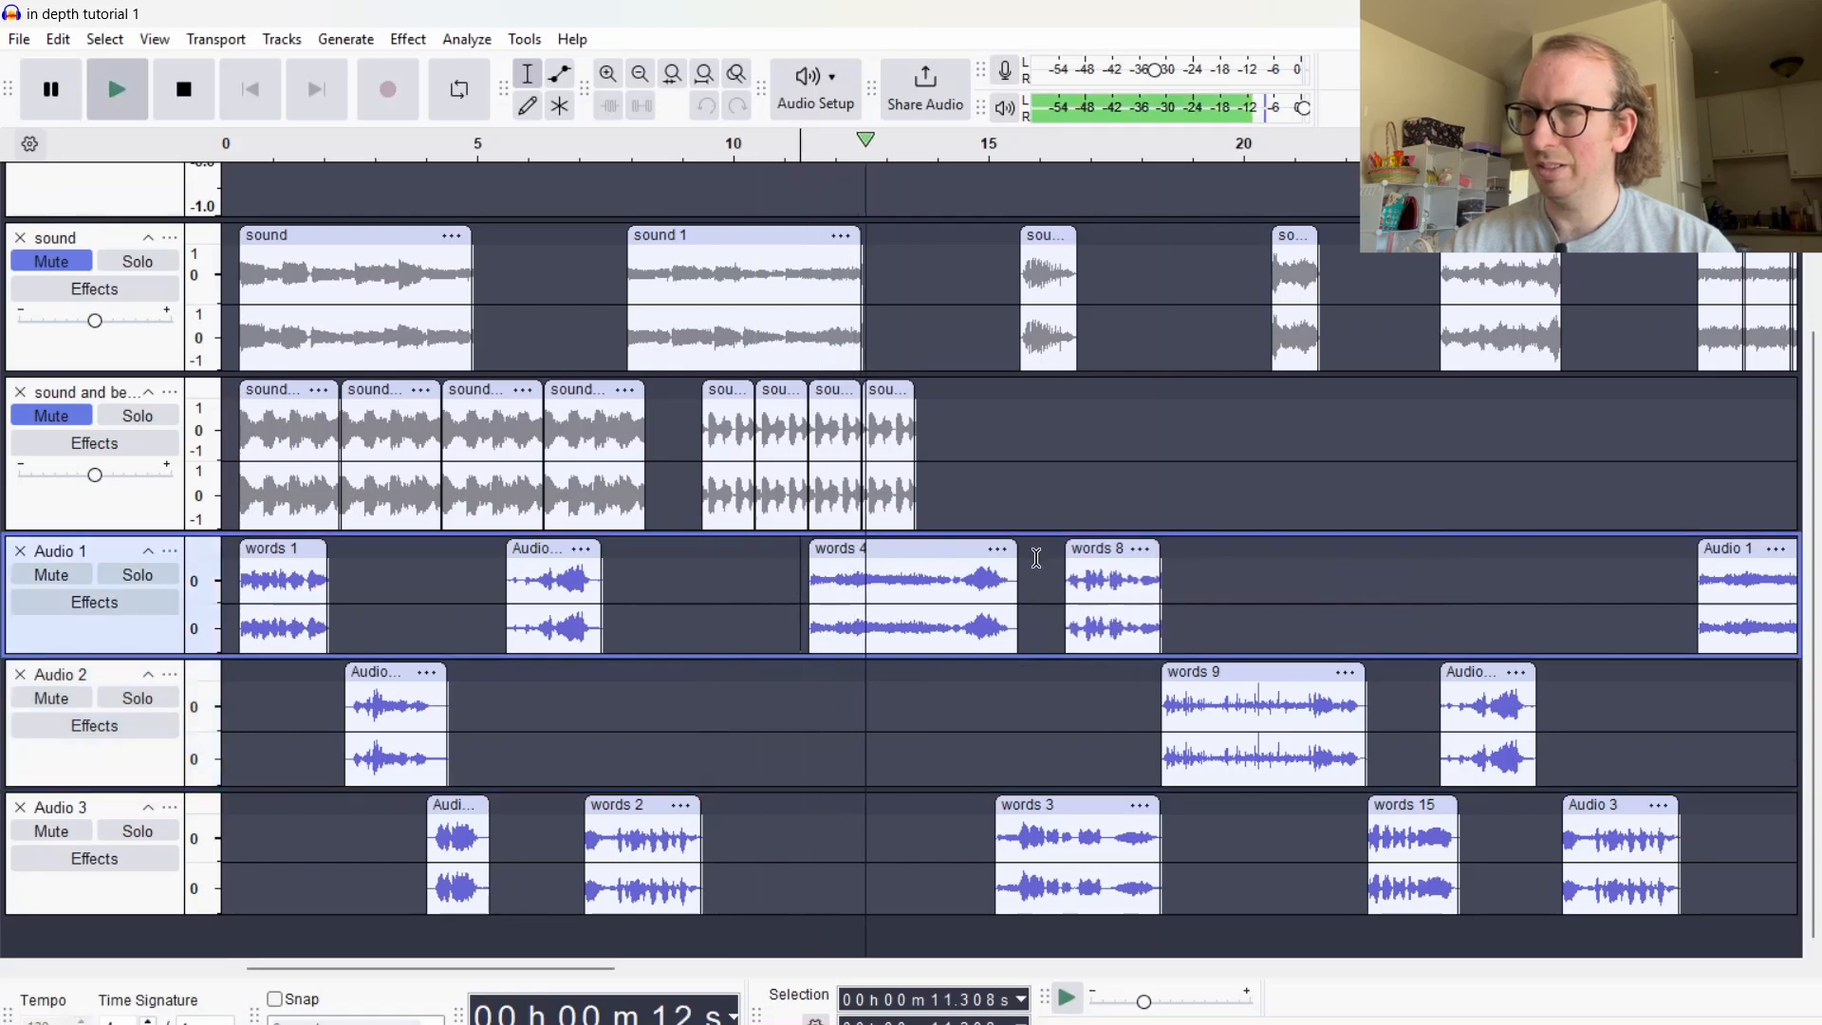
key("space")
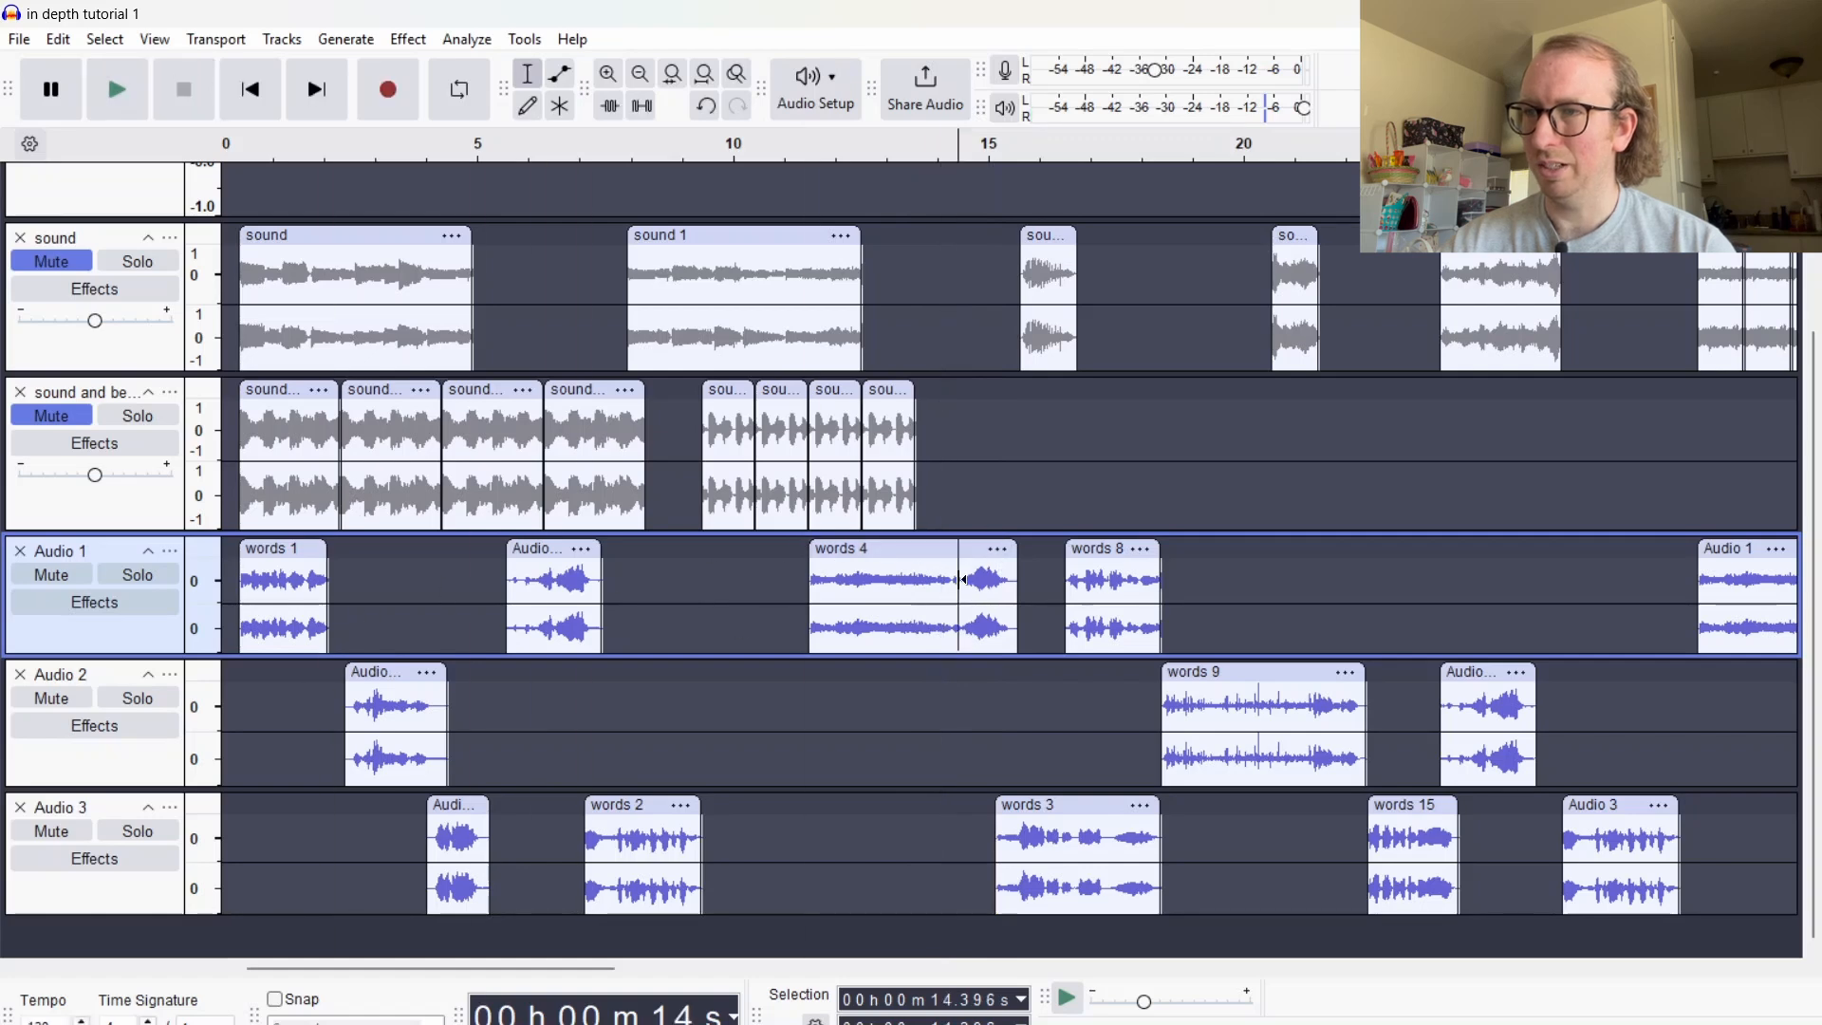
Play from about 14.4 s and move the words 8 clip in Audio 1 to about 21.5 s
key("space")
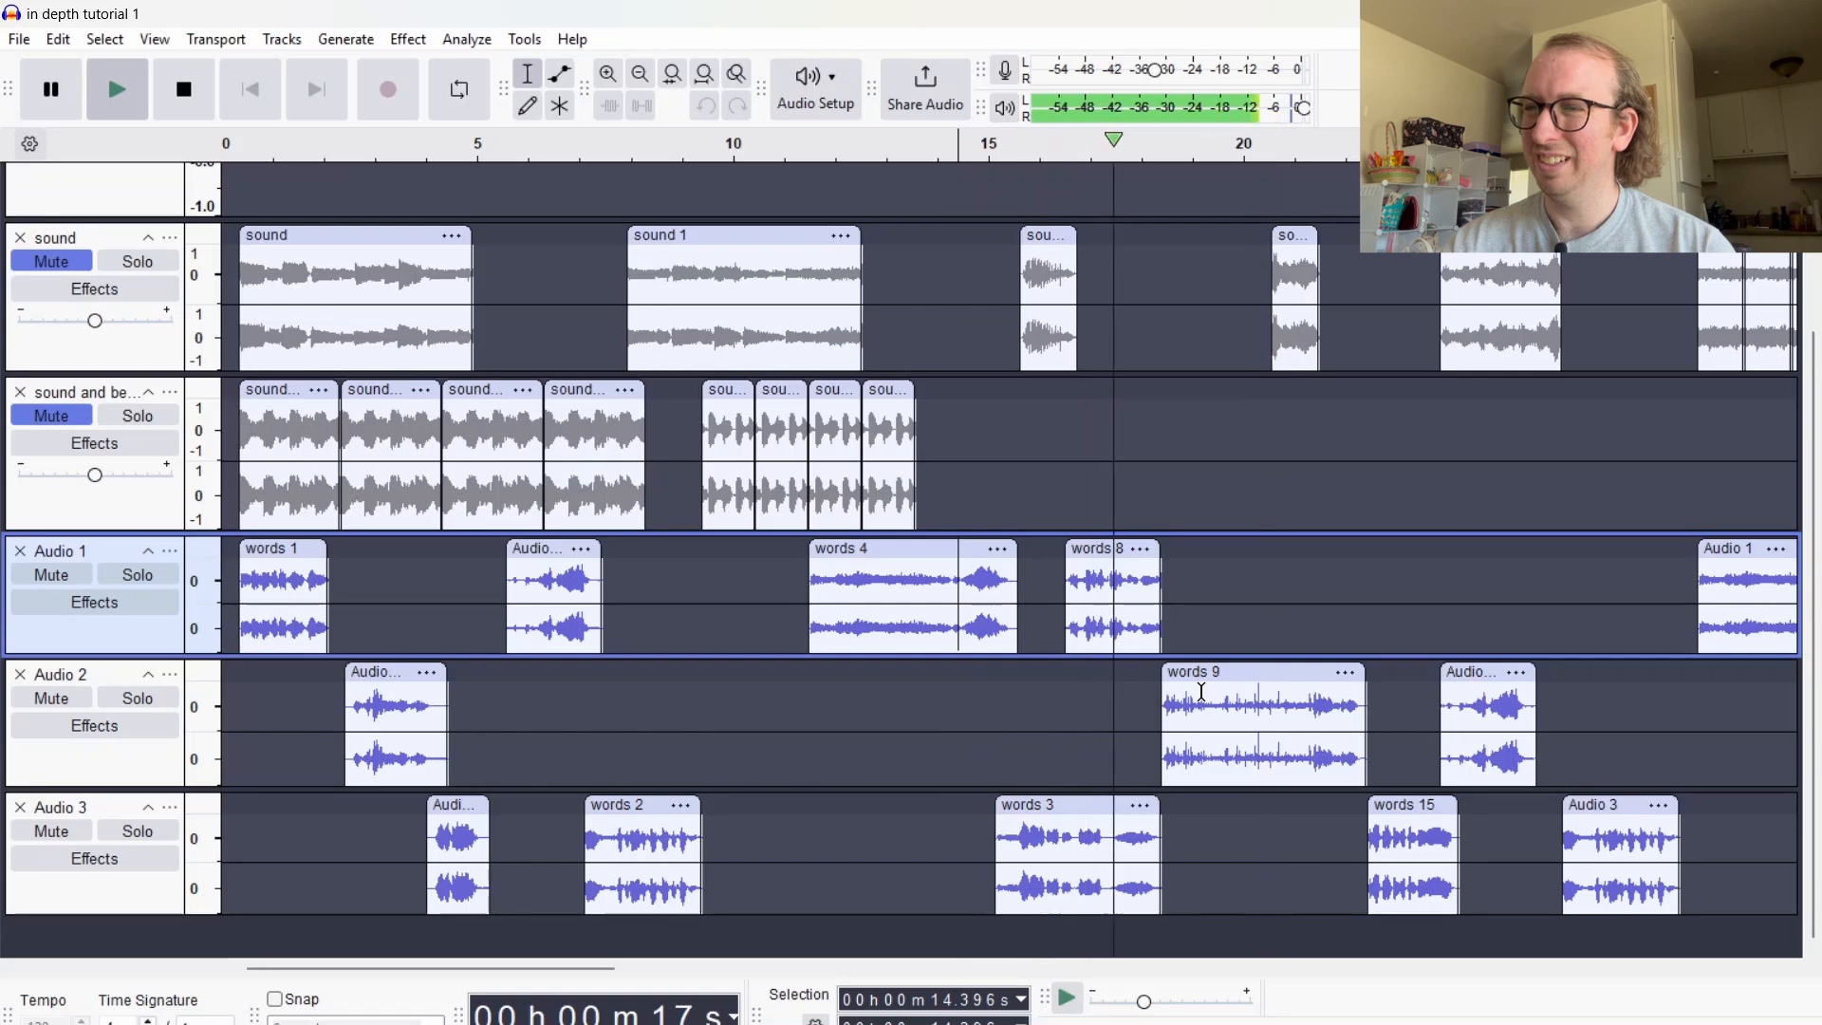
key("space")
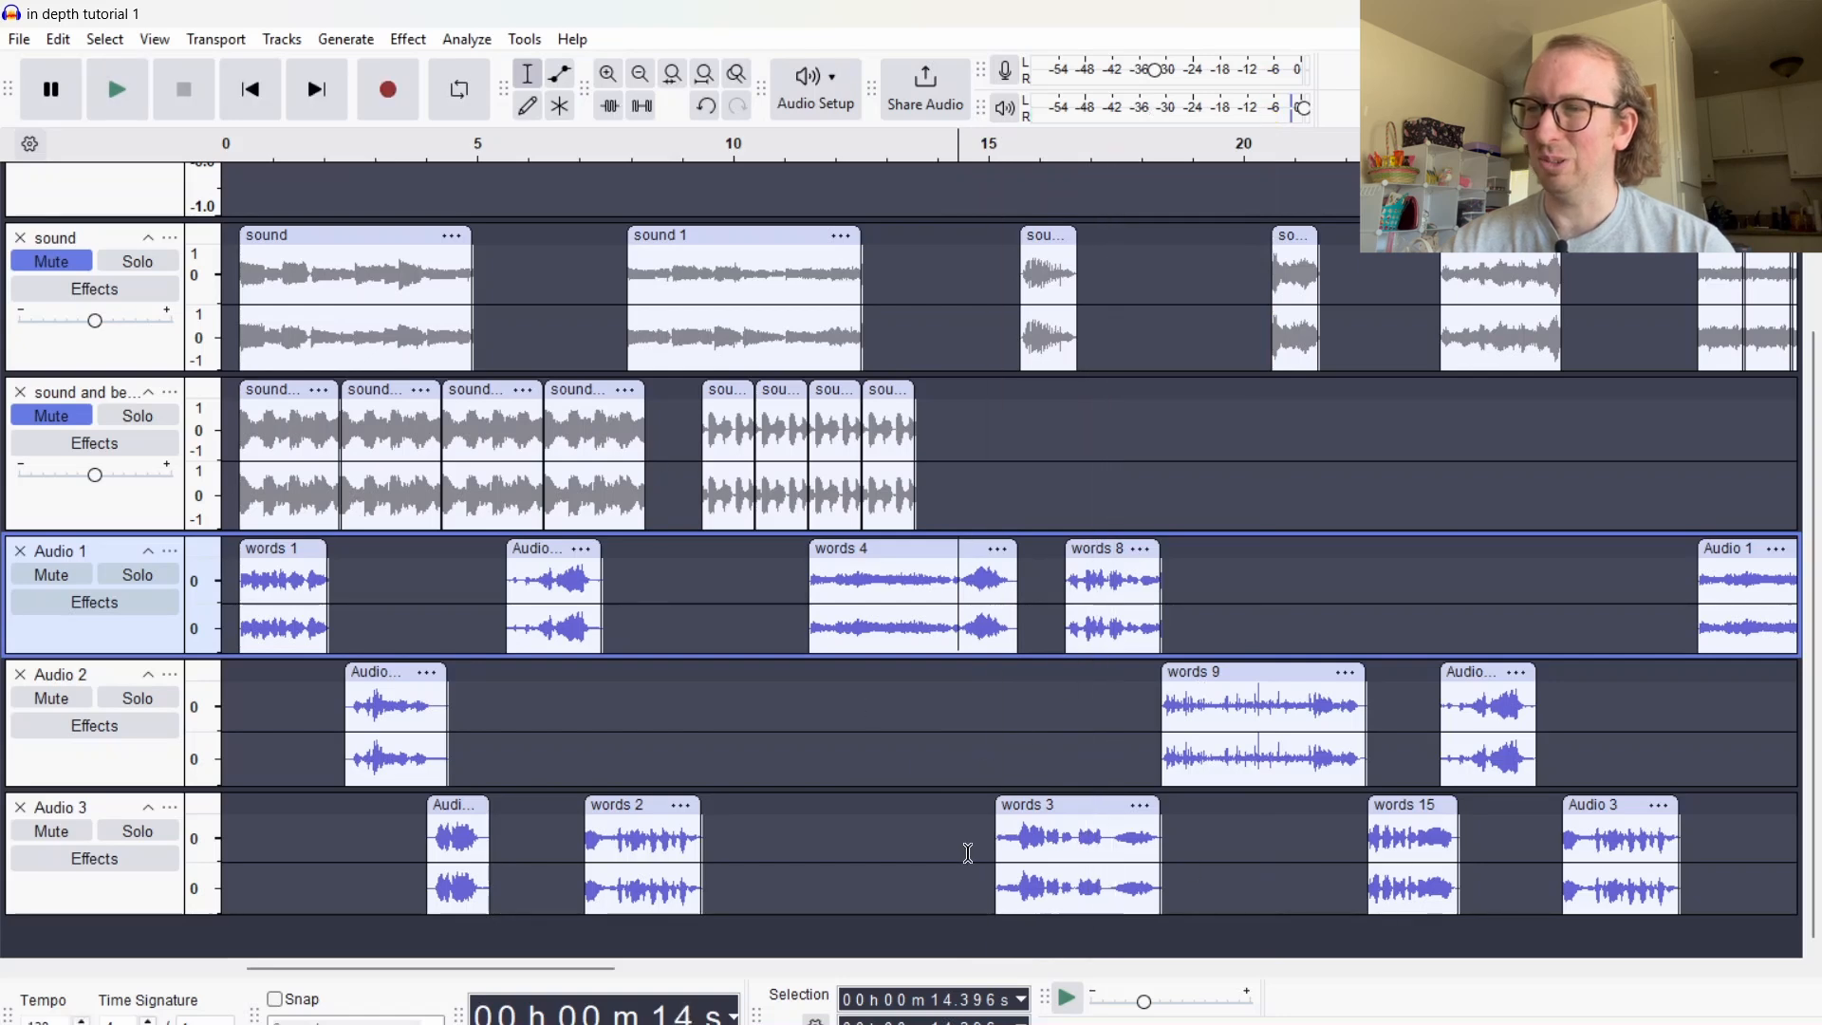
left_click_drag(1118, 544, 1373, 544)
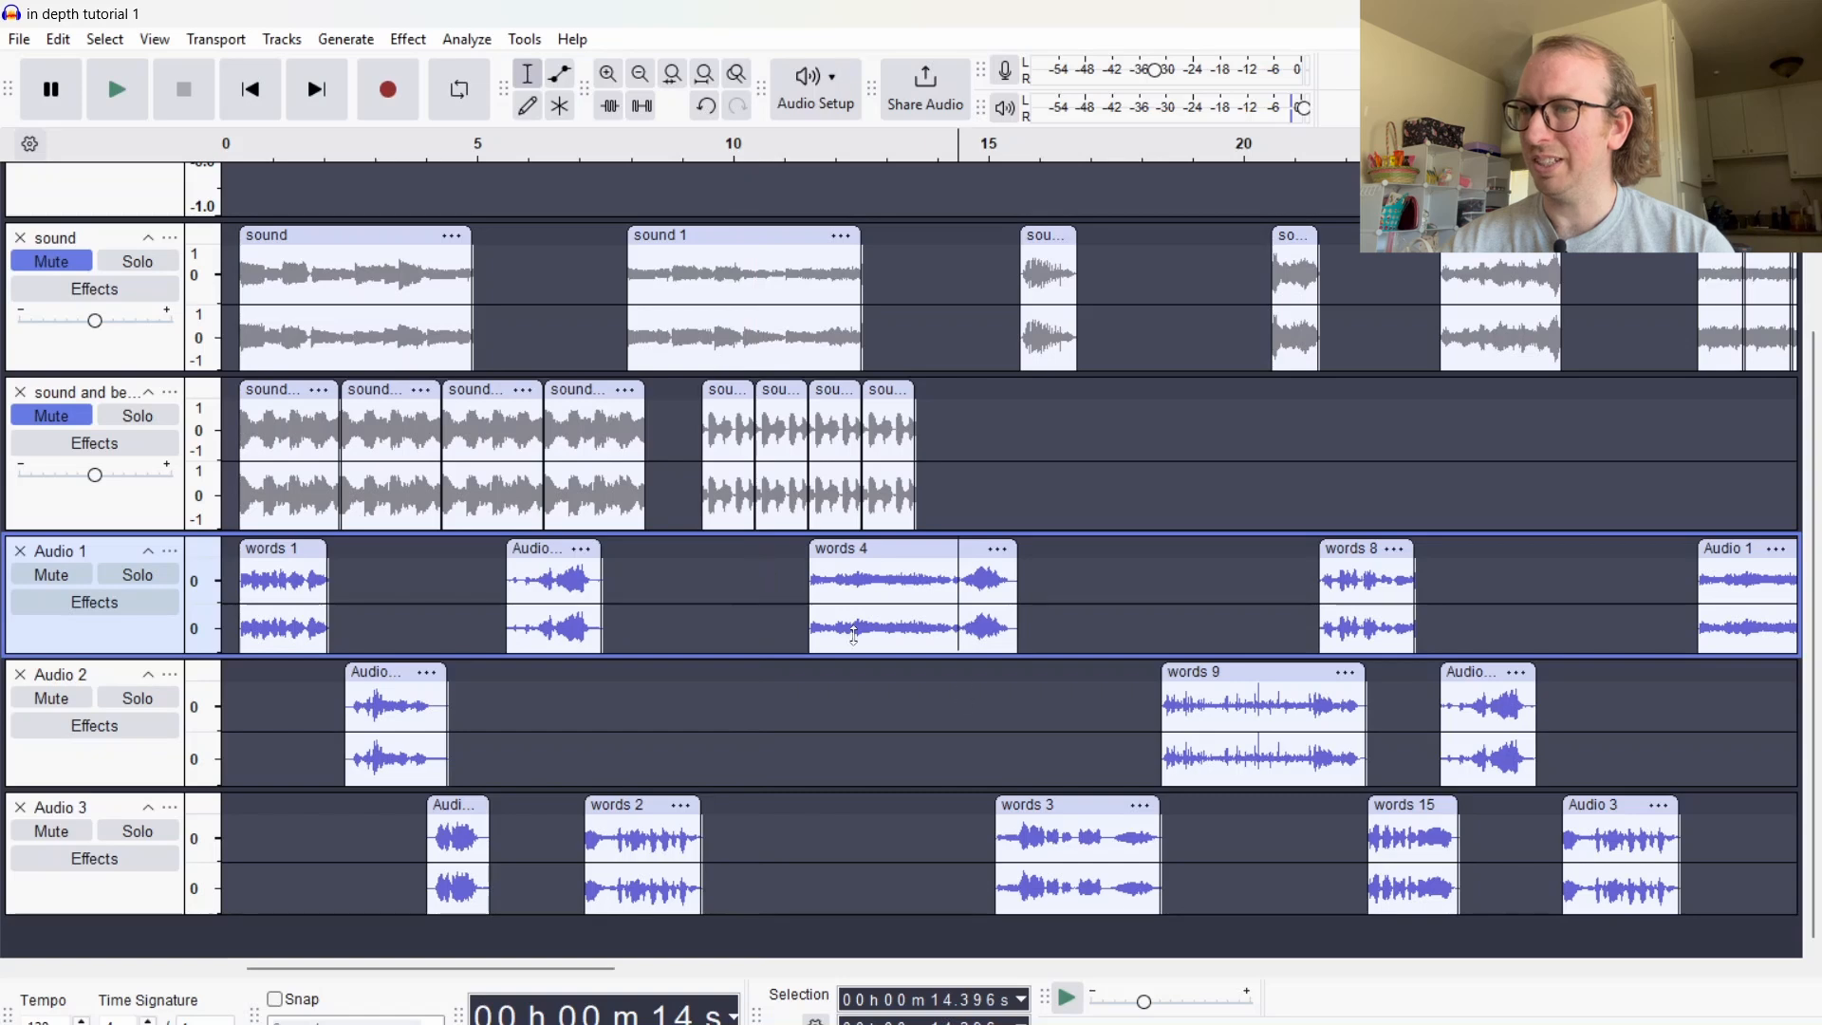
Play the words 4 and words 3 passage from about 10.9 s, and again from about 13.2 s
key("space")
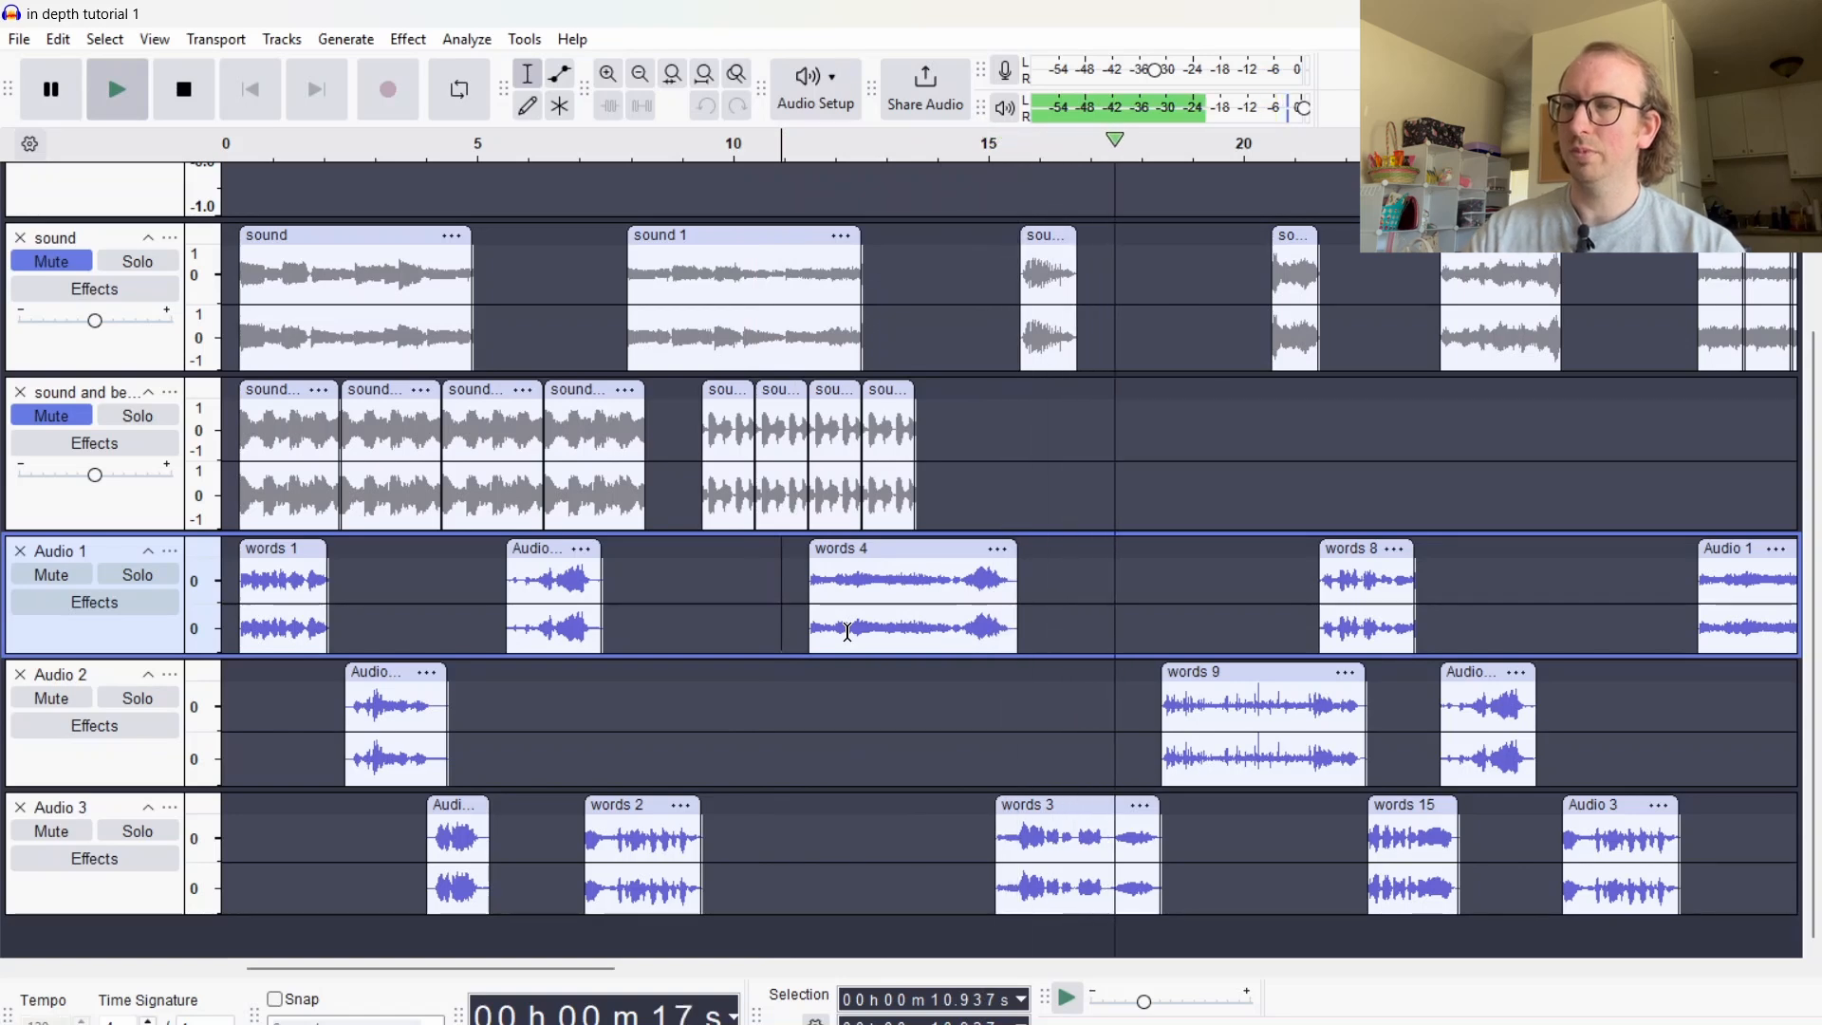
key("space")
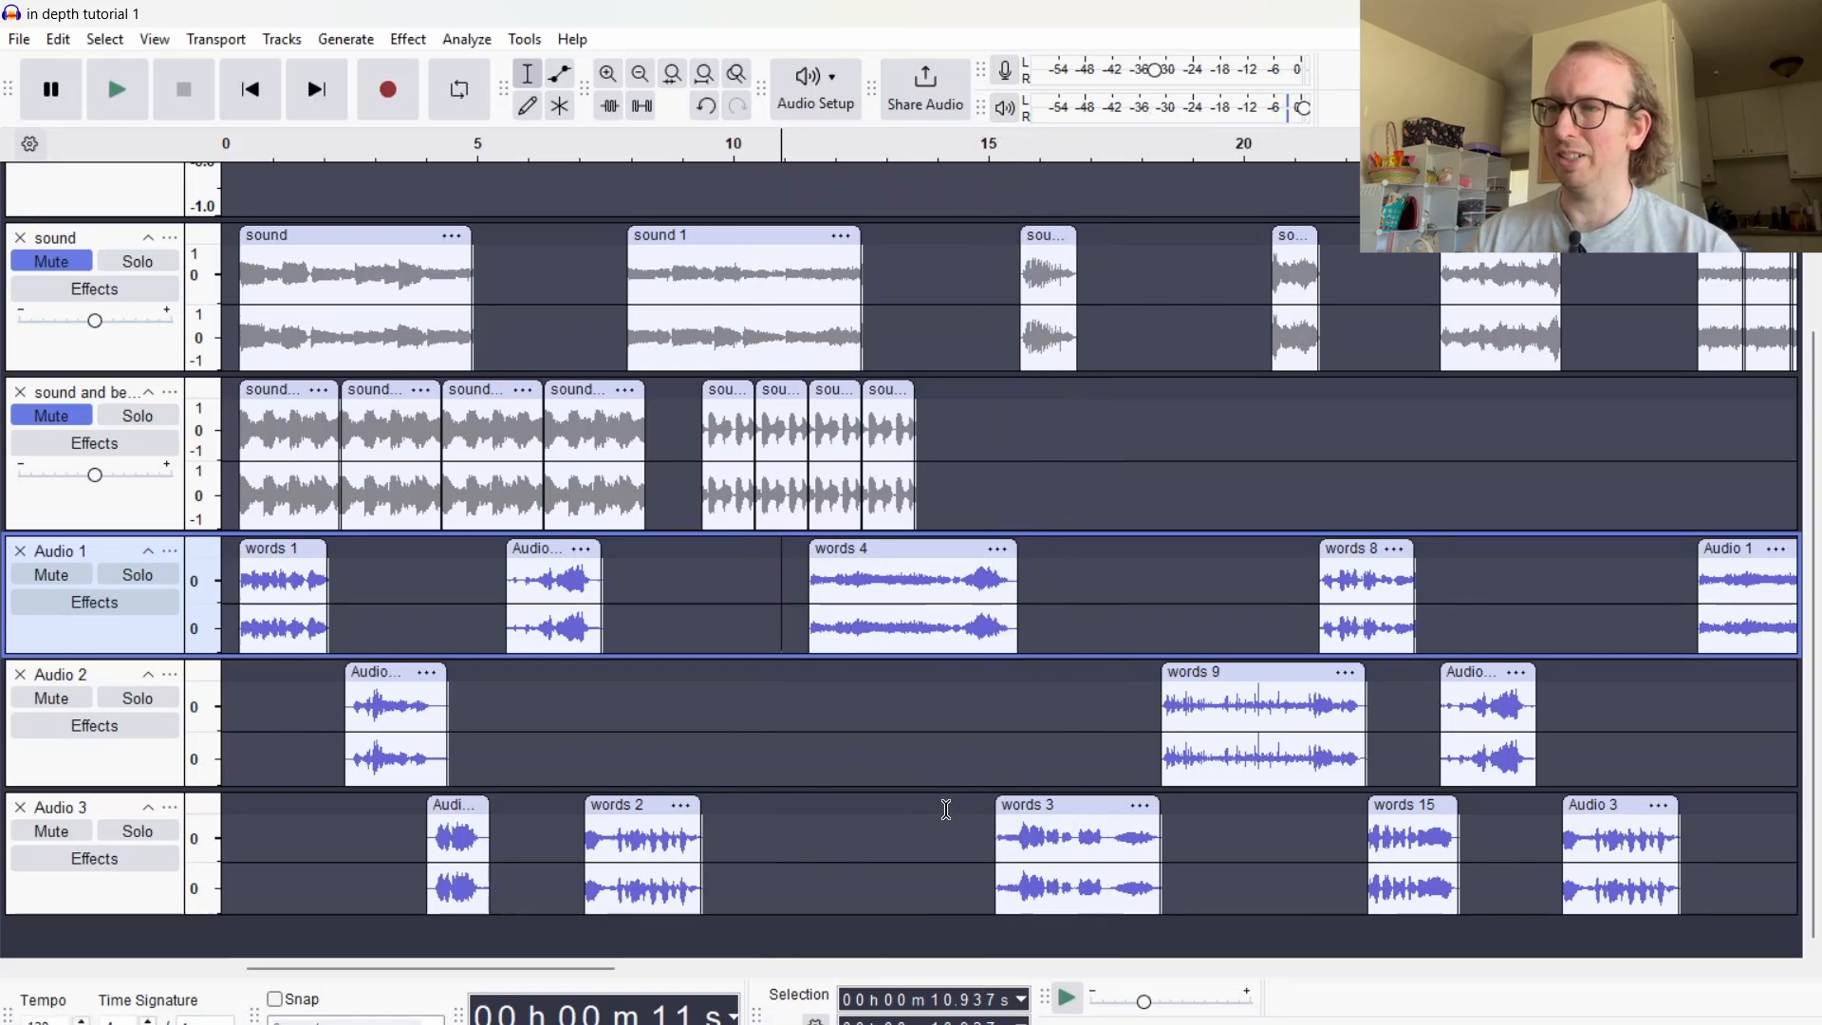
key("space")
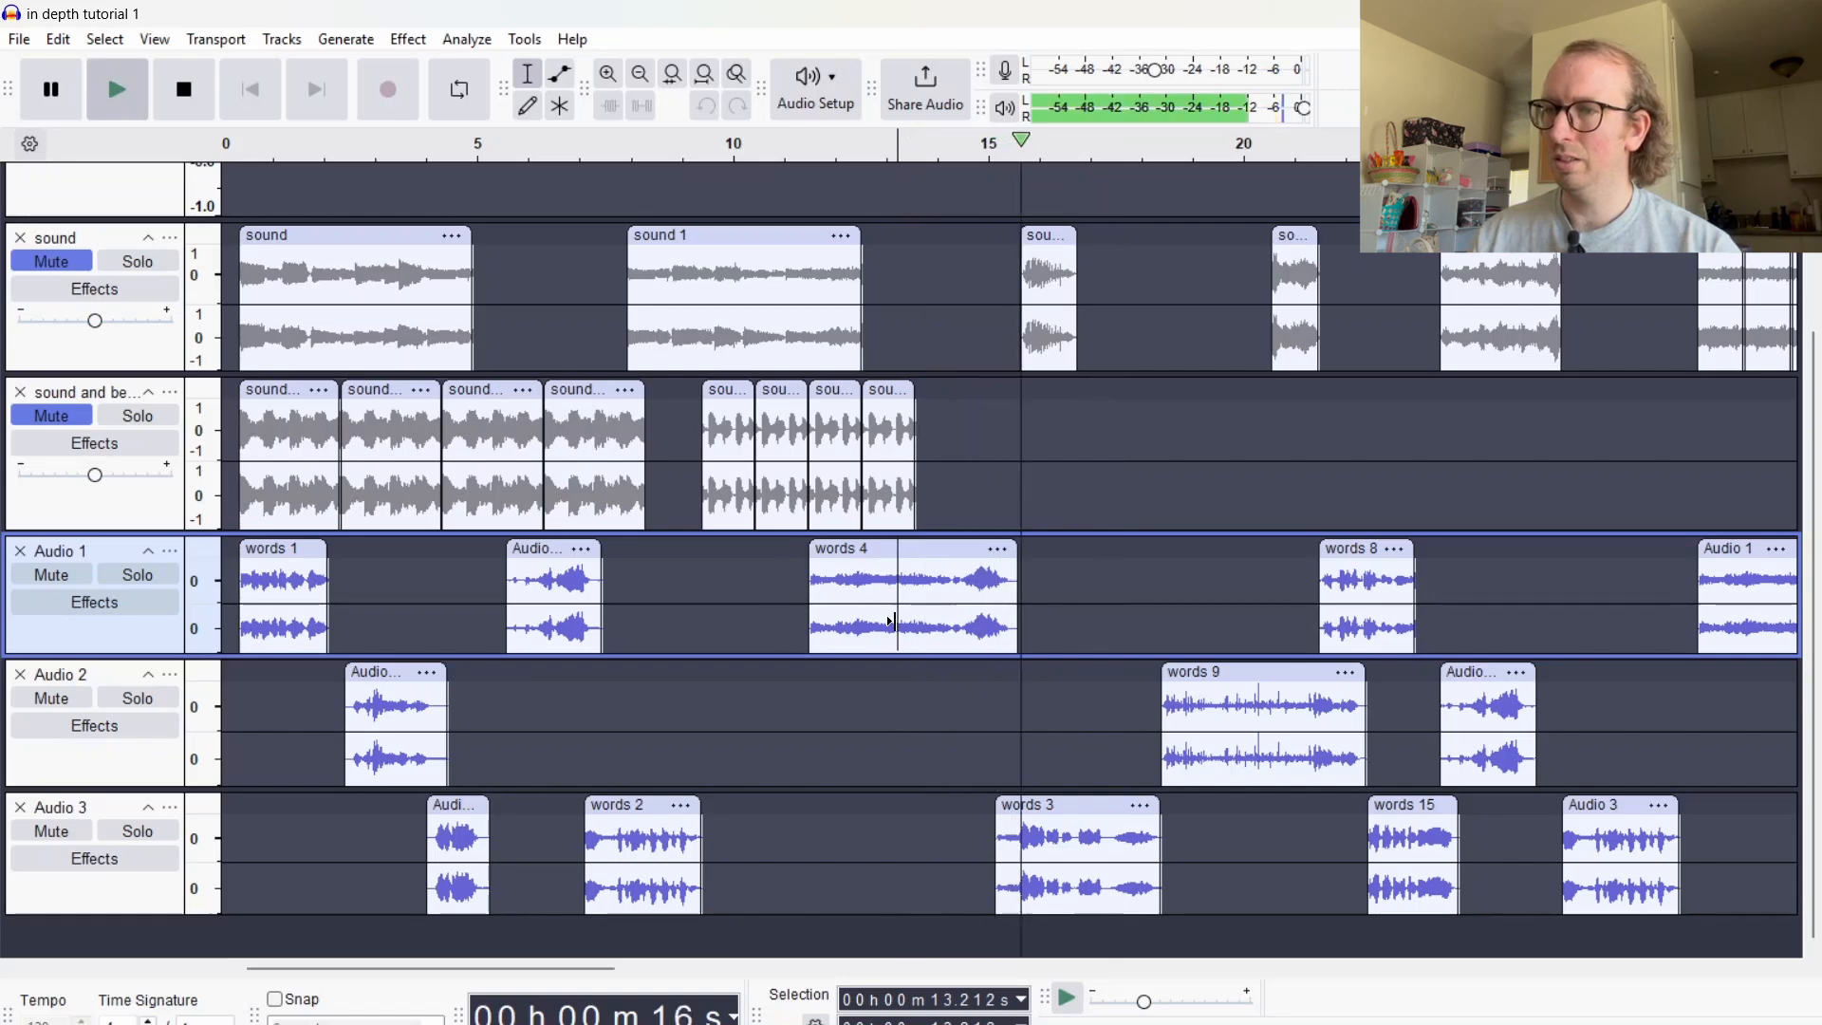
key("space")
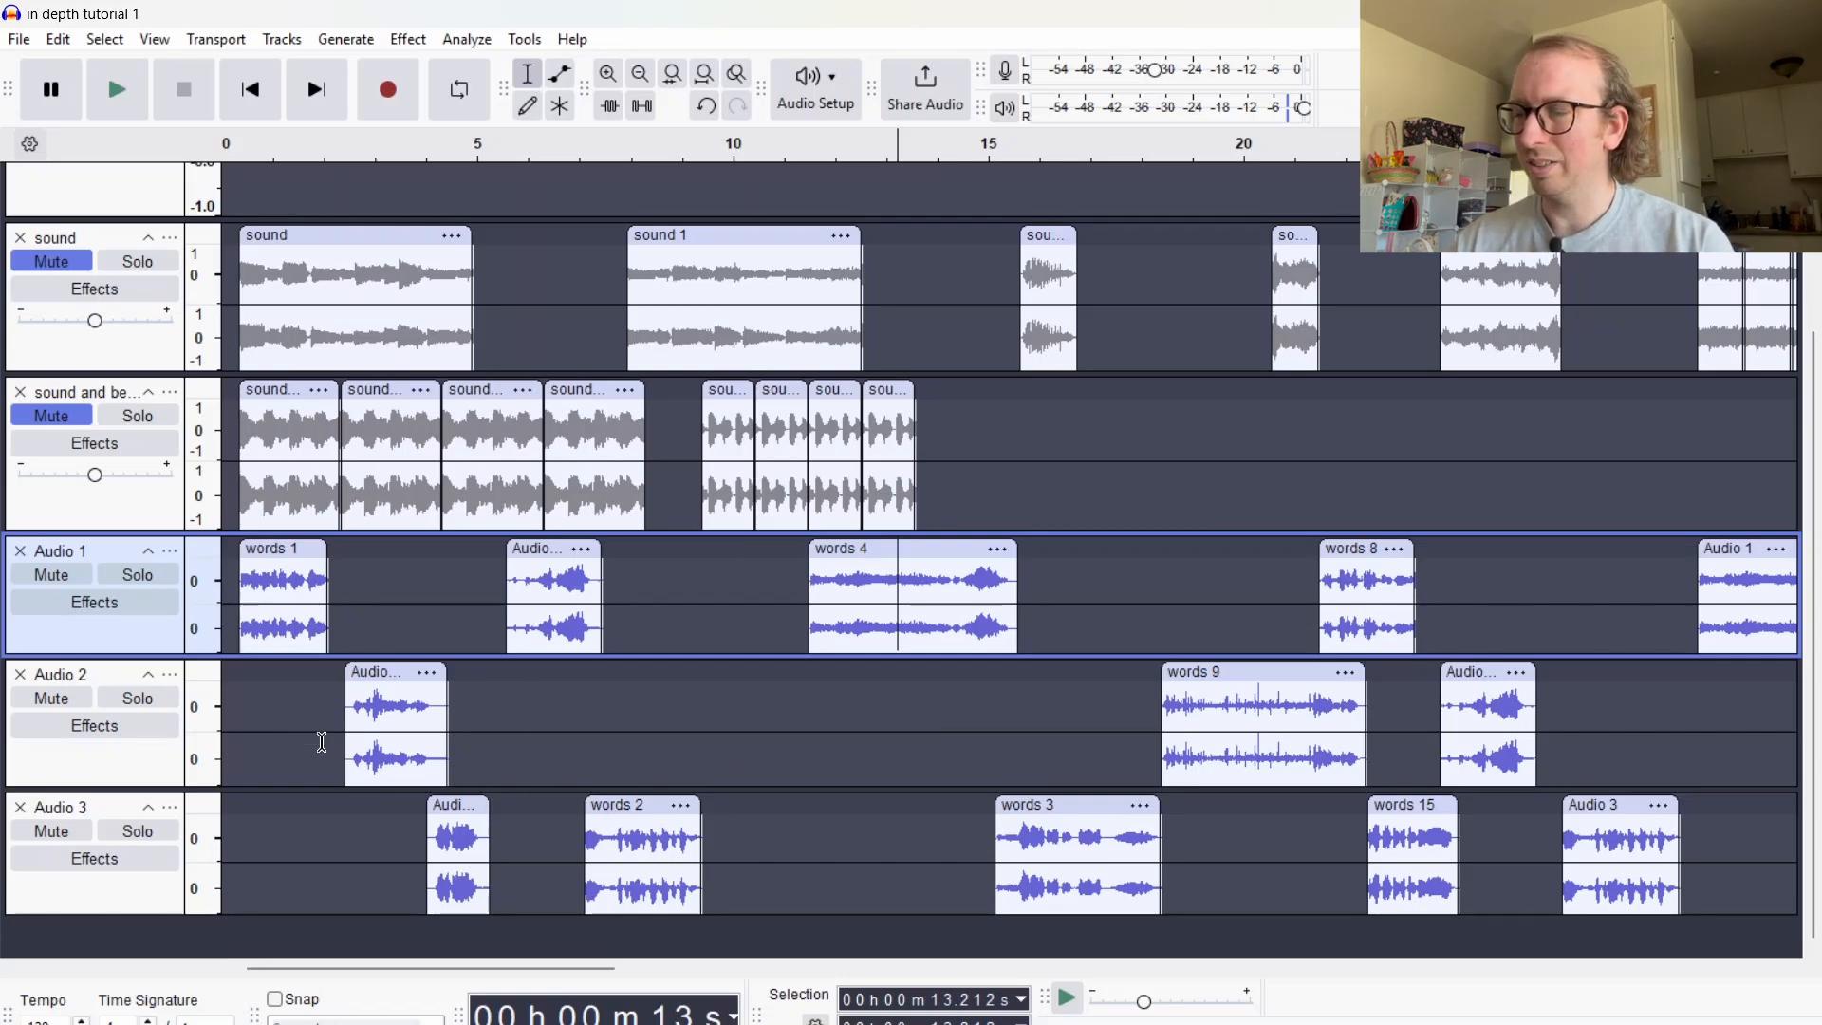
Add two new stereo tracks below Audio 3
left_click(297, 49)
mouse_move(497, 80)
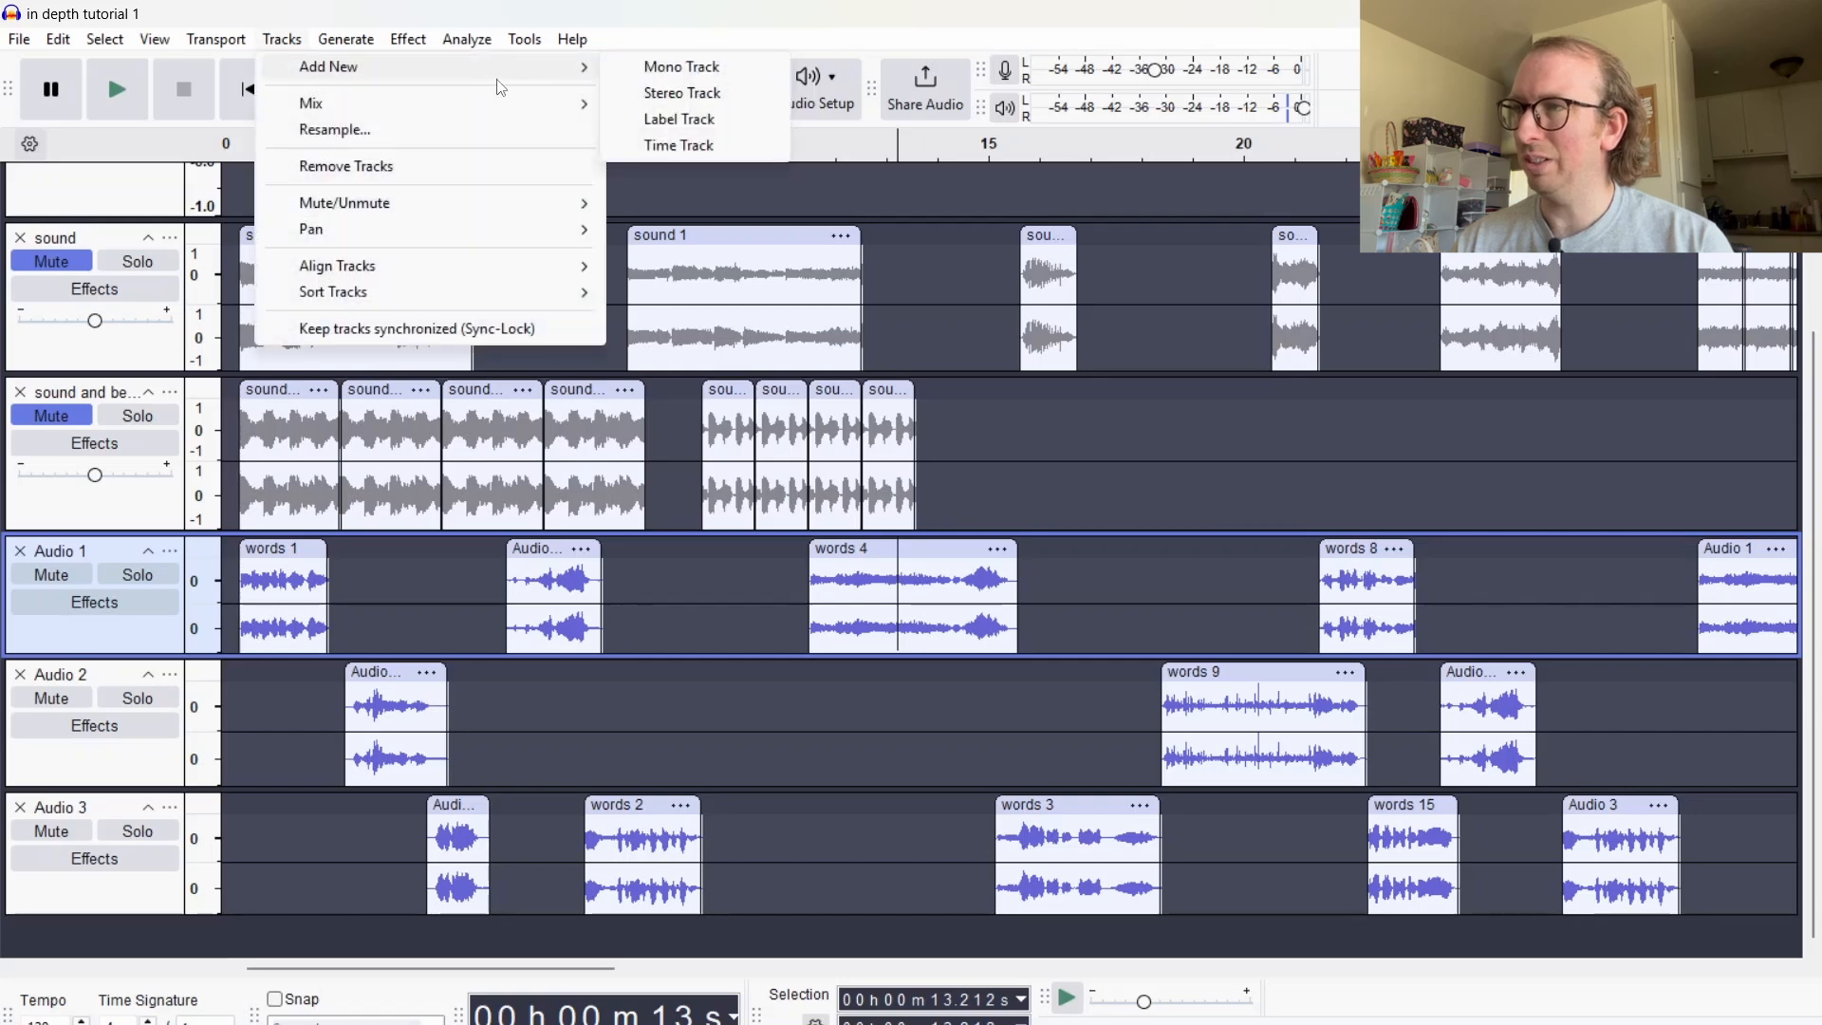
left_click(695, 95)
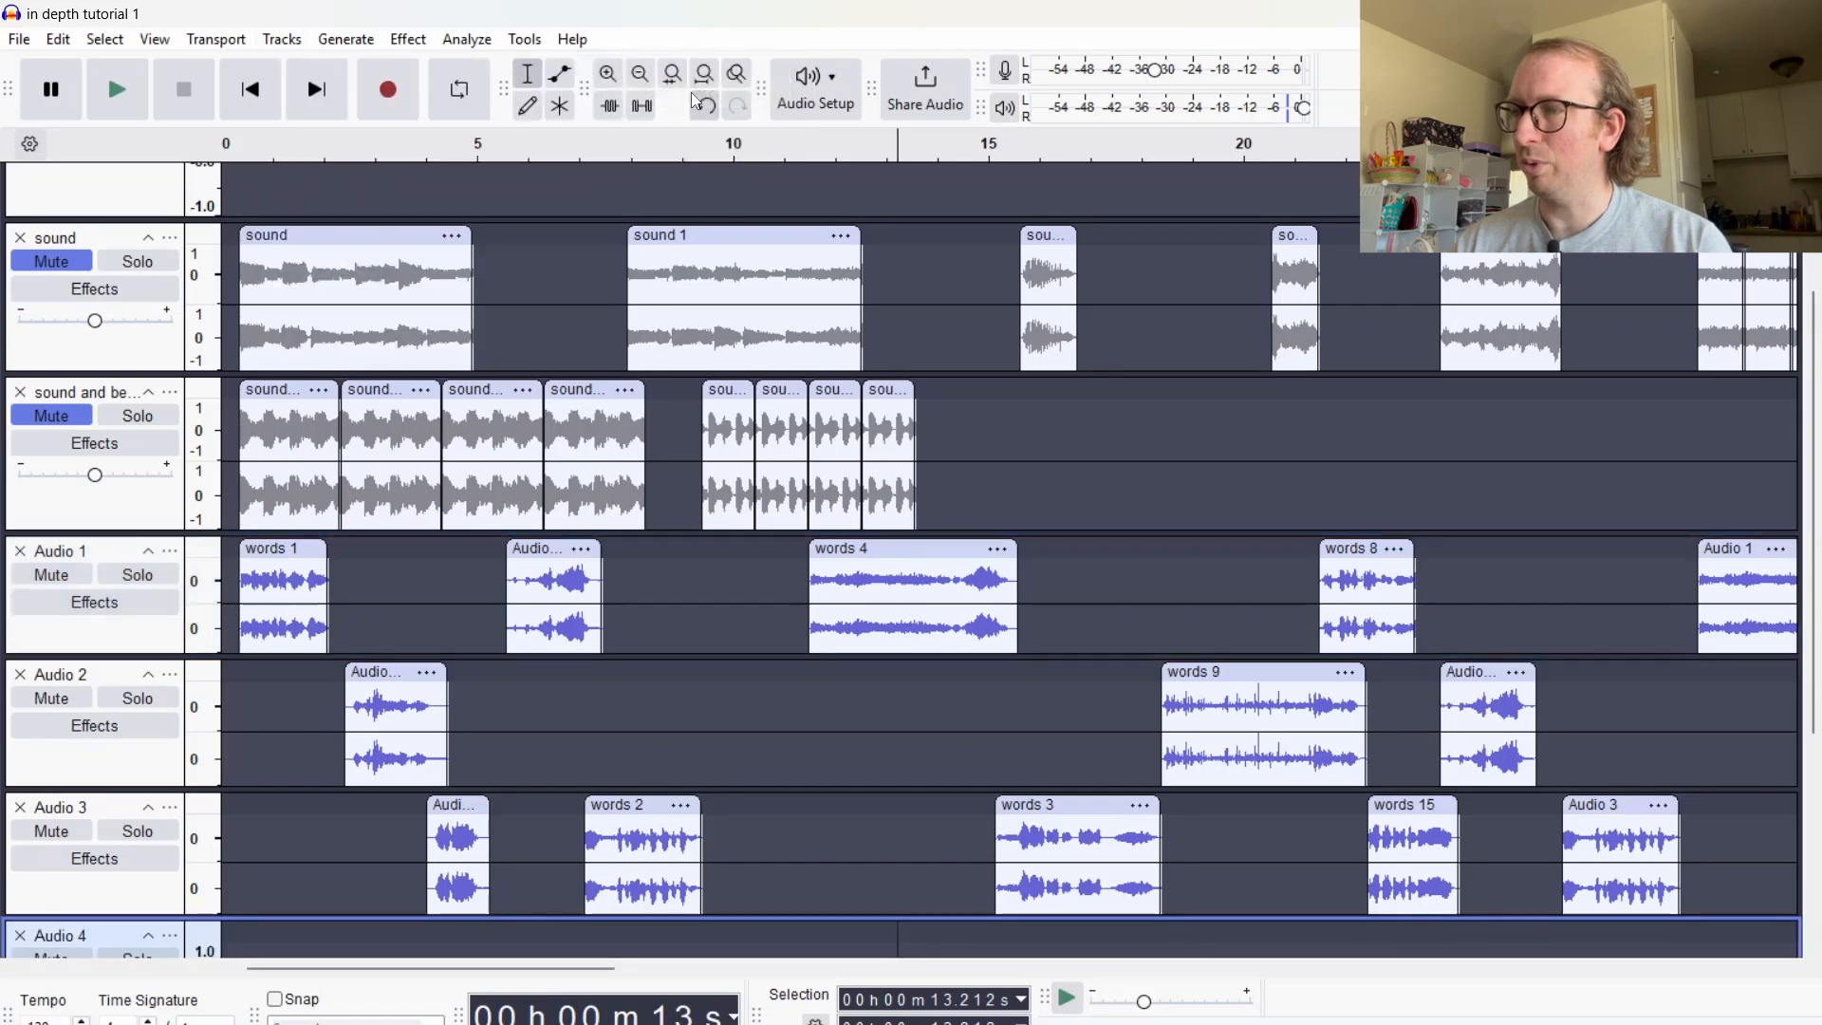
left_click(282, 39)
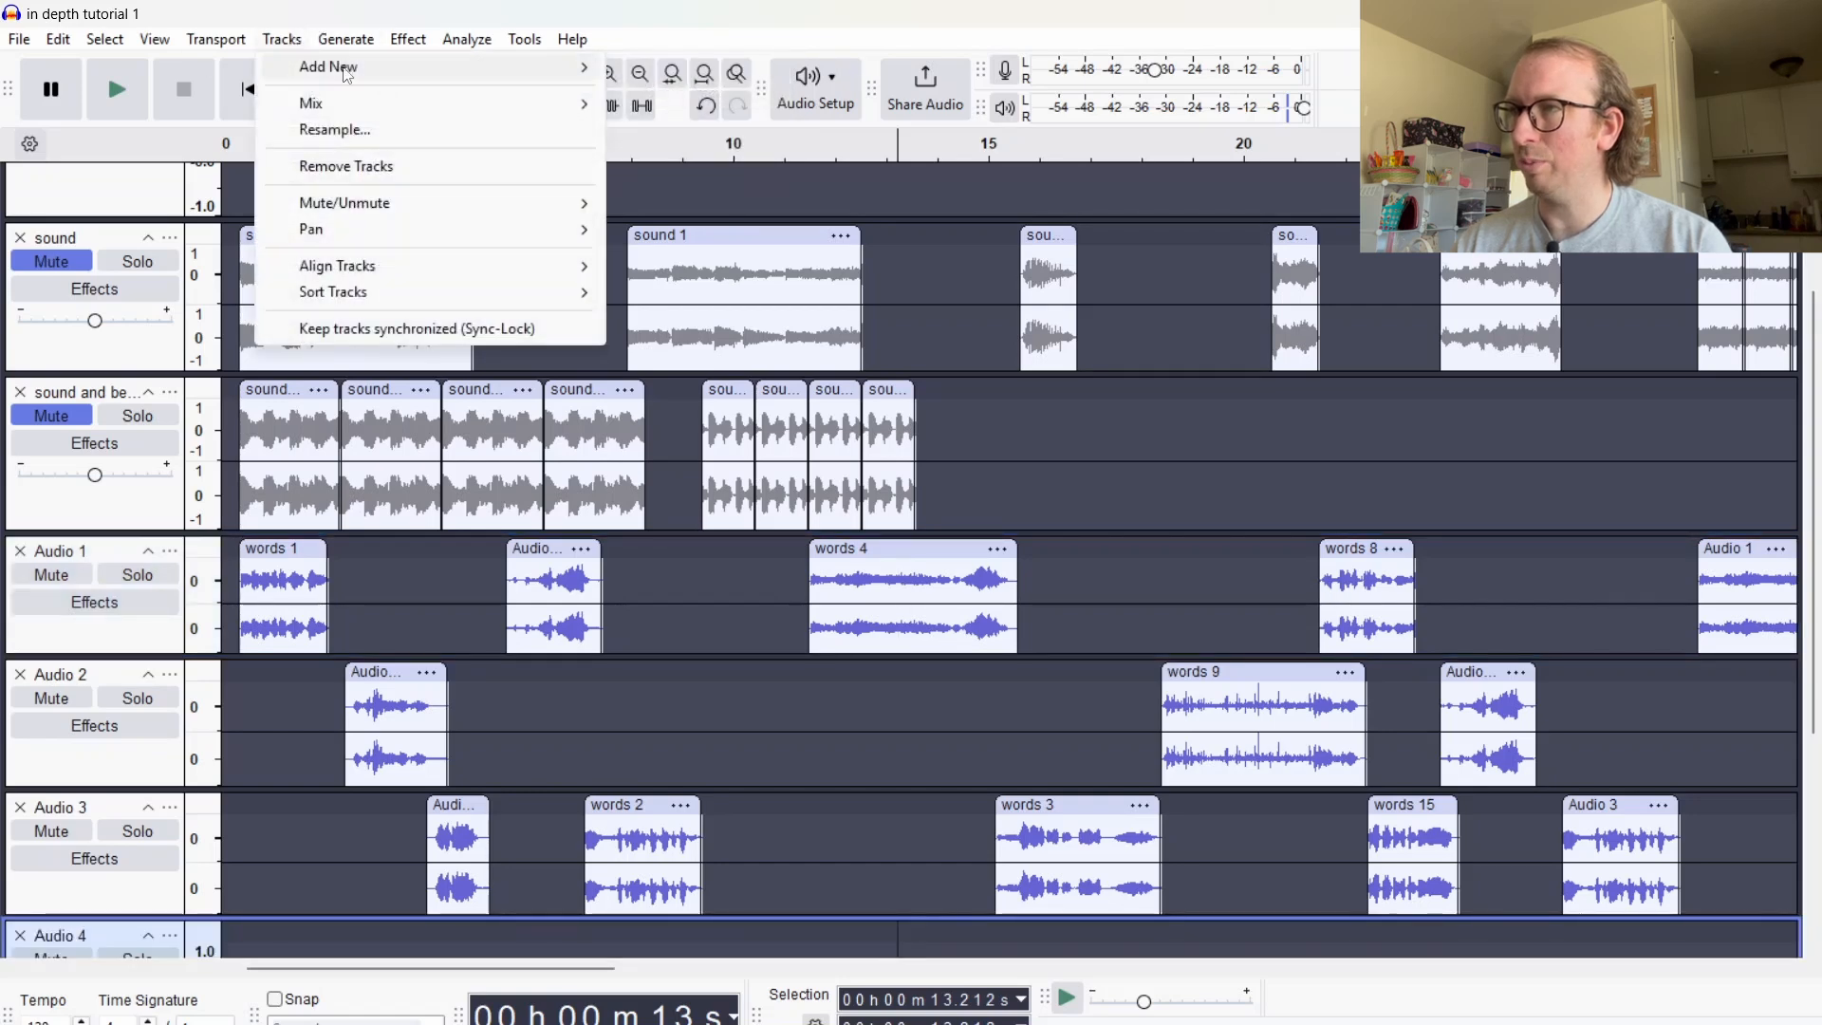
left_click(668, 94)
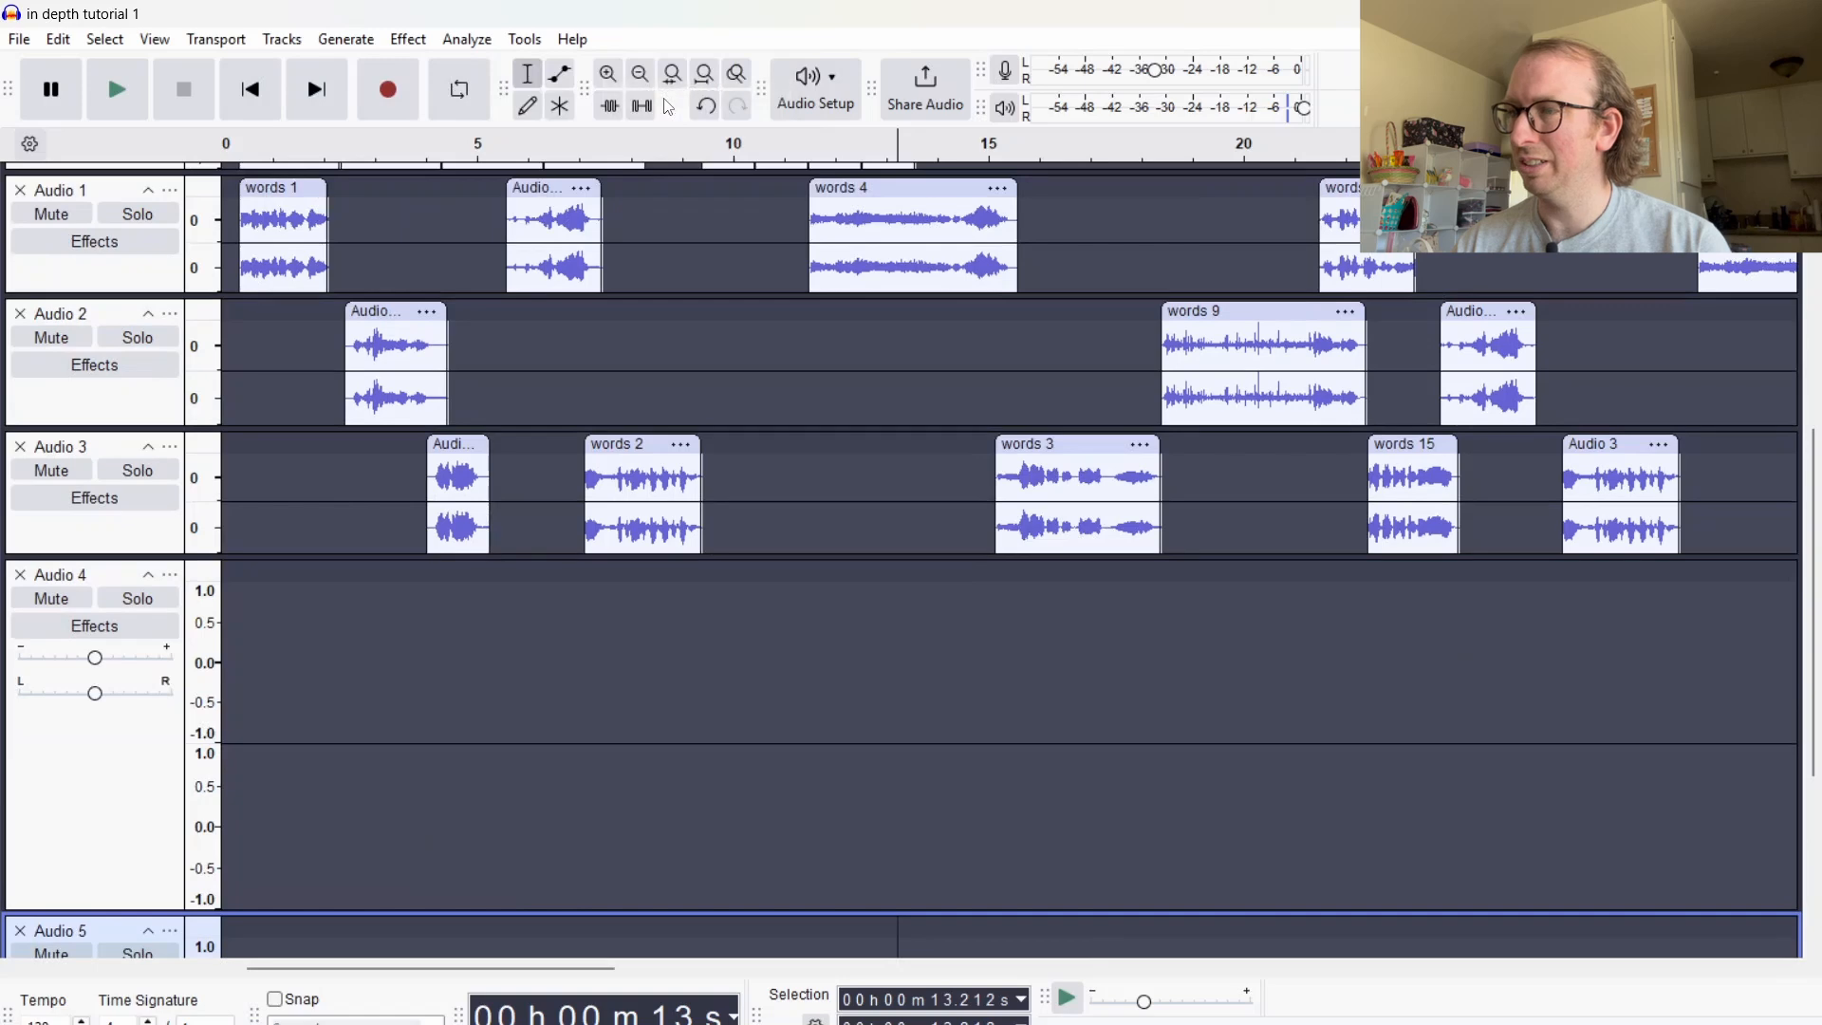
Reduce the heights of the new Audio 4 and Audio 5 tracks to about those of the other word tracks
left_click(330, 390)
left_click_drag(330, 390, 342, 390)
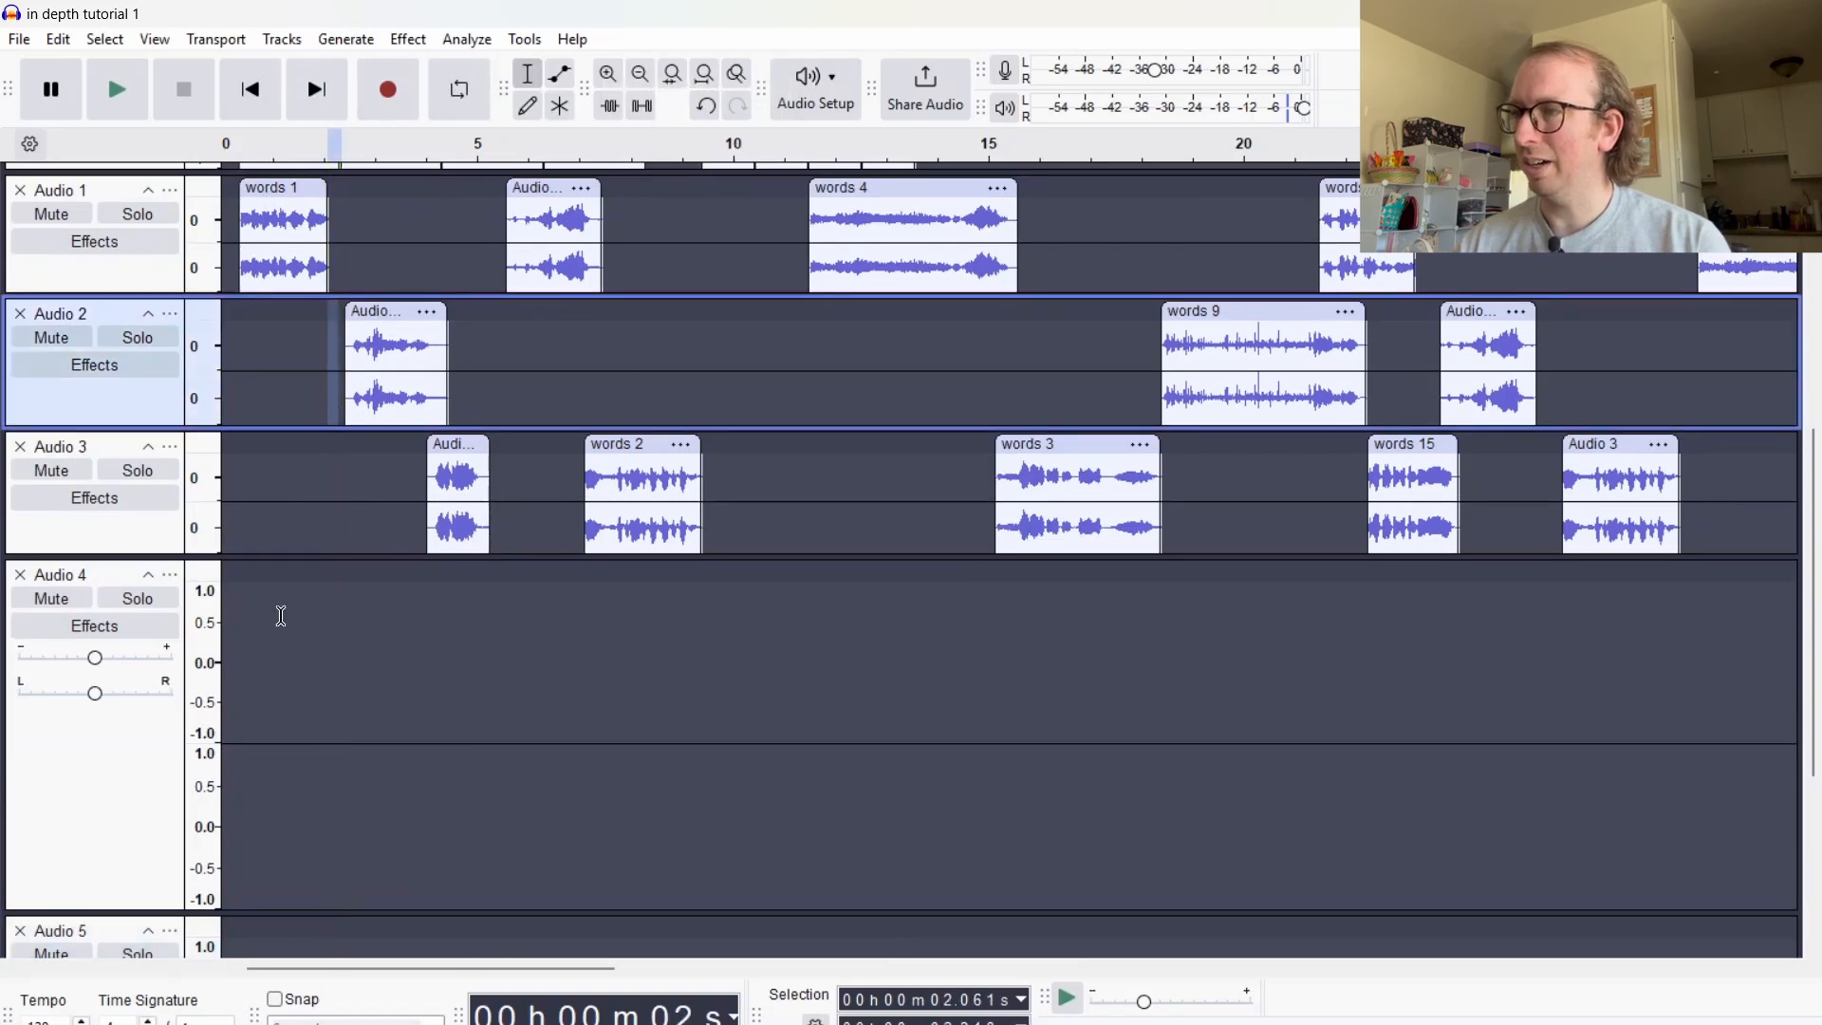
left_click_drag(150, 911, 159, 771)
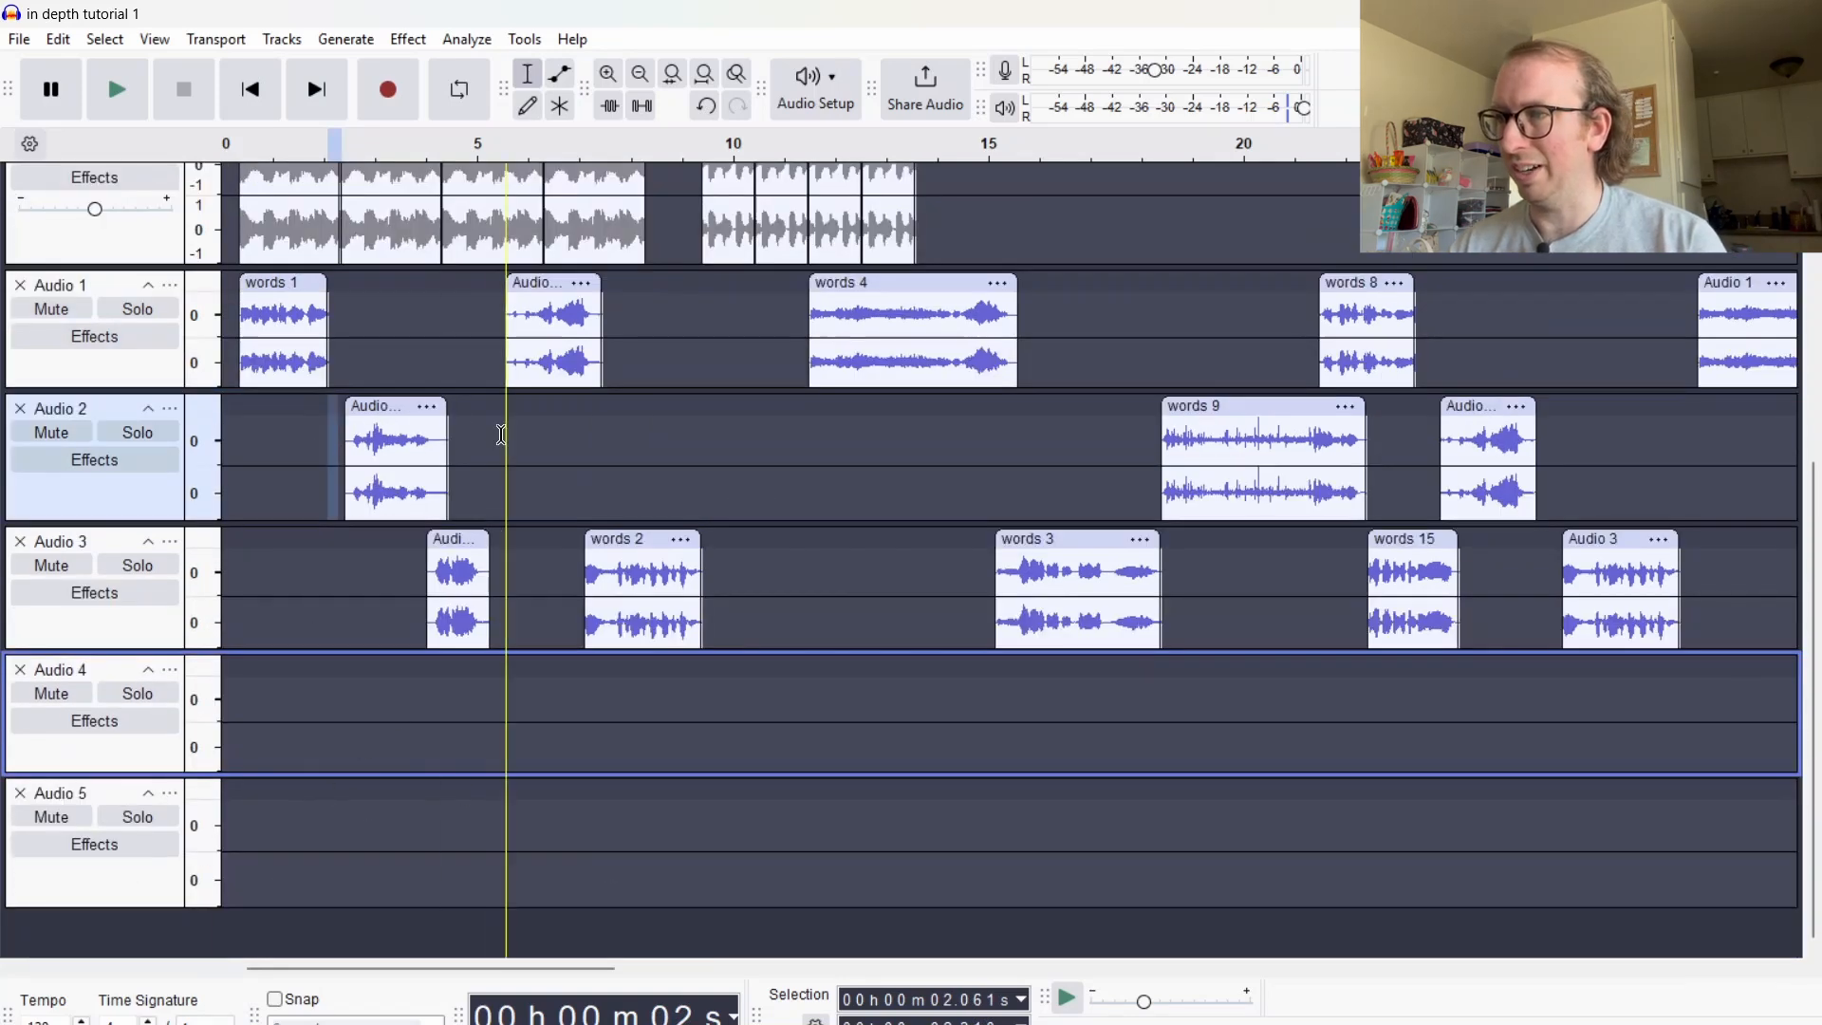
Move the first clips of Audio 2 and Audio 3 together to Audio 4 and Audio 5, starting at about 2.06 s, and play the opening
left_click_drag(491, 375, 344, 626)
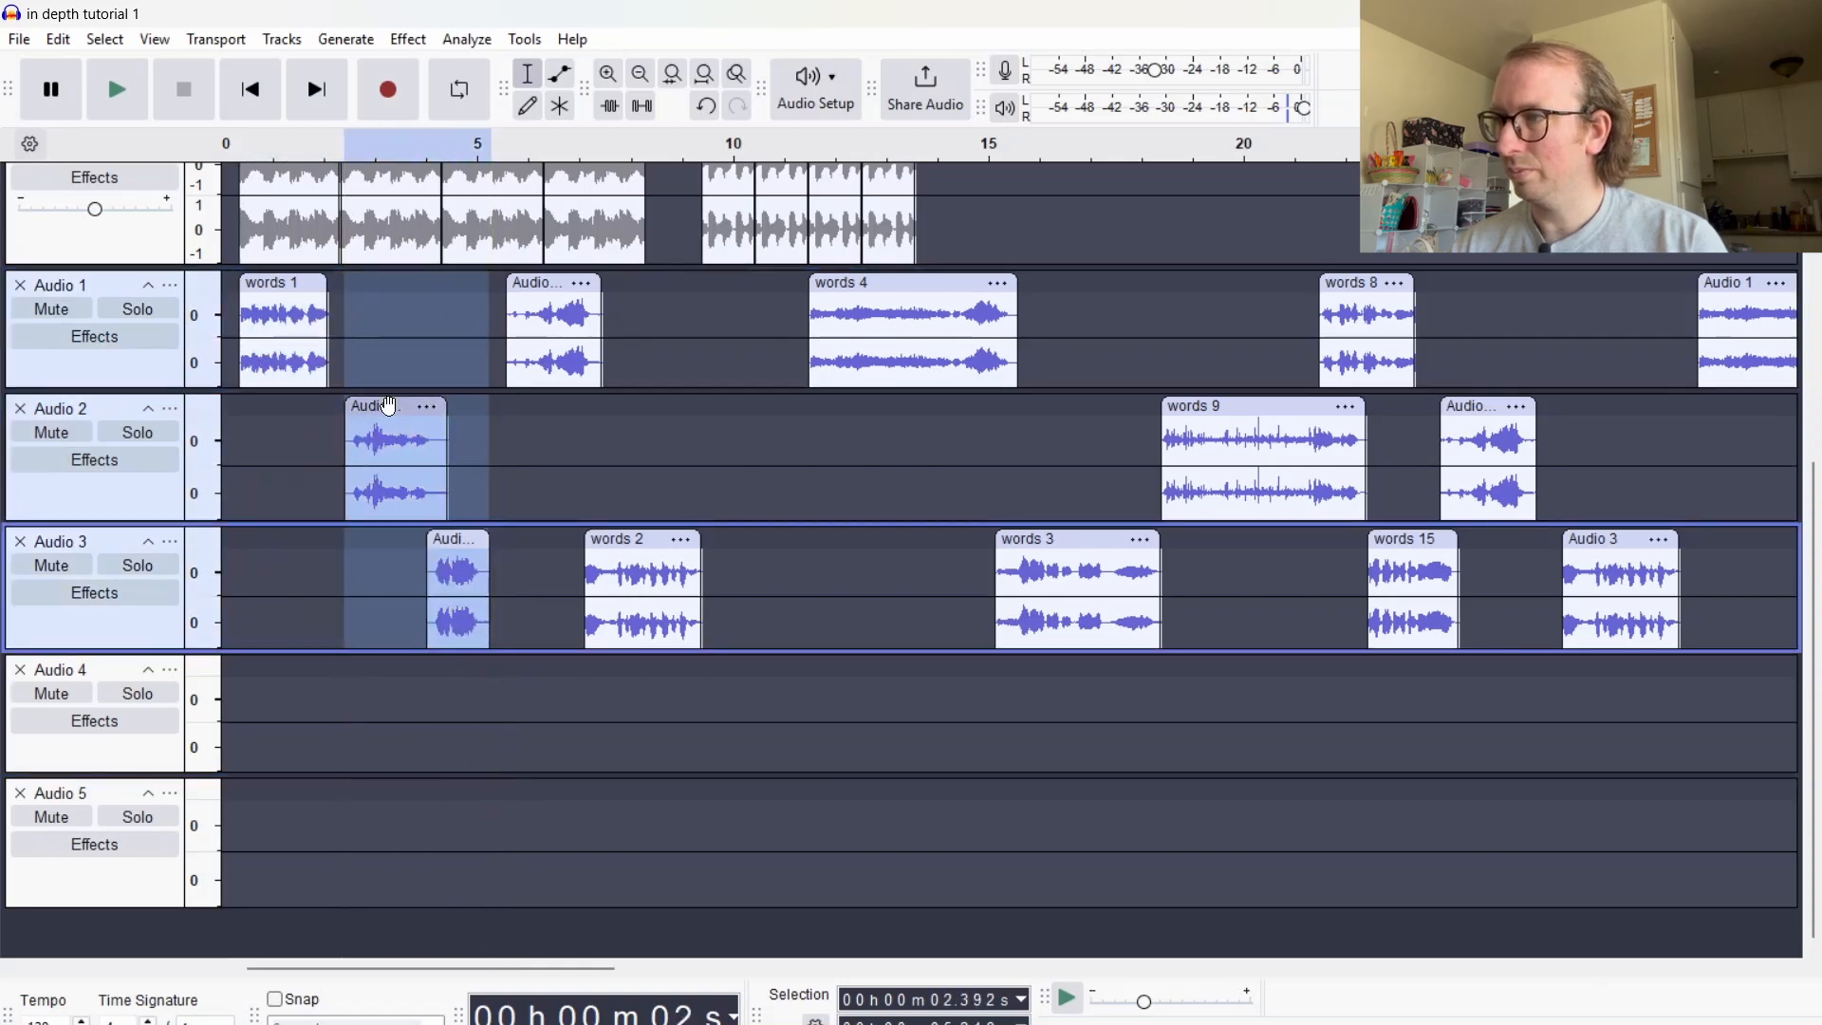
left_click_drag(388, 411, 373, 695)
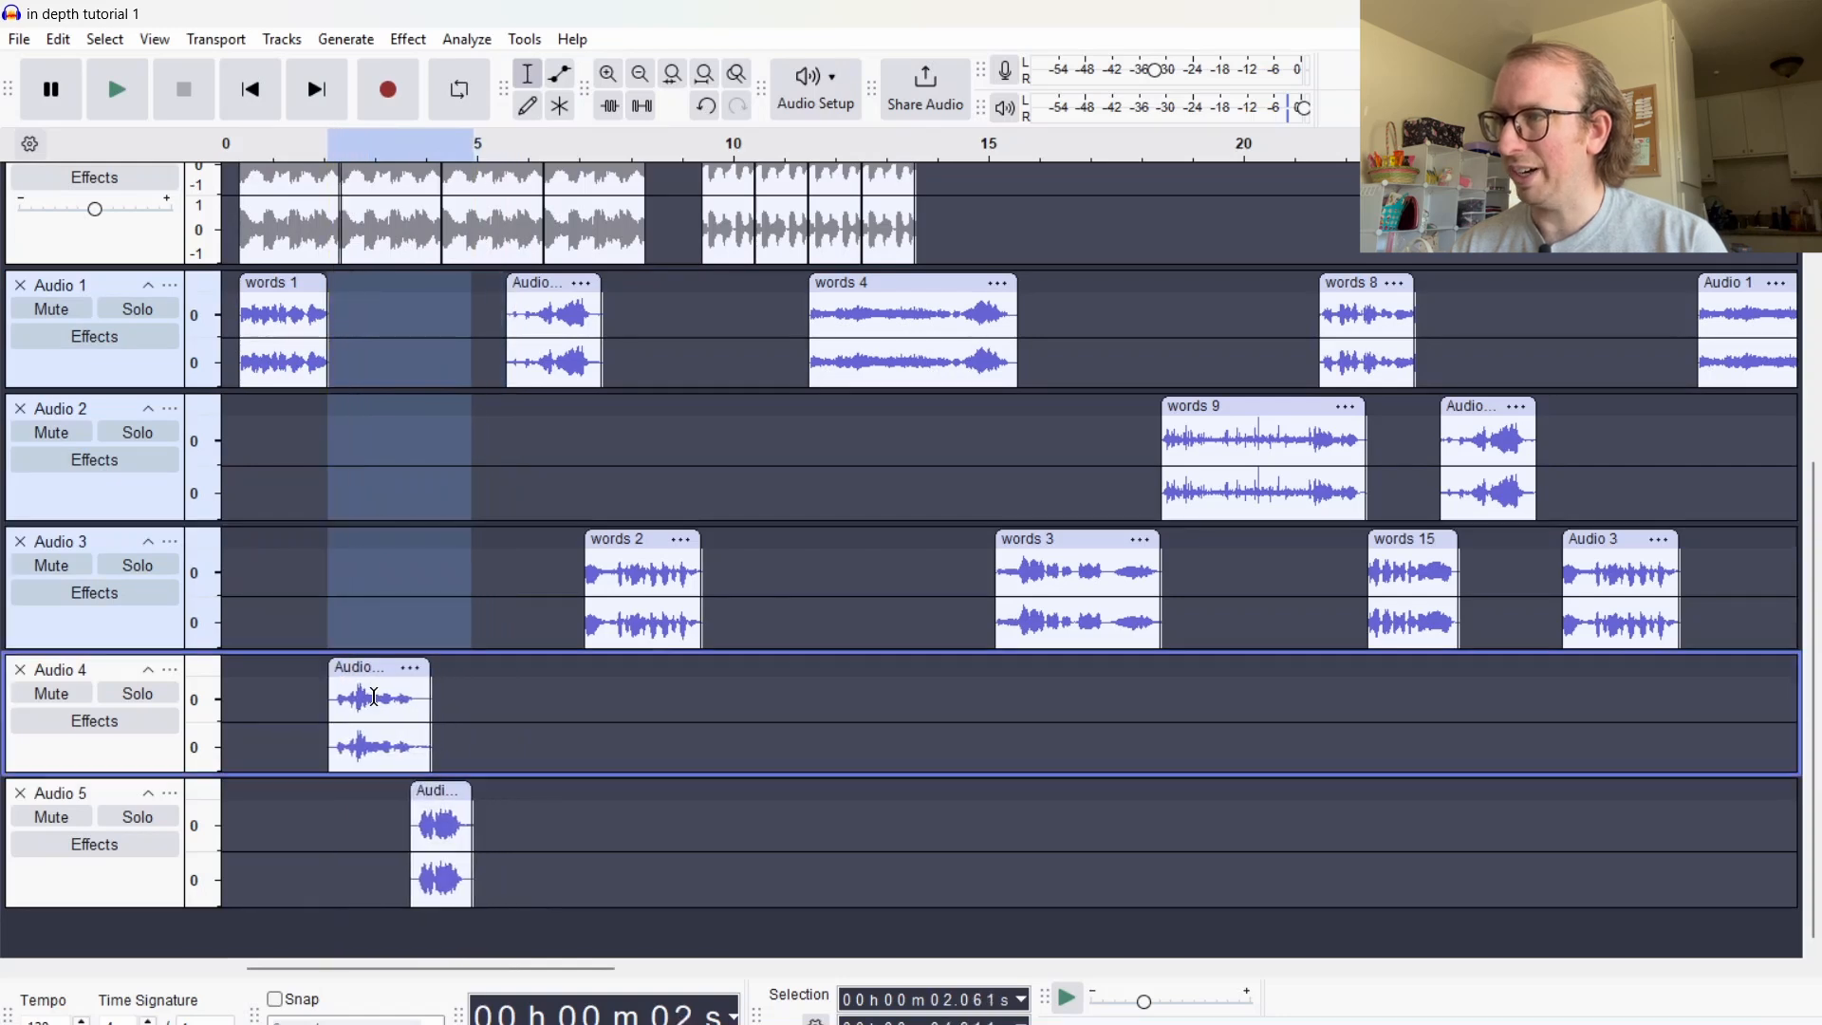
left_click(223, 440)
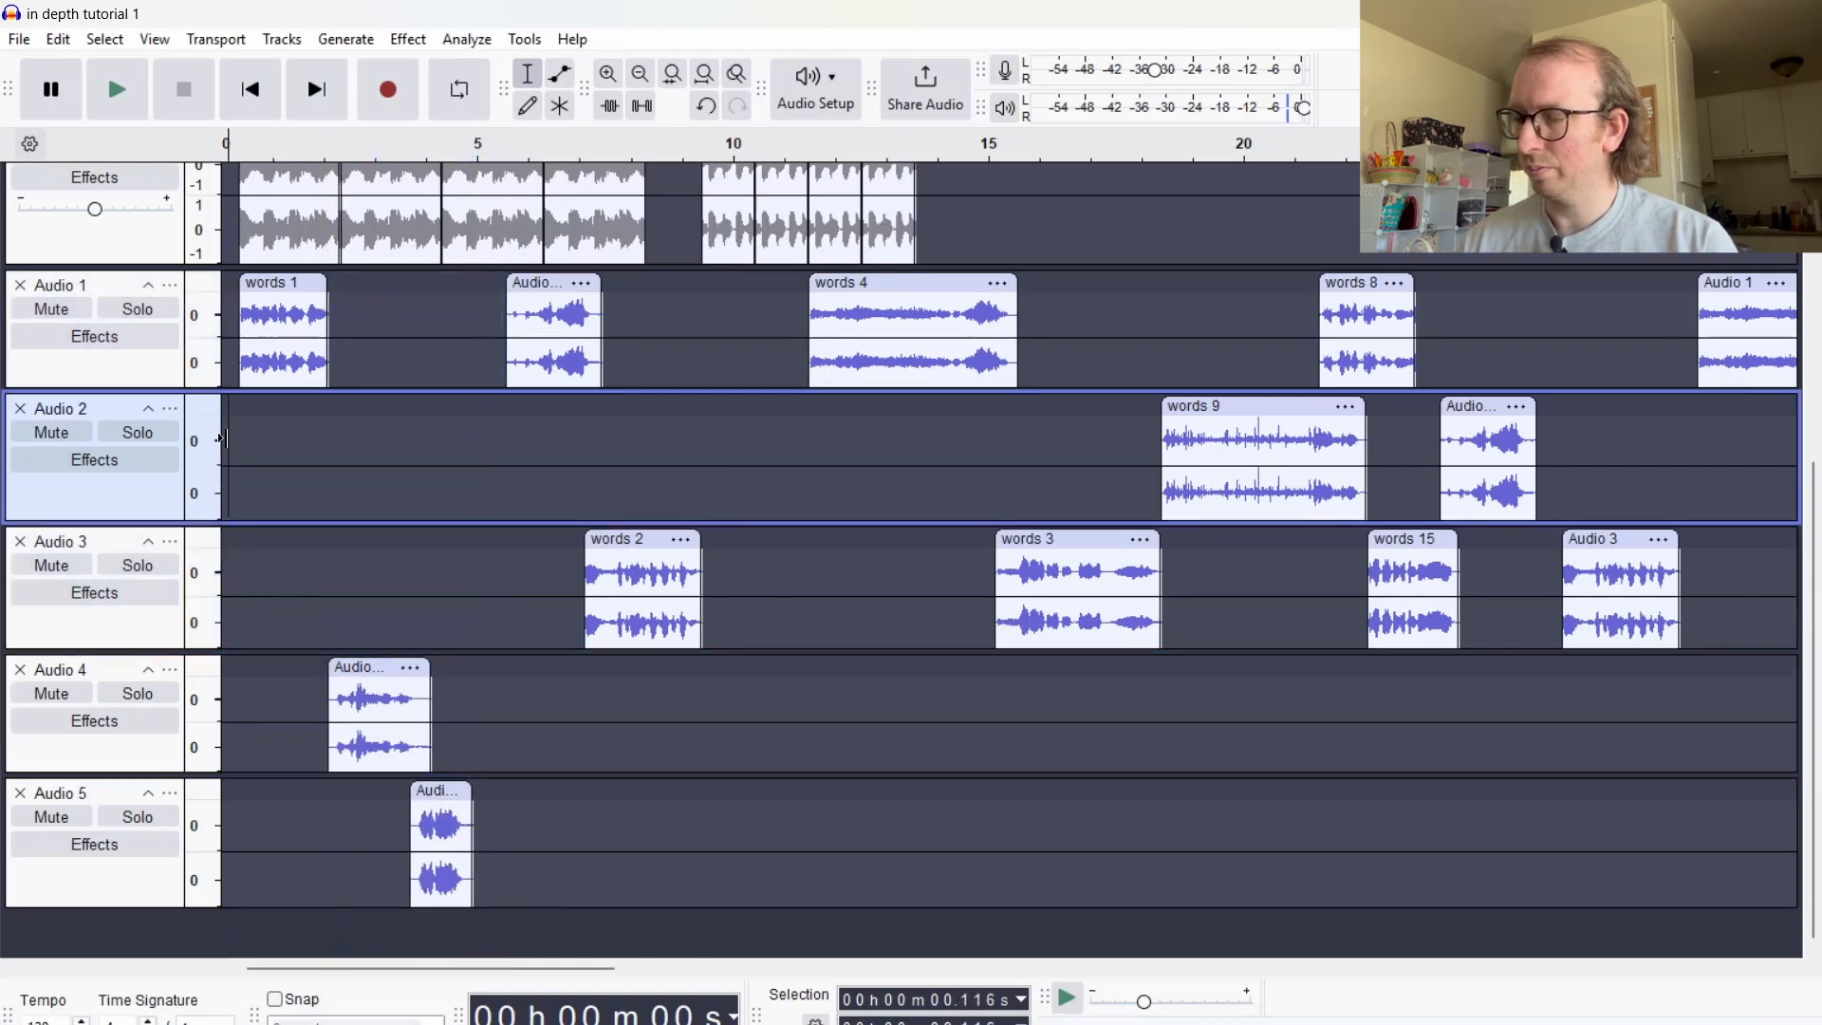
key("space")
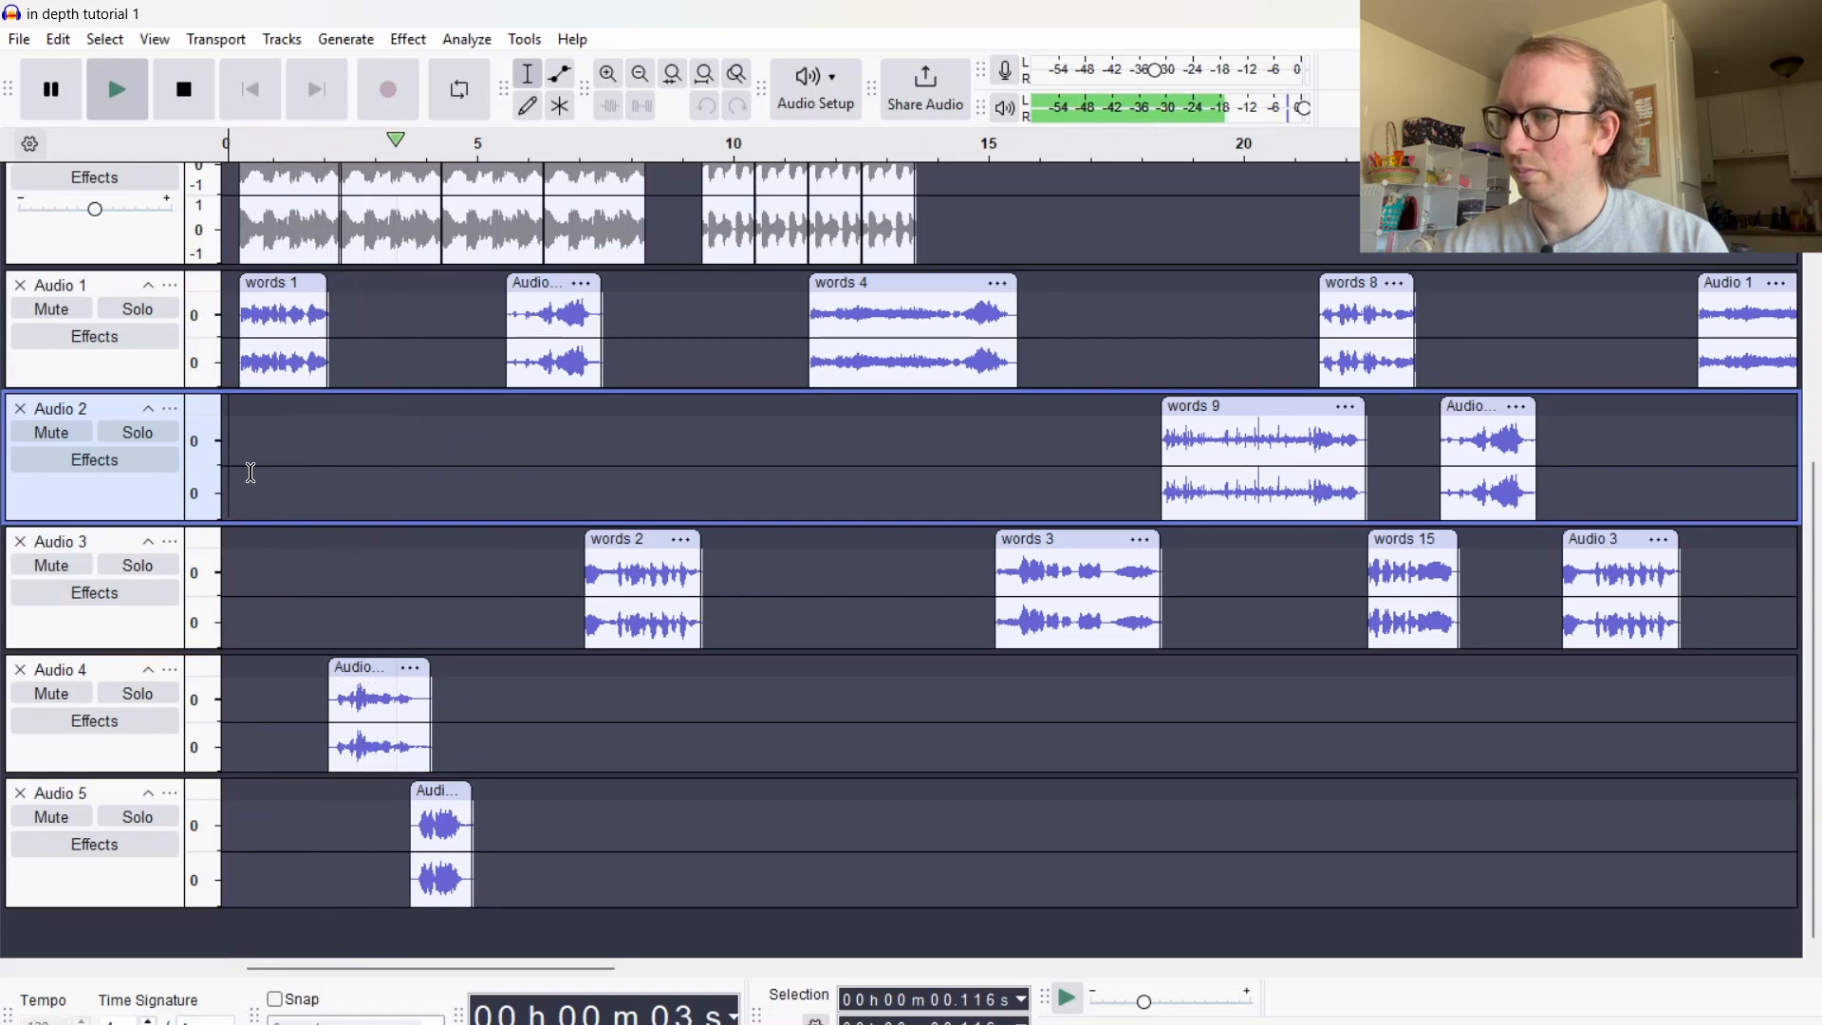
key("space")
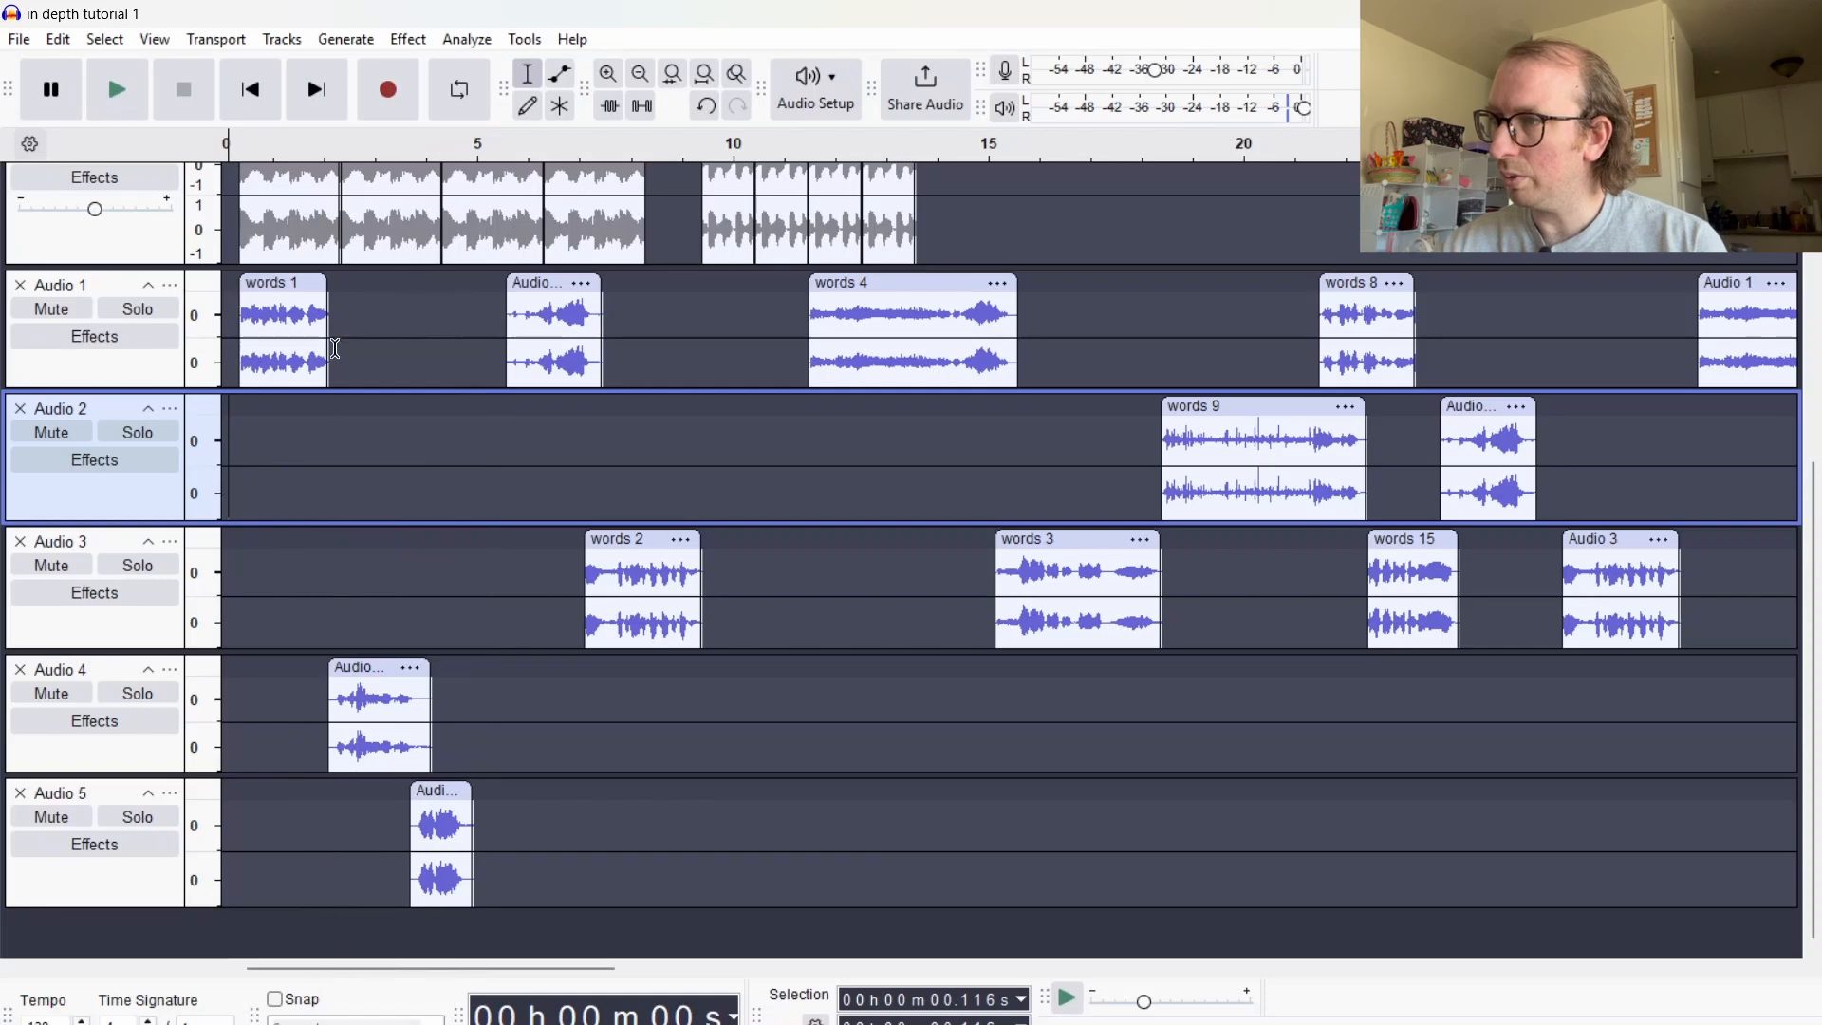
Play the second Audio 1 clip and words 2 from about 5.43 s
left_click(499, 359)
key("space")
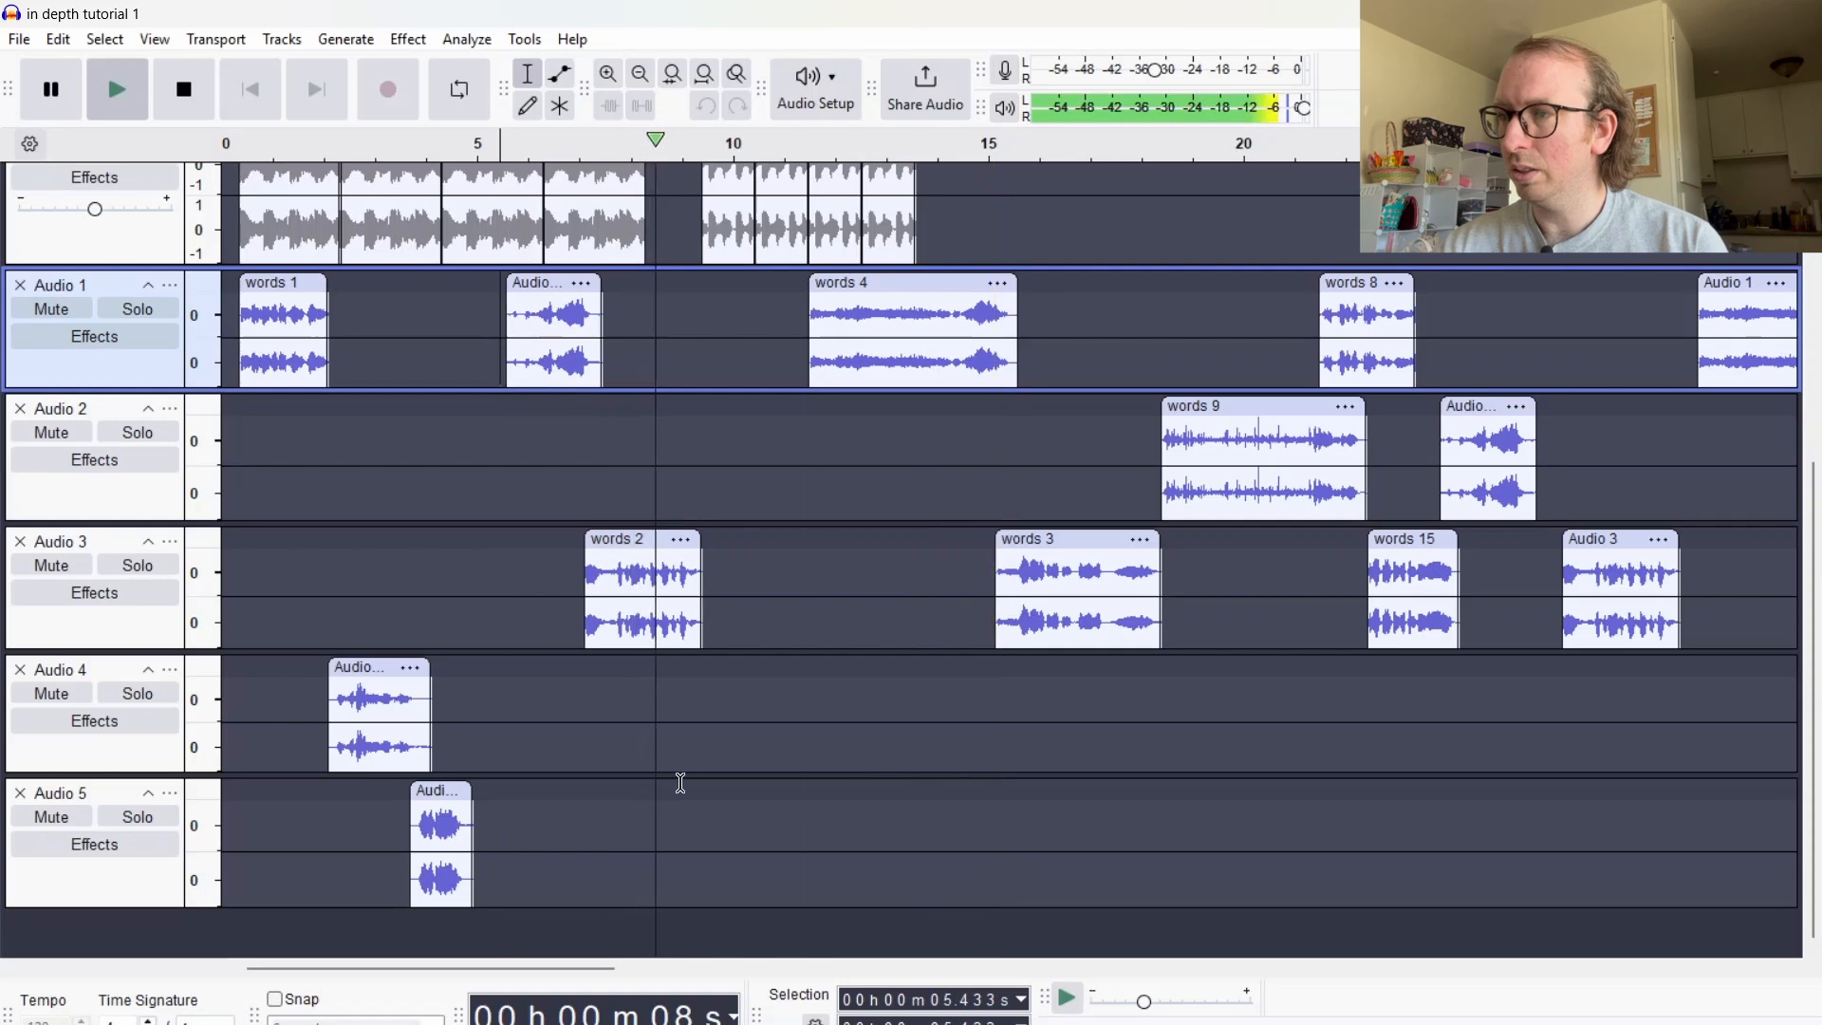
key("space")
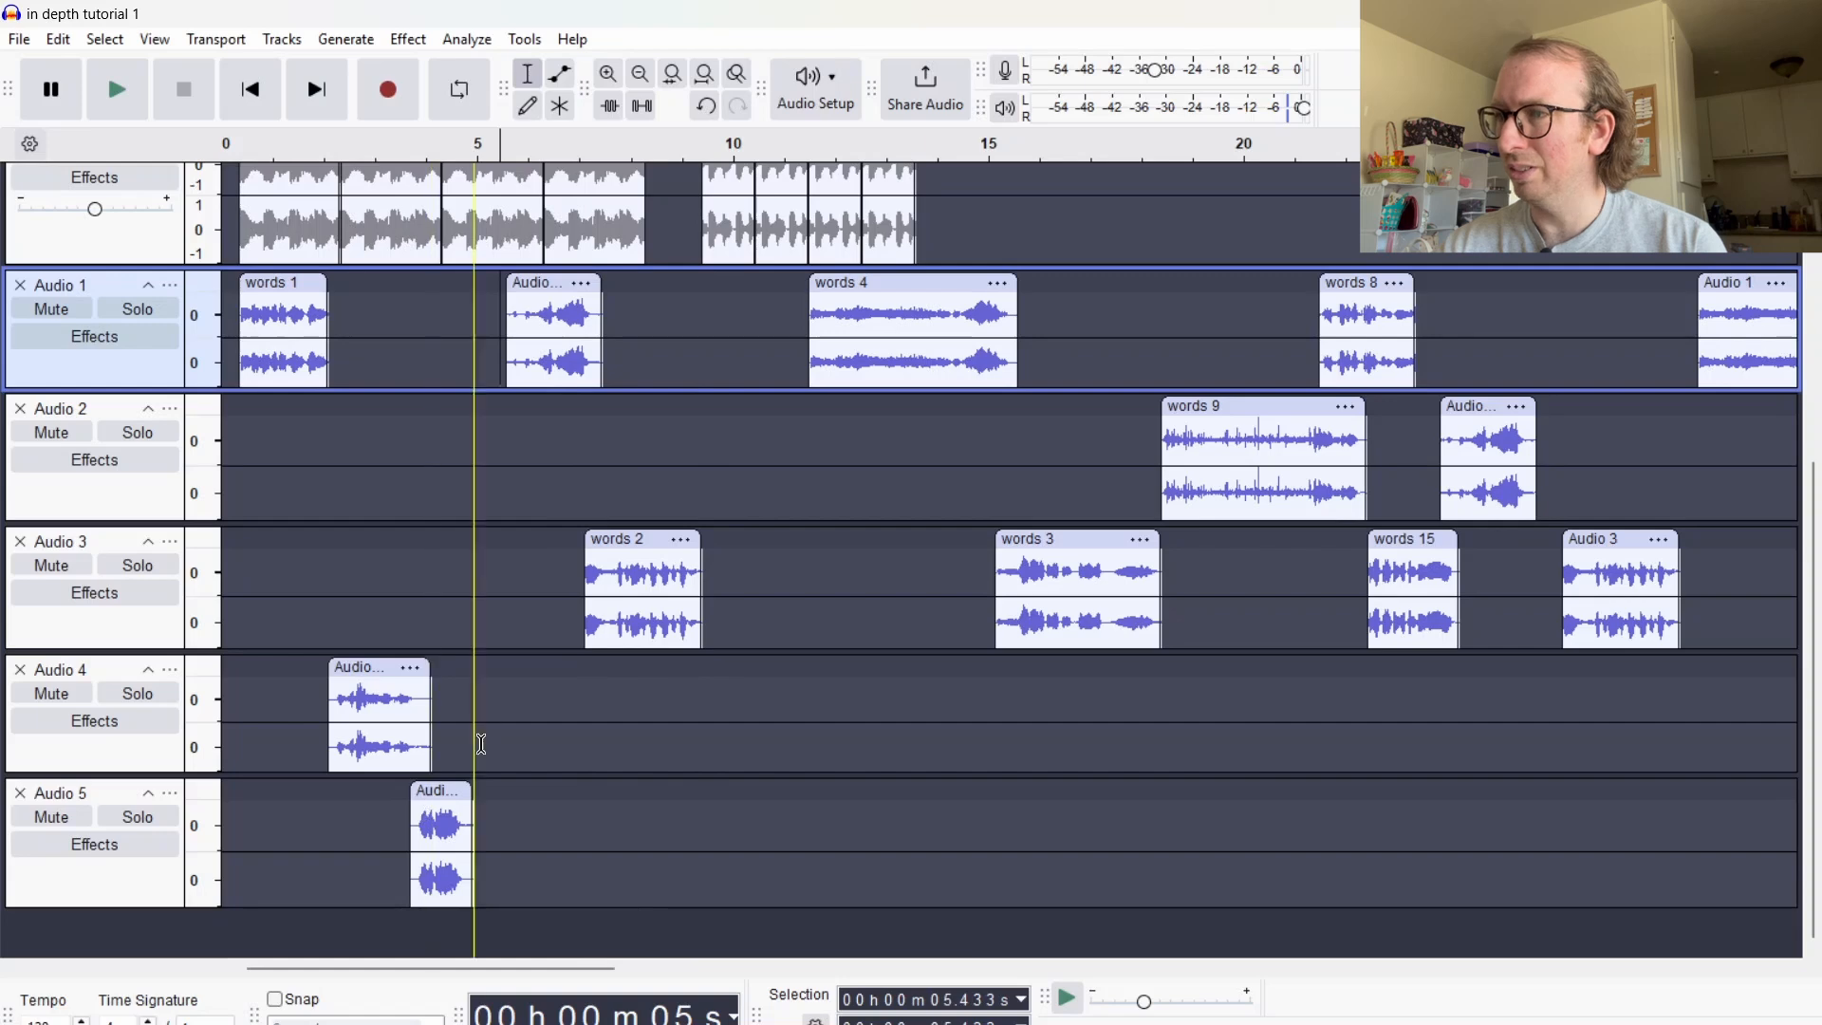
Place words 2 in Audio 2 and move it with the second Audio 1 clip to Audio 5 and Audio 4, starting at about 6.82 s
left_click_drag(643, 538, 649, 489)
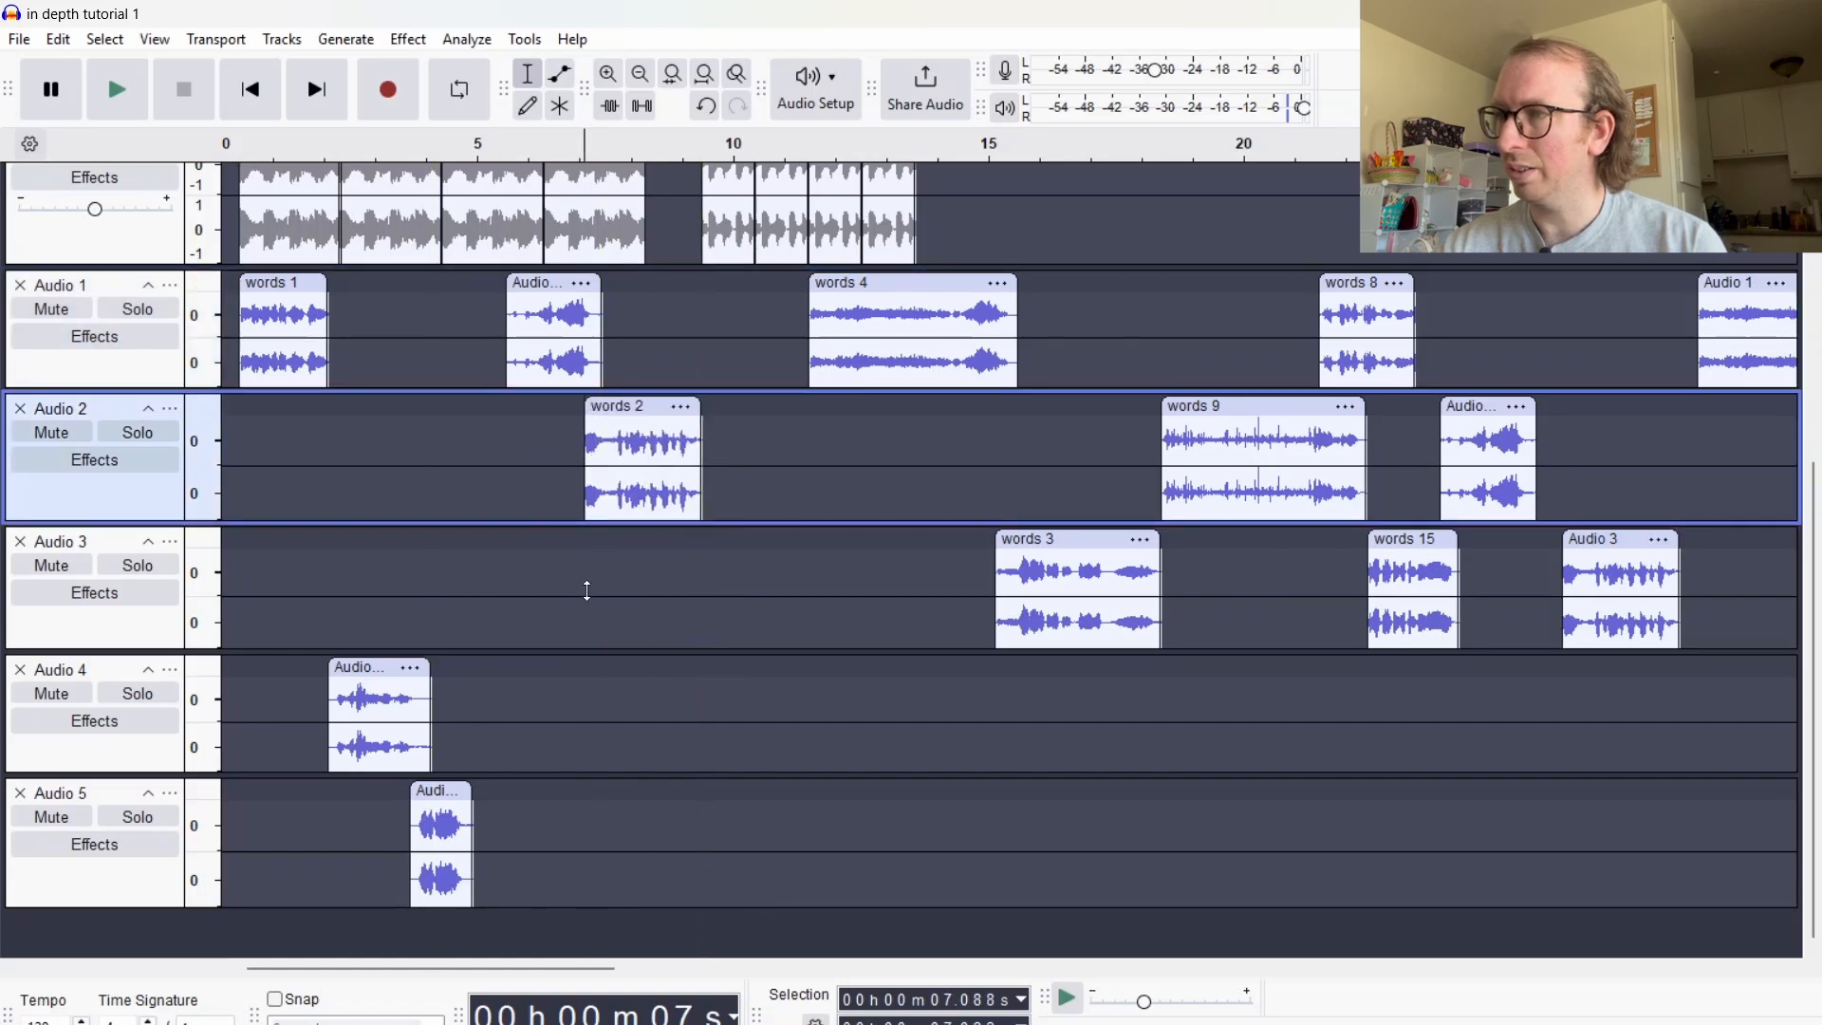
left_click(490, 317)
key("space")
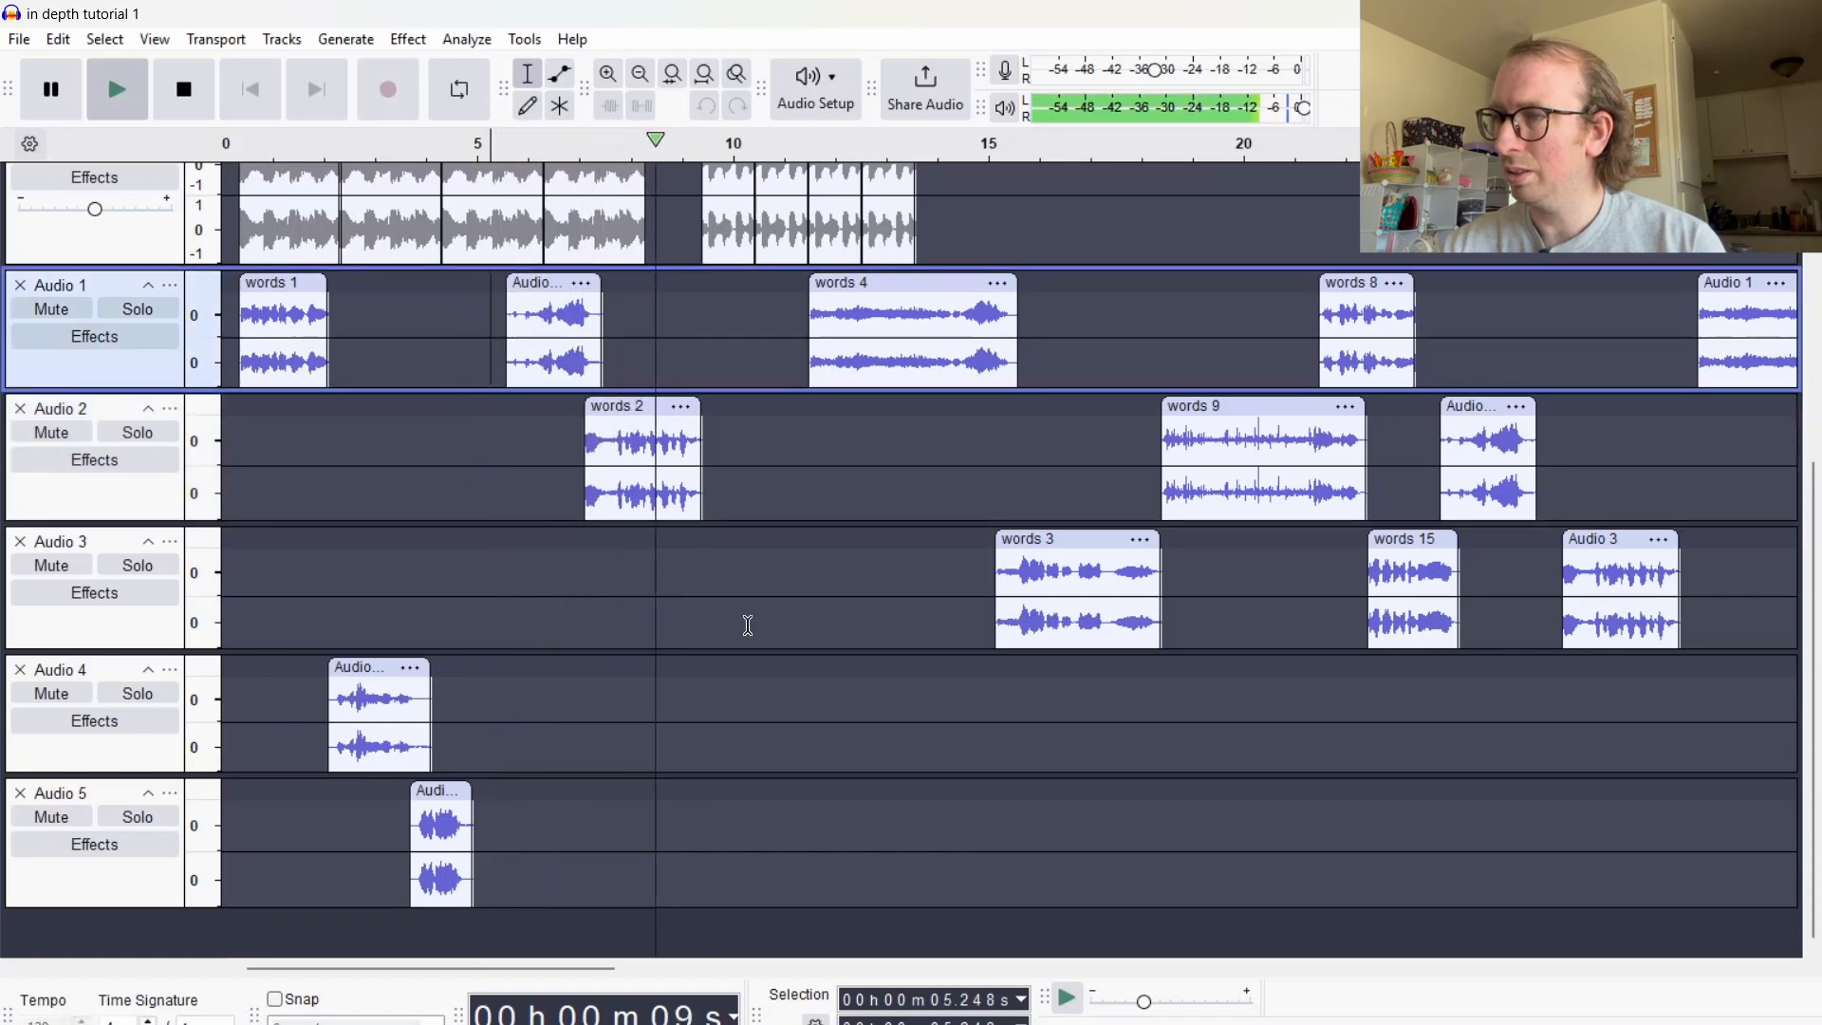
key("space")
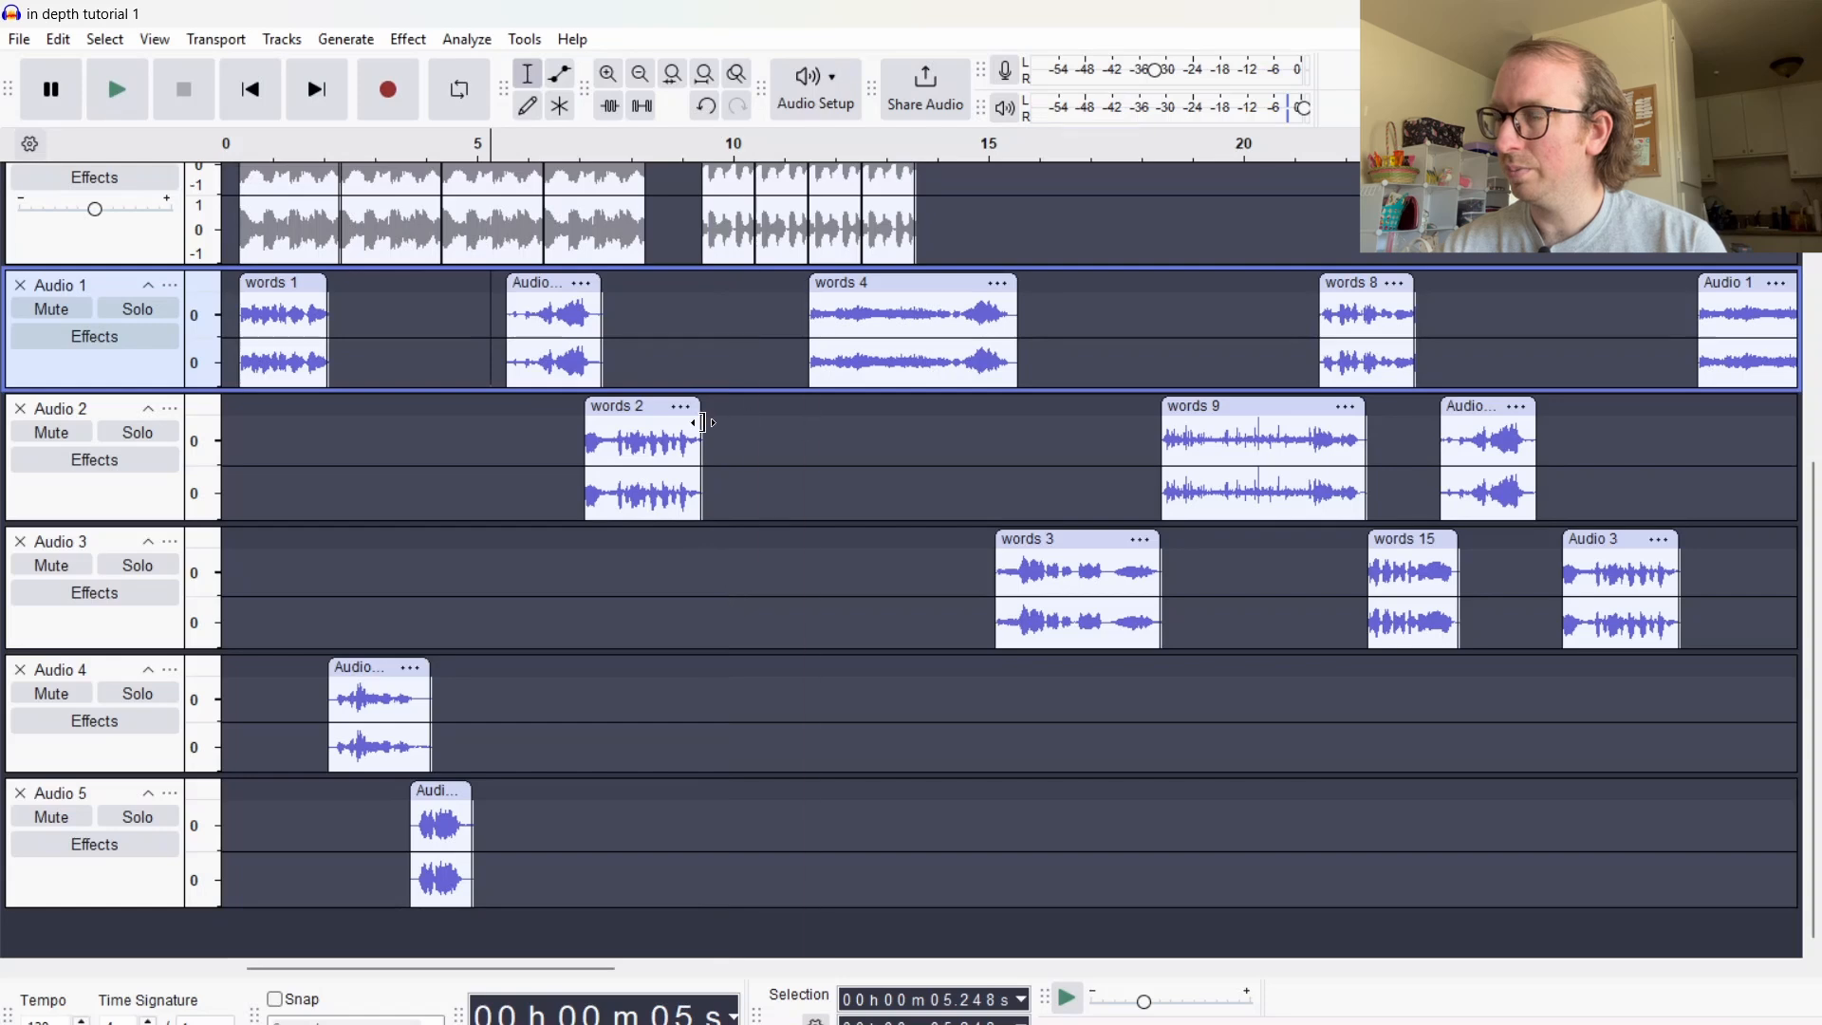
left_click_drag(745, 445, 618, 737)
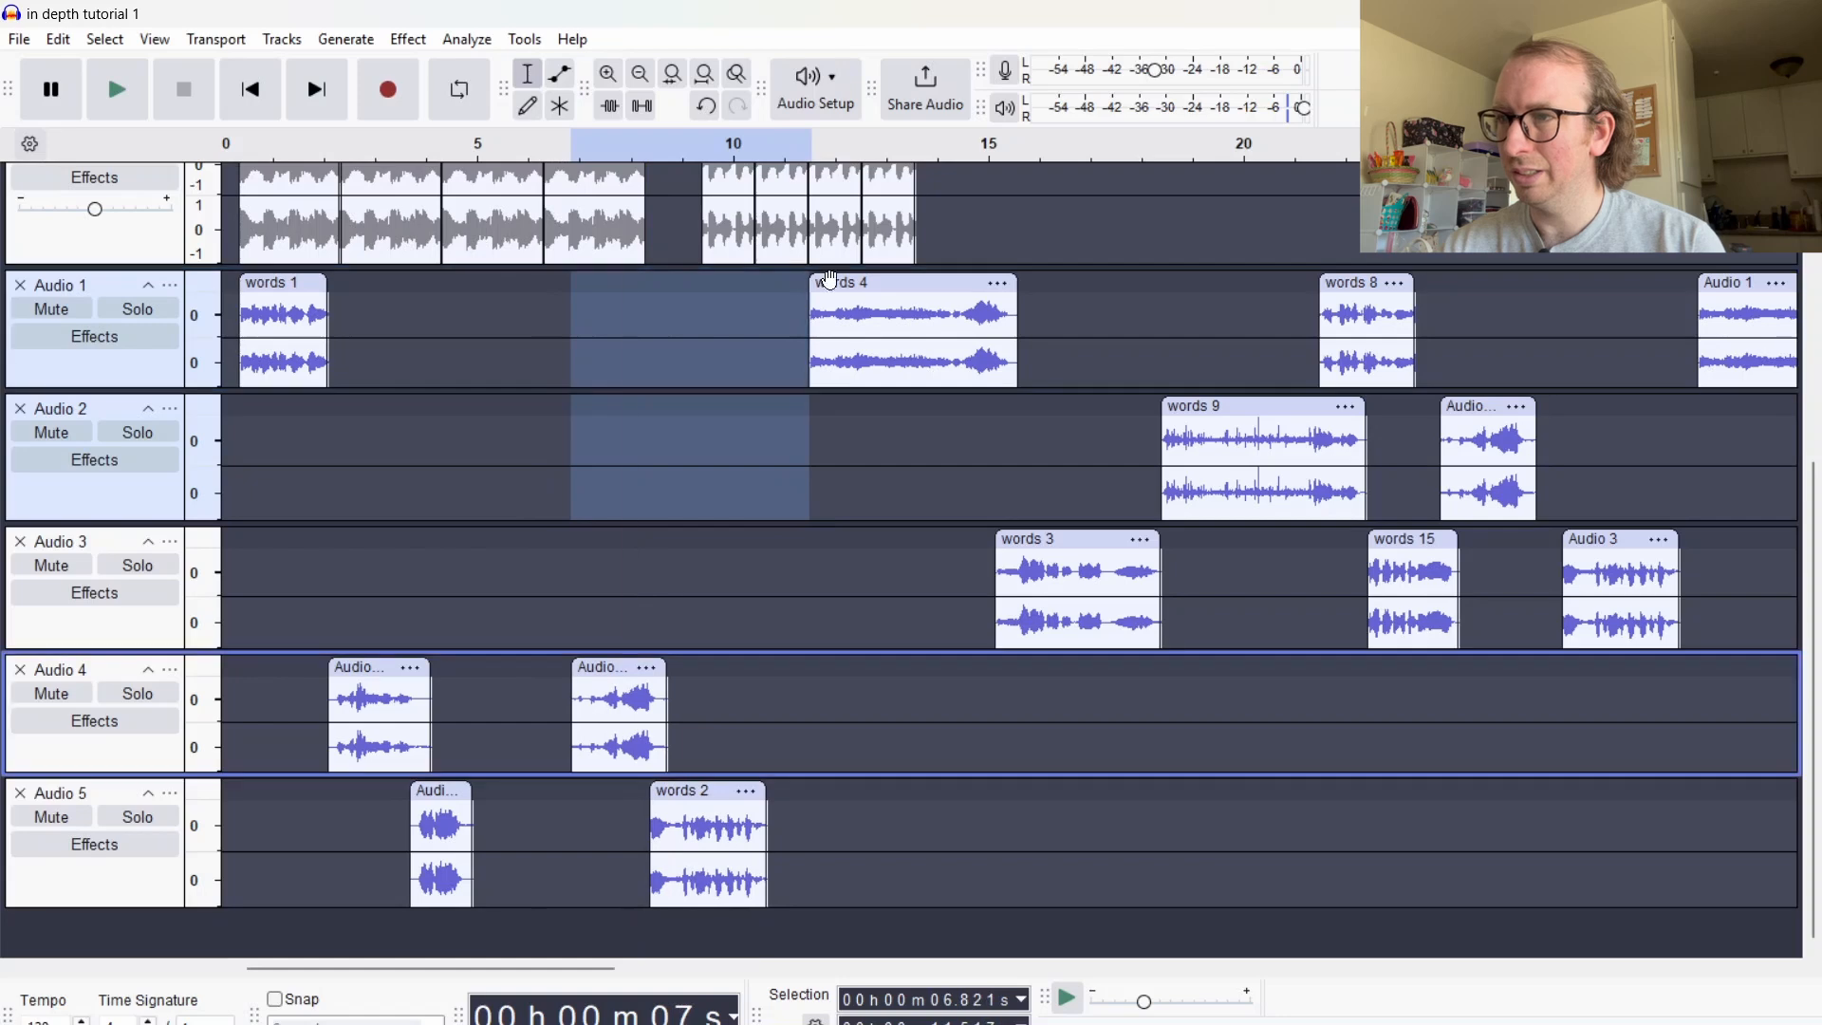
Select words 4 and words 3 together and move them to Audio 3 and Audio 5, with words 4 starting at about 10.7 s
left_click(1070, 305)
left_click_drag(899, 559, 1158, 649)
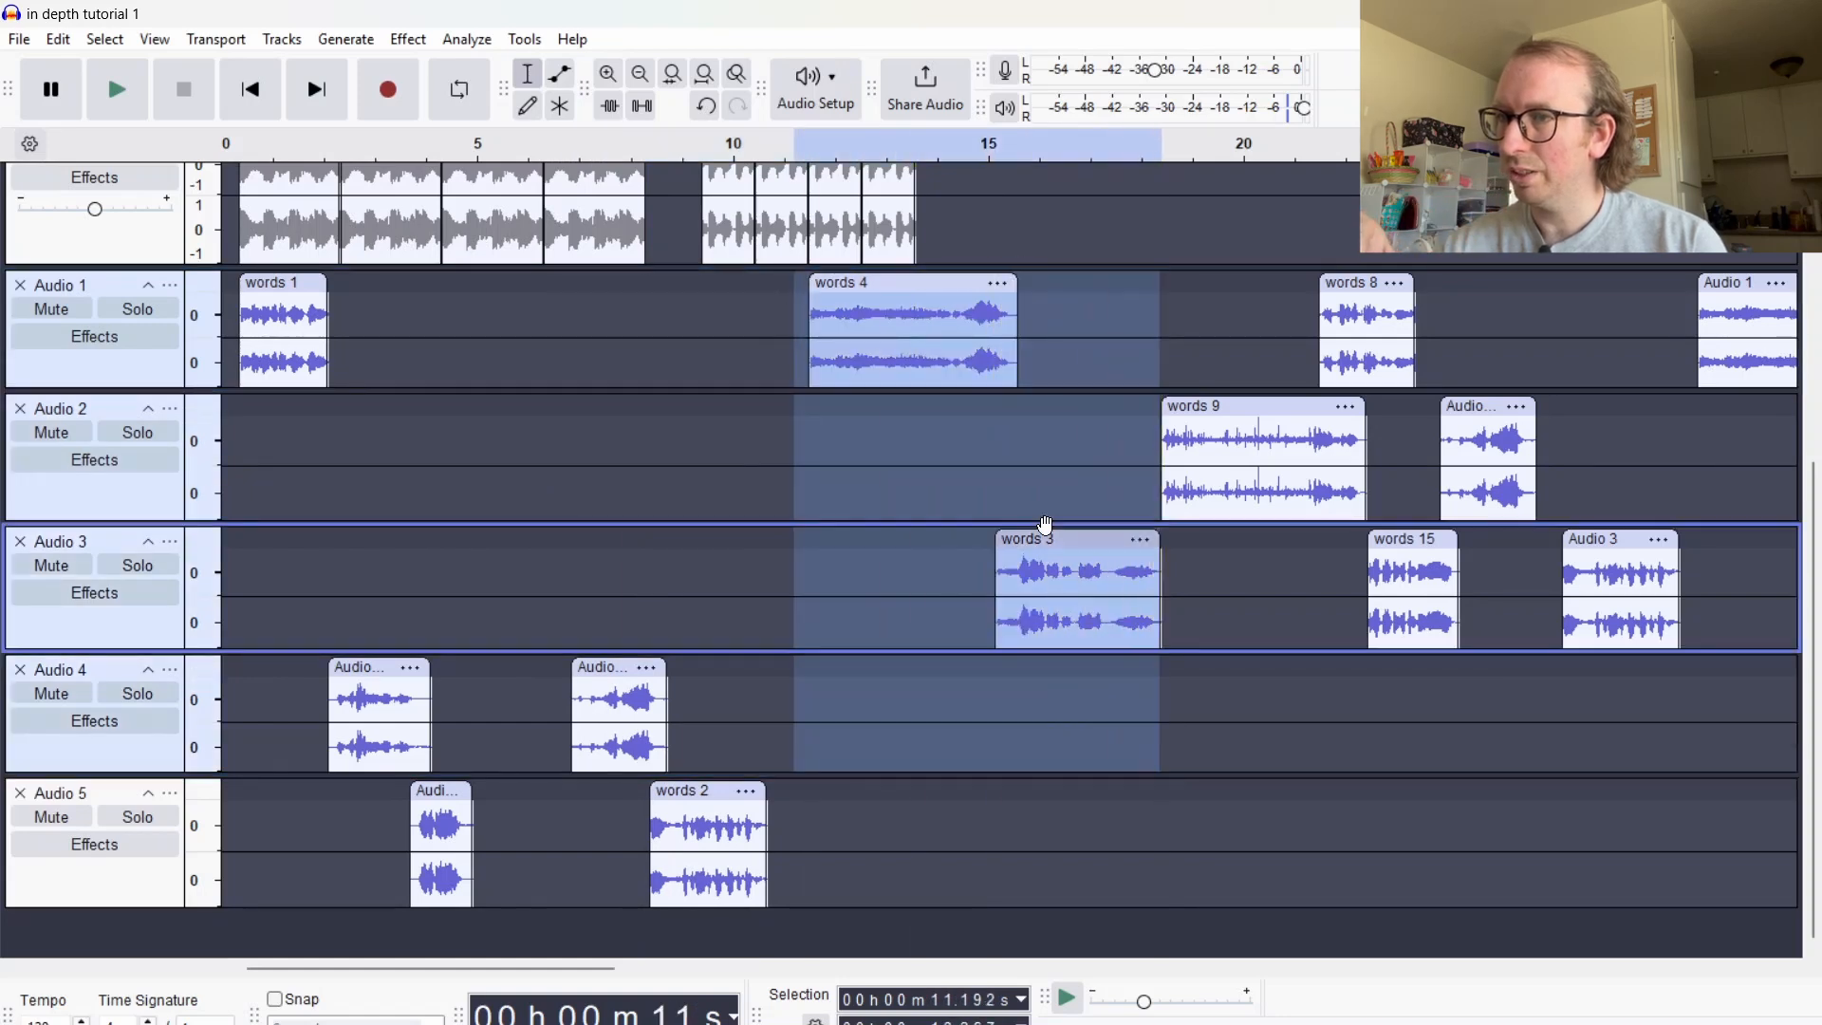
left_click_drag(1051, 538, 1060, 539)
left_click_drag(1058, 689, 1017, 802)
left_click_drag(847, 552, 837, 559)
Undo the last moves of words 4 and words 3, redo their joint move, and display the available editing commands
key("ctrl+z")
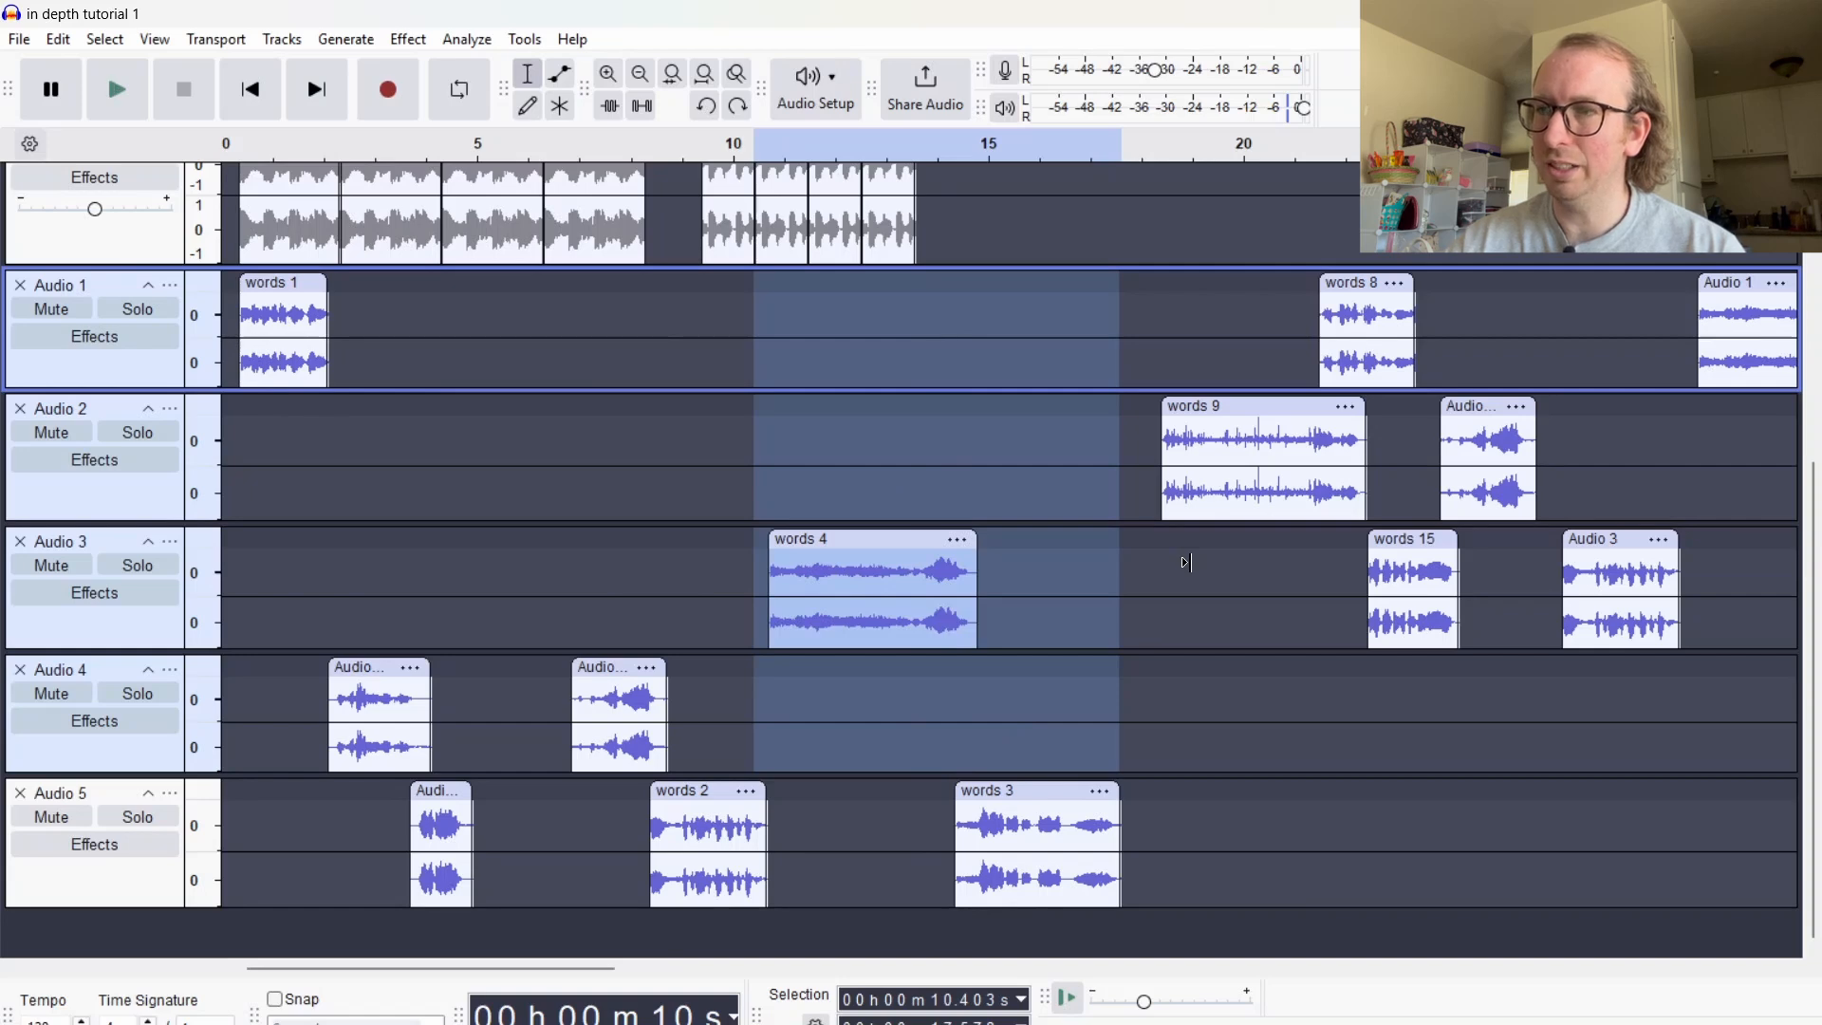
key("ctrl+z")
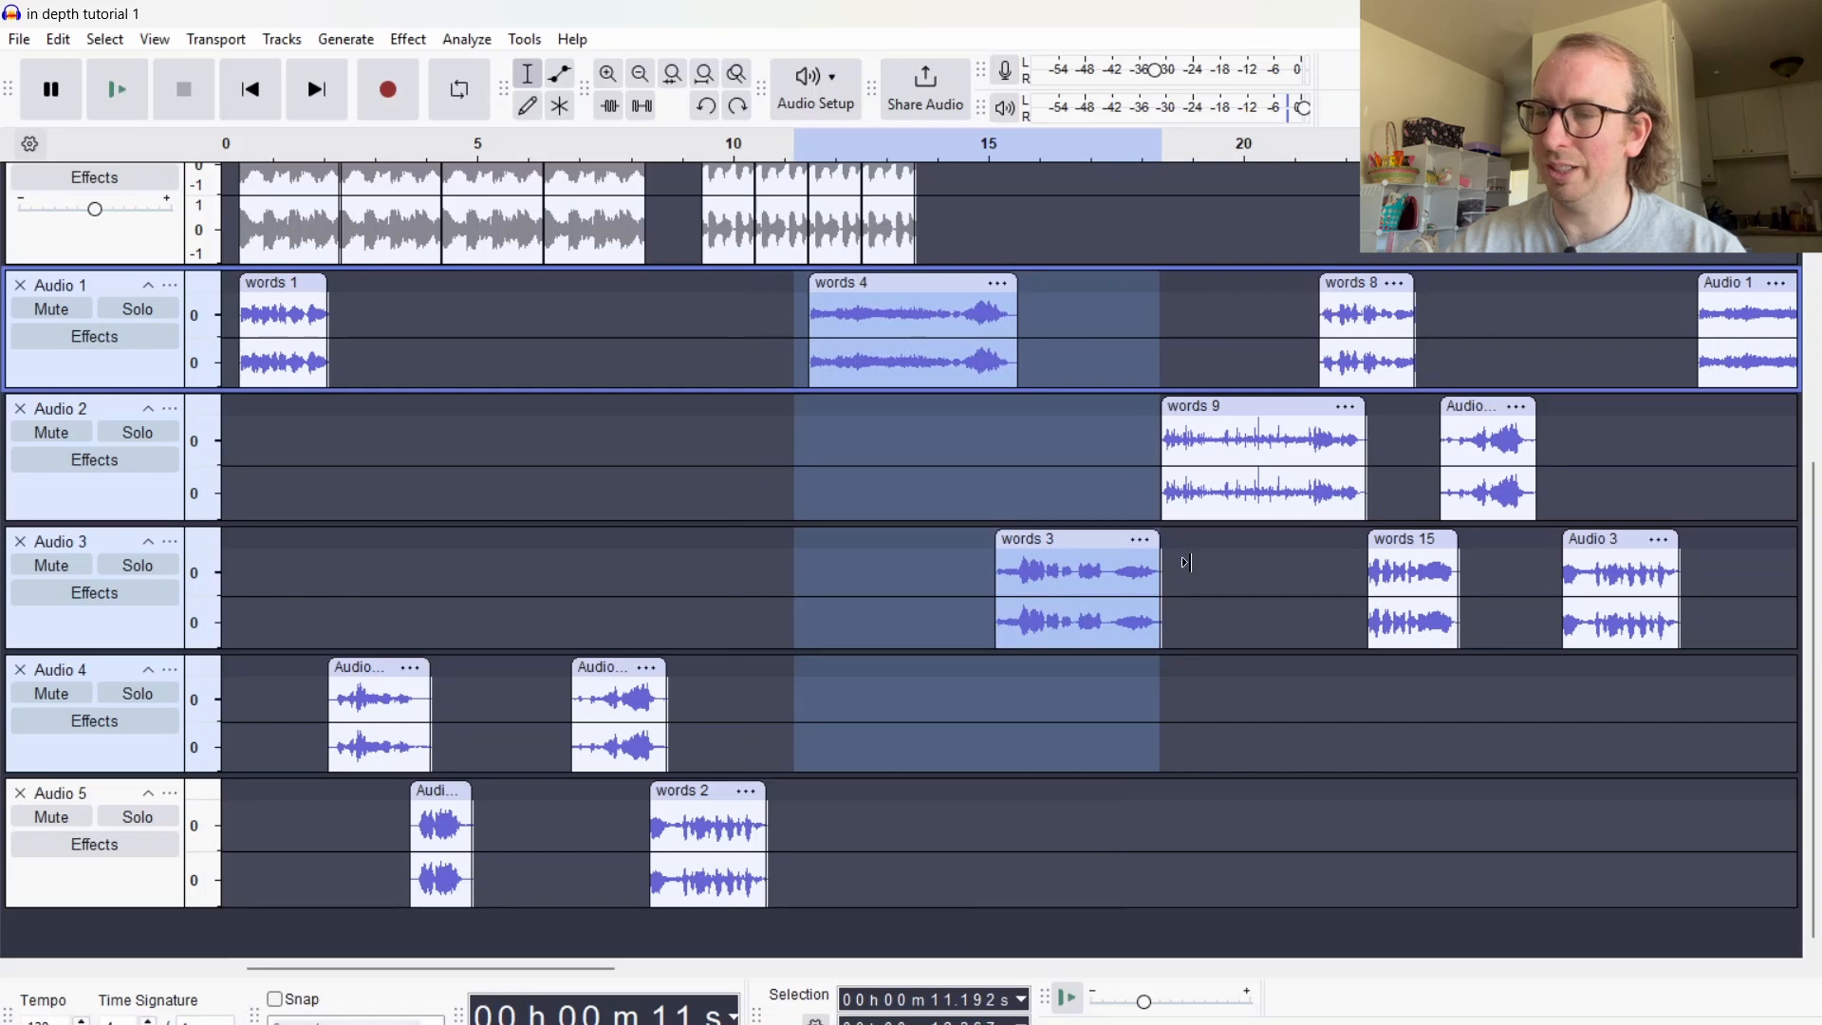
key("ctrl+y")
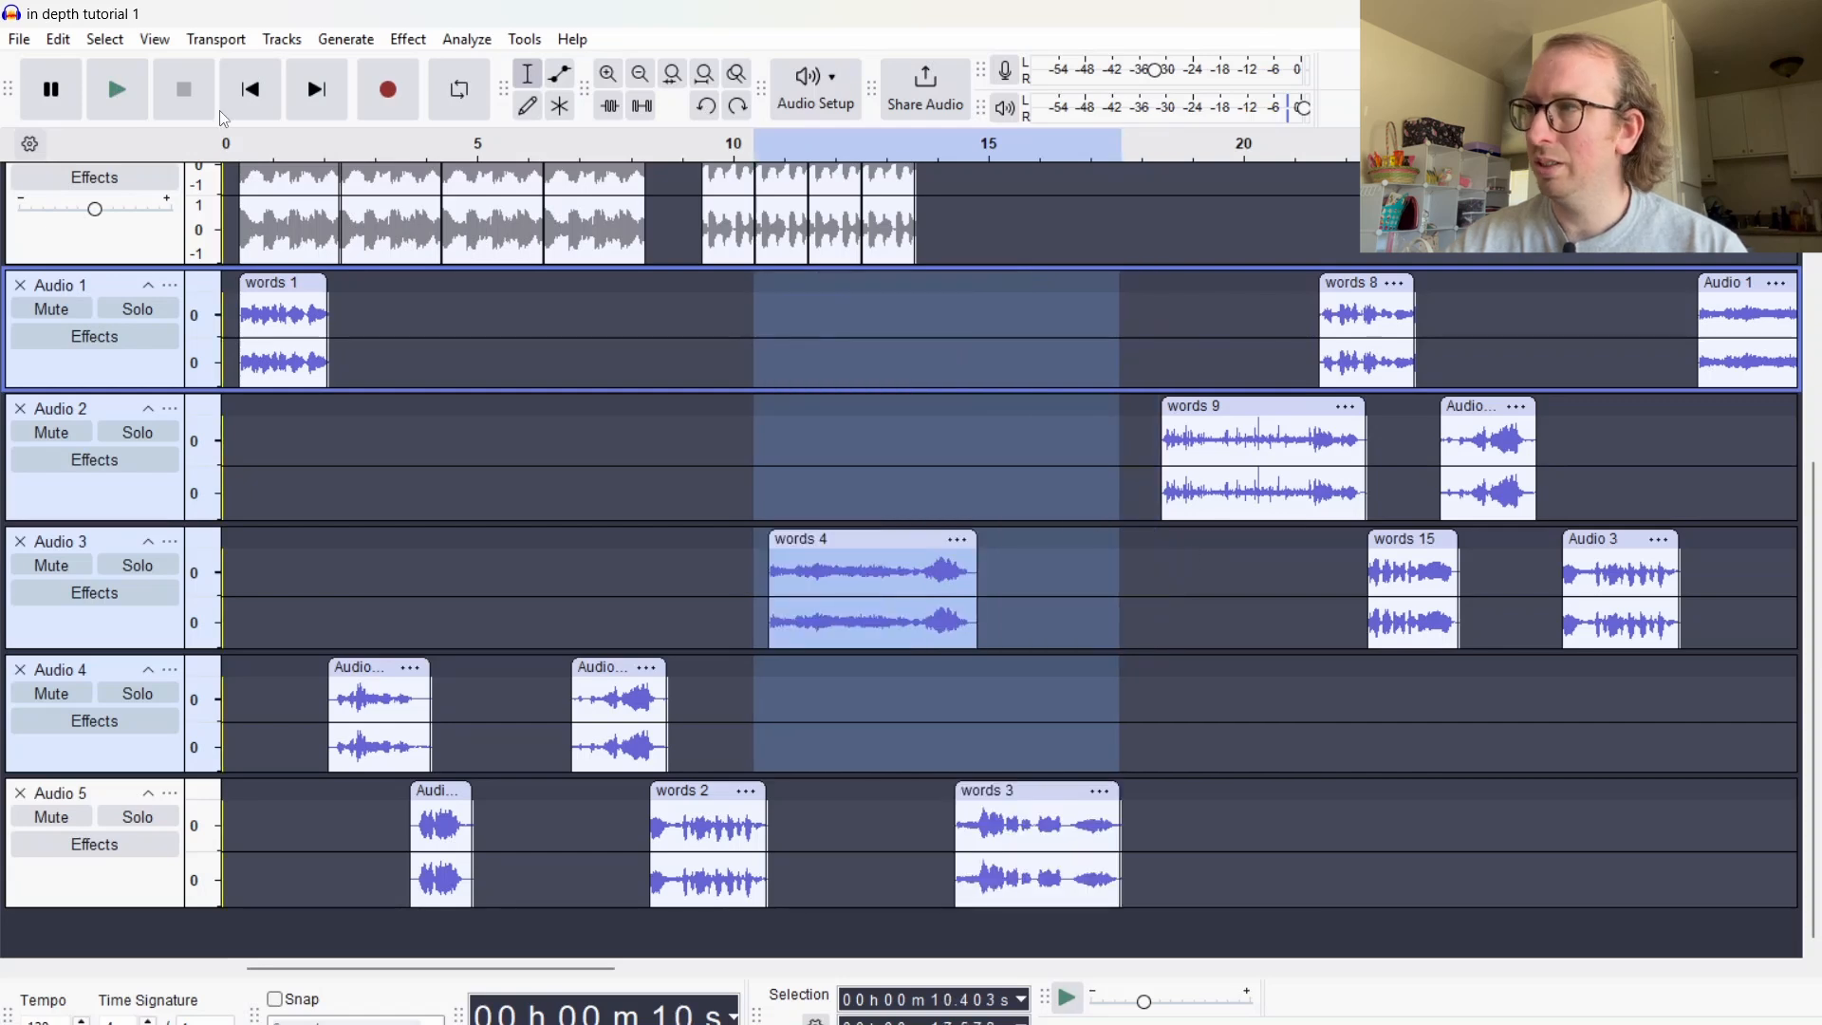
left_click(57, 40)
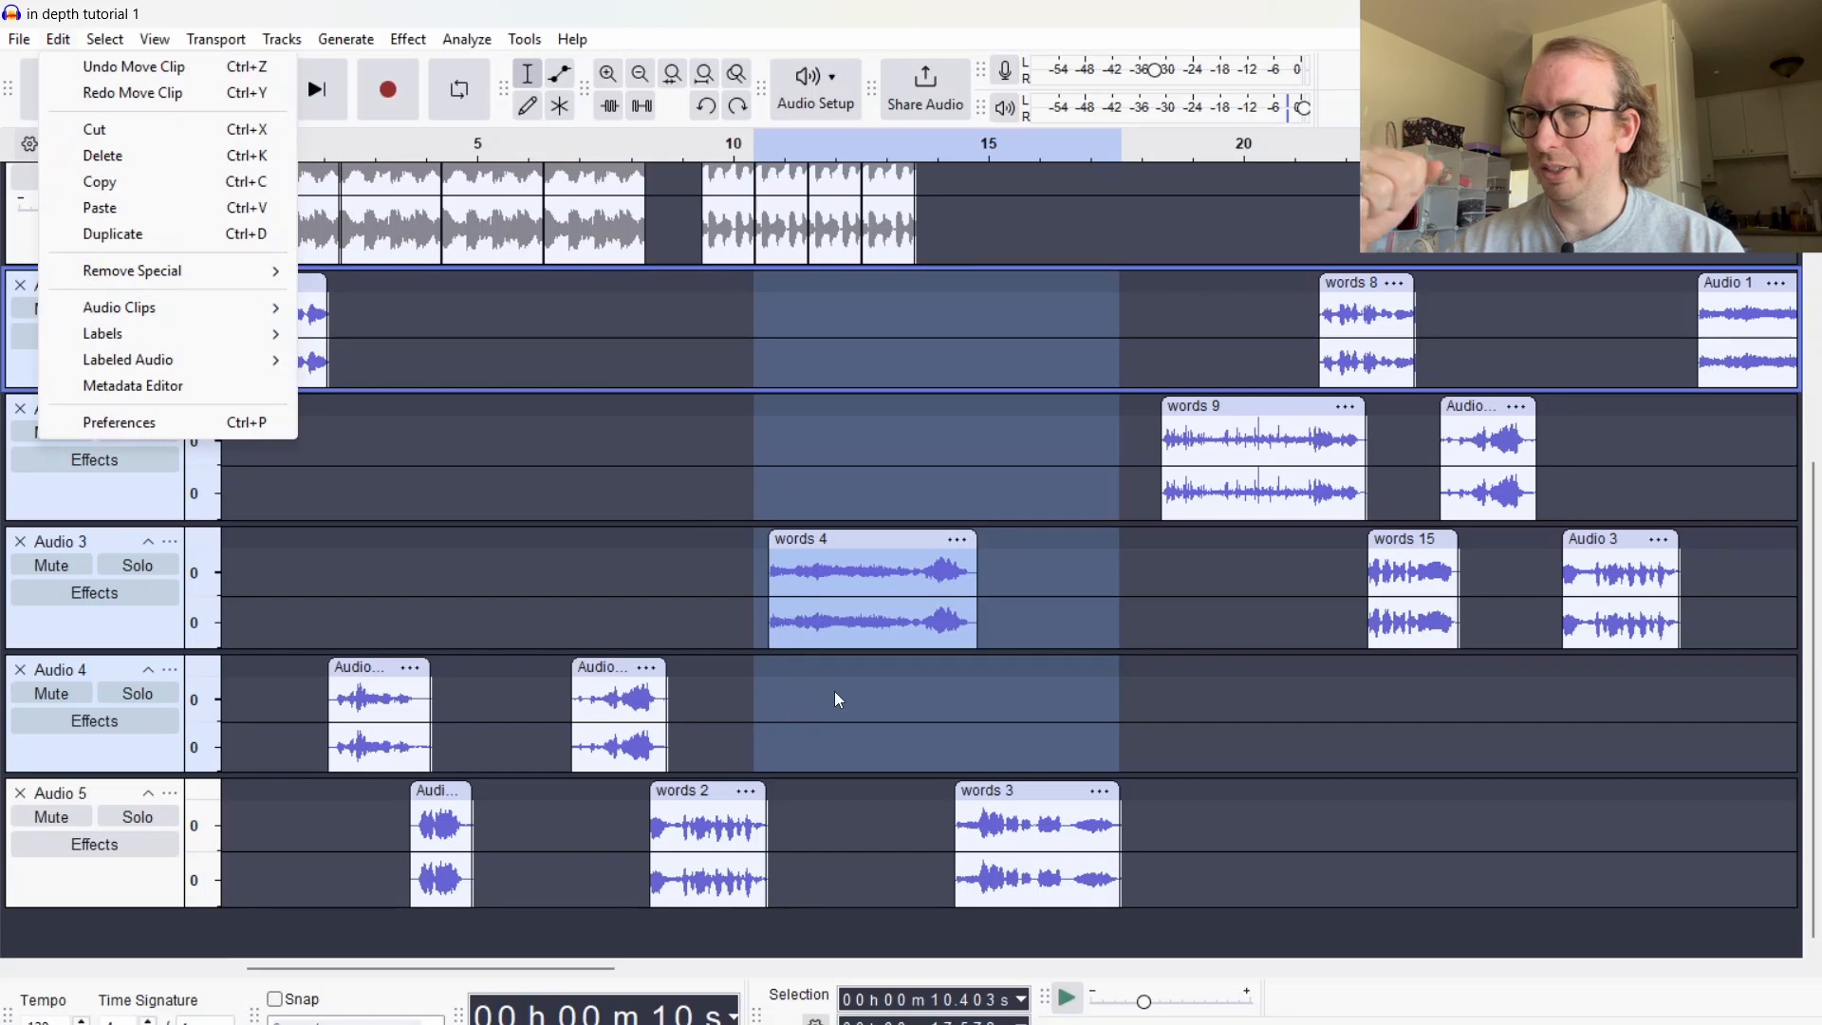
Clear the range selection and move words 4 from Audio 3 down to Audio 4 at about 10.7 s
left_click_drag(1194, 844, 864, 559)
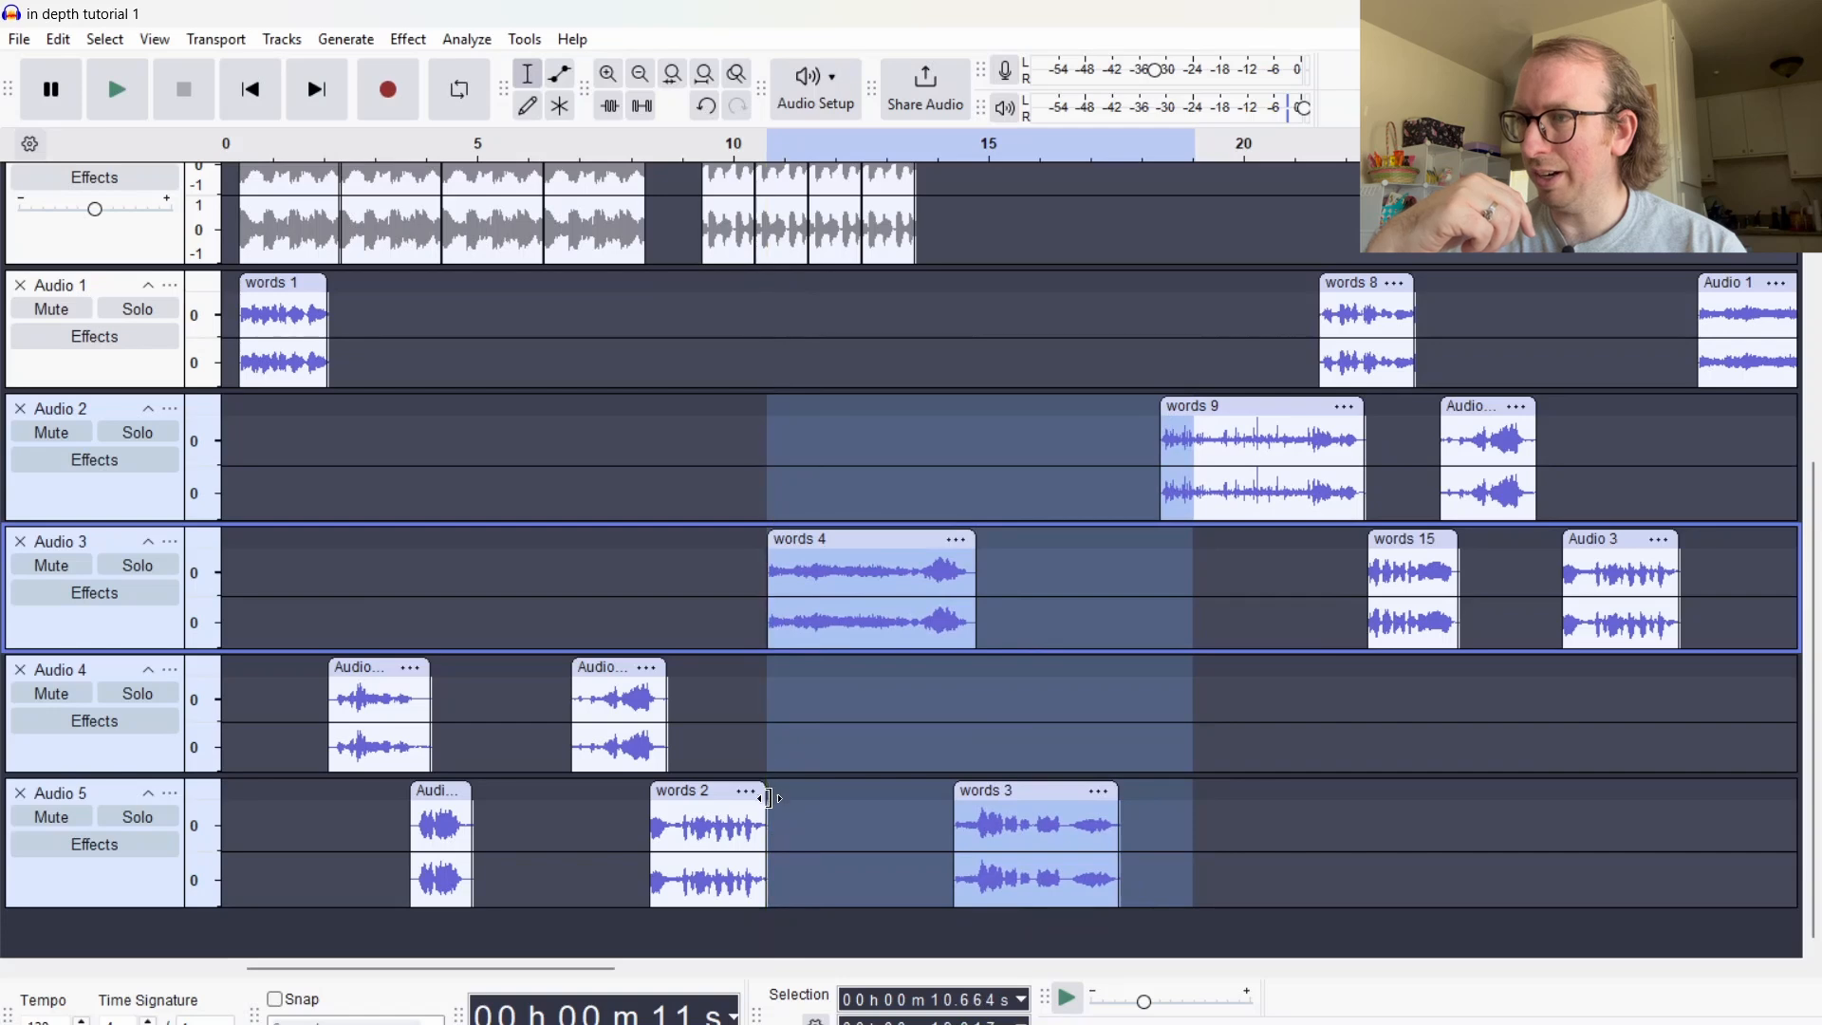
left_click(916, 368)
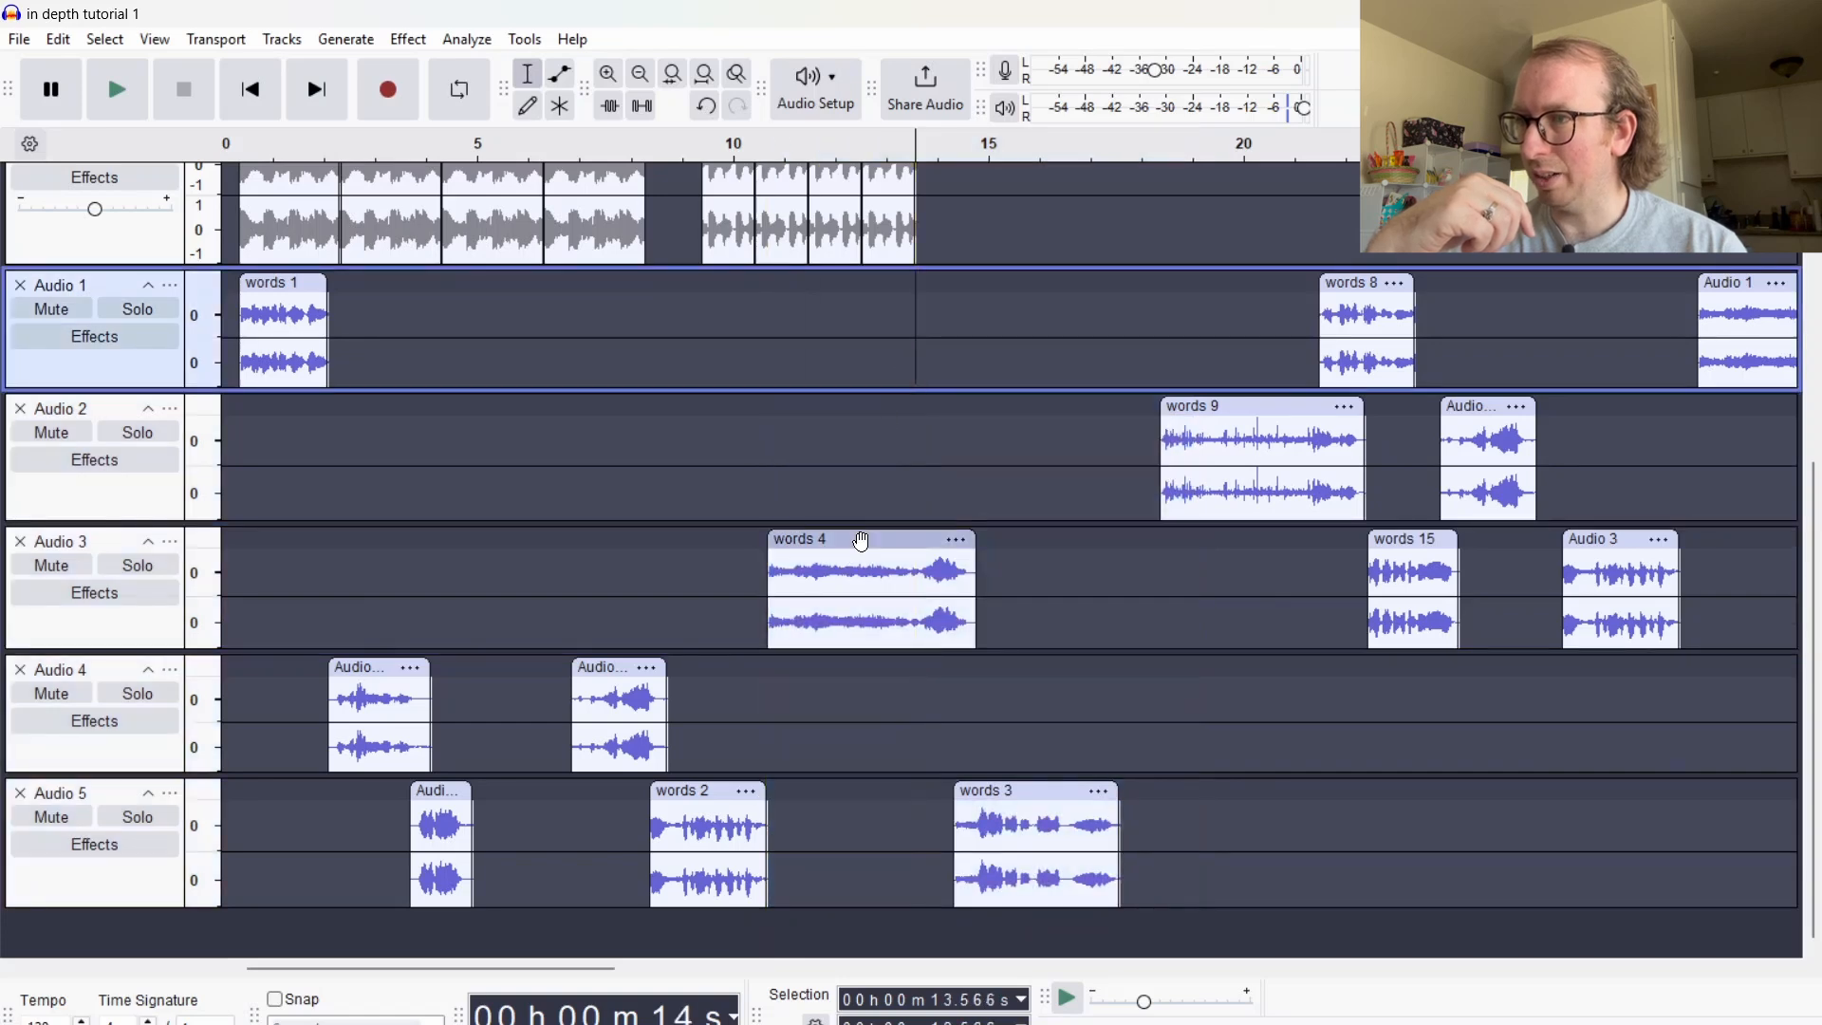
left_click_drag(861, 541, 862, 704)
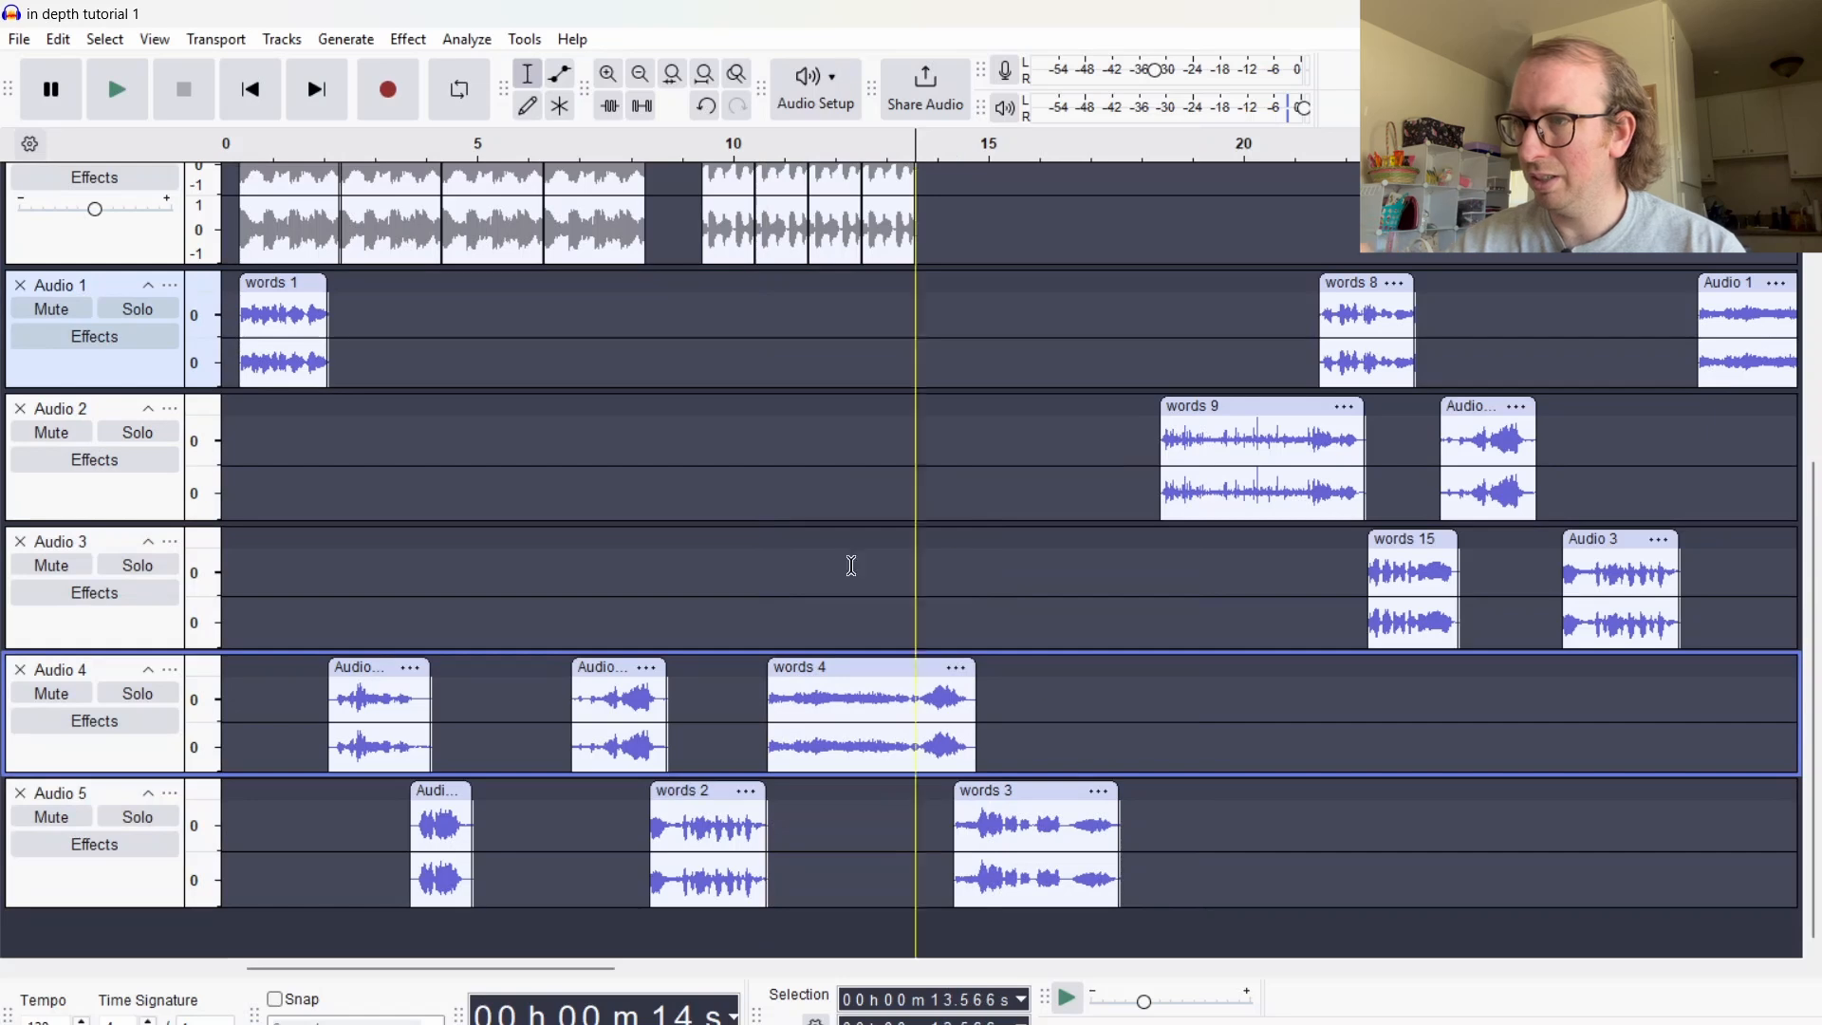
Play back the arrangement from about 11.6 s and again from the start of the words 1 clip
left_click(816, 611)
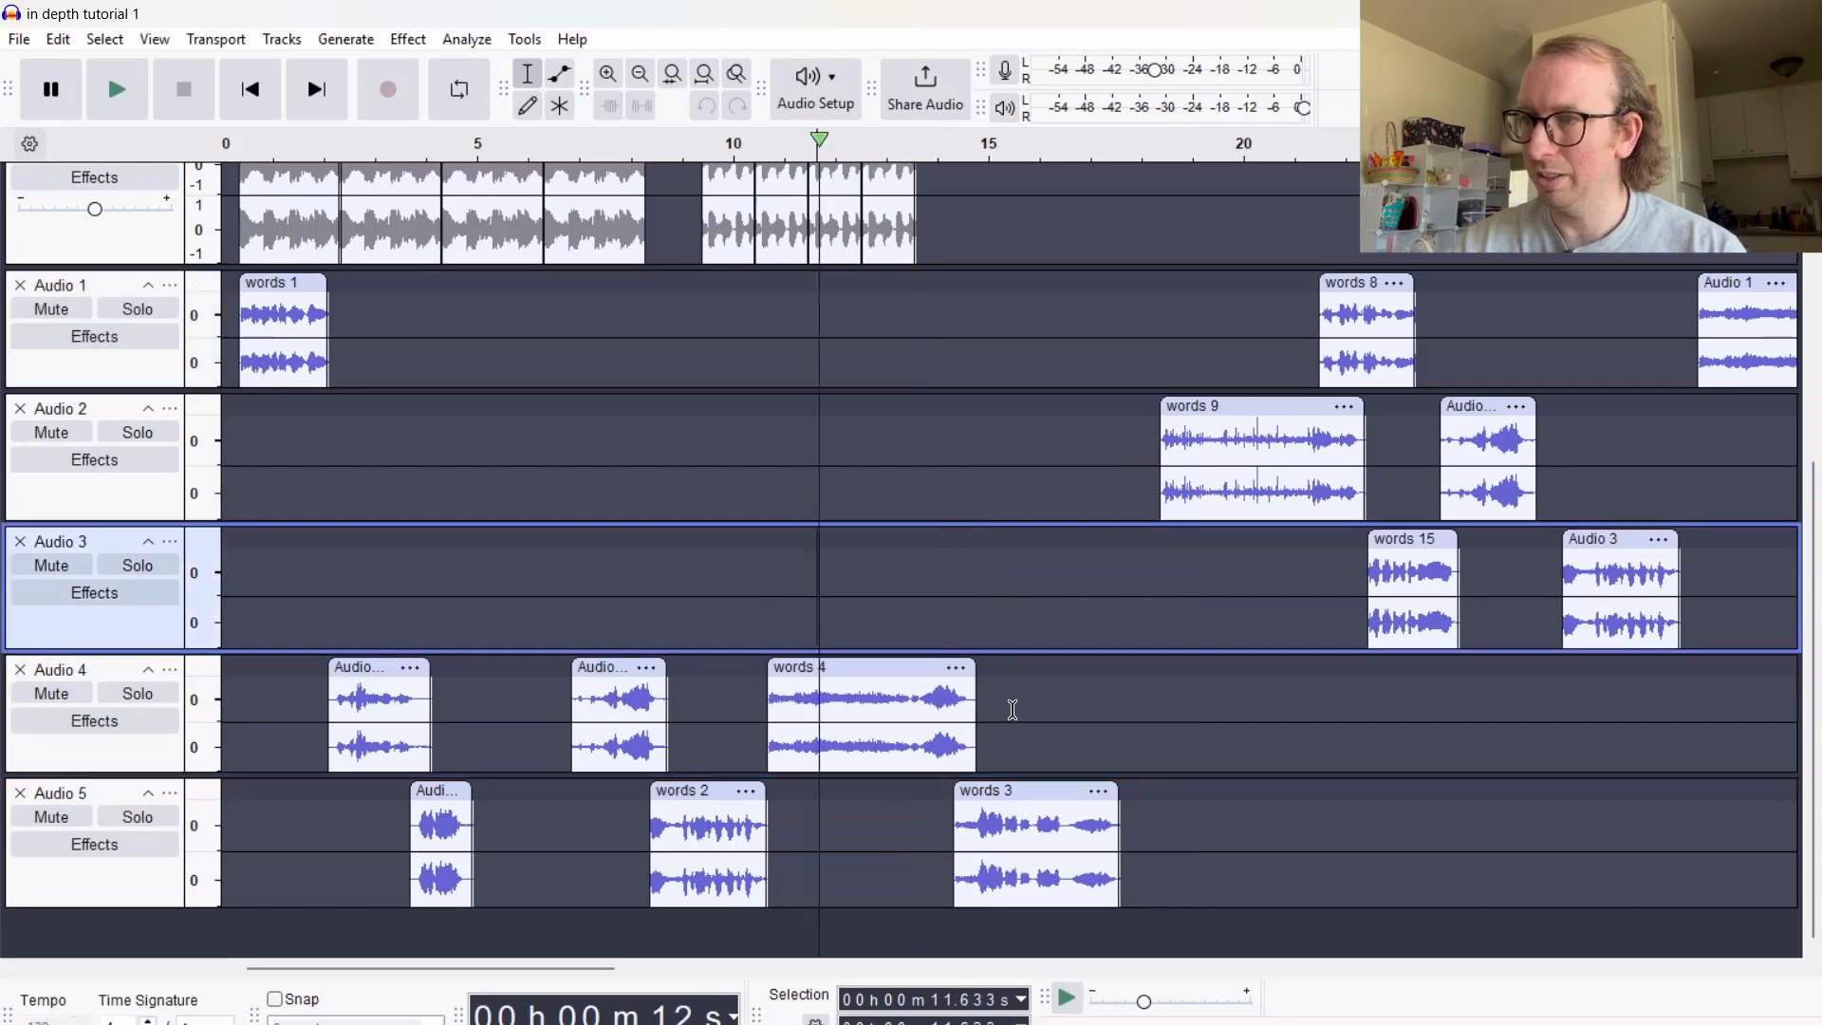
key("space")
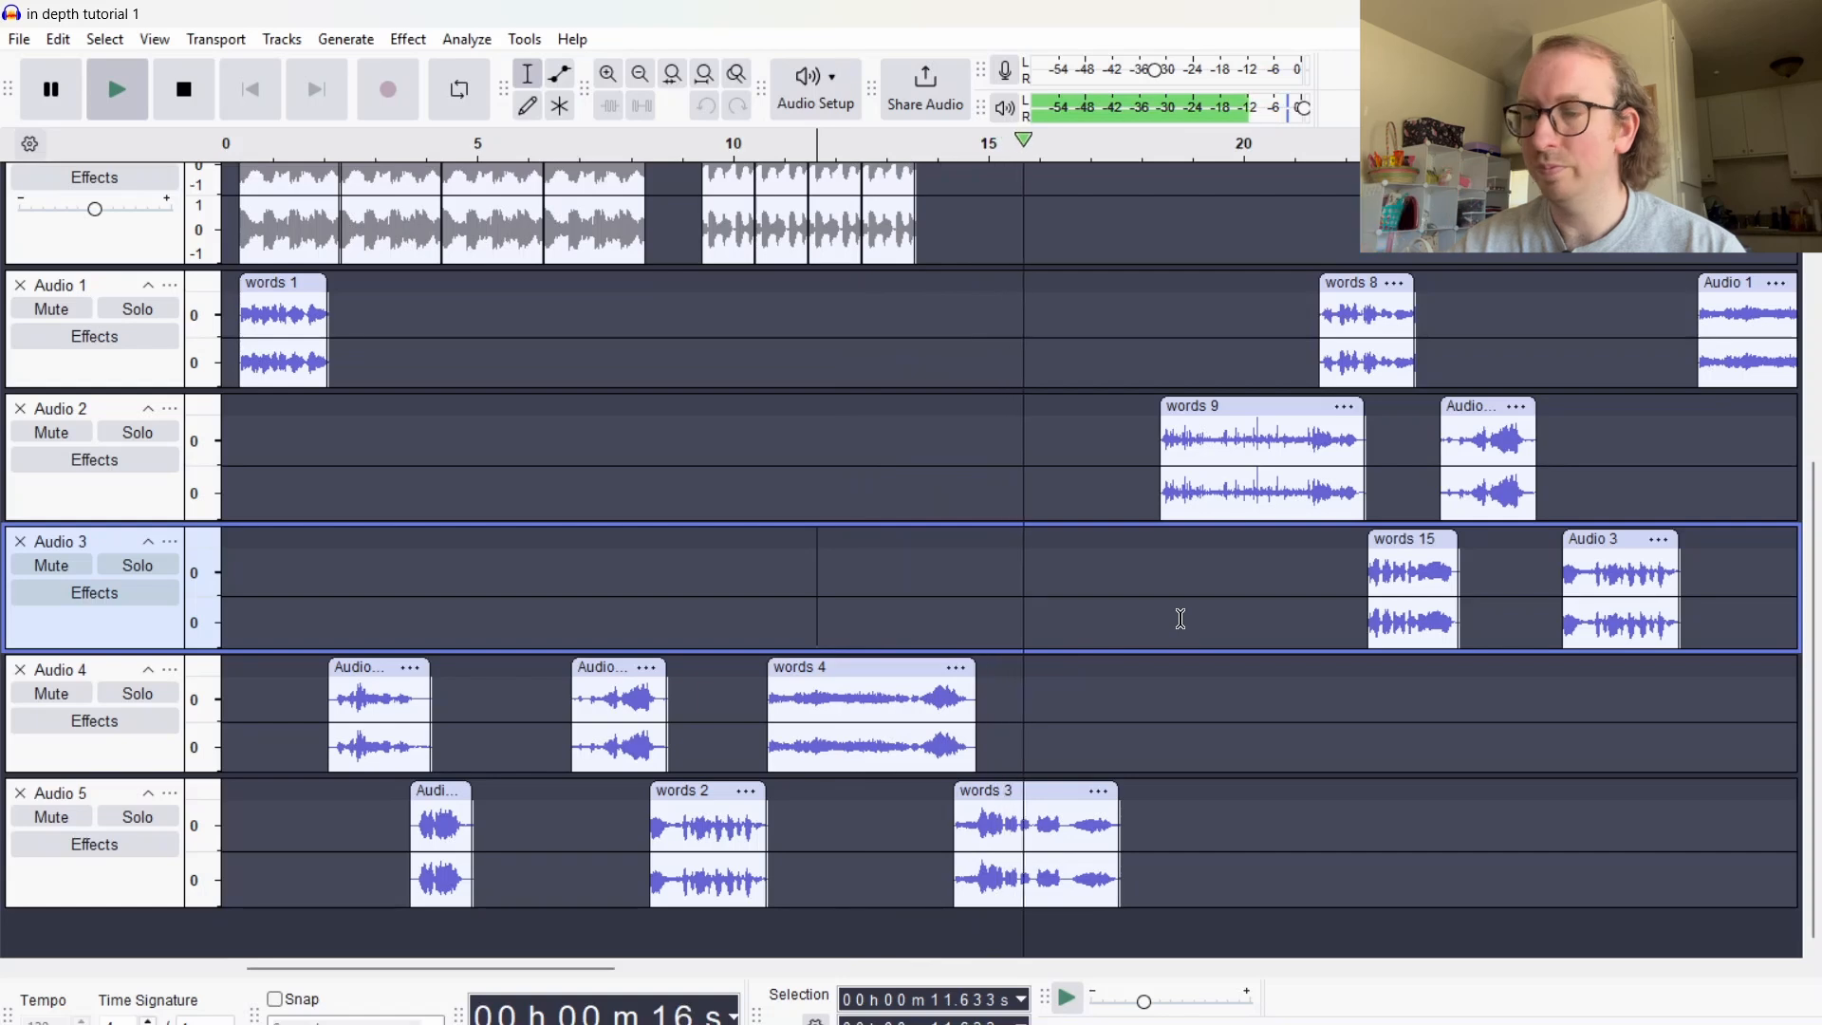
key("space")
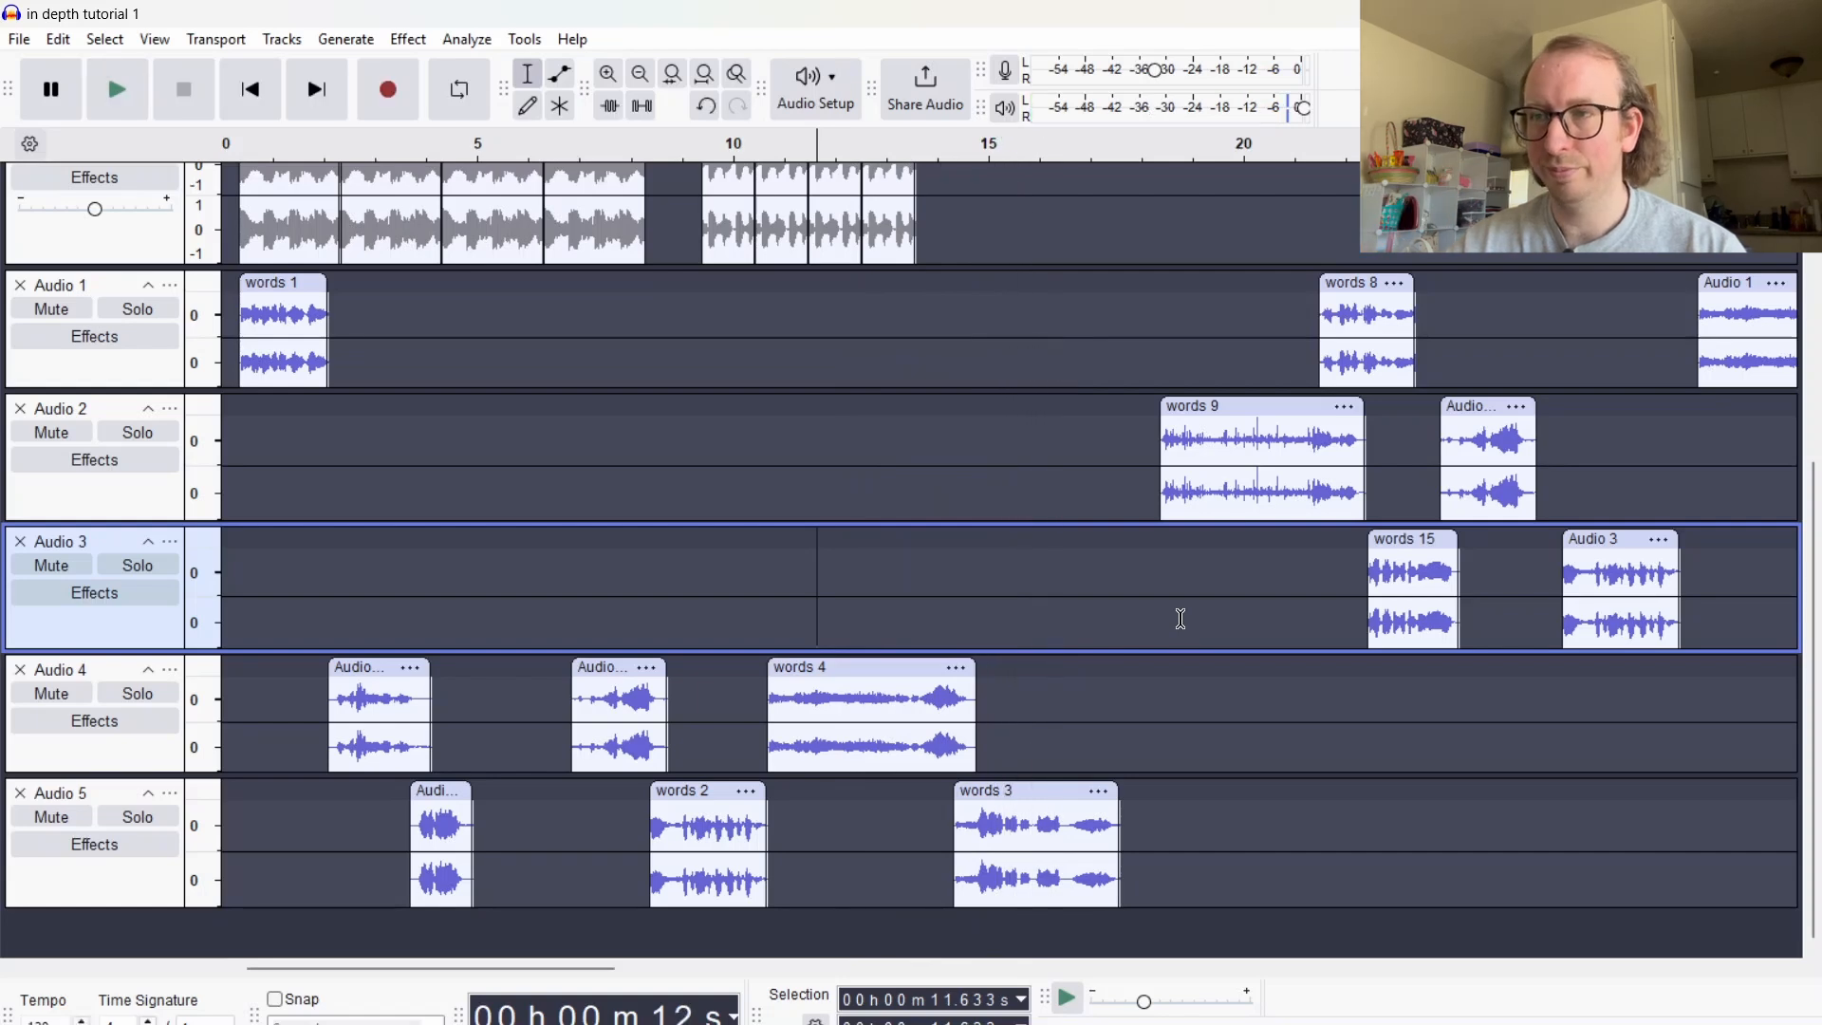
left_click(242, 436)
key("space")
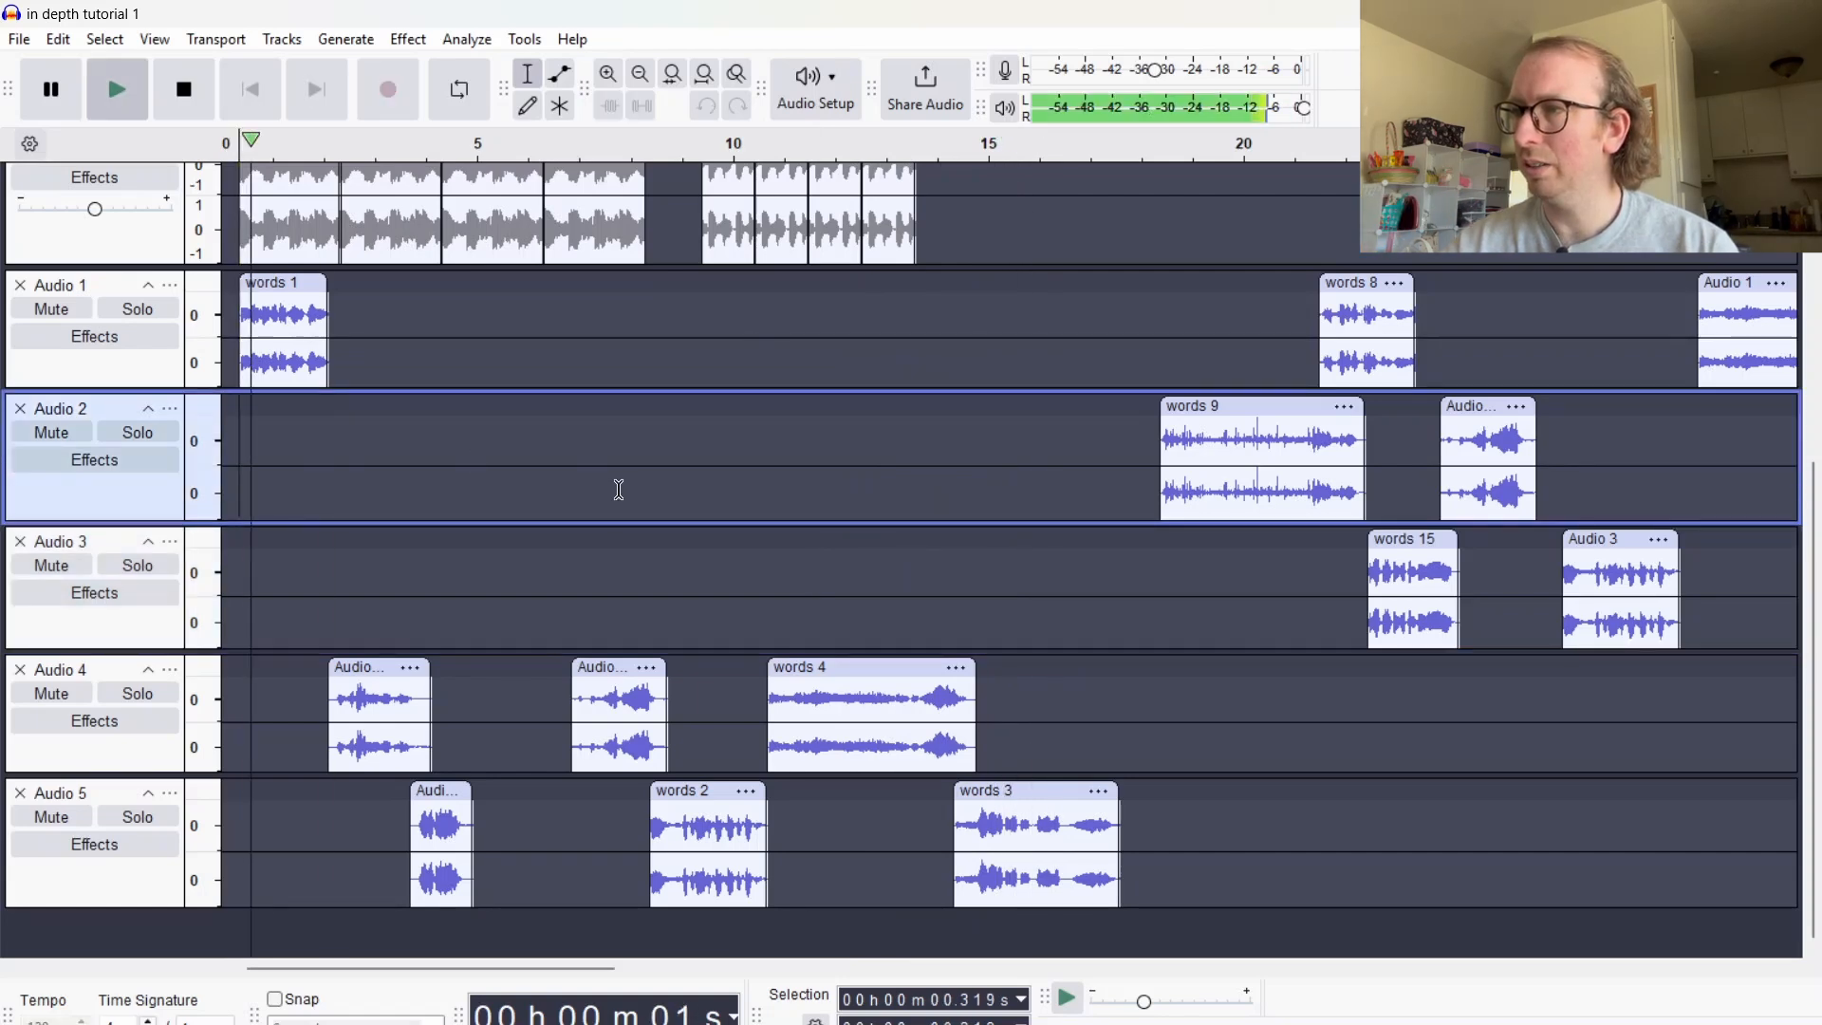
key("space")
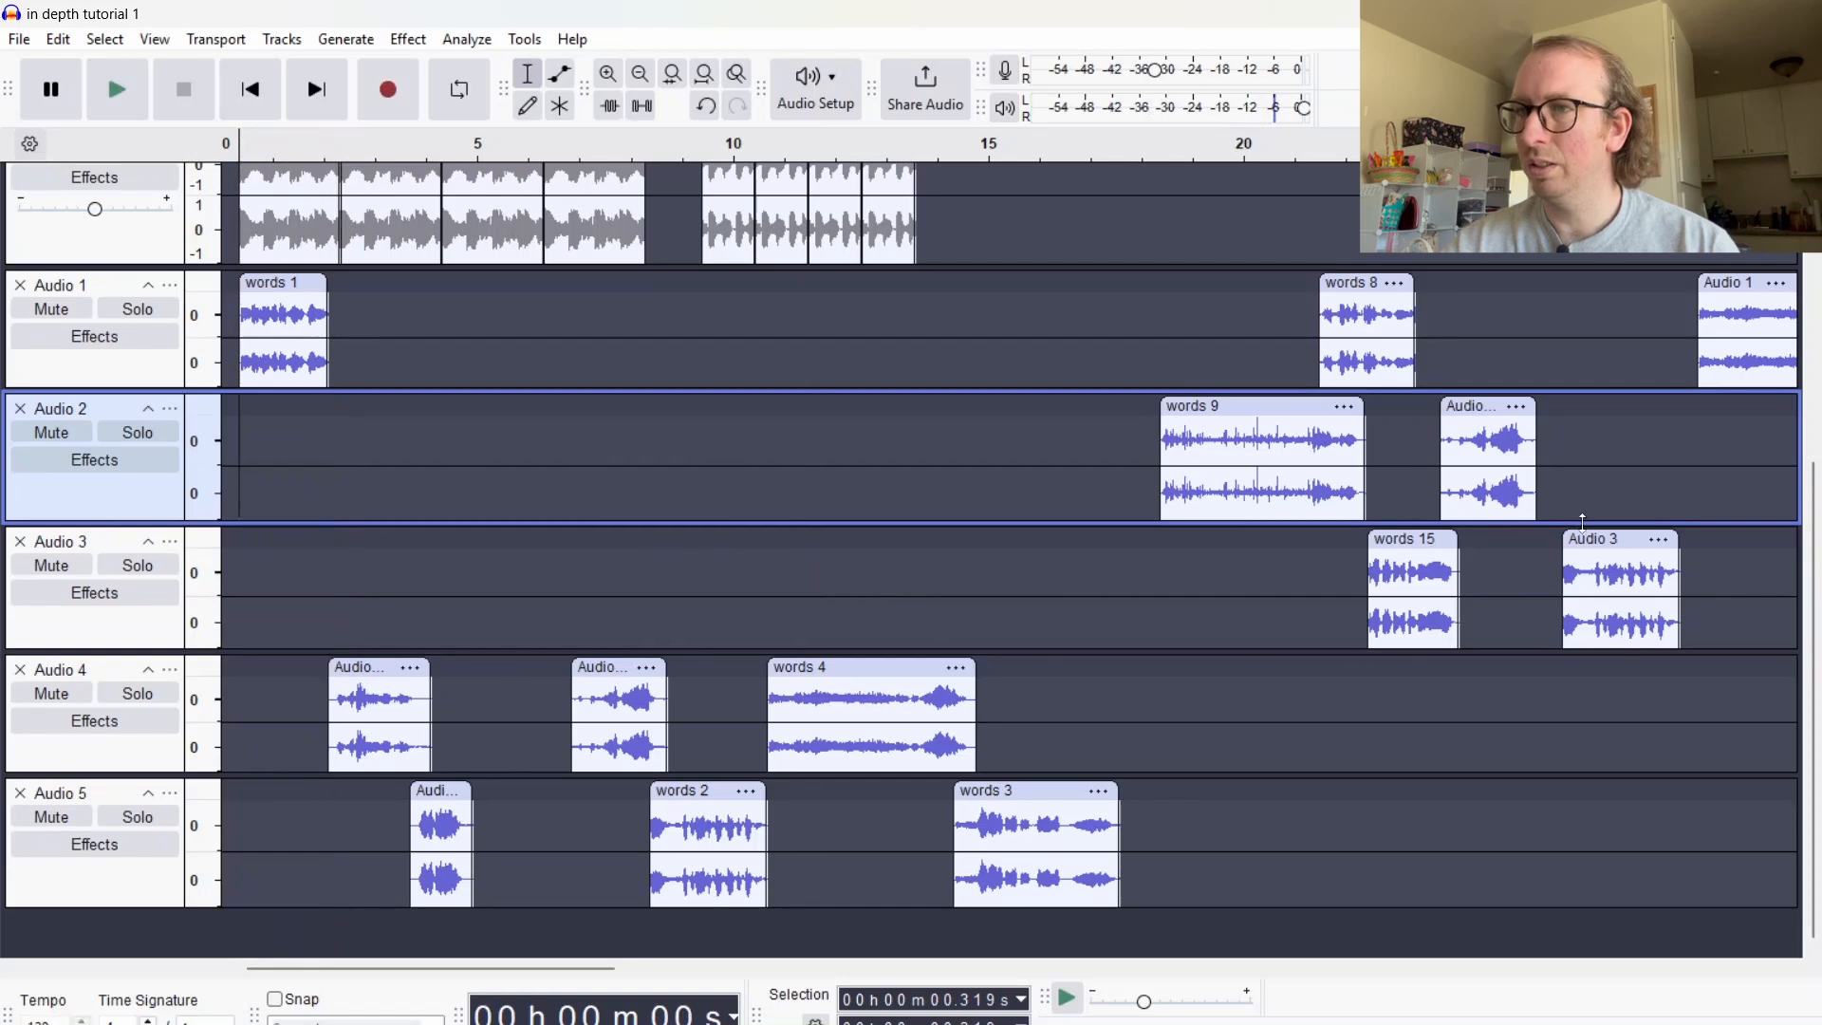
Audition the words 9 clip on Audio 2 and move it earlier to start where words 1 ends, at about 2 s
left_click(1158, 300)
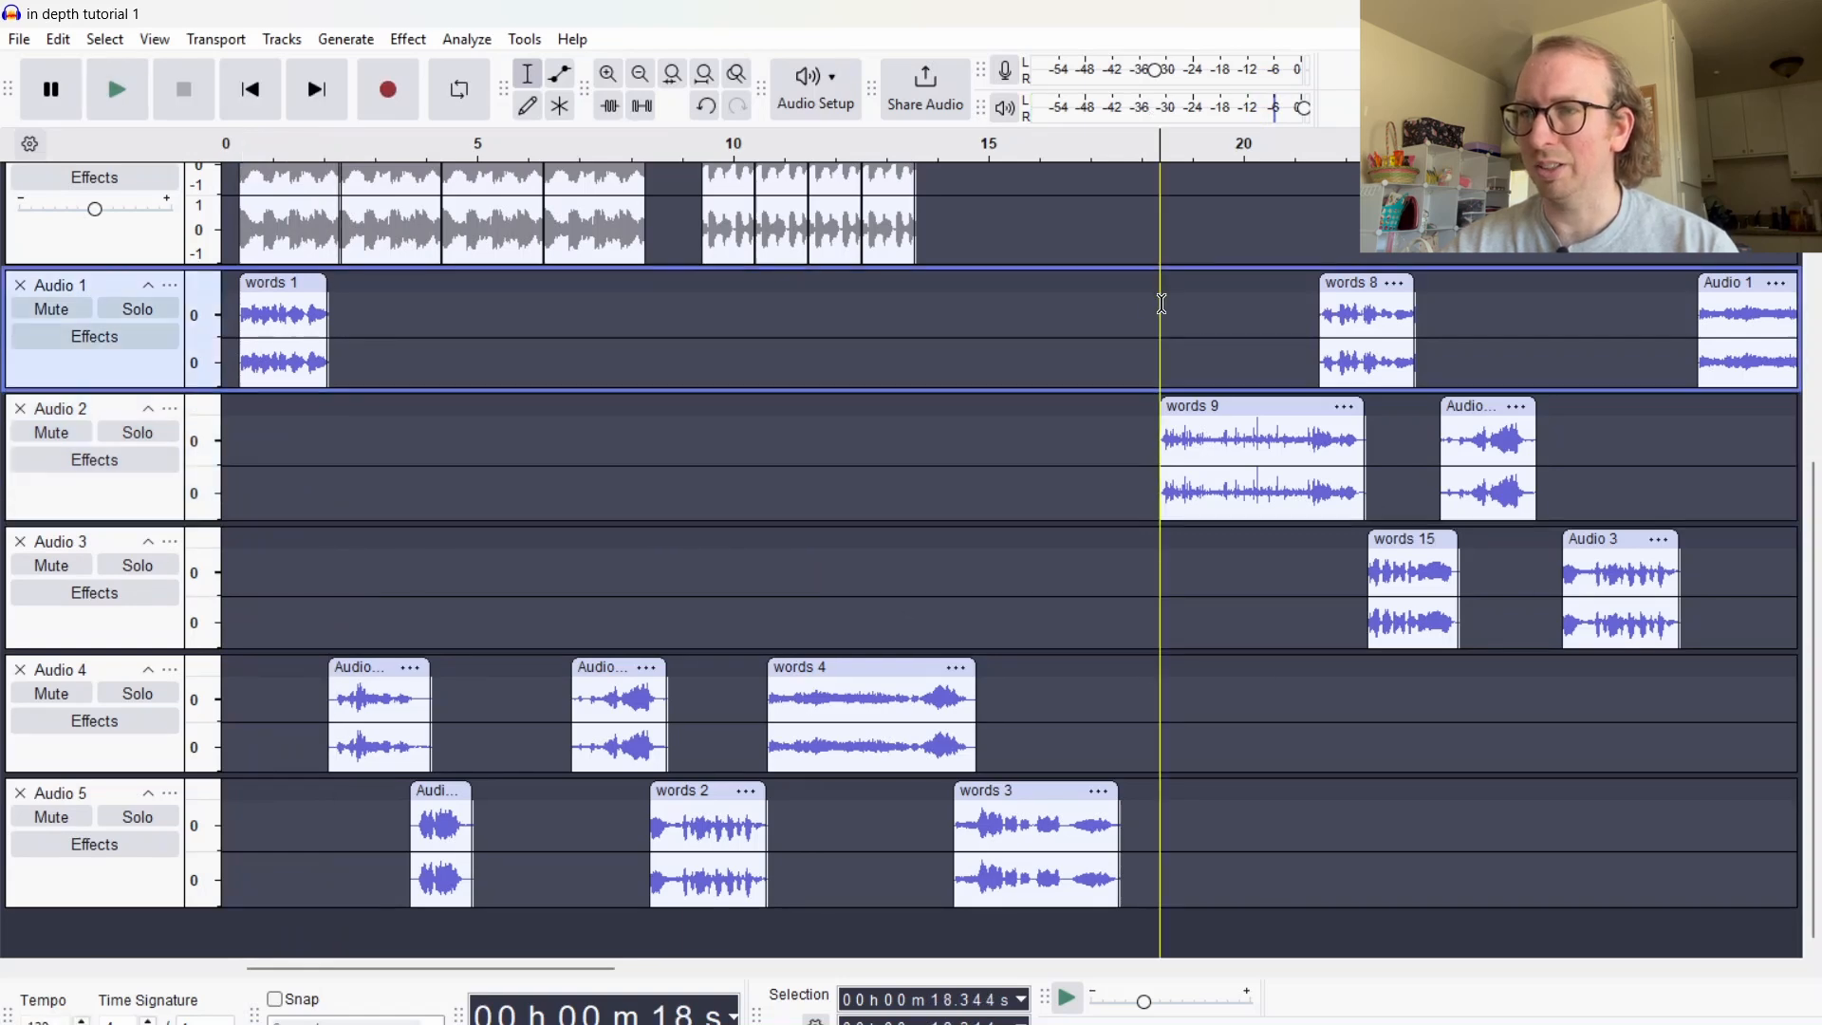
key("space")
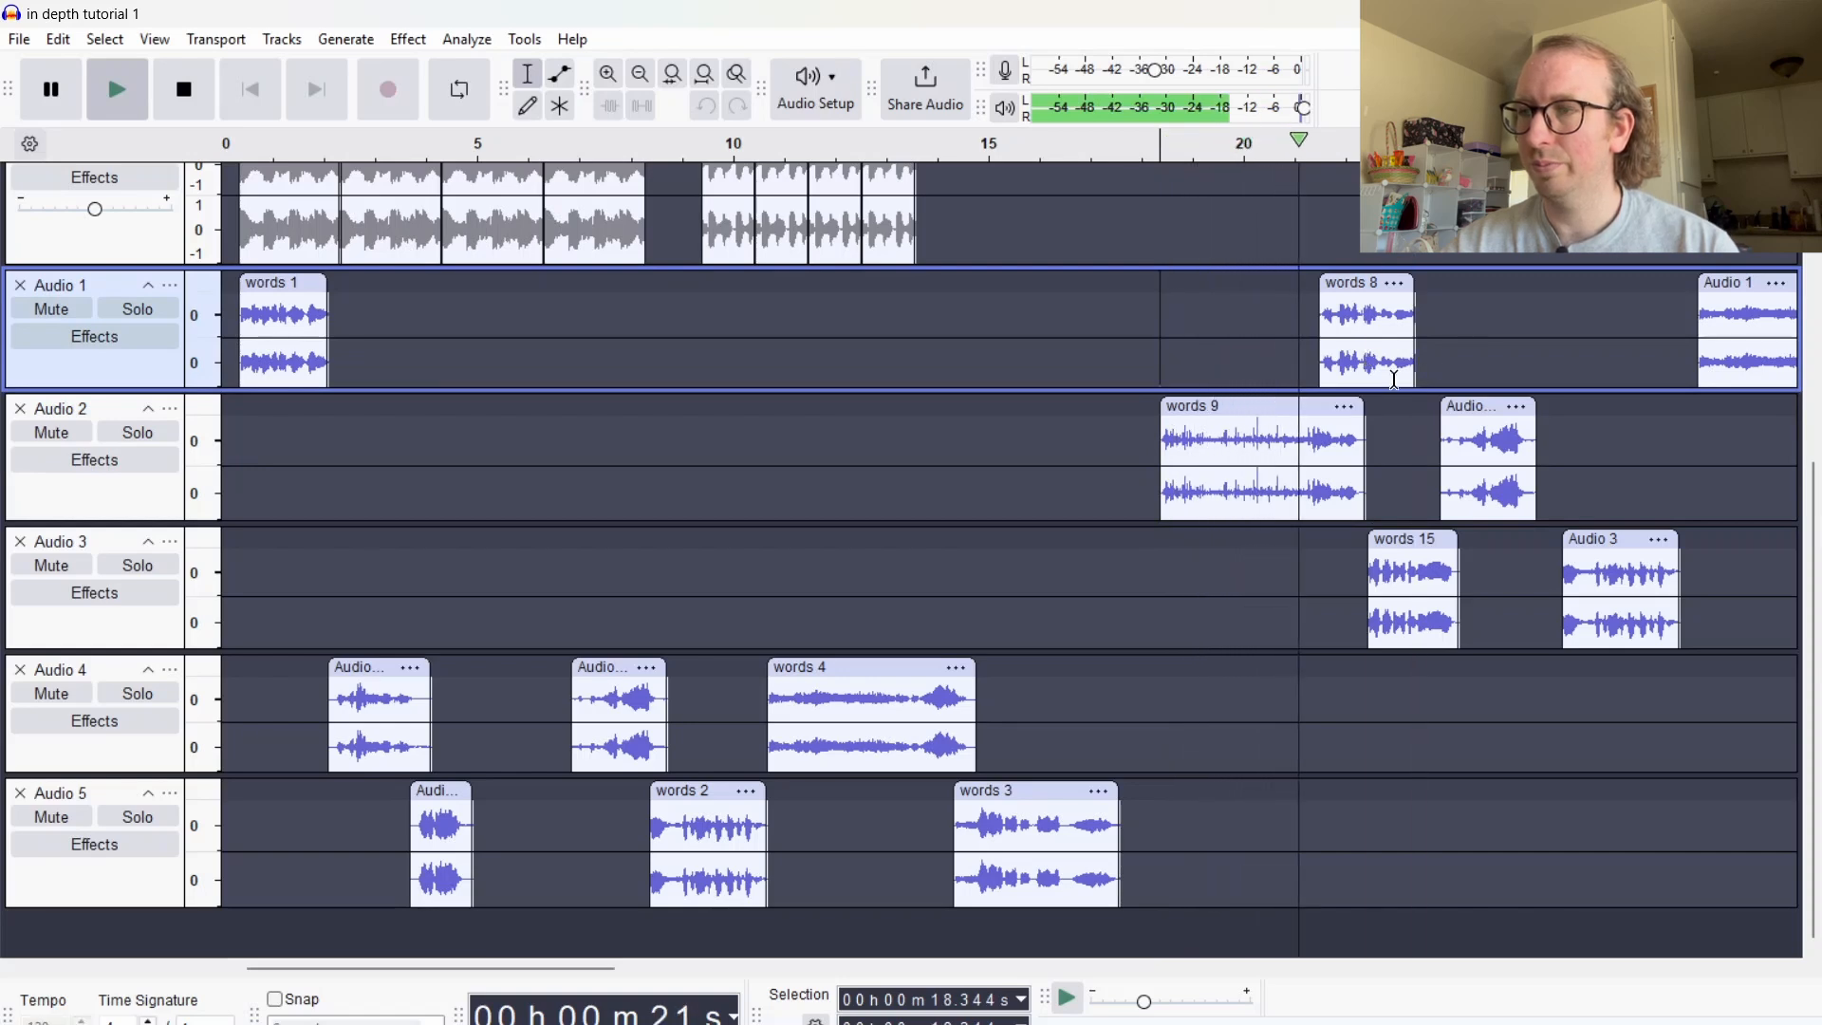
key("space")
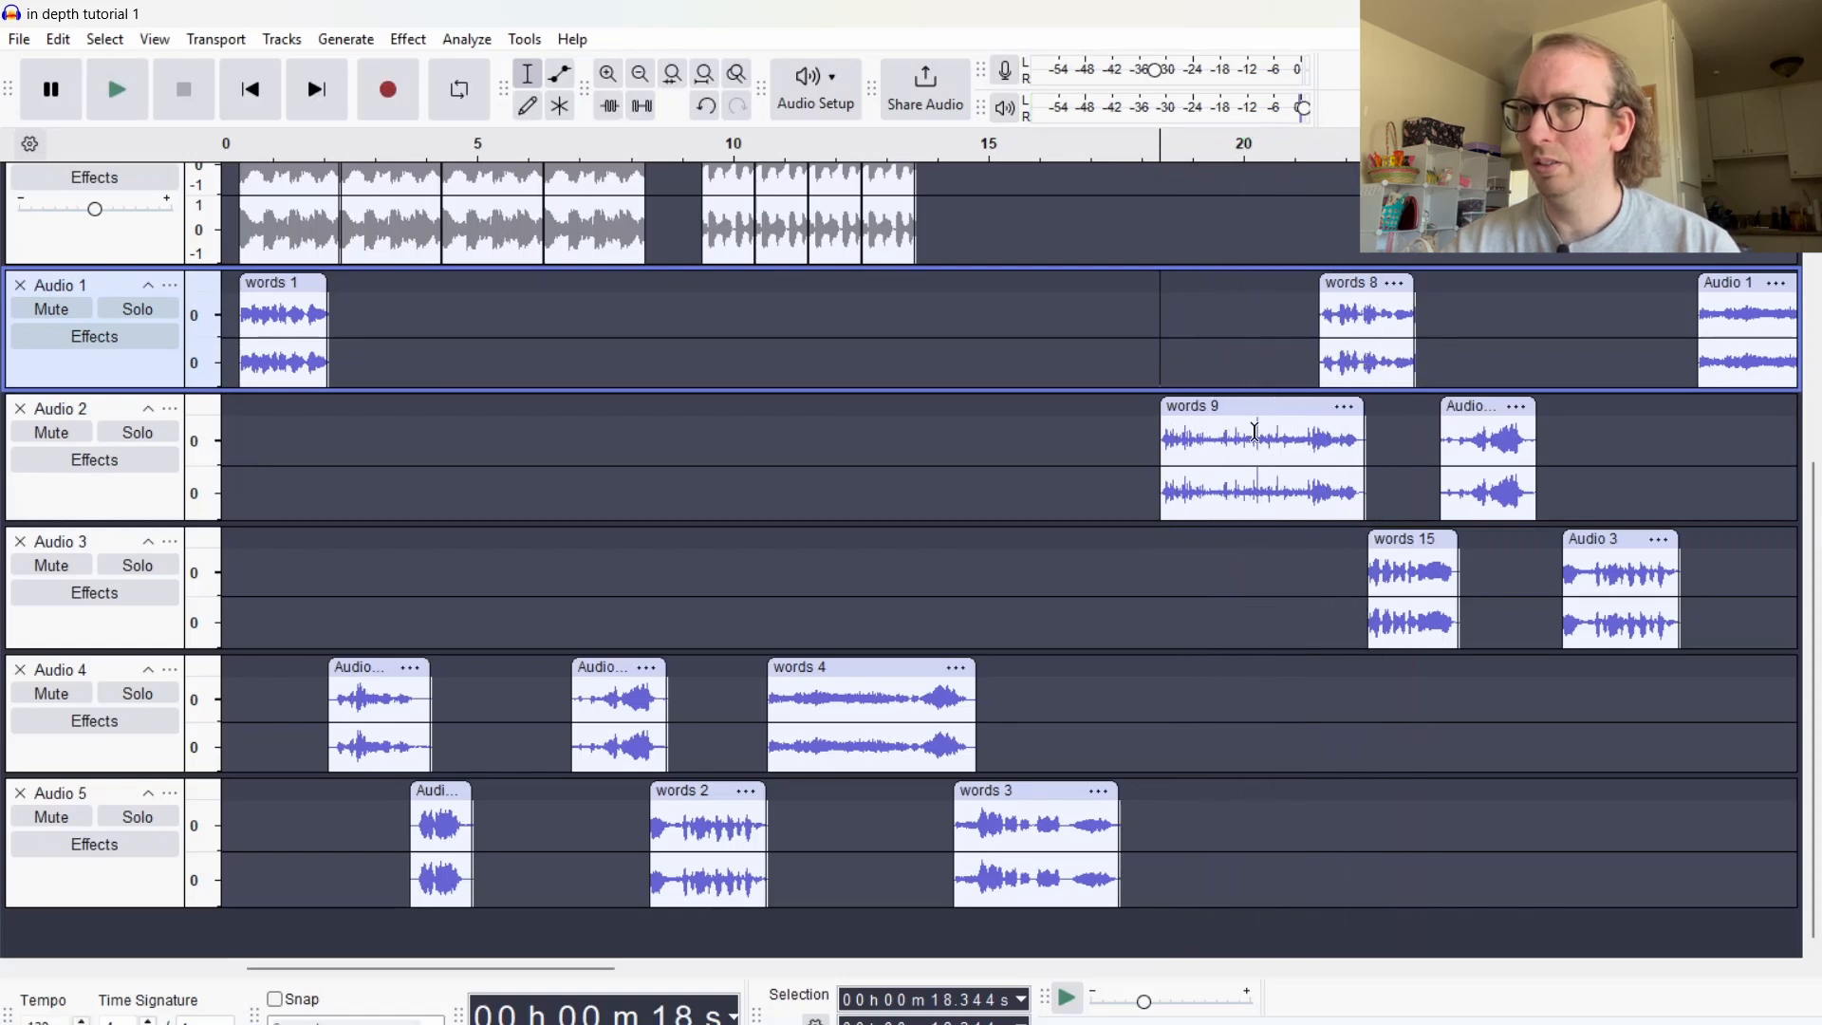
left_click_drag(1281, 408, 444, 438)
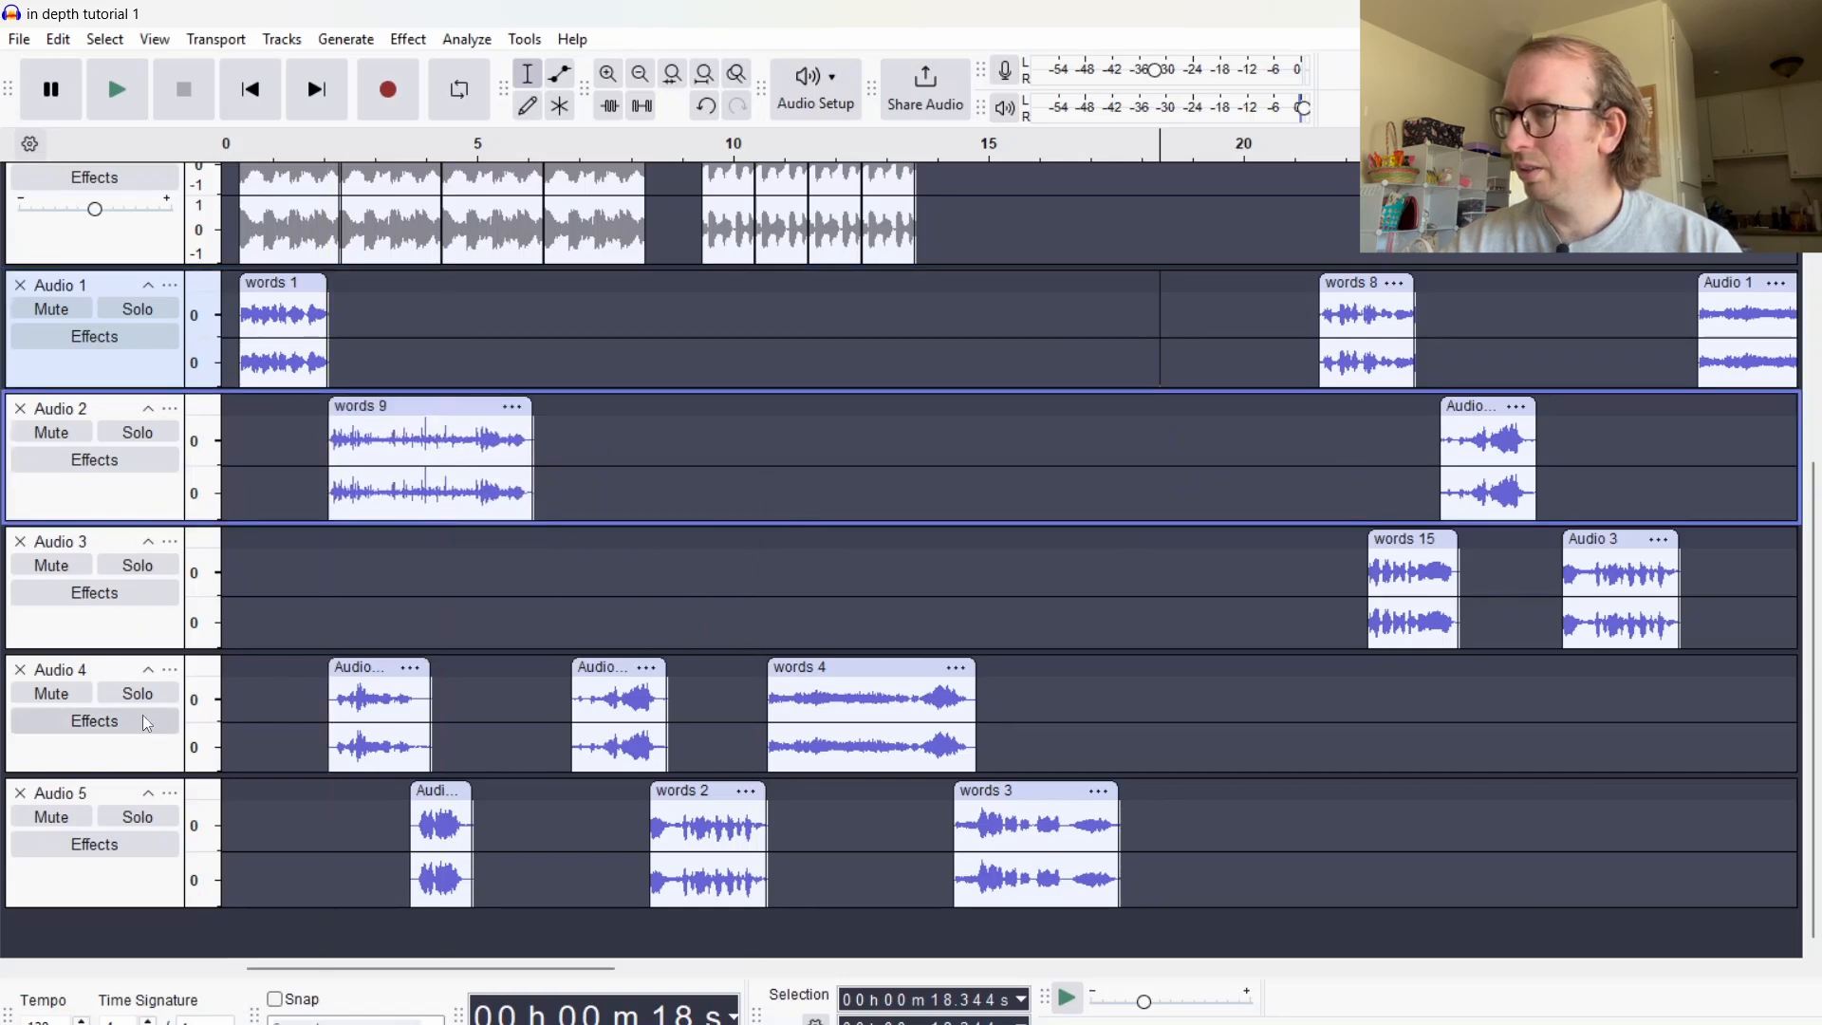
Shift the six clips on Audio 4 and Audio 5 together about 9 s later and play the project from near the beginning
left_click_drag(294, 678, 1131, 797)
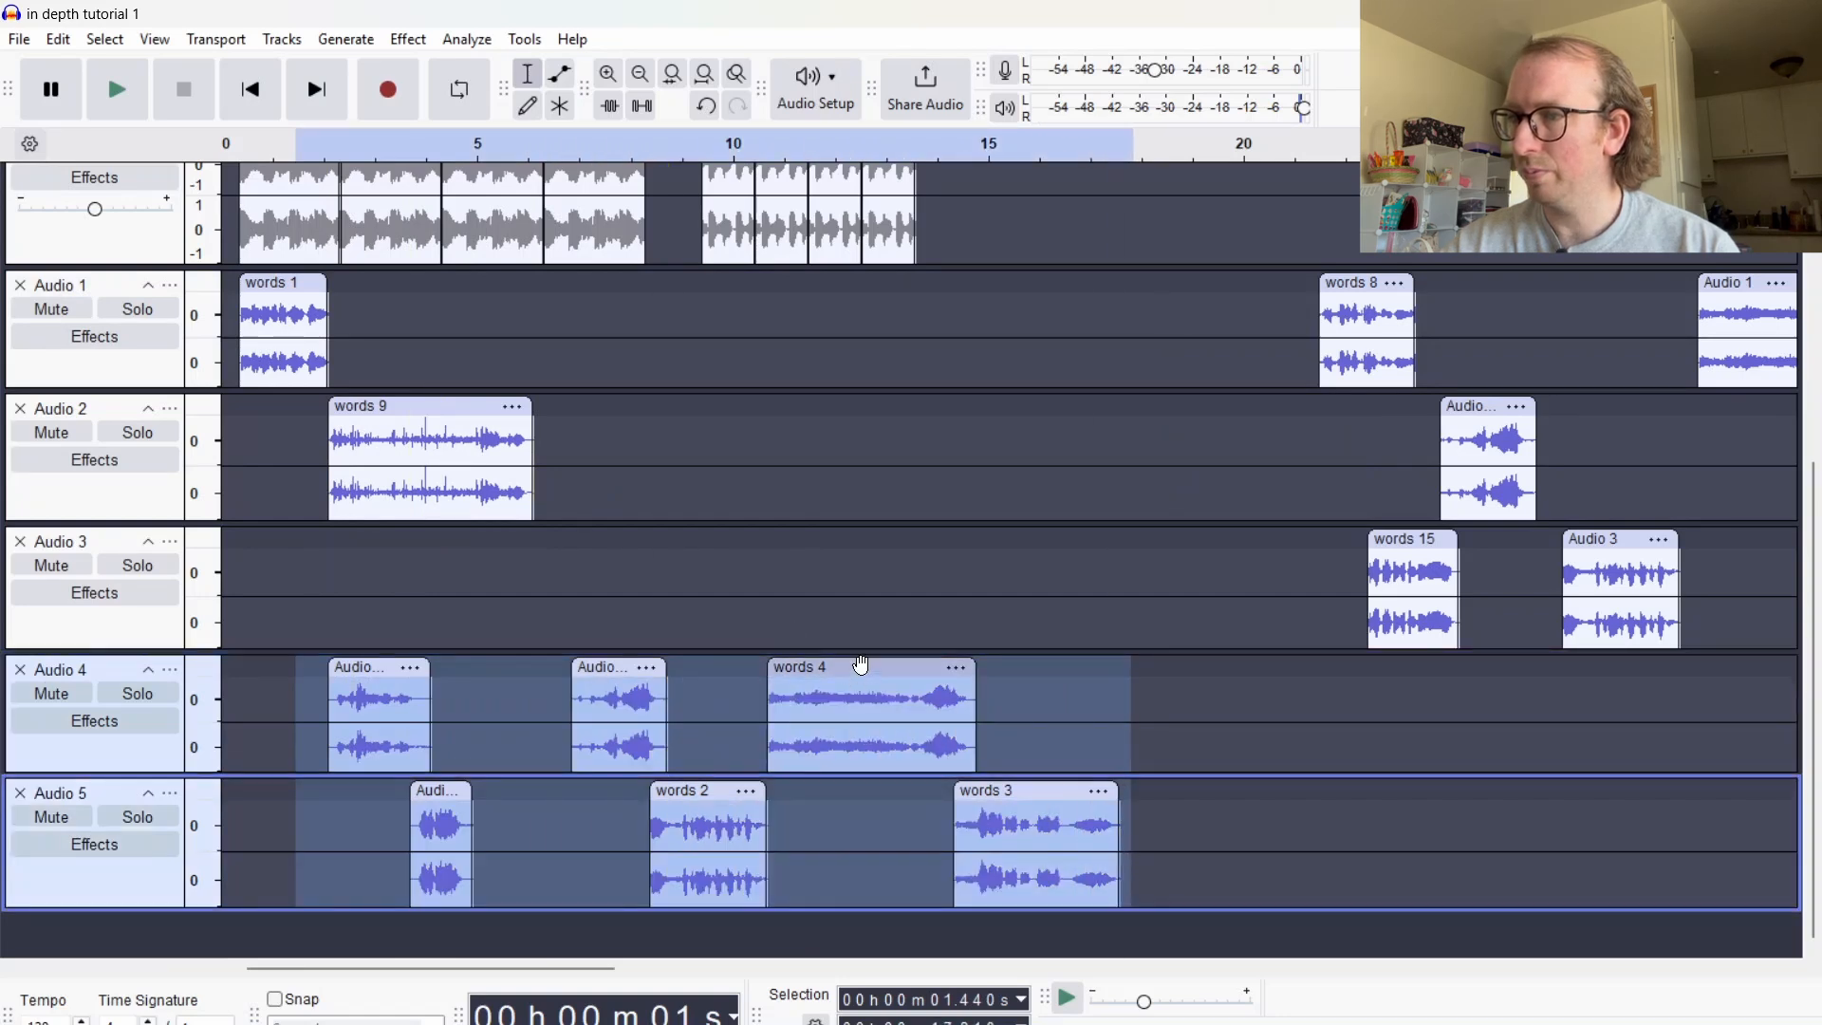
left_click_drag(870, 666, 1327, 698)
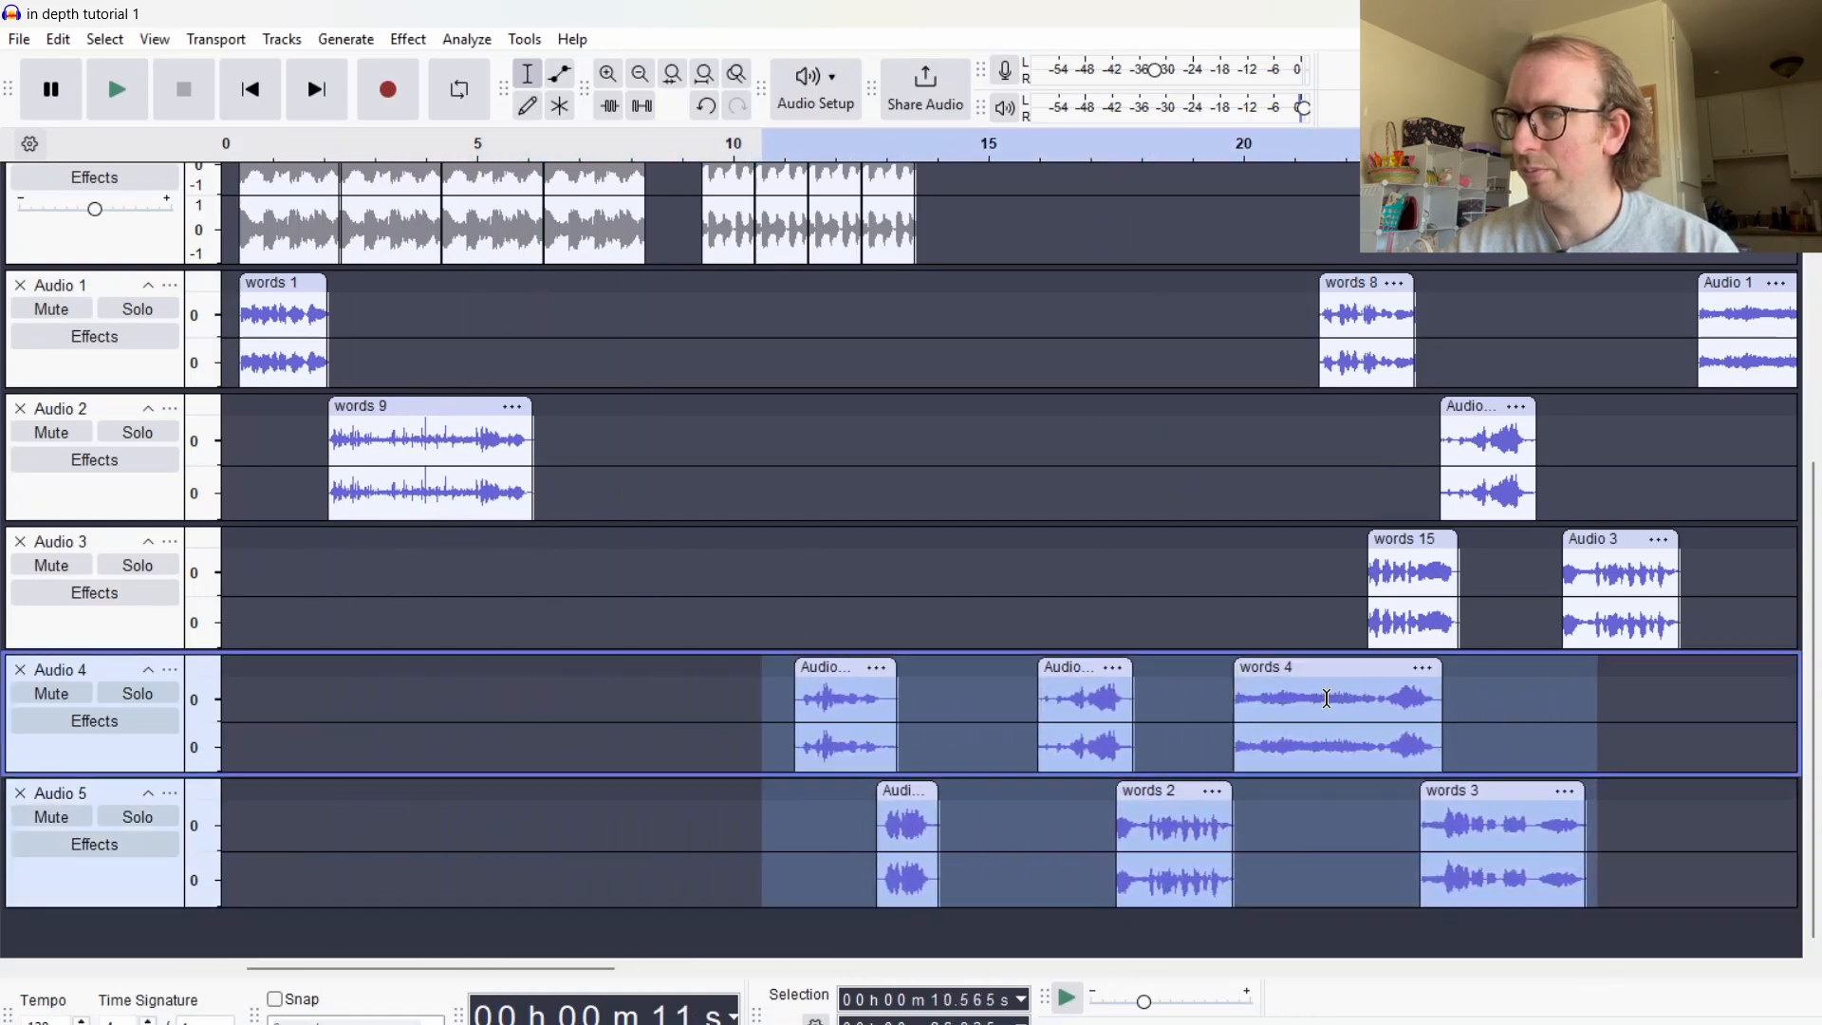
left_click(222, 439)
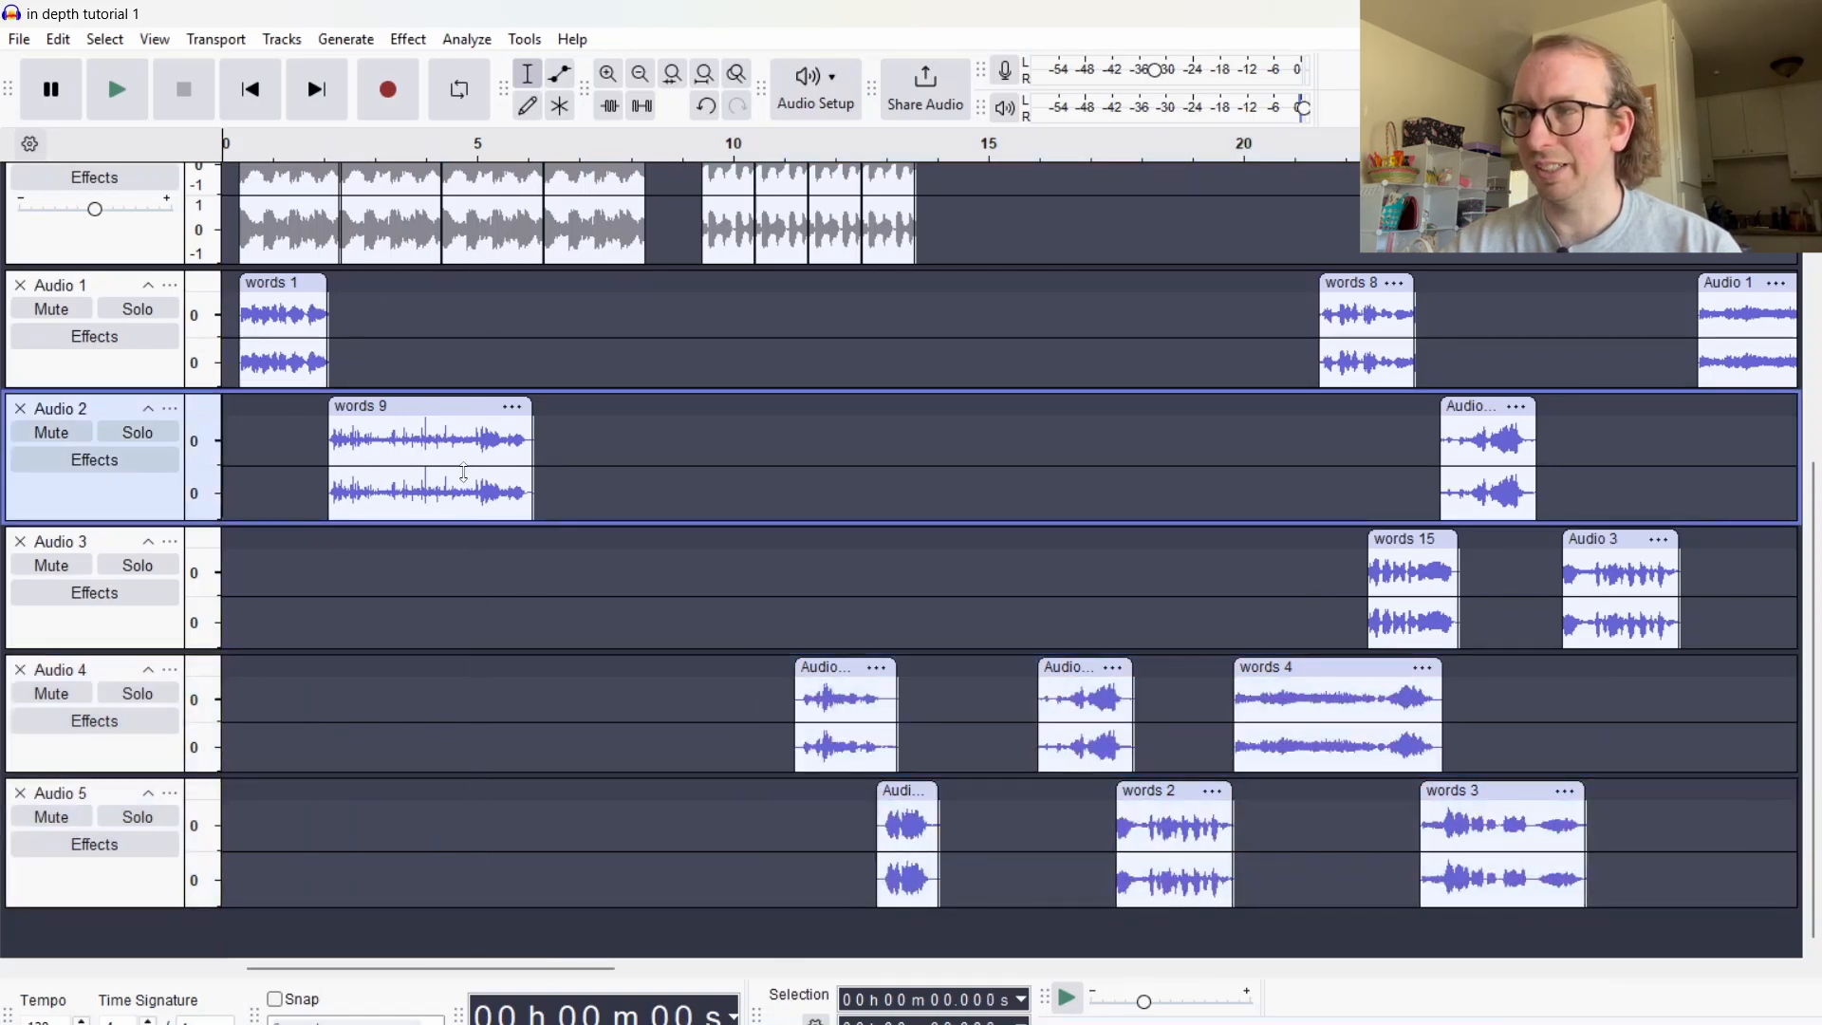
left_click(230, 440)
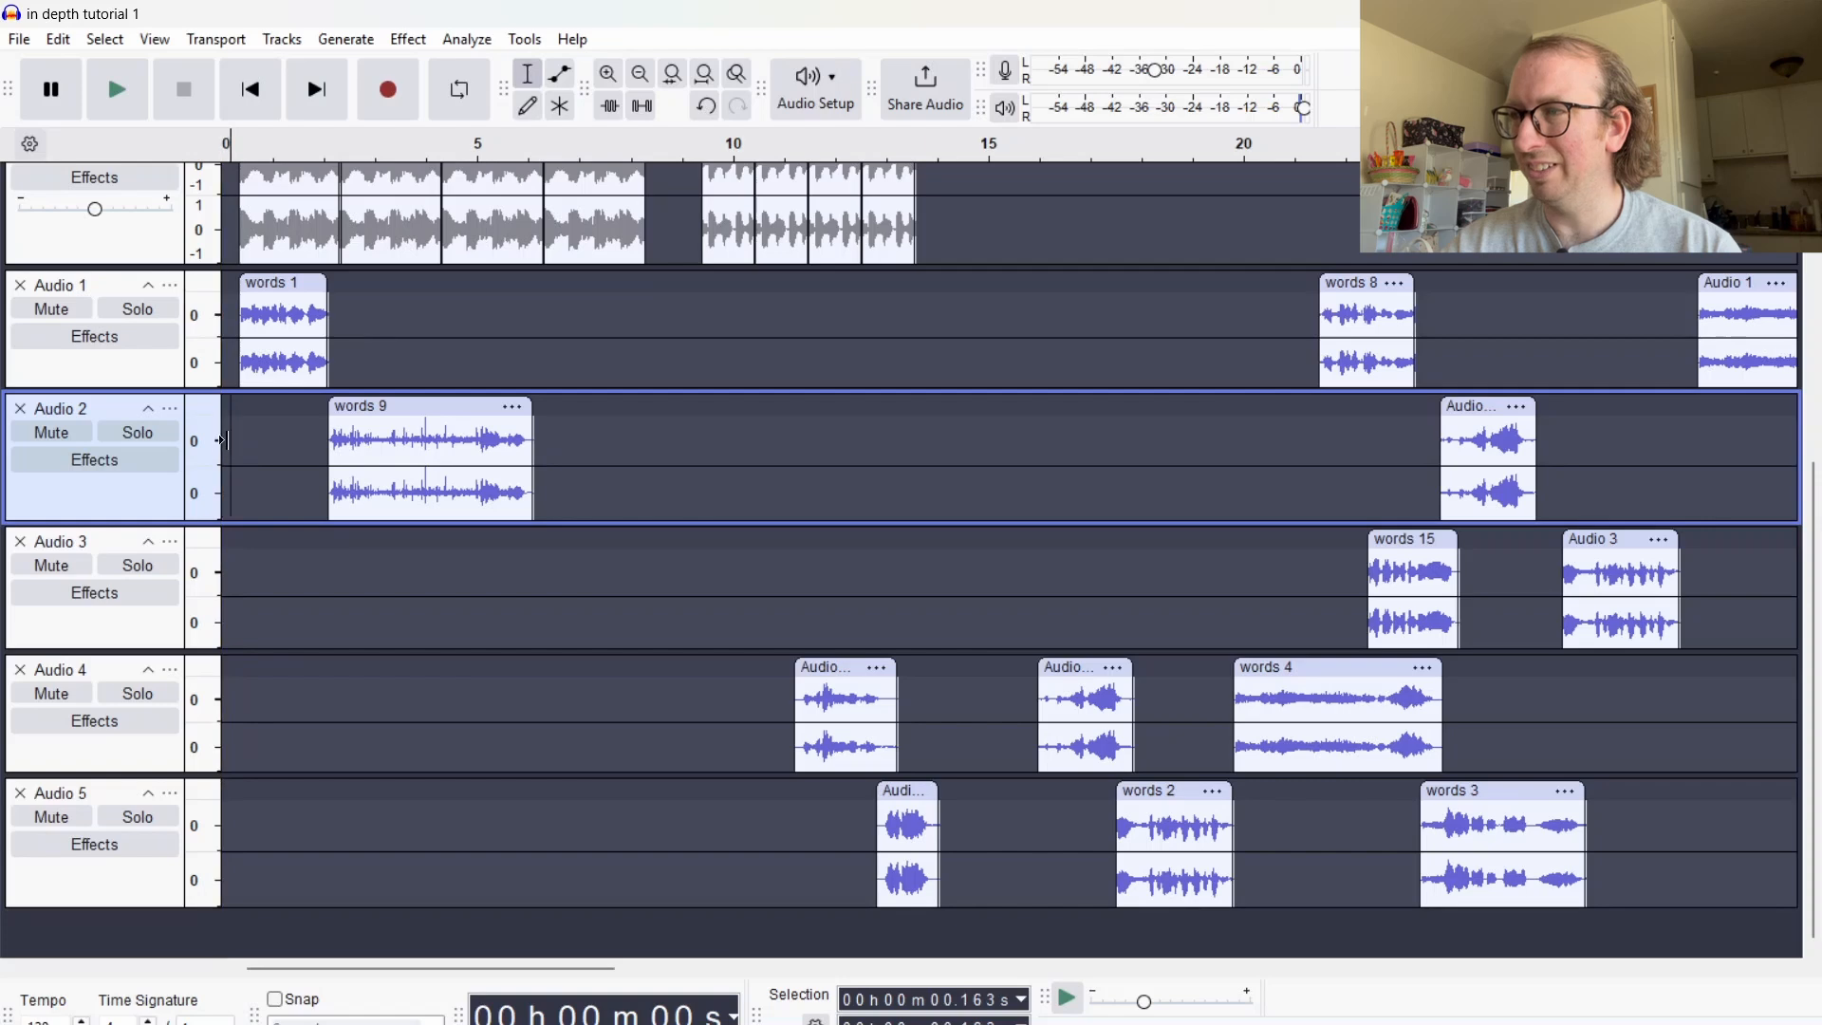
key("space")
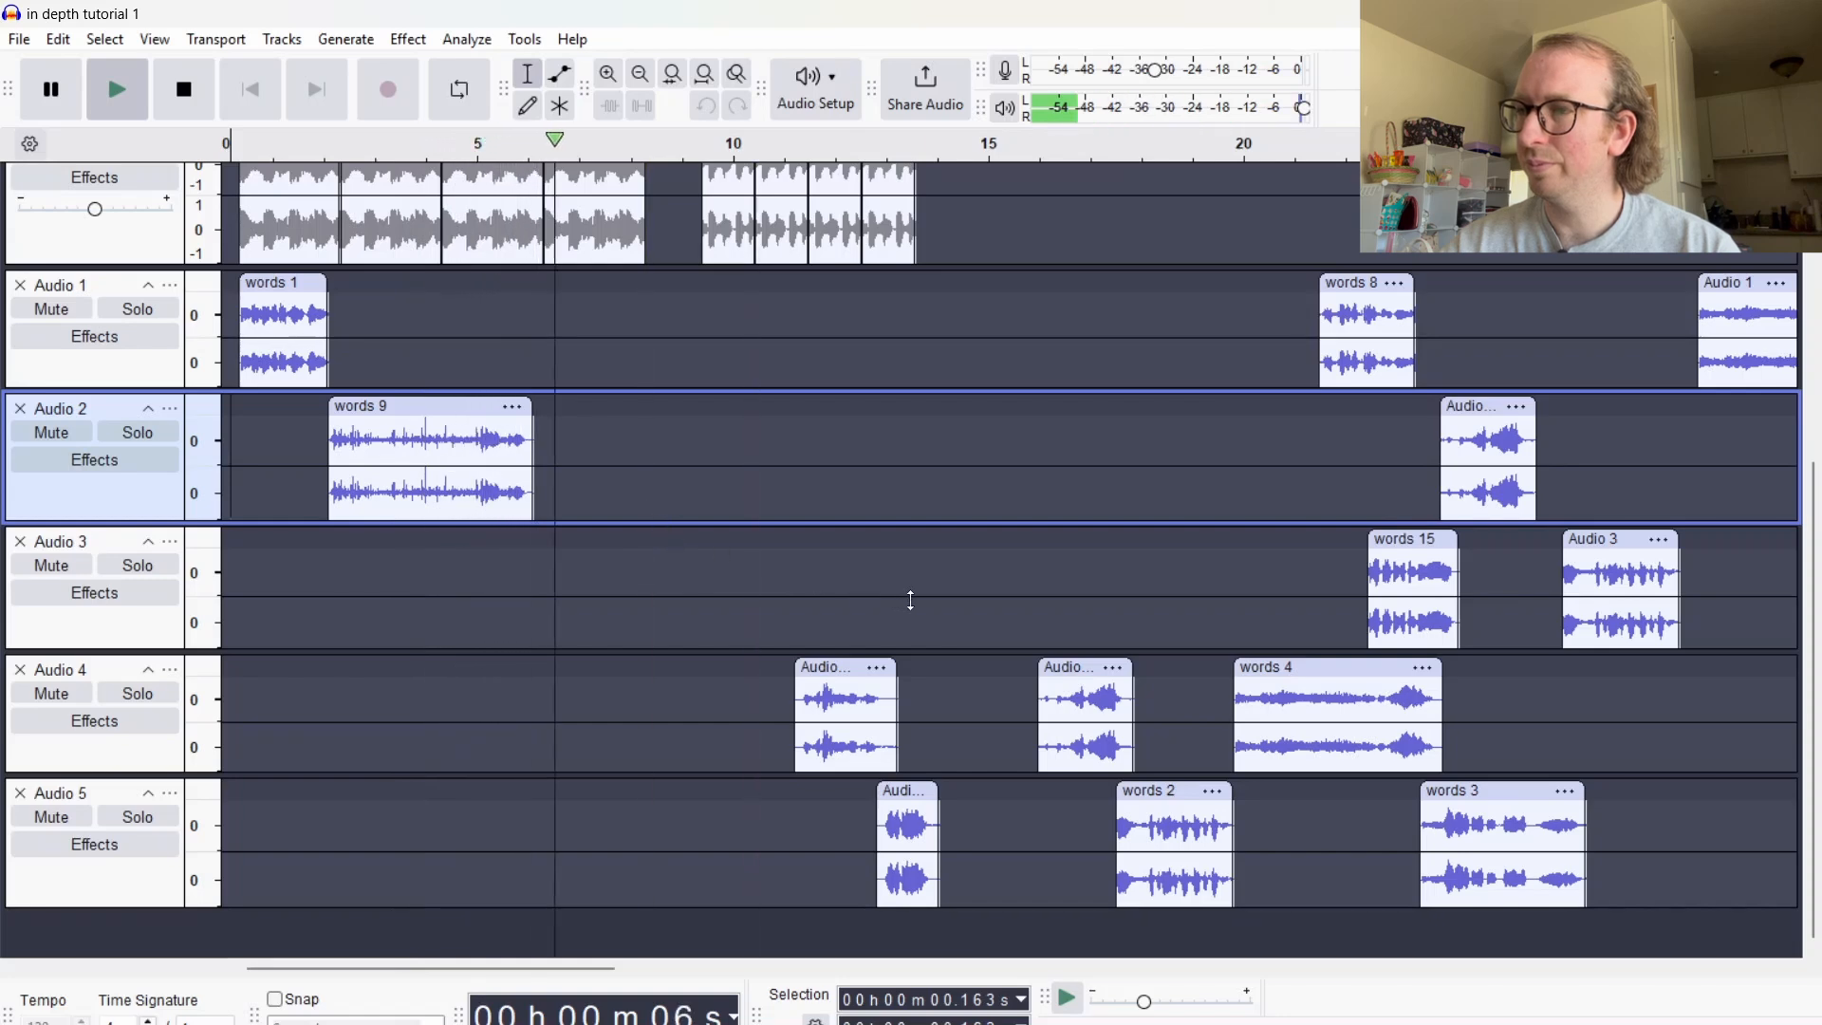
Audition the shifted clips, and move the second Audio 4 clip together with words 2 earlier to start where words 9 ends
left_click(794, 593)
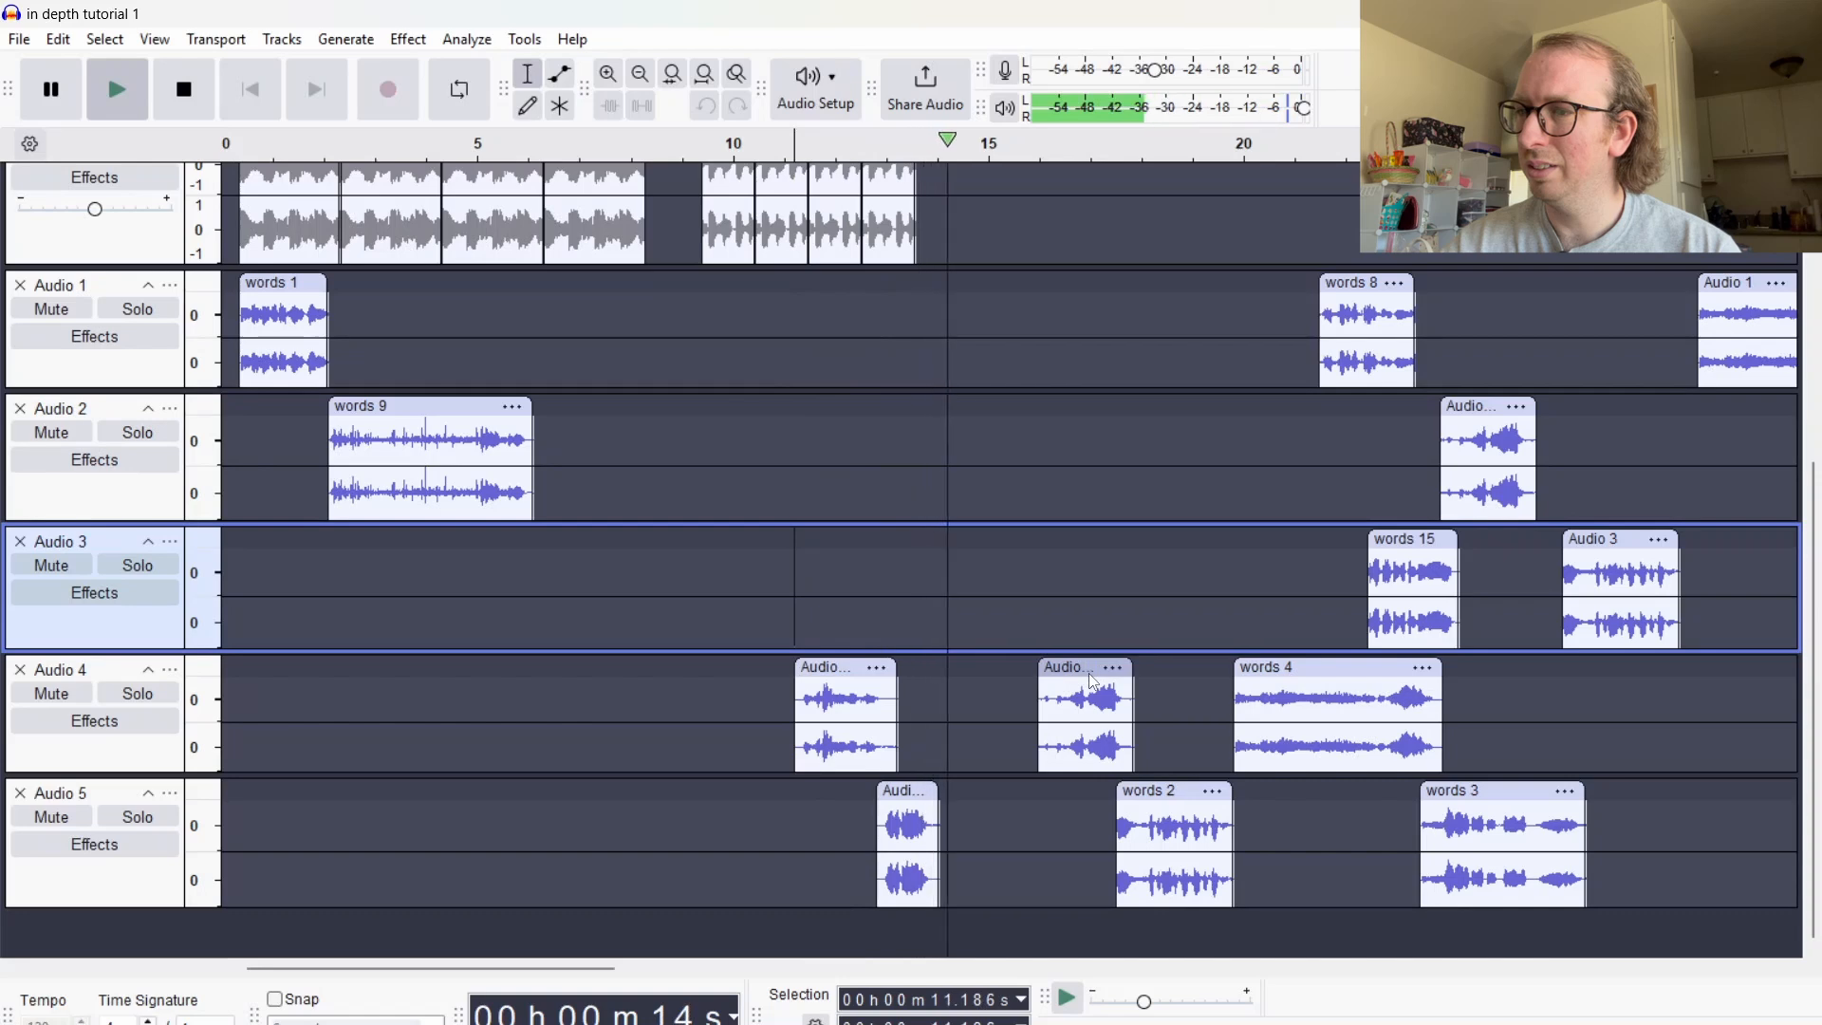
key("space")
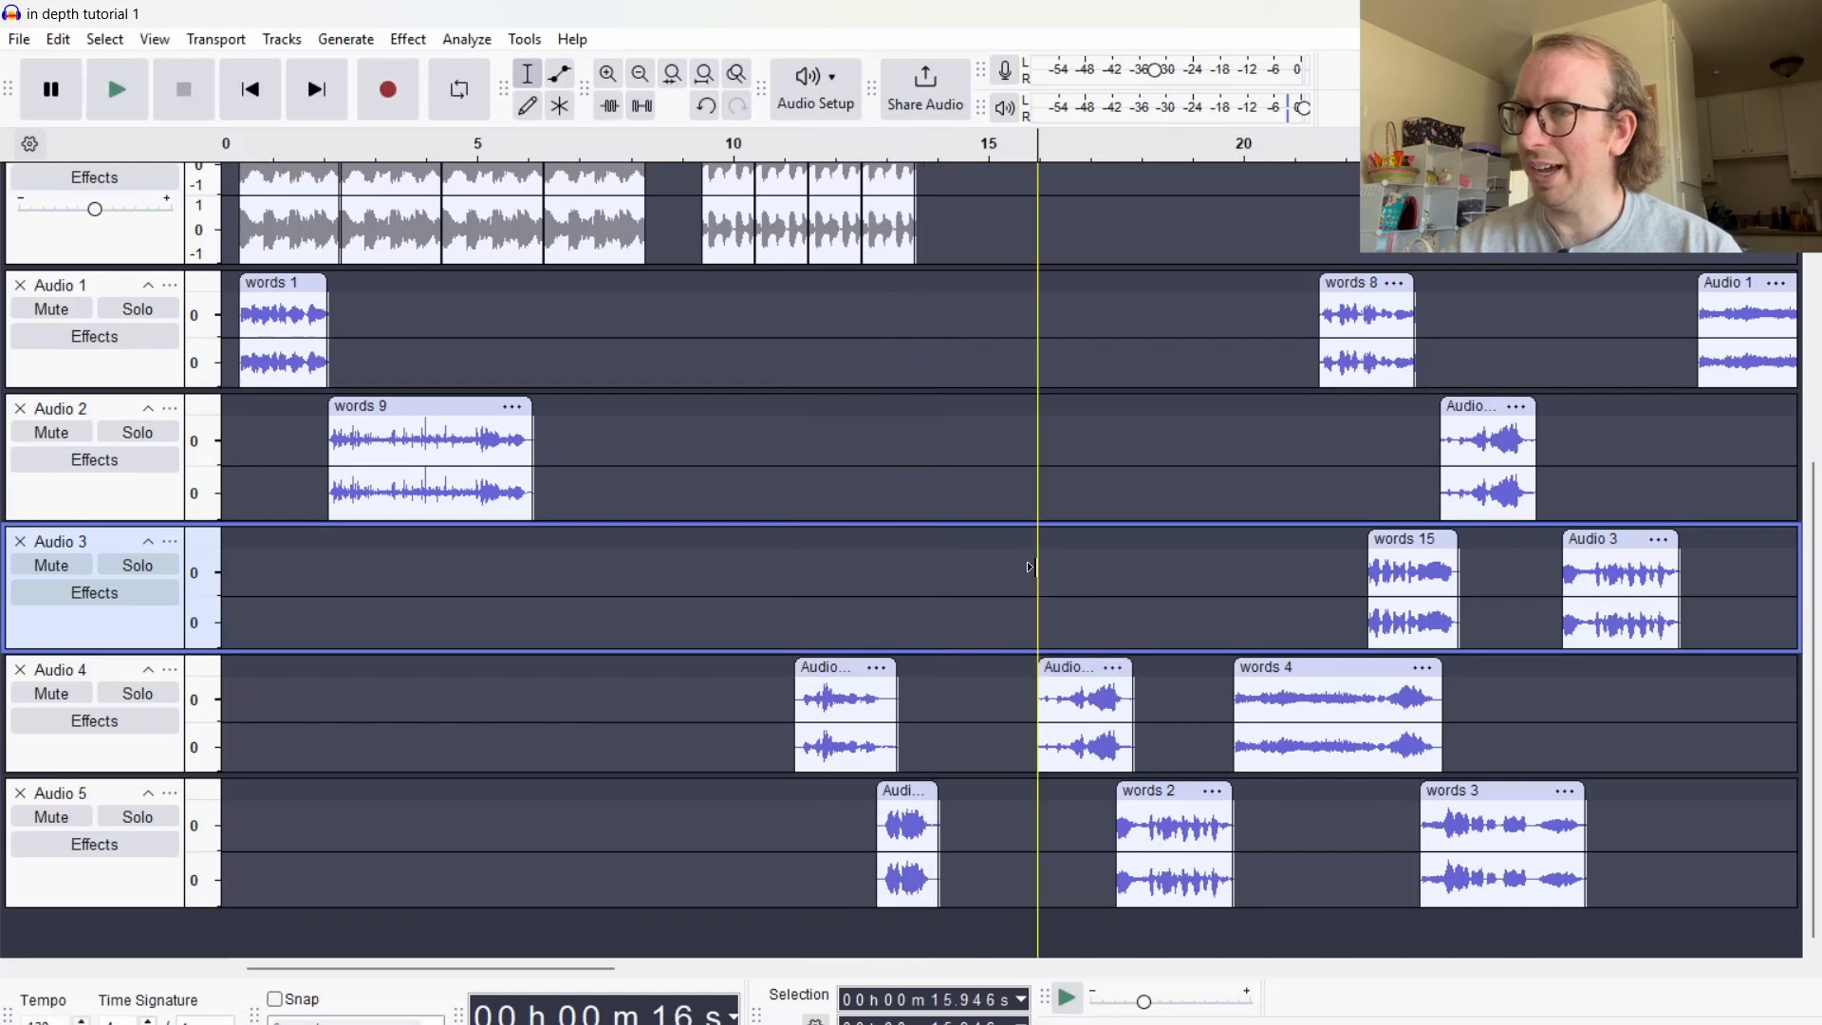
key("space")
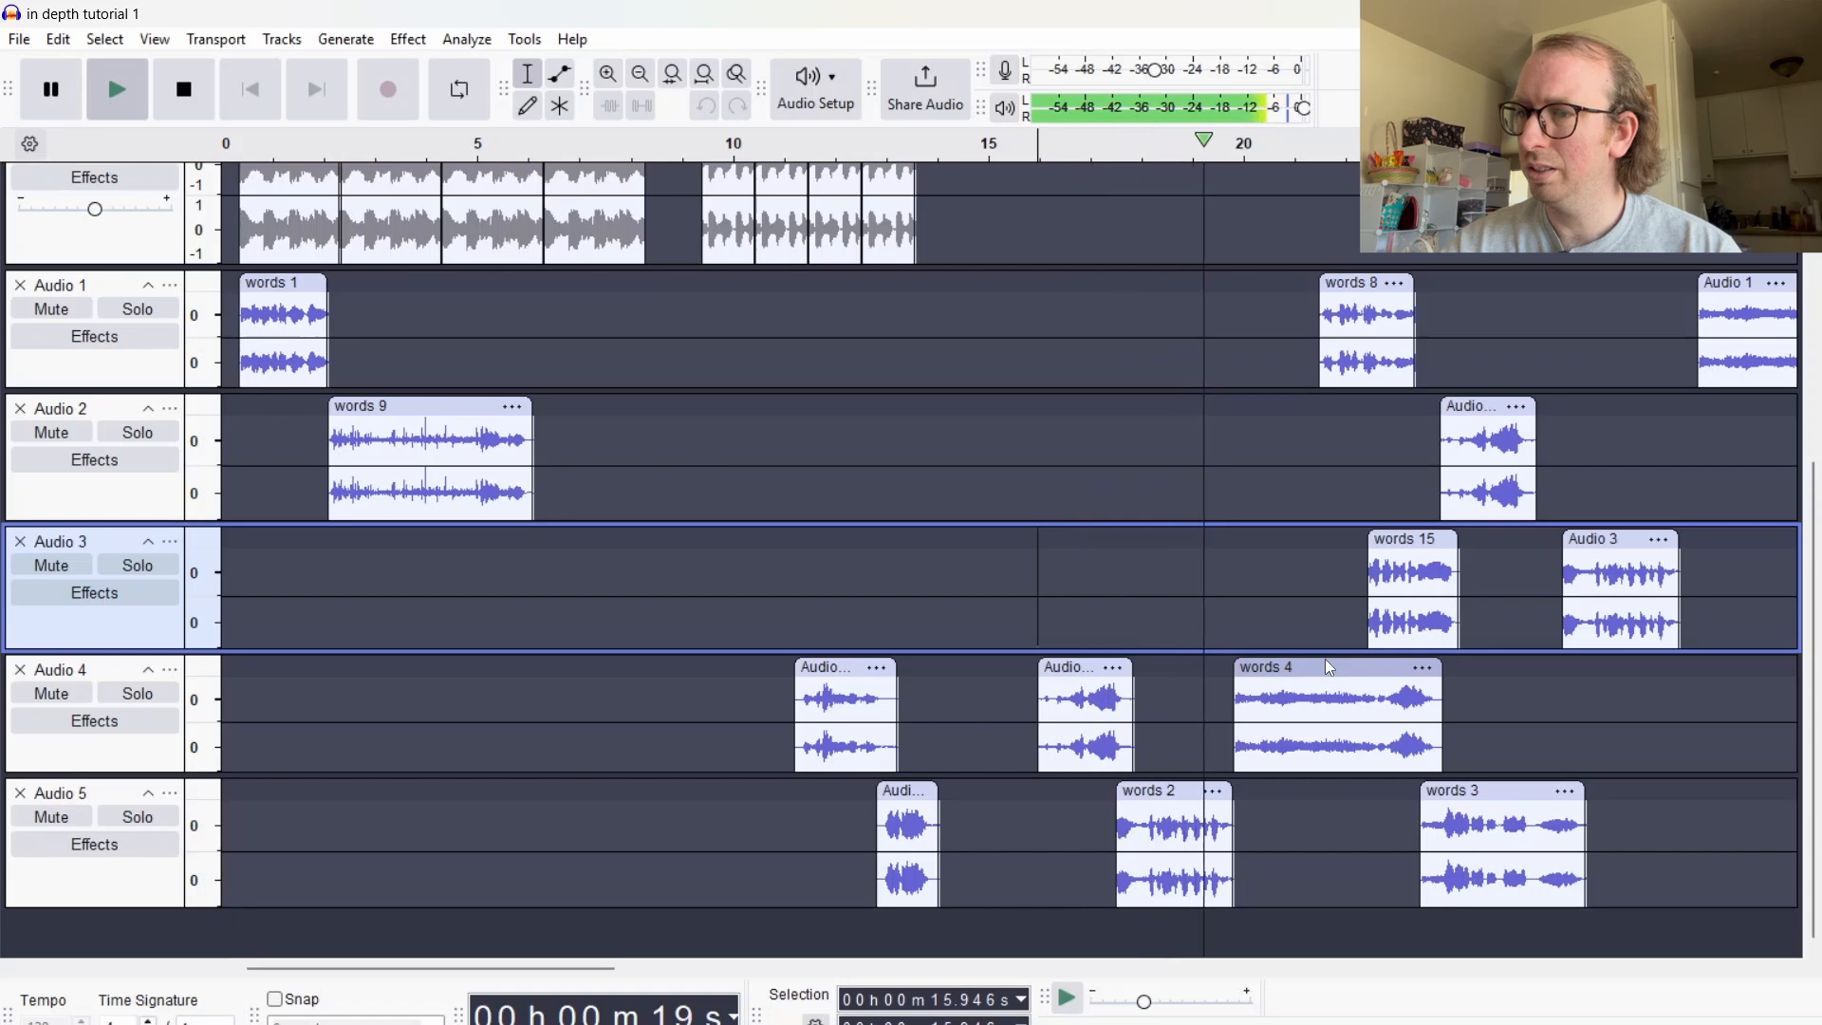
key("space")
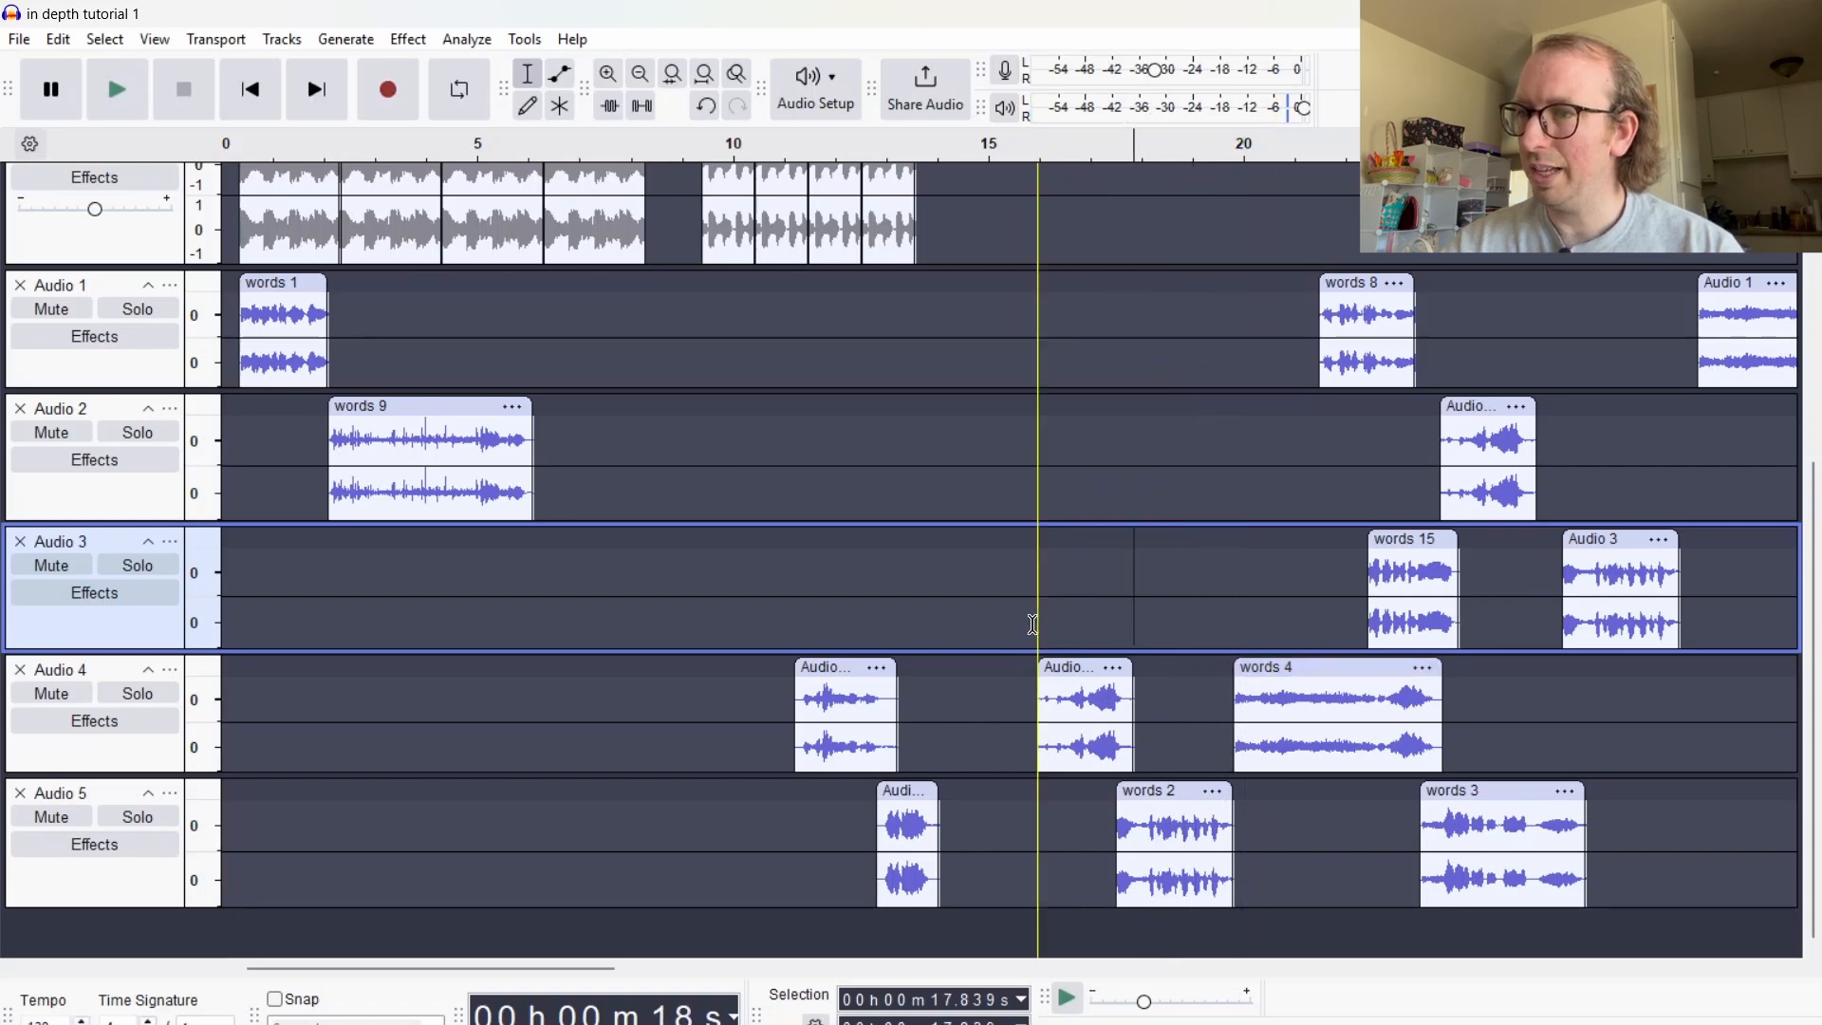
left_click_drag(1032, 625, 1178, 844)
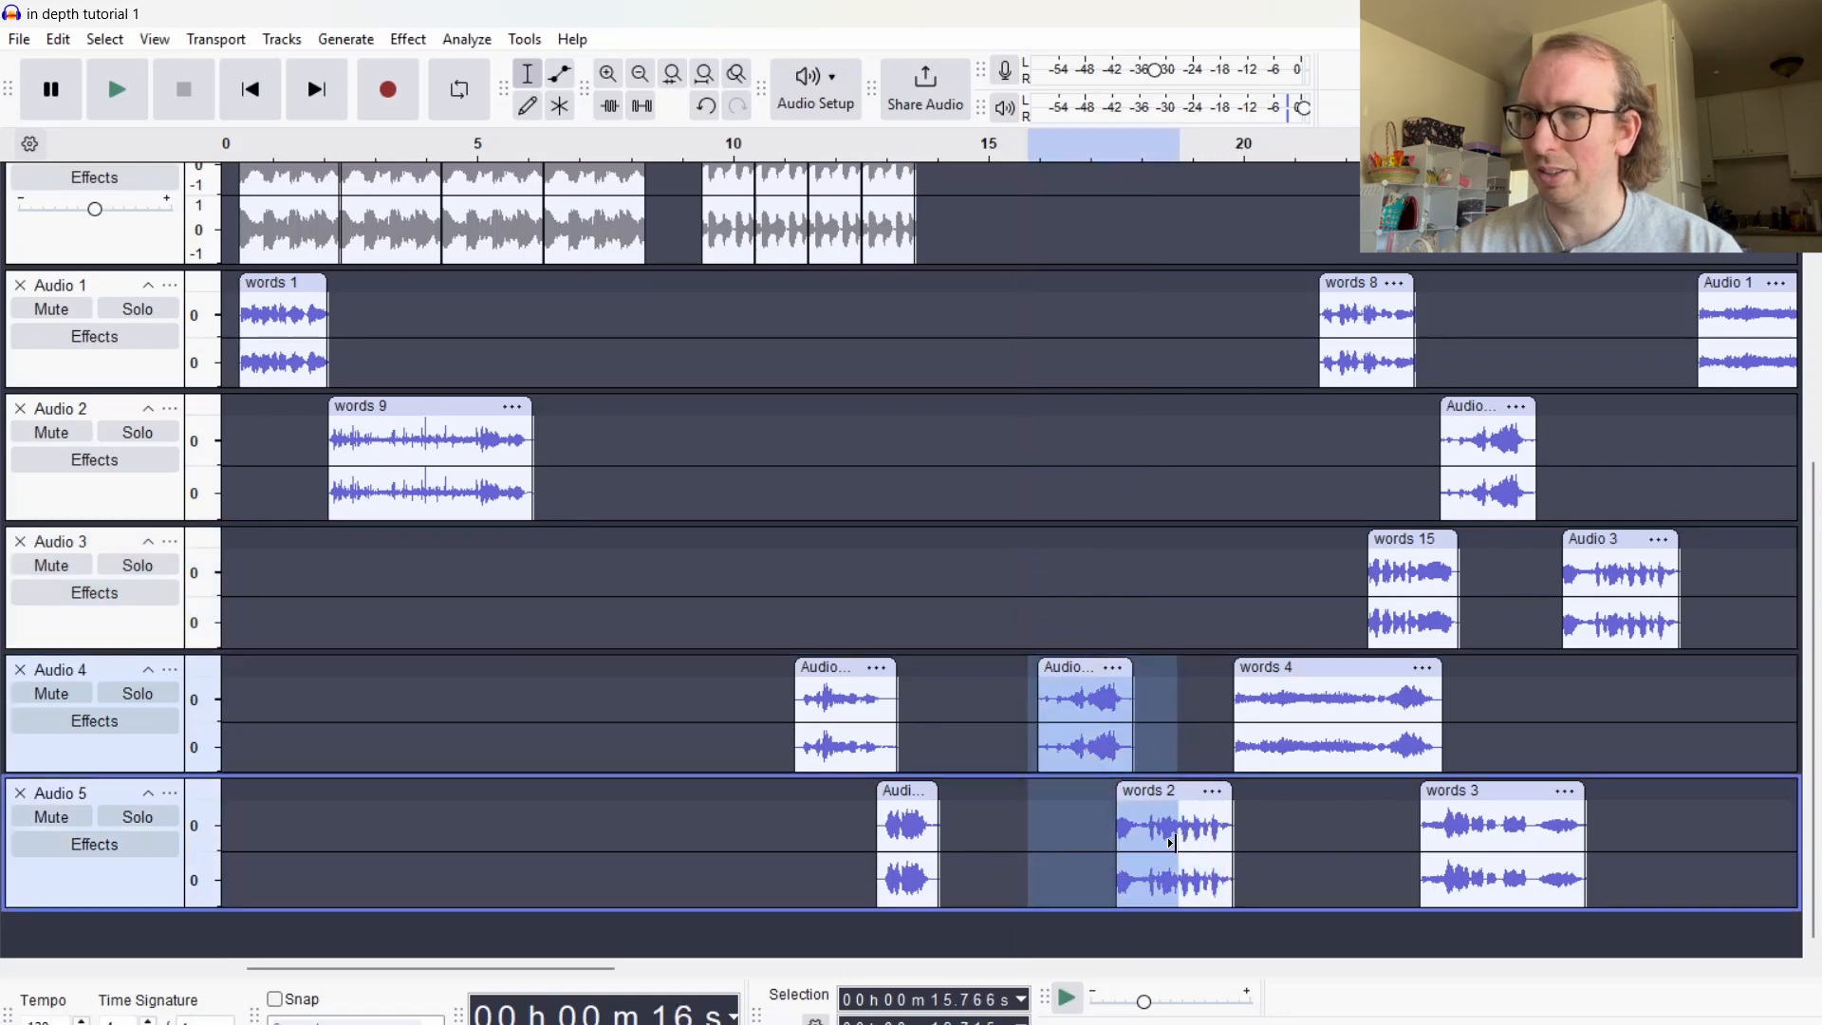
left_click_drag(1088, 670, 577, 685)
left_click(232, 467)
key("space")
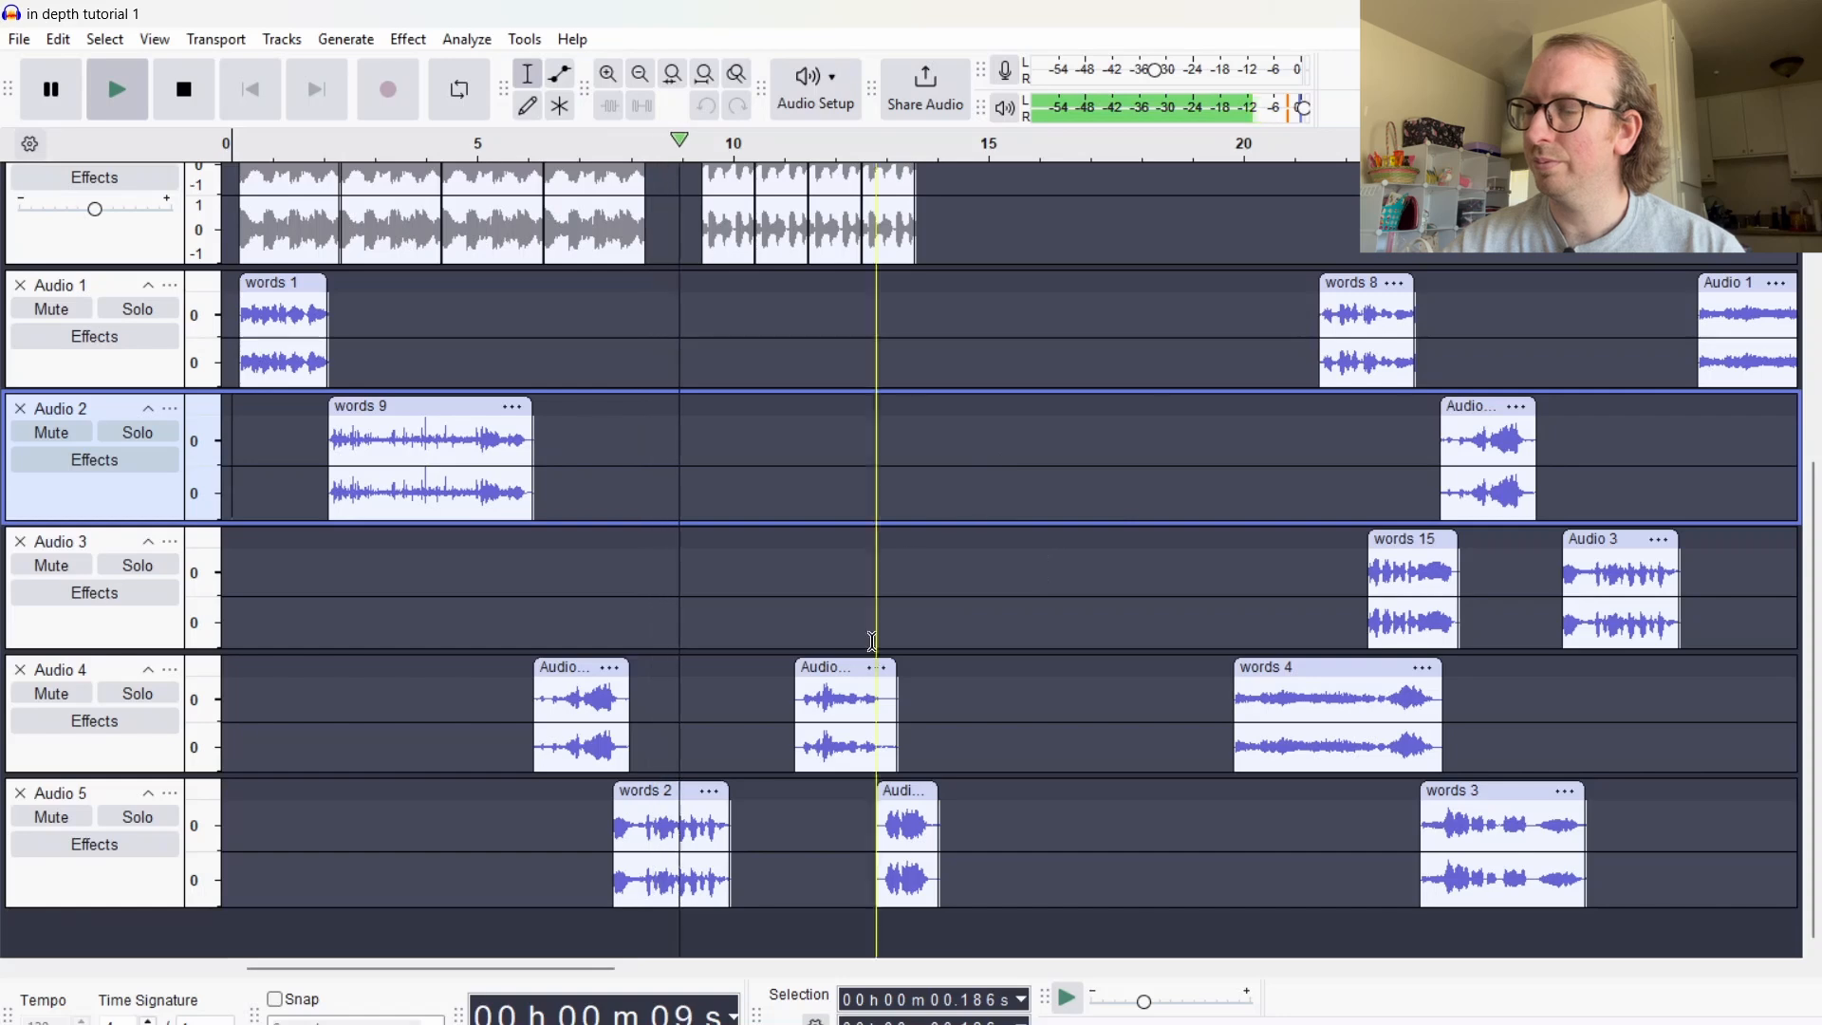
key("space")
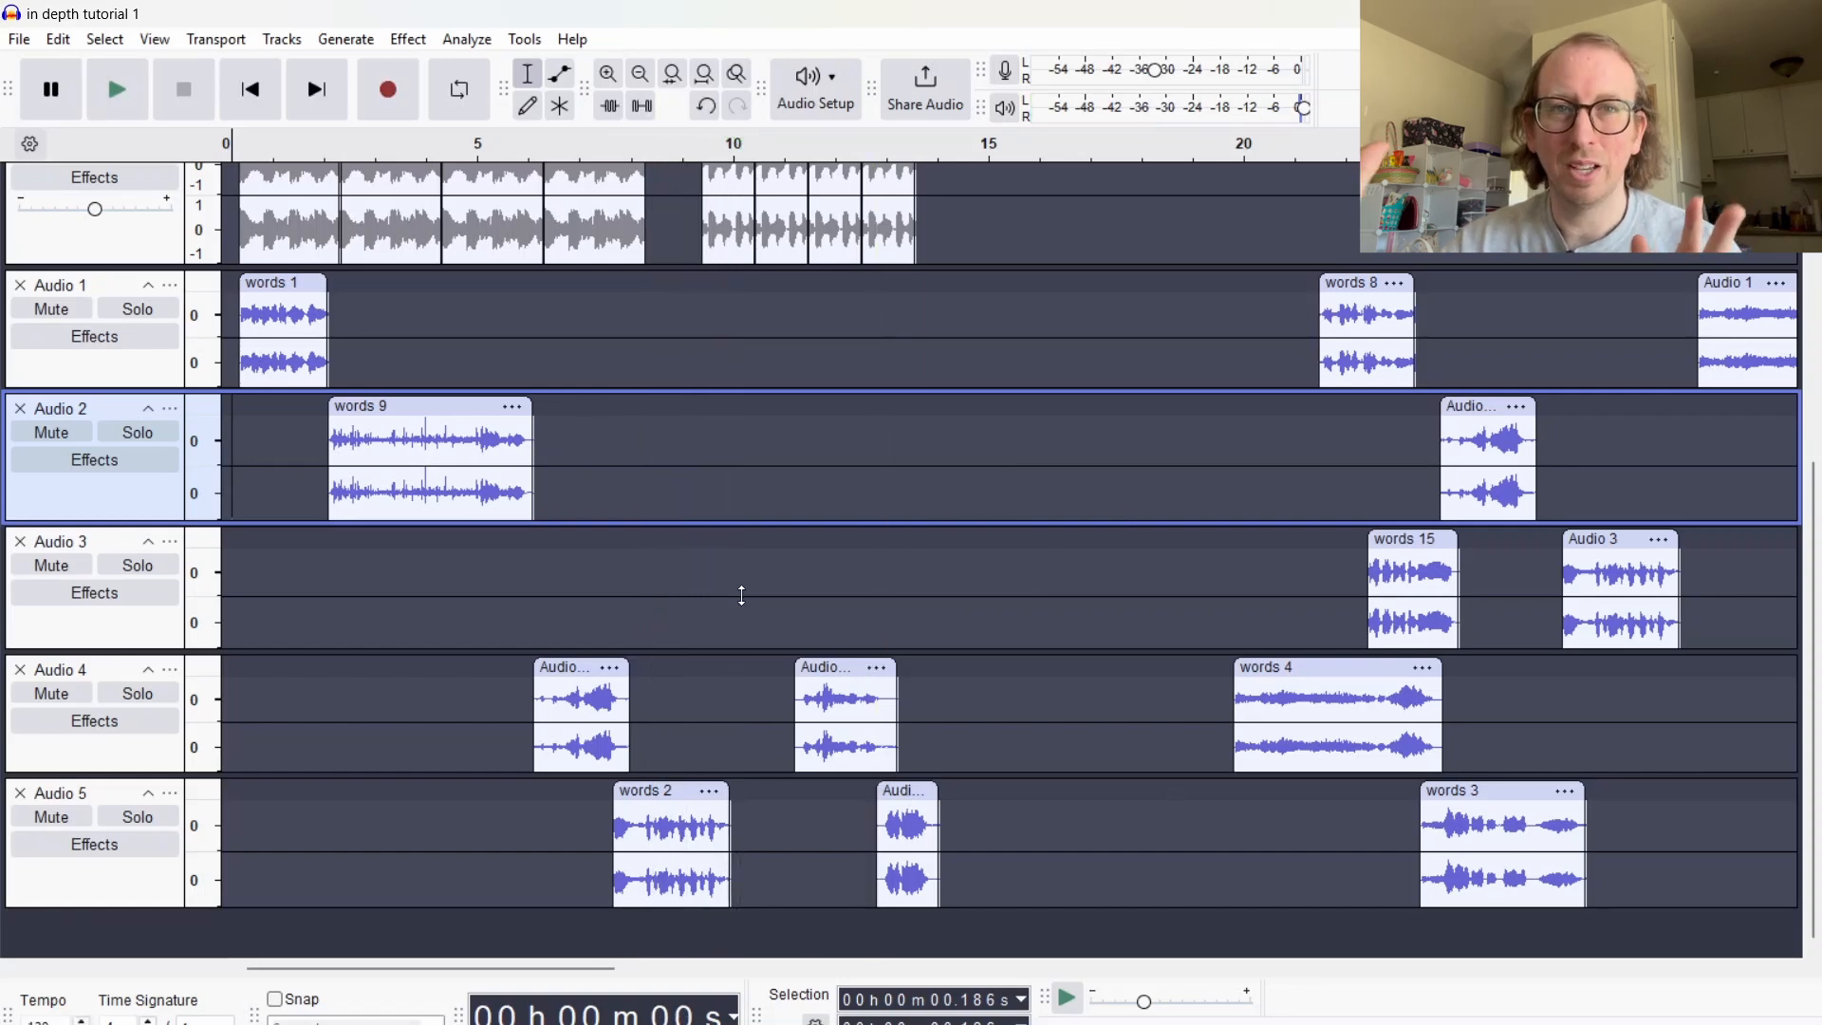
Copy the last part of words 9, from about 4.9 s, to about 9.9 s on Audio 2 and play back the transition
left_click_drag(473, 446, 532, 446)
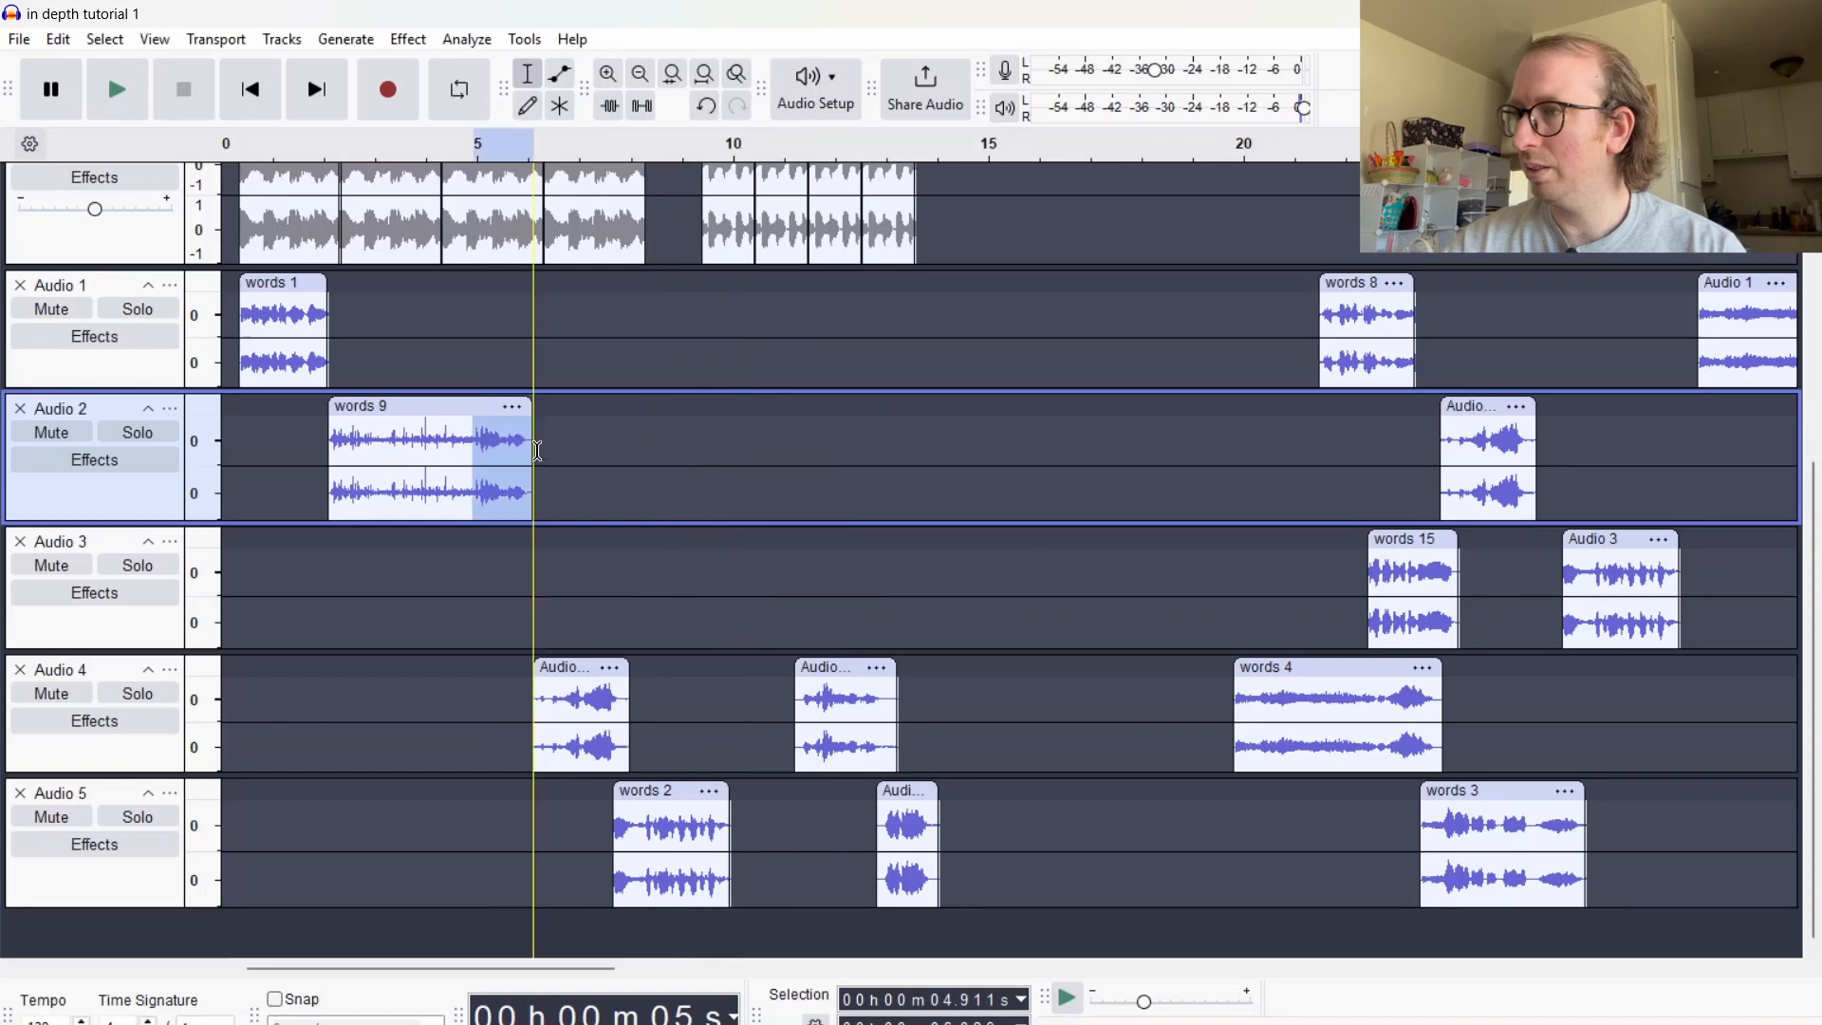
key("space")
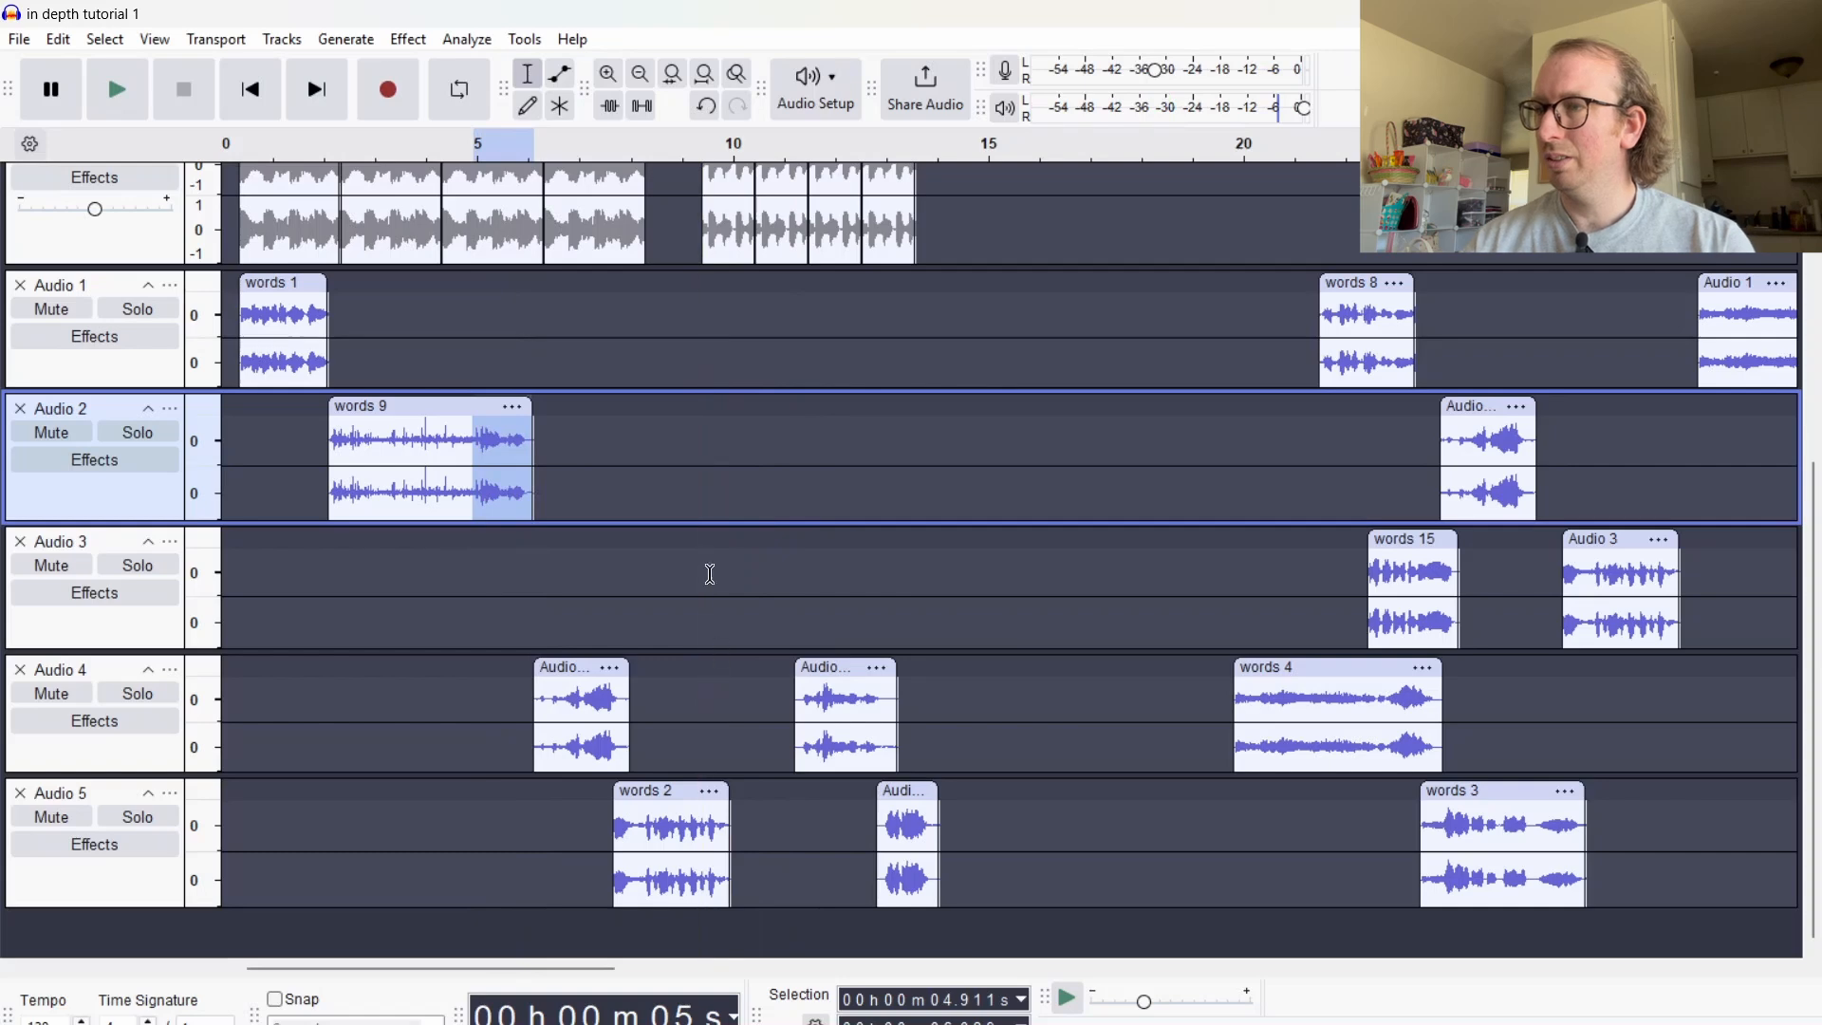
left_click(732, 477)
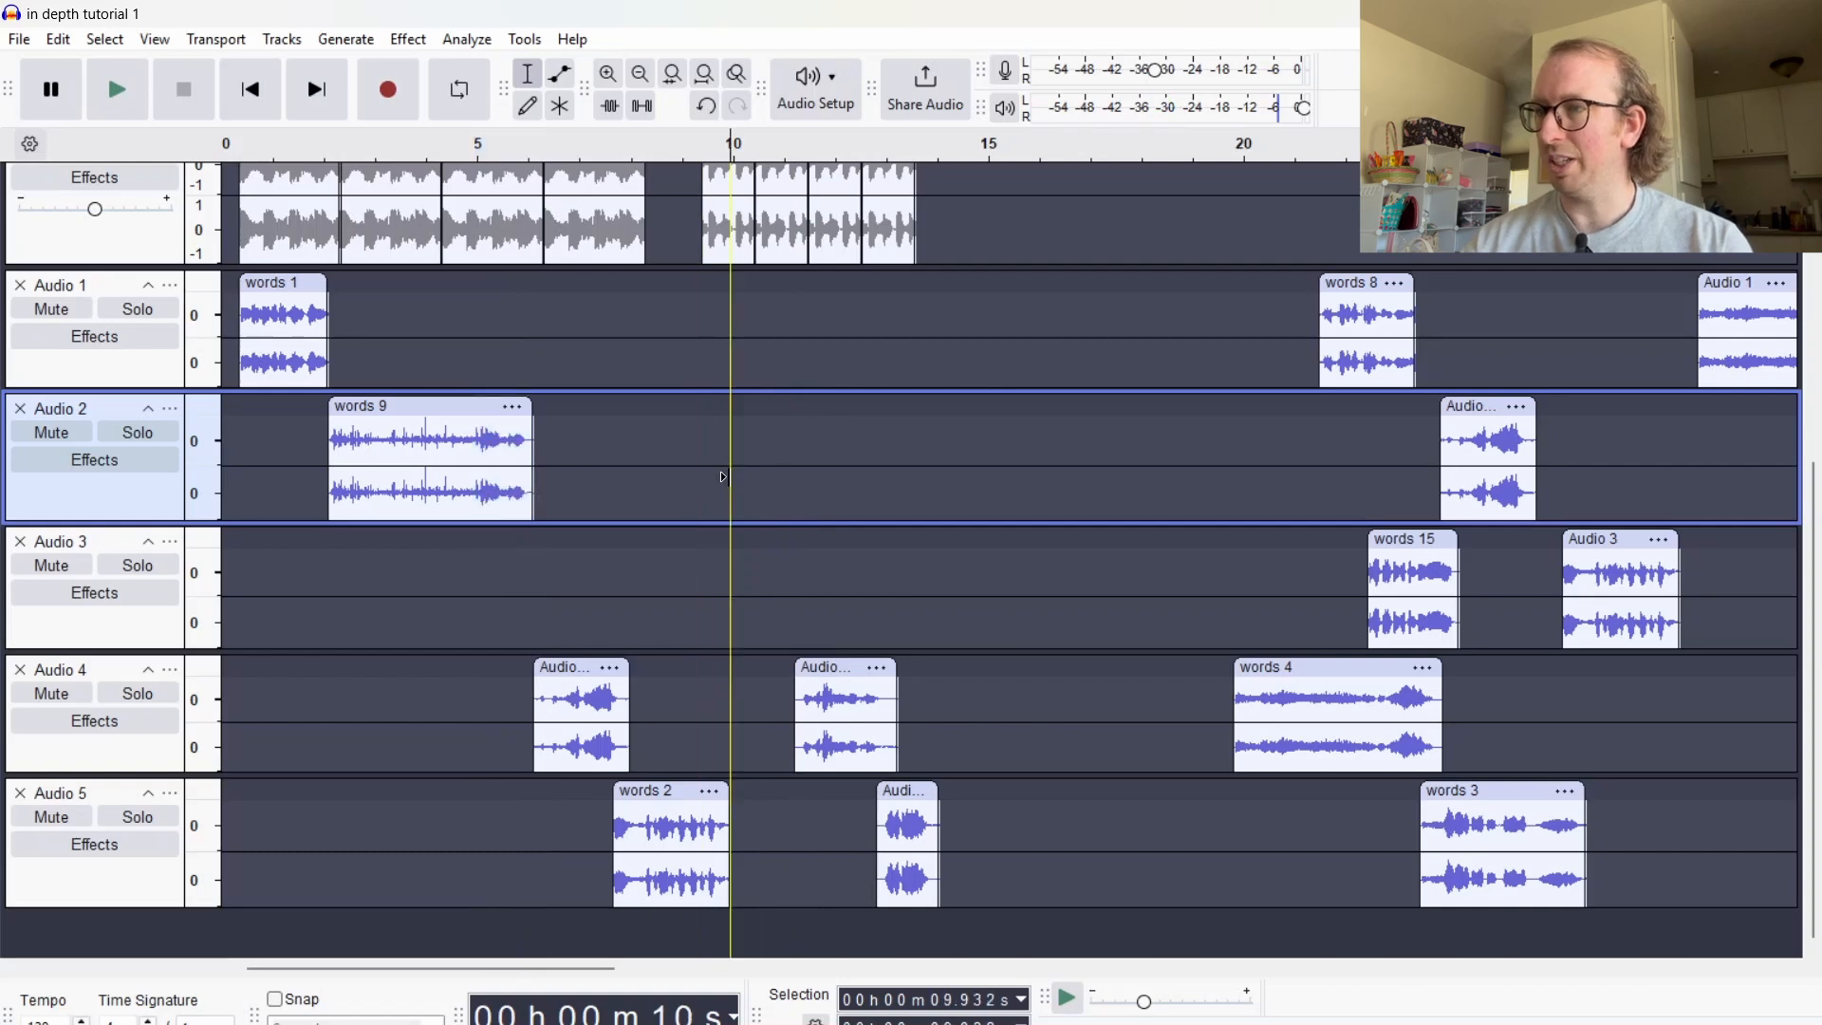
key("ctrl+v")
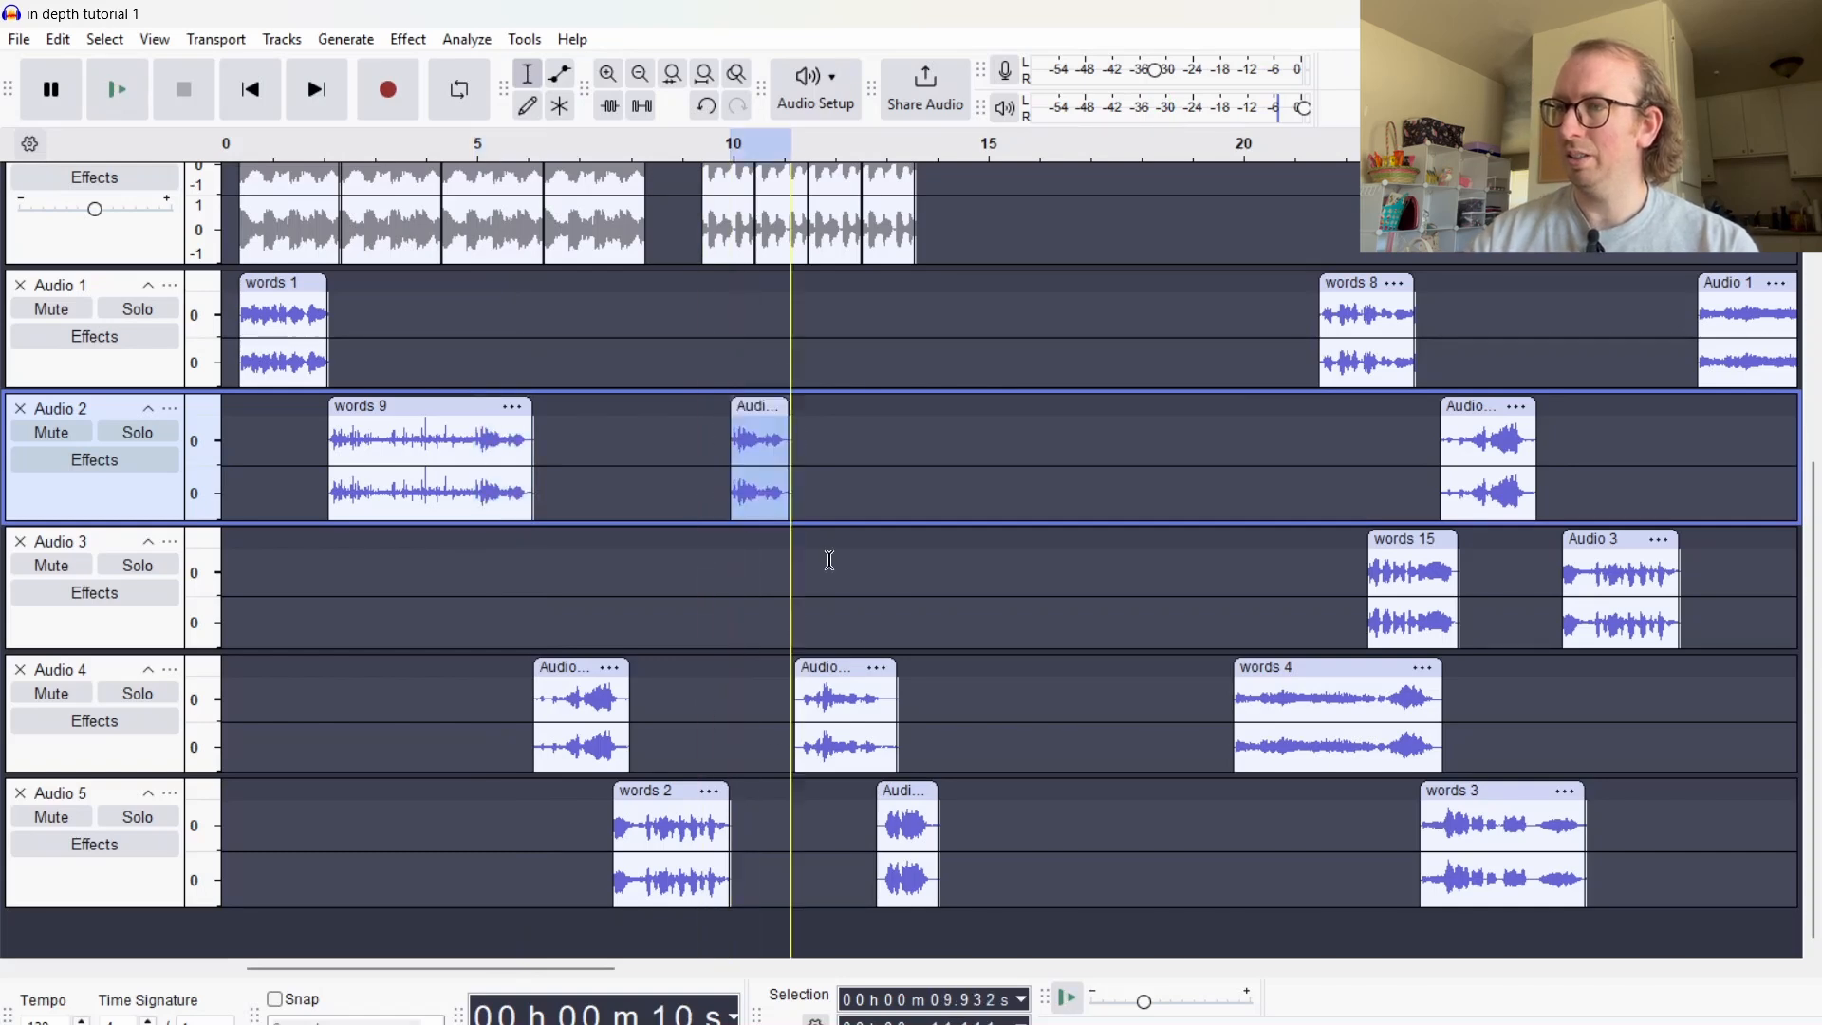
left_click(608, 74)
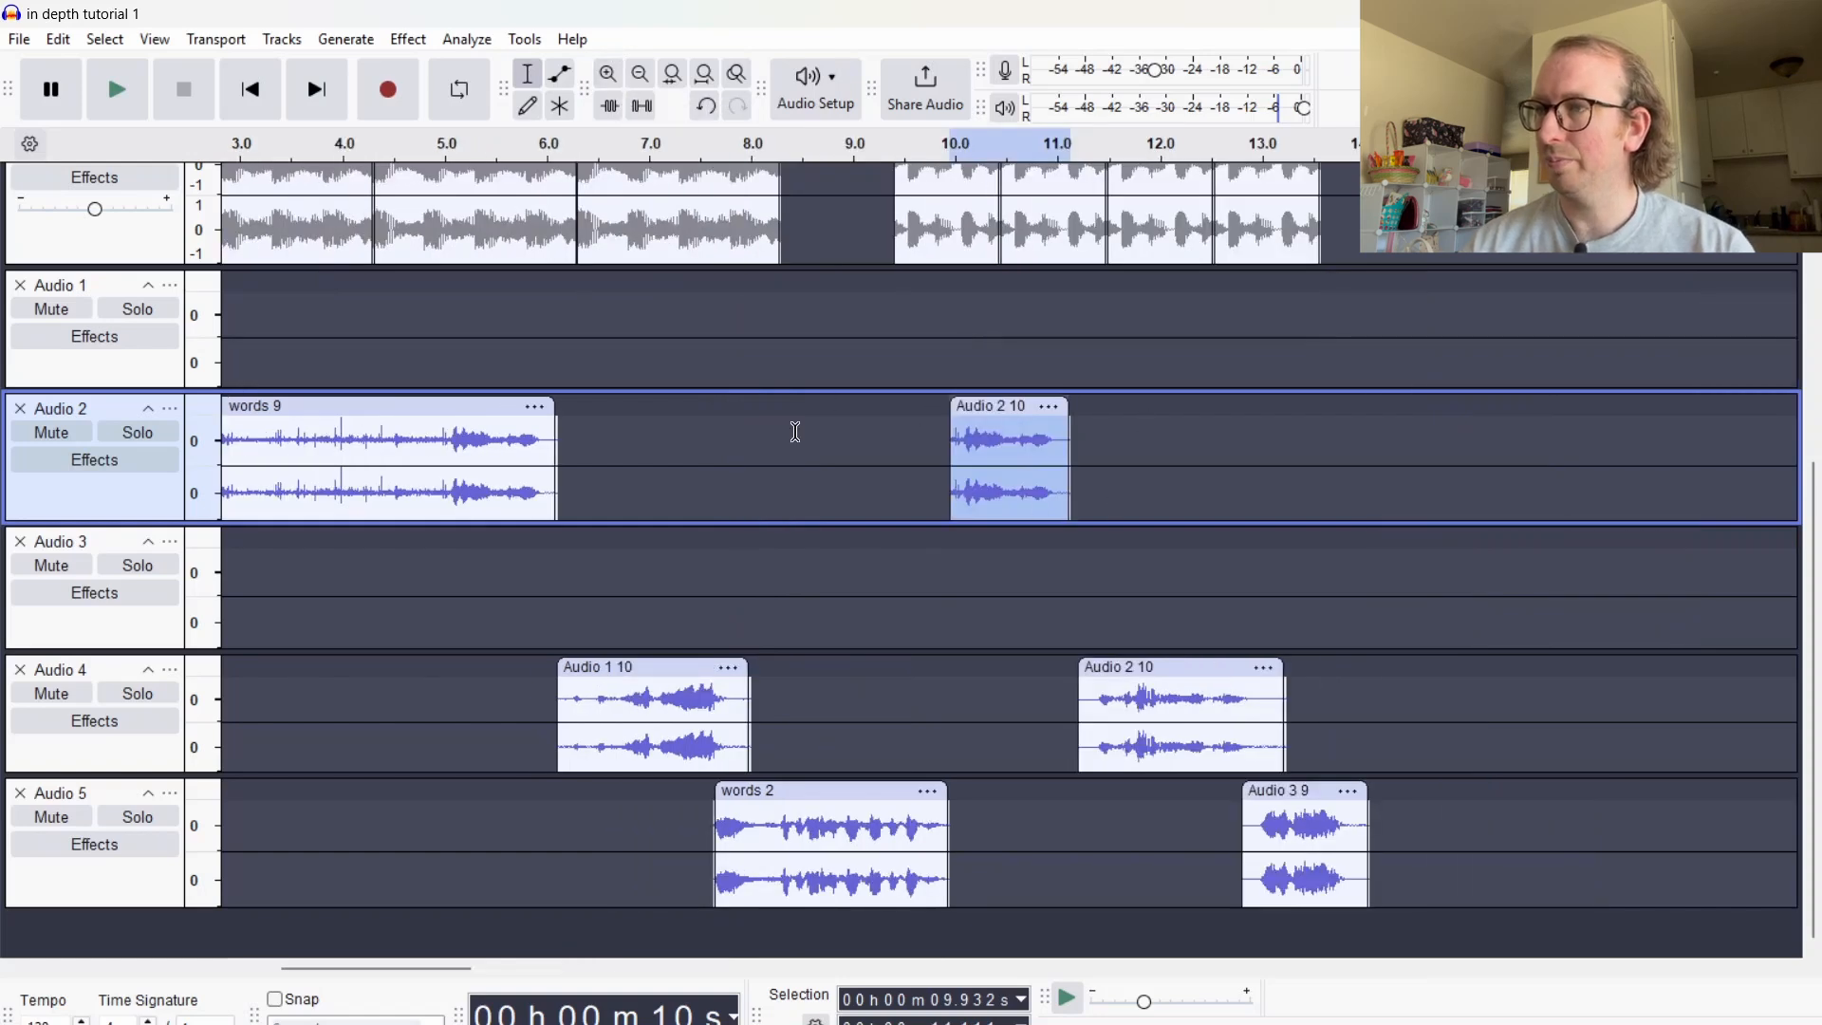
left_click(633, 450)
key("space")
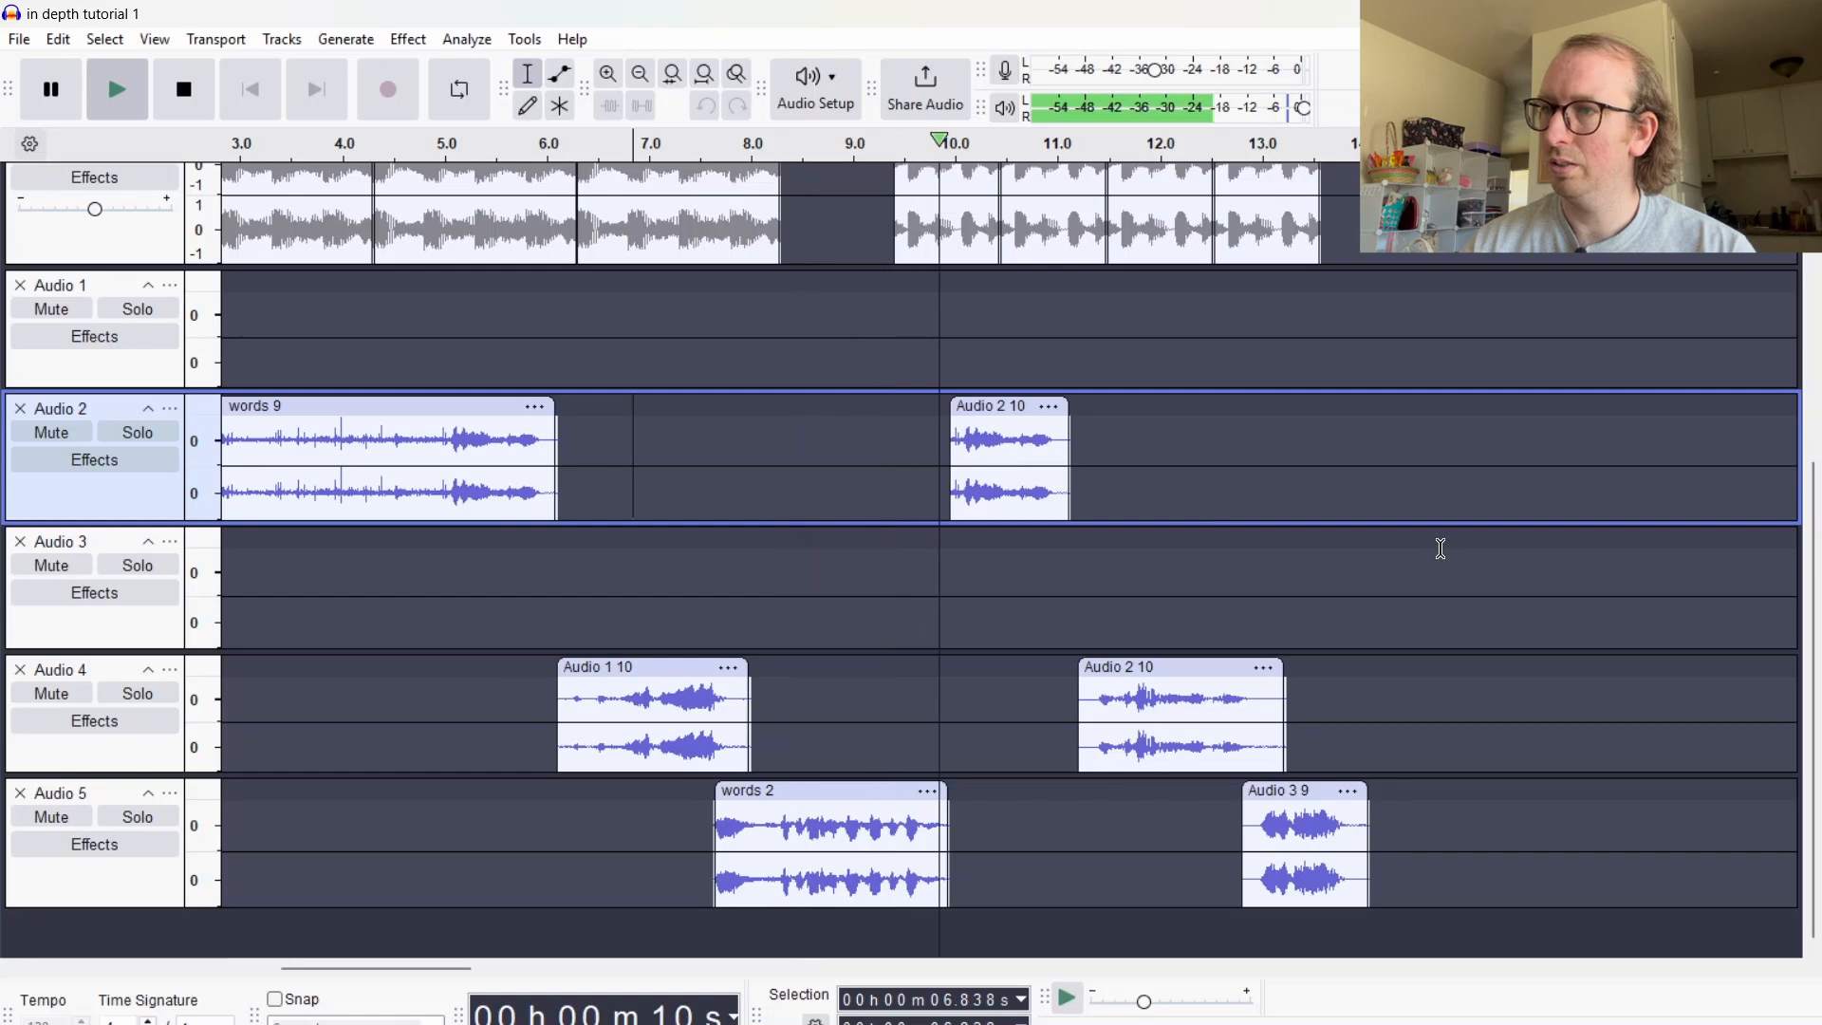
key("space")
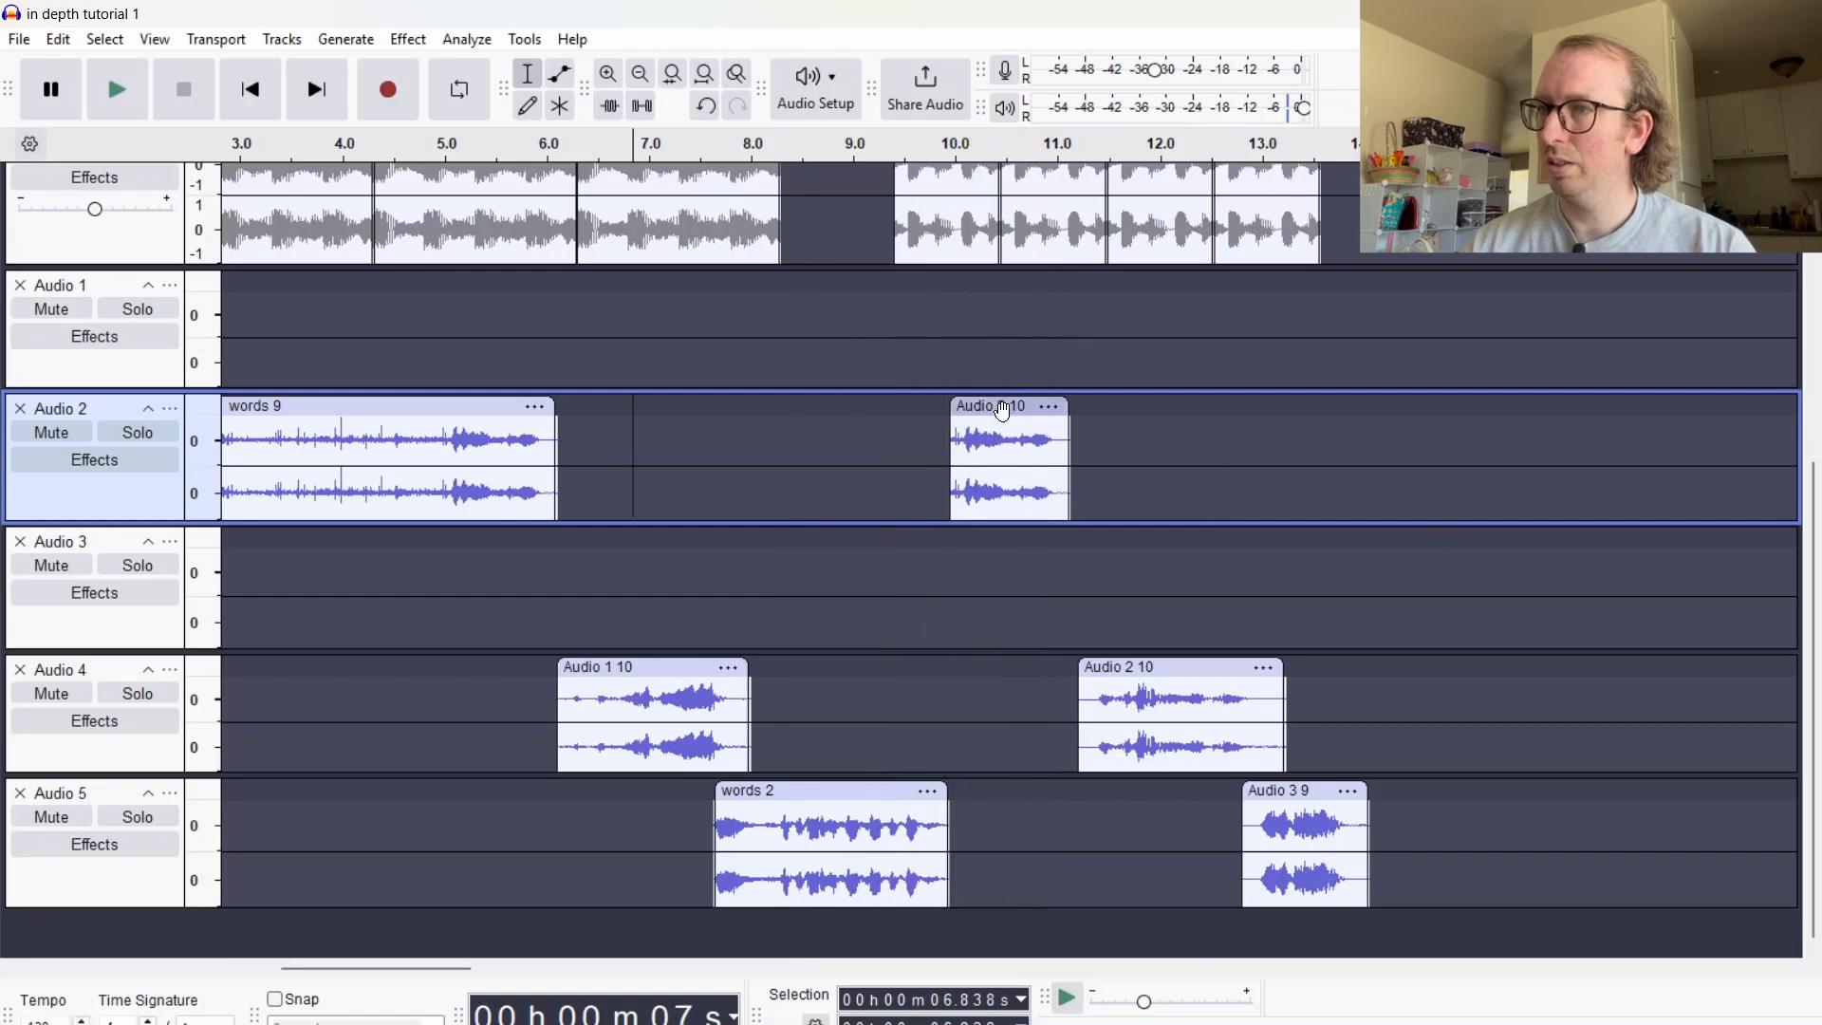
Nudge the pasted Audio 2 clip about 0.3 s earlier, audition it, and delete it
left_click_drag(1001, 403, 972, 425)
left_click(710, 445)
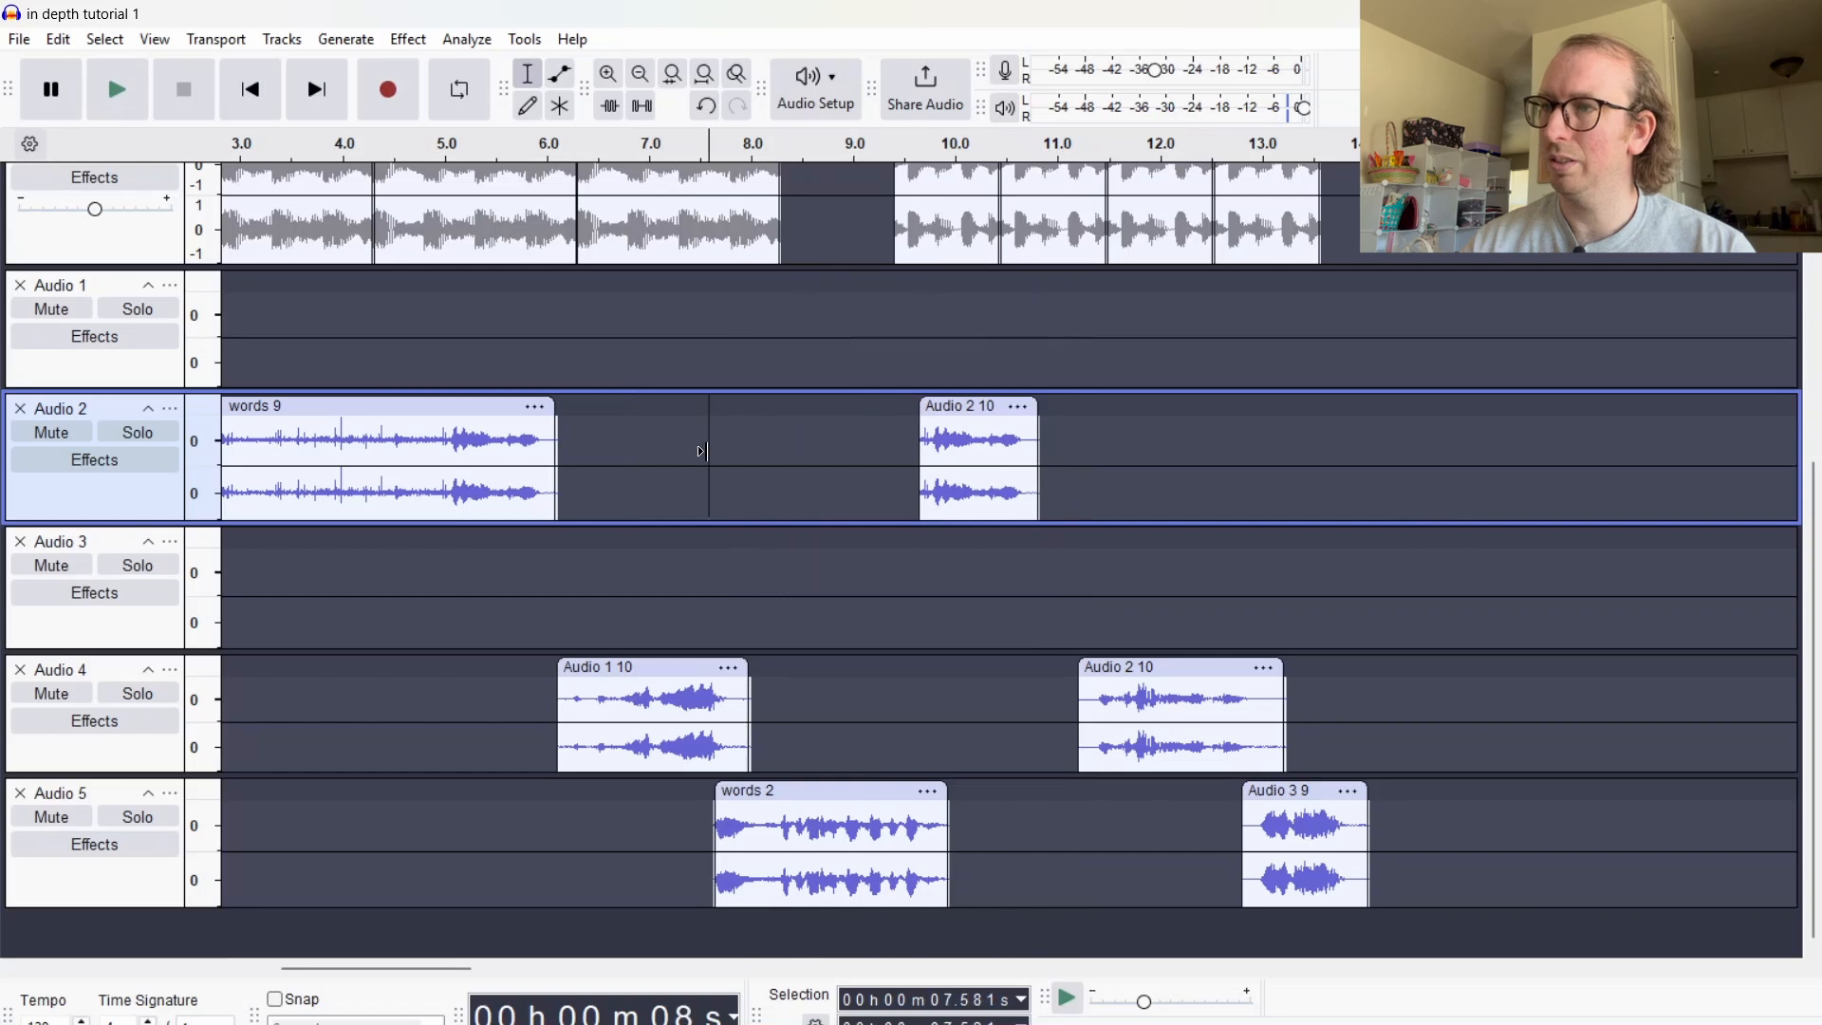
key("space")
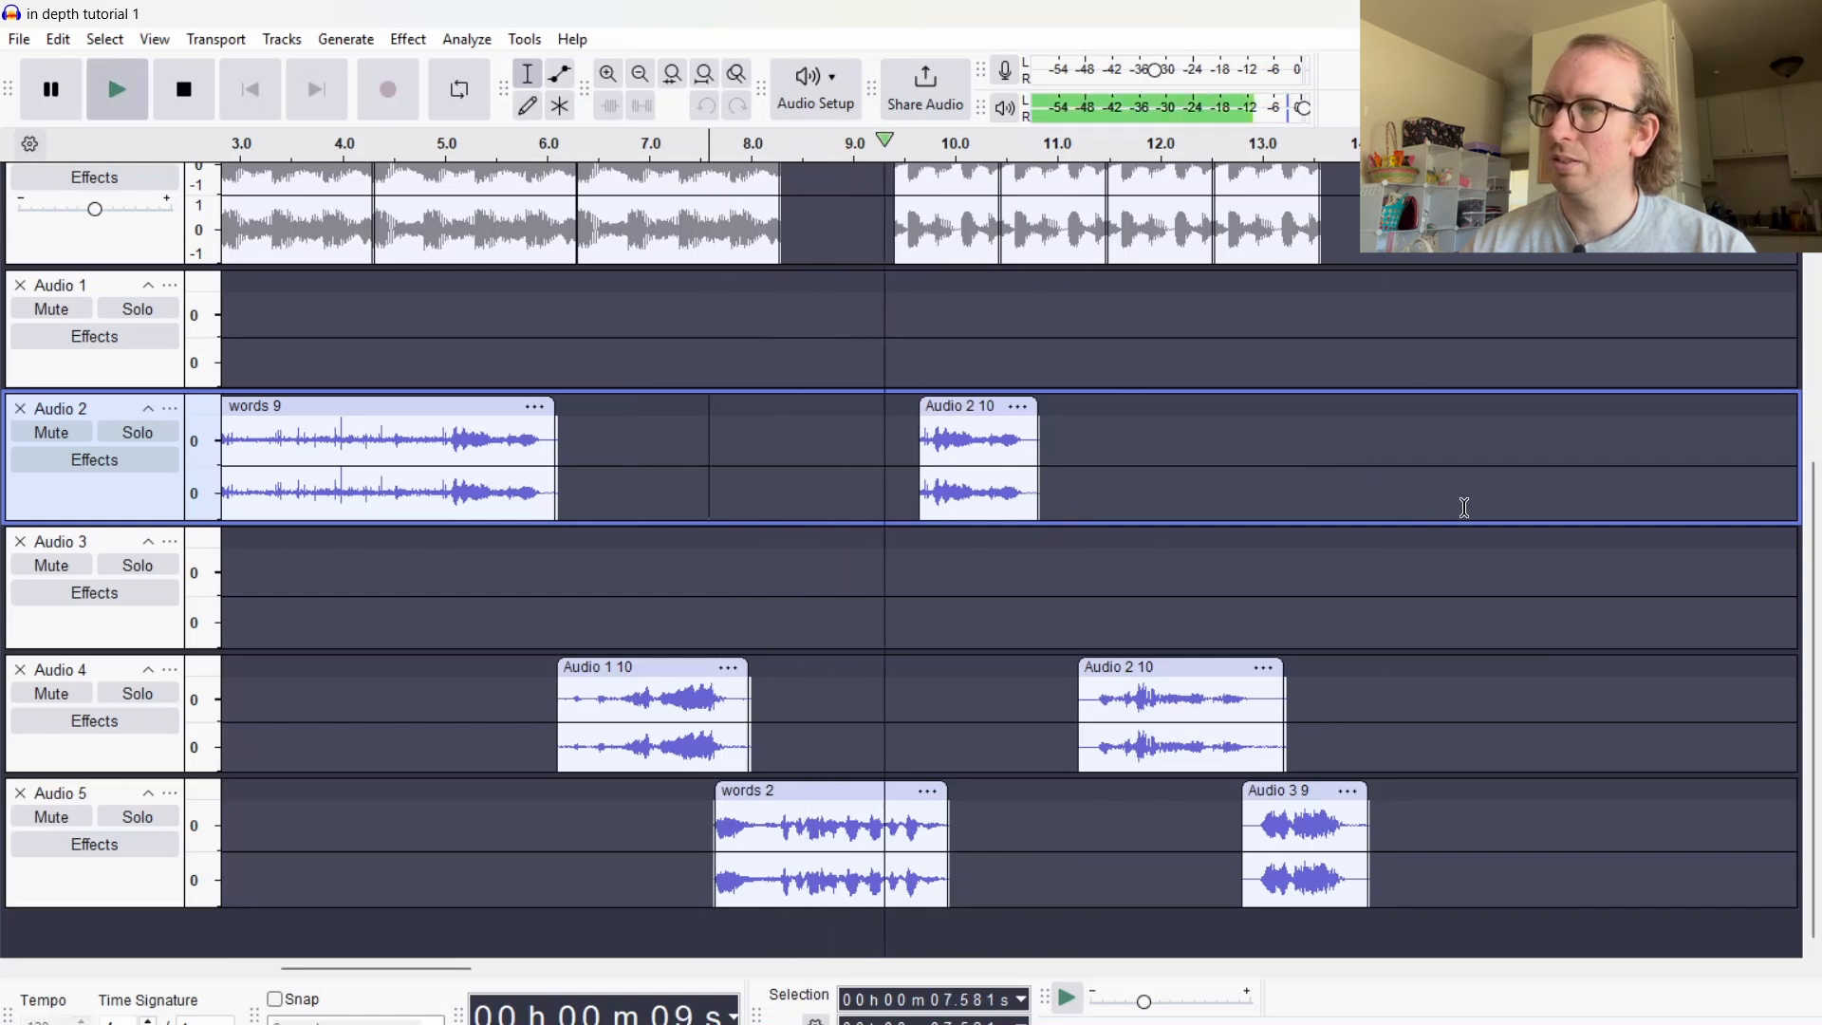
key("space")
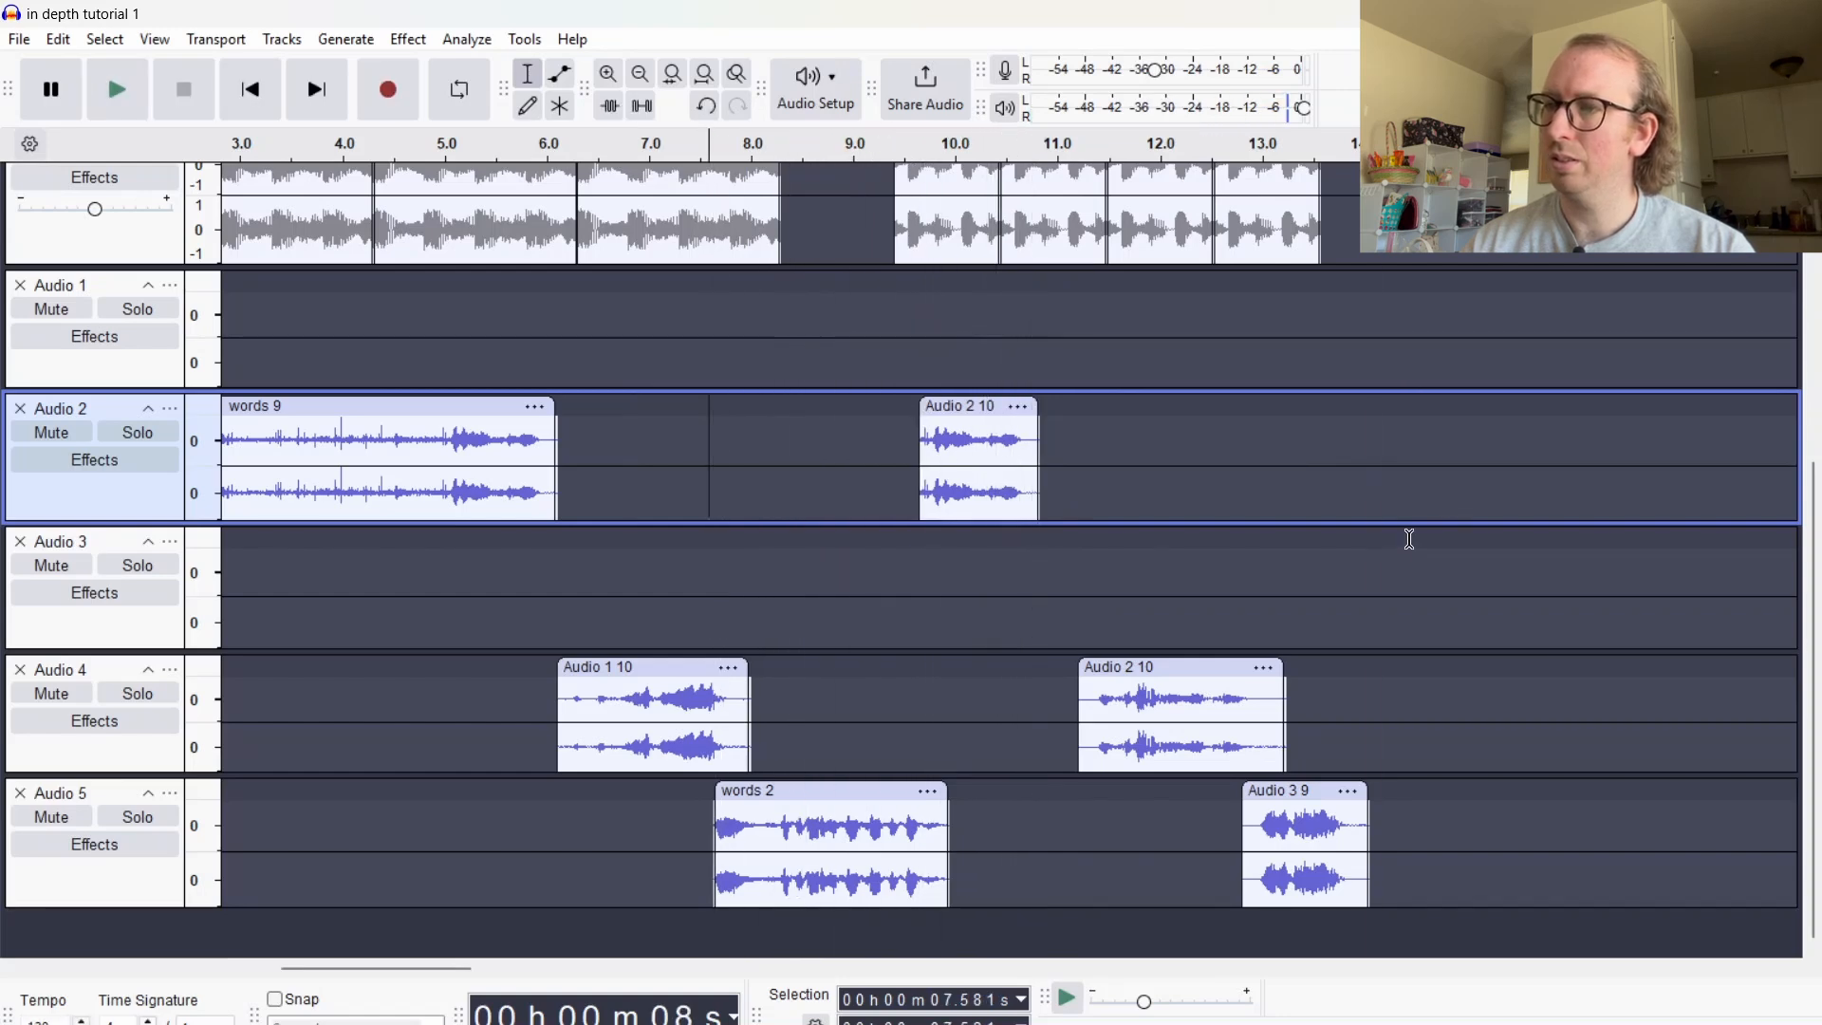
left_click_drag(1078, 433, 911, 459)
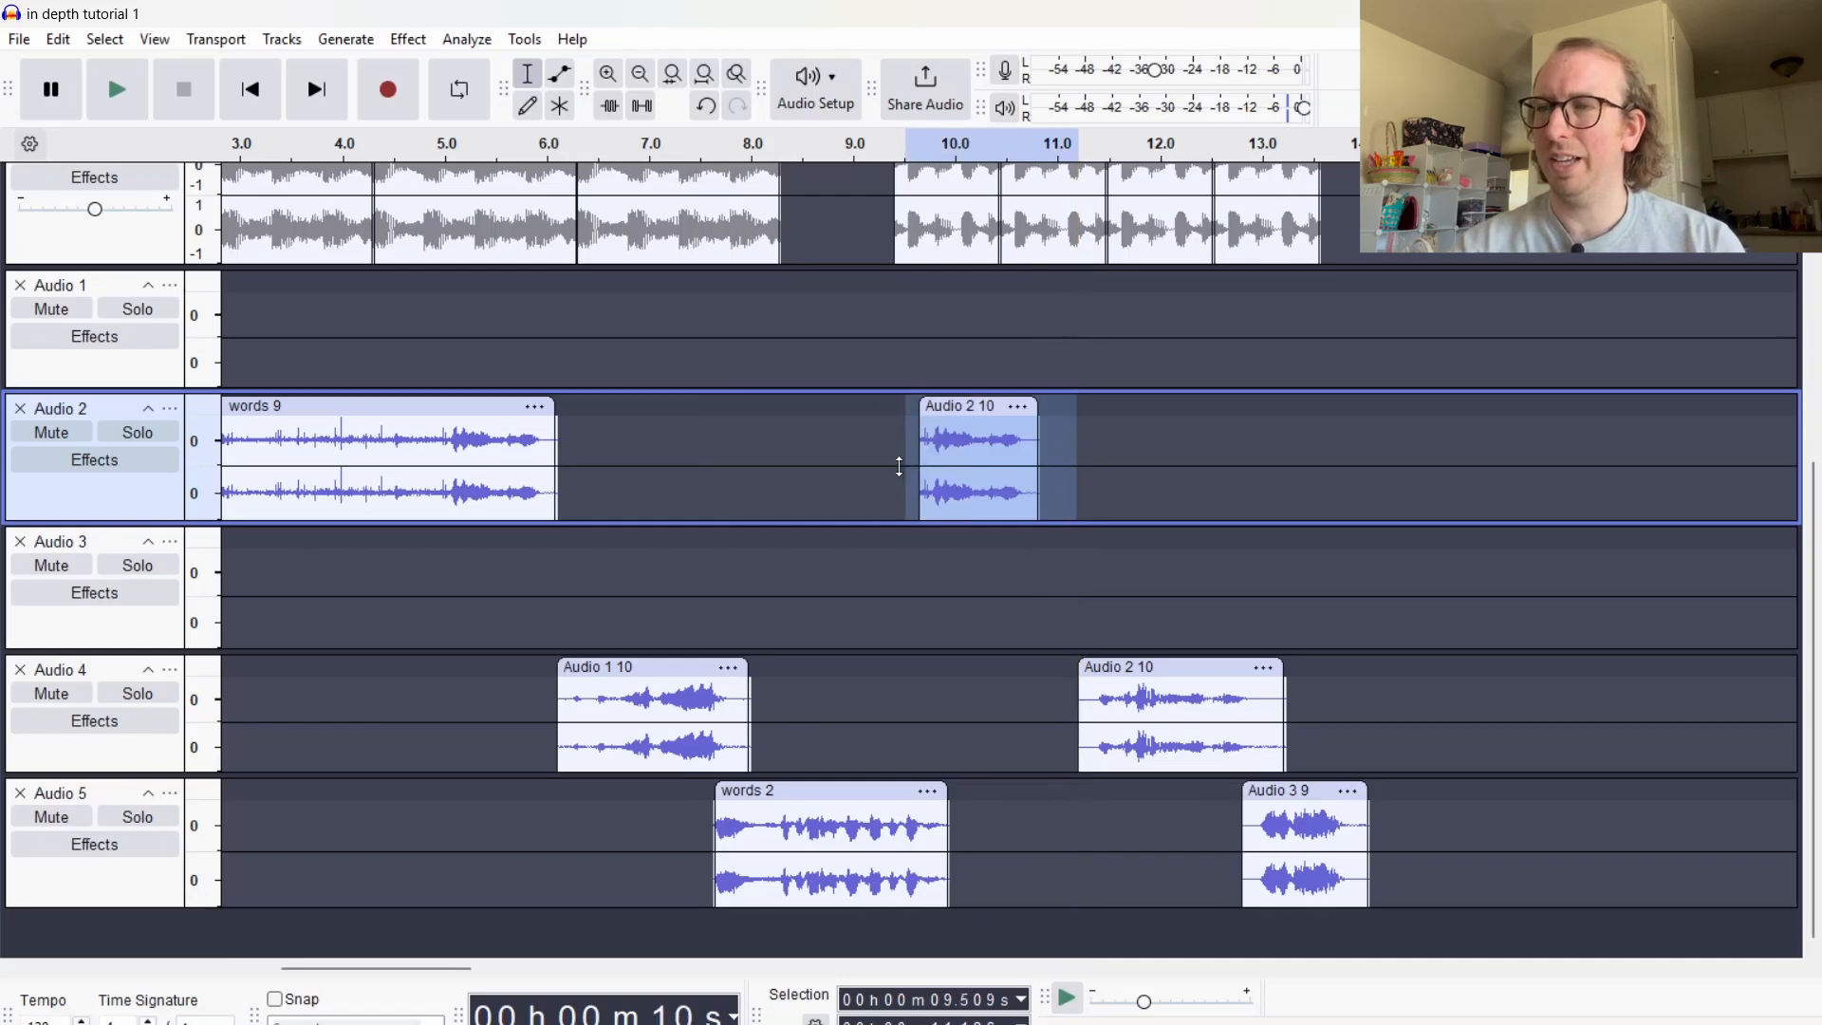
key("Delete")
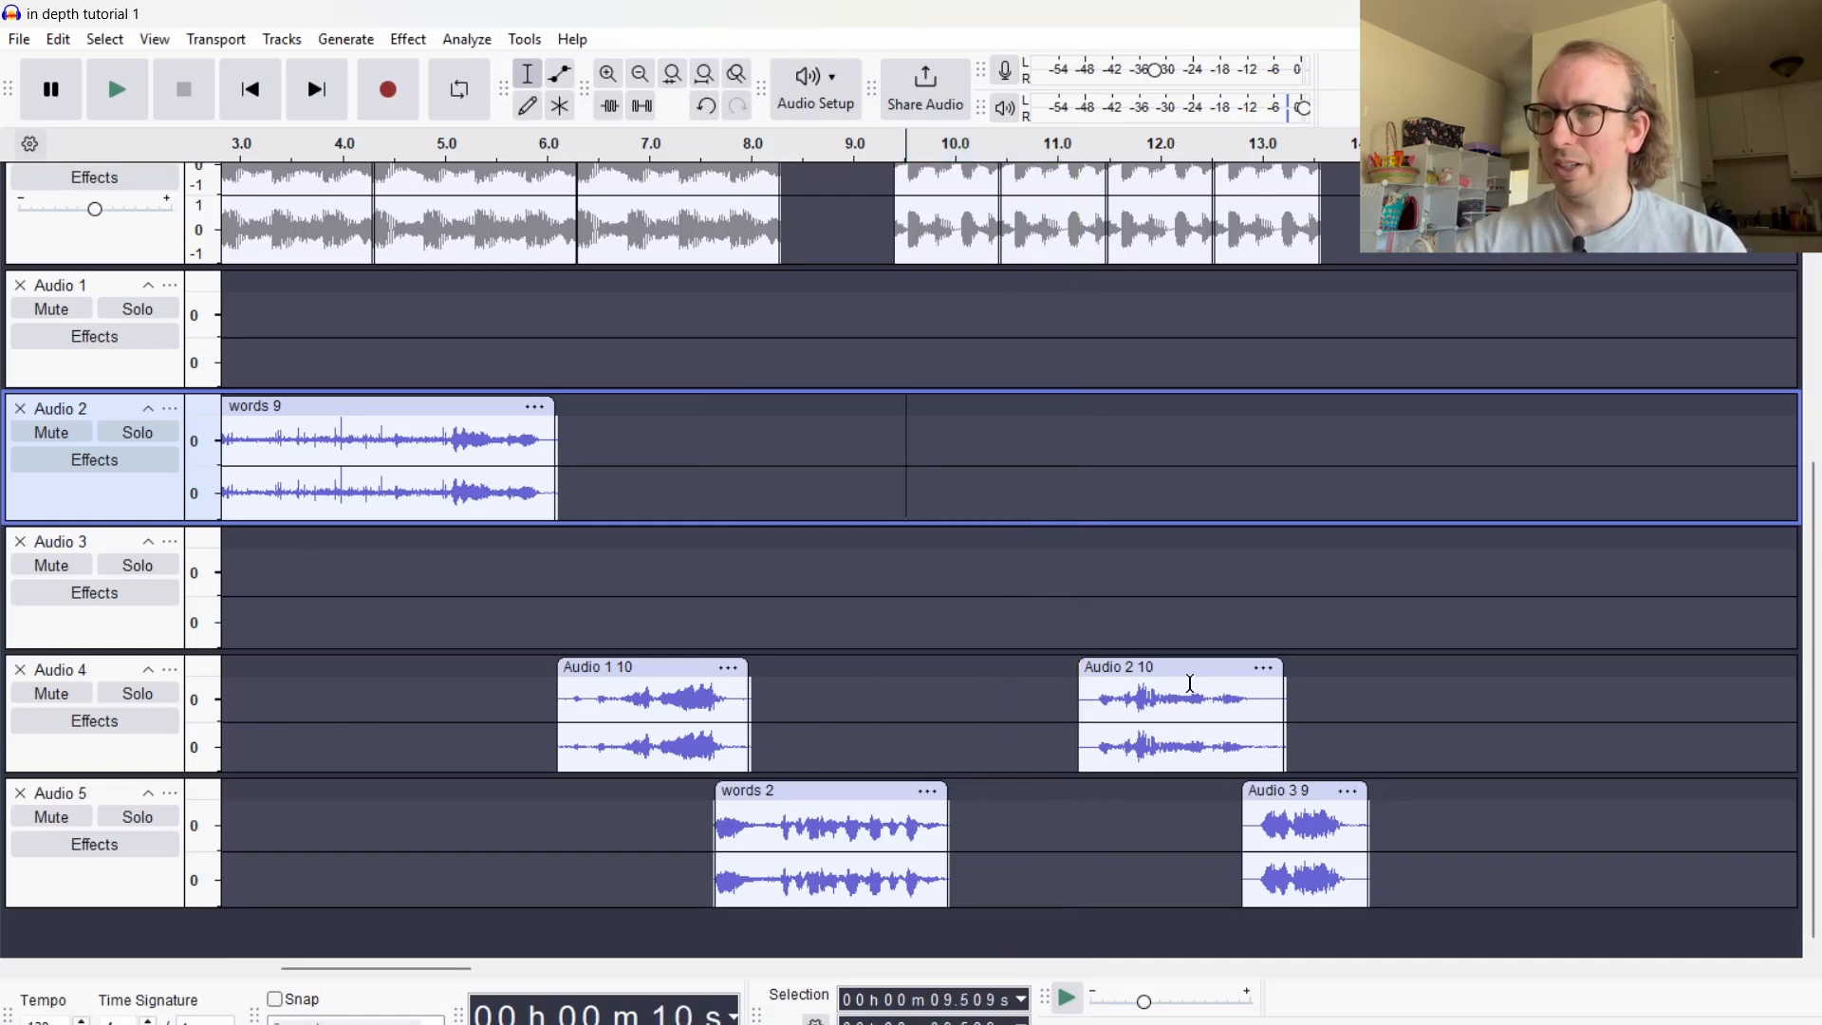
Move the Audio 2 10 and Audio 3 9 clips together about 1.4 s earlier, to the end of words 2, and play back the result
left_click_drag(1057, 692, 1380, 854)
left_click_drag(1191, 662, 1086, 695)
left_click_drag(1056, 702, 1053, 709)
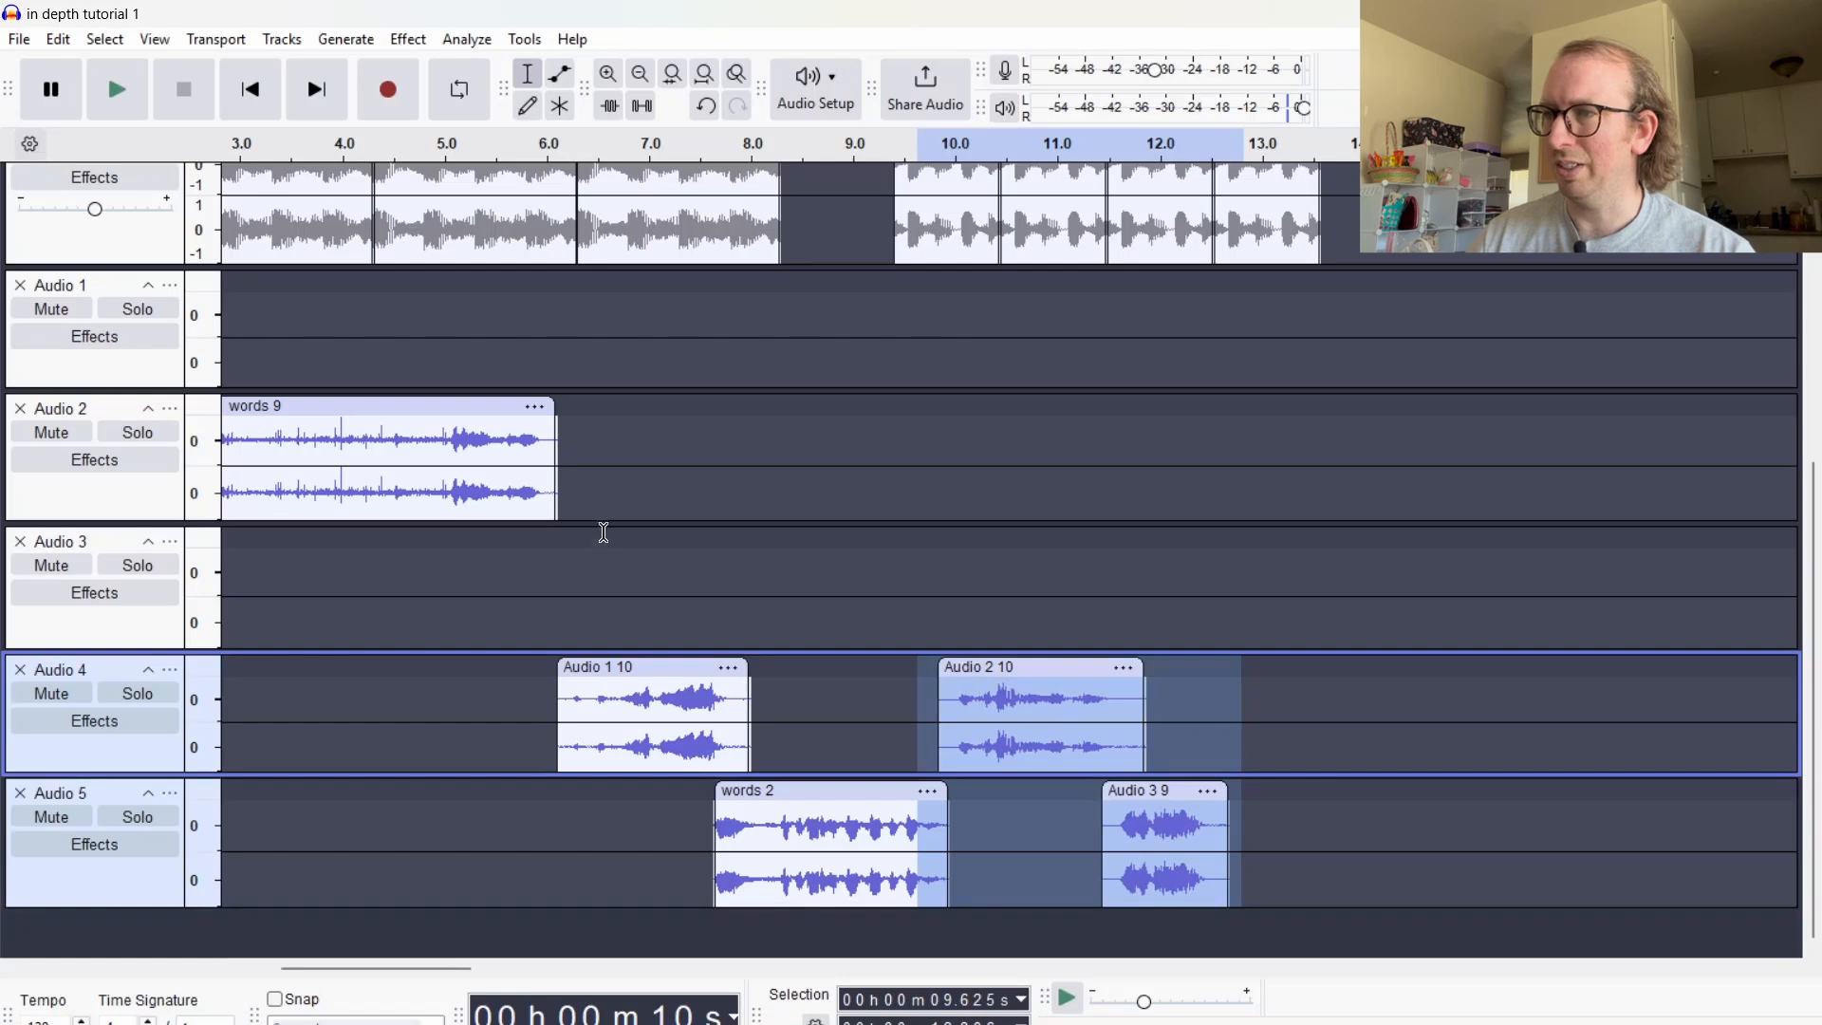
left_click(645, 475)
key("space")
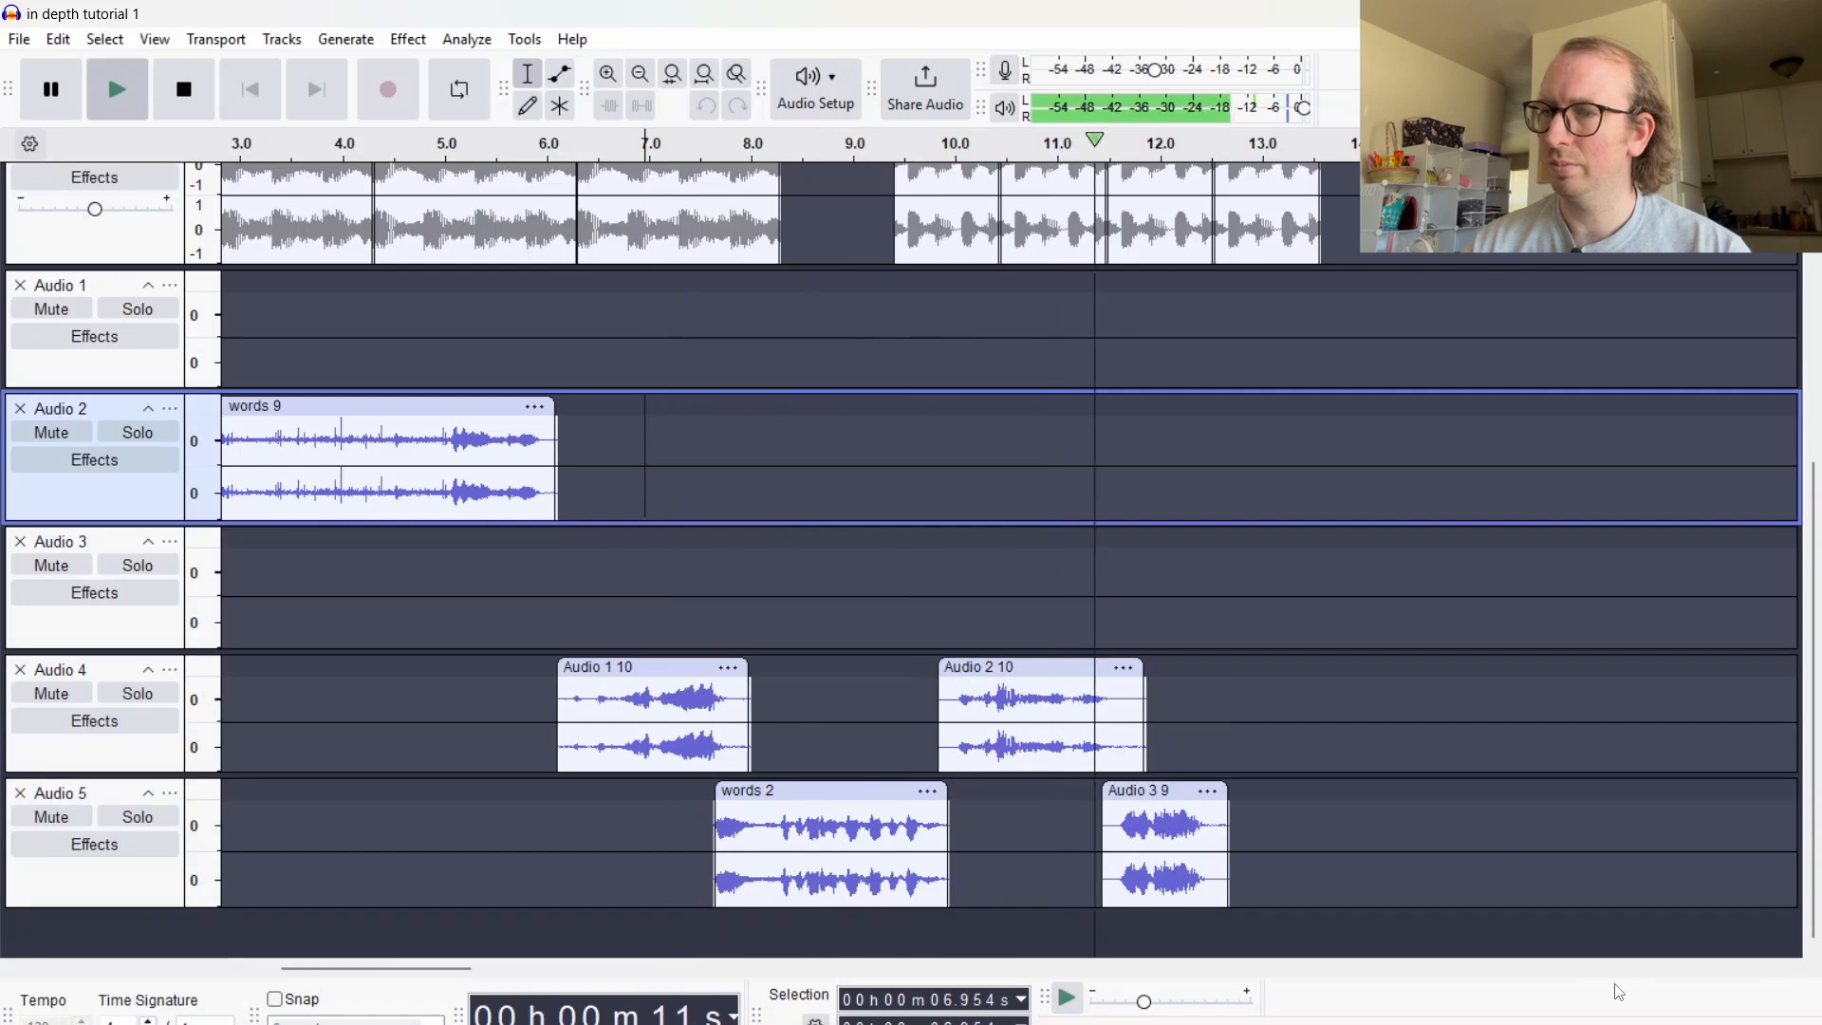
Move the Audio 2 10 and Audio 3 9 clips together about 4.4 s later and play back the end of words 2
key("space")
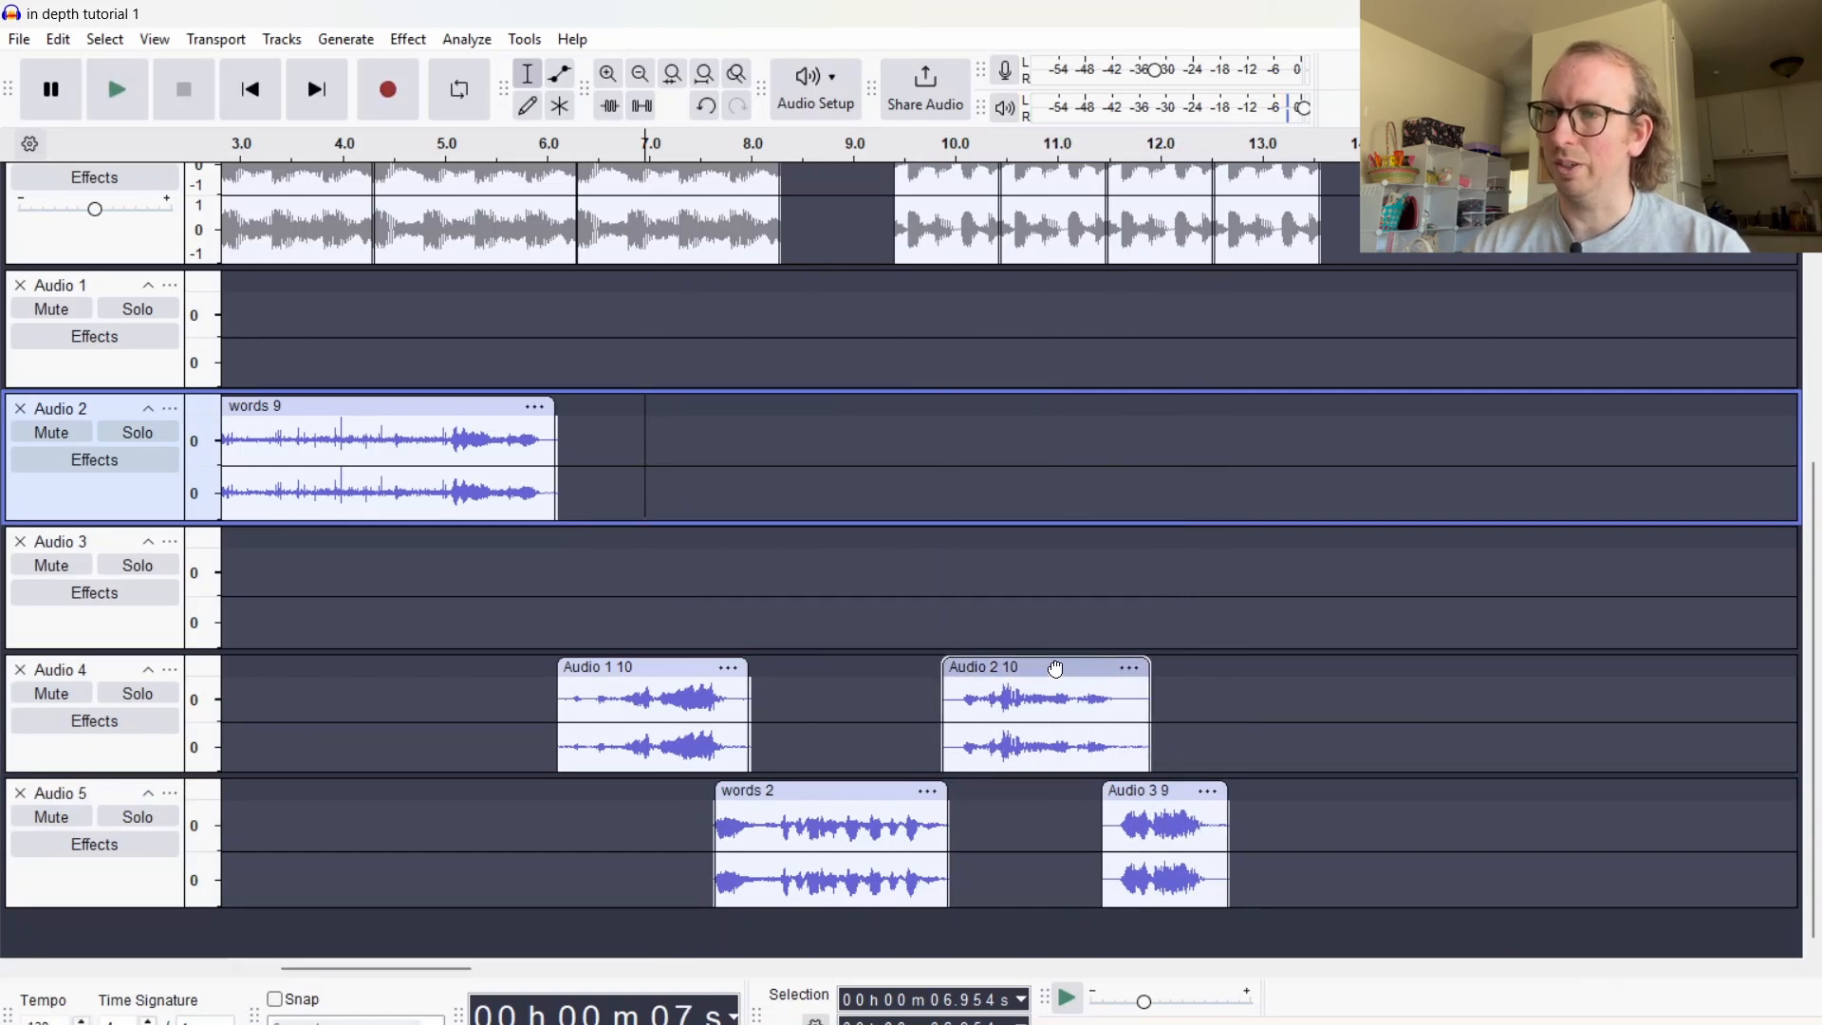
left_click_drag(1042, 669, 1048, 673)
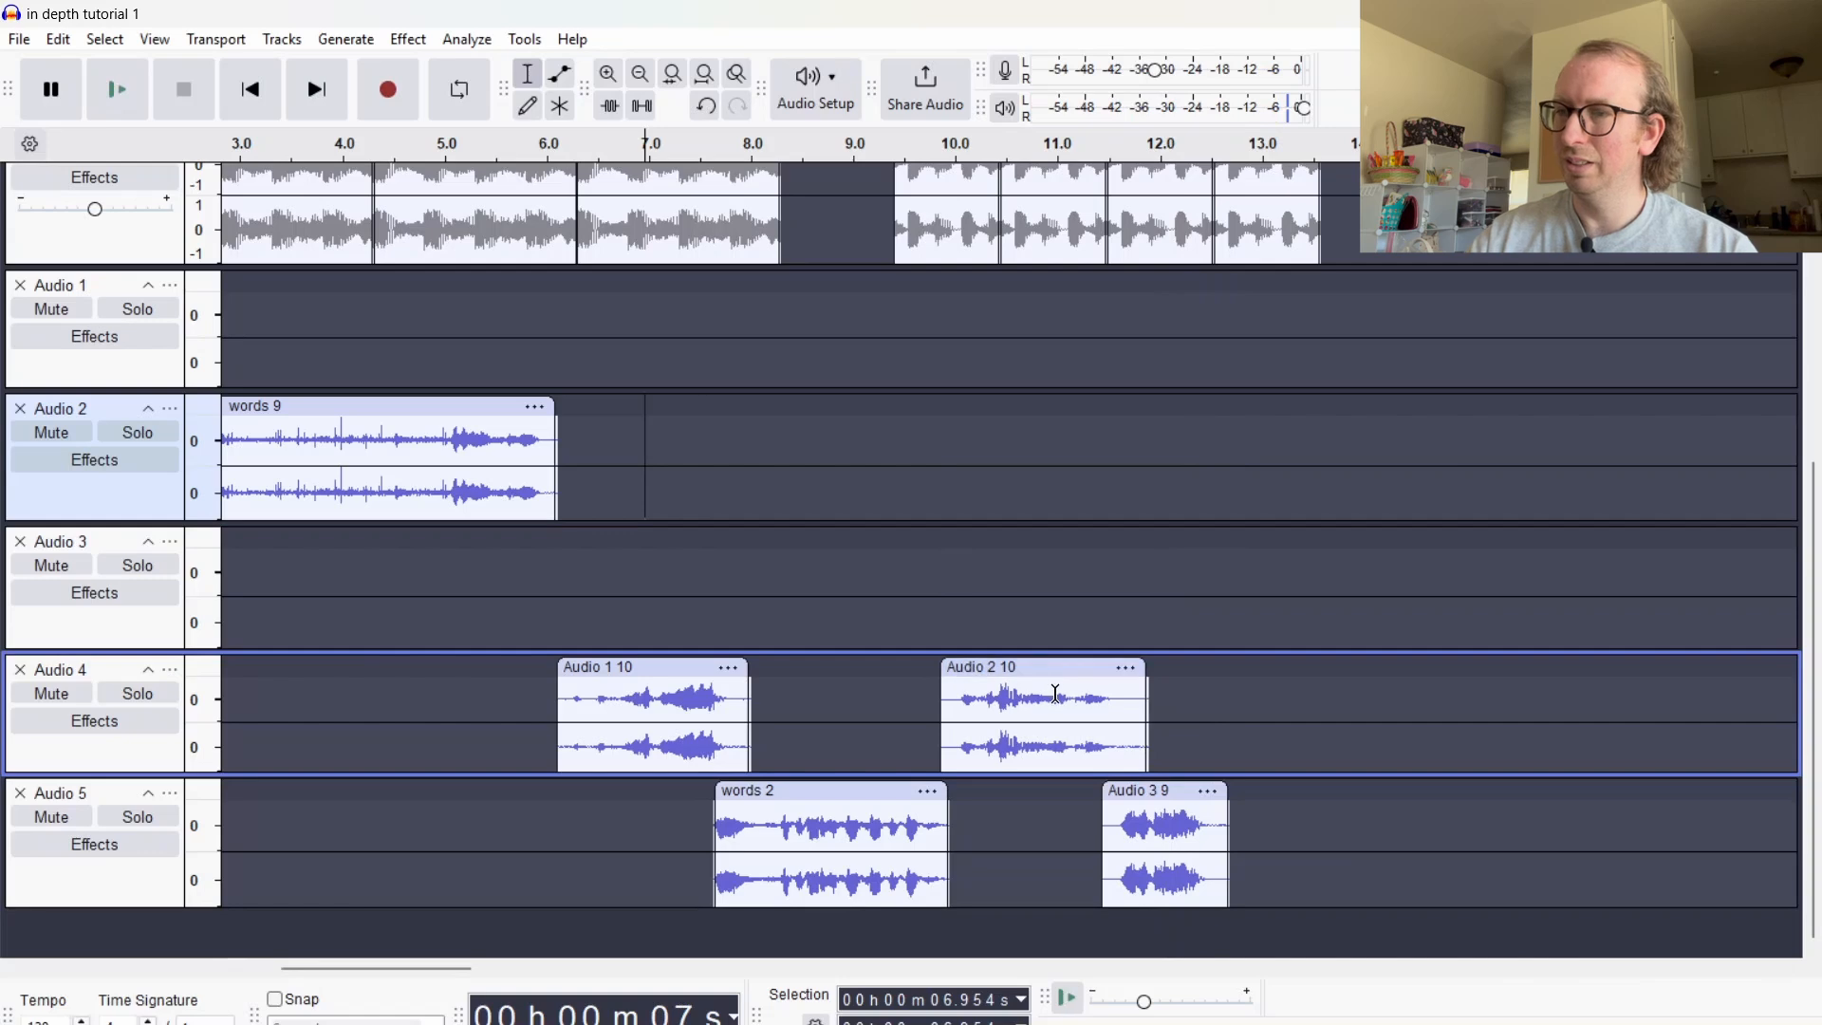
key("ctrl+z")
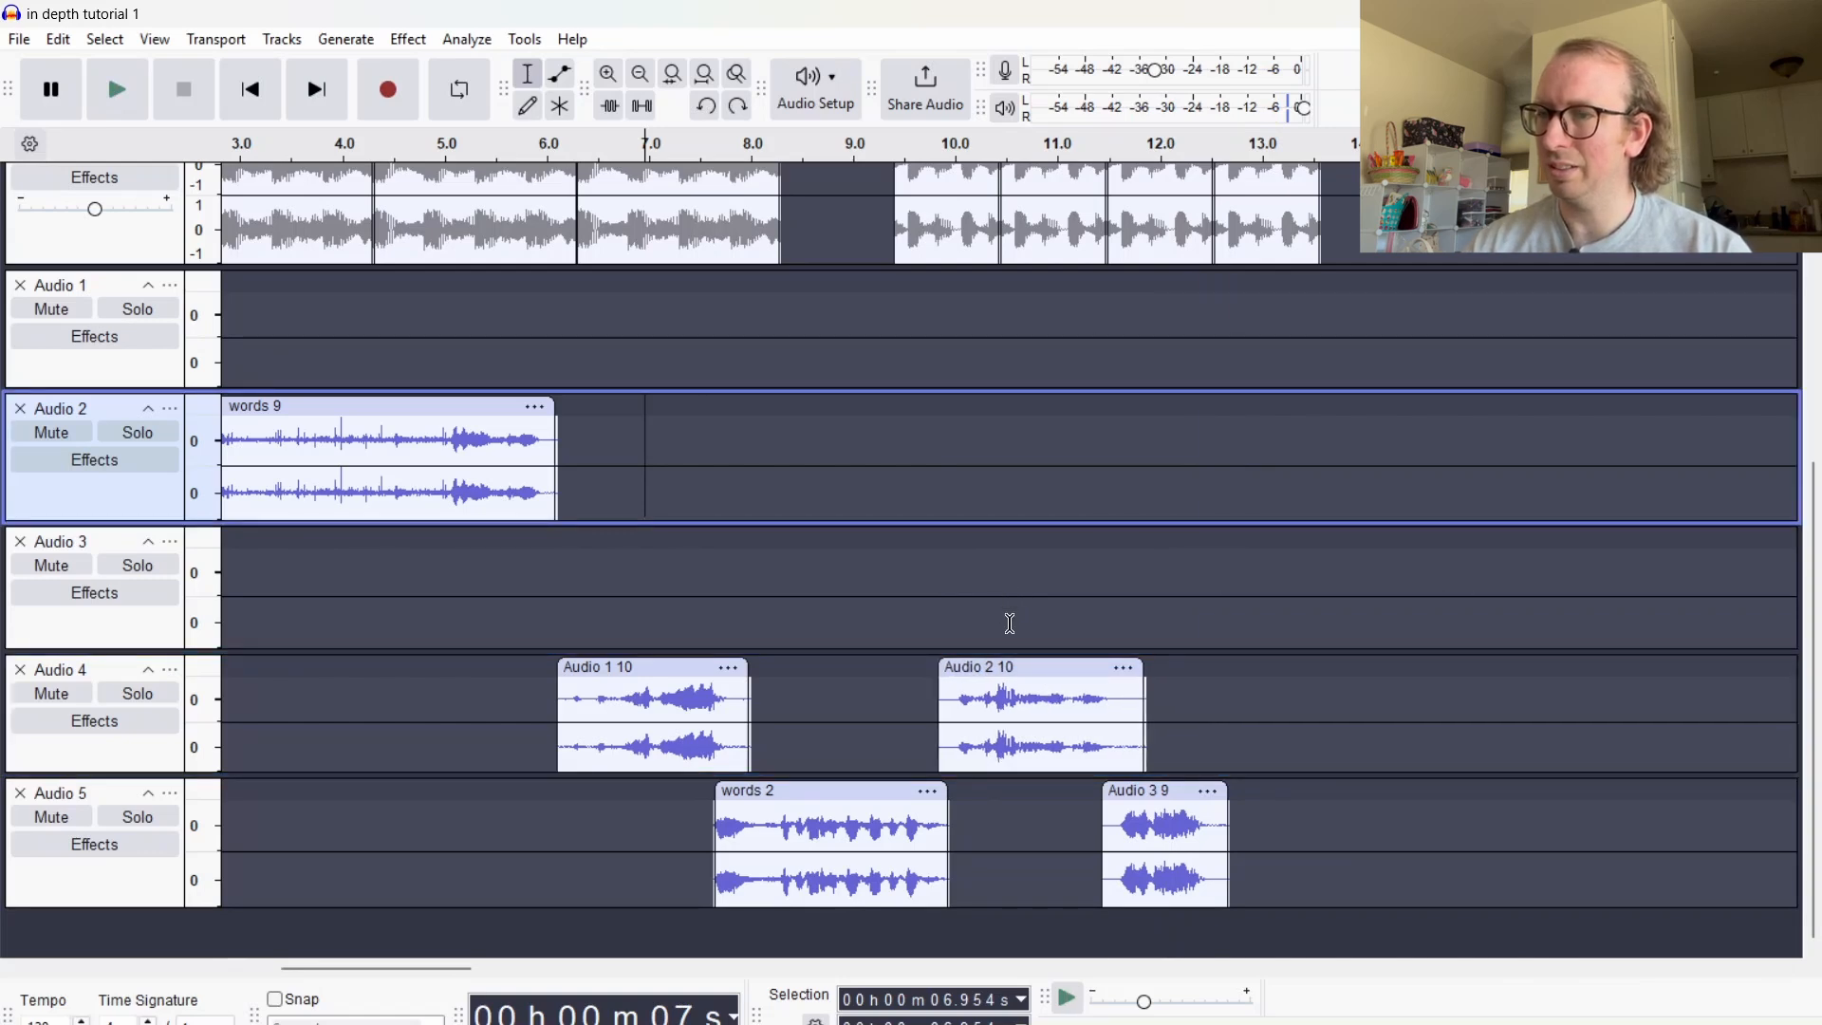
left_click_drag(1010, 623, 1256, 840)
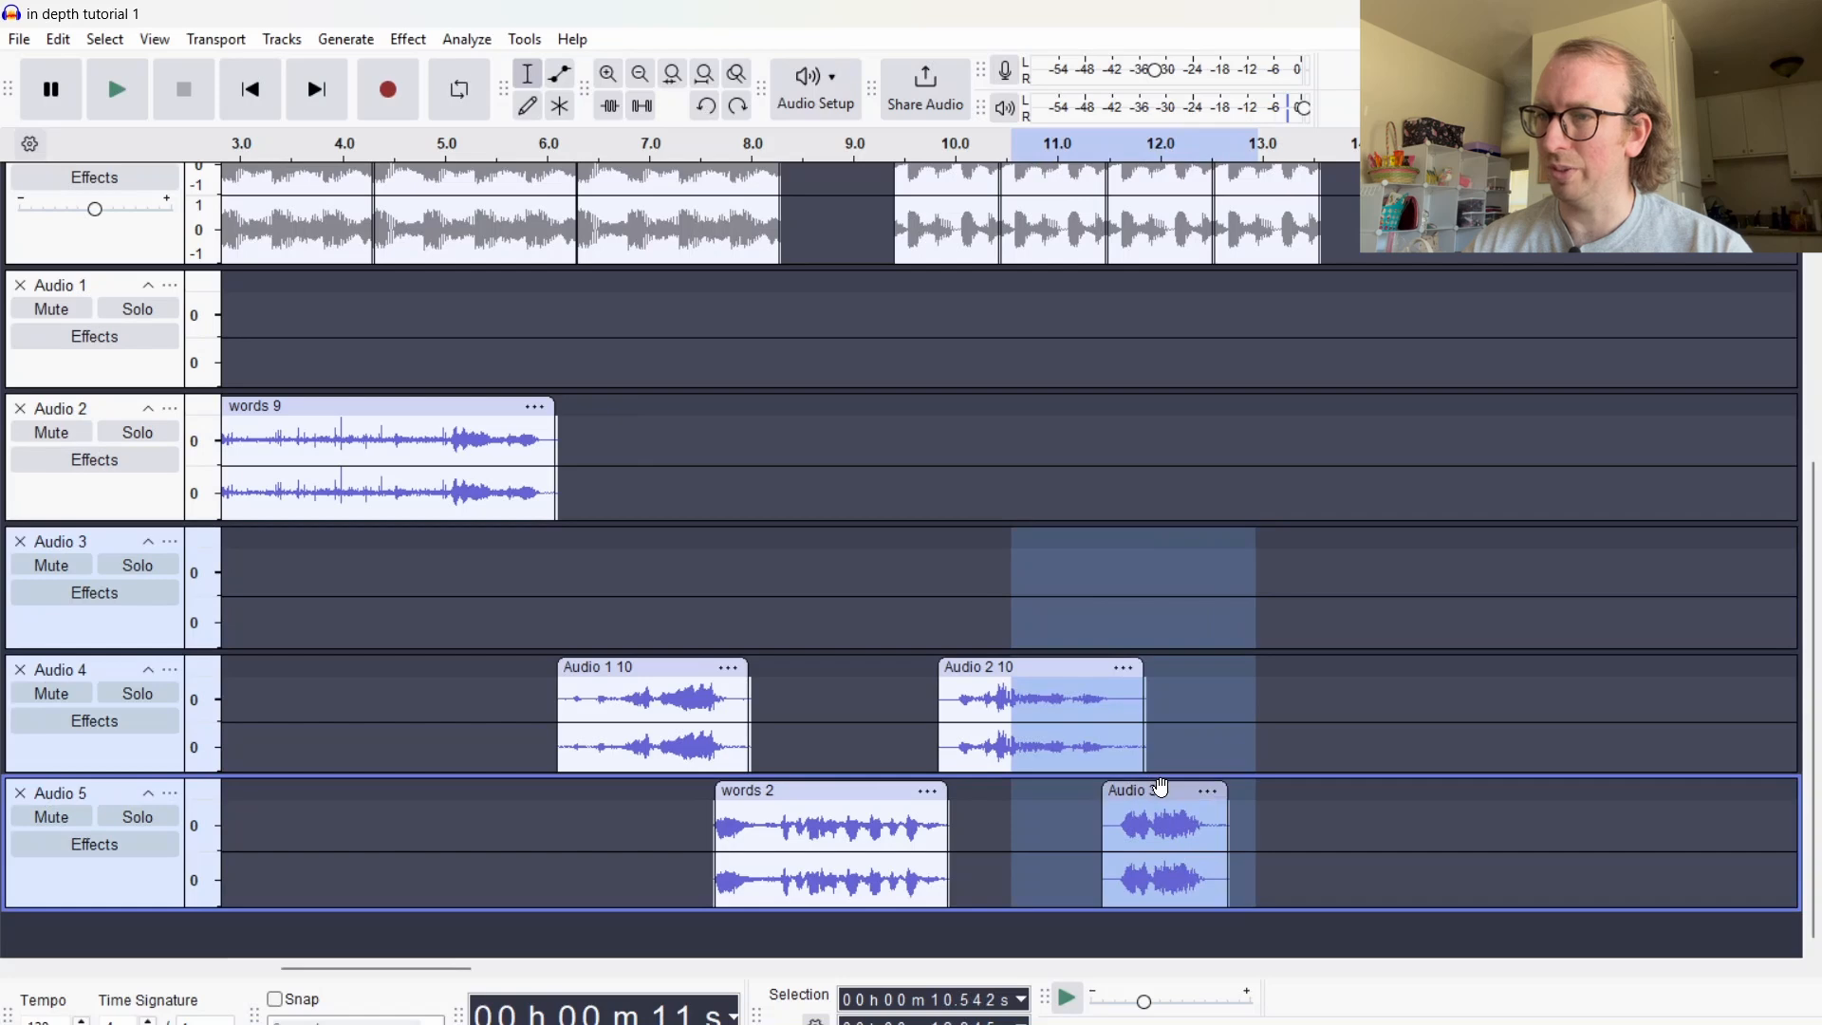
left_click_drag(1162, 787, 1610, 790)
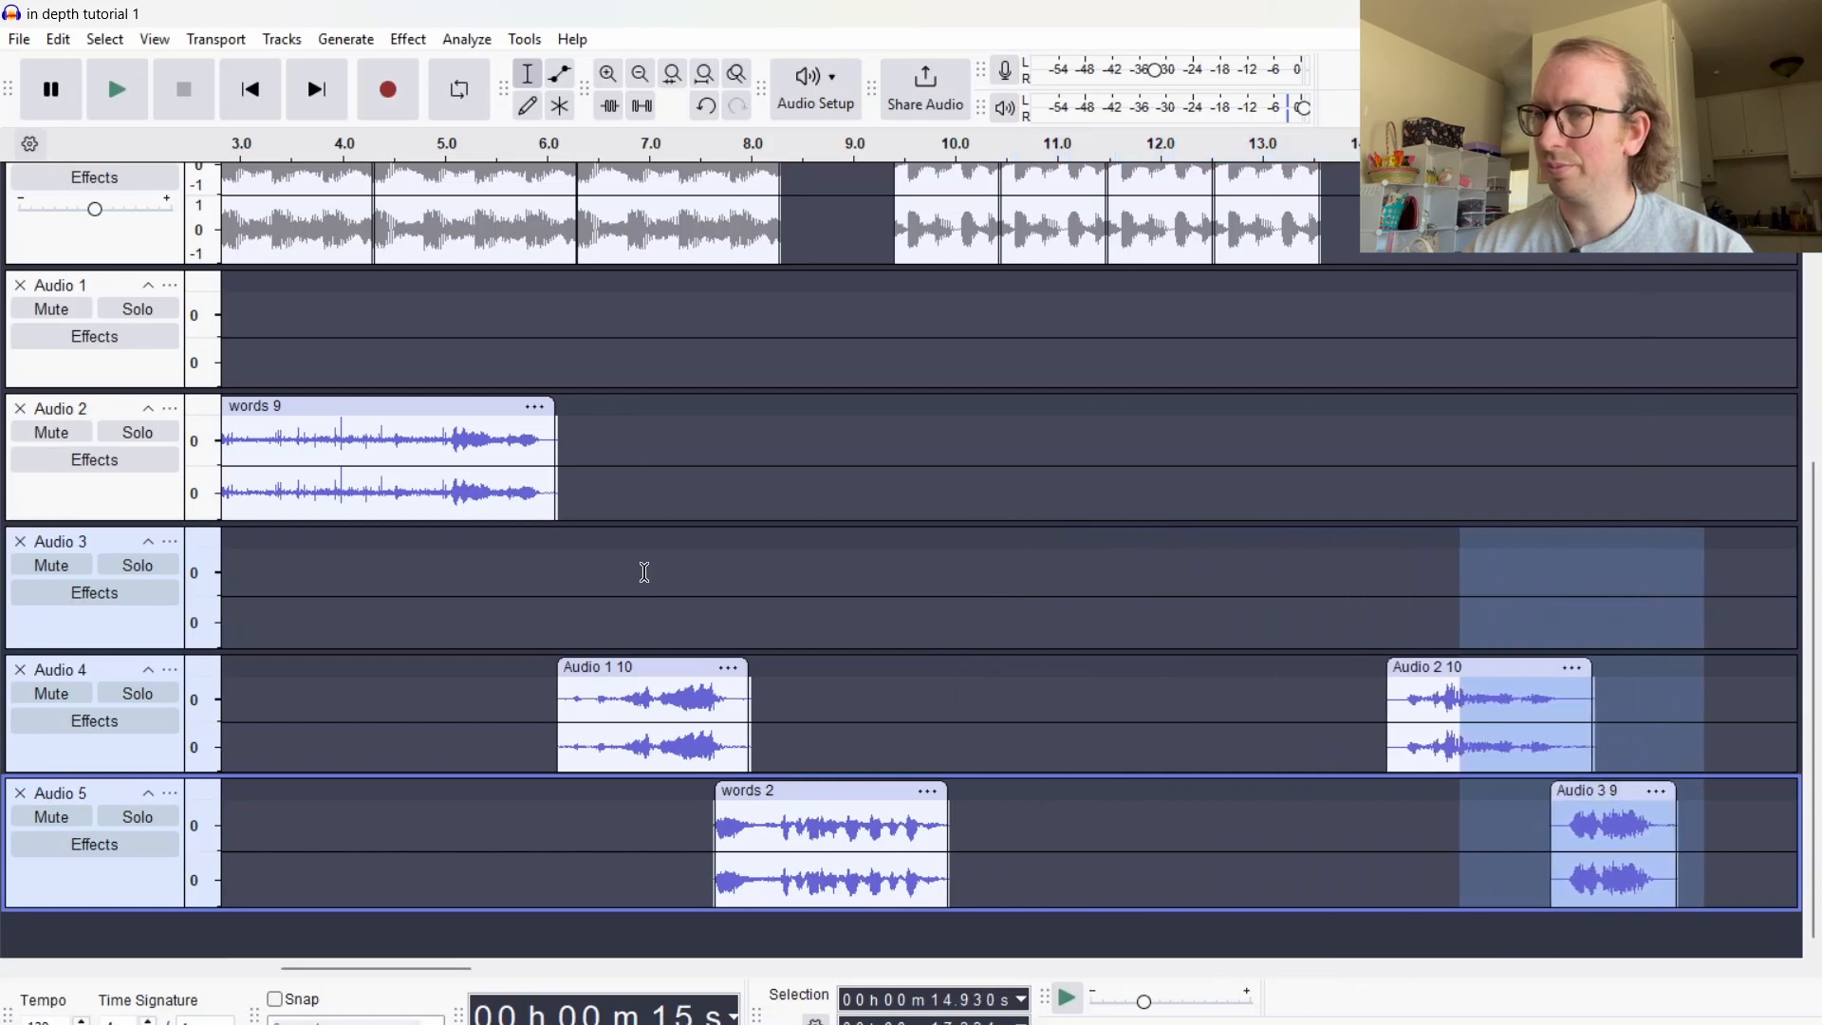
left_click(804, 505)
key("space")
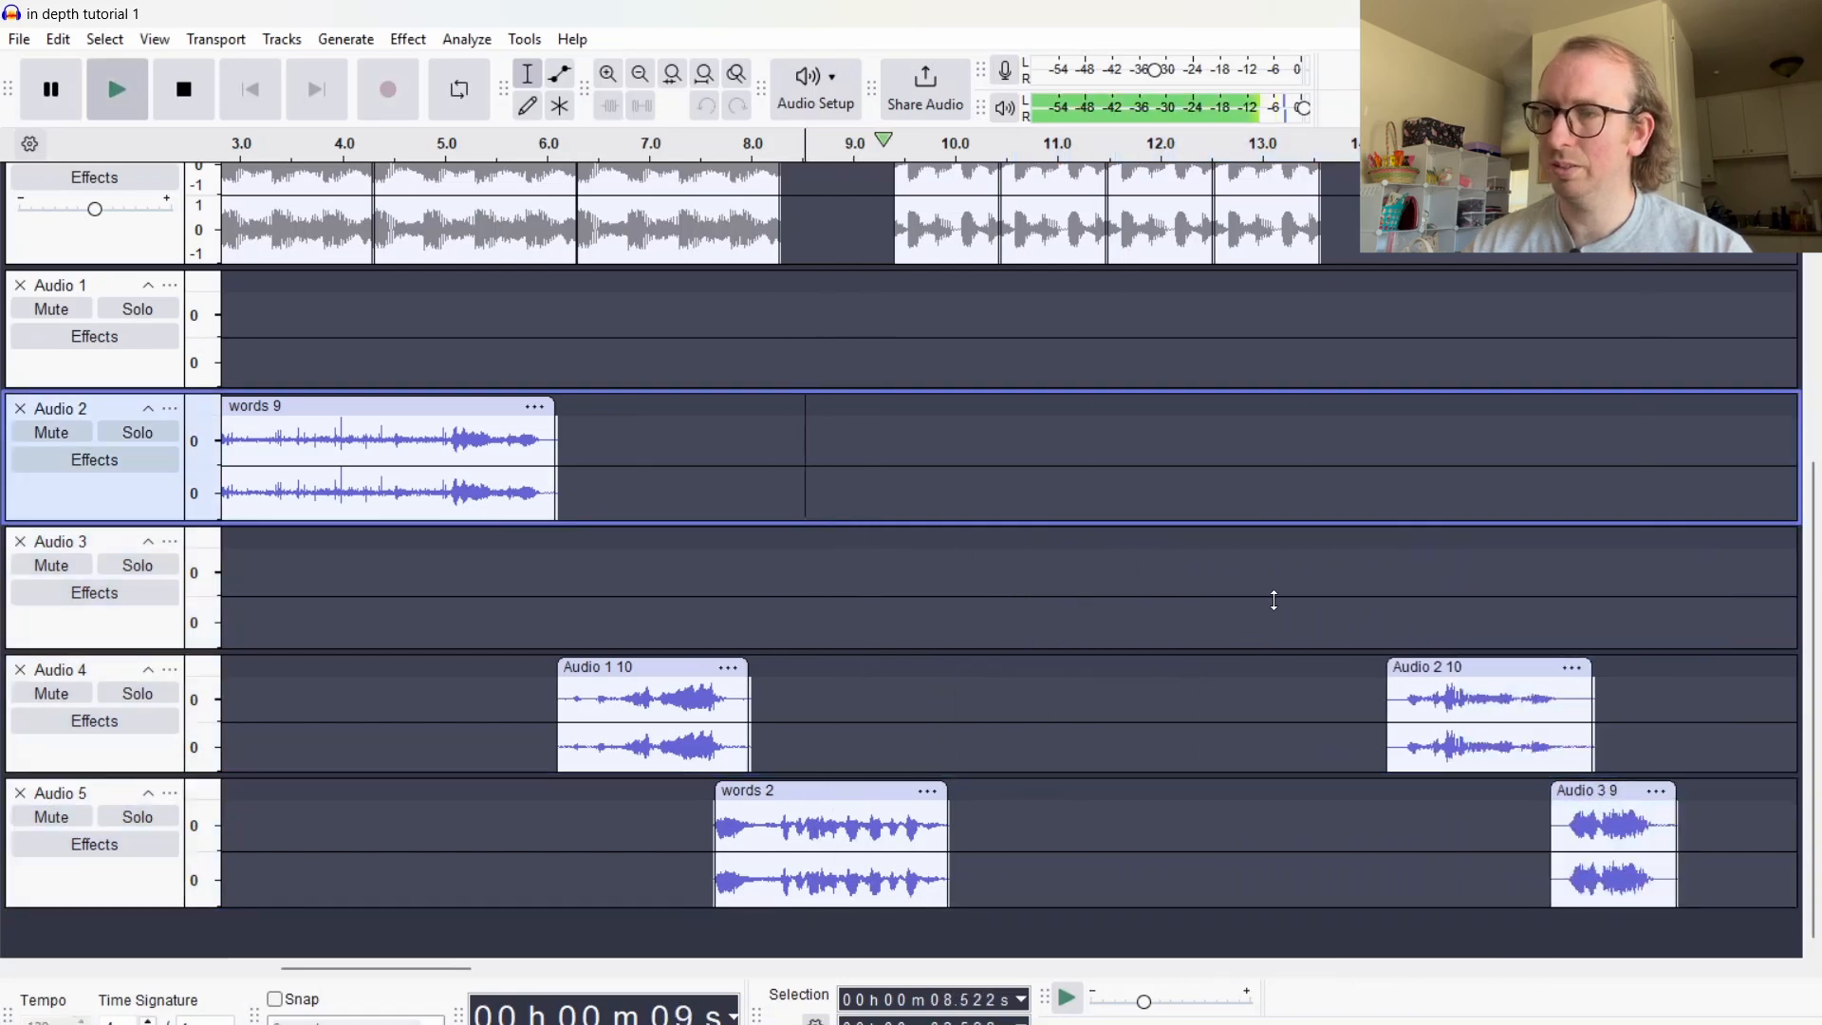
key("space")
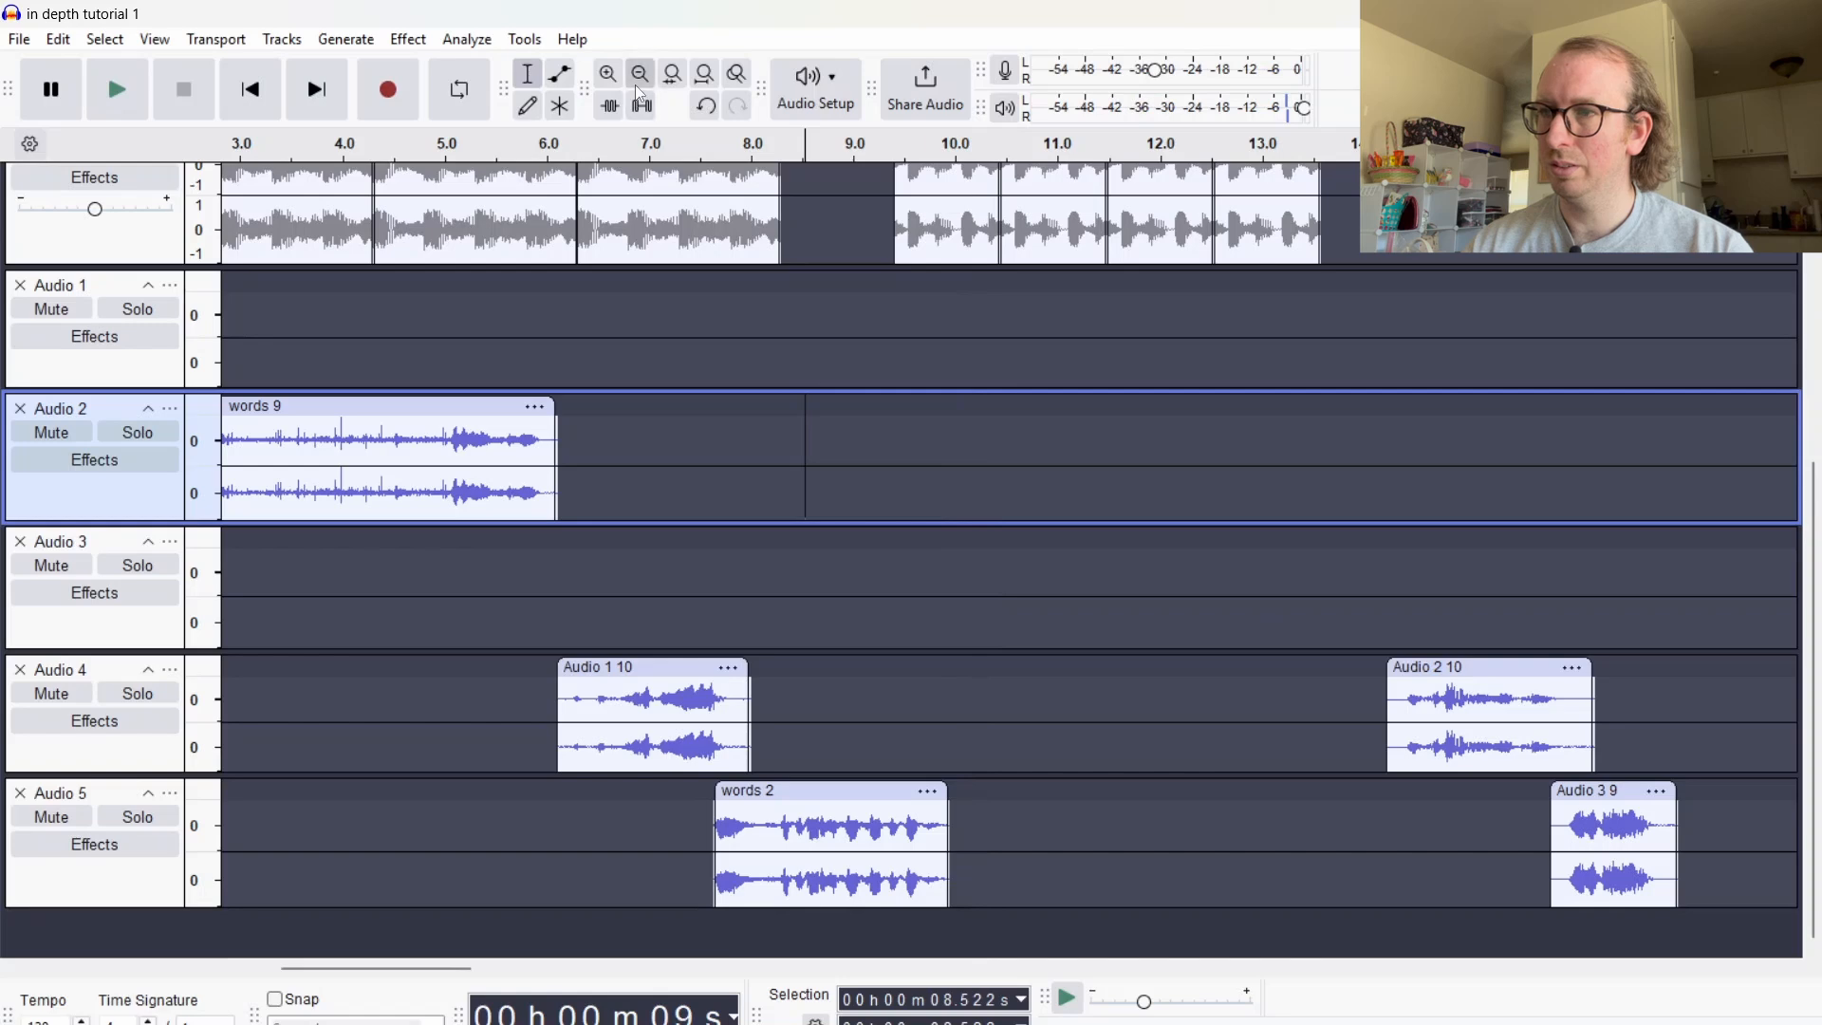
Audition the words 4 clip and paste a copy of it on Audio 3 at about 9.8 s, where words 2 ends
left_click(640, 73)
left_click(1233, 332)
key("space")
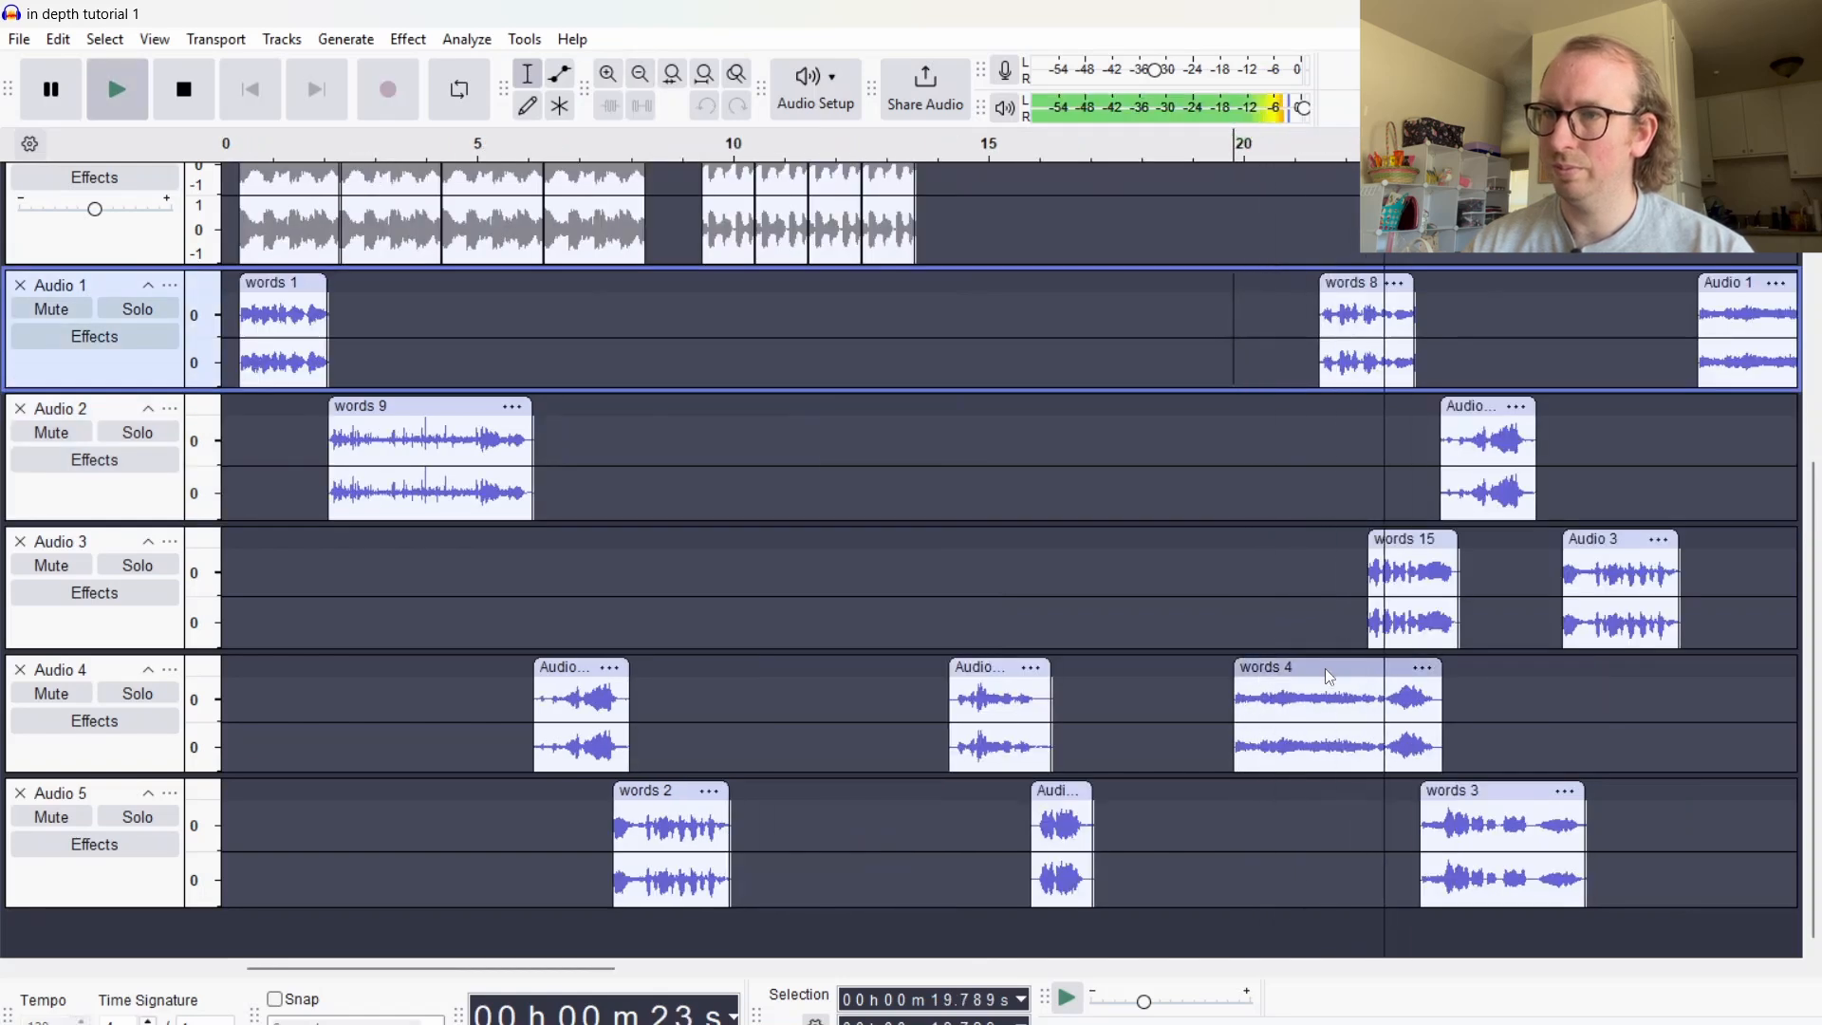
key("space")
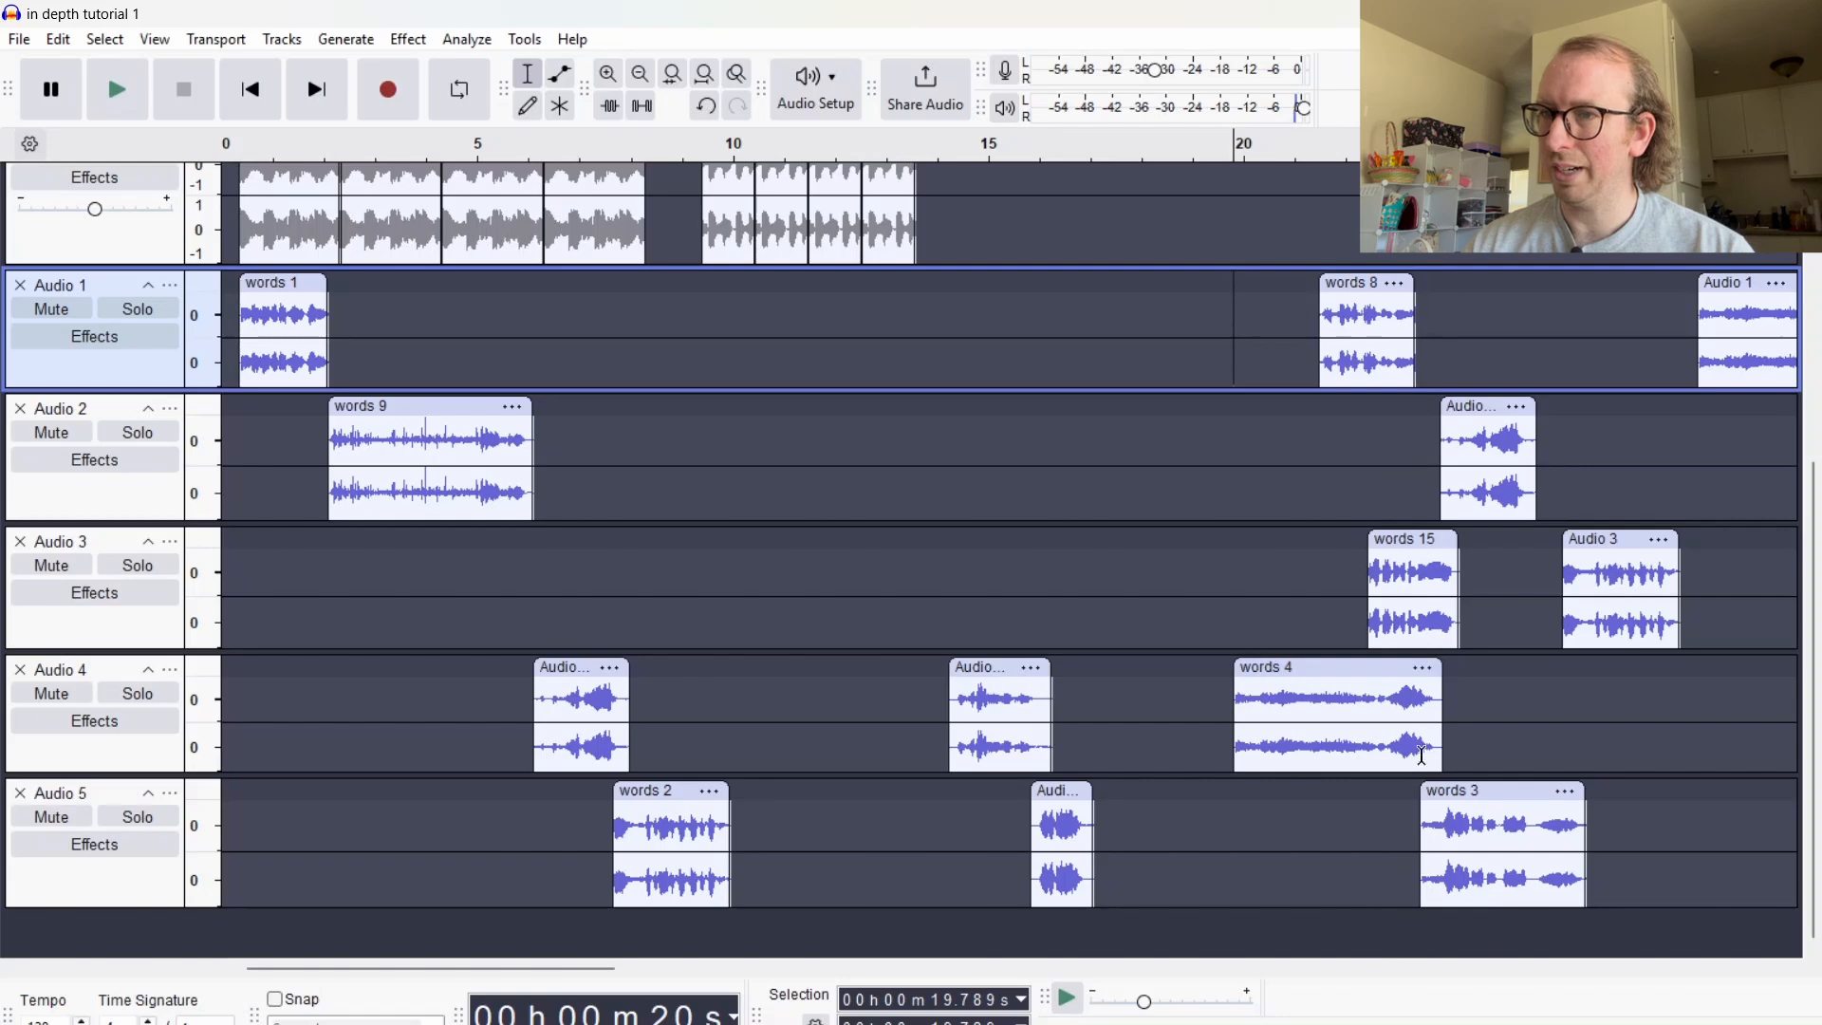
left_click(1325, 667)
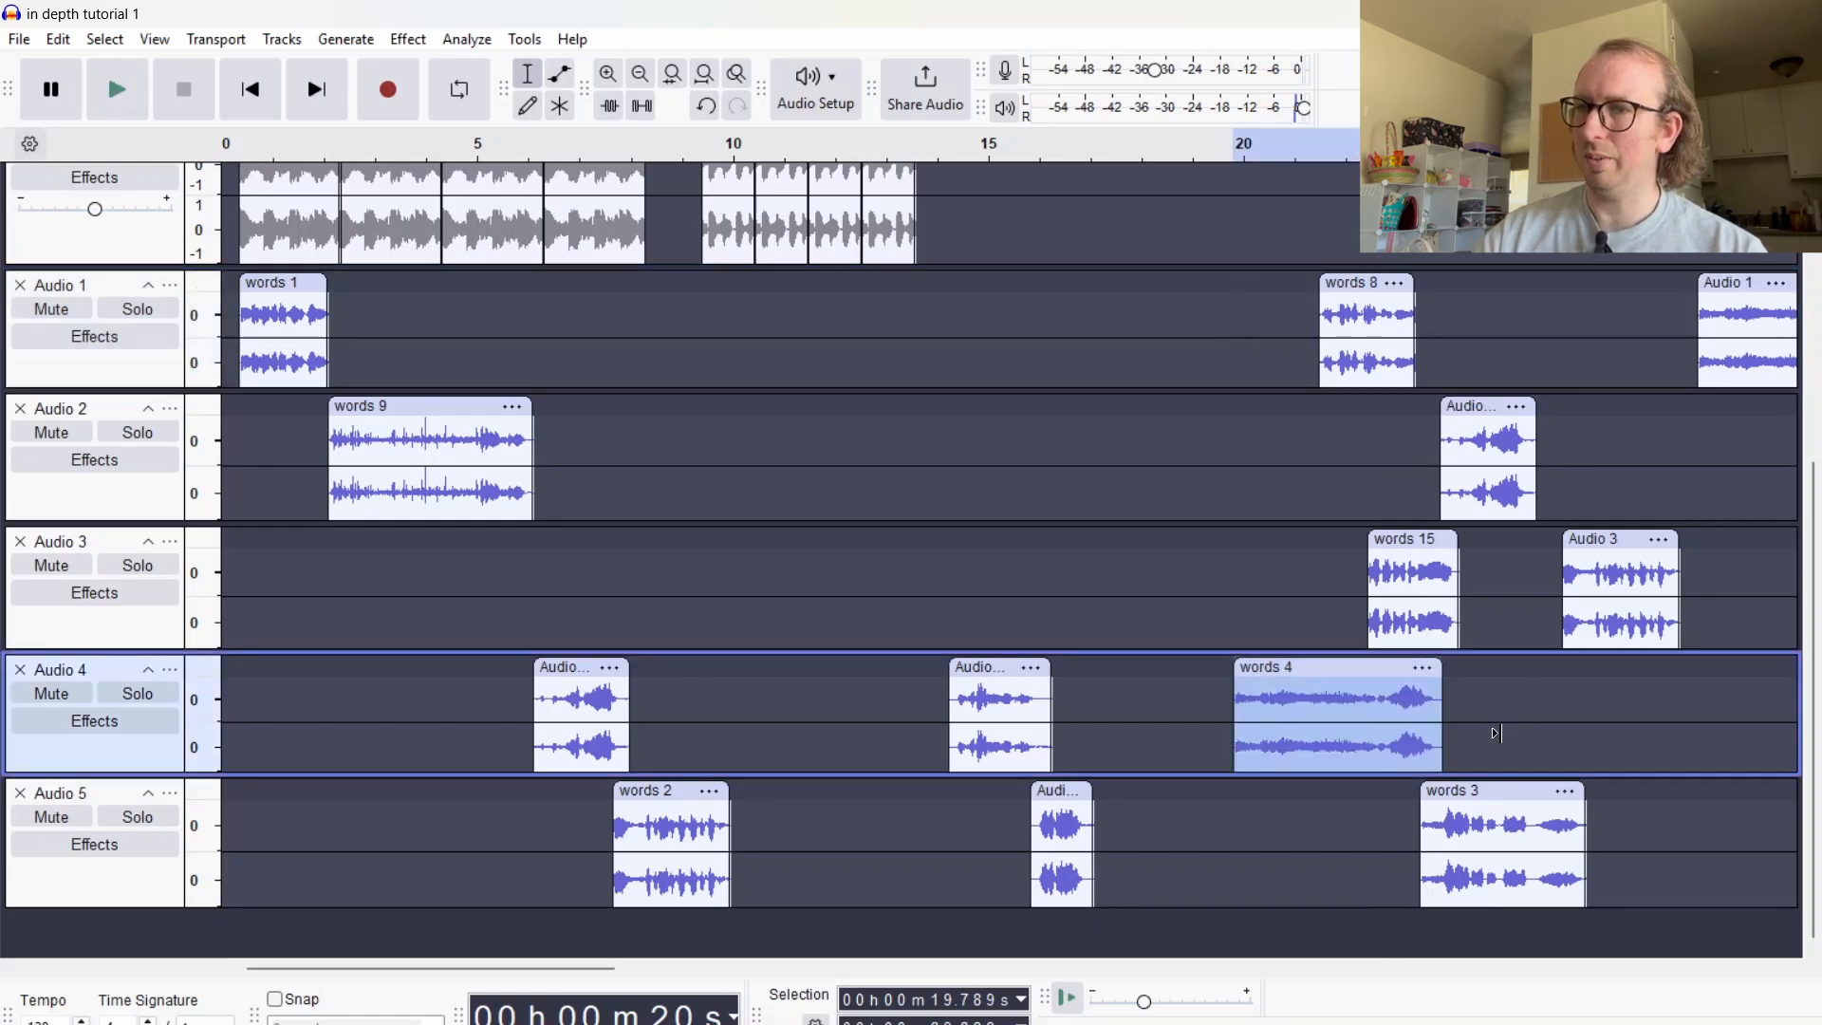
left_click(724, 632)
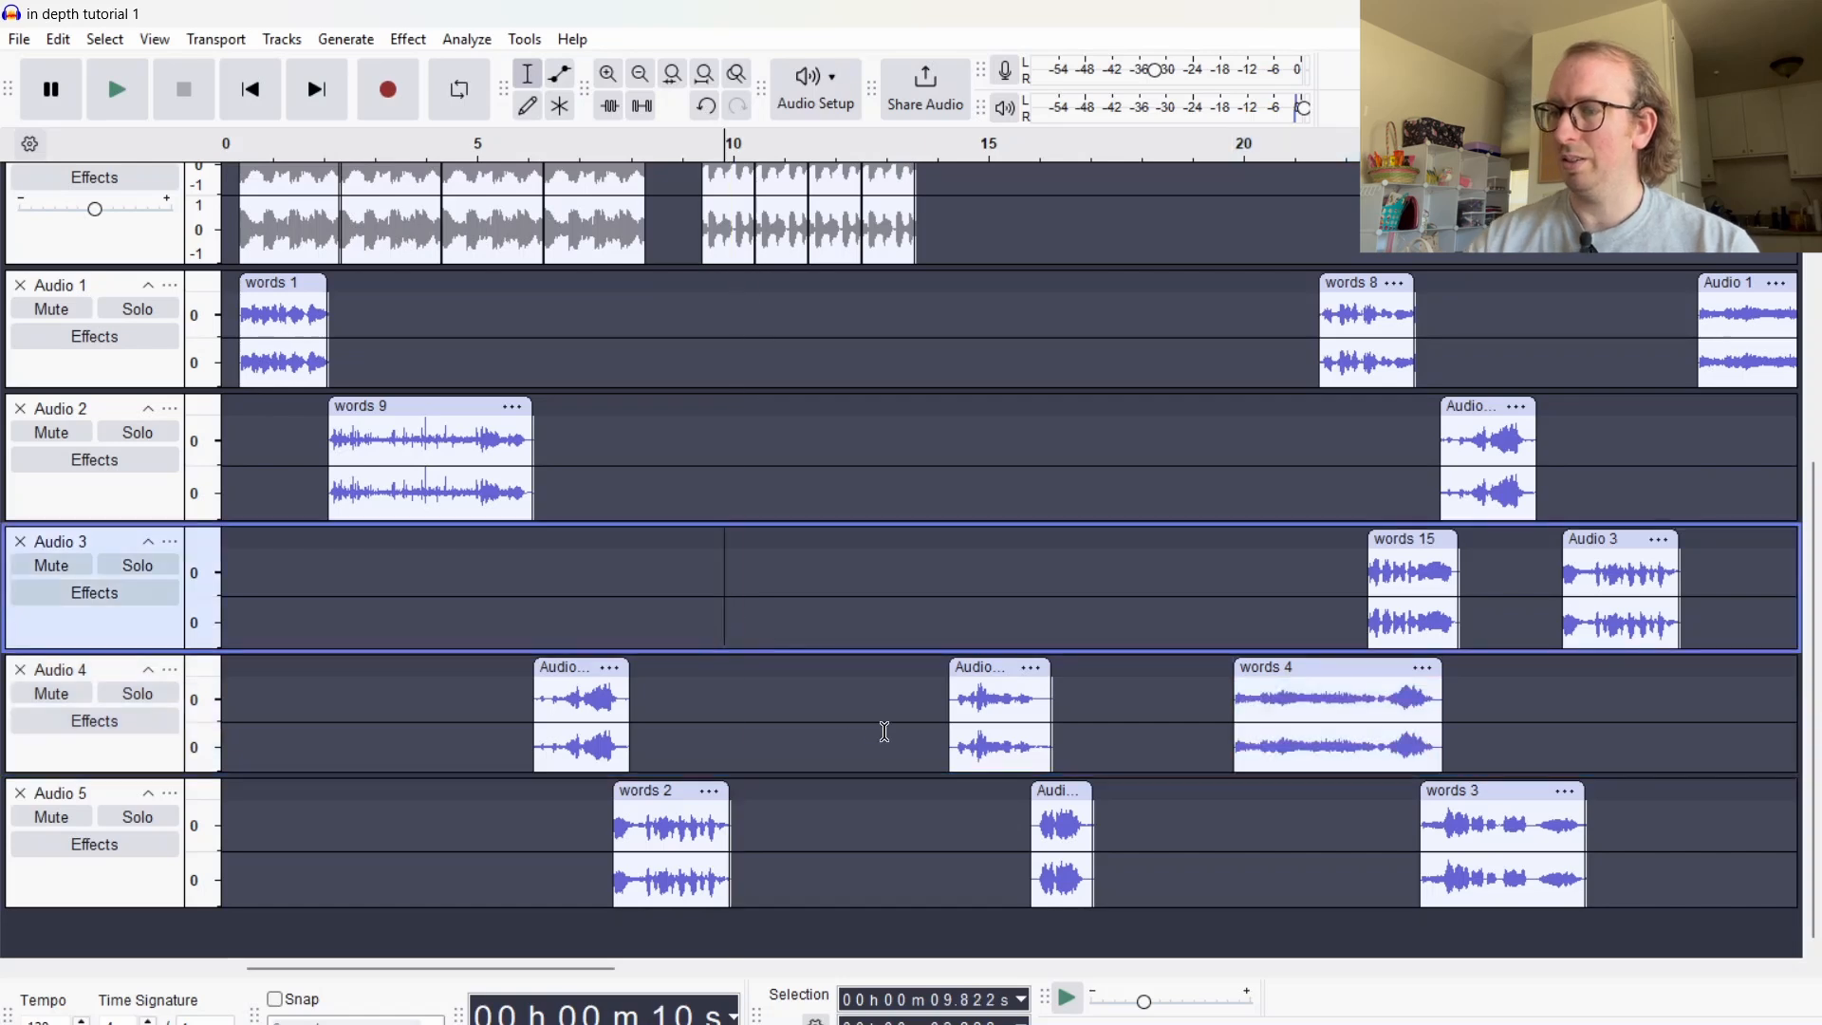
key("ctrl+v")
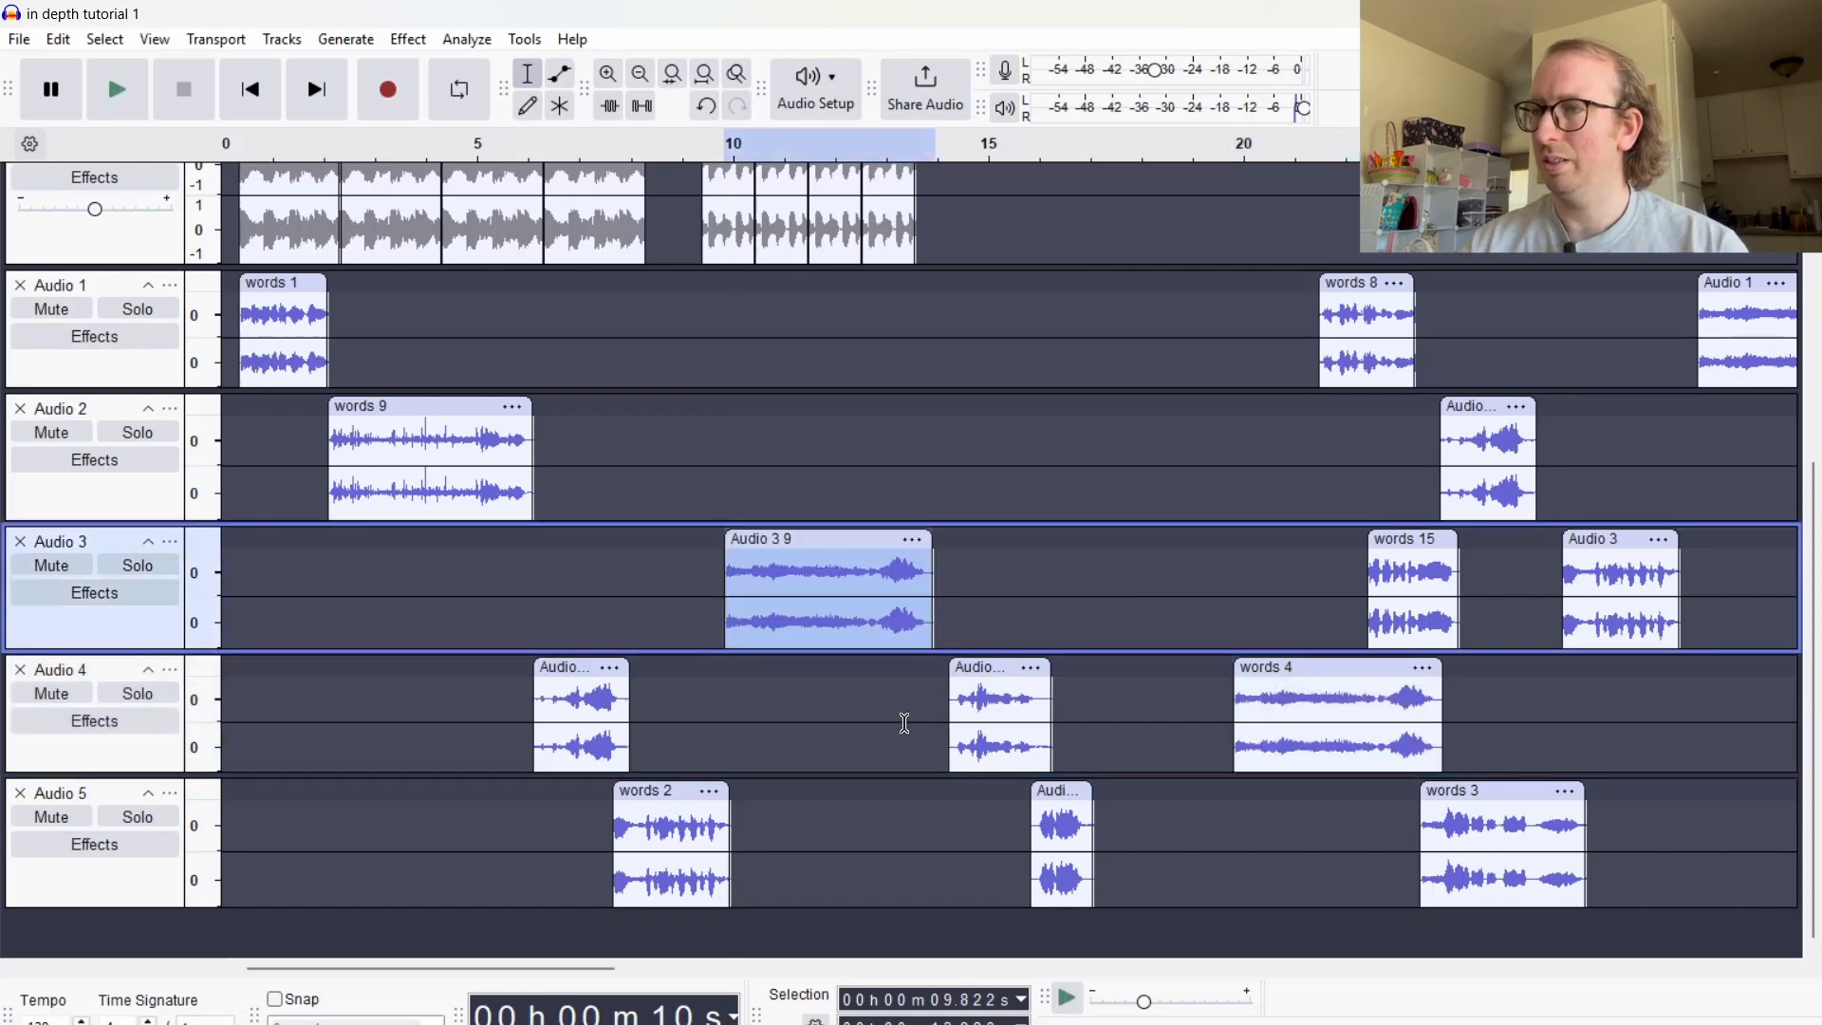
Audition the pasted Audio 3 clip, delete its last part from about 12.7 s, and play back the shortened version
left_click(634, 448)
key("space")
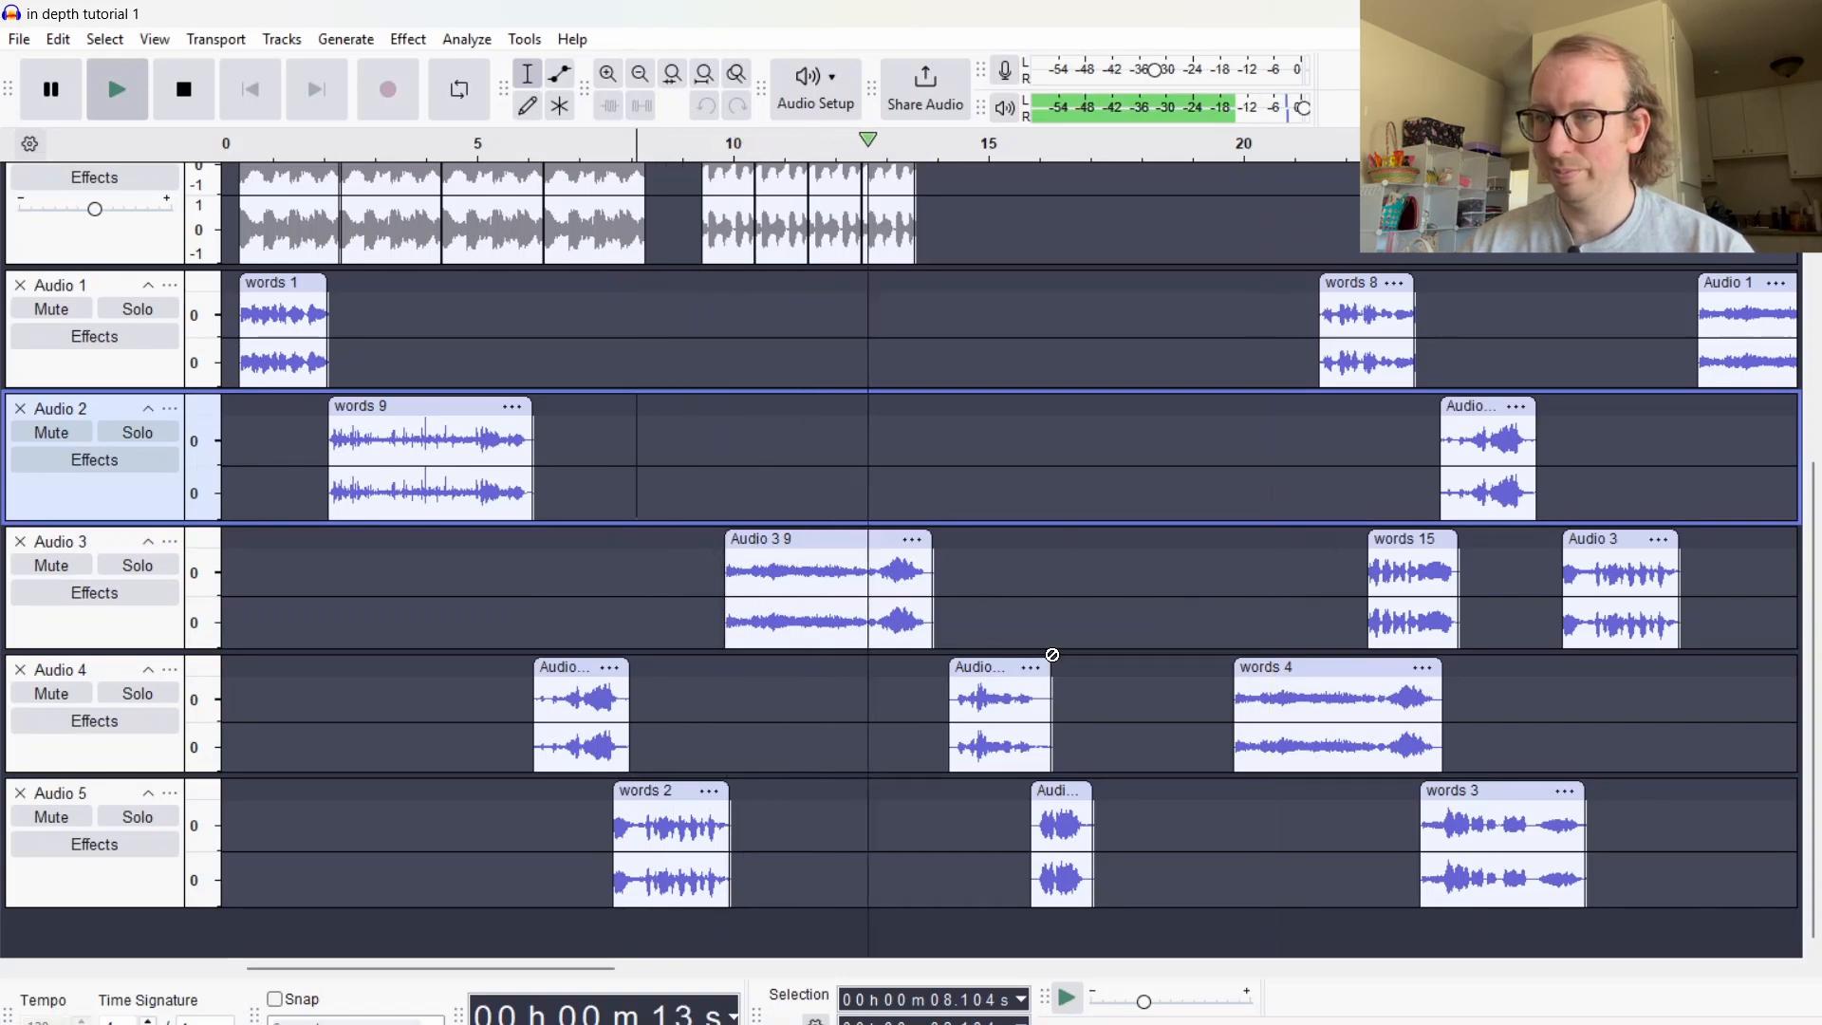
key("space")
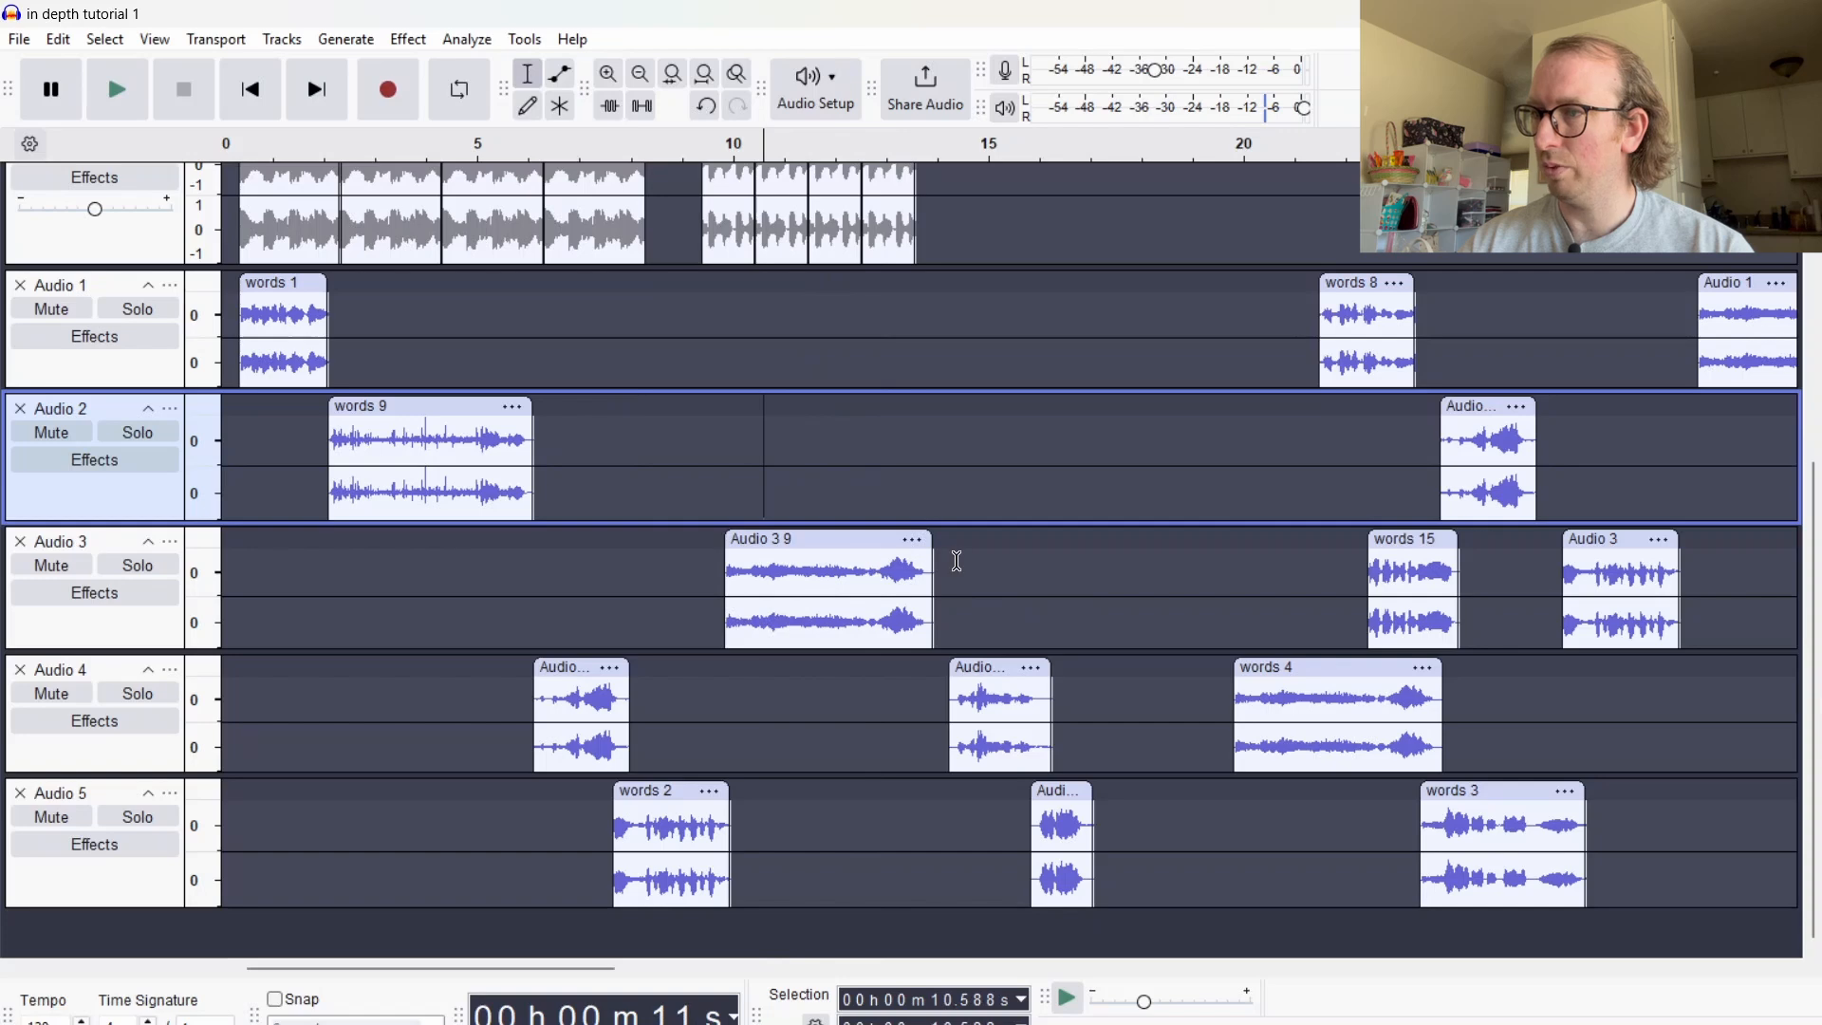
left_click_drag(957, 570, 871, 585)
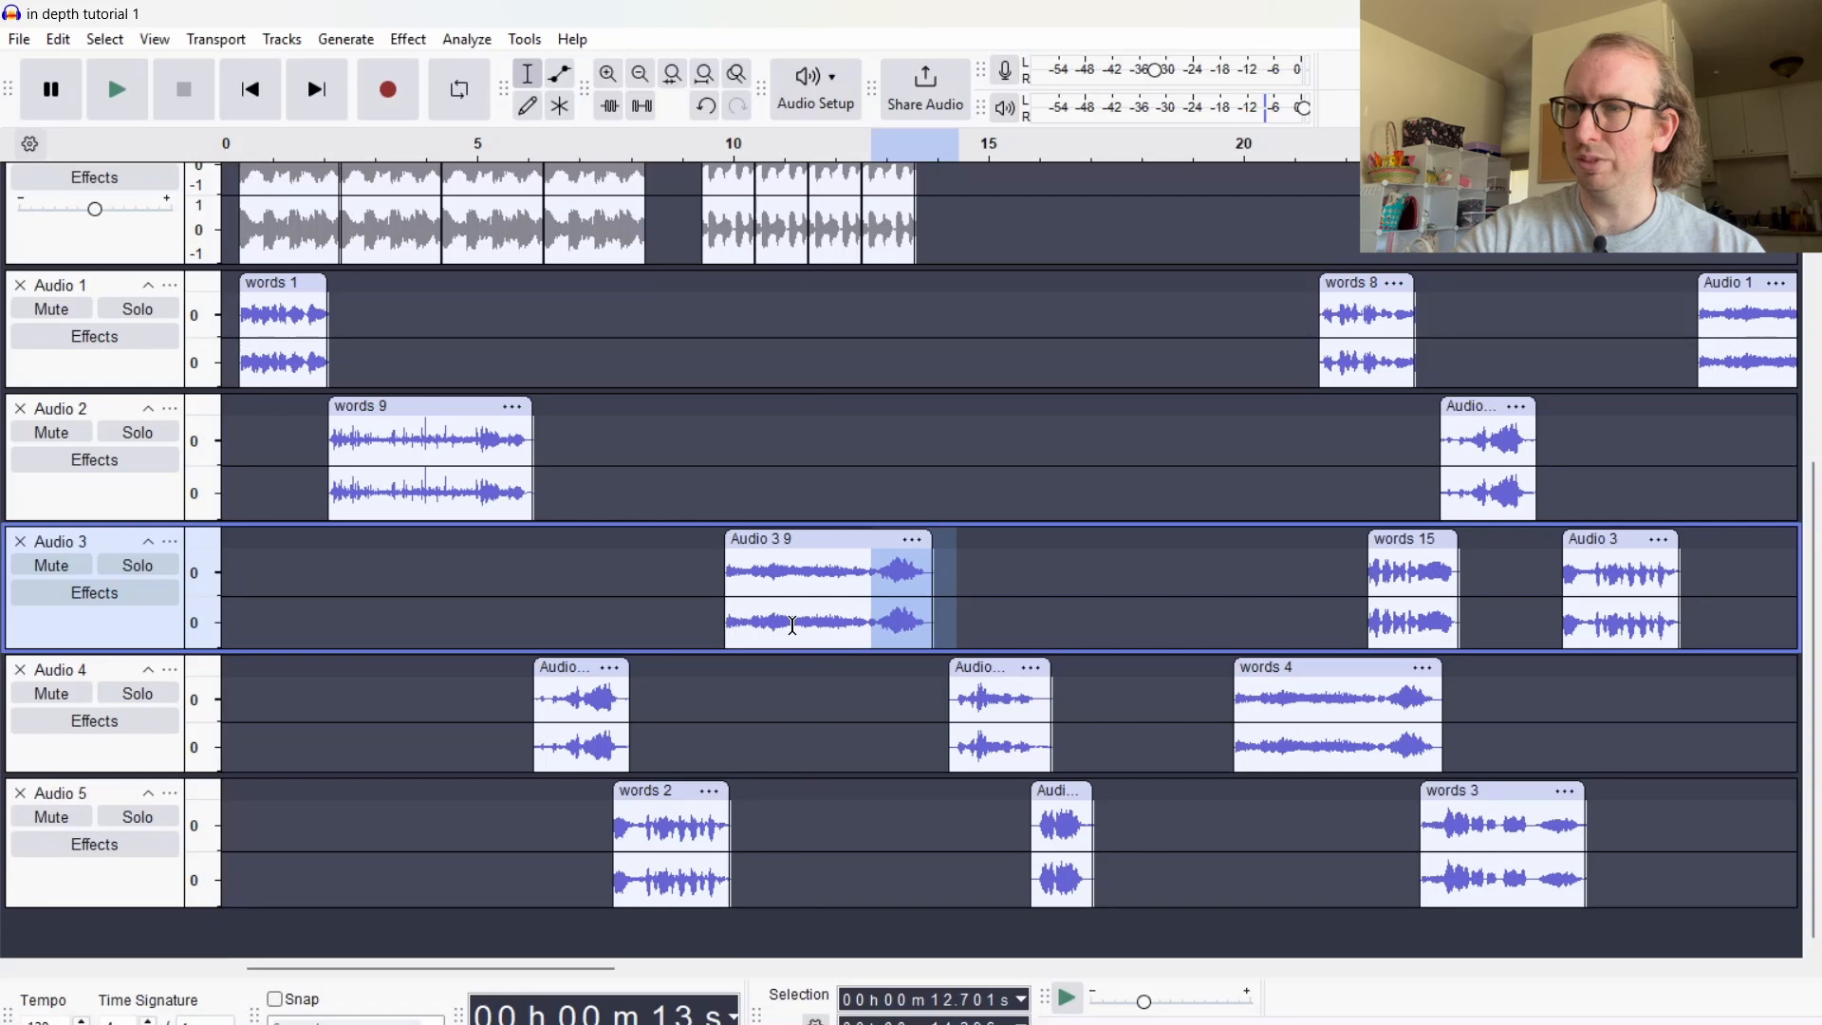
key("Delete")
left_click(628, 565)
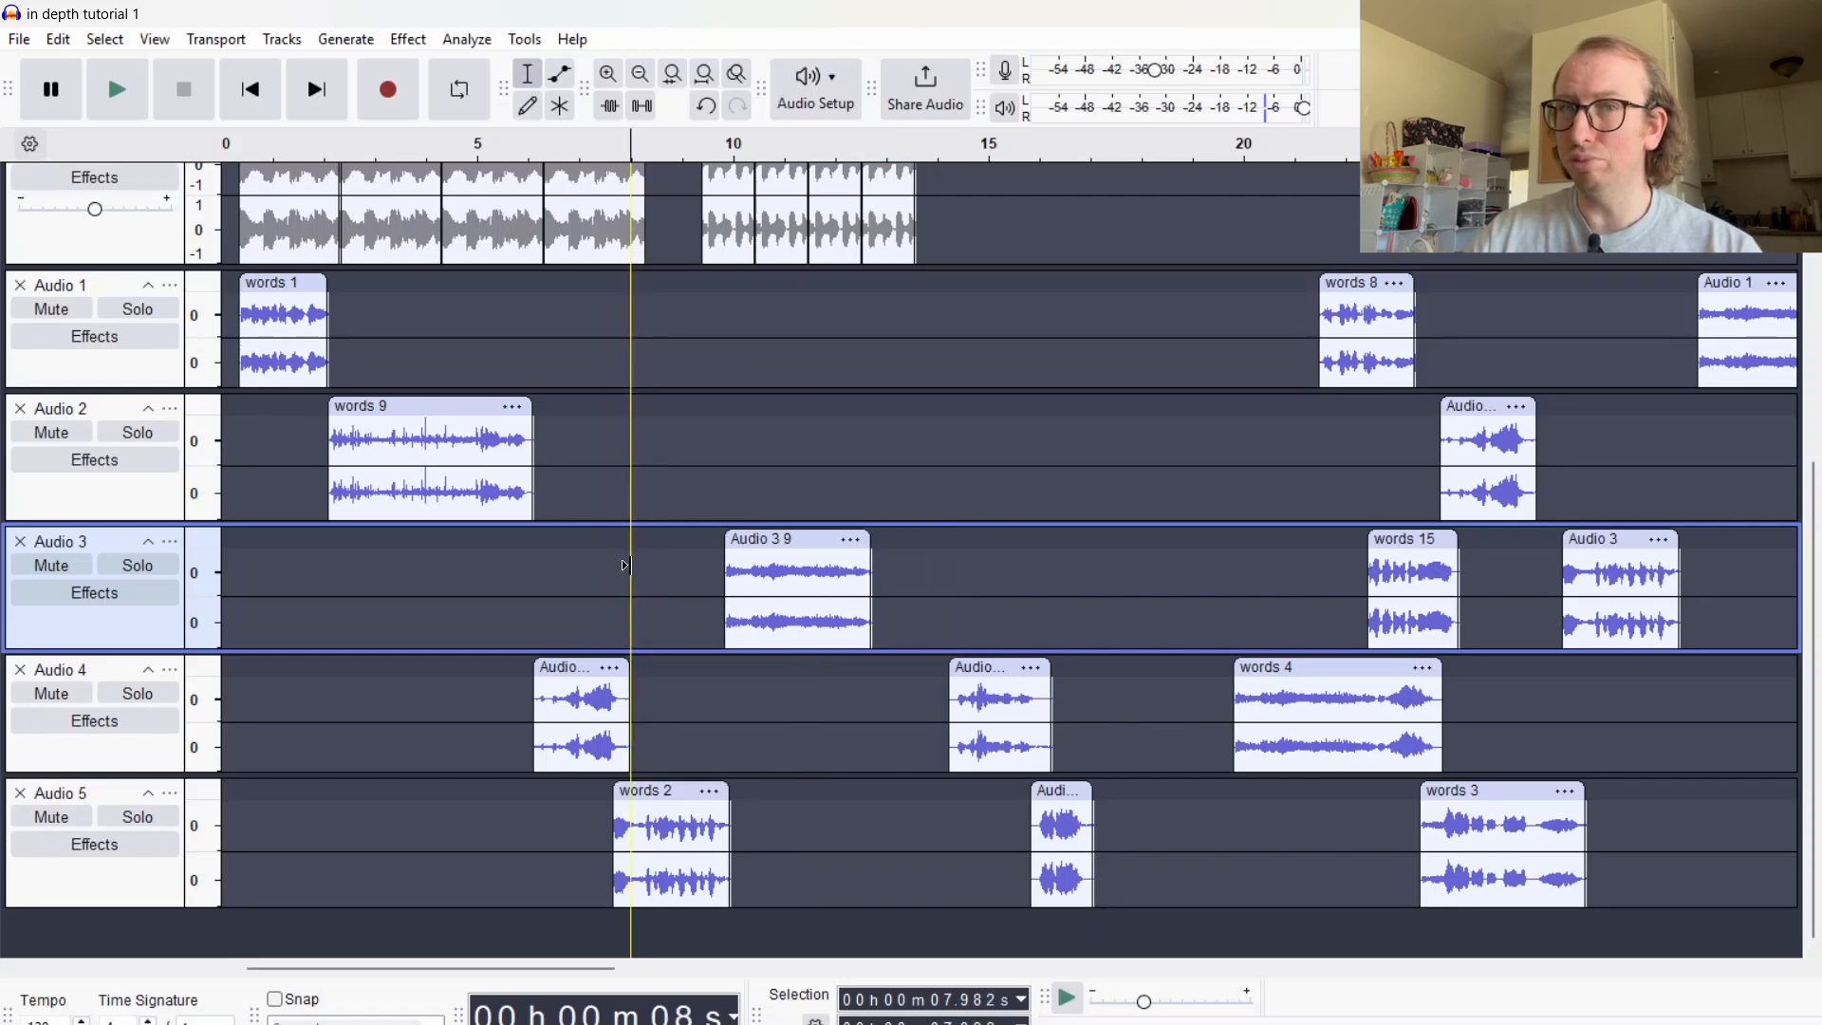
key("space")
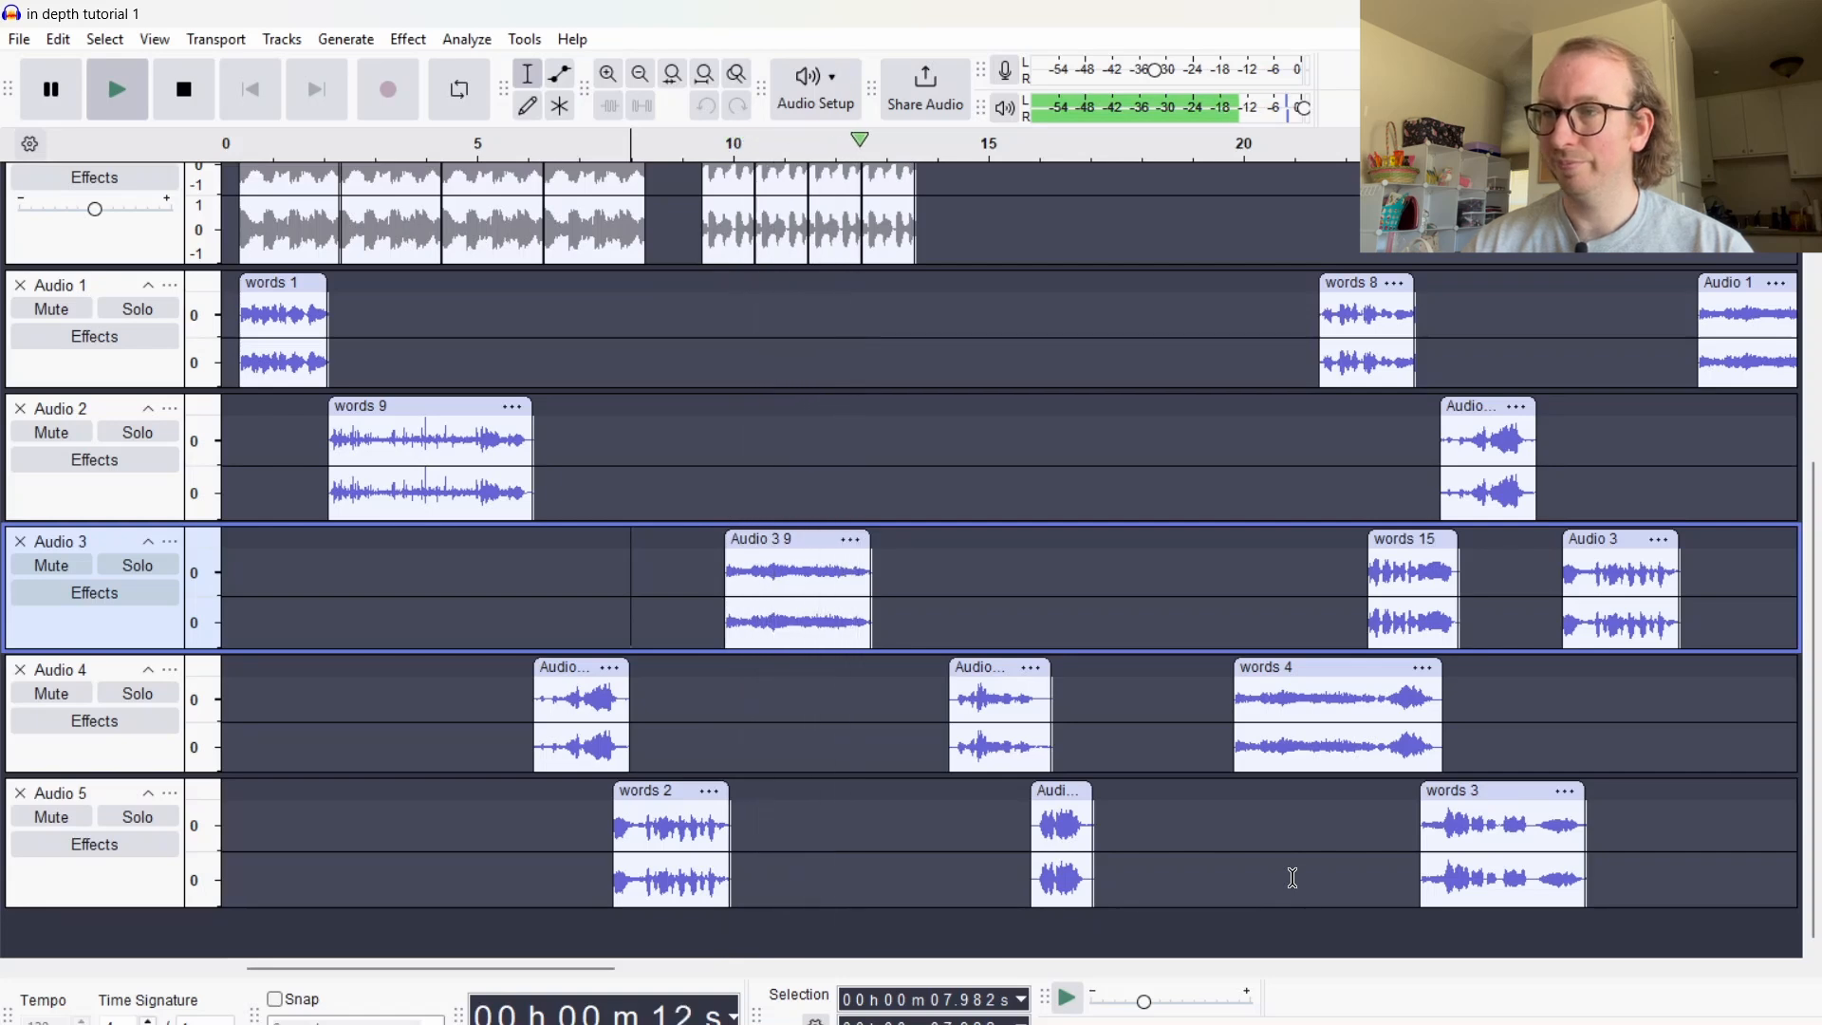
key("space")
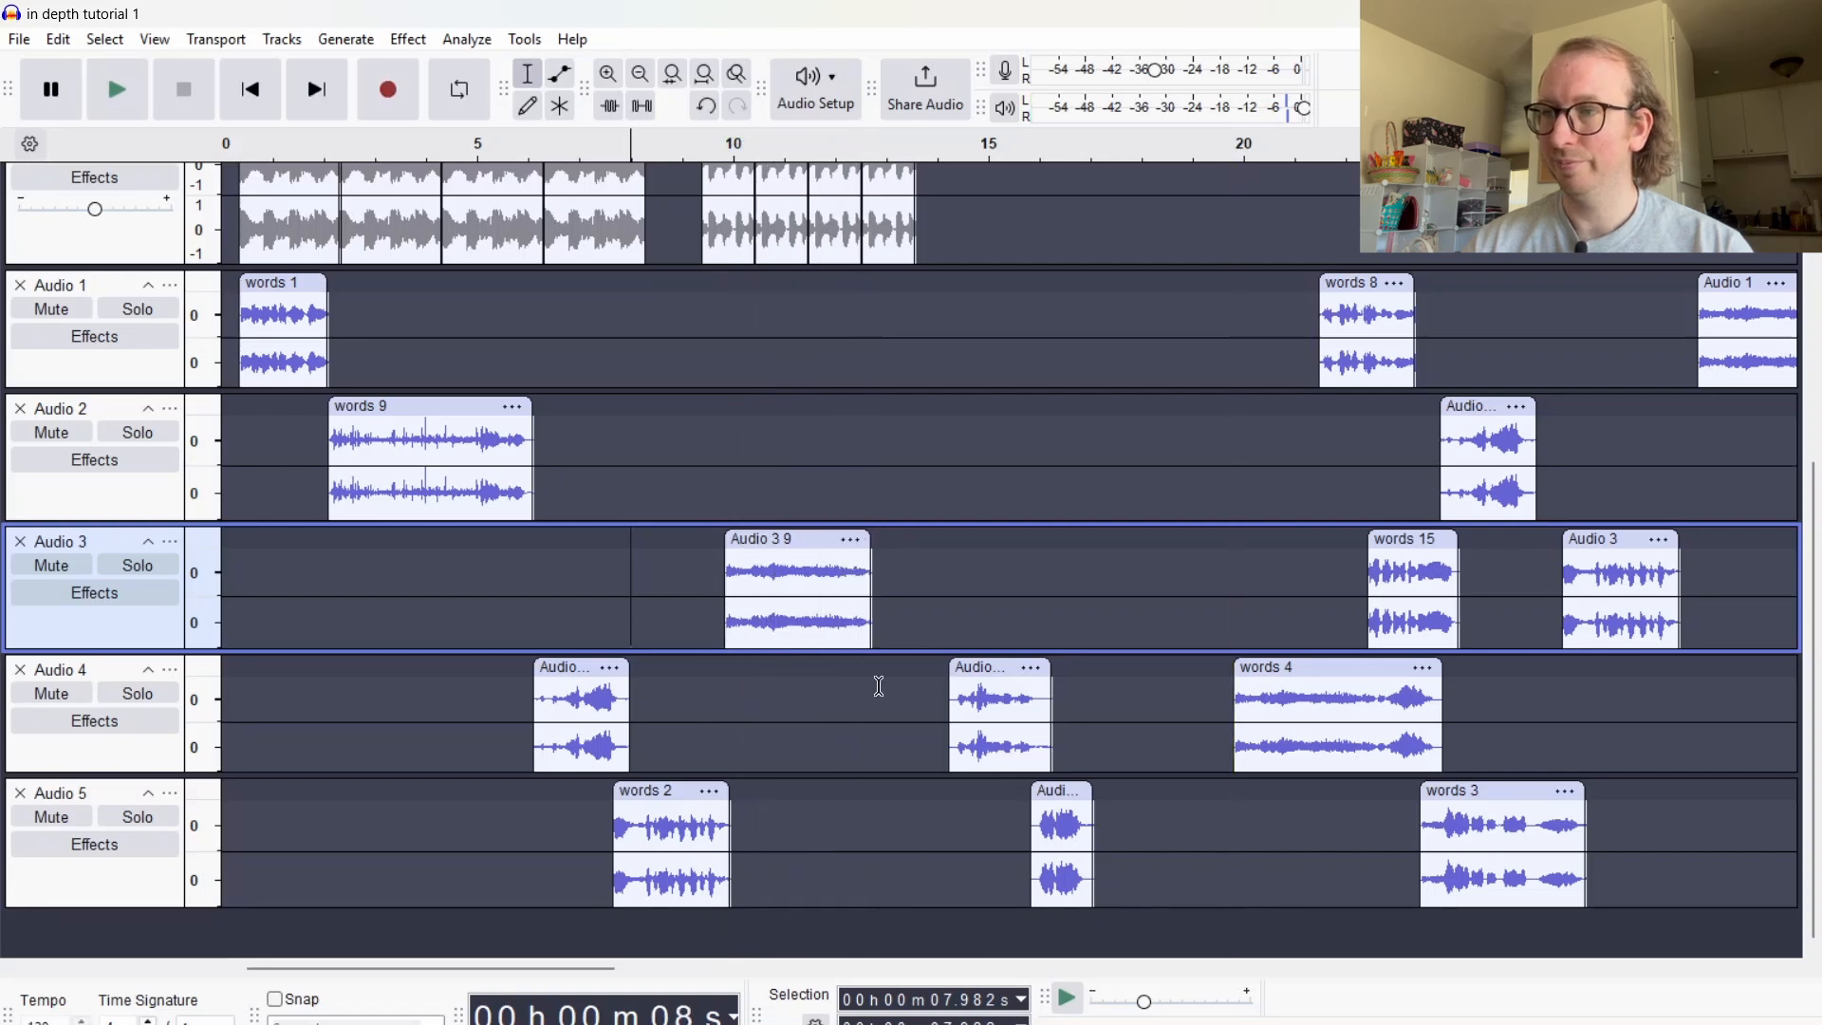
Audition and copy the Audio 4 clip at 14.2 s, and move it together with the neighbouring Audio 5 clip about 2.4 s later
left_click(947, 638)
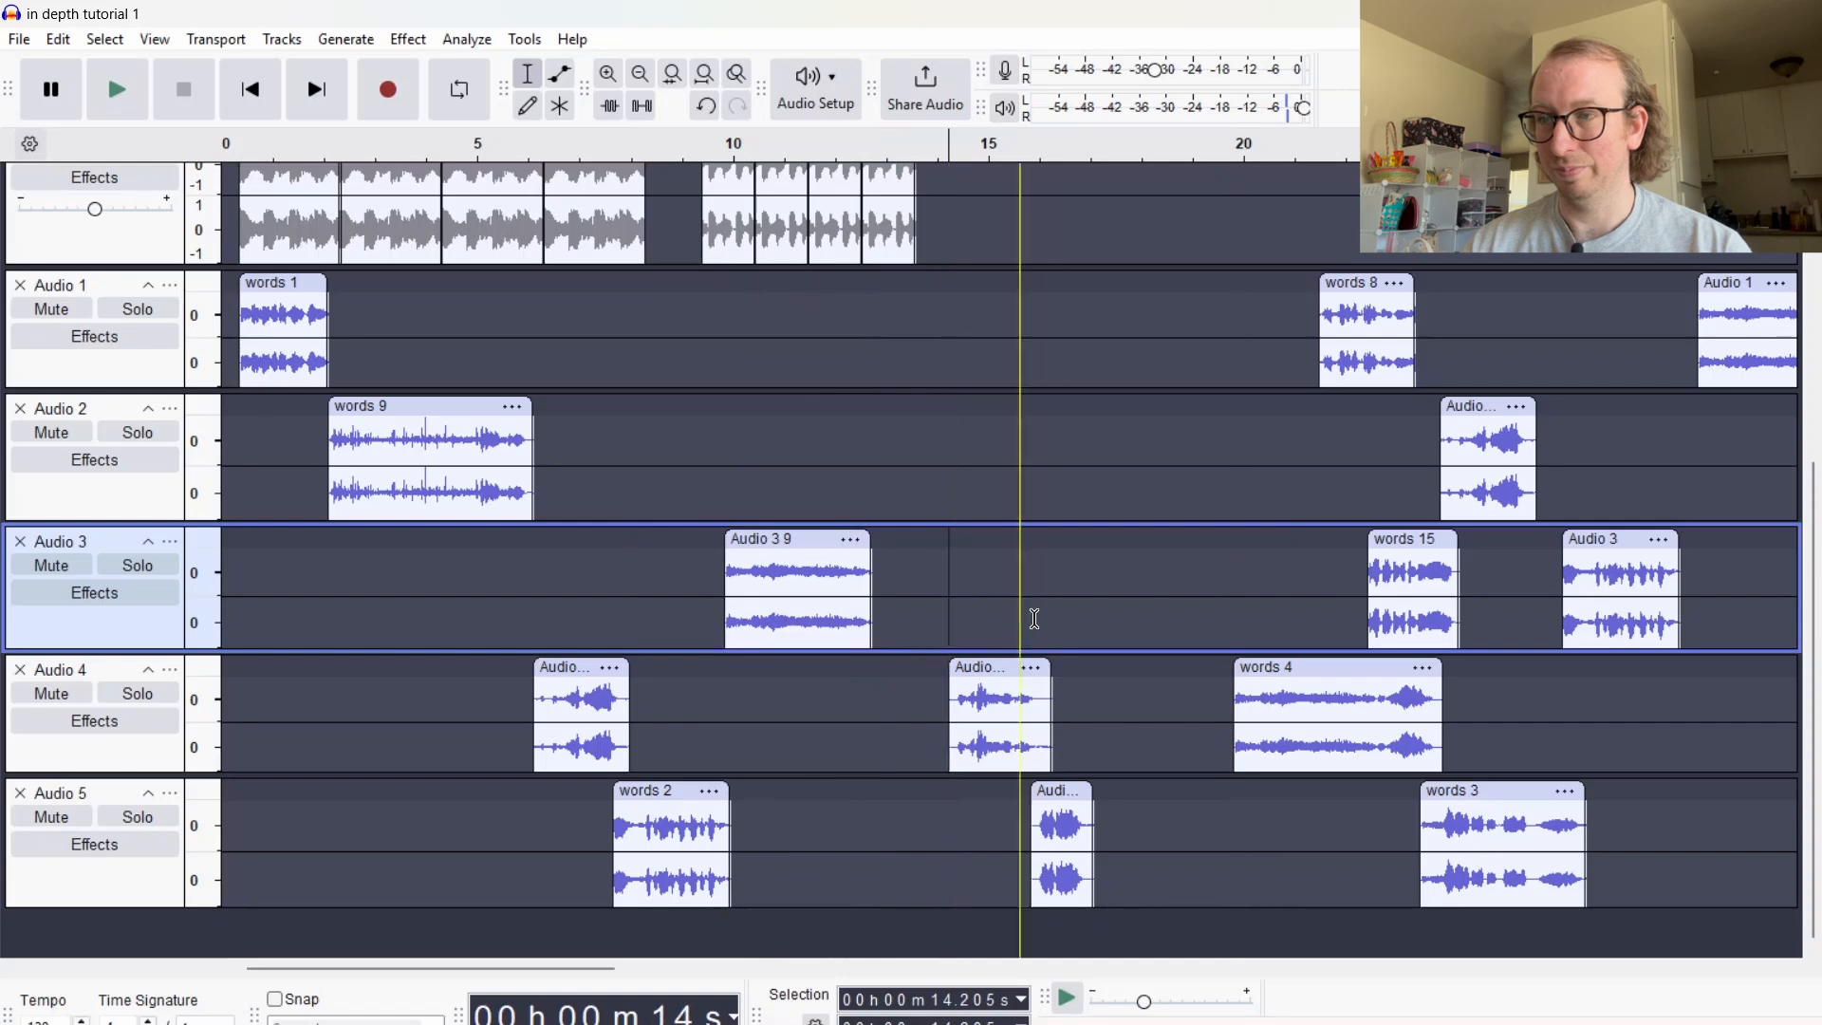
key("space")
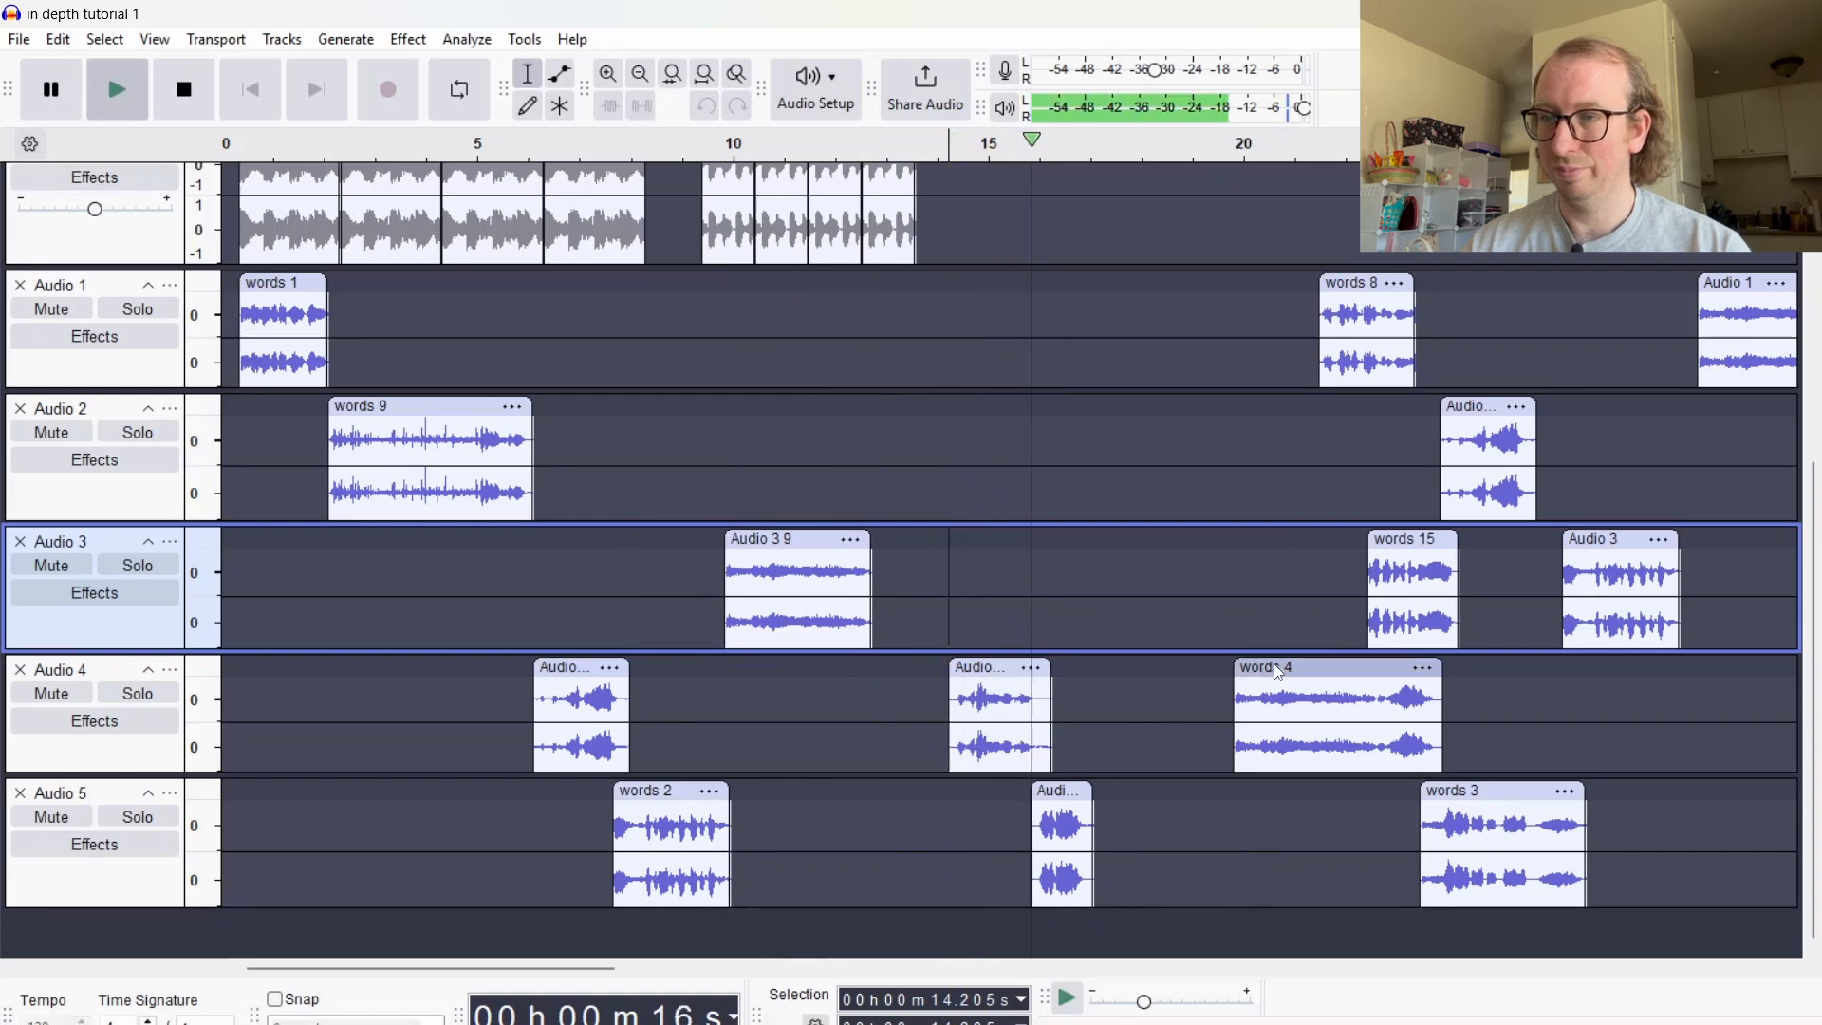
key("space")
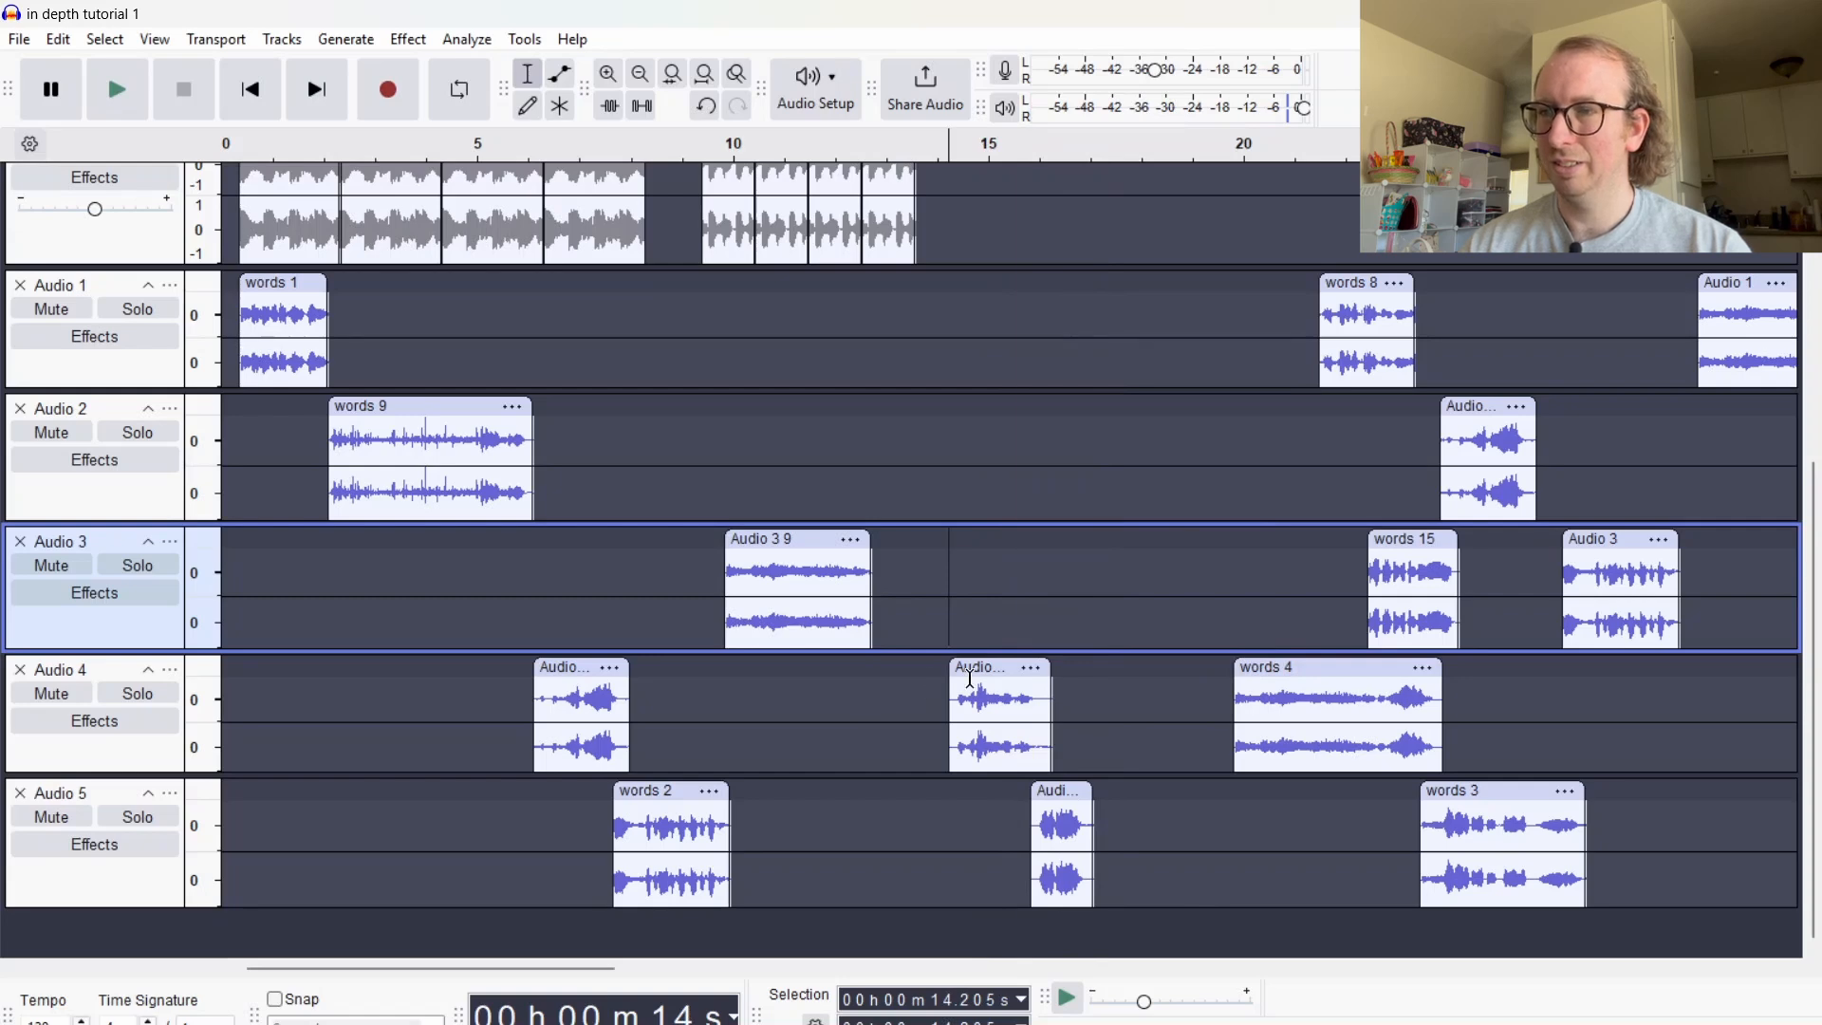
left_click(997, 667)
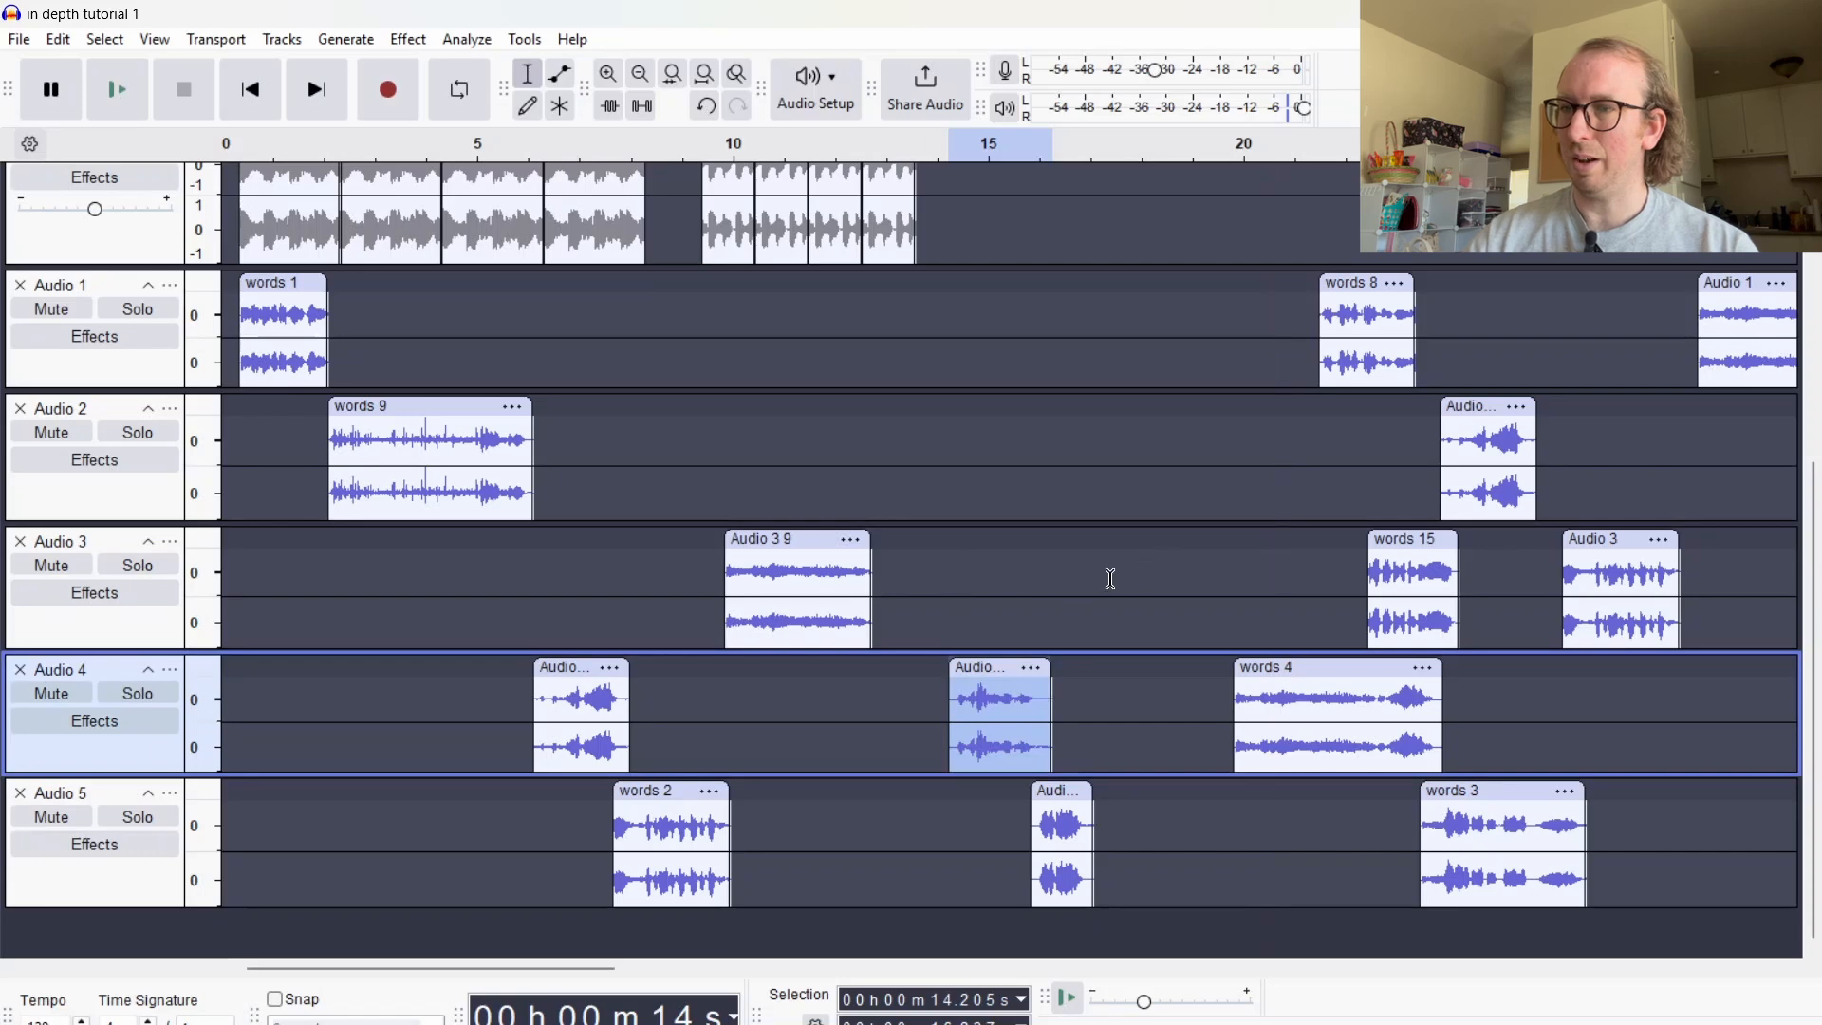
left_click_drag(930, 690, 1190, 795)
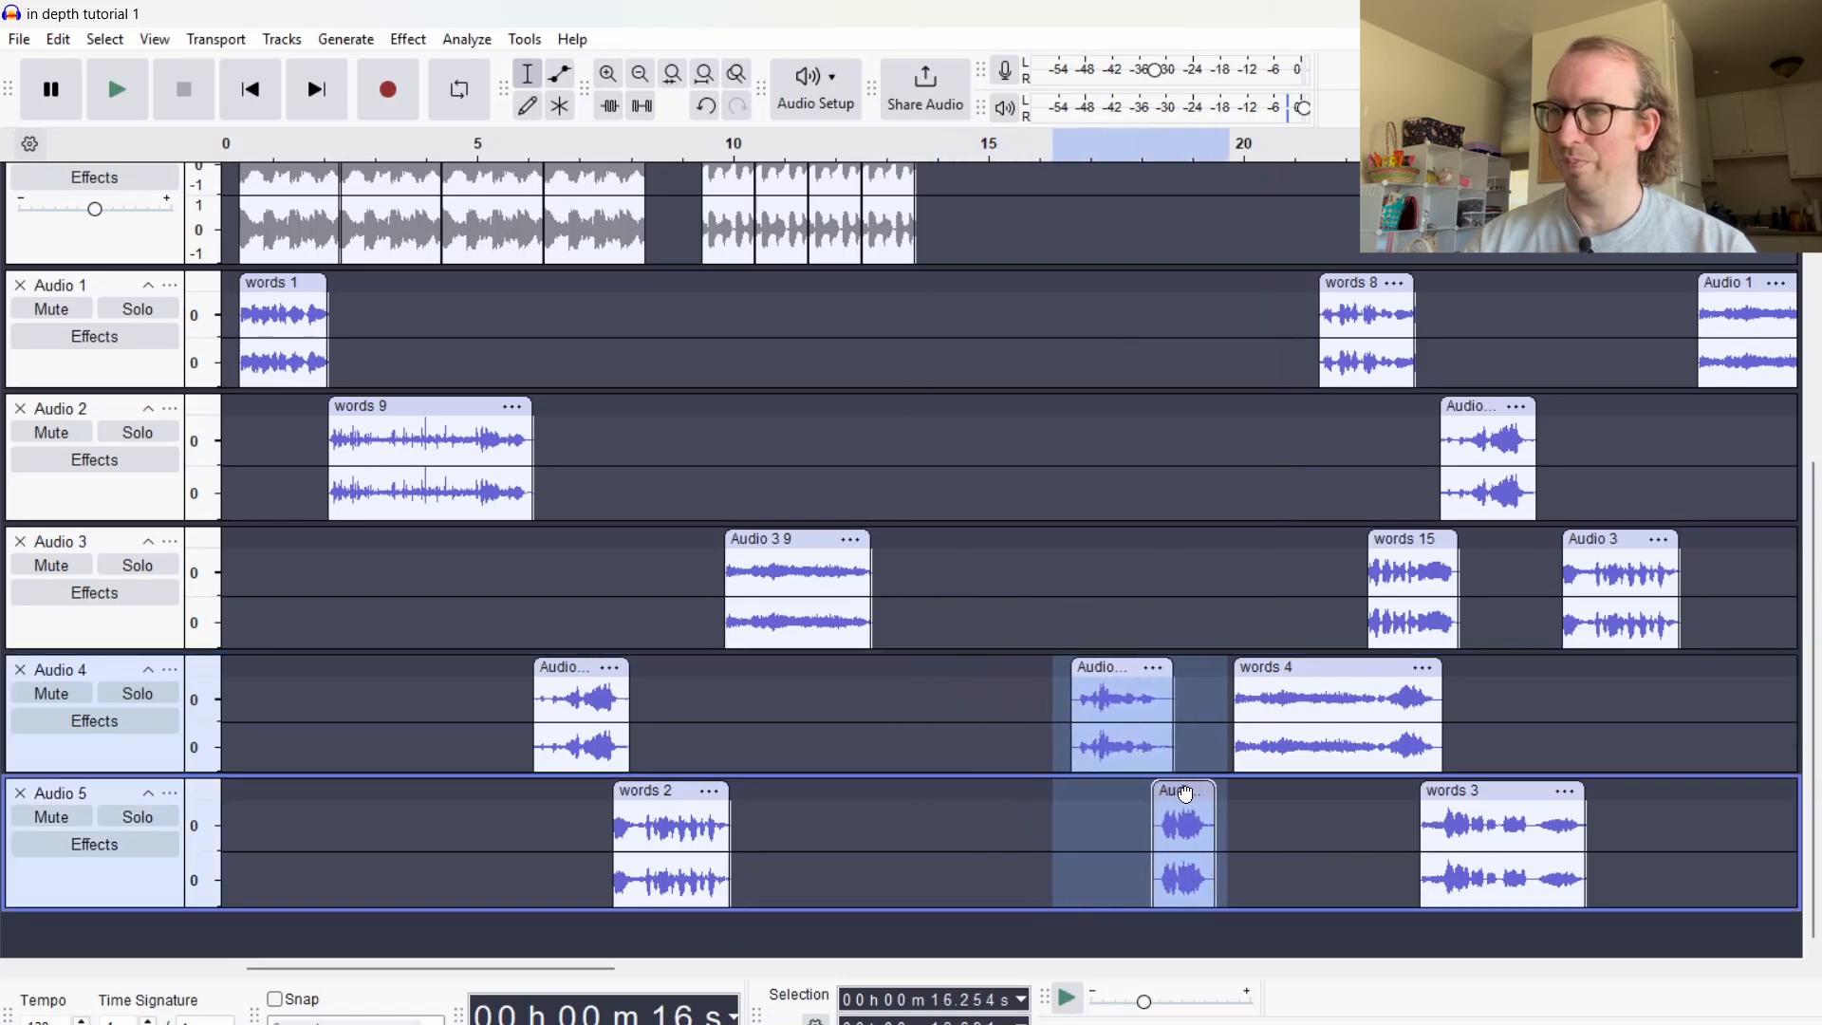
Paste the copied clip on Audio 4 at about 12.5 s and play back the transition from the shortened Audio 3 clip
left_click(860, 690)
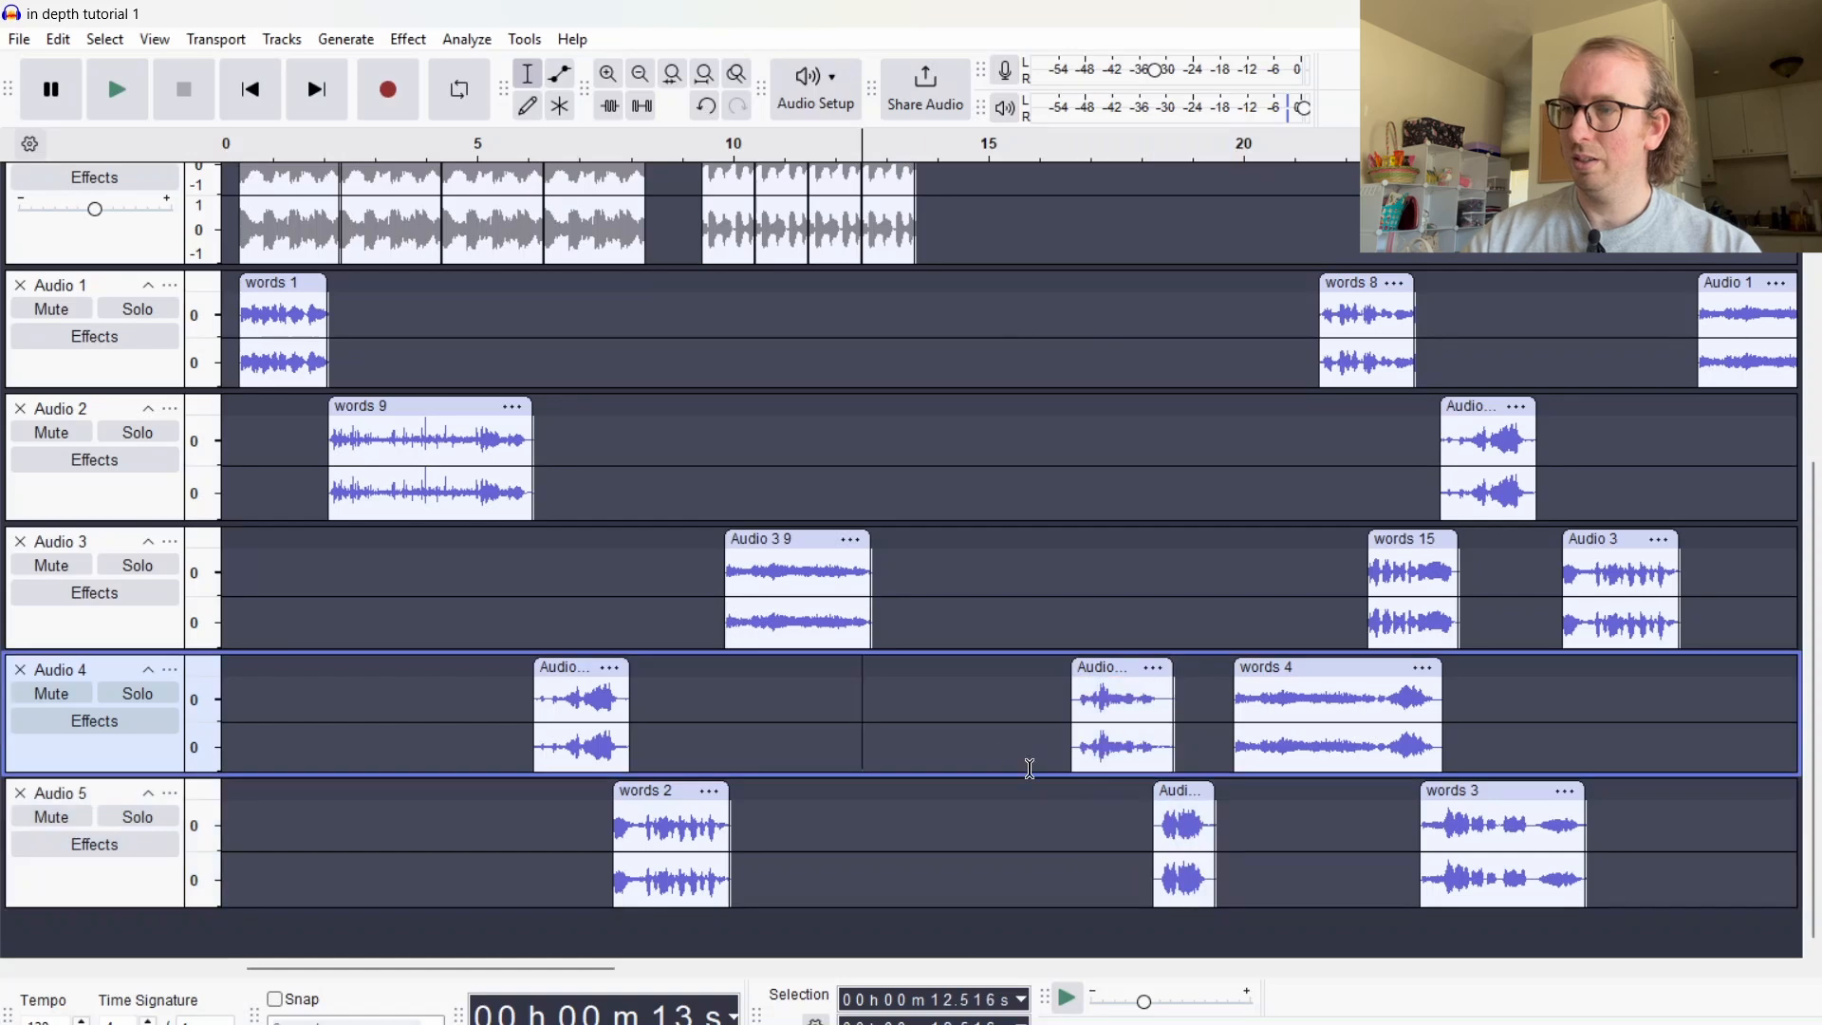
key("ctrl+v")
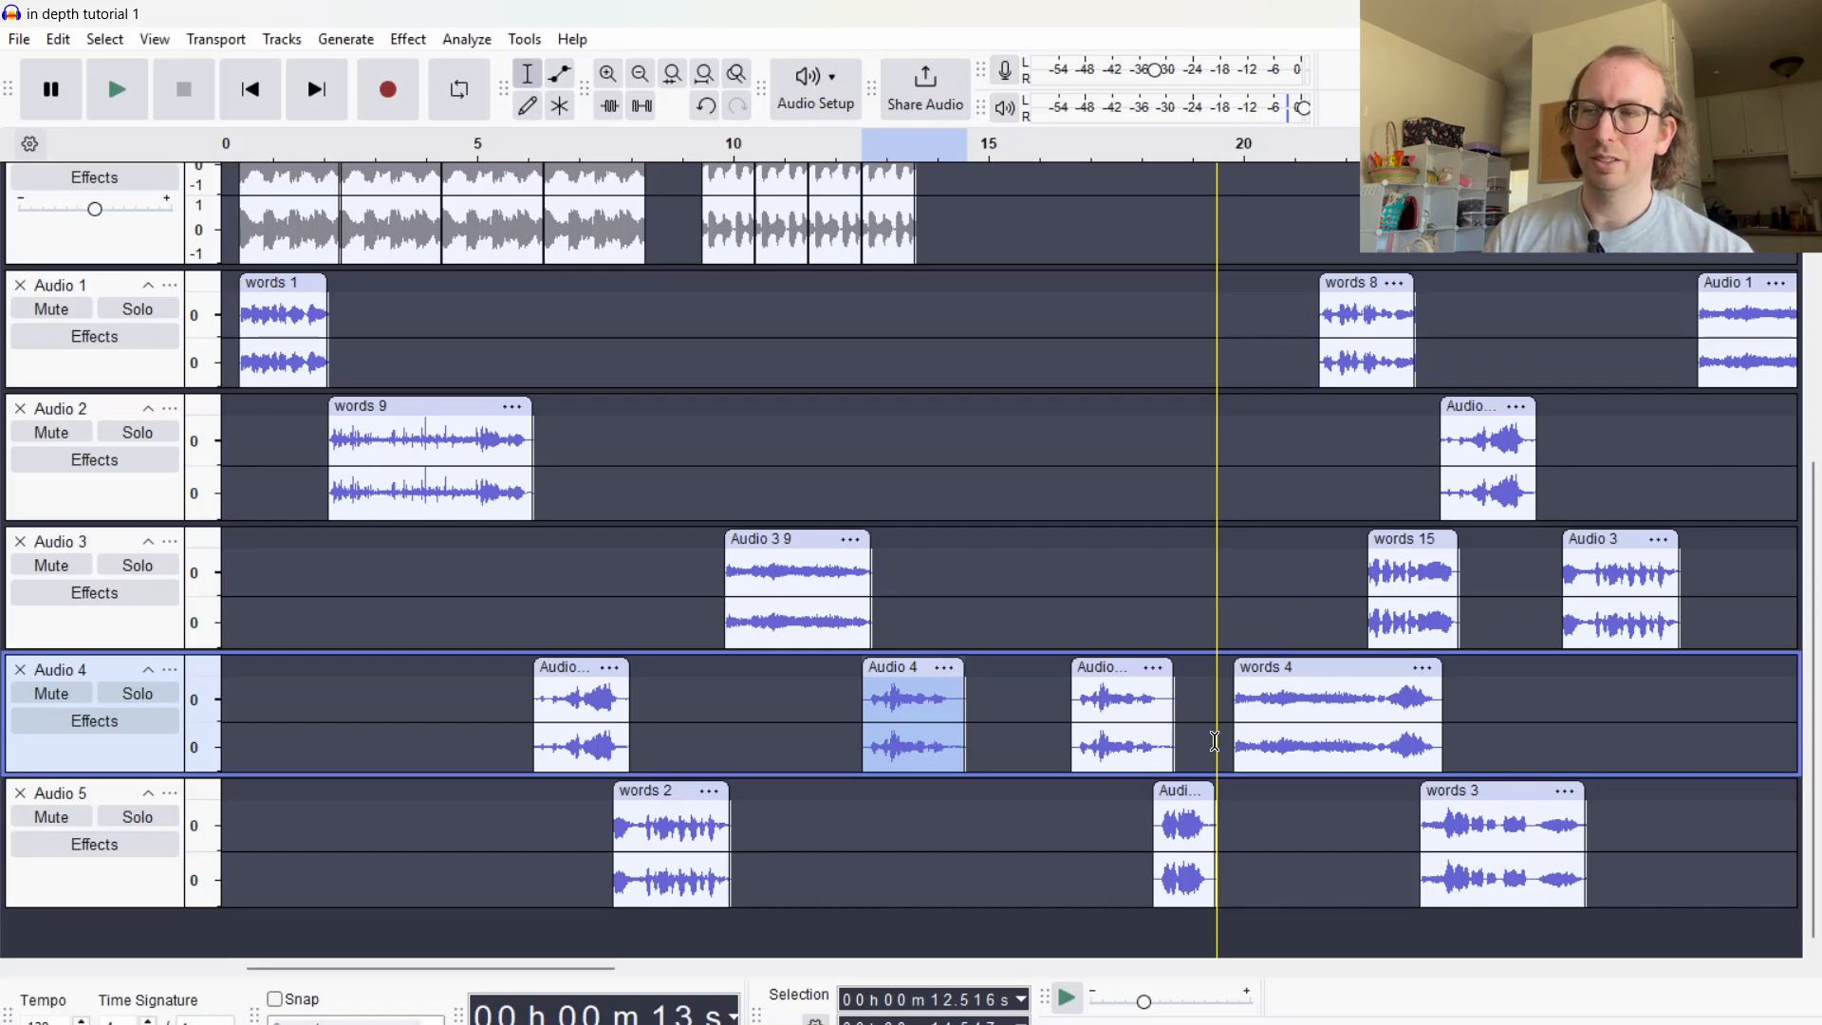
left_click(756, 465)
key("space")
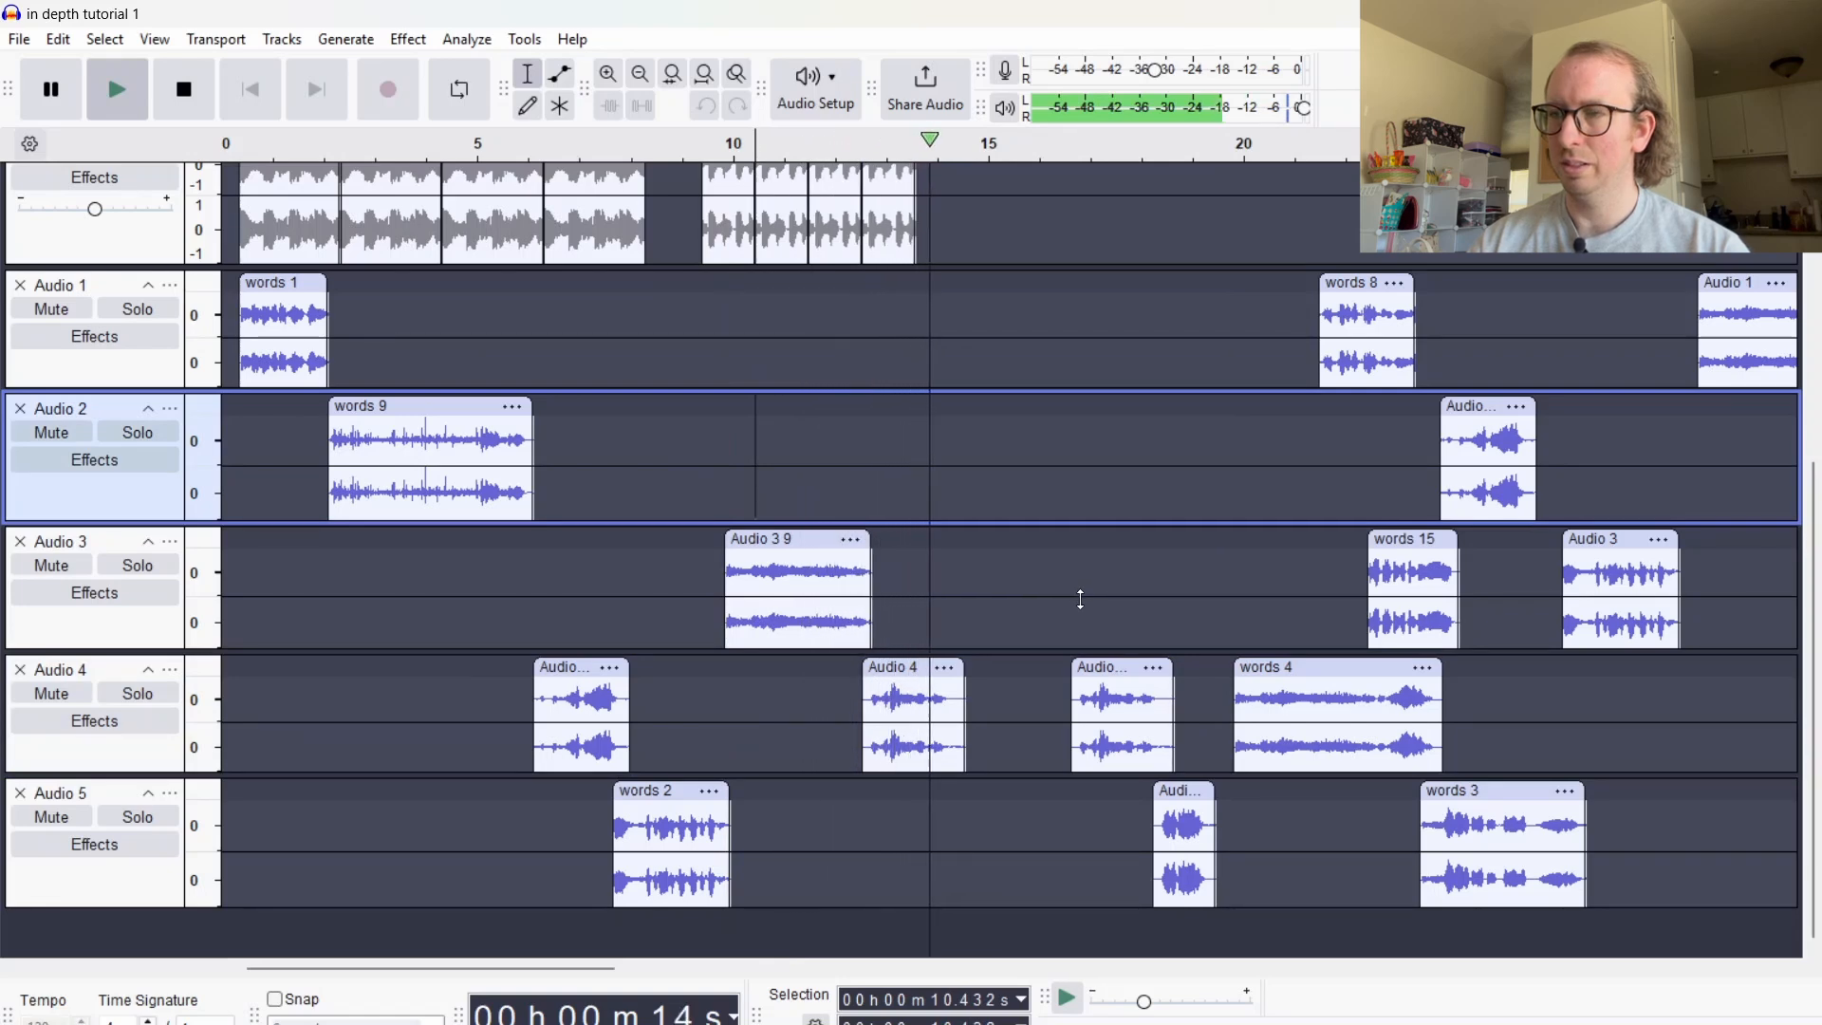
key("space")
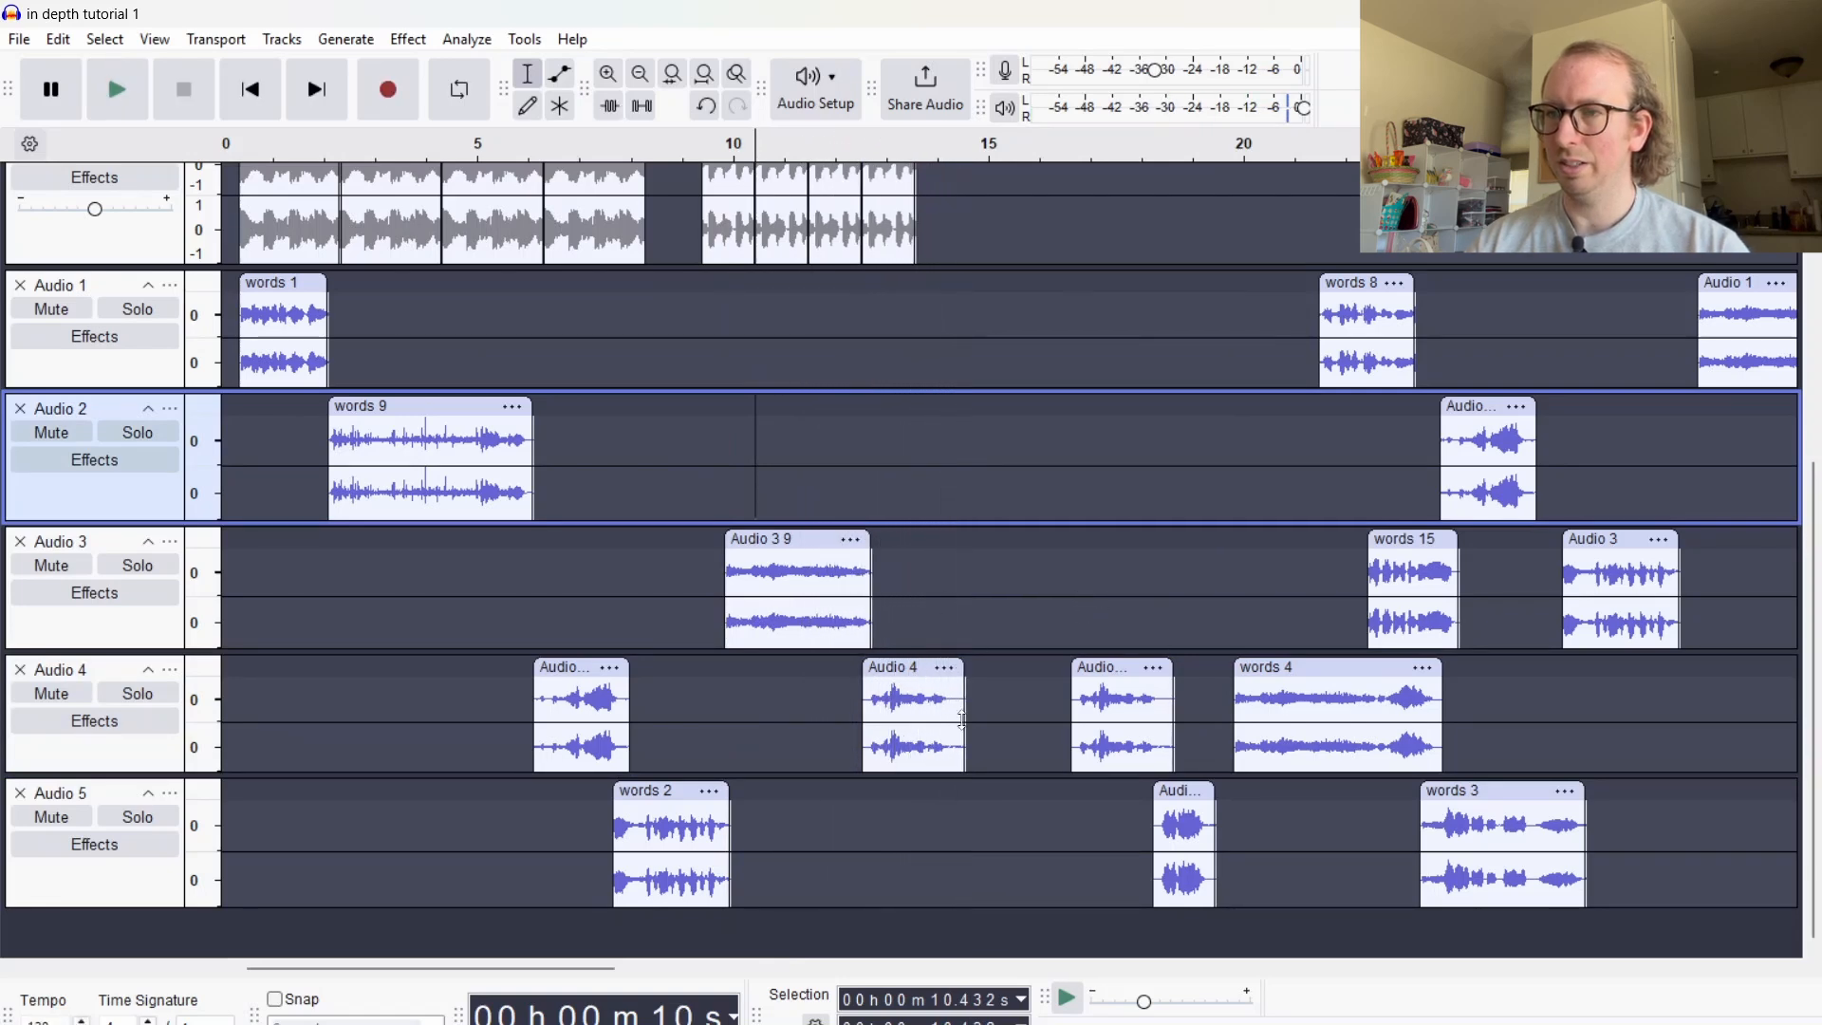
Paste a copy of words 4 on Audio 2 at about 13.7 s and audition its last part from about 16.3 s
left_click(1351, 667)
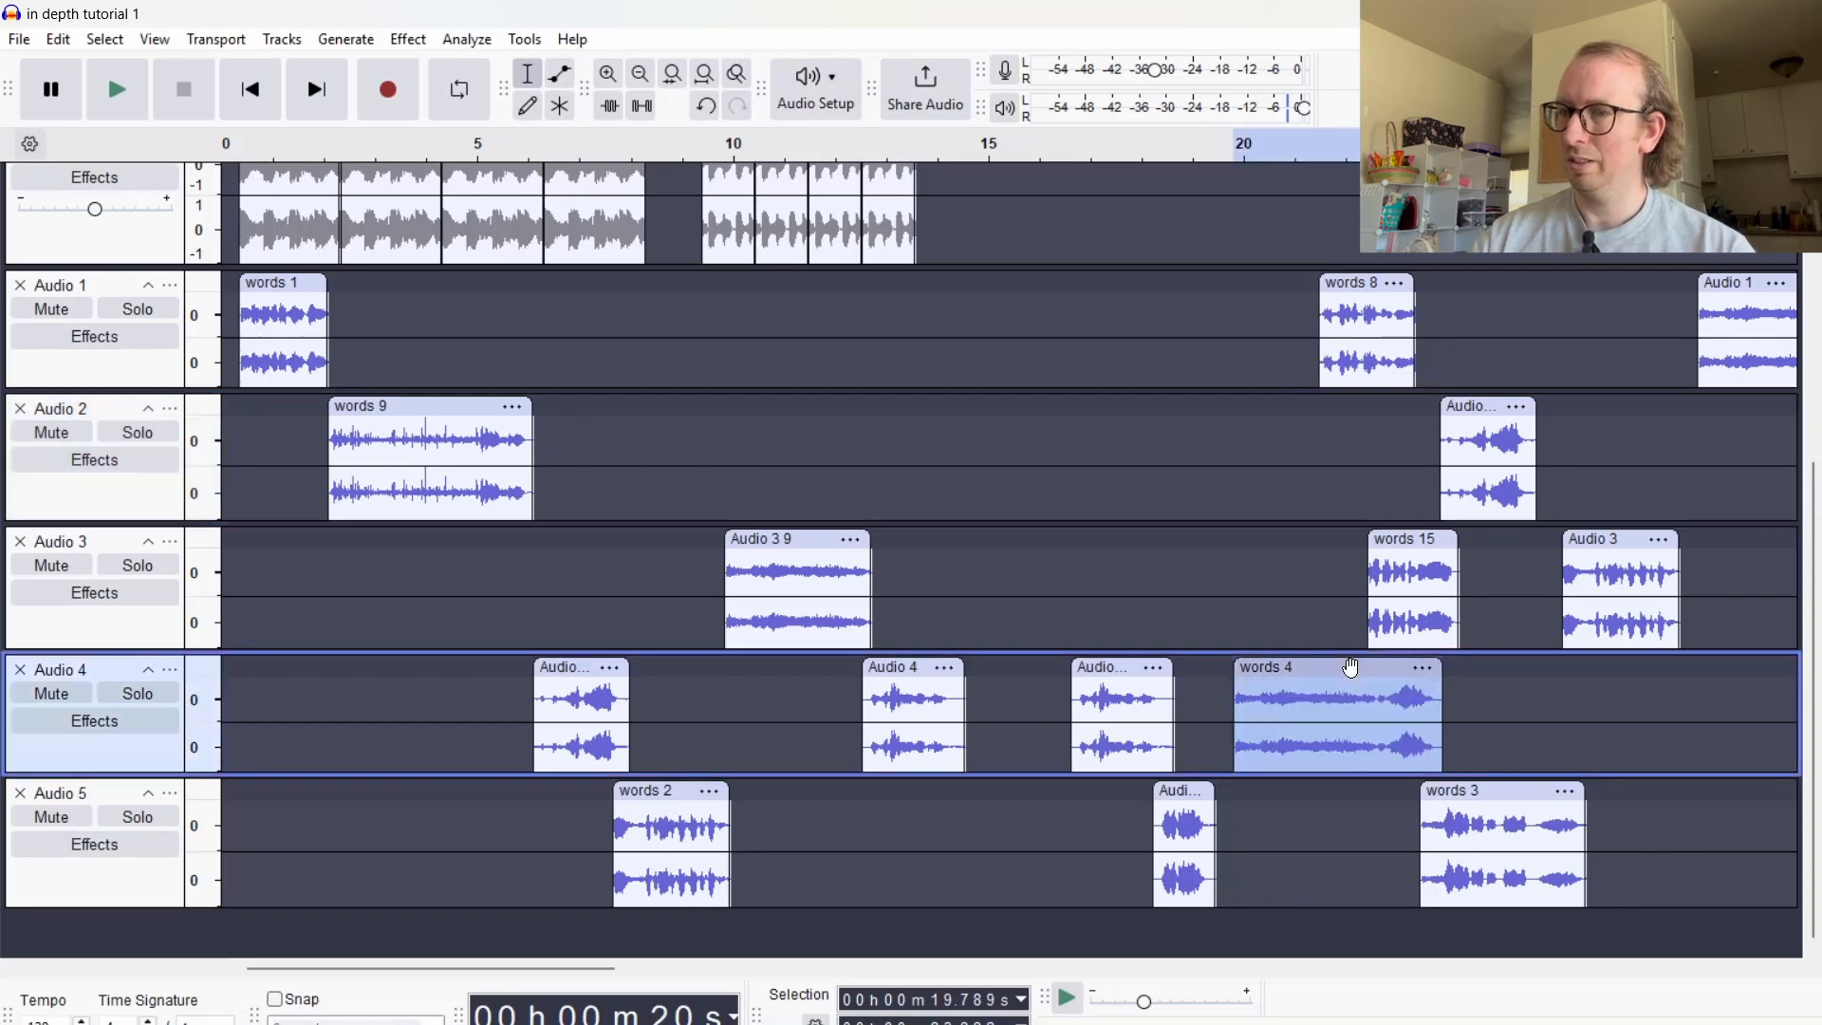
left_click(920, 425)
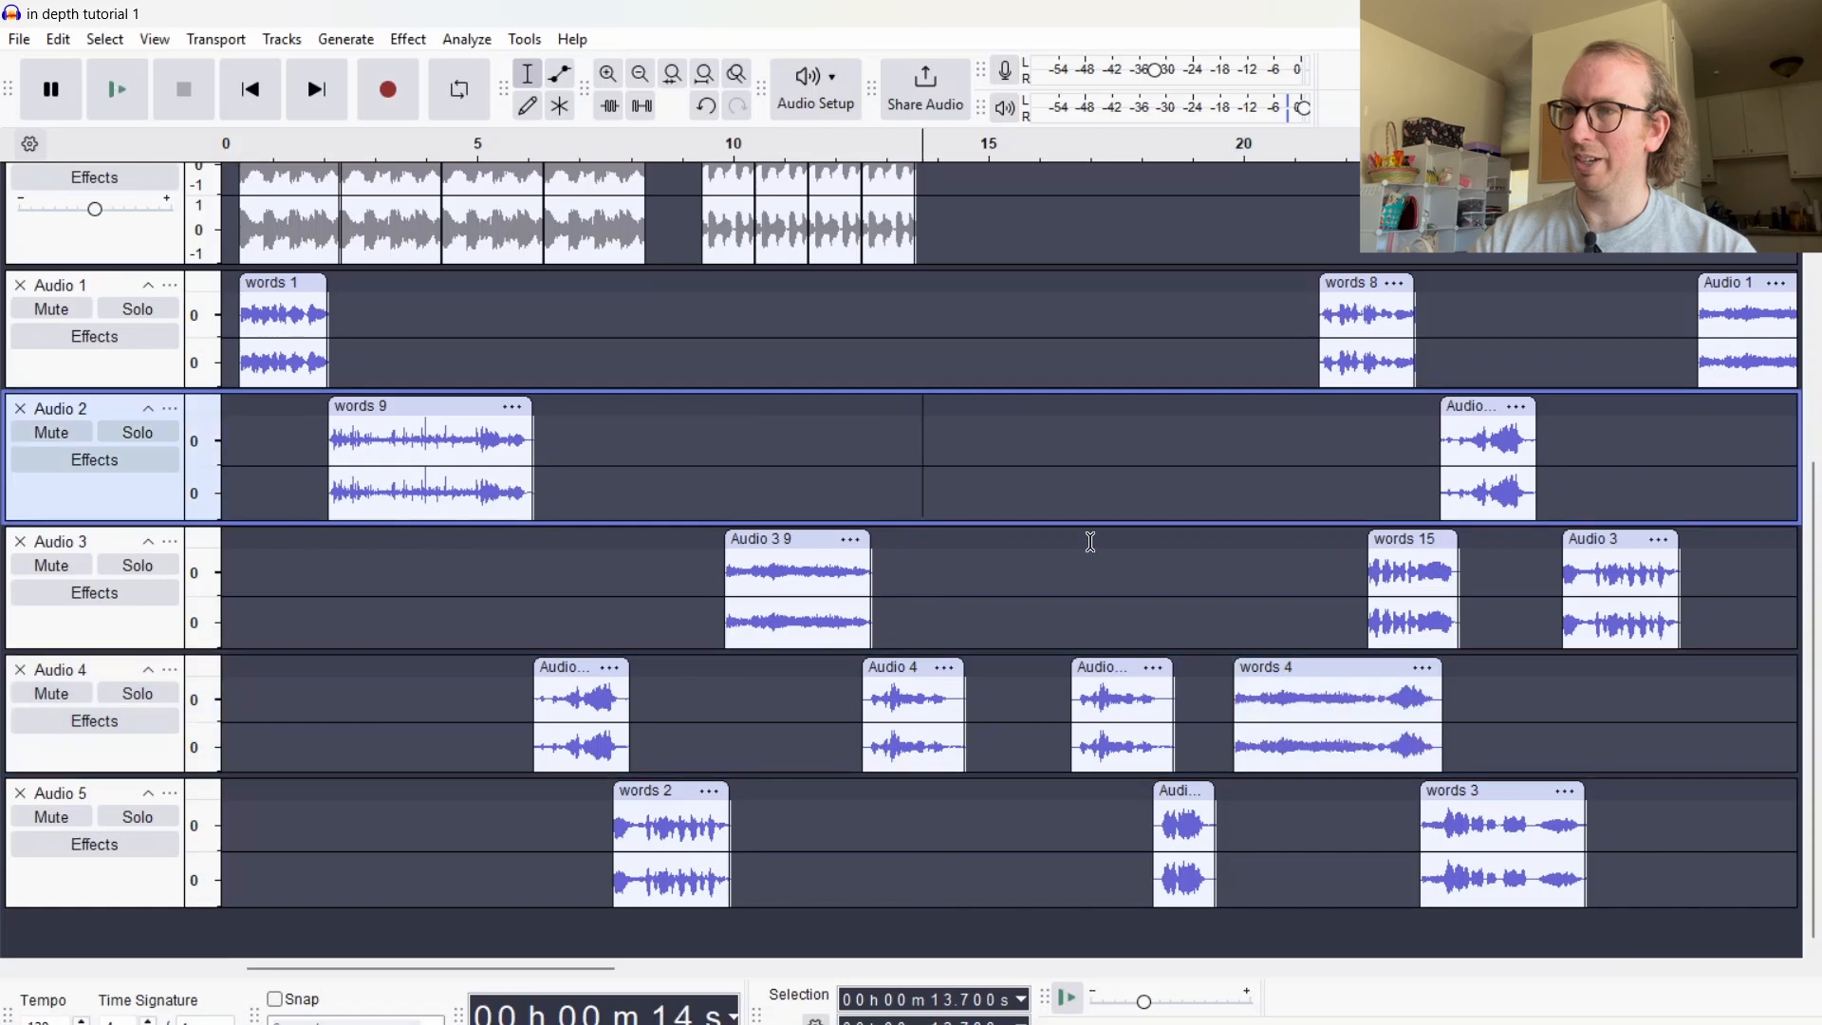
key("ctrl+v")
left_click(1058, 440)
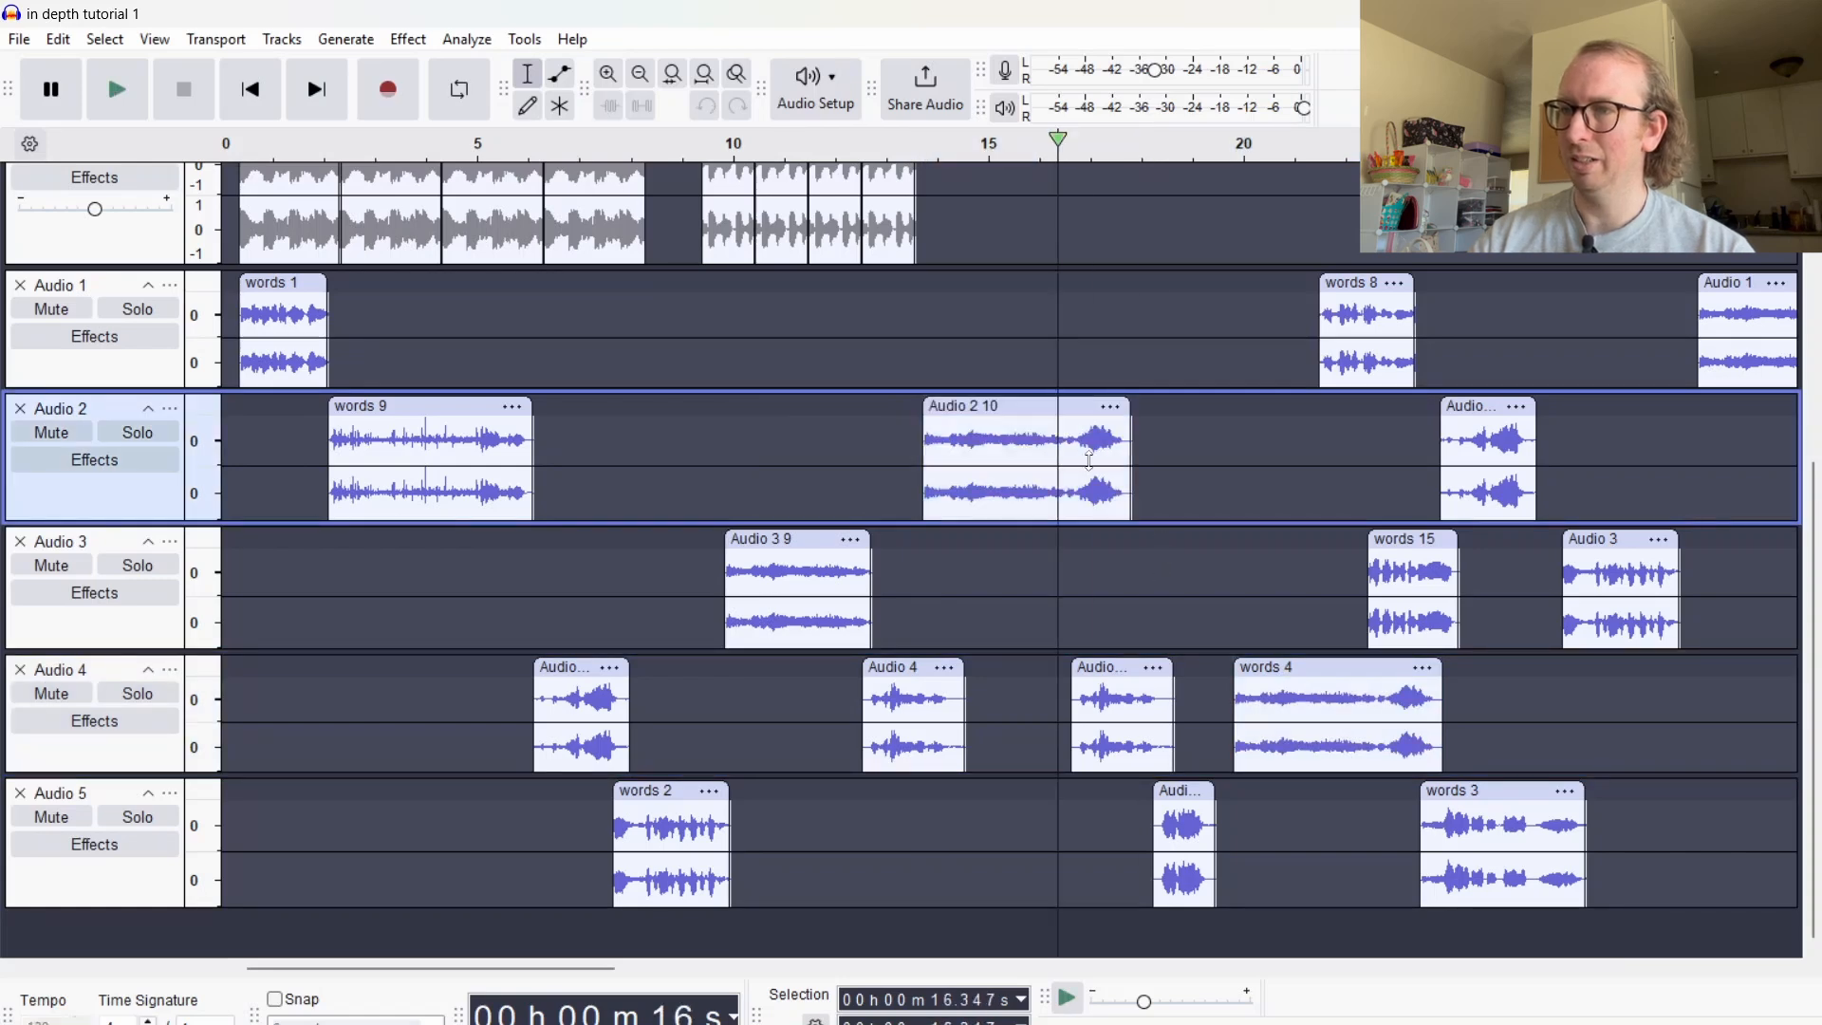
key("space")
key("space")
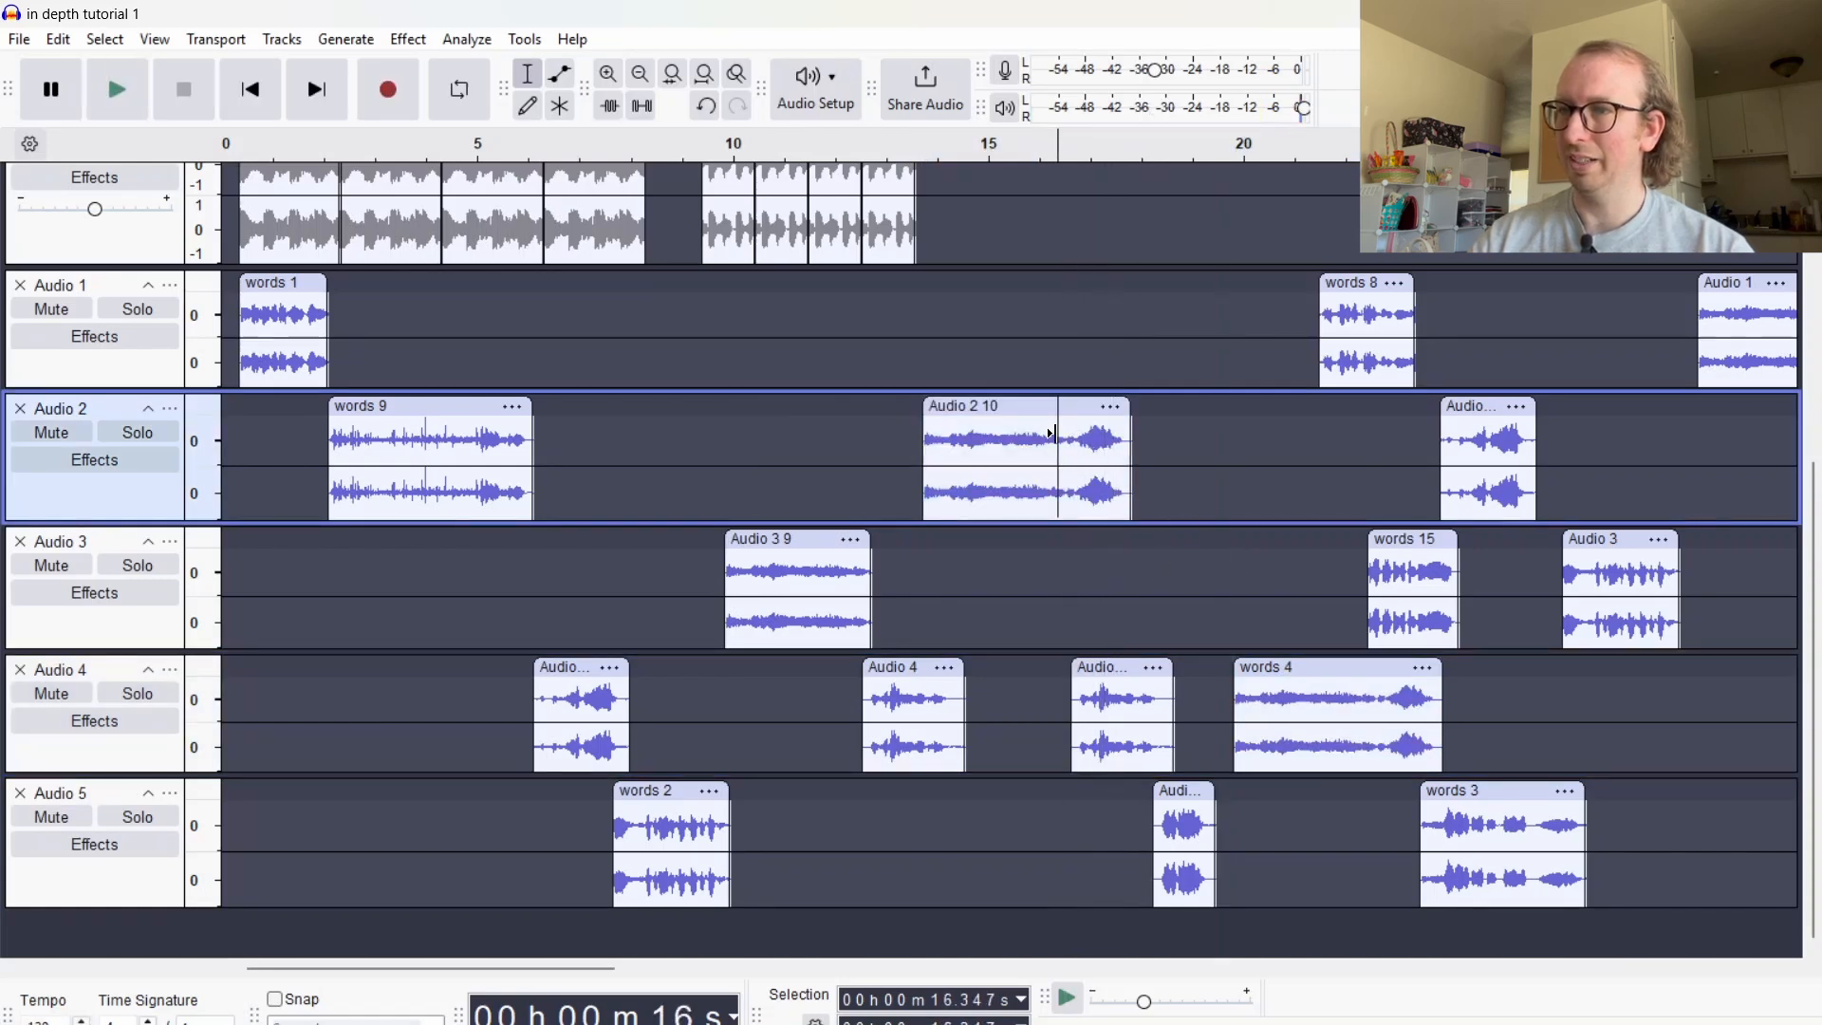
Delete the first part of the pasted Audio 2 clip, up to about 16.3 s, and play back the remaining piece
left_click_drag(1052, 434, 928, 474)
key("Delete")
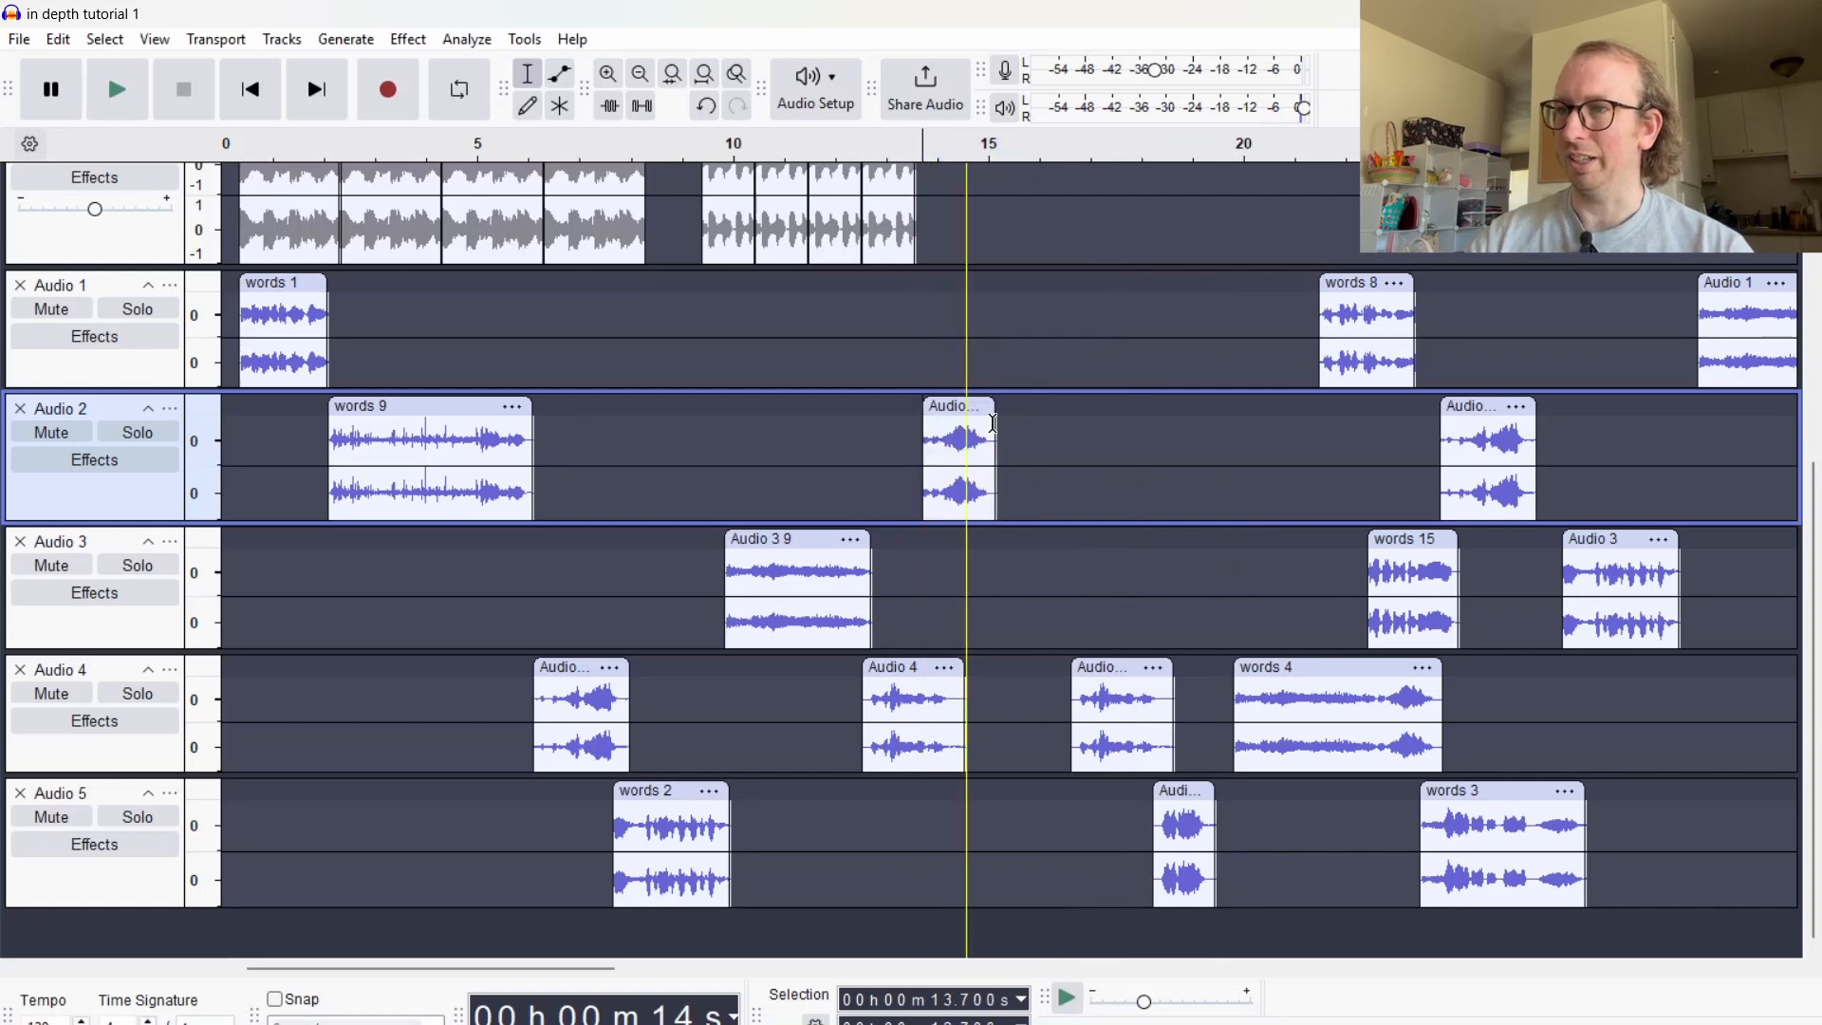
key("space")
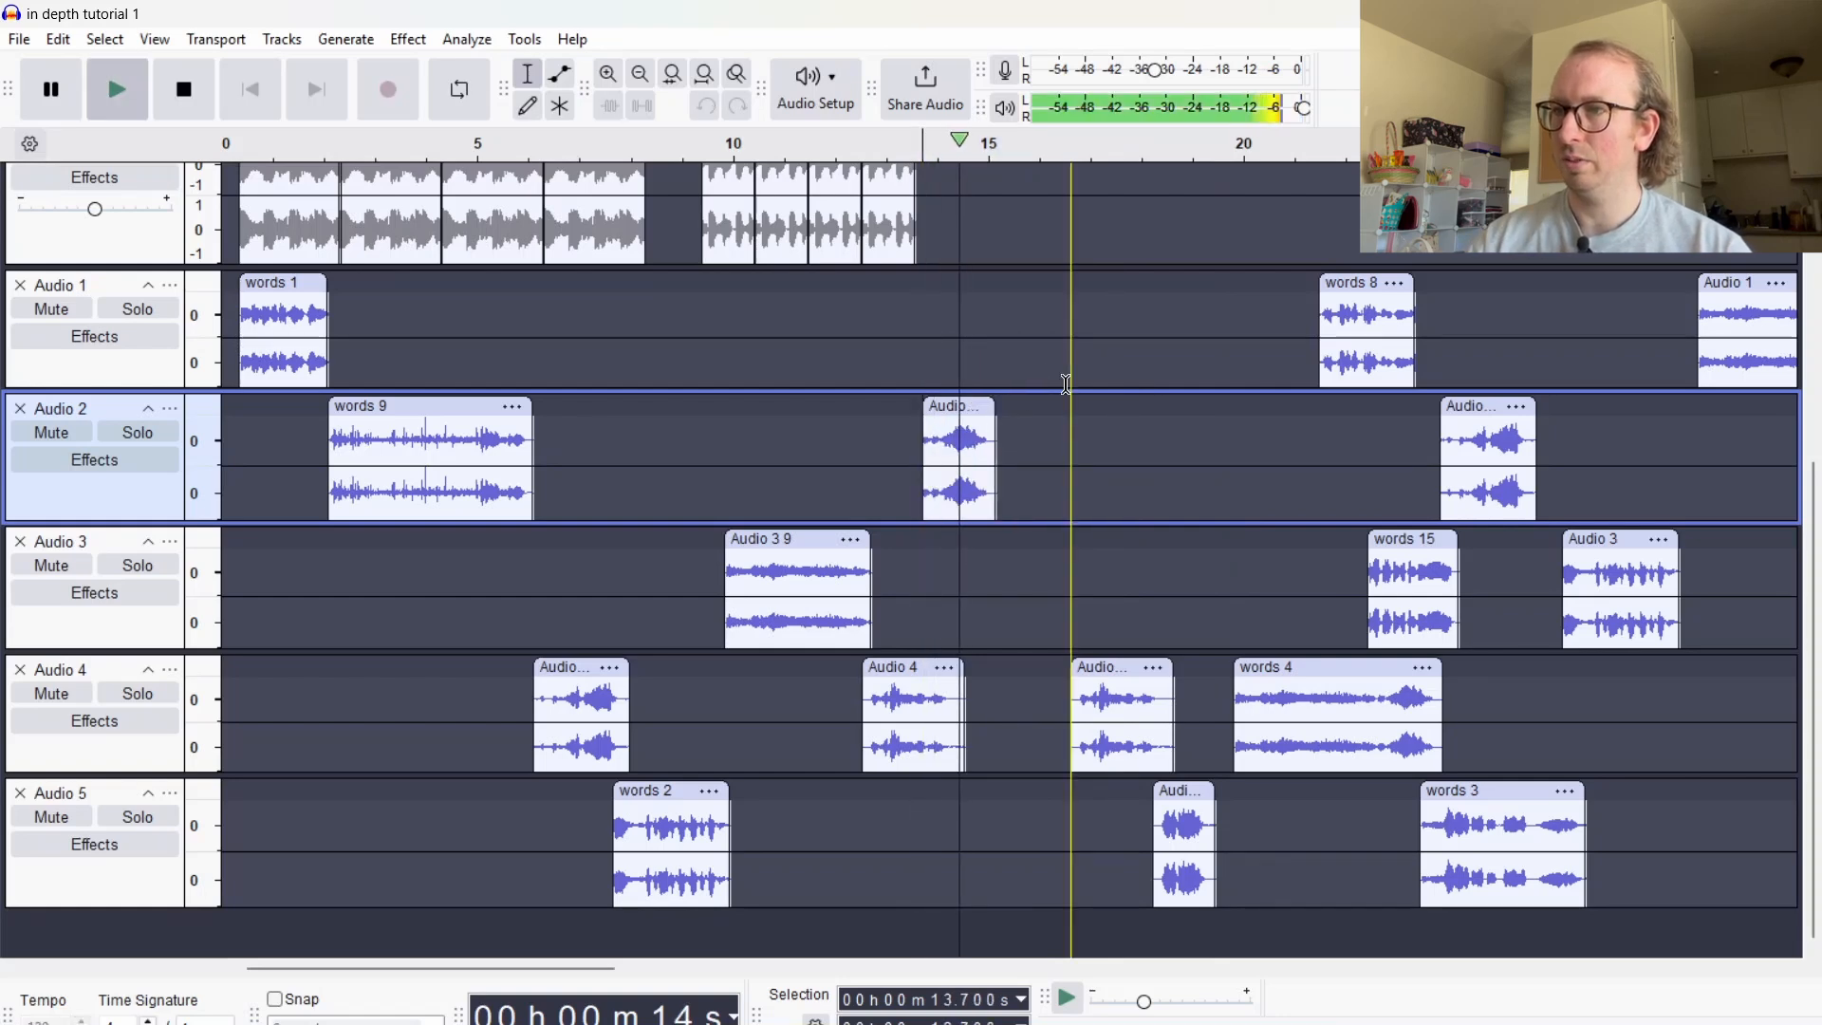
key("space")
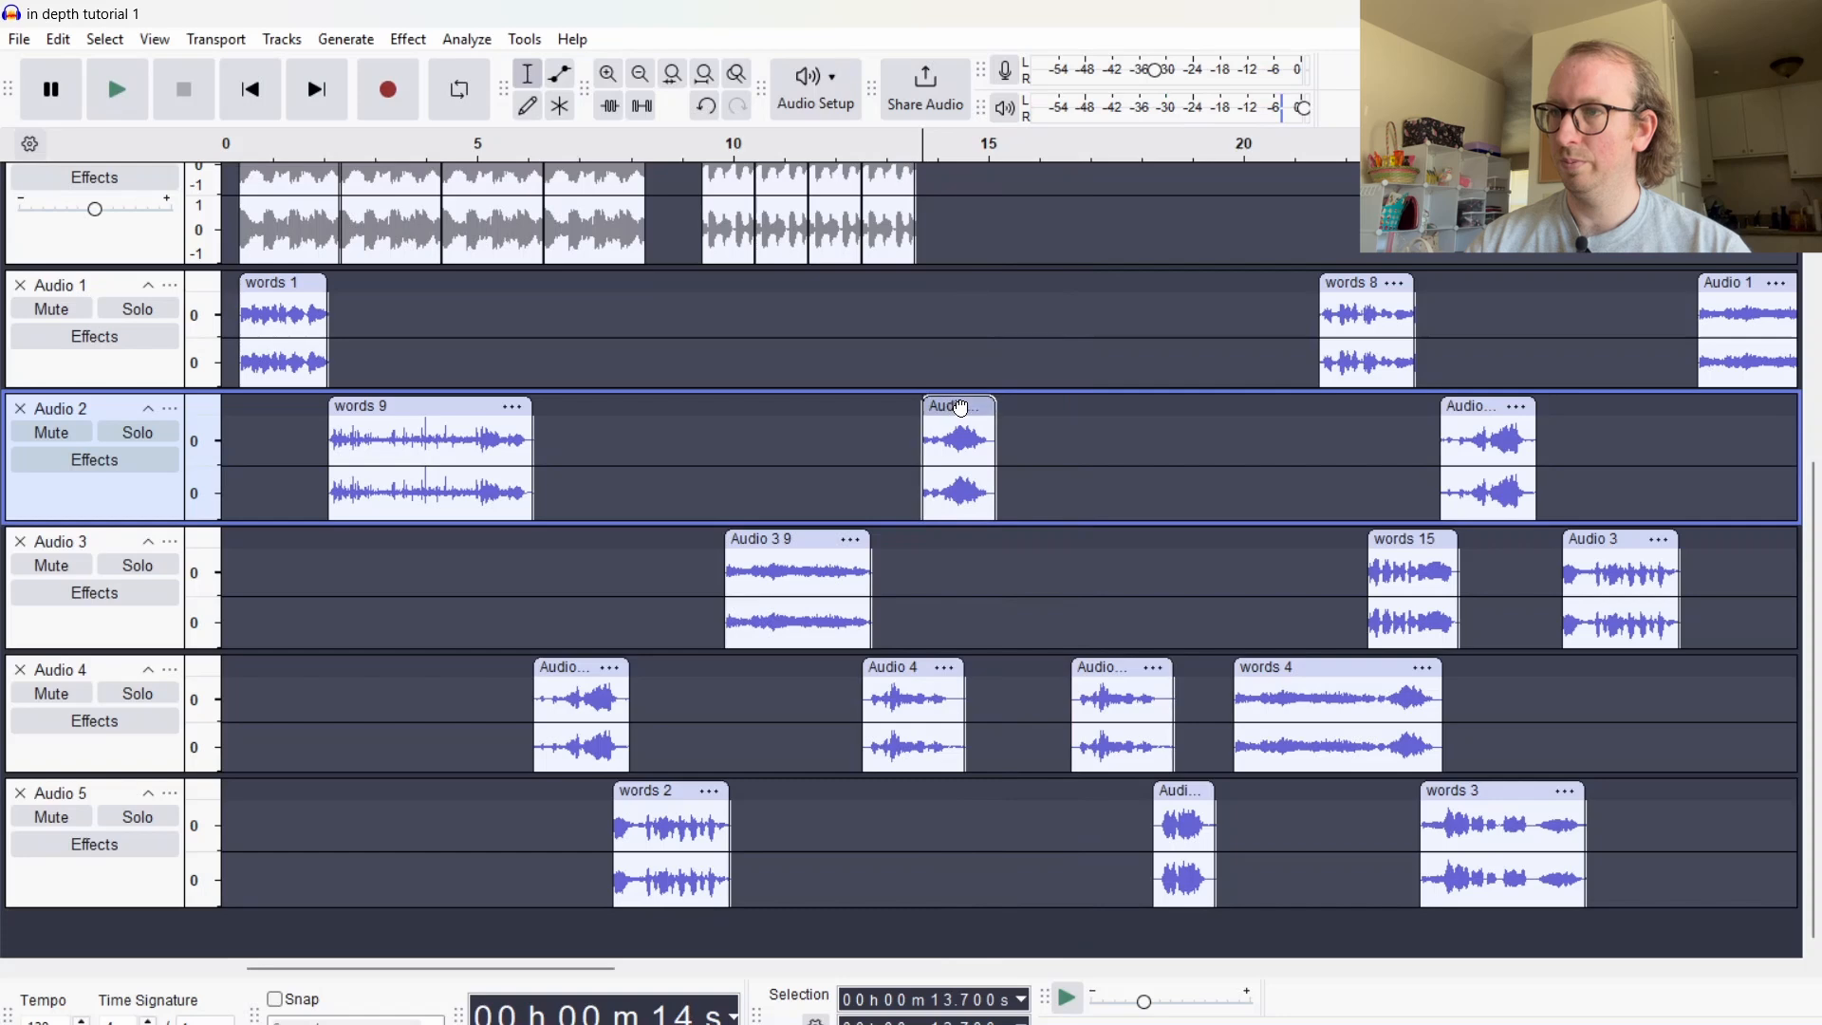
Move the short Audio 2 clip at 13.7 s to about 14.2 s and play back from about 9.8 s
left_click_drag(960, 408, 985, 408)
left_click(716, 435)
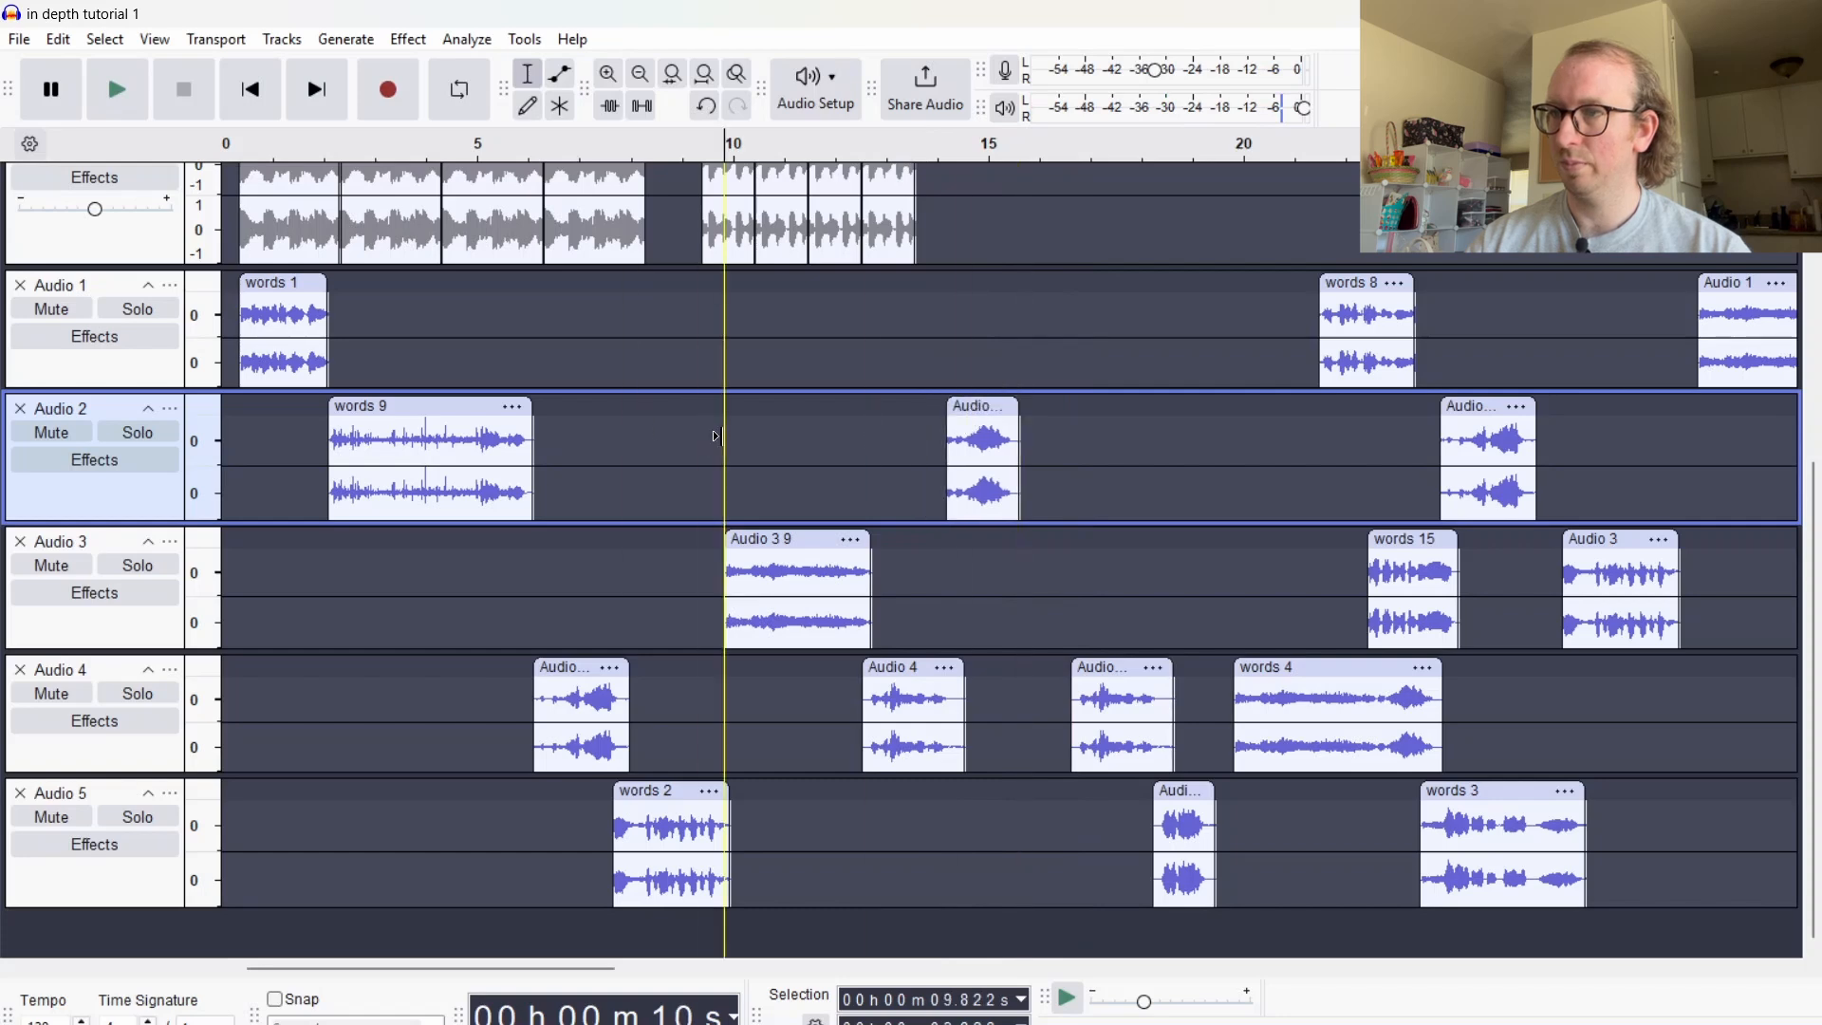
key("space")
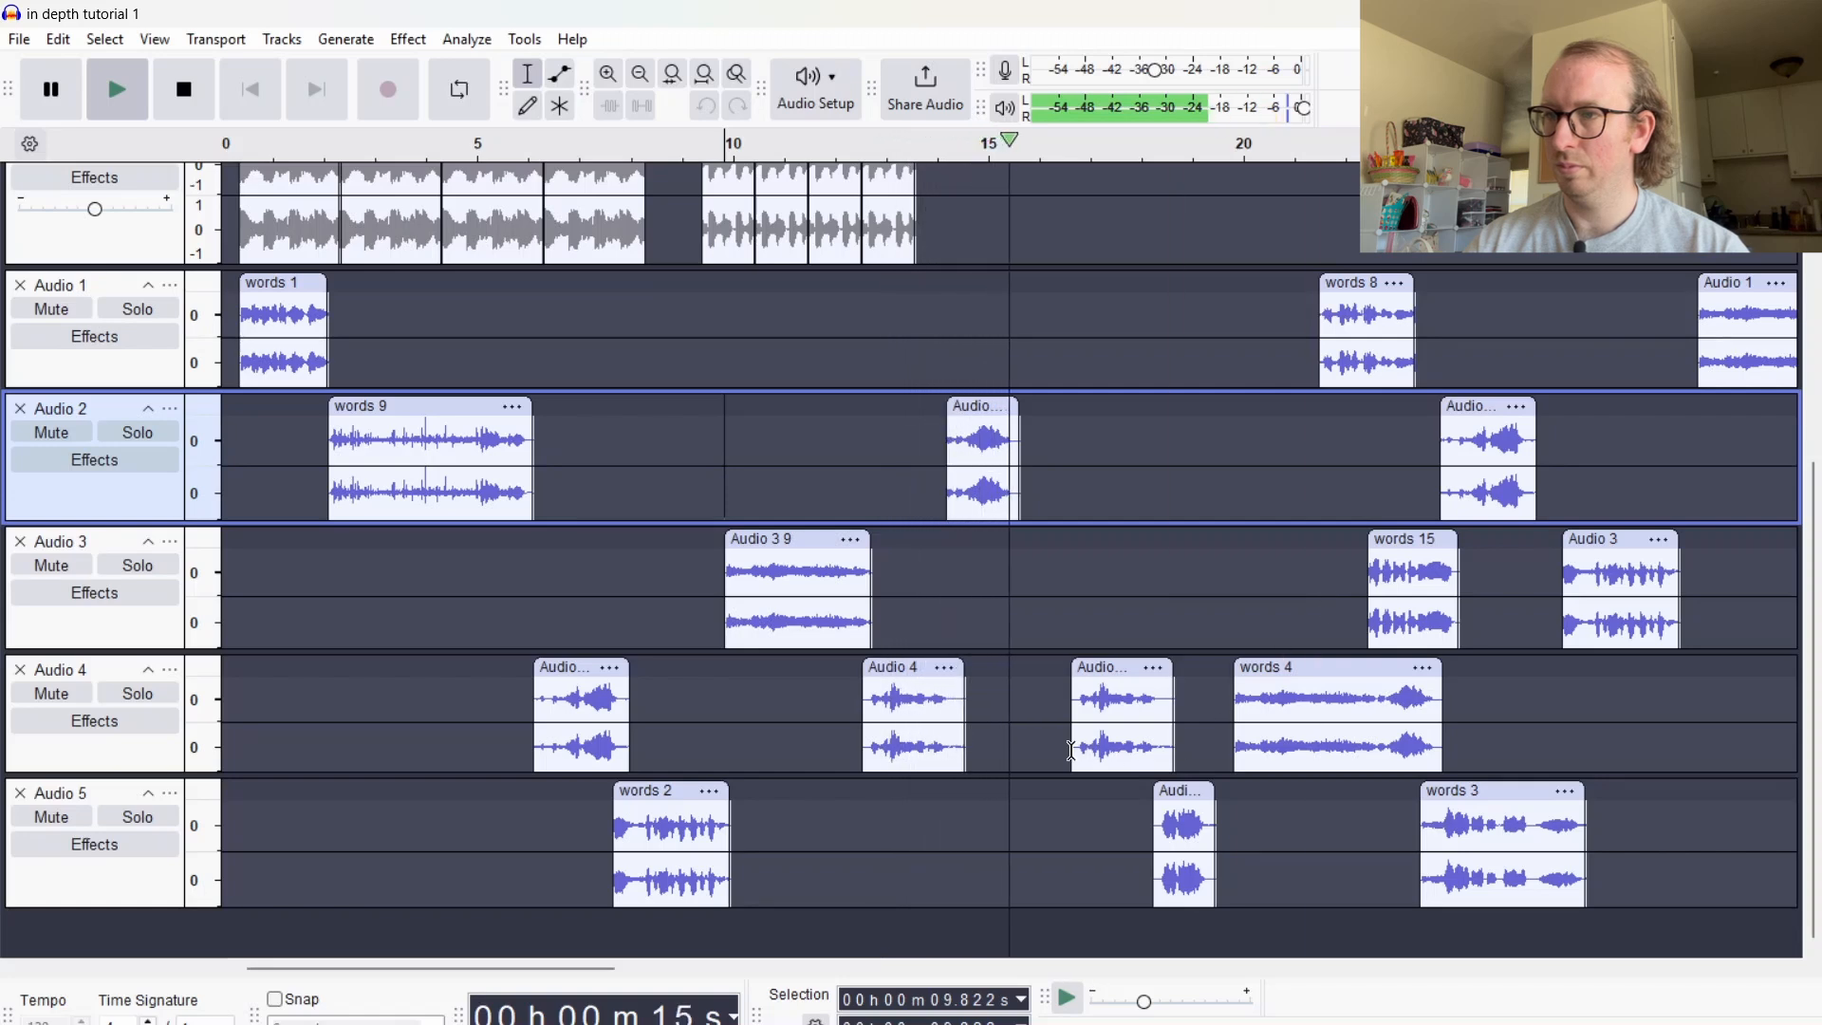
key("space")
Move the Audio 4 clip at 16.6 s and its neighbouring Audio 5 clip together about 1.4 s earlier, and play back from about 12.8 s
left_click_drag(1070, 607, 1211, 853)
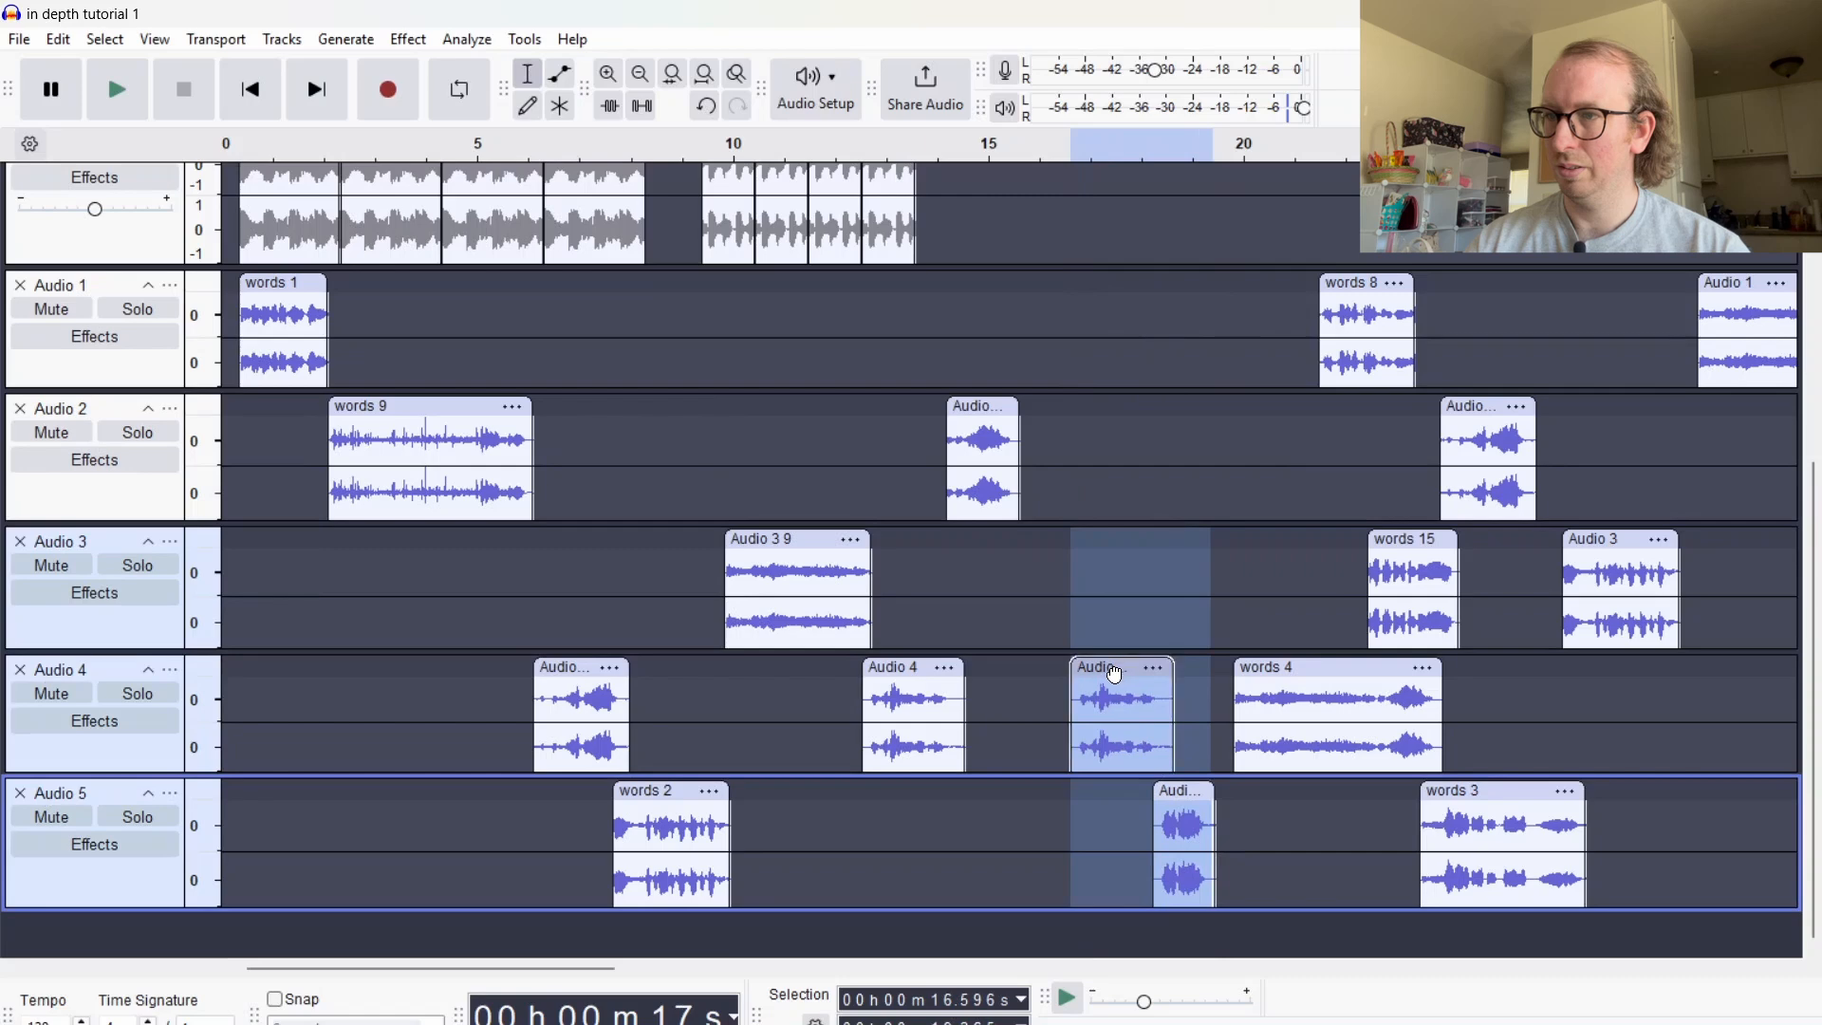
left_click_drag(1115, 674, 1042, 674)
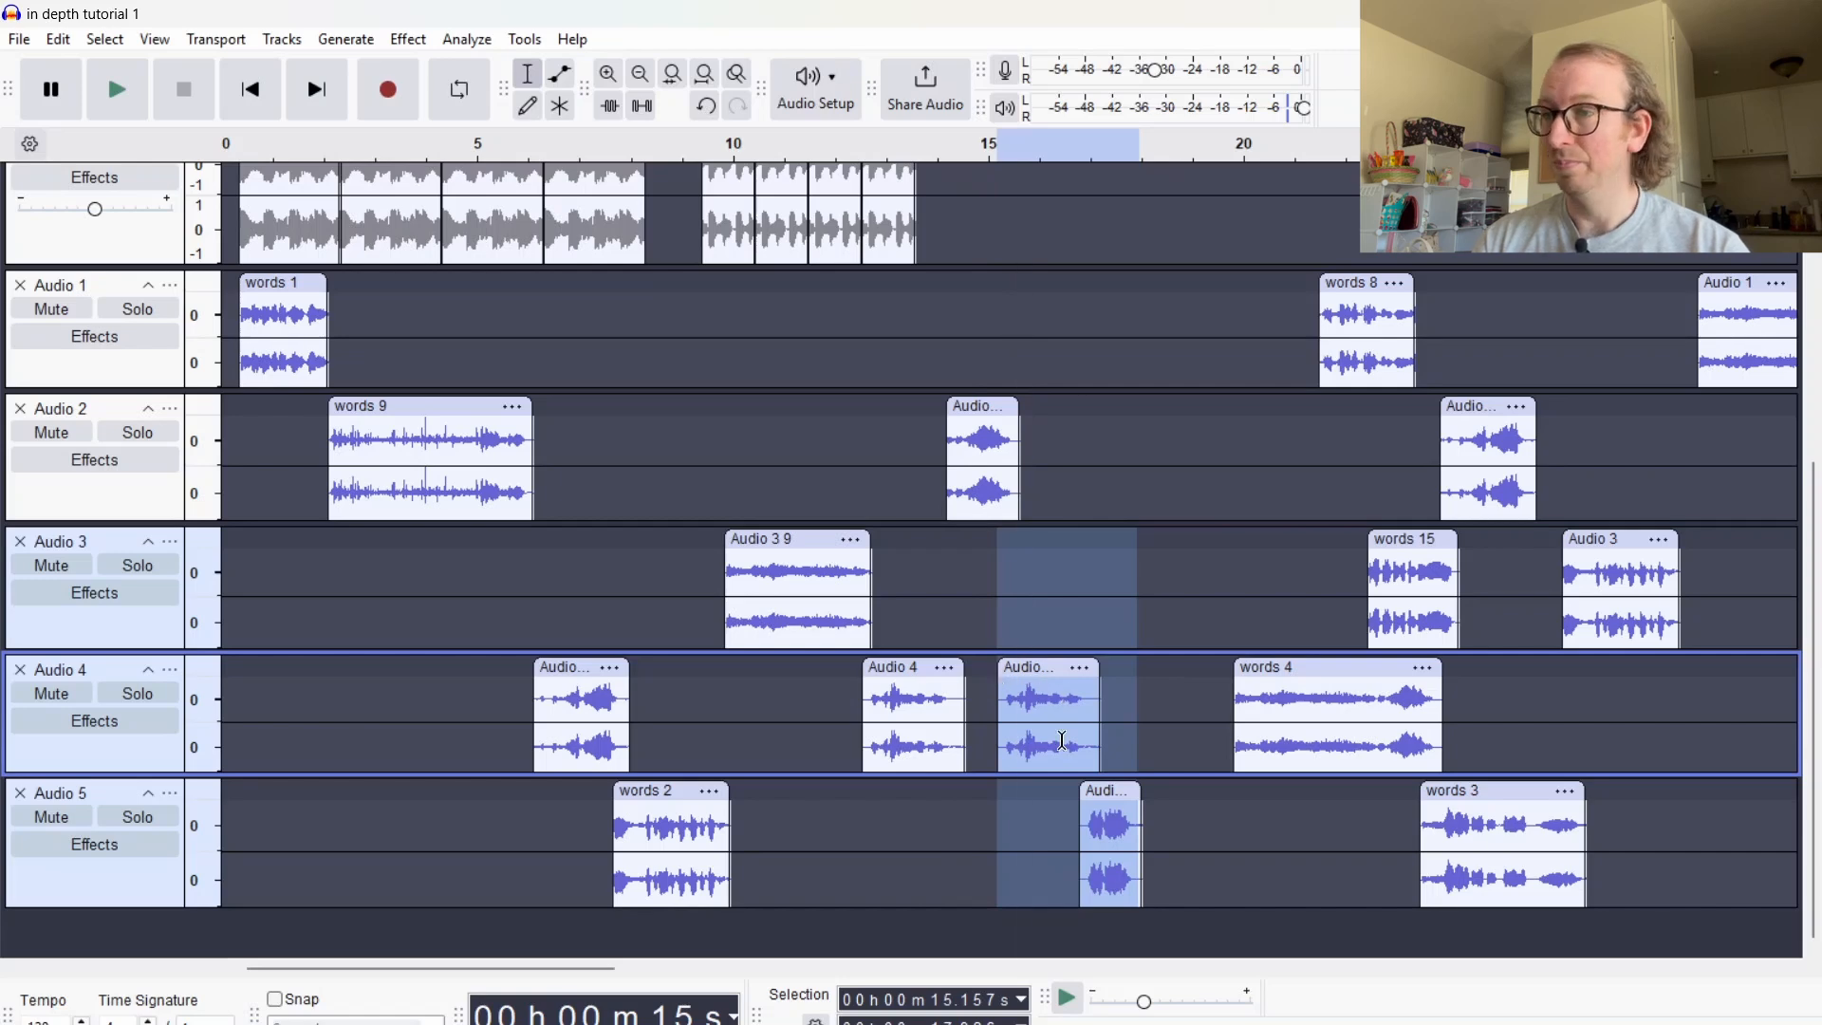
left_click(877, 359)
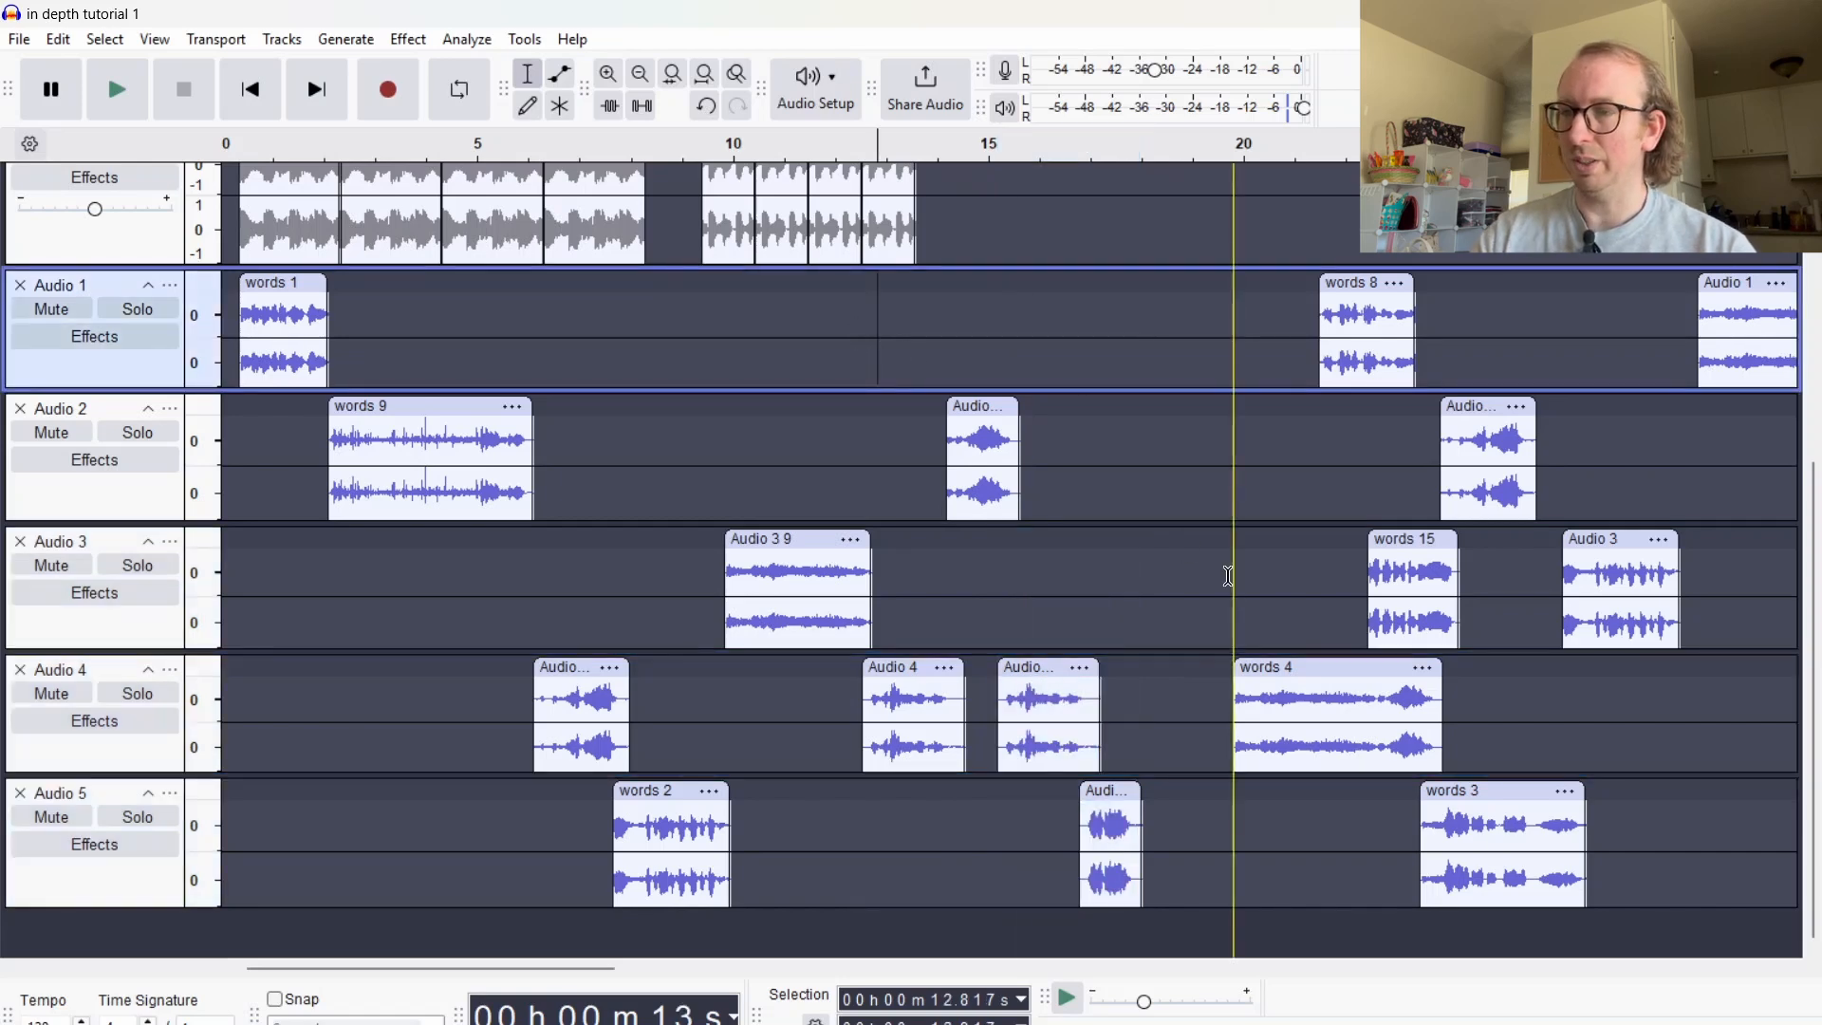
key("space")
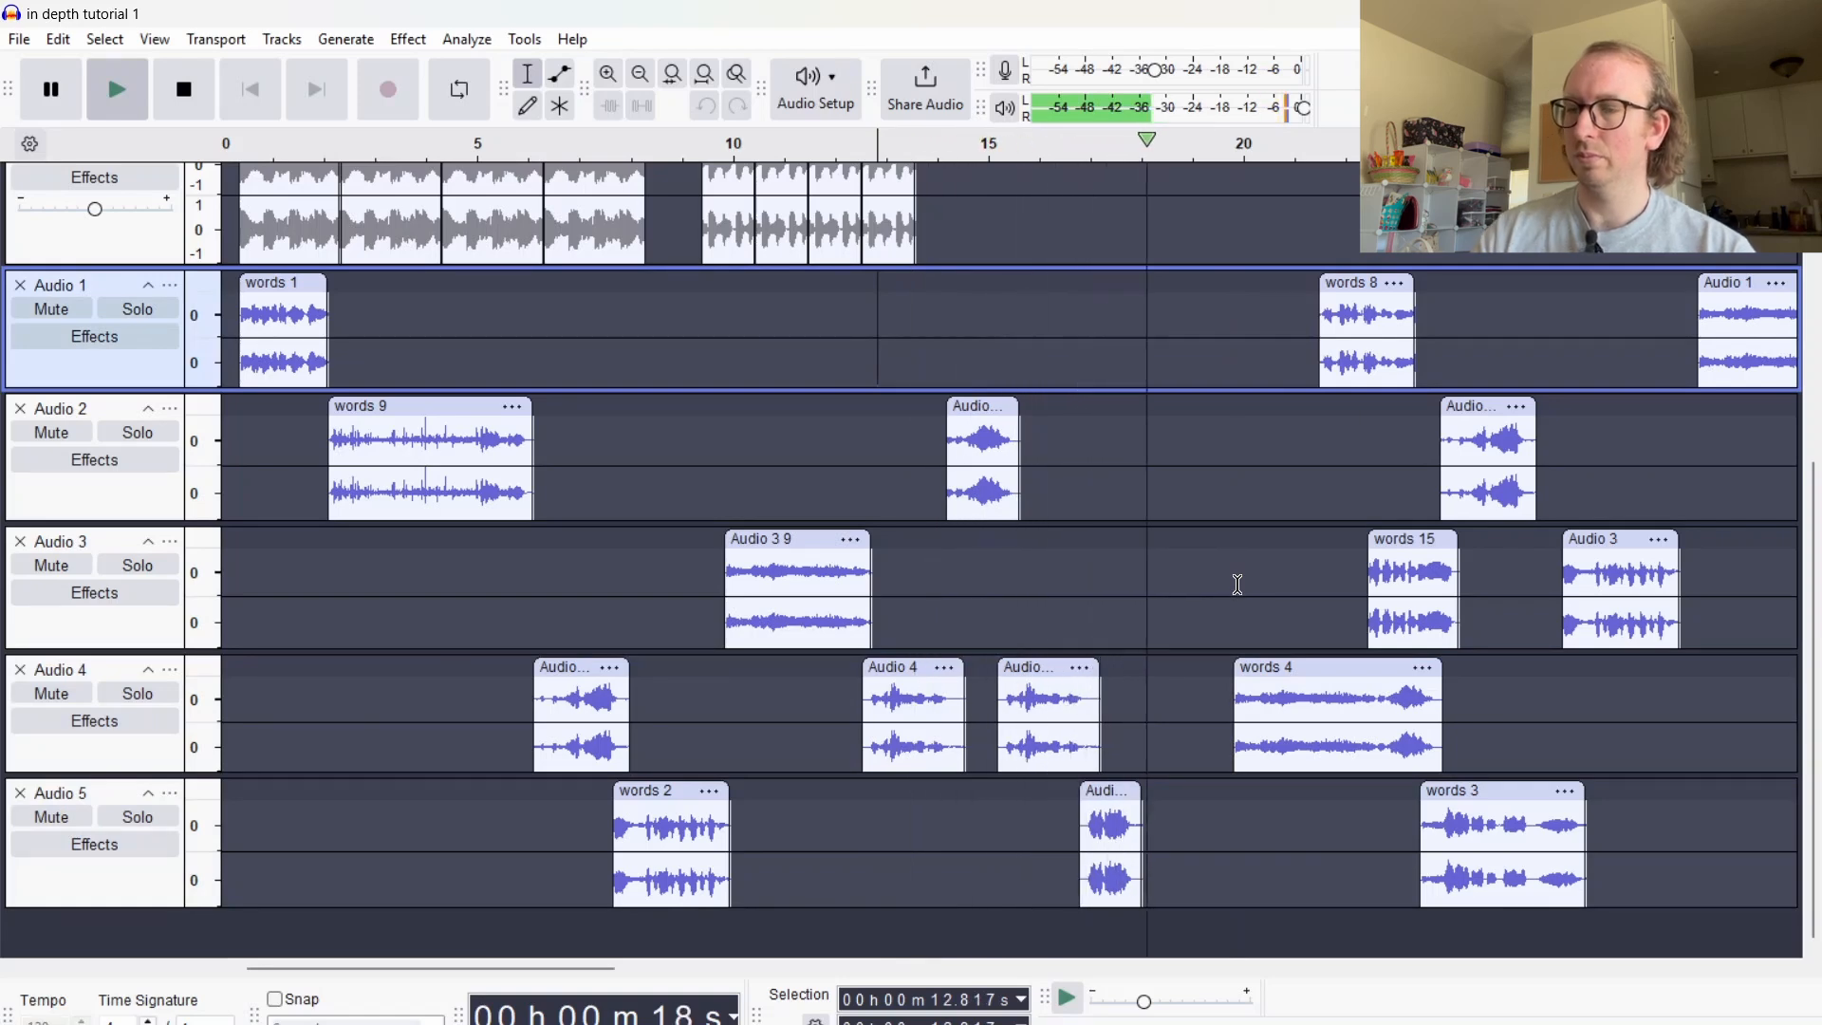
key("space")
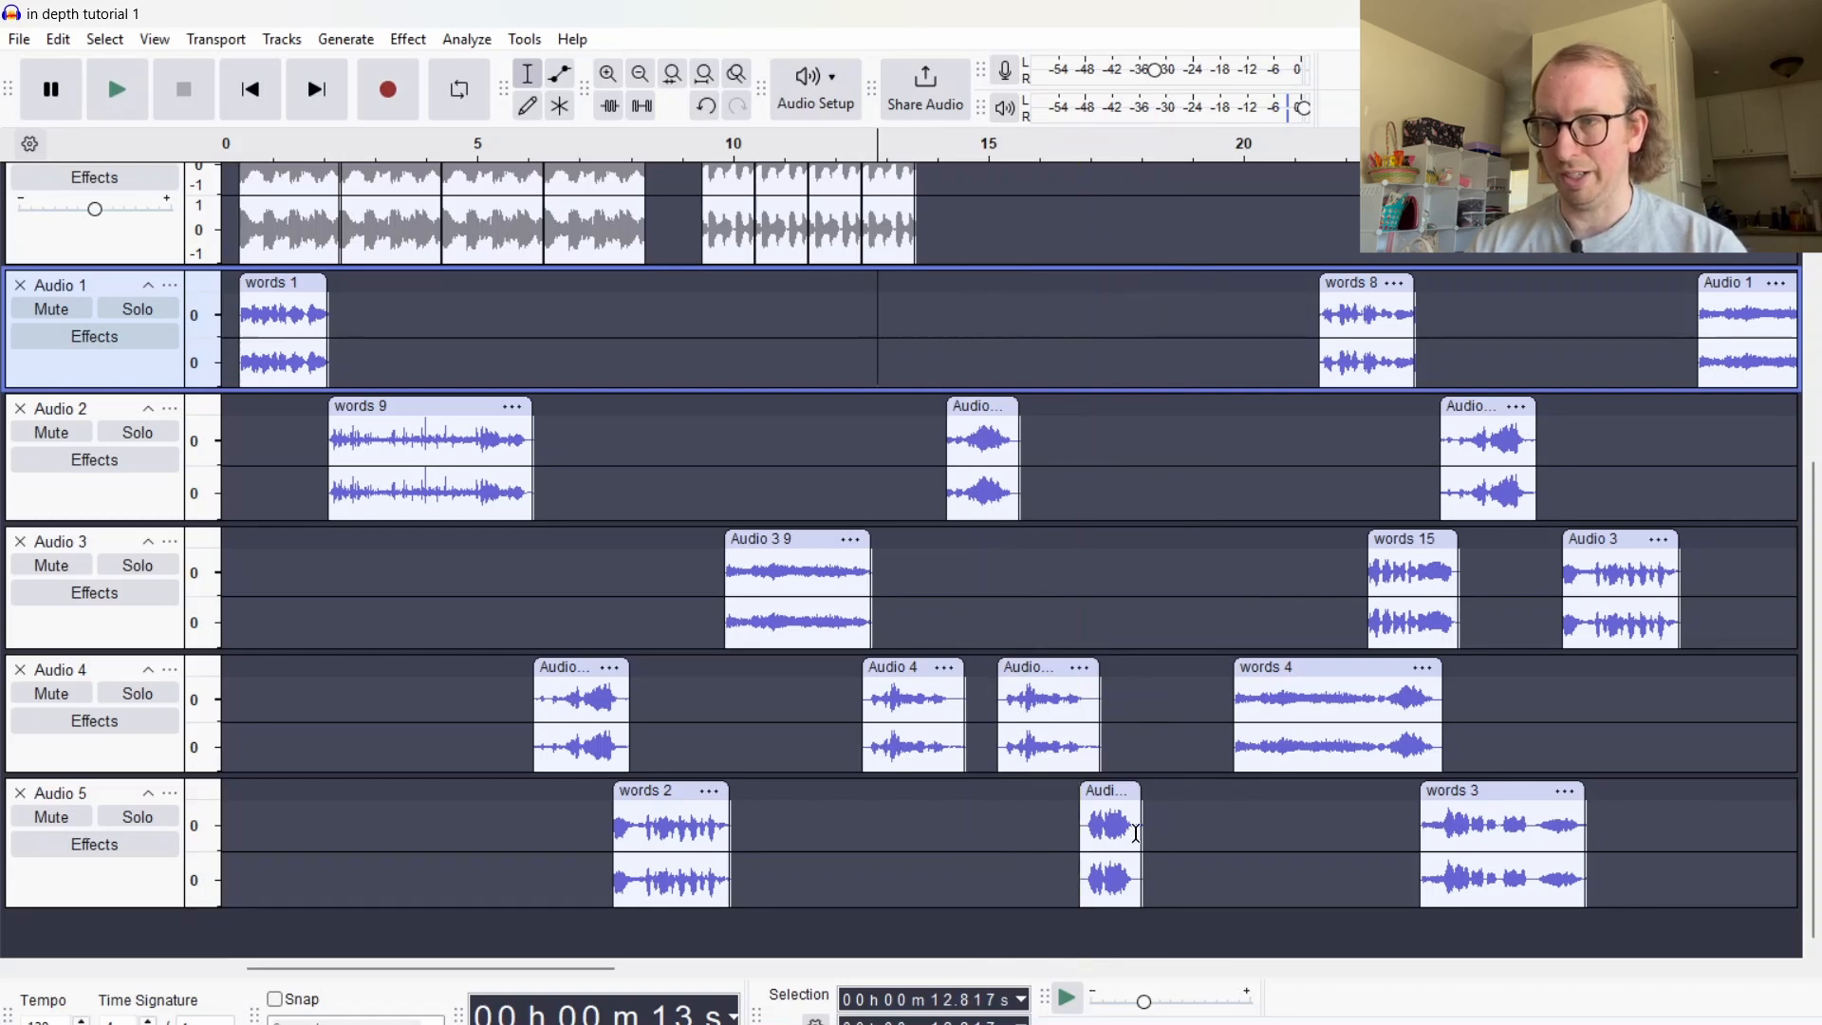
Audition from about 15.2 s, move the short Audio 5 clip earlier to about 16.0 s, and play the overlap back
left_click(998, 588)
key("space")
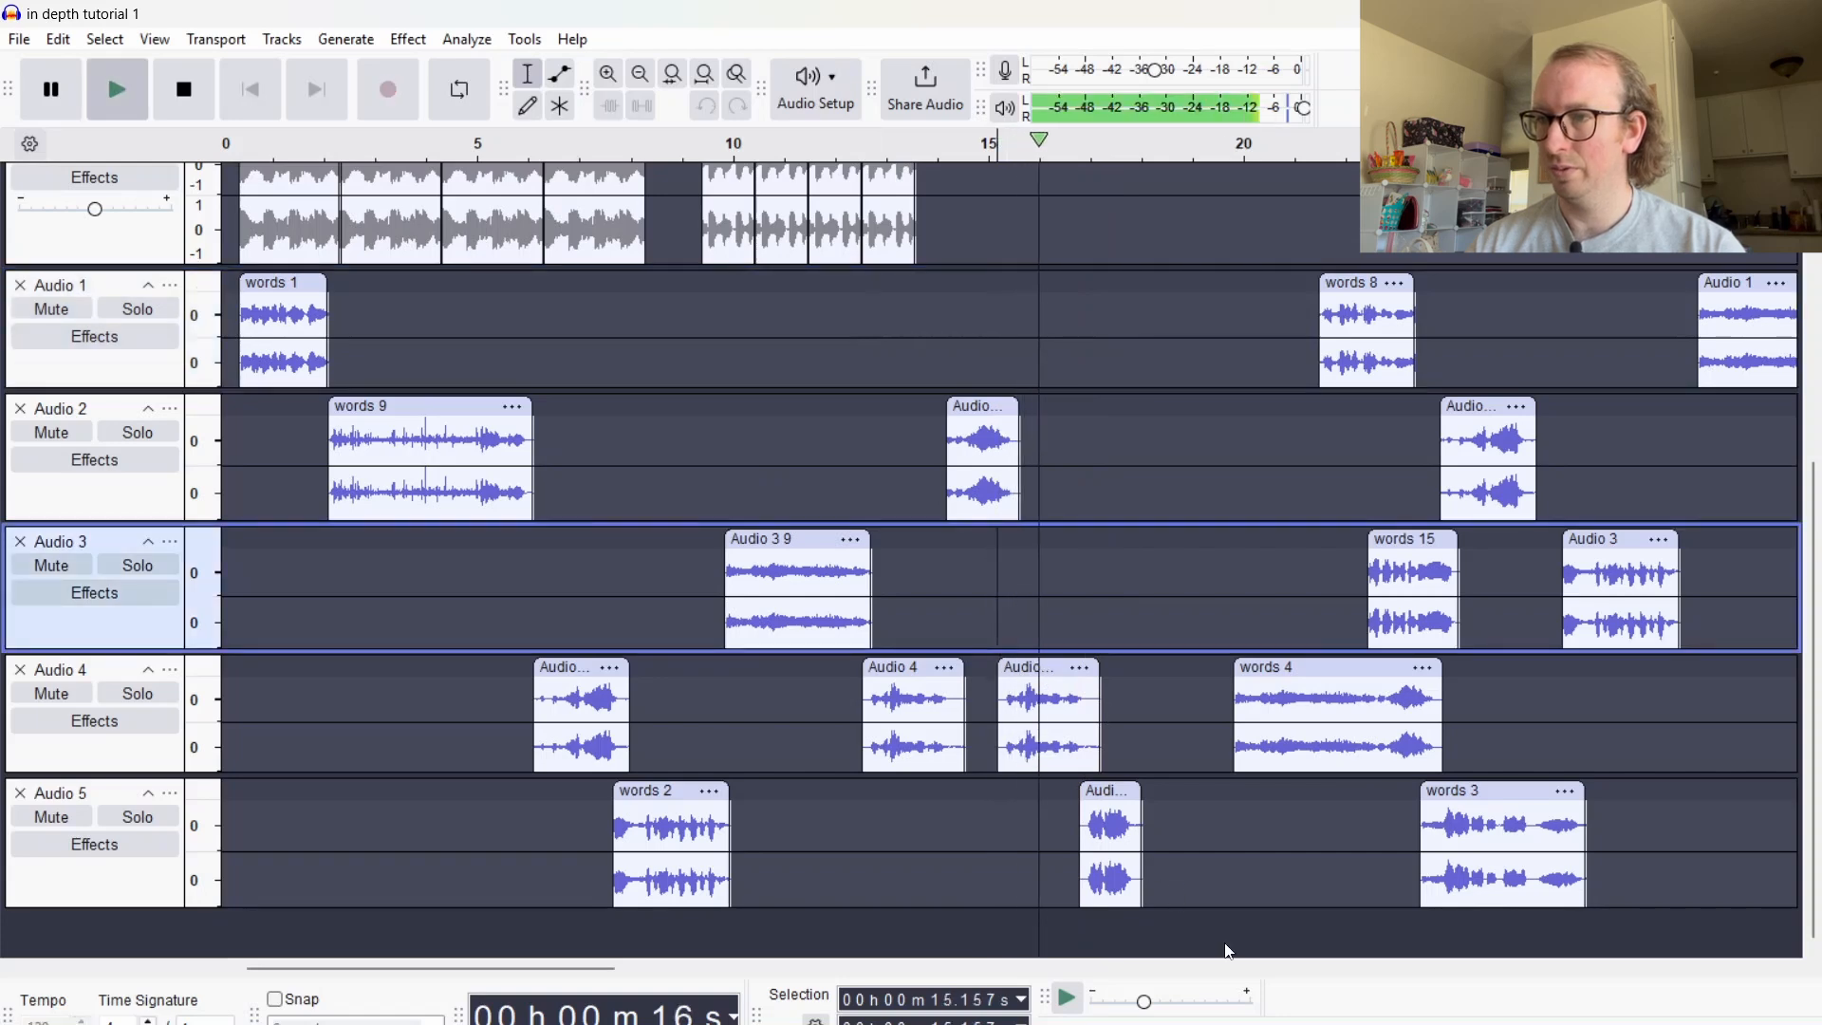
key("space")
left_click_drag(1106, 797, 1067, 805)
key("space")
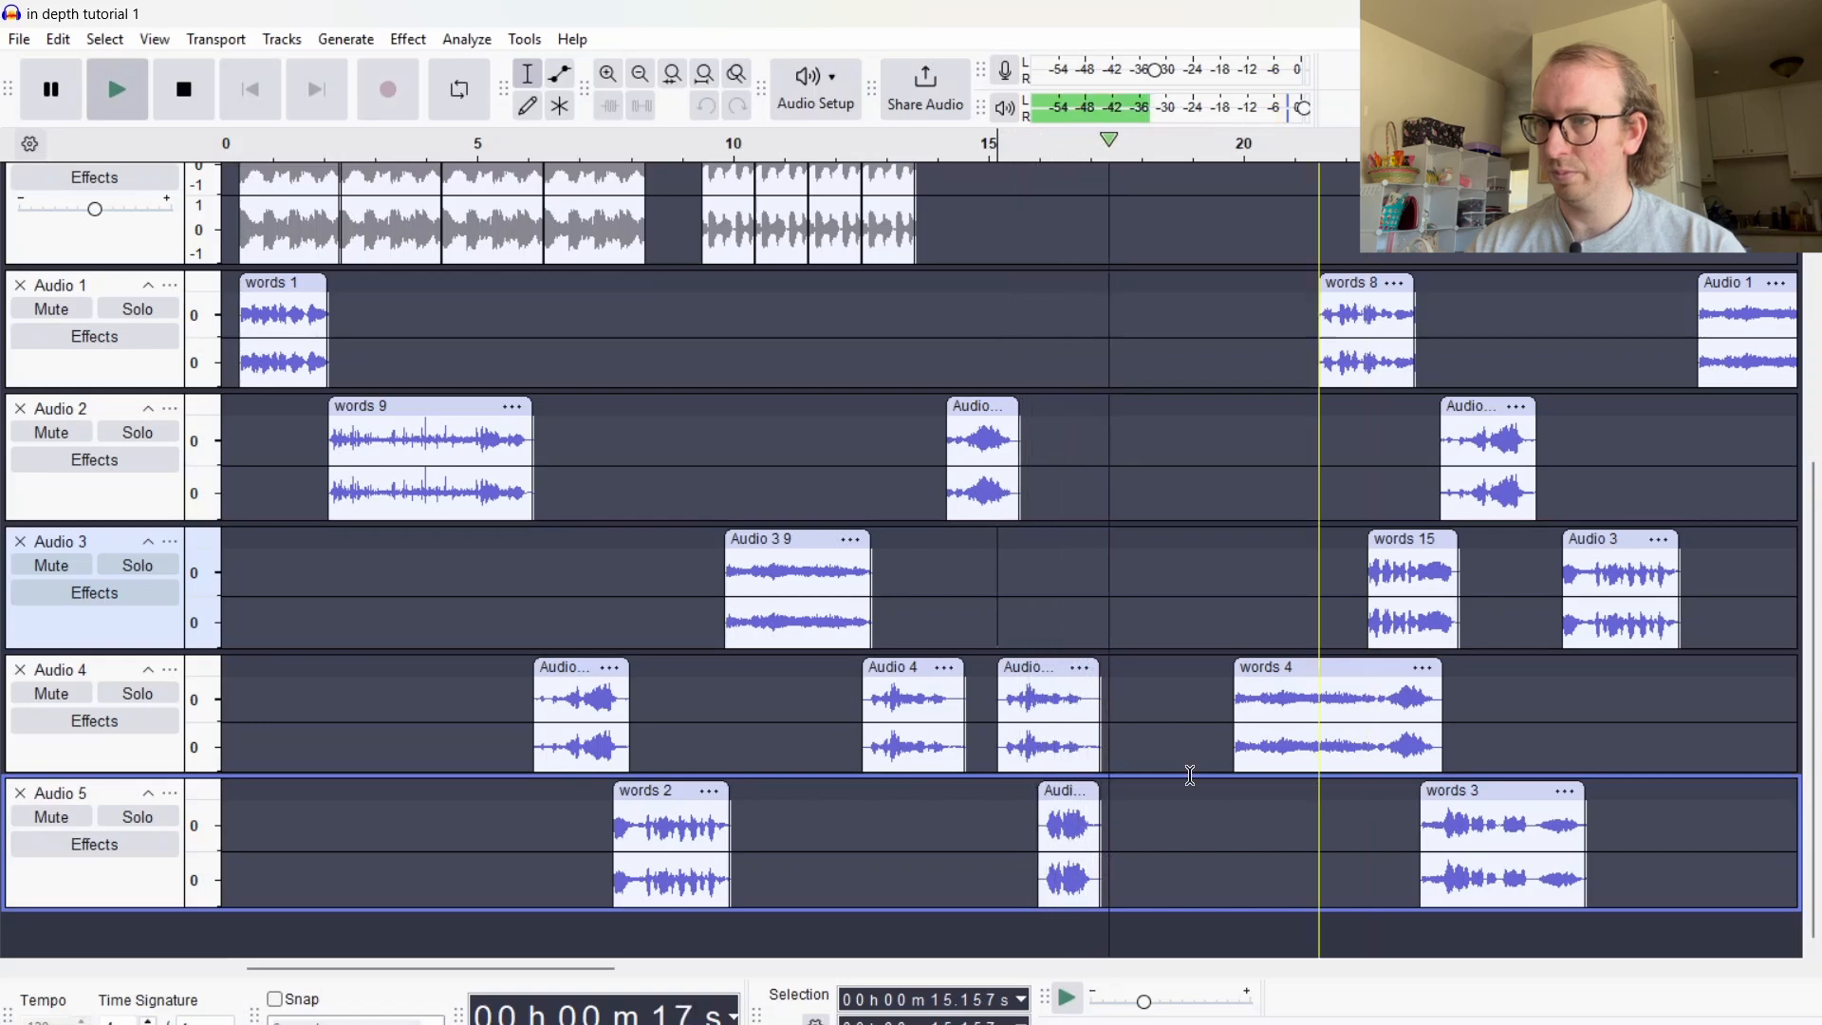
key("space")
Delete the end of the Audio 4 clip starting at 15.2 s, from about 16.26 s onward, and play back from about 13.5 s
left_click(1121, 746)
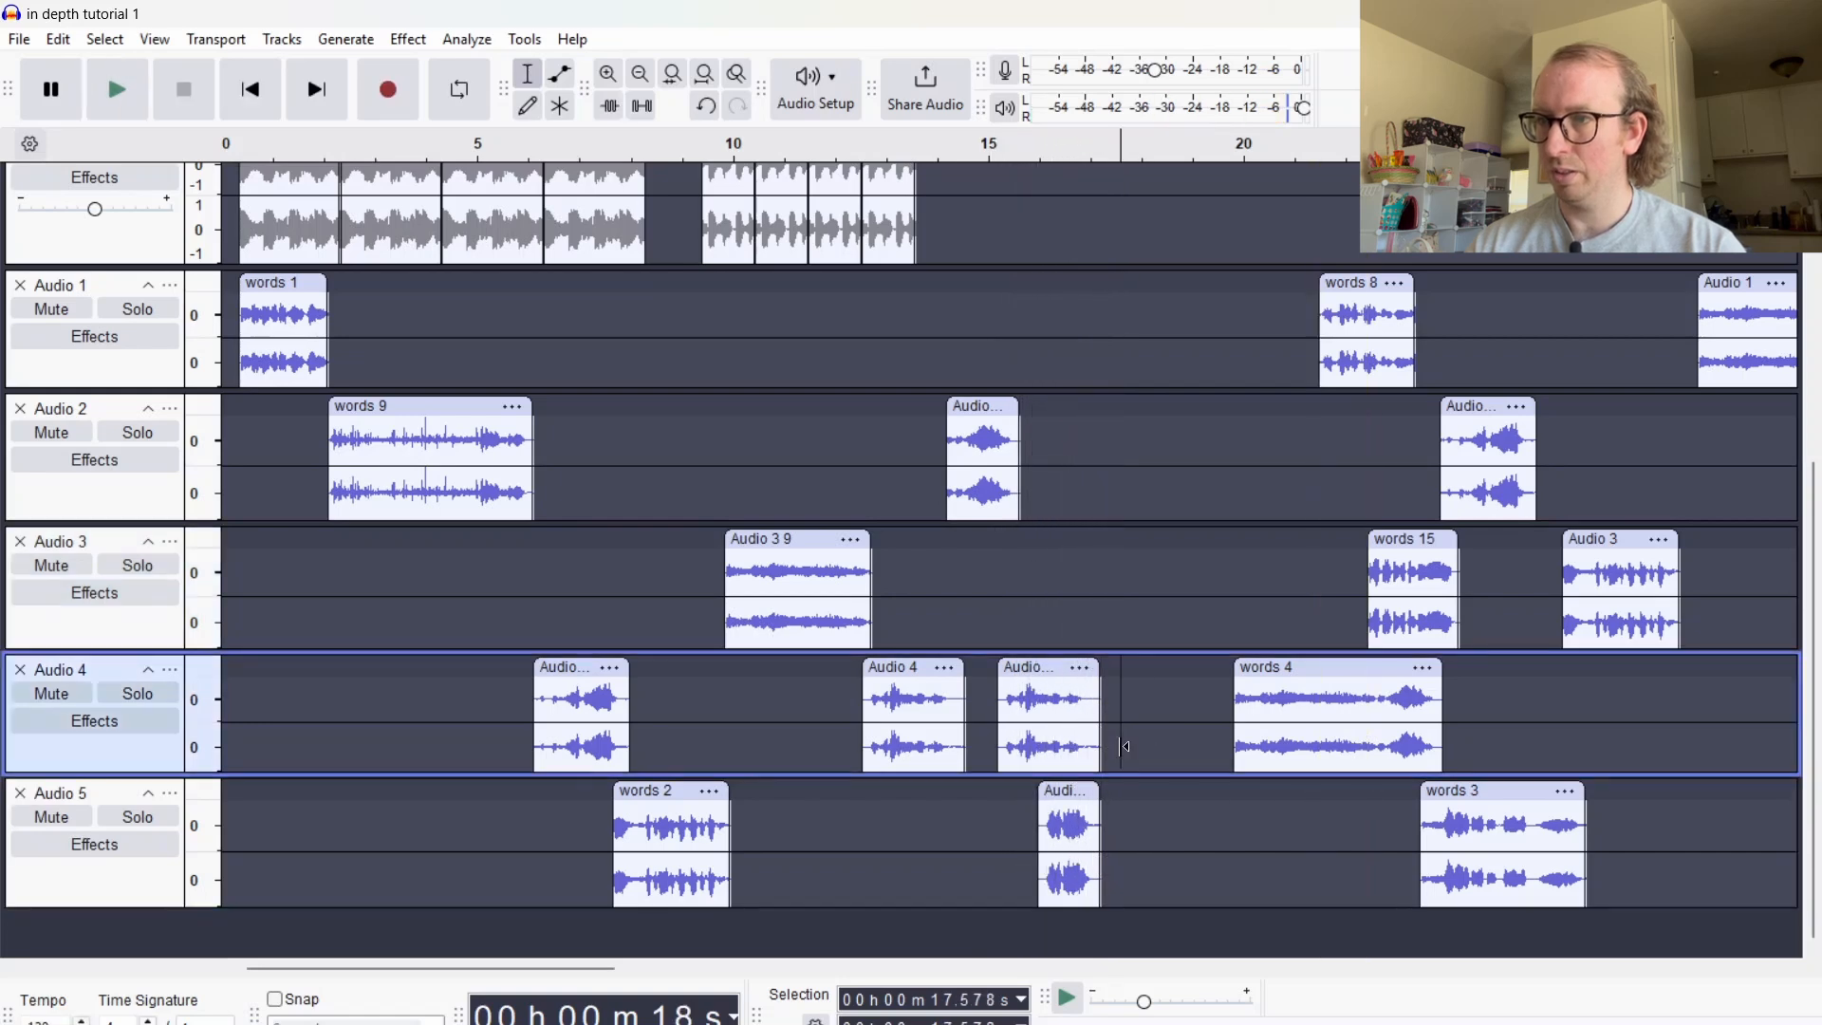
left_click(1061, 743)
left_click(609, 74)
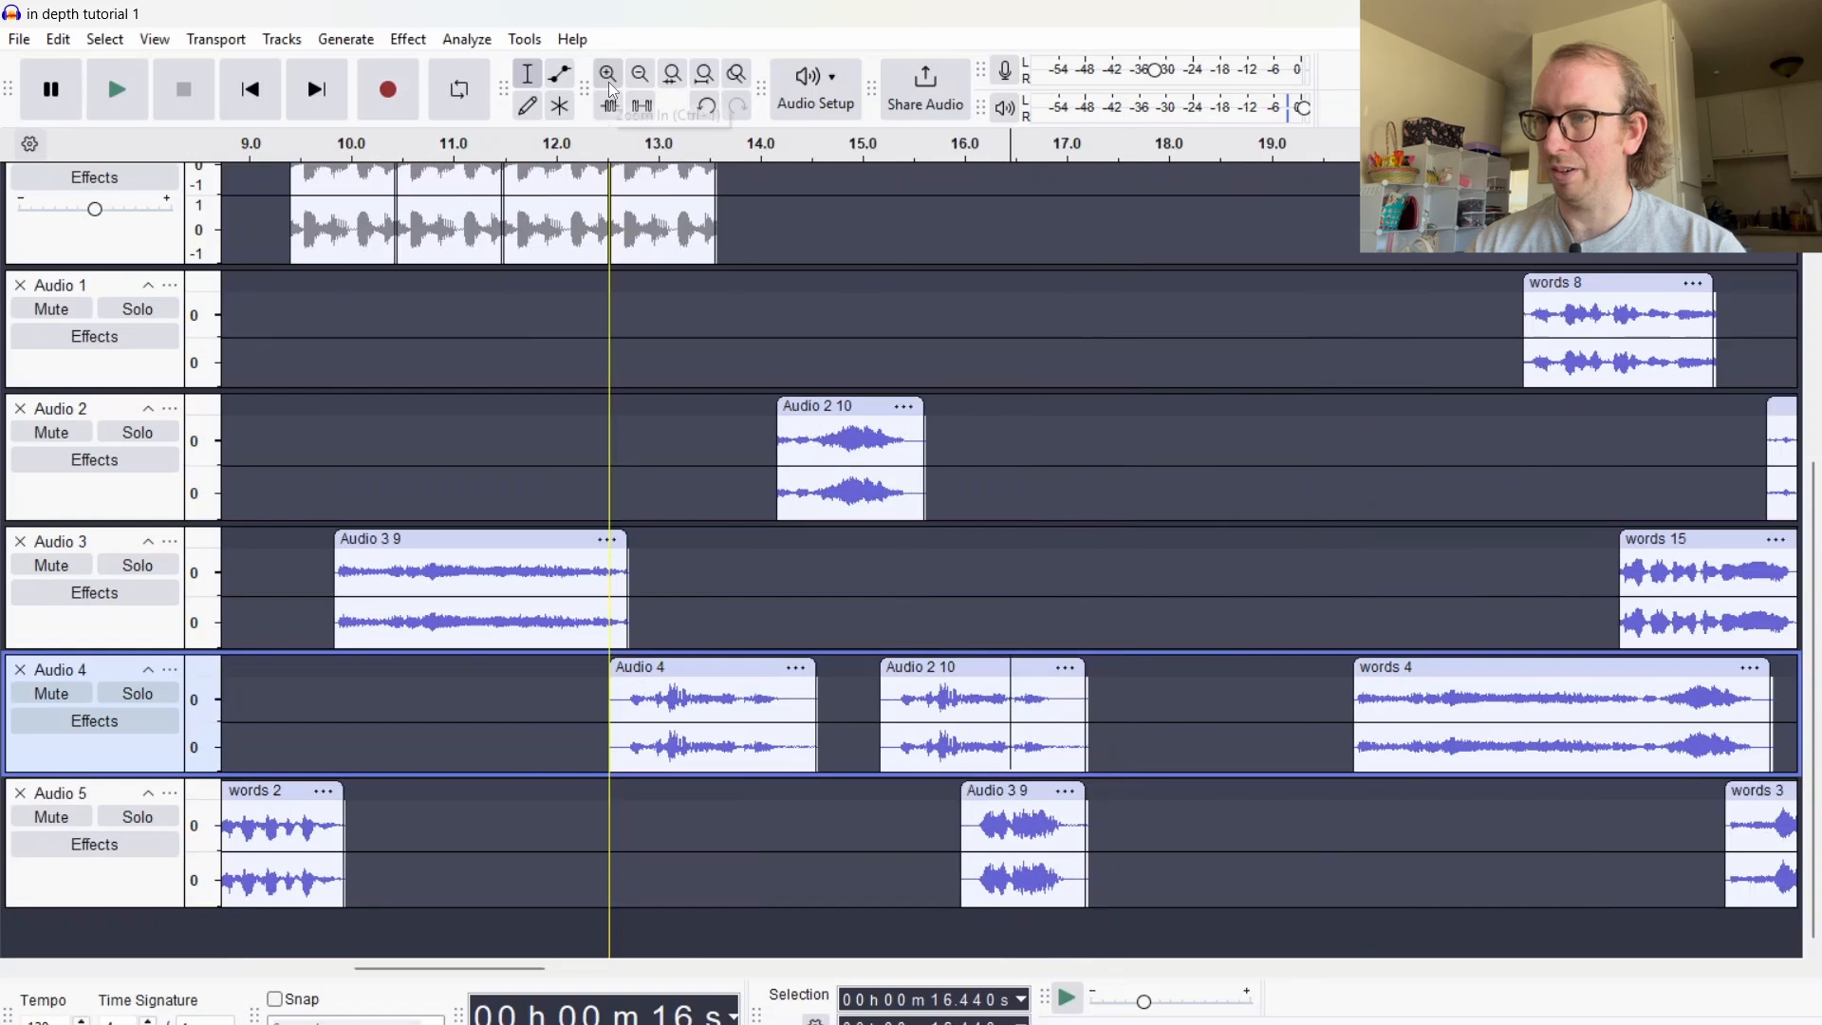
left_click(608, 74)
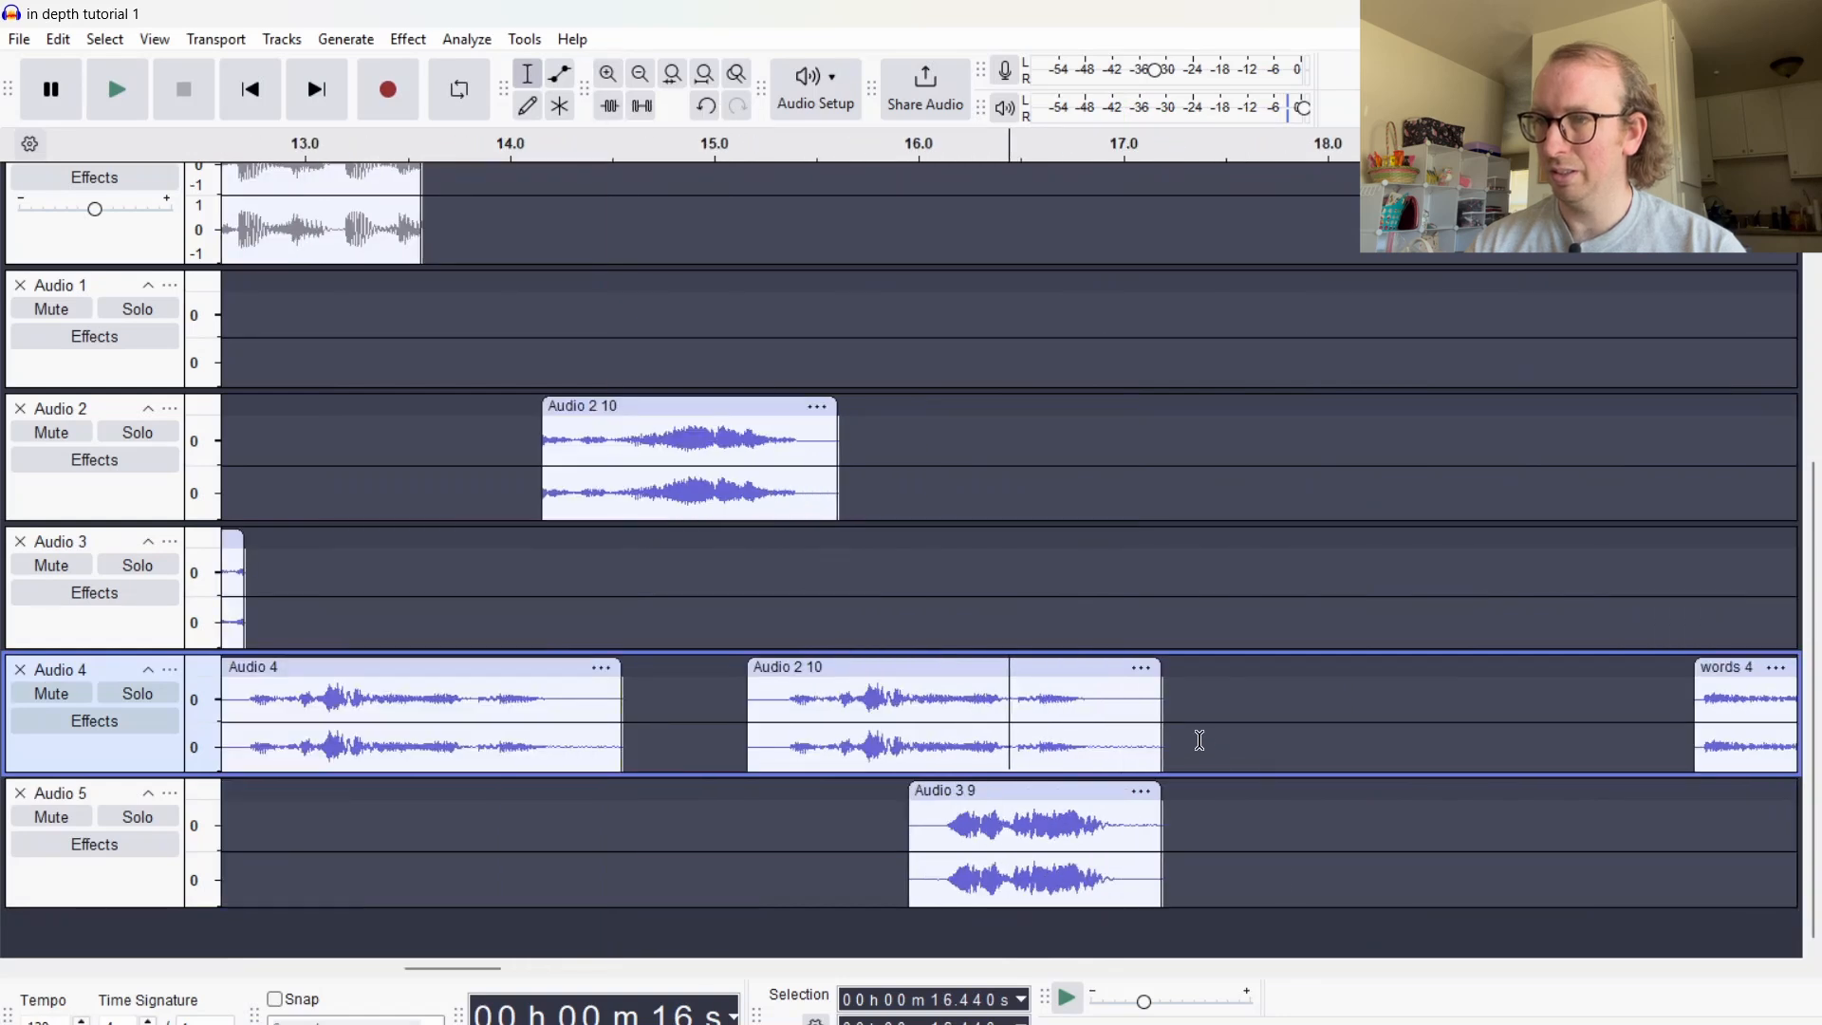
left_click_drag(1198, 741, 972, 767)
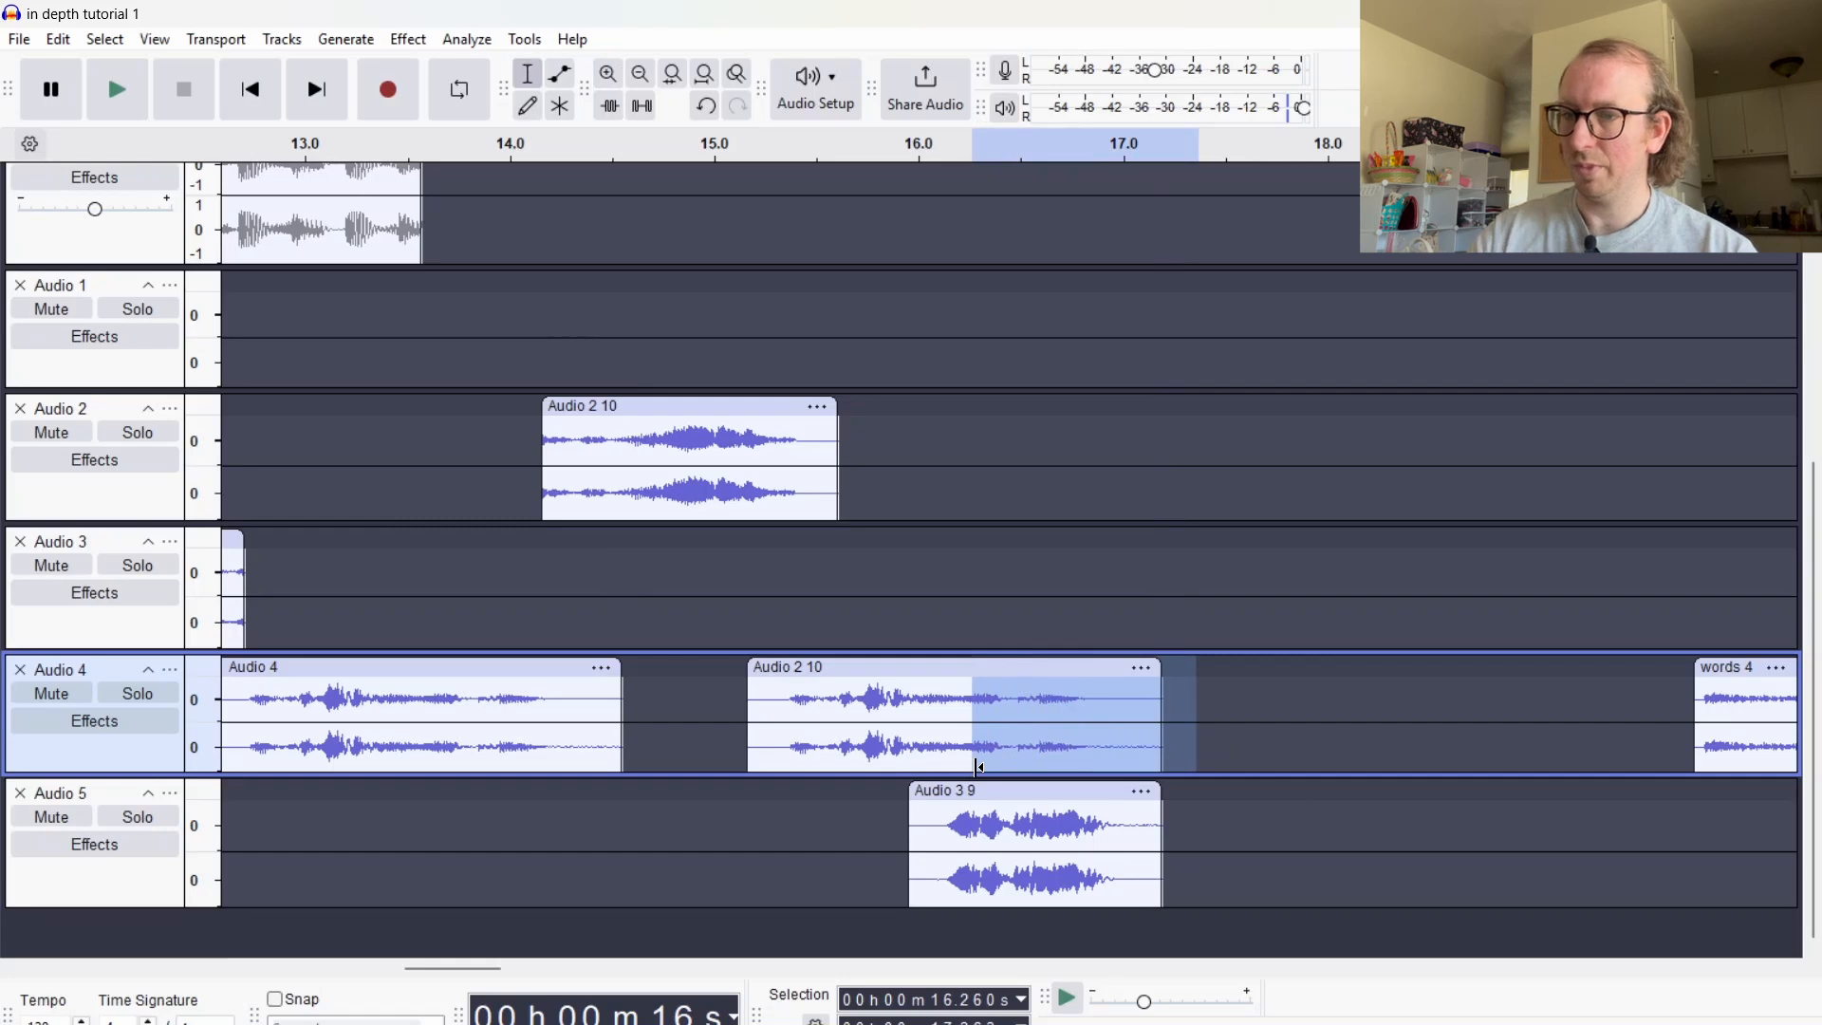
key("Delete")
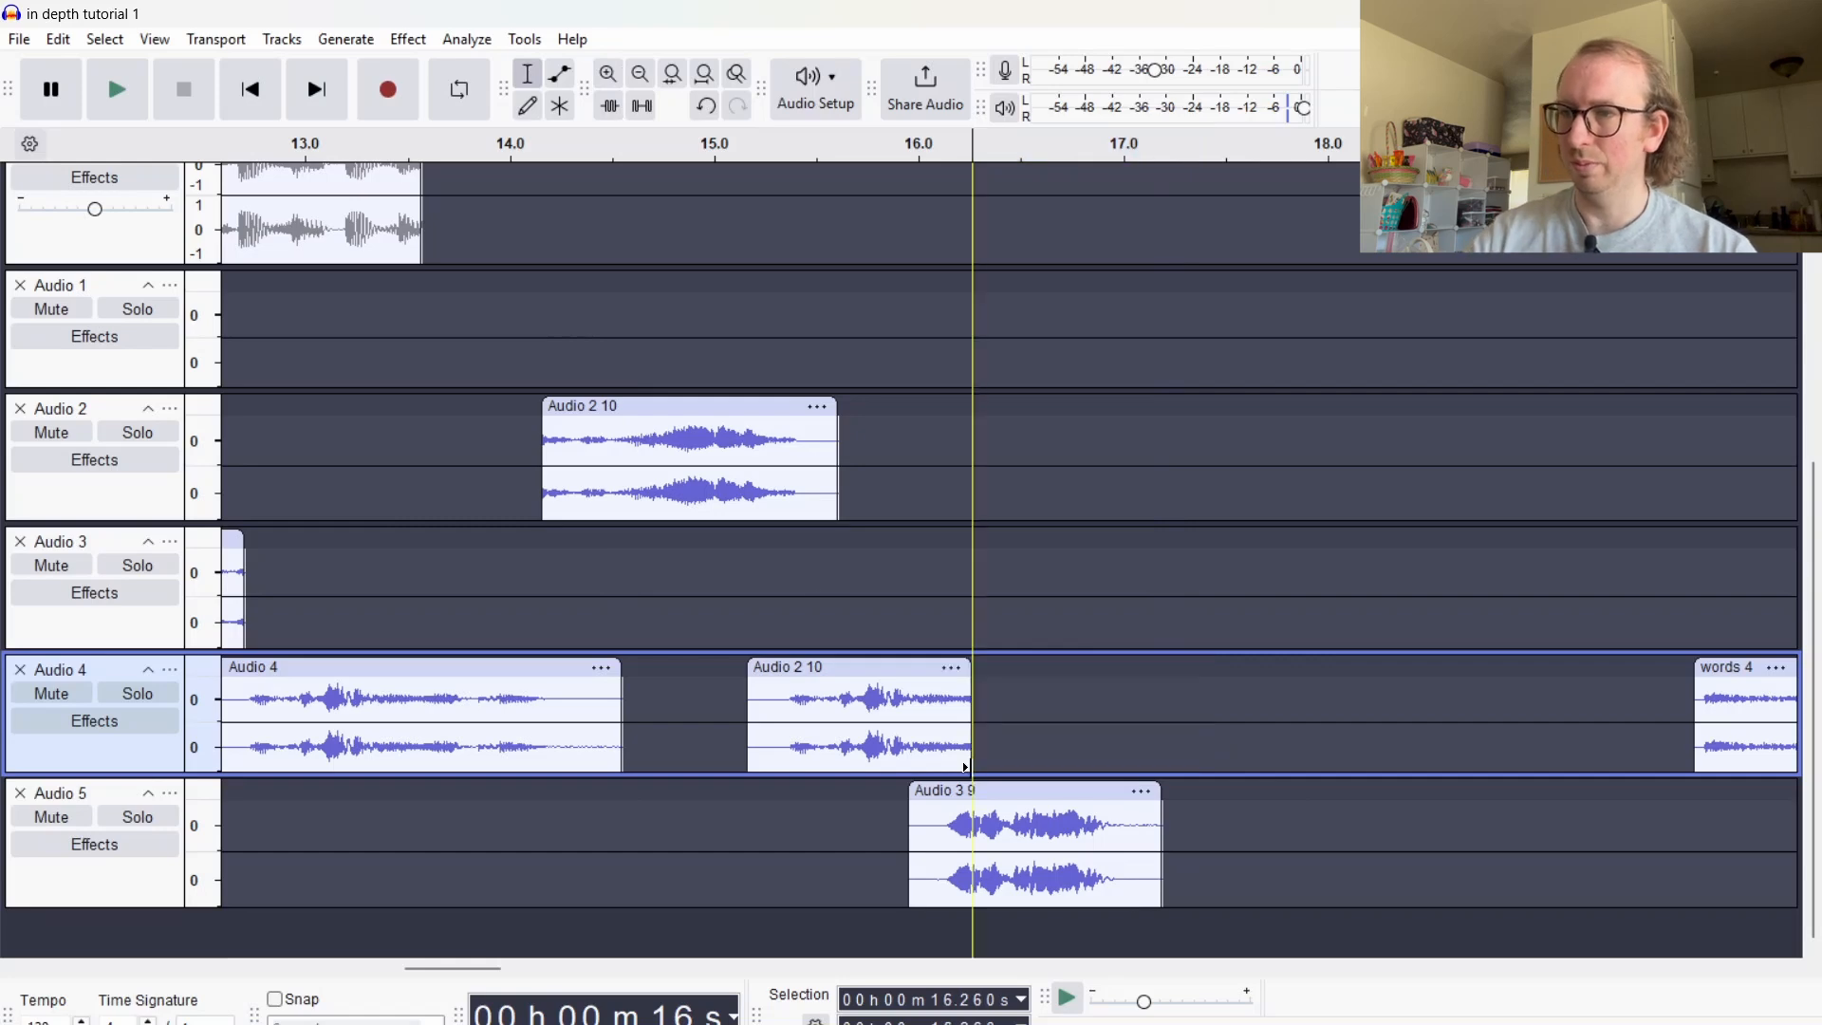
left_click(408, 626)
key("space")
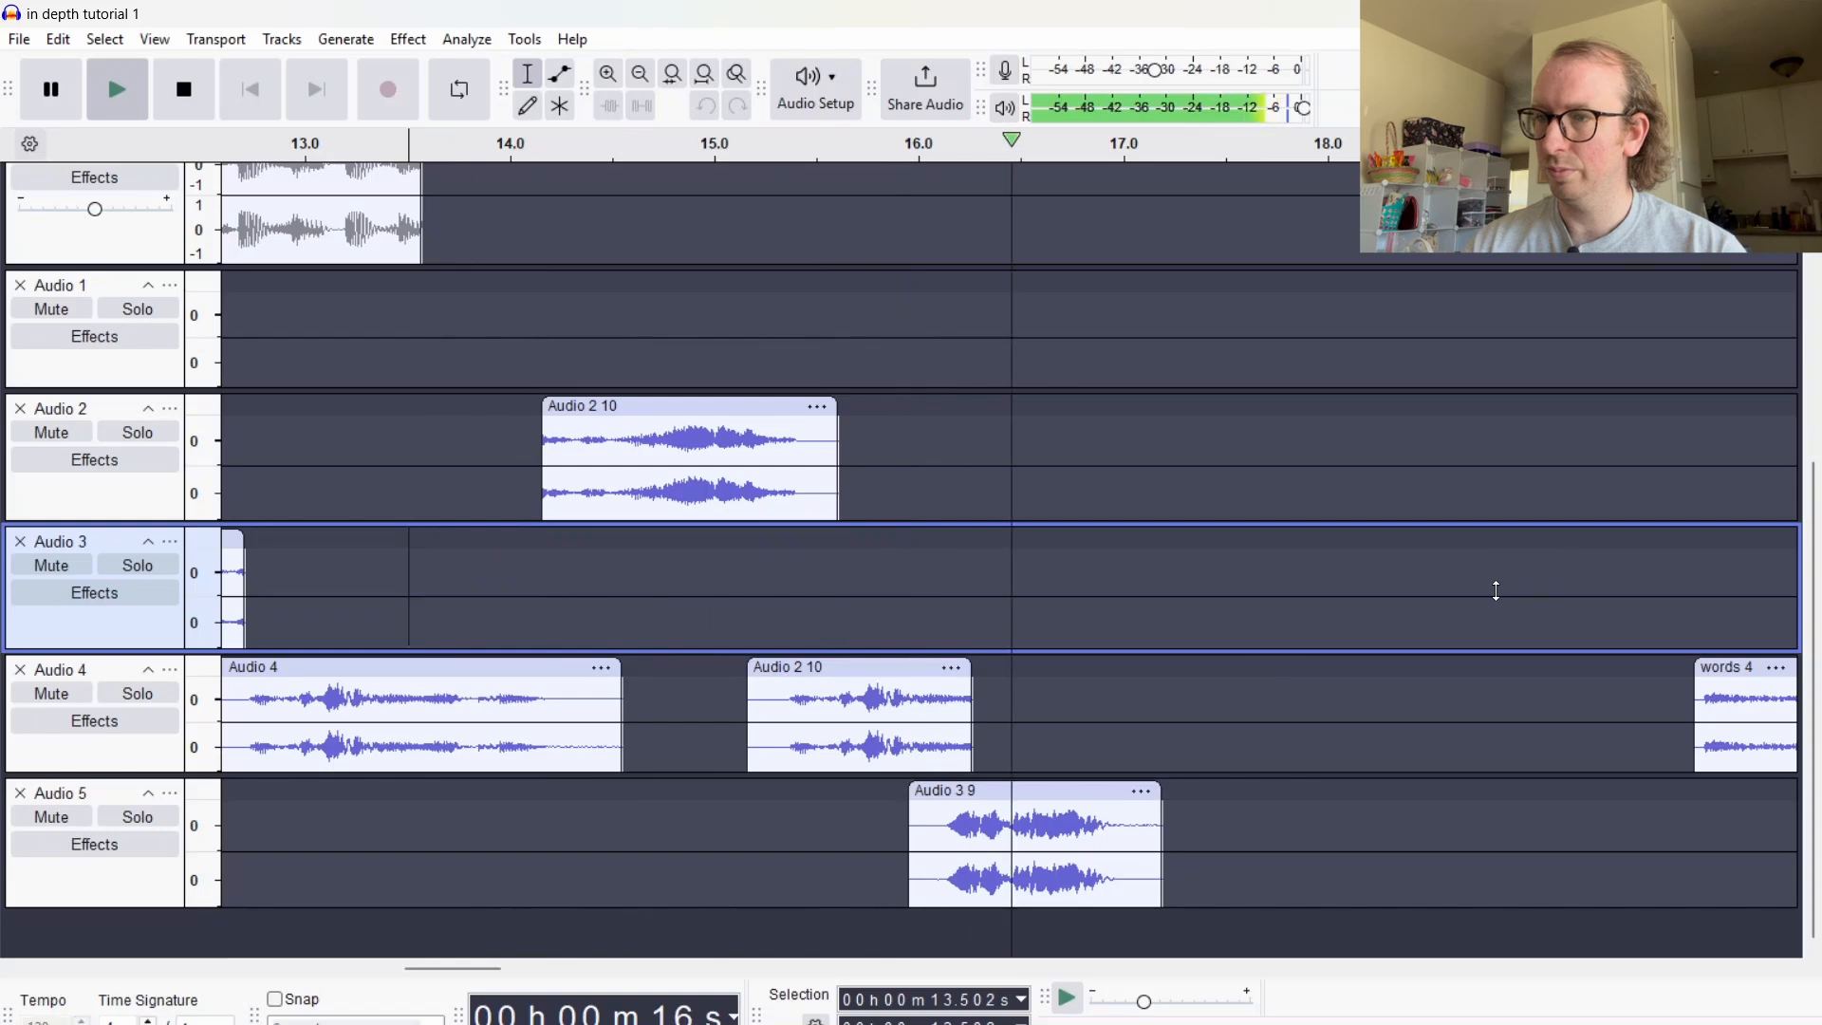
key("space")
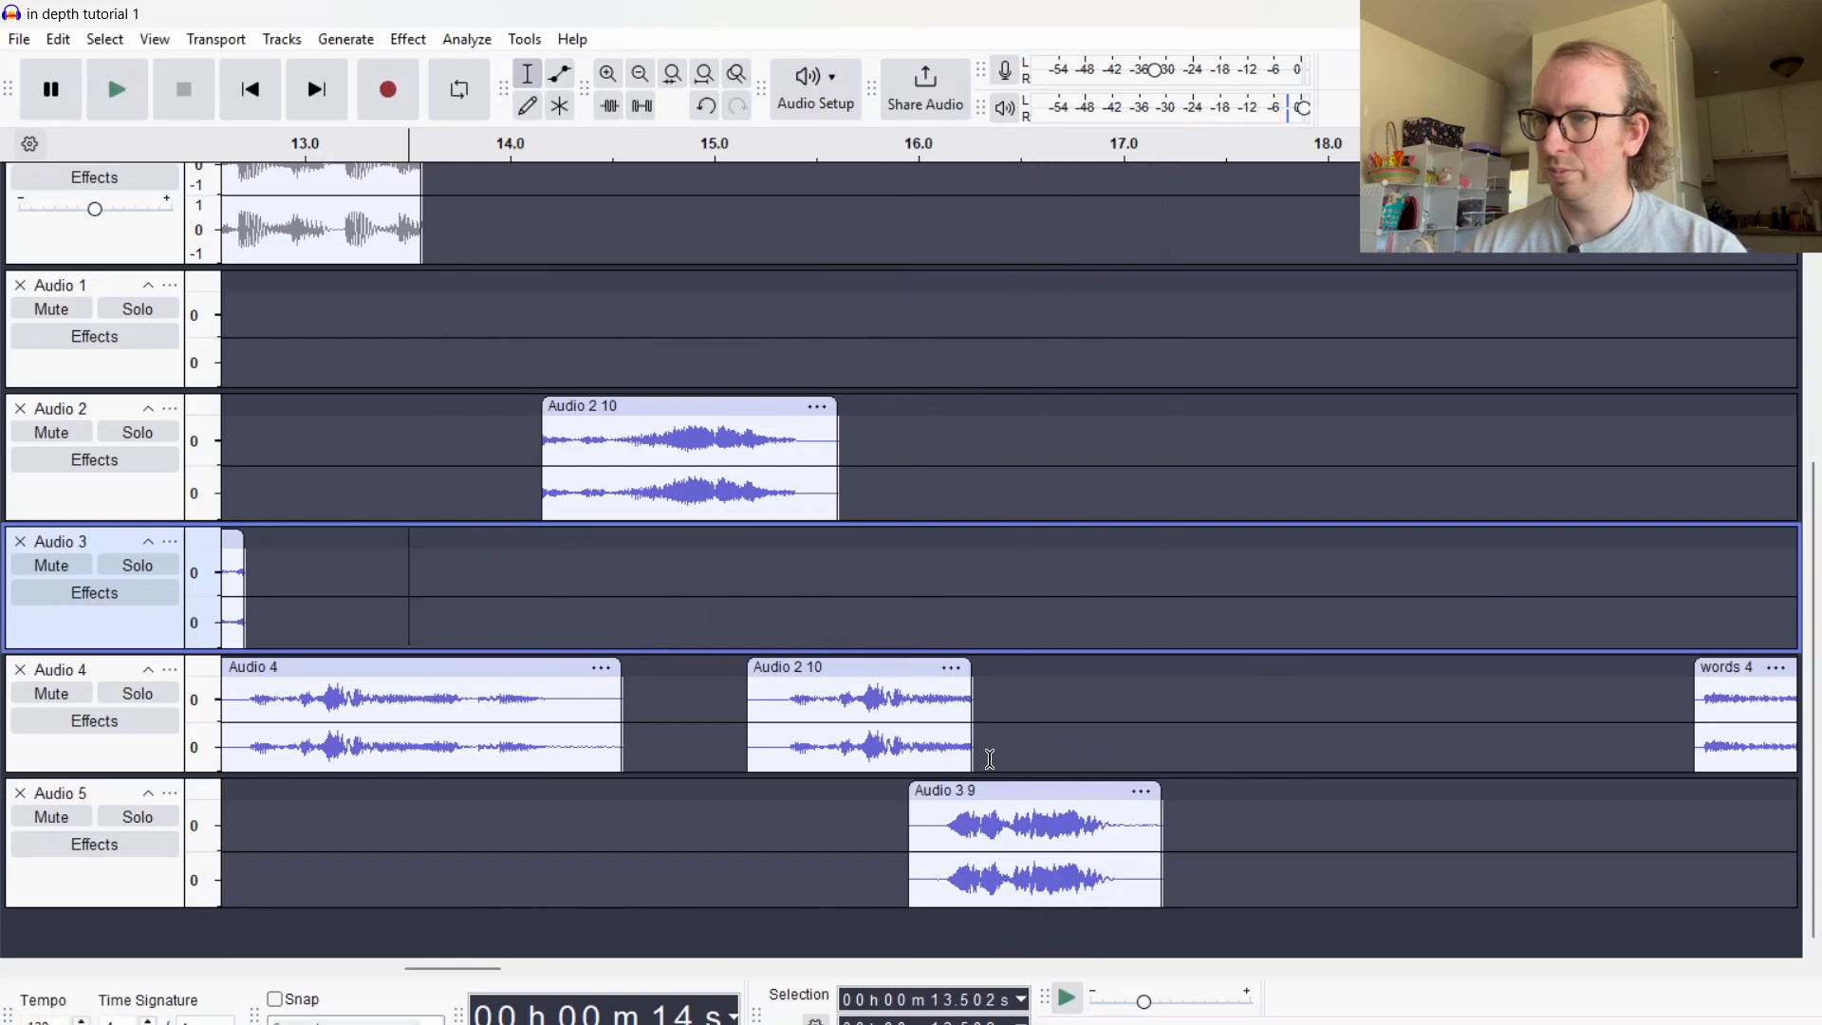
Trim the same Audio 4 clip's end back to about 16.14 s and replay the passage from about 13.5 s
left_click_drag(990, 759, 959, 766)
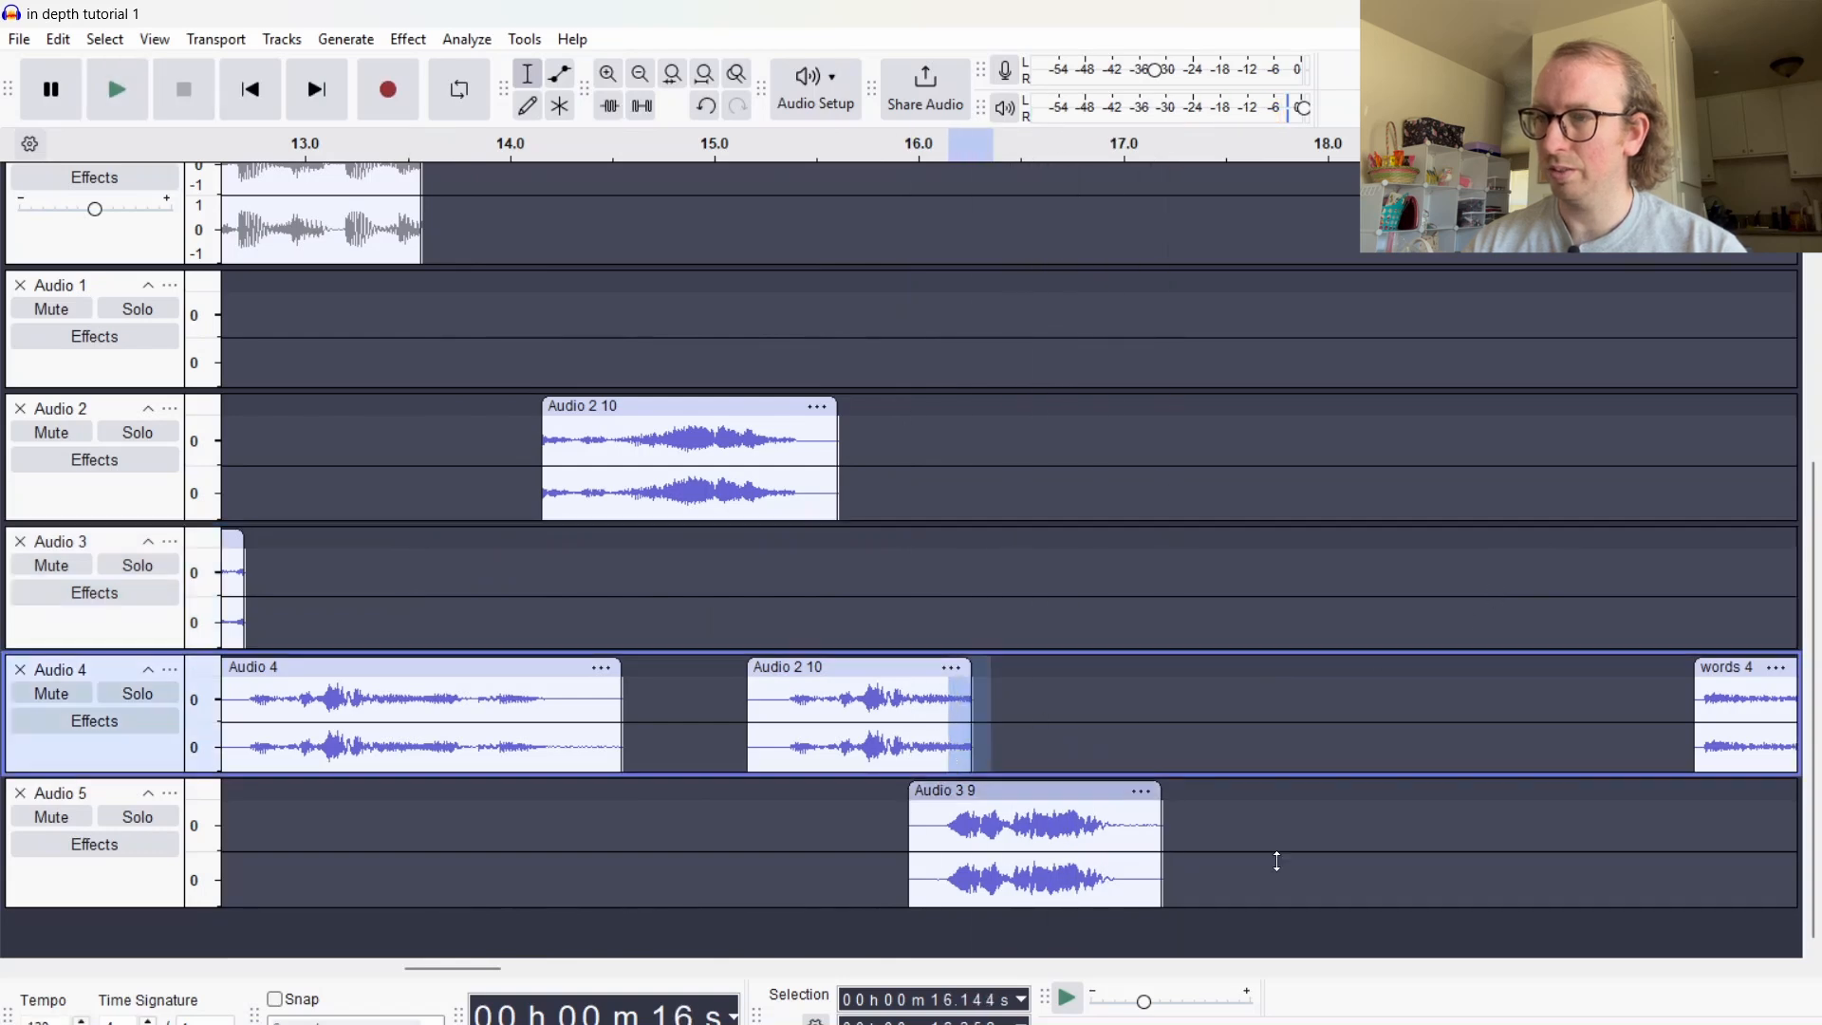
key("Delete")
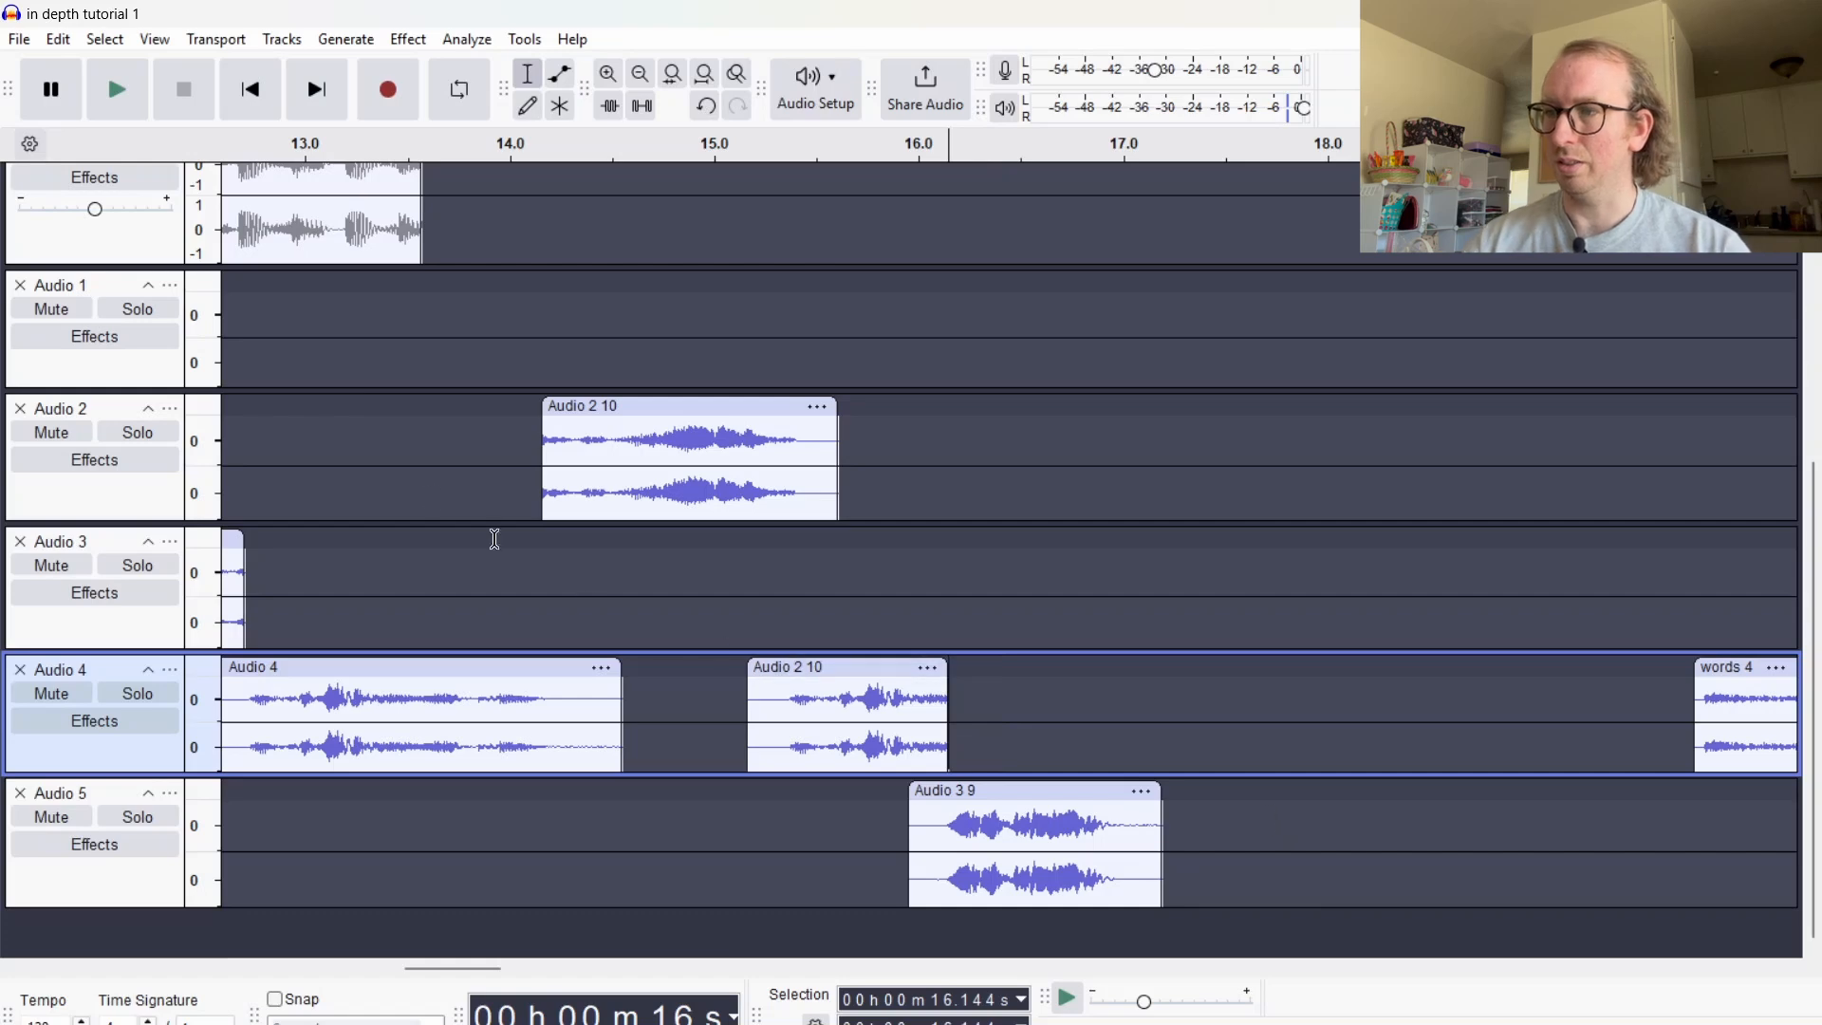
left_click(407, 564)
key("space")
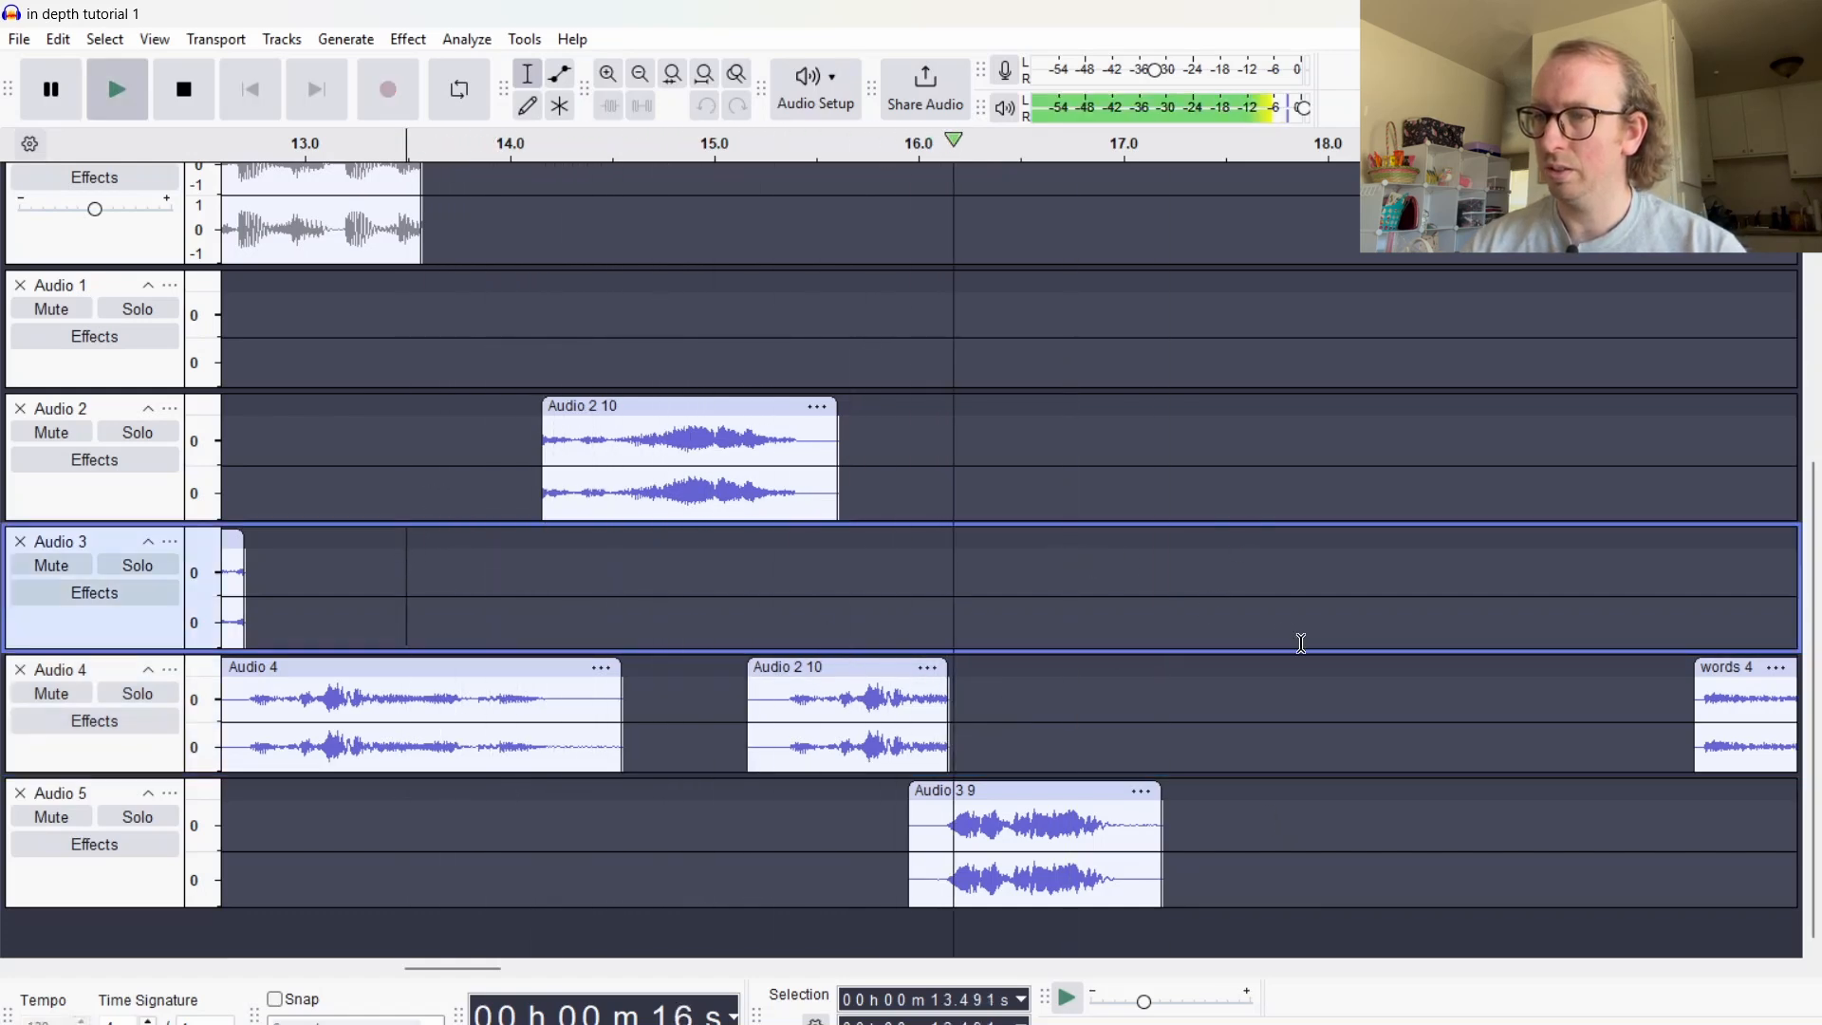
key("space")
Shorten the Audio 4 clip further to end at about 16.07 s and play back from about 13.3 s
left_click_drag(970, 701, 935, 716)
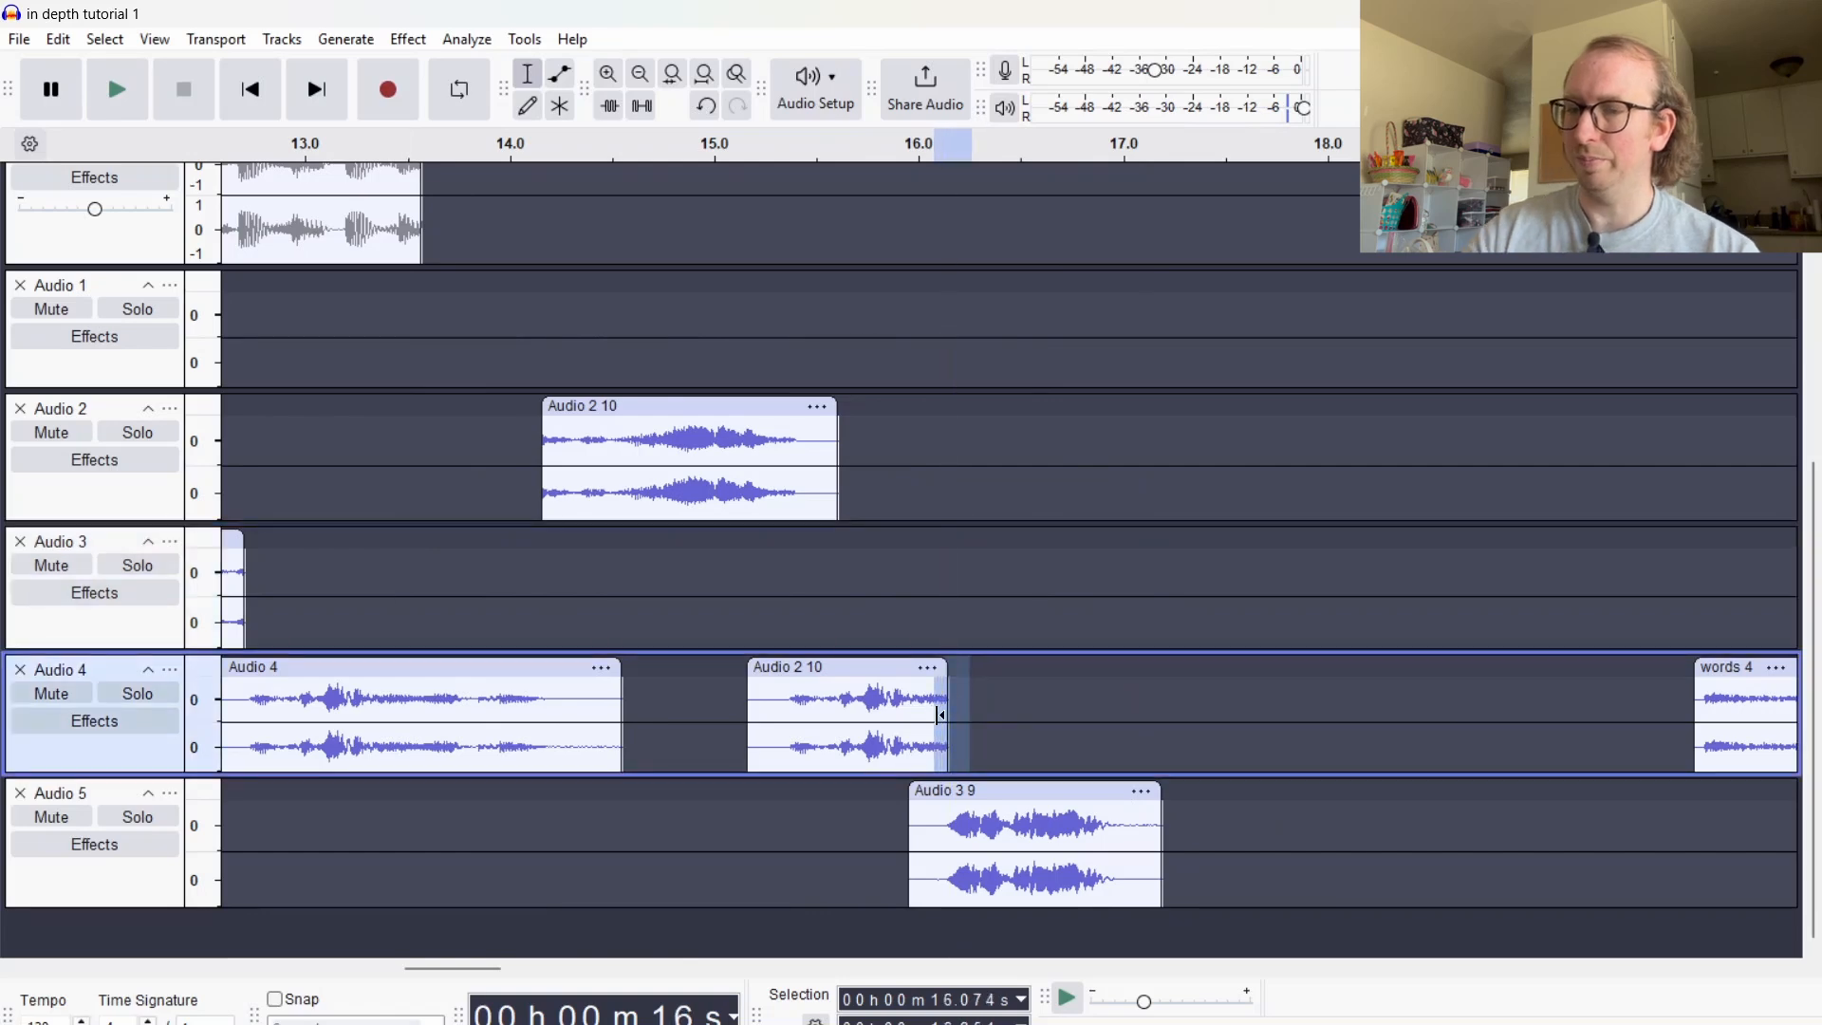
key("Delete")
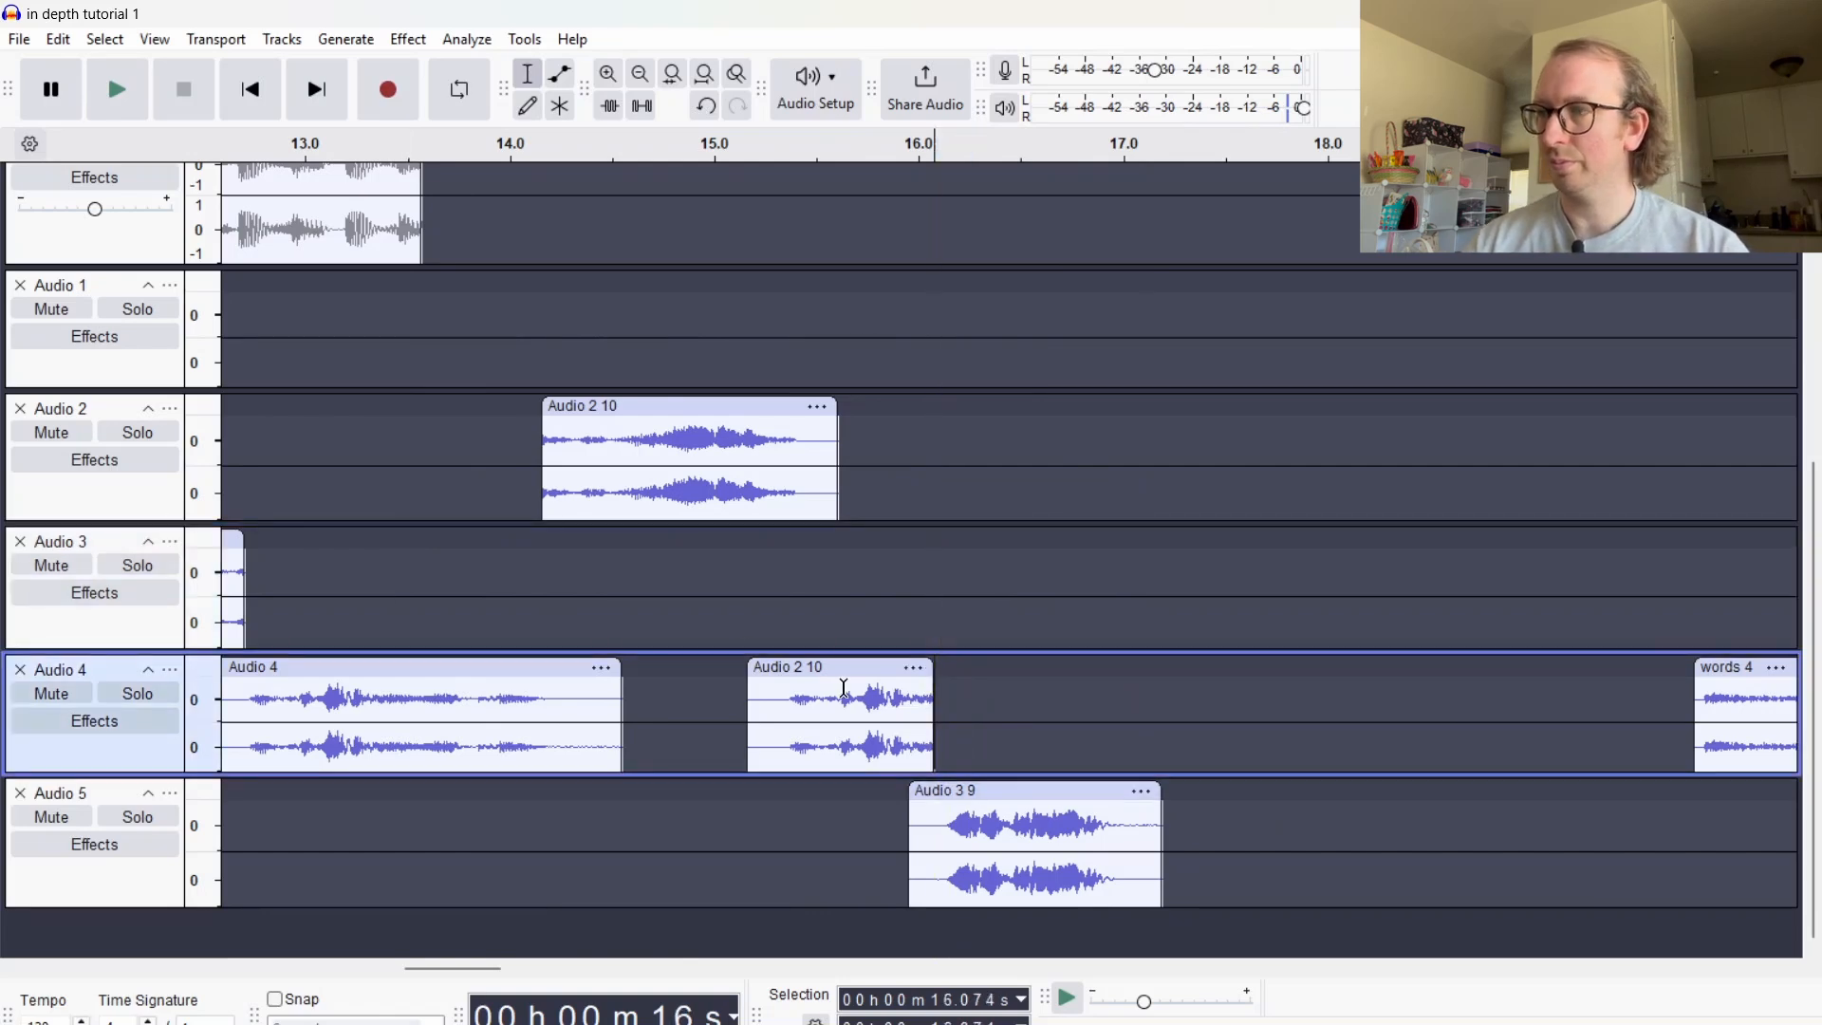
left_click(372, 446)
key("space")
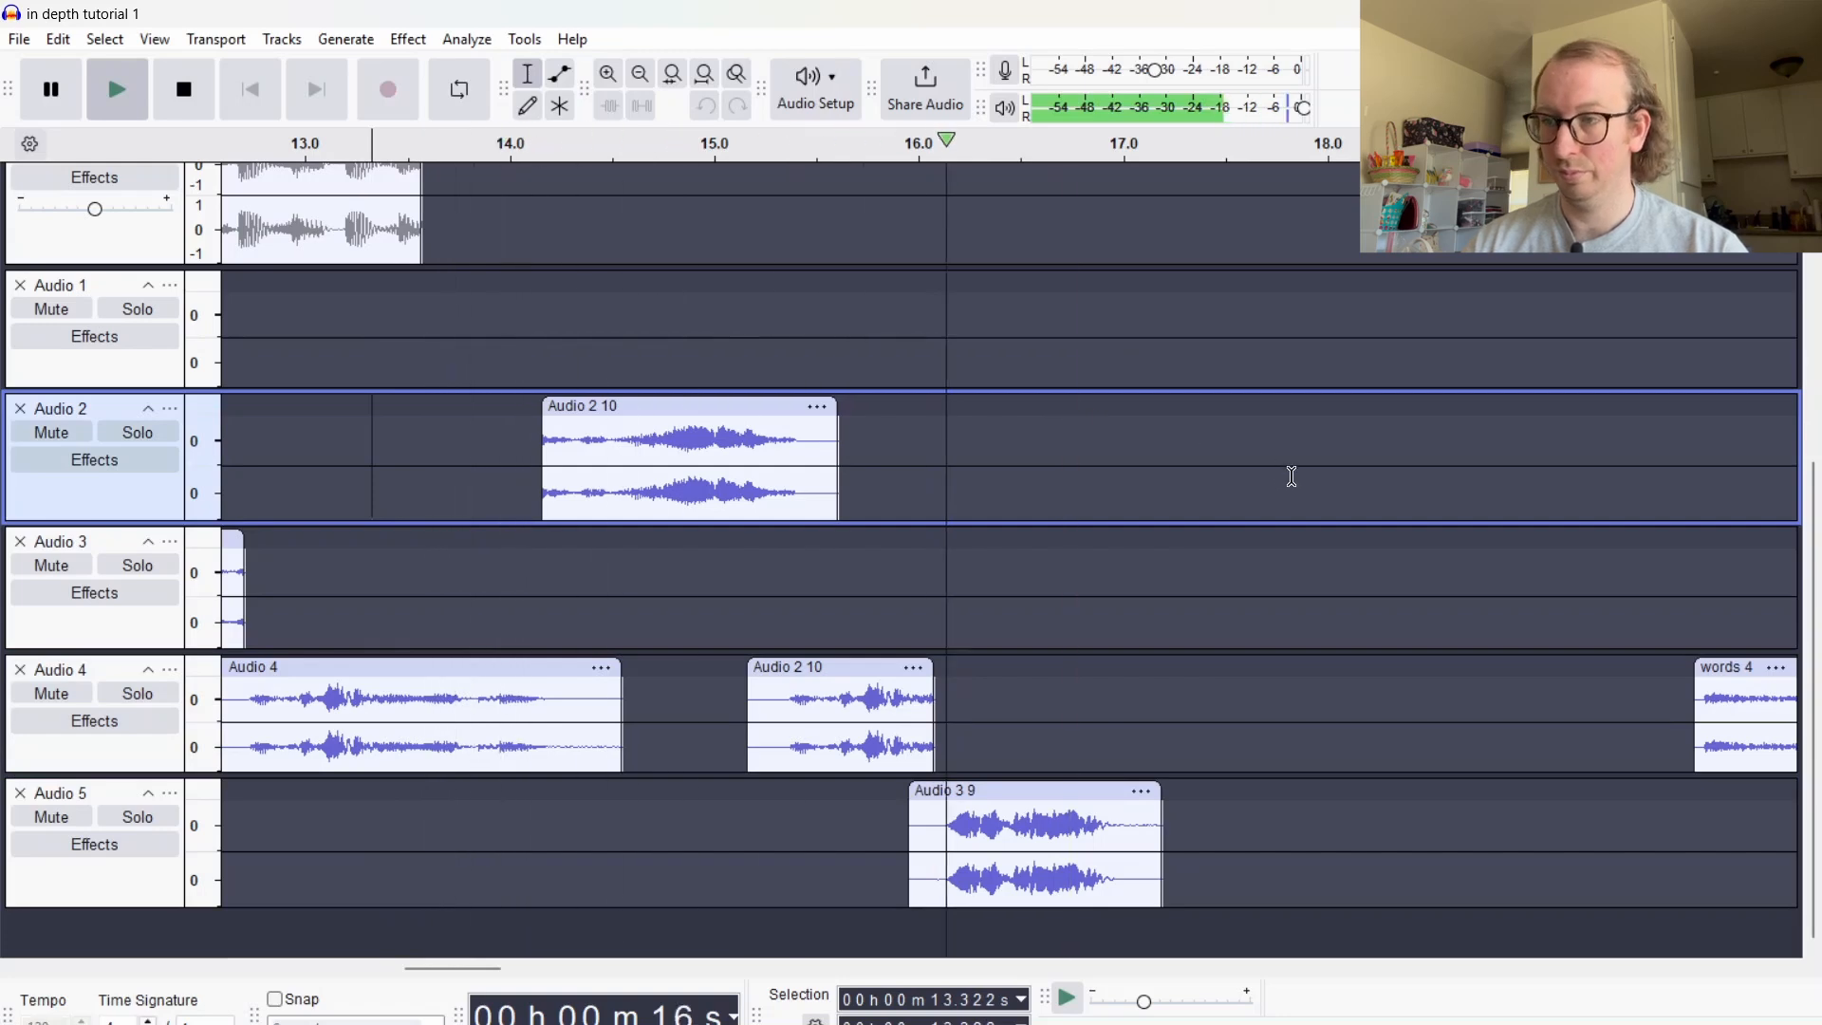
key("space")
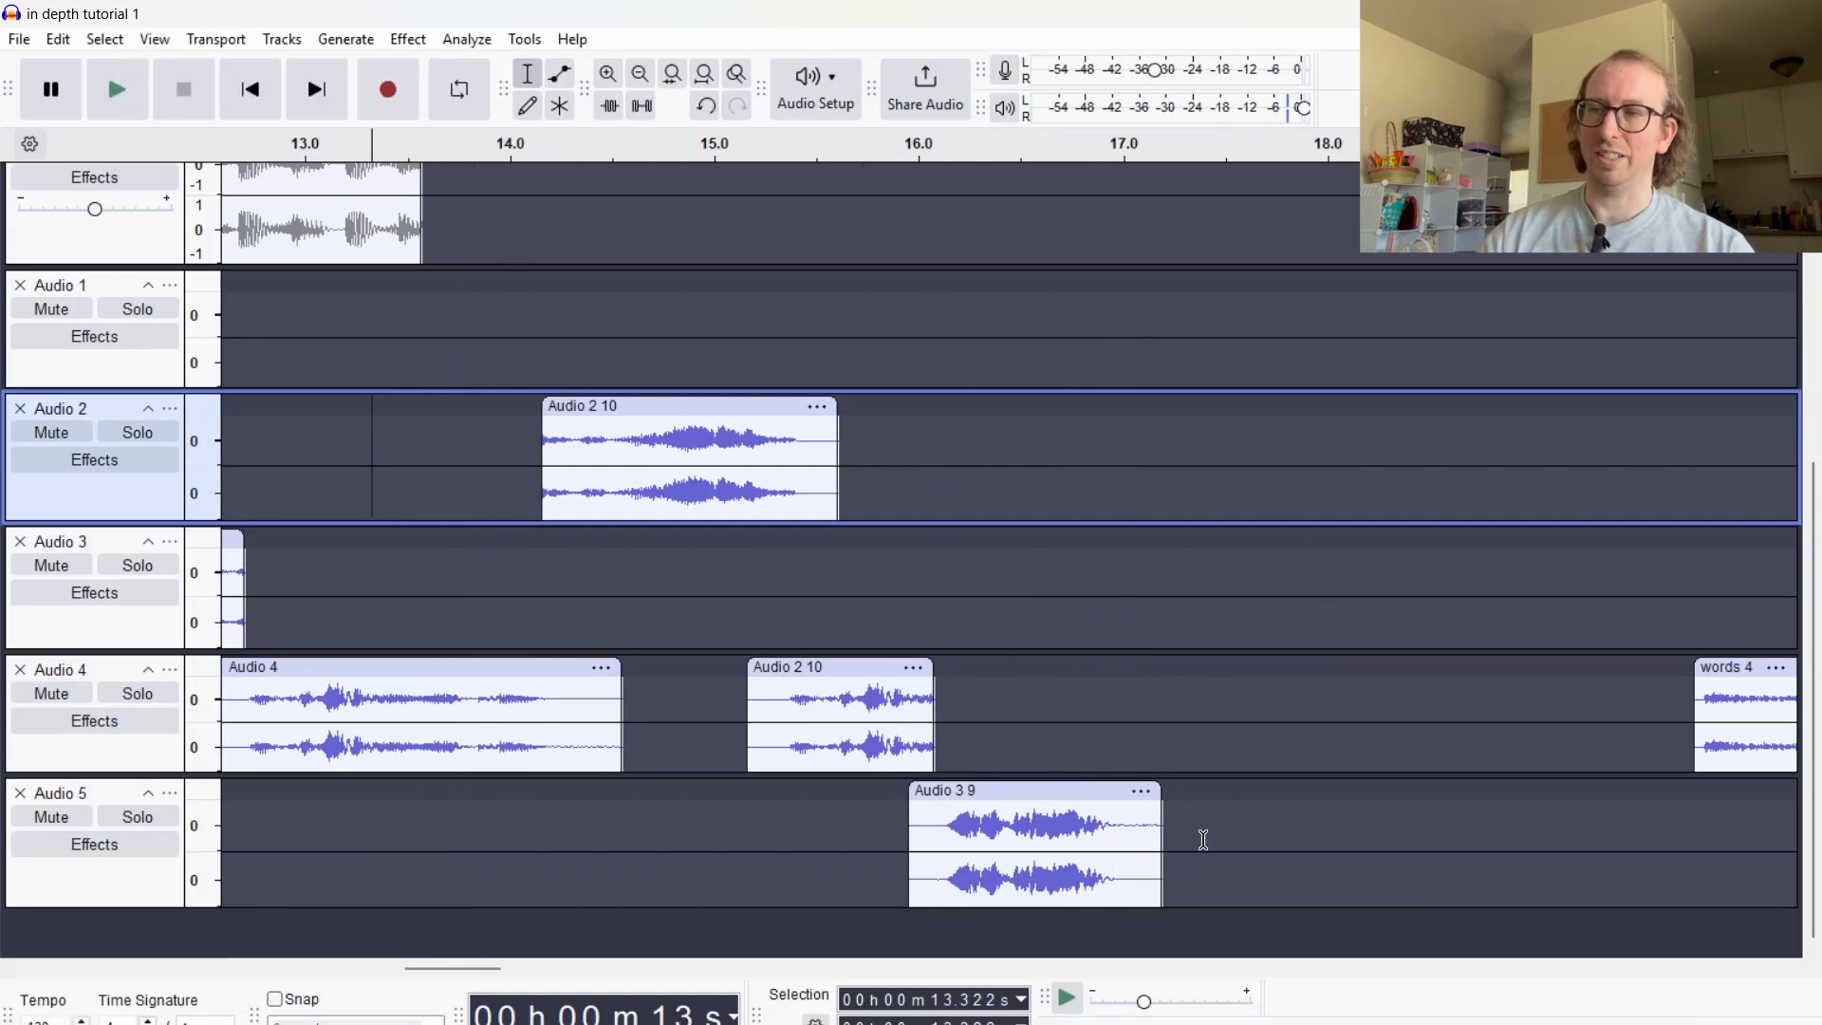
Delete the quiet tail of the short Audio 5 clip from about 16.9 s and play back from about 15.5 s
left_click_drag(1218, 830, 1117, 857)
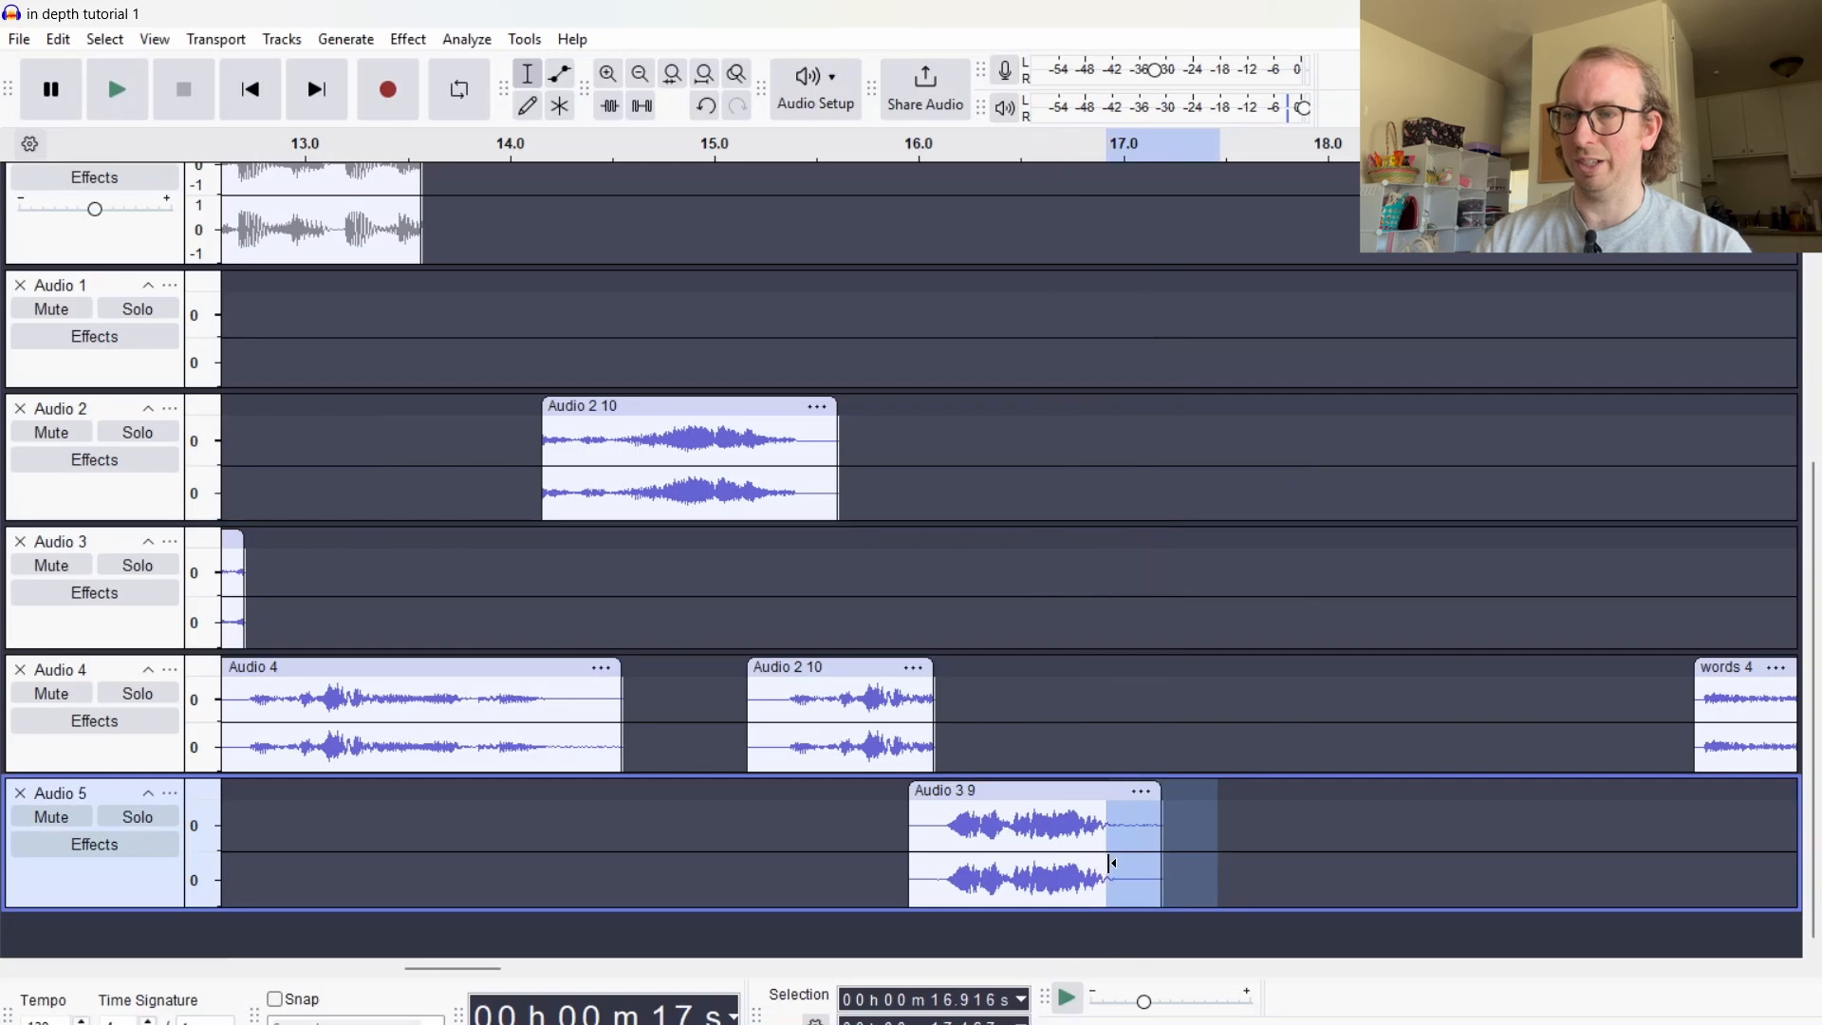
key("Delete")
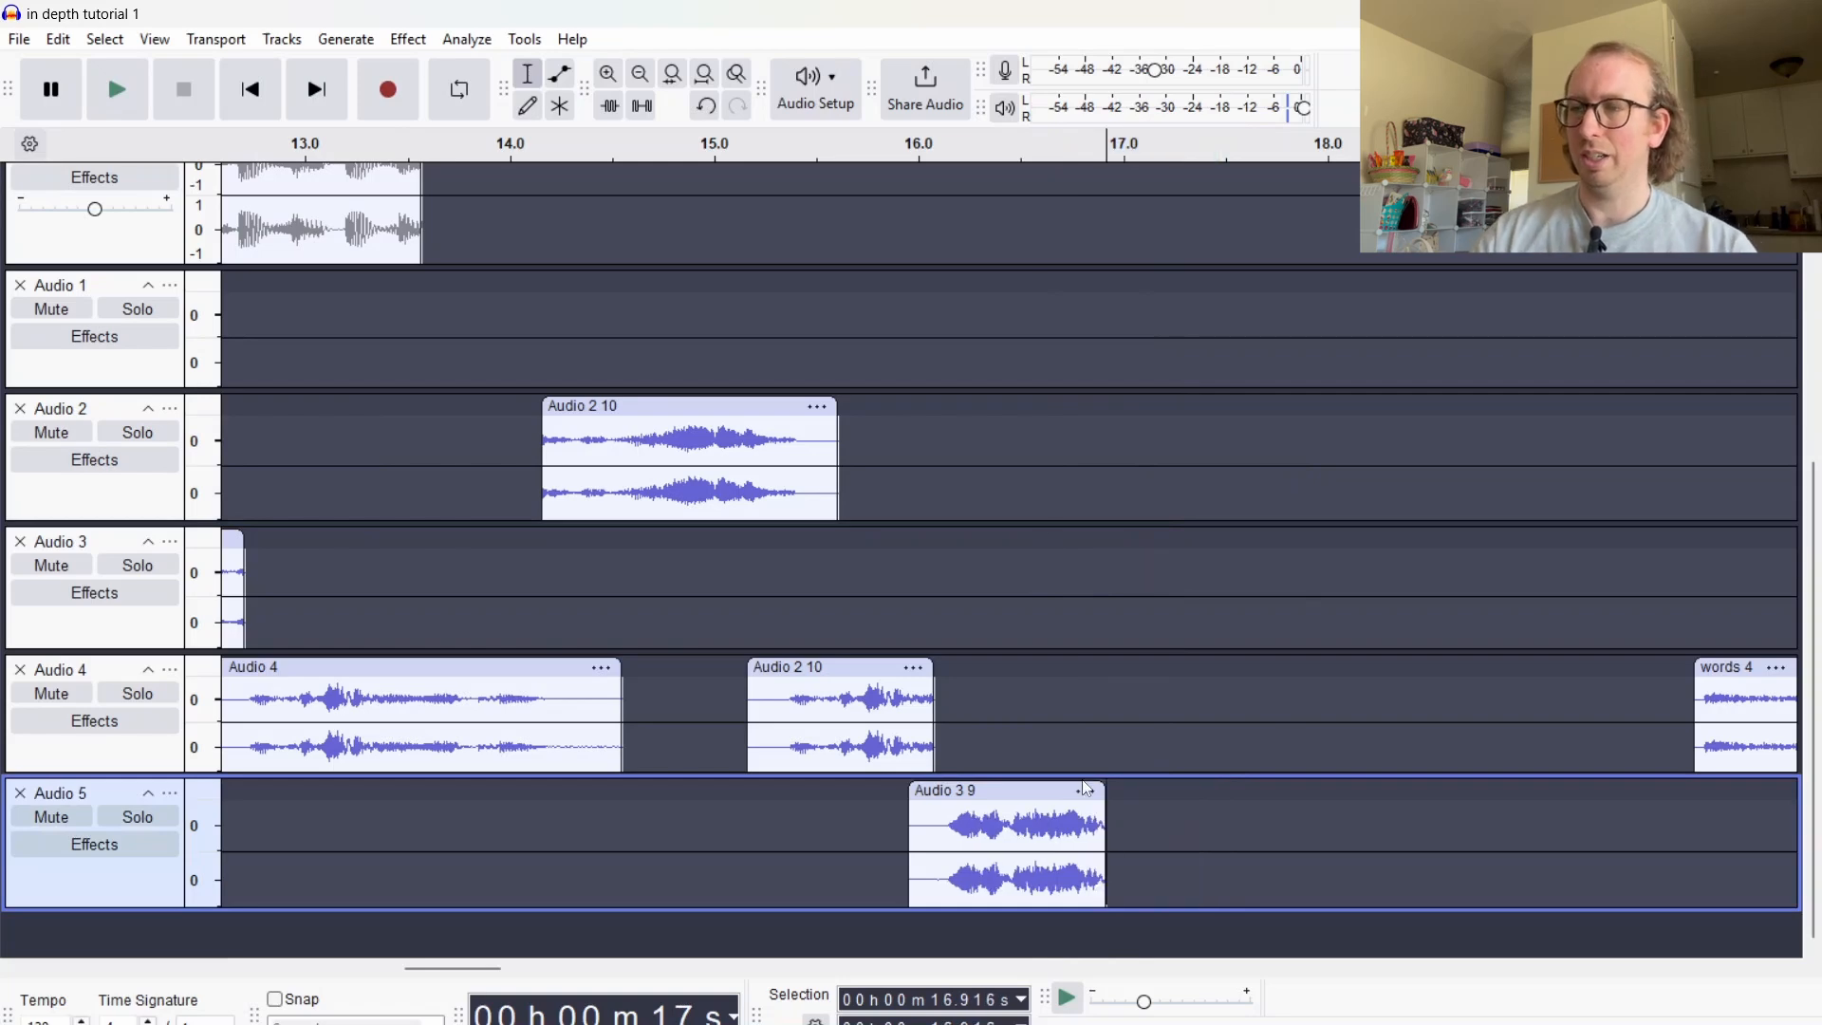
left_click(825, 630)
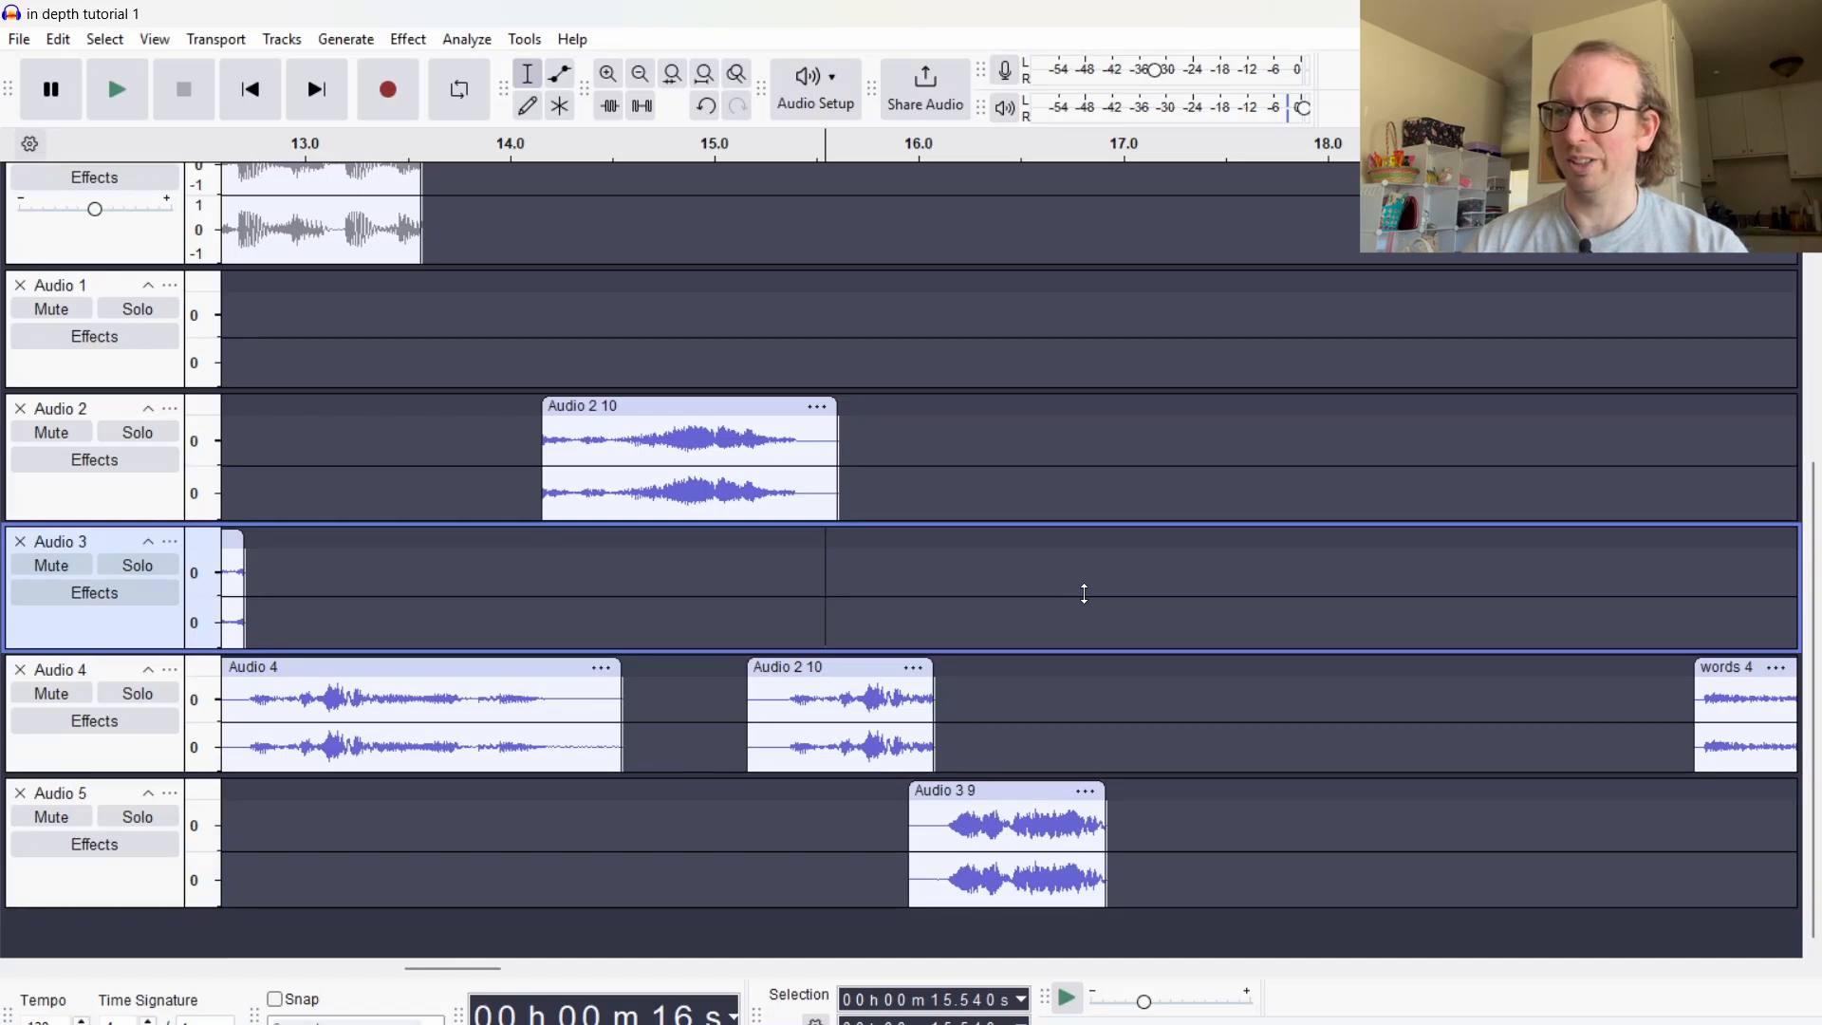
key("space")
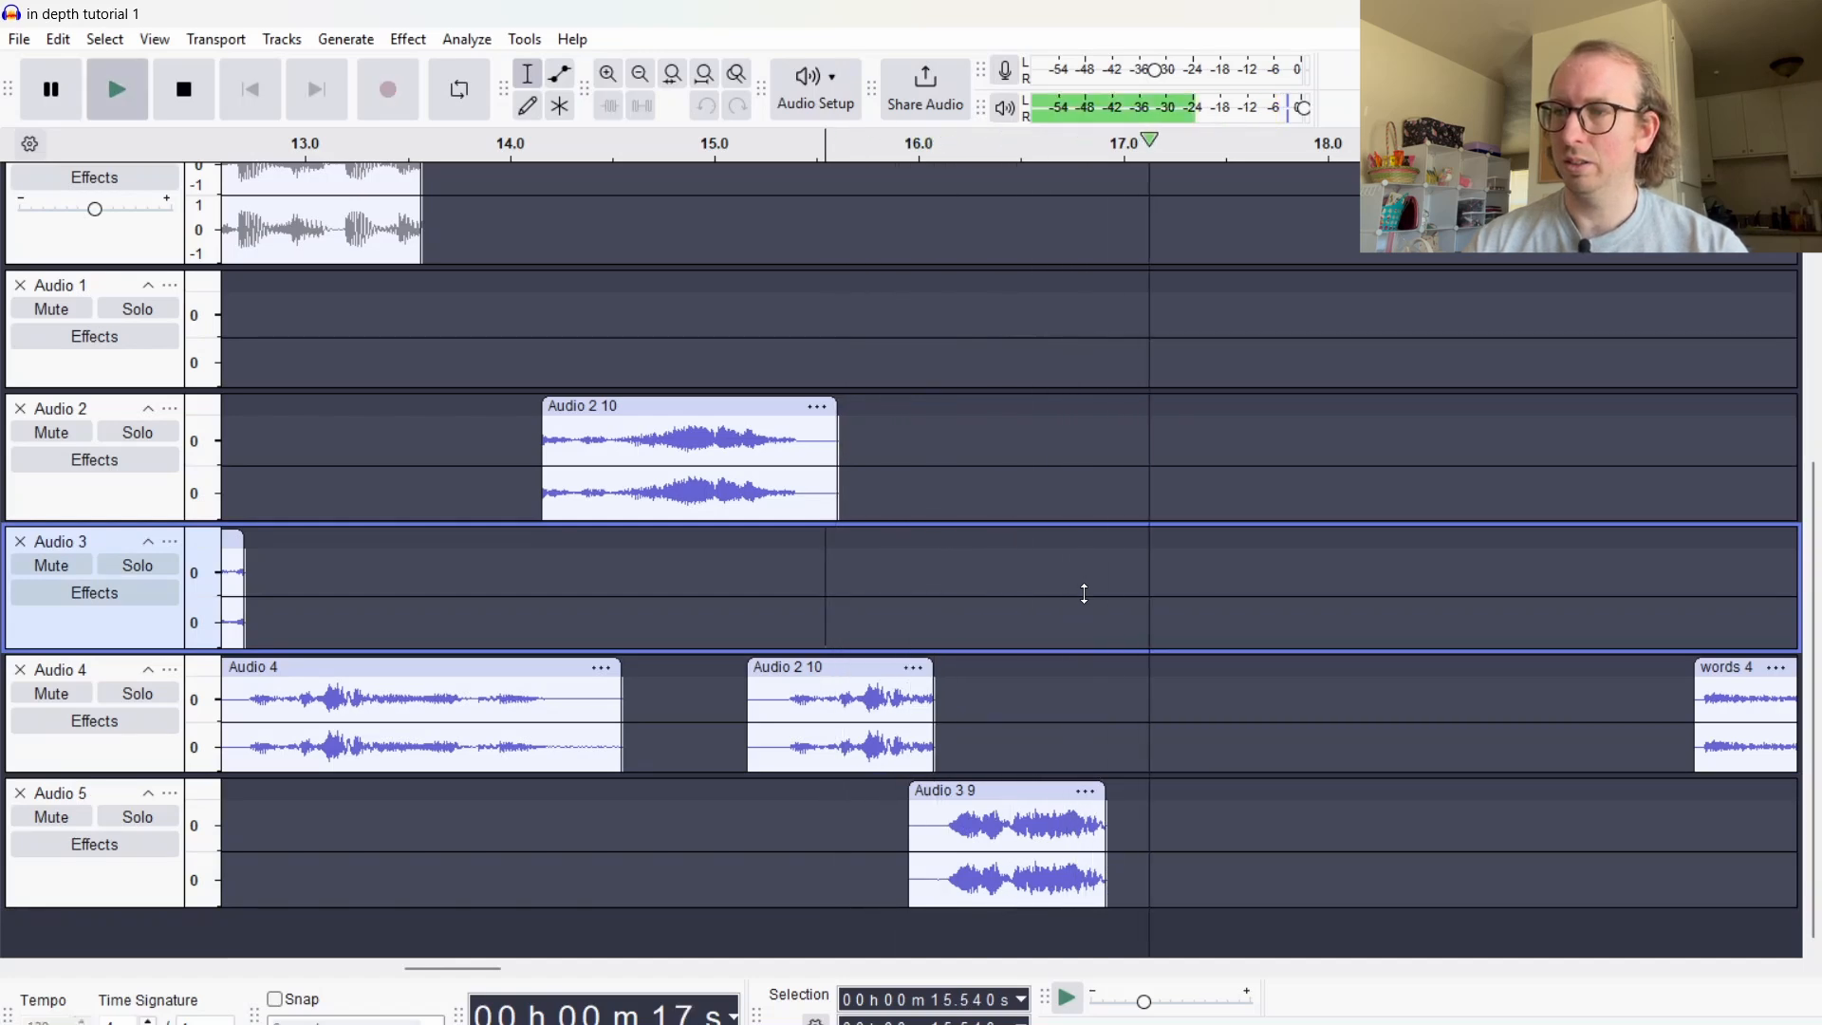
key("space")
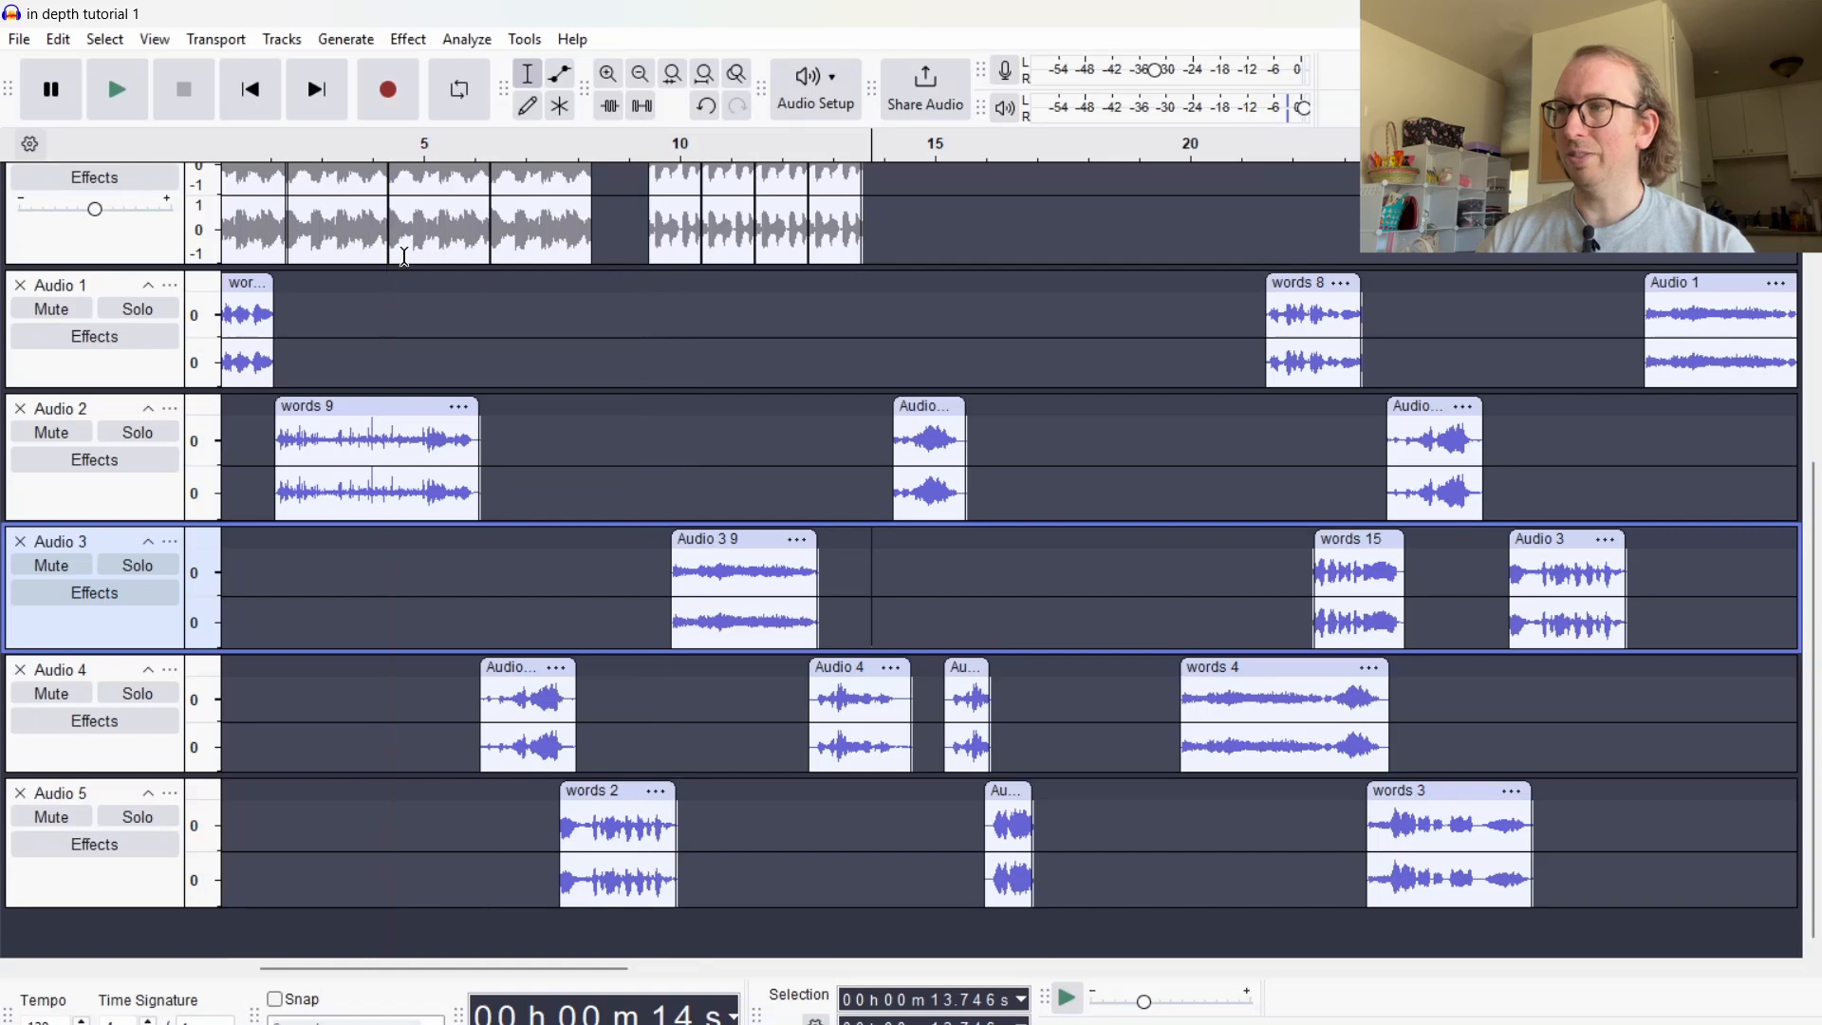
Play the arrangement from the beginning through the newly trimmed clips to check the timing
left_click(251, 89)
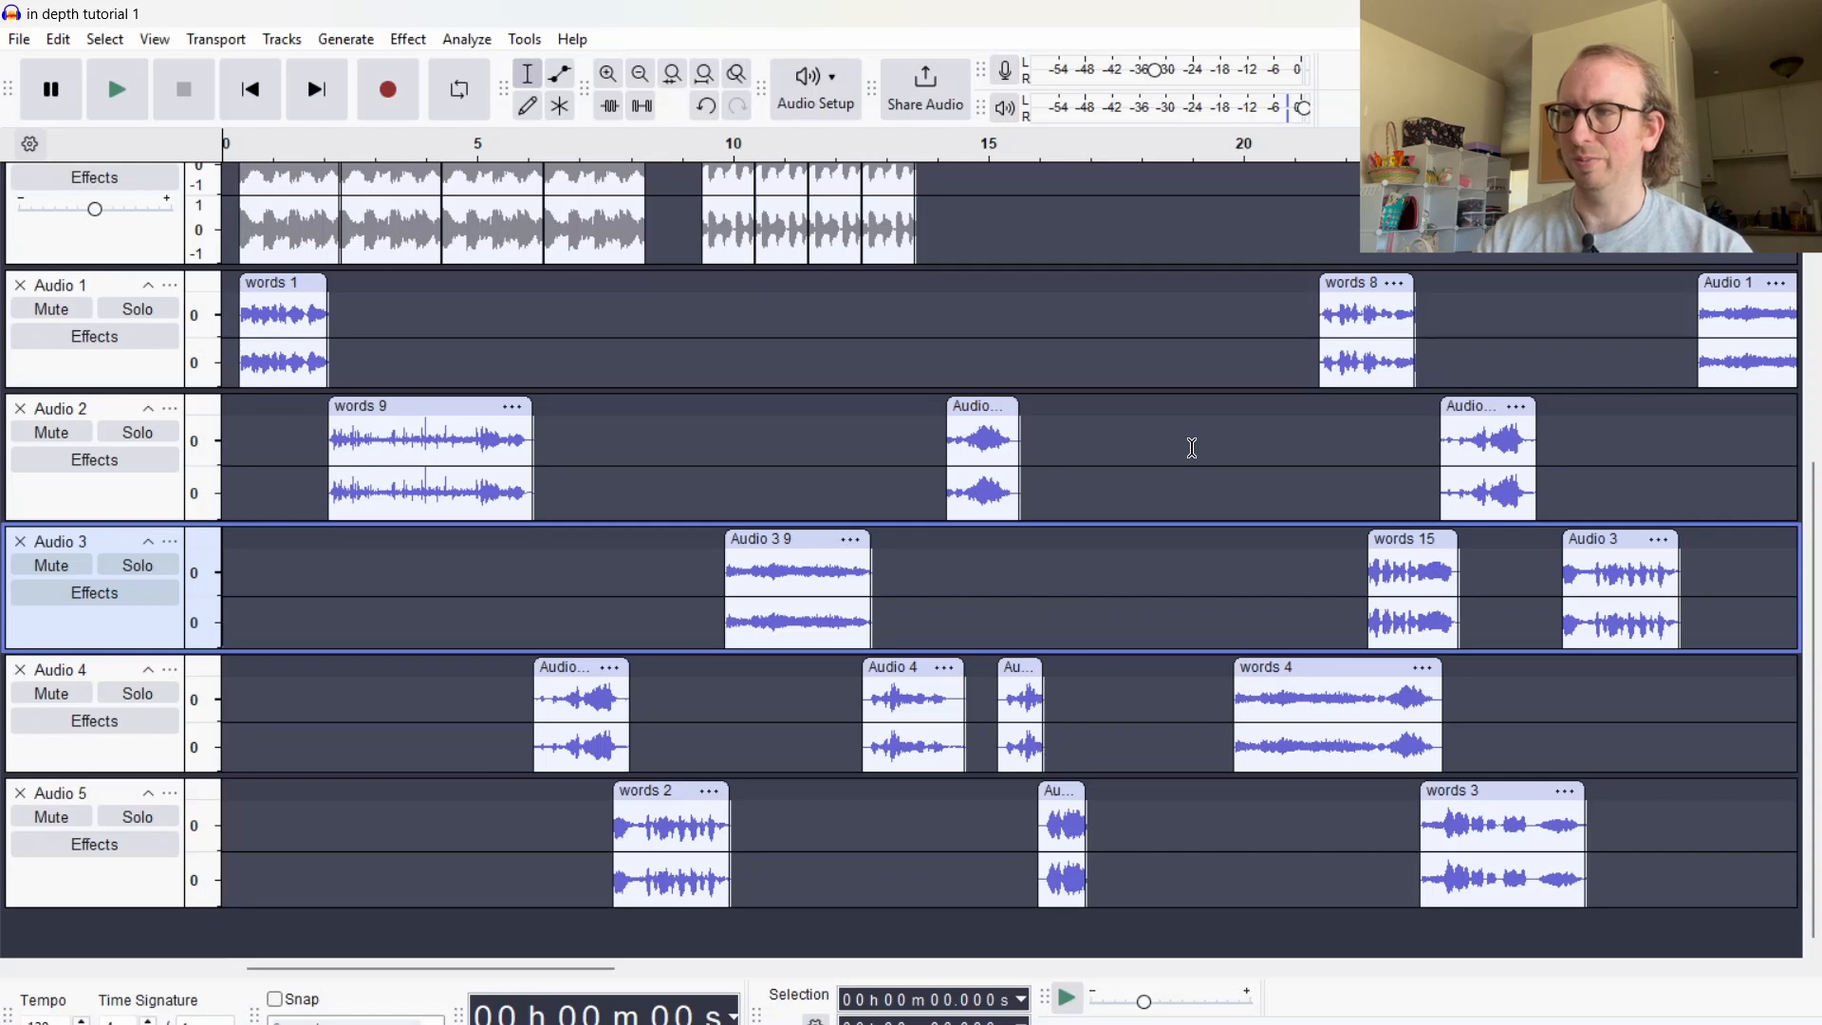
key("space")
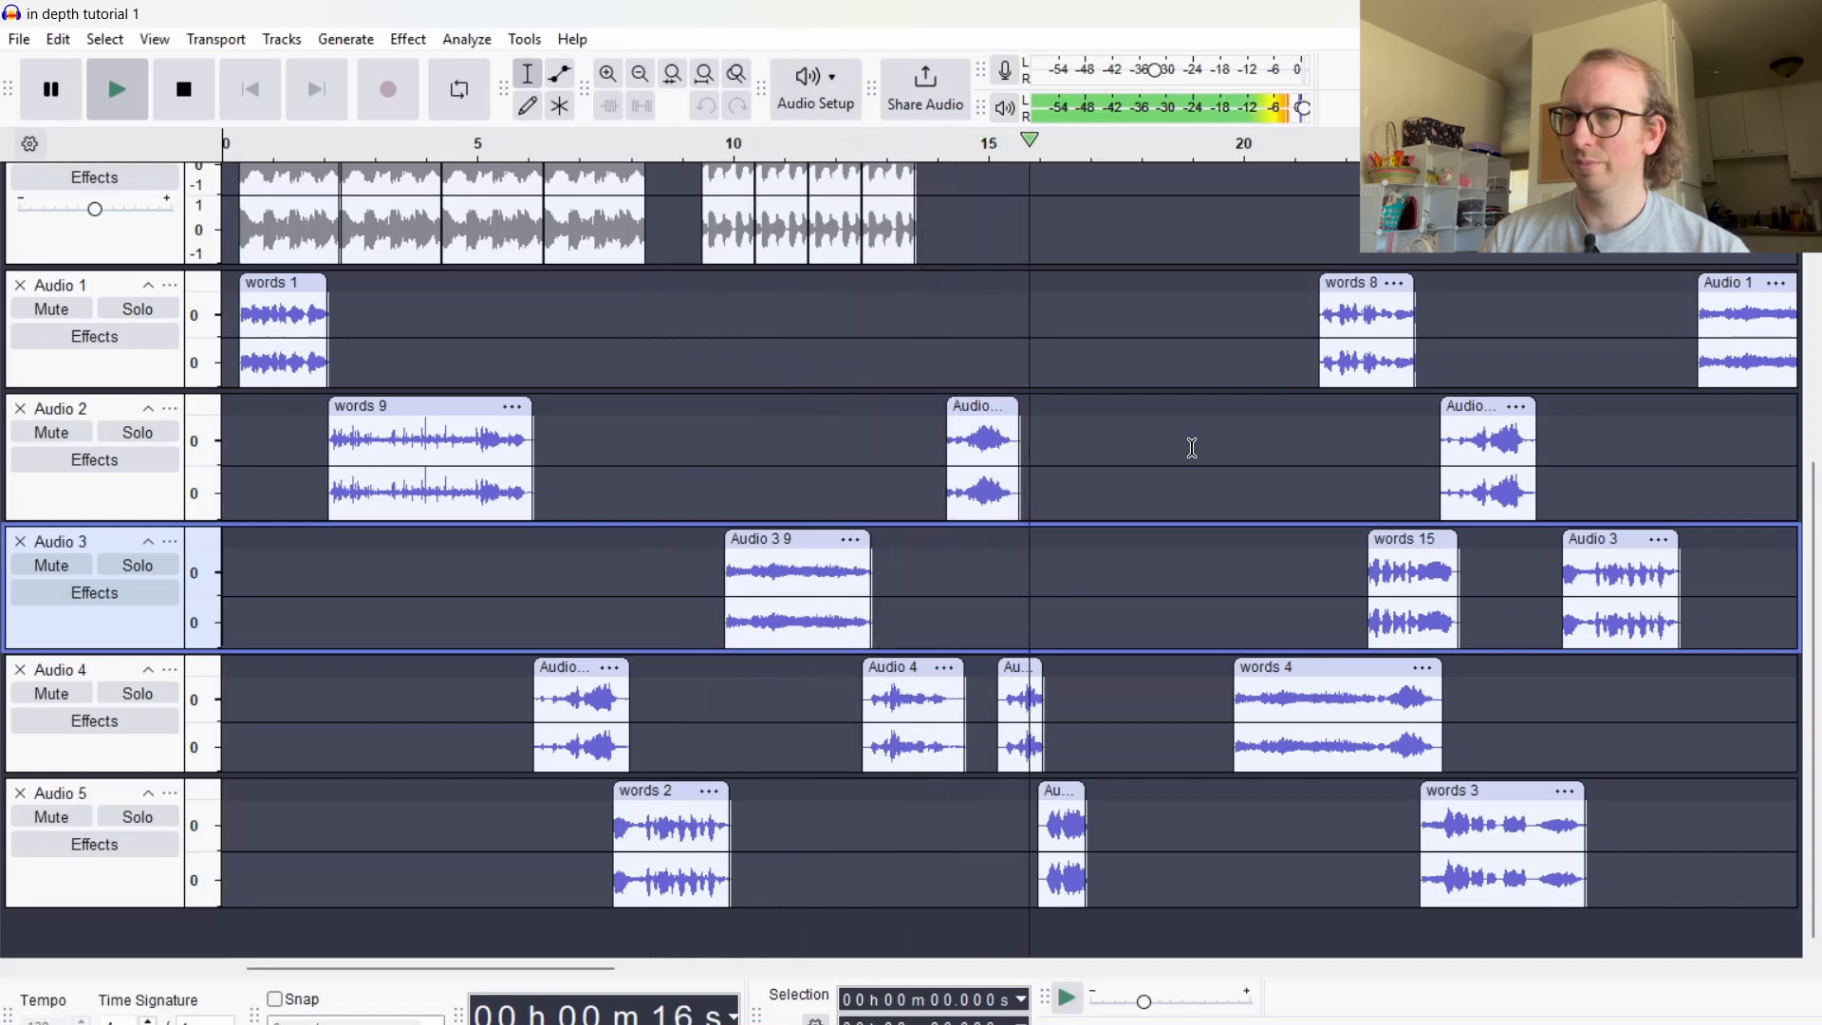
key("space")
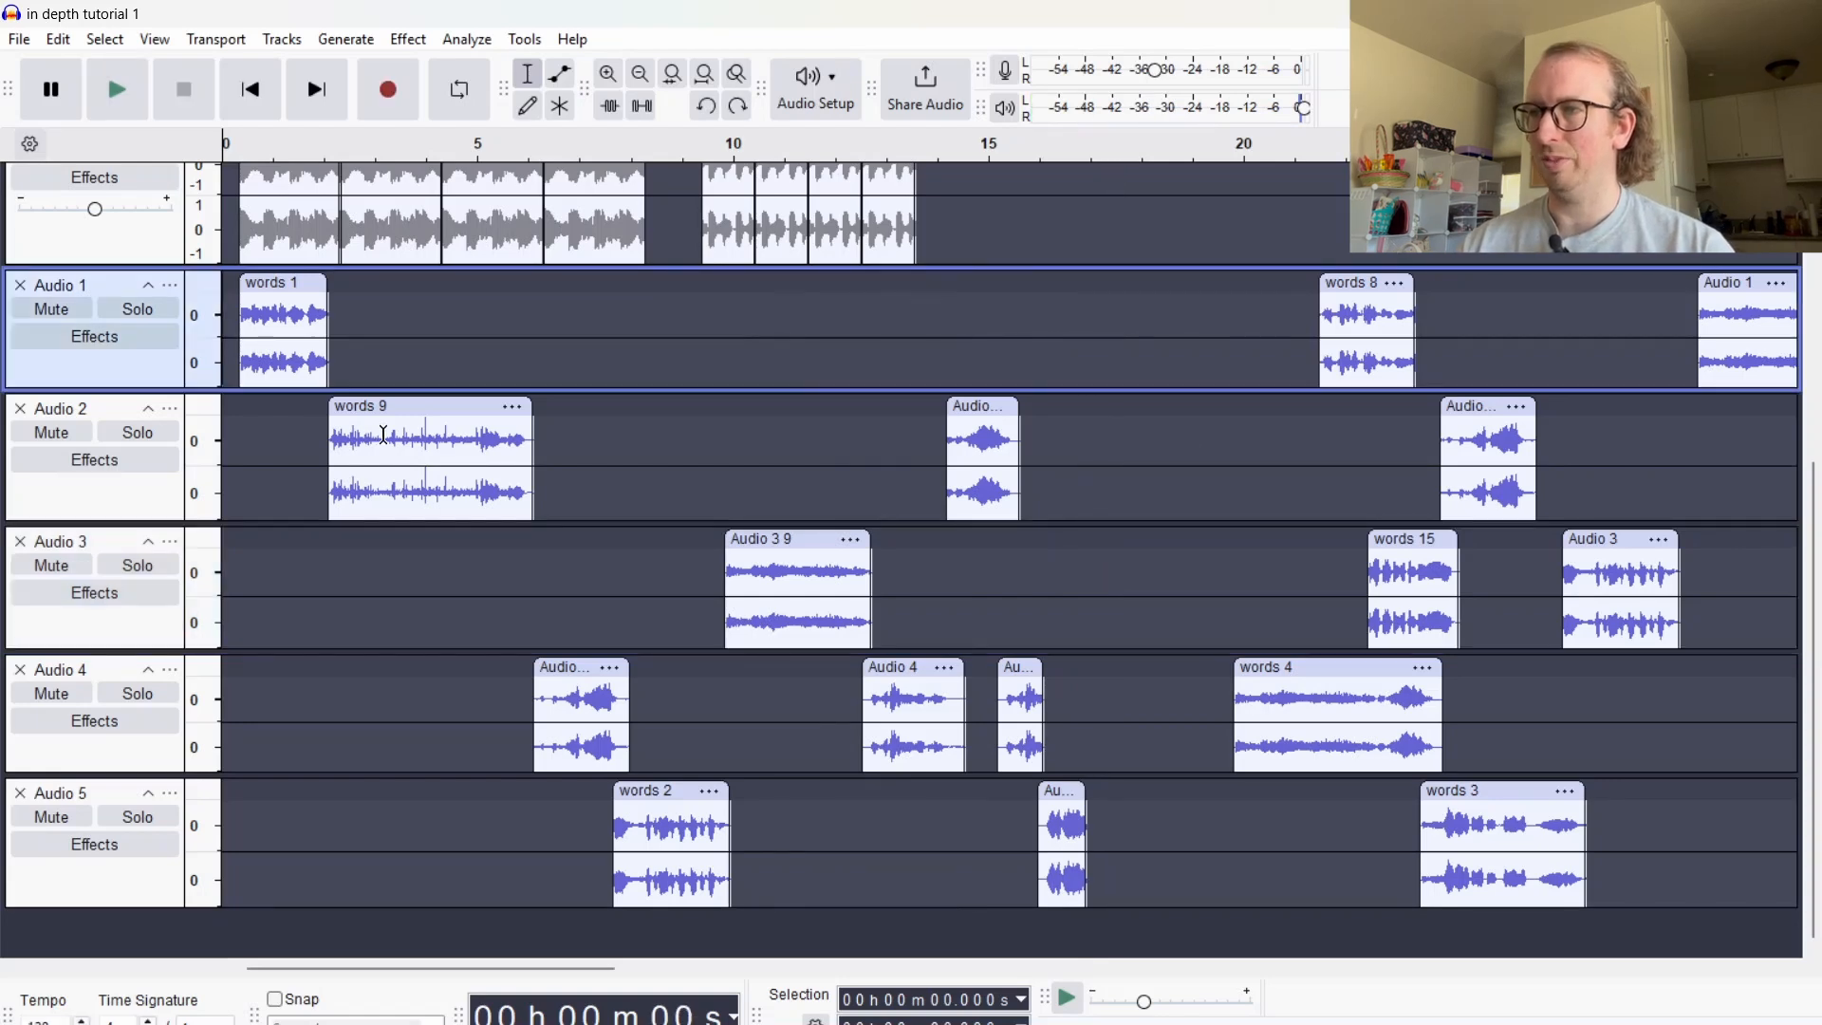
Copy the part of words 9 from about 3.2 s to its end and paste it directly behind that clip on Audio 2
left_click_drag(384, 434, 533, 475)
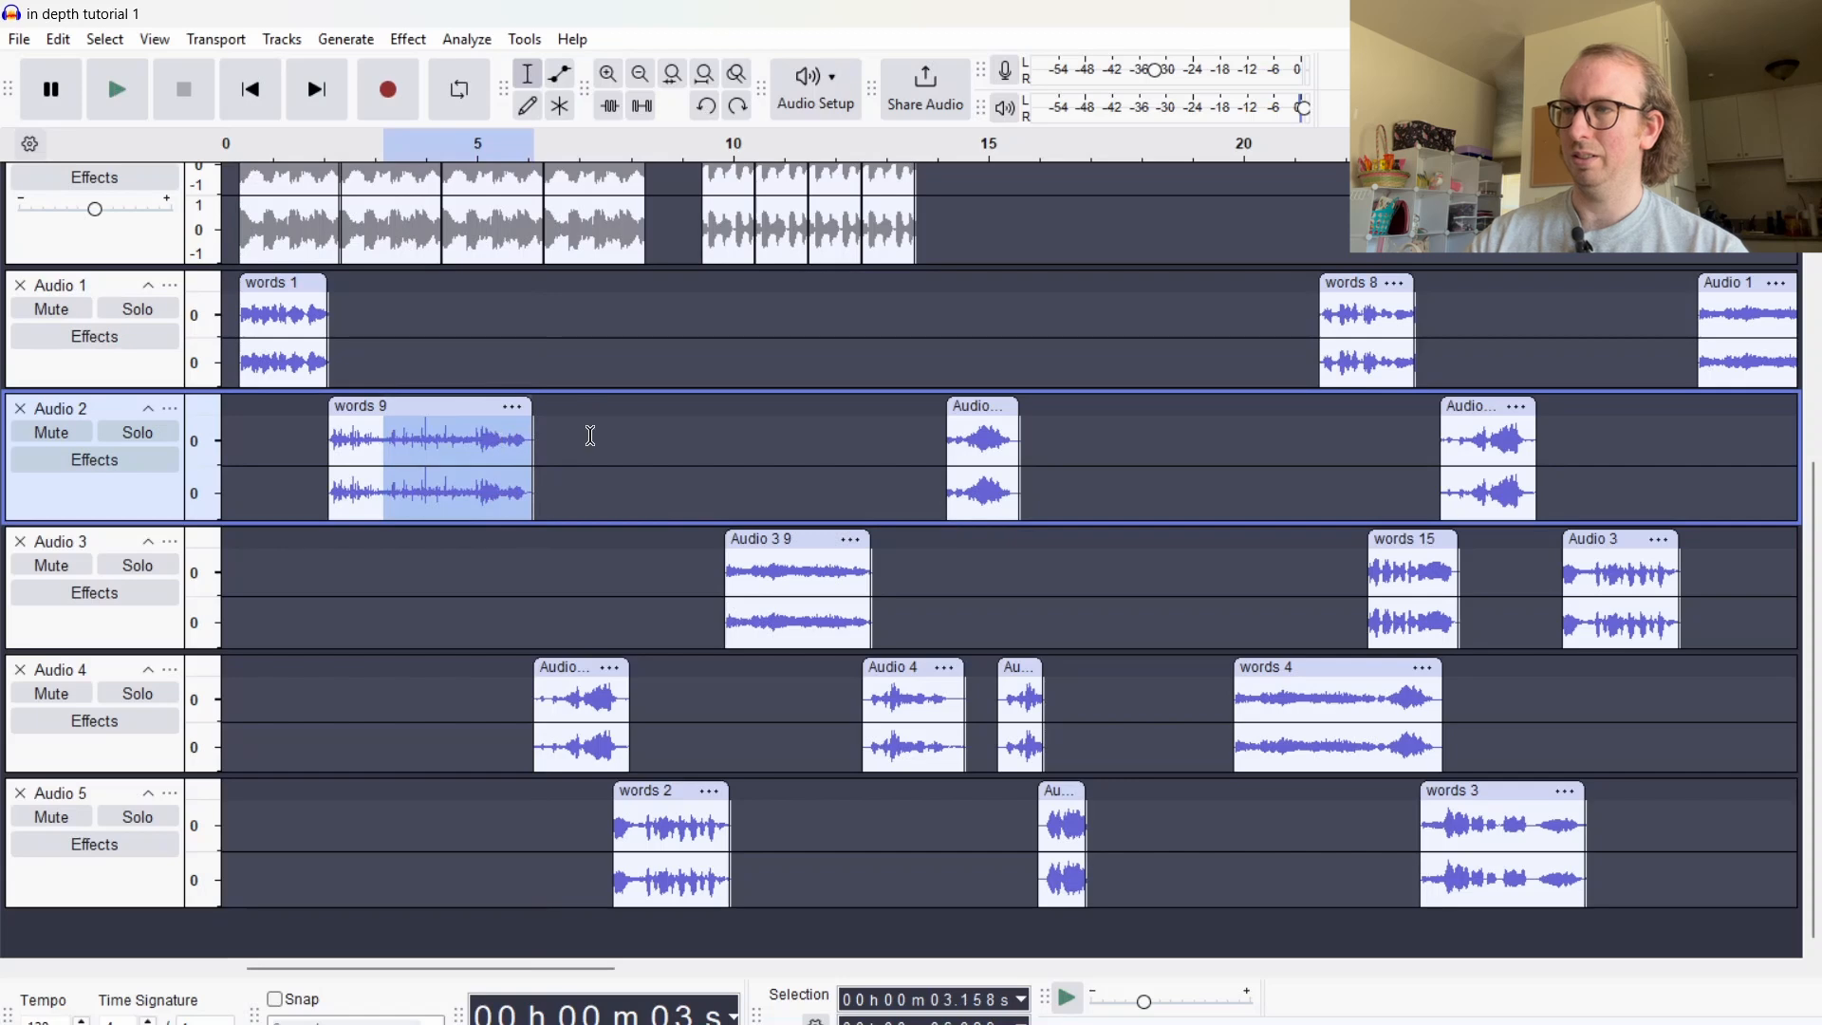
left_click(590, 435)
left_click(532, 492)
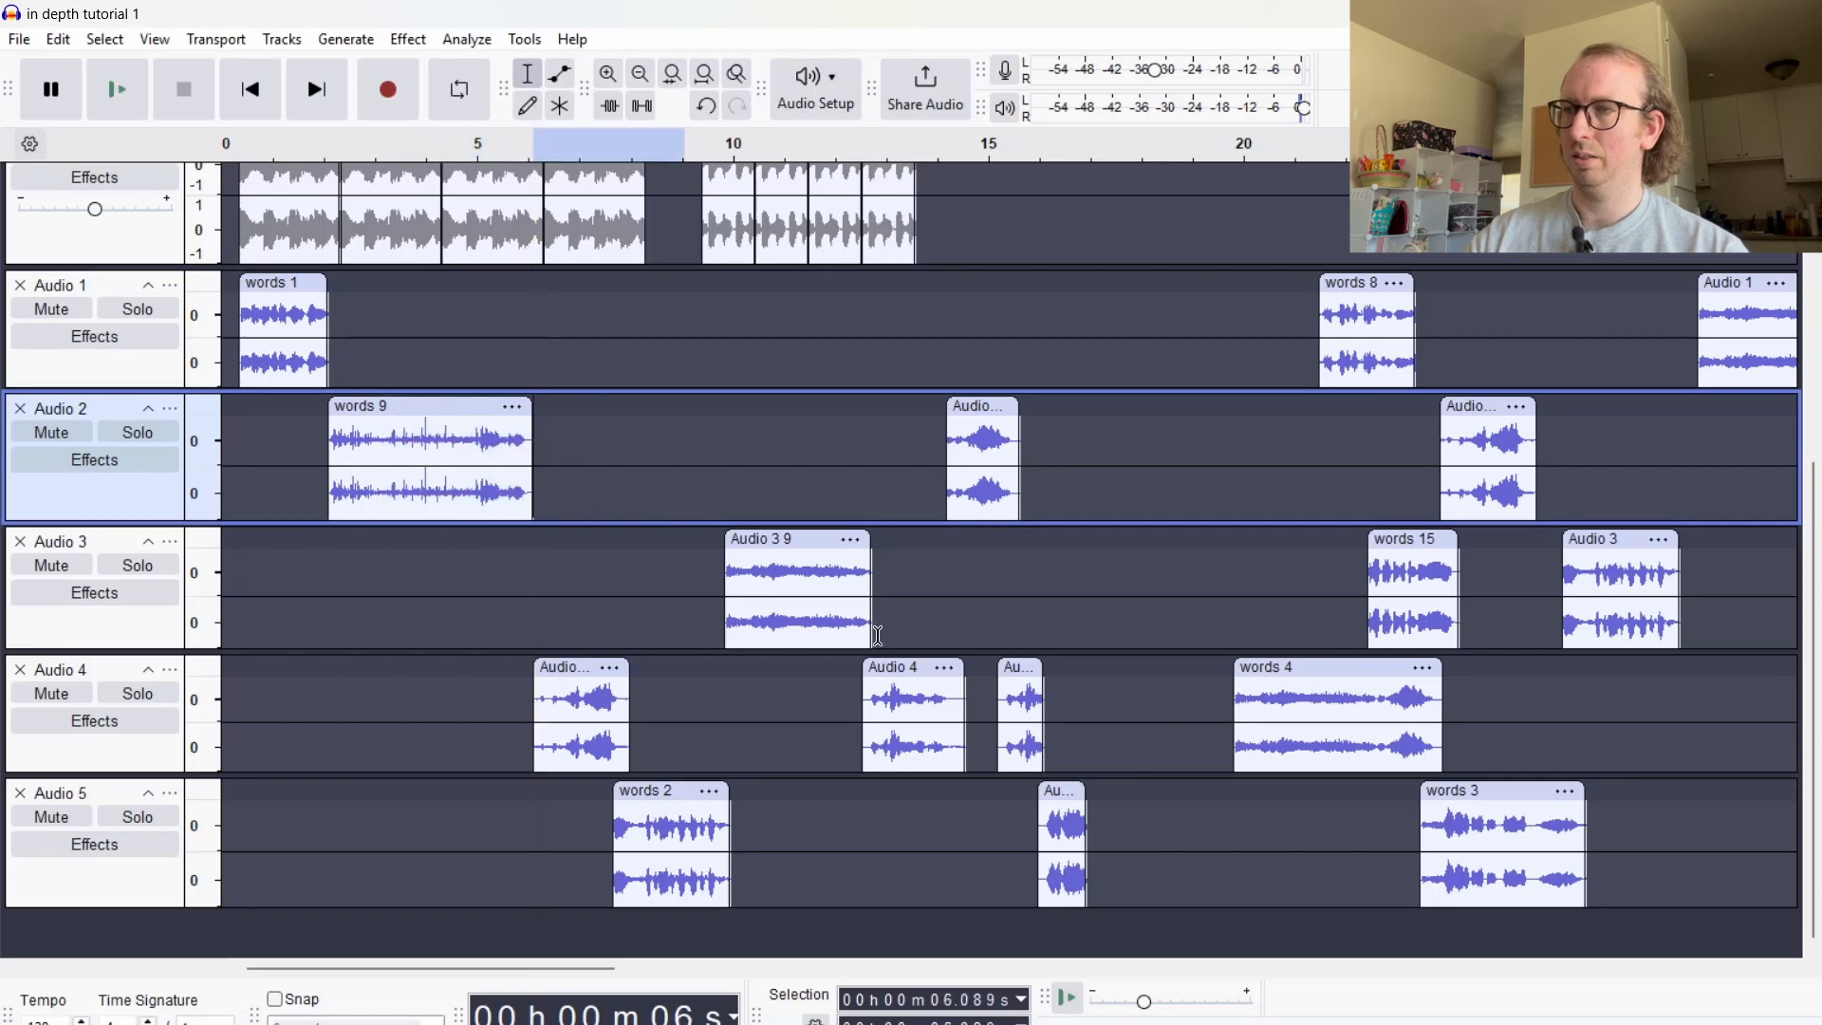
key("ctrl+v")
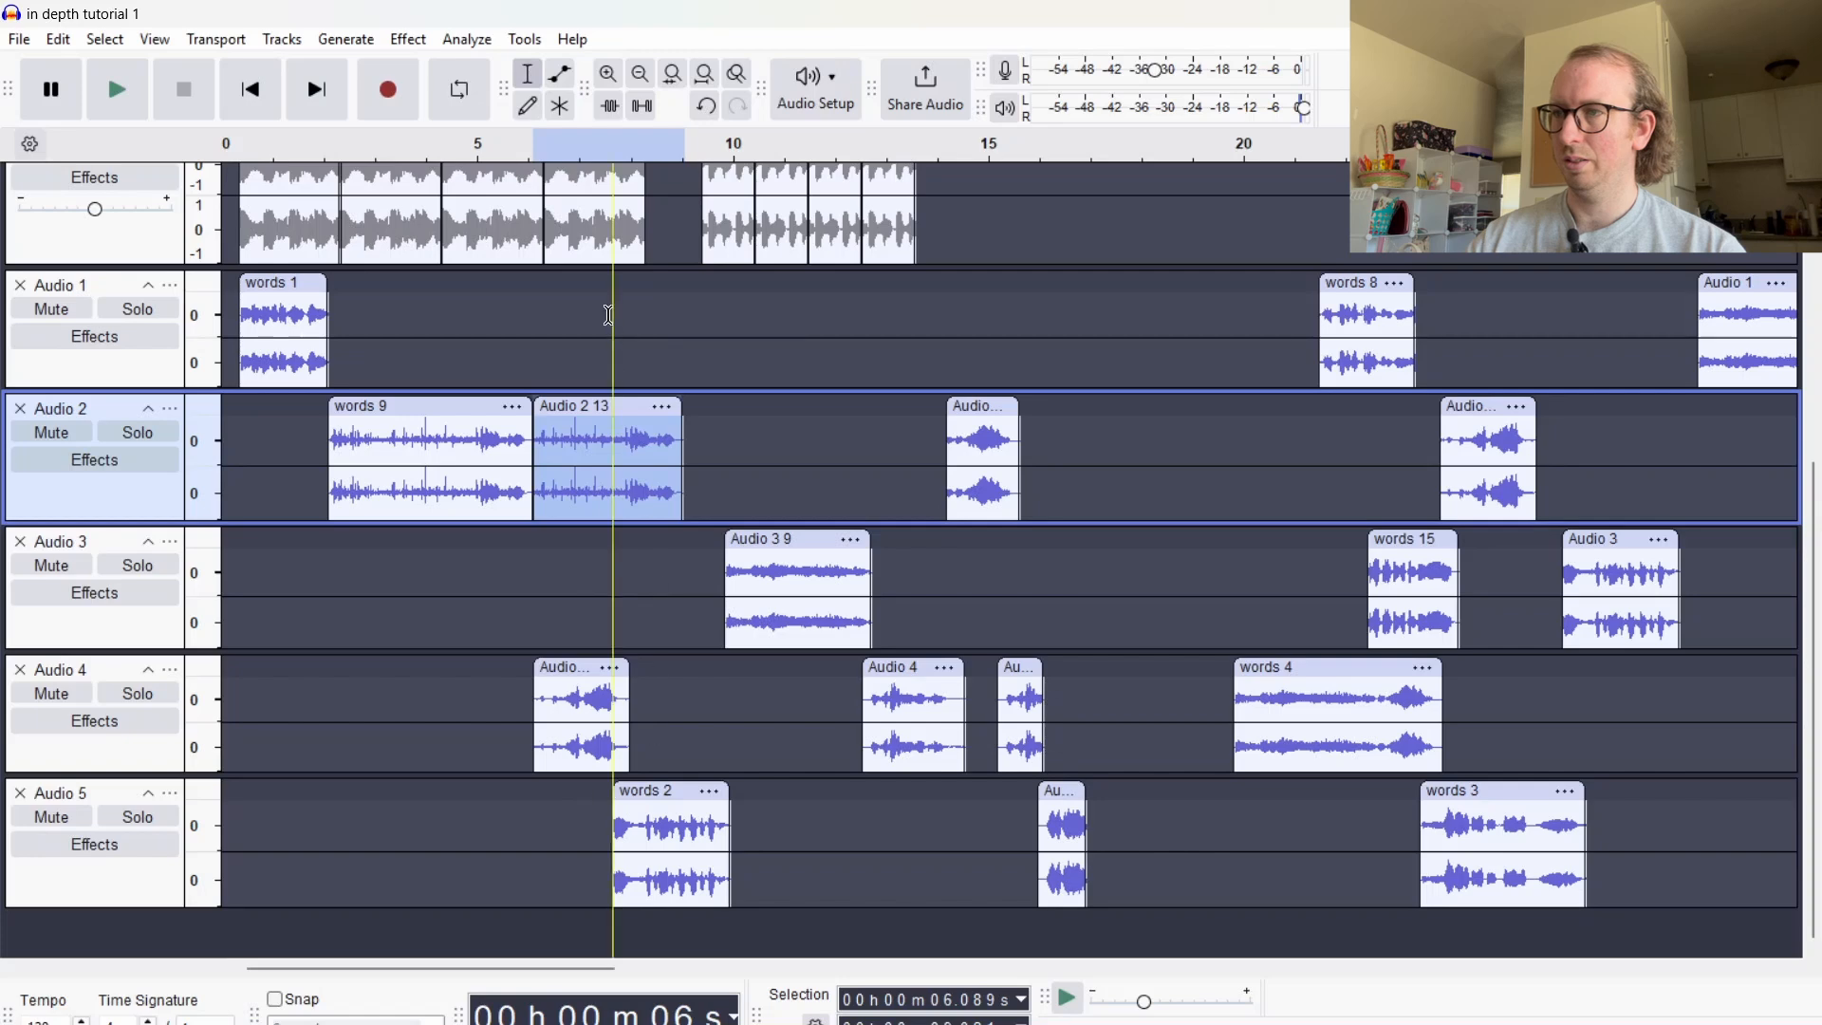
Shift the Audio 2 to Audio 5 clips between about 6.7 and 16.7 s about 2.3 s later, returning the pasted clip directly behind words 9
left_click_drag(565, 357, 1079, 774)
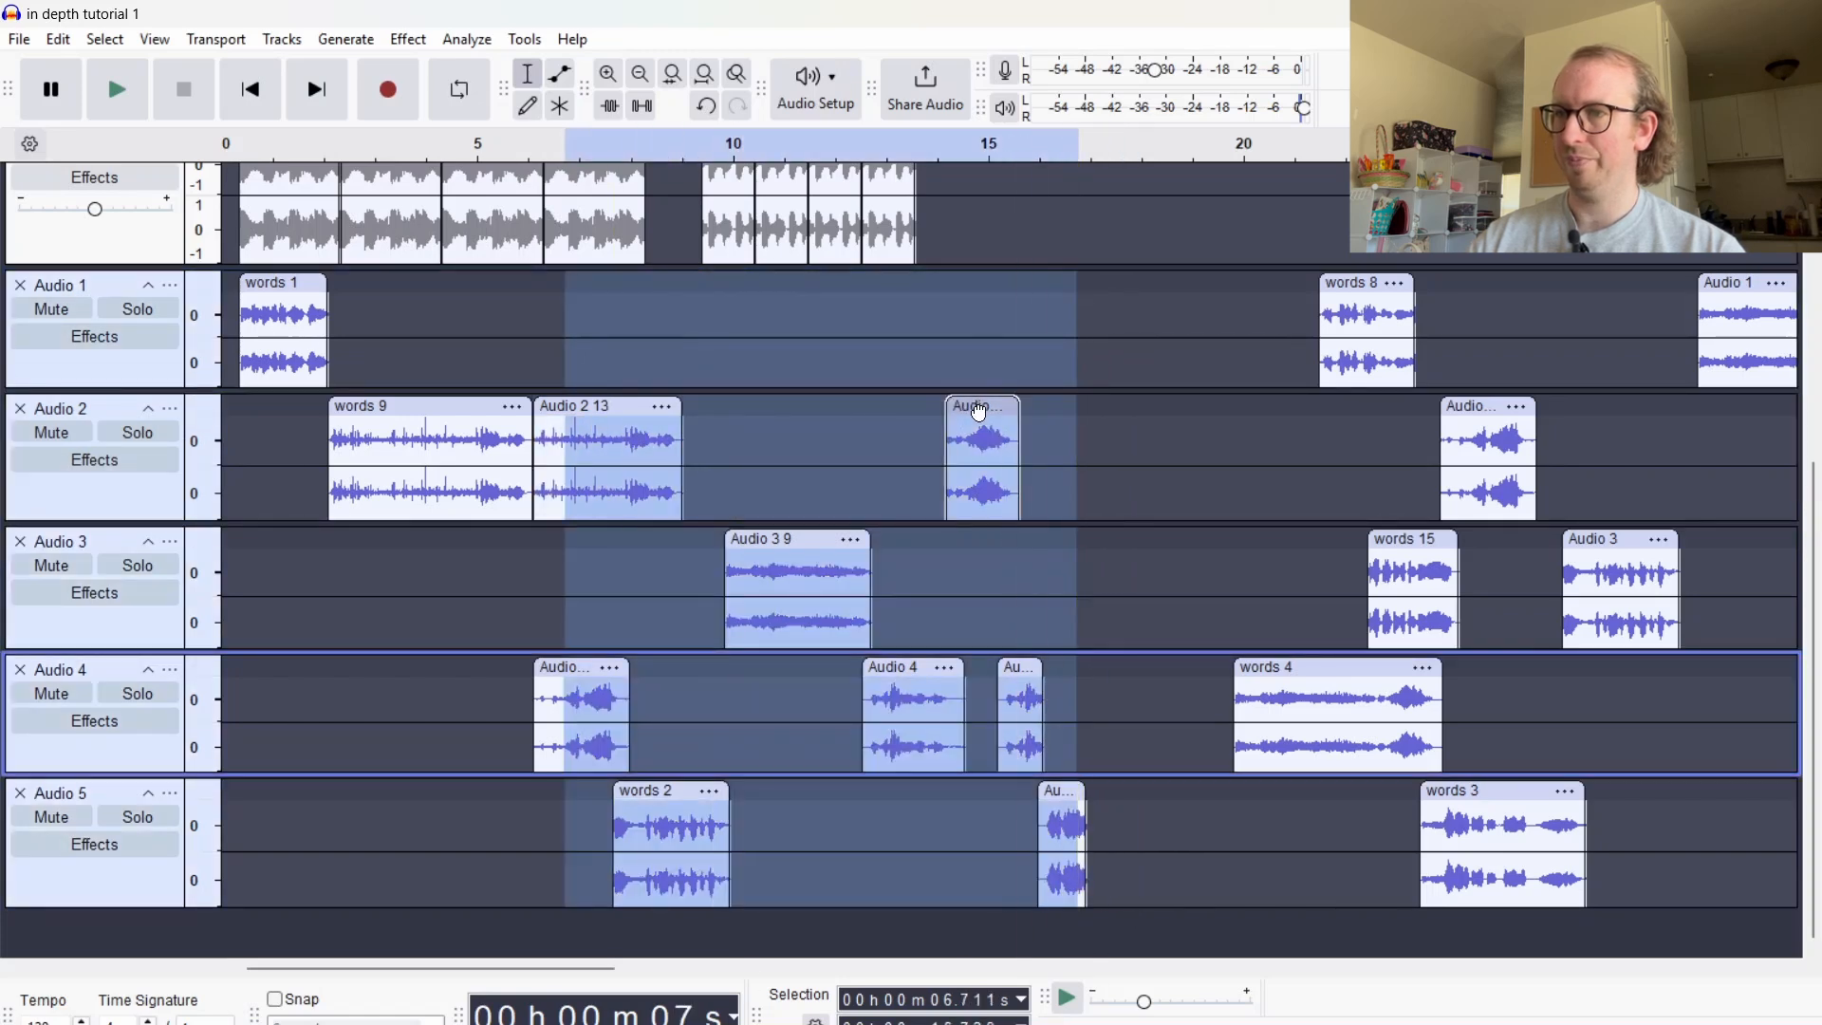
left_click_drag(979, 412, 1095, 412)
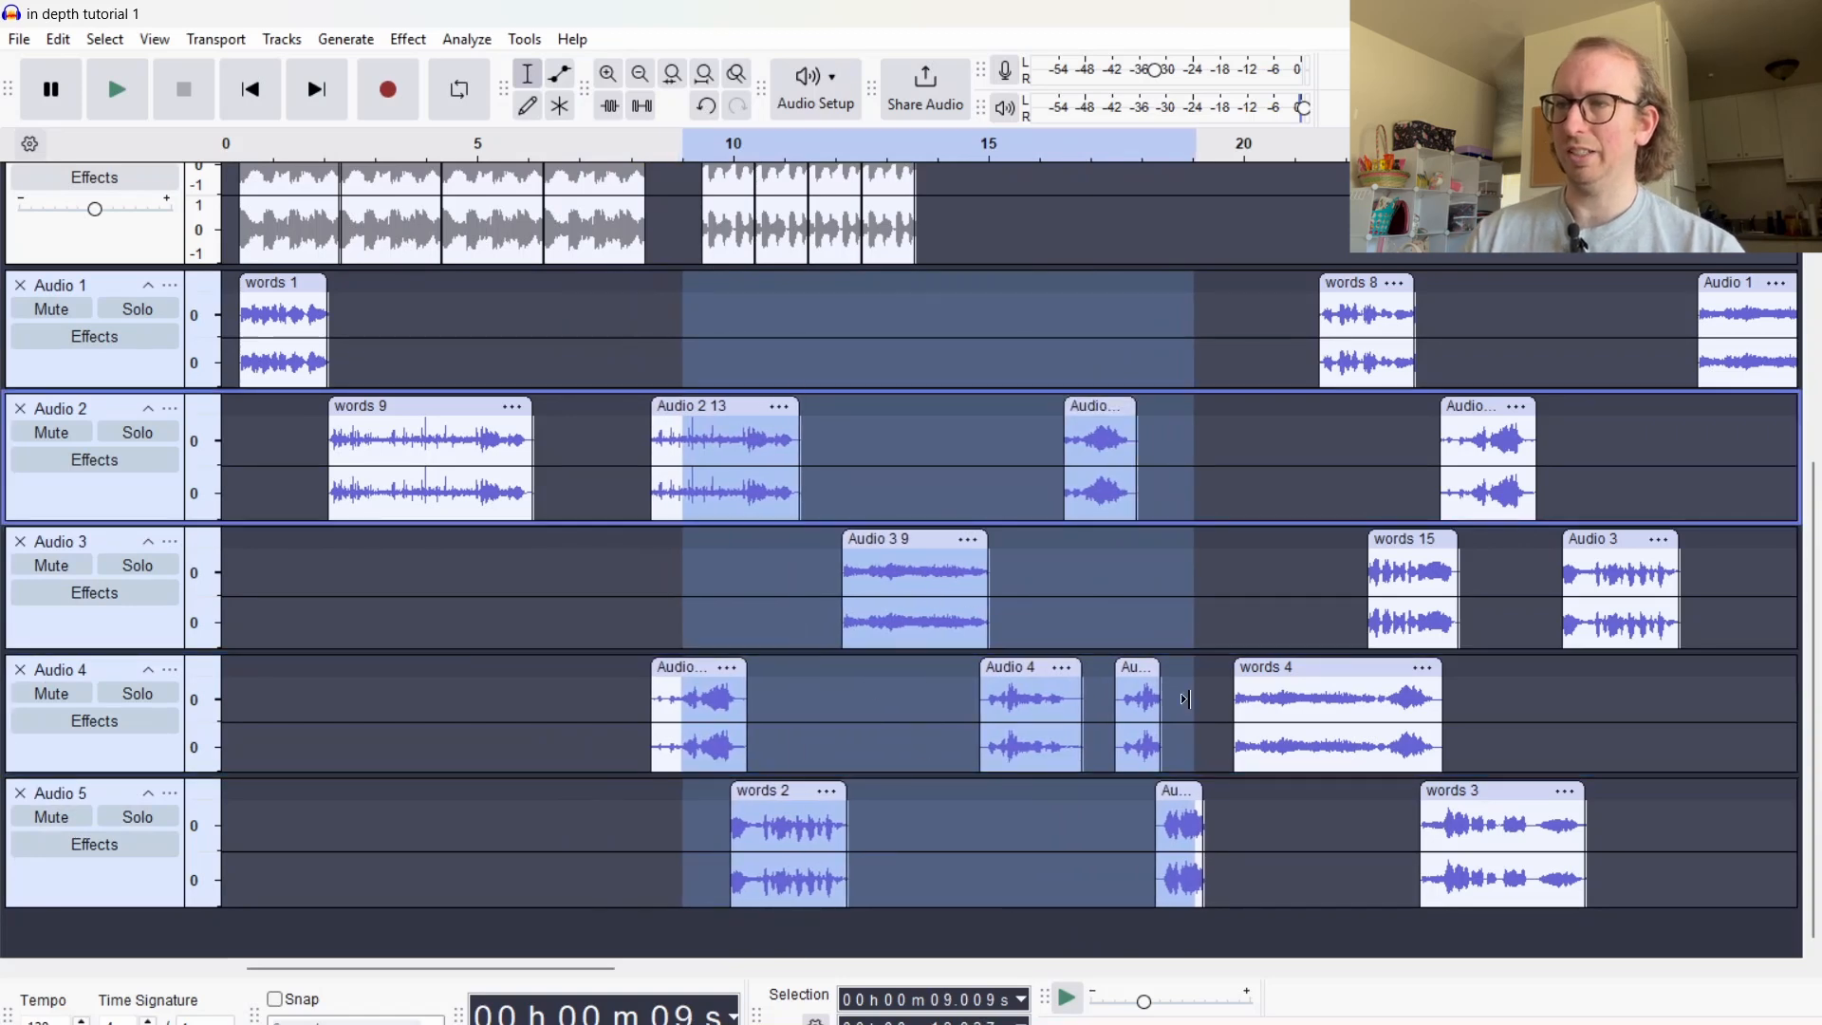
left_click(870, 433)
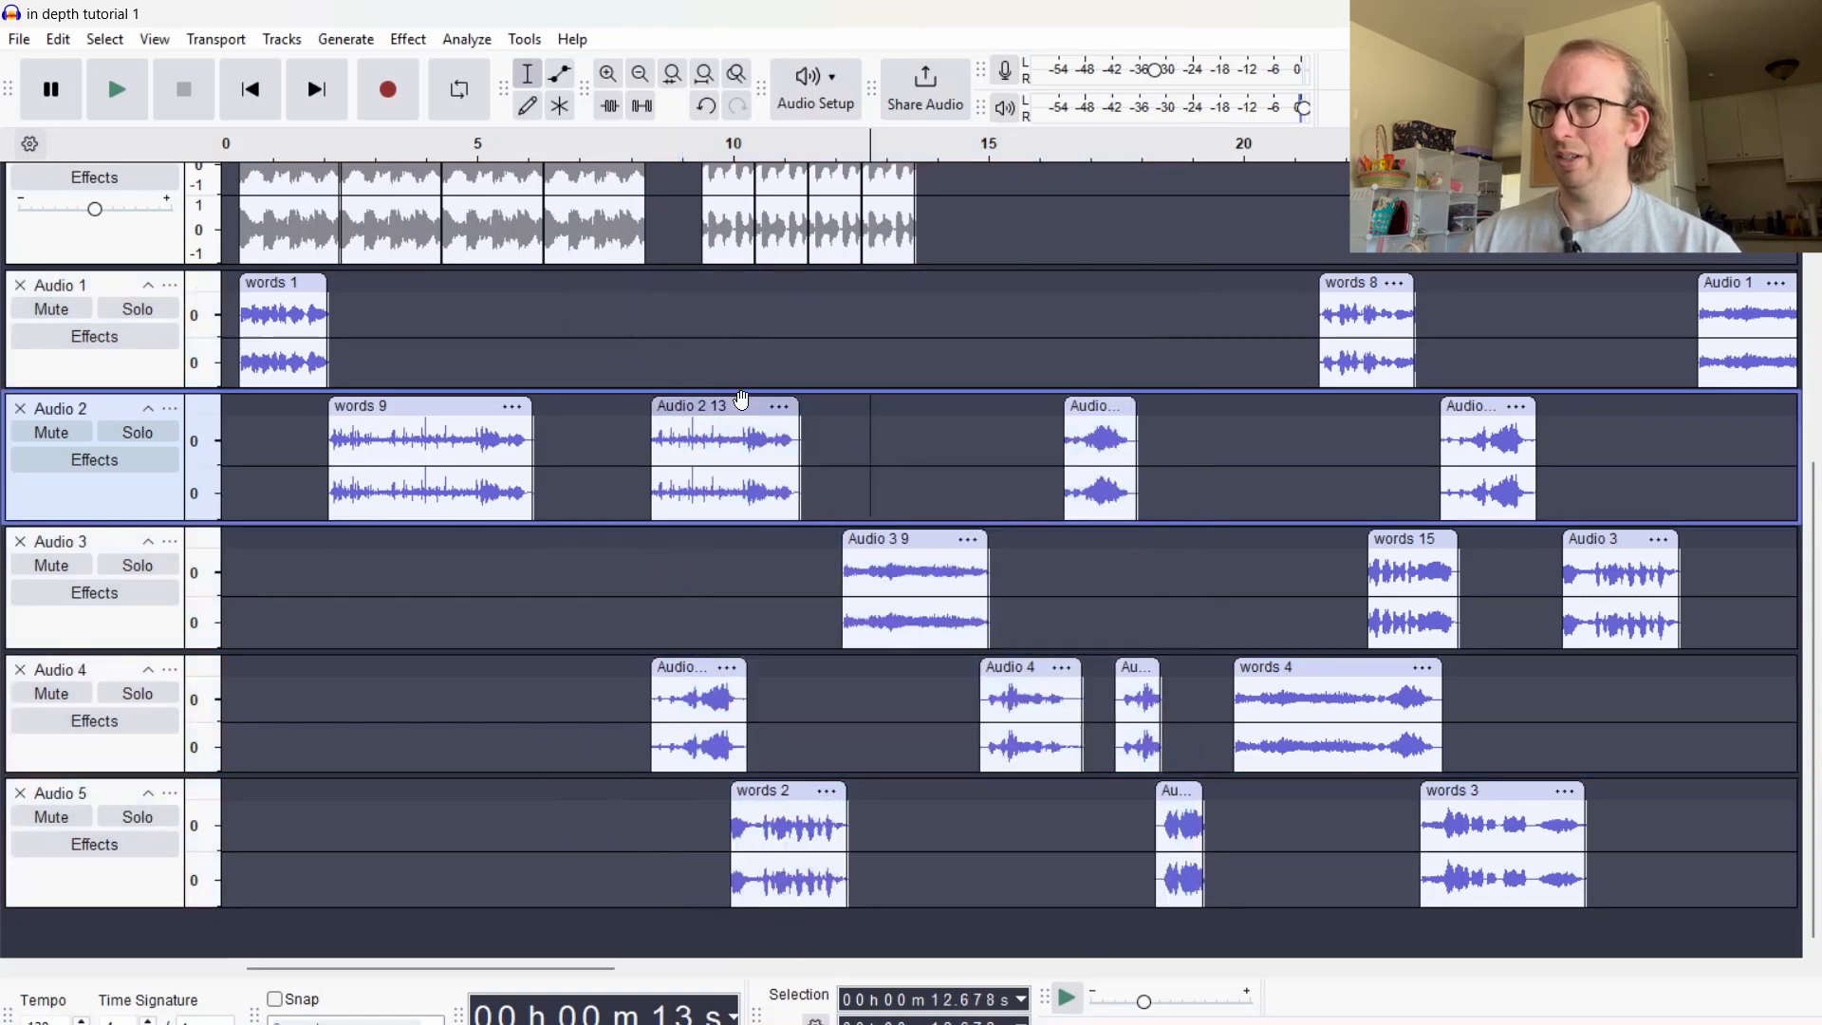
left_click_drag(730, 406, 581, 420)
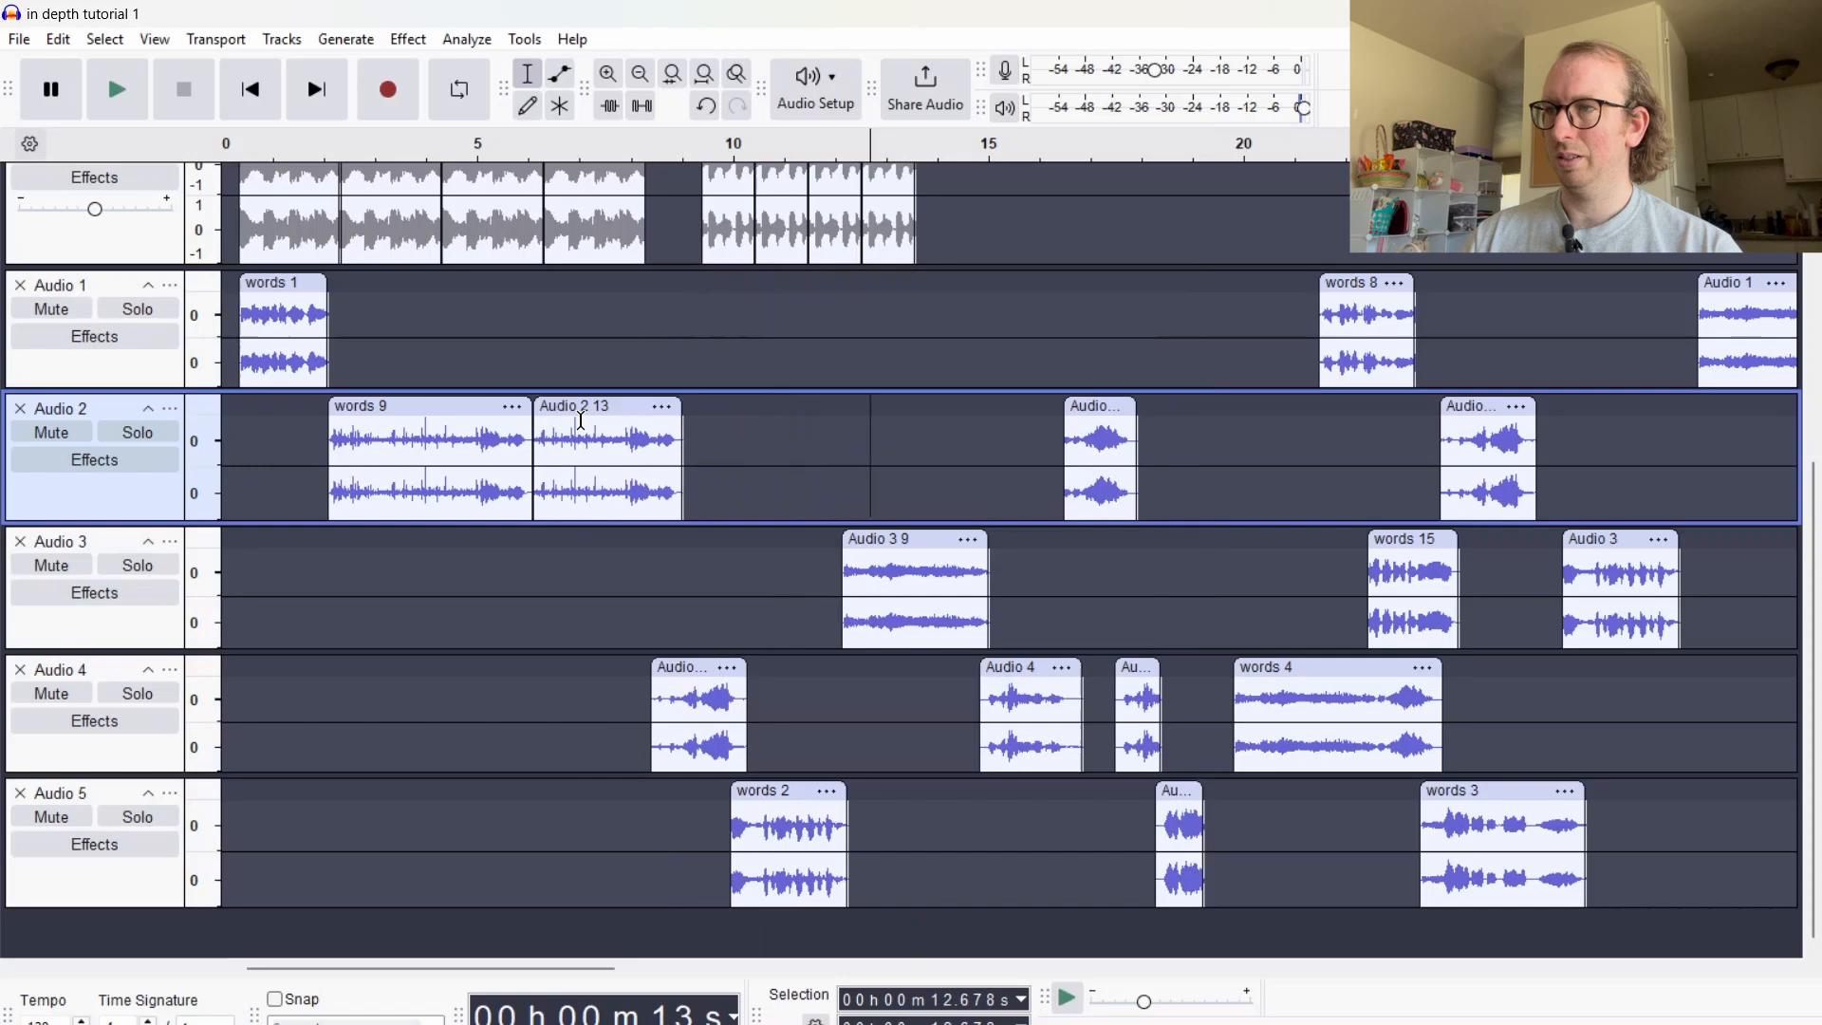
Play back from about 3.7 s across the join between words 9 and the clip behind it
left_click(411, 312)
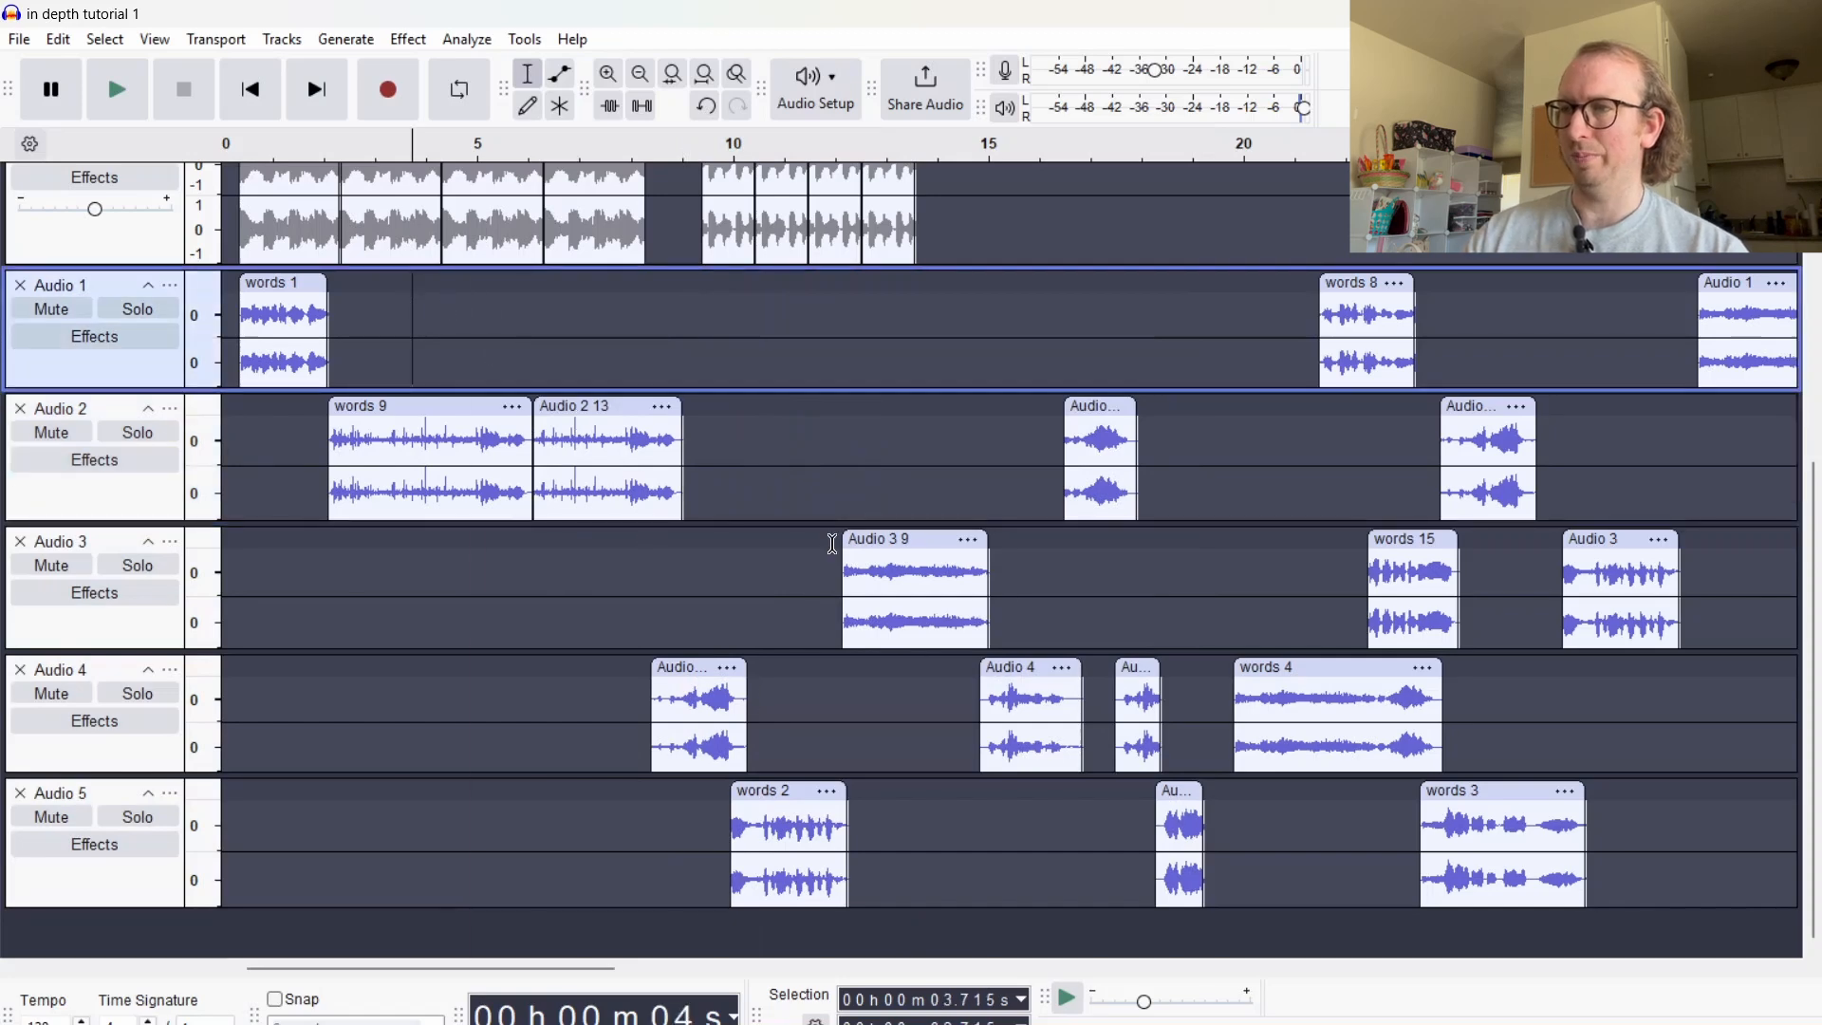
key("space")
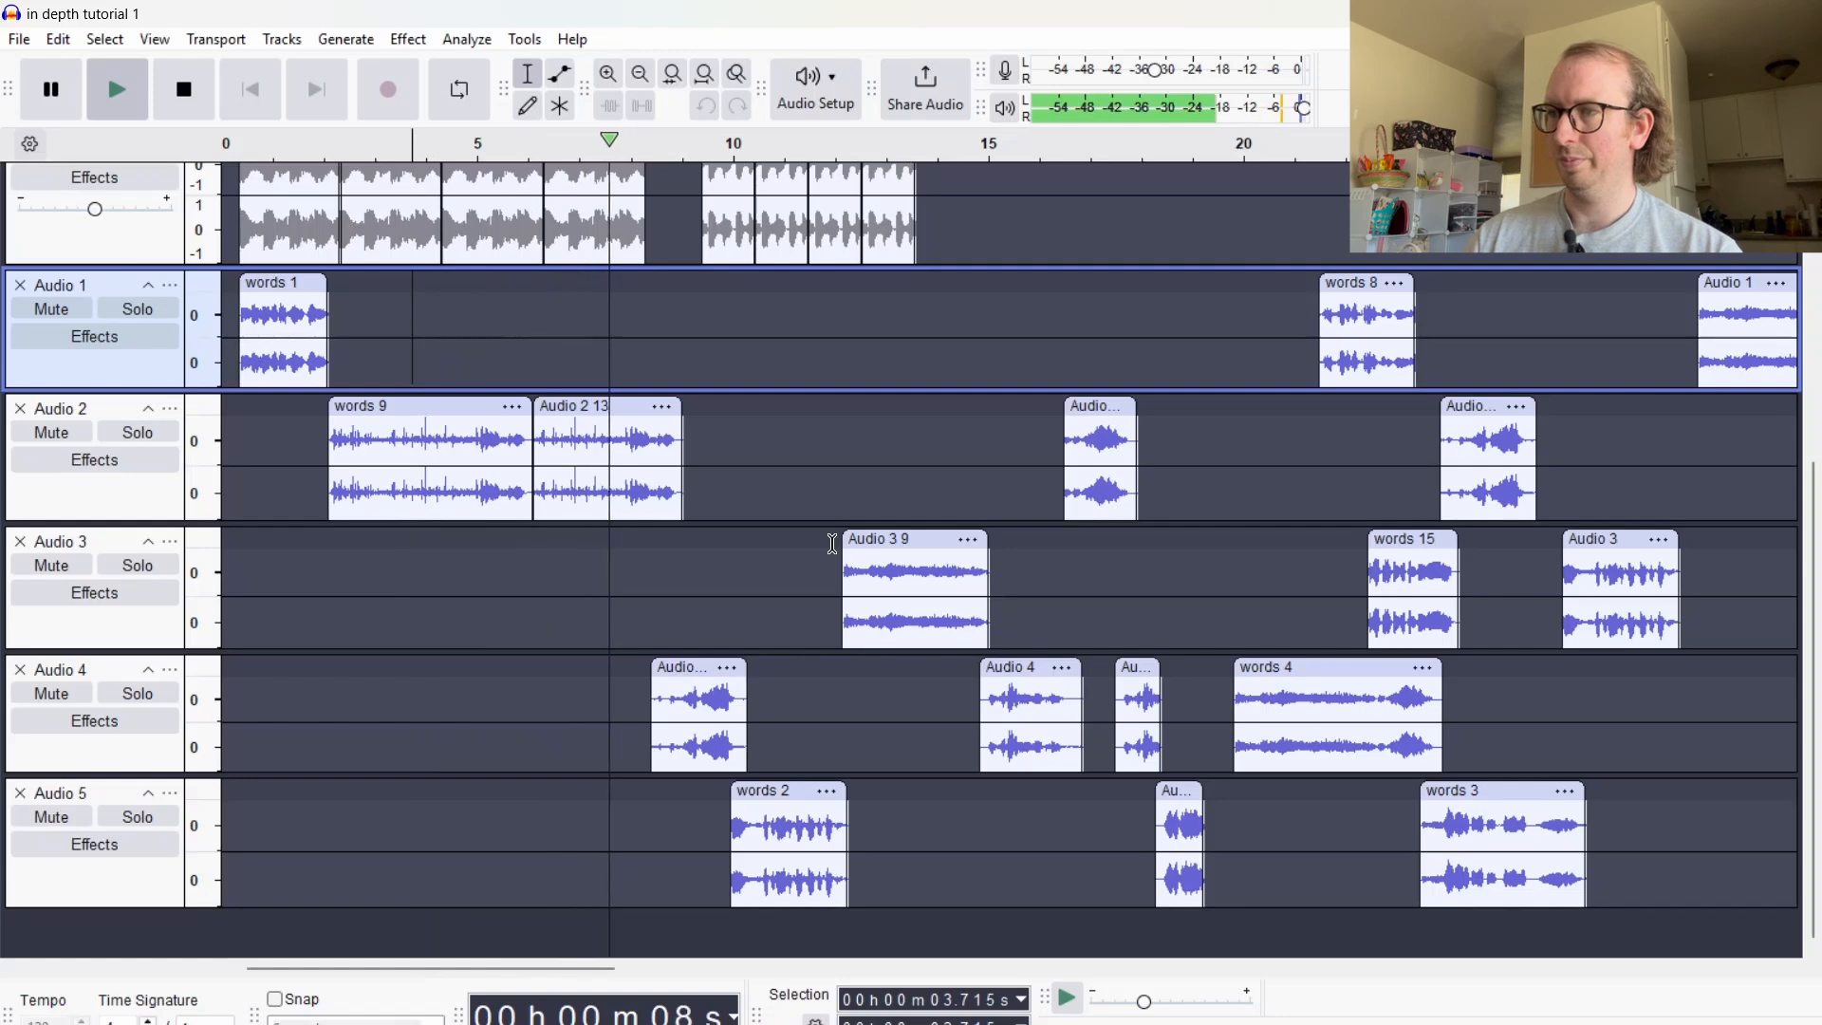
key("space")
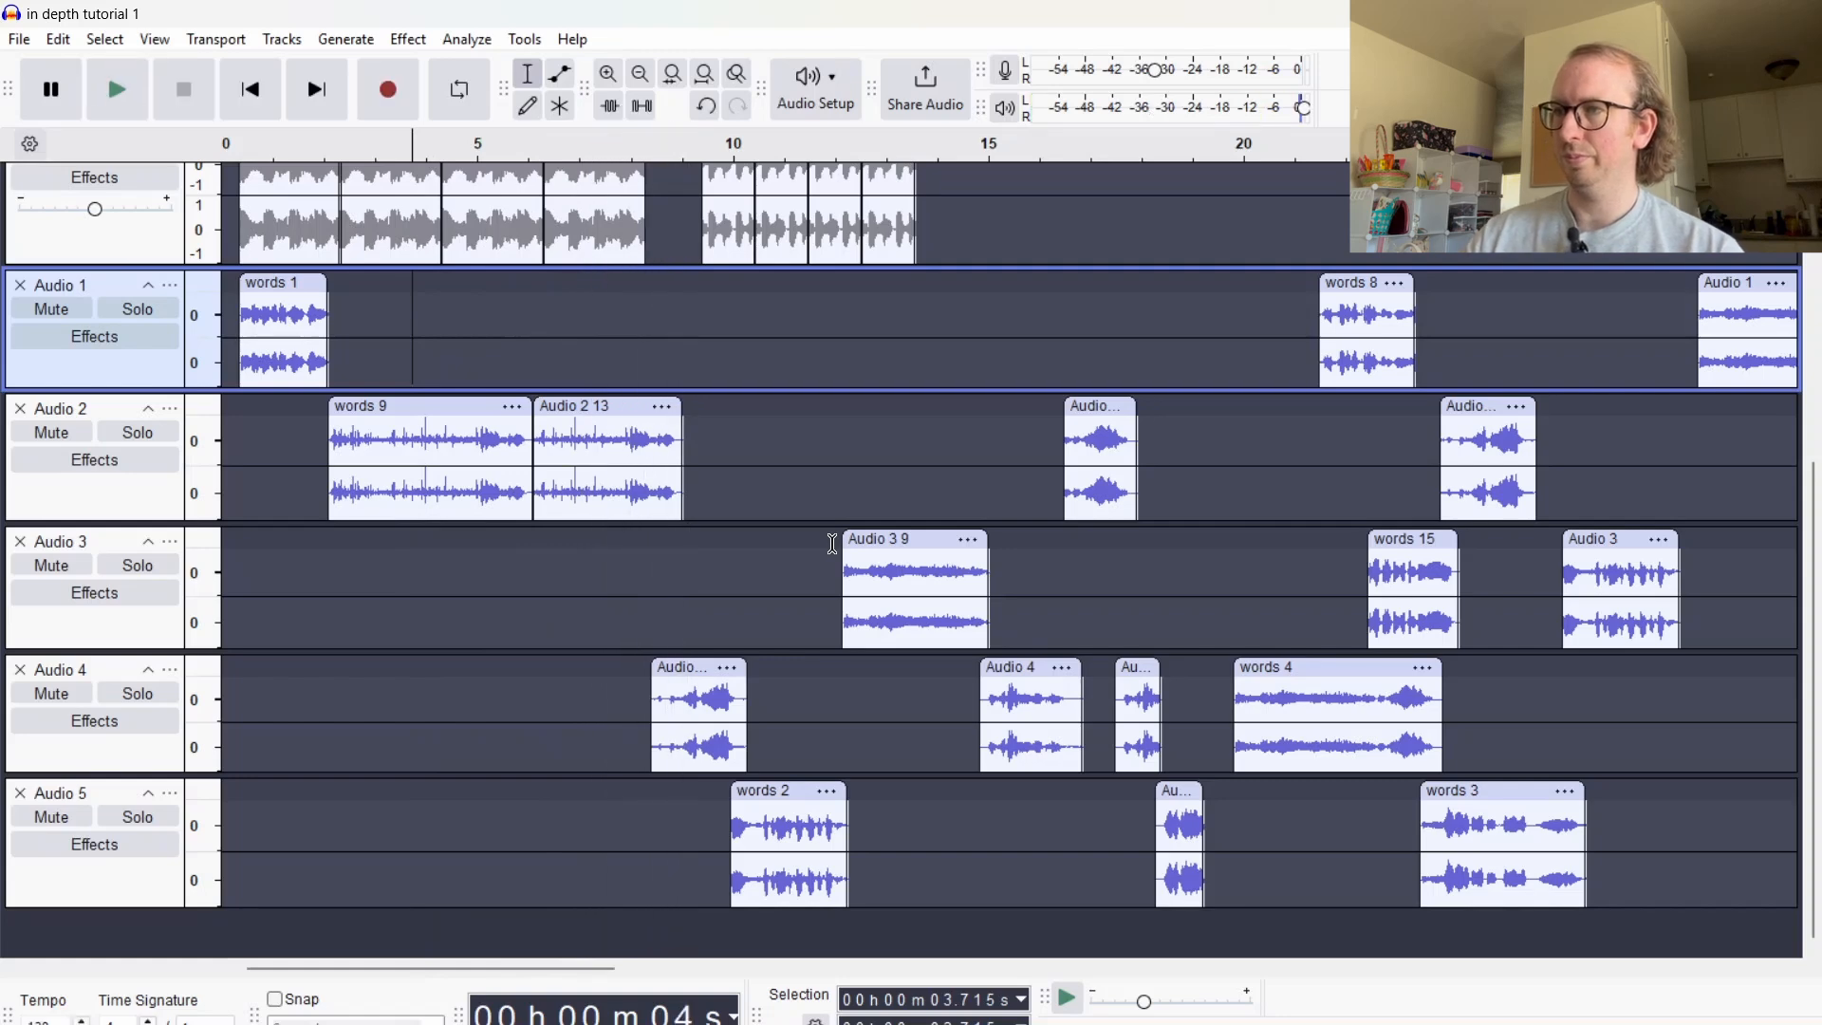
Delete the partial copy behind words 9 and paste a full copy of words 9 at about 6.09 s on Audio 2
left_click(865, 505)
left_click_drag(589, 406, 712, 406)
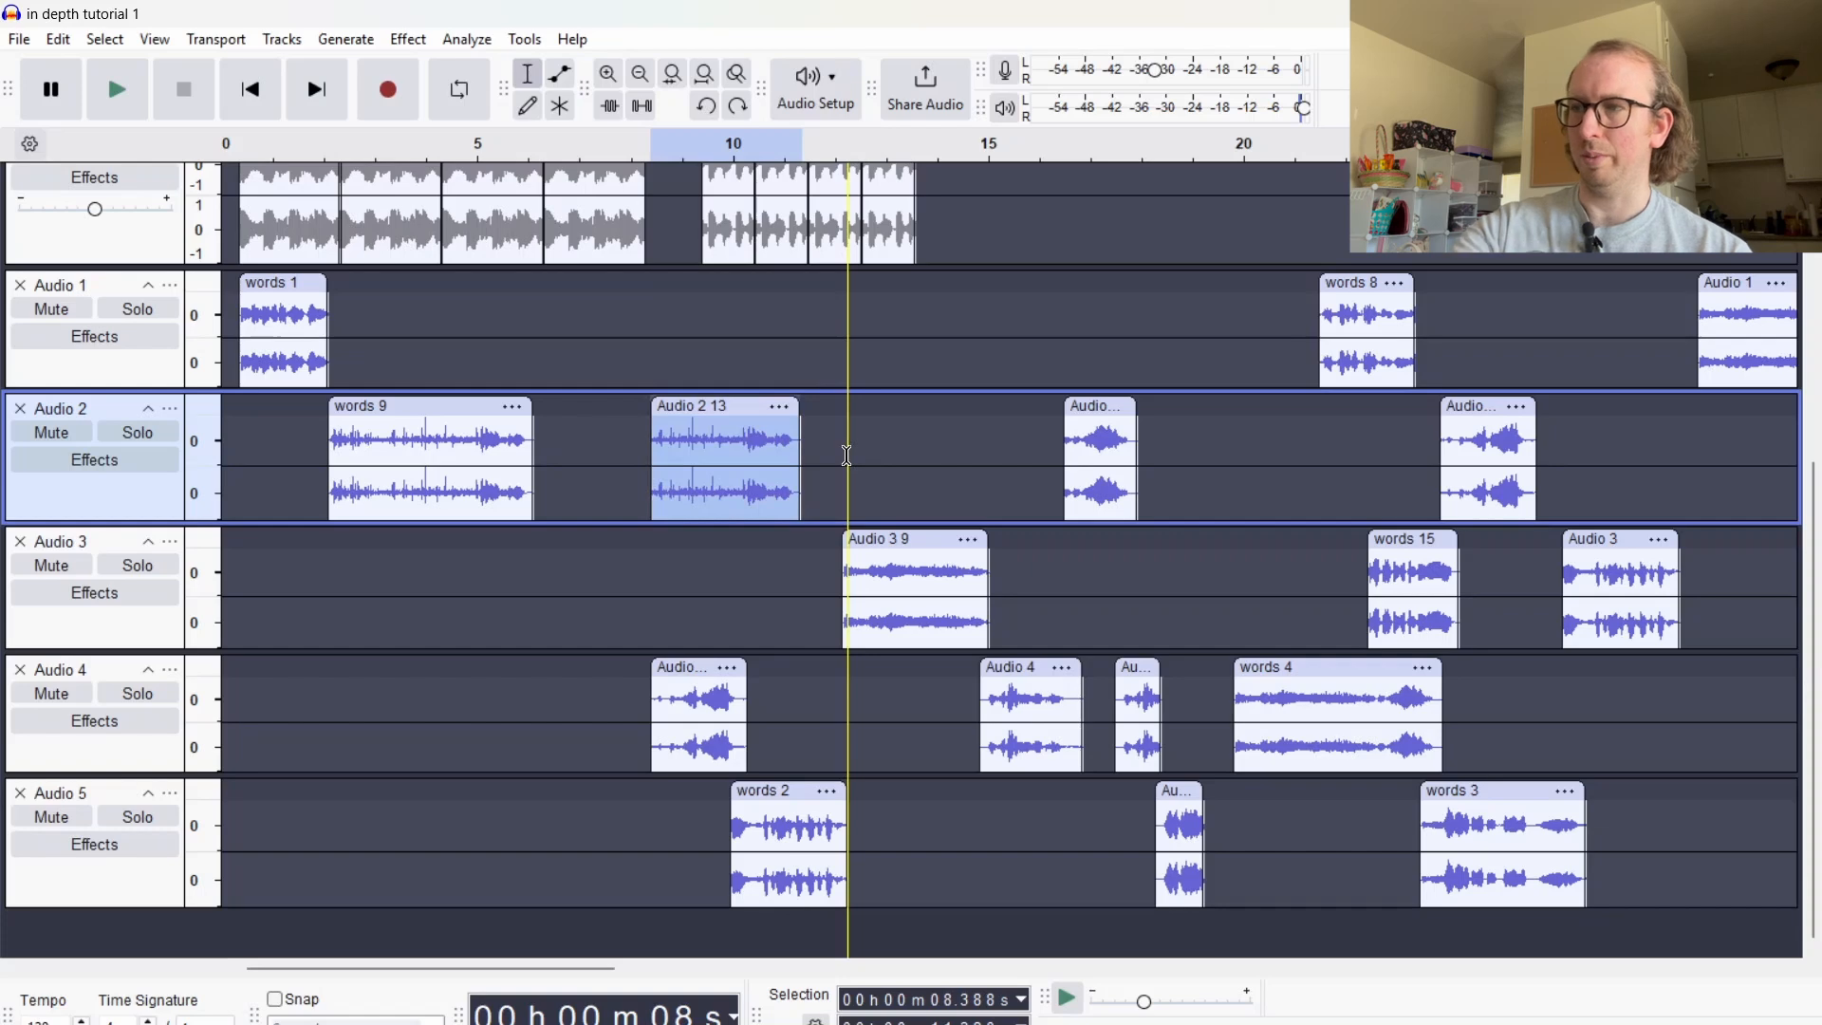
key("Delete")
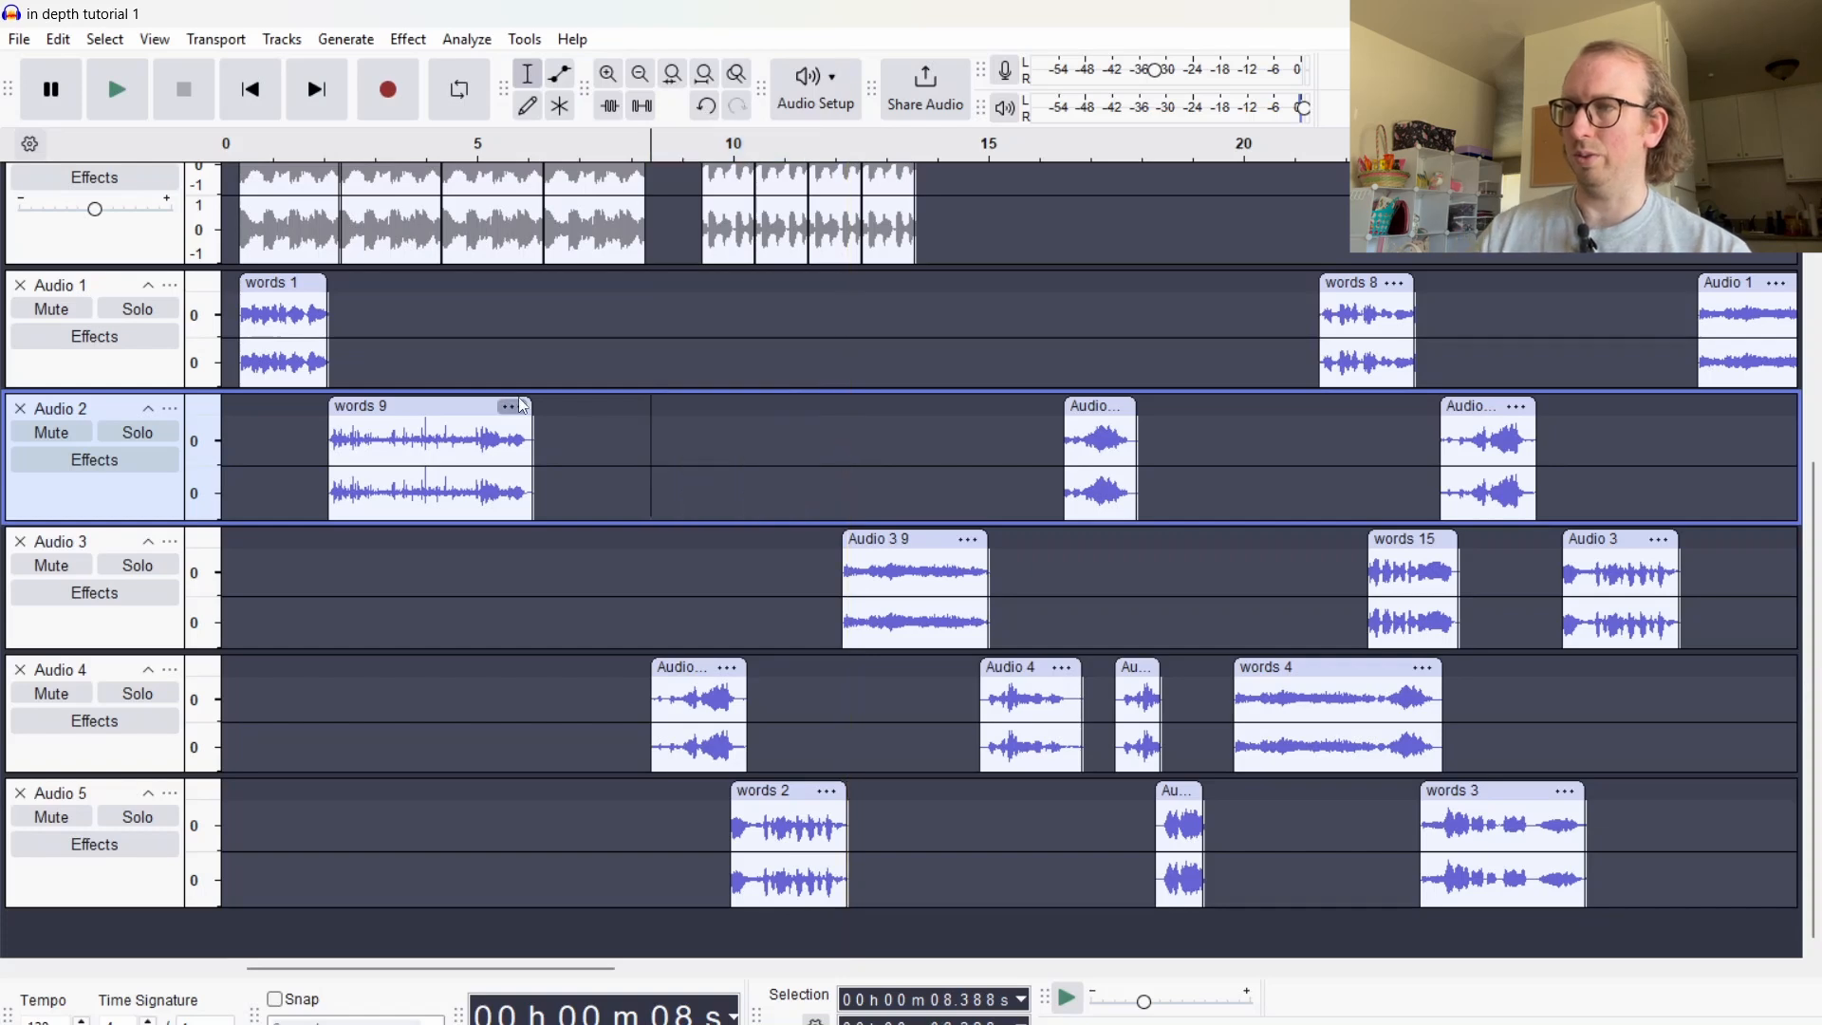
left_click(448, 406)
left_click(638, 446)
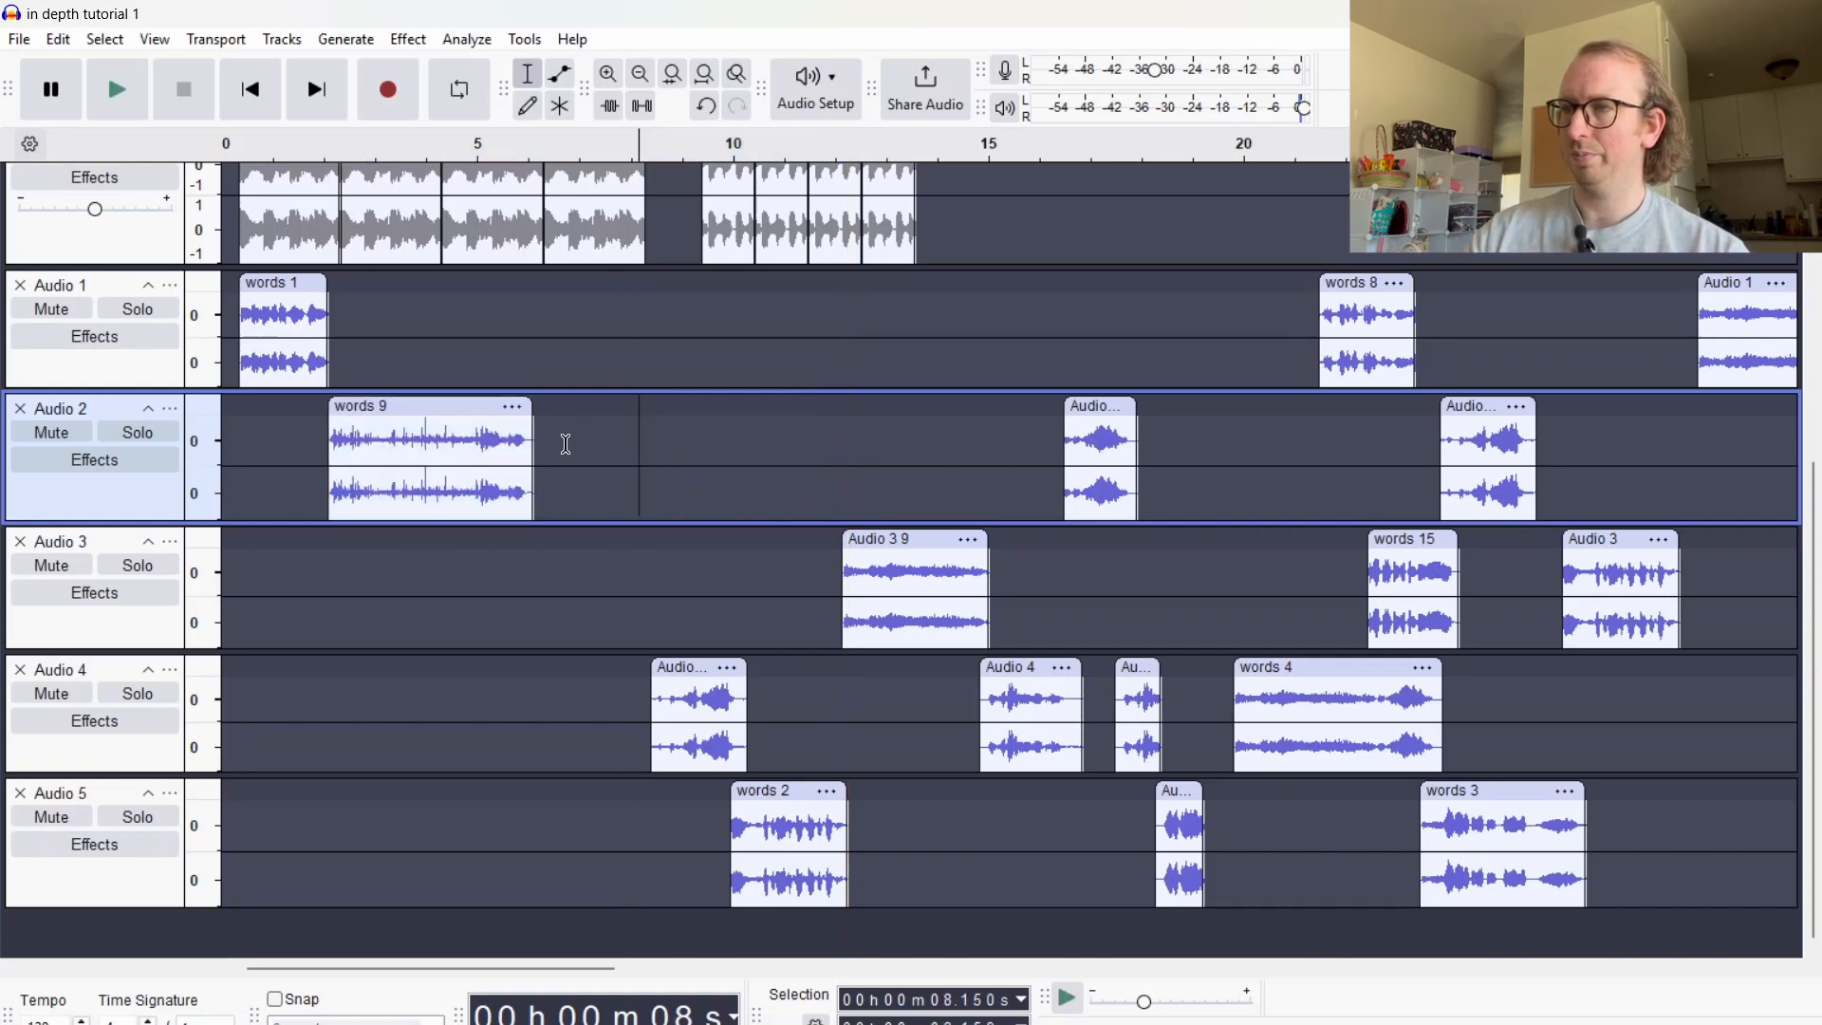
key("ctrl+v")
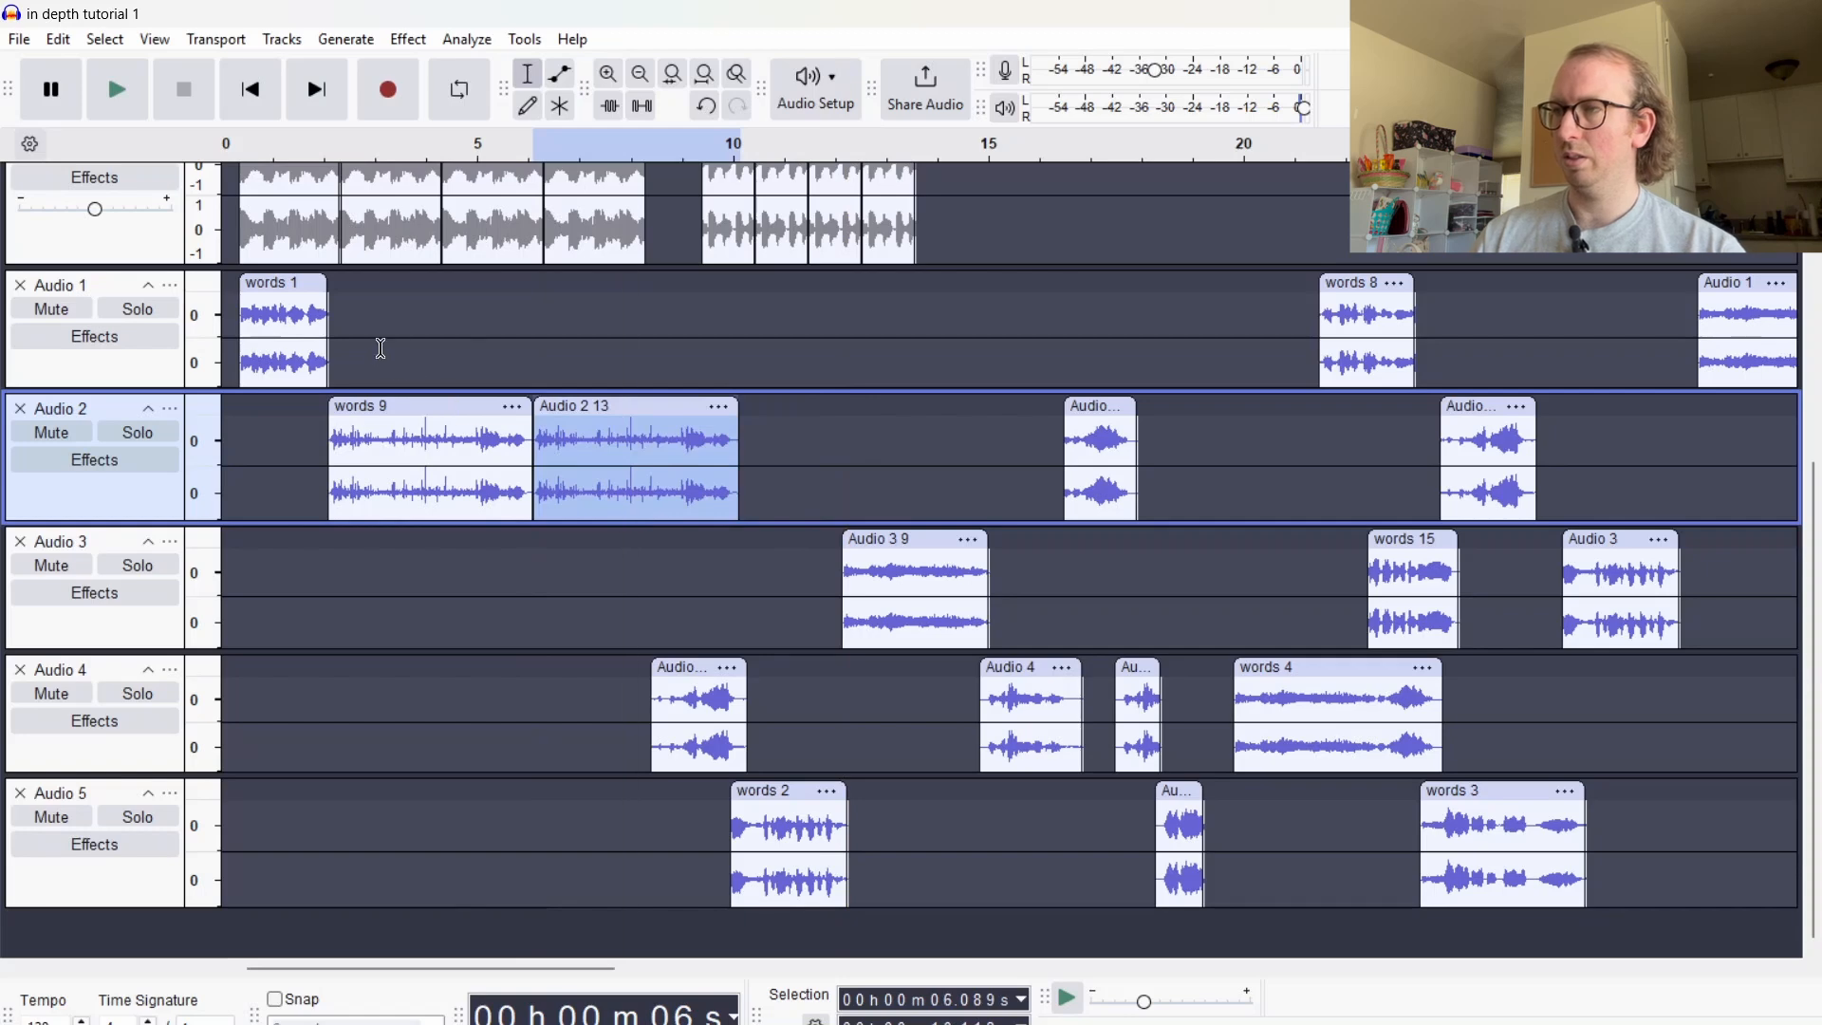
Play back from about 3.55 s with Audio 4 and Audio 5 muted to hear the full words 9 copy alone
left_click(403, 302)
key("space")
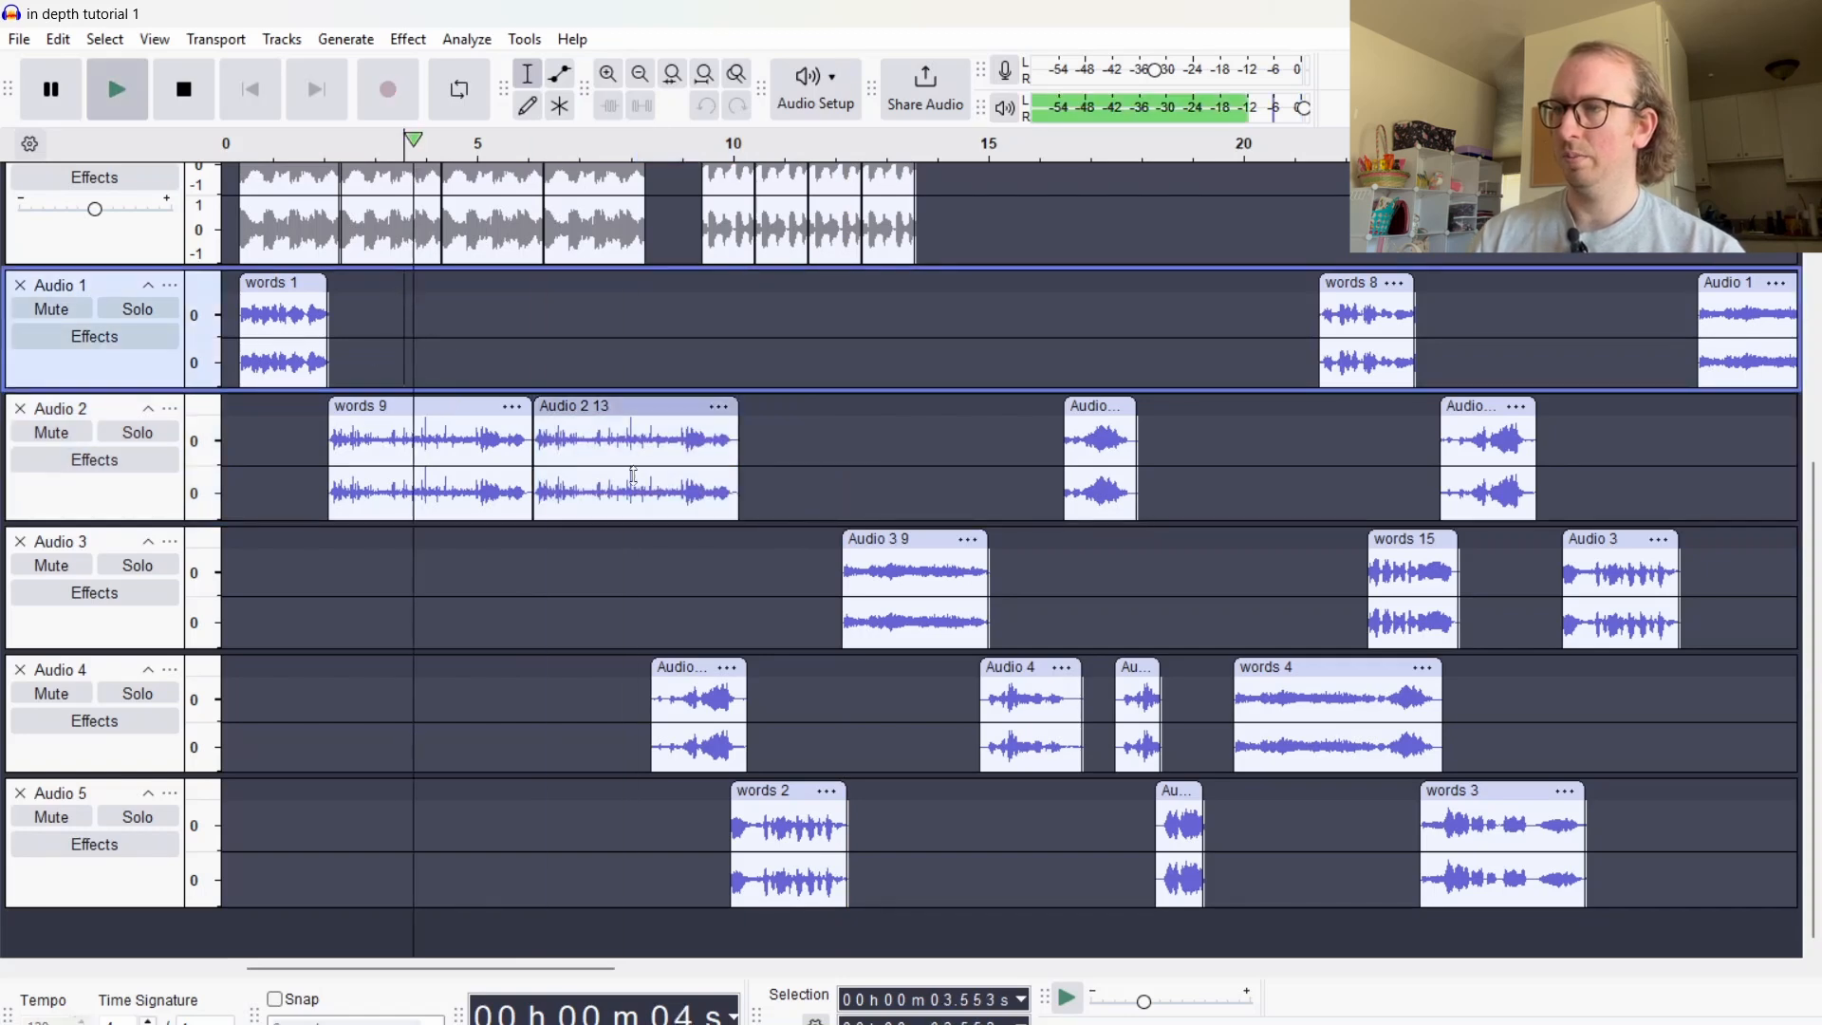
left_click(79, 698)
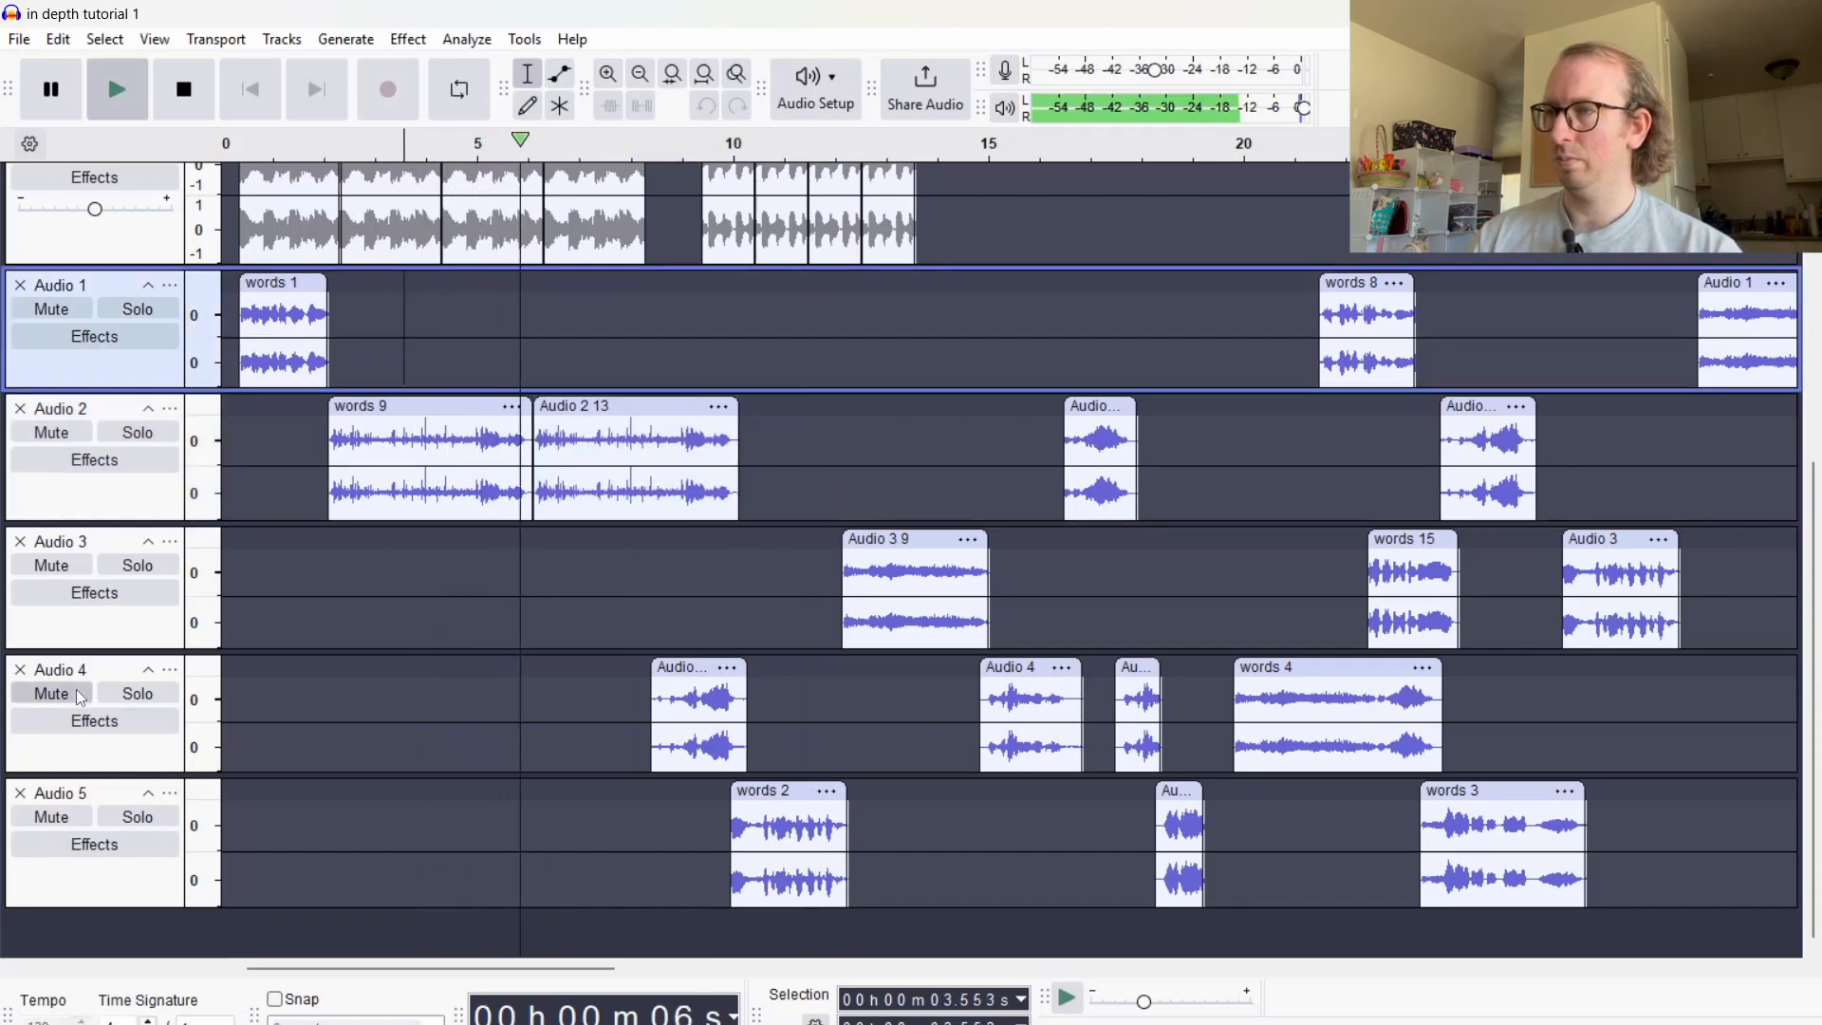
left_click(63, 816)
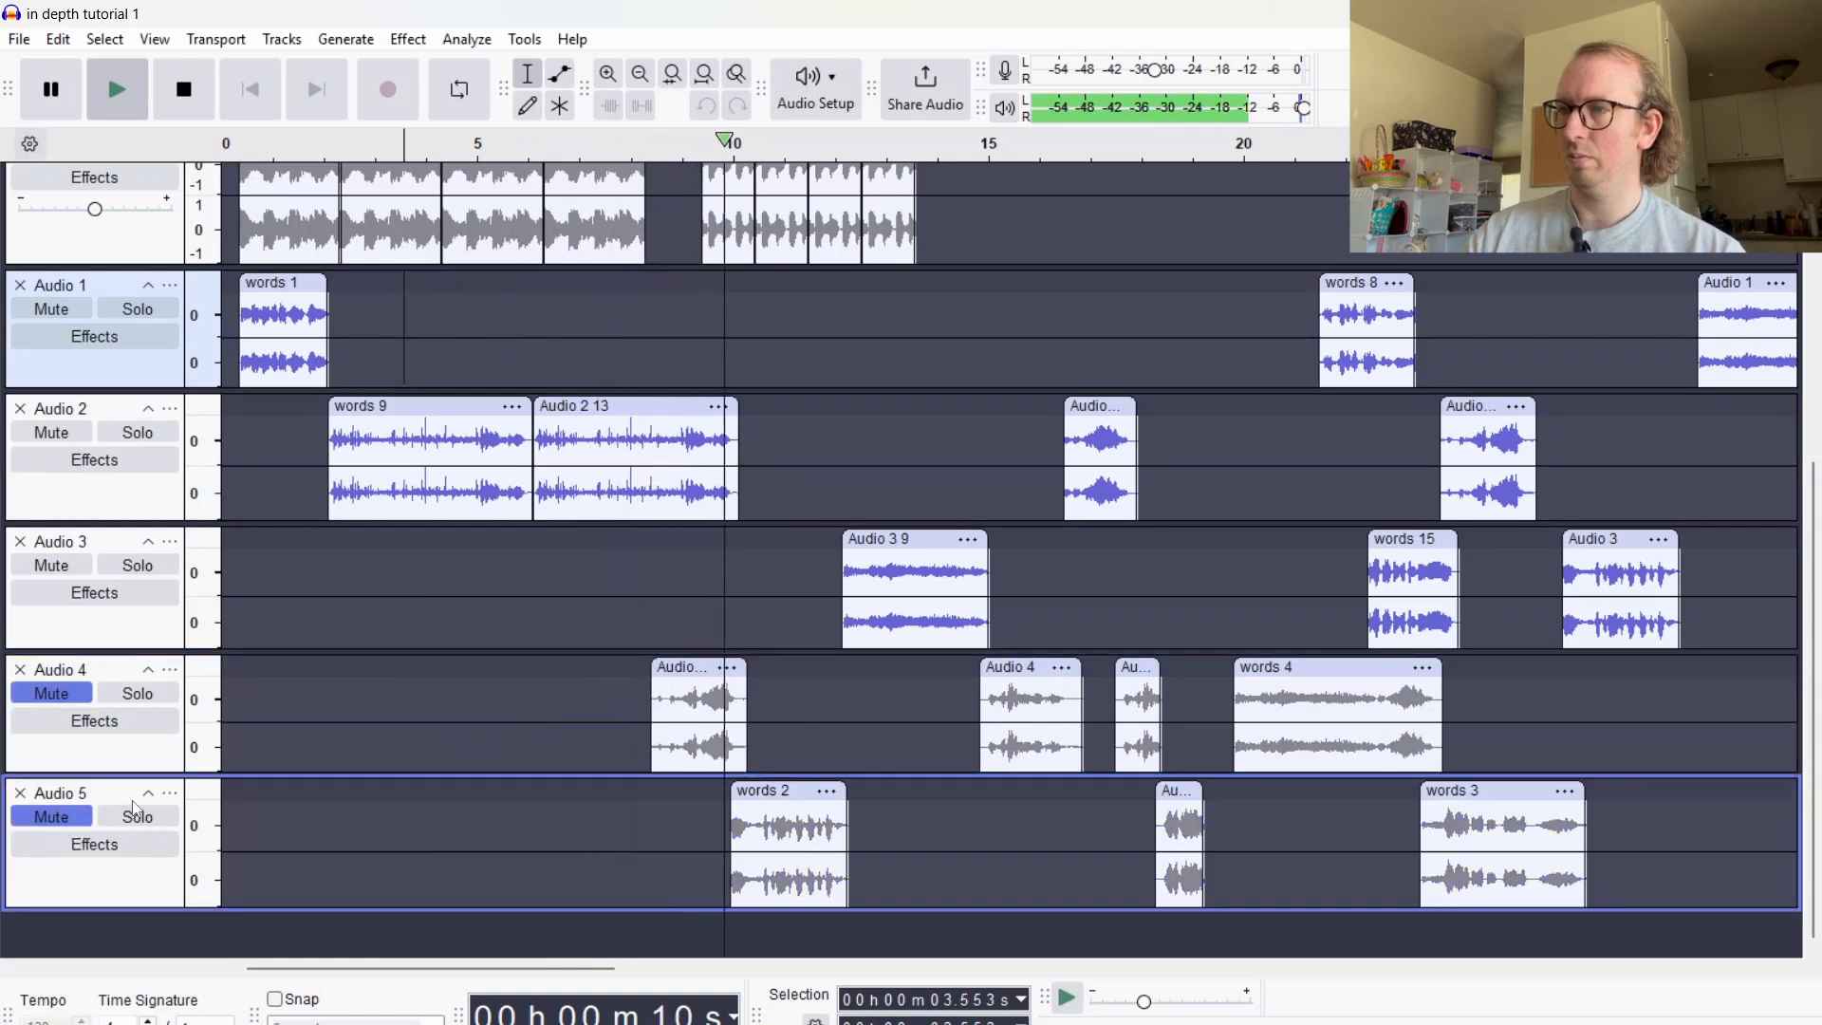
key("space")
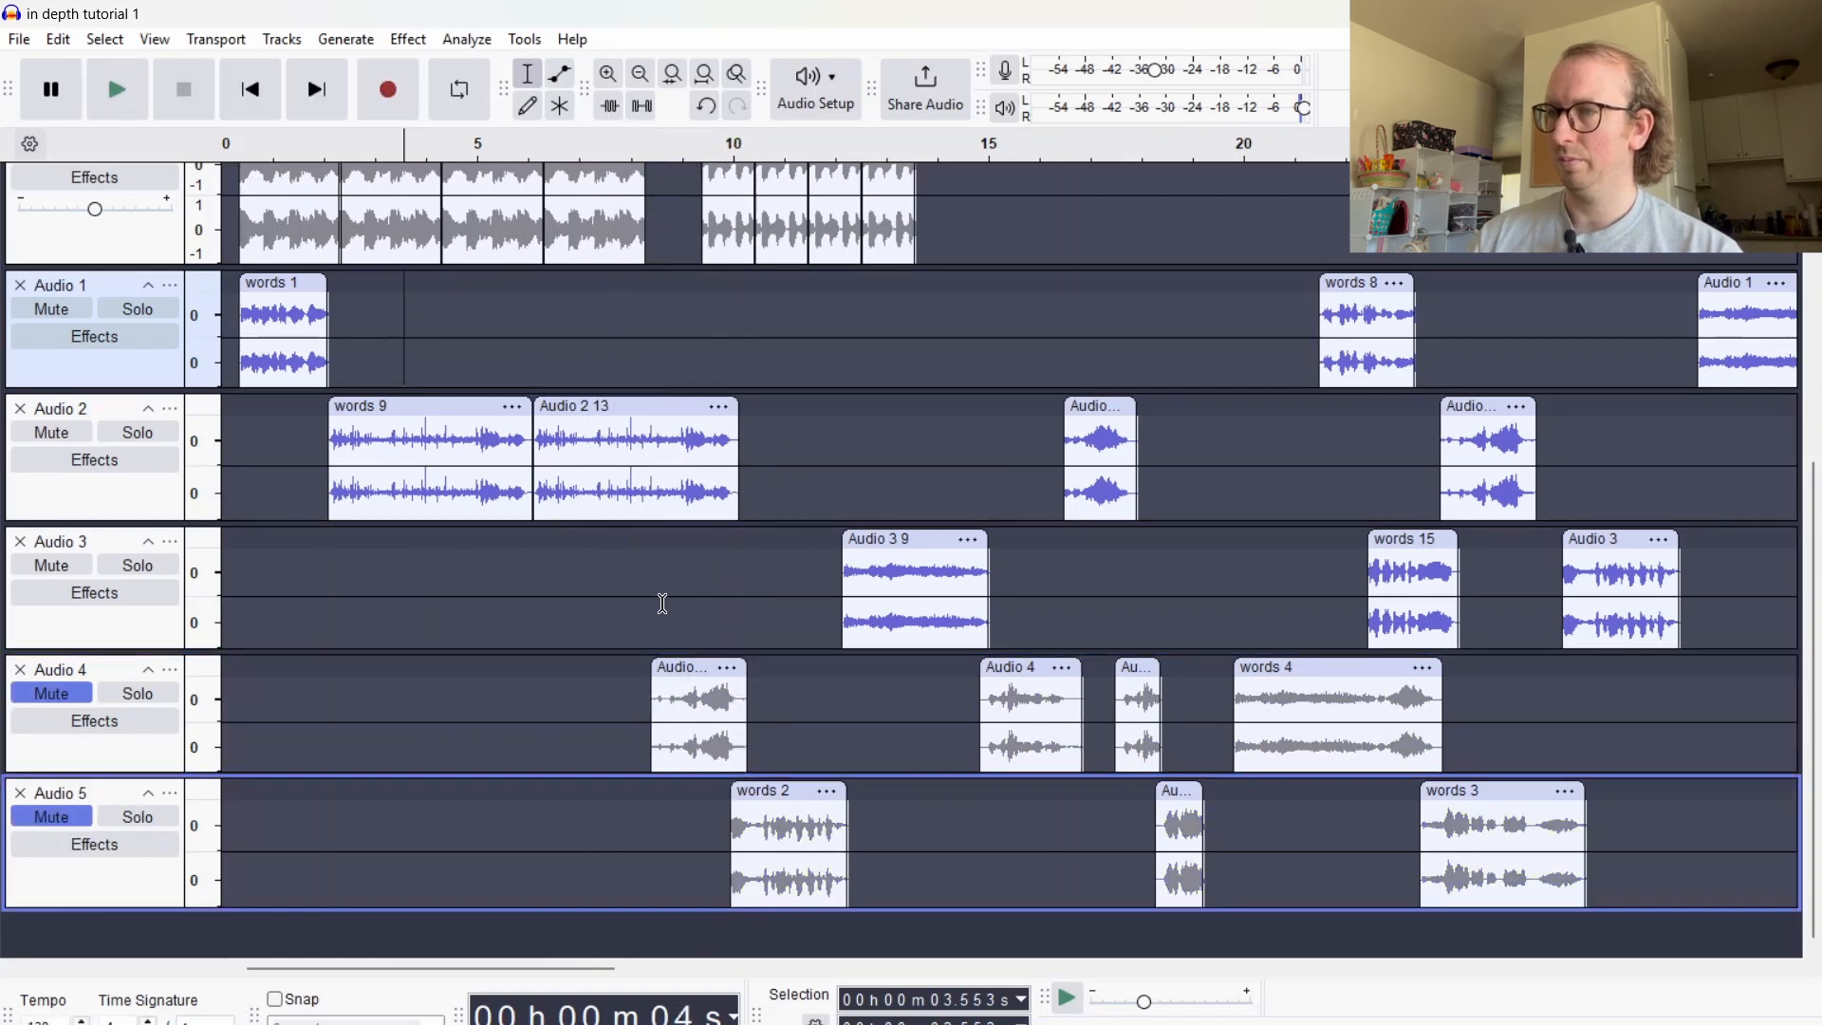
Delete the end of the words 9 copy from about 8.39 s and unmute Audio 4 and Audio 5
left_click_drag(795, 488, 652, 485)
key("Delete")
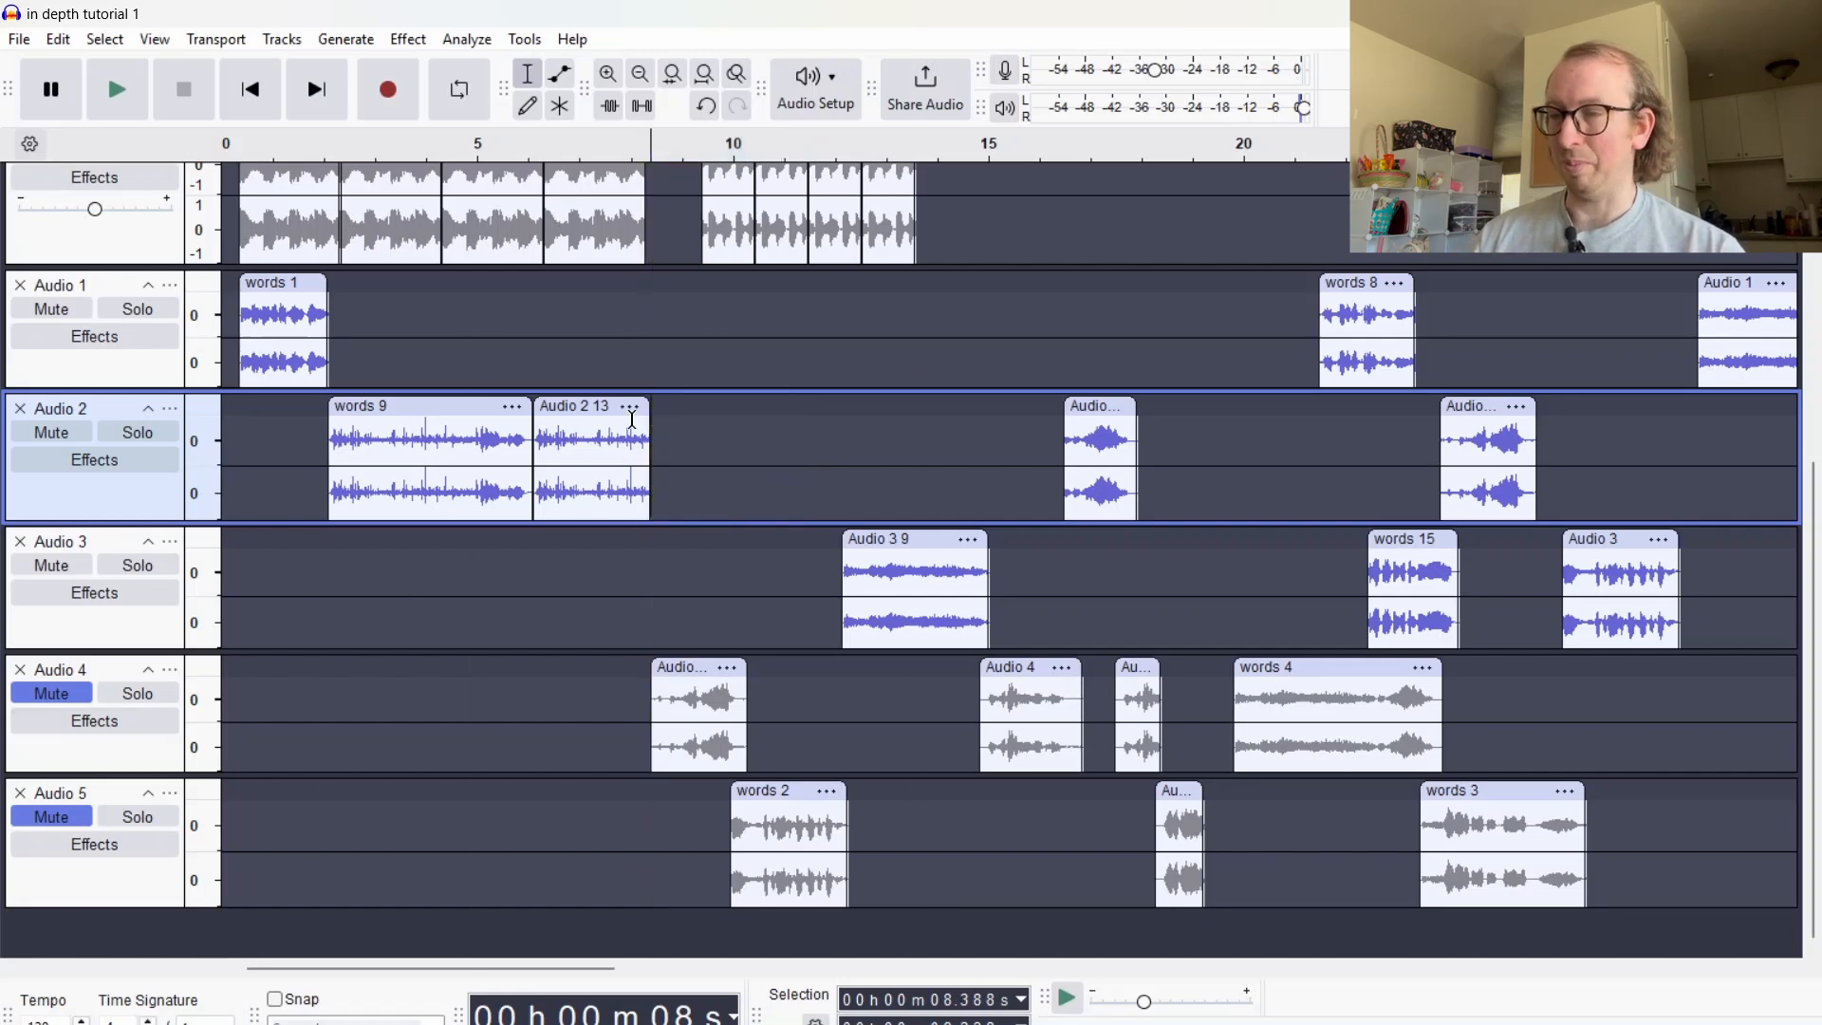
left_click(75, 695)
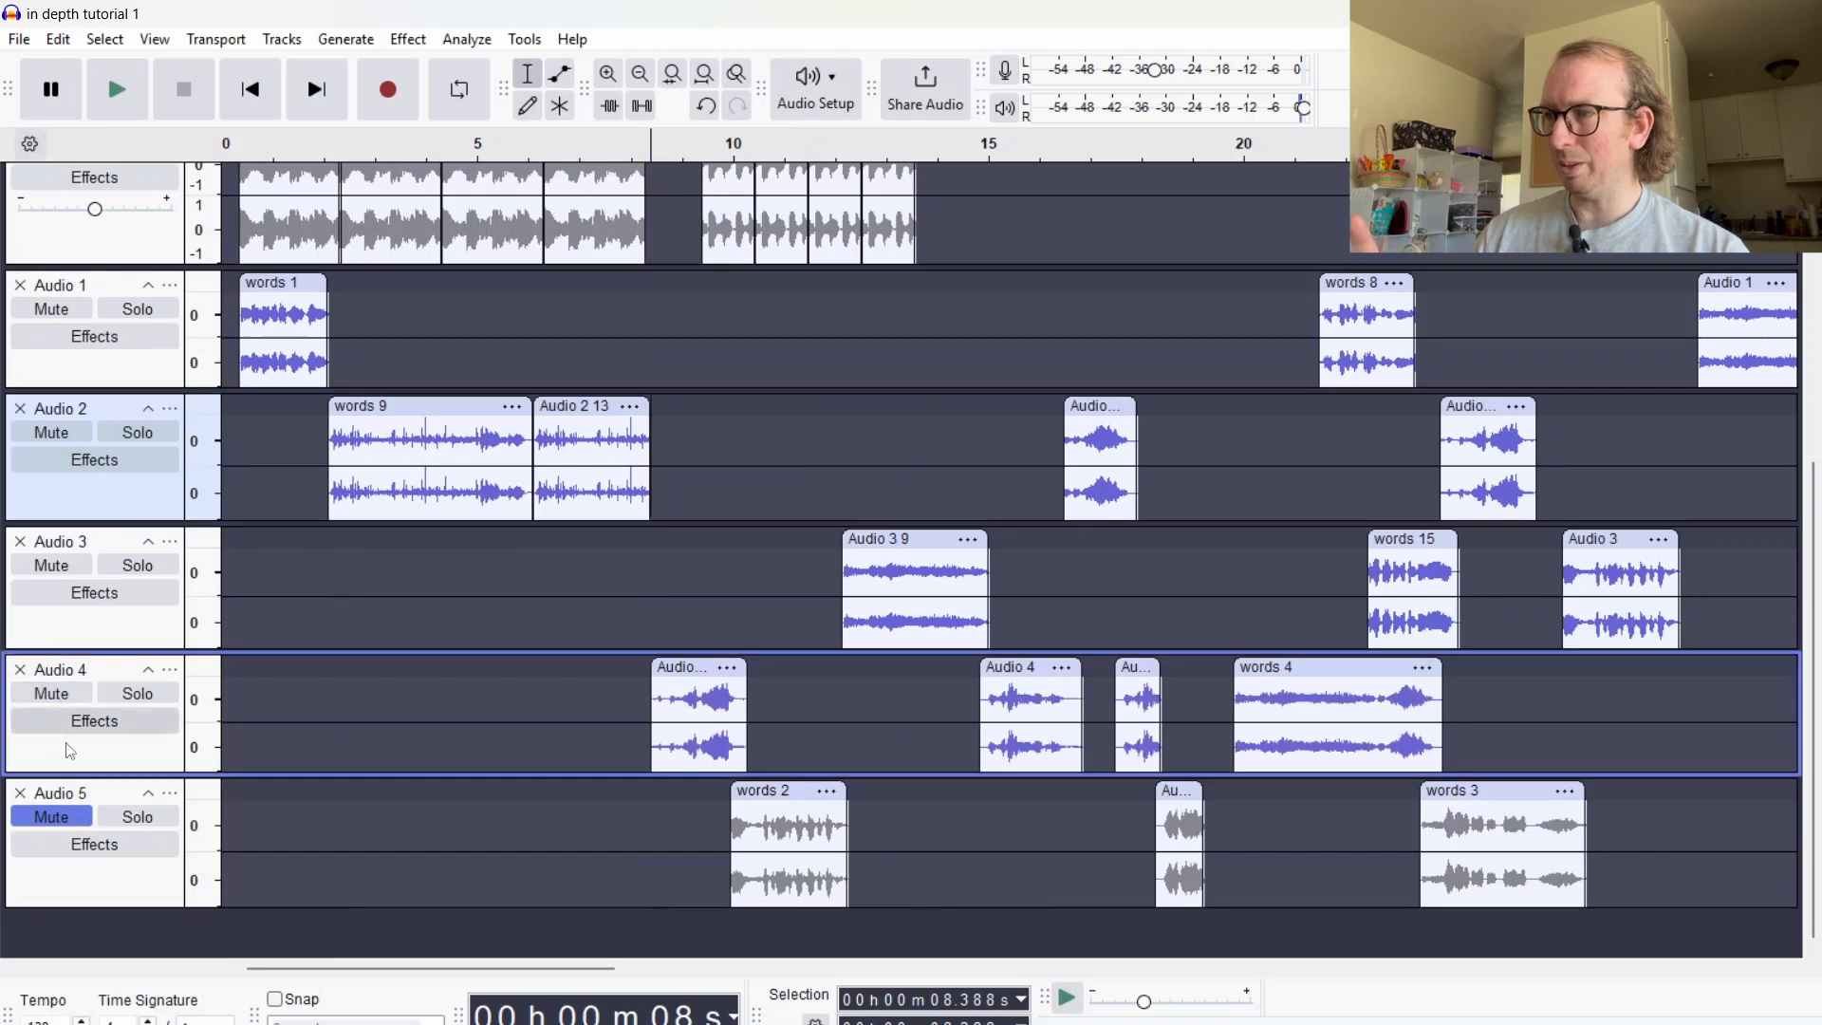
left_click(81, 821)
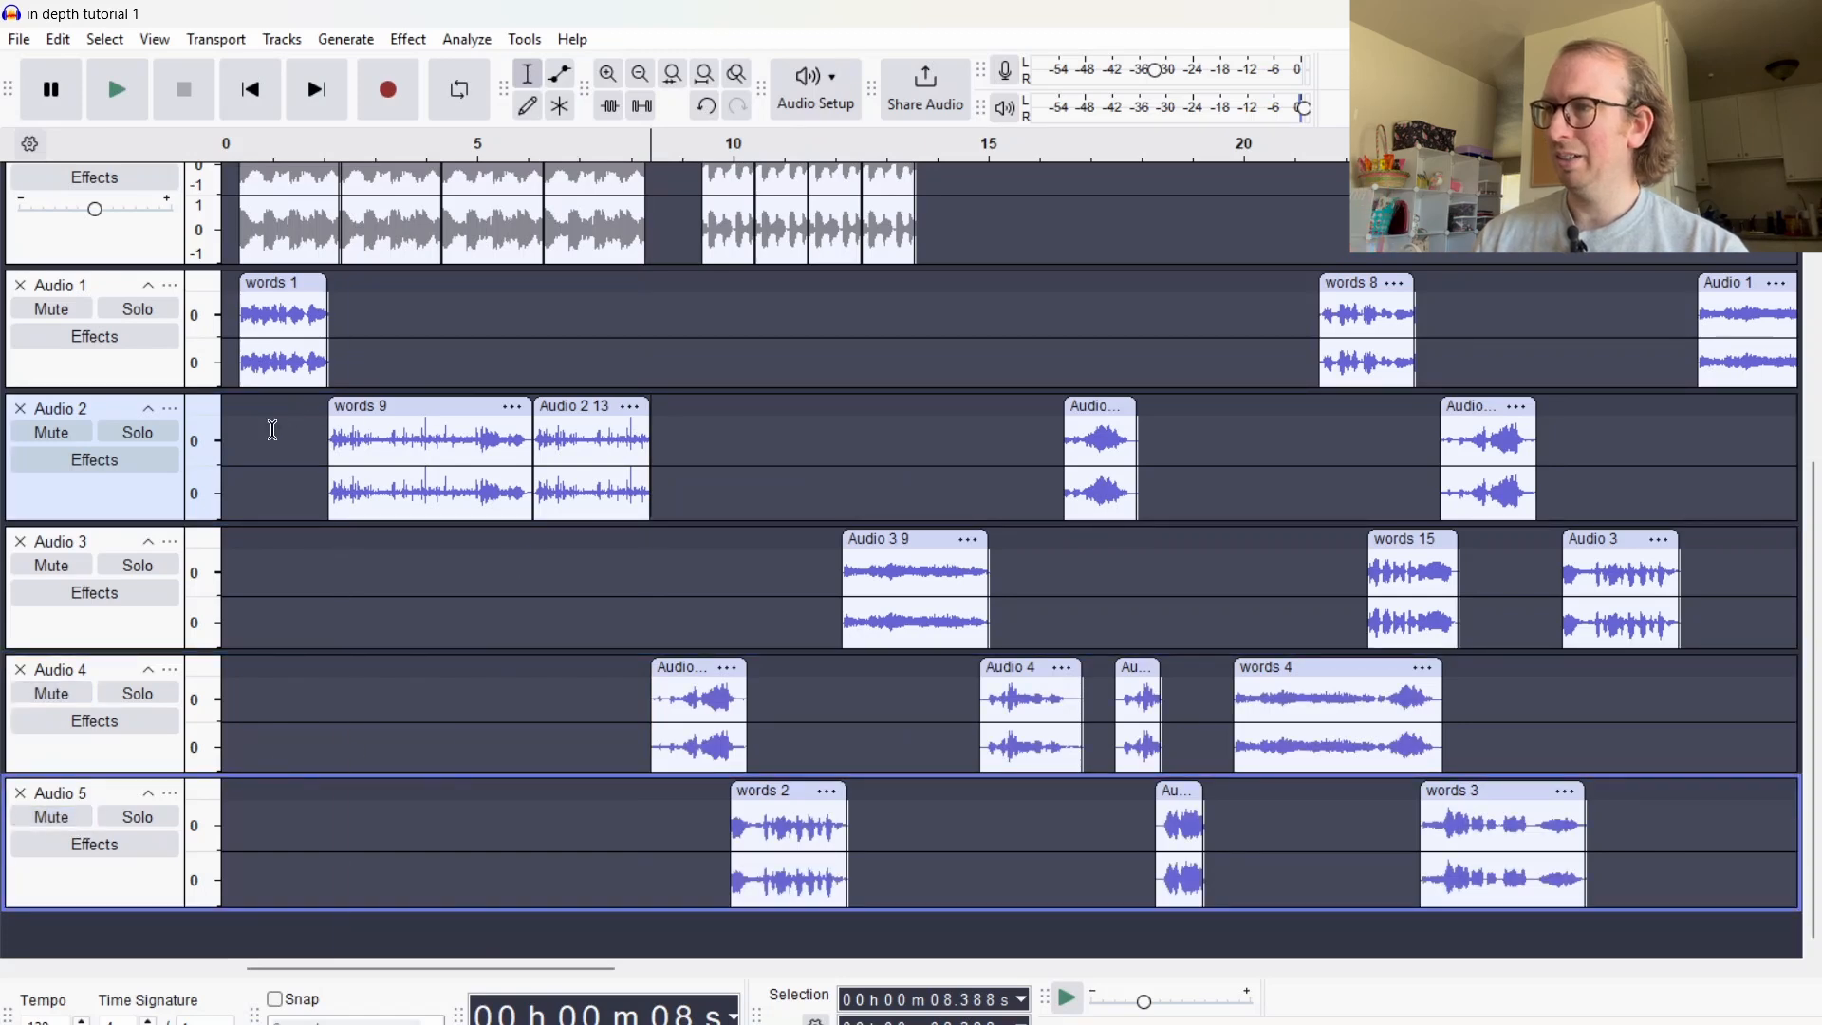
Play the arrangement from about 0.32 s through the shifted clips to check the timing
left_click(229, 443)
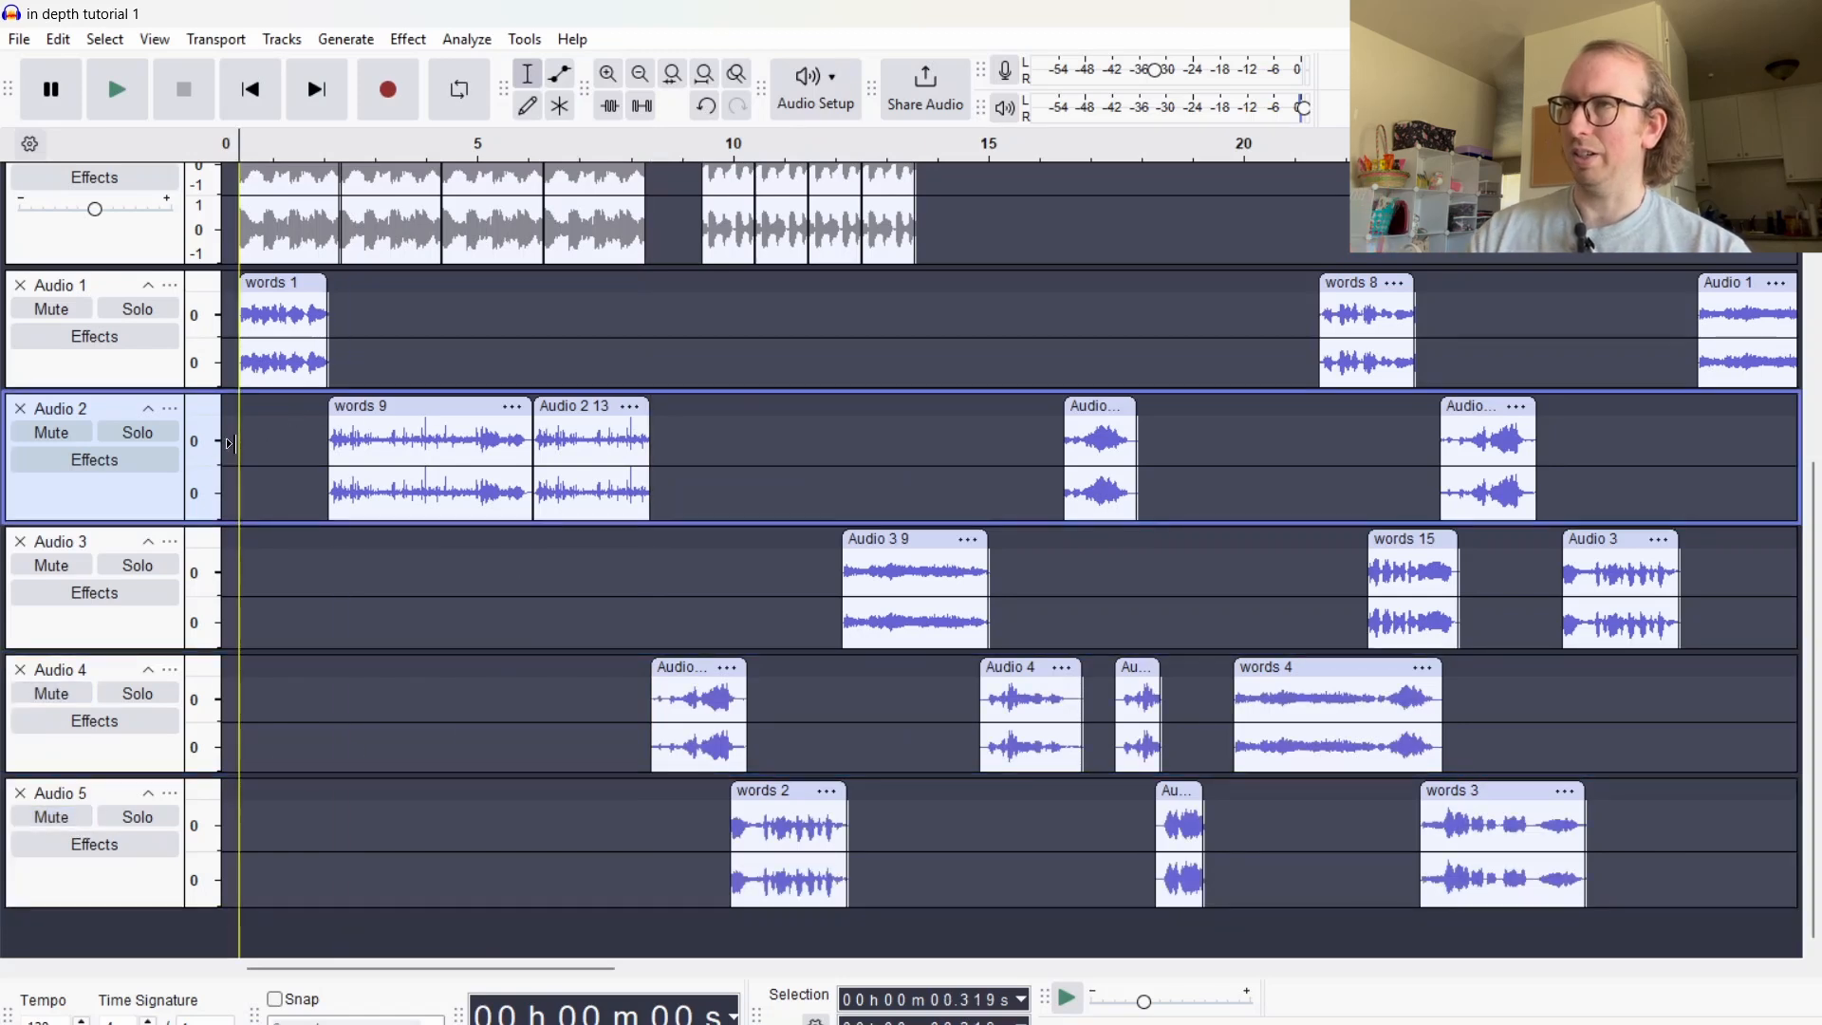
key("space")
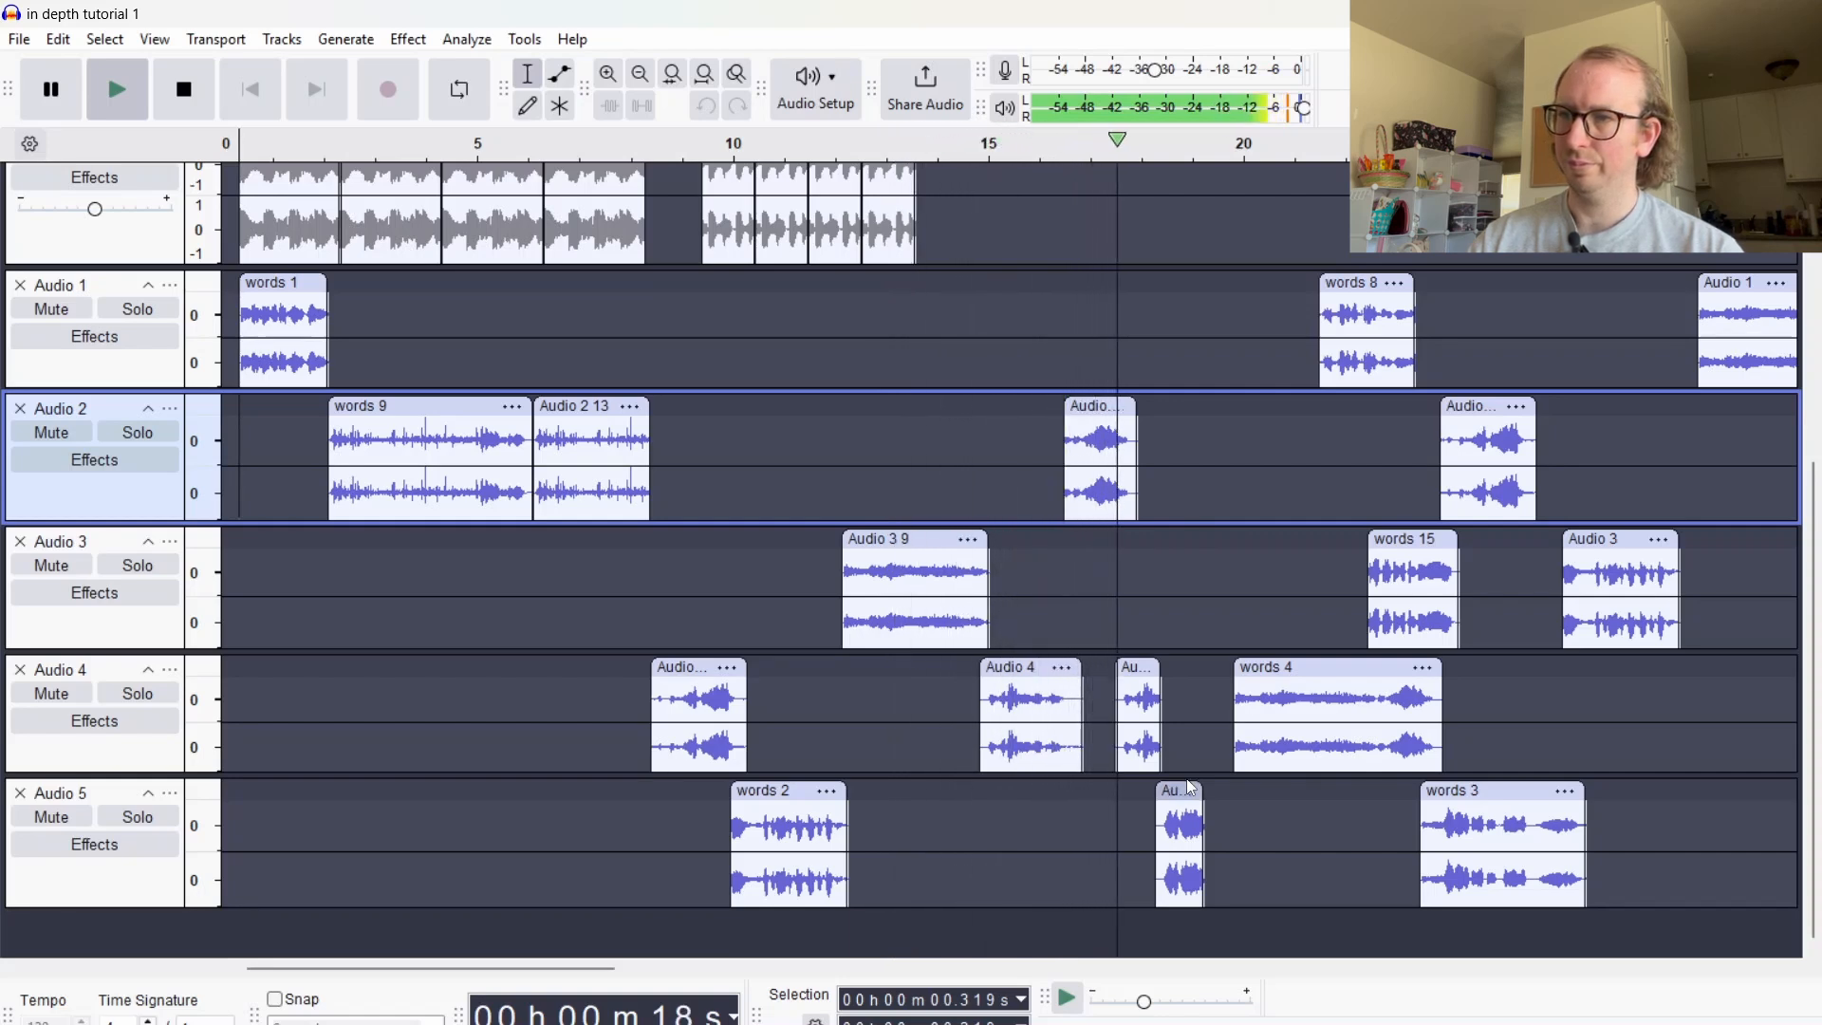
key("space")
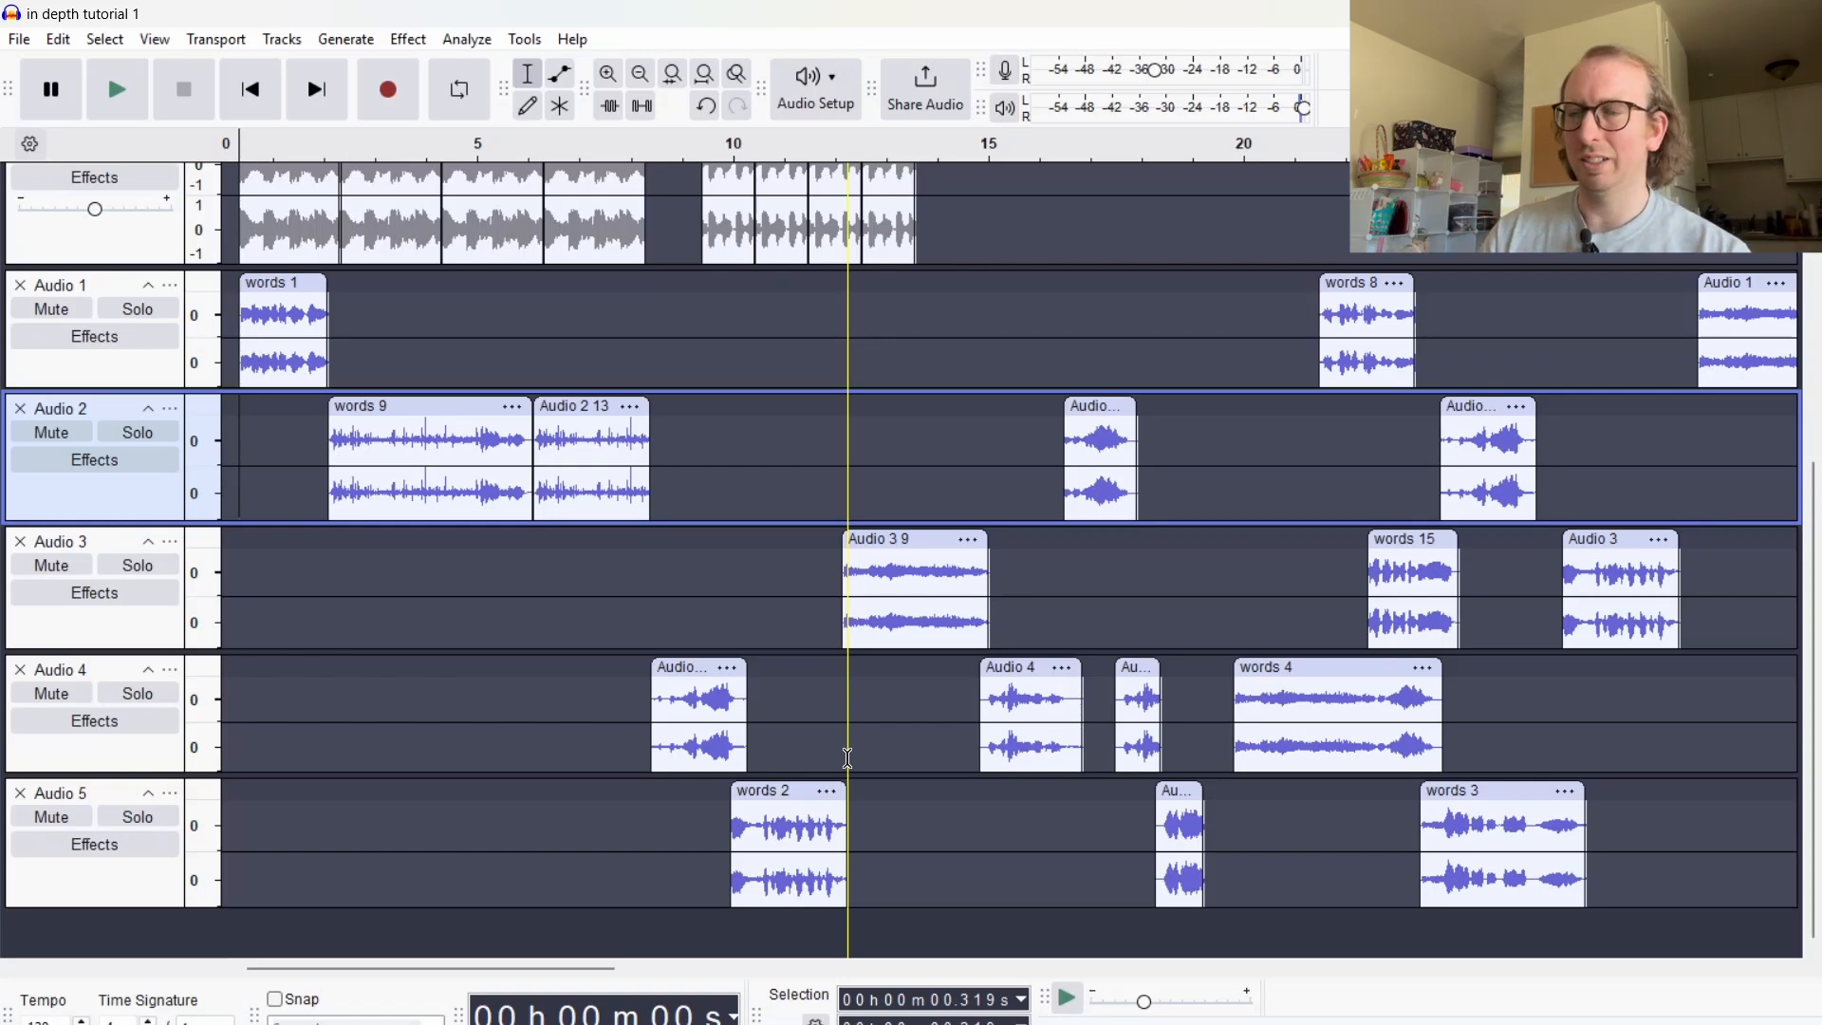
Select all remaining word clips from about 19.8 s onward across the audio tracks and move them to start at about 26.2 s
left_click(641, 74)
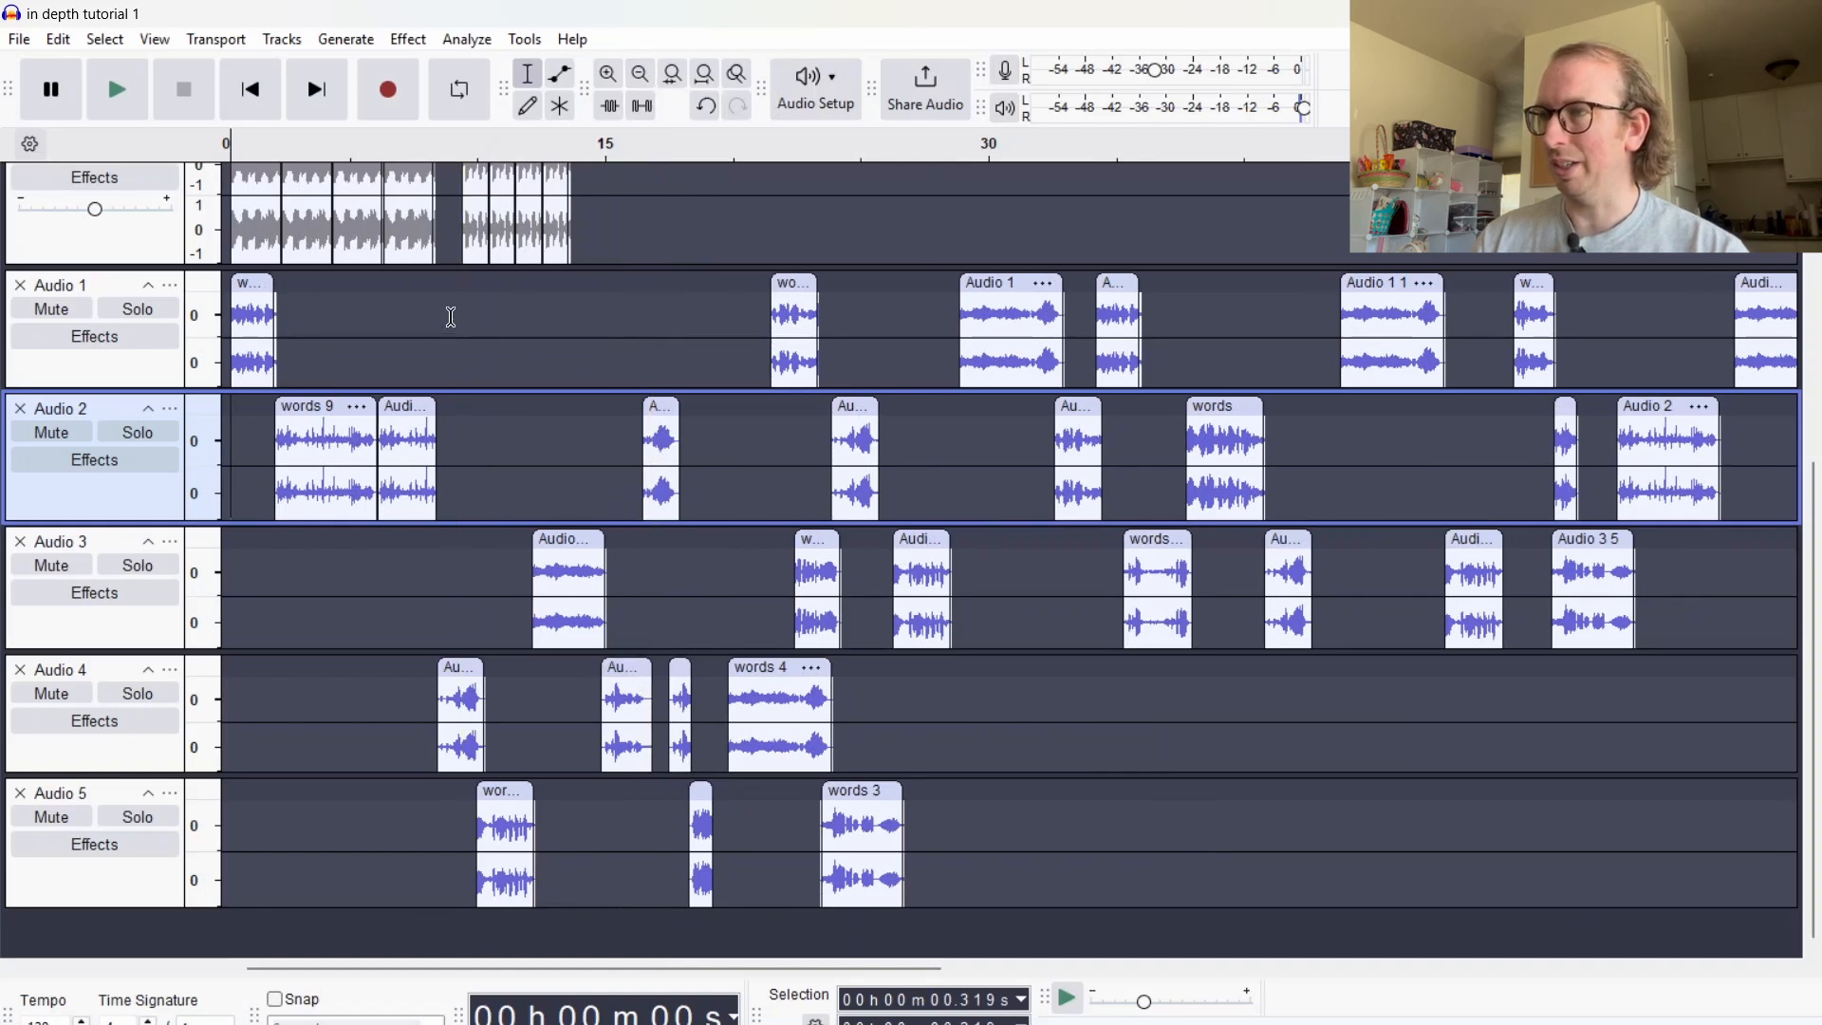
left_click_drag(729, 316, 1686, 724)
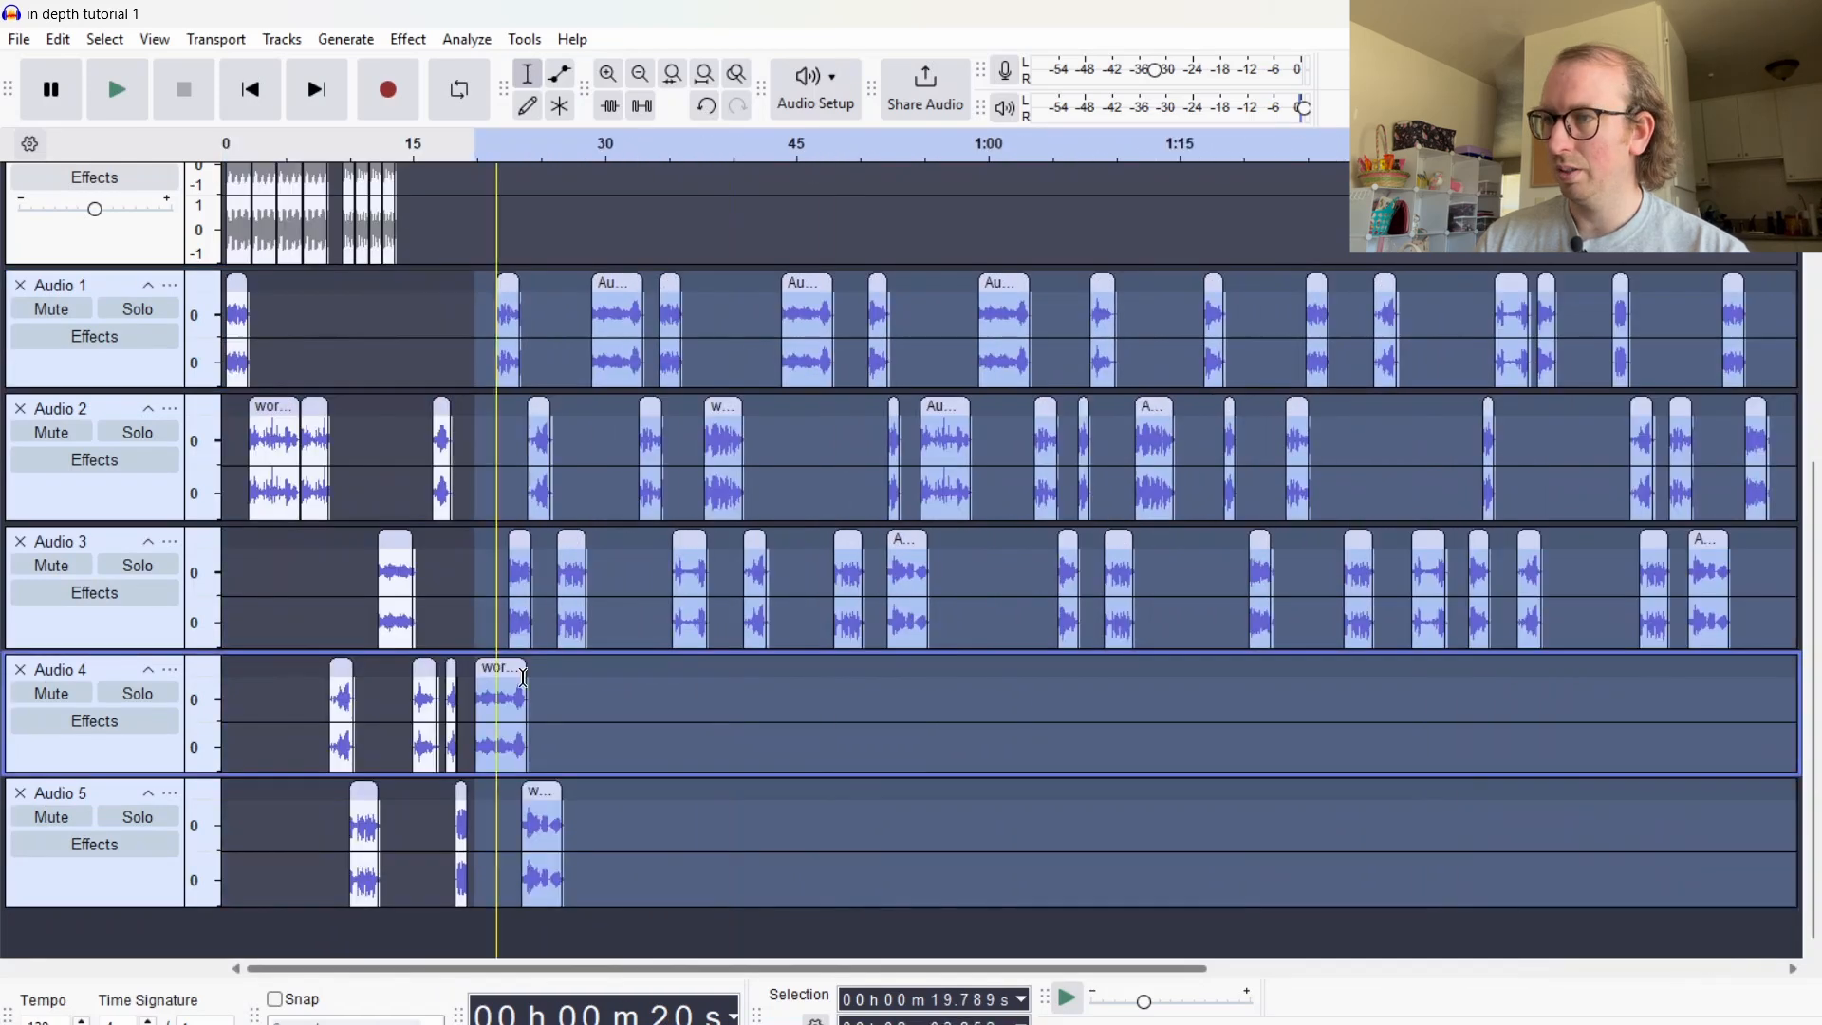
left_click_drag(510, 665, 582, 669)
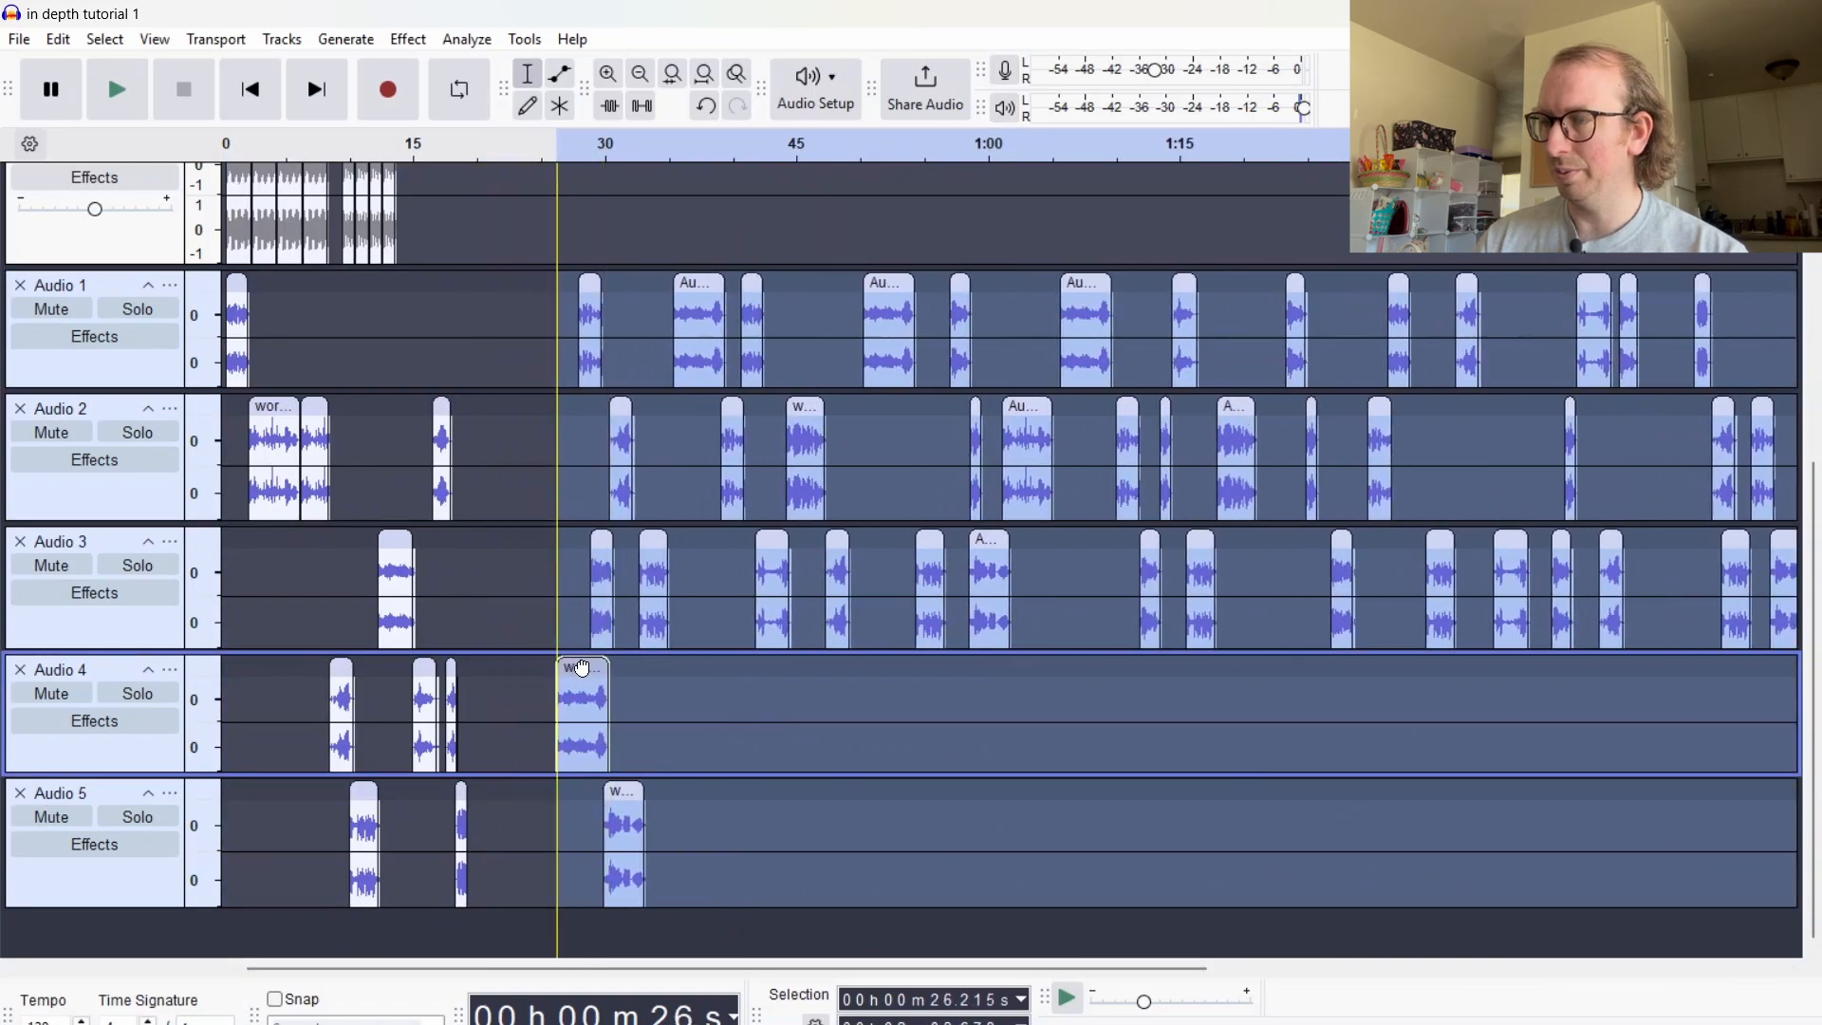
left_click(275, 309)
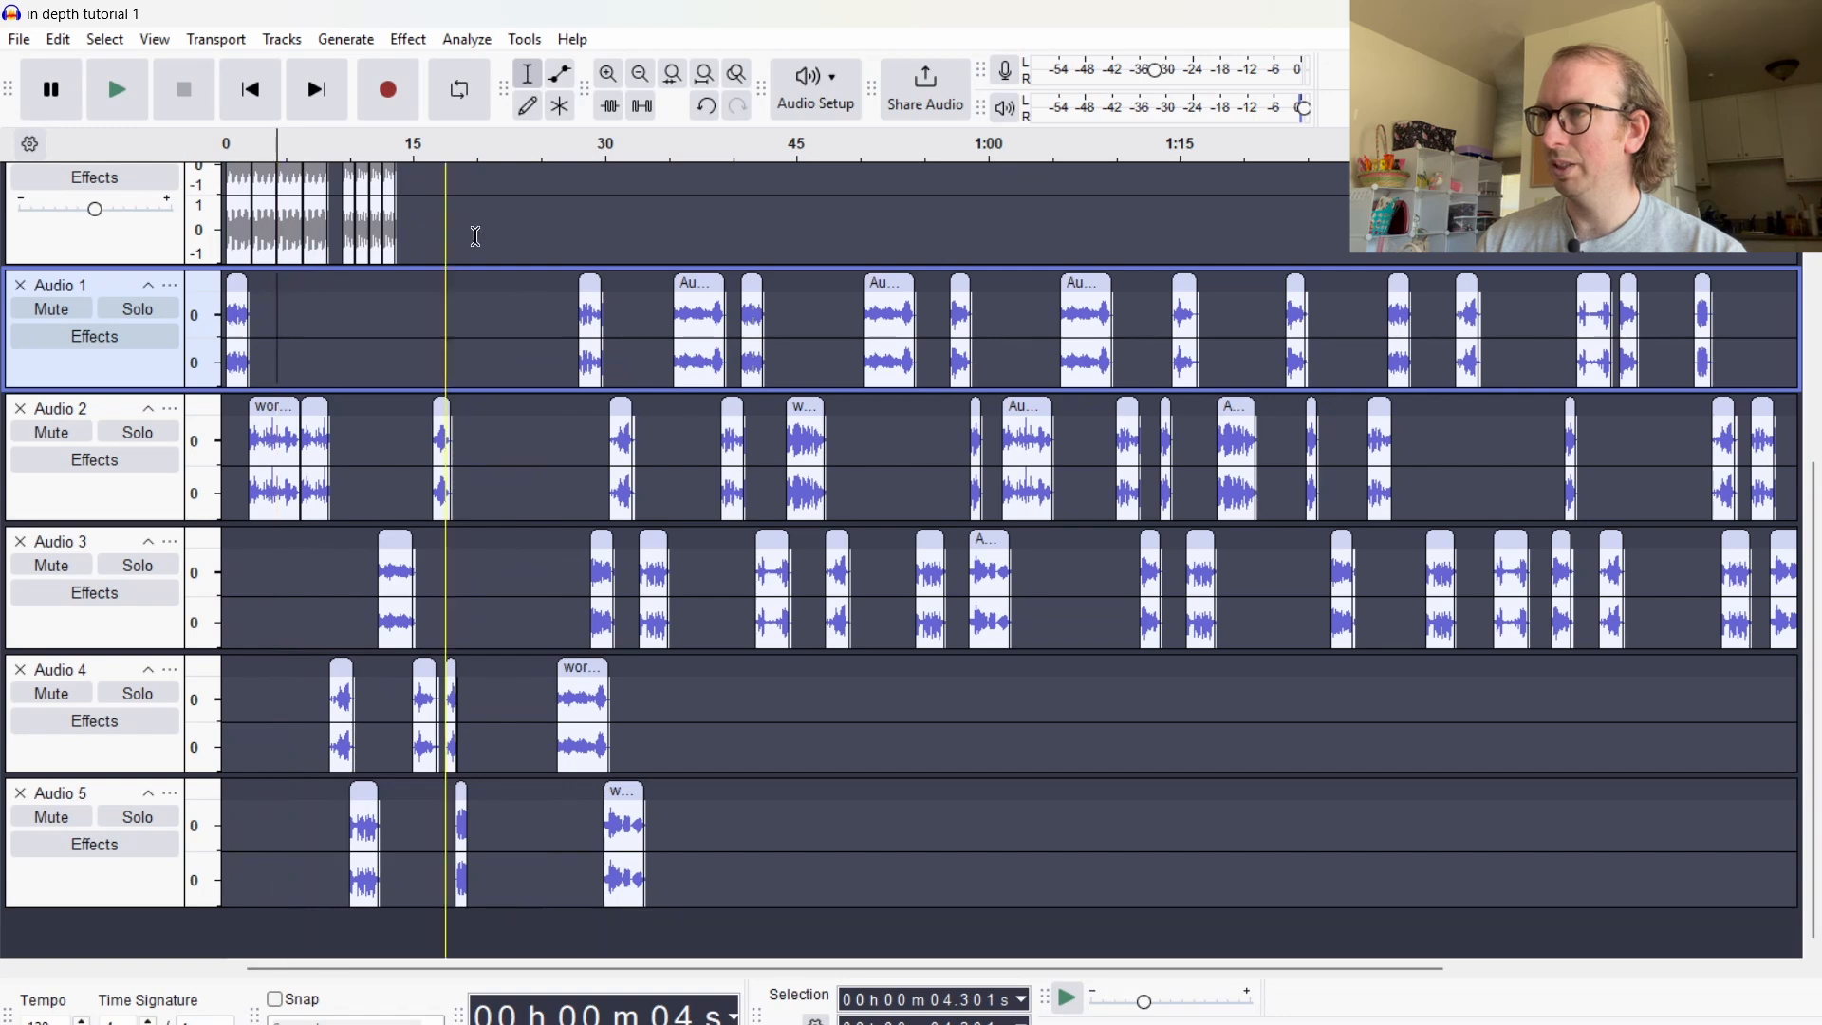
Play back from about 7.06 s to check the transition from the trimmed words 9 copy to the Audio 4 clip
left_click(610, 75)
left_click(610, 75)
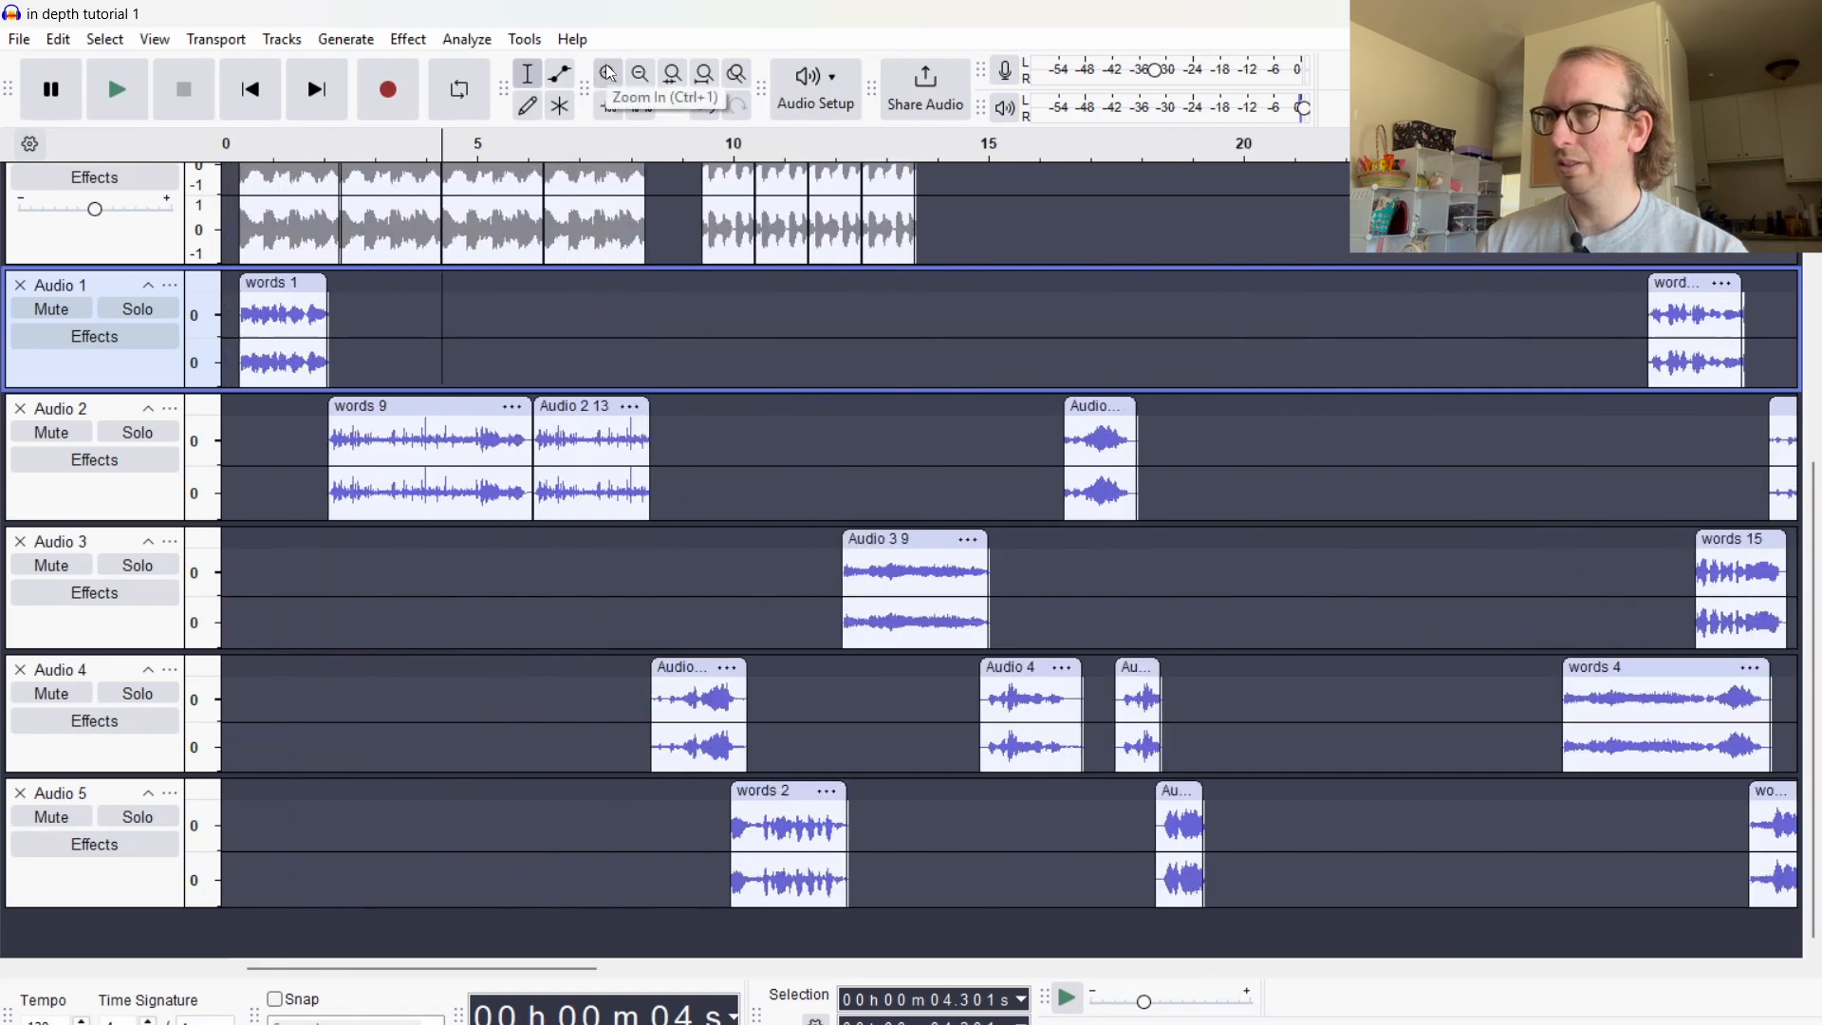
key("space")
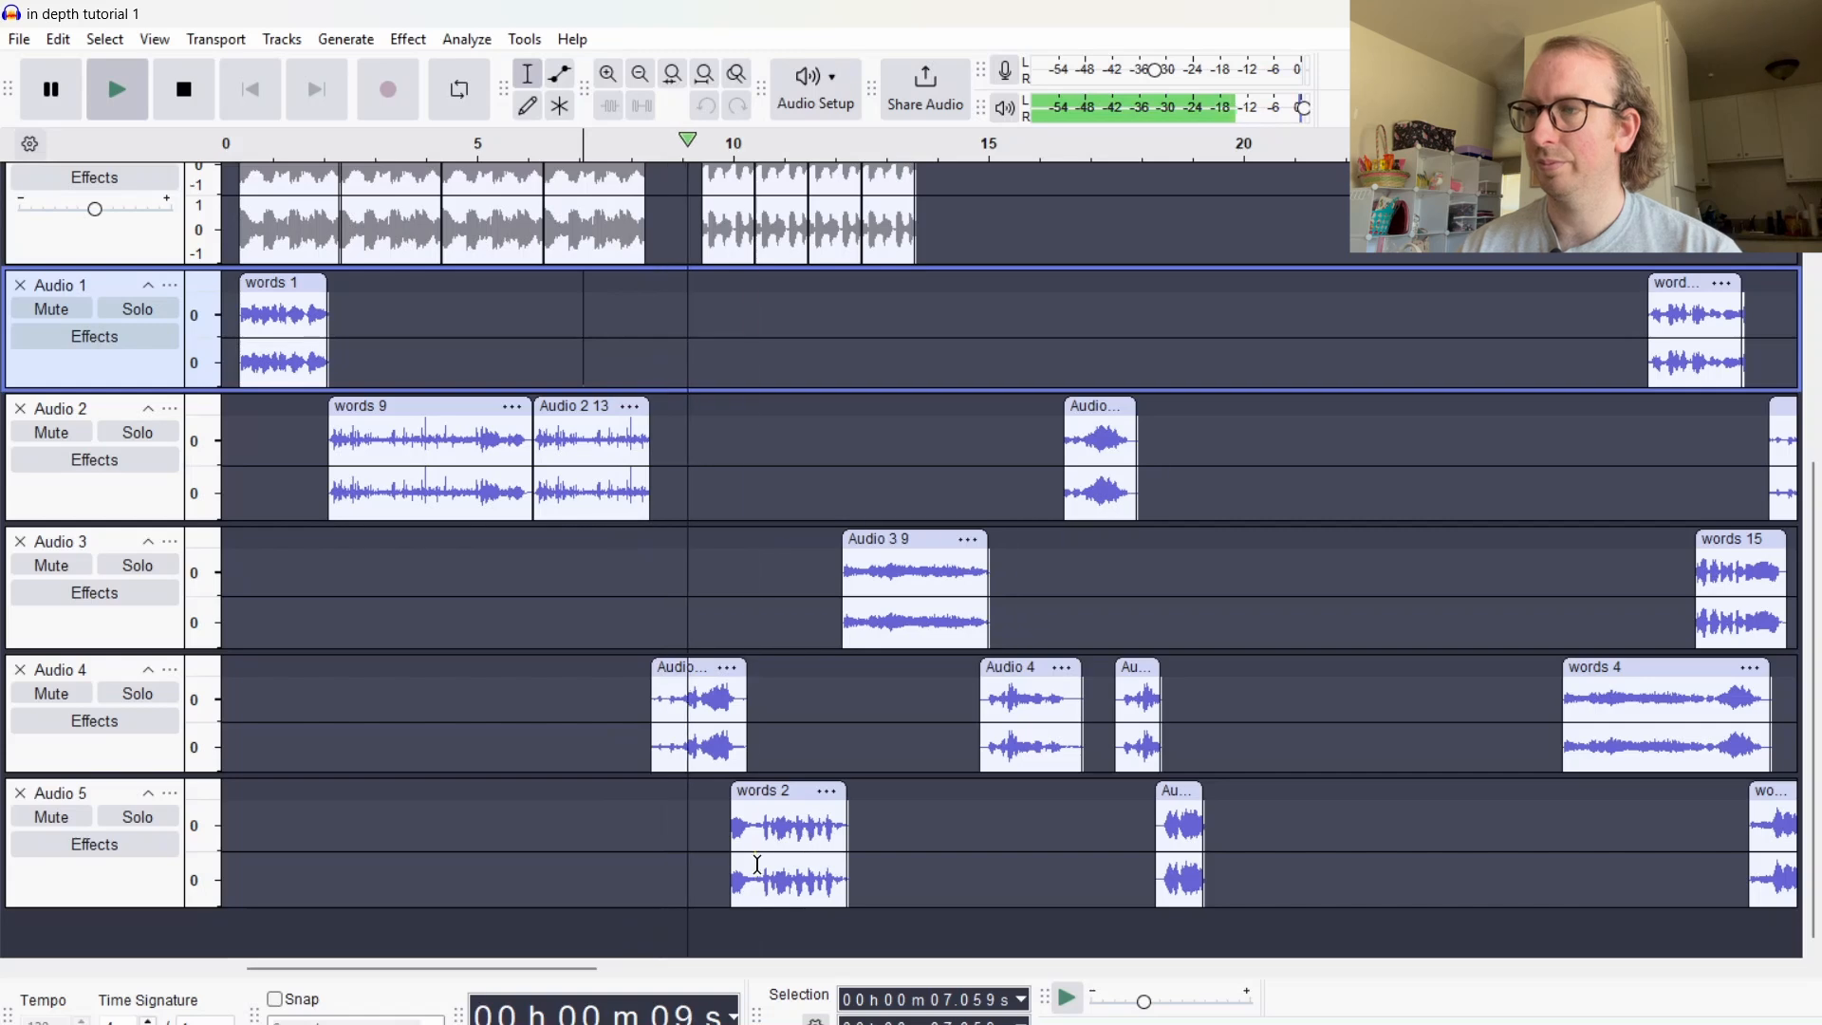
key("space")
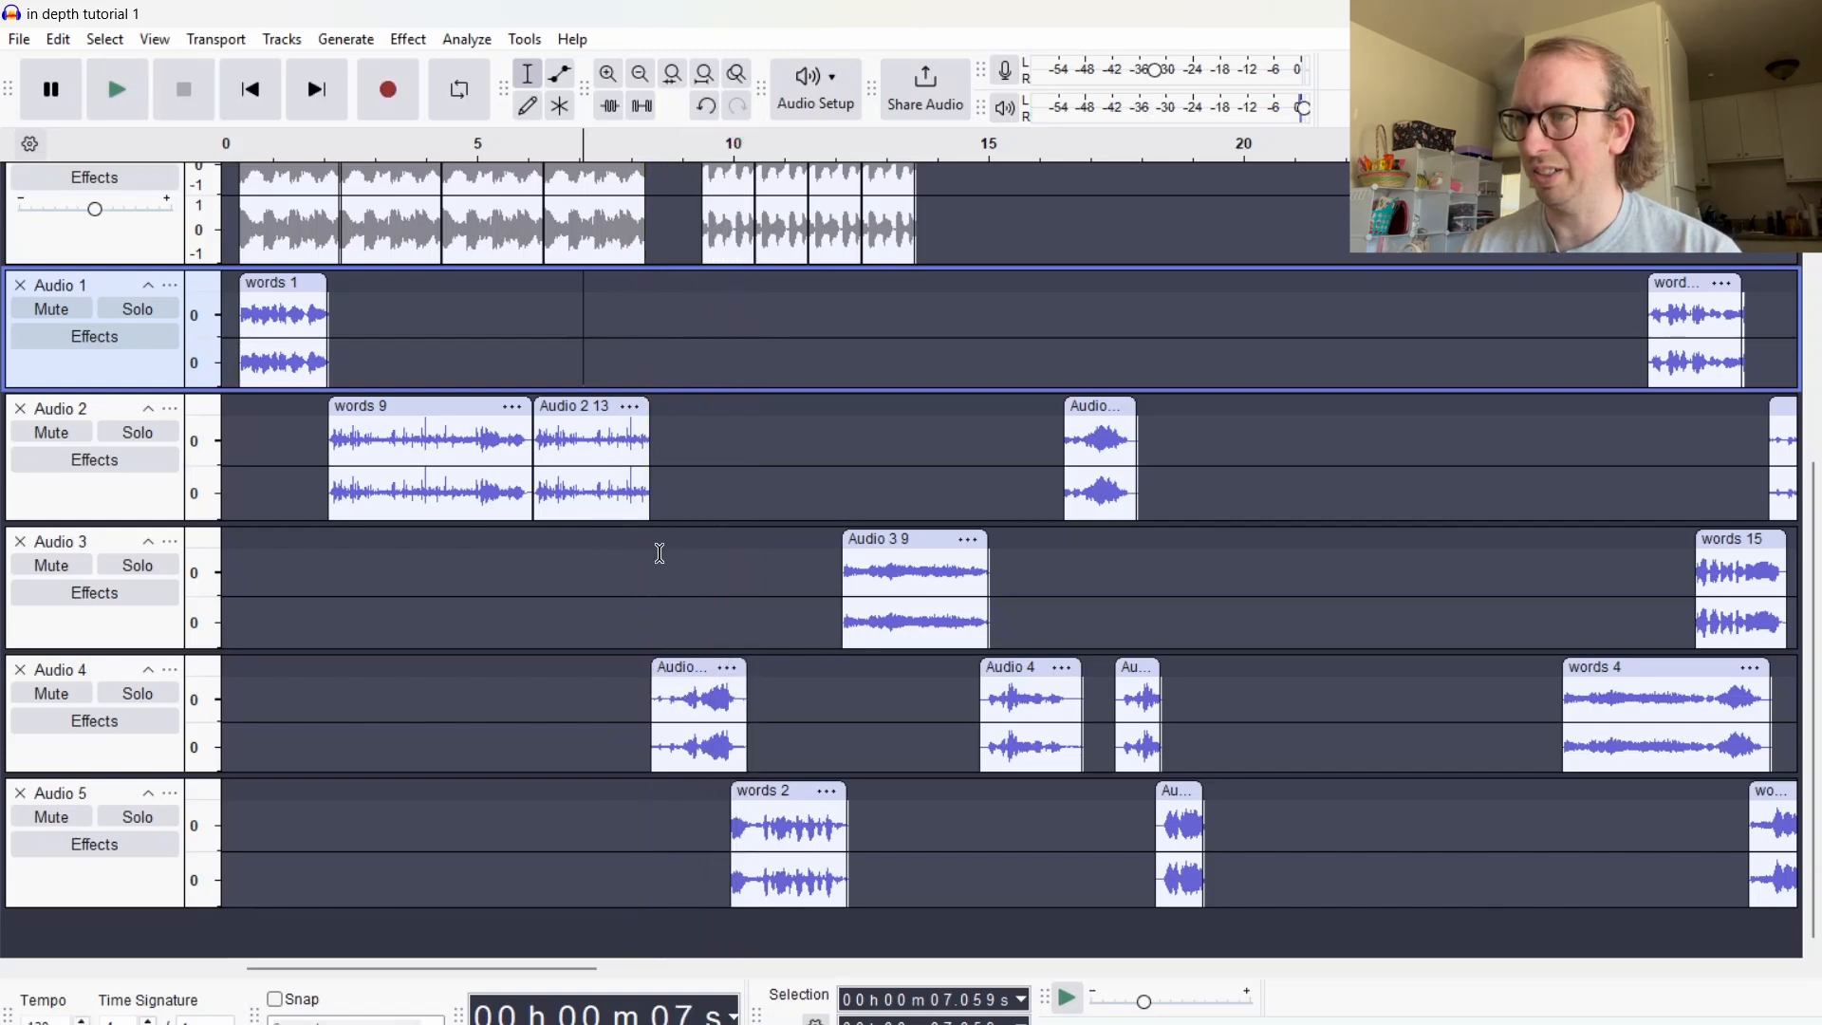
Play back twice from about 9.82 s to check words 2 and the clips that follow it
left_click(725, 588)
key("space")
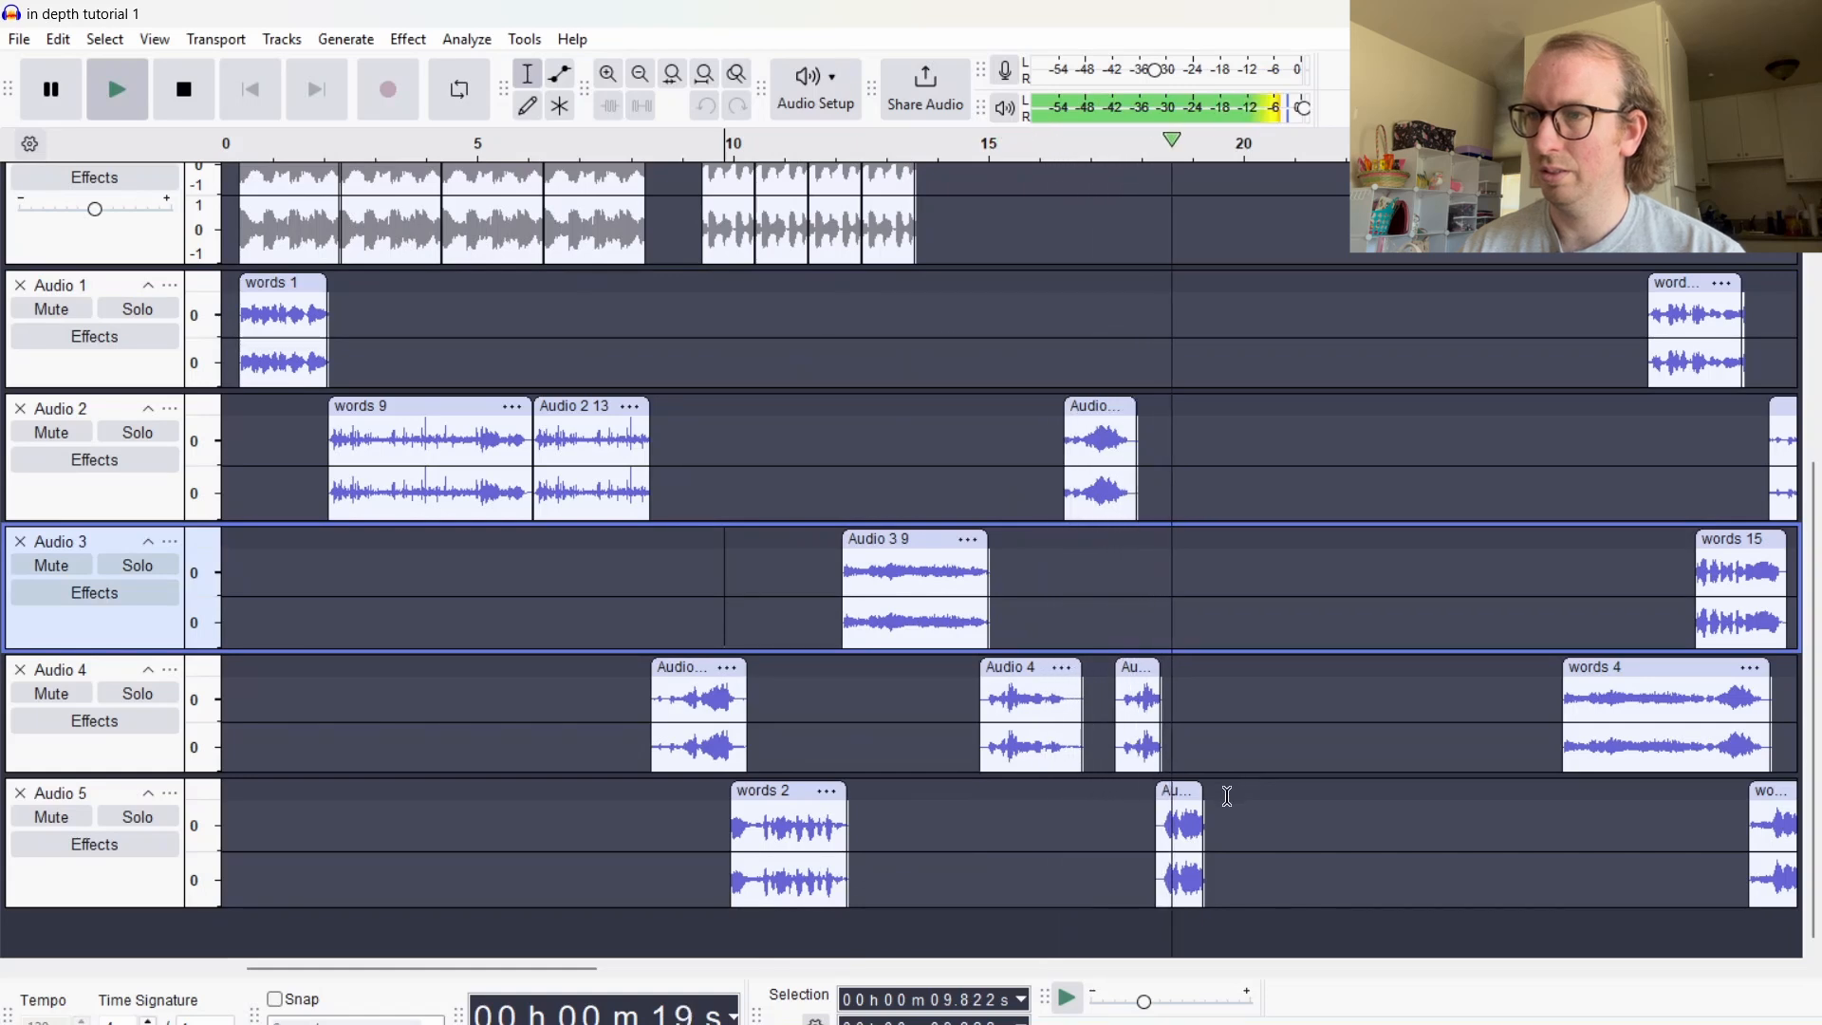
key("space")
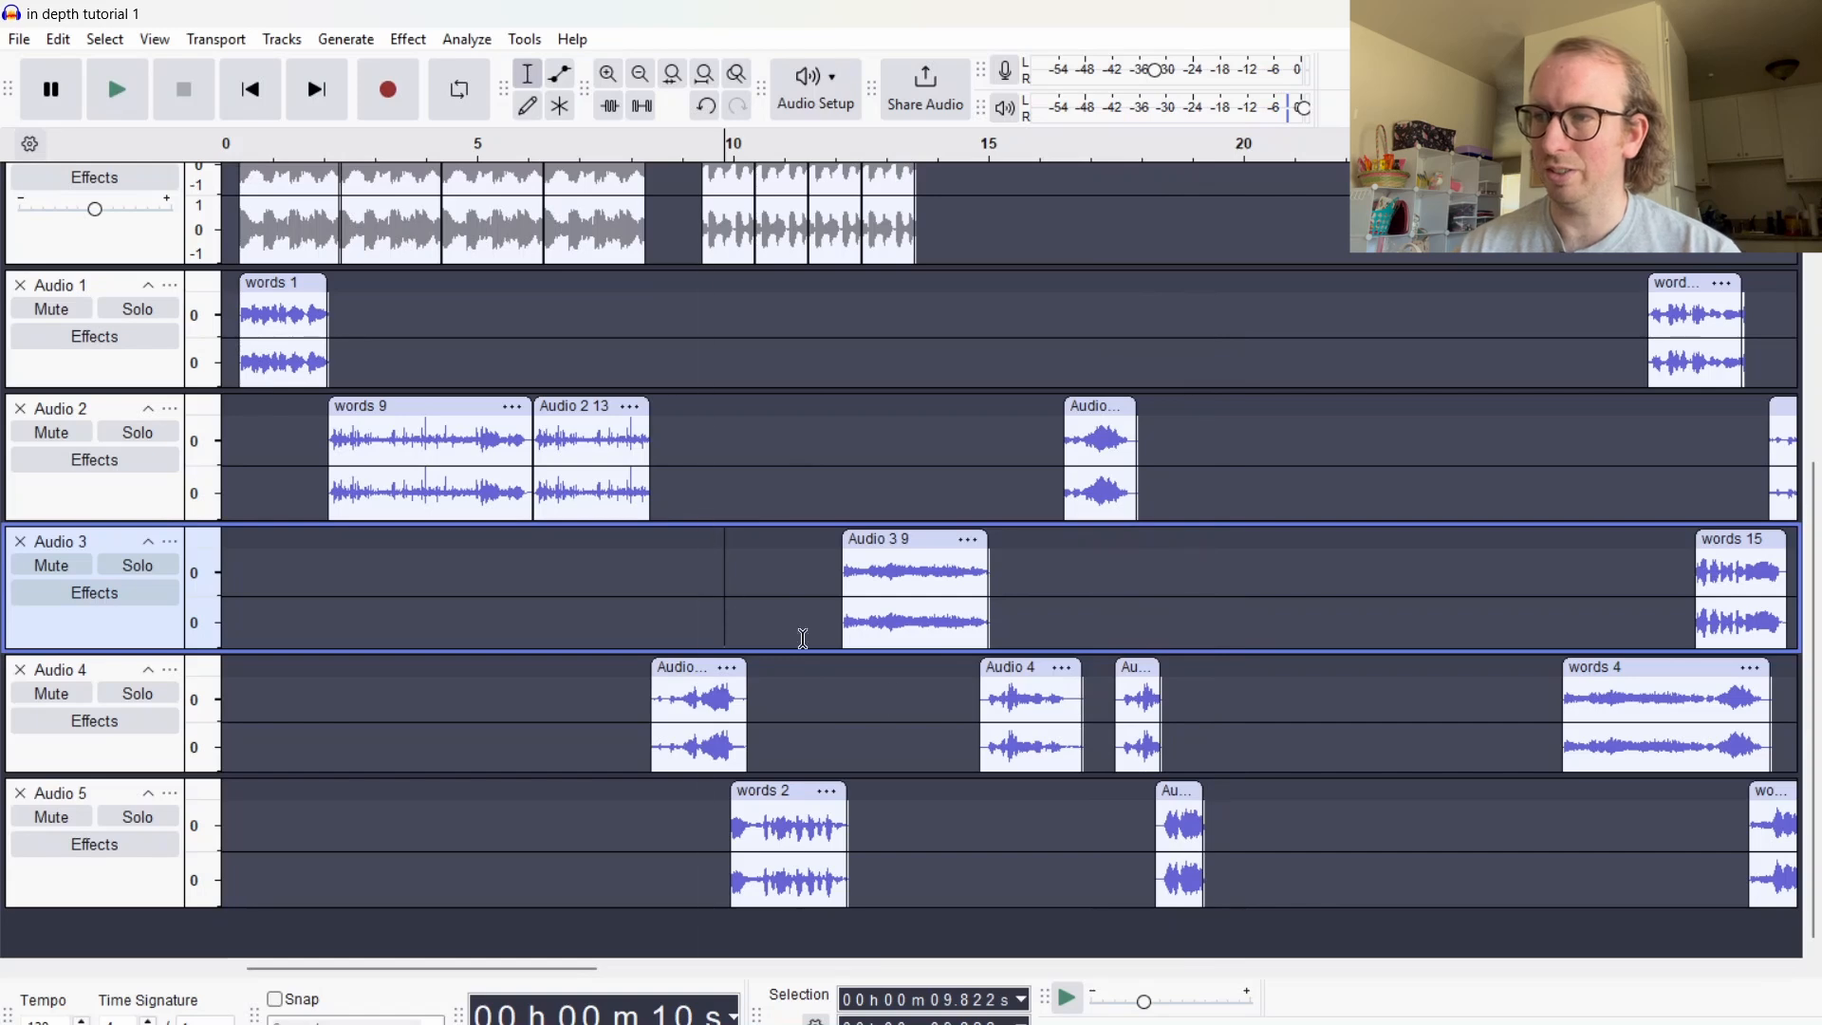
key("space")
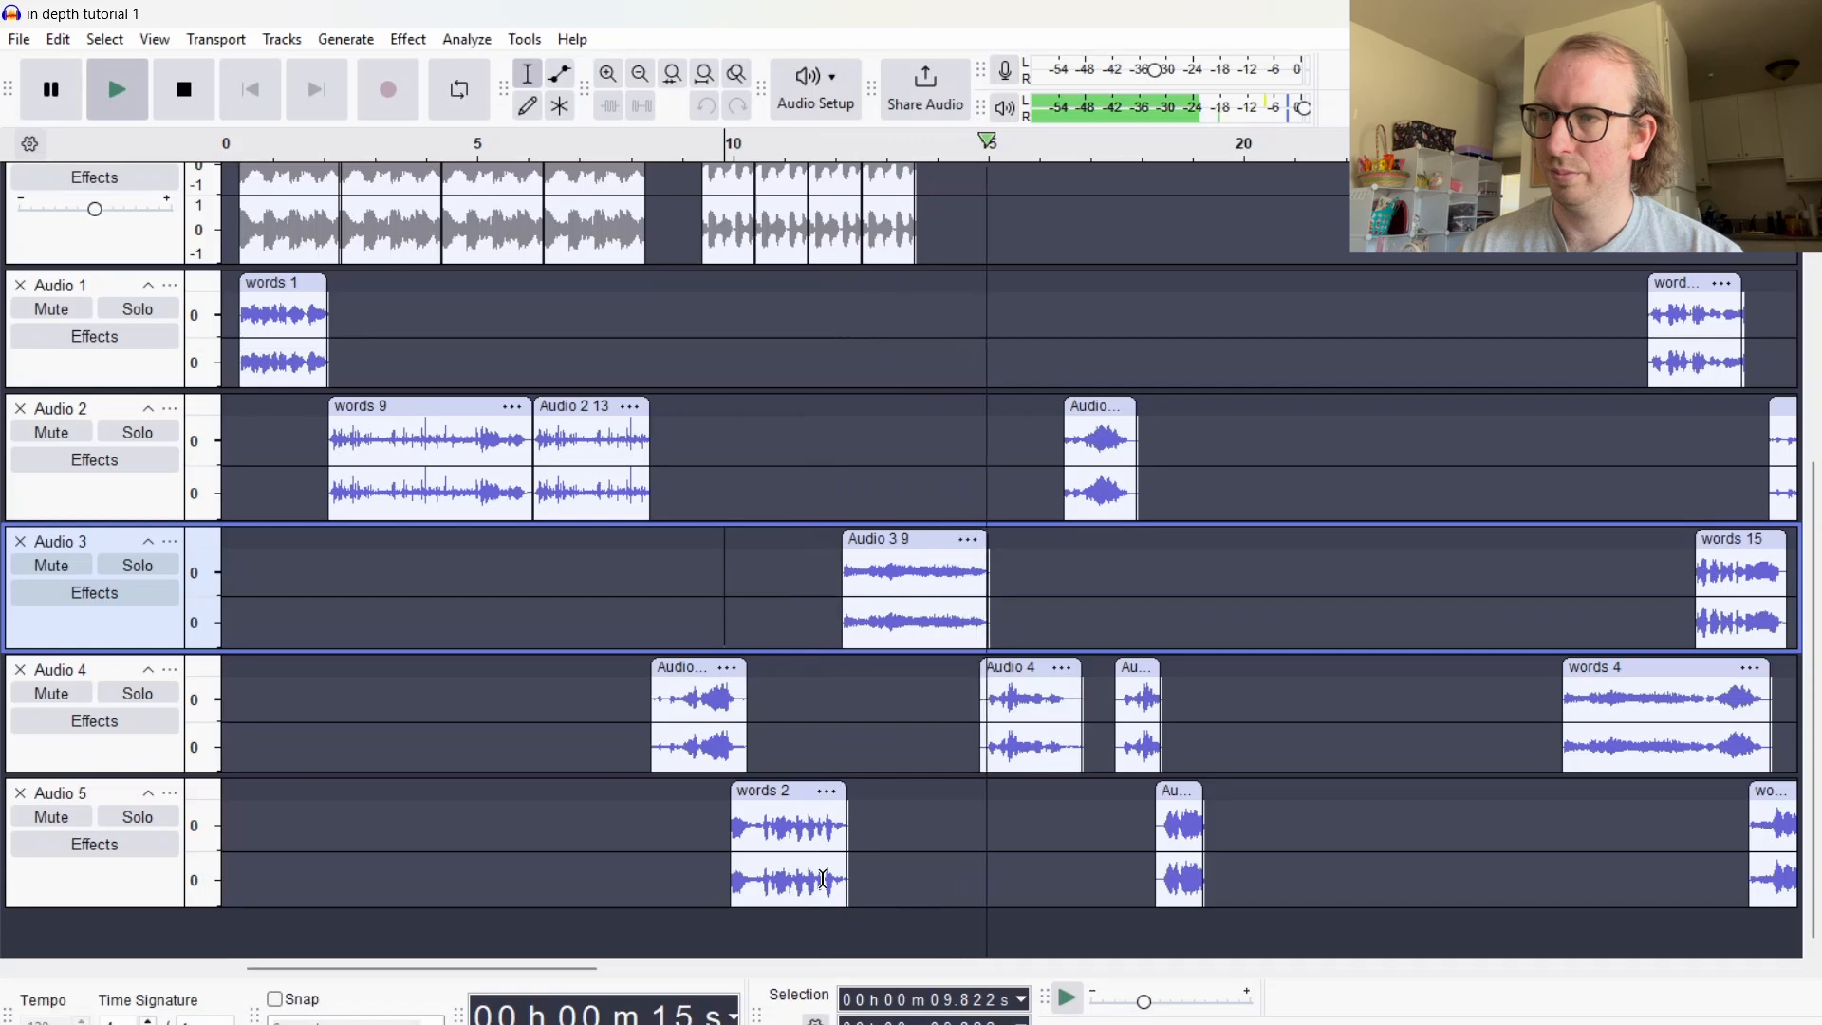
key("space")
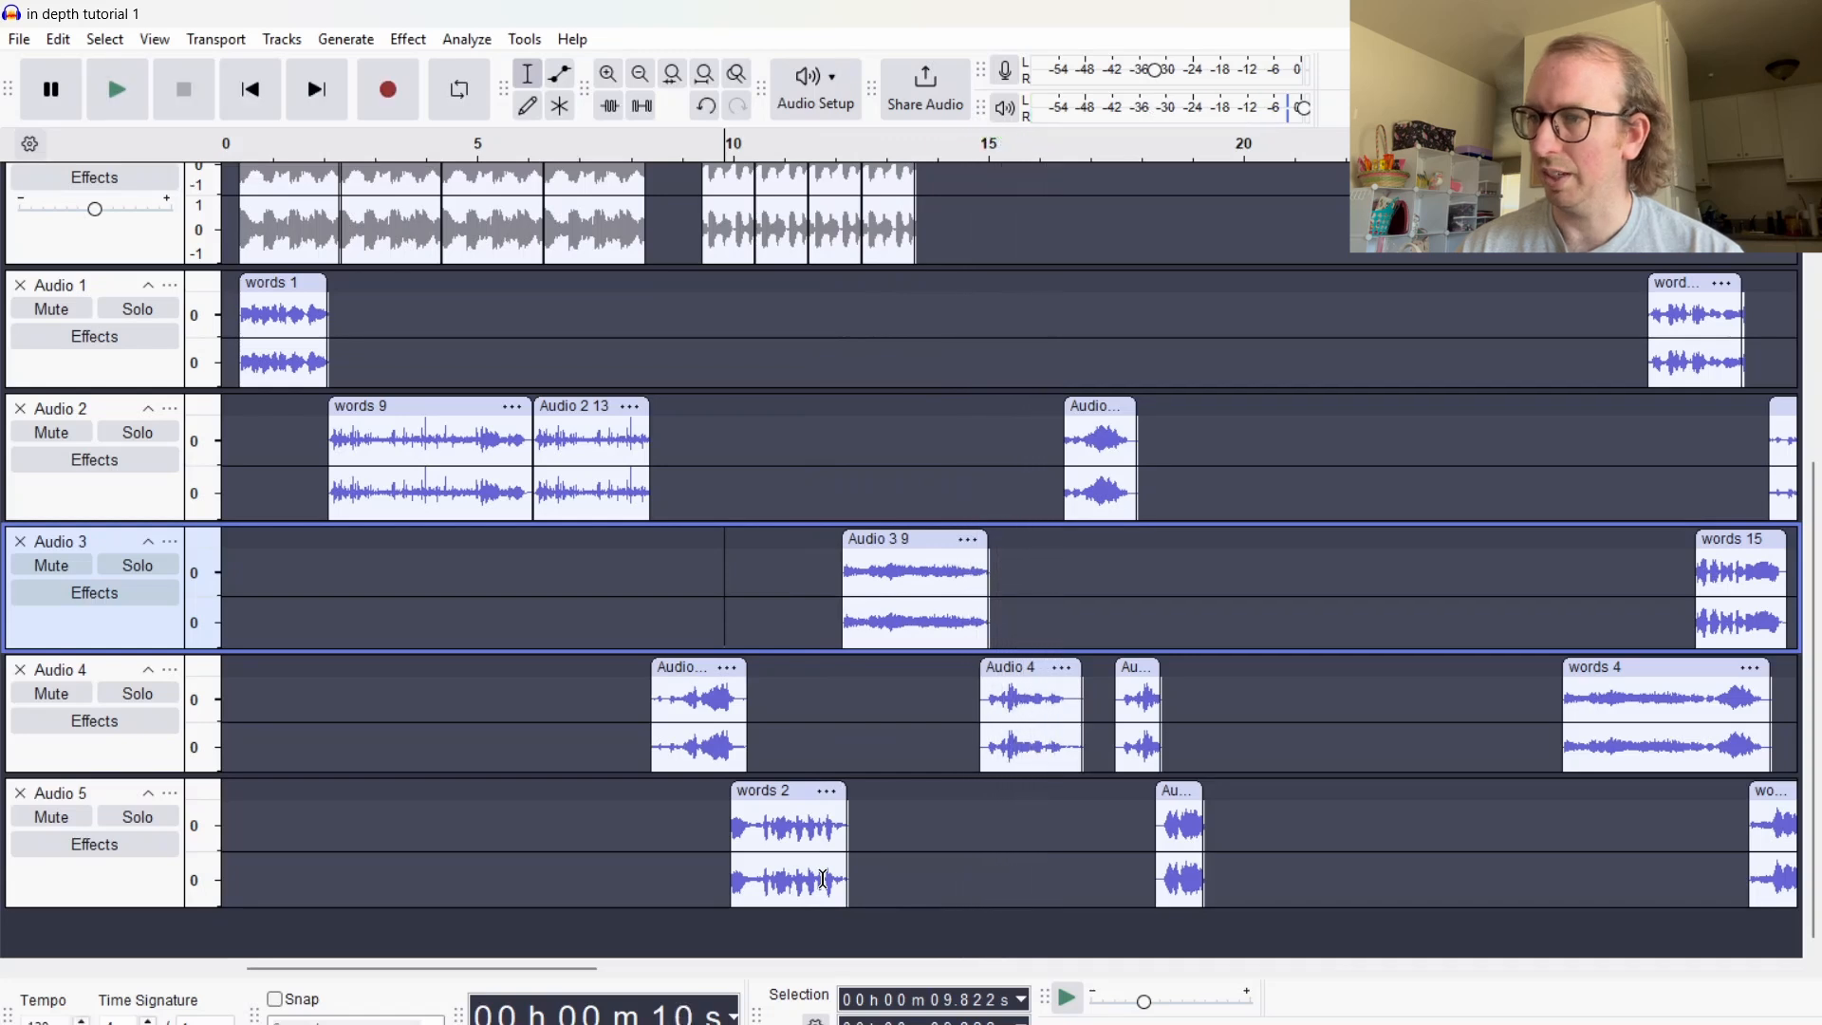
Play the latter part of words 2 in Audio 5, selecting from about 10.96 s to the clip's end to locate the reusable phrase
left_click(781, 828)
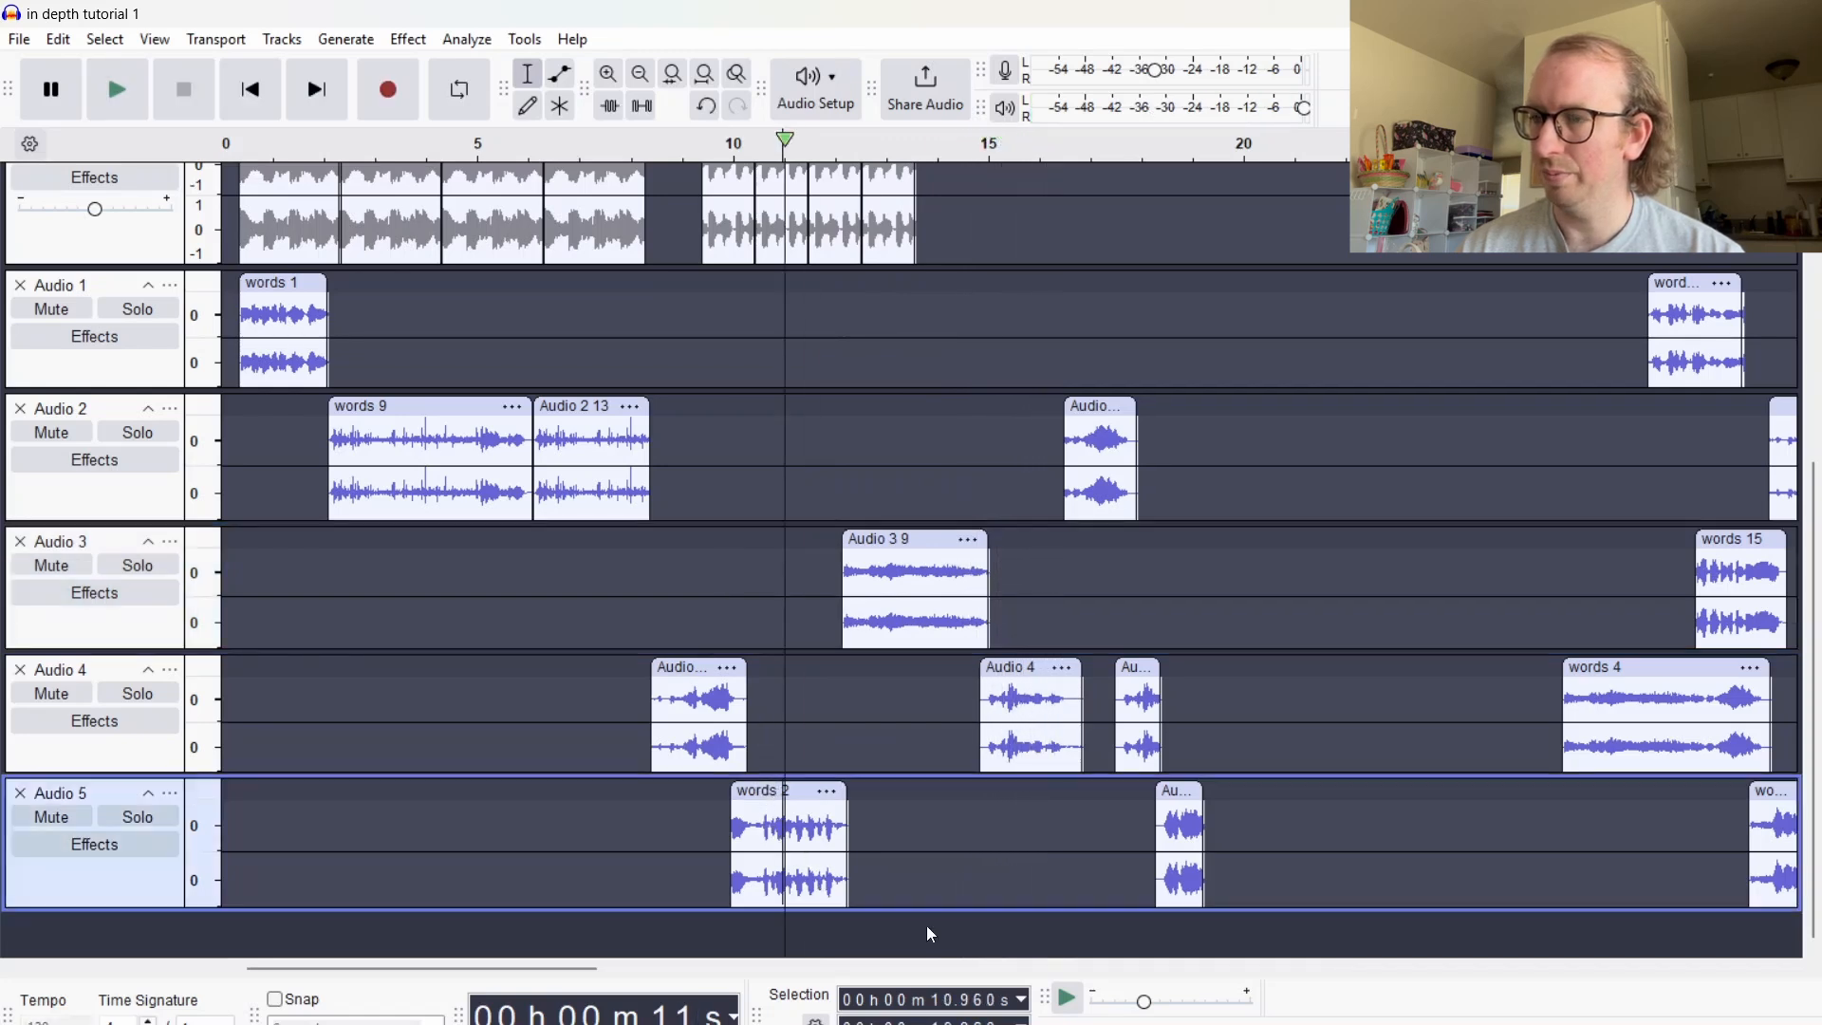
key("space")
key("space")
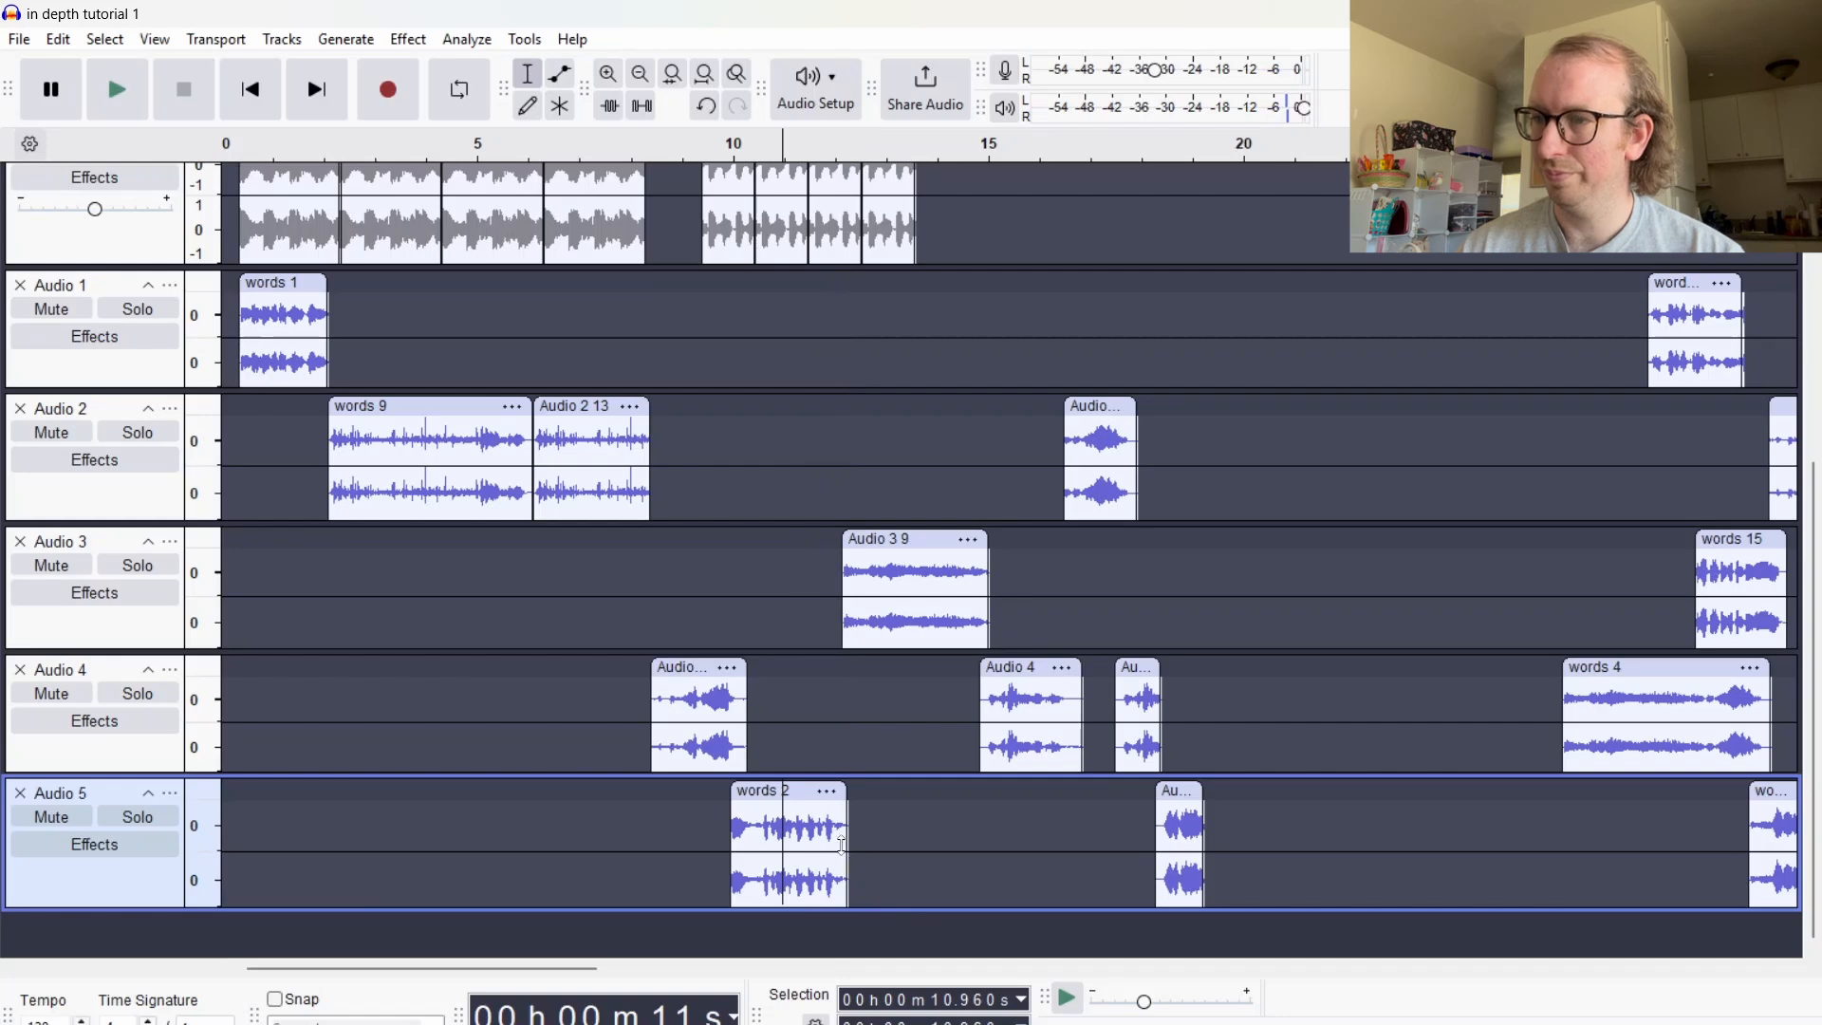
left_click_drag(847, 830, 796, 843)
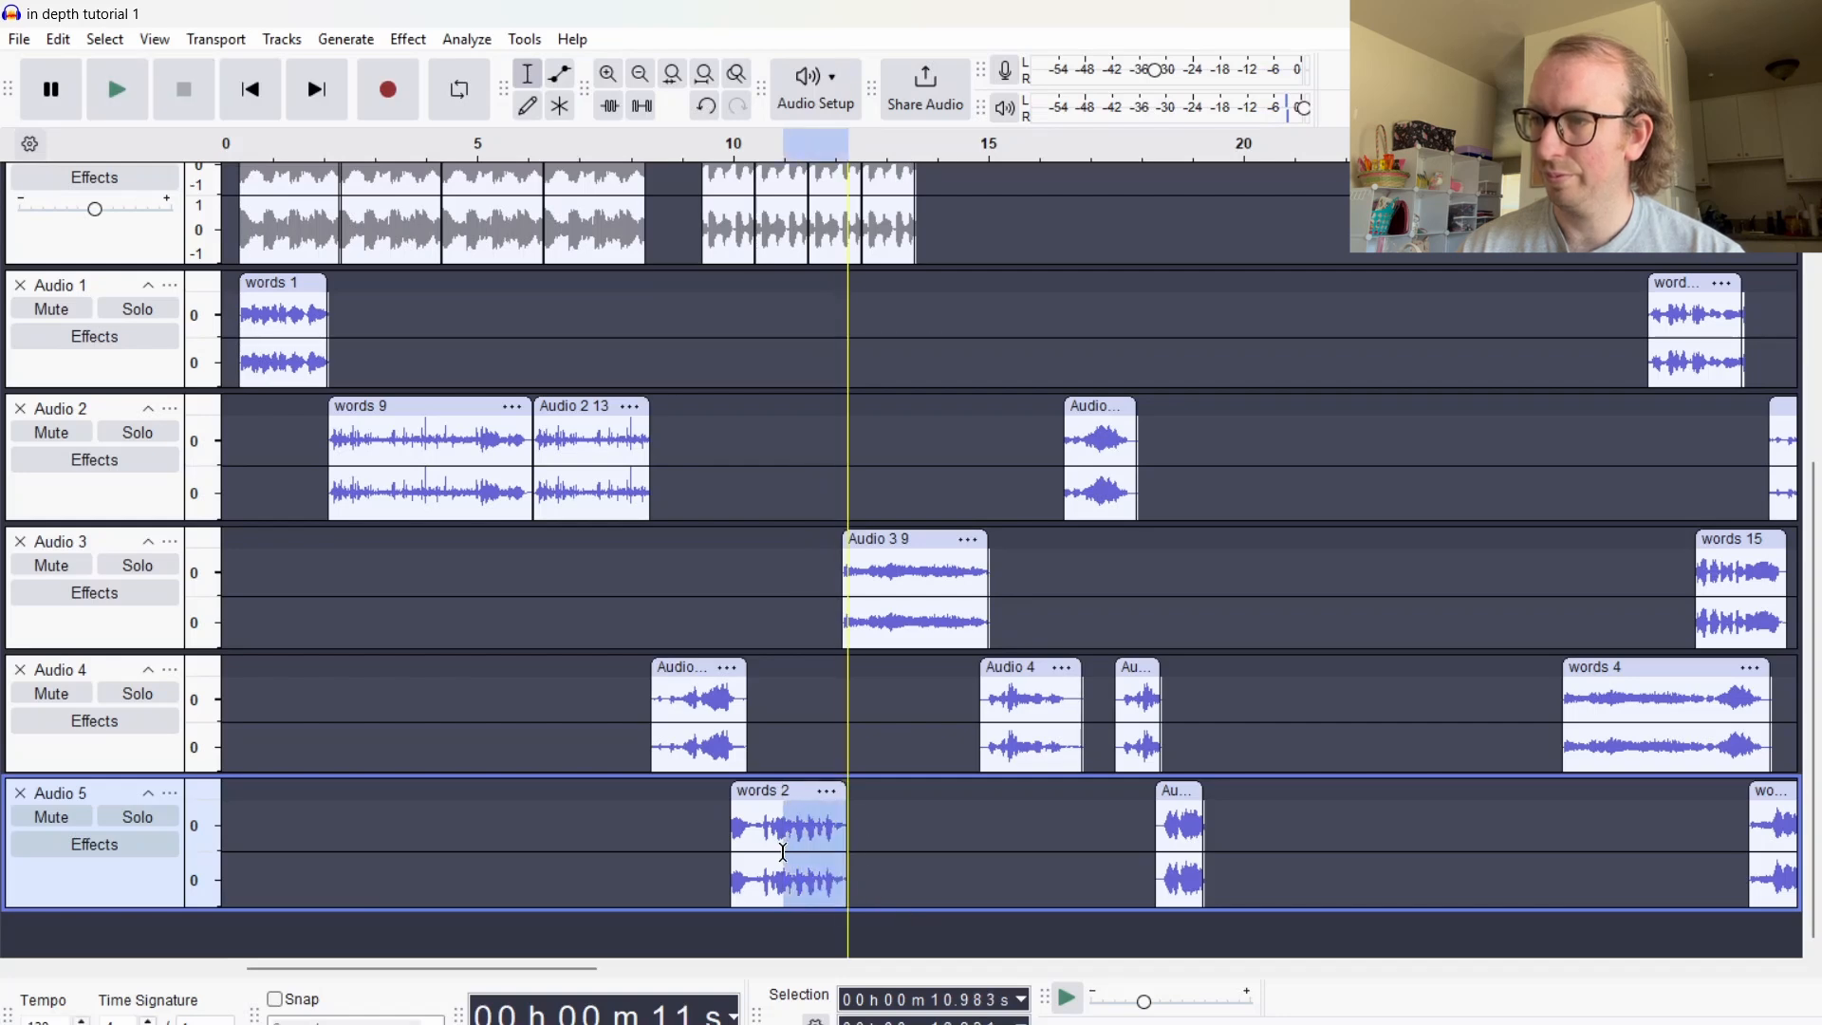
key("space")
key("space")
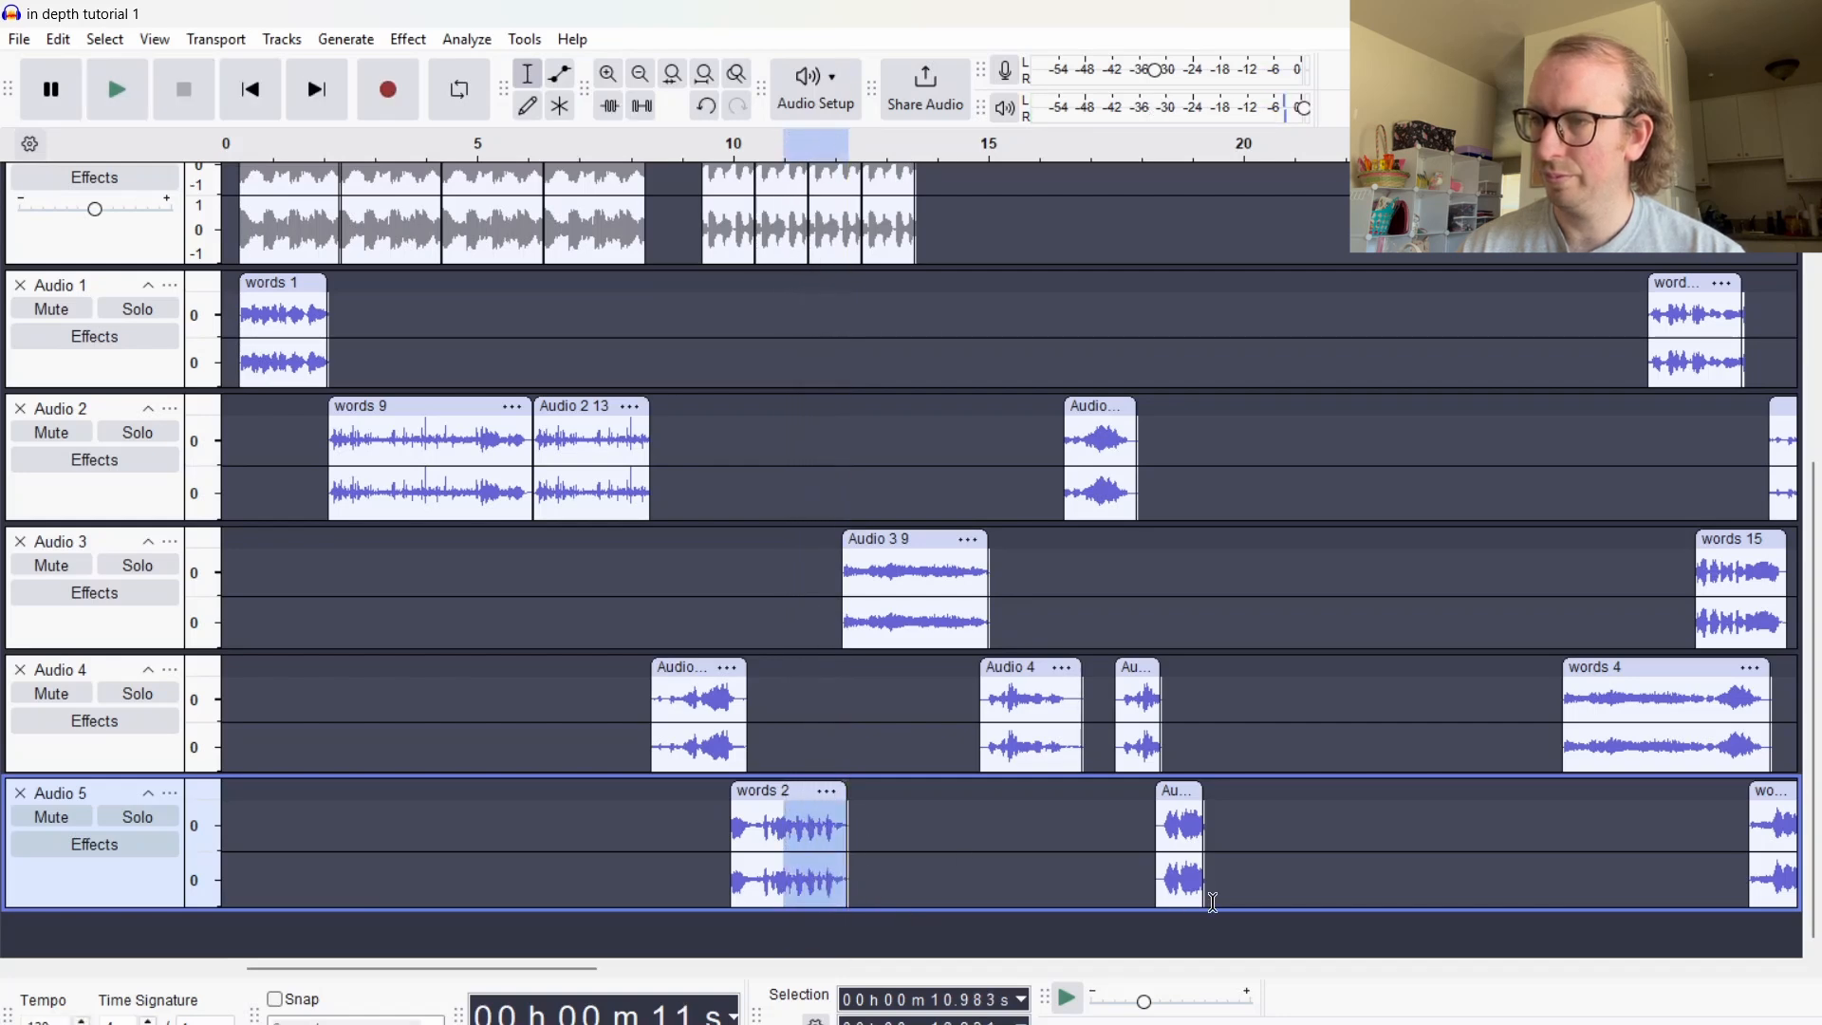
key("space")
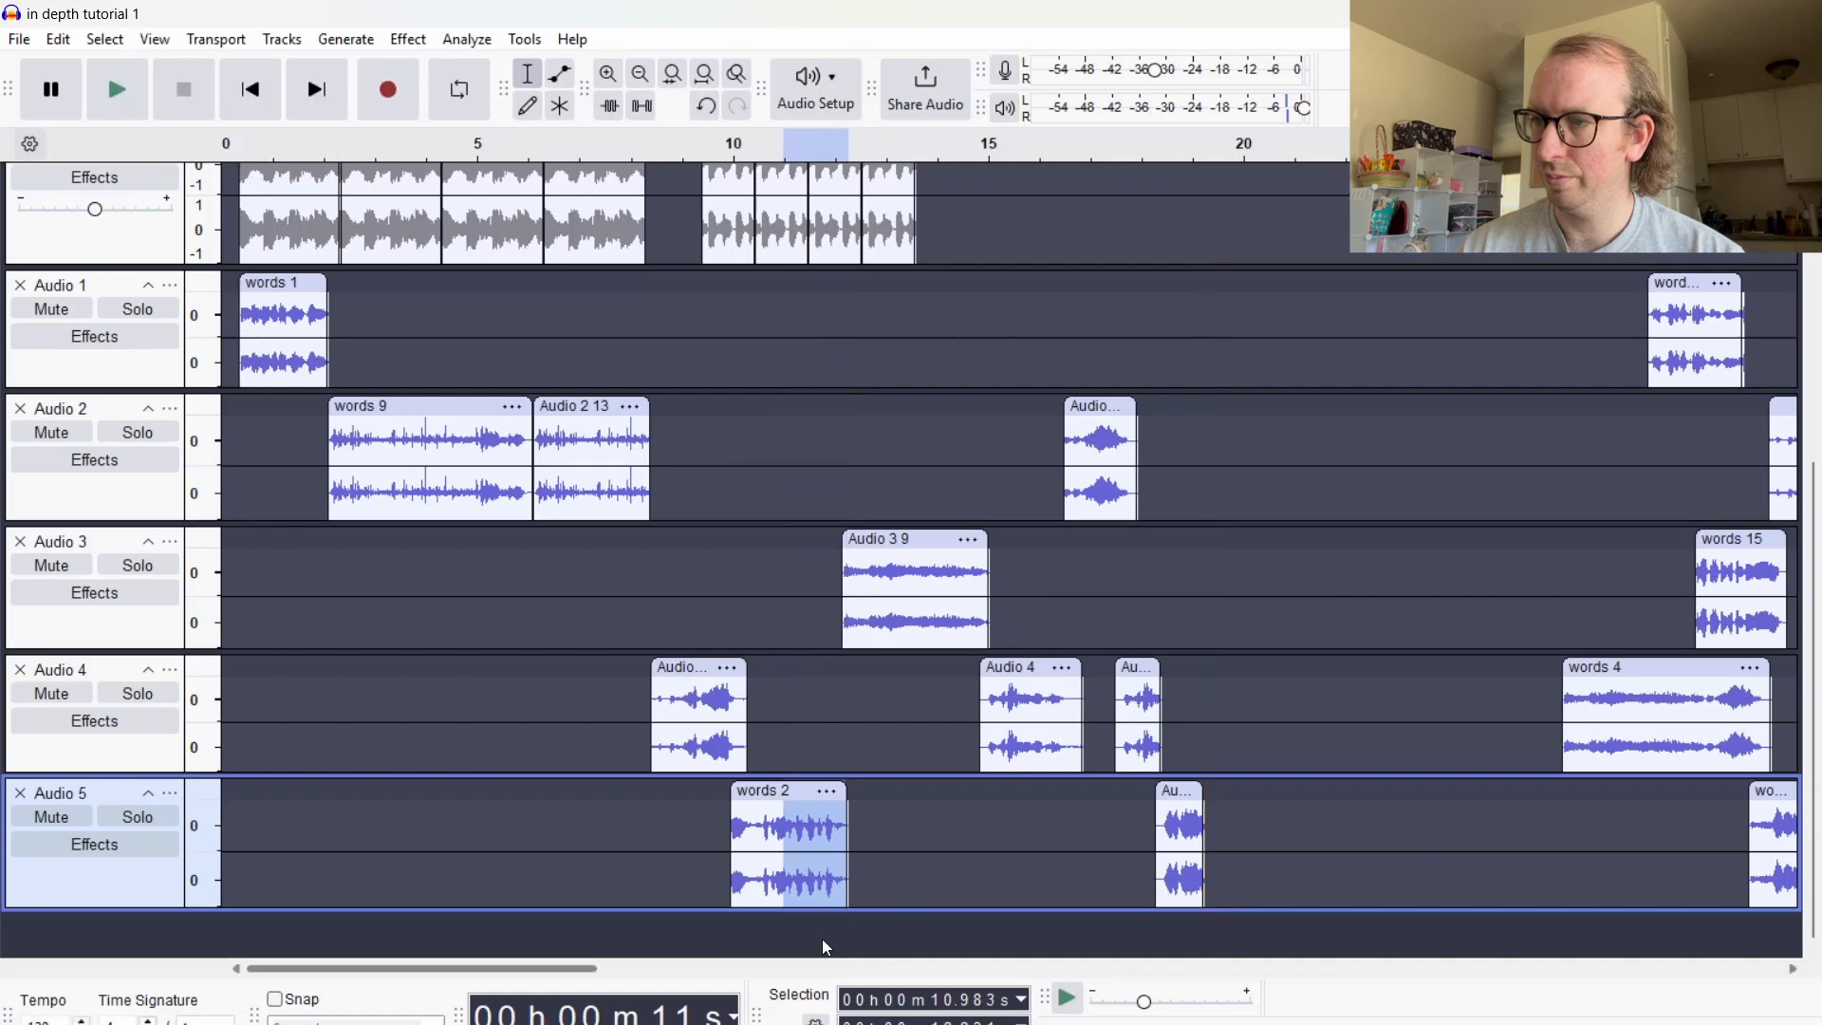
left_click_drag(788, 828, 787, 821)
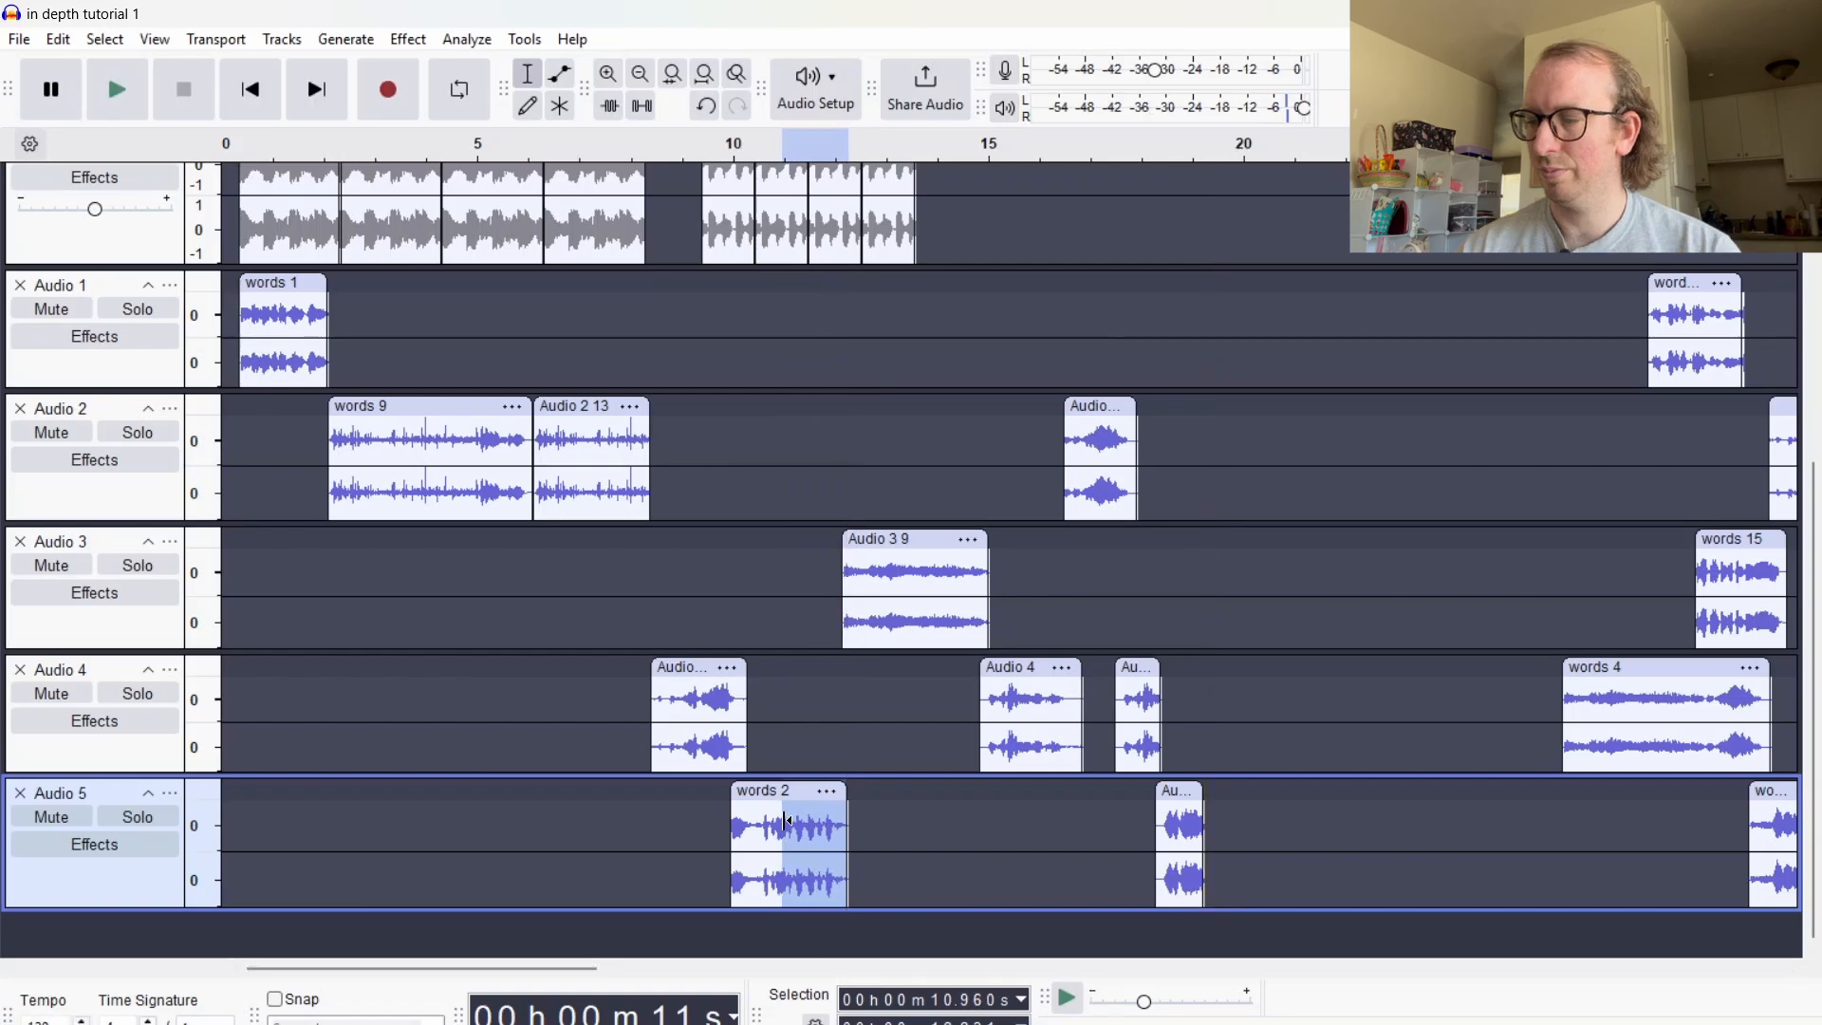
key("space")
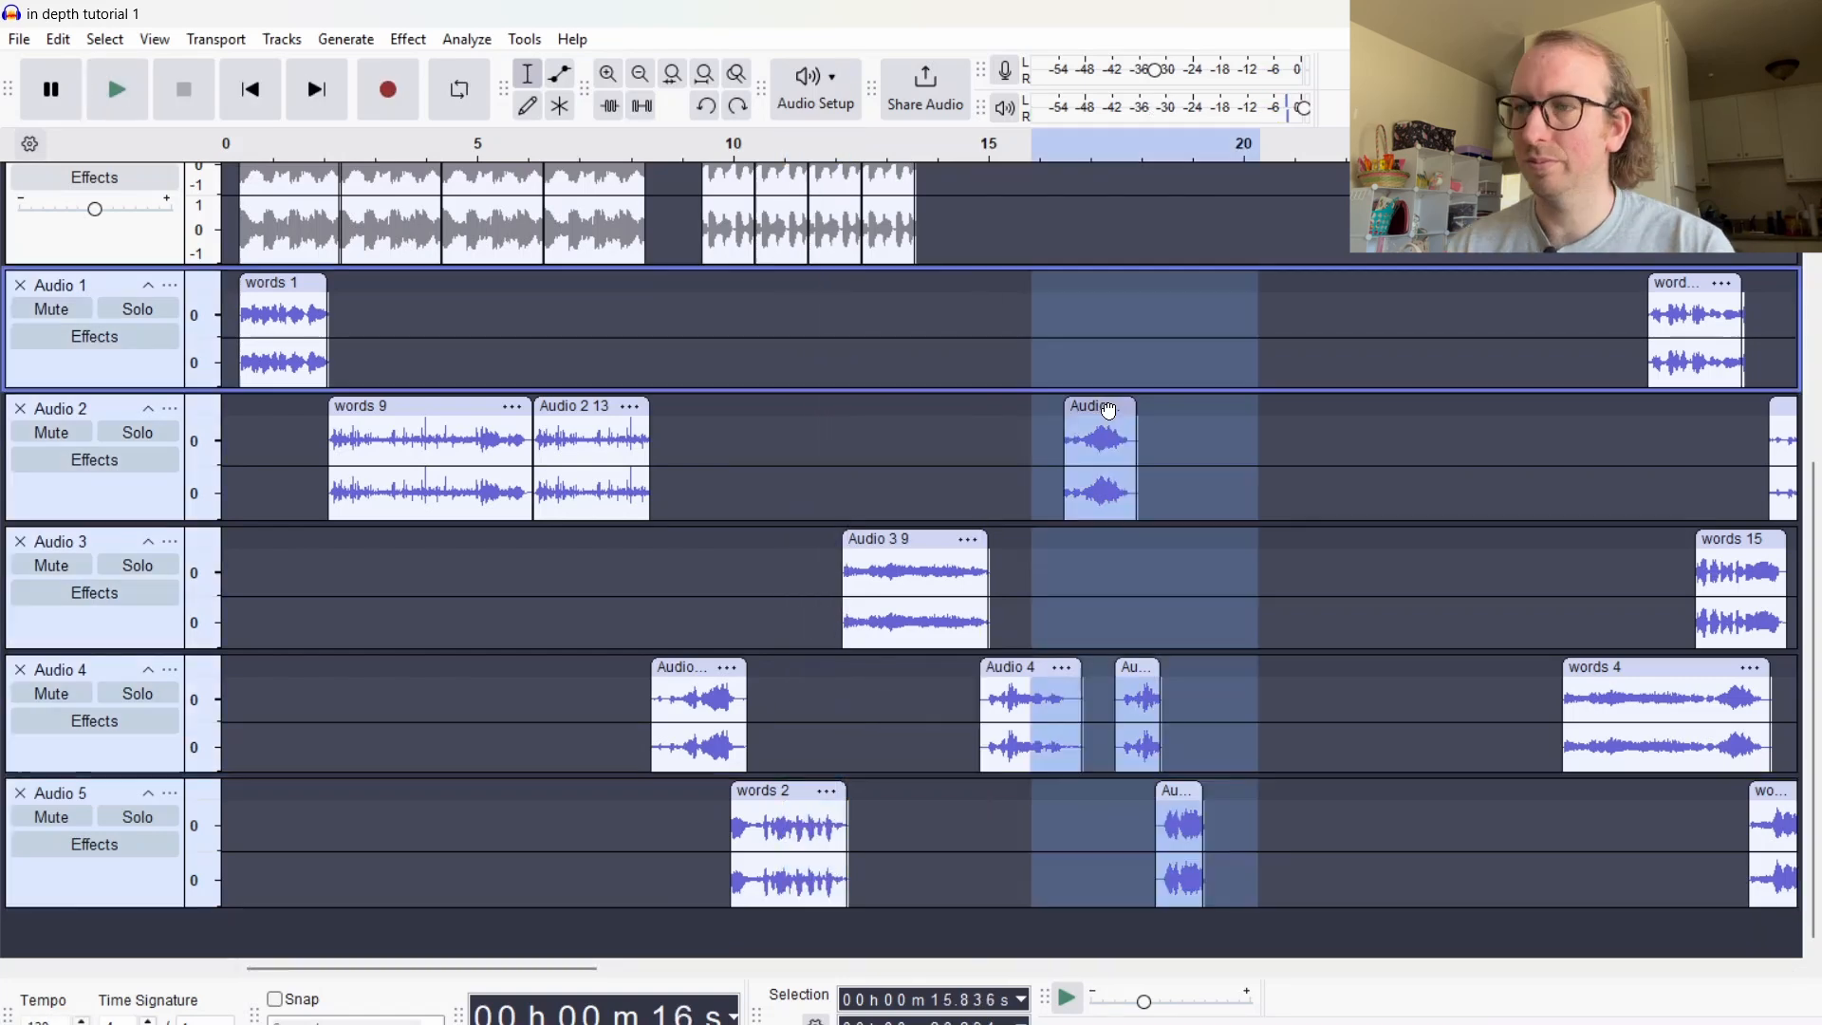
Move the clips after Audio 3 9 to about 20.16 s and paste a copy of words 2 from 10.844 s onward into Audio 2 at 14.164 s
left_click_drag(1108, 410, 1376, 406)
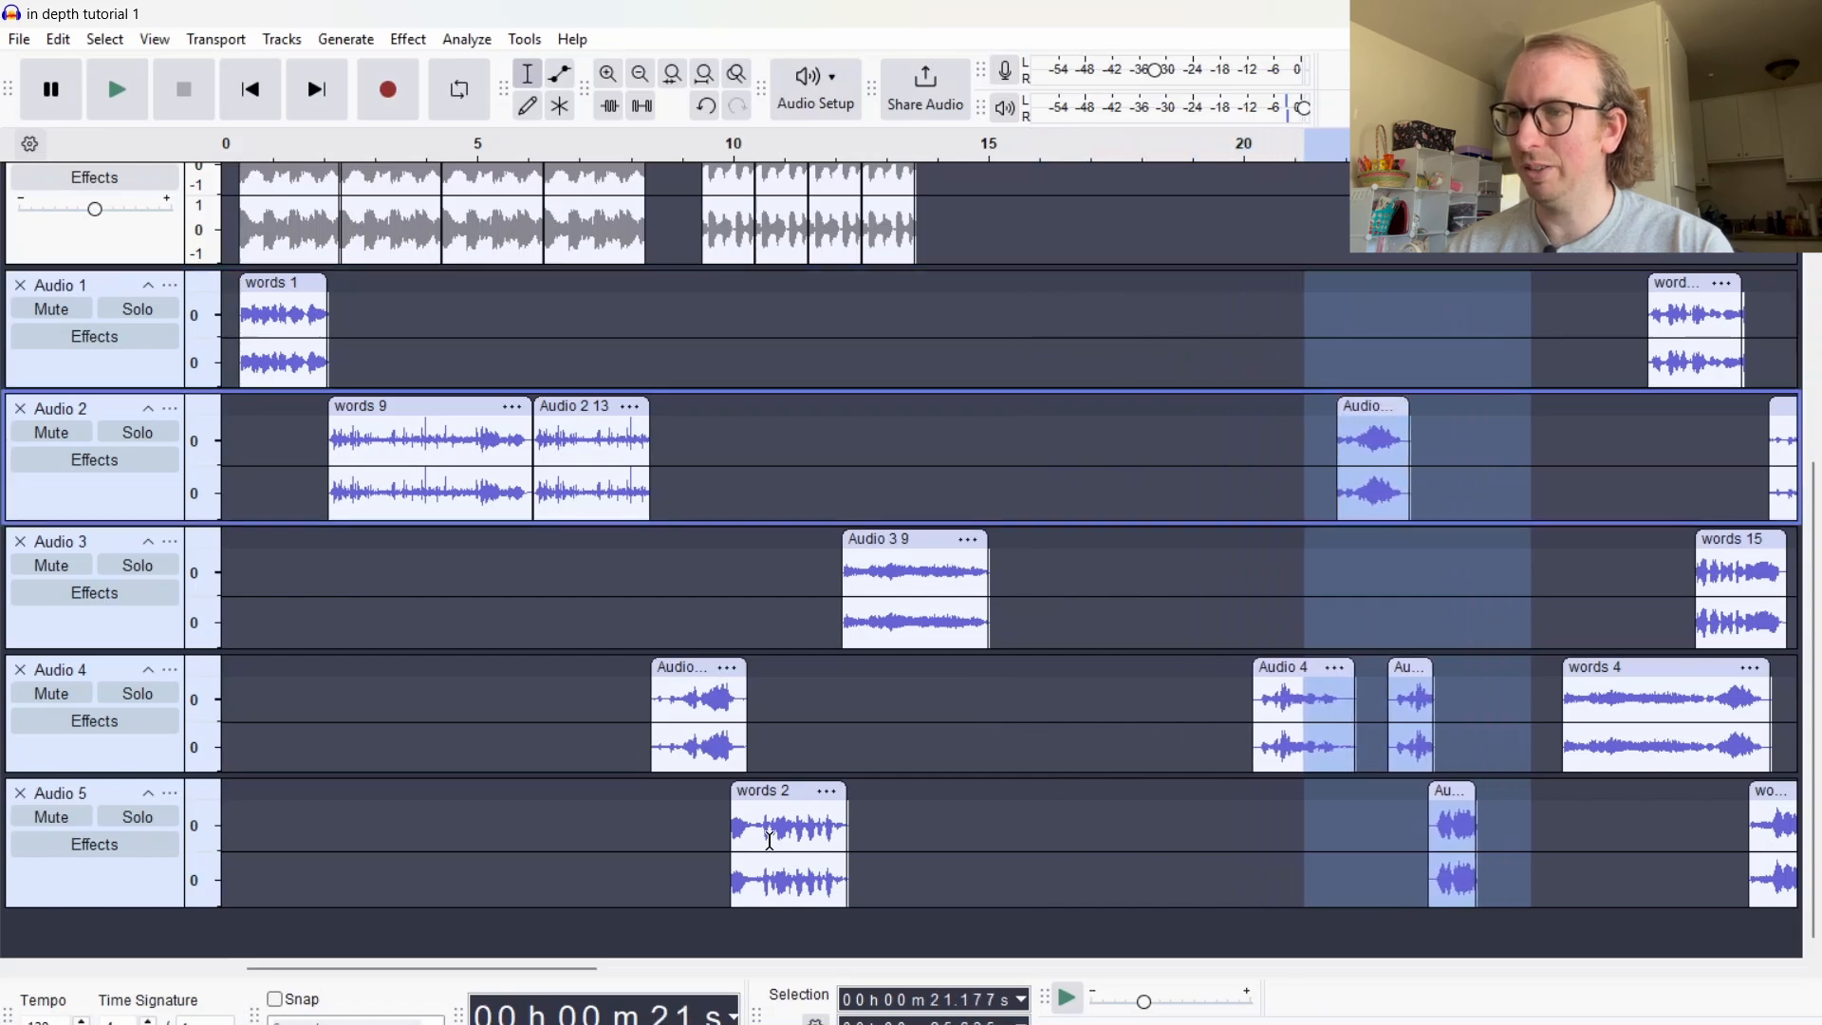
left_click_drag(778, 822, 840, 825)
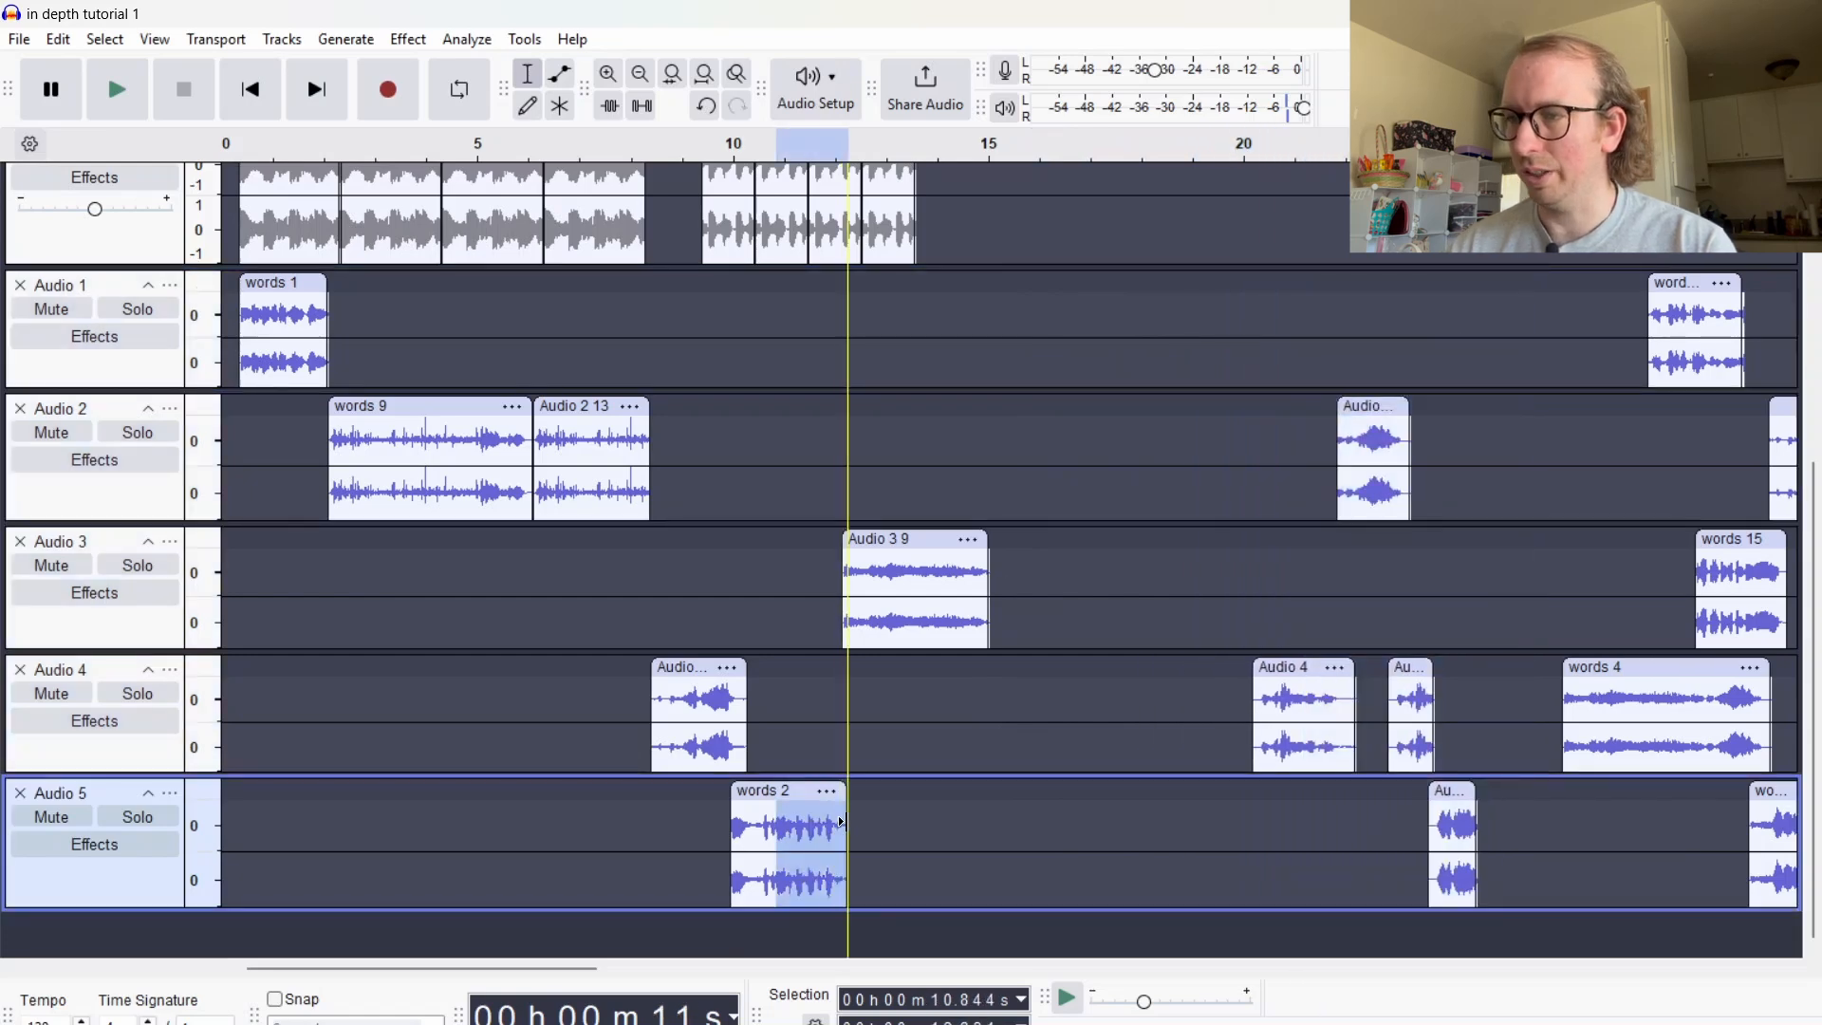
key("space")
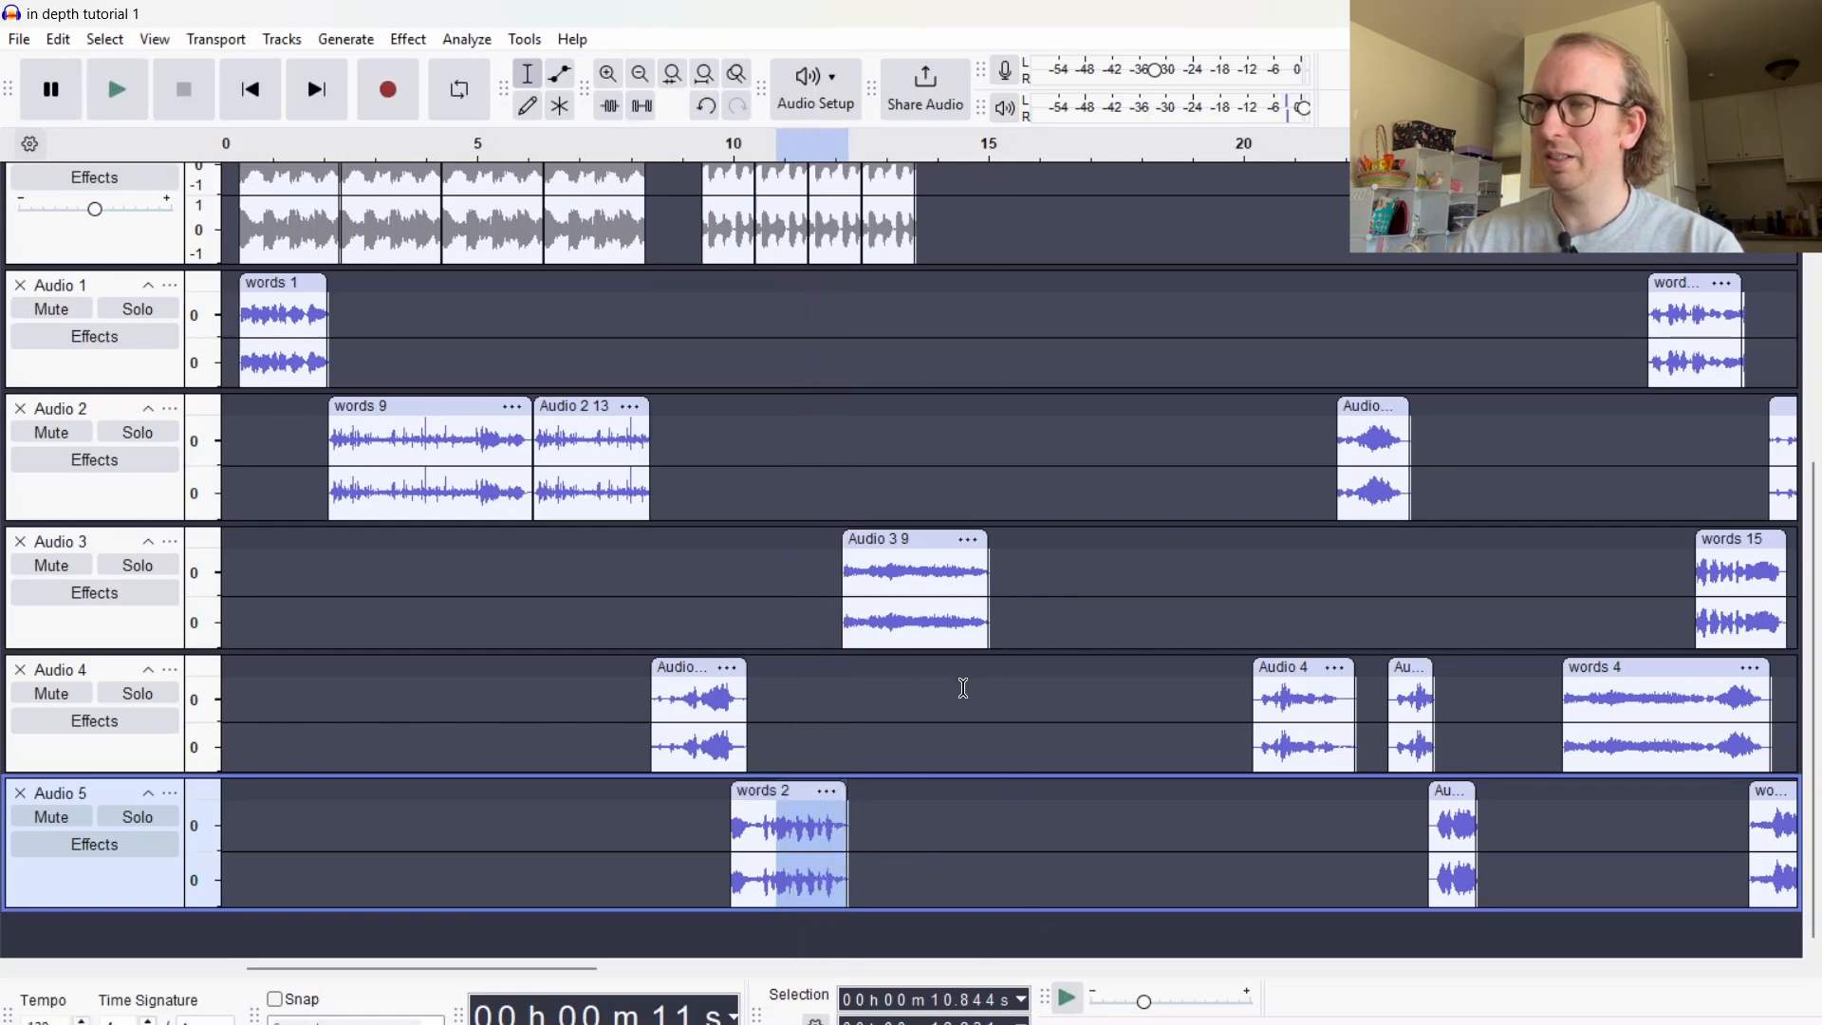
left_click(945, 505)
key("ctrl+v")
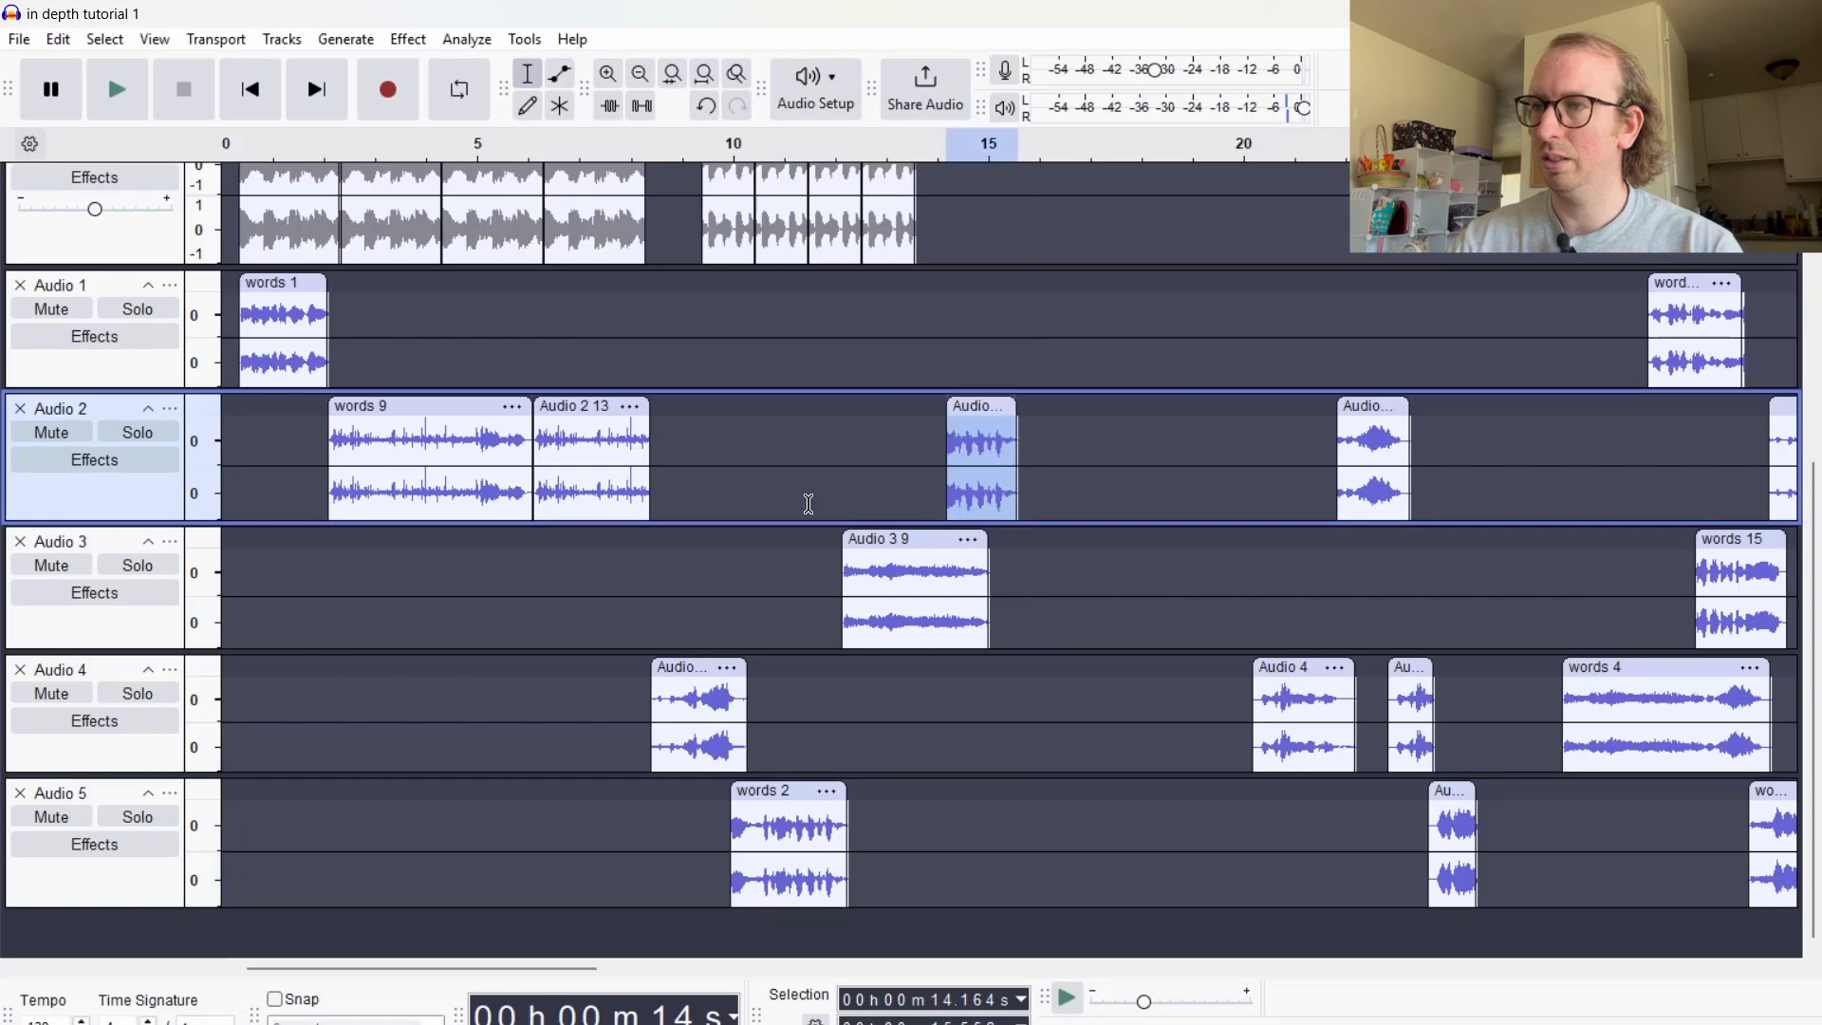
Play from about 12.12 s, and move the following Audio 2, Audio 4 and Audio 5 clips to start at 15.552 s, directly after the pasted clip
left_click(837, 430)
key("space")
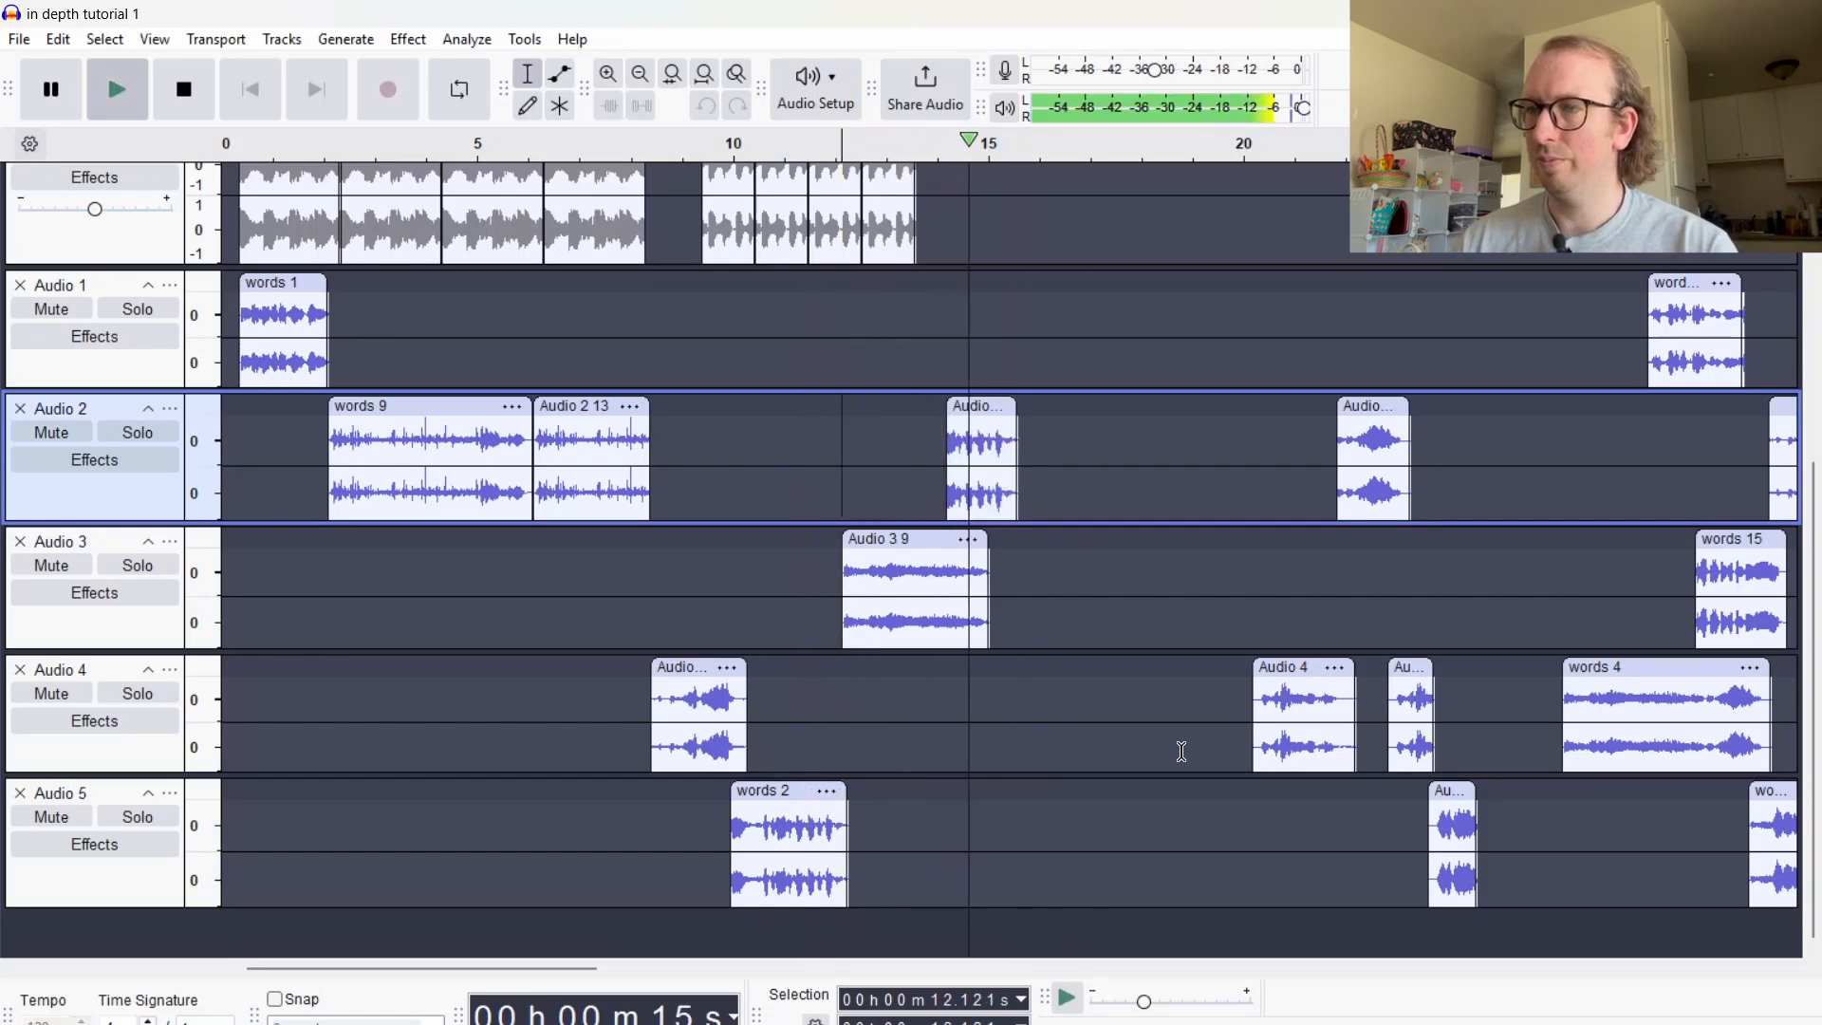
key("space")
left_click_drag(1251, 612, 1485, 859)
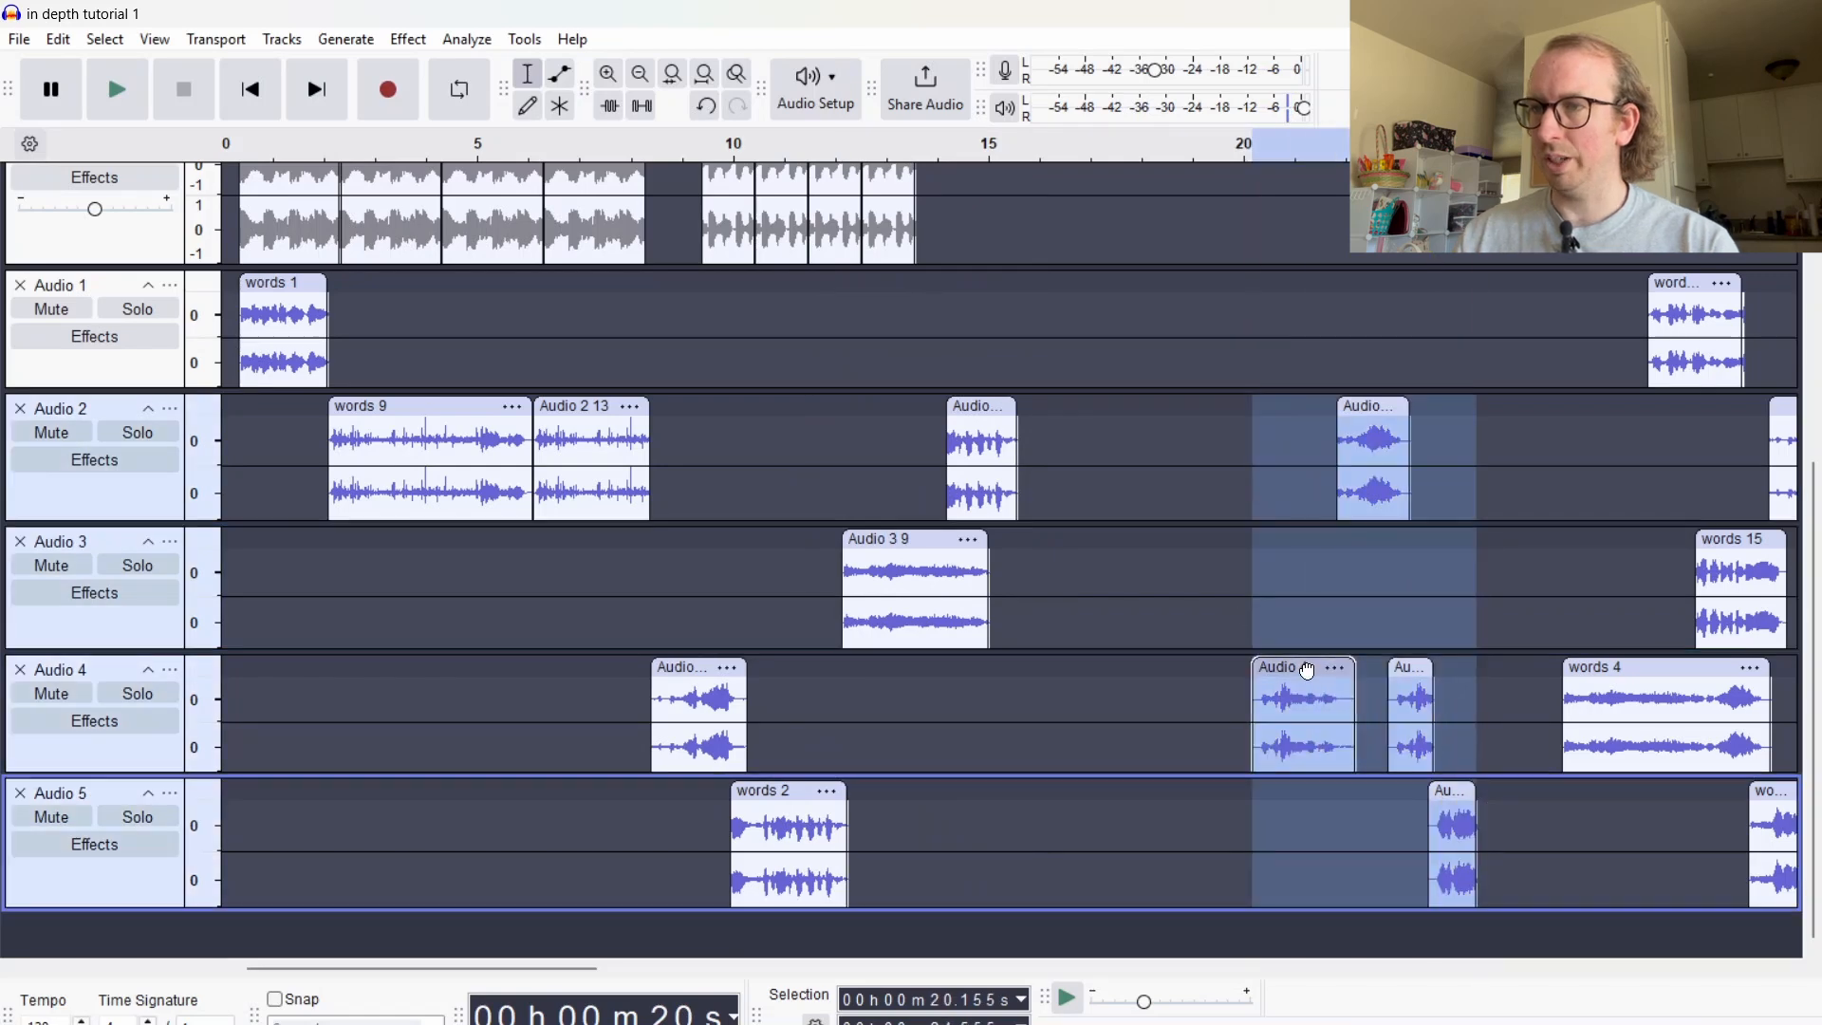
left_click_drag(1307, 671, 1070, 694)
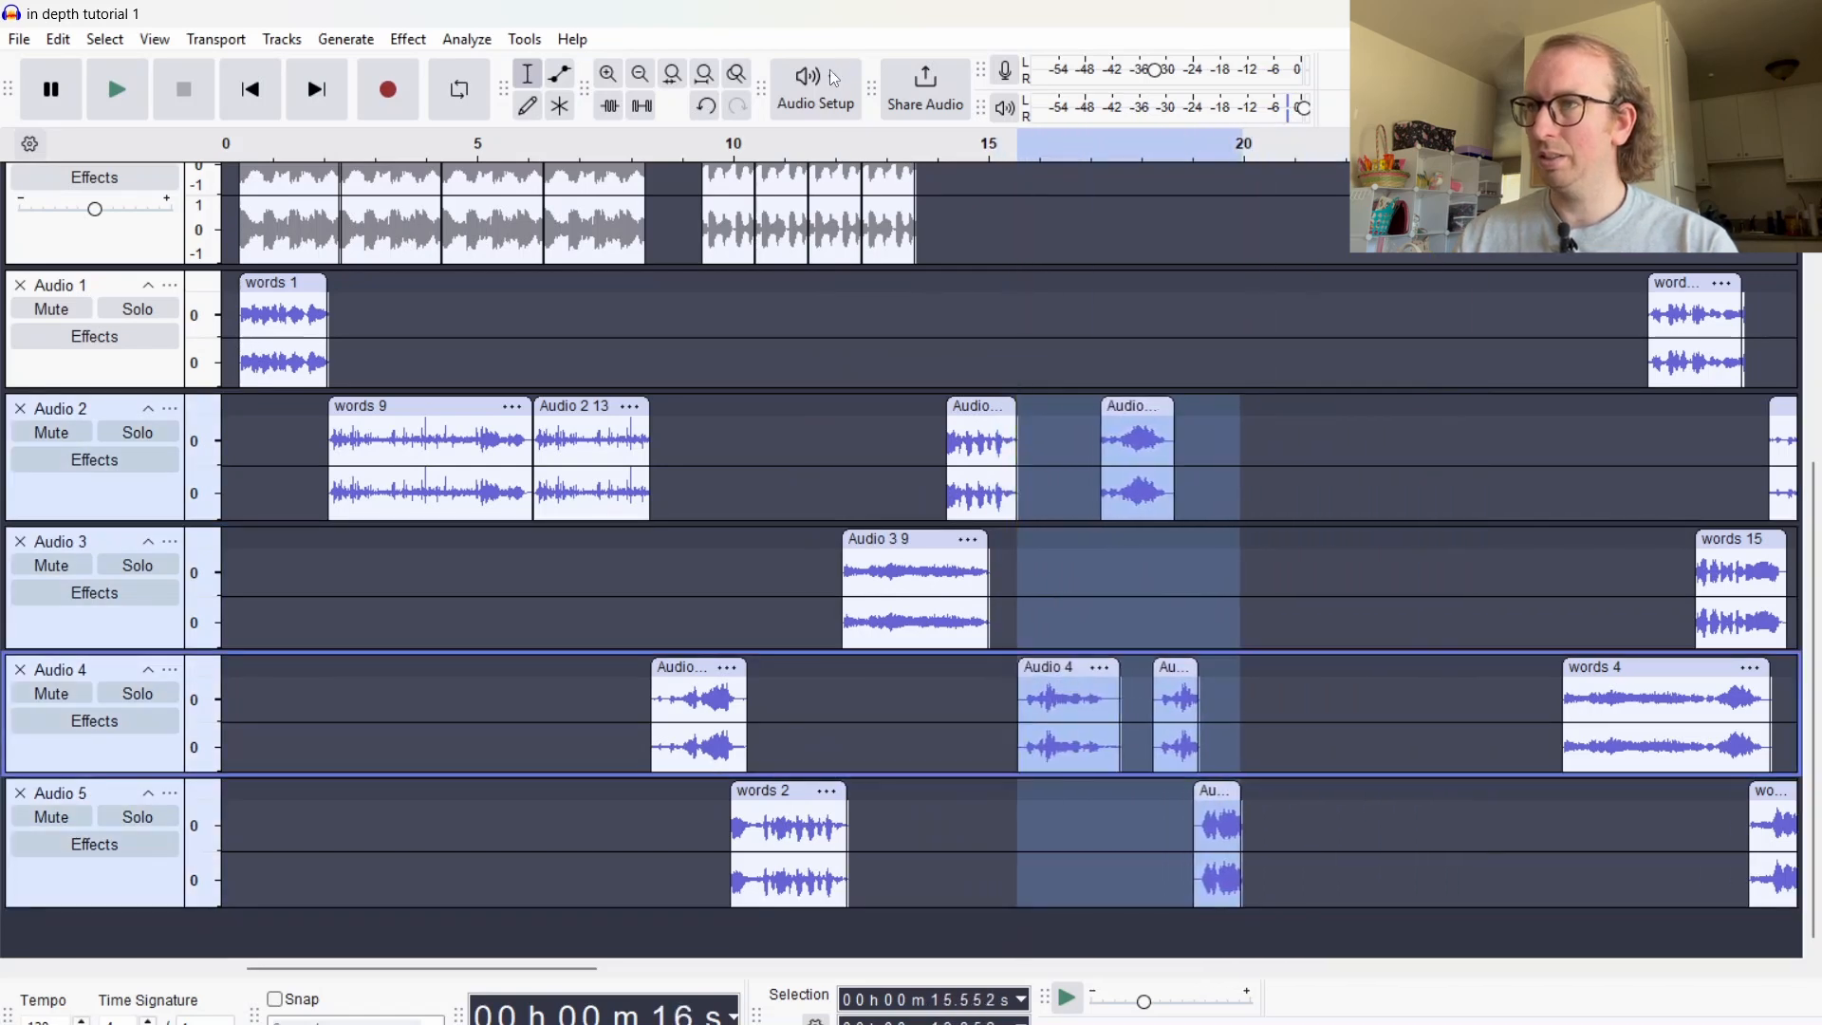
Play back from about 11.85 s to check the pasted clip and its transition into the Audio 4 clip
left_click(613, 78)
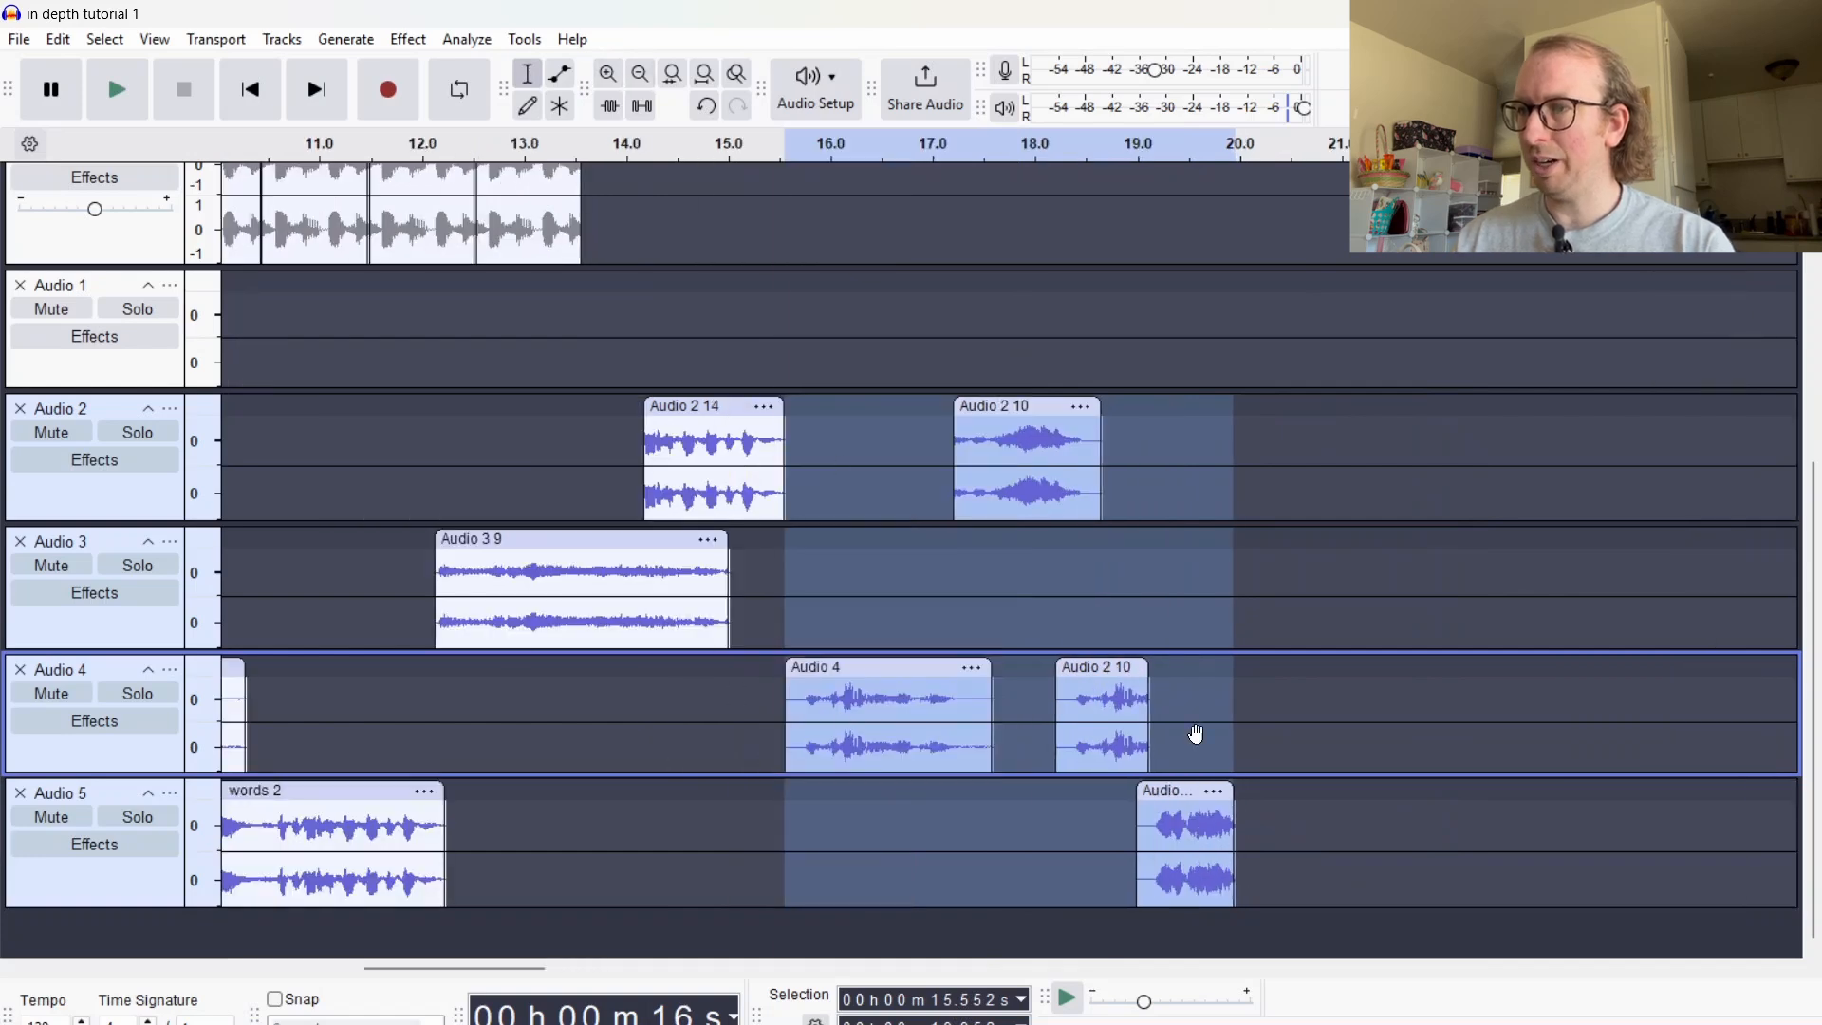
left_click(407, 358)
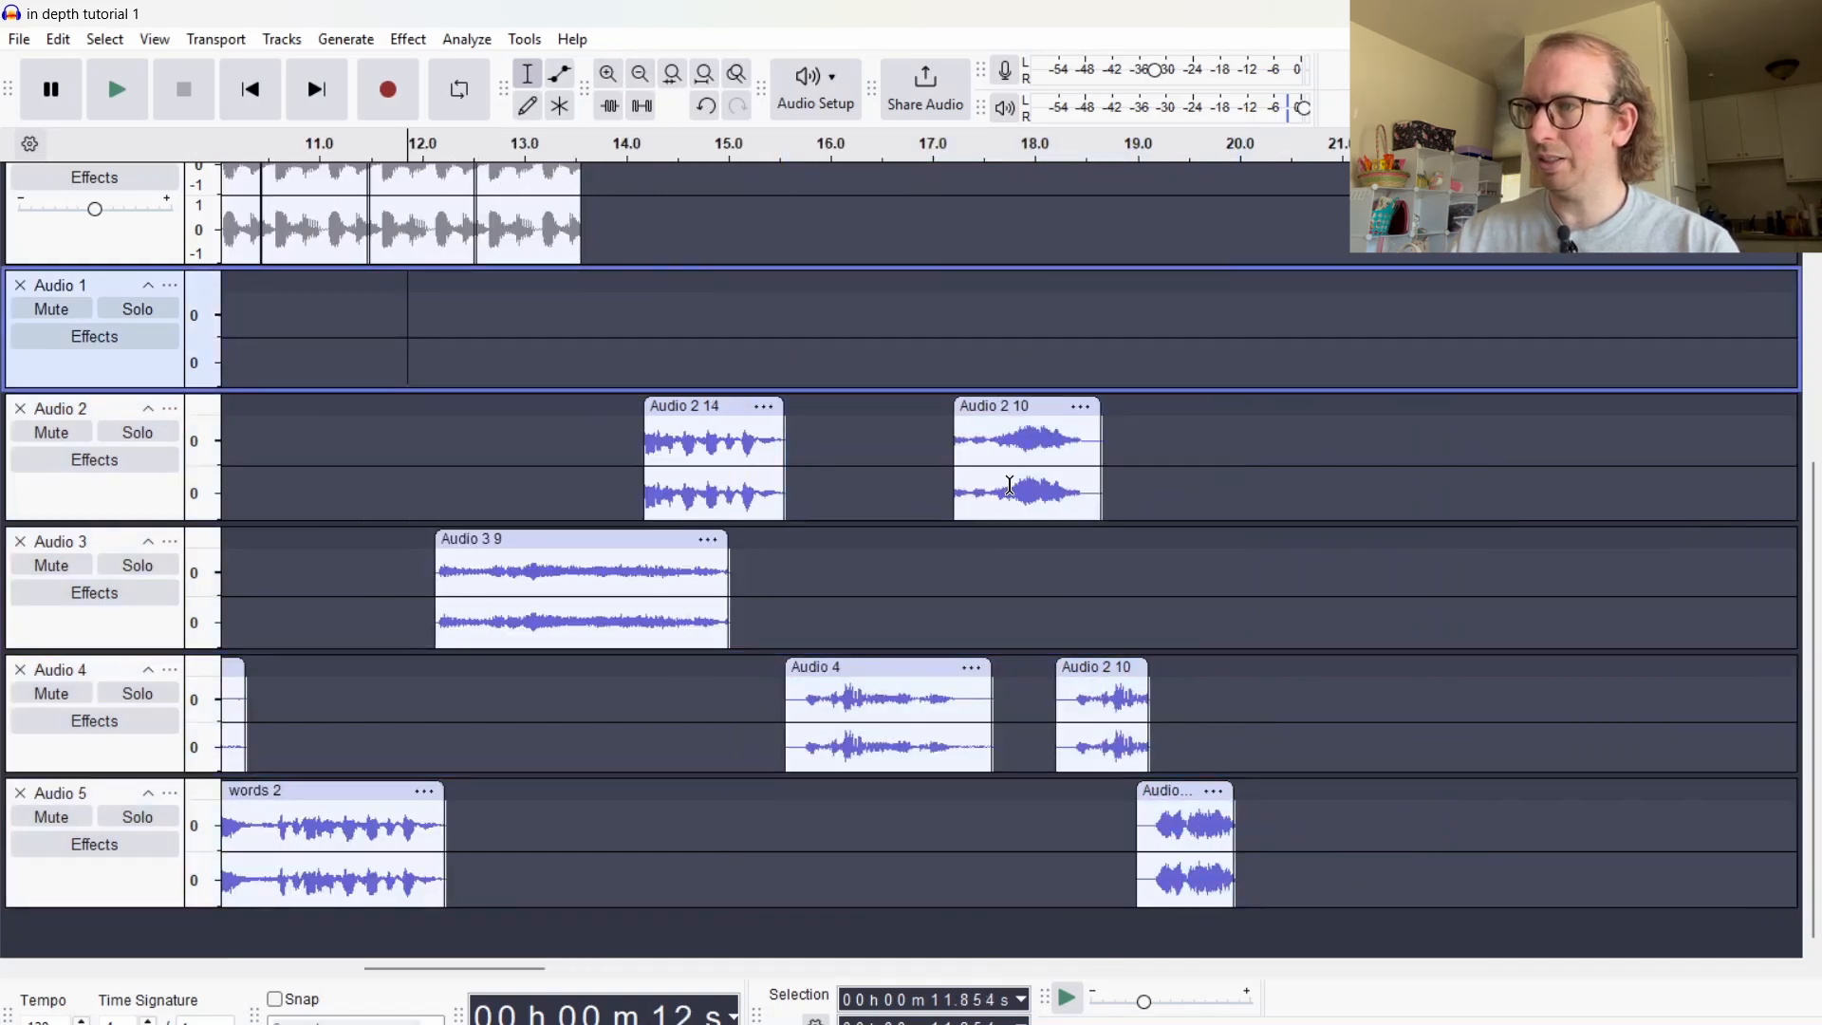
key("space")
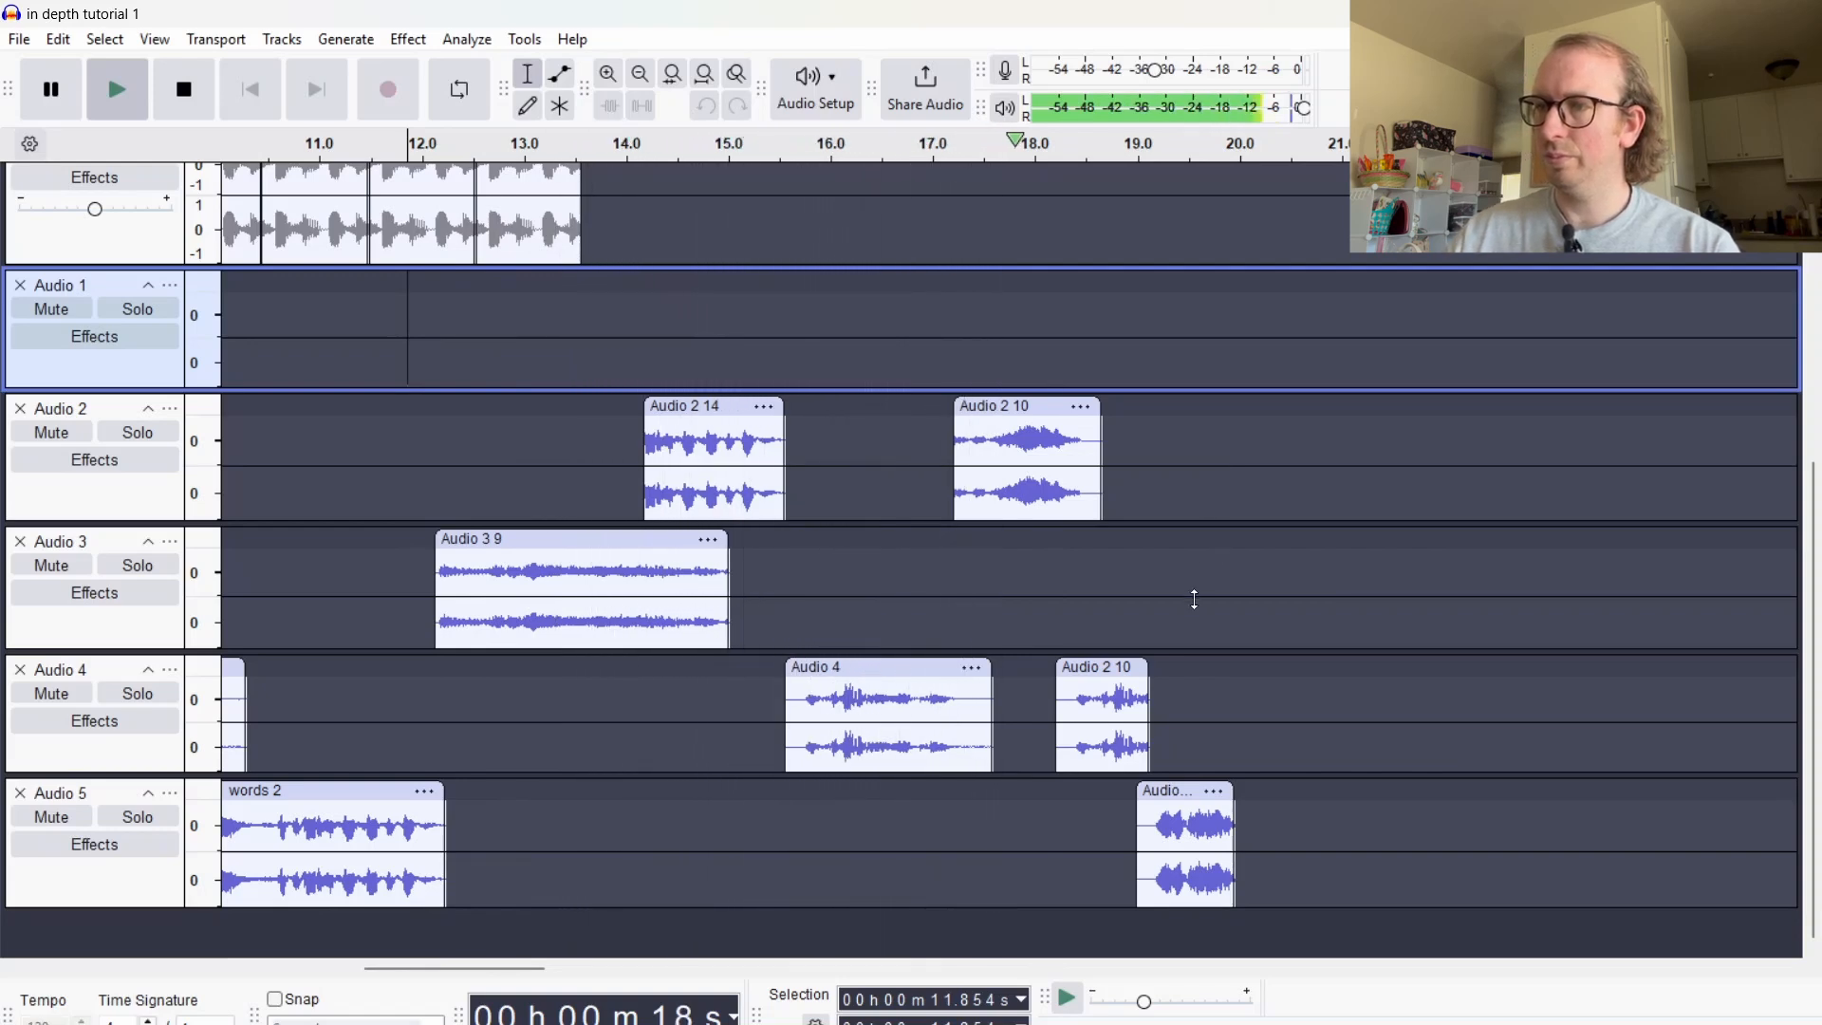
key("space")
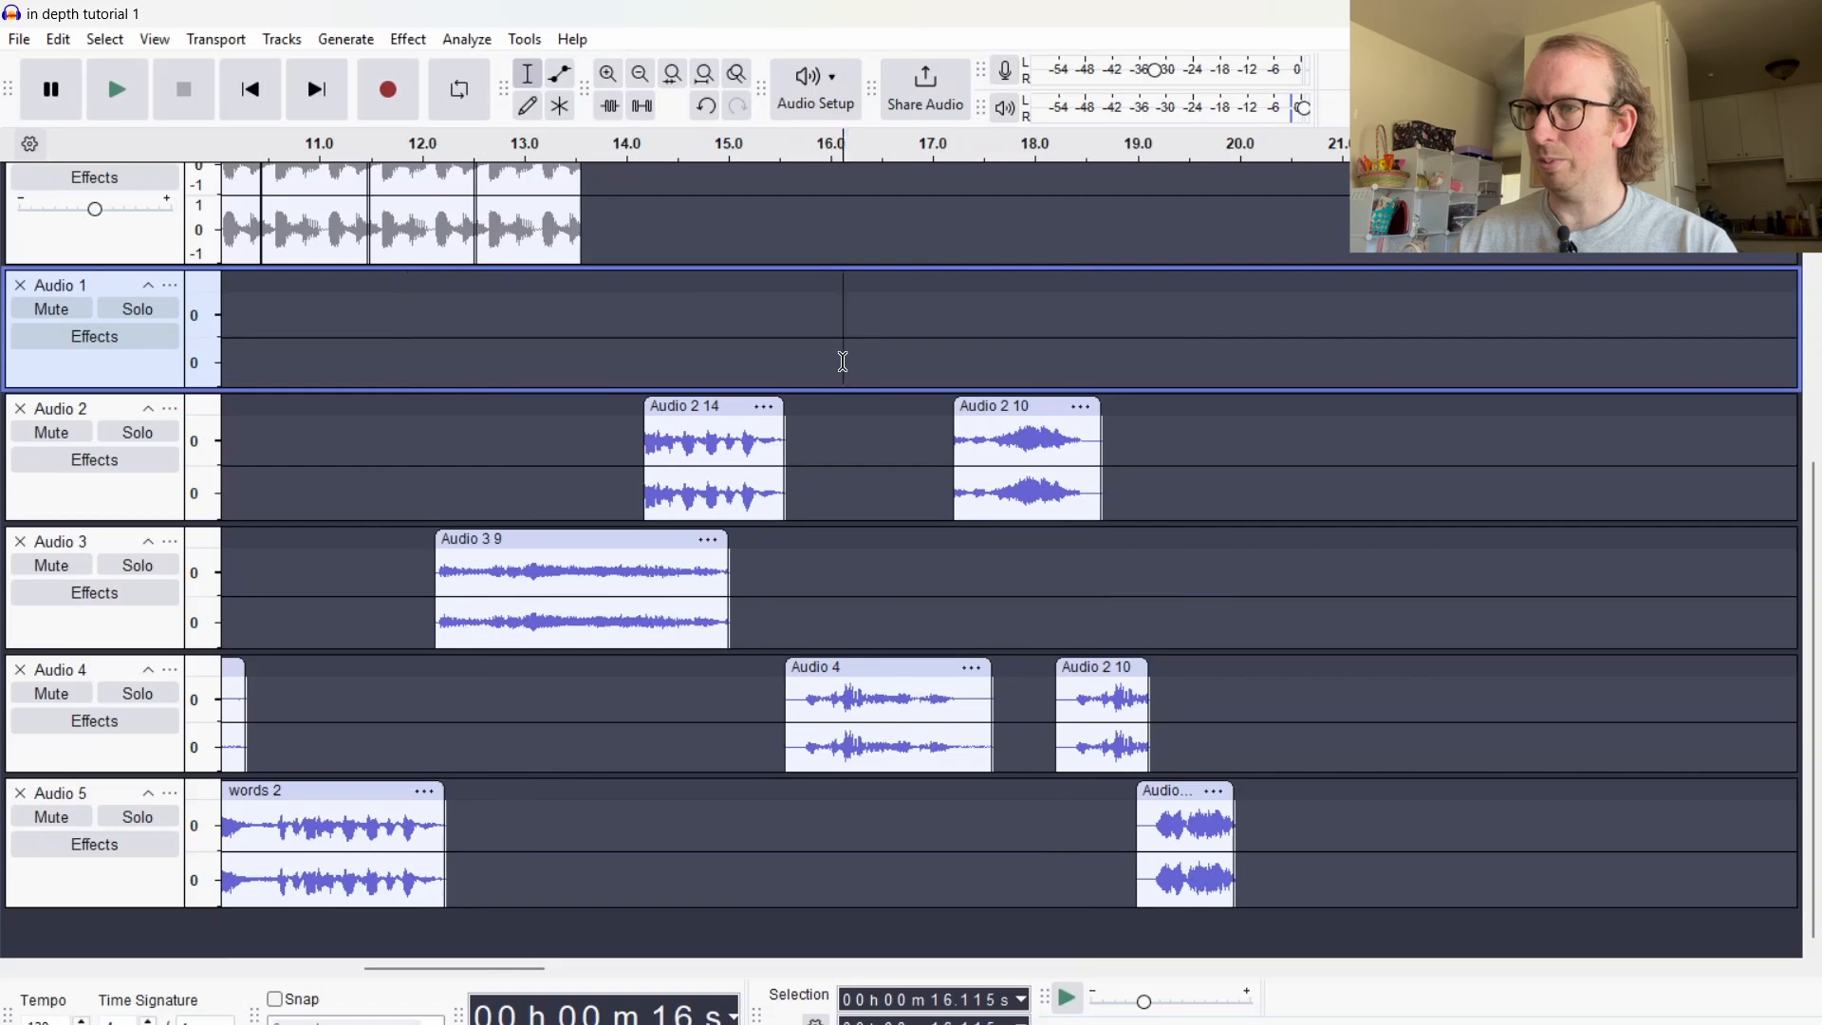
Move the four clips after the pasted one earlier so Audio 4 starts at about 15.2 s, and play back from about 11.73 s
left_click_drag(843, 361, 1209, 835)
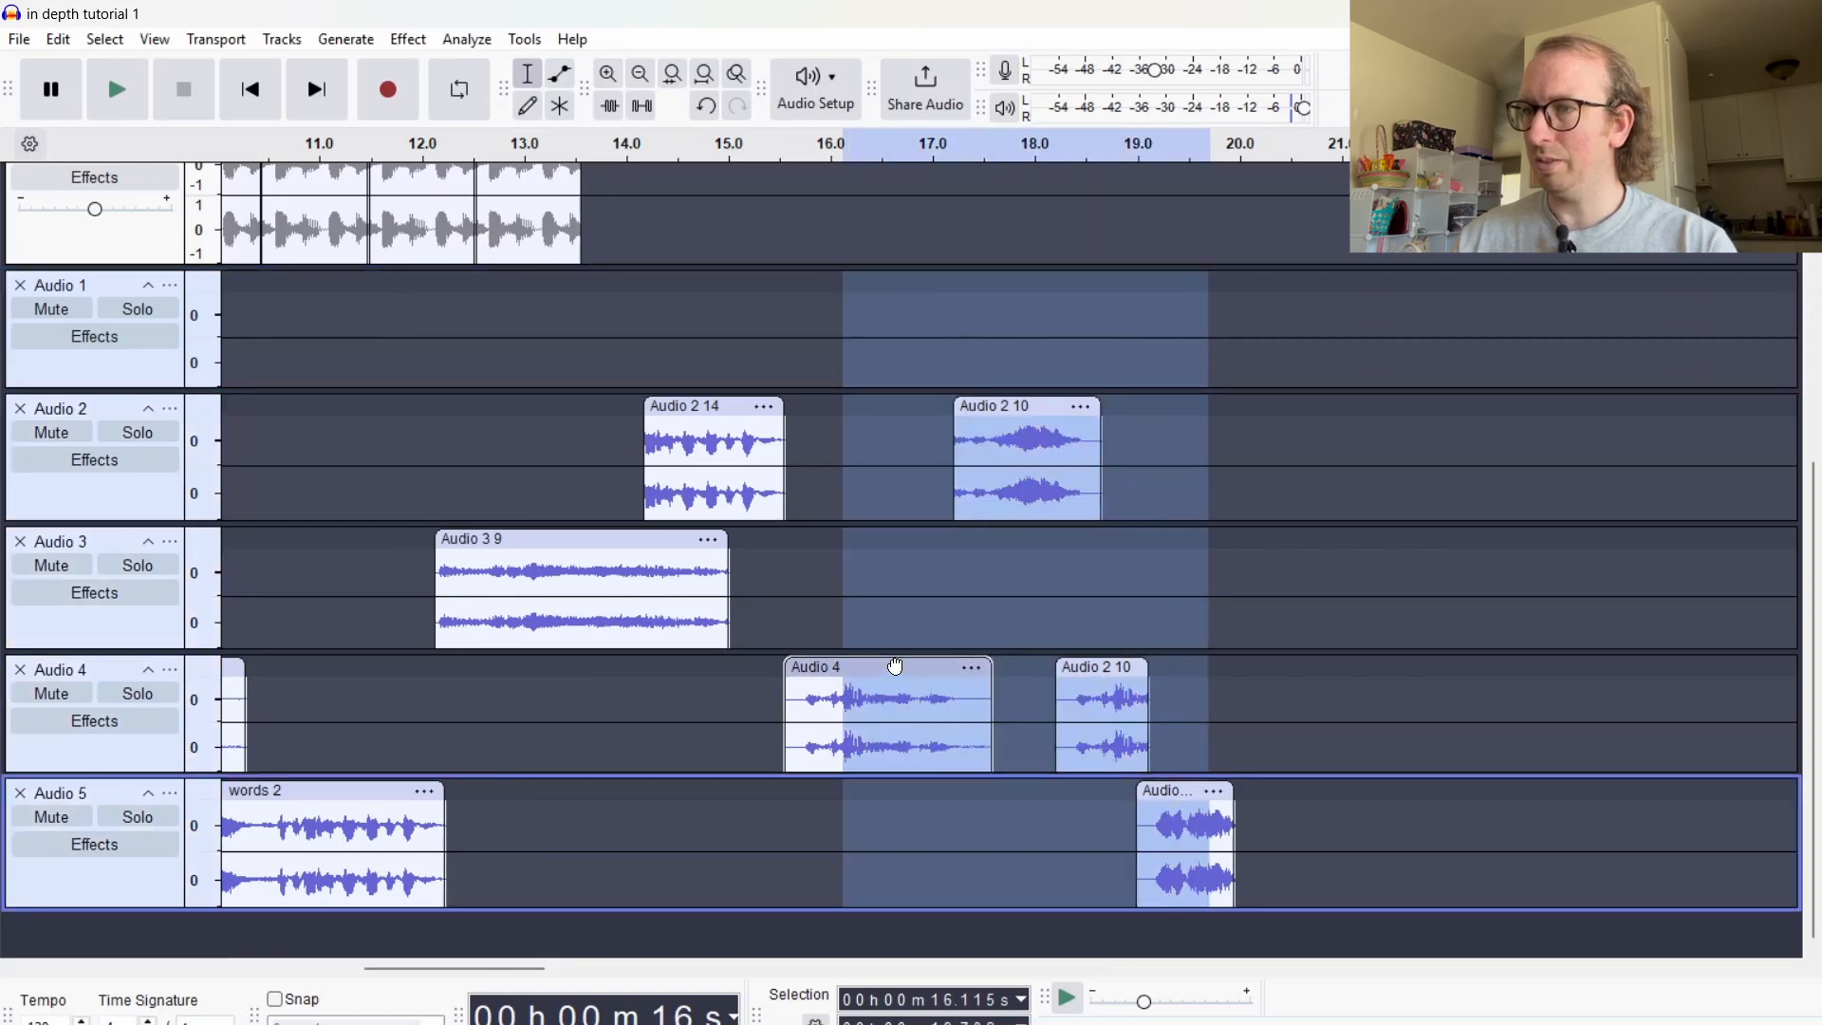
left_click_drag(895, 666, 860, 670)
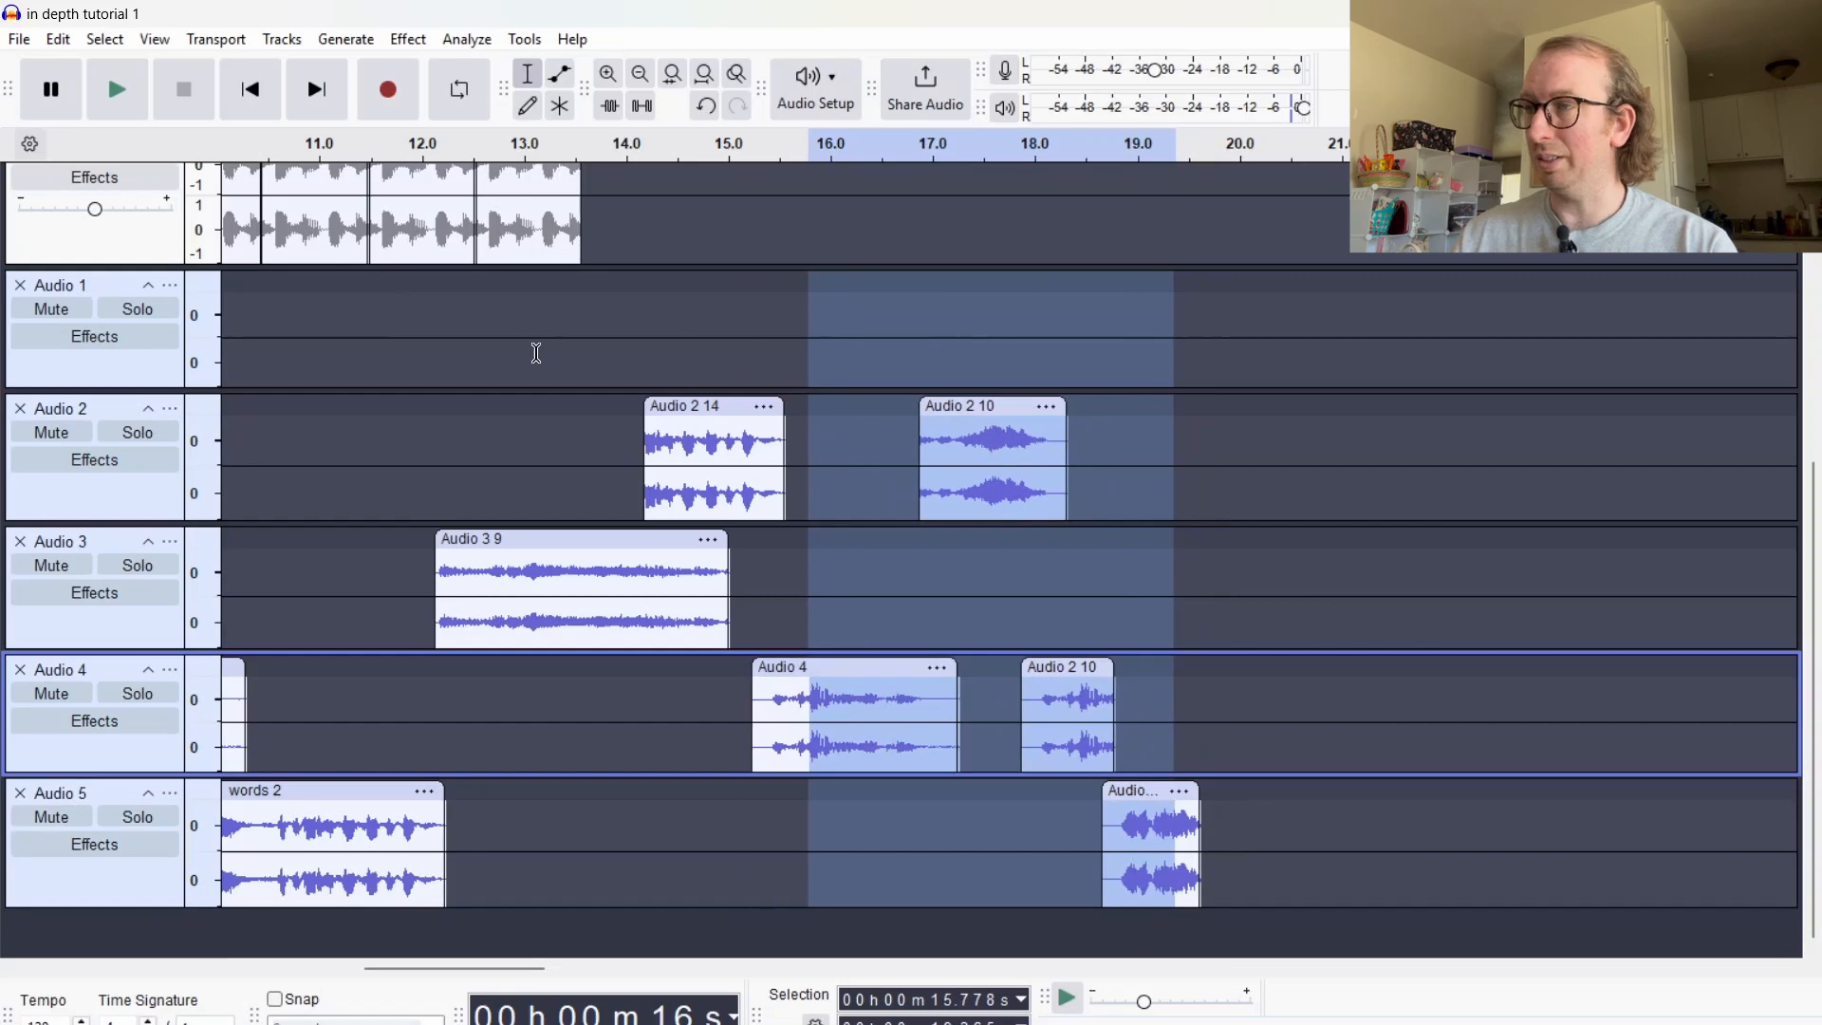
left_click(395, 363)
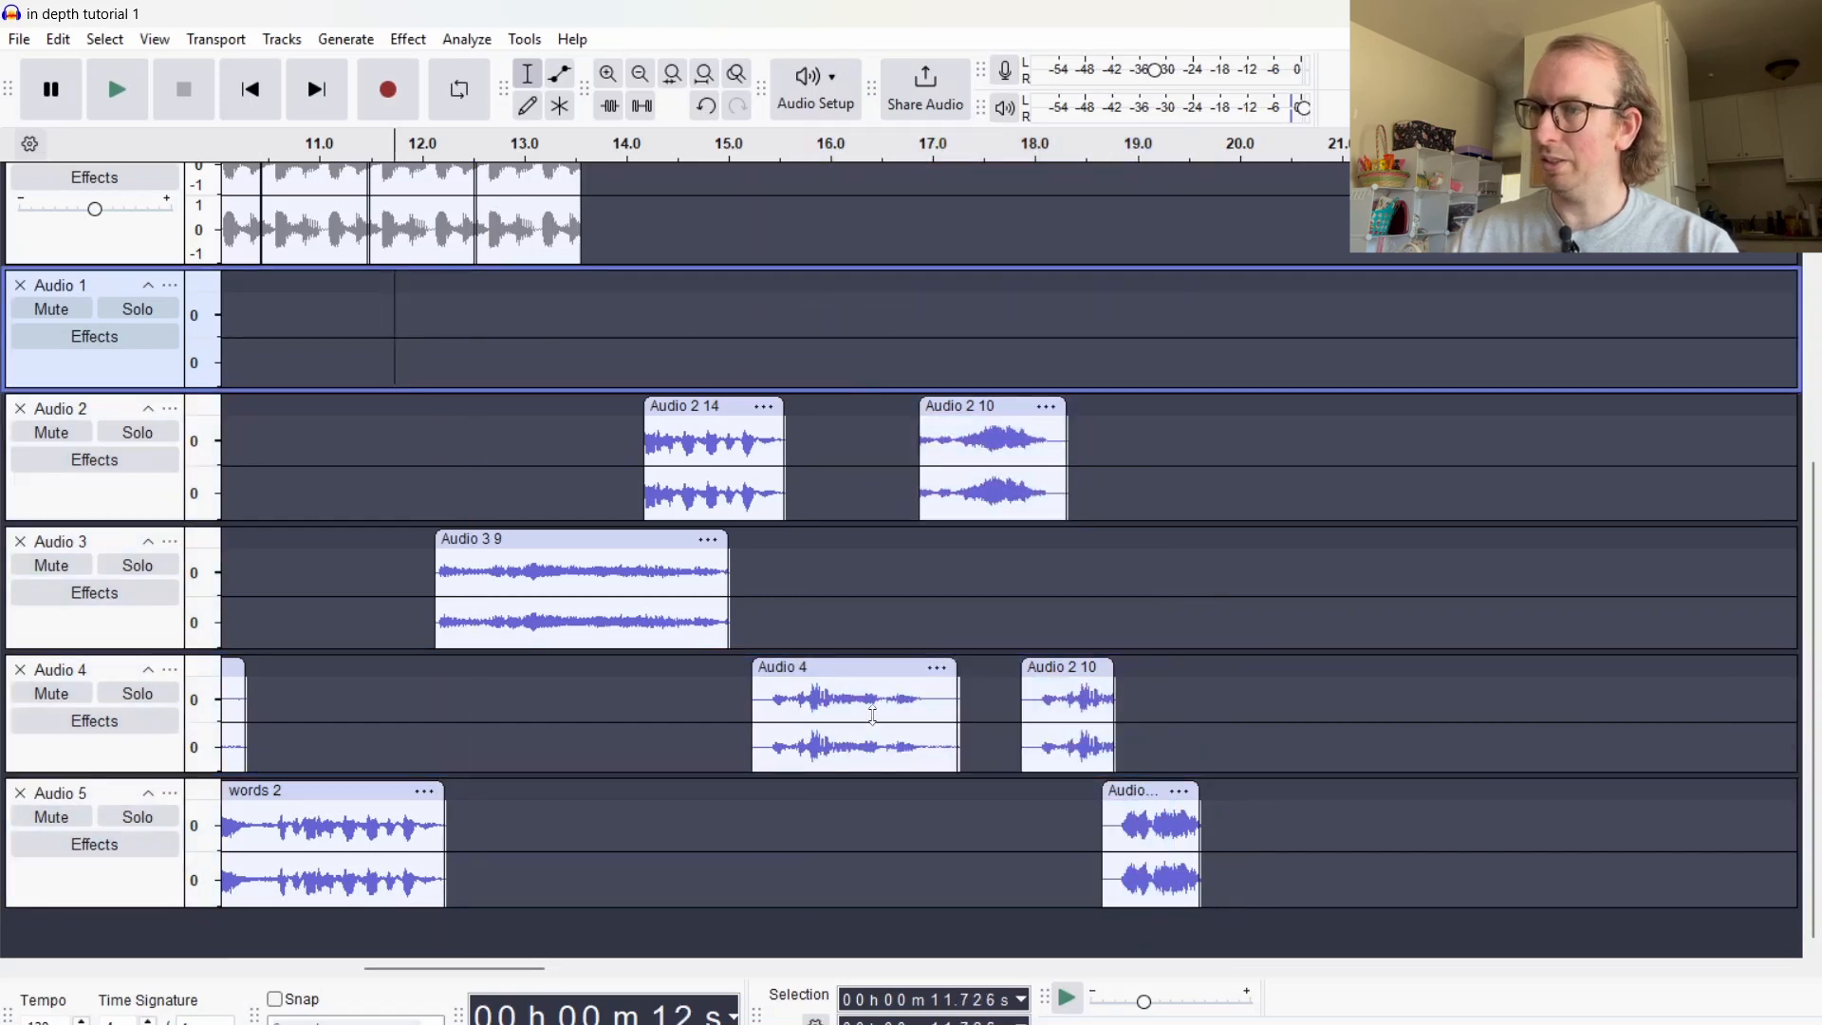
key("space")
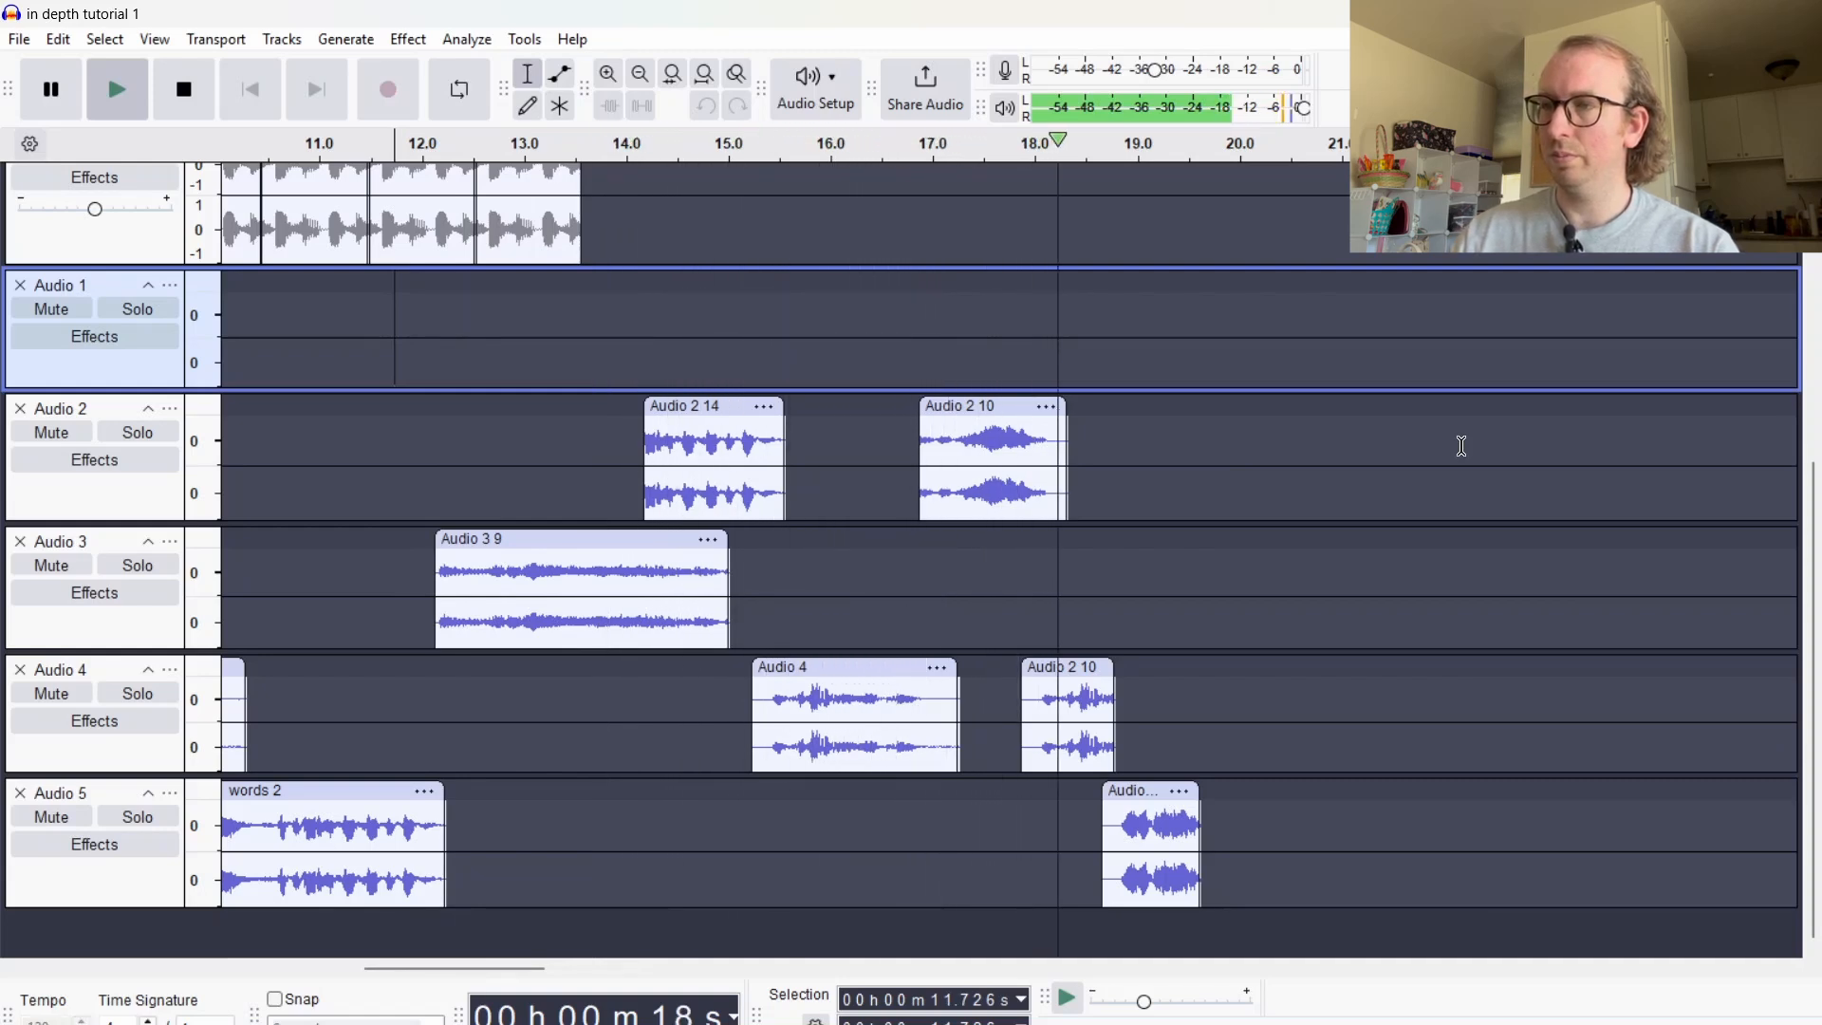
key("space")
Delete the end of the pasted Audio 2 14 clip from 14.954 s onward and check the cut by playing from about 13.36 s
left_click_drag(801, 434, 724, 466)
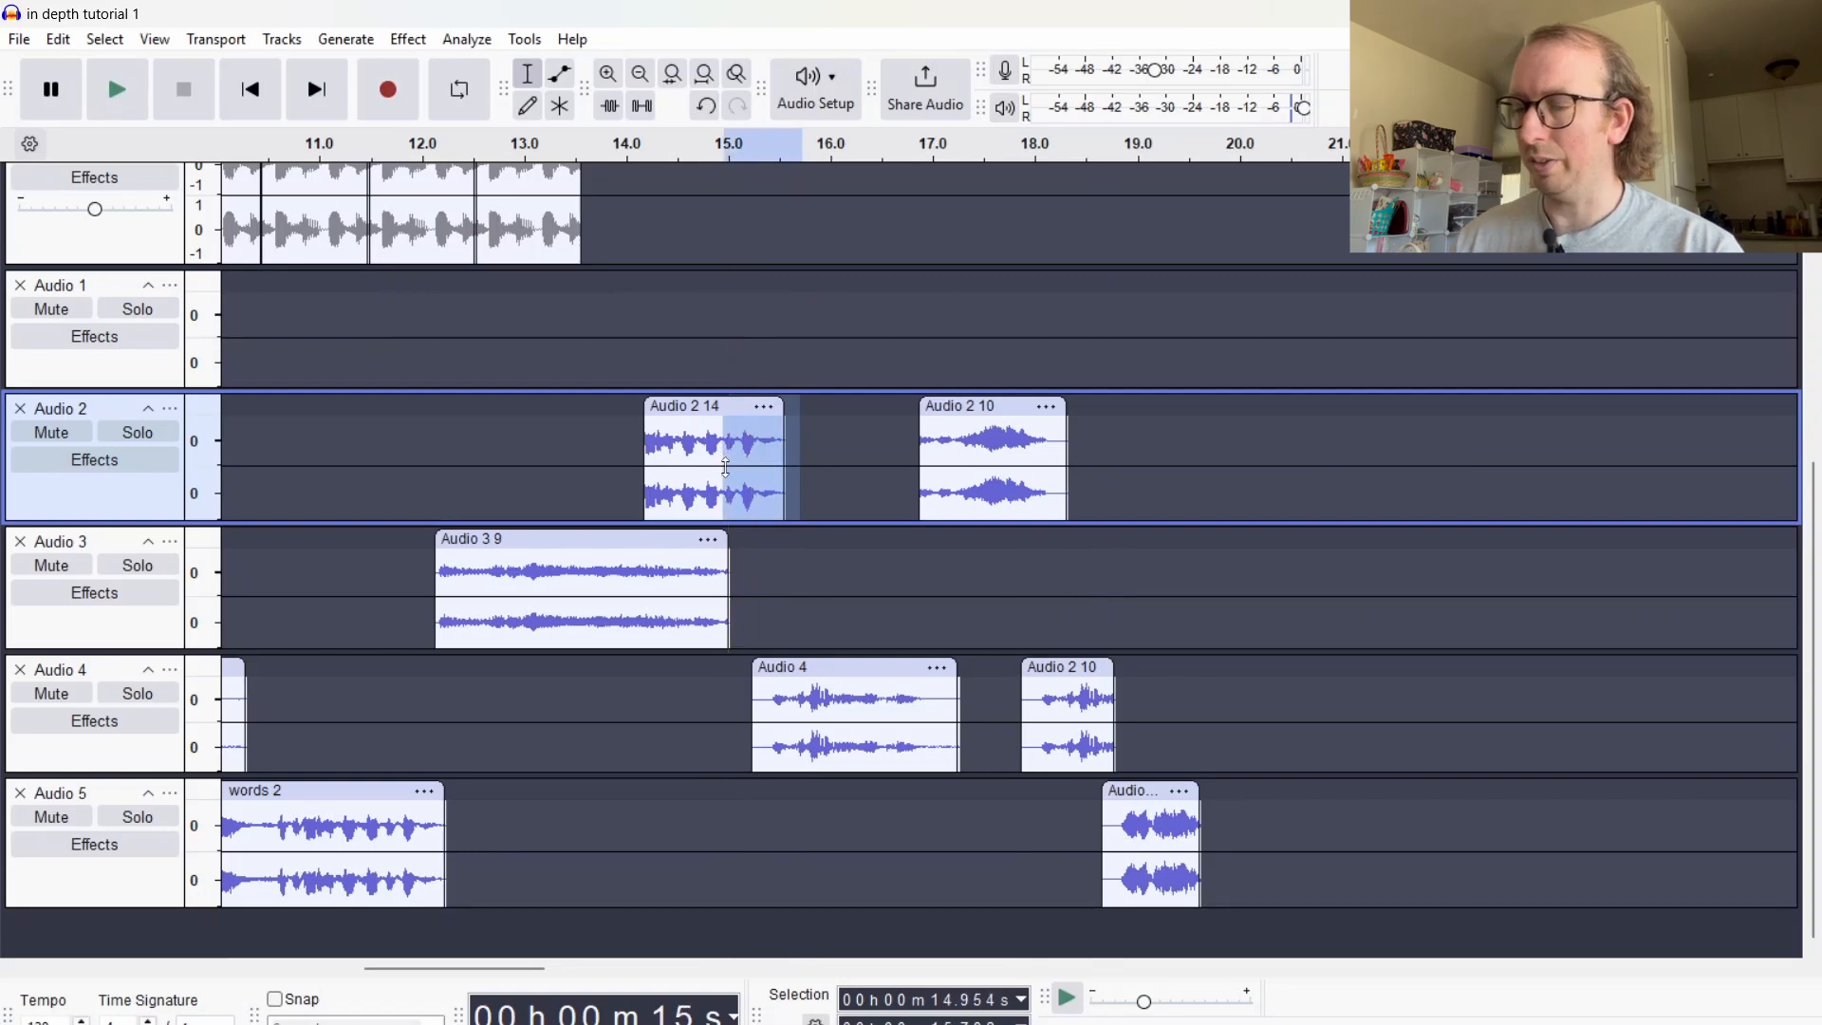
key("Delete")
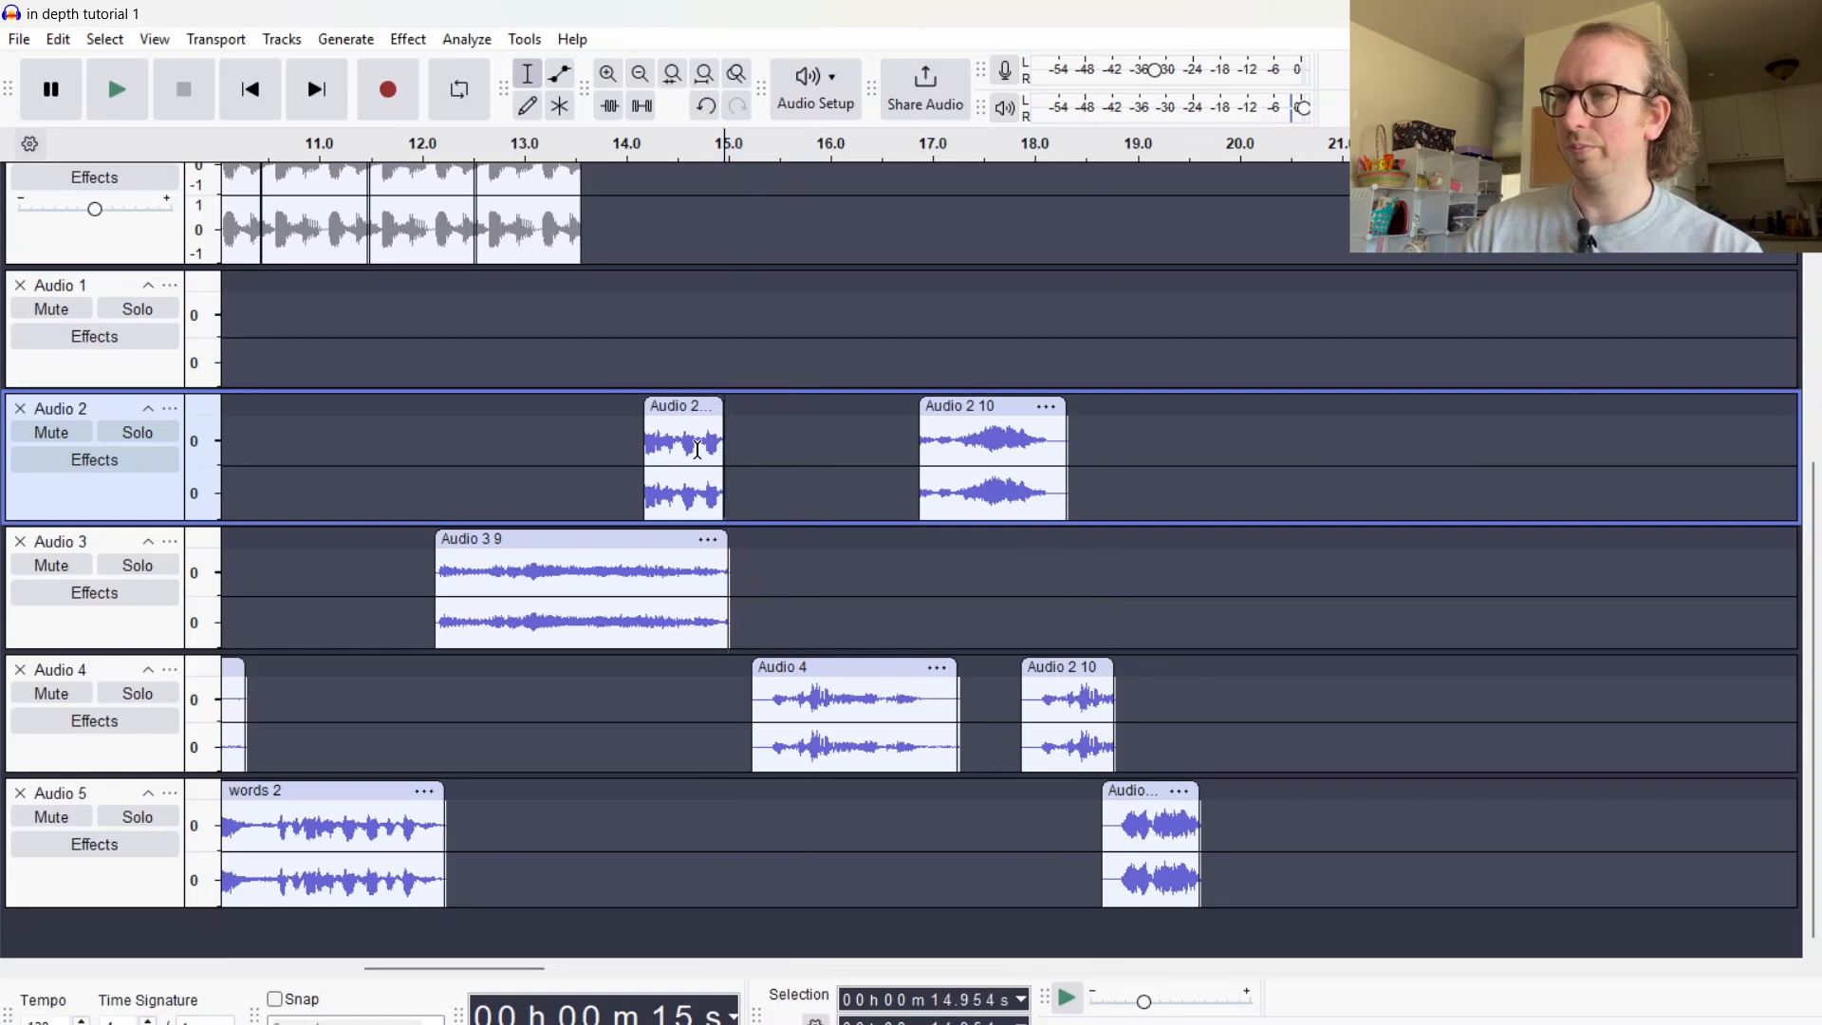
left_click(562, 351)
key("space")
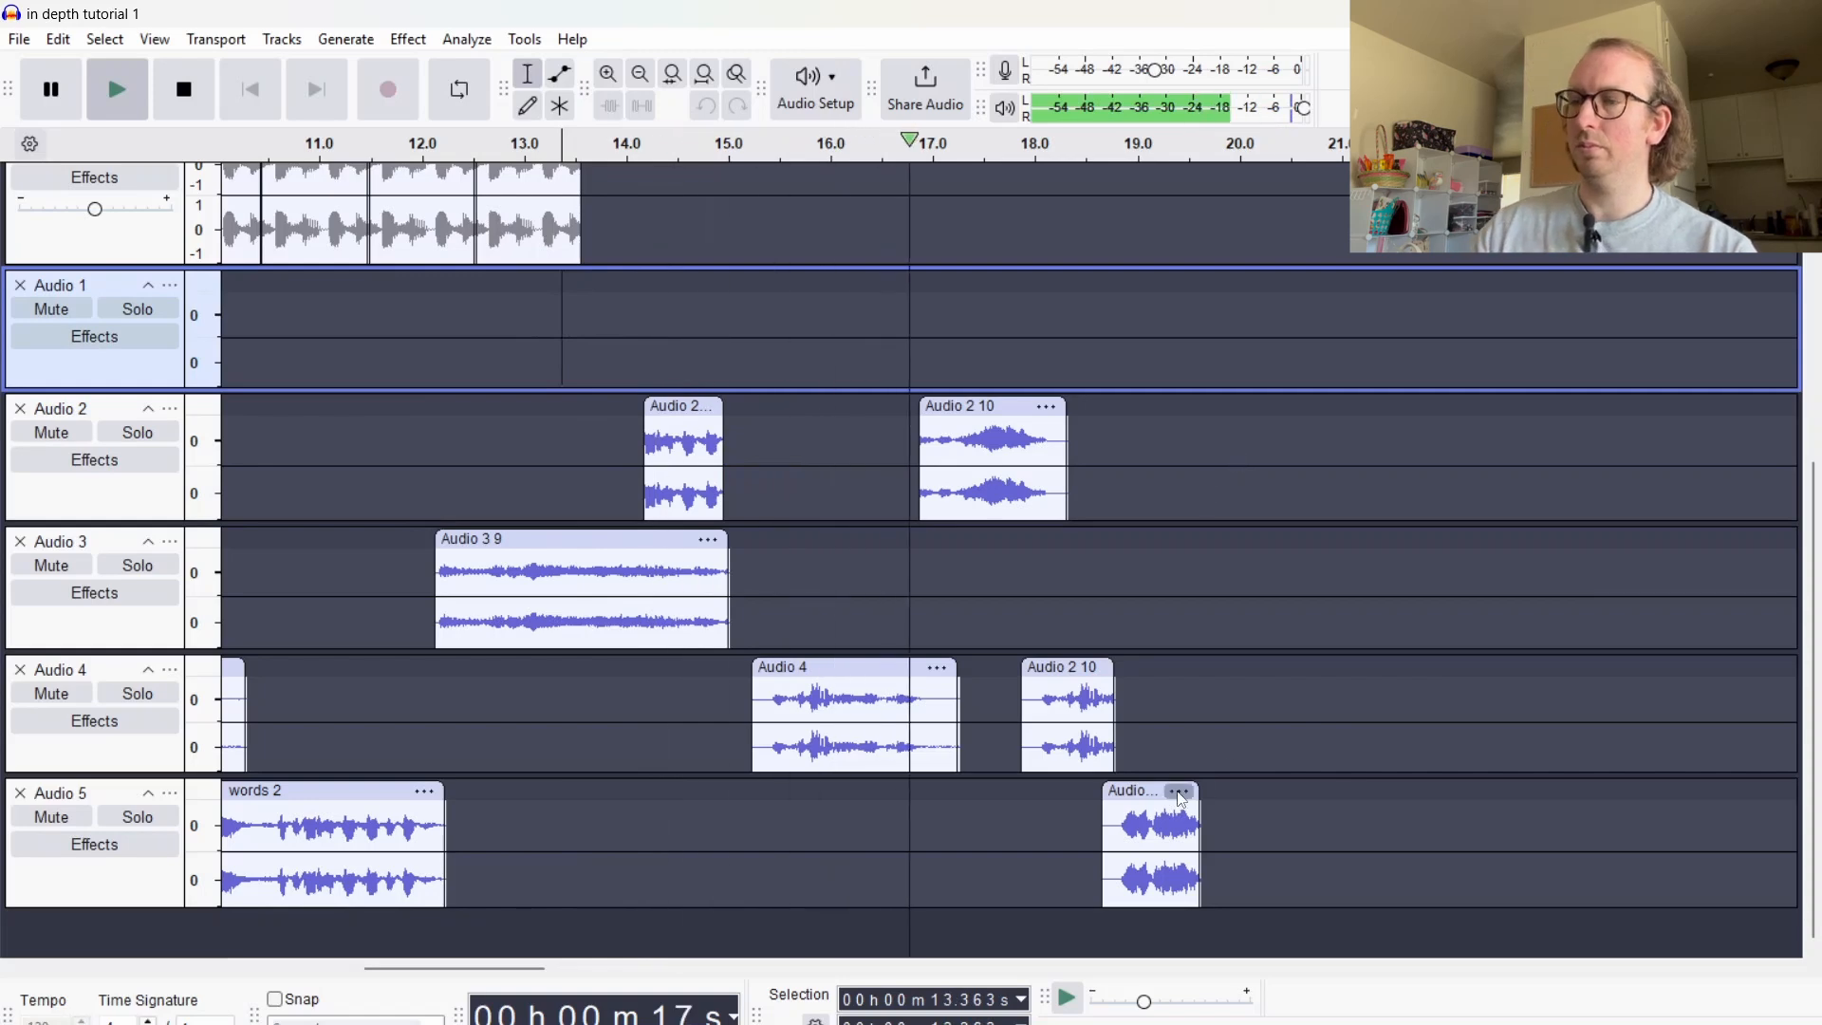
key("space")
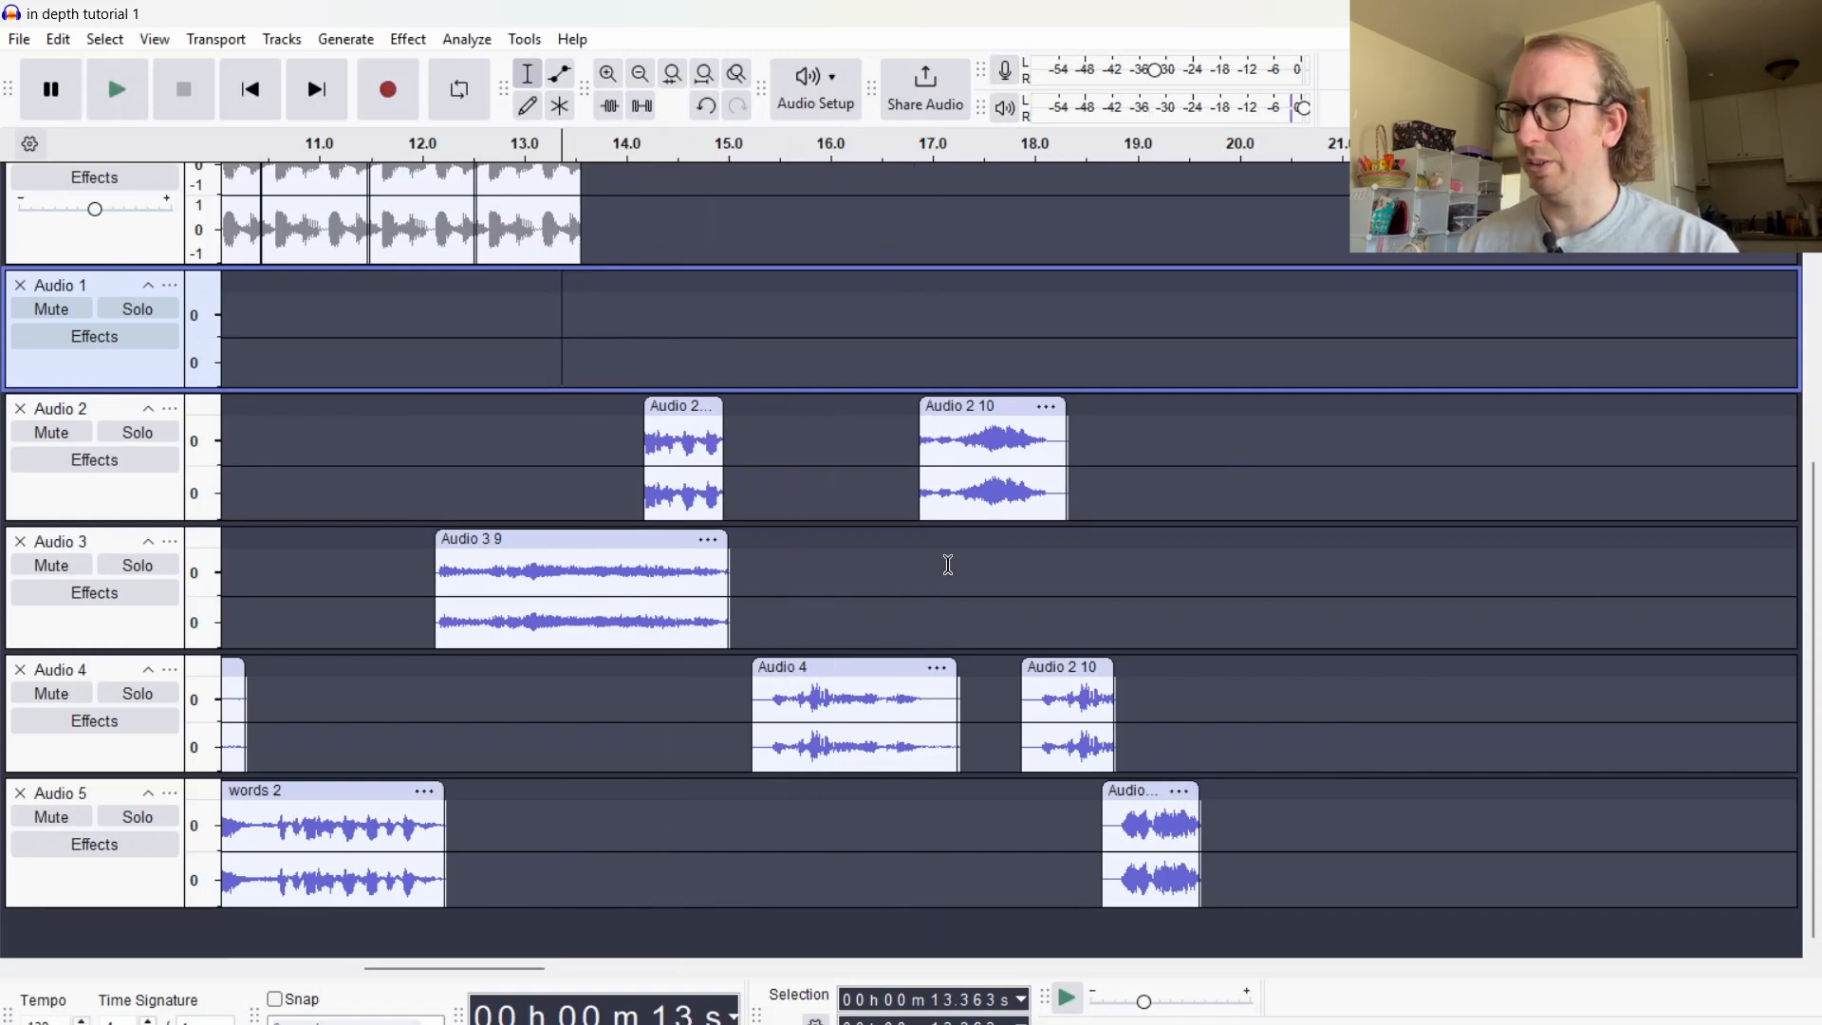
Move the clips following the trimmed one so Audio 4 starts at about 14.9 s, and play back from about 12.56 s
left_click_drag(767, 353, 1199, 806)
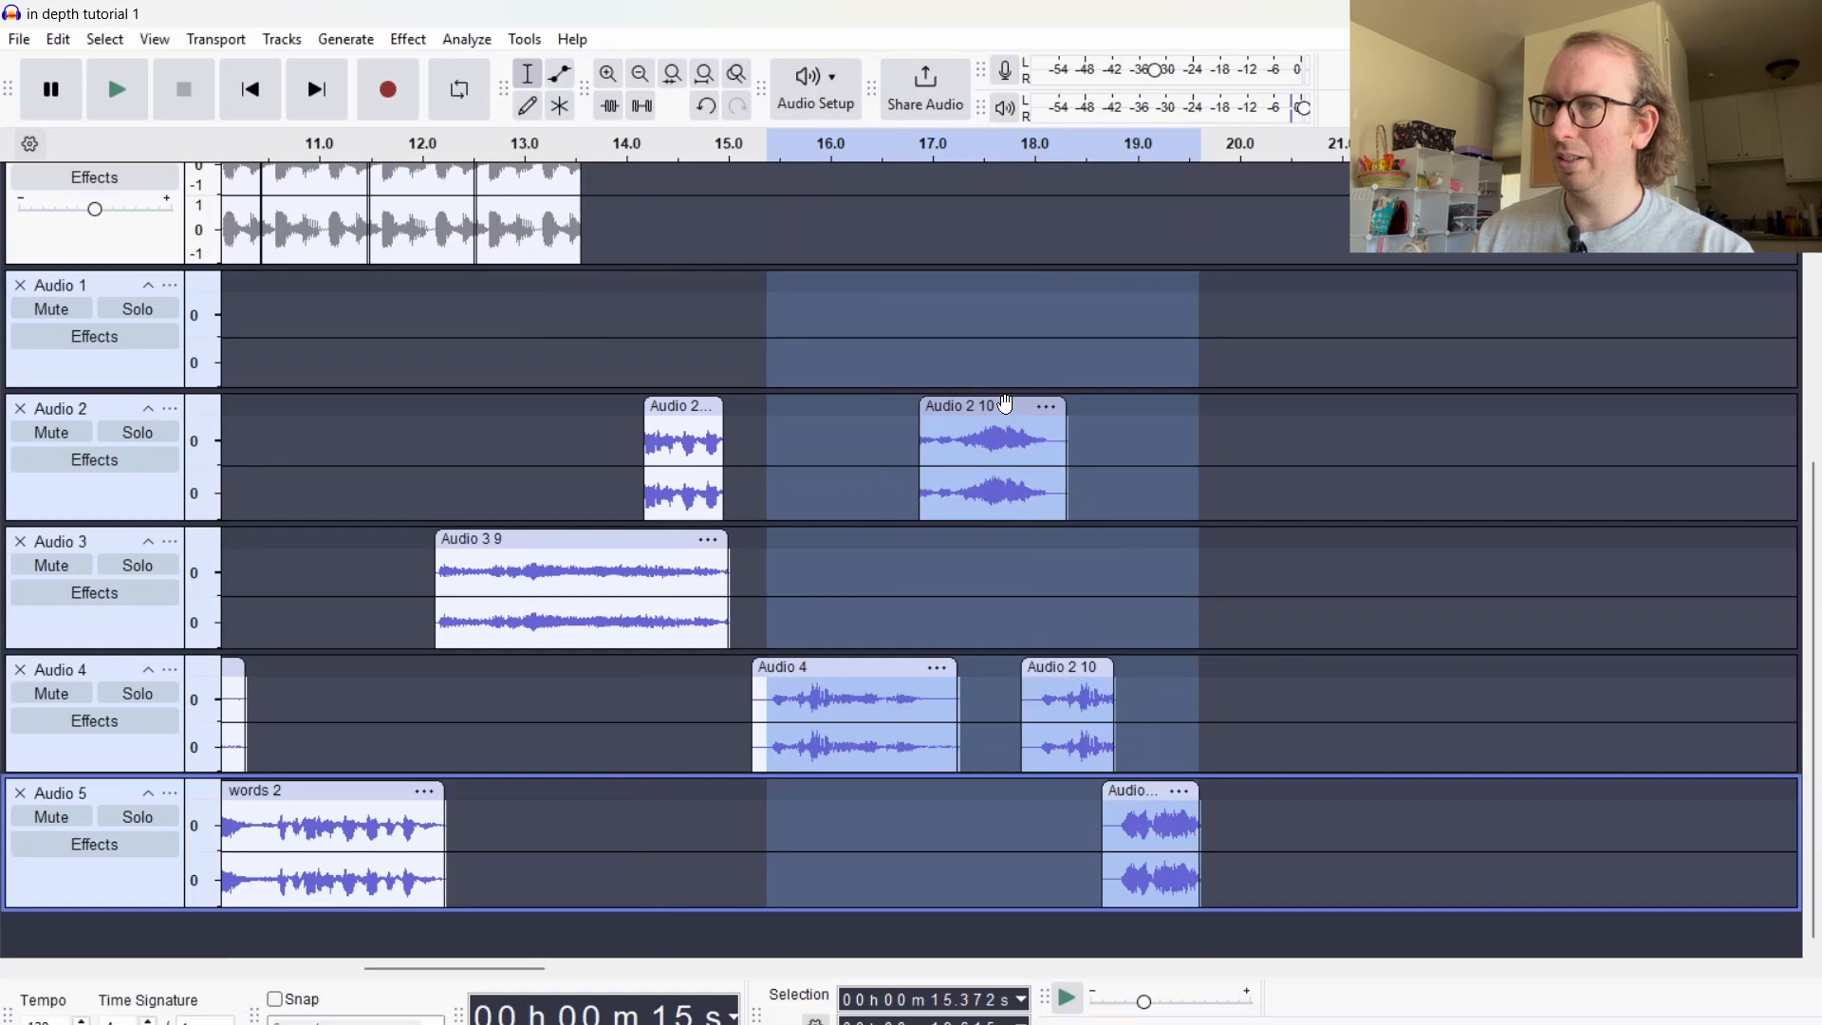
left_click_drag(1005, 403, 988, 403)
left_click(480, 351)
key("space")
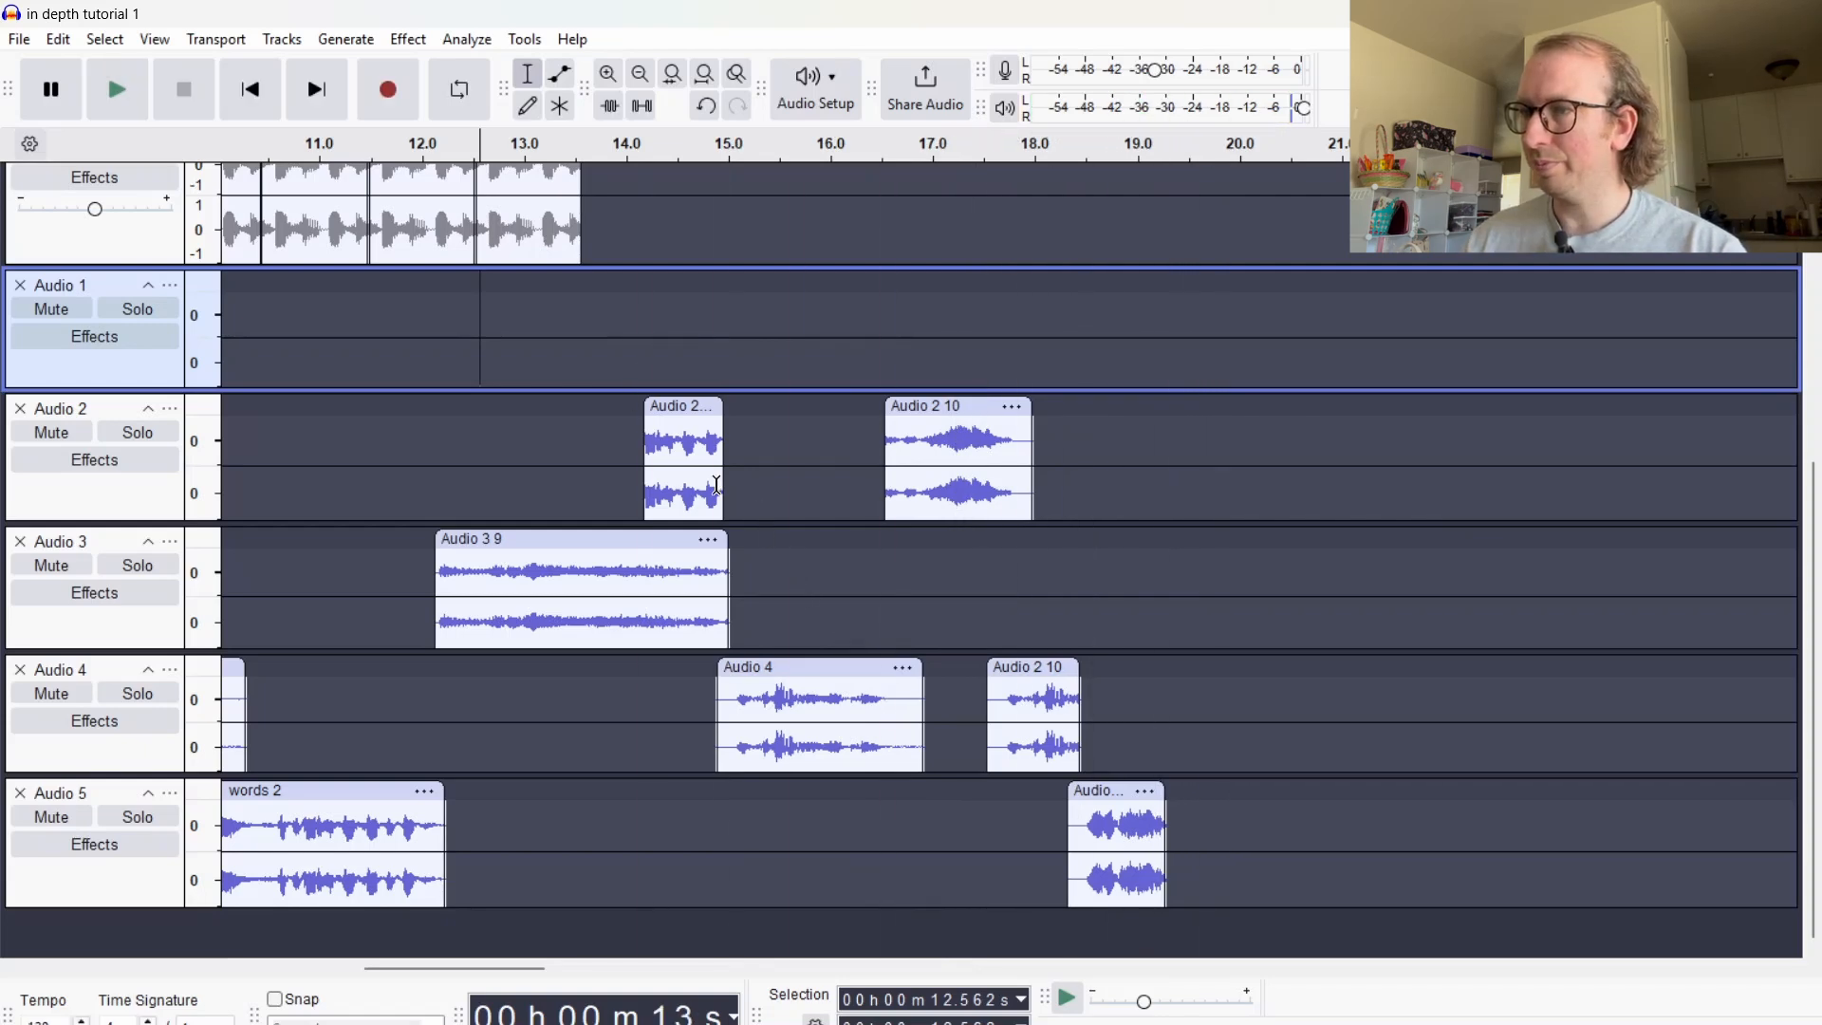
Move the trimmed Audio 2 clip to about 13.7 s and the following clips to start at about 14.45 s, checking by playback from about 12.23 s
left_click_drag(679, 415, 641, 415)
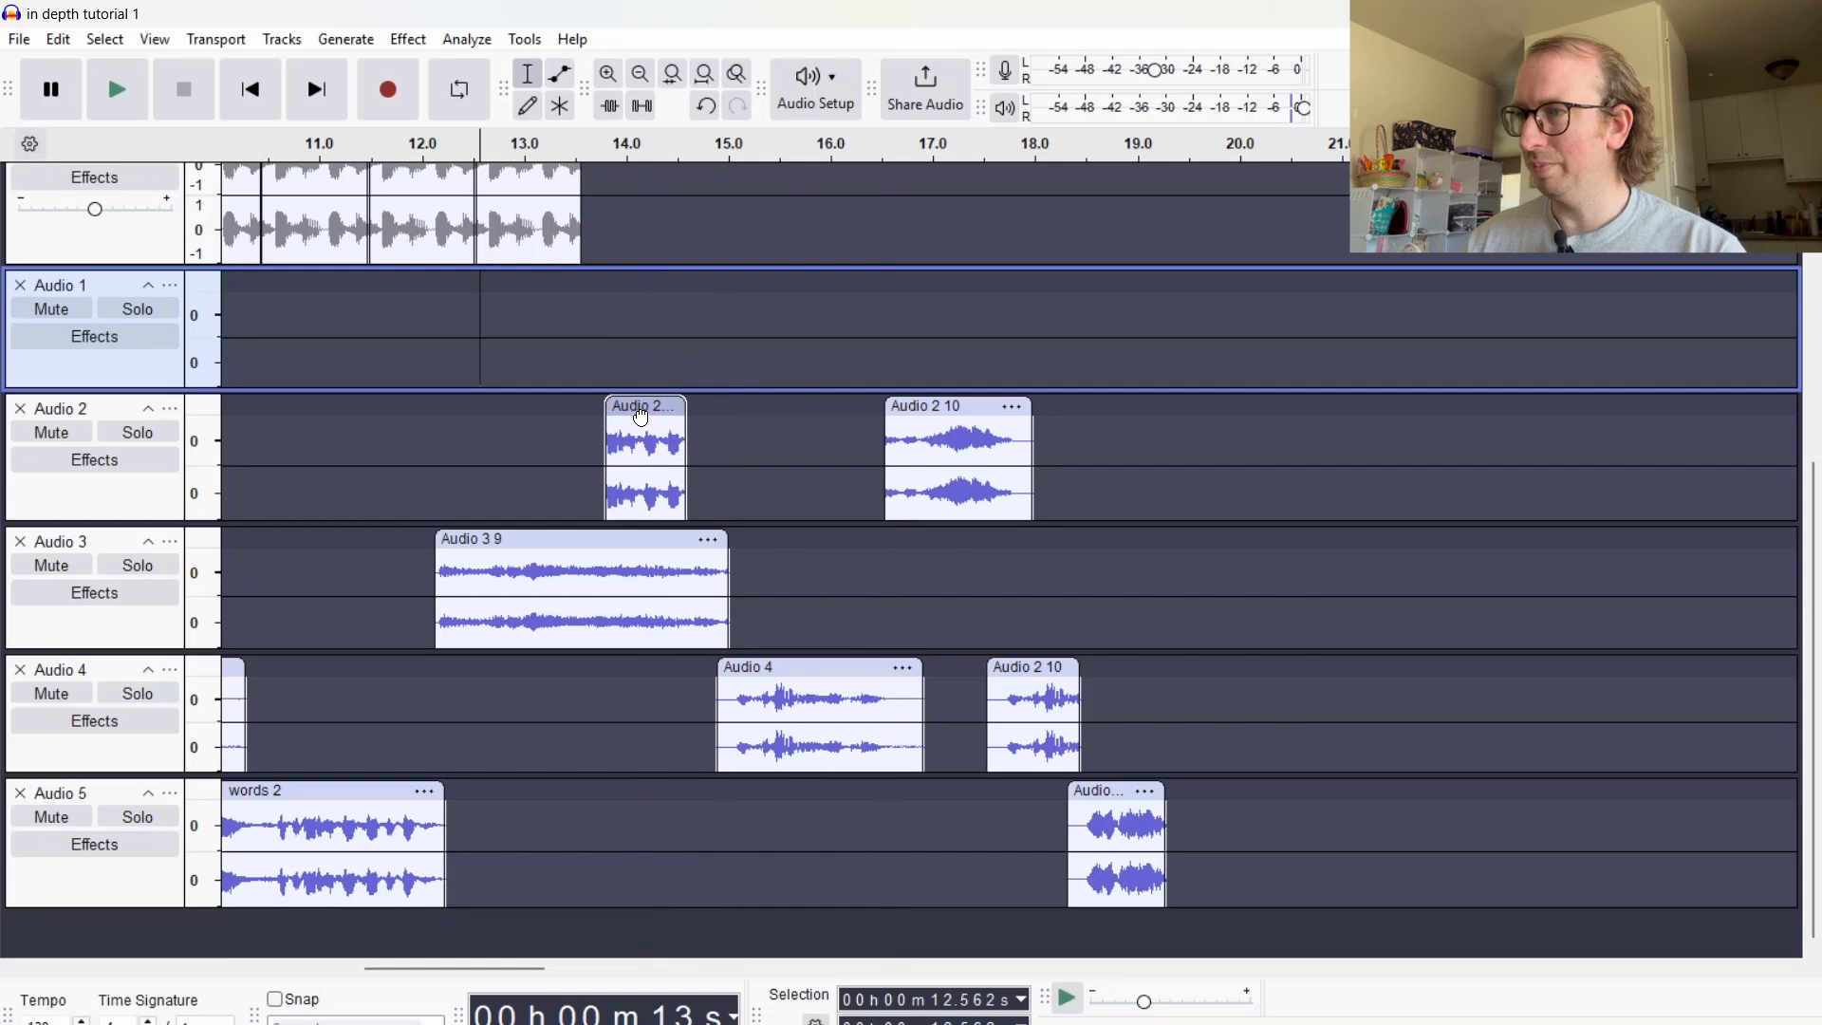
left_click_drag(641, 418, 627, 422)
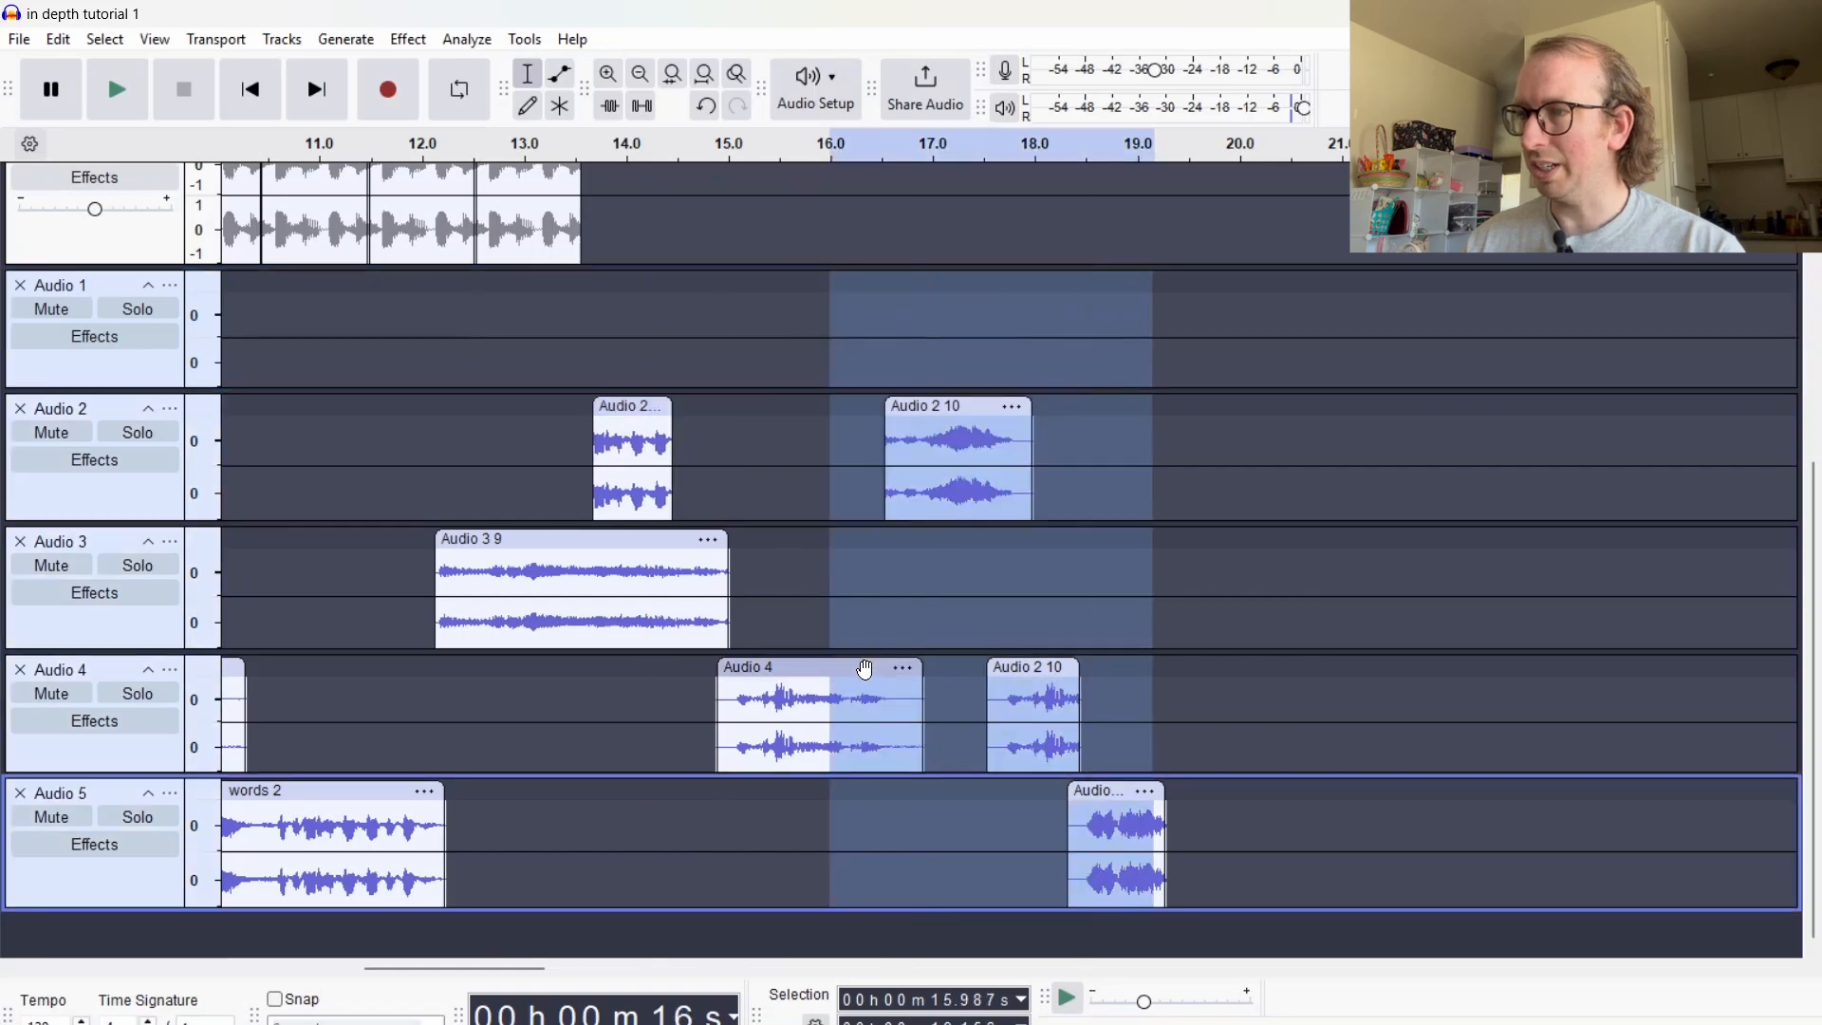
left_click_drag(860, 672, 817, 686)
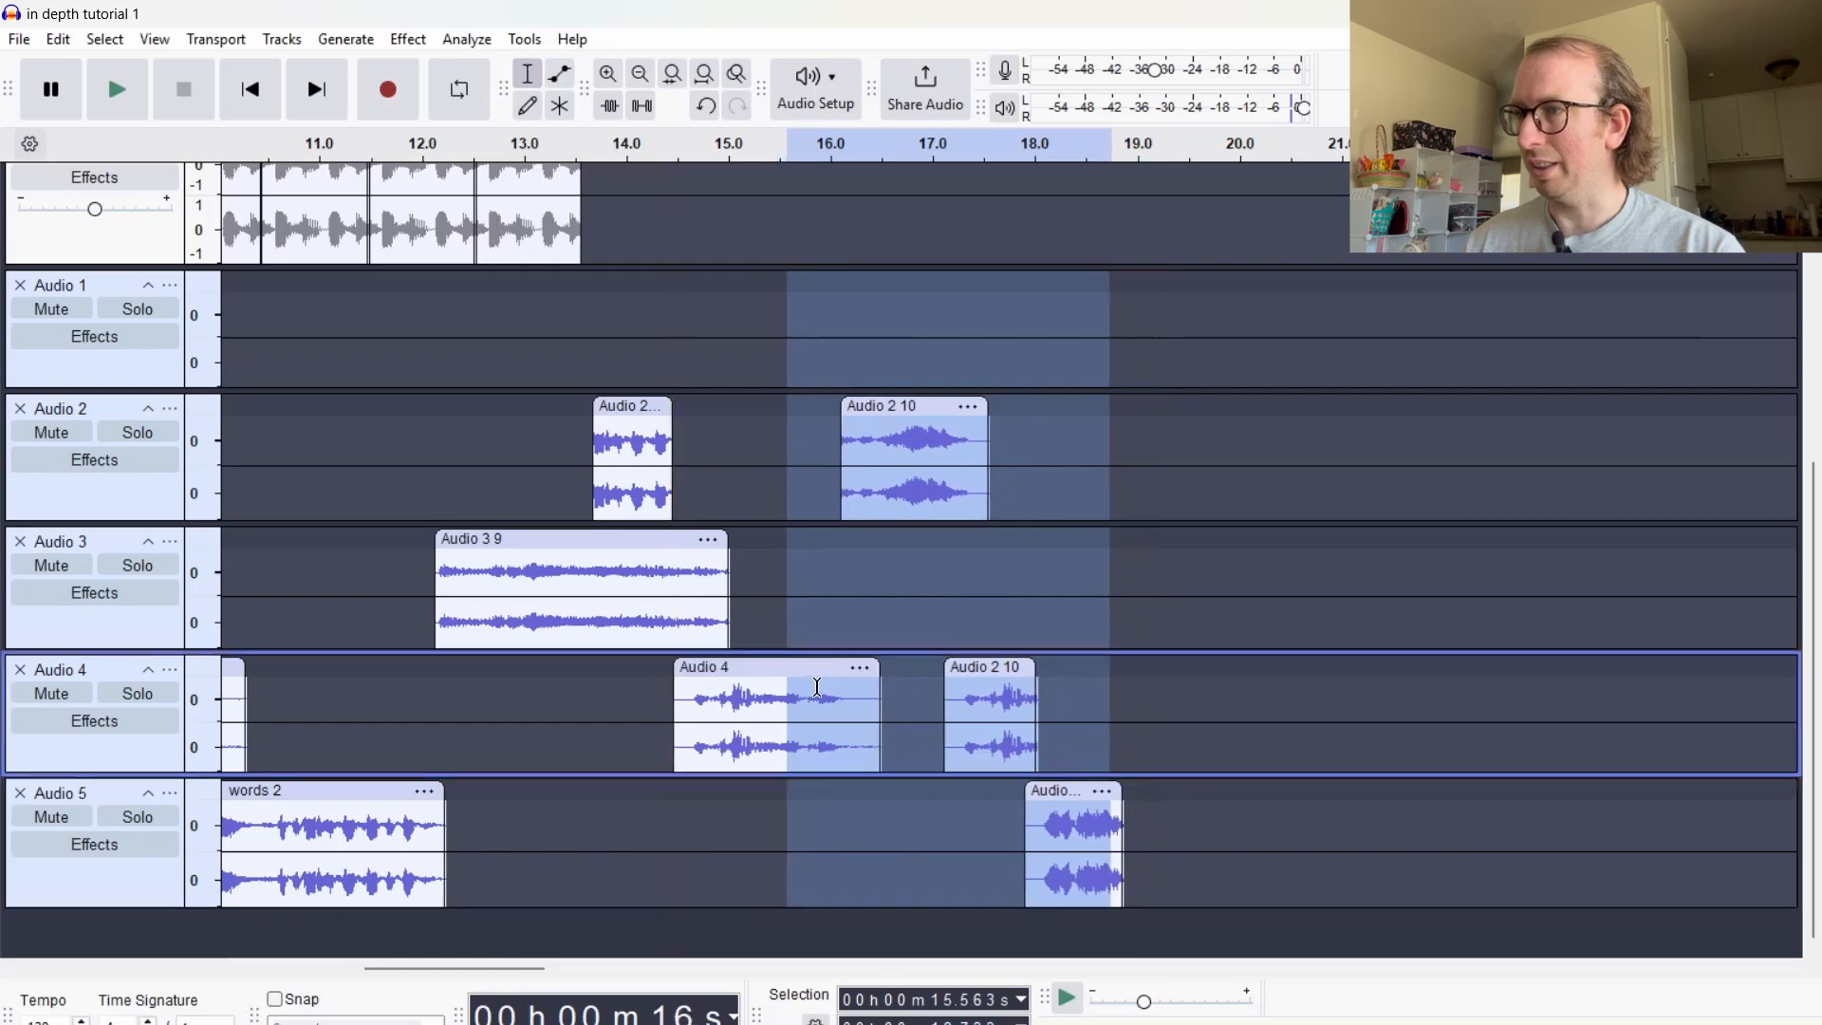
left_click(450, 364)
key("space")
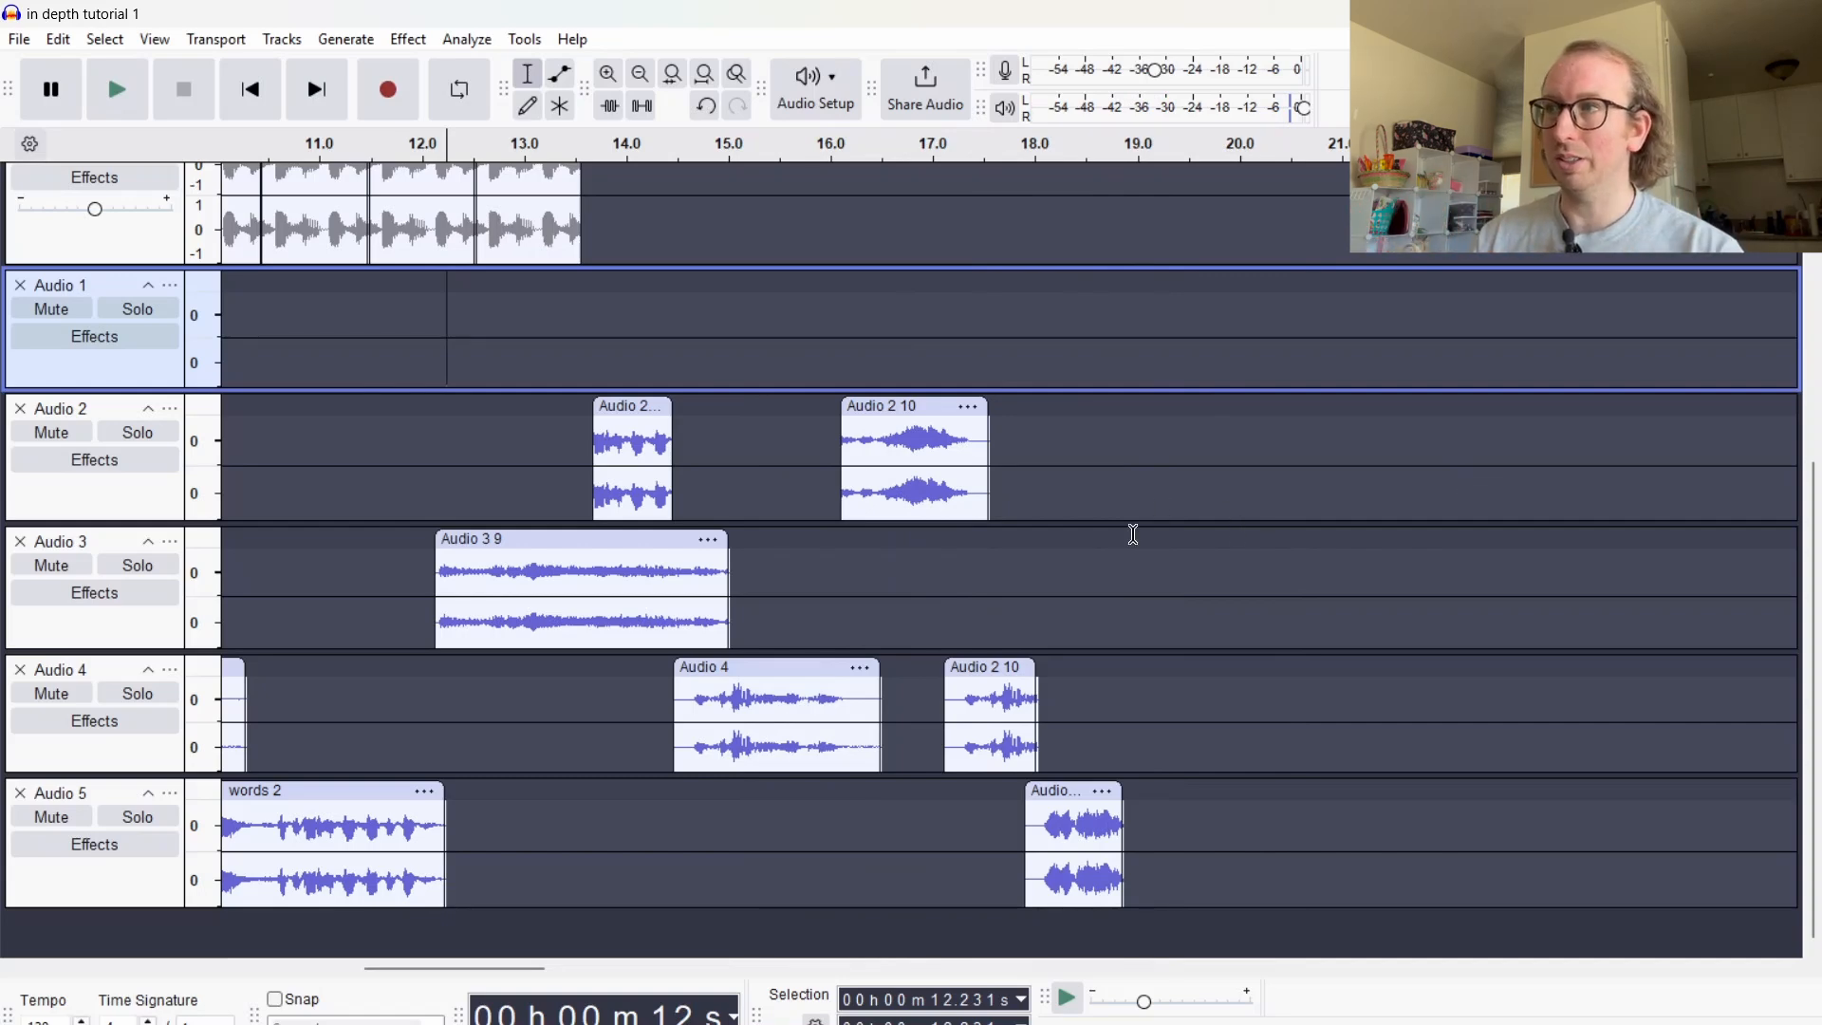
left_click(19, 43)
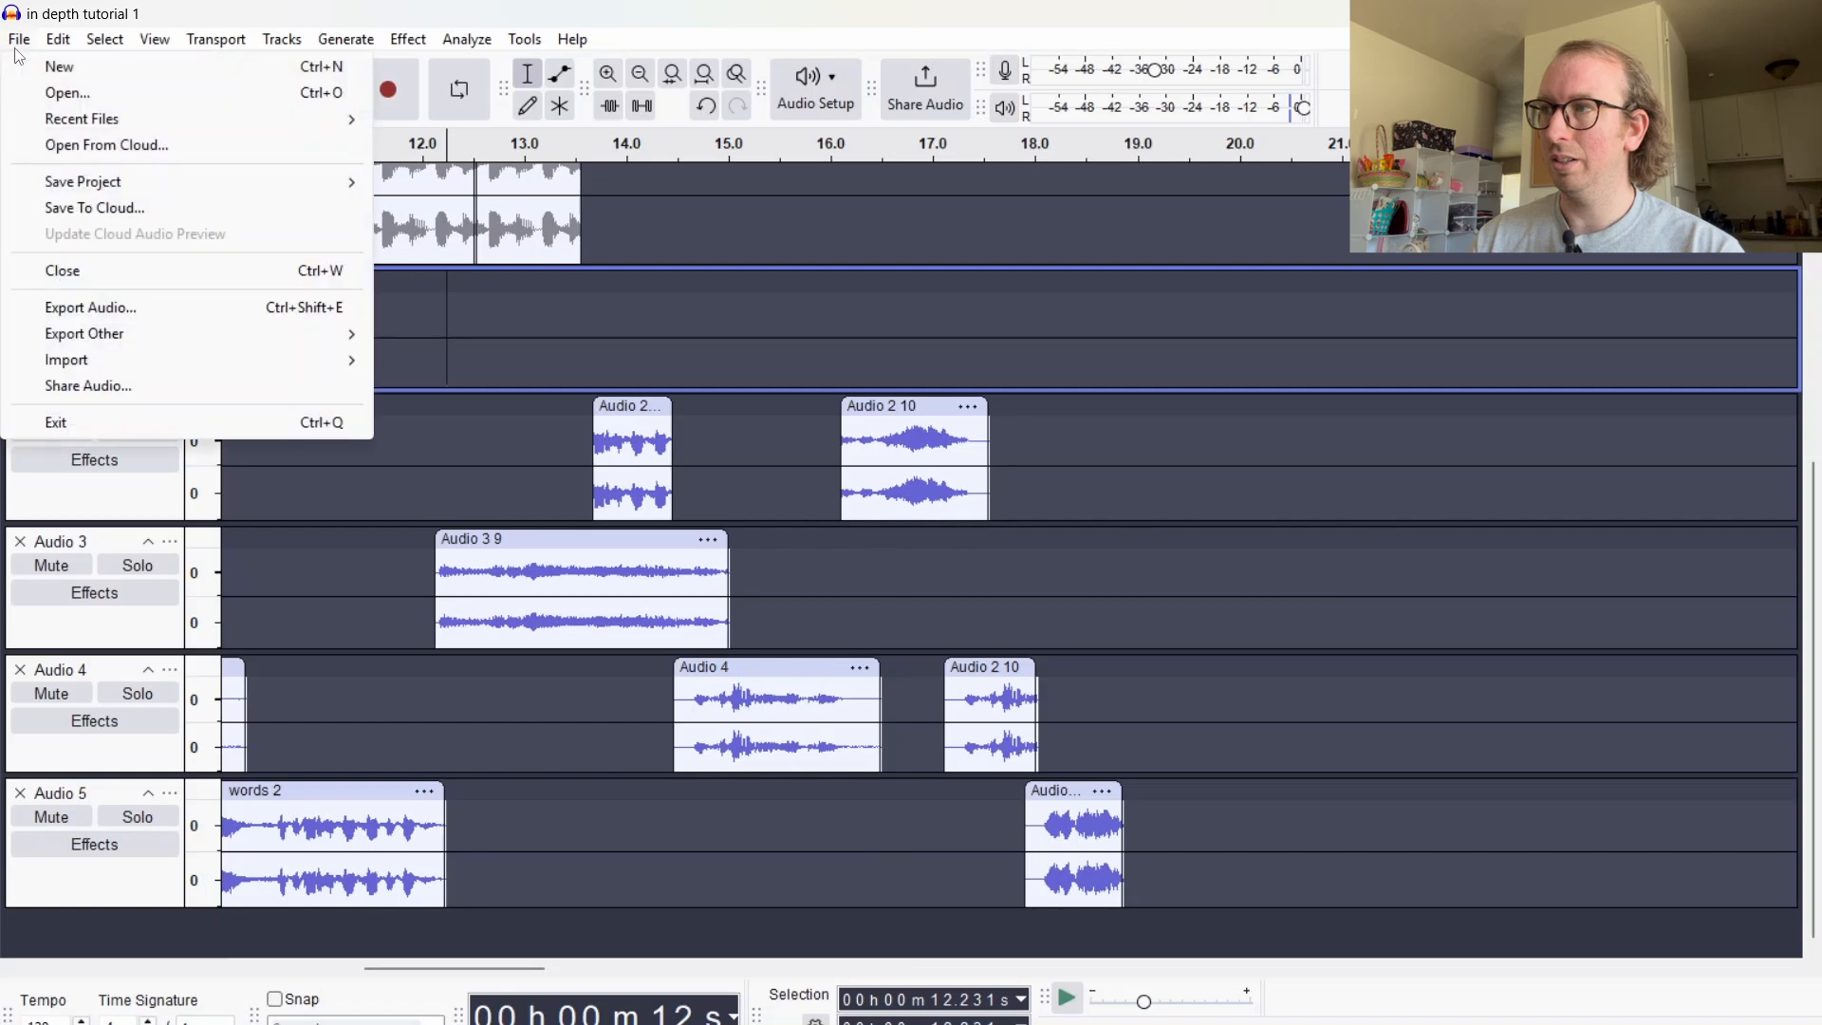
mouse_move(145, 192)
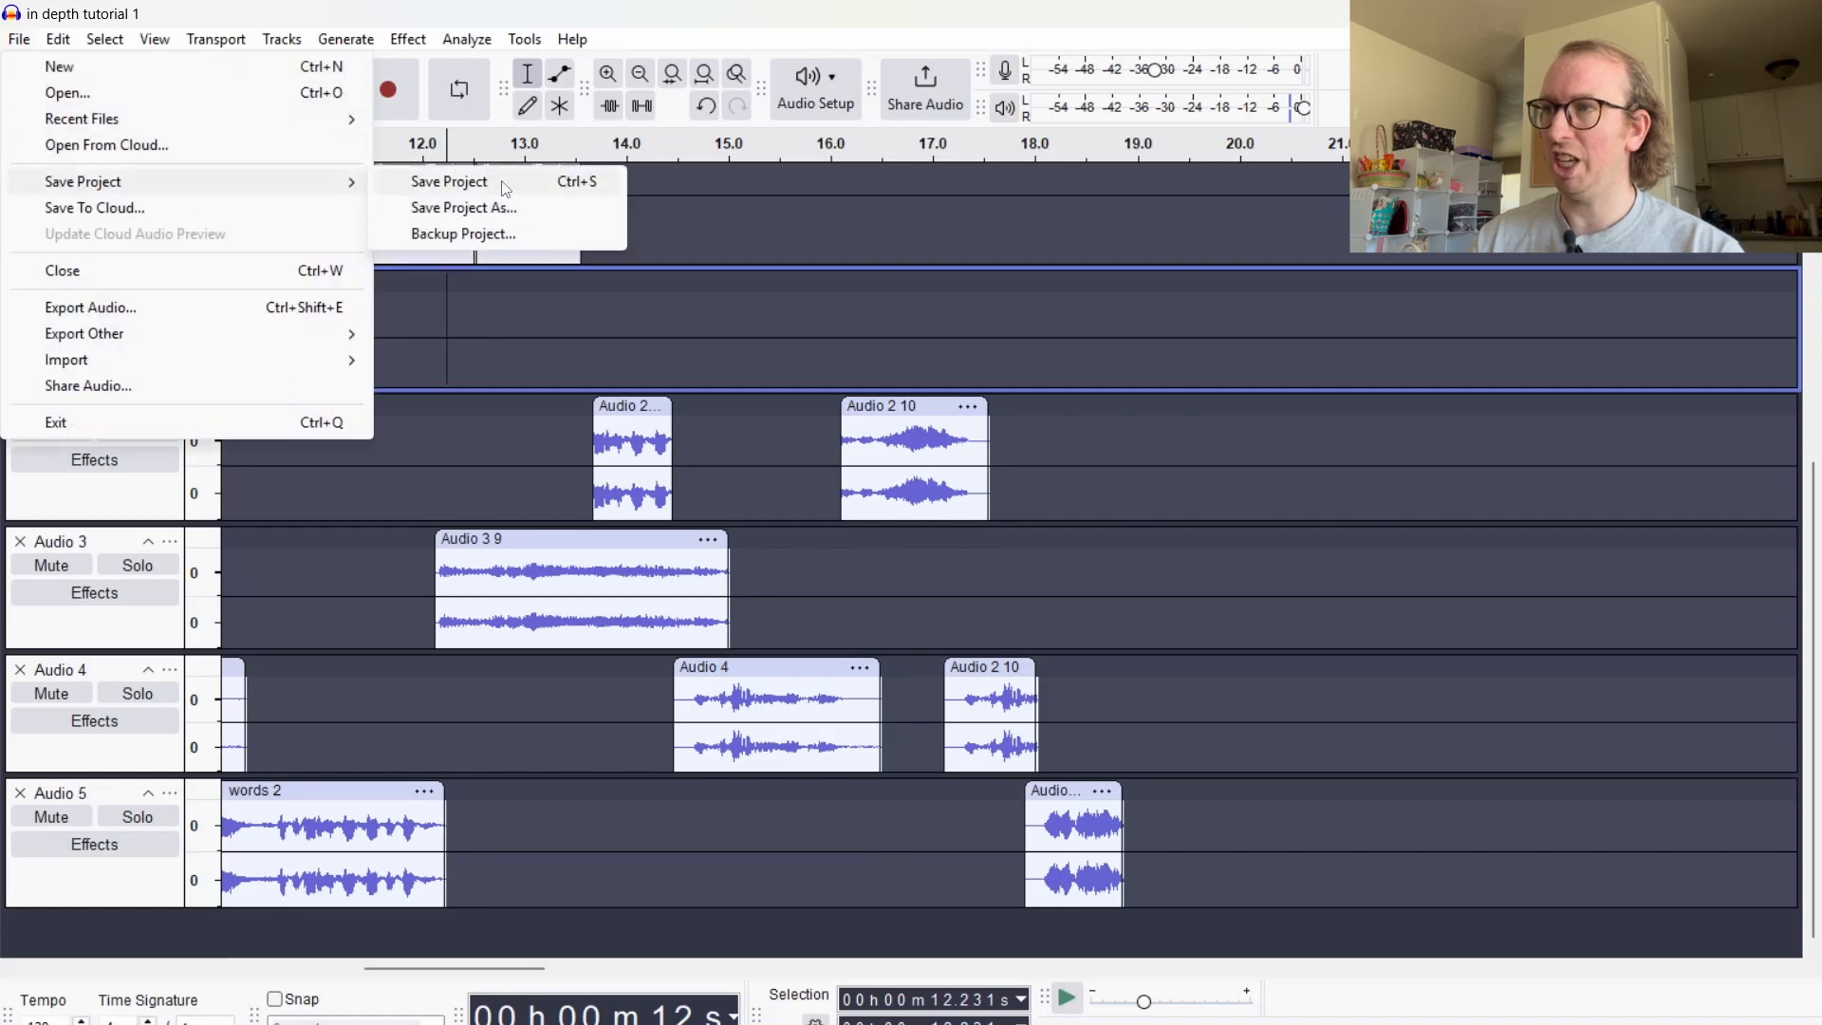
left_click(491, 209)
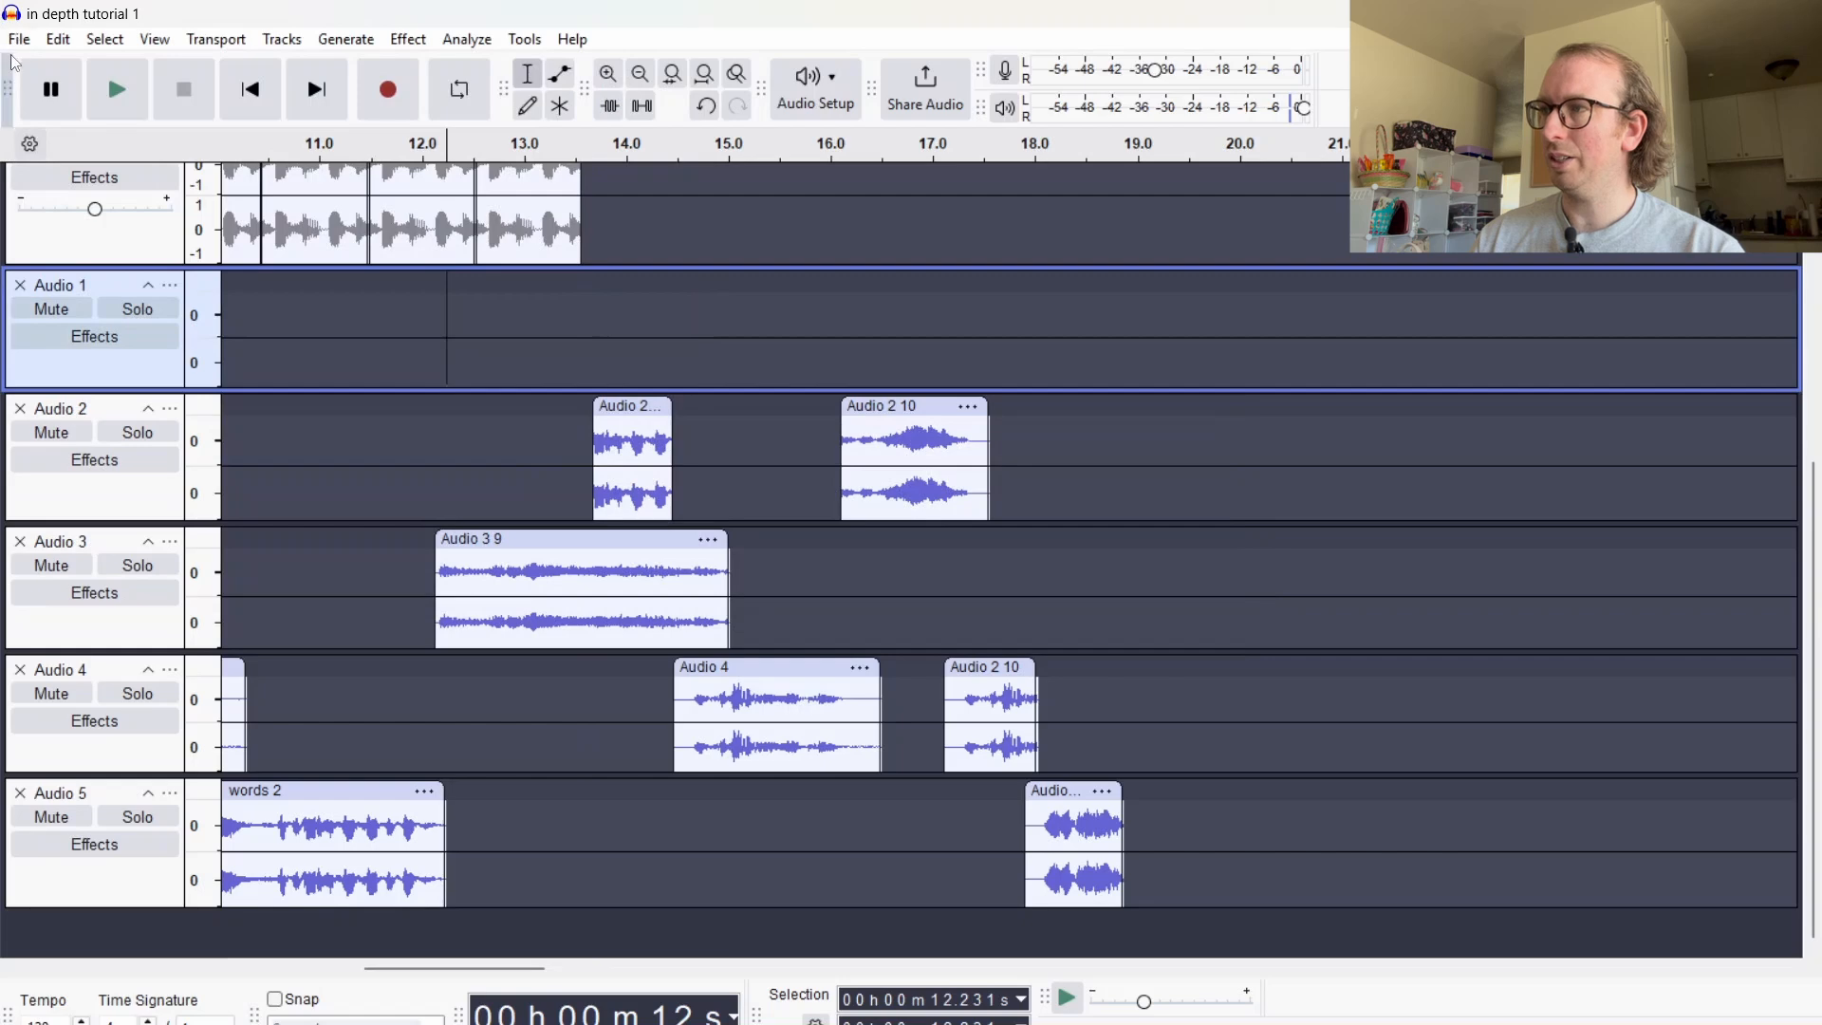
Save the project under the new name "in depth tutorial 1 part 2" in the edge of dreamspace folder
left_click(19, 38)
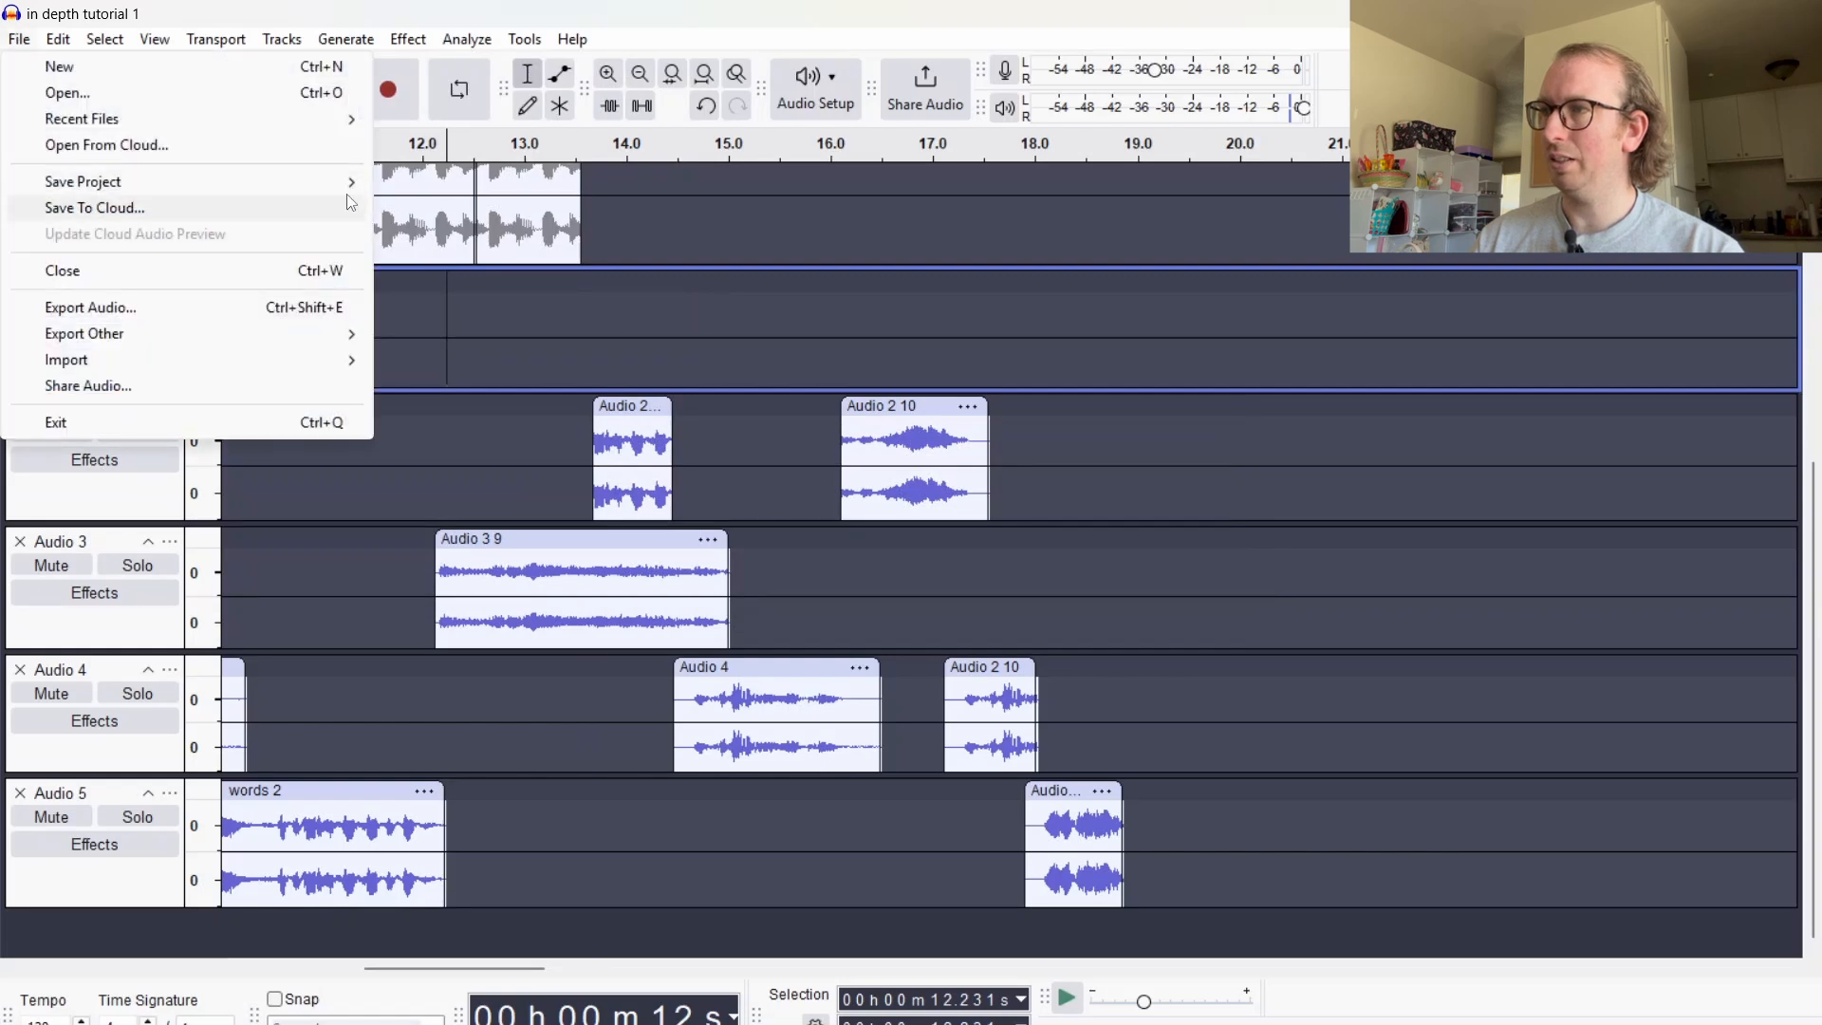
mouse_move(354, 183)
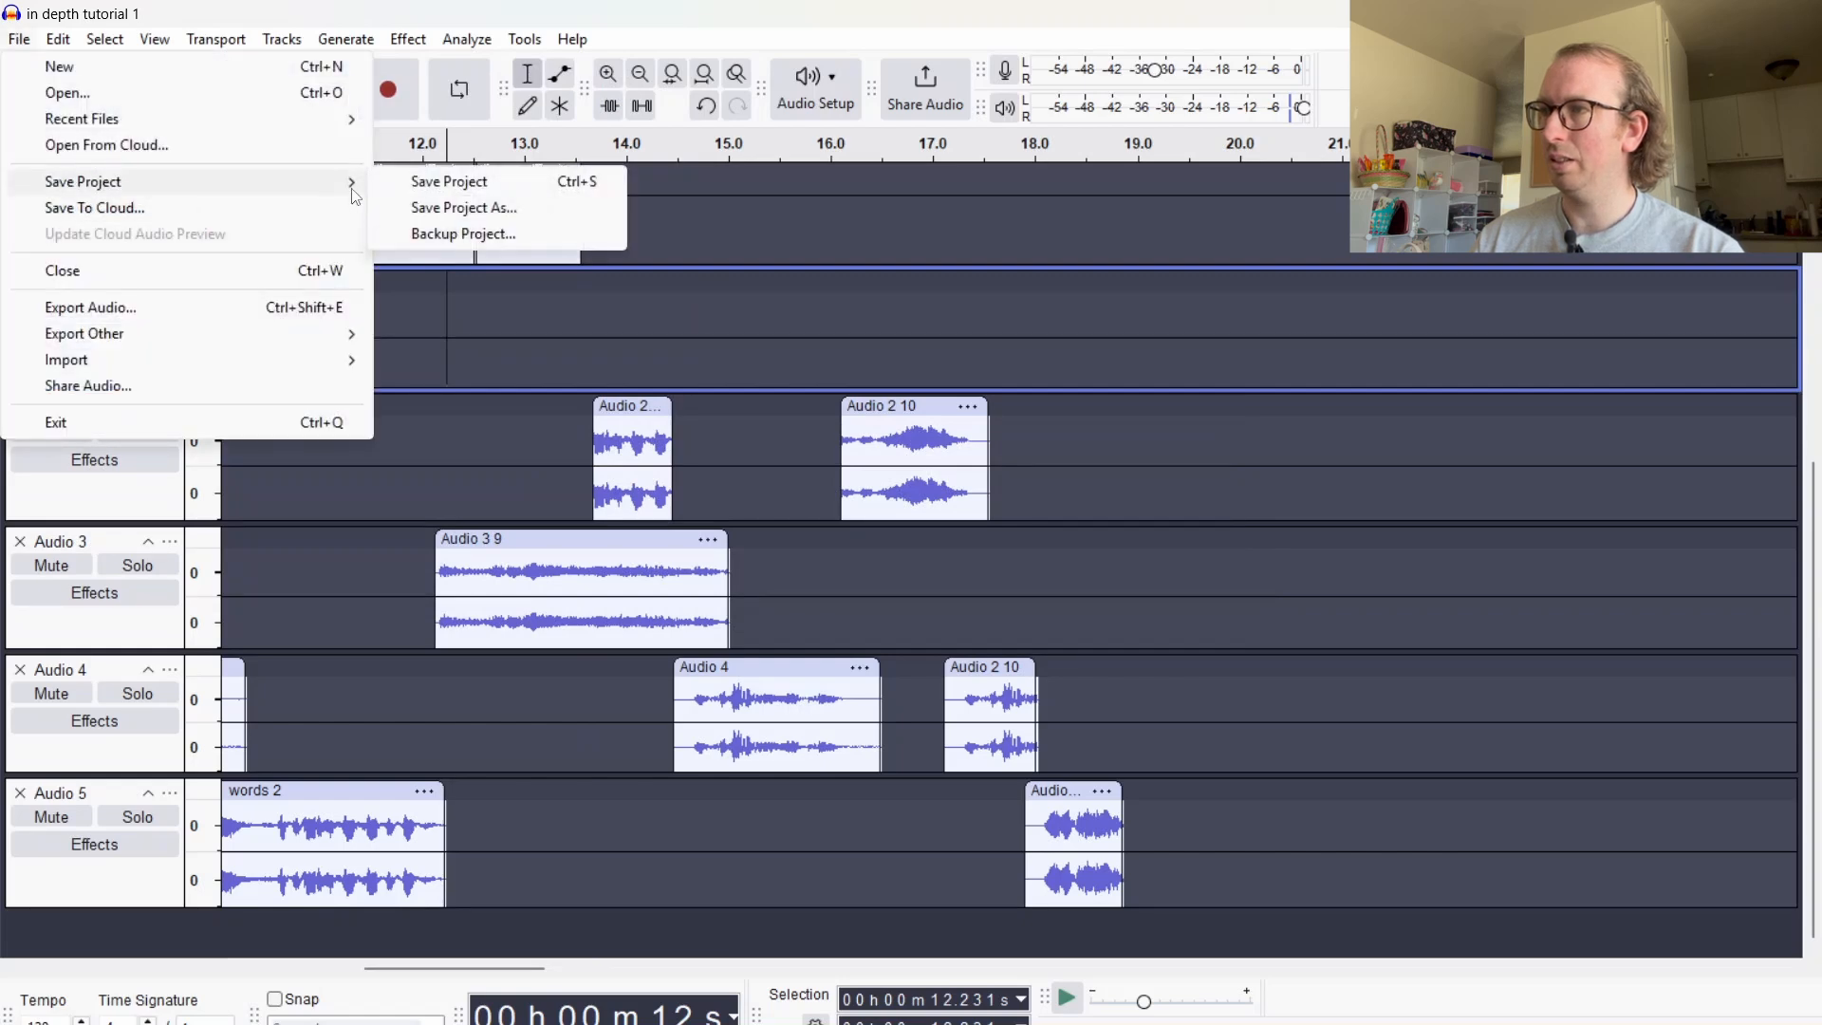
left_click(529, 209)
type("pth tutorial 1 part 2")
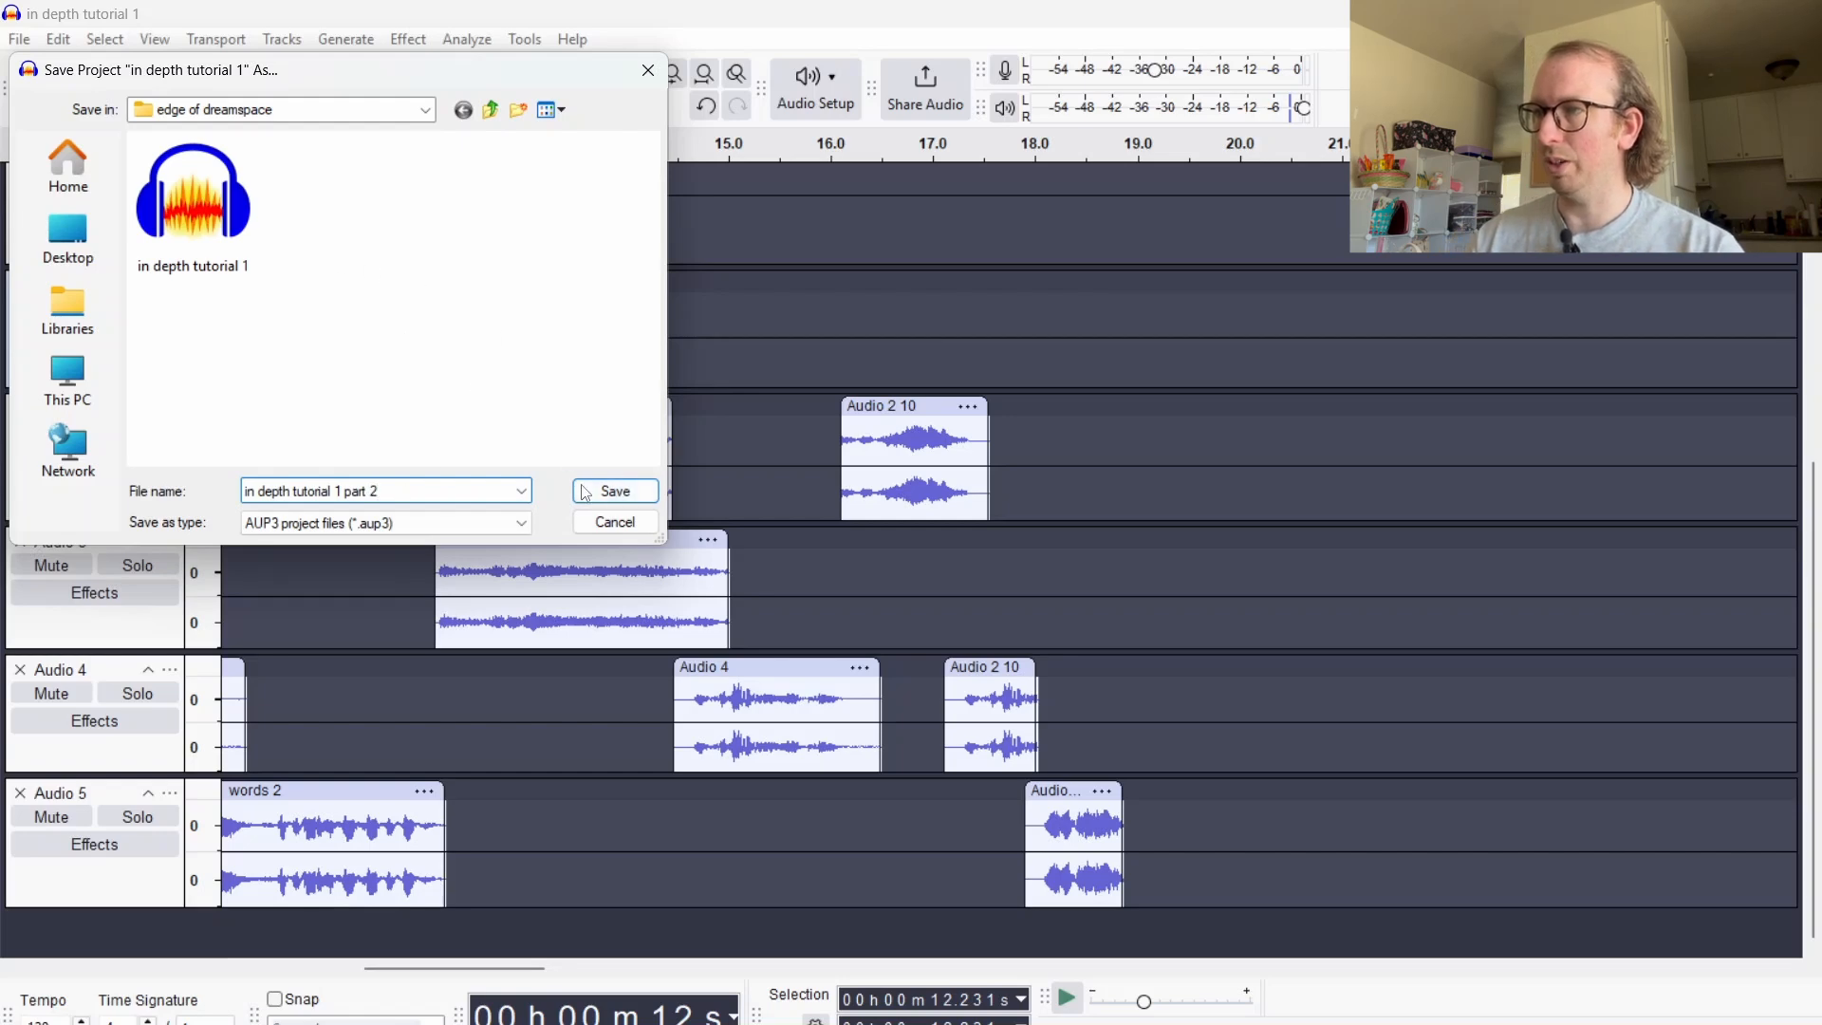
left_click(620, 494)
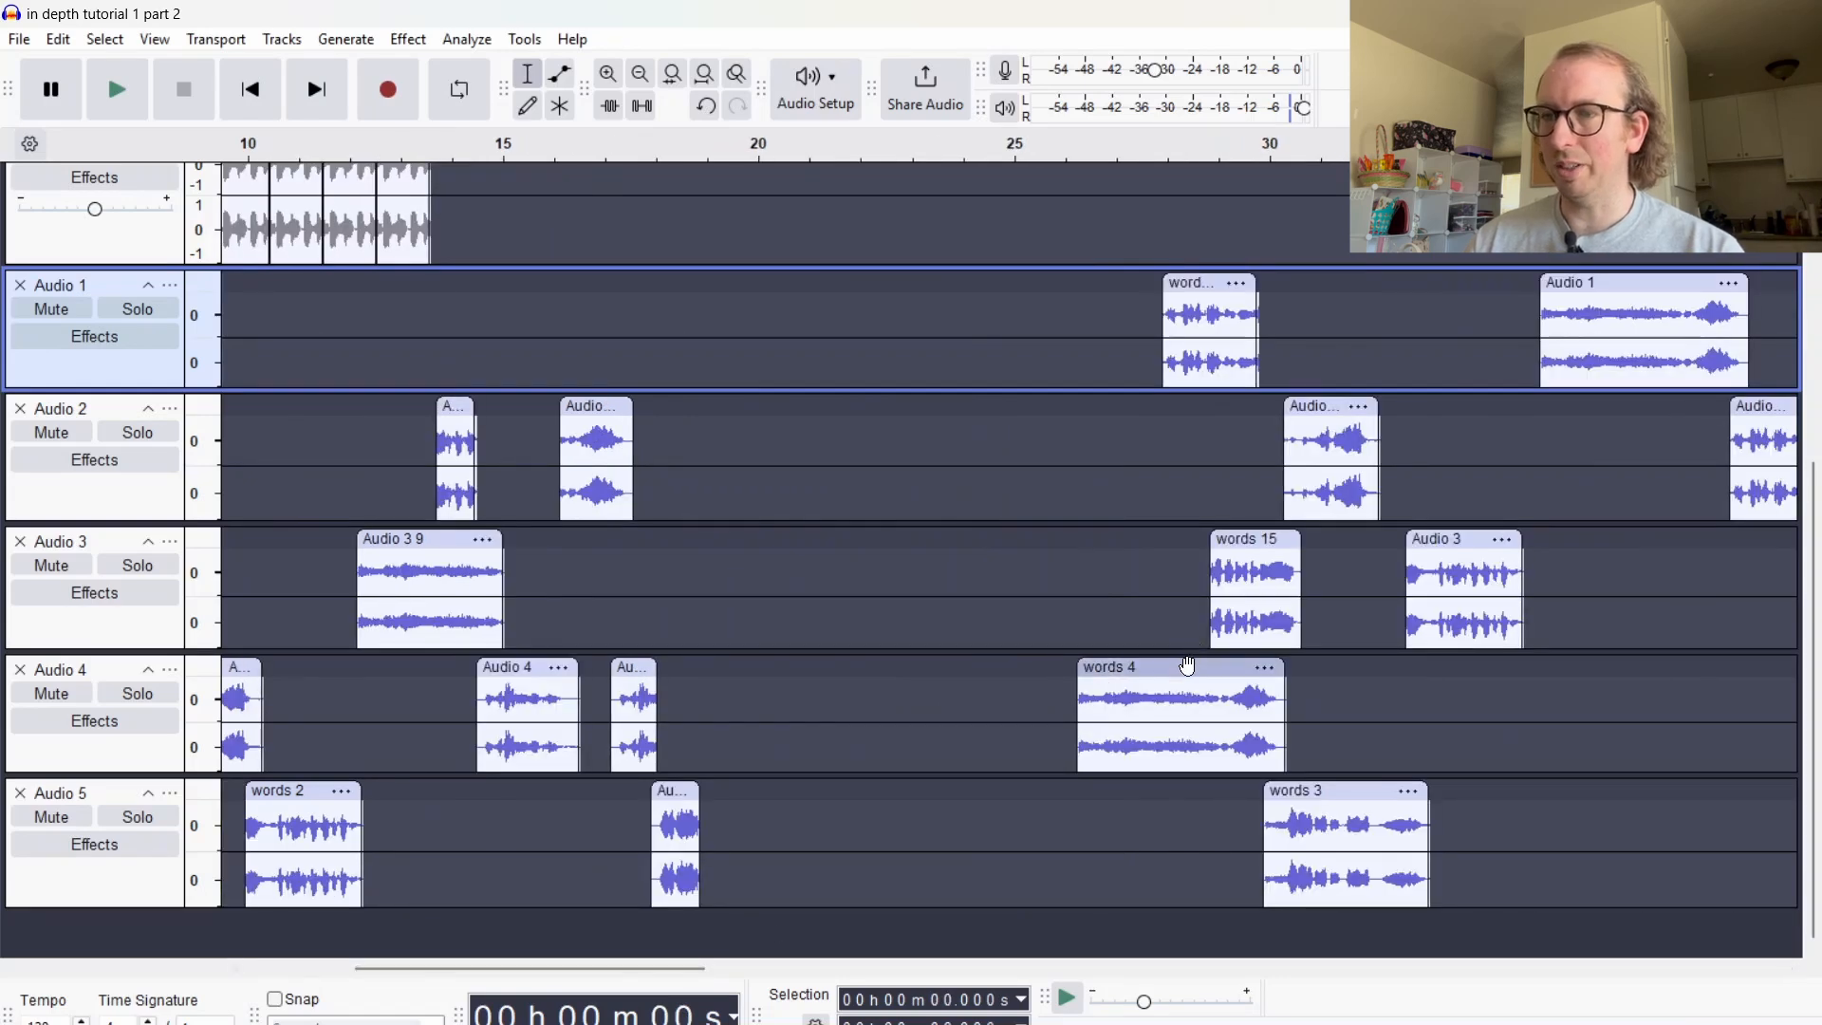
Move words 4, words 8 and words 15 earlier so words 4 starts at about 18.9 s, and play back from about 29.19 s
left_click_drag(1185, 667, 820, 723)
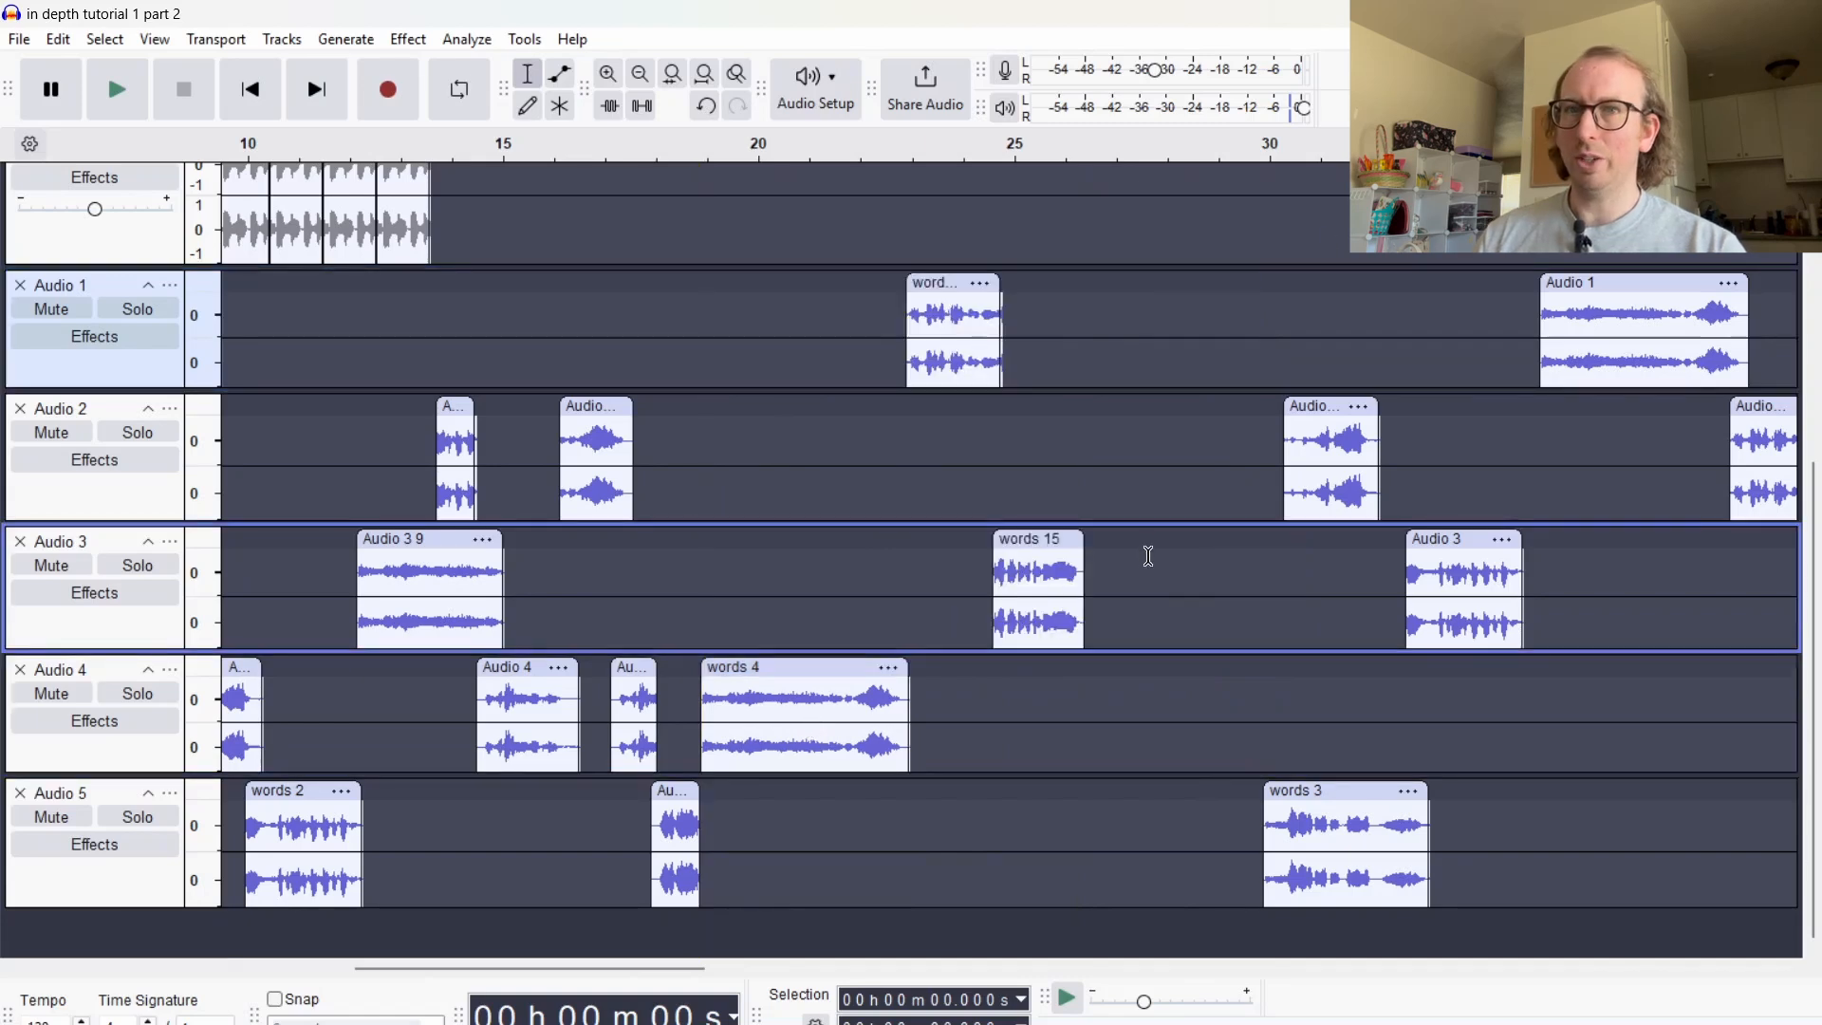
left_click(1228, 230)
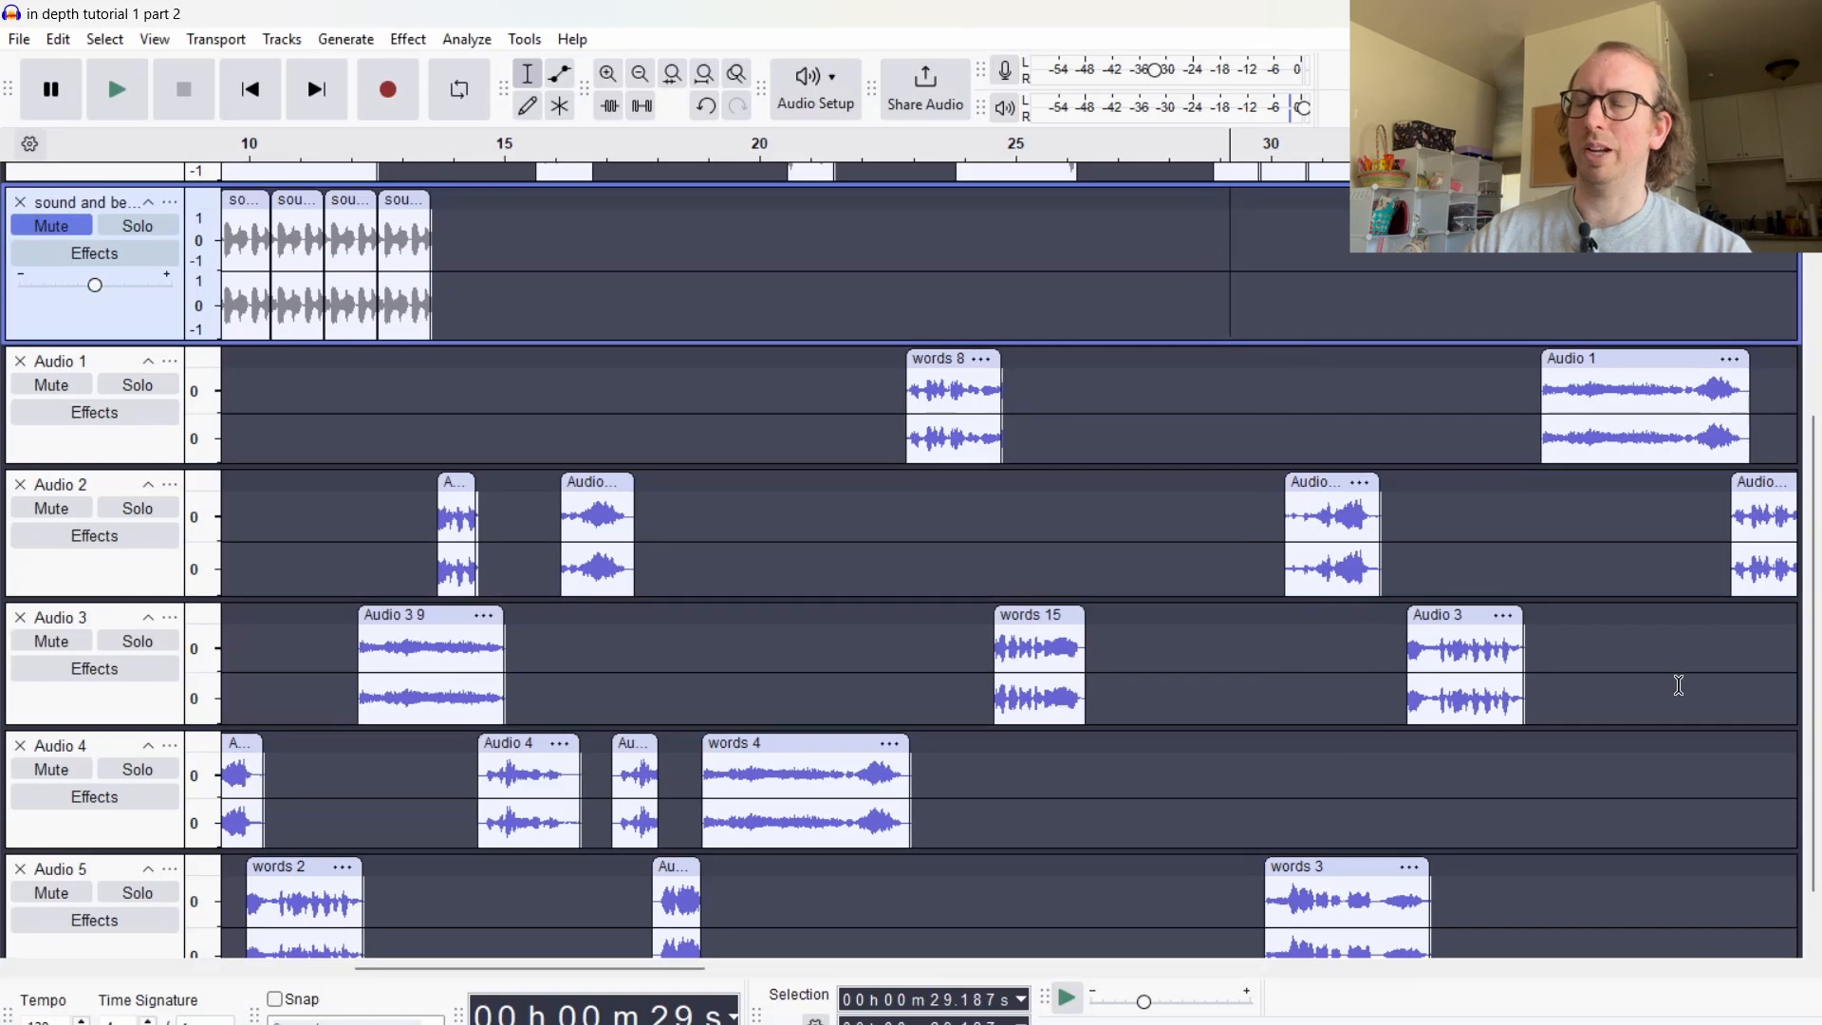
key("space")
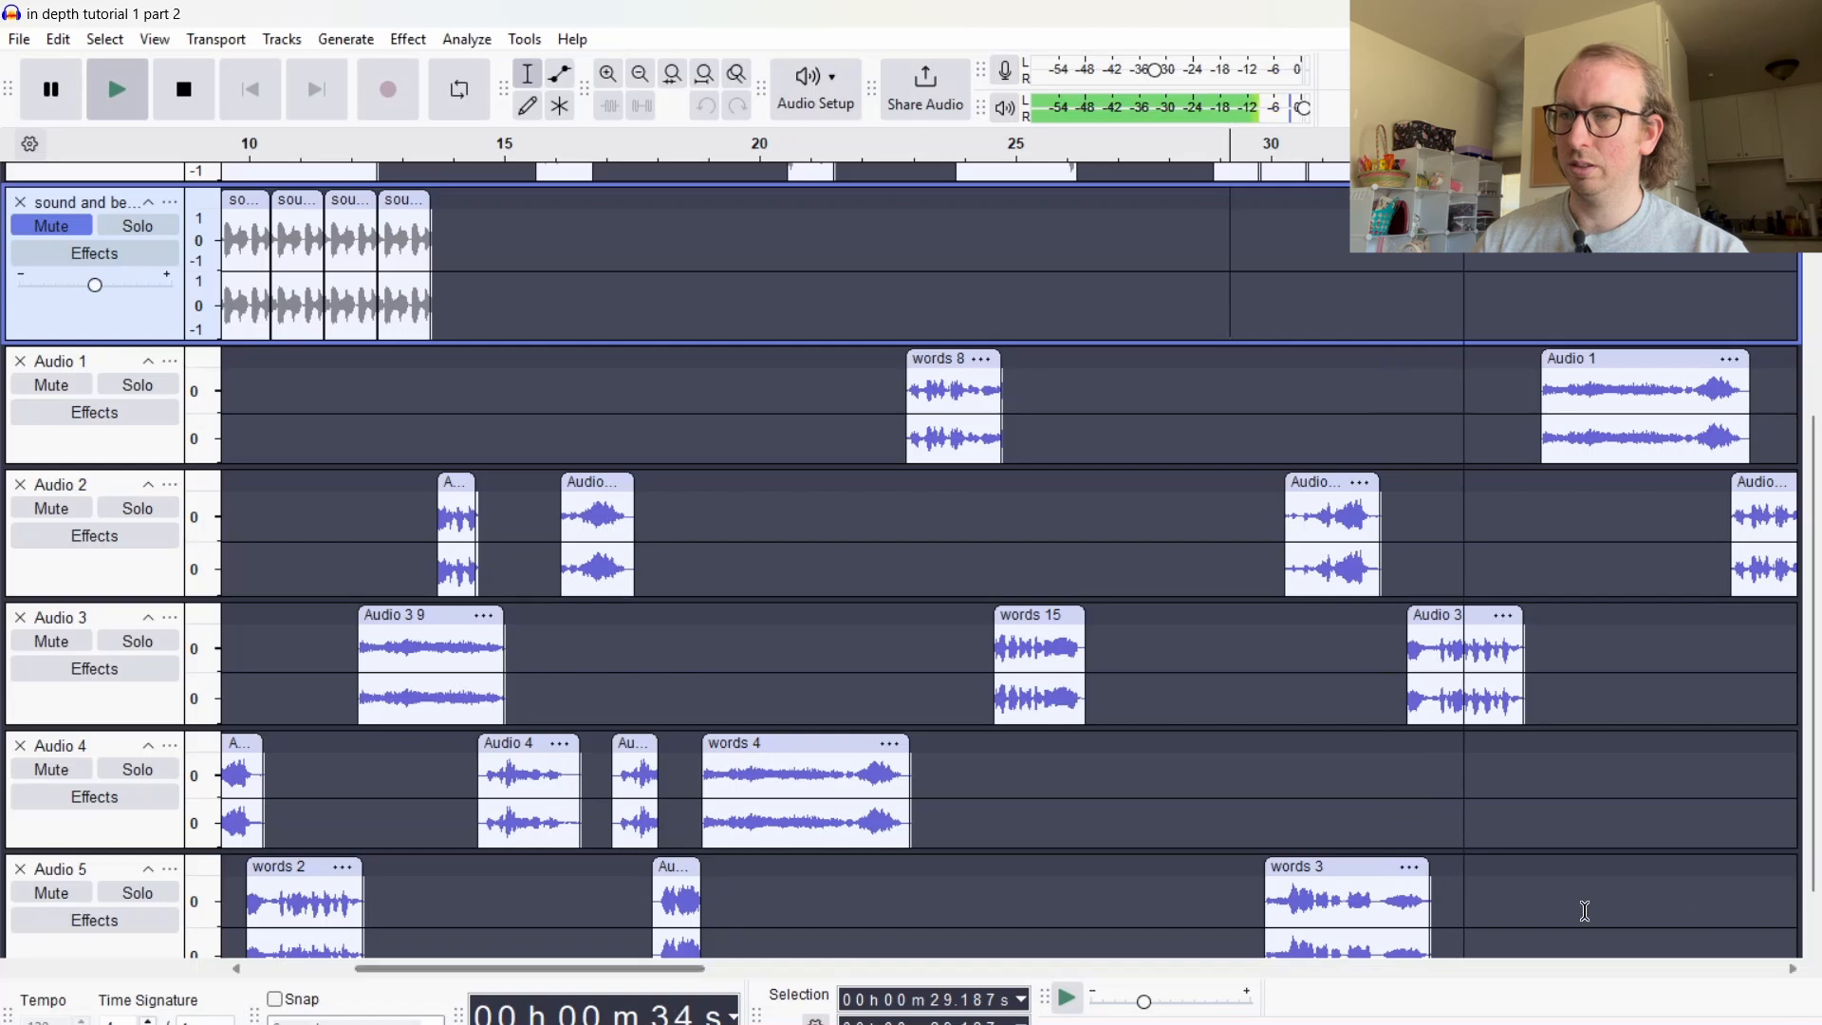
key("space")
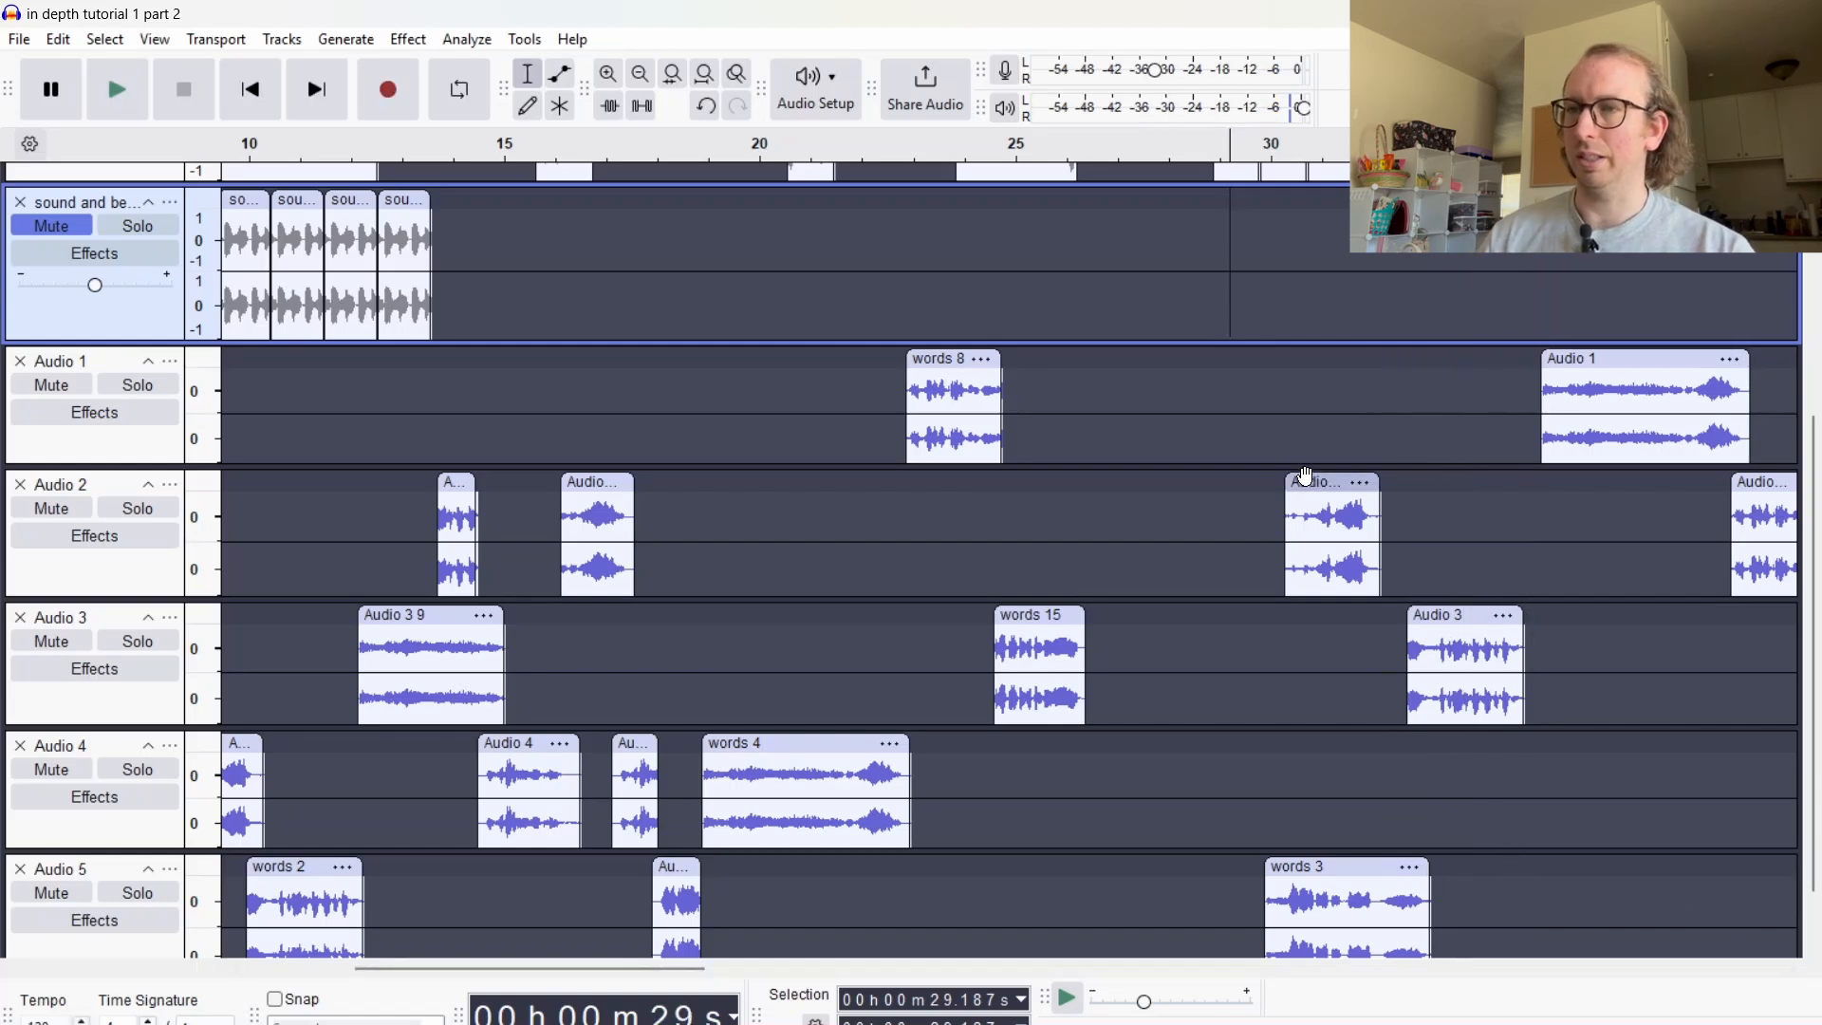
Select the Audio 2 and Audio 3 clips from about 30.26 s and play them with the Audio 5 track muted
left_click_drag(1280, 431, 1523, 664)
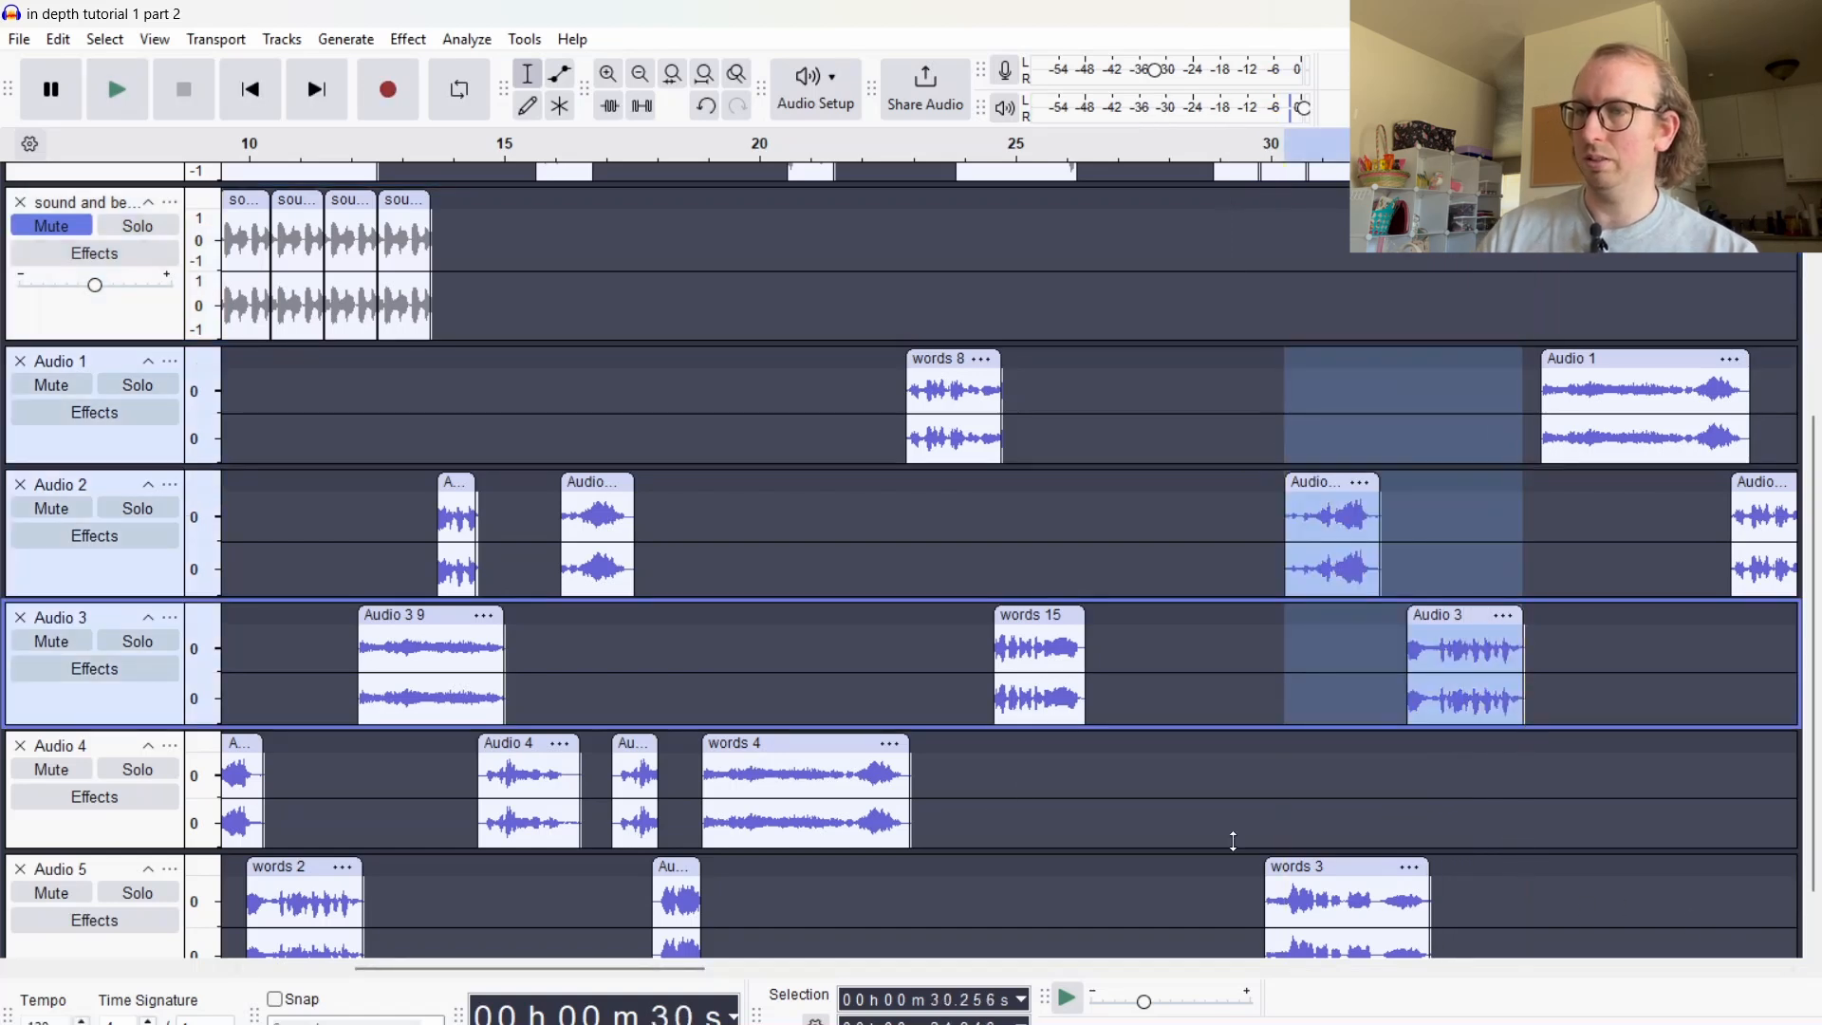
scroll(1171, 717, "down", 2)
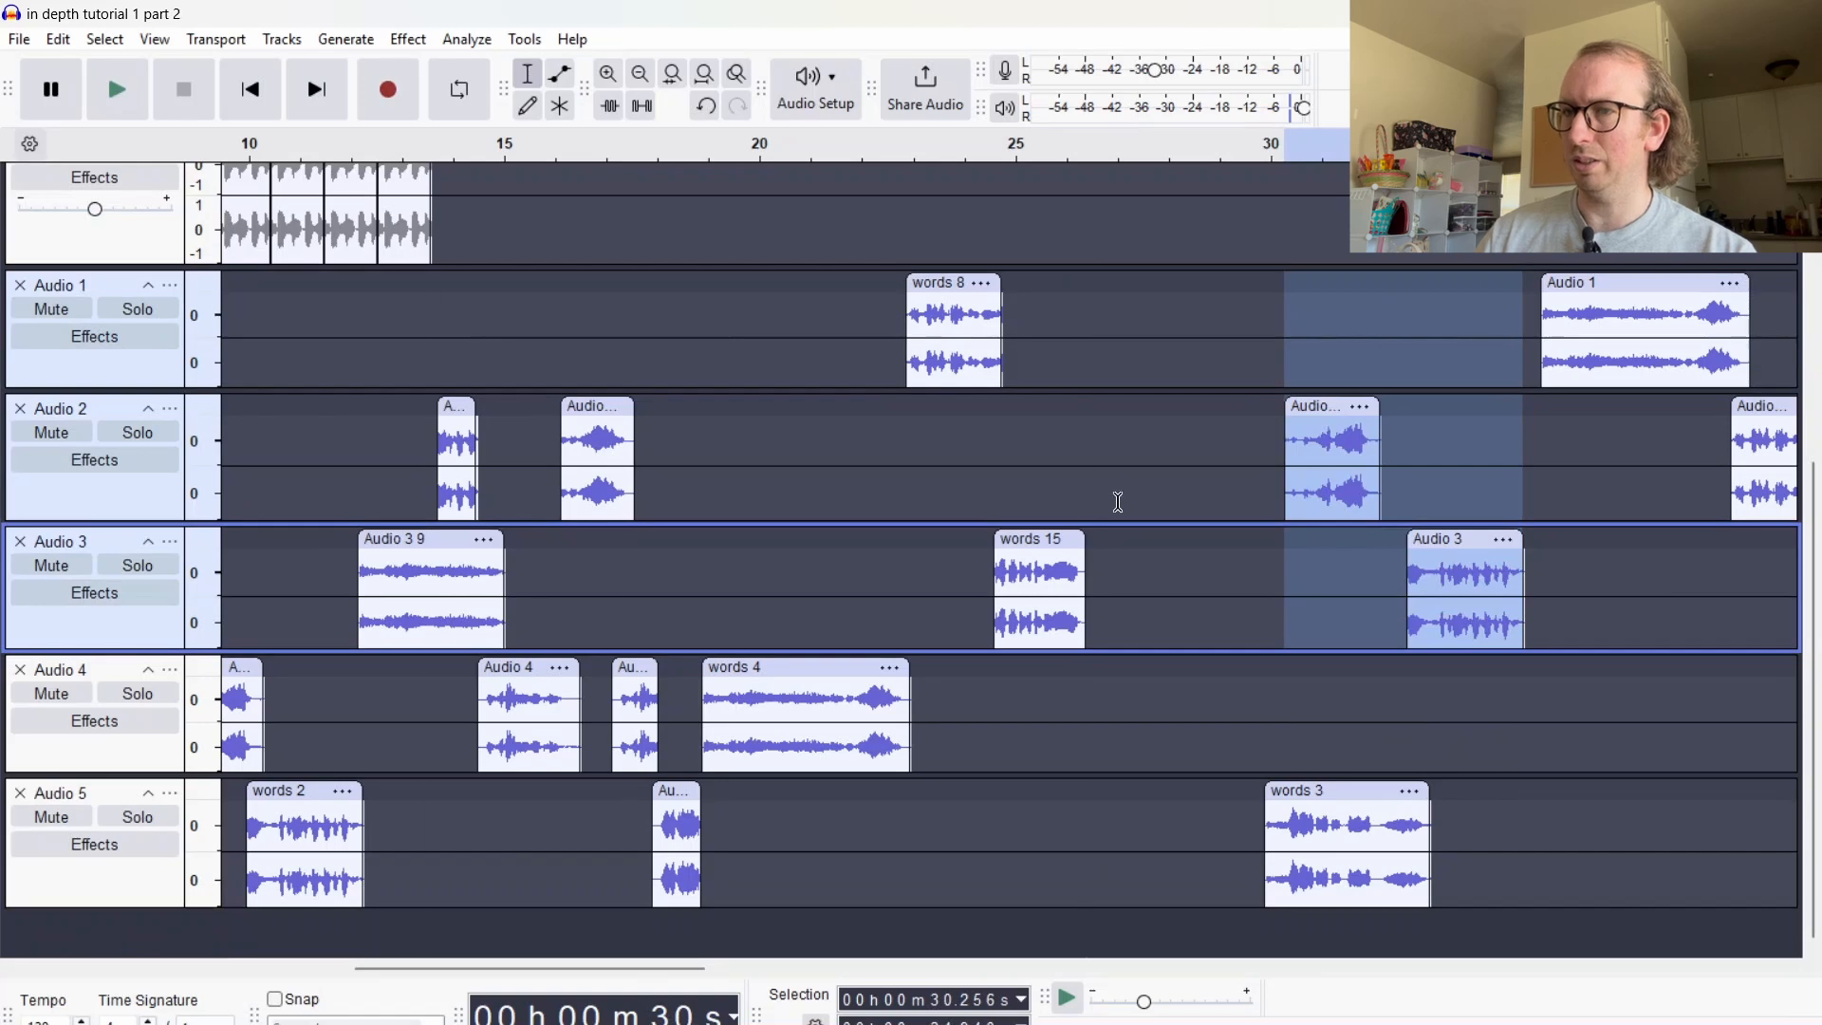
left_click(75, 822)
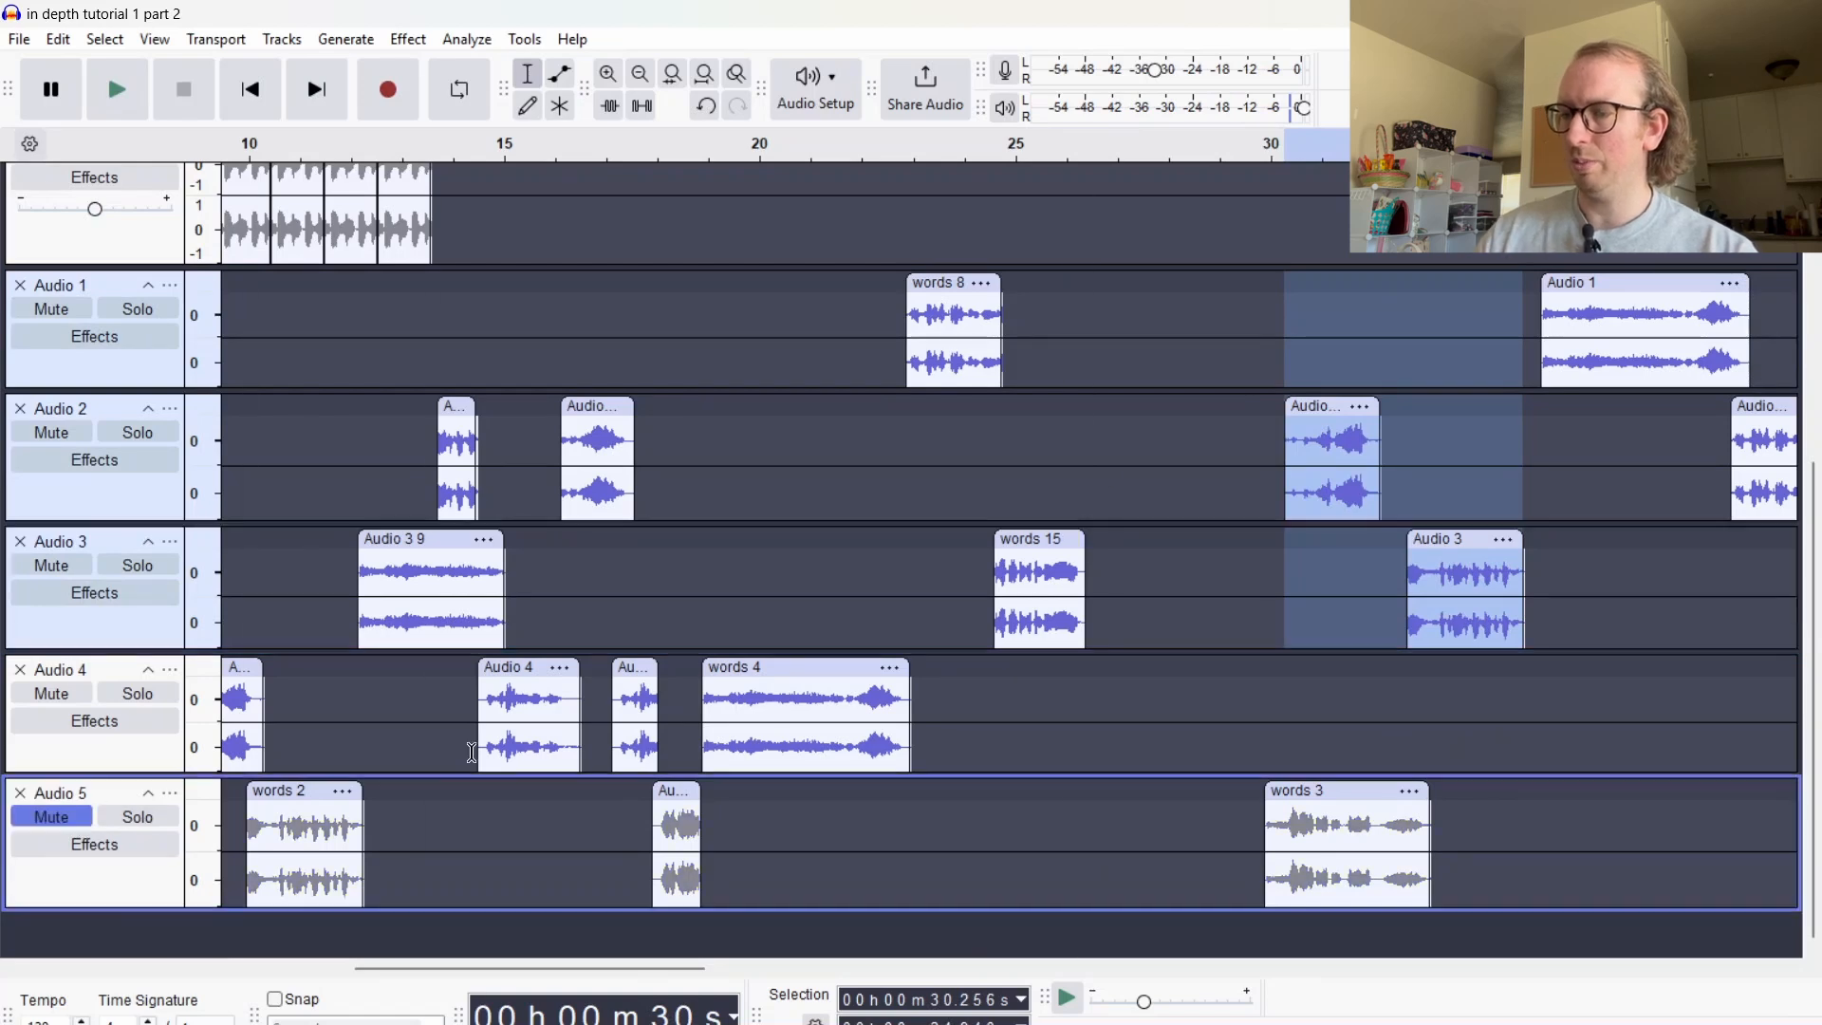
key("space")
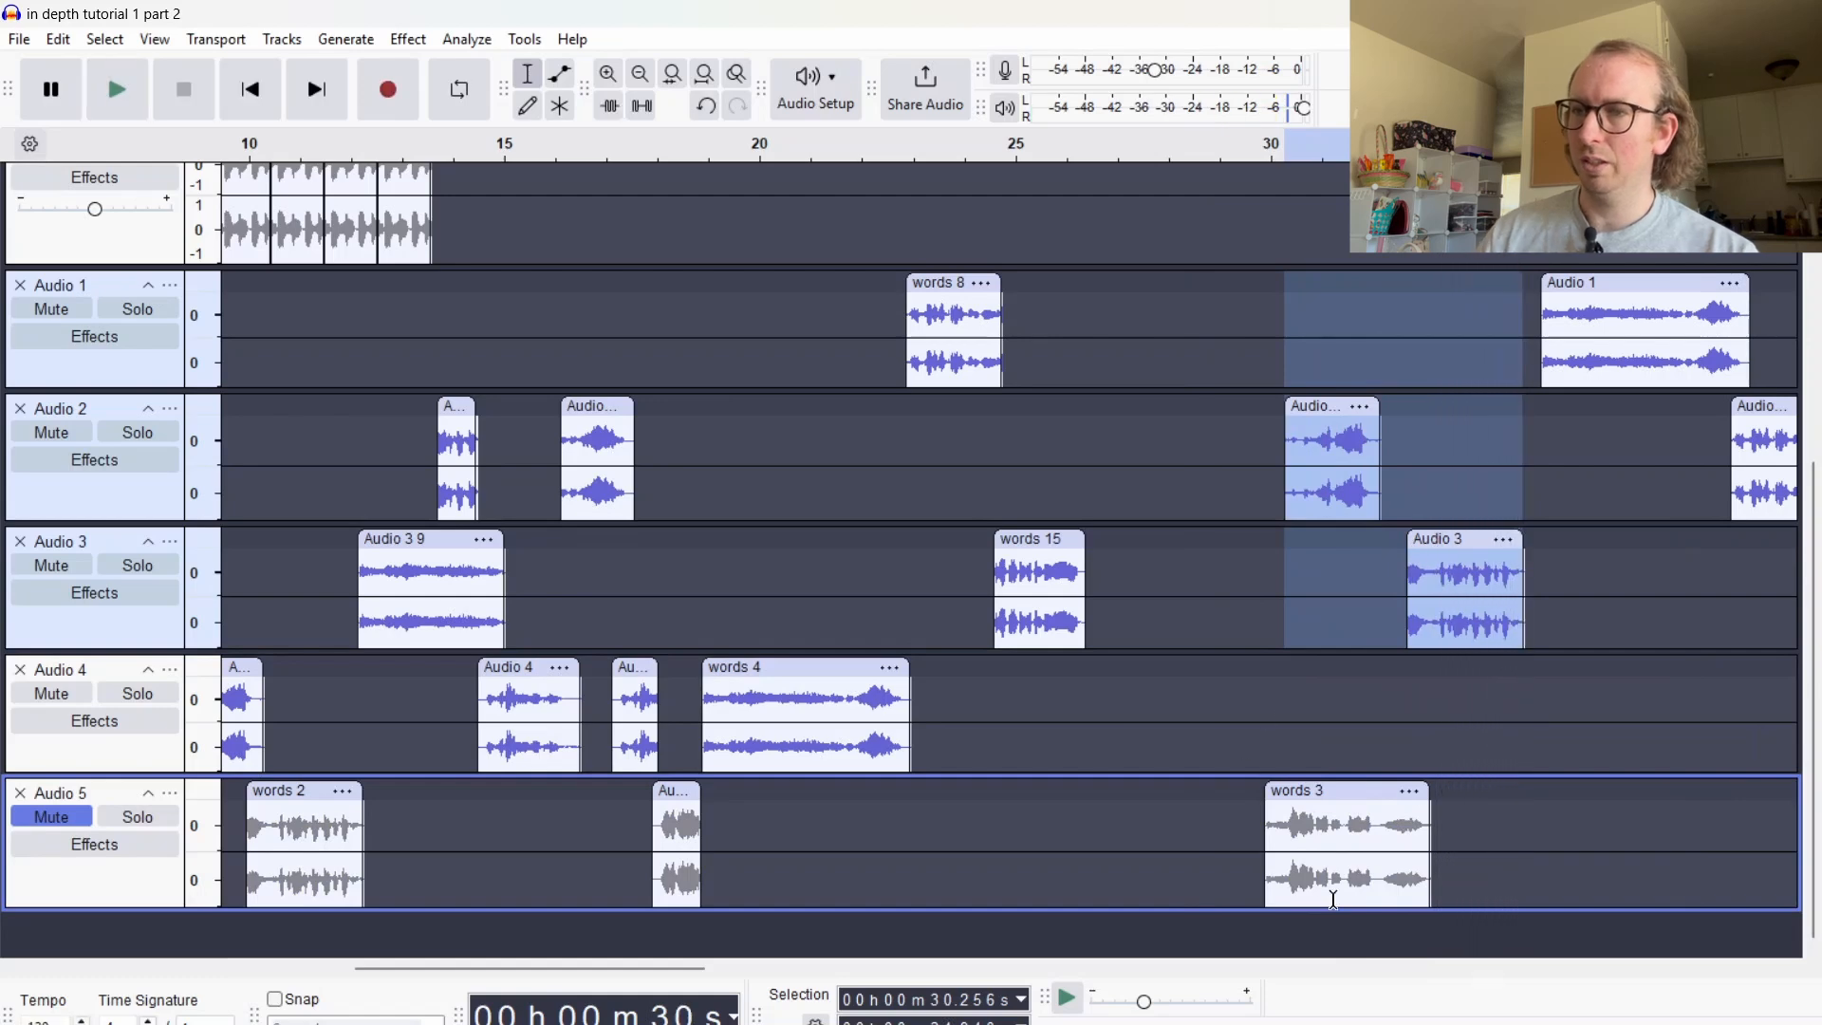
Move words 3 on Audio 5 to start at about 26.4 s, play from about 33.3 s, and shift Audio 1 5 to about 41.1 s
left_click_drag(1346, 792, 1177, 802)
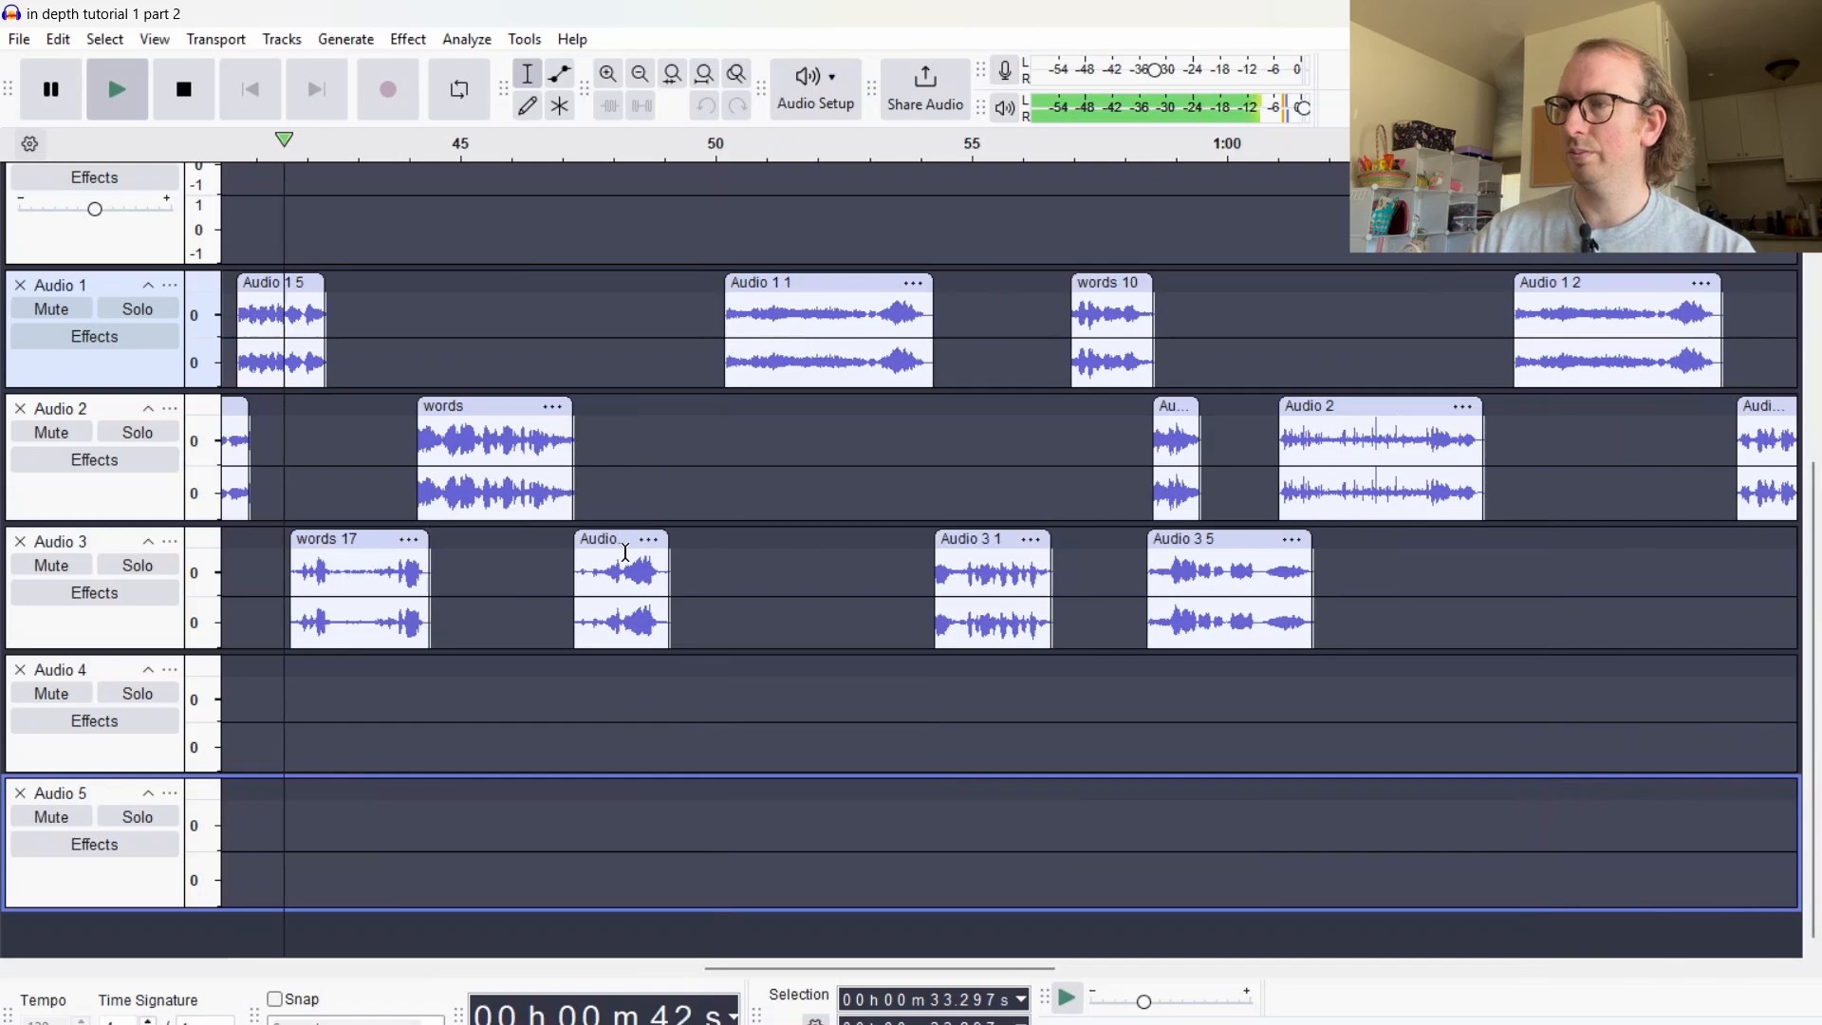
key("space")
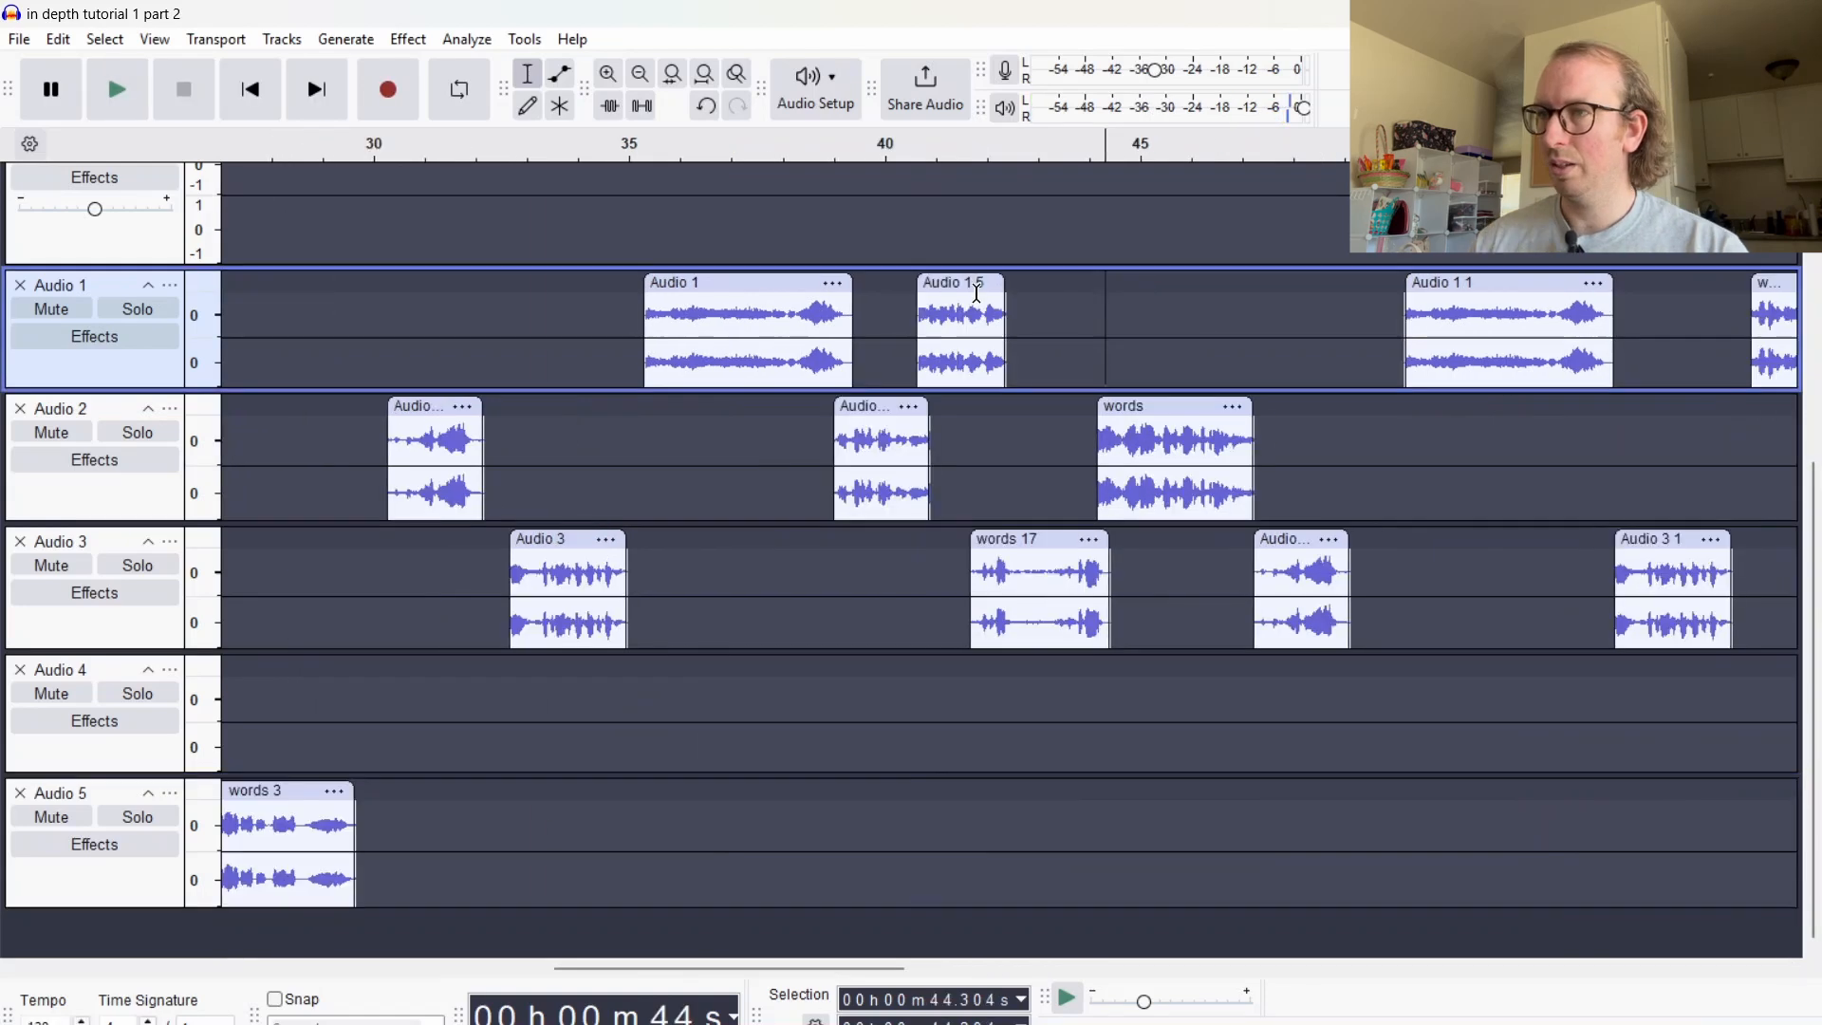
left_click_drag(959, 285, 986, 287)
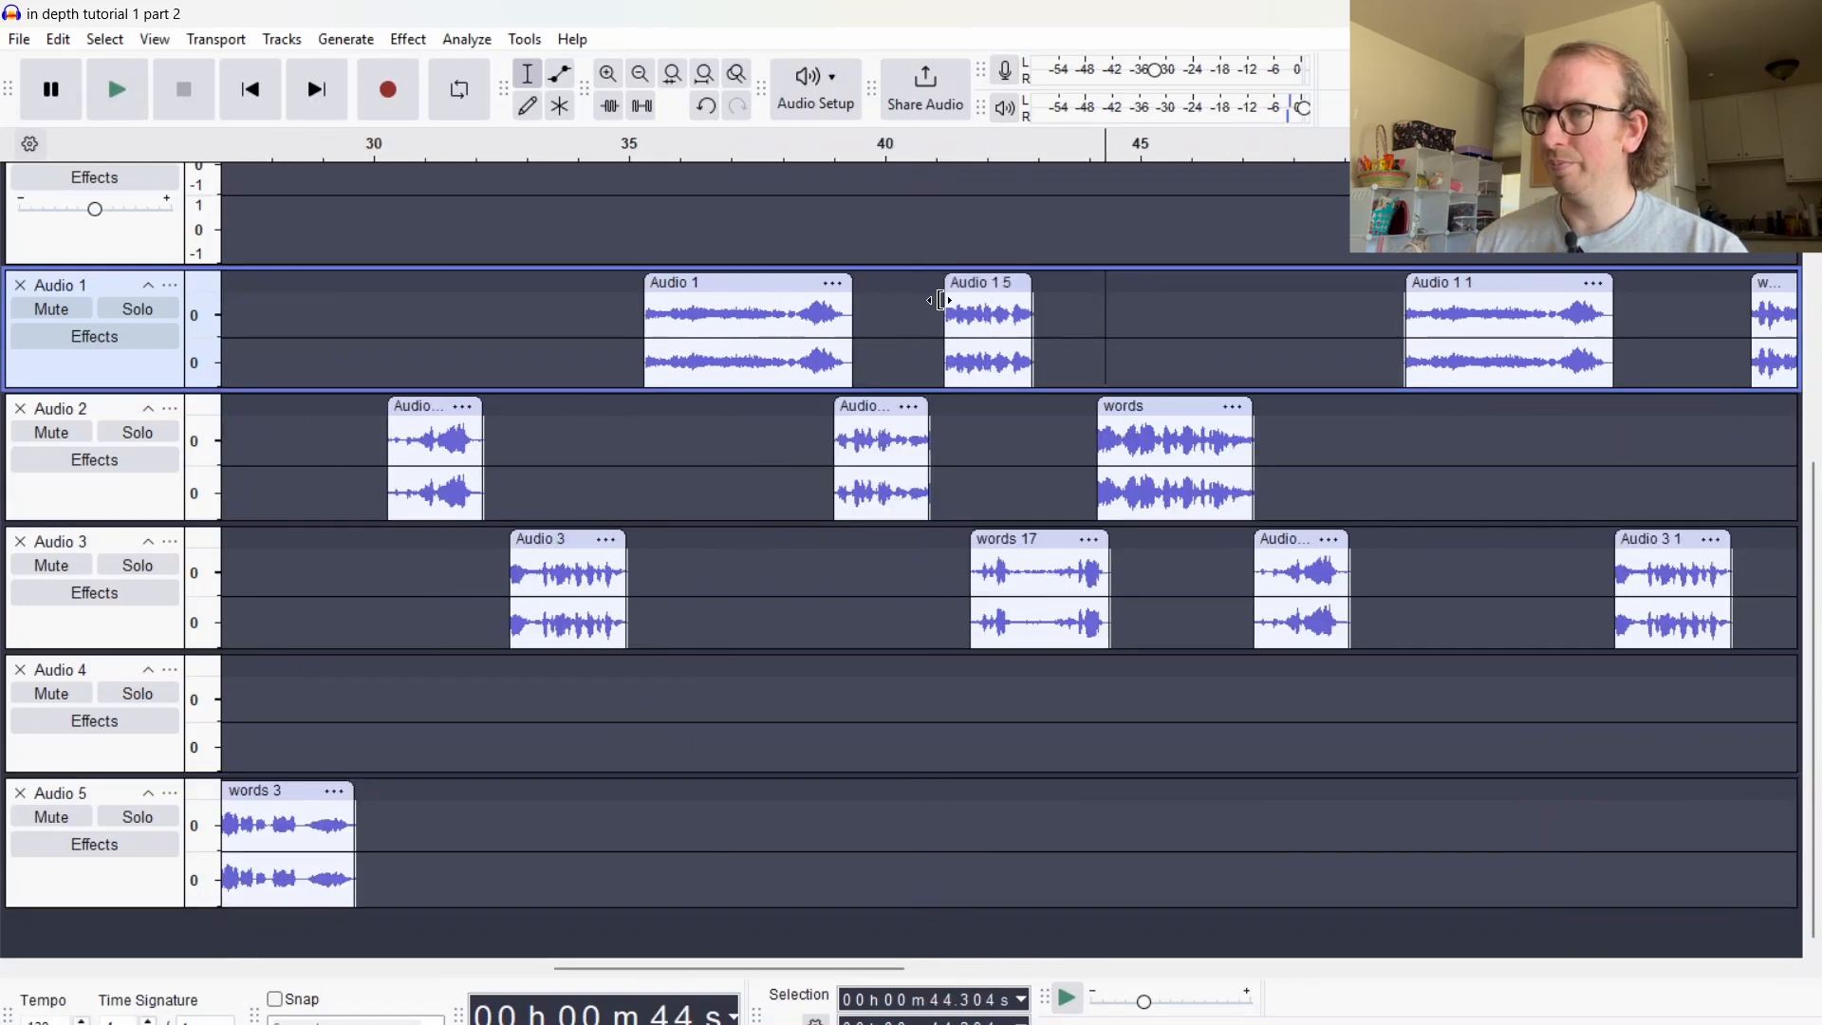
Copy the end of the Audio 1 clip from 37.756 s onto the Audio 3 track, aligned with its original time
left_click_drag(786, 375, 930, 427)
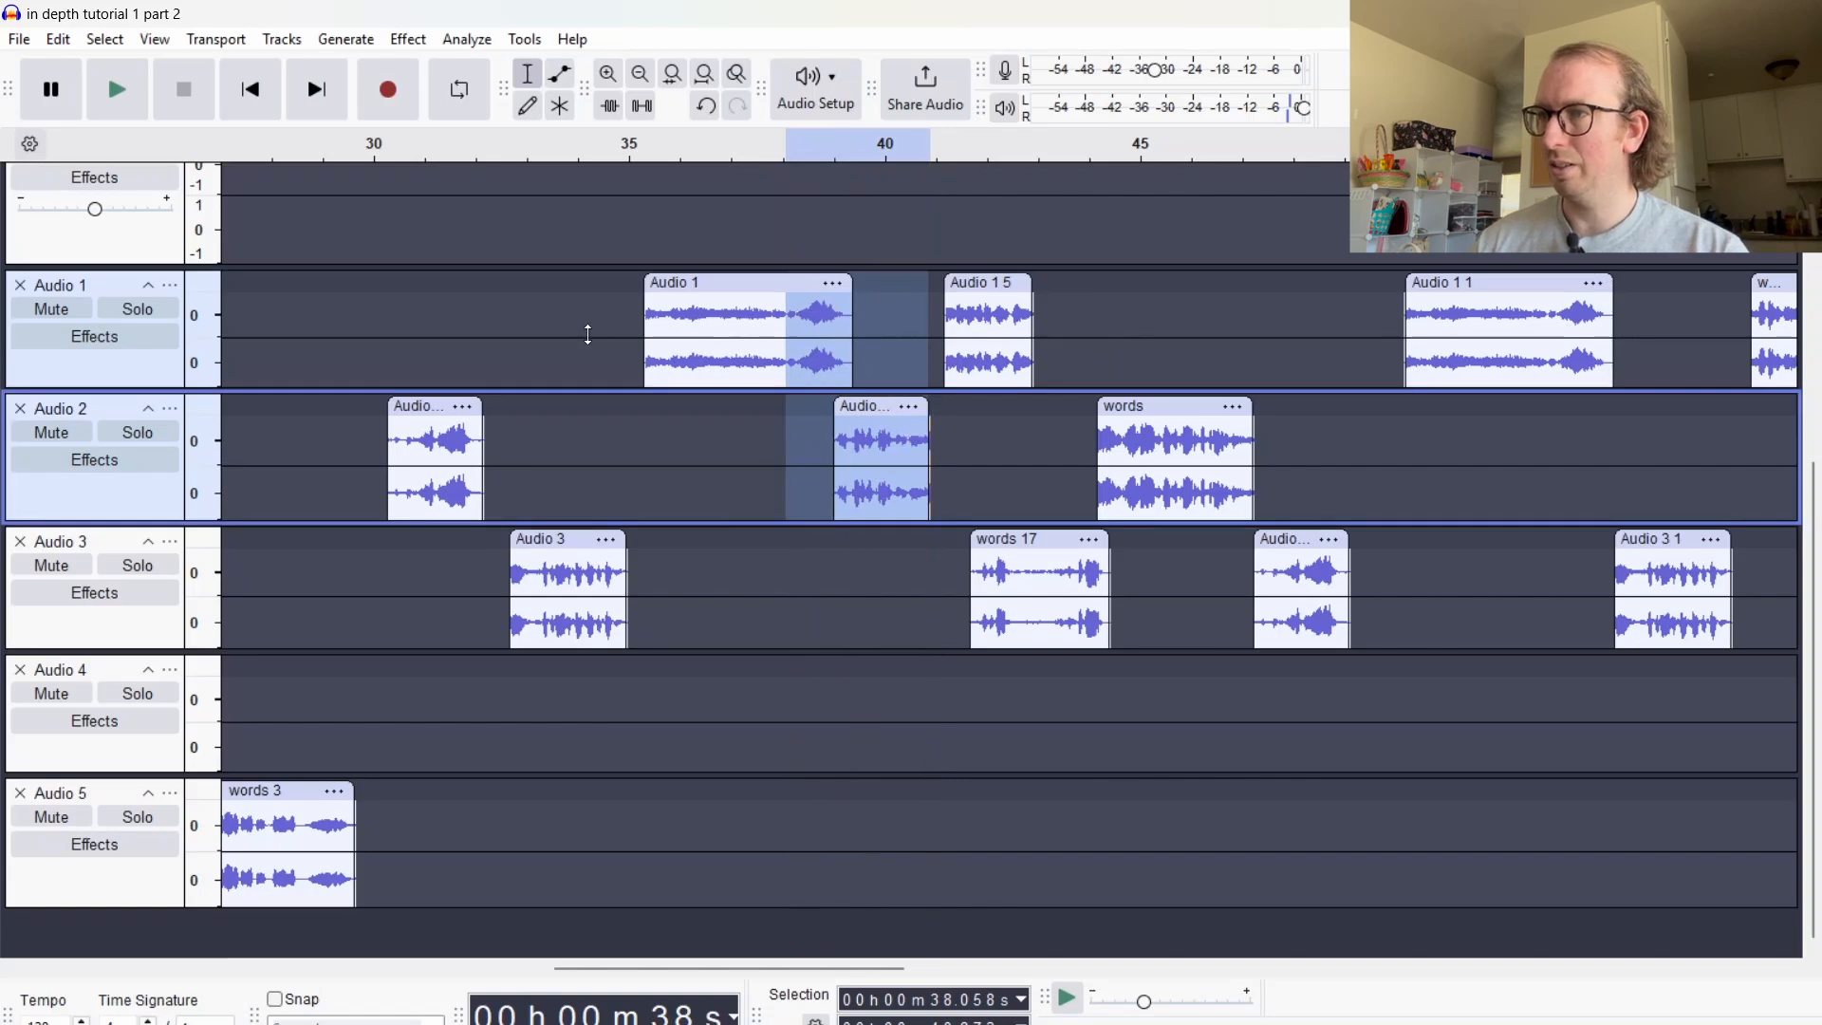
left_click_drag(771, 321, 843, 337)
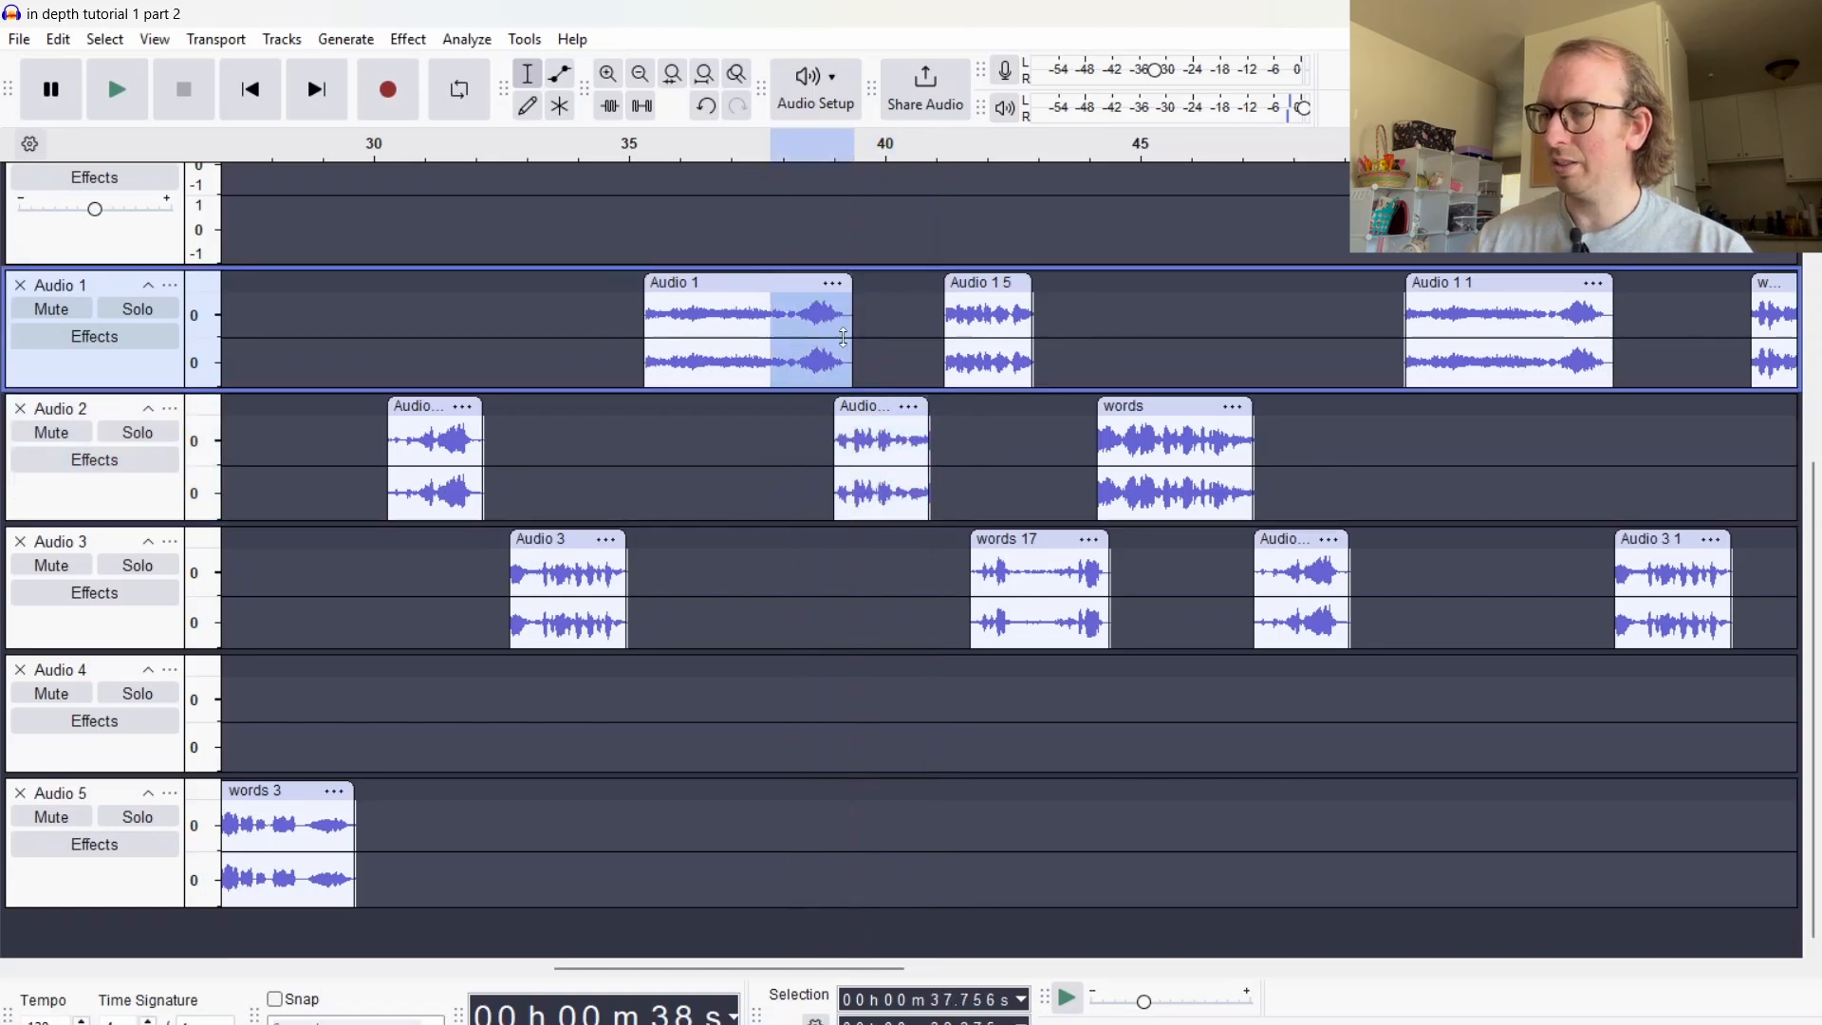
left_click(767, 559)
key("ctrl+v")
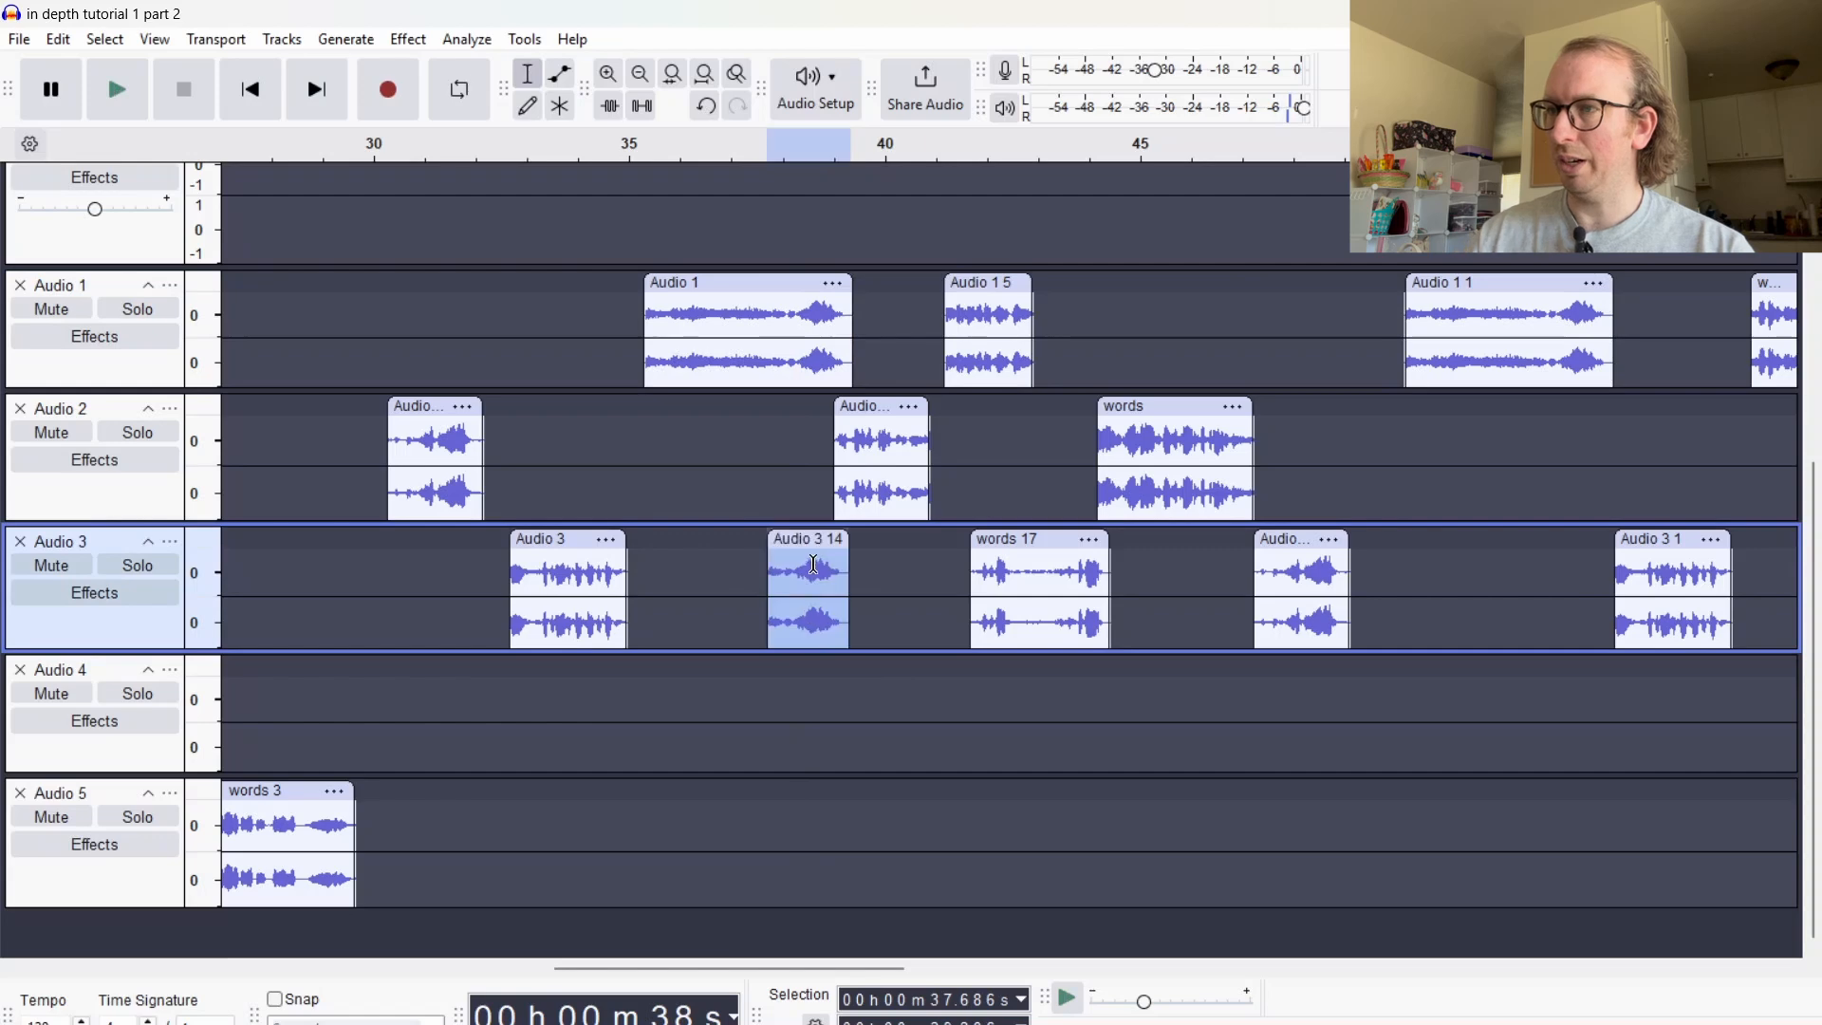
left_click_drag(815, 534, 820, 535)
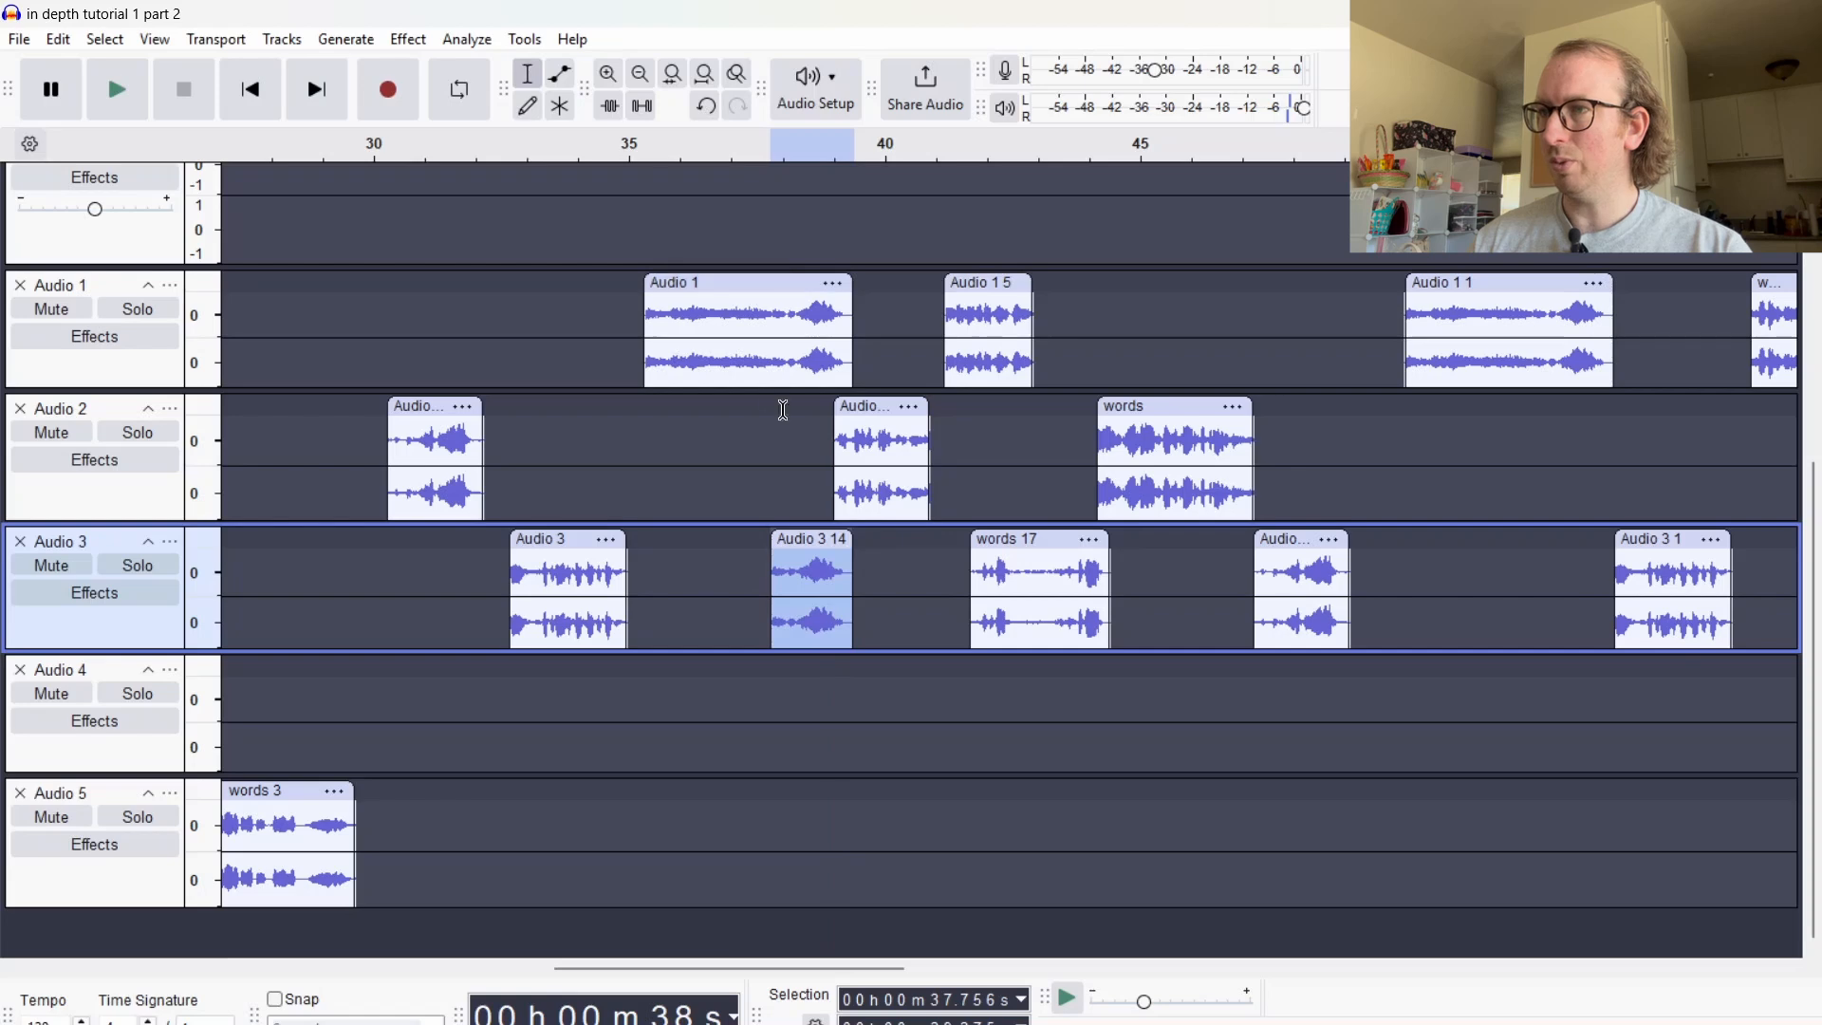
Delete the original Audio 1 clip above the pasted copy and check the passage by playing from about 37.55 s
left_click(802, 287)
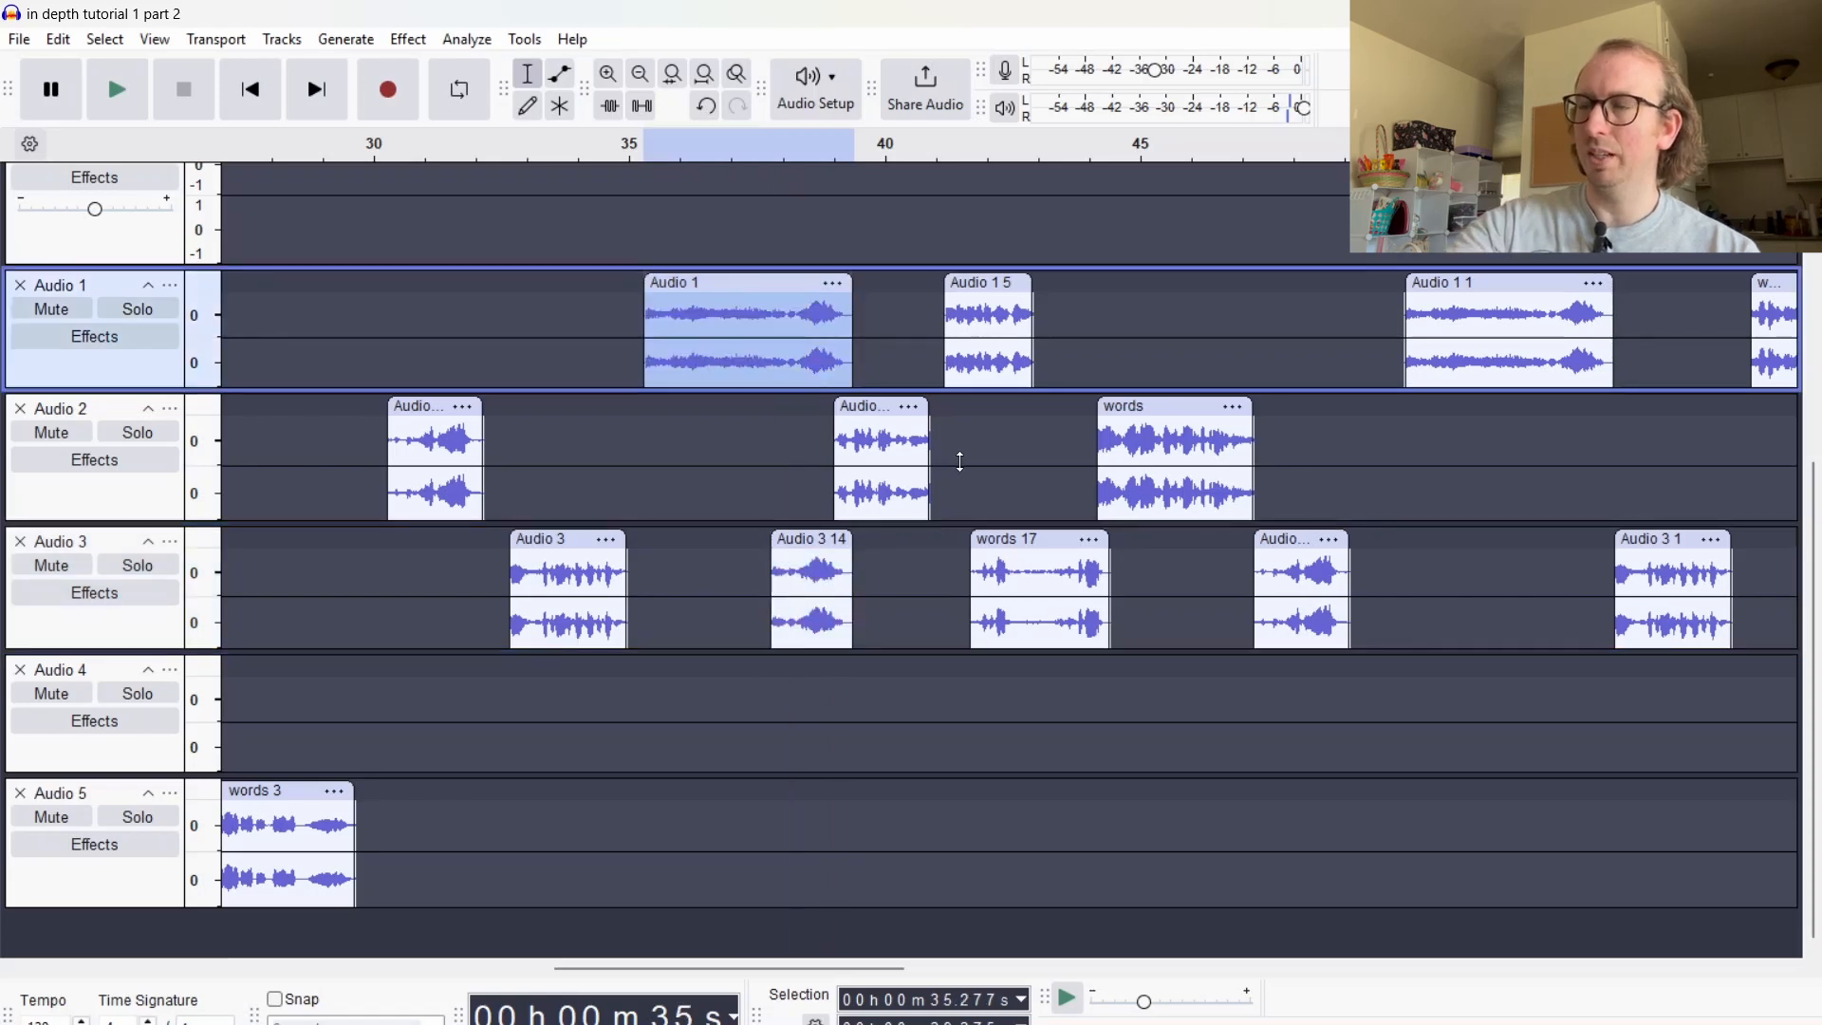
key("Delete")
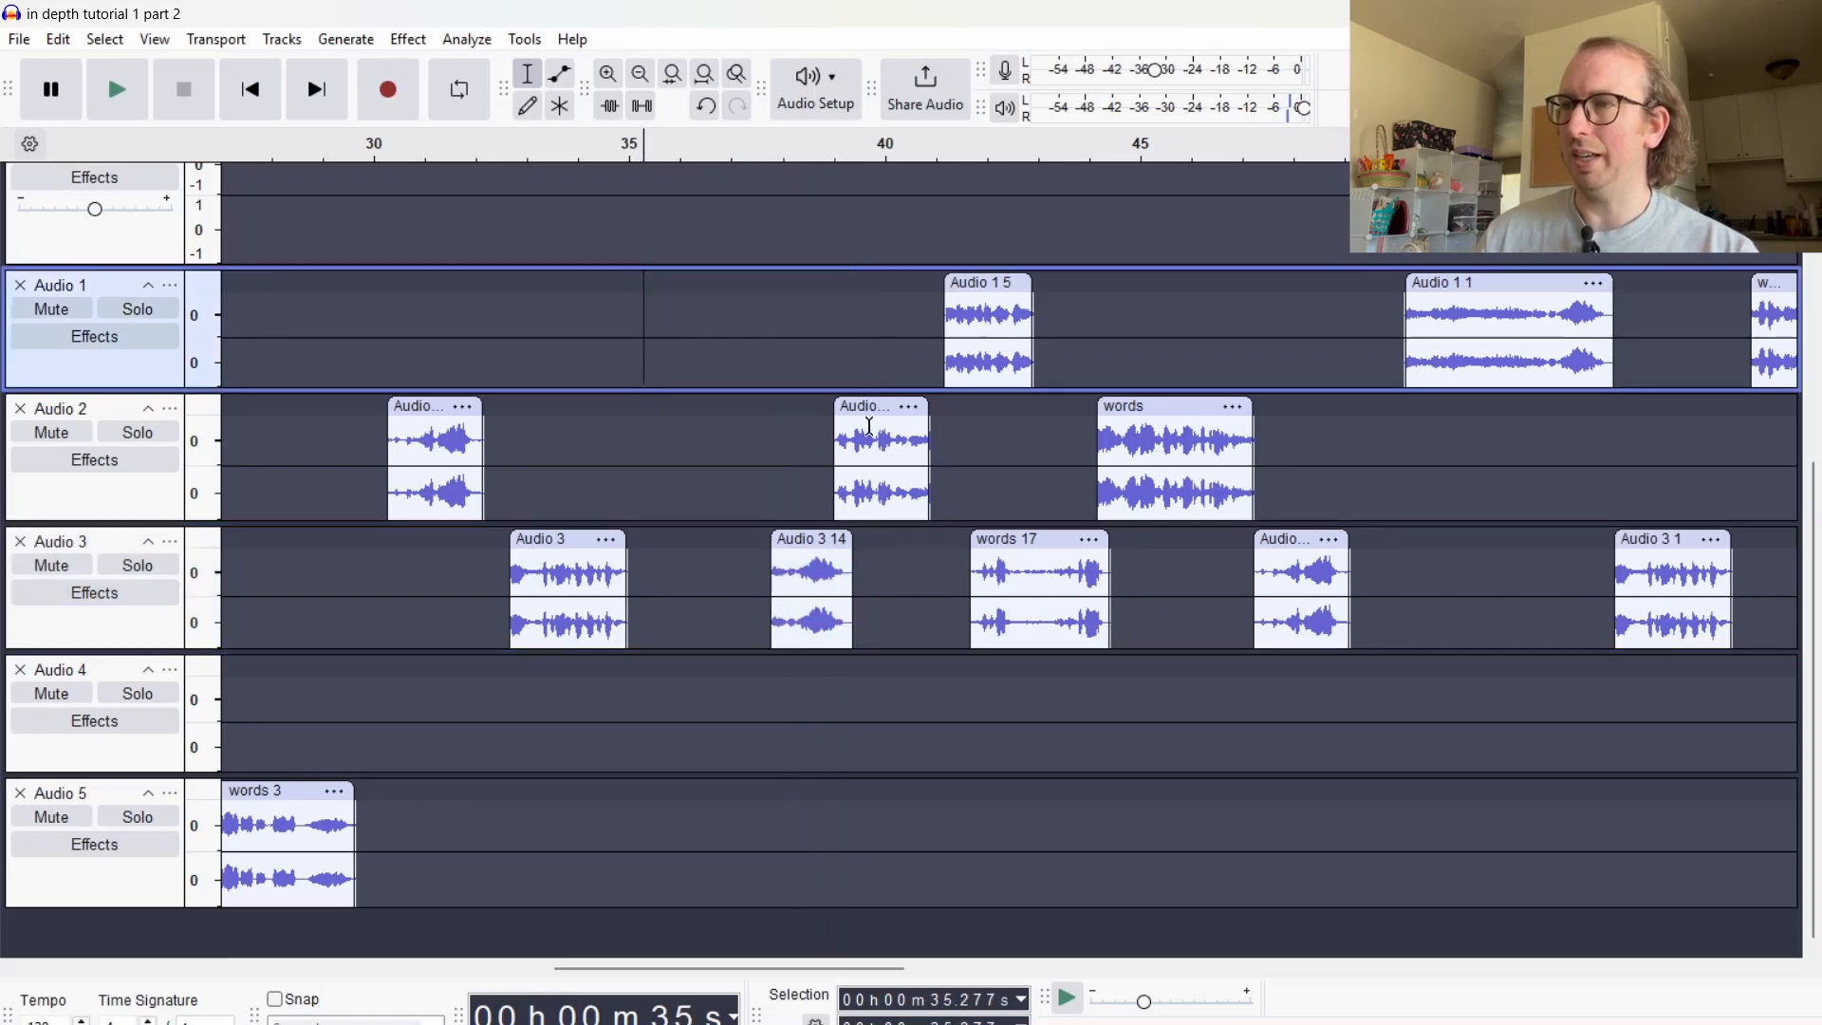
left_click(765, 564)
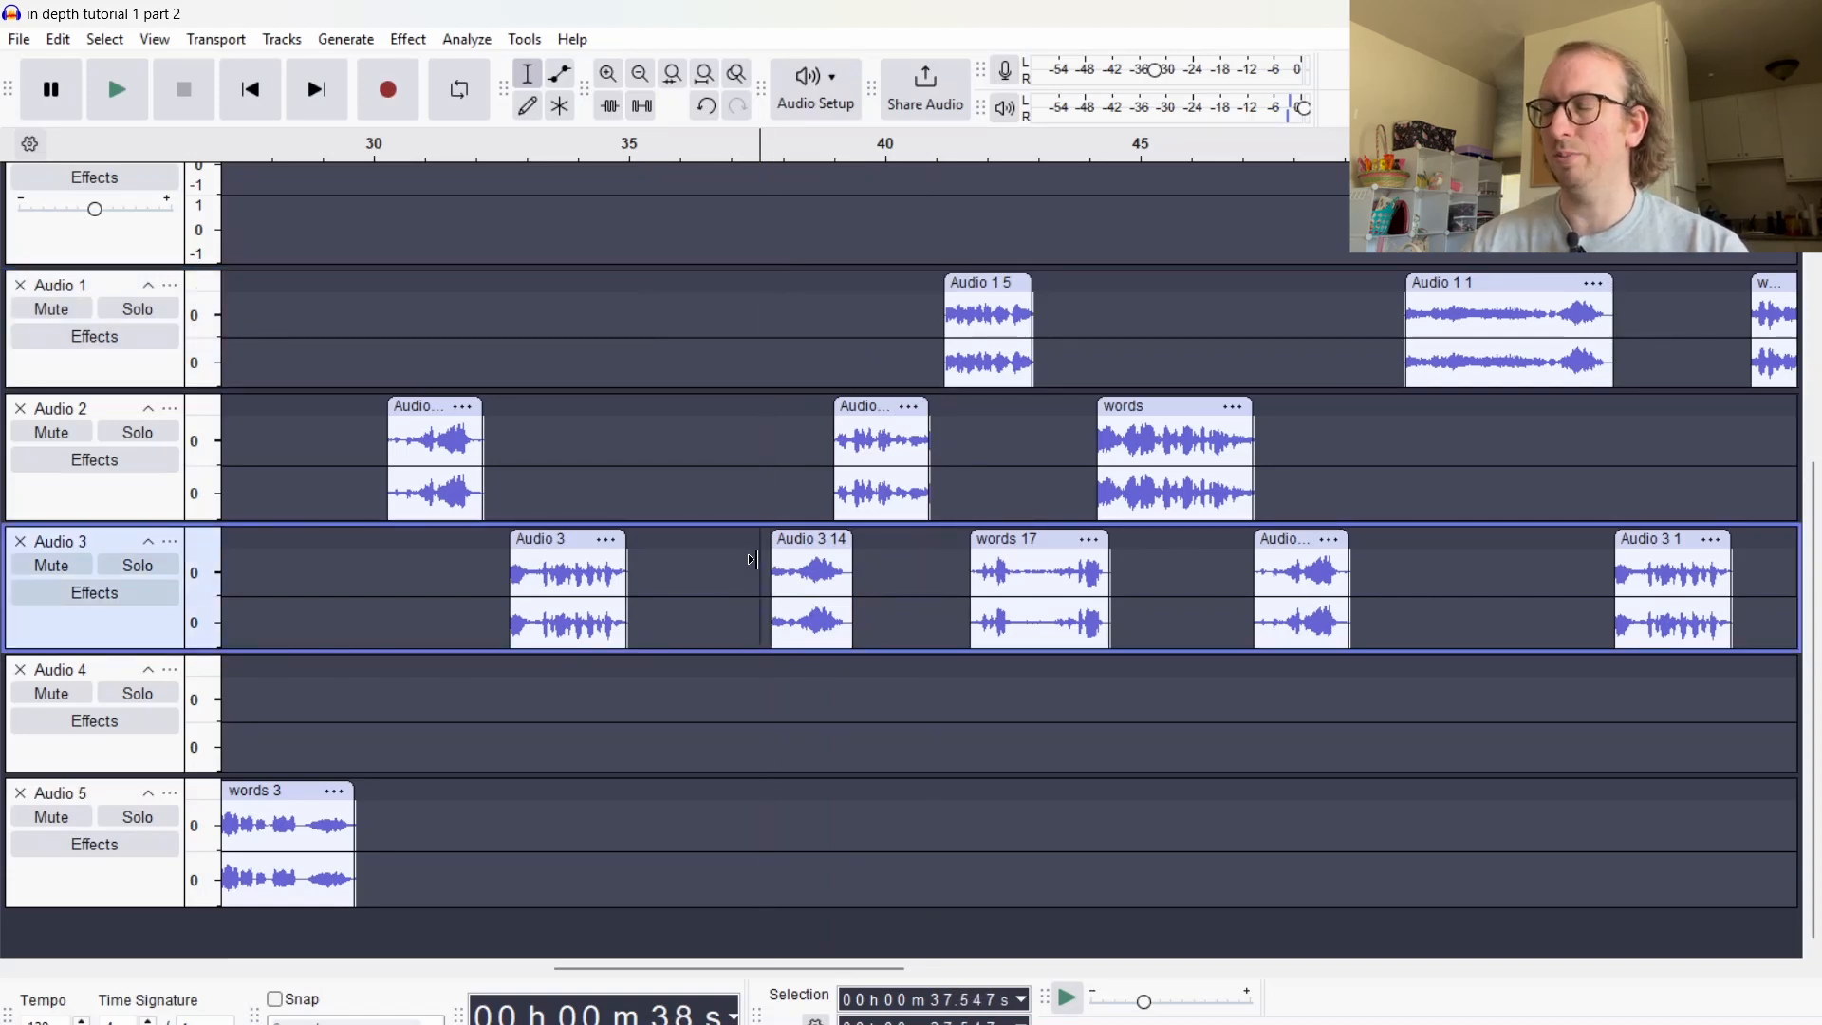
key("space")
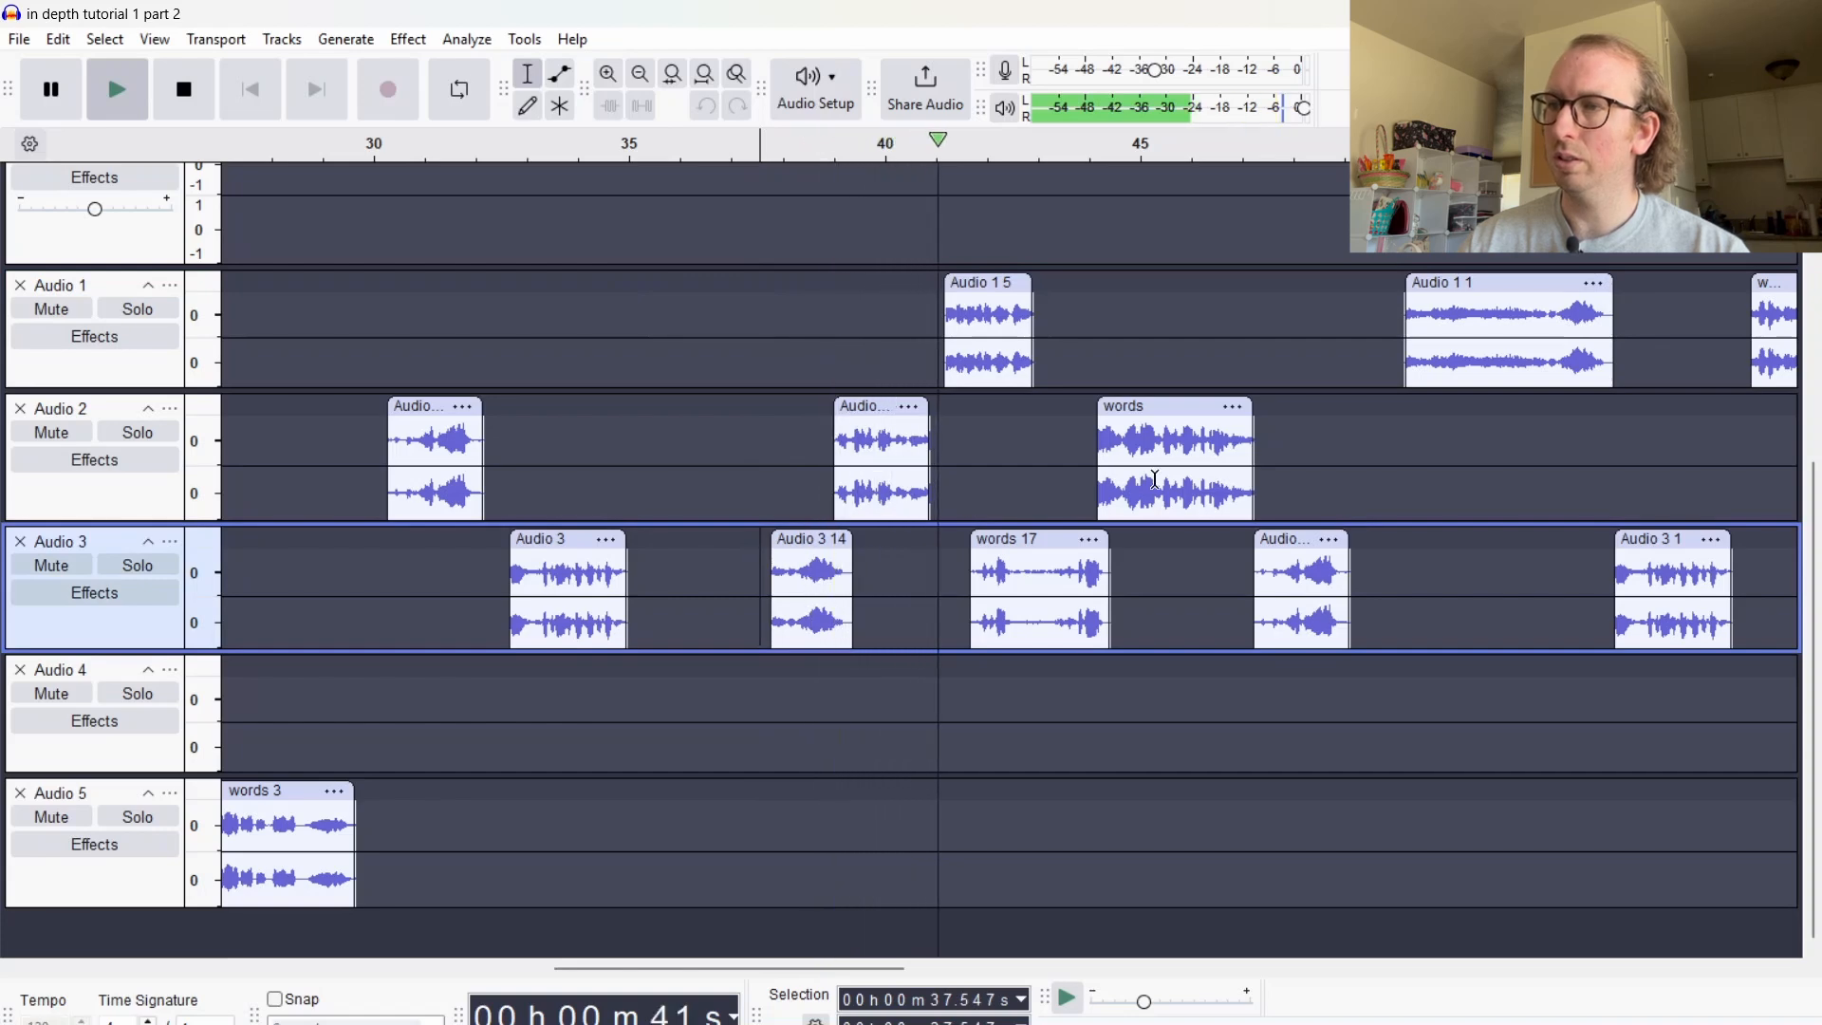
key("space")
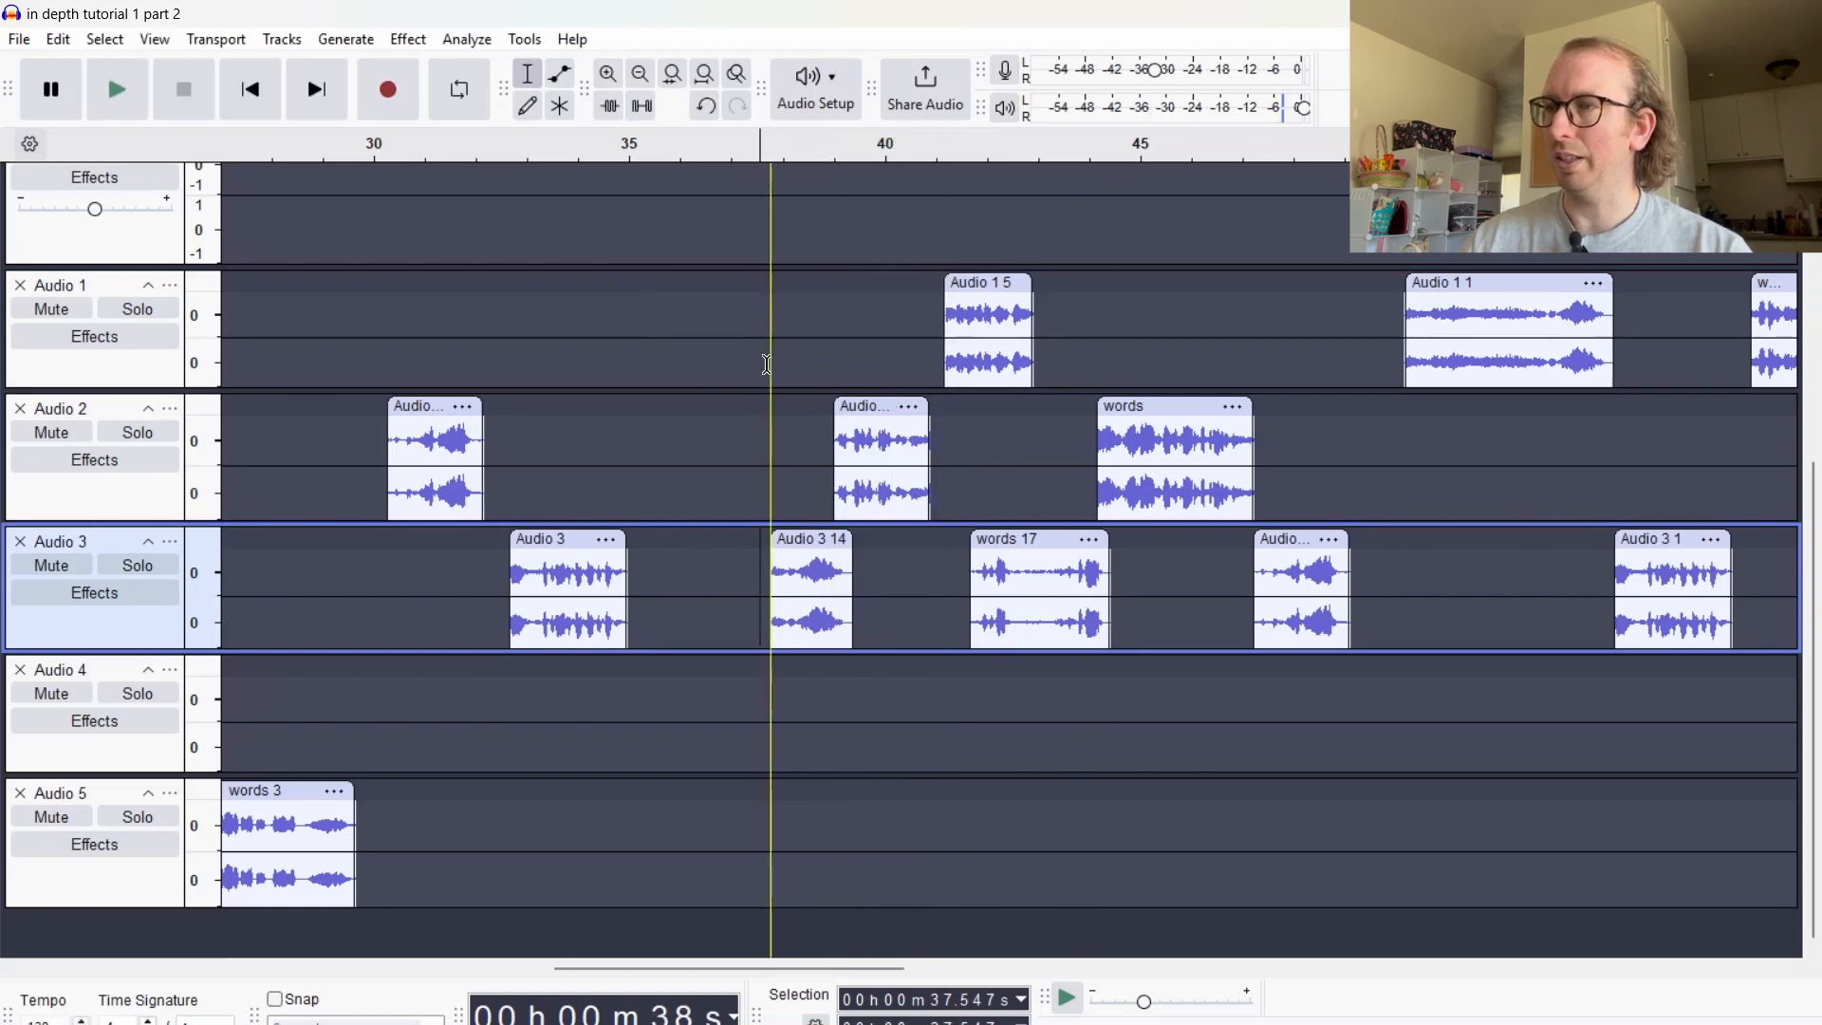
Move the pasted Audio 3 14 clip to Audio 5 at about 37.4 s with its following clip to Audio 4, and play from 41.14 s
left_click_drag(755, 365, 920, 581)
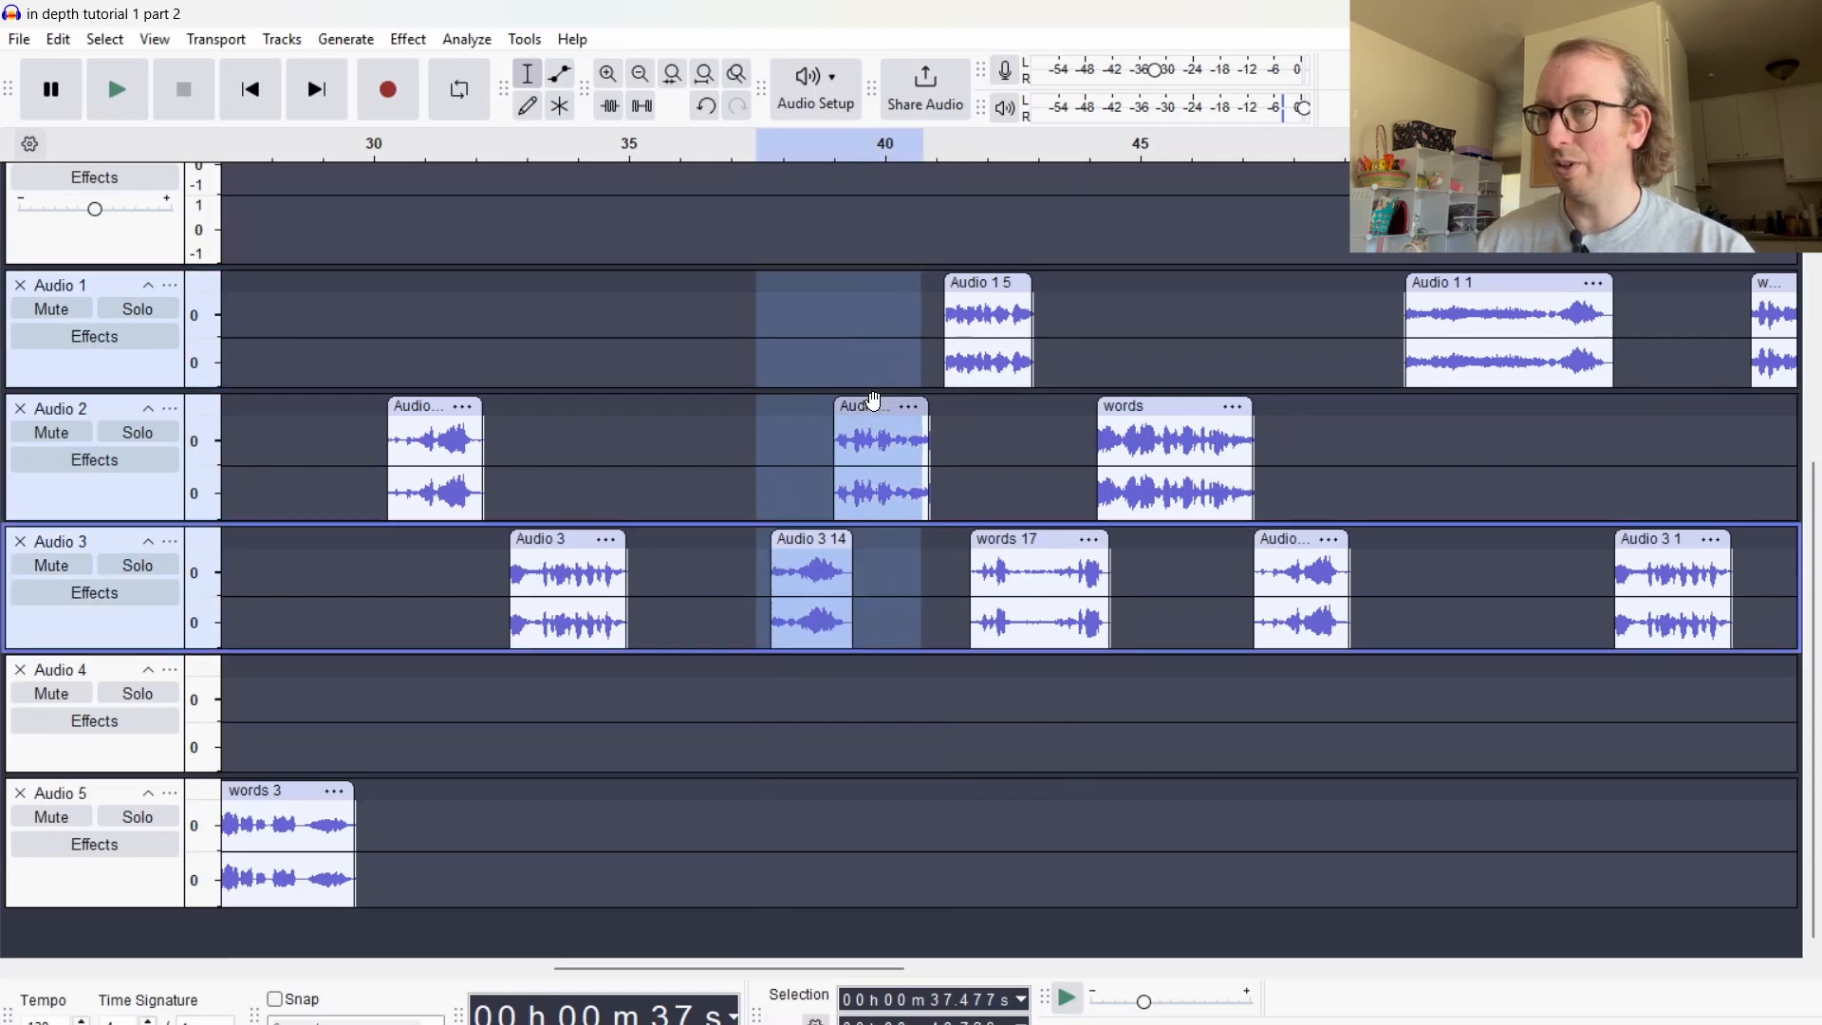
left_click_drag(873, 504, 854, 739)
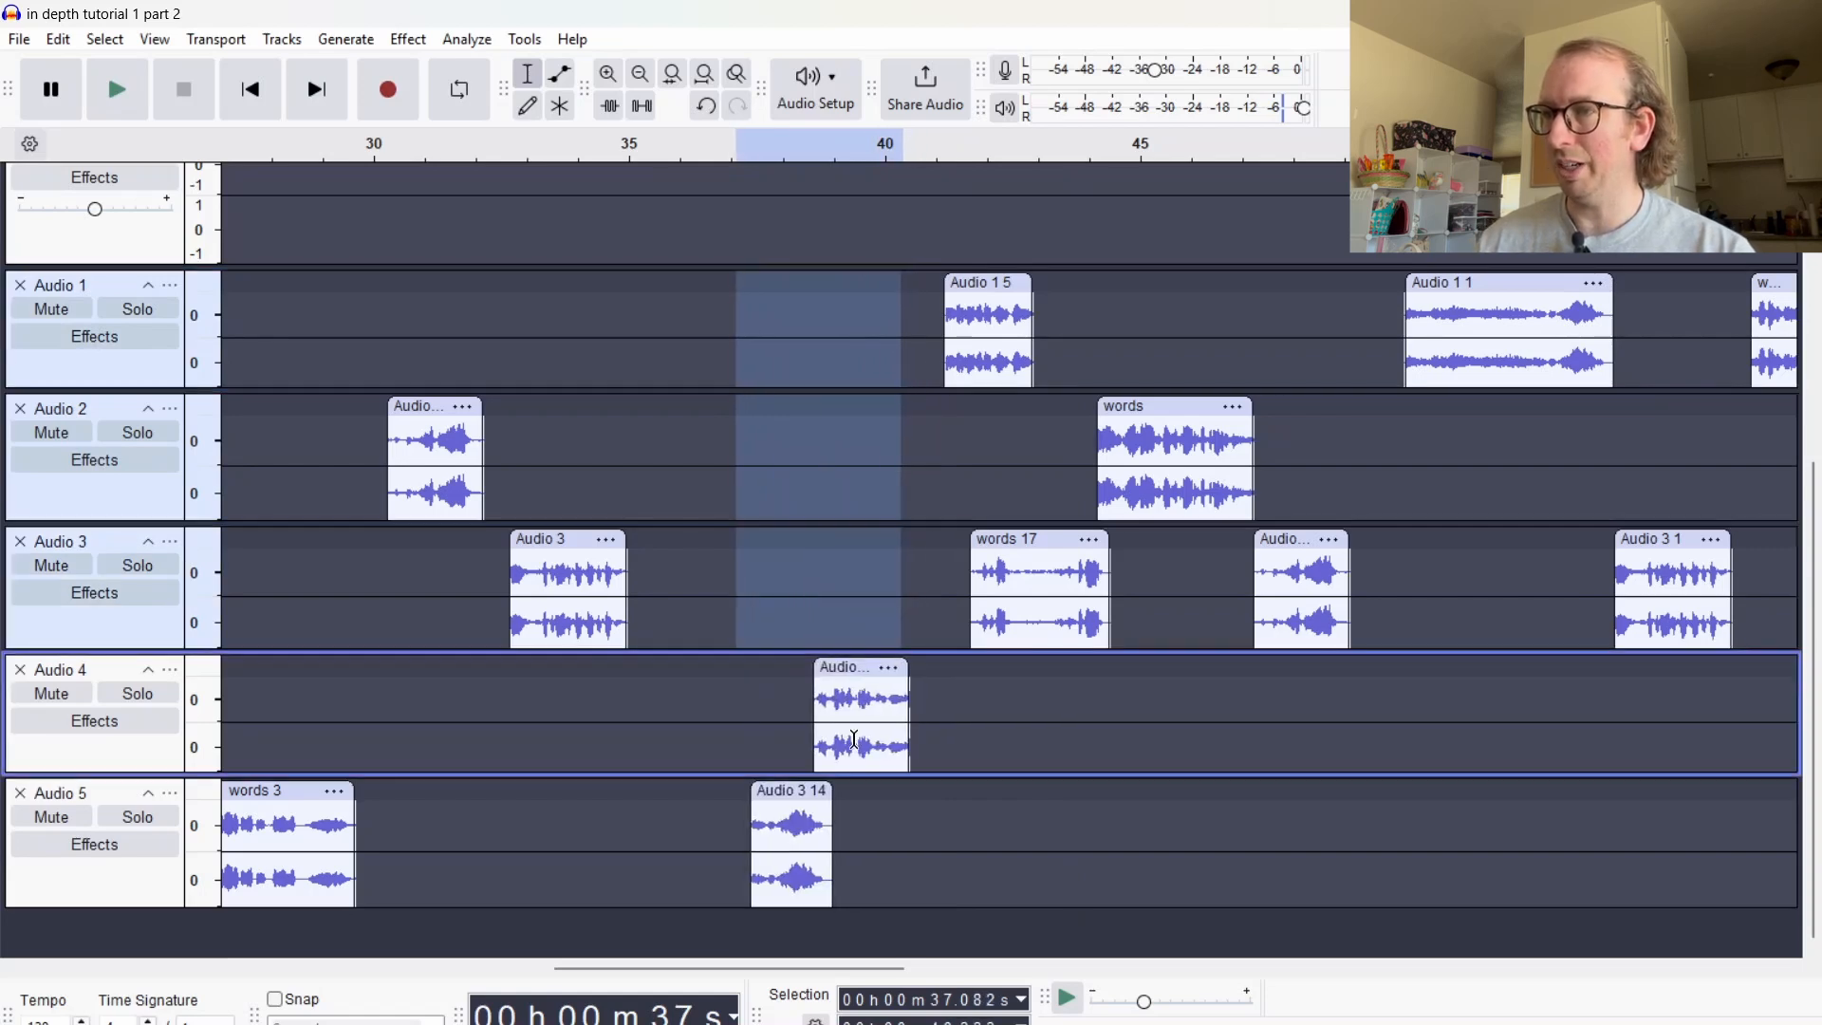
left_click(943, 205)
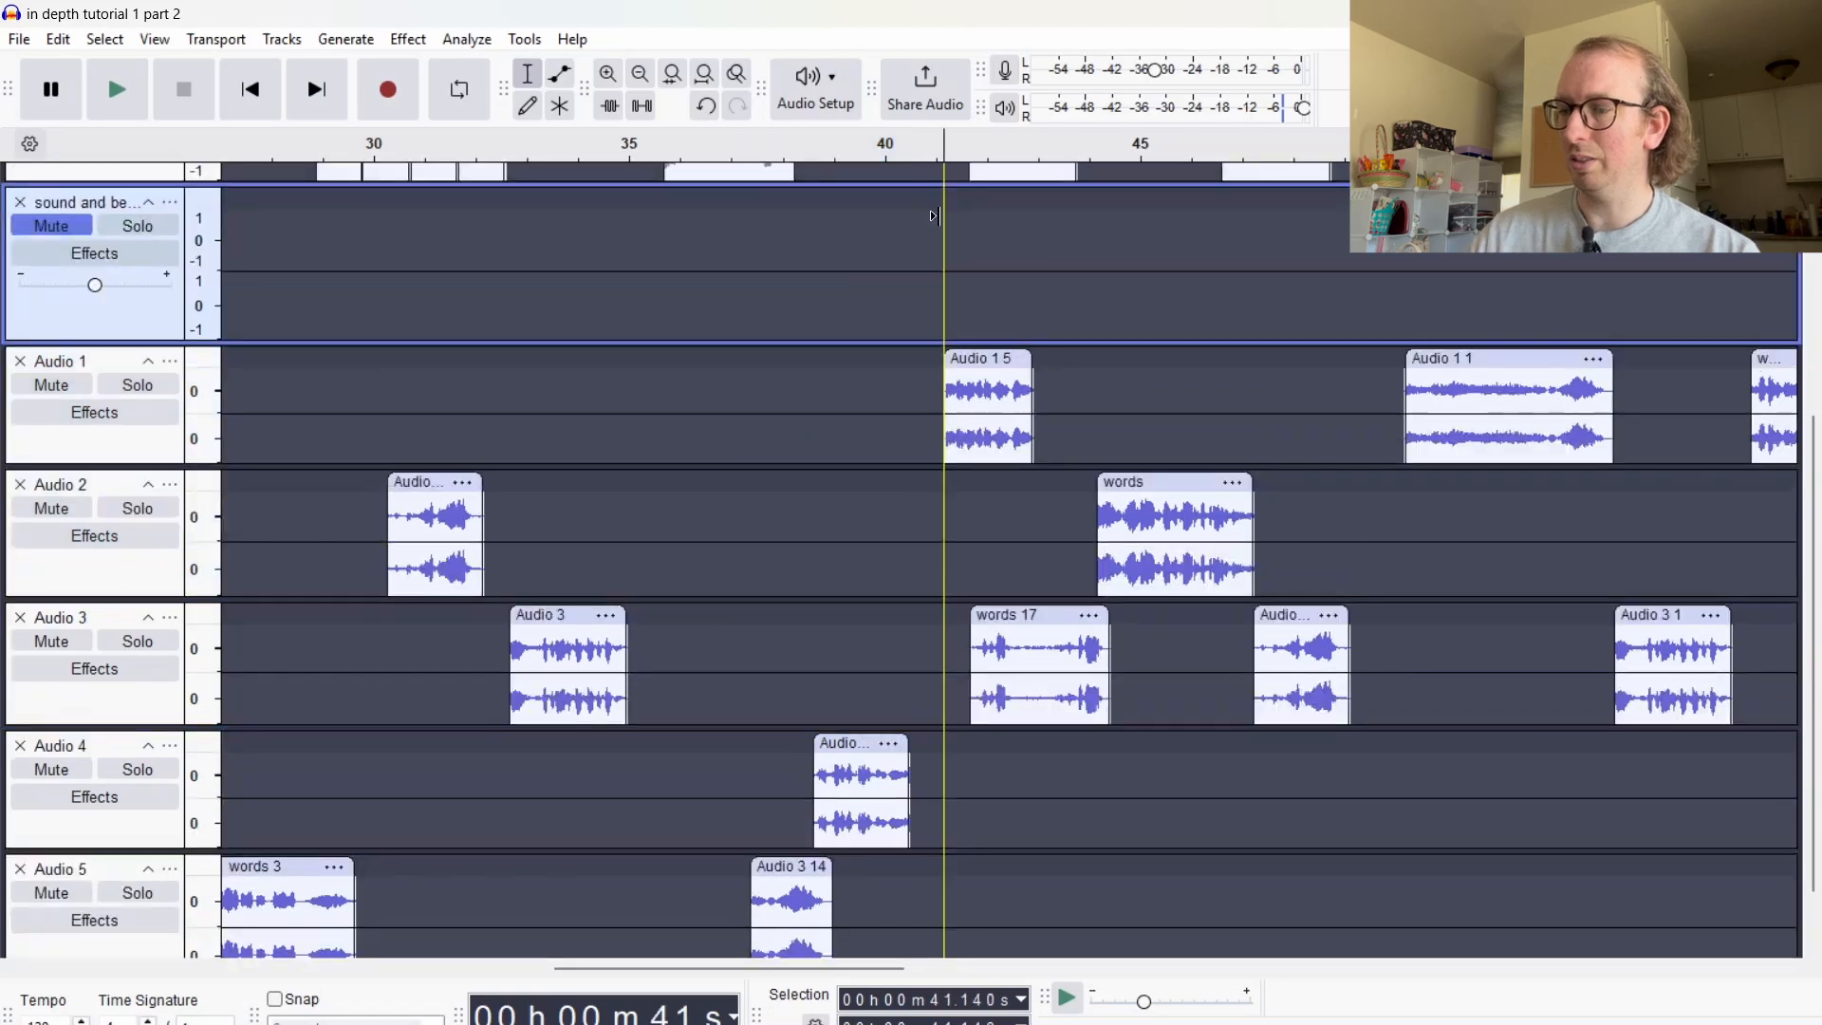
key("space")
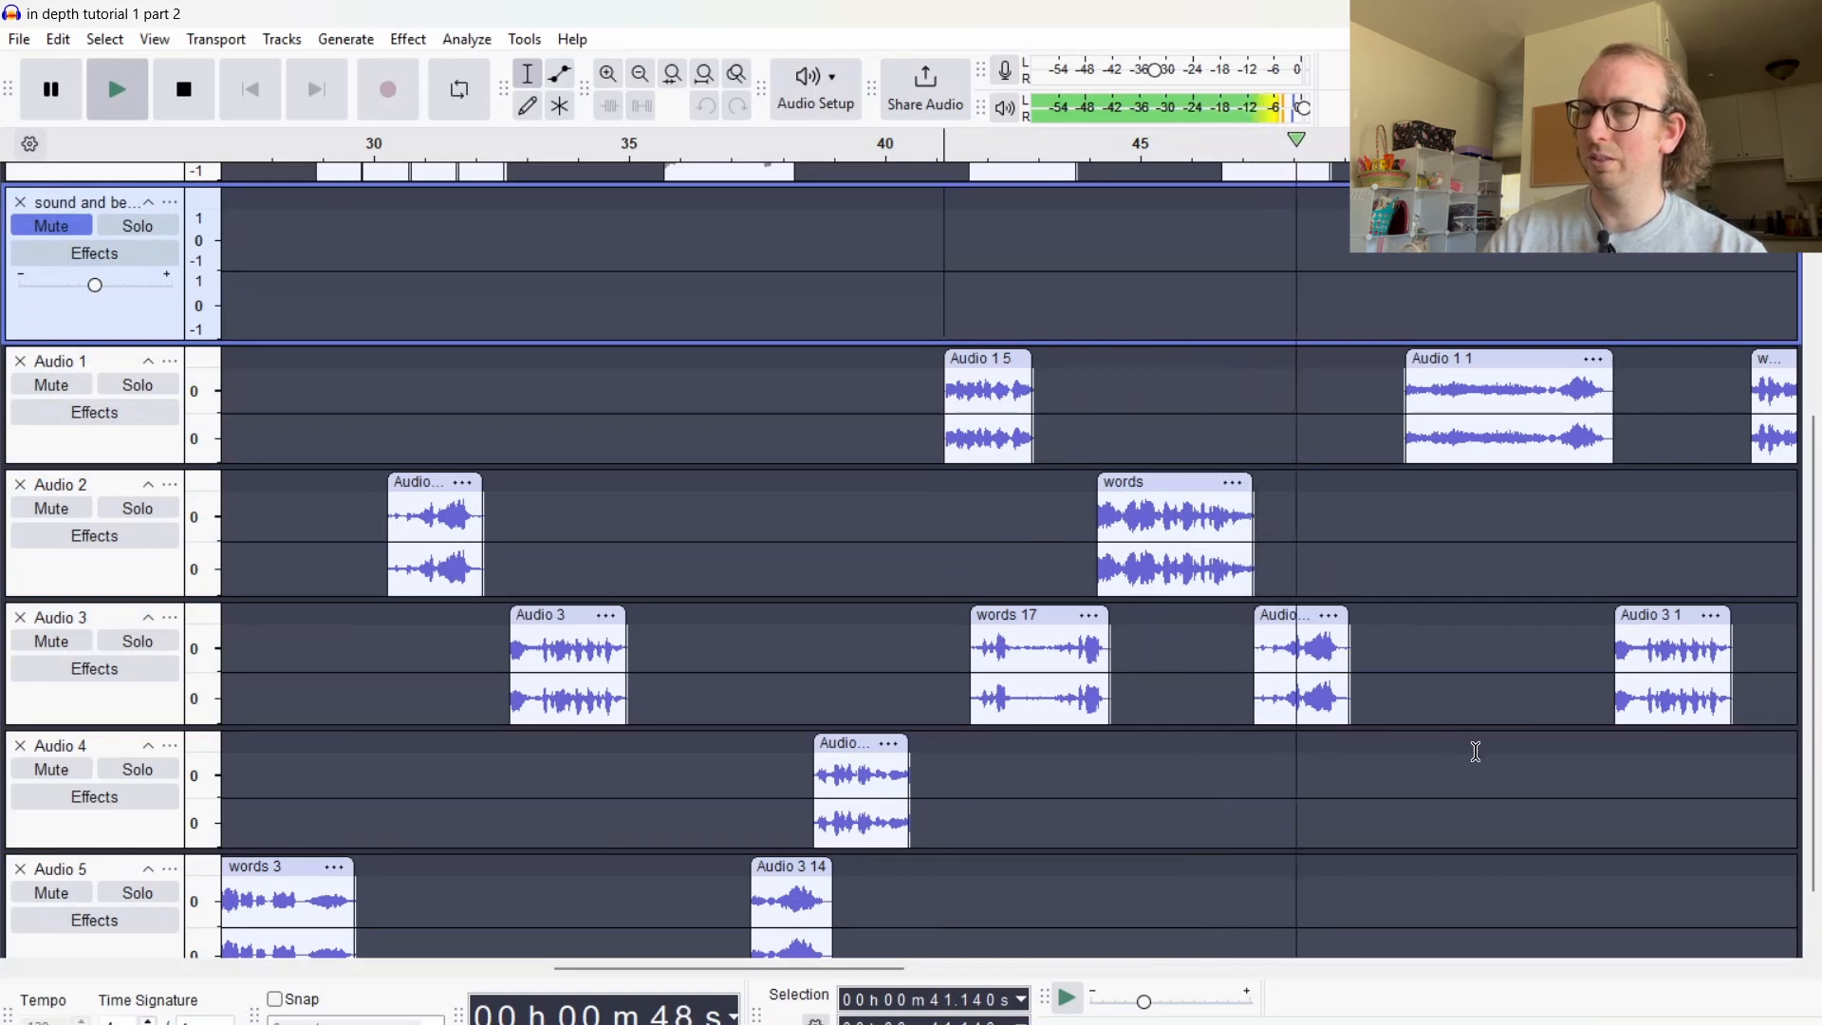
key("space")
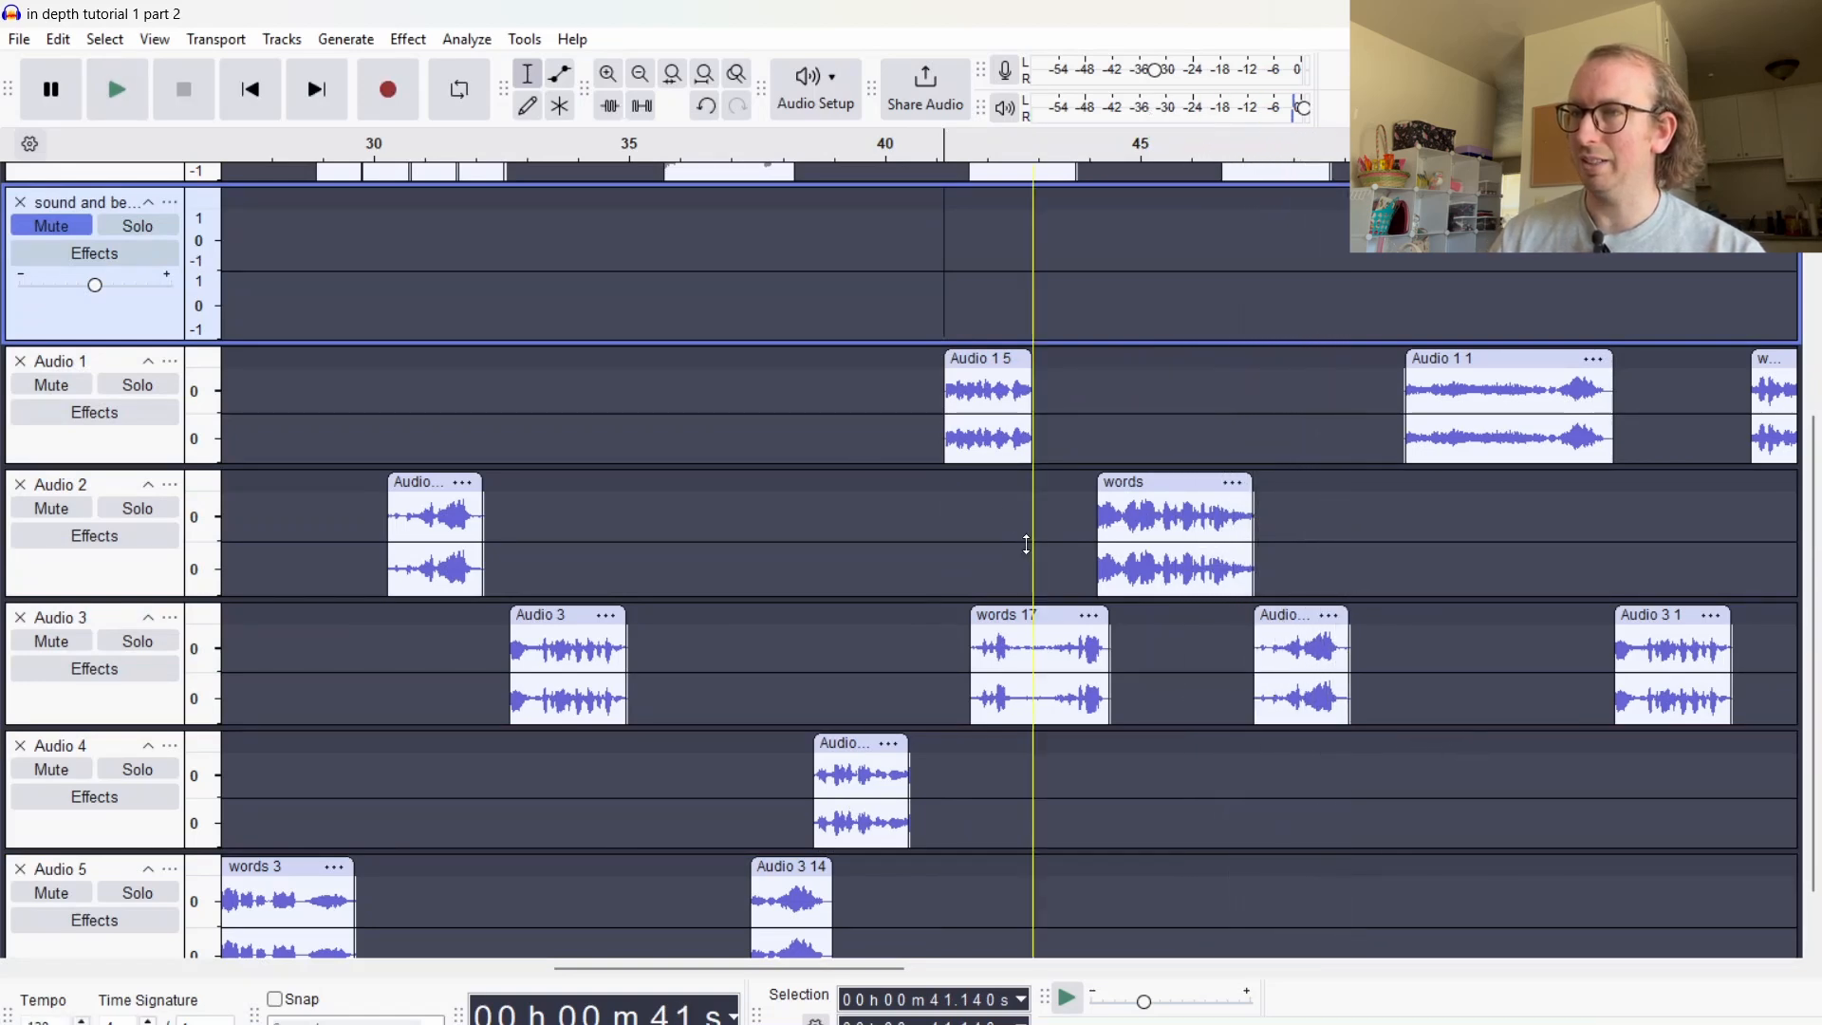
Move words 17 and the two clips after it down two tracks, with words 17 starting at about 43.3 s, and play from there
left_click_drag(973, 503, 1348, 664)
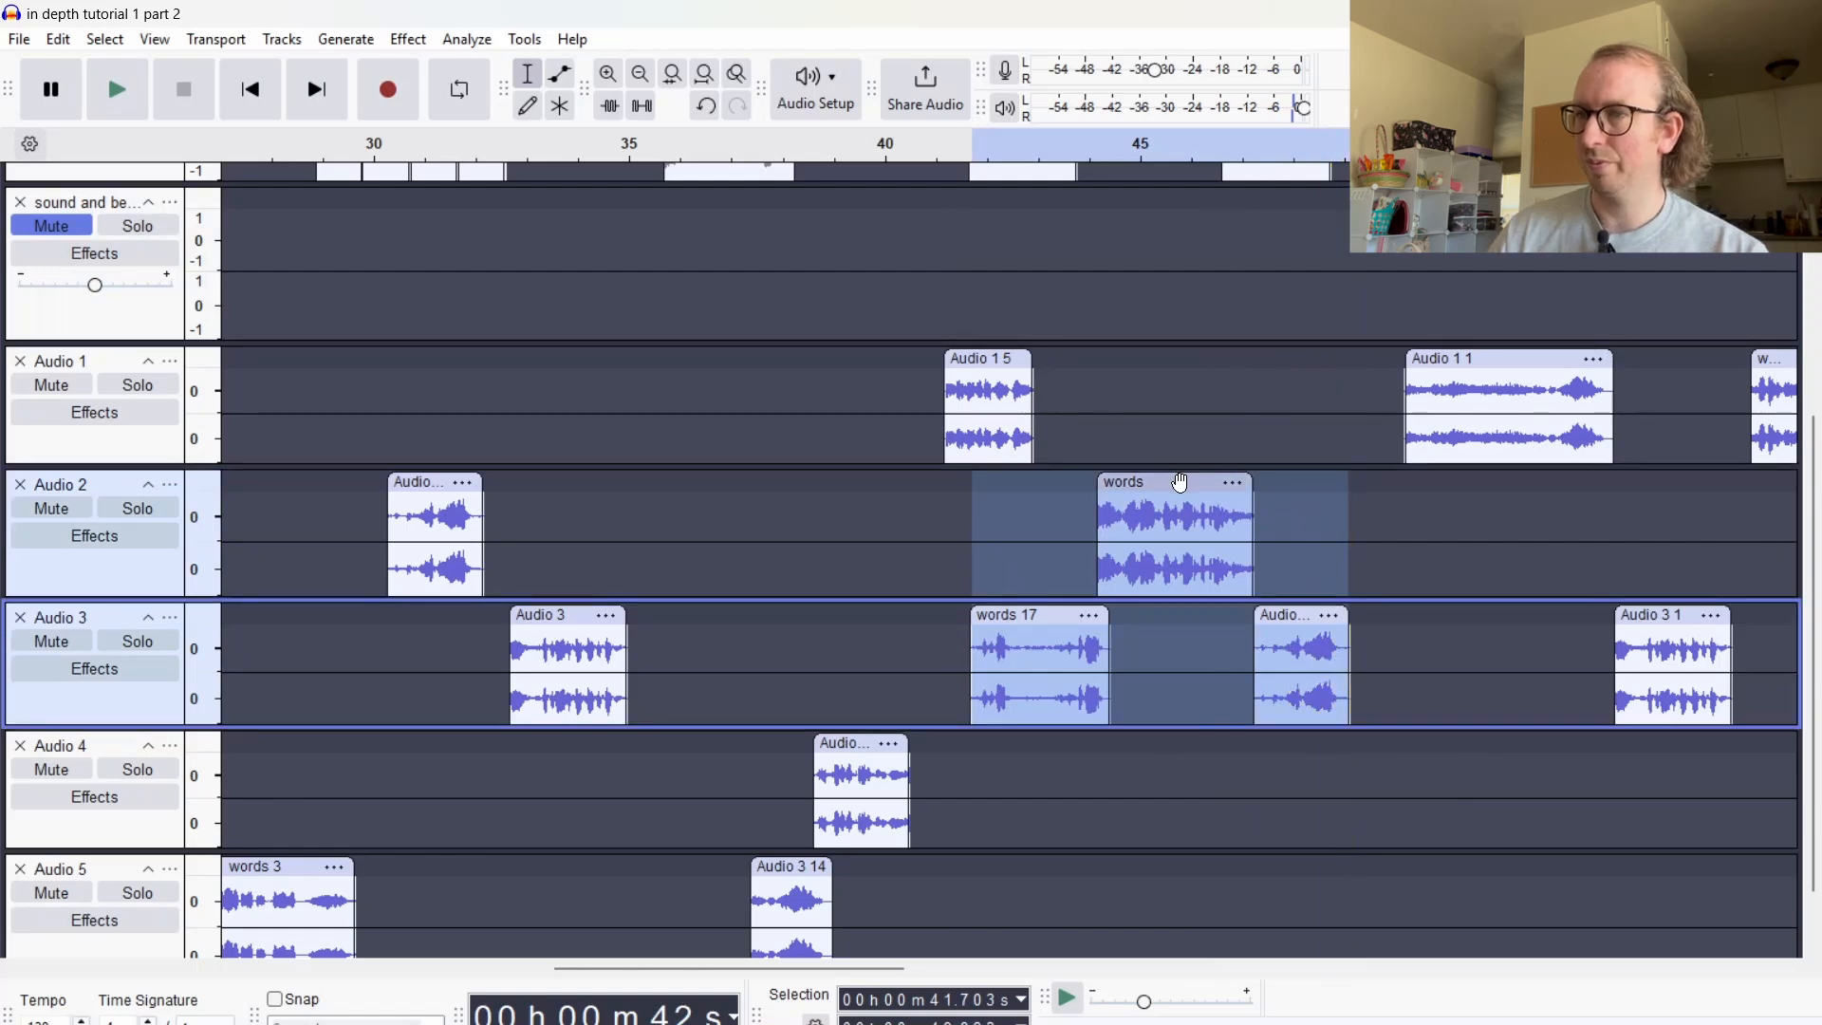
left_click_drag(1180, 483, 1261, 802)
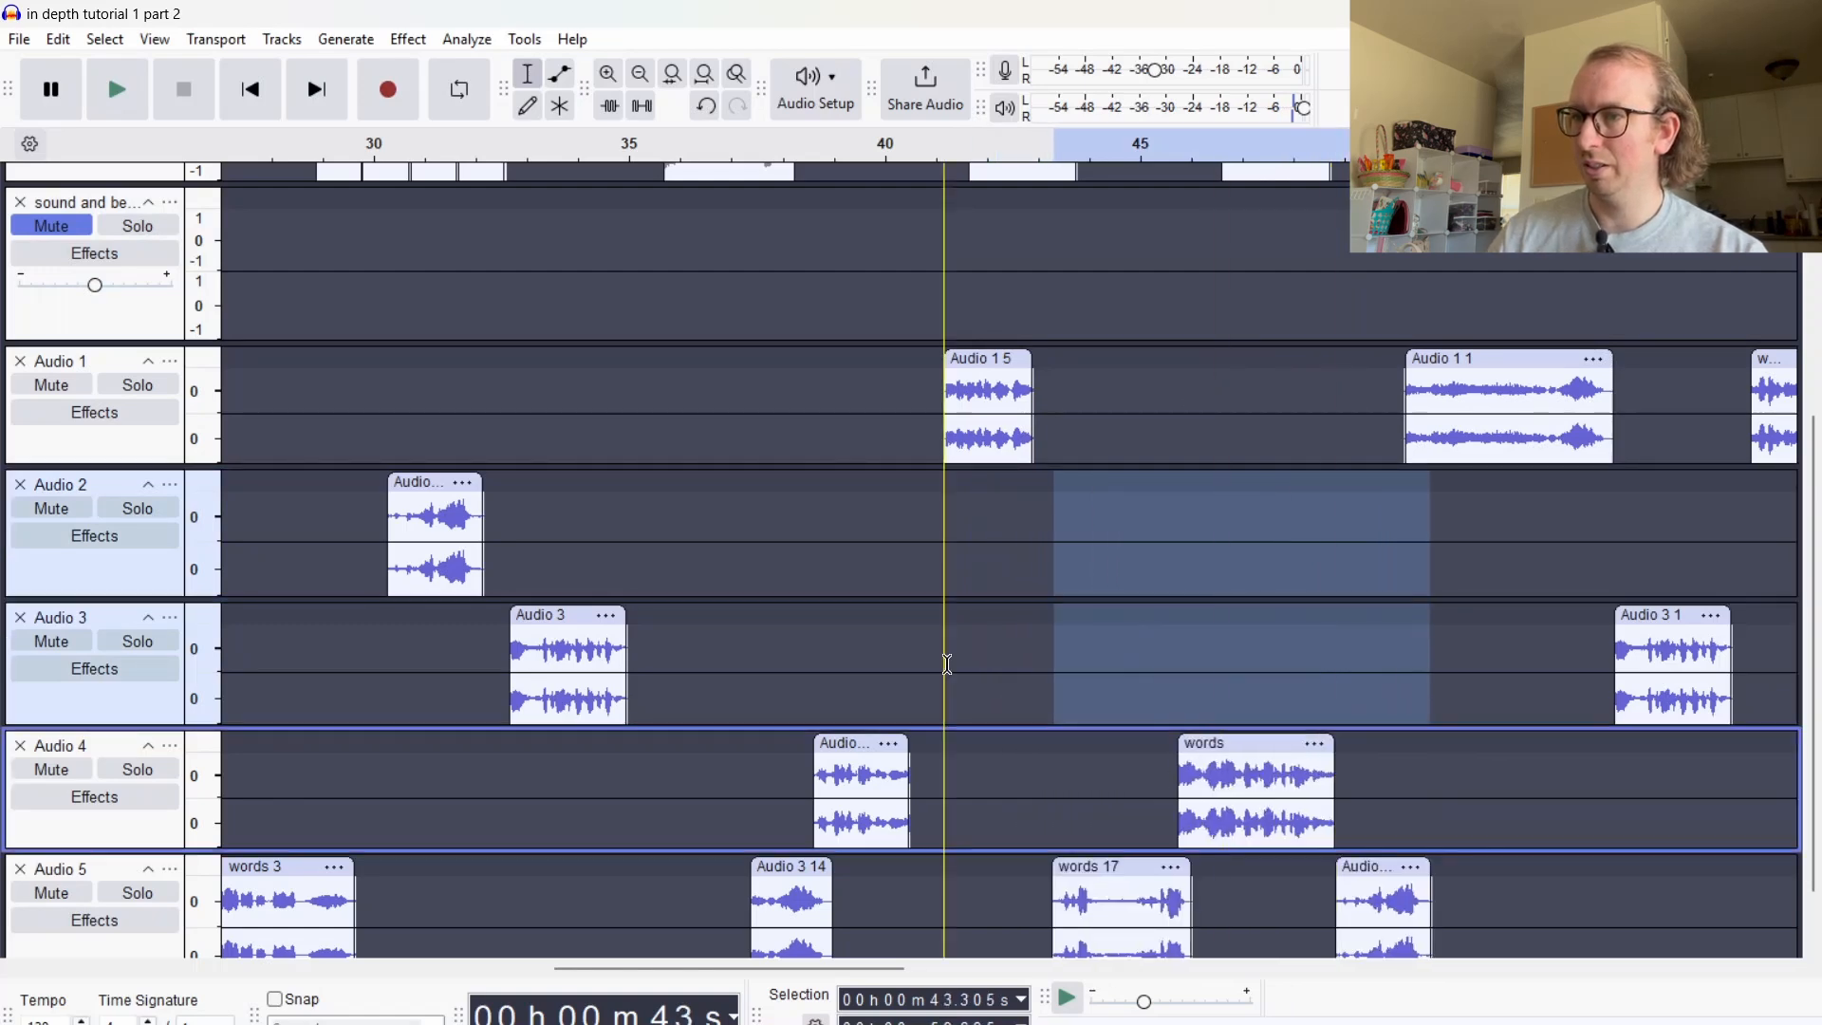
left_click(1052, 669)
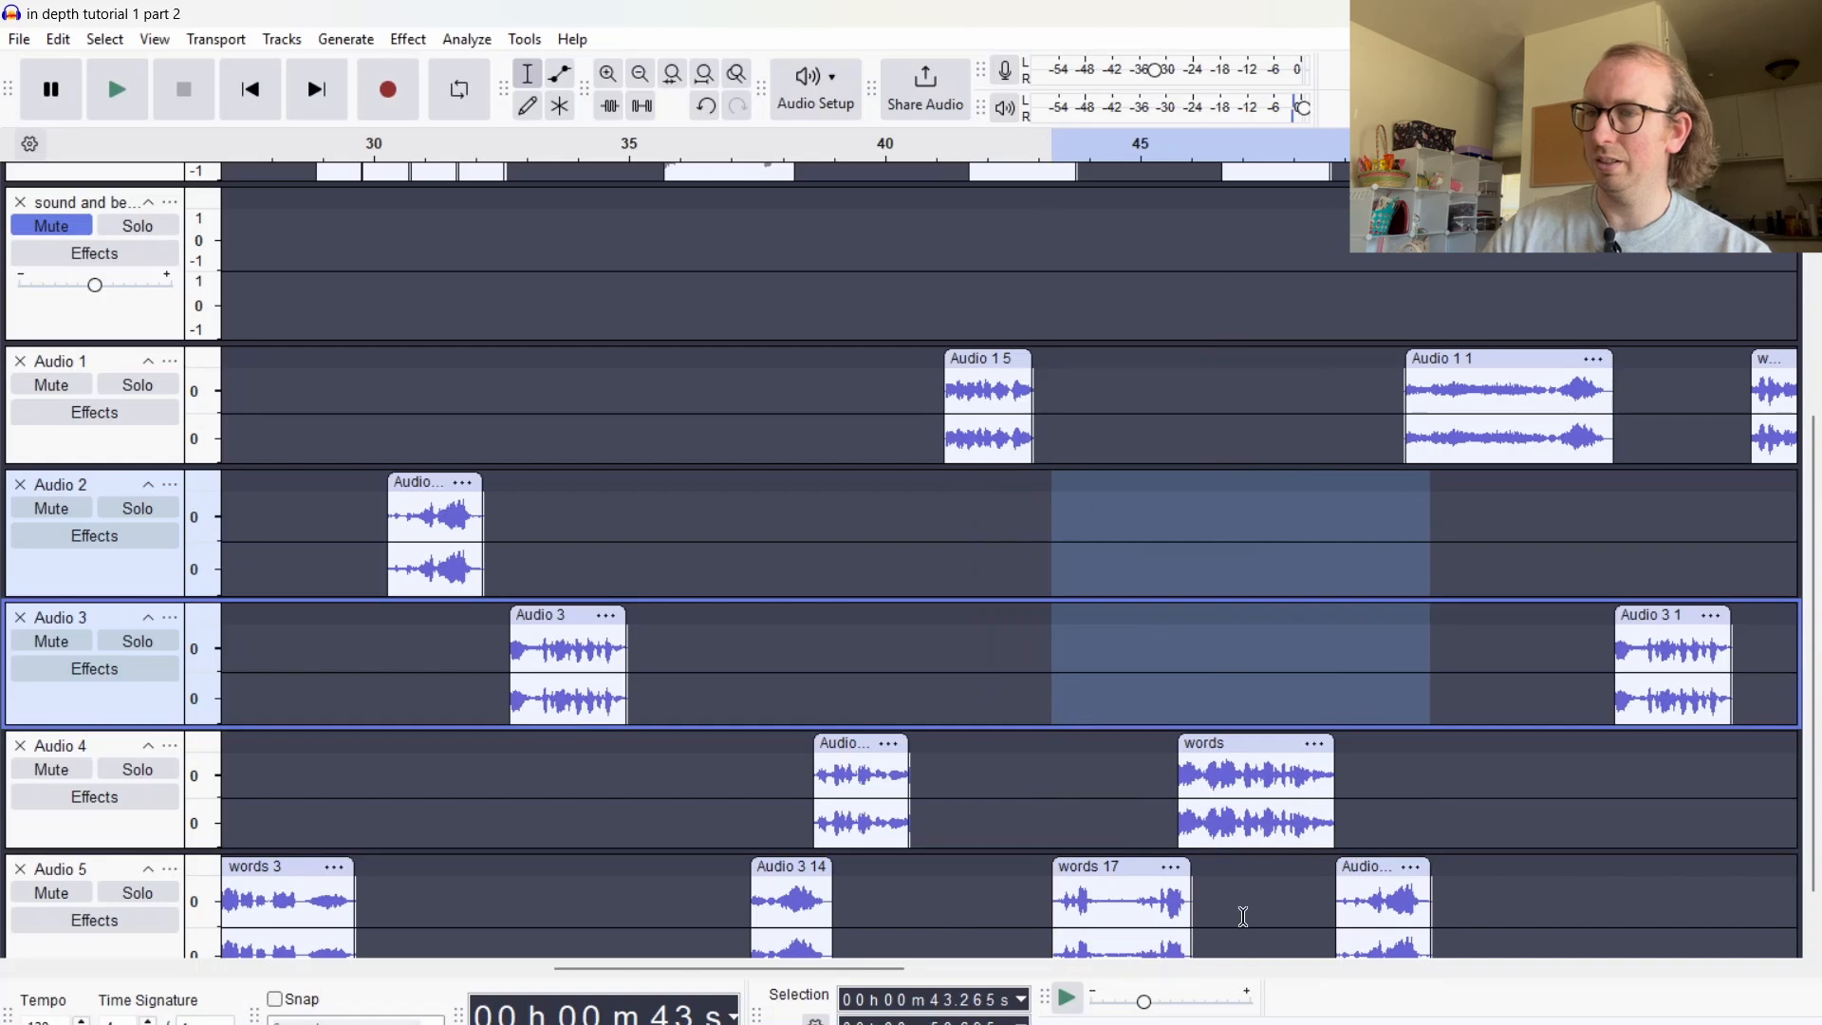
key("space")
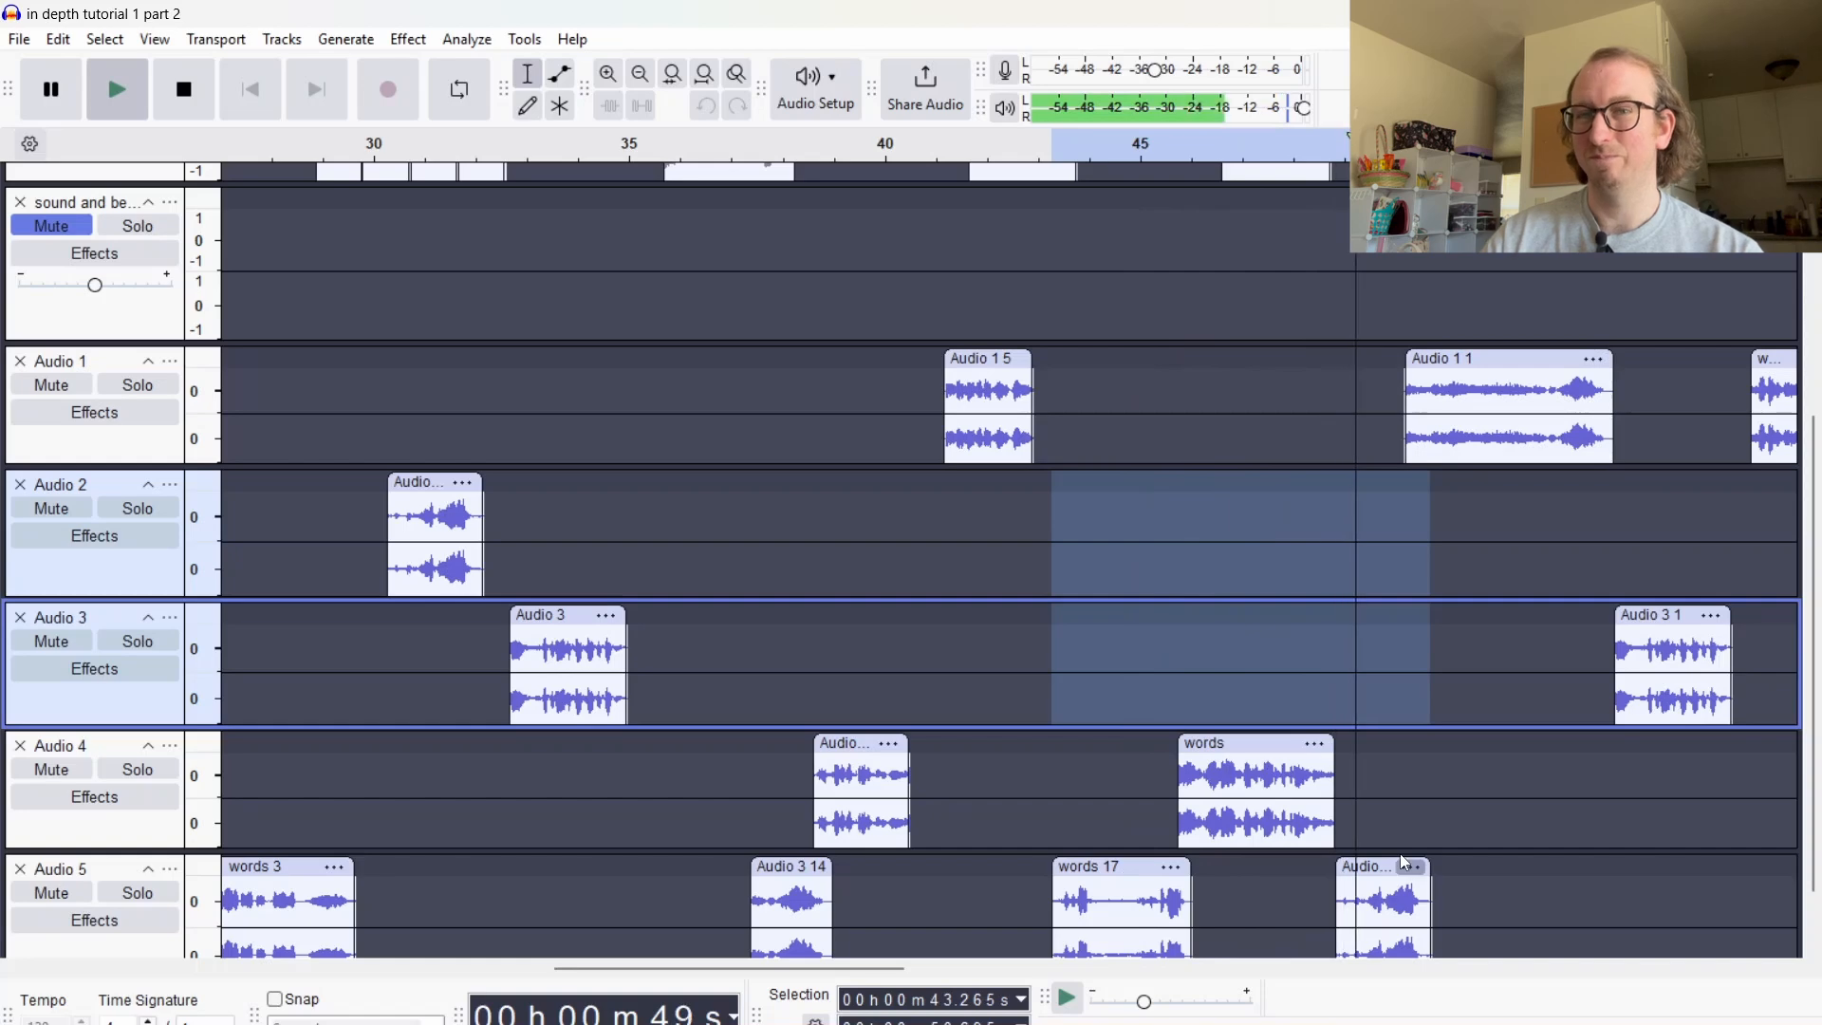
key("space")
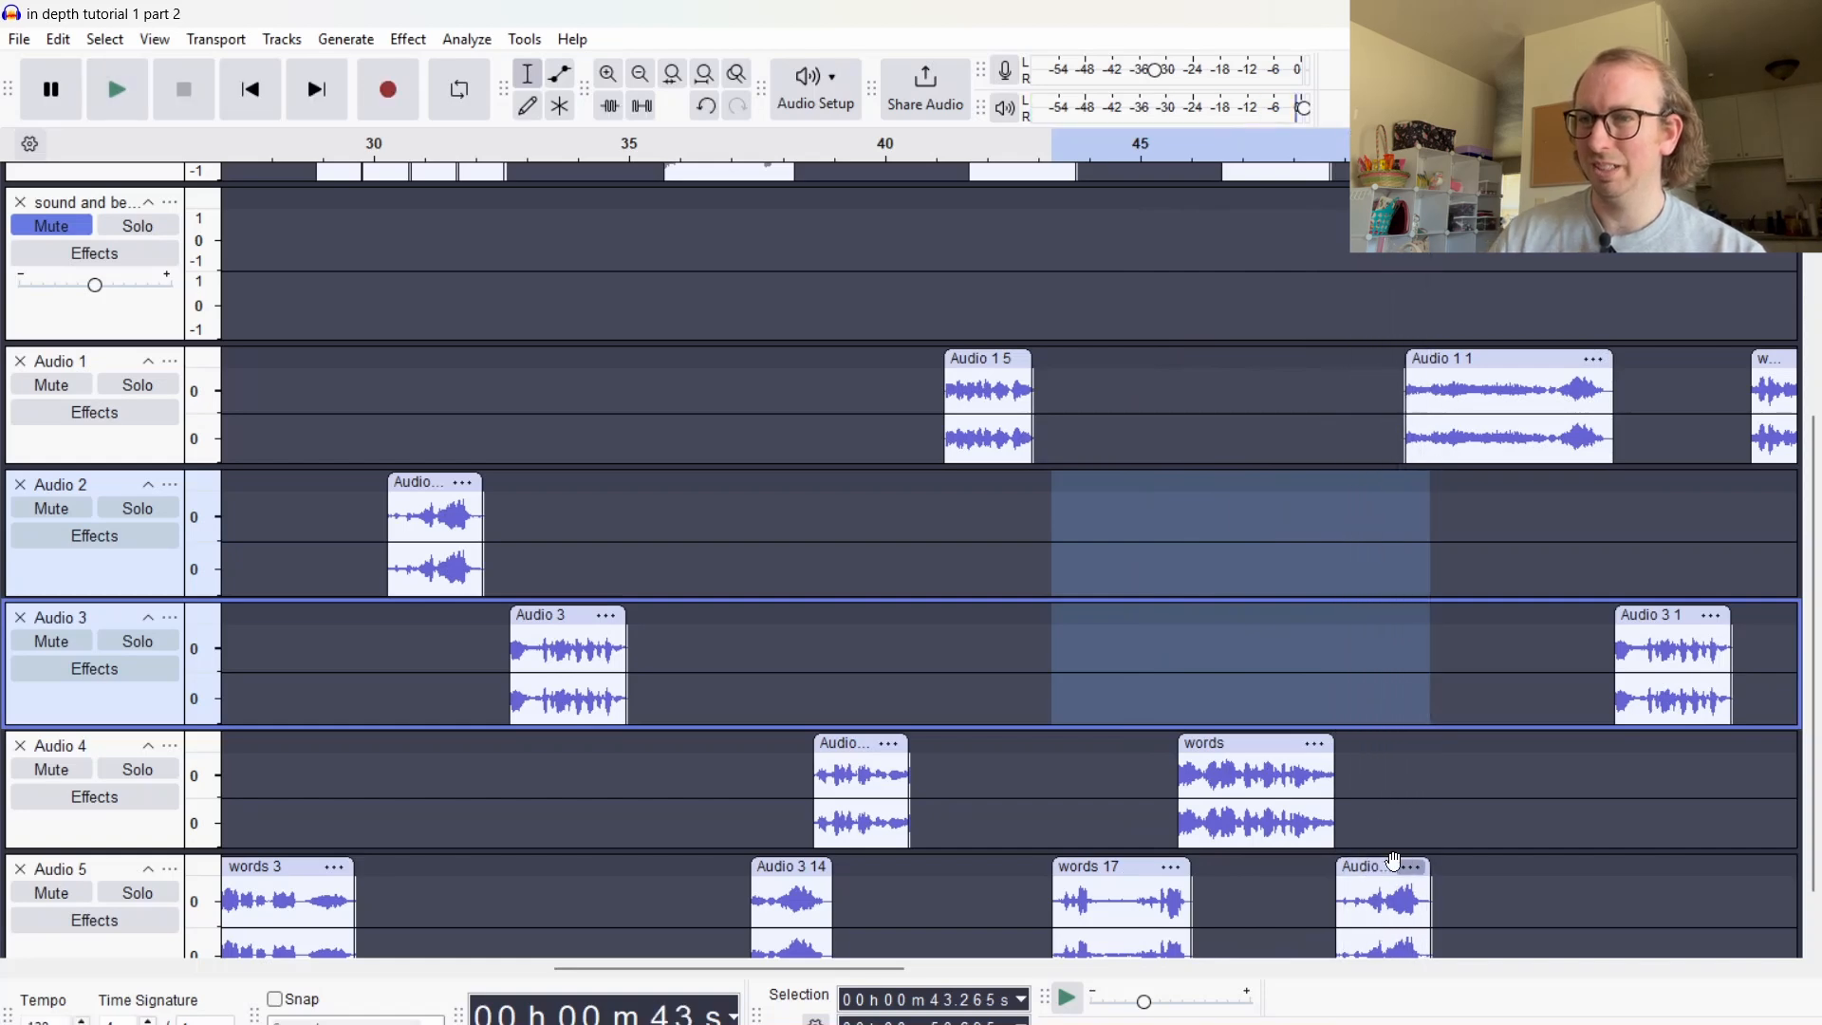
Shift the last Audio 5 clip to about 48.5 s and words 17 to about 43.1 s, and set the playback start at 42.881 s
left_click_drag(1381, 868, 1365, 869)
left_click_drag(1146, 828, 1134, 843)
left_click(1033, 642)
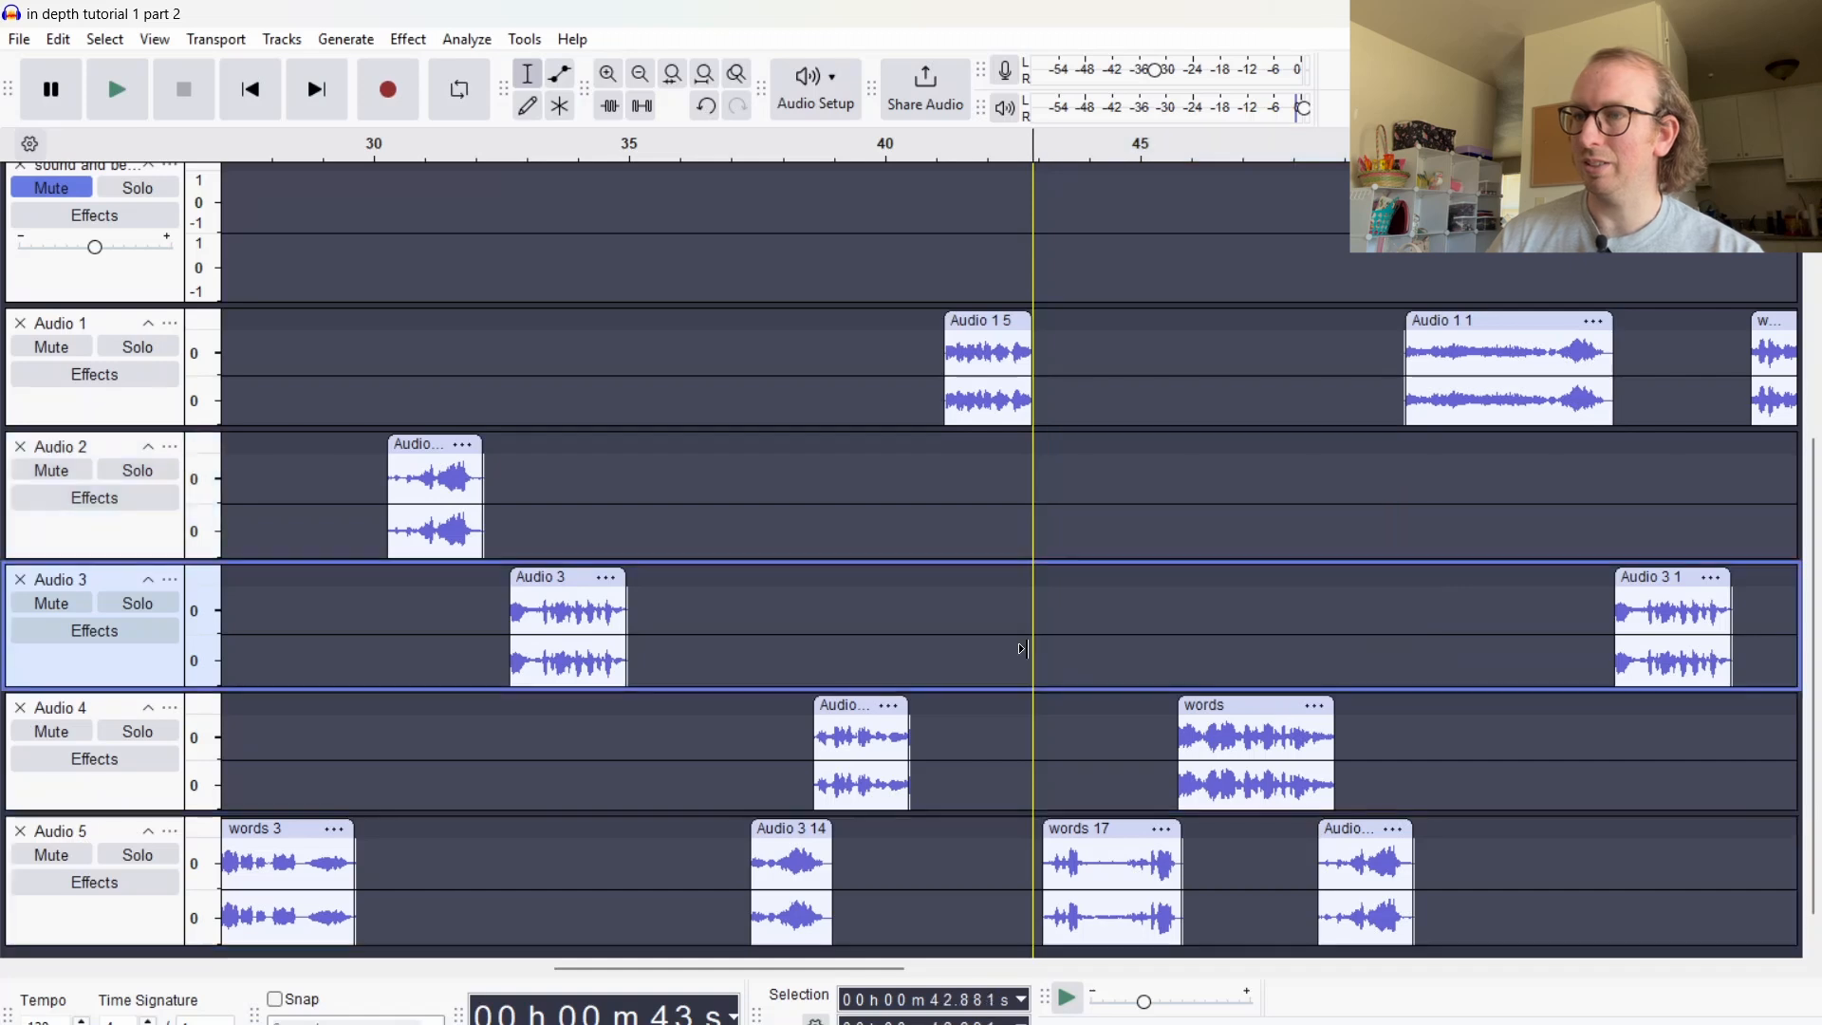
Check the clip timing by playing from 42.881 s and from 47.438 s
key("space")
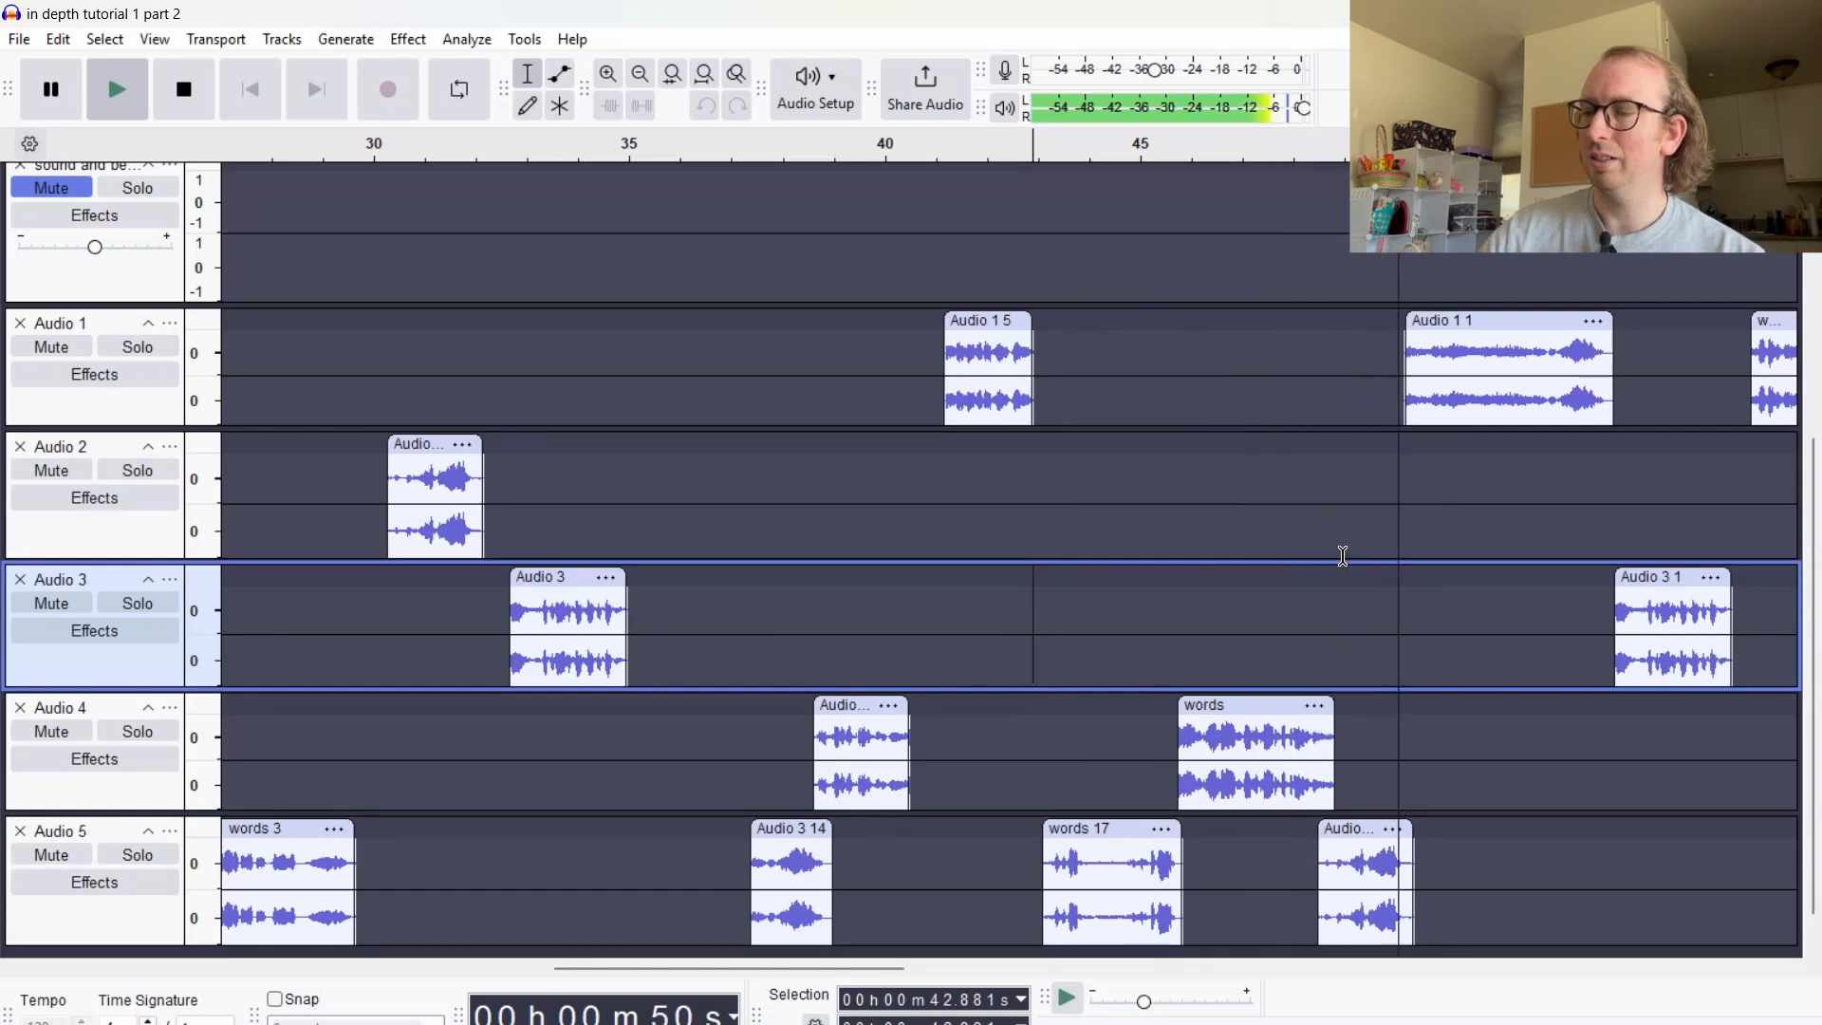
key("space")
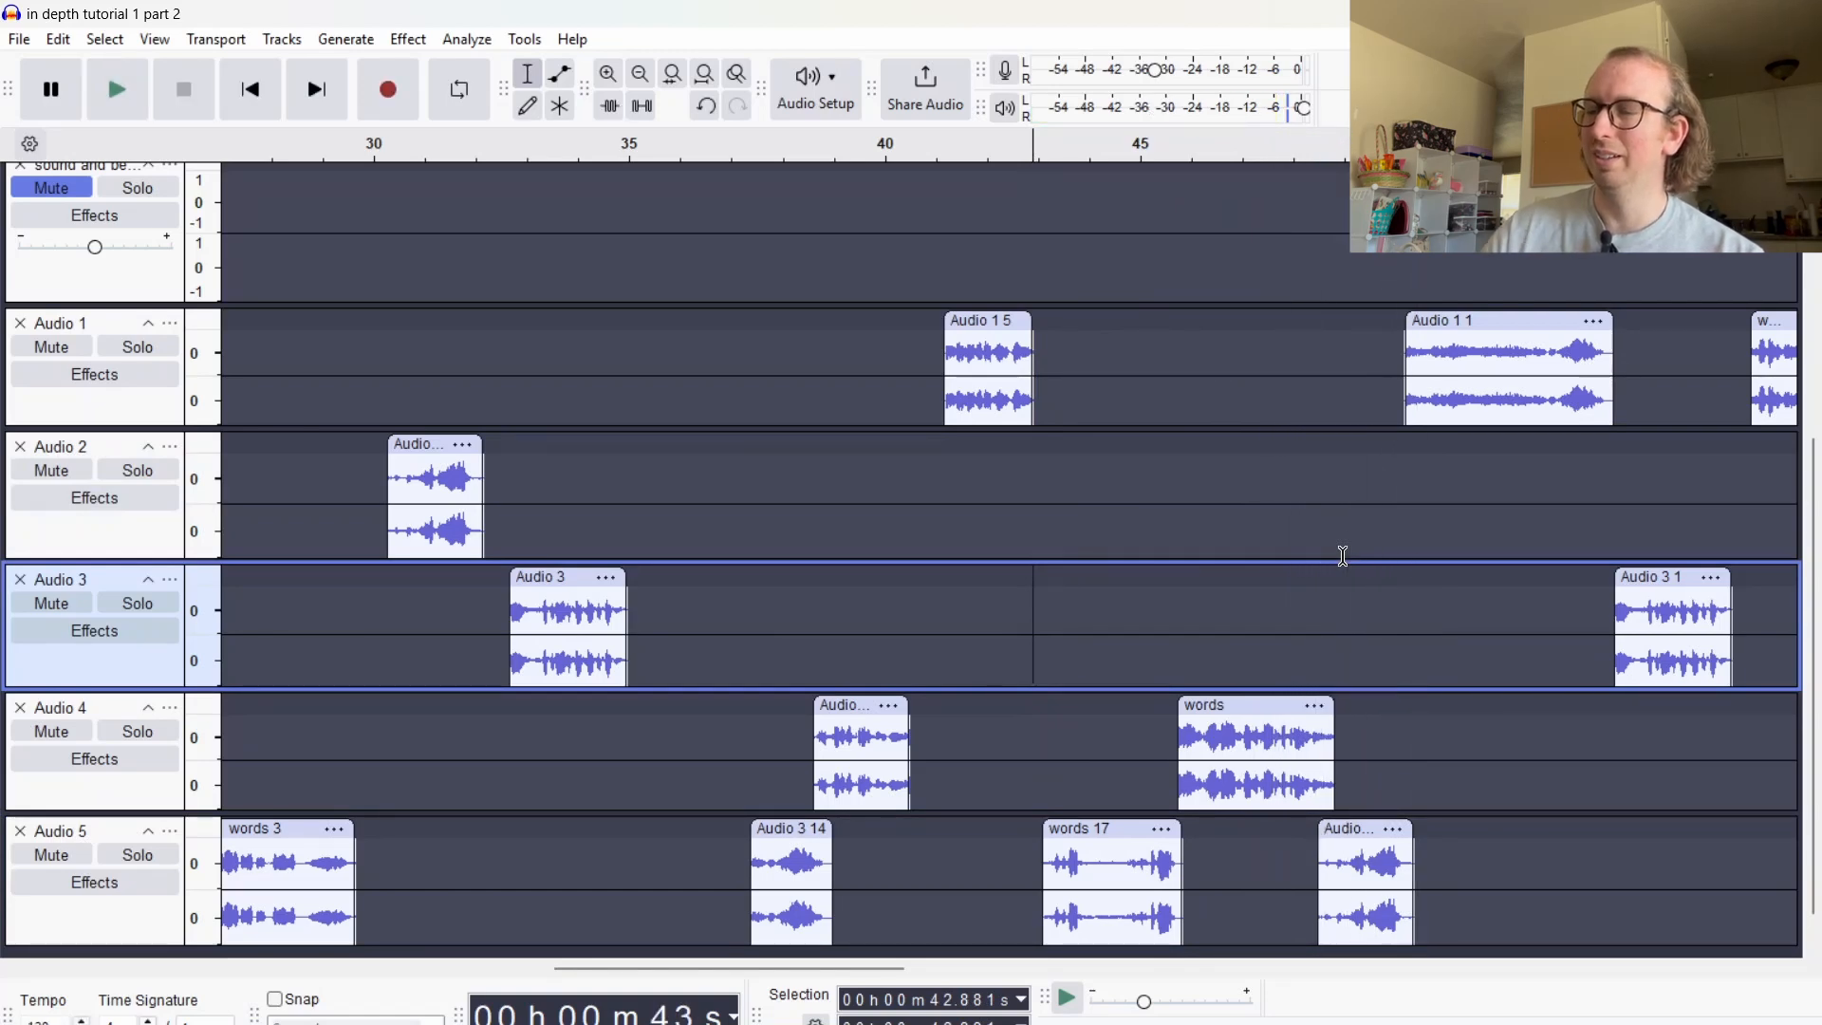
key("space")
key("space")
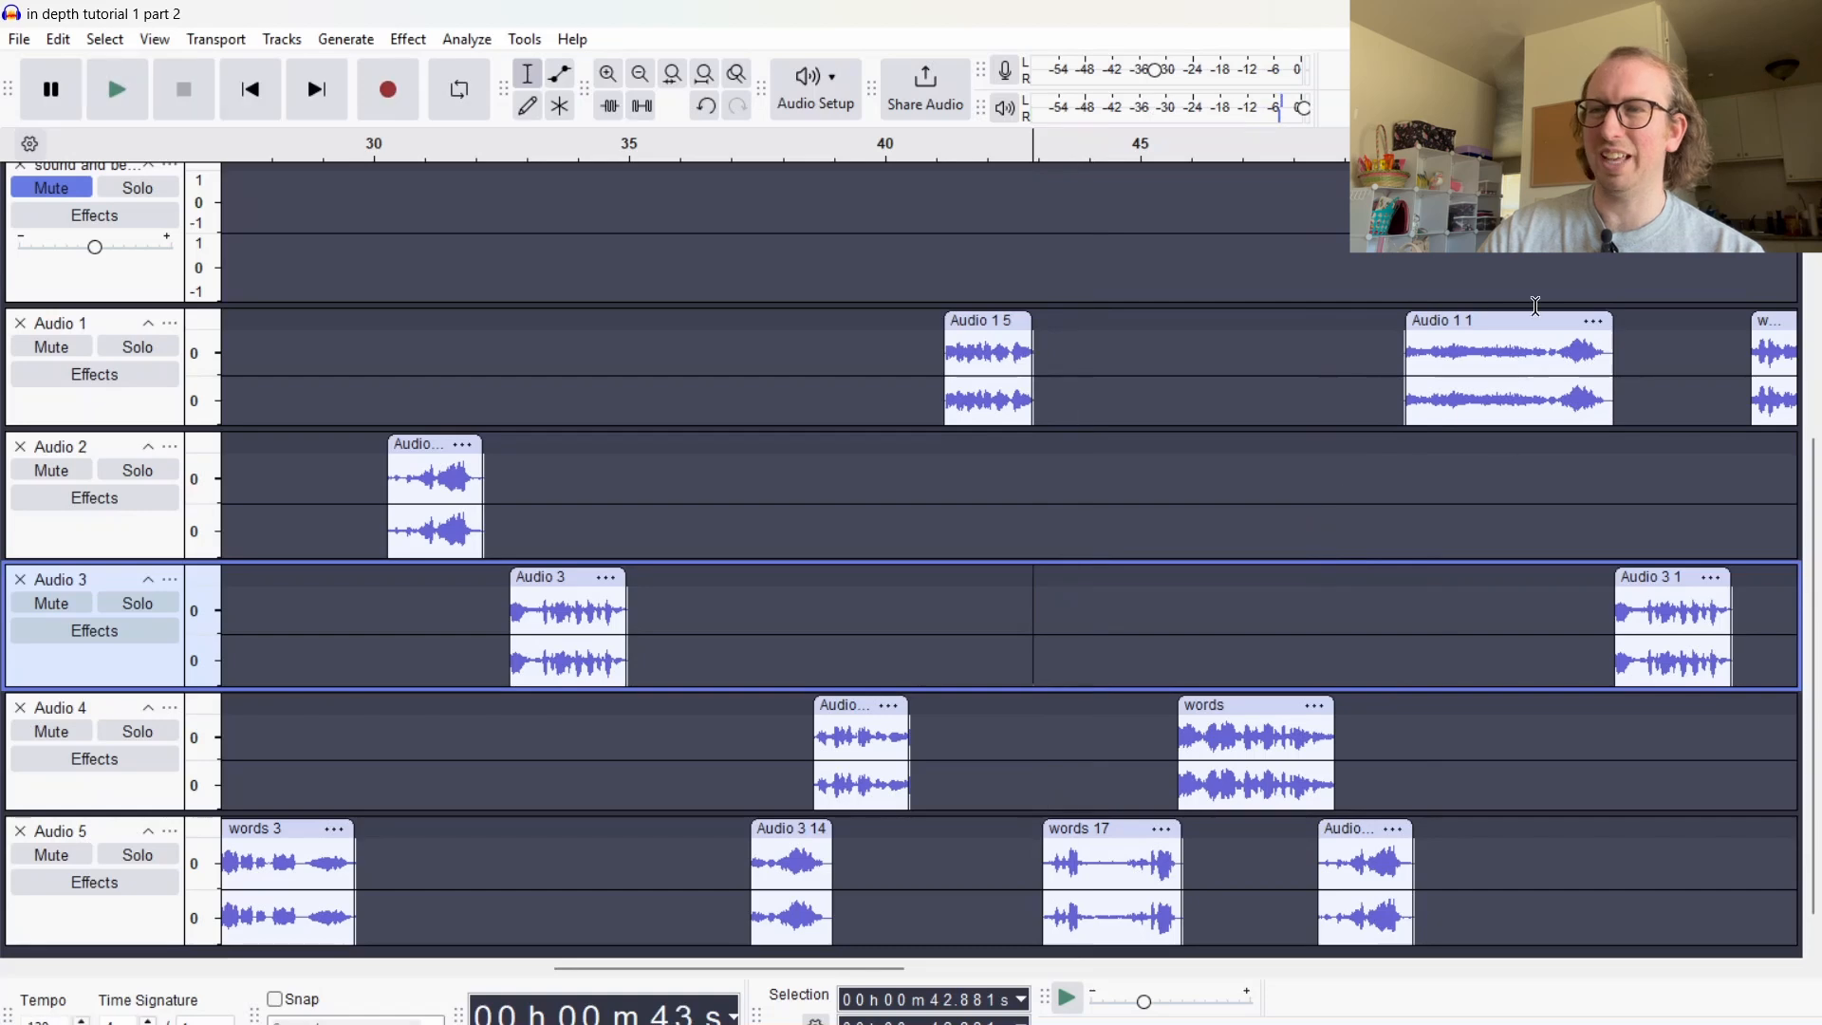
left_click(1253, 389)
key("space")
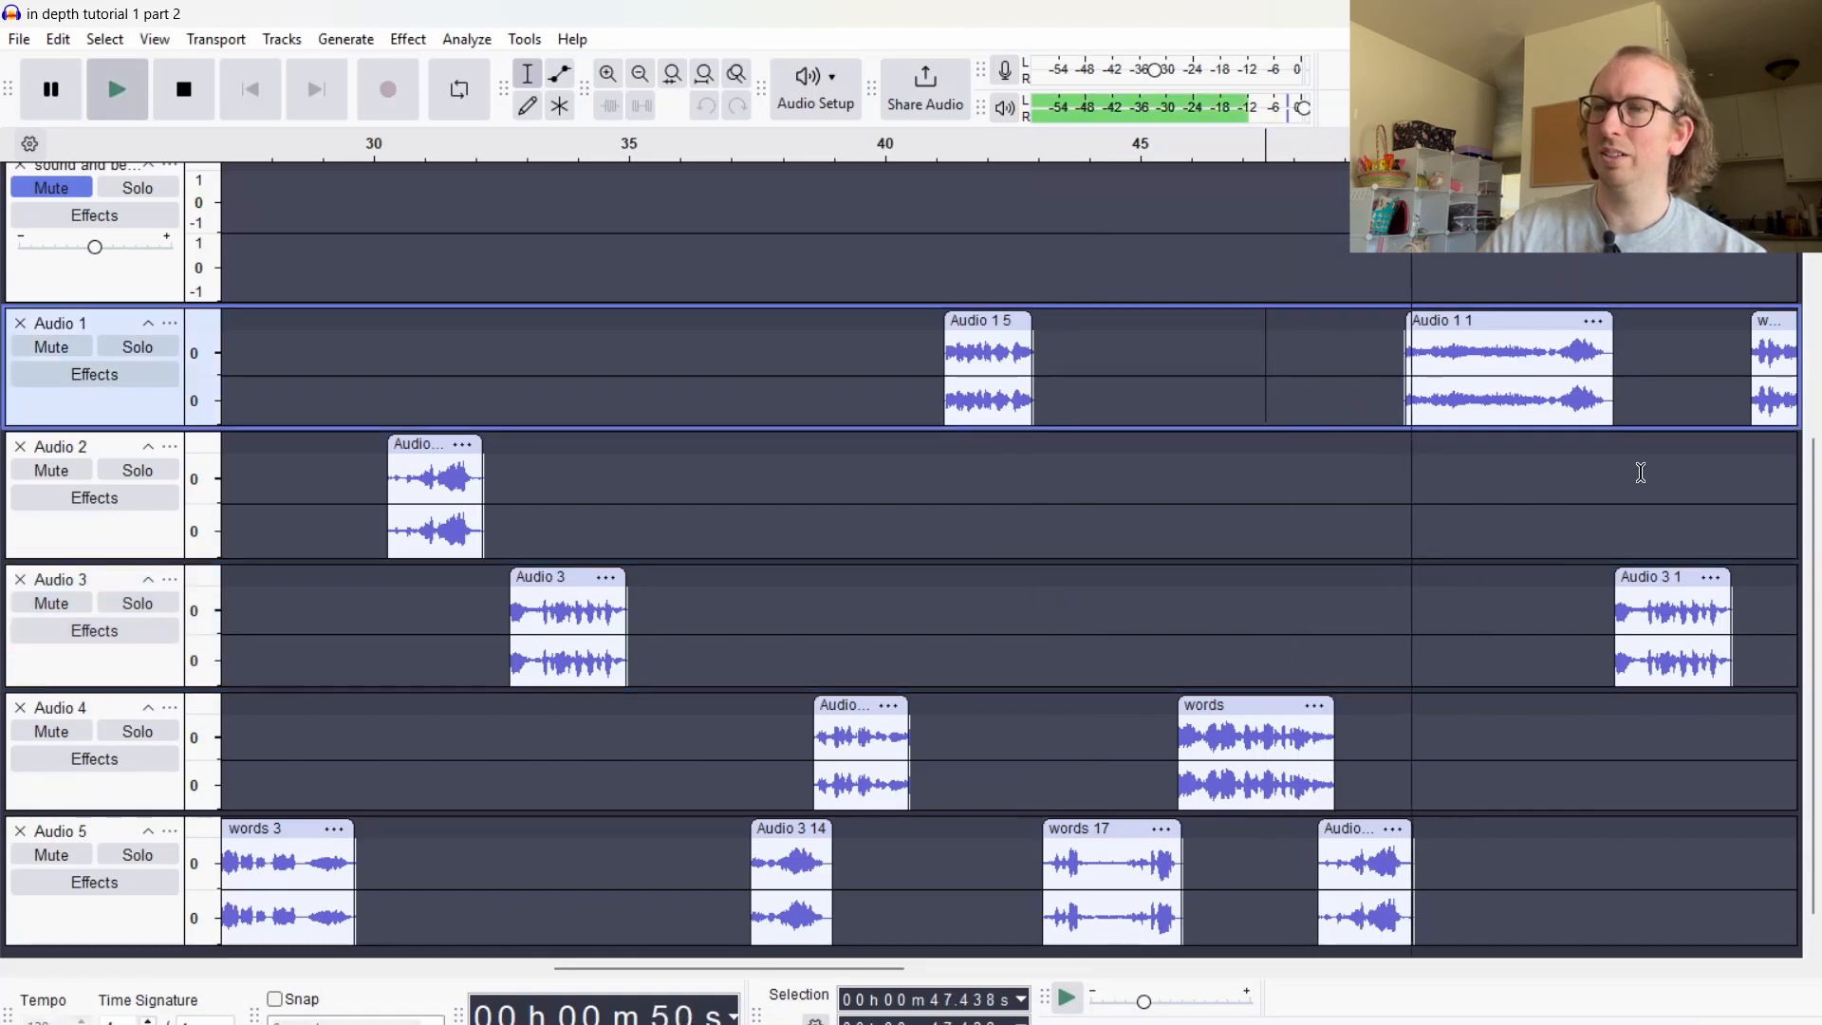
key("space")
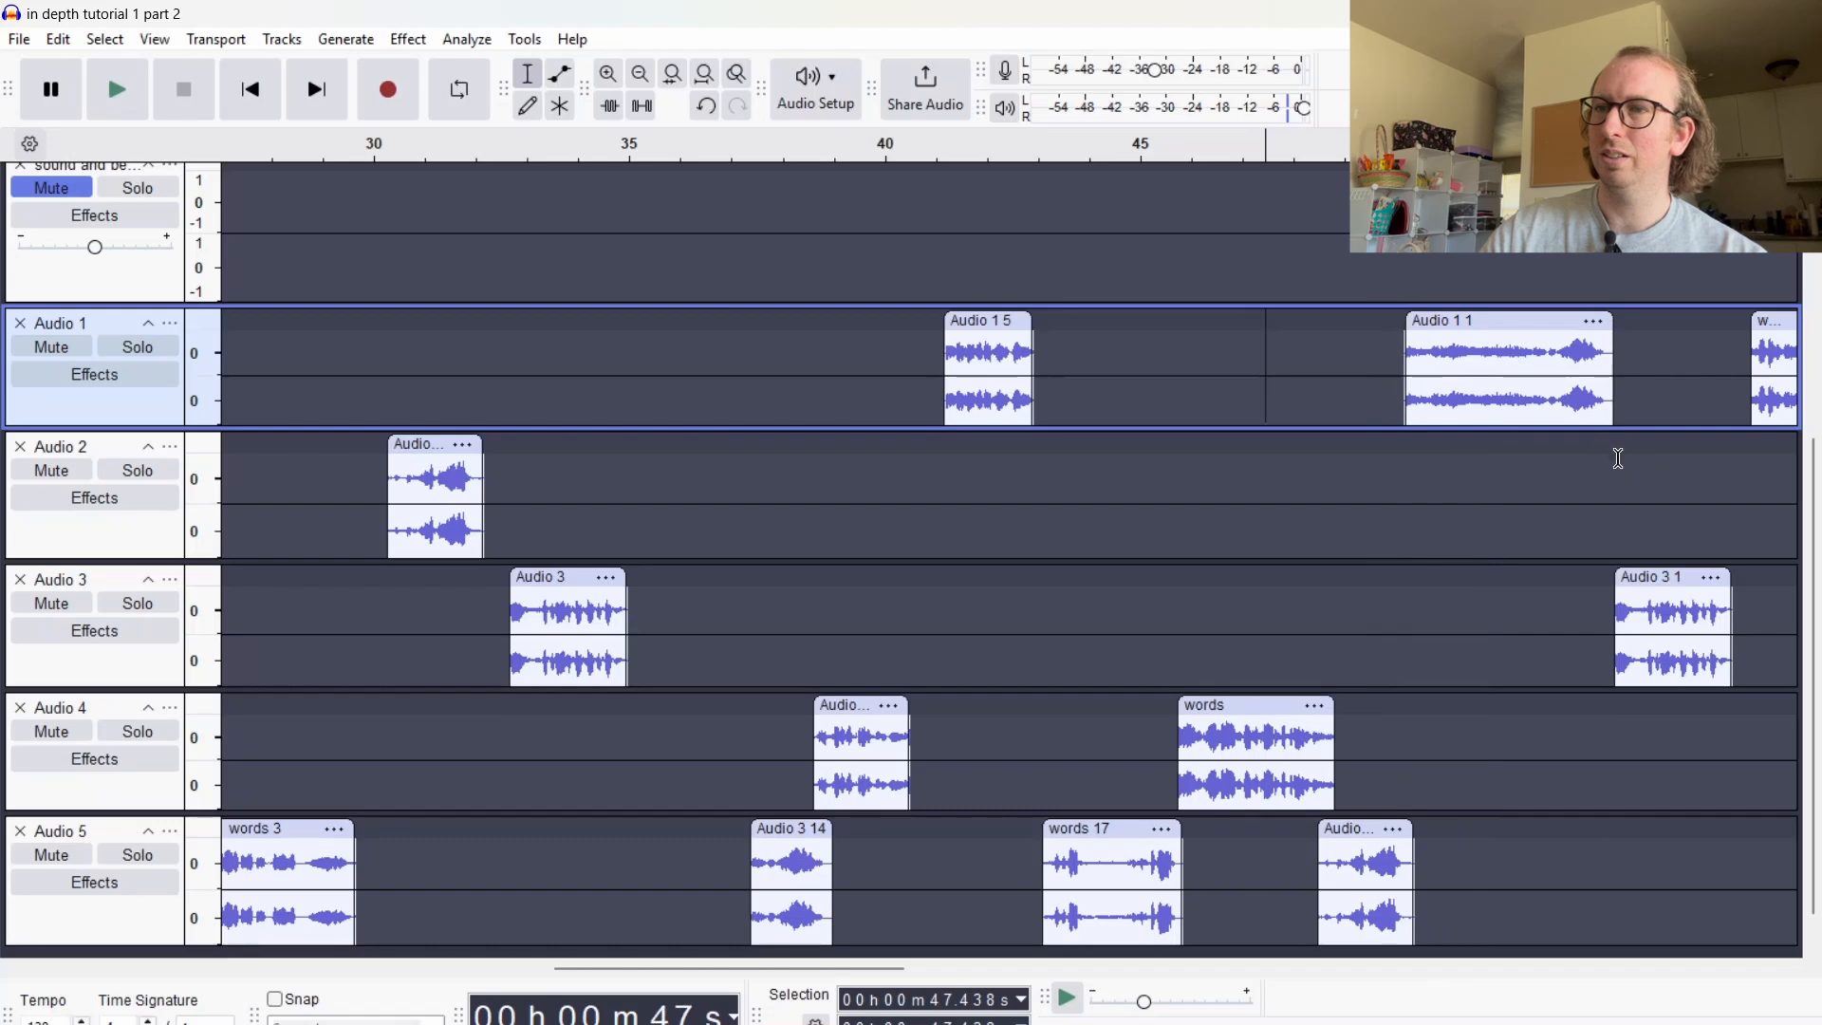
key("space")
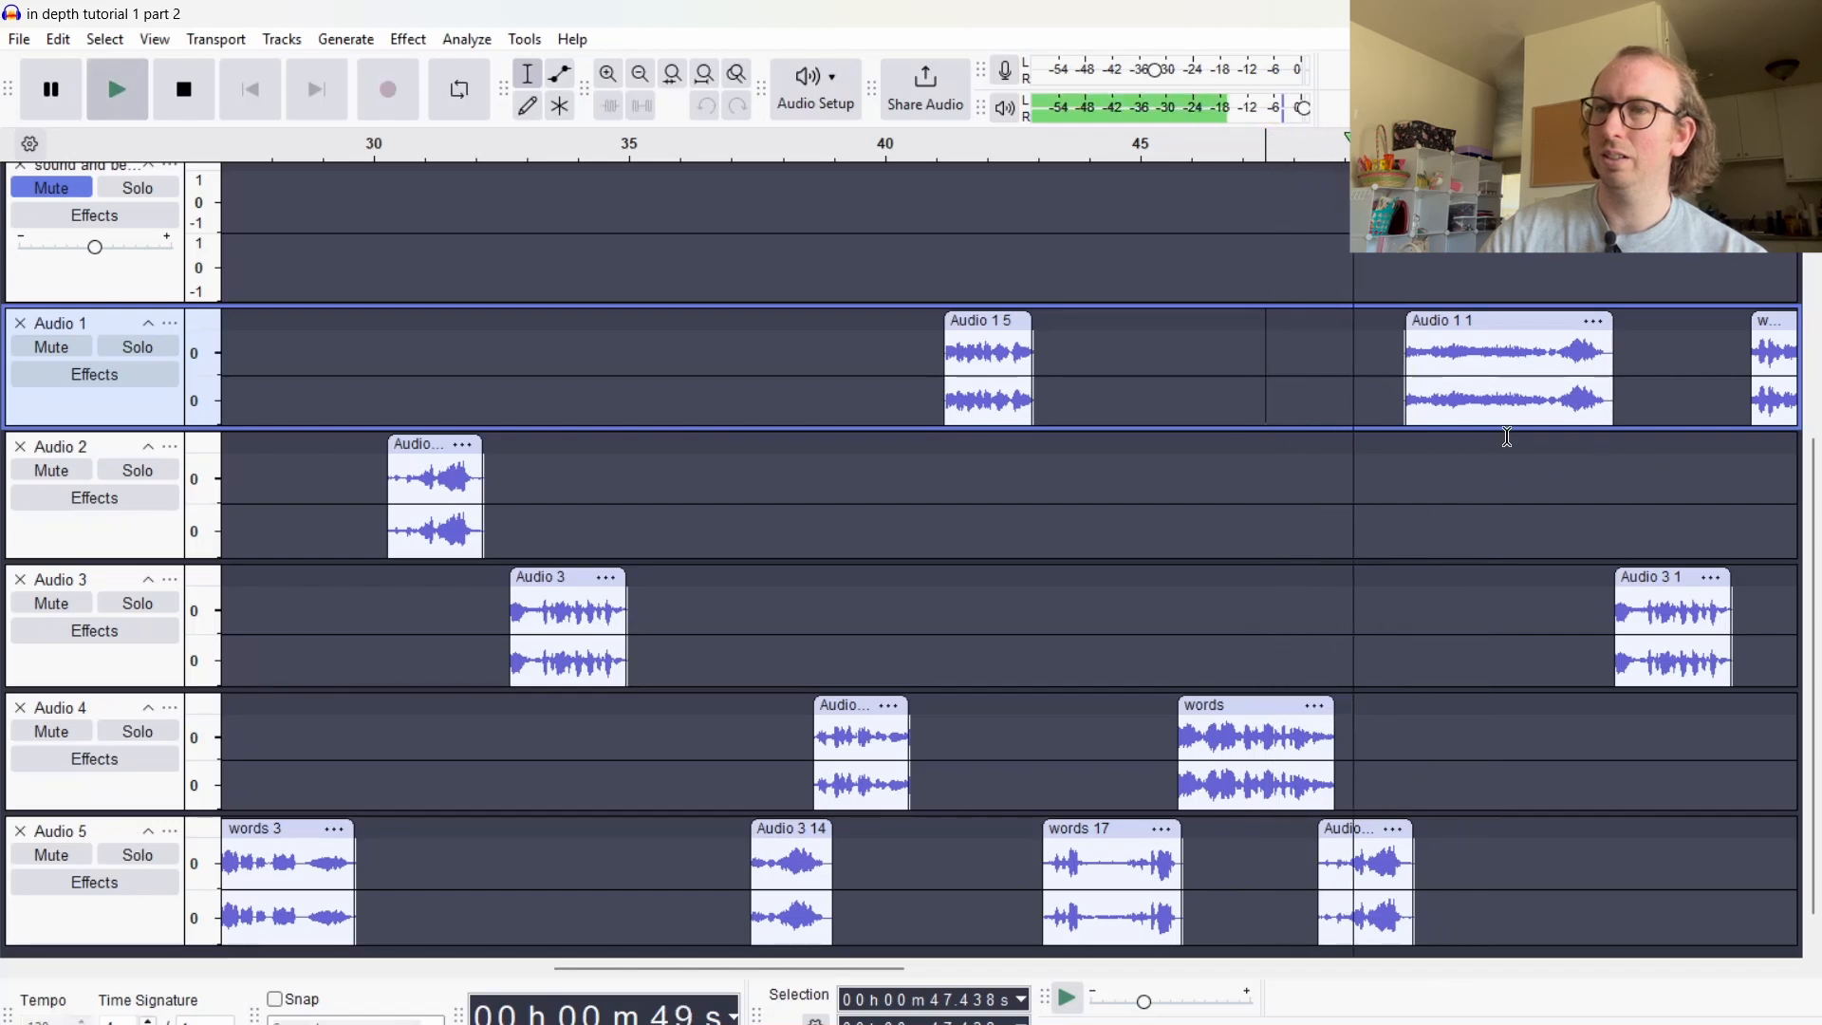
key("space")
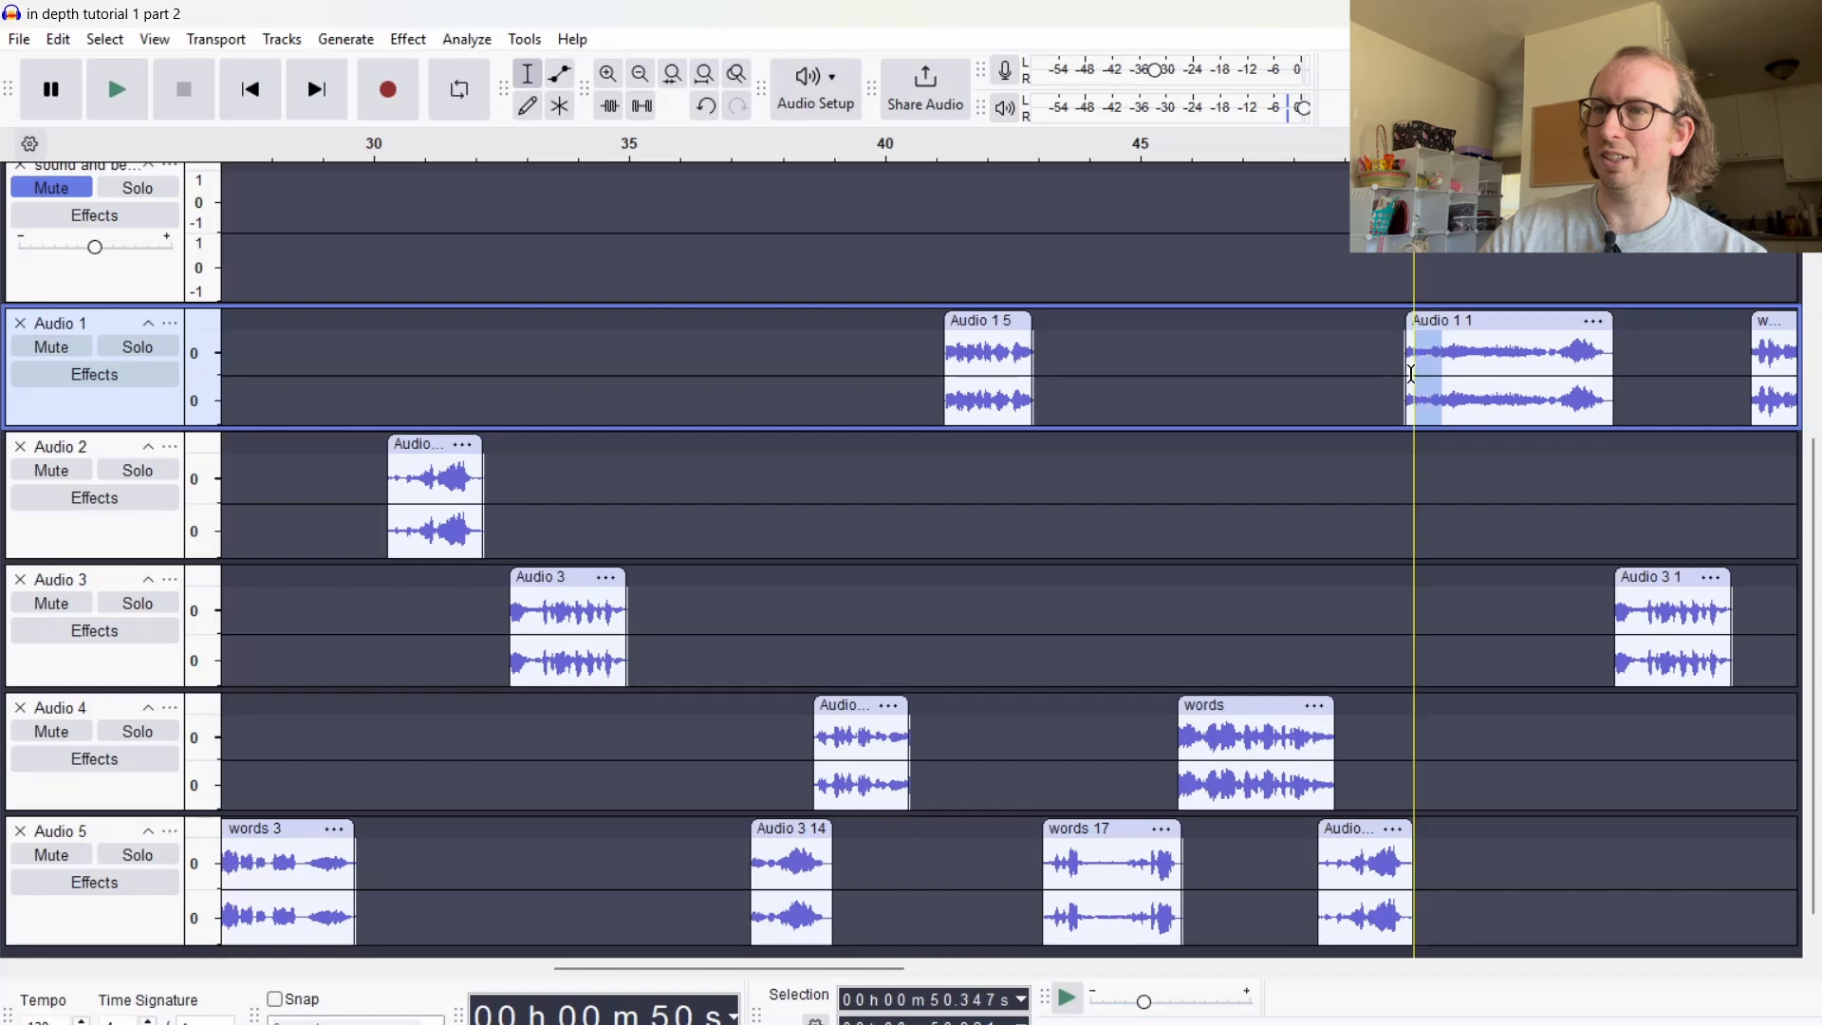
Copy the opening of the Audio 1 1 clip, from 50.167 s to about 50.9 s, and paste it into Audio 4 at 50.167 s
left_click_drag(1411, 373, 1405, 377)
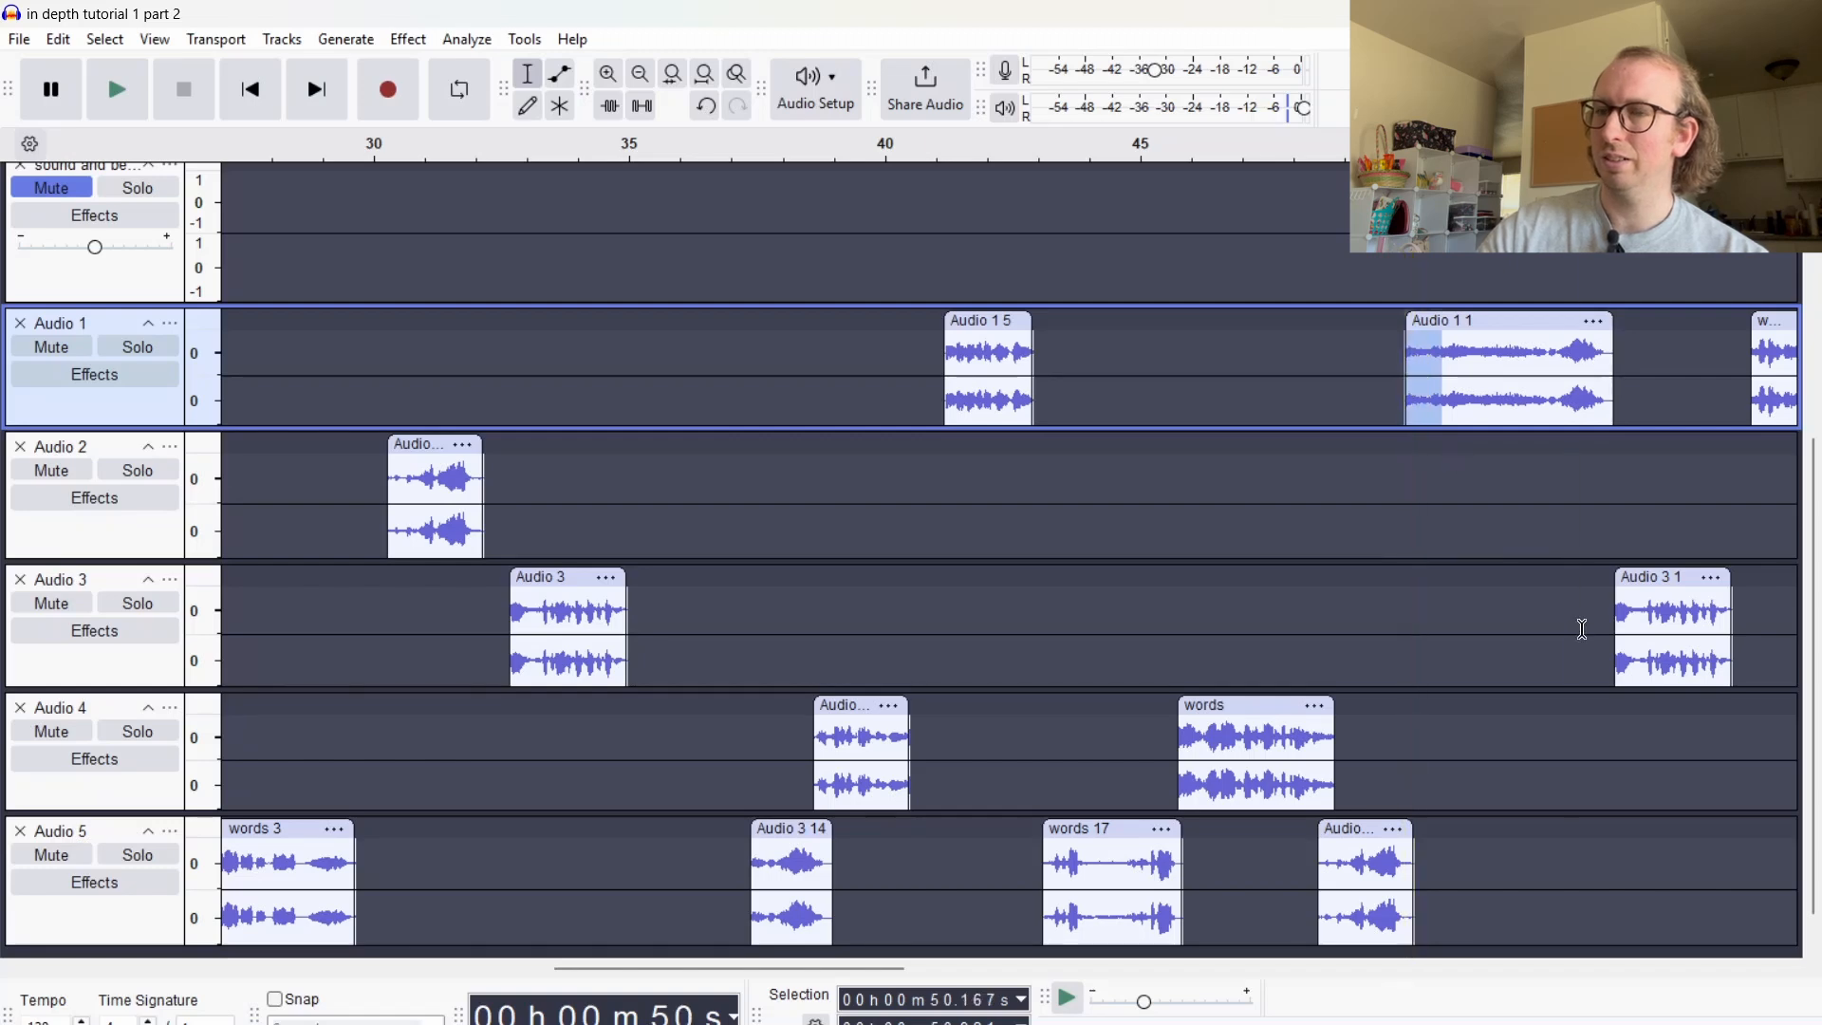
left_click(1405, 714)
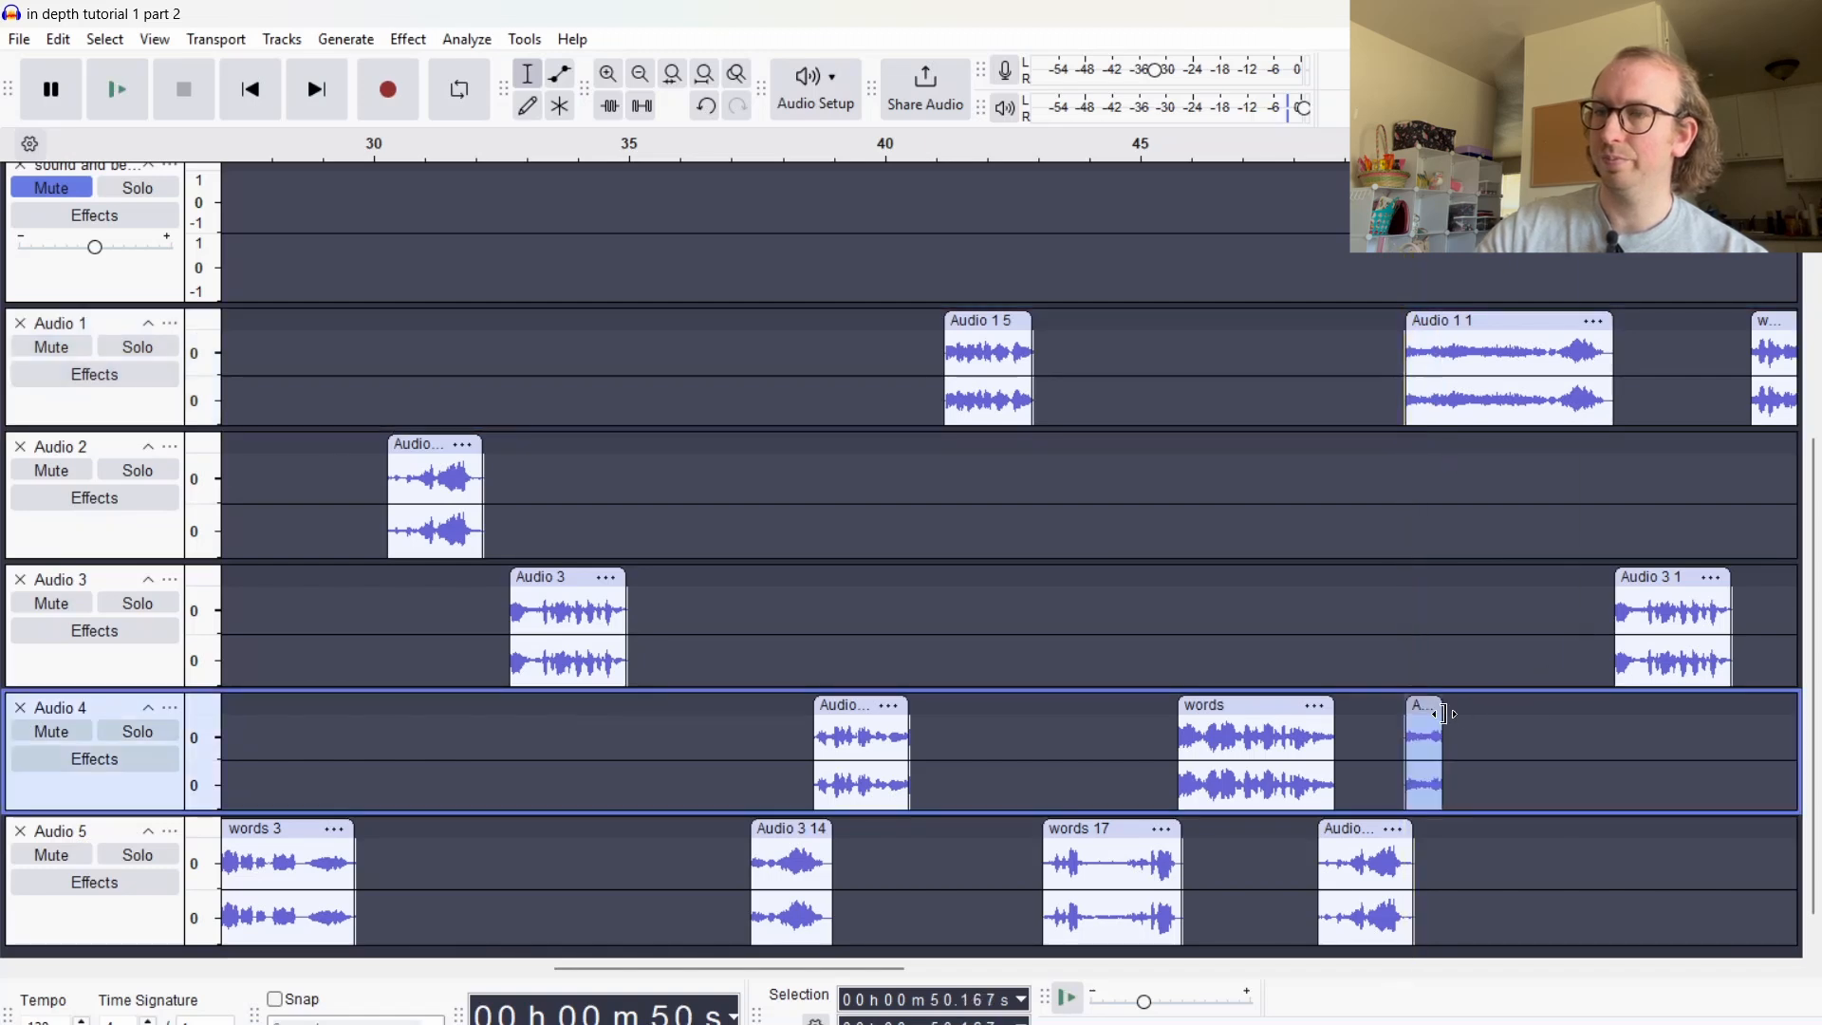
key("ctrl+v")
mouse_move(1425, 704)
left_mouse_down()
mouse_move(1452, 708)
mouse_move(1424, 726)
left_mouse_up()
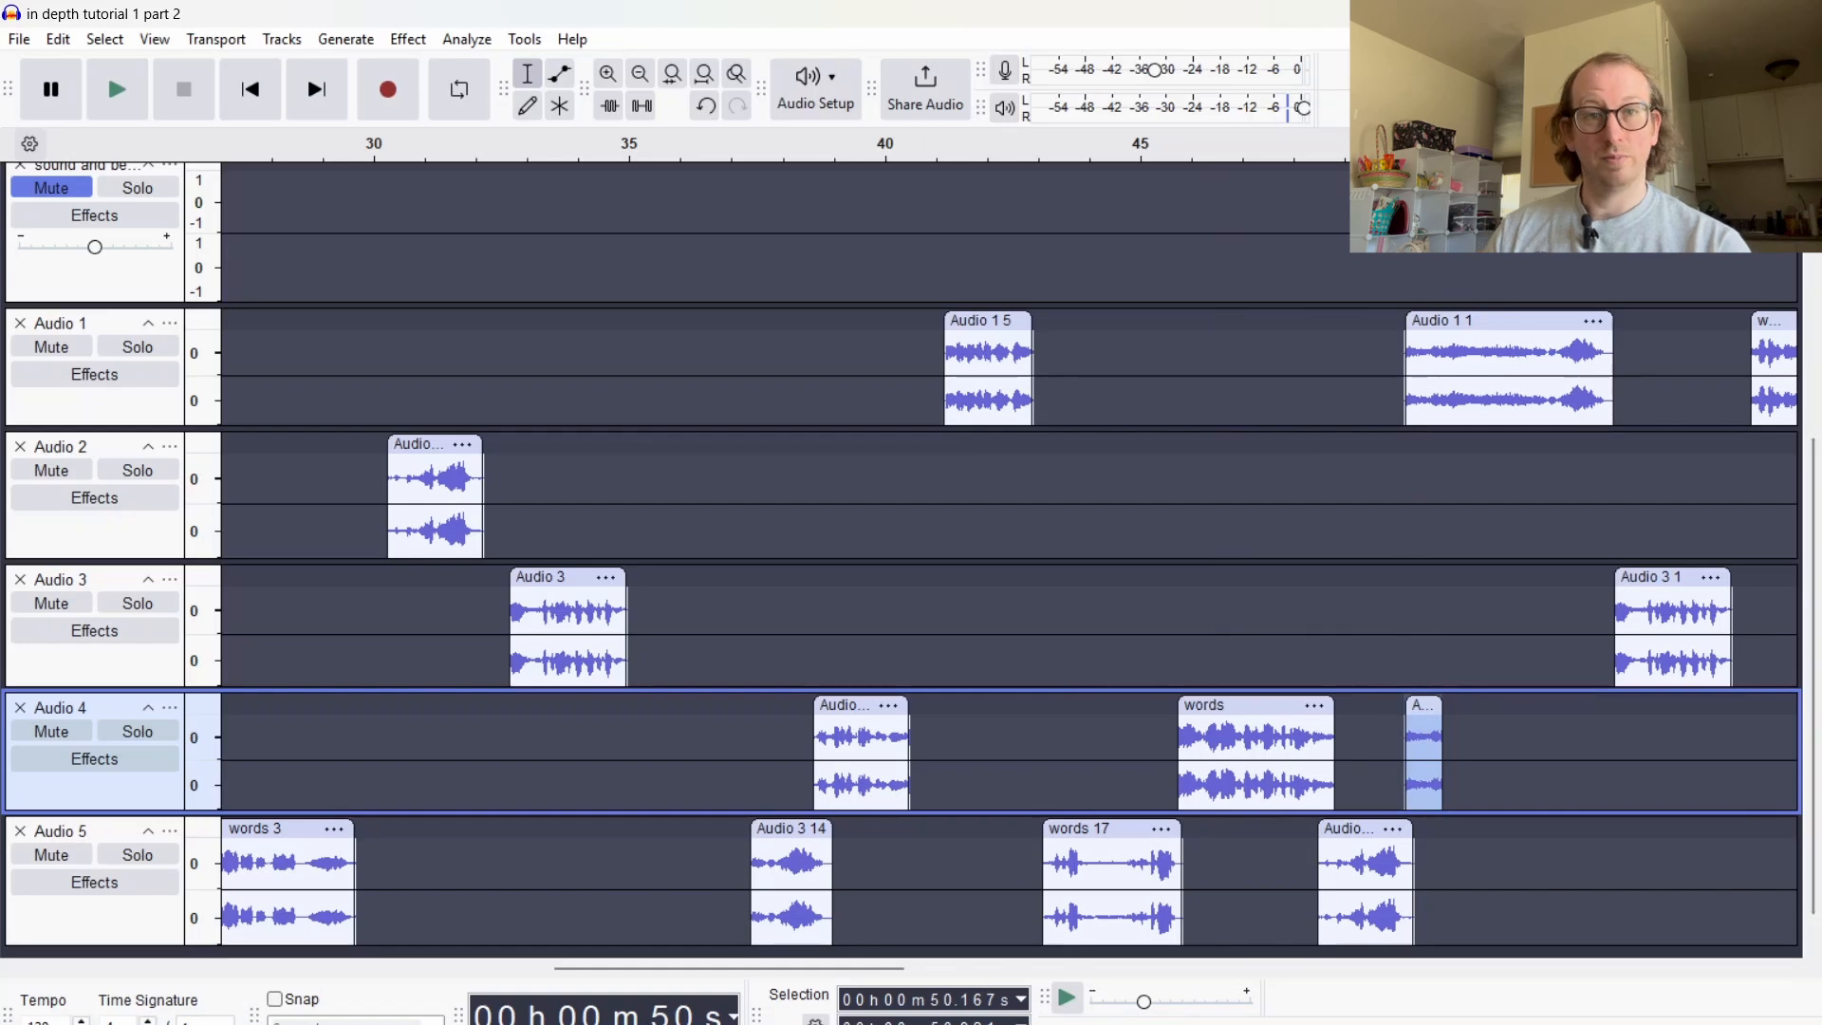
Listen to the sequence from 51.664 s to about 1:17, and replay the passage from 1:09.956
left_click(1480, 209)
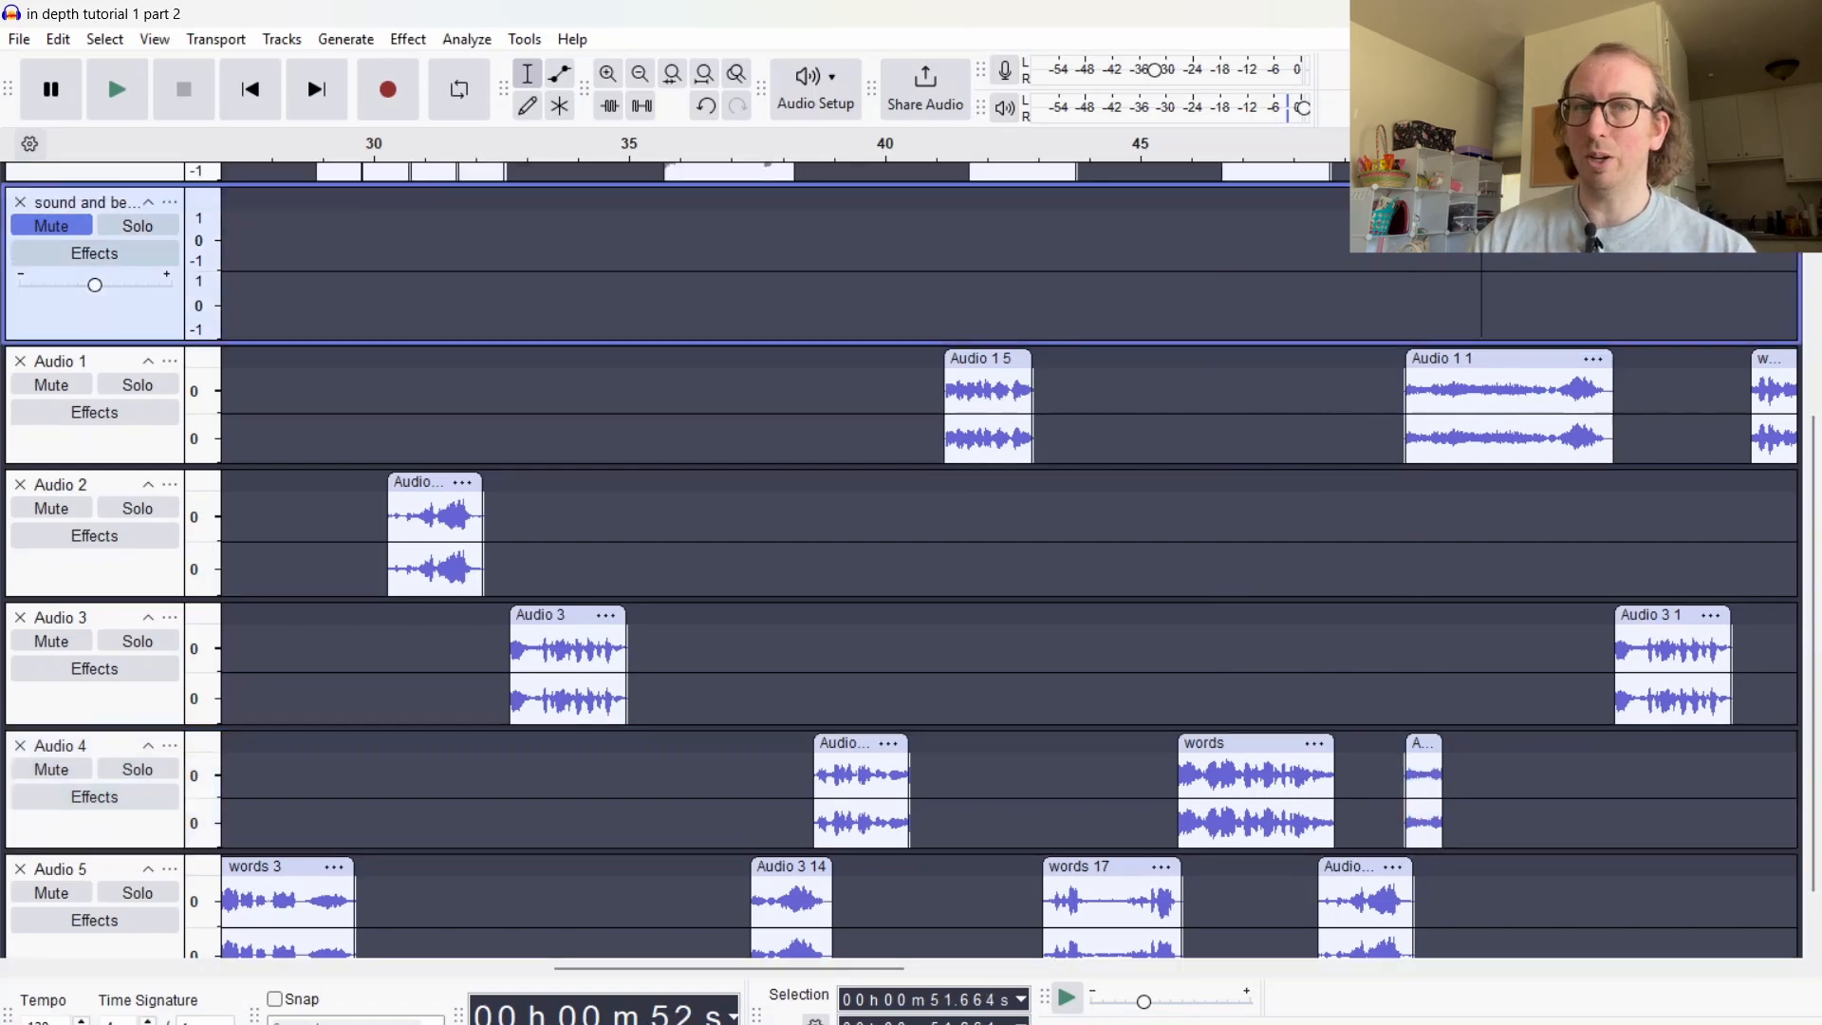
key("space")
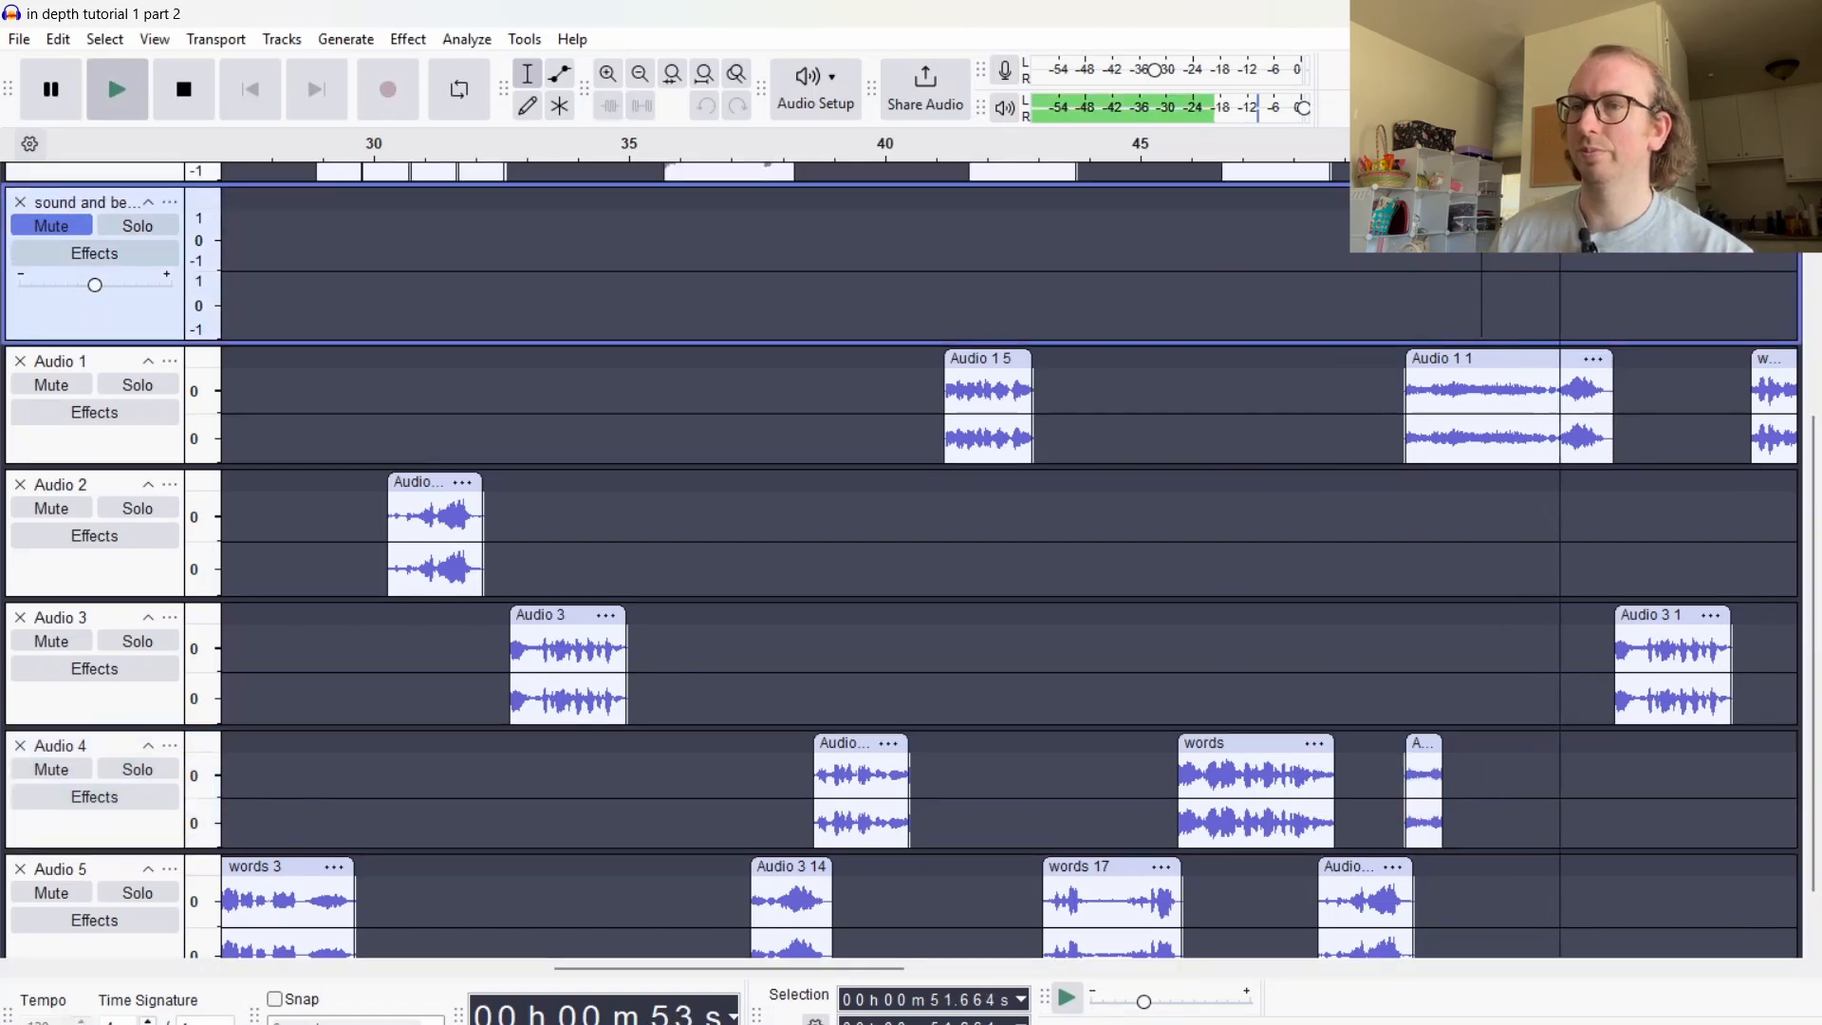
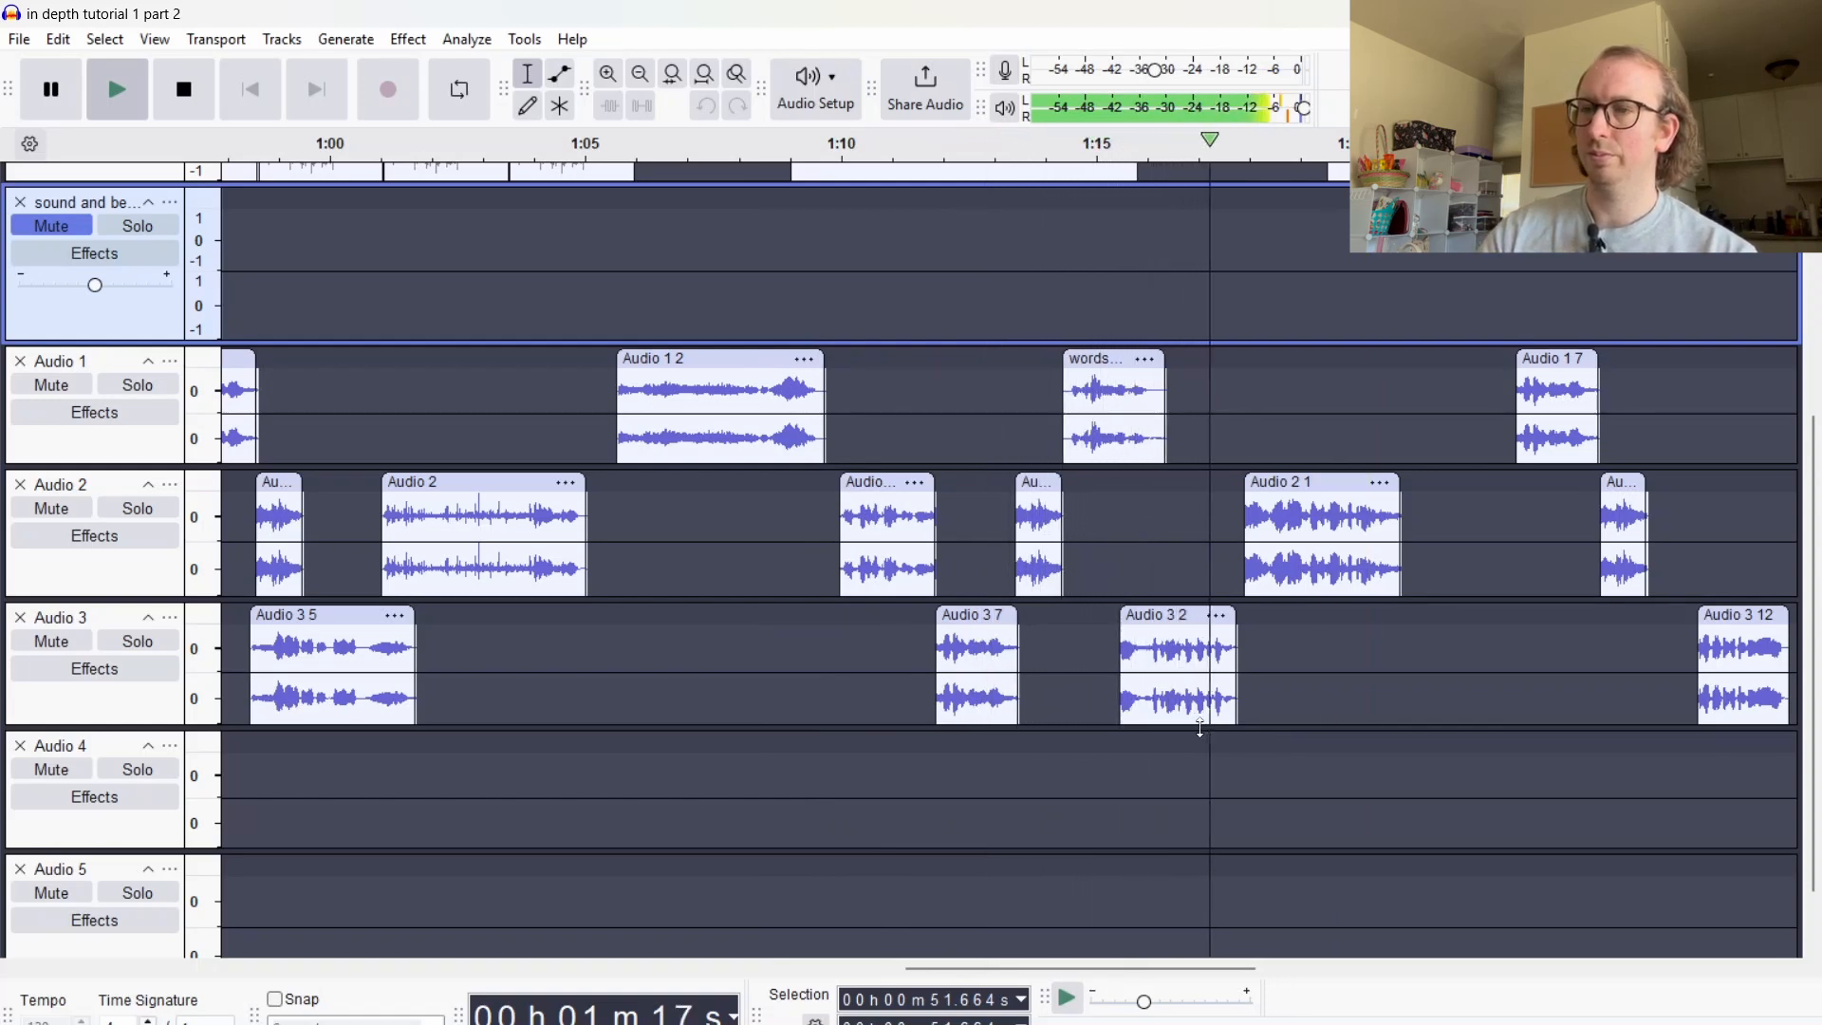
key("space")
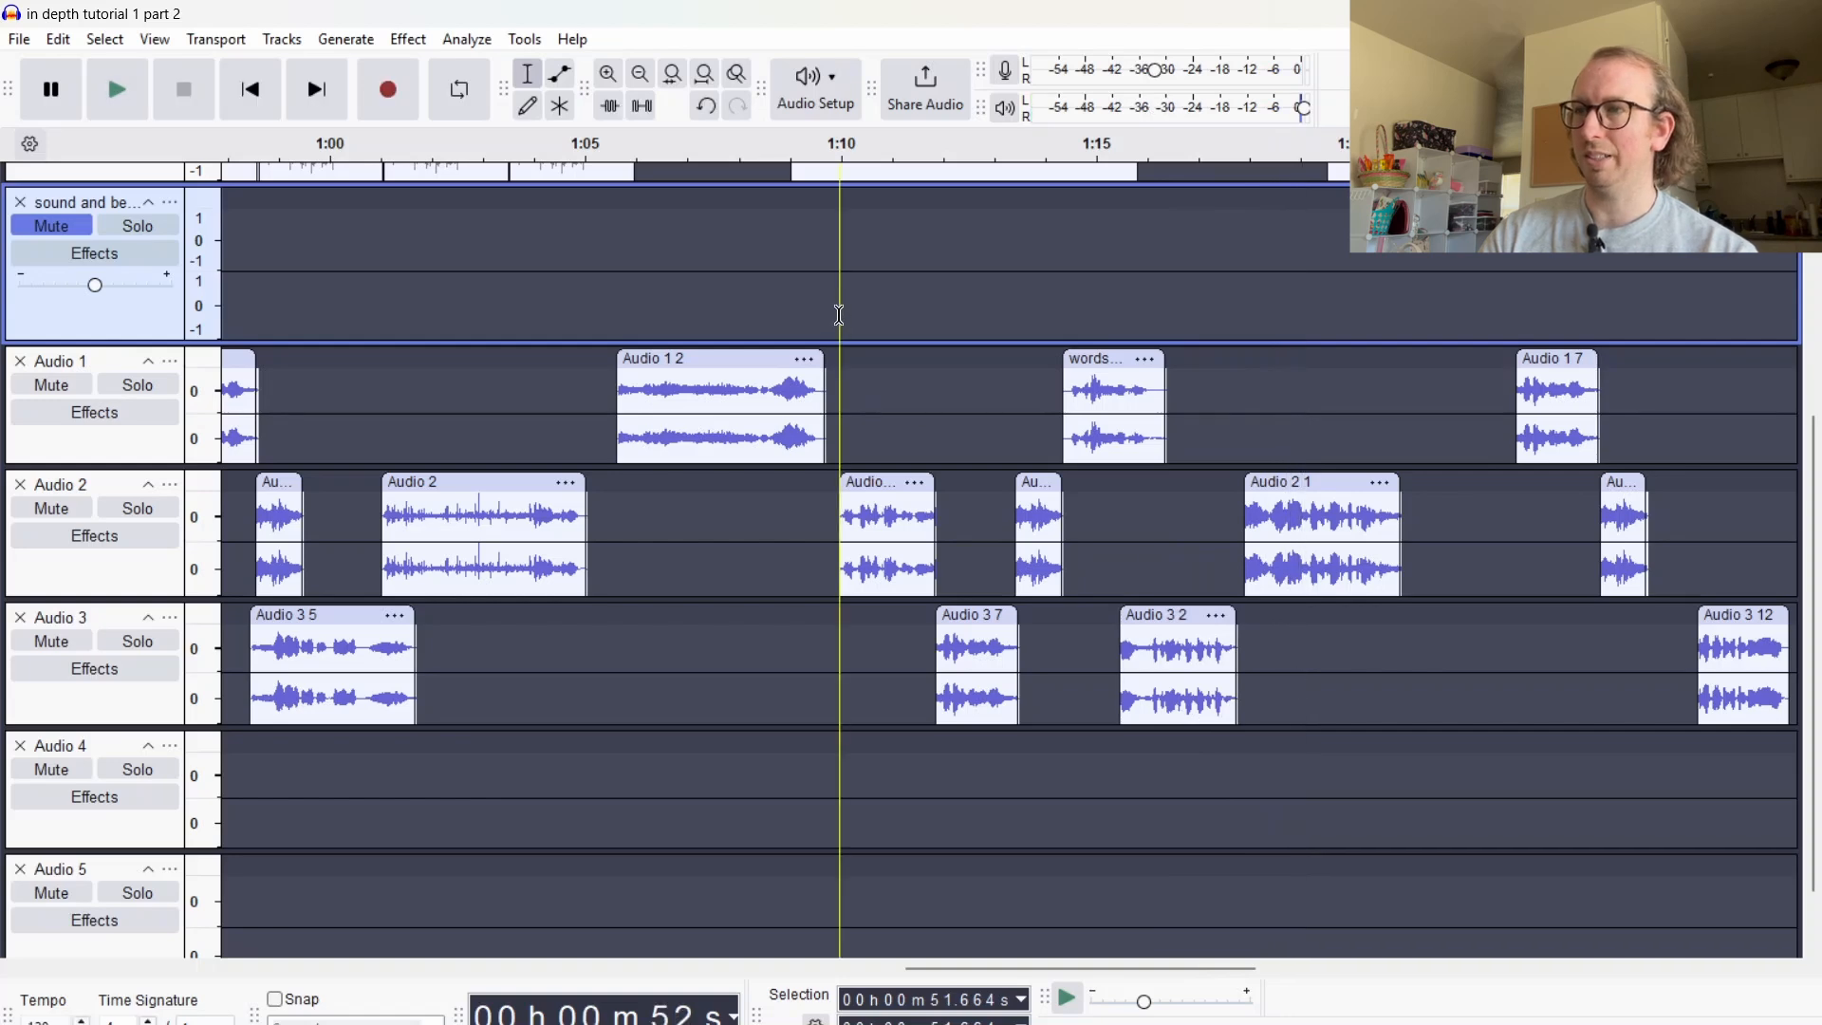
key("space")
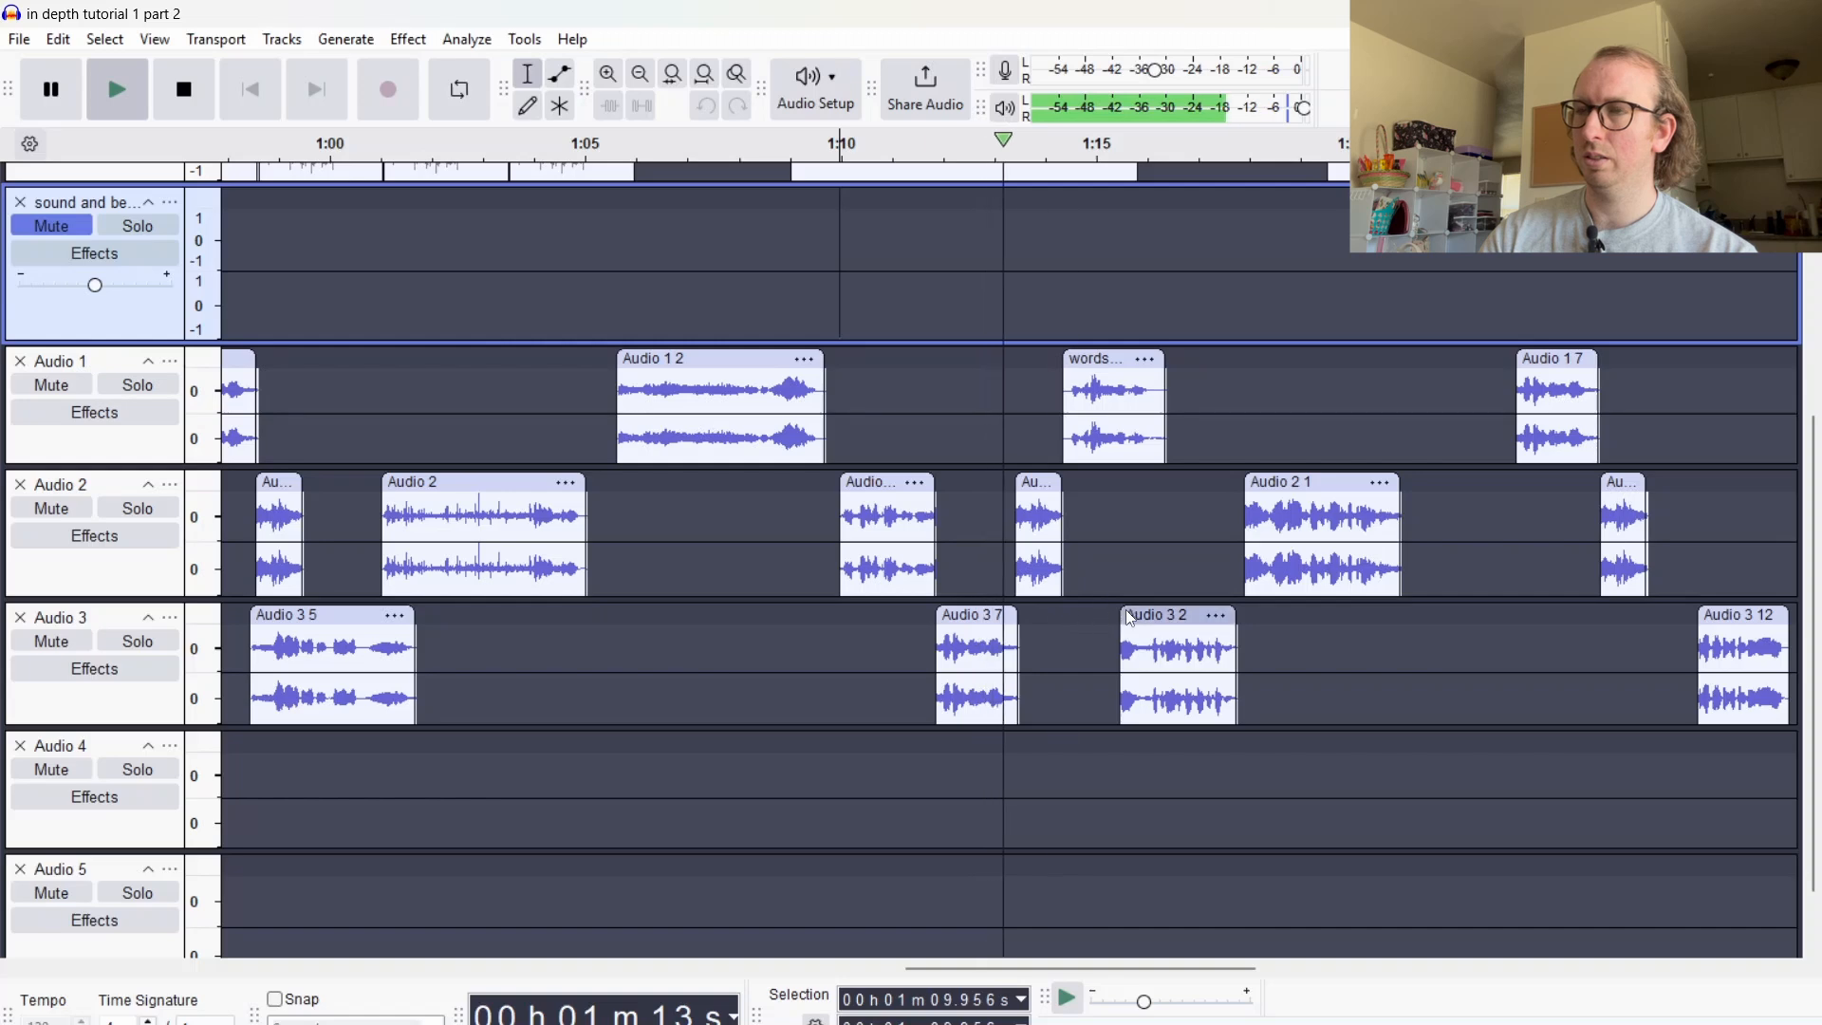
key("space")
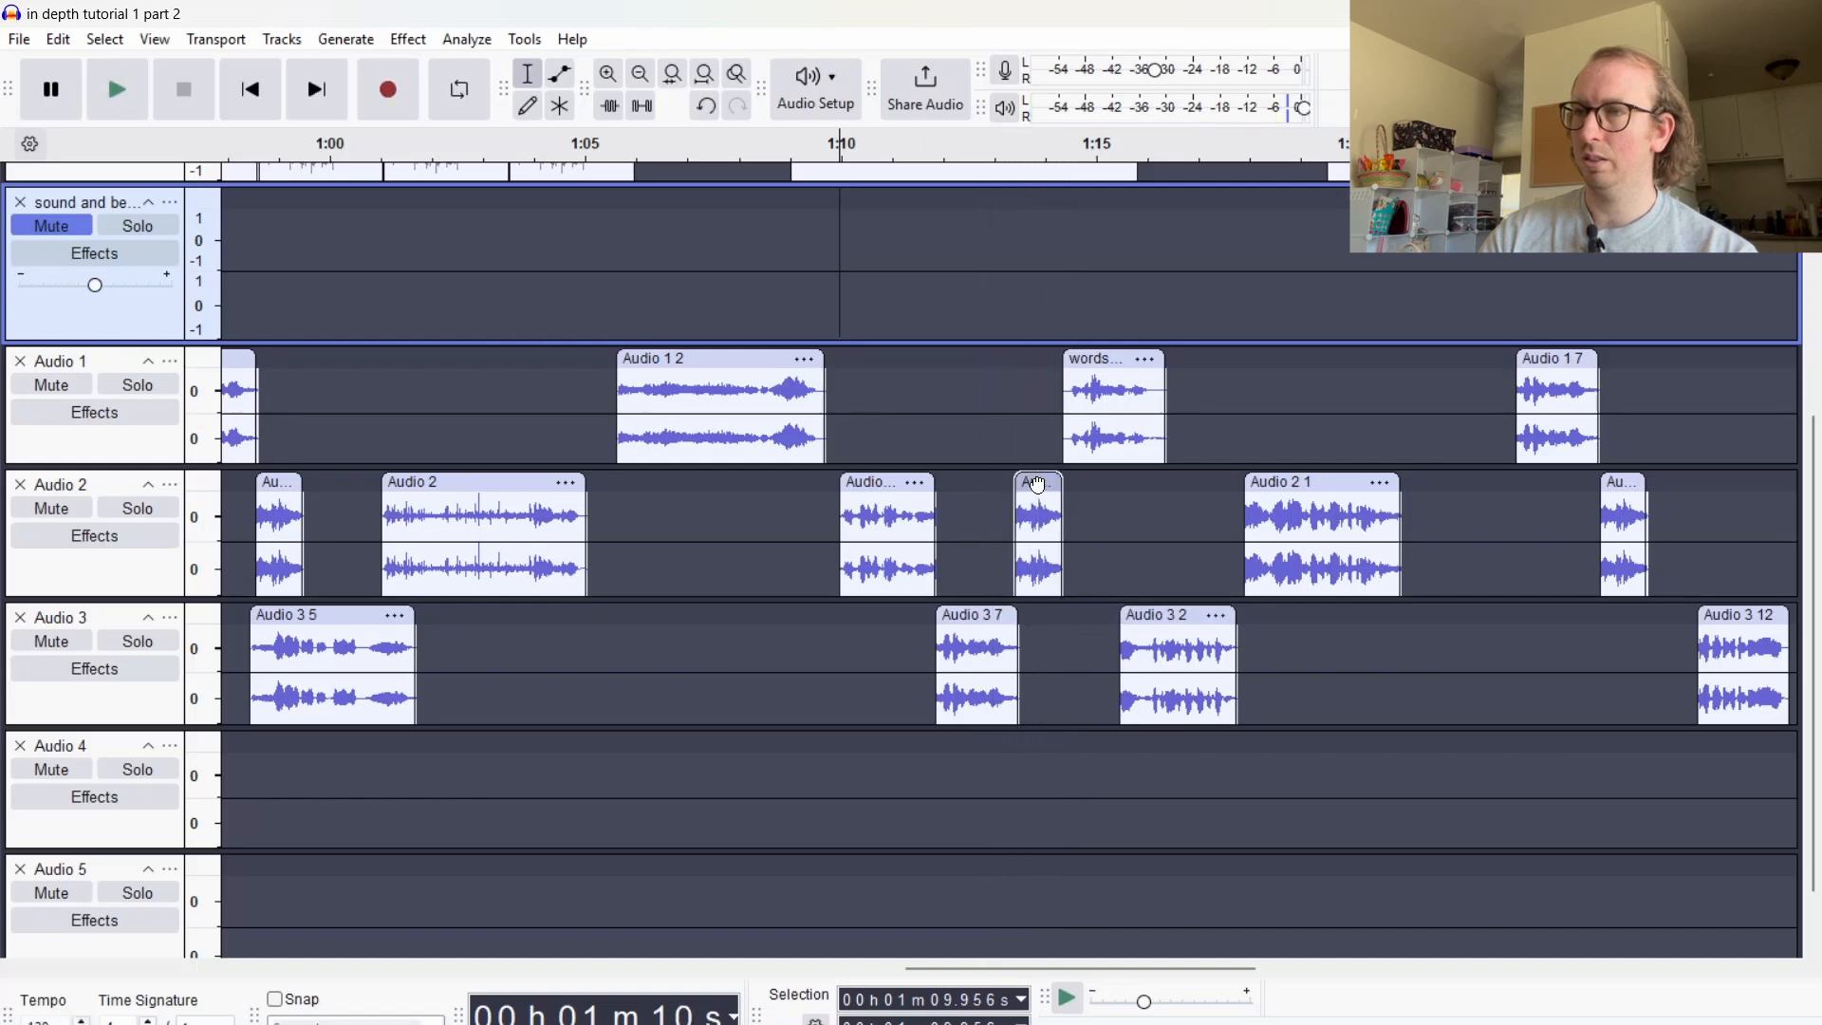
Shift the short Audio 2 clip over the end of Audio 3 7 earlier to about 1:13.1, checking by playback from 1:10.496
left_click_drag(1038, 485, 1034, 490)
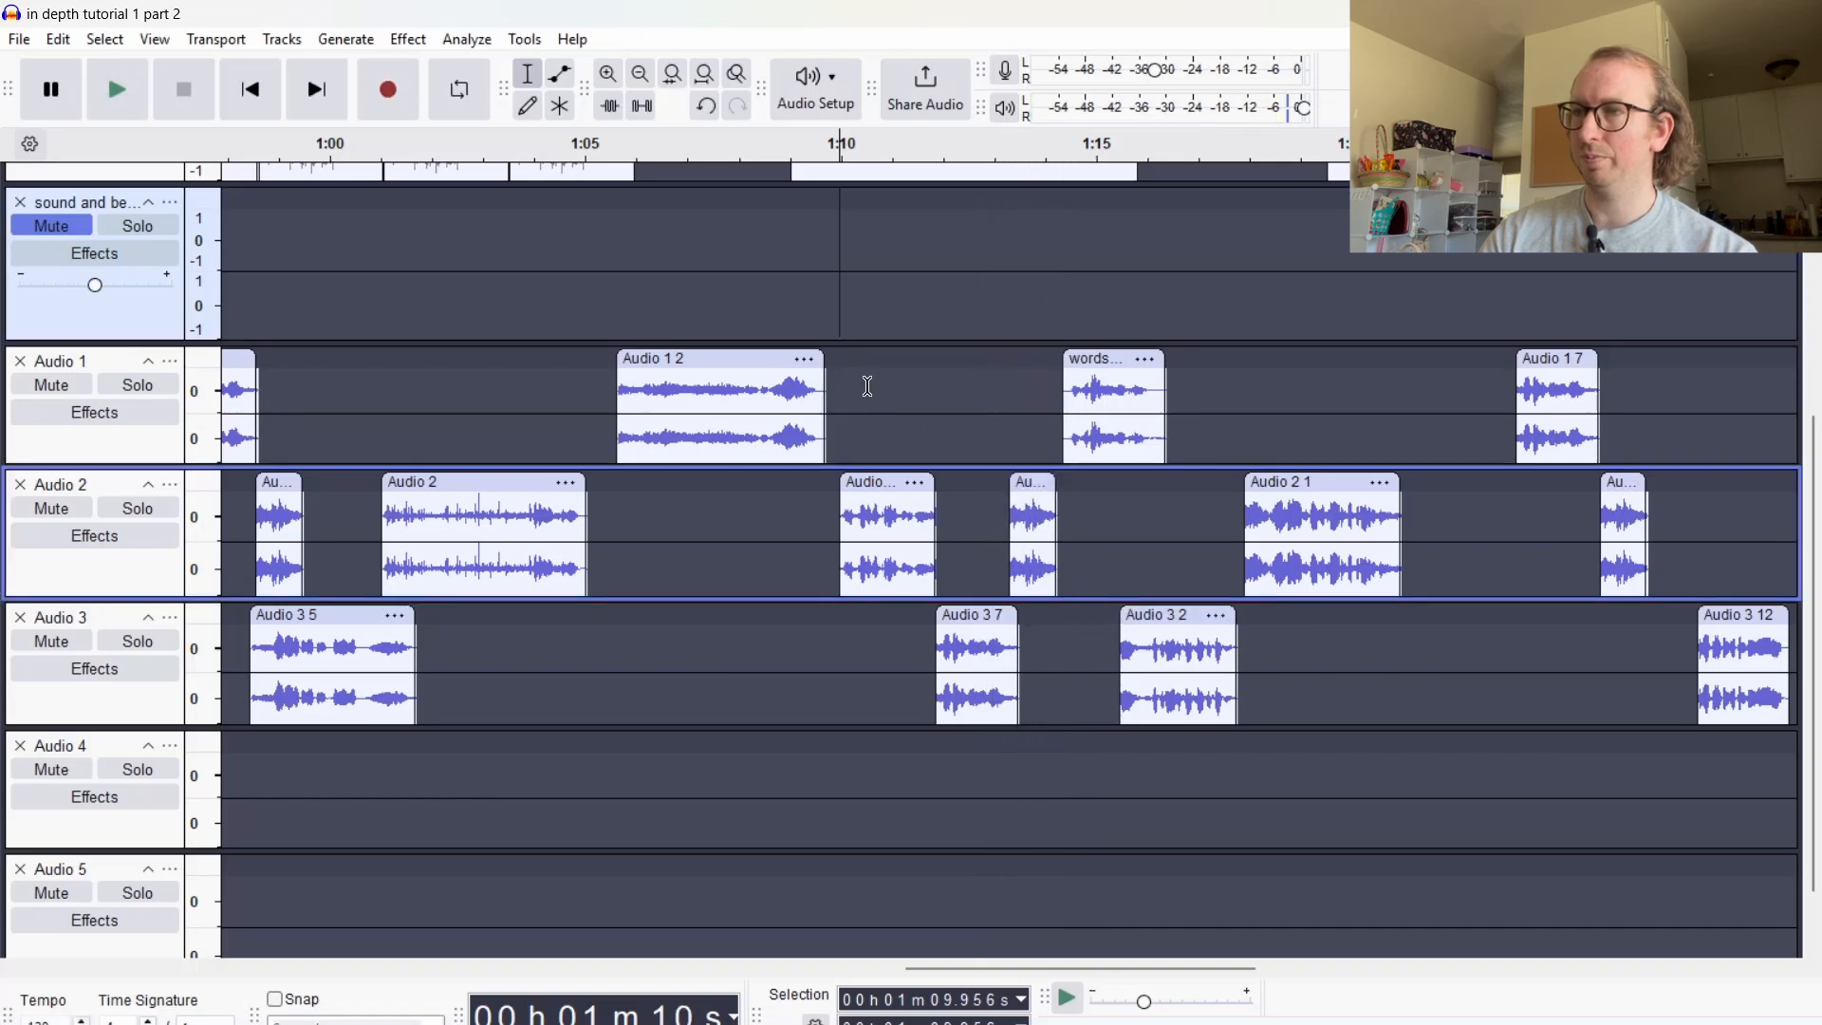
left_click(867, 386)
key("space")
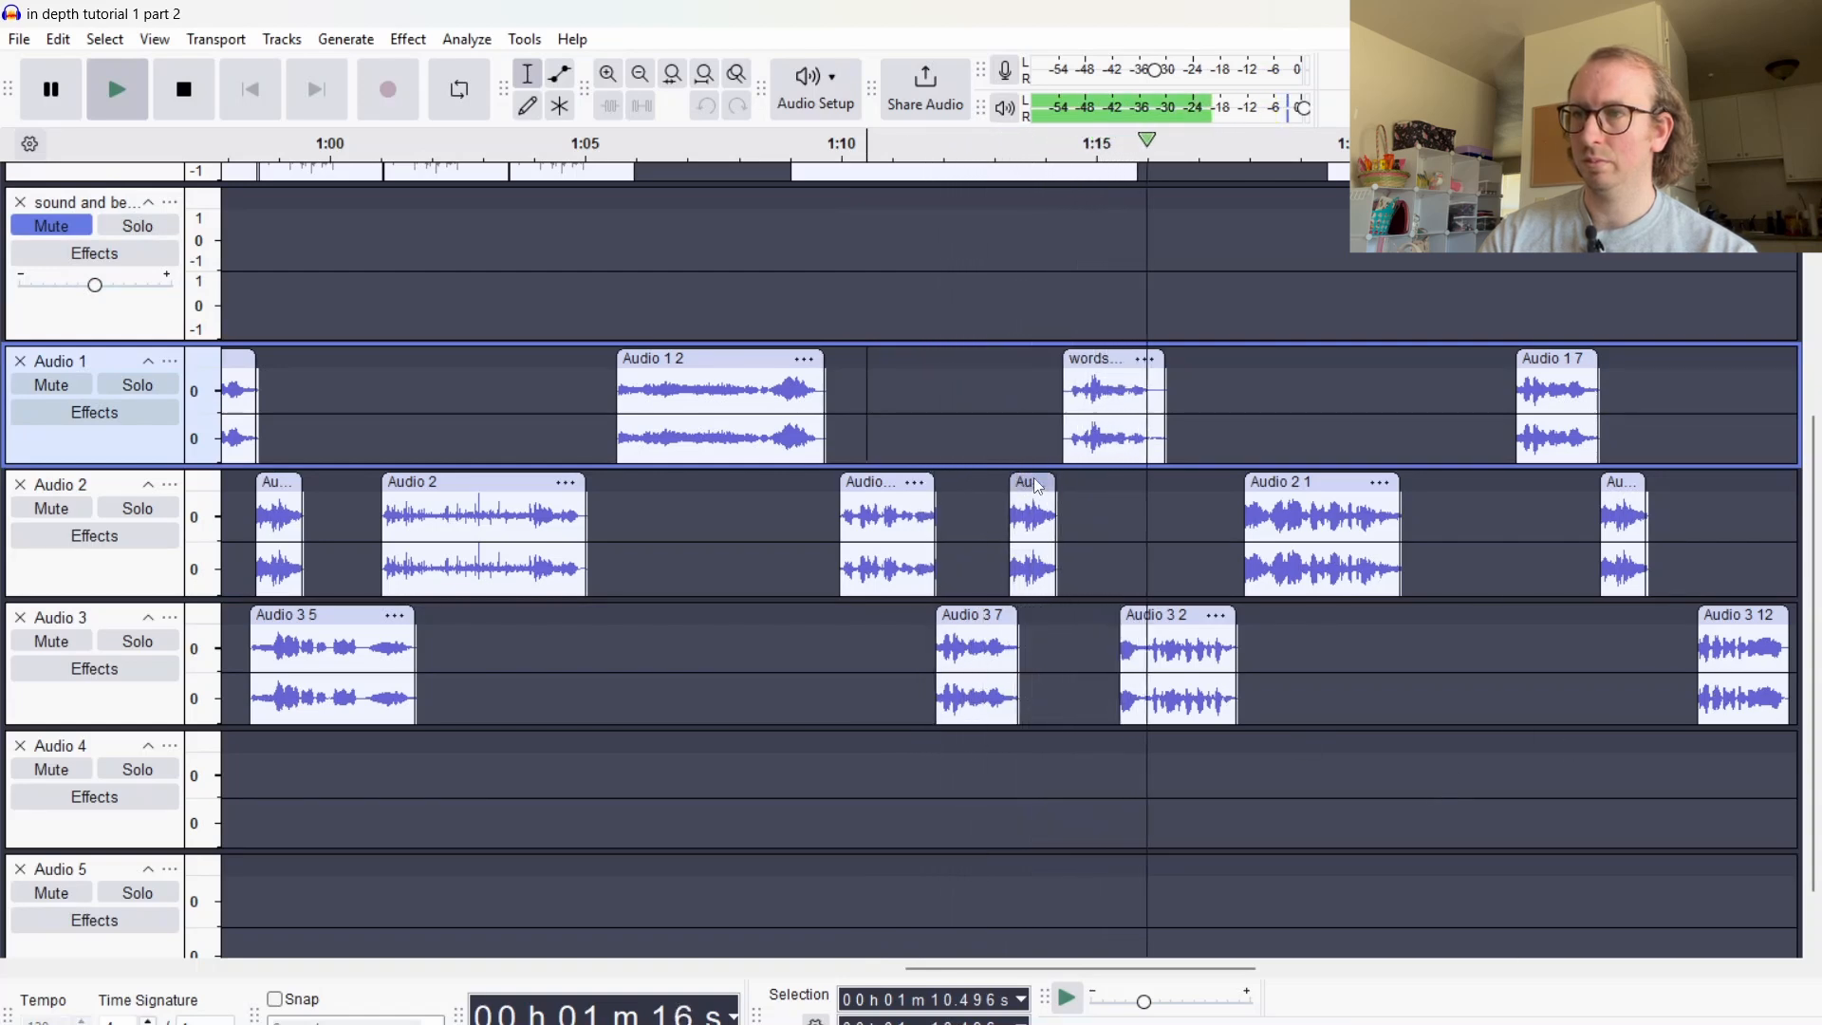
key("space")
left_click_drag(1032, 482, 1026, 482)
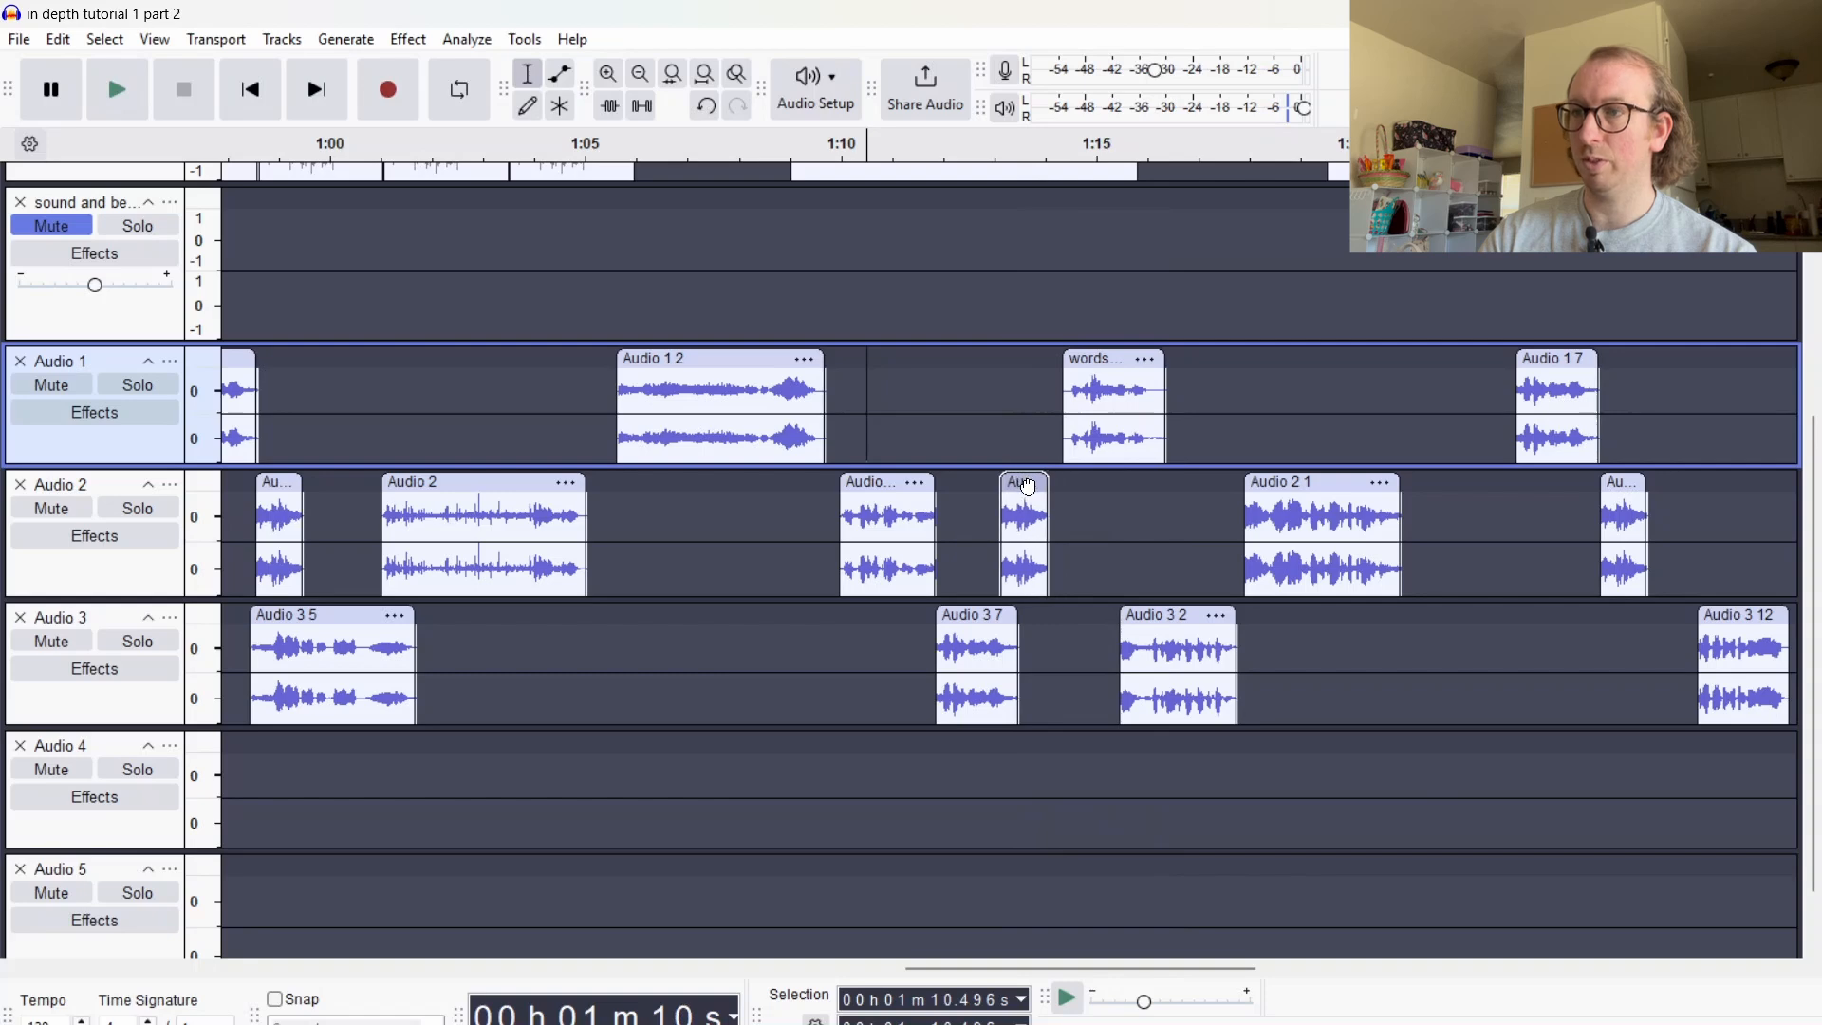
key("space")
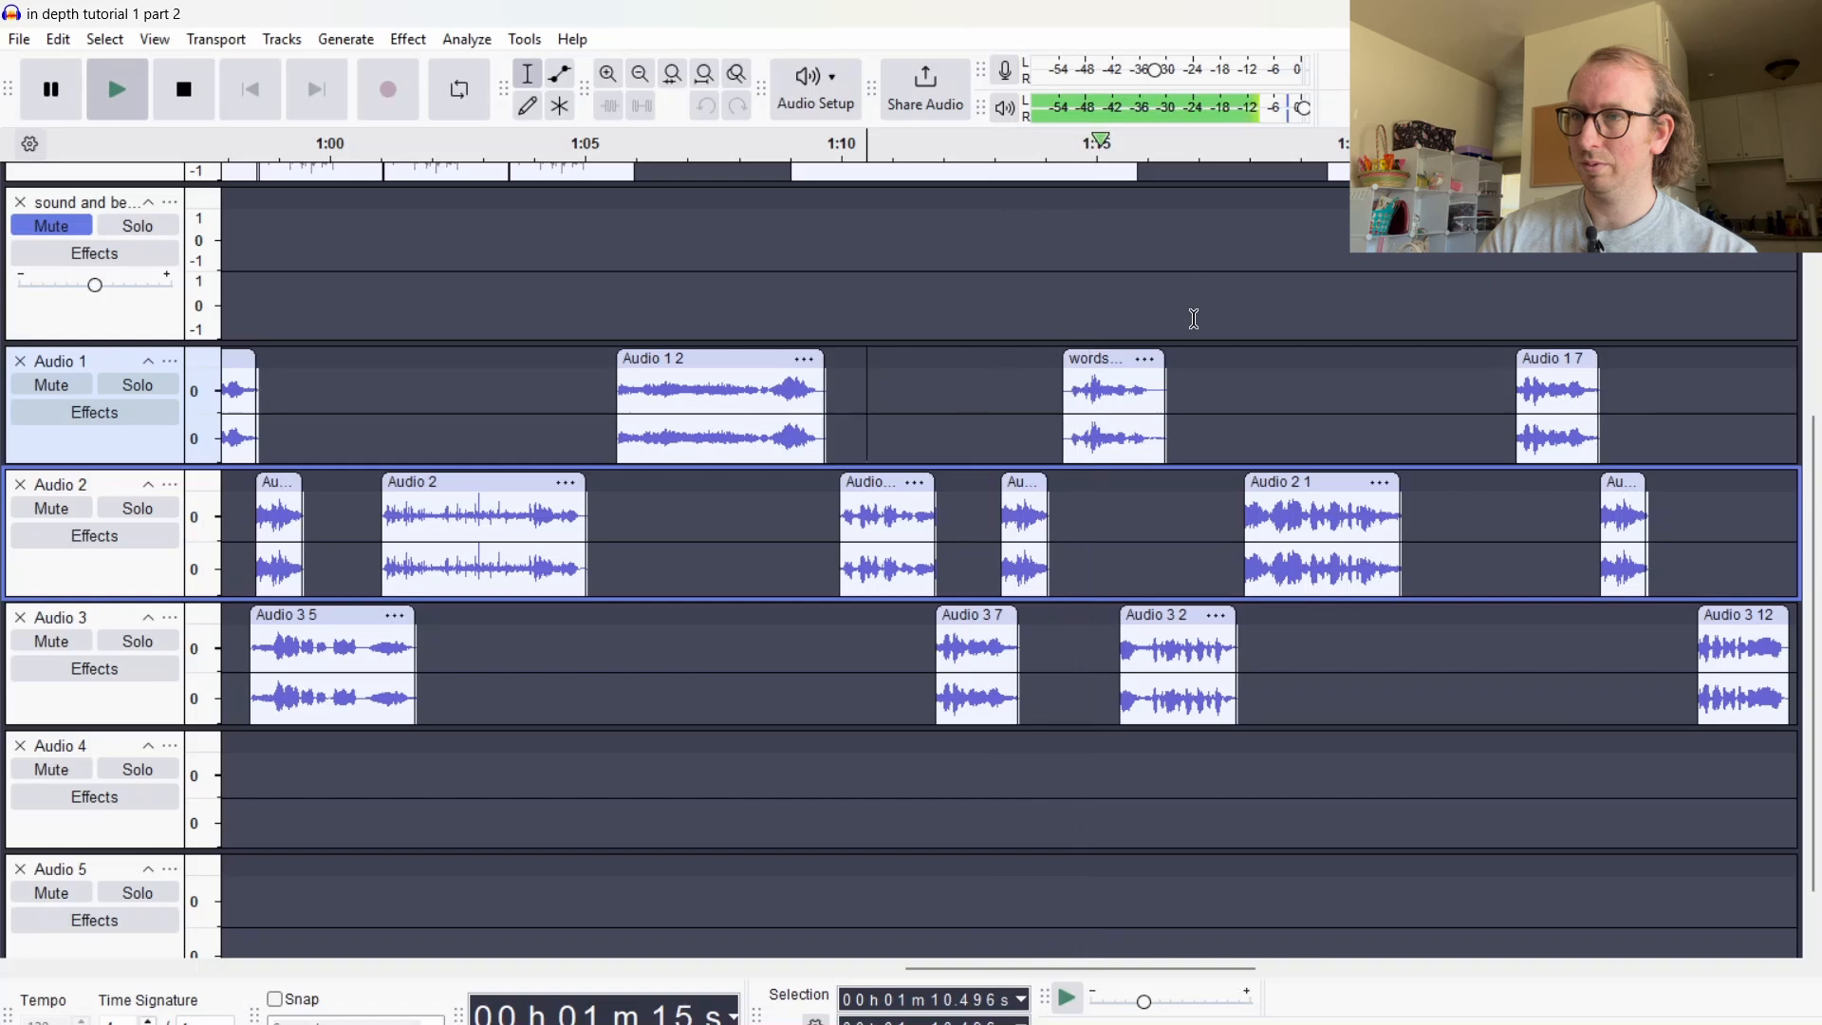
key("space")
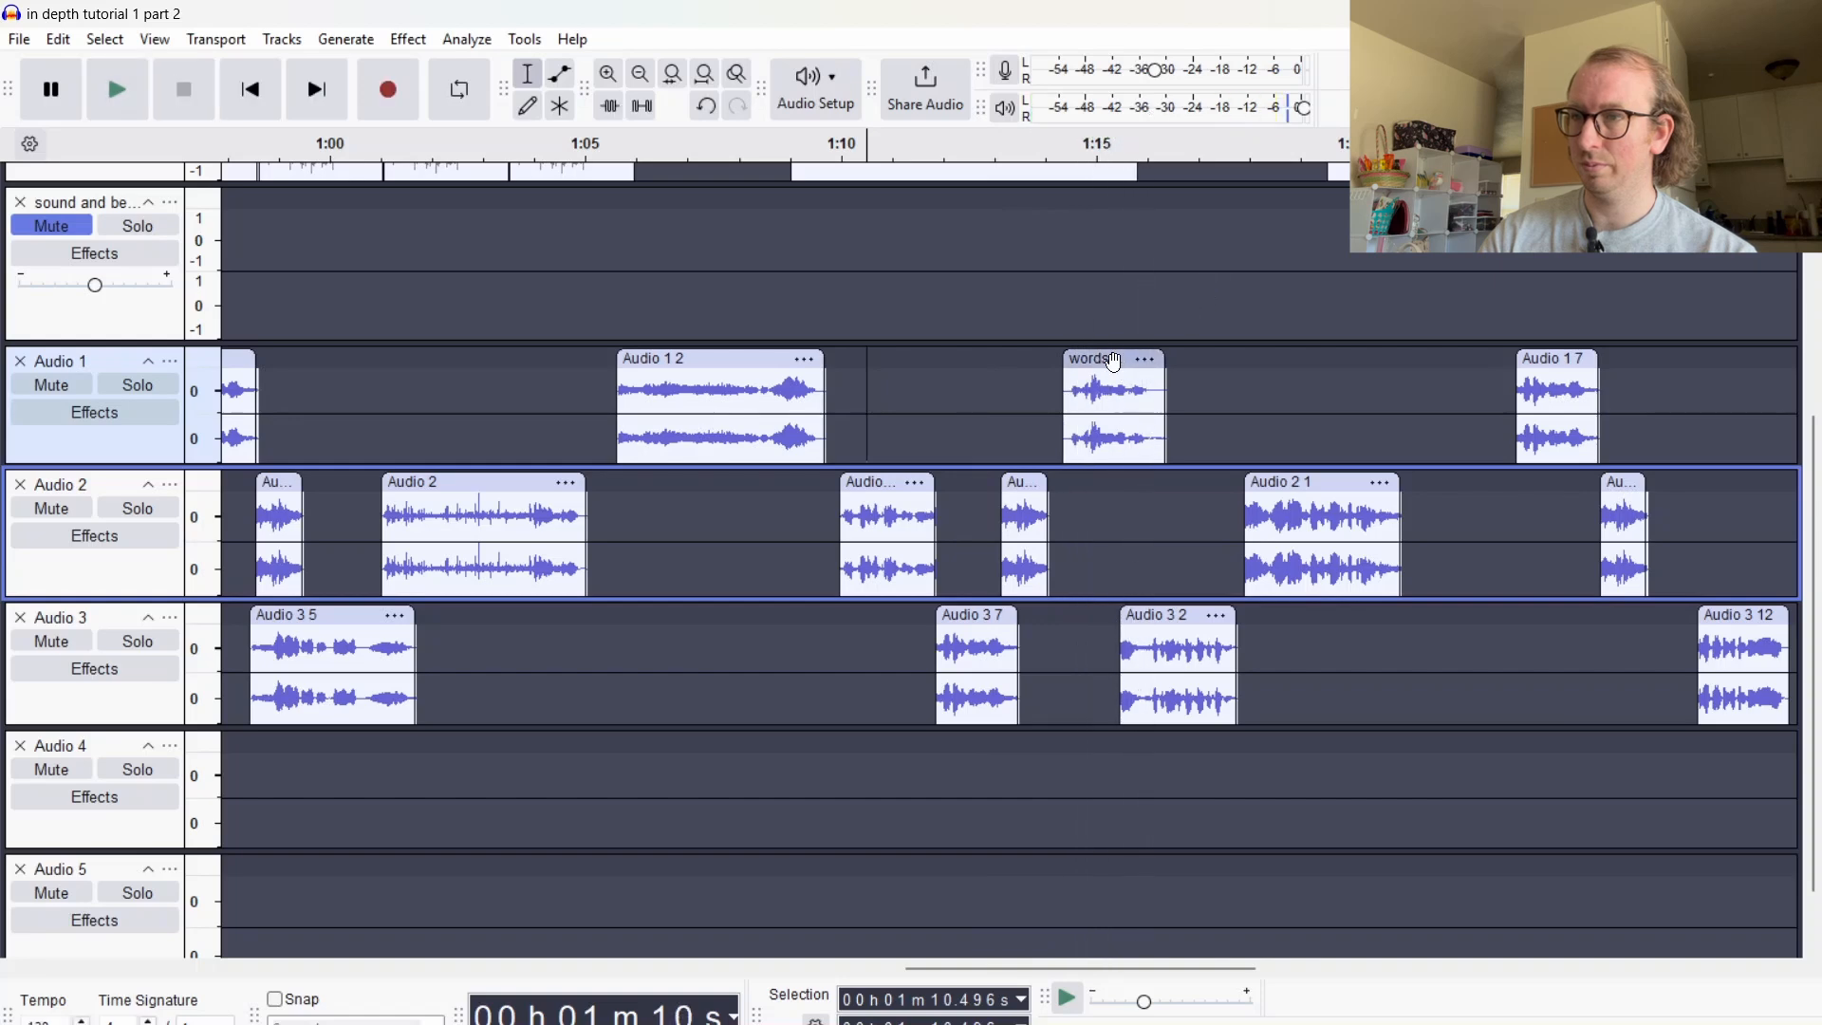
Shift the words 12 clip in Audio 1 earlier to start at about 1:13.8, checking by playback from 1:13.114
mouse_move(1113, 361)
left_mouse_down()
mouse_move(1091, 359)
mouse_move(1092, 376)
left_mouse_up()
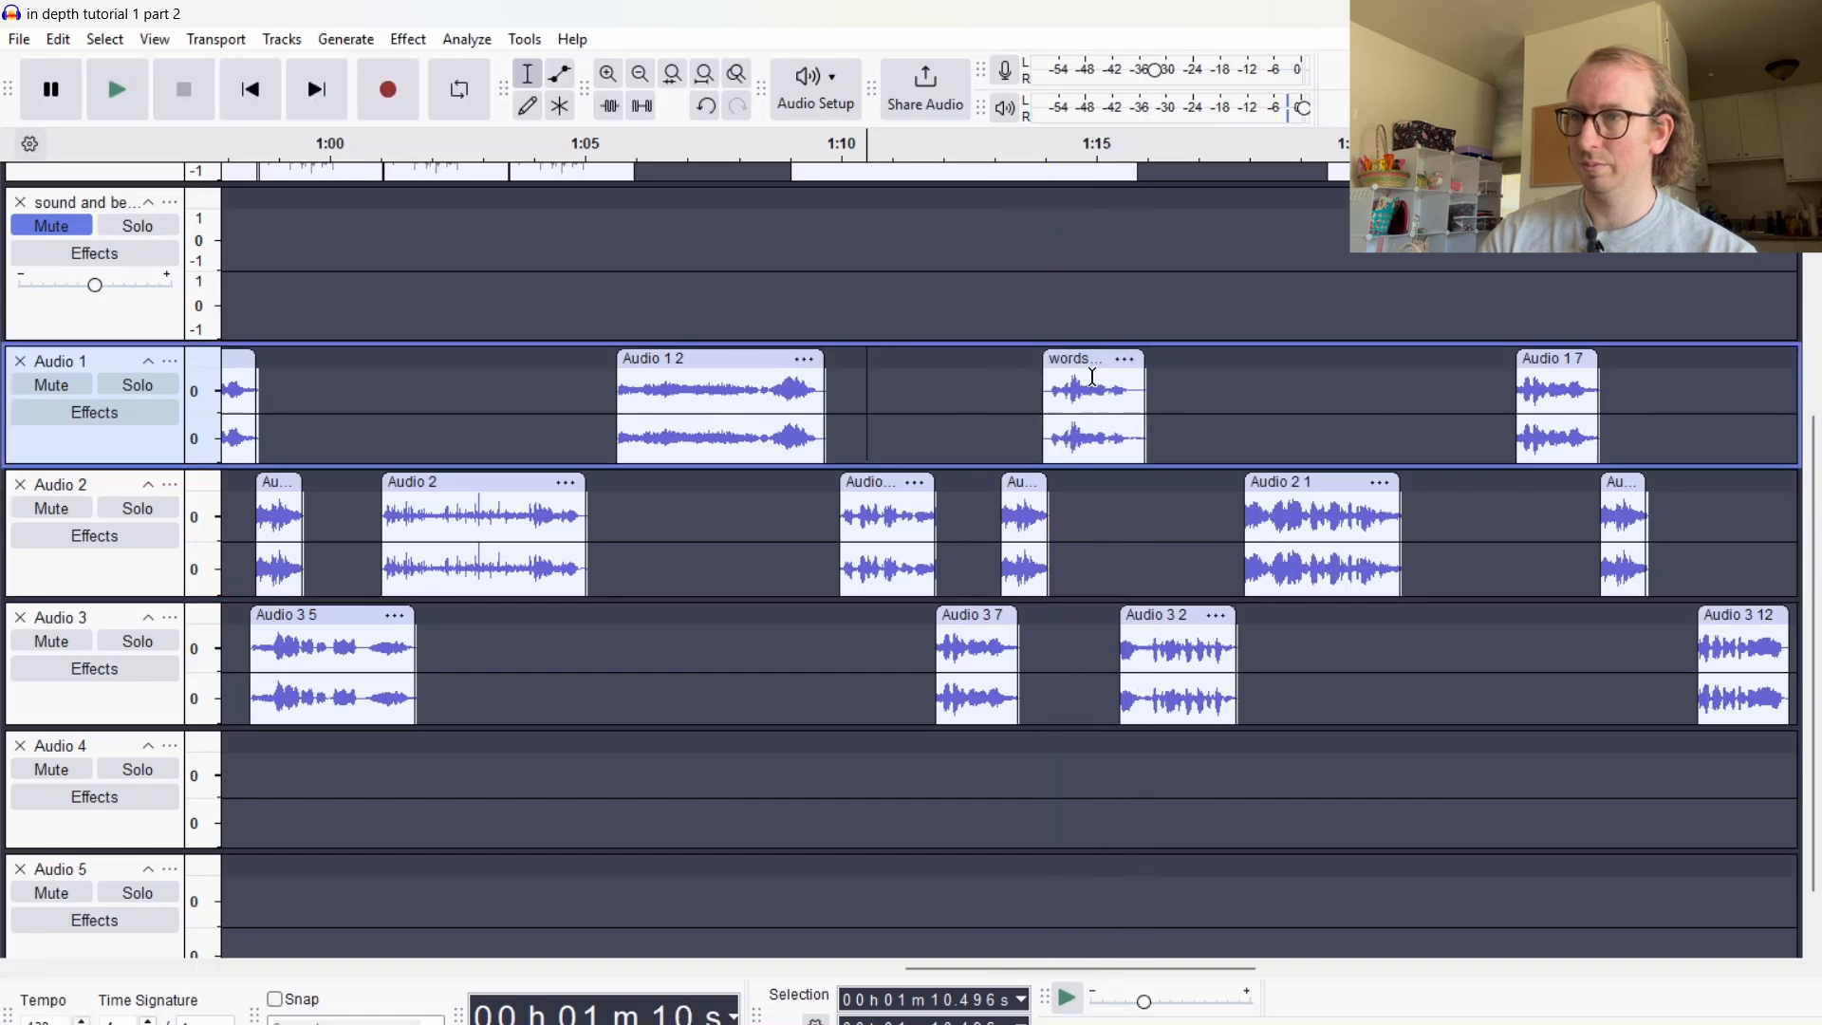
left_click(1011, 316)
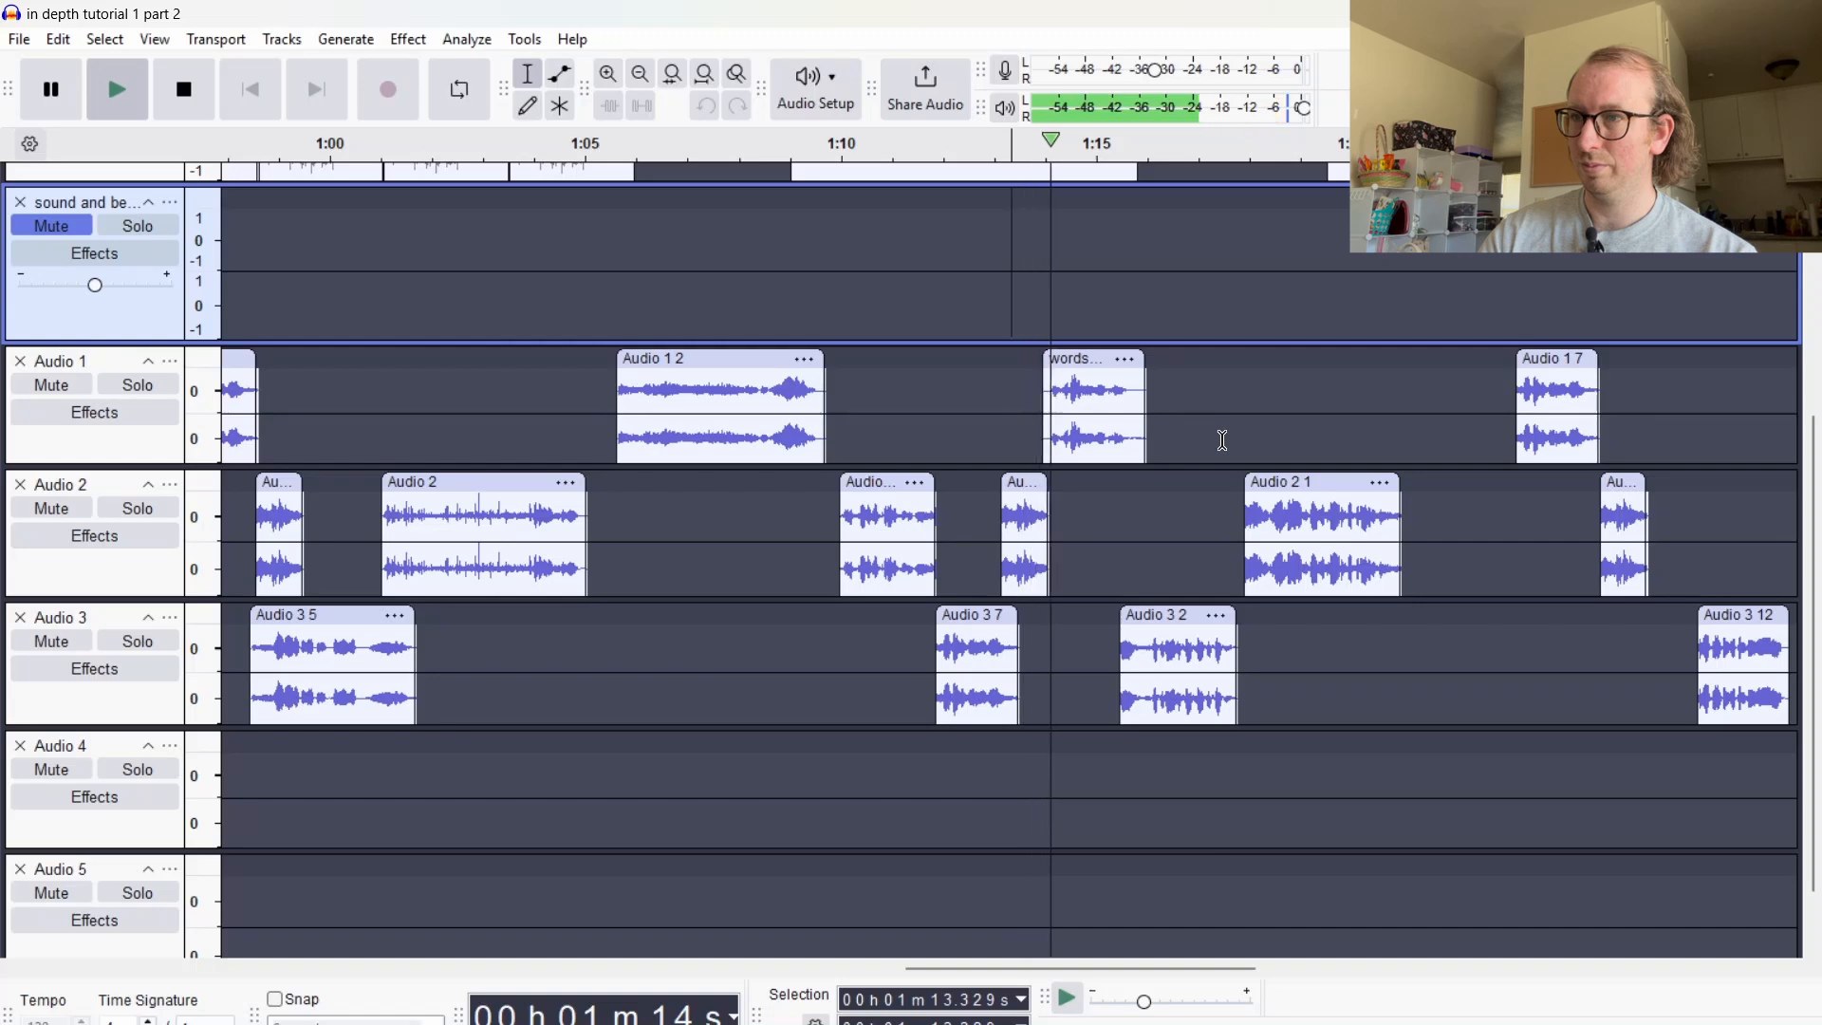
key("space")
left_click_drag(1086, 359, 1080, 362)
left_click(1000, 318)
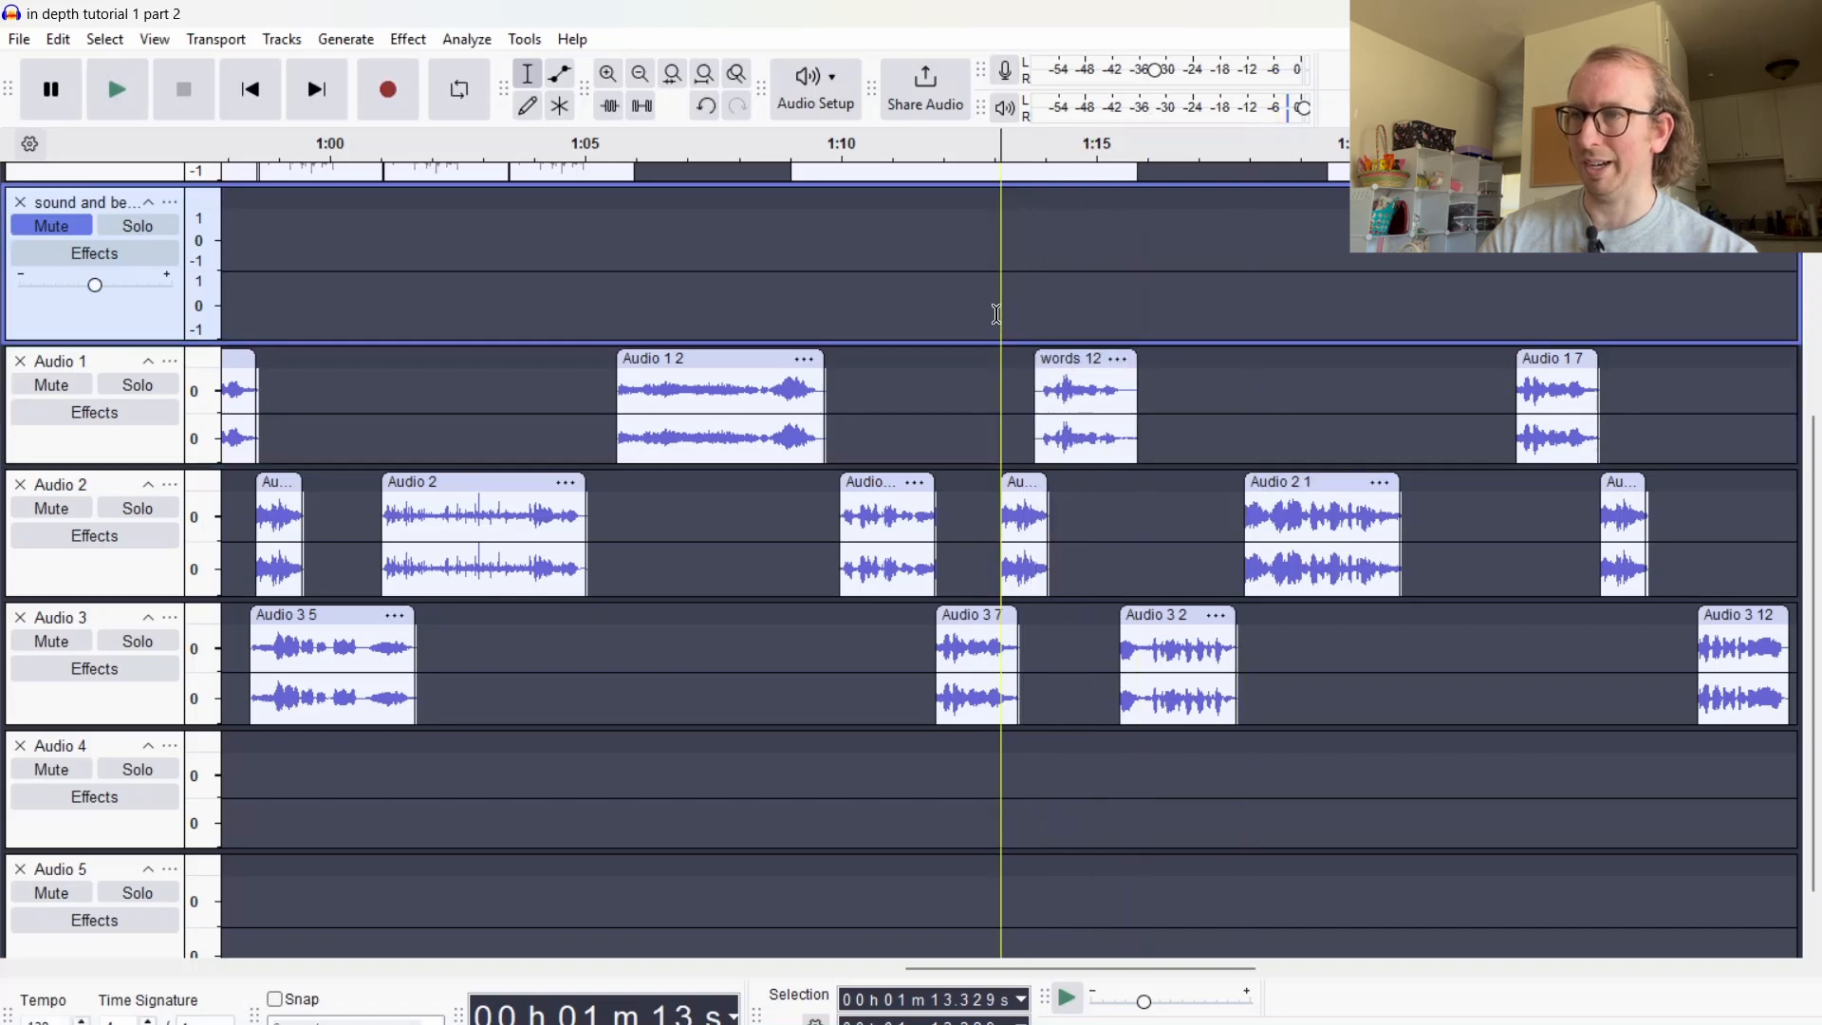
key("space")
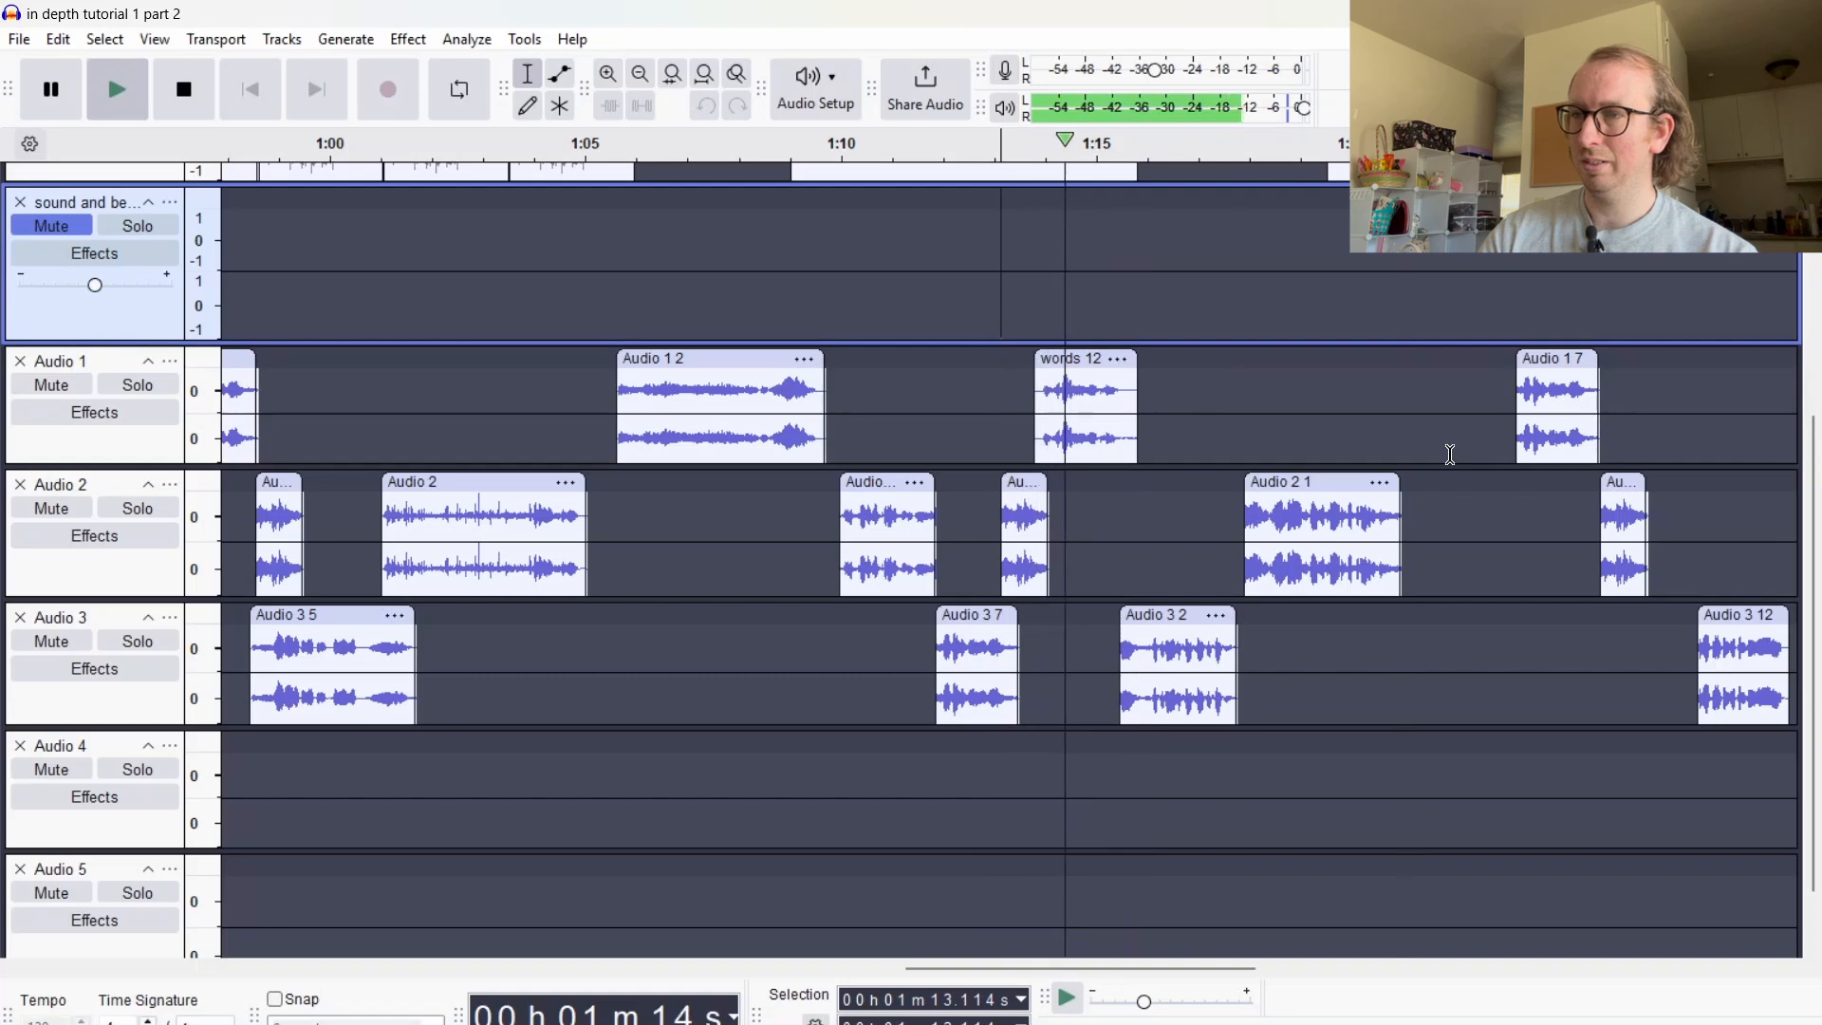
key("space")
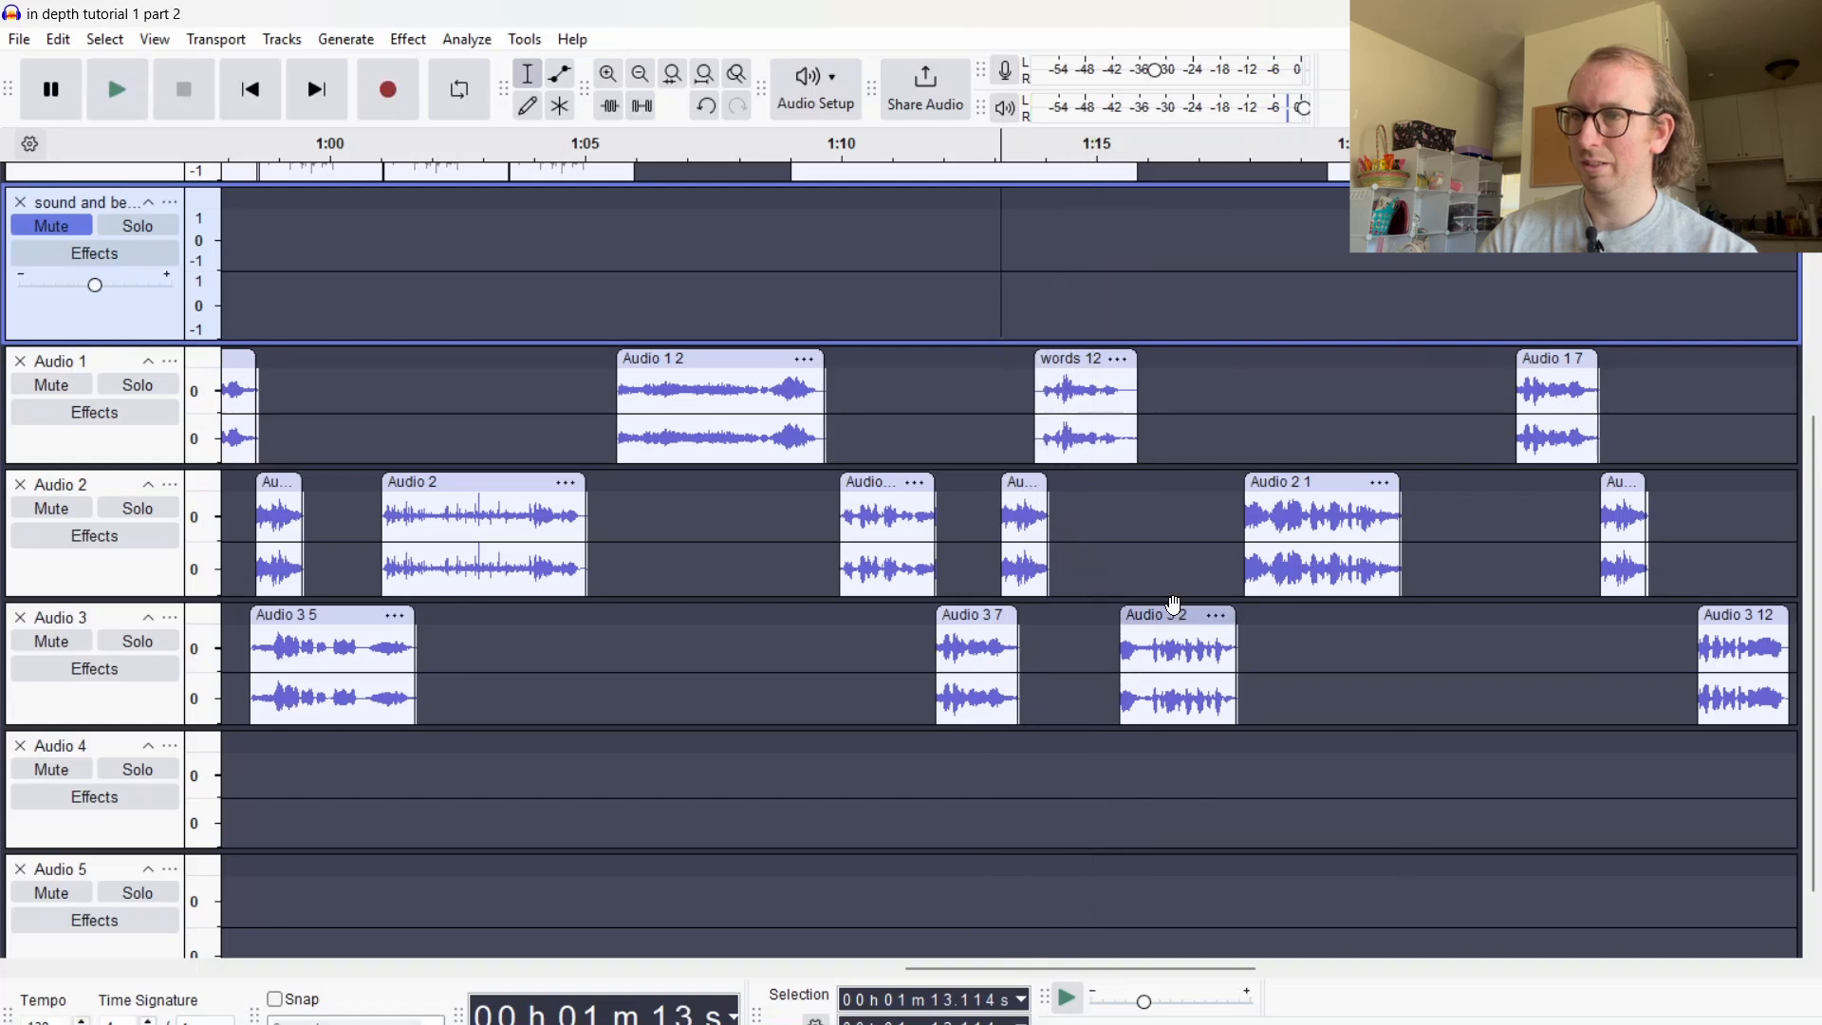
Move the Audio 3 2 clip earlier to start at about 1:14.7 and play the passage from 1:12.911
left_click_drag(1174, 605, 1135, 607)
left_click(989, 300)
key("space")
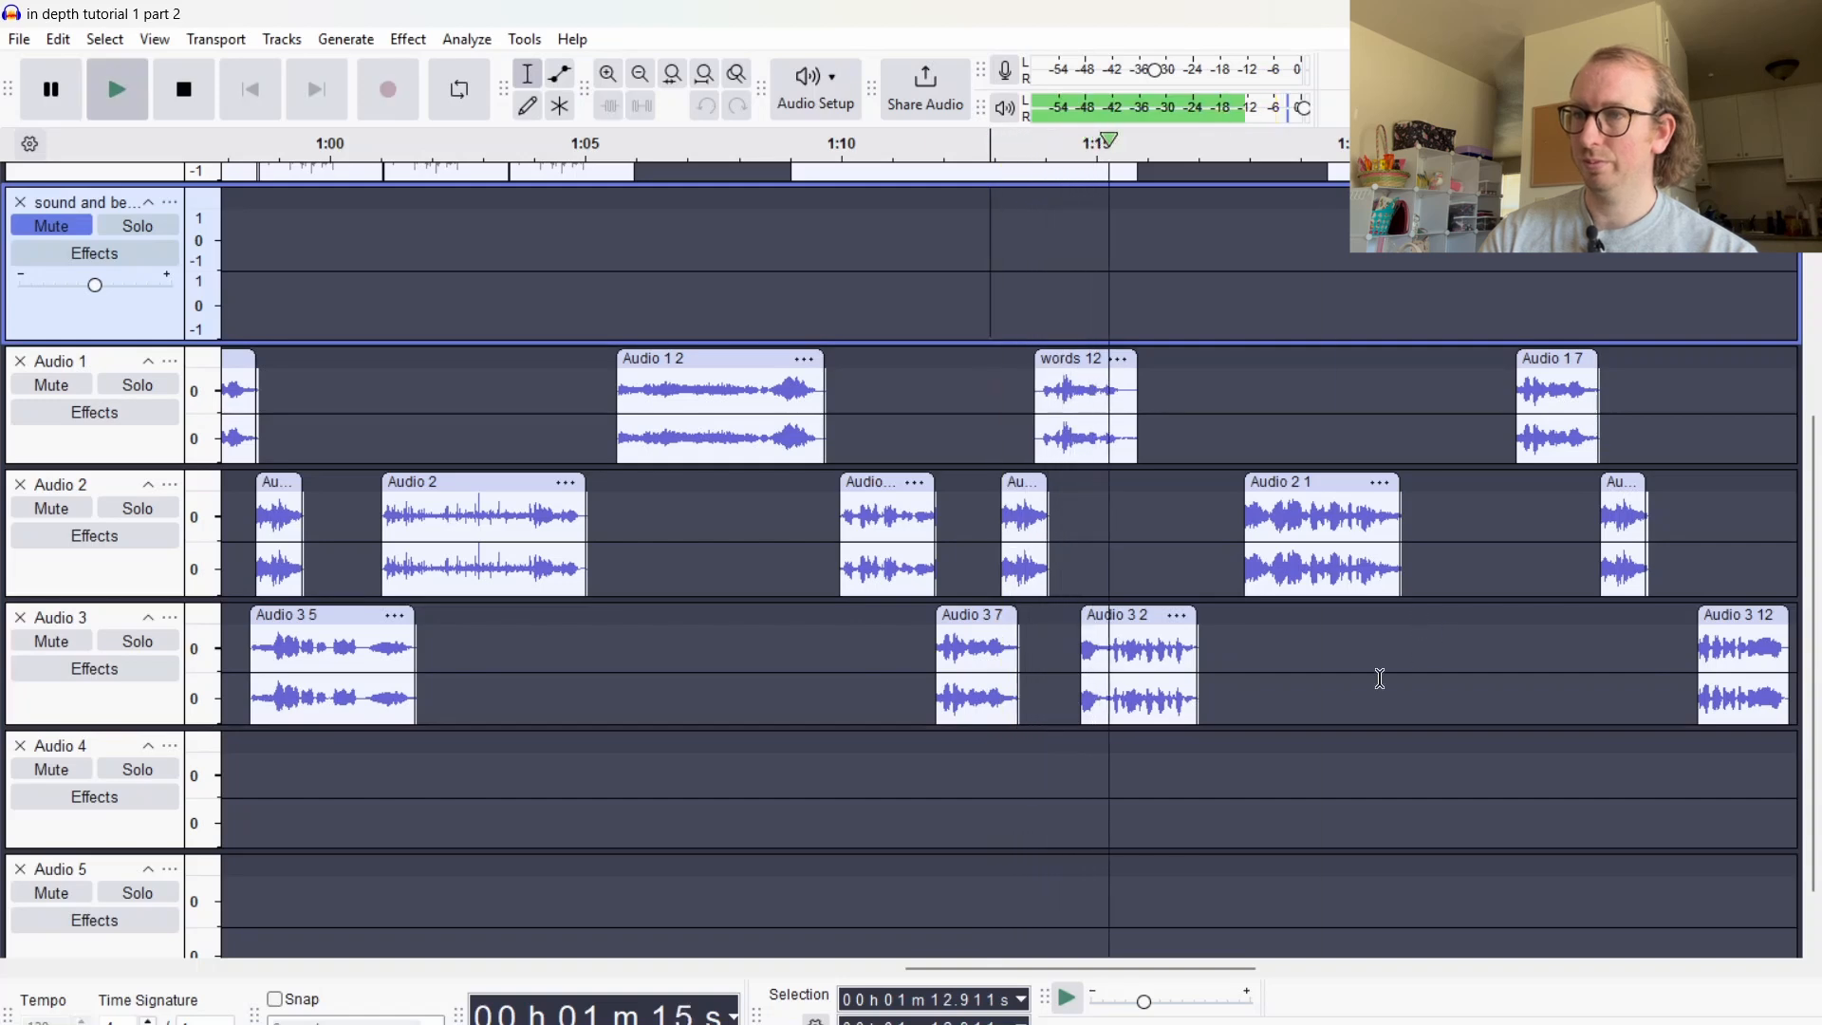
key("space")
Delete the end of the words 12 clip from 1:15.024 onward and check the cut by playing from 1:13.114
left_click_drag(1097, 428, 1140, 444)
key("Delete")
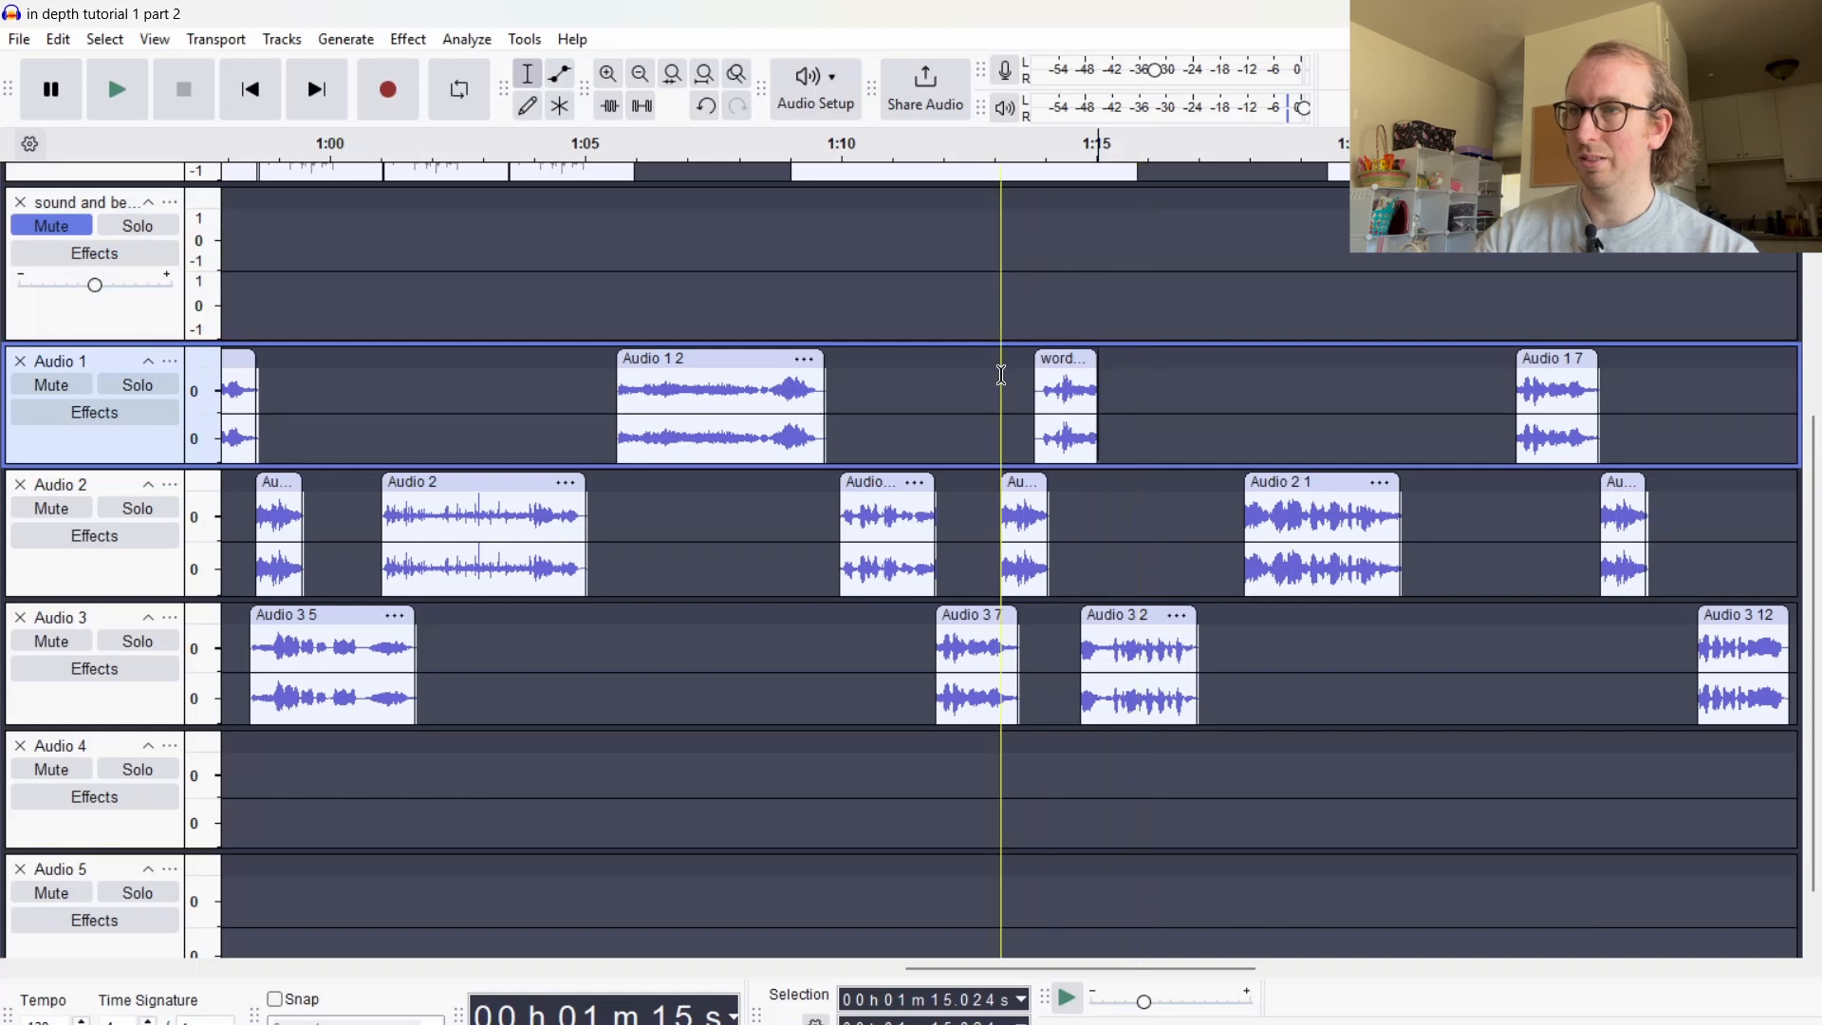
key("space")
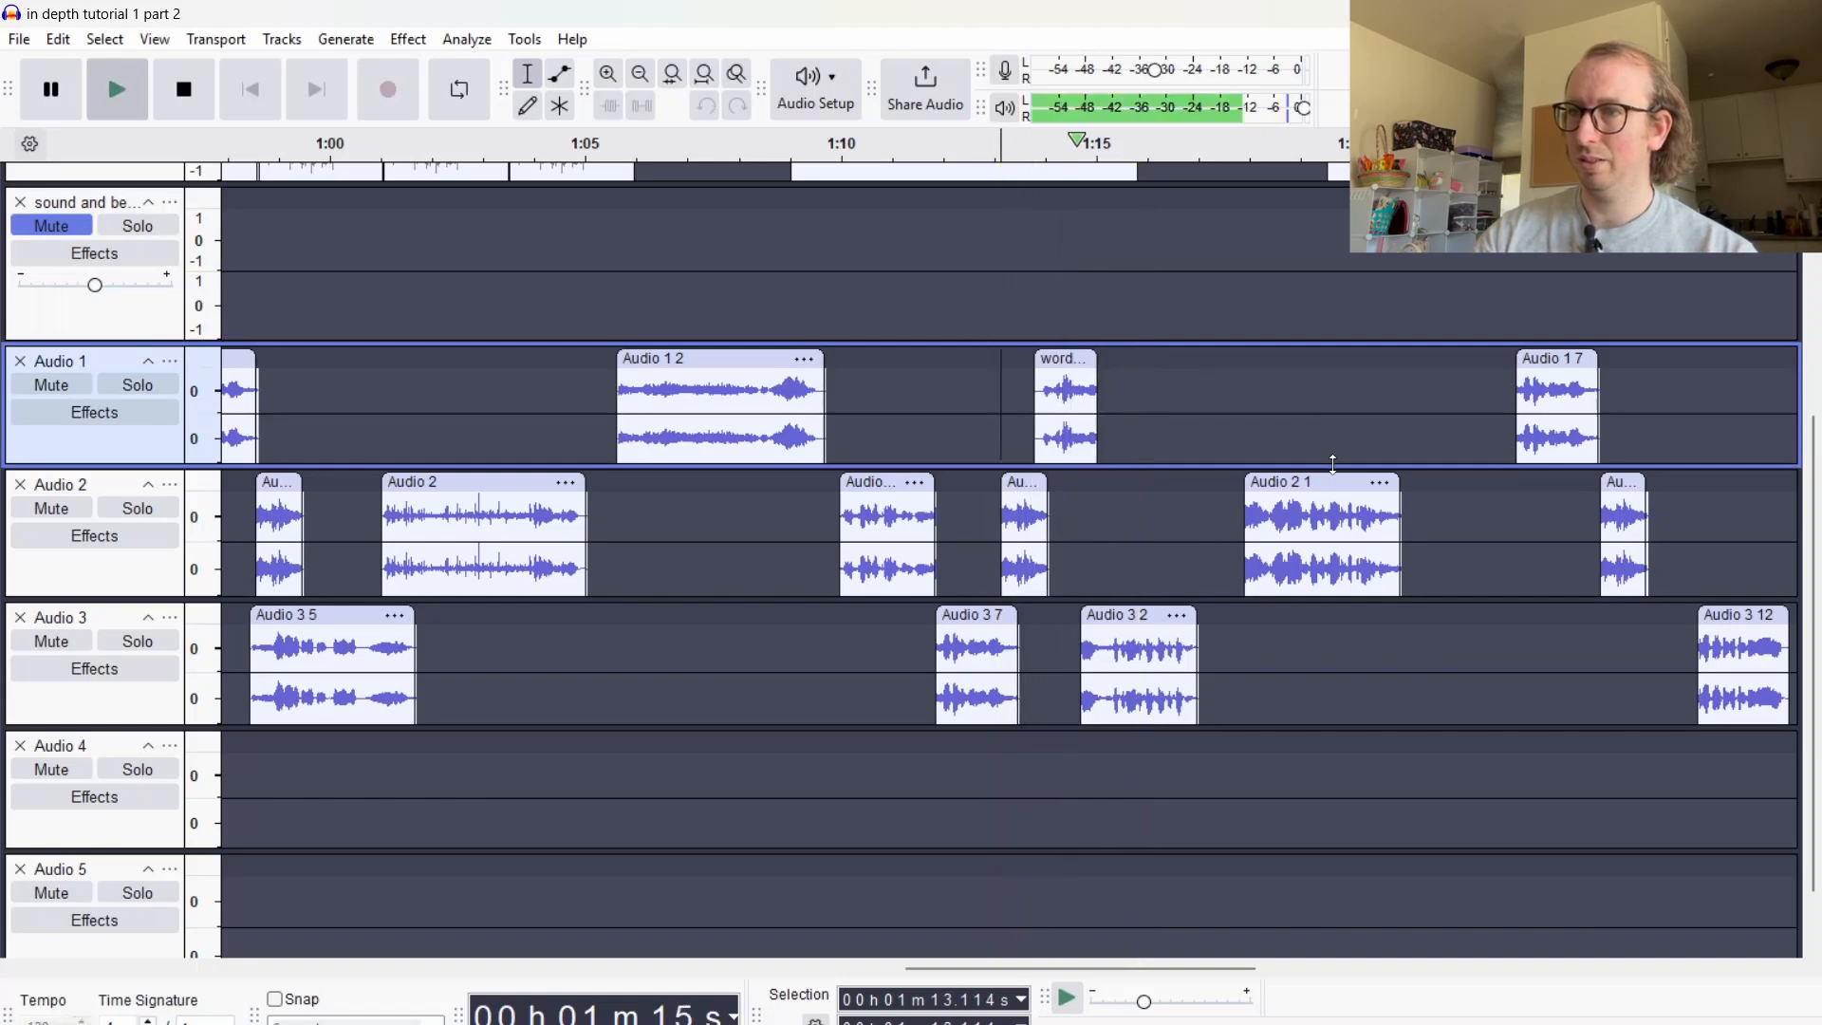
key("space")
Play the Audio 3 2 clip from 1:15.024 and delete everything in it after about 1:15.256
left_click(1098, 655)
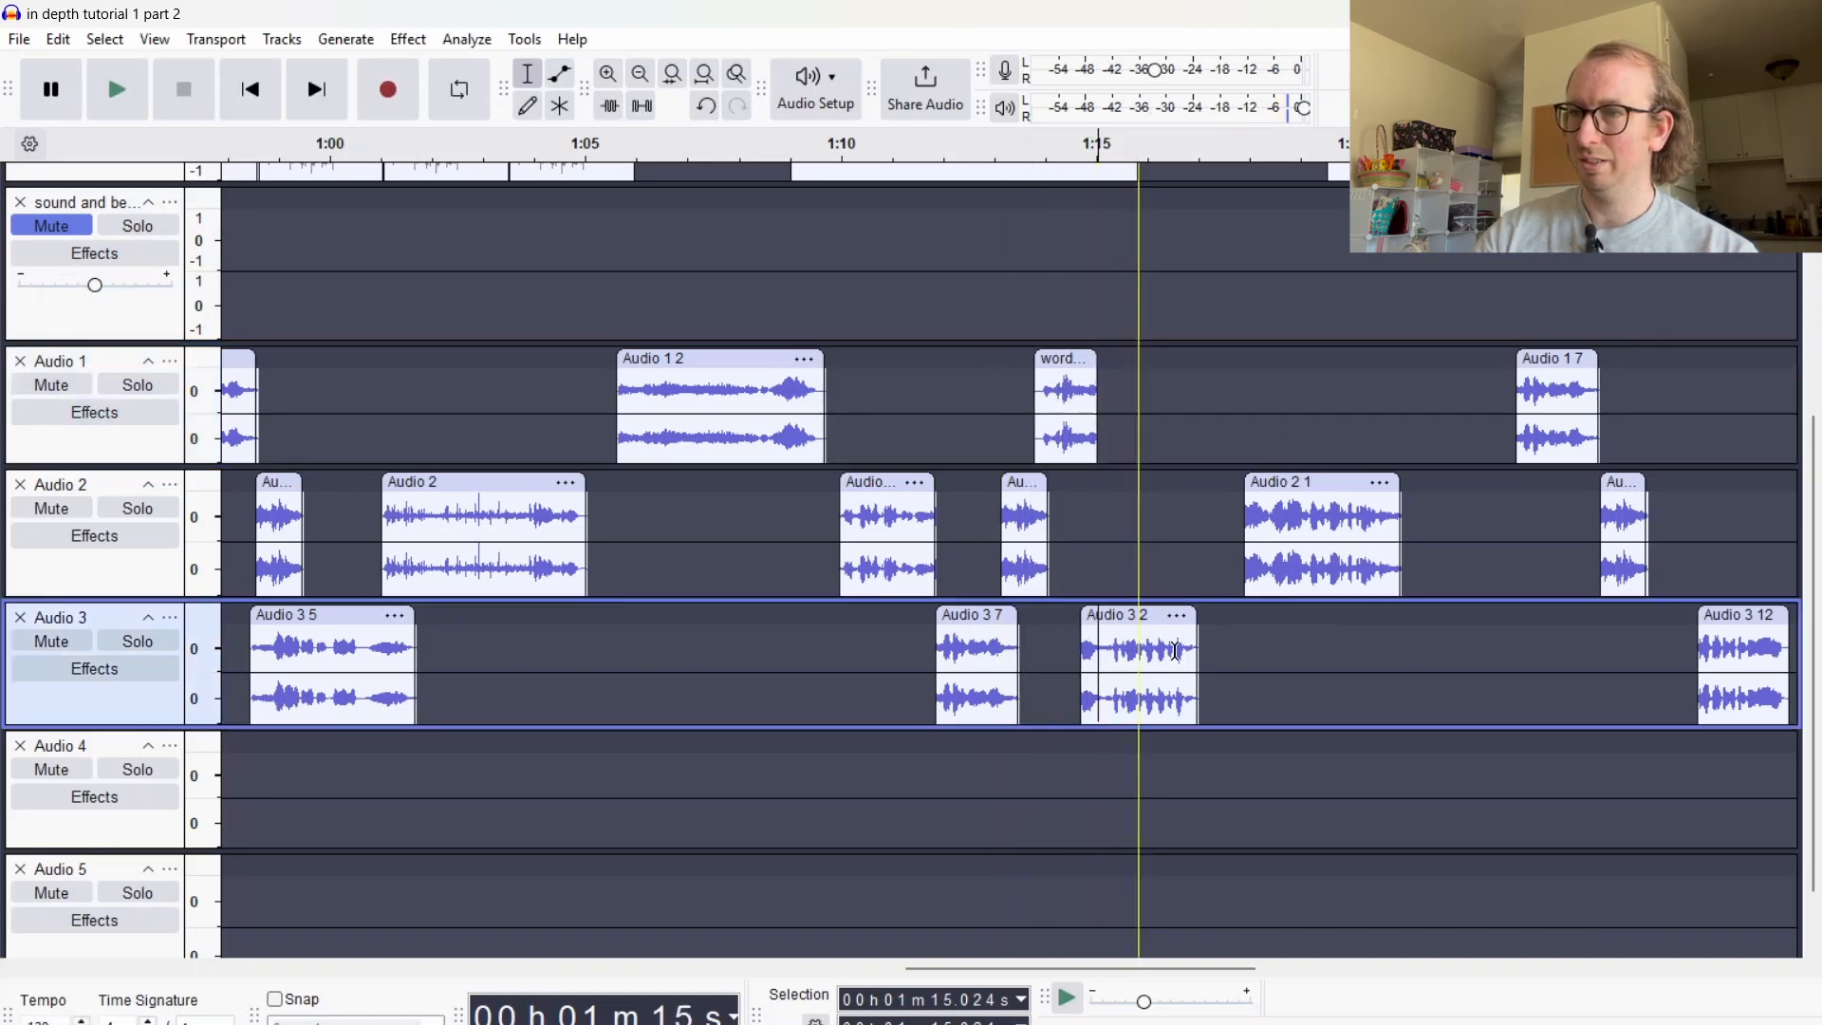
key("space")
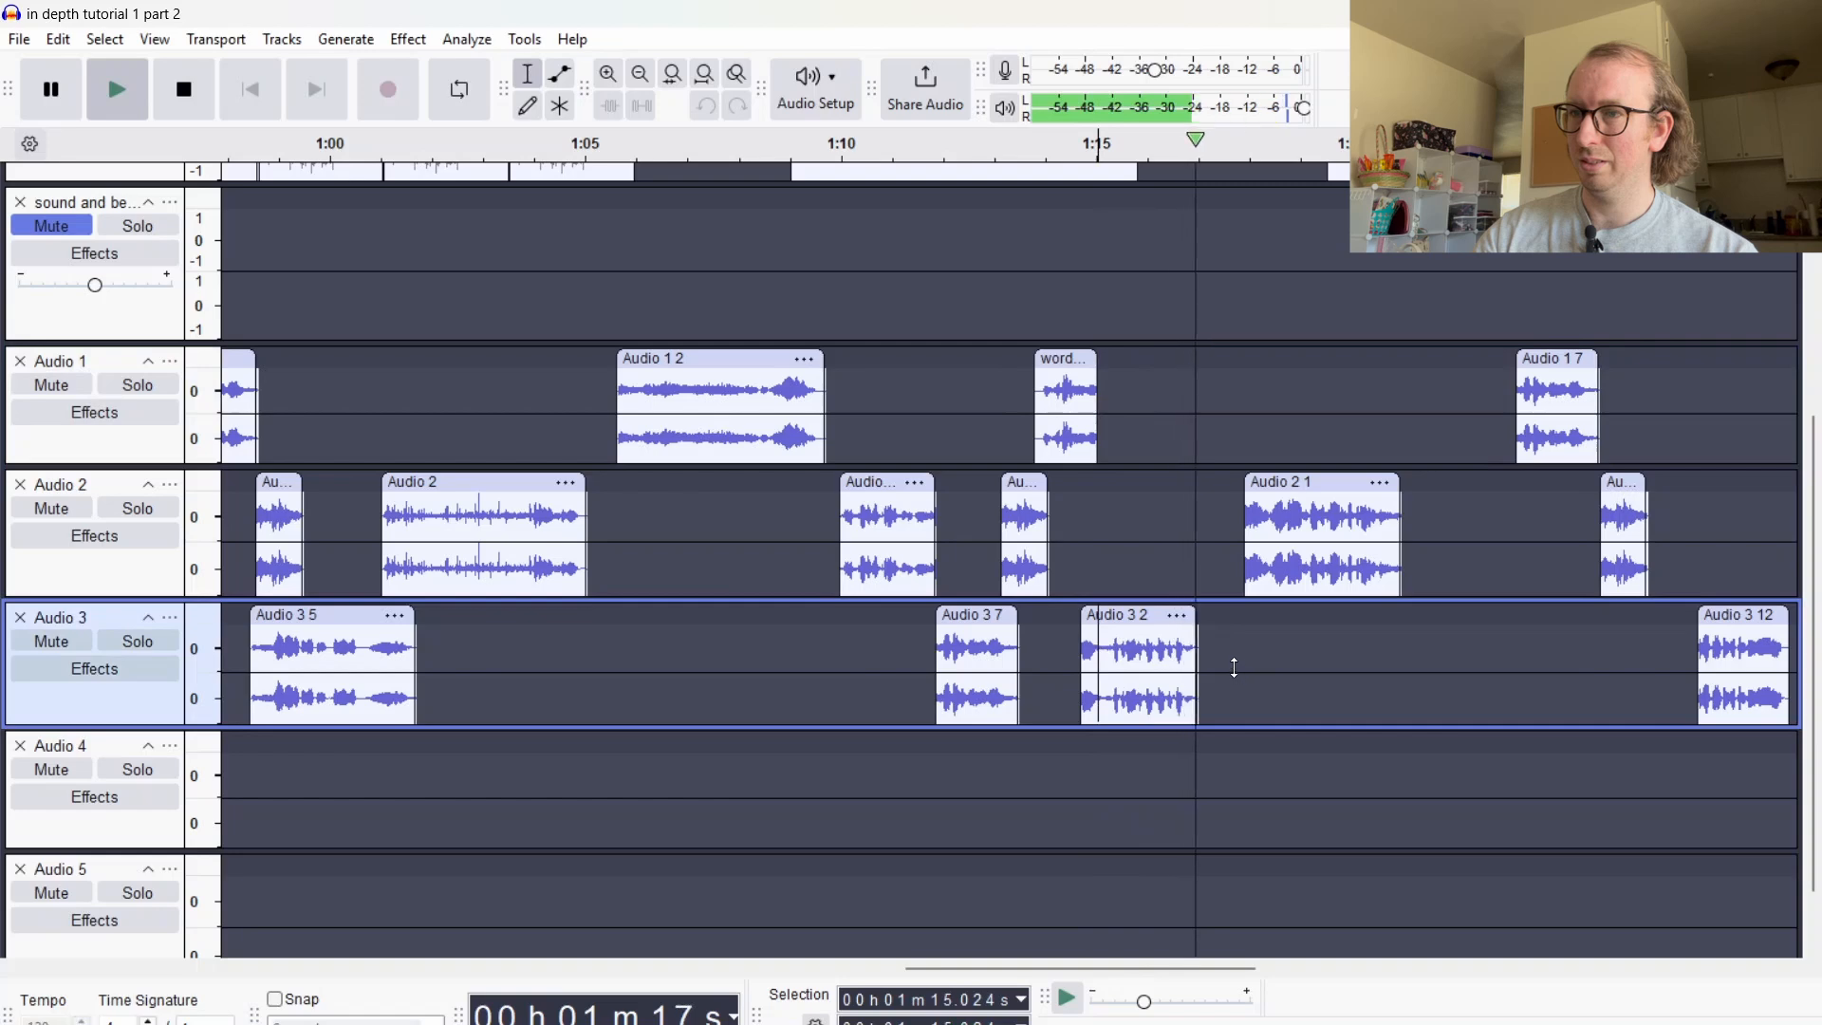
key("space")
left_click_drag(1215, 634, 1154, 648)
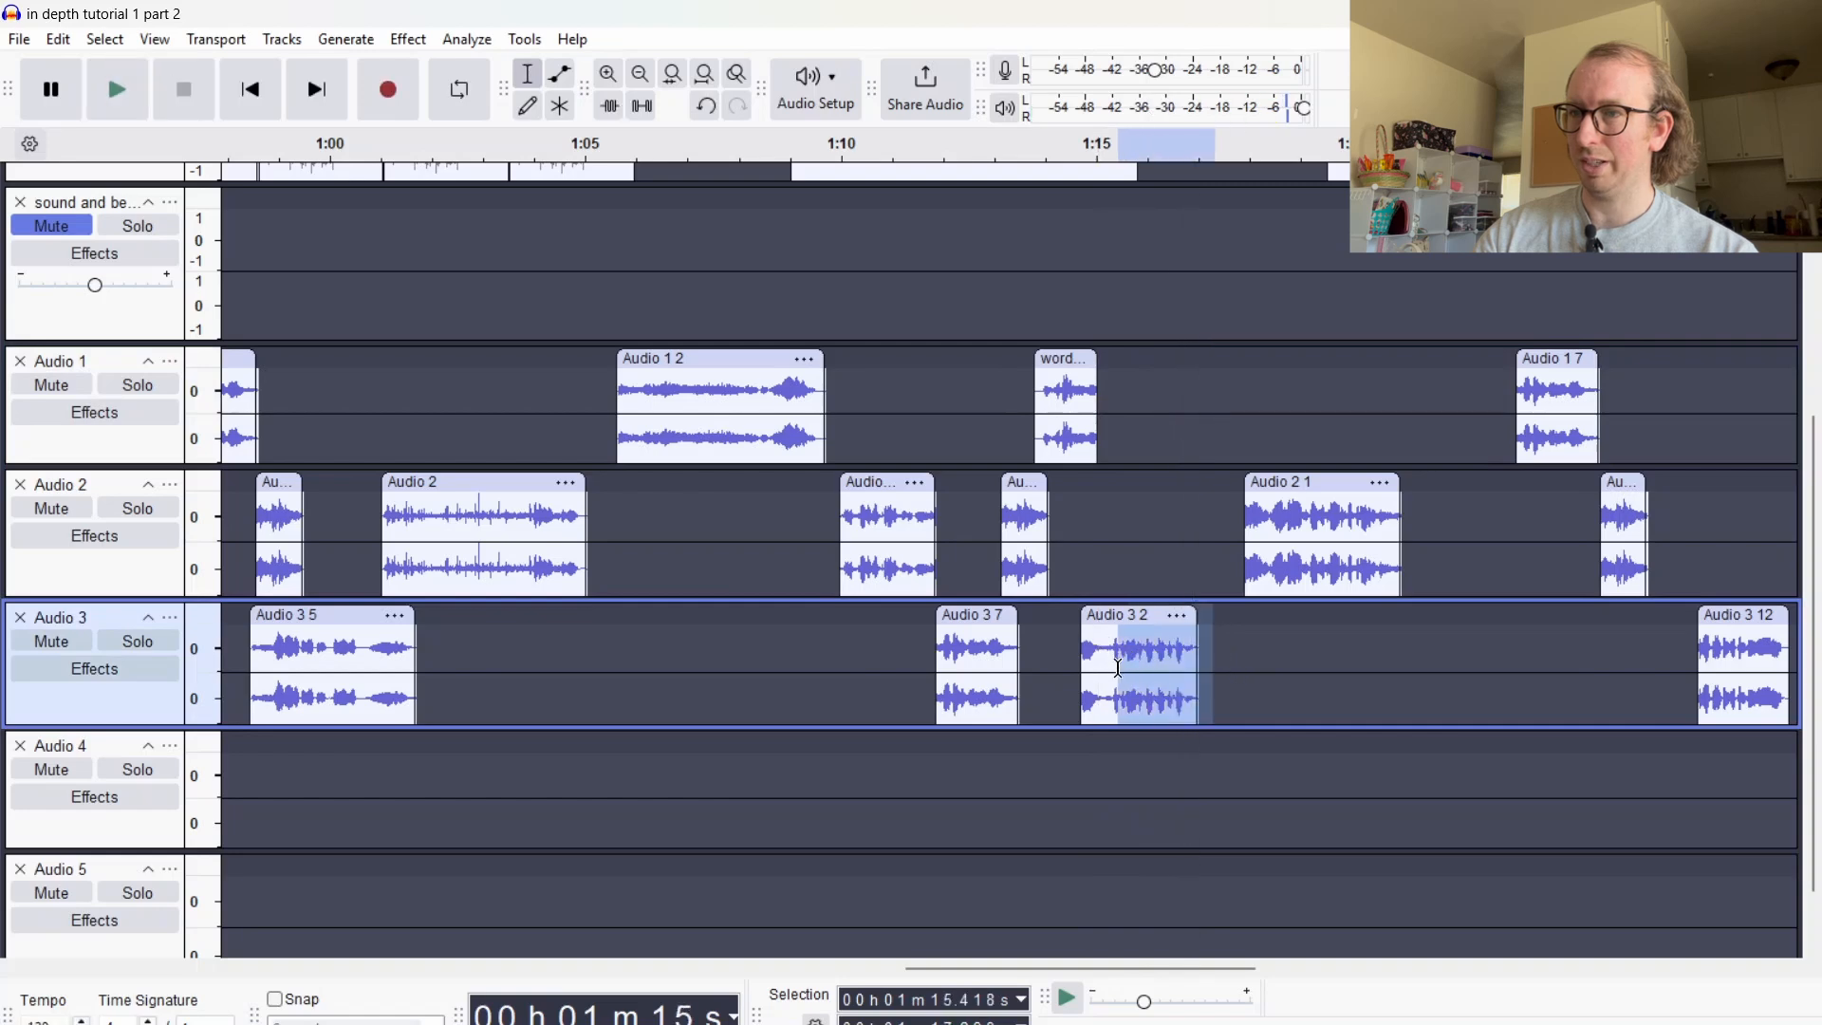
key("Delete")
left_click(1109, 665)
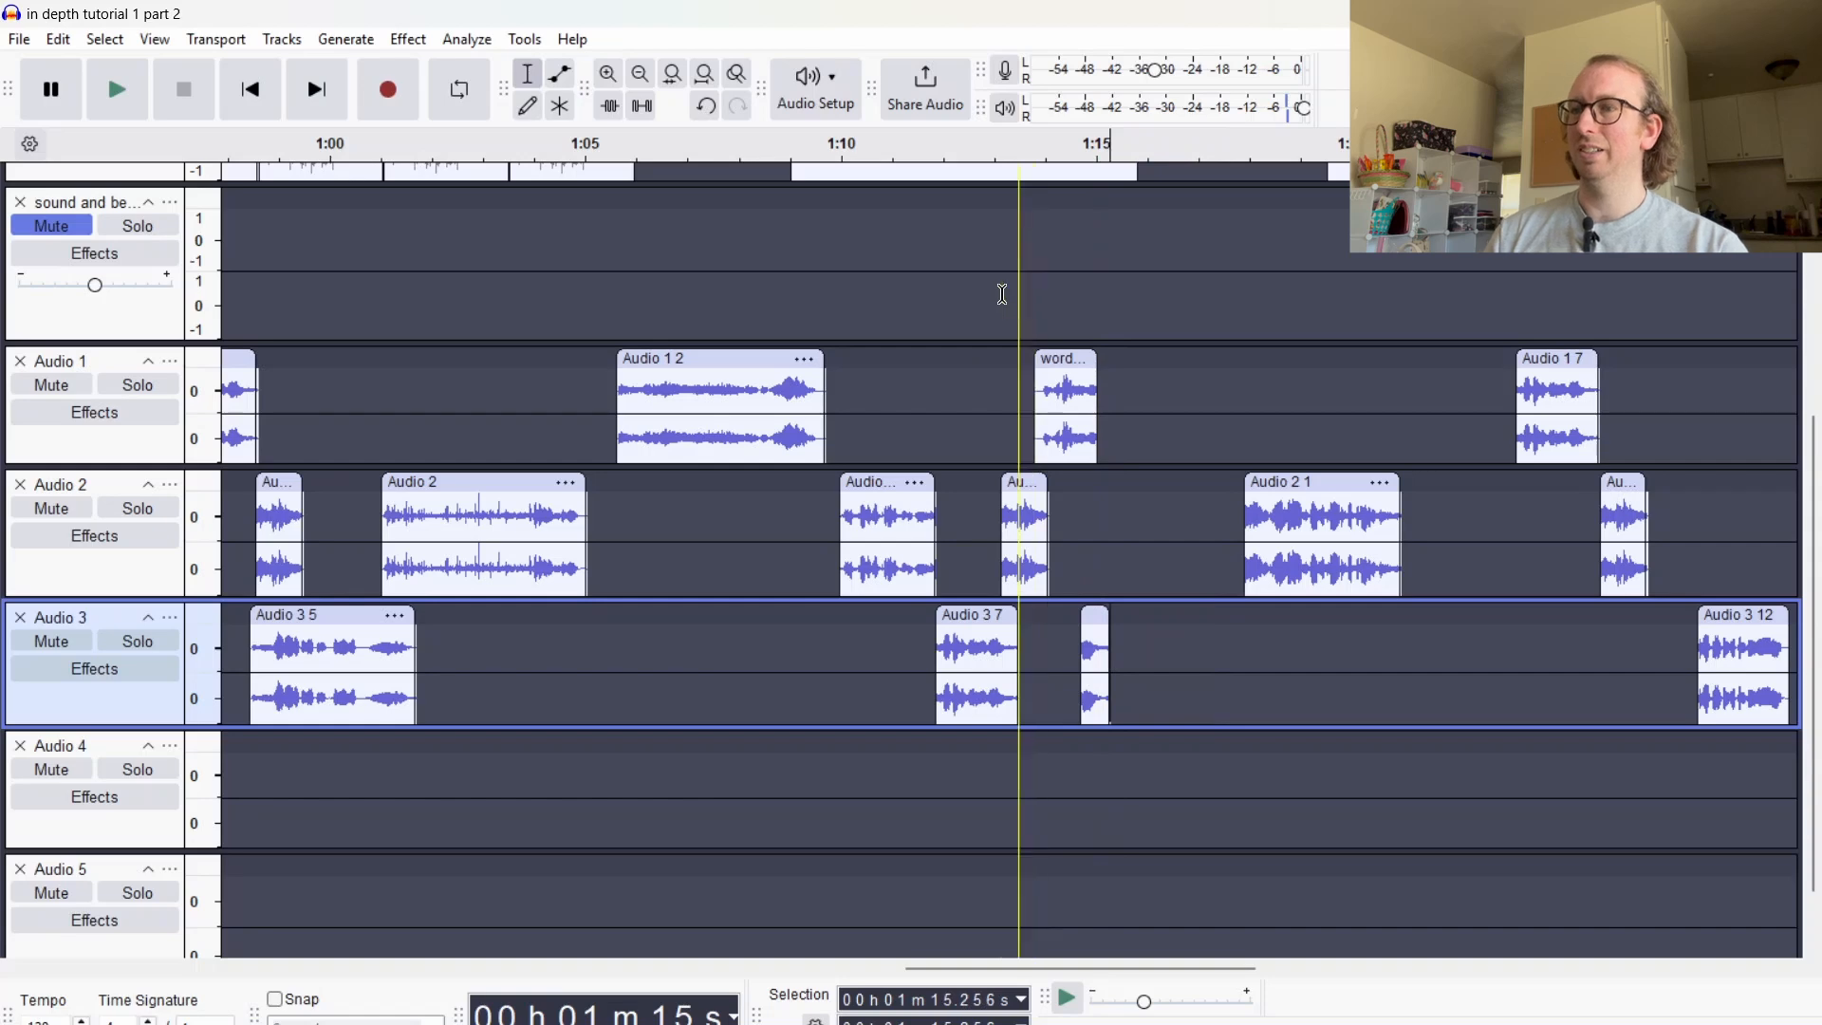
Copy the Audio 3 7 clip and paste it into Audio 1 at 1:11.169
double_click(985, 669)
key("ctrl+c")
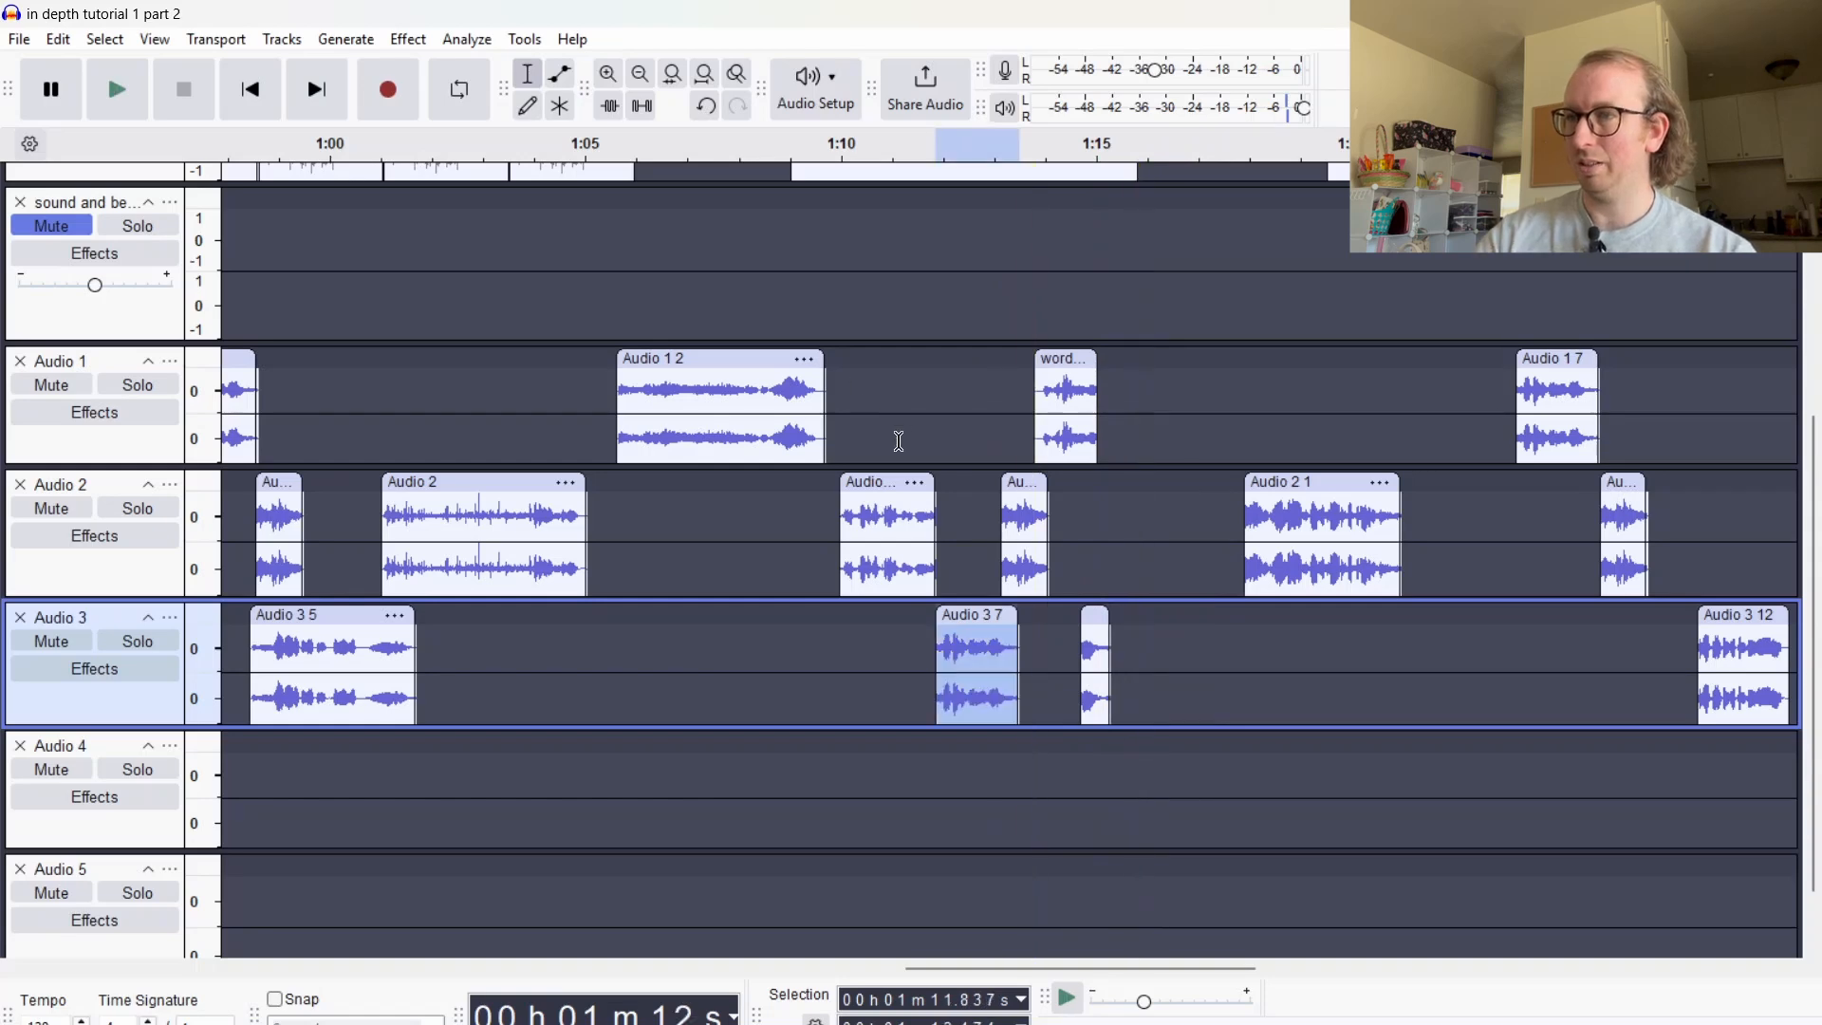
left_click(900, 441)
key("ctrl+v")
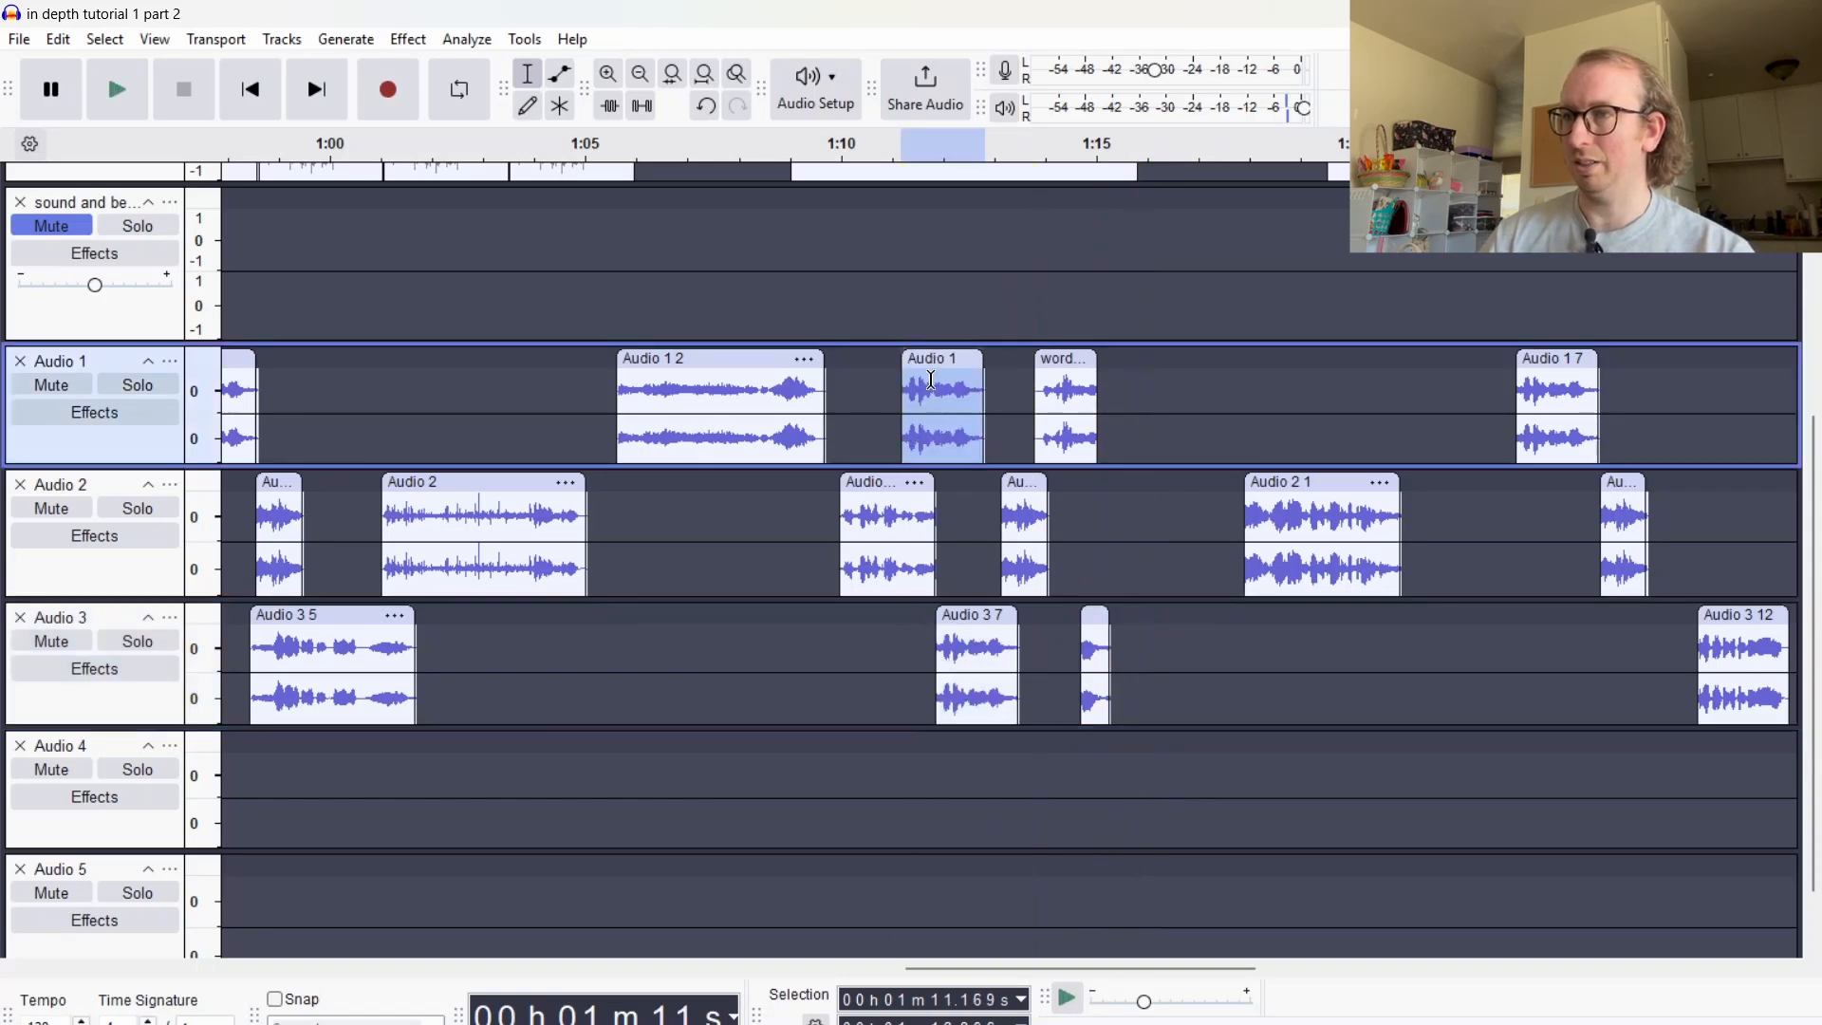
Move the pasted Audio 1 copy to start at 1:11.837 and delete the original Audio 3 7 clip from Audio 3
left_click_drag(956, 356, 992, 371)
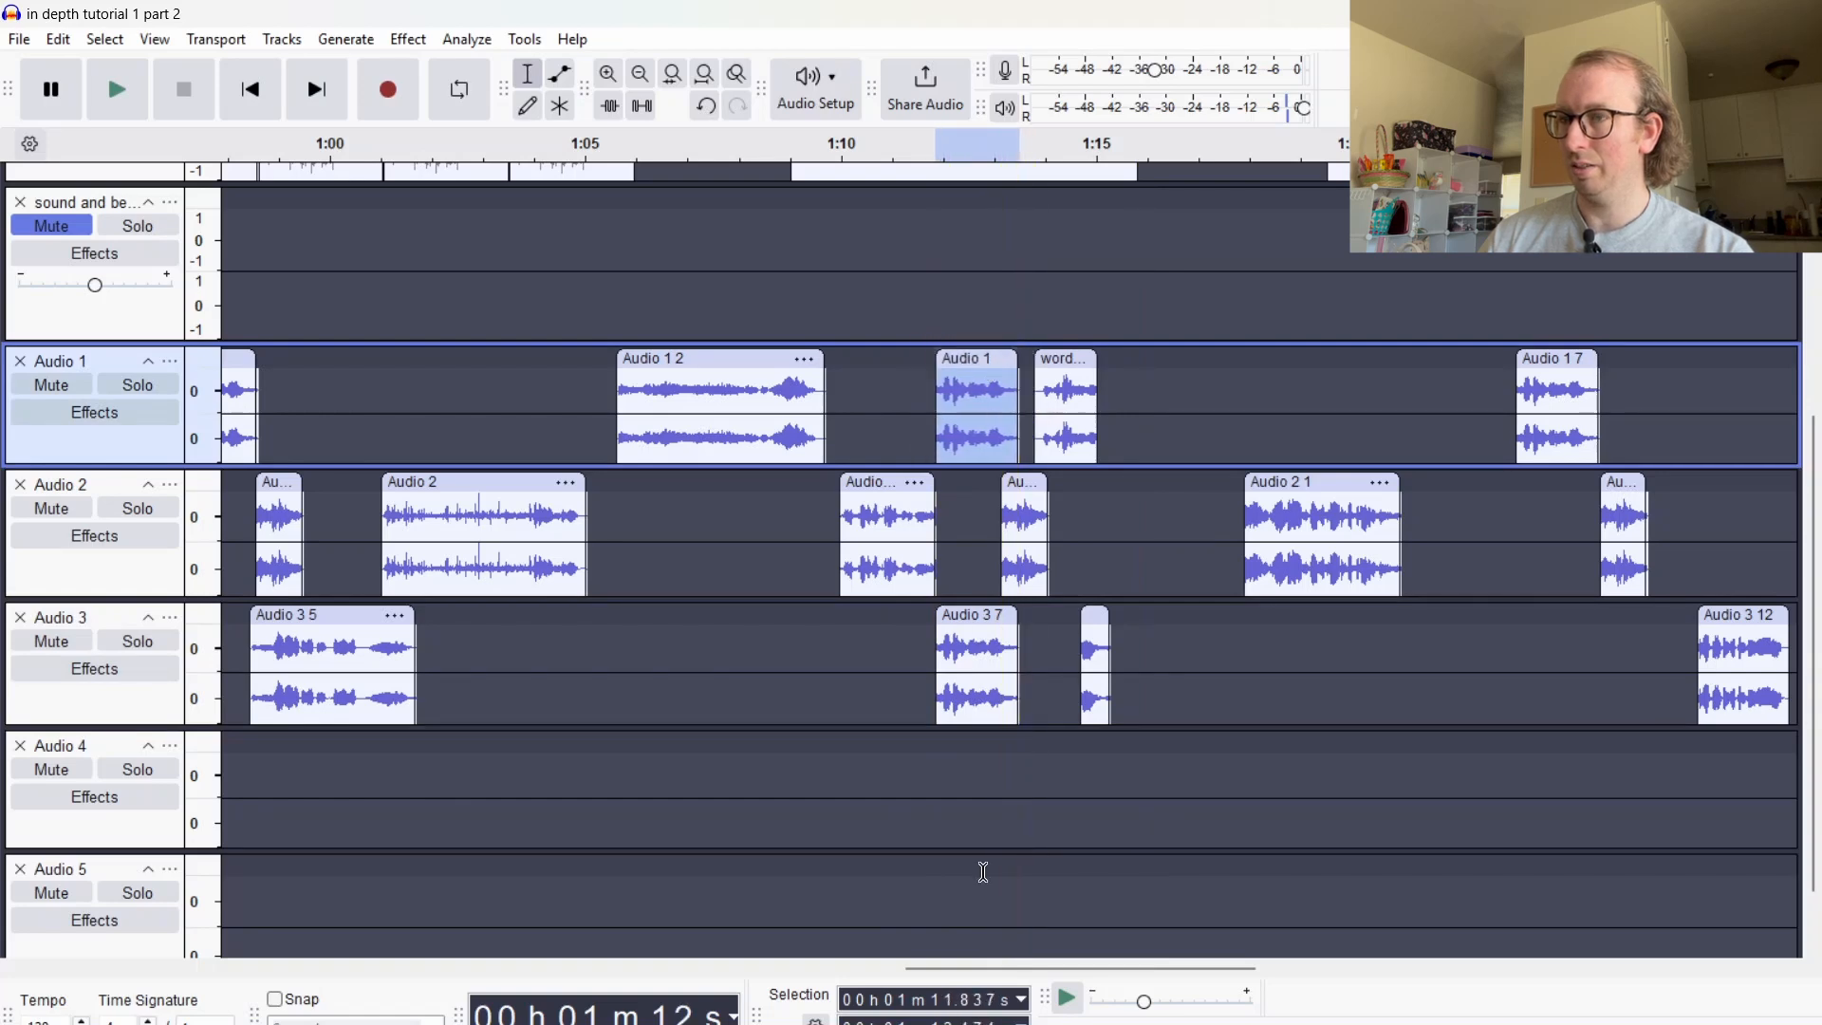
left_click(986, 614)
key("Delete")
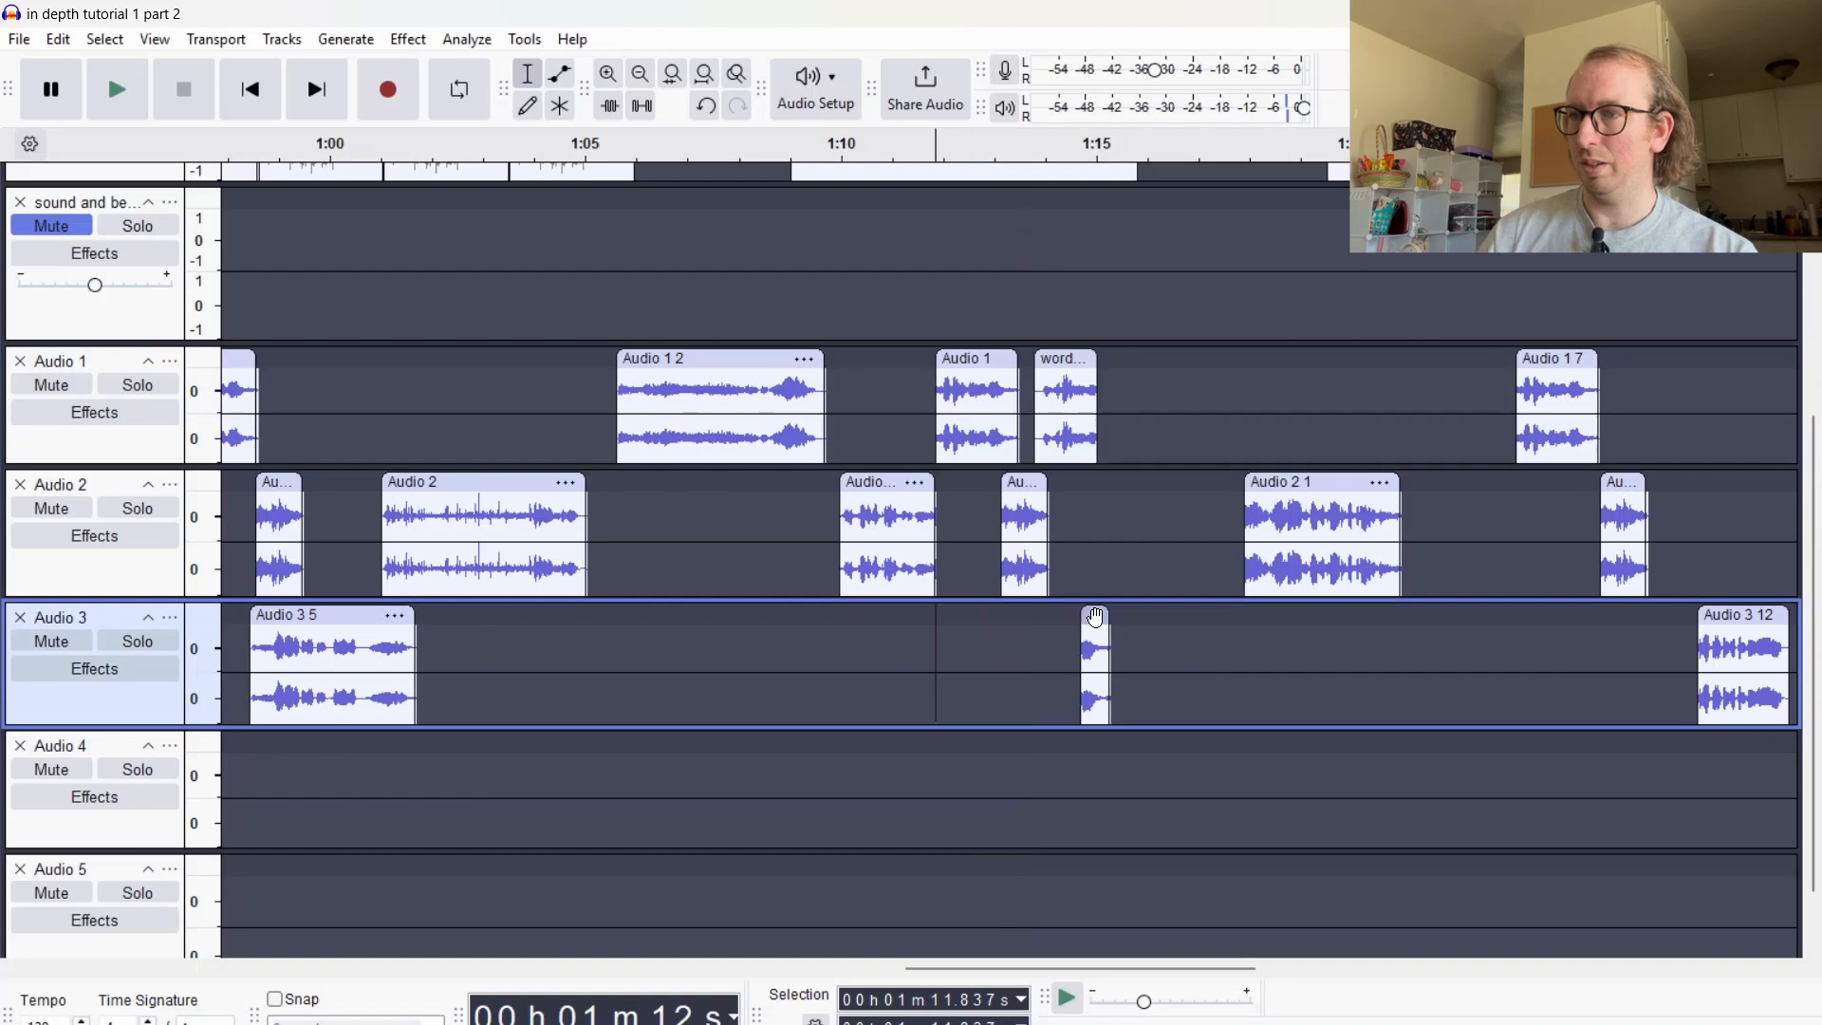
Copy the short Audio 3 clip at 1:14.670 to the same time in Audio 2 and delete the original from Audio 3
left_click(1098, 615)
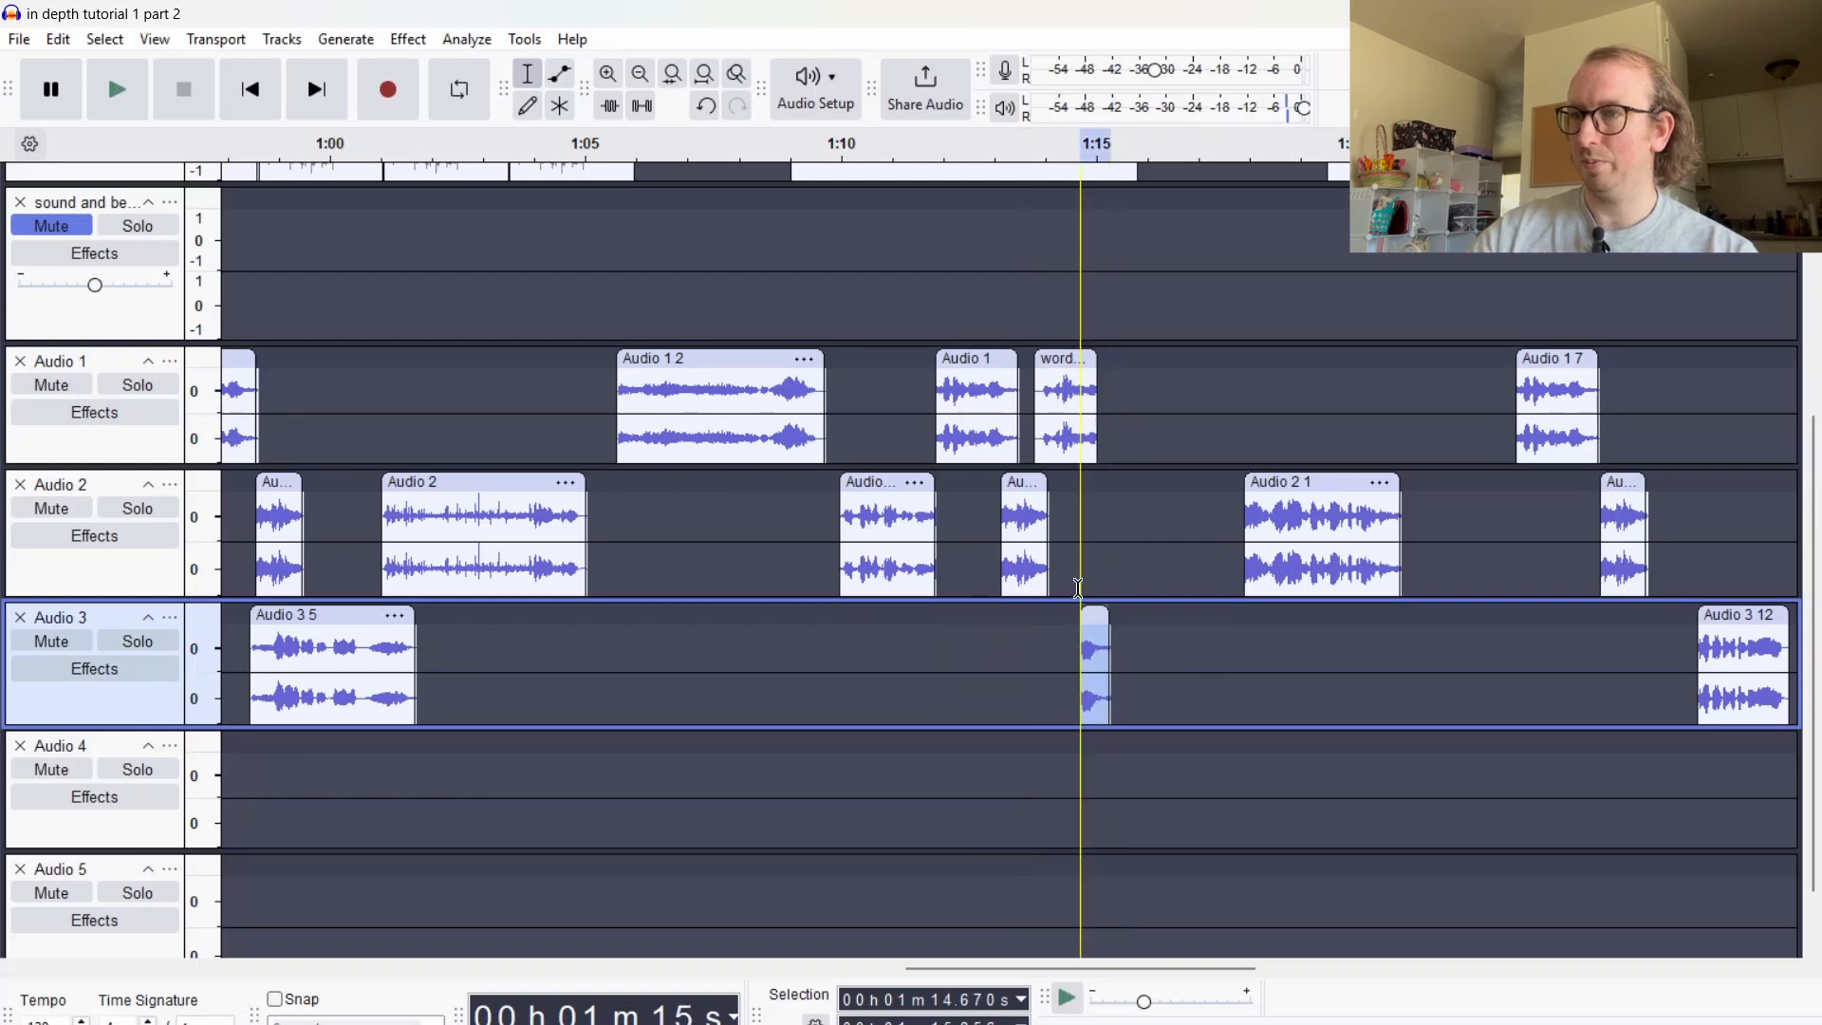
left_click(1078, 588)
key("ctrl+v")
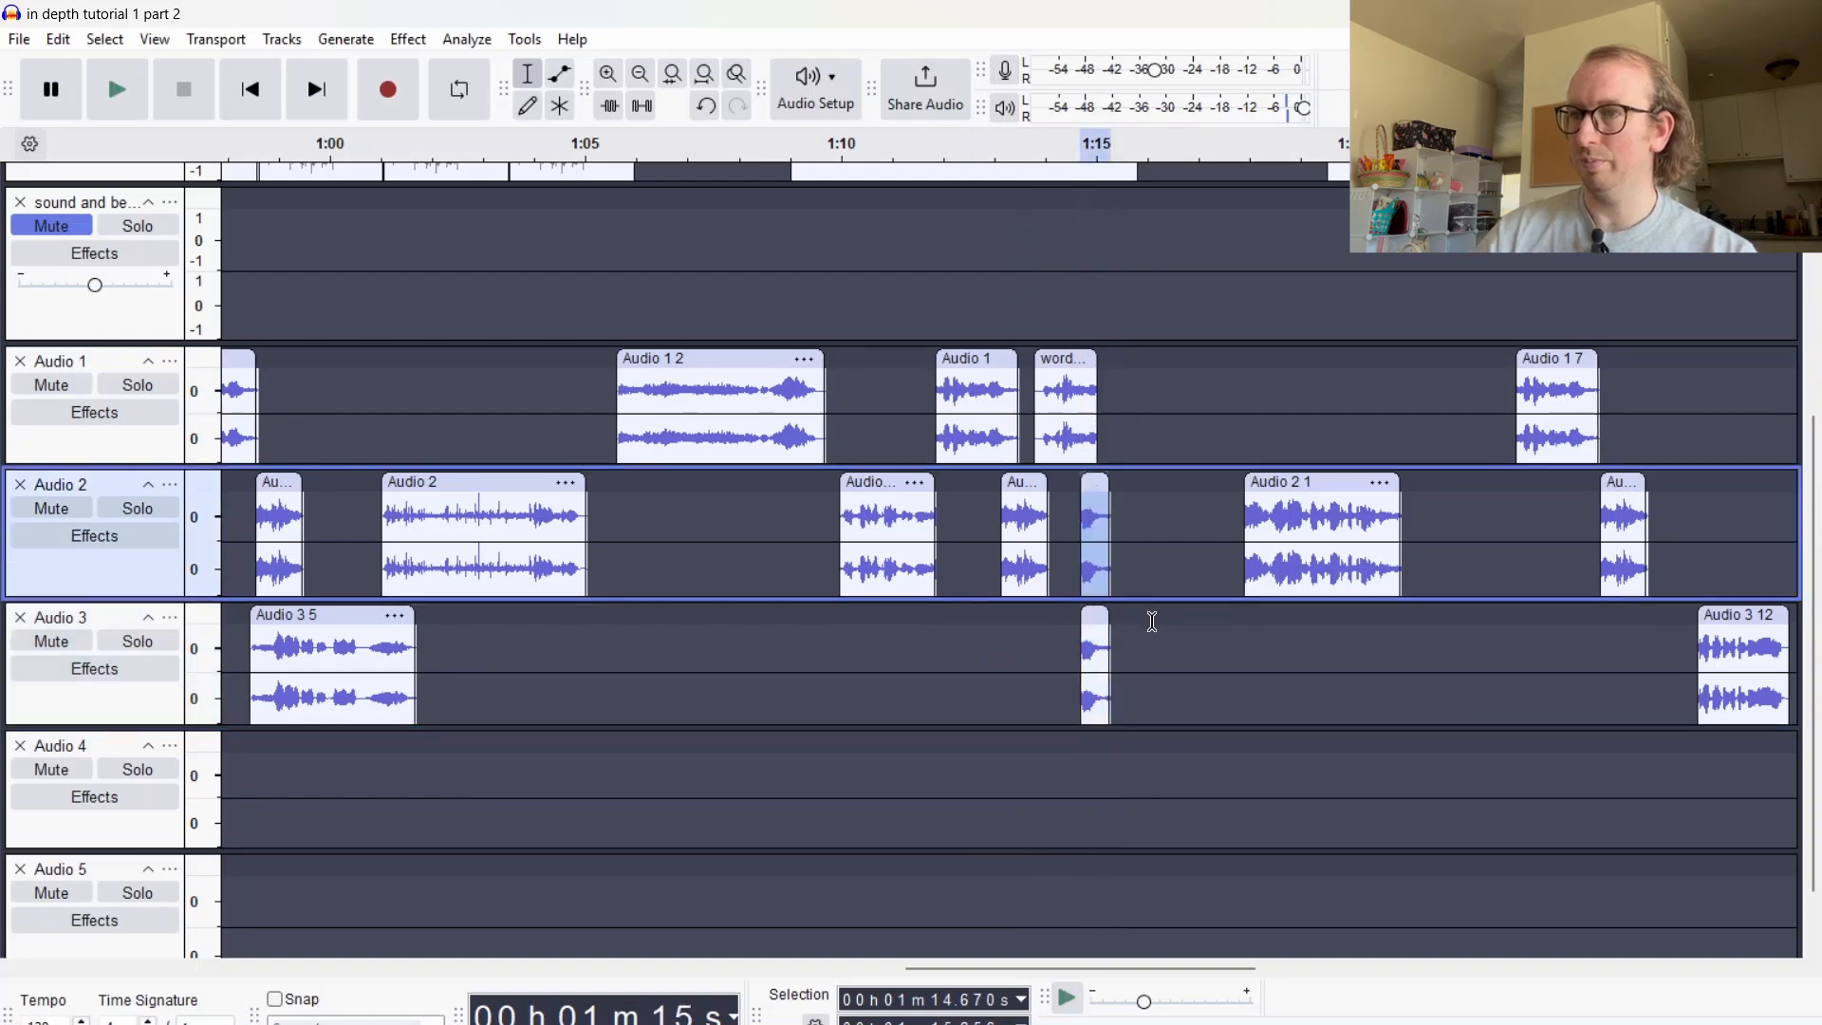
left_click(1092, 615)
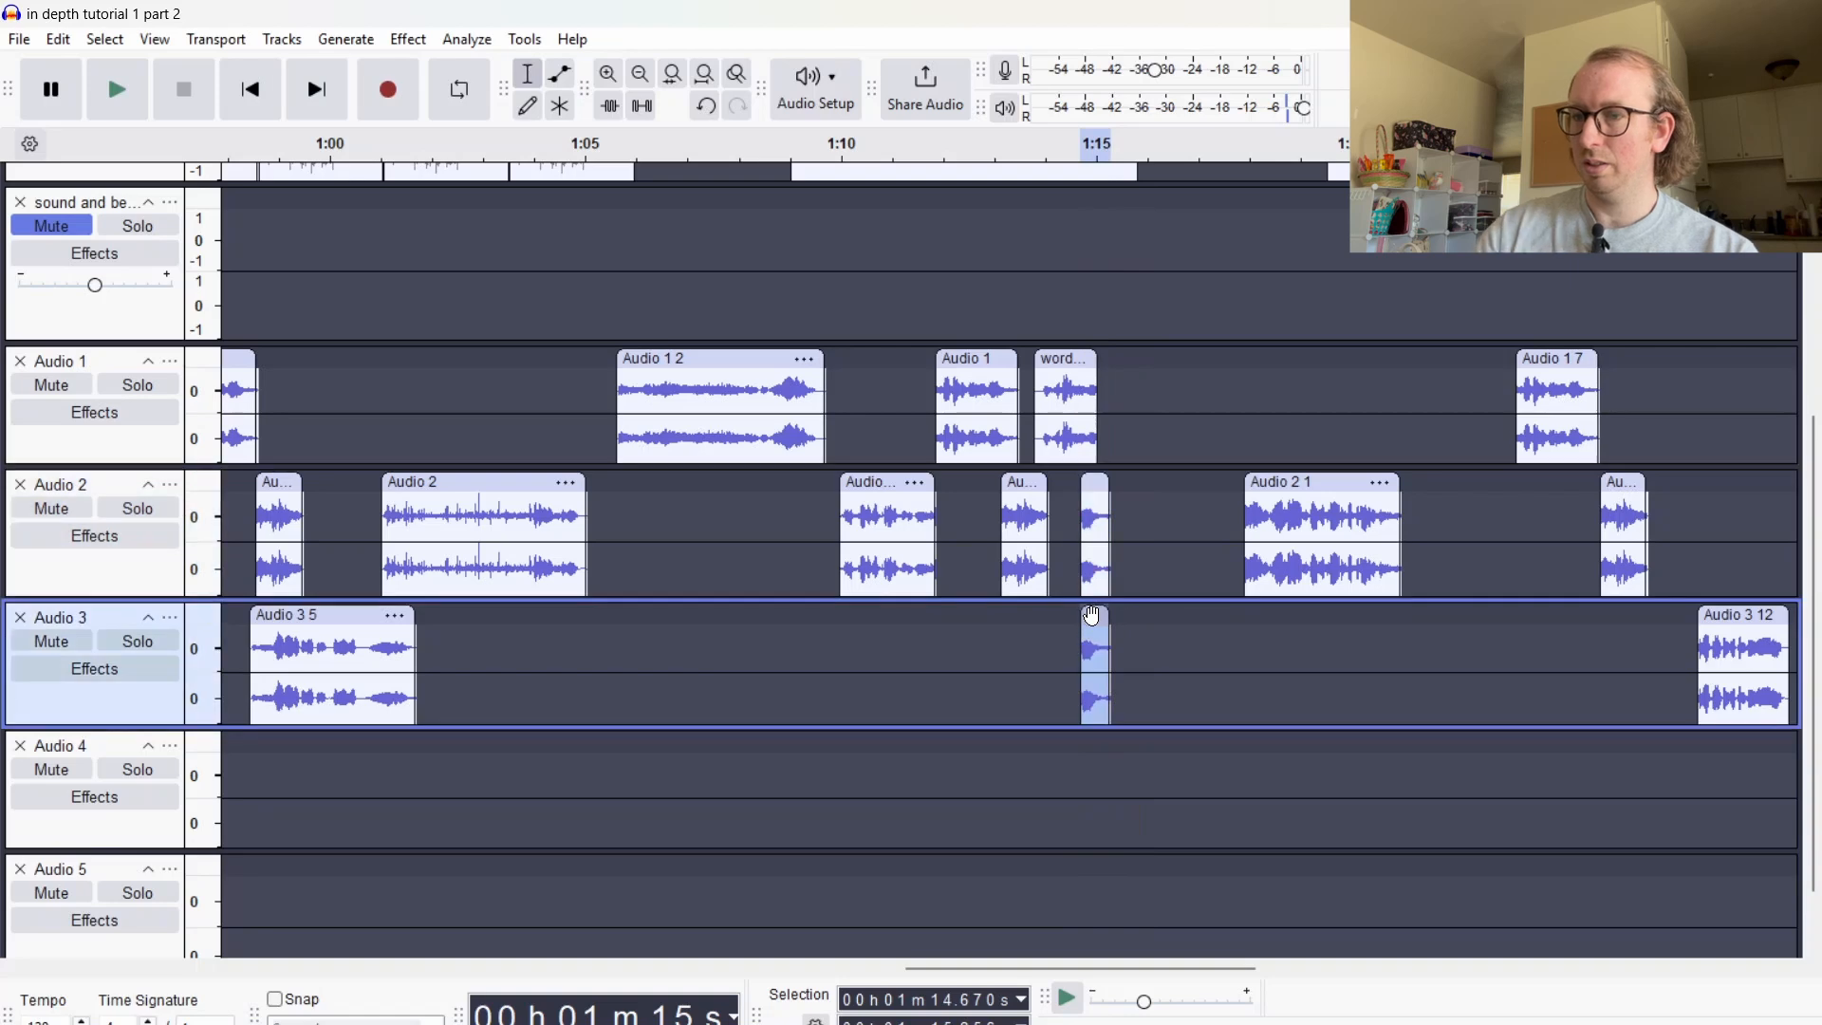
key("Delete")
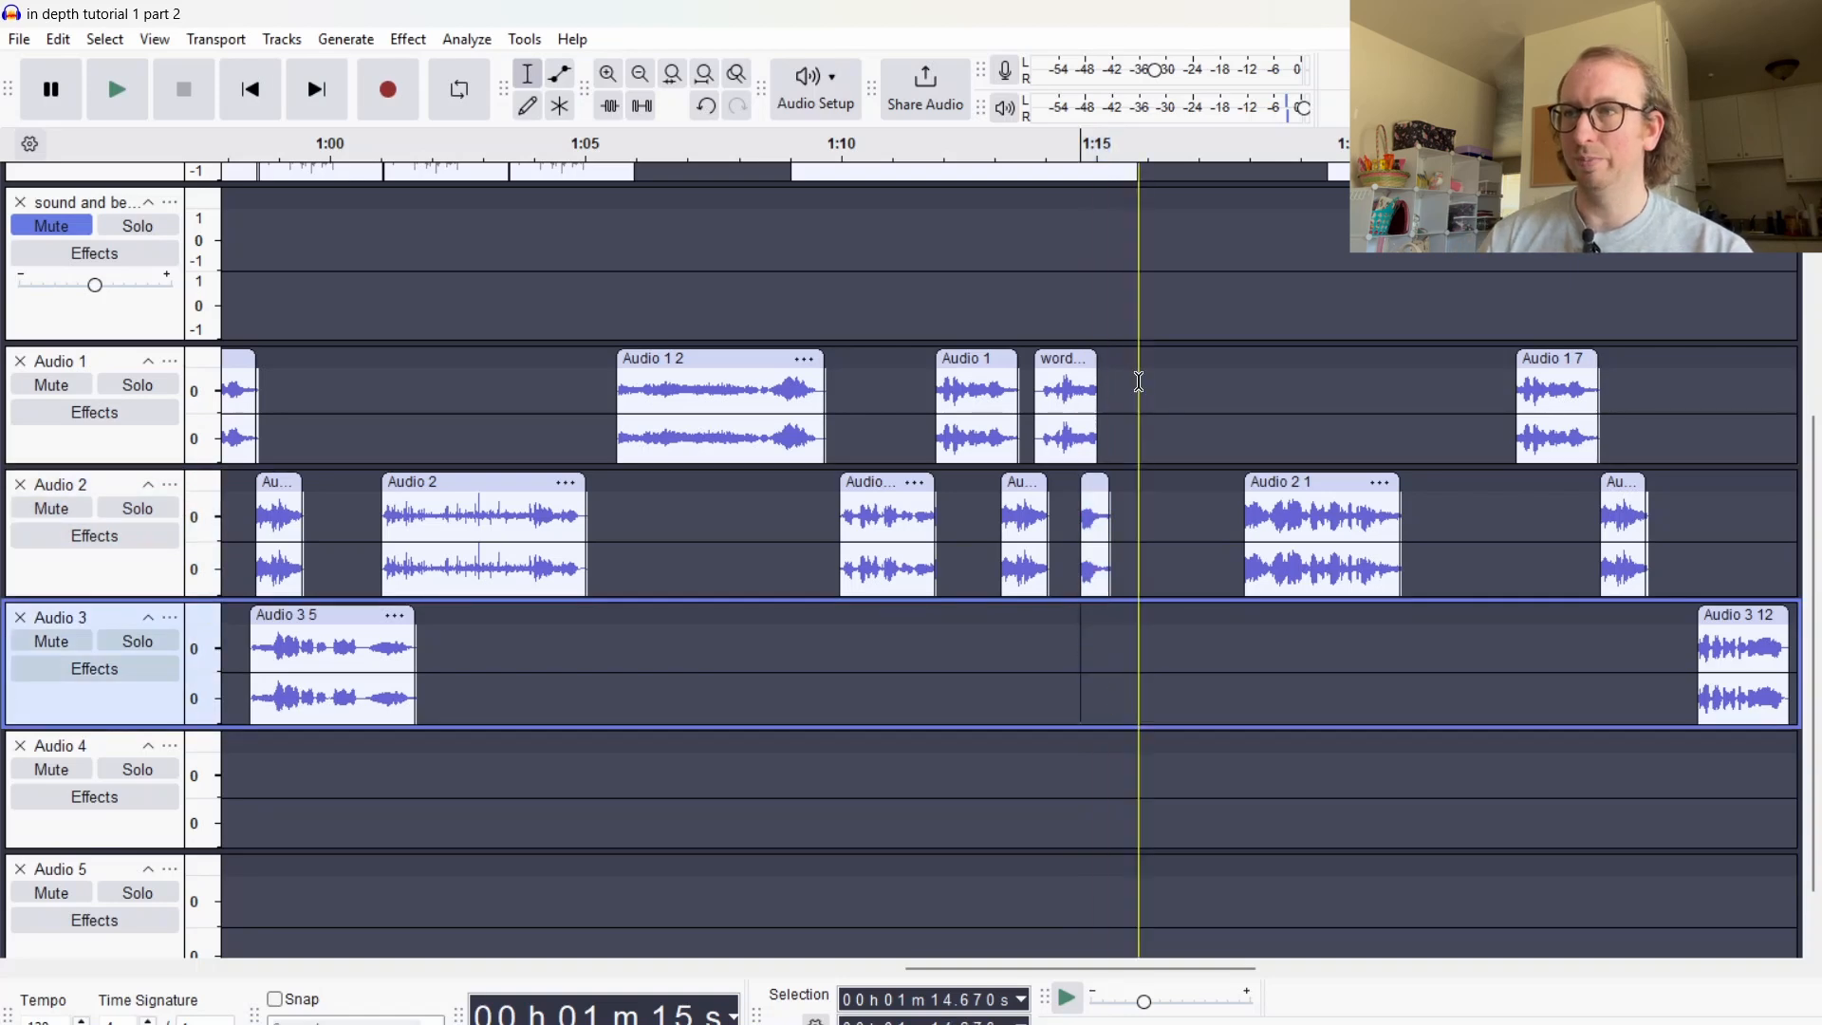
Move the group of clips between about 1:10 and 1:15 from Audio 1 and Audio 2 to Audio 4 and Audio 5, and play from 1:17.415
left_click_drag(1139, 408, 844, 513)
left_click_drag(985, 359, 1021, 799)
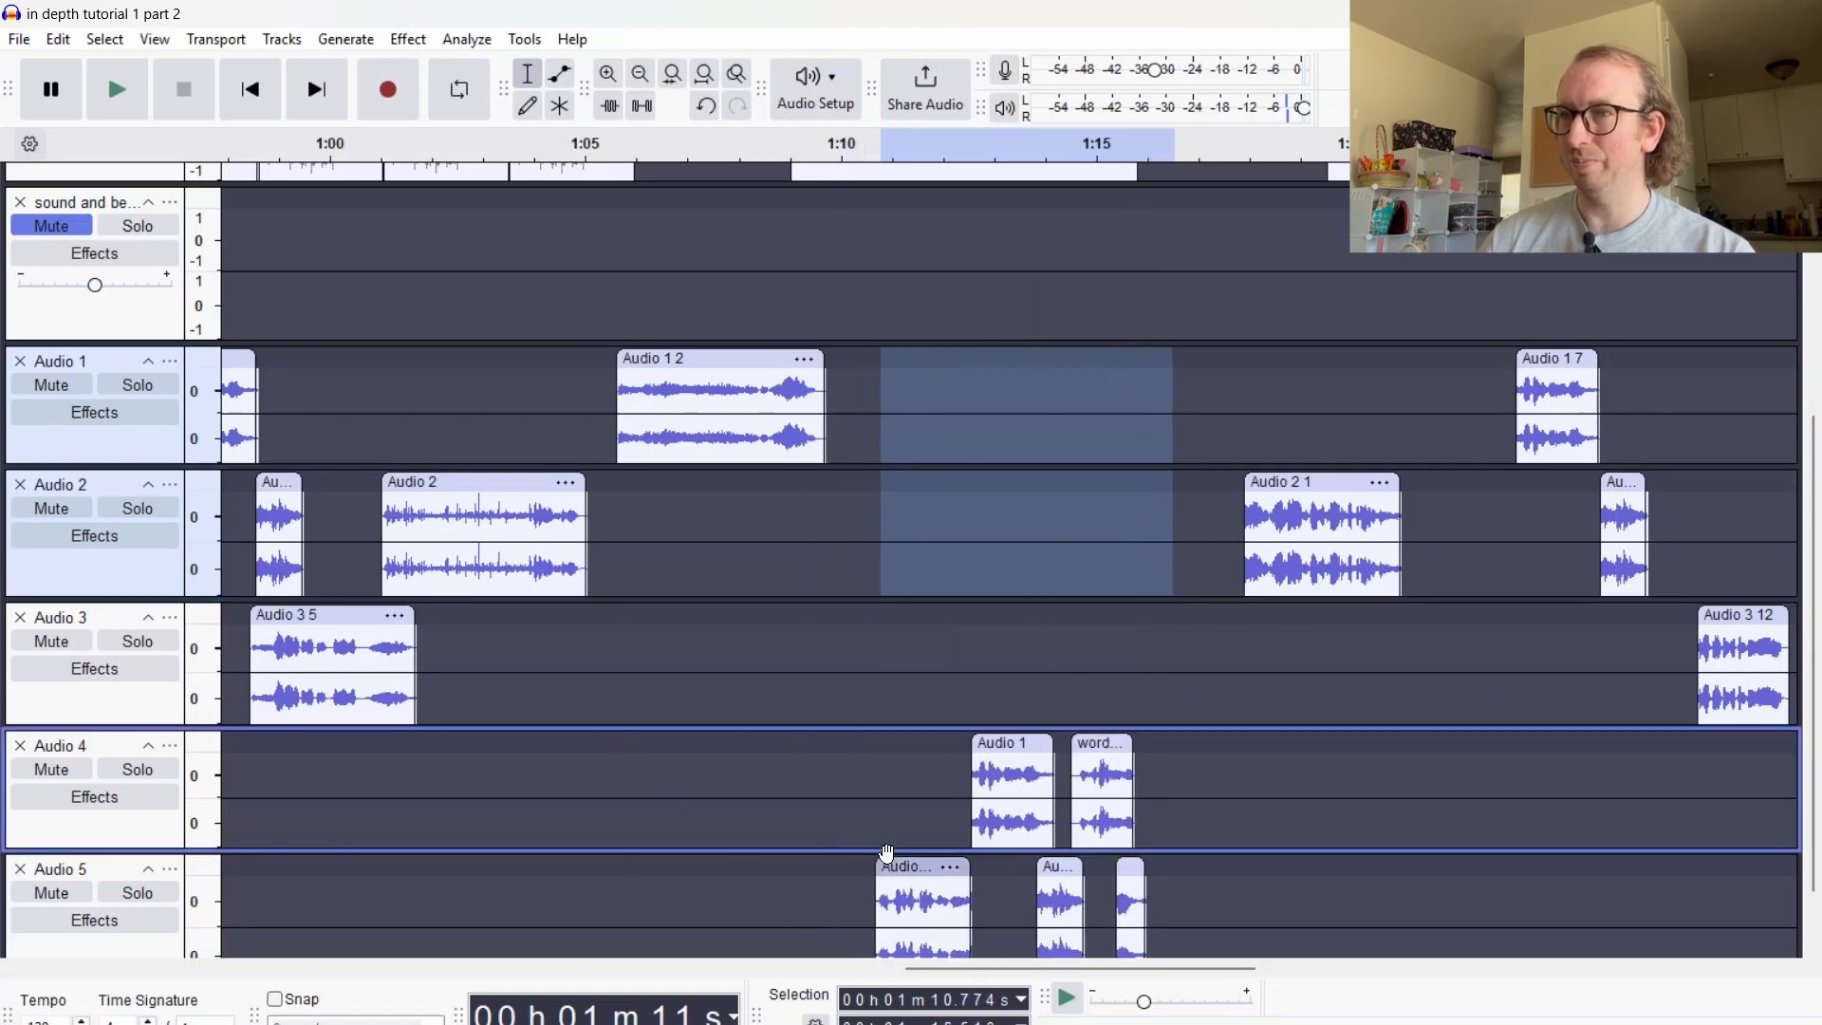
left_click(1220, 565)
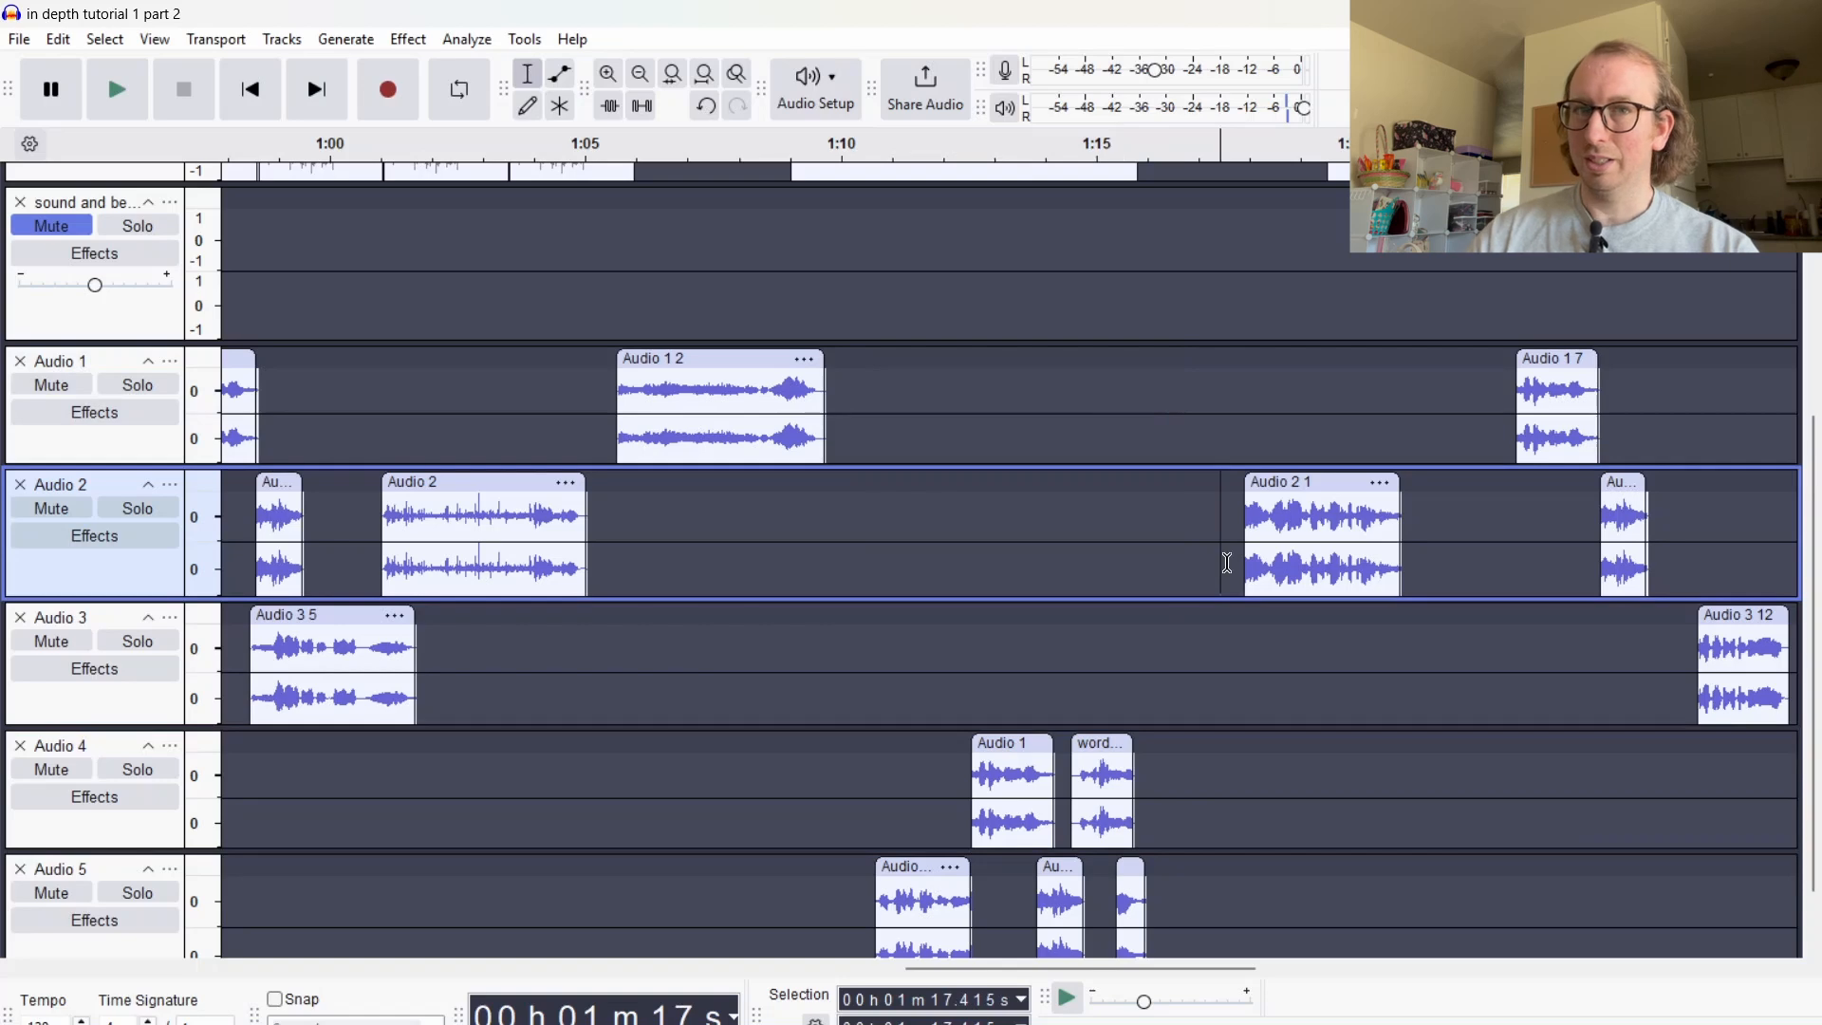
key("space")
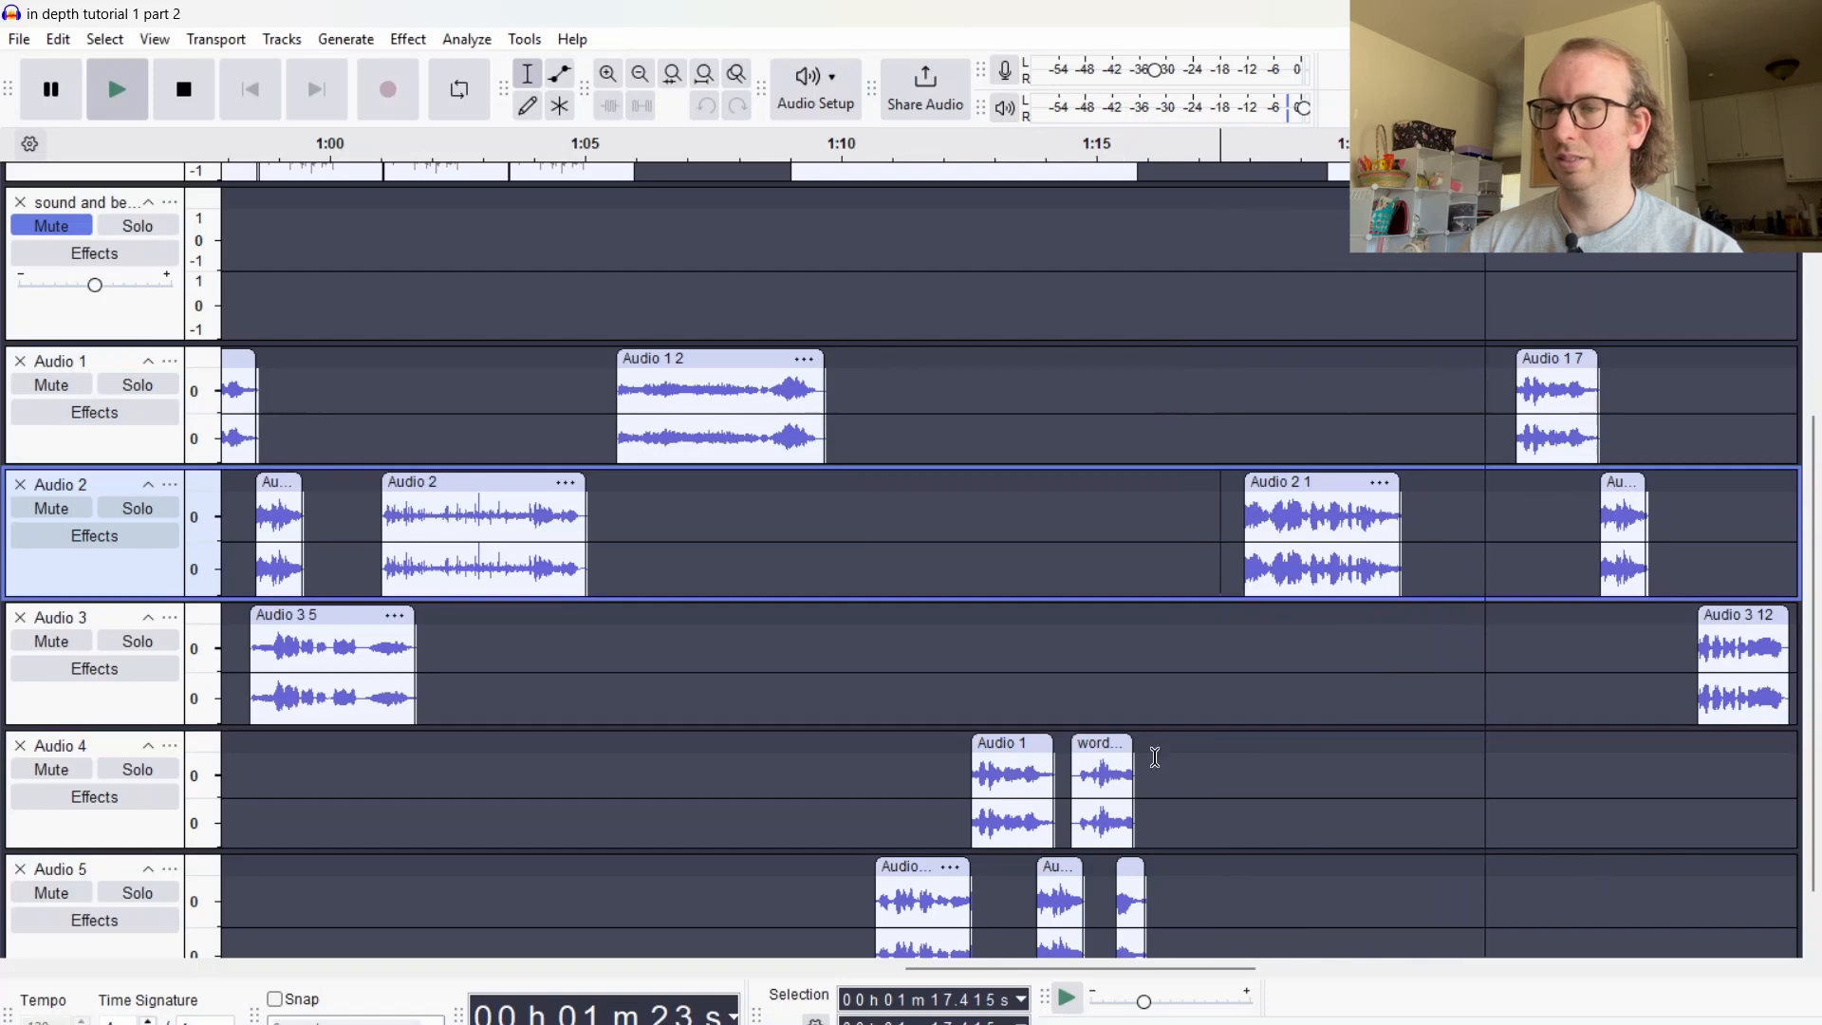
left_click_drag(1220, 970, 1428, 999)
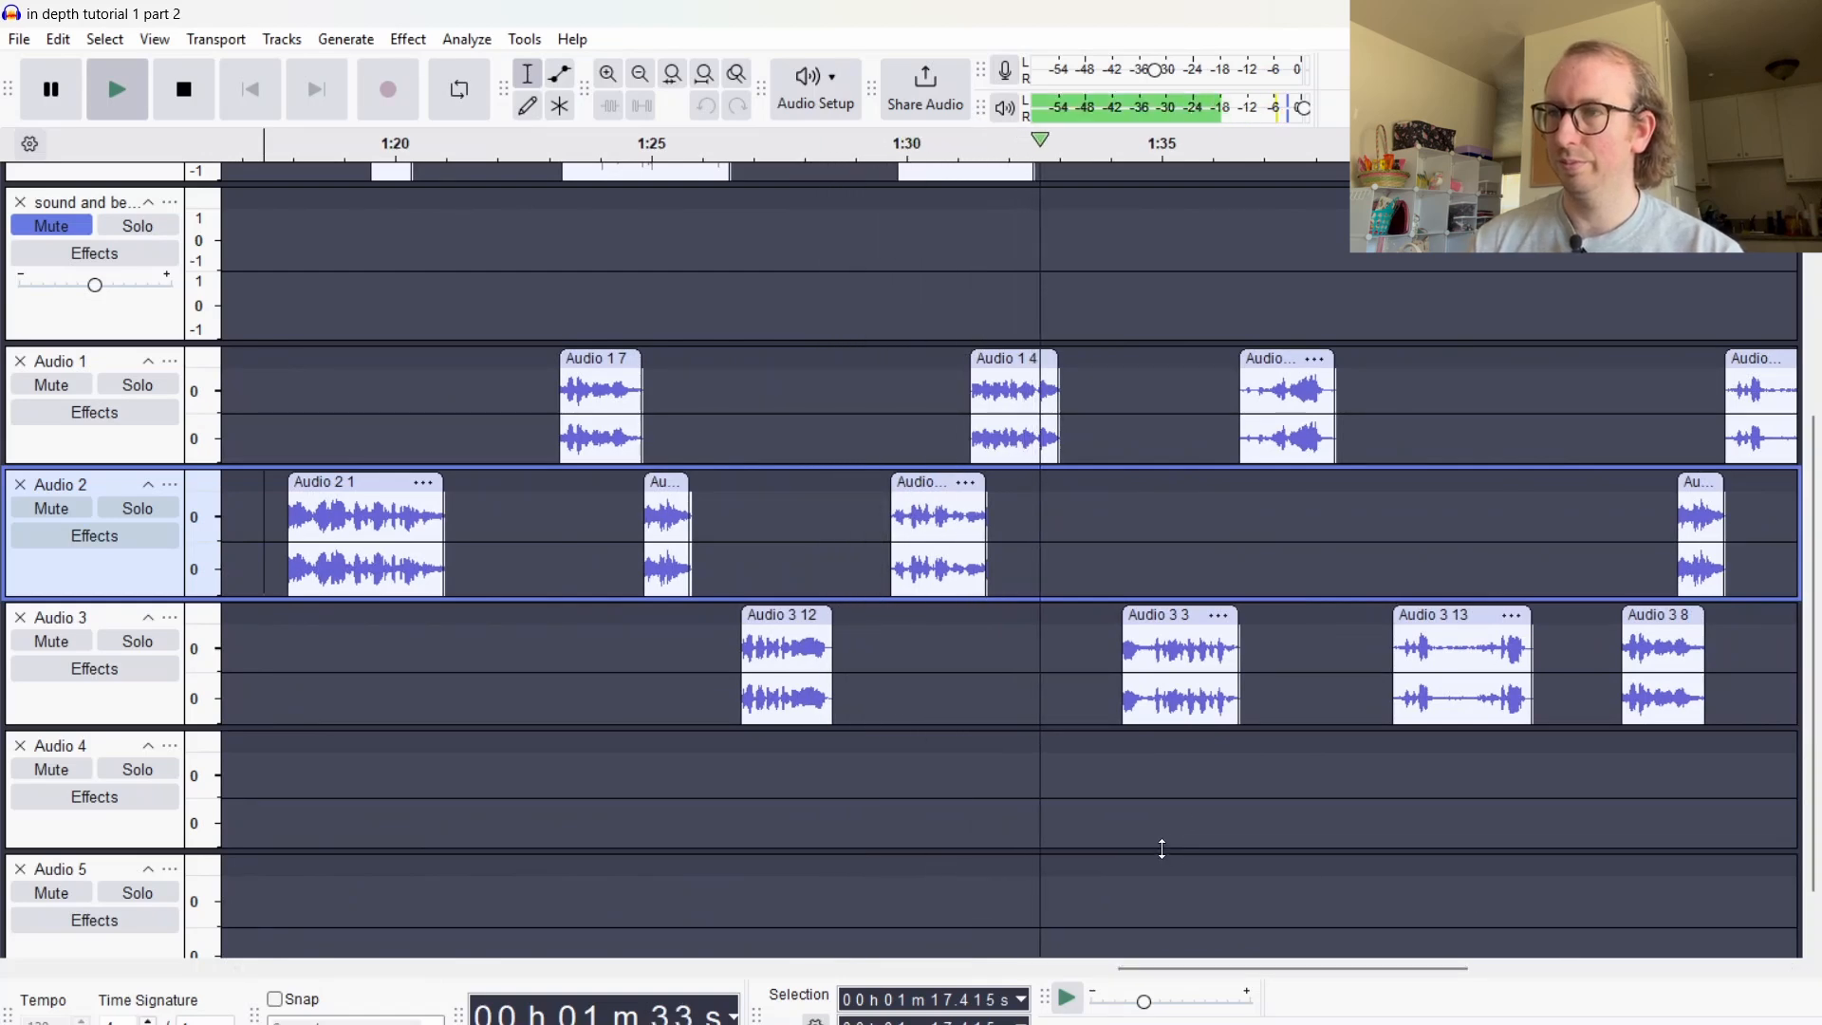
key("space")
Move the clips around 1:30 to 1:33 from Audio 1 and Audio 2 down to Audio 4 and Audio 5, and play on from 1:33.994
left_click_drag(885, 376, 1058, 513)
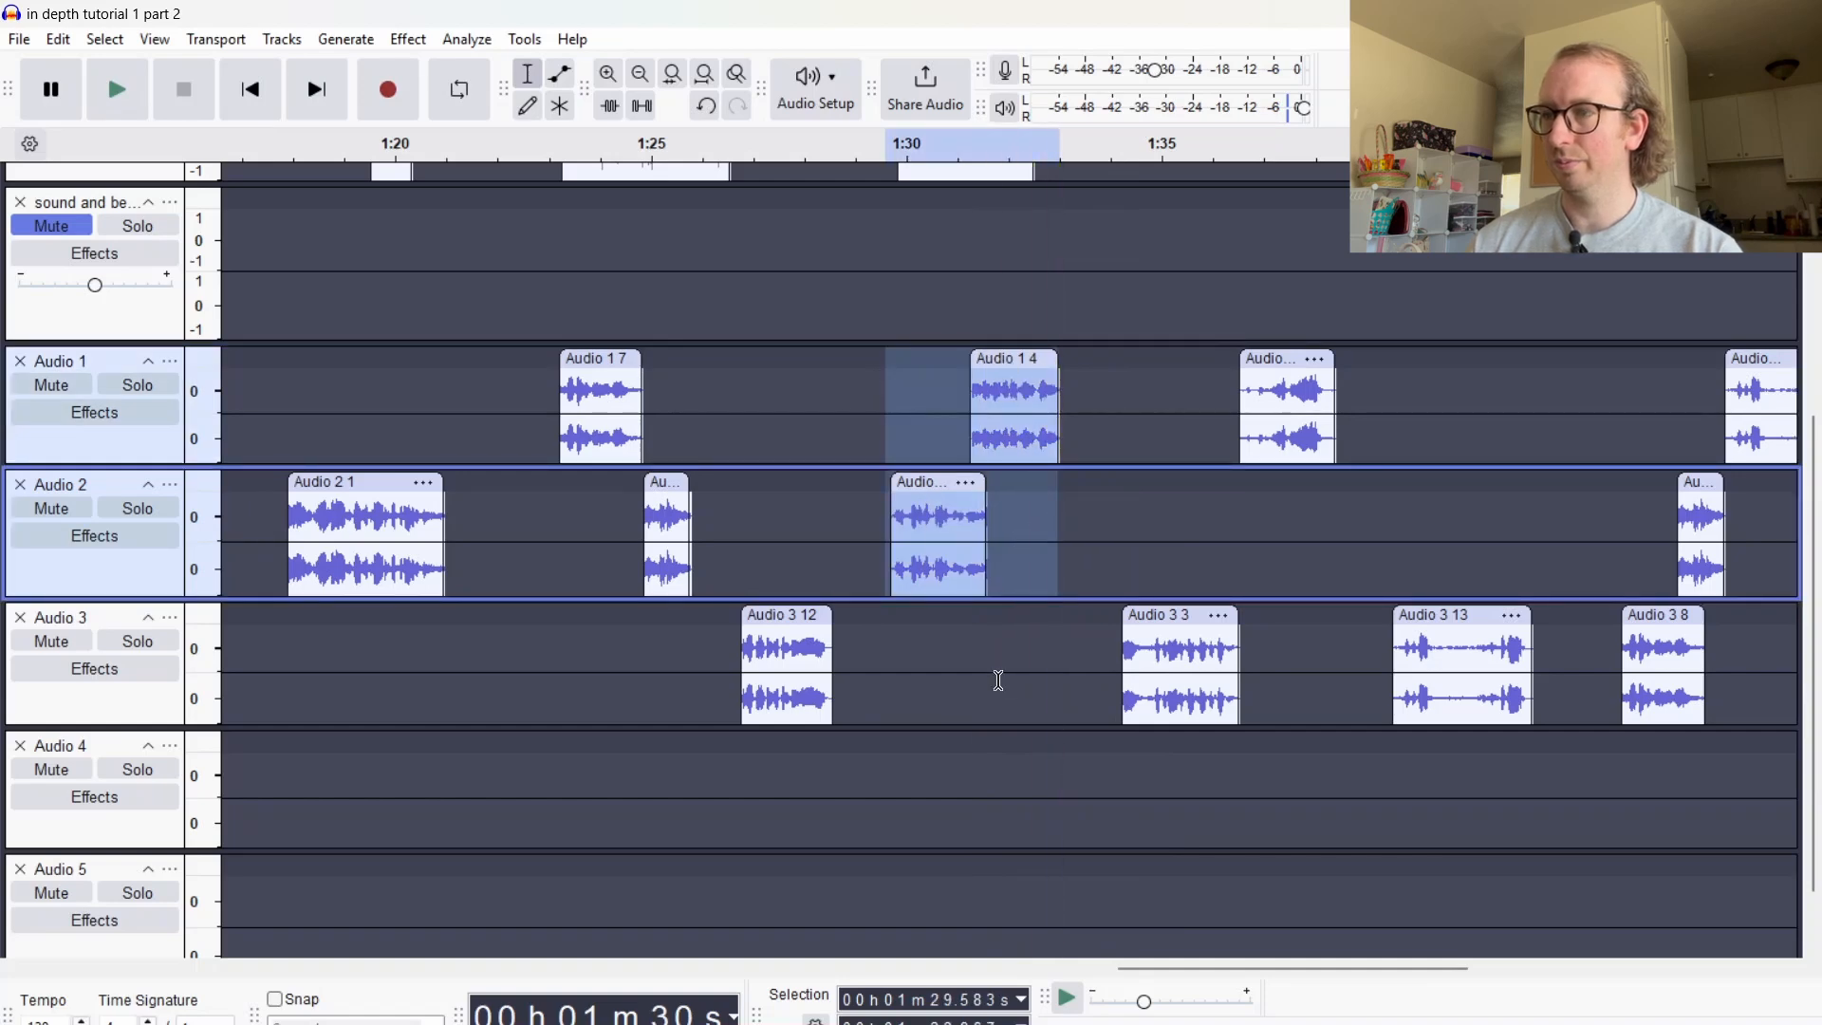
left_click_drag(1013, 359, 1016, 797)
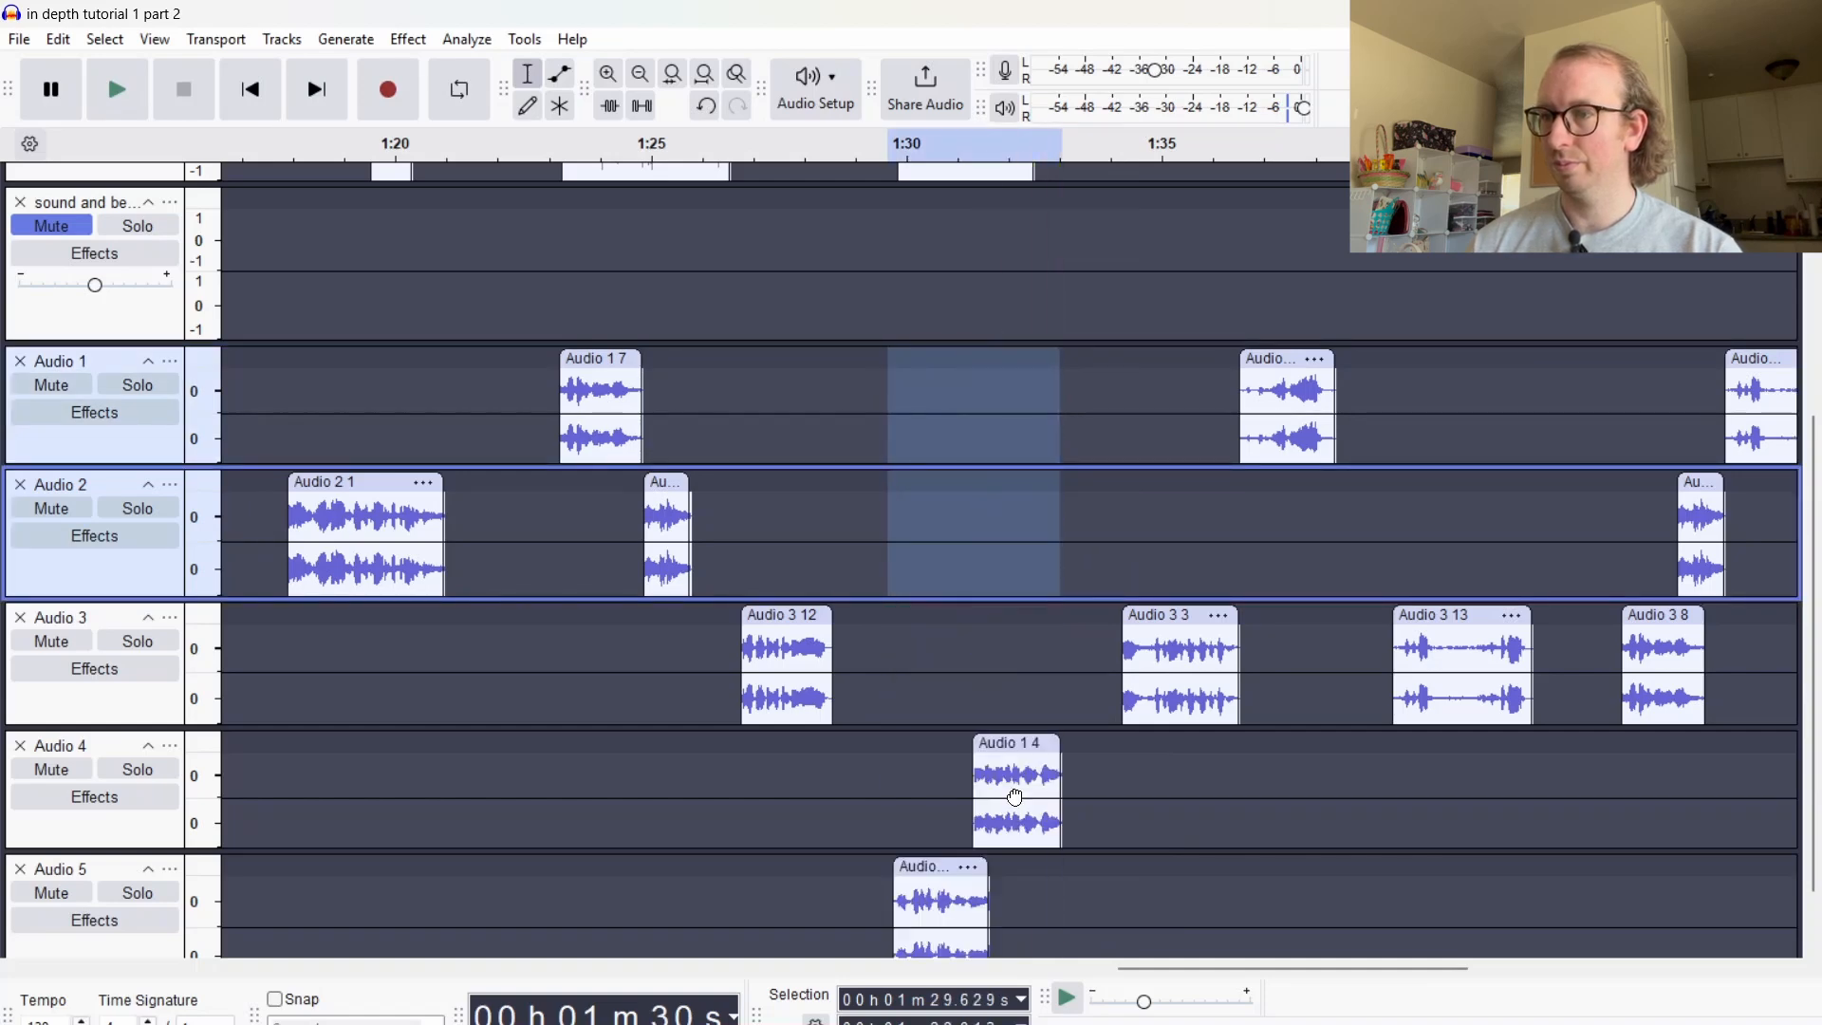
left_click(1109, 387)
key("space")
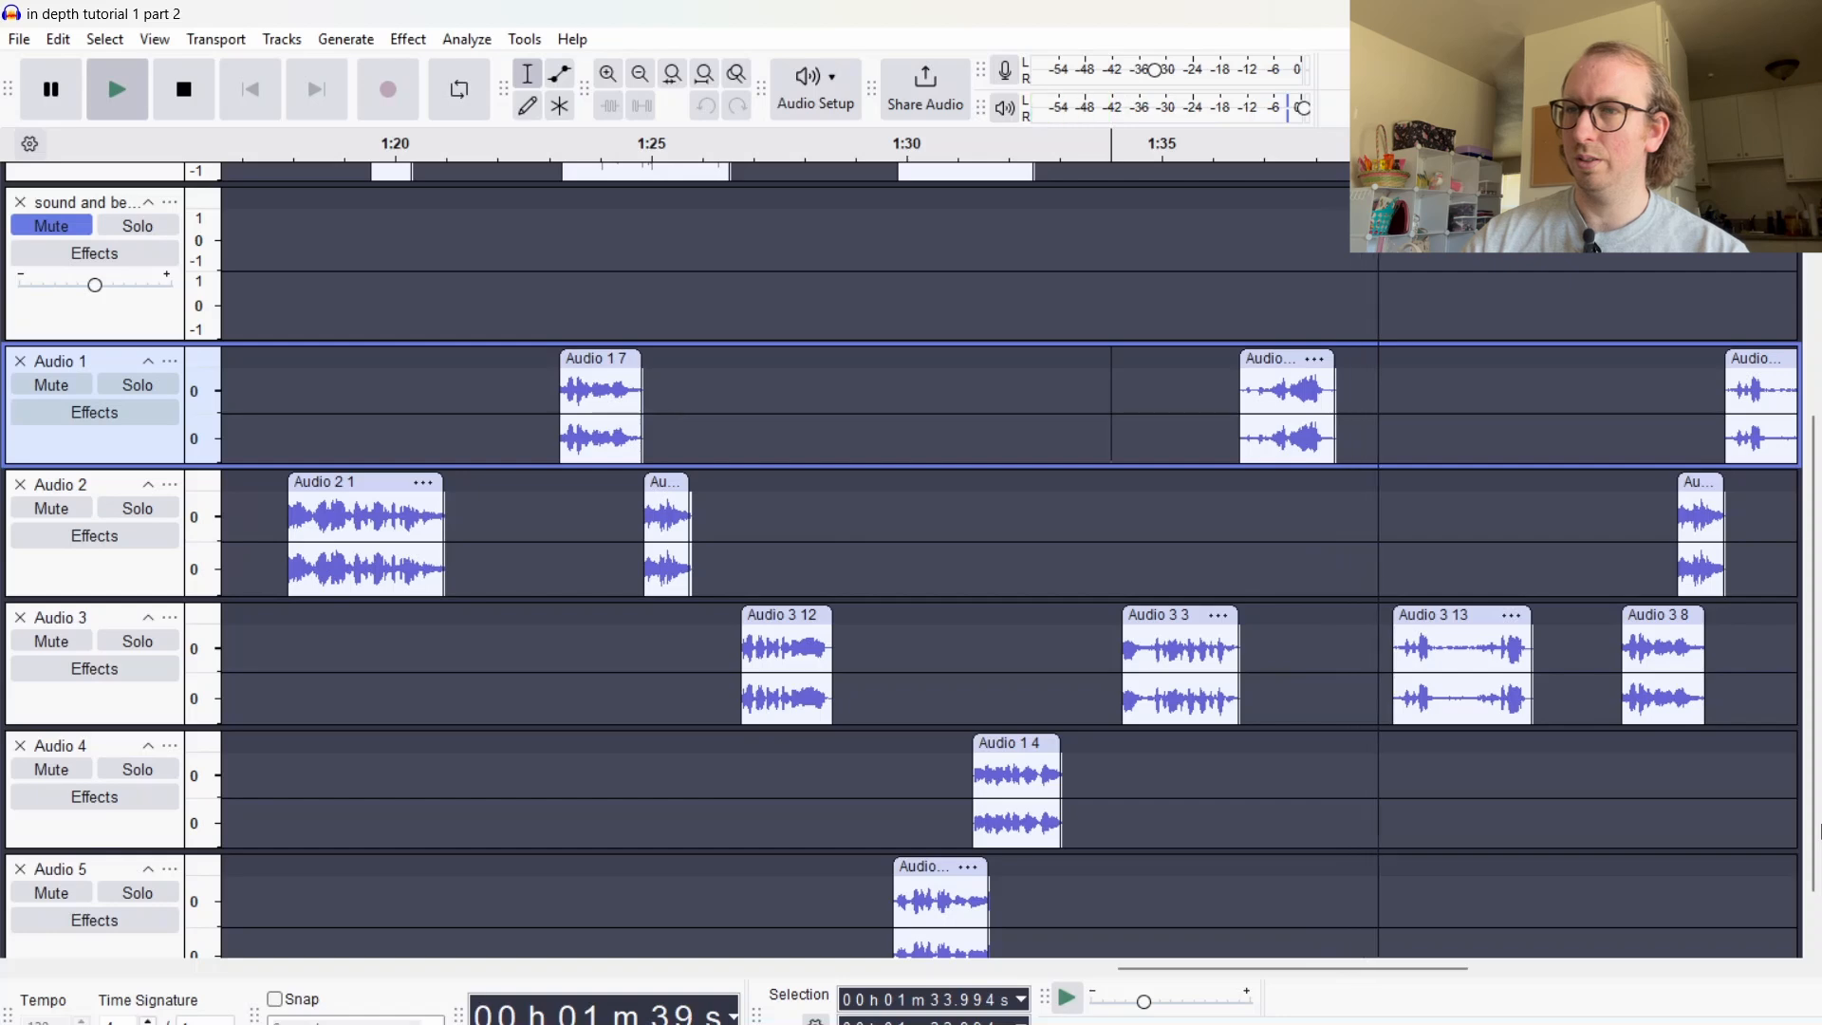
left_click(1404, 508)
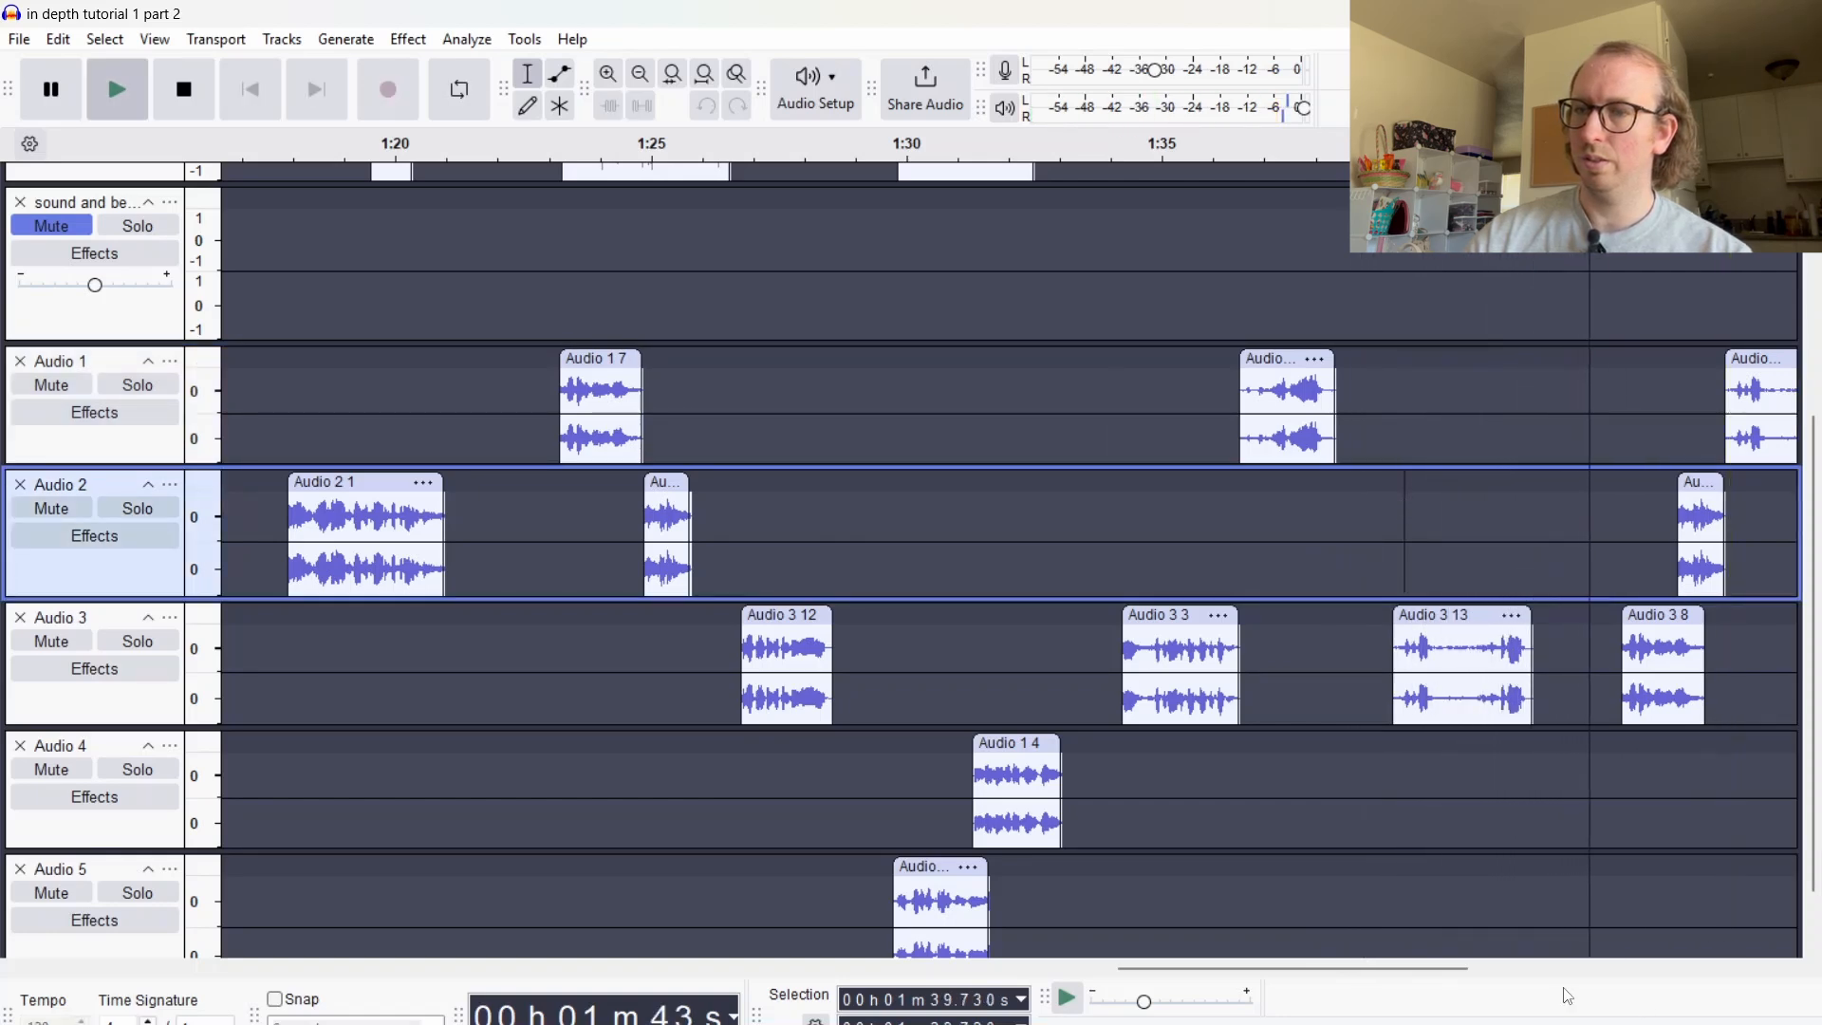
left_click_drag(1471, 968, 1623, 989)
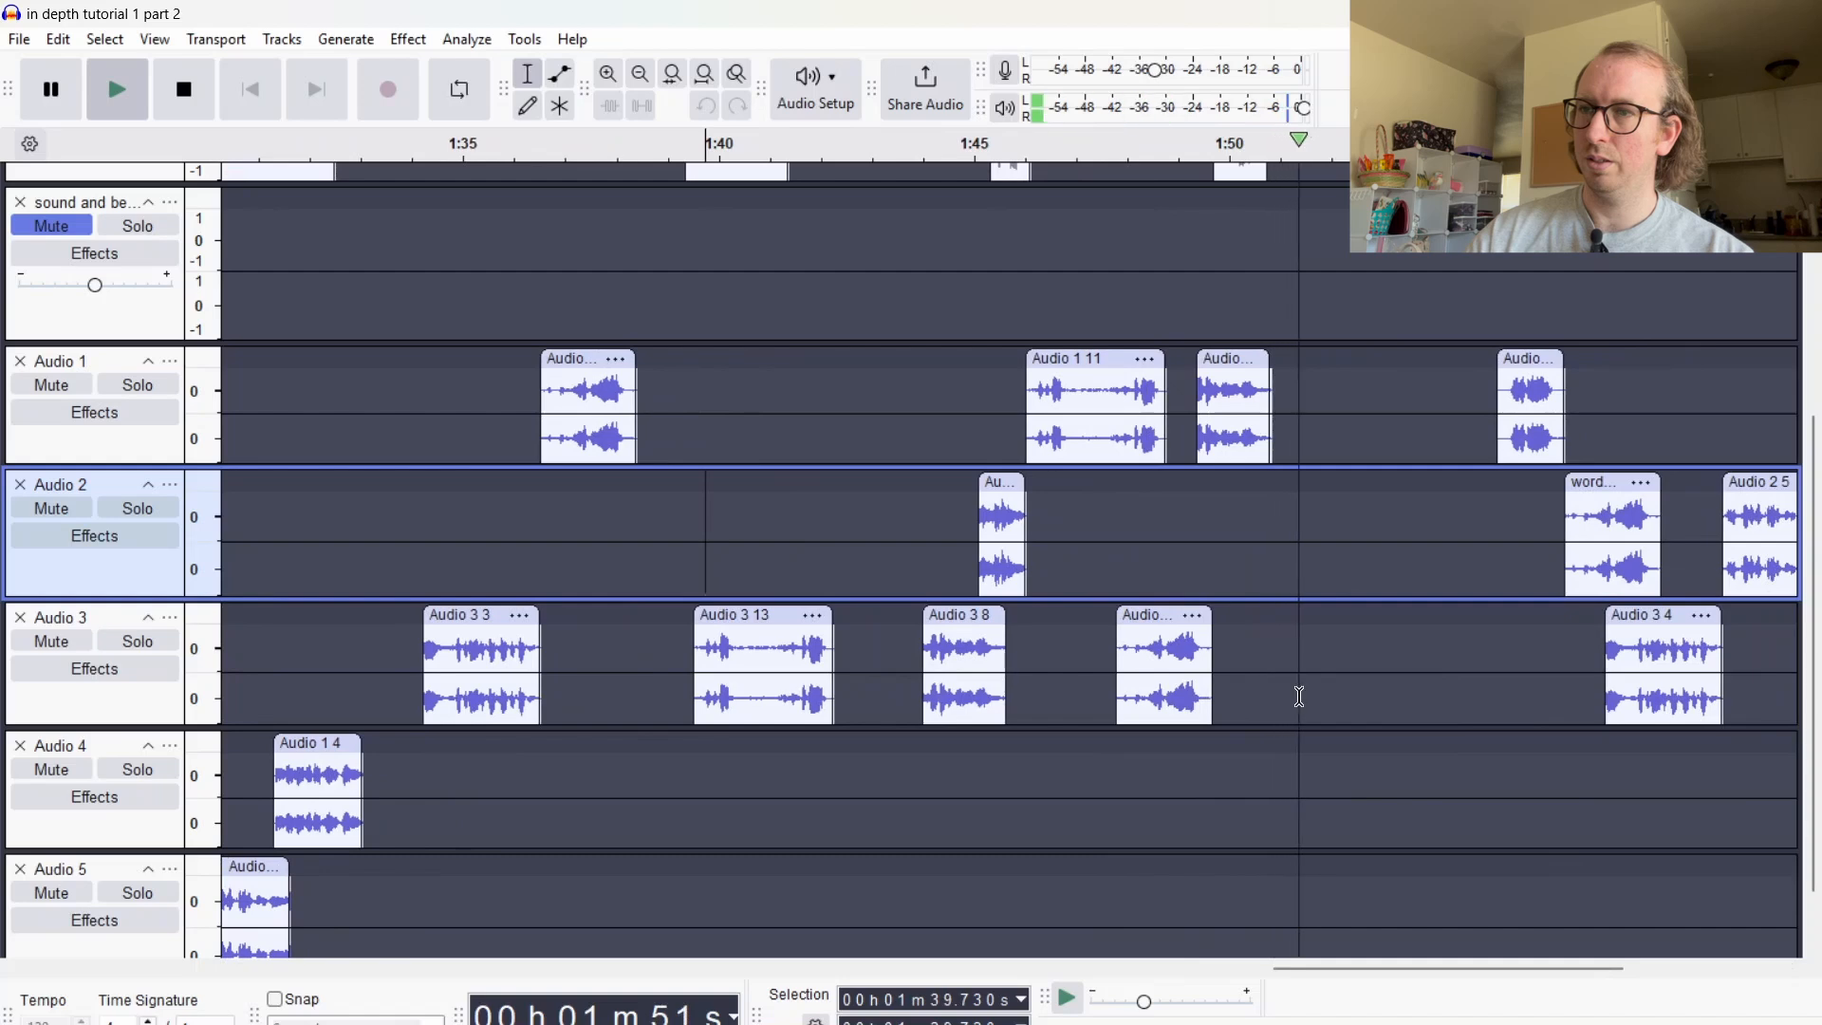
key("space")
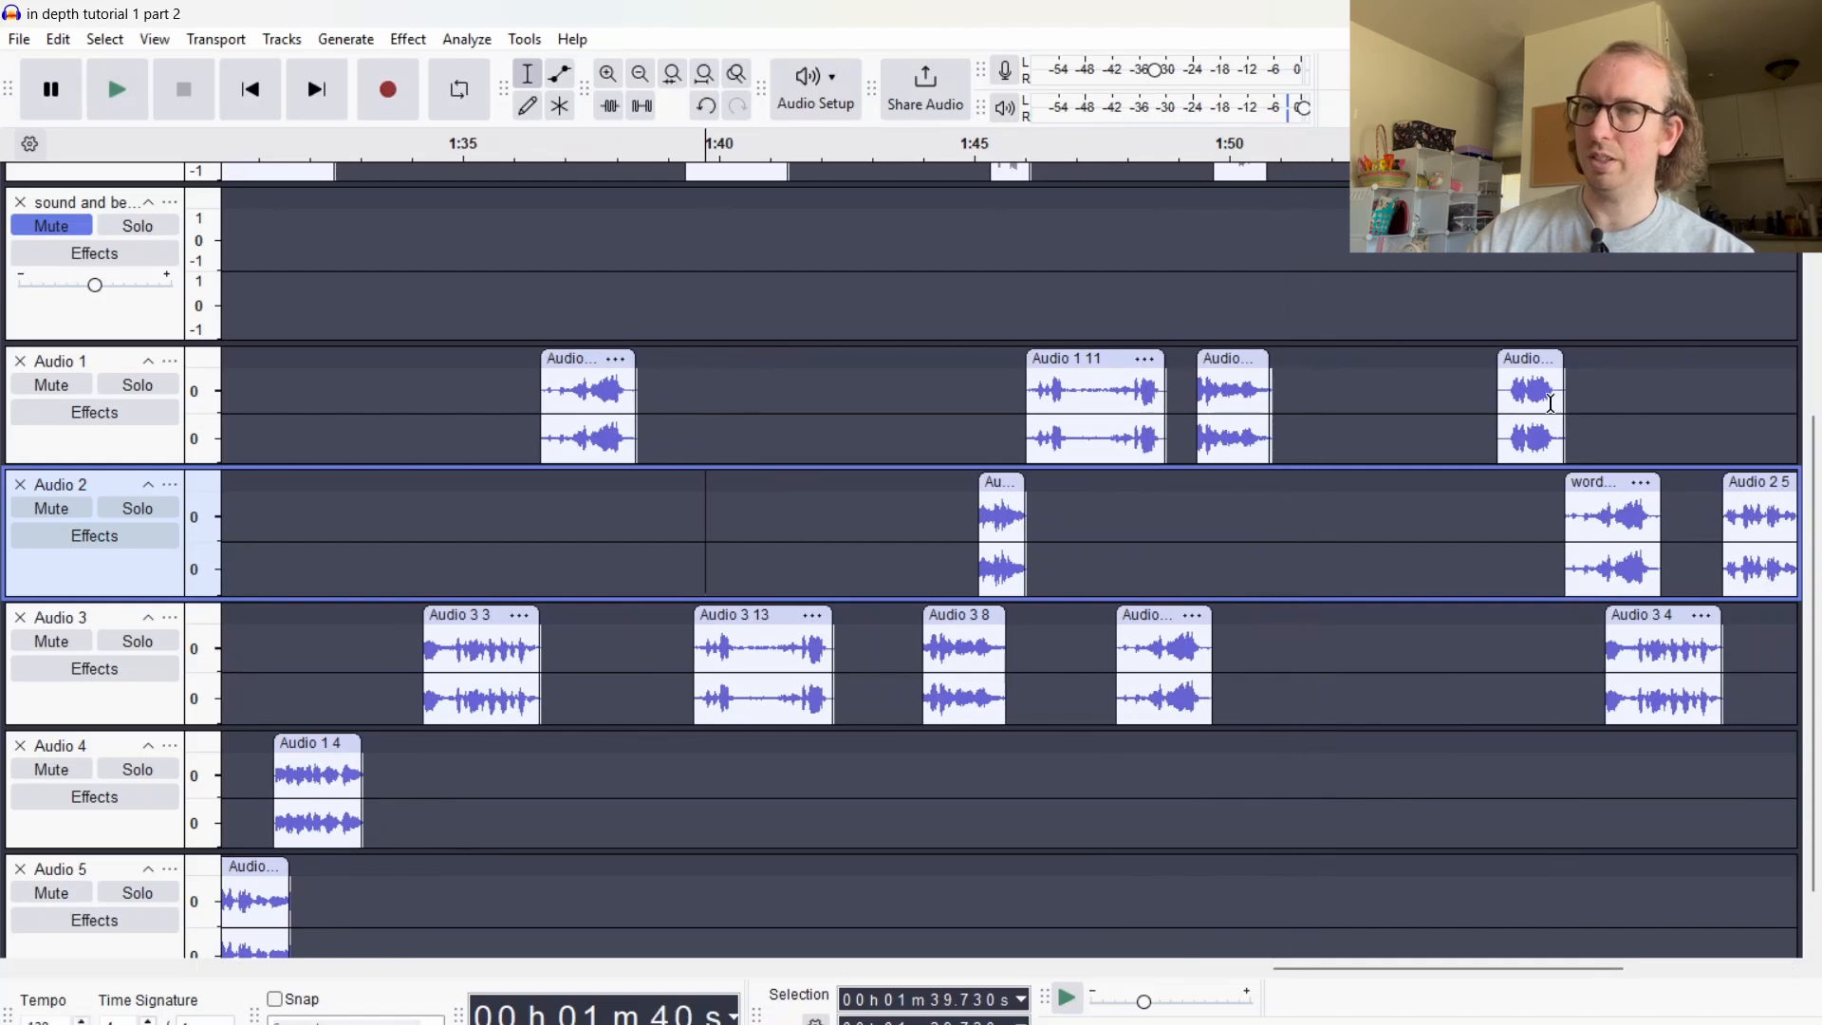
Play the word sequence from 1:54.730 to check its timing
left_click(1469, 446)
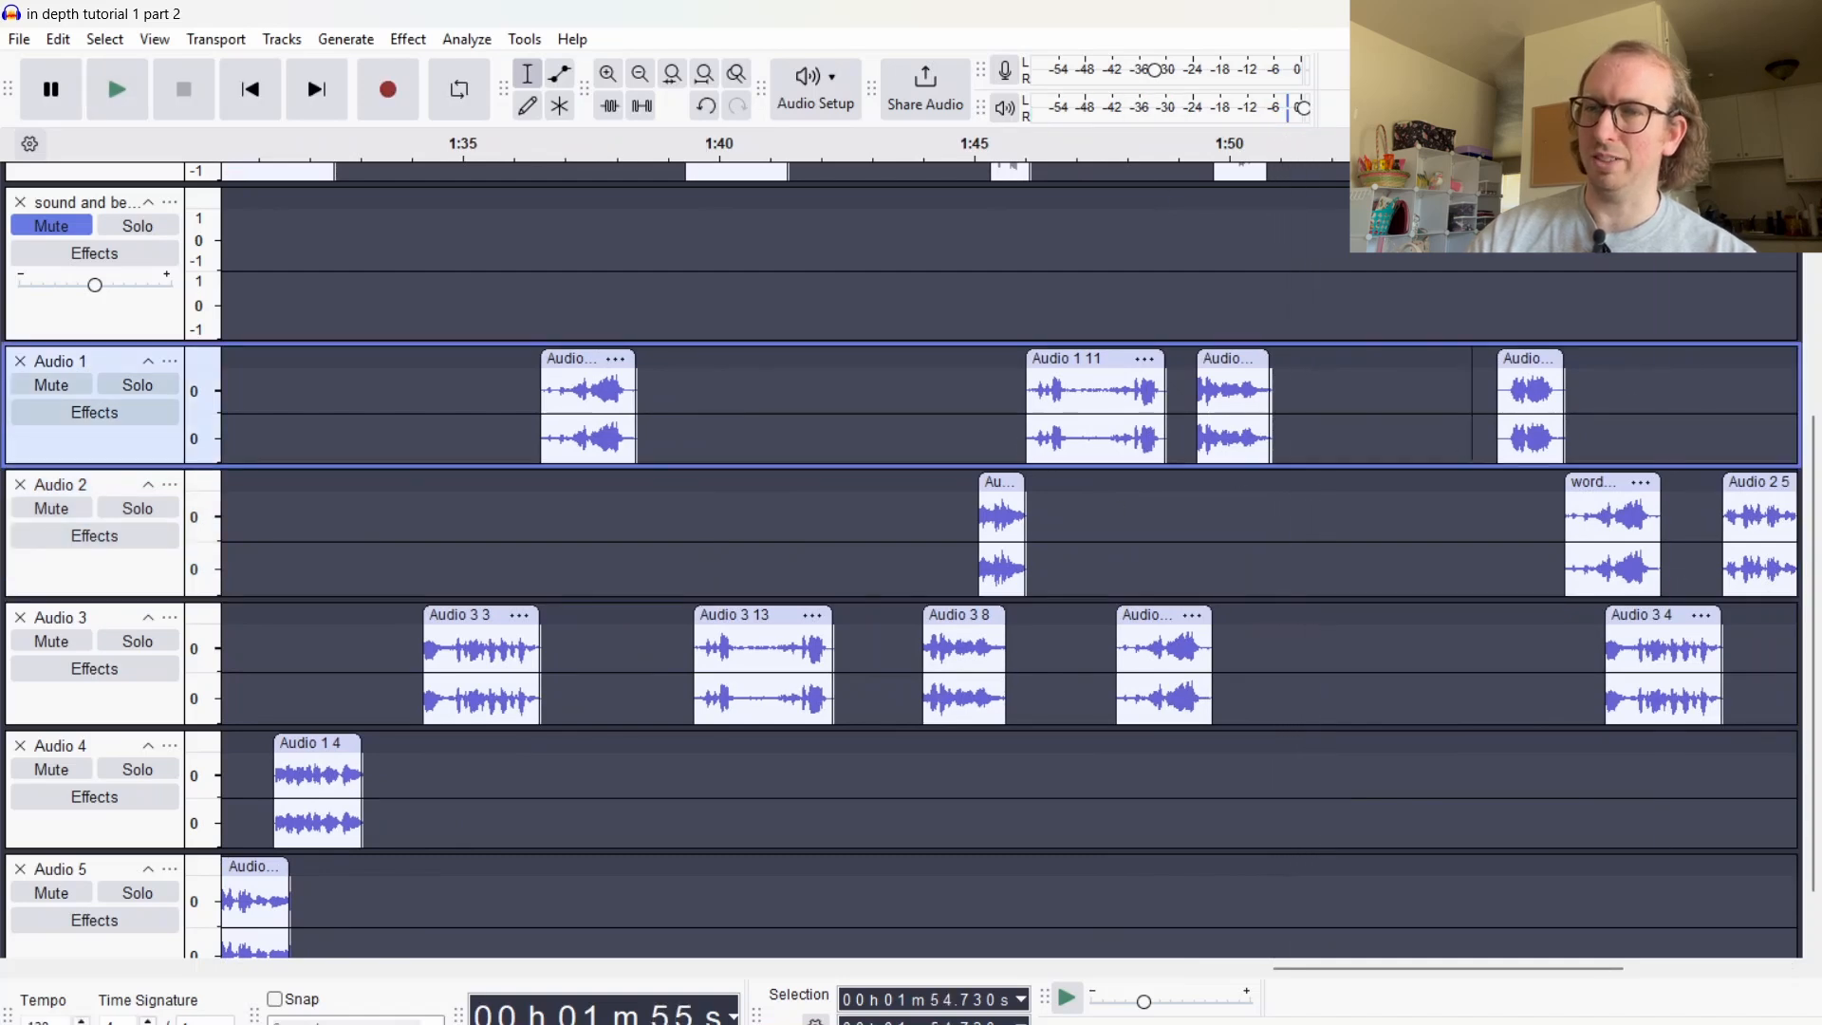
key("space")
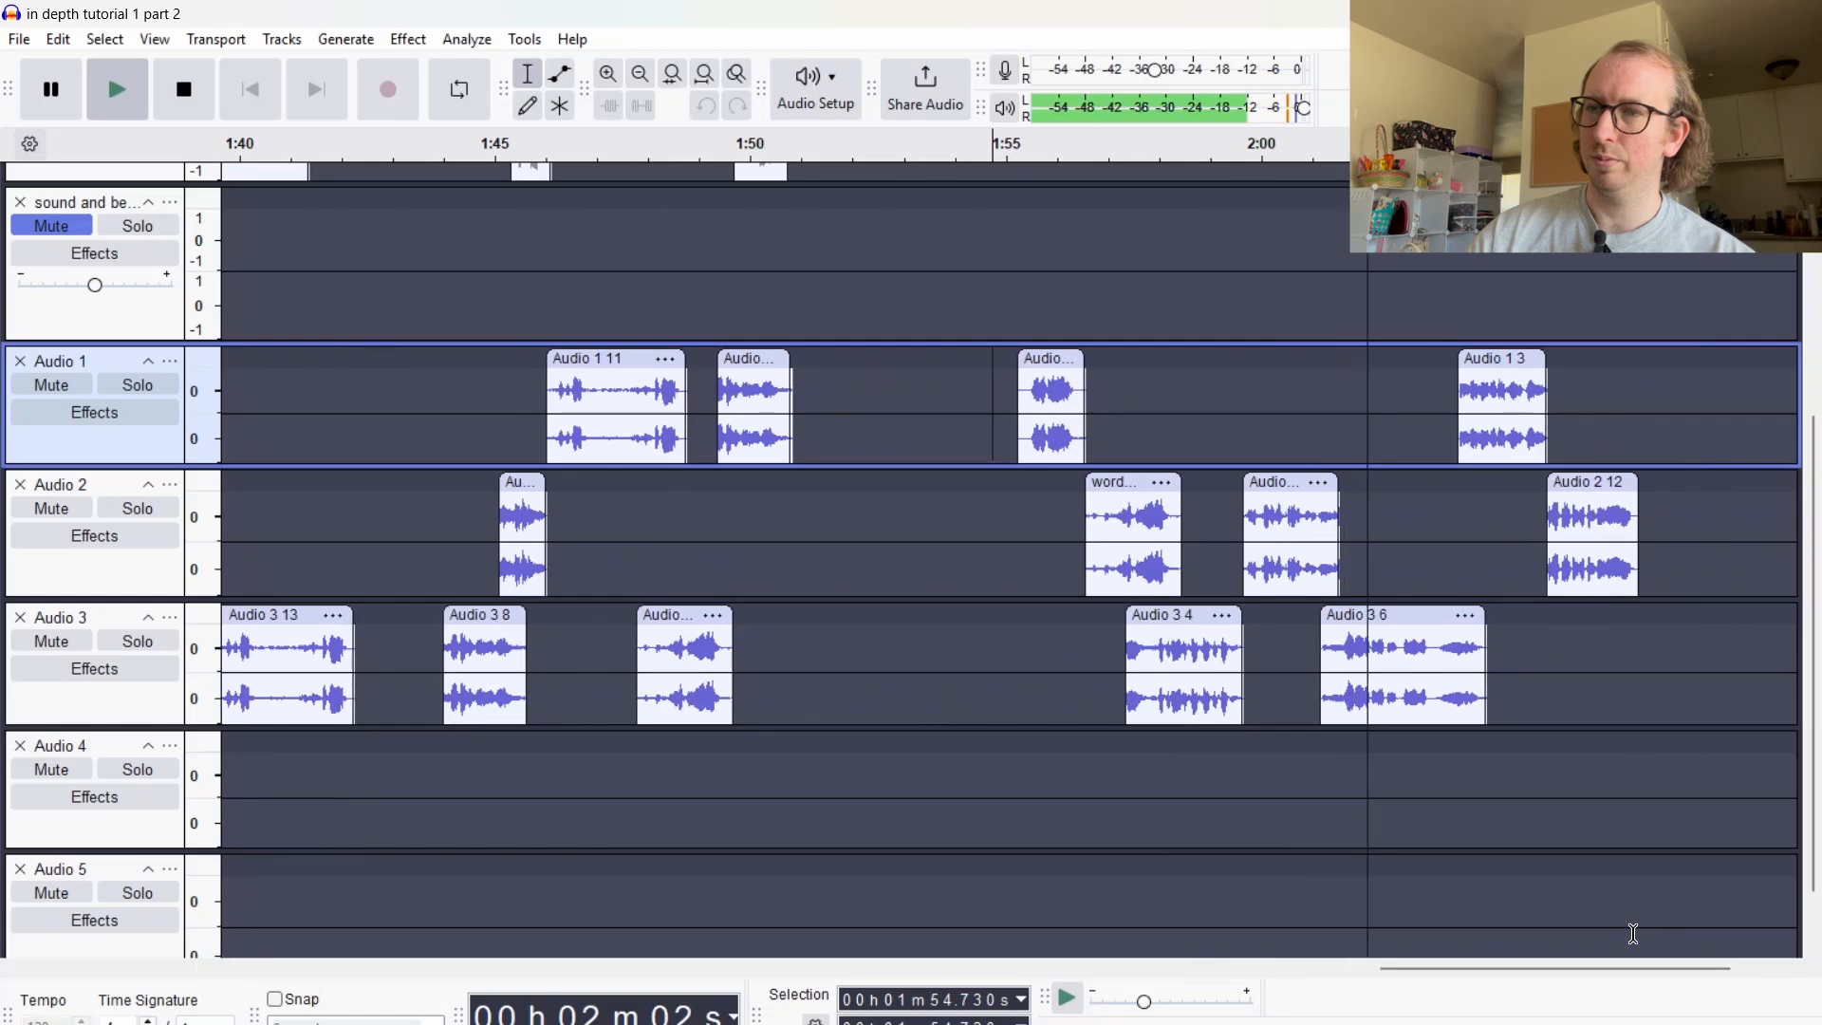
key("space")
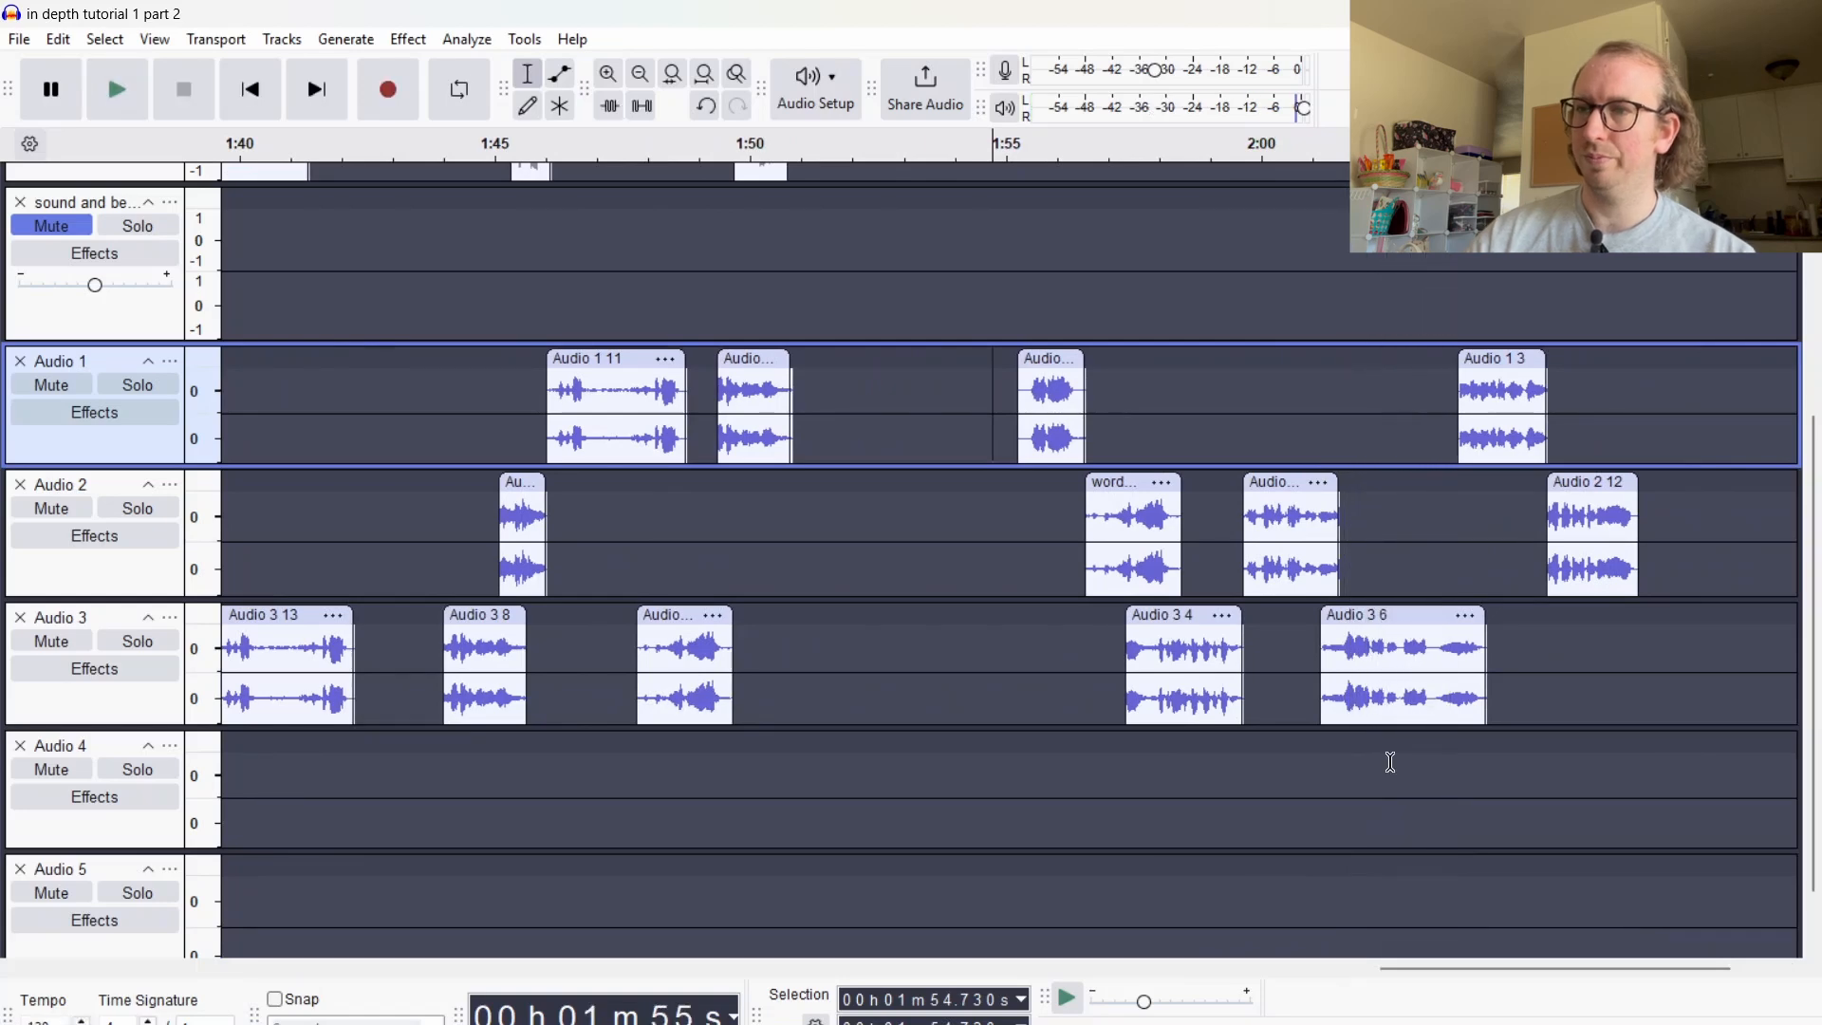
Replace the beginning of the Audio 3 4 clip from 1:57.325 with 25856 samples of silence and play the passage from 1:54.892
left_click(1154, 642)
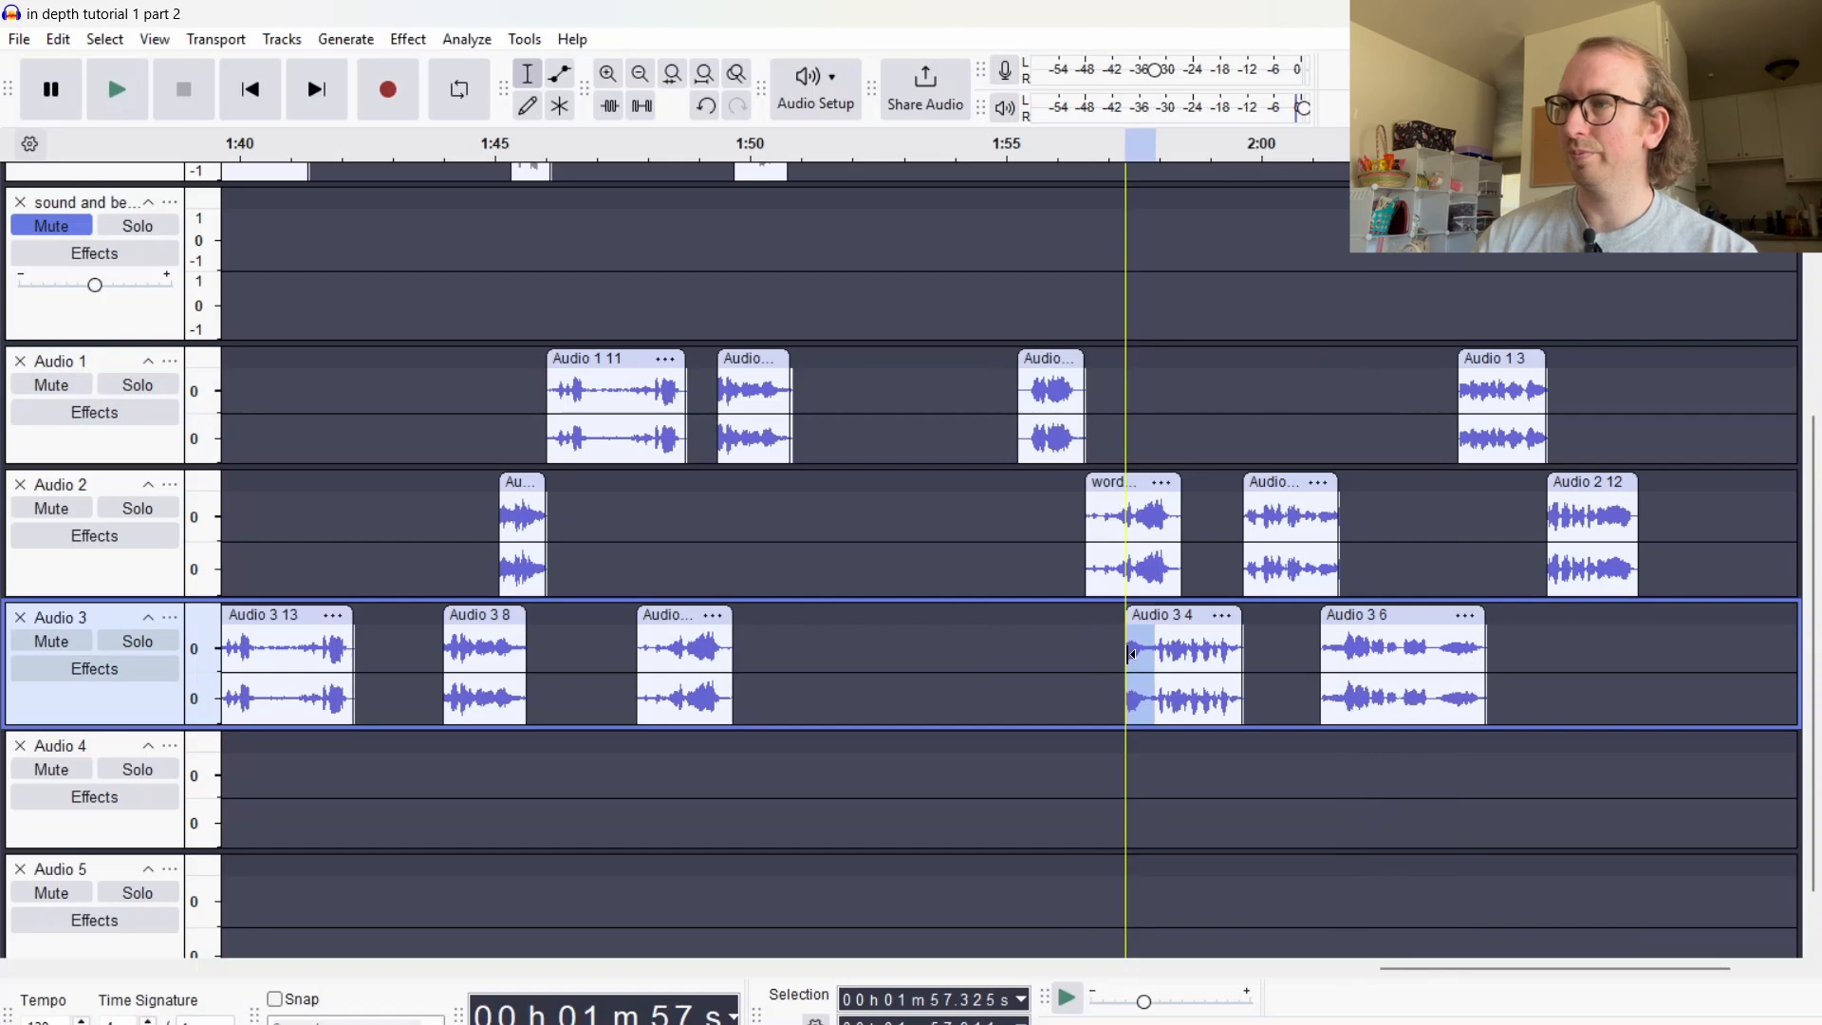
left_click(368, 41)
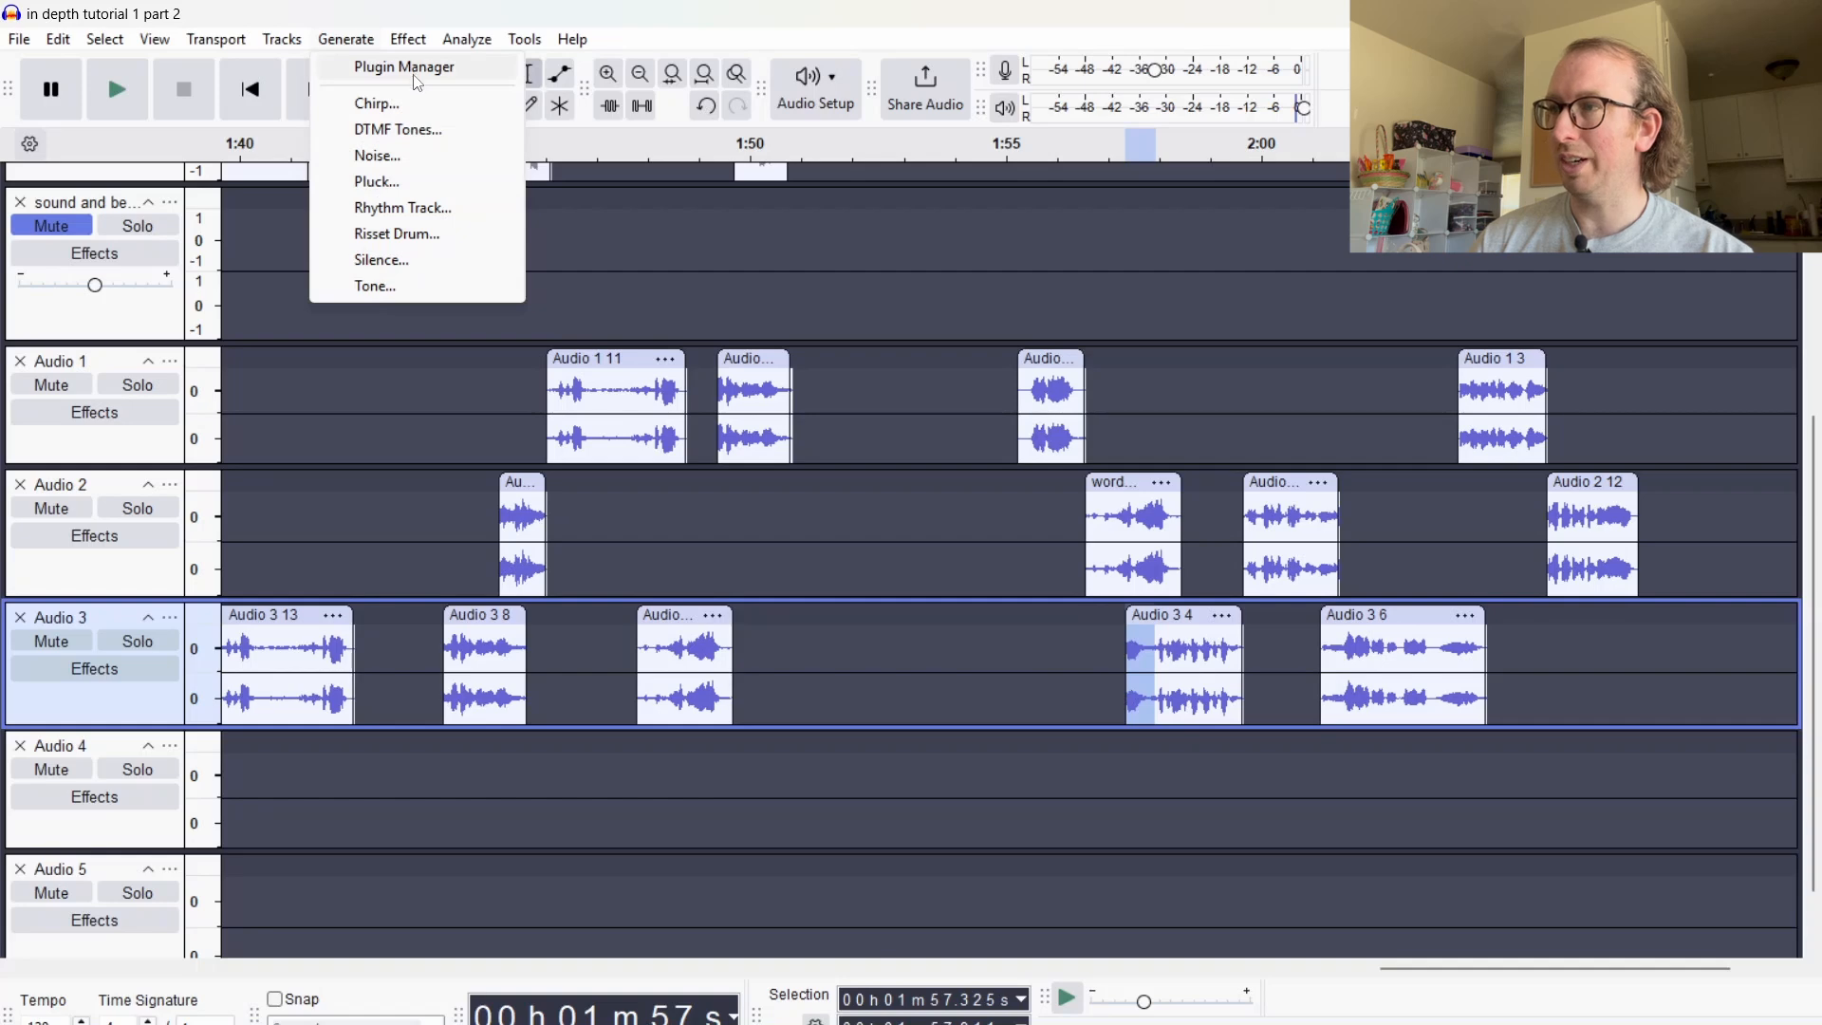
left_click(398, 262)
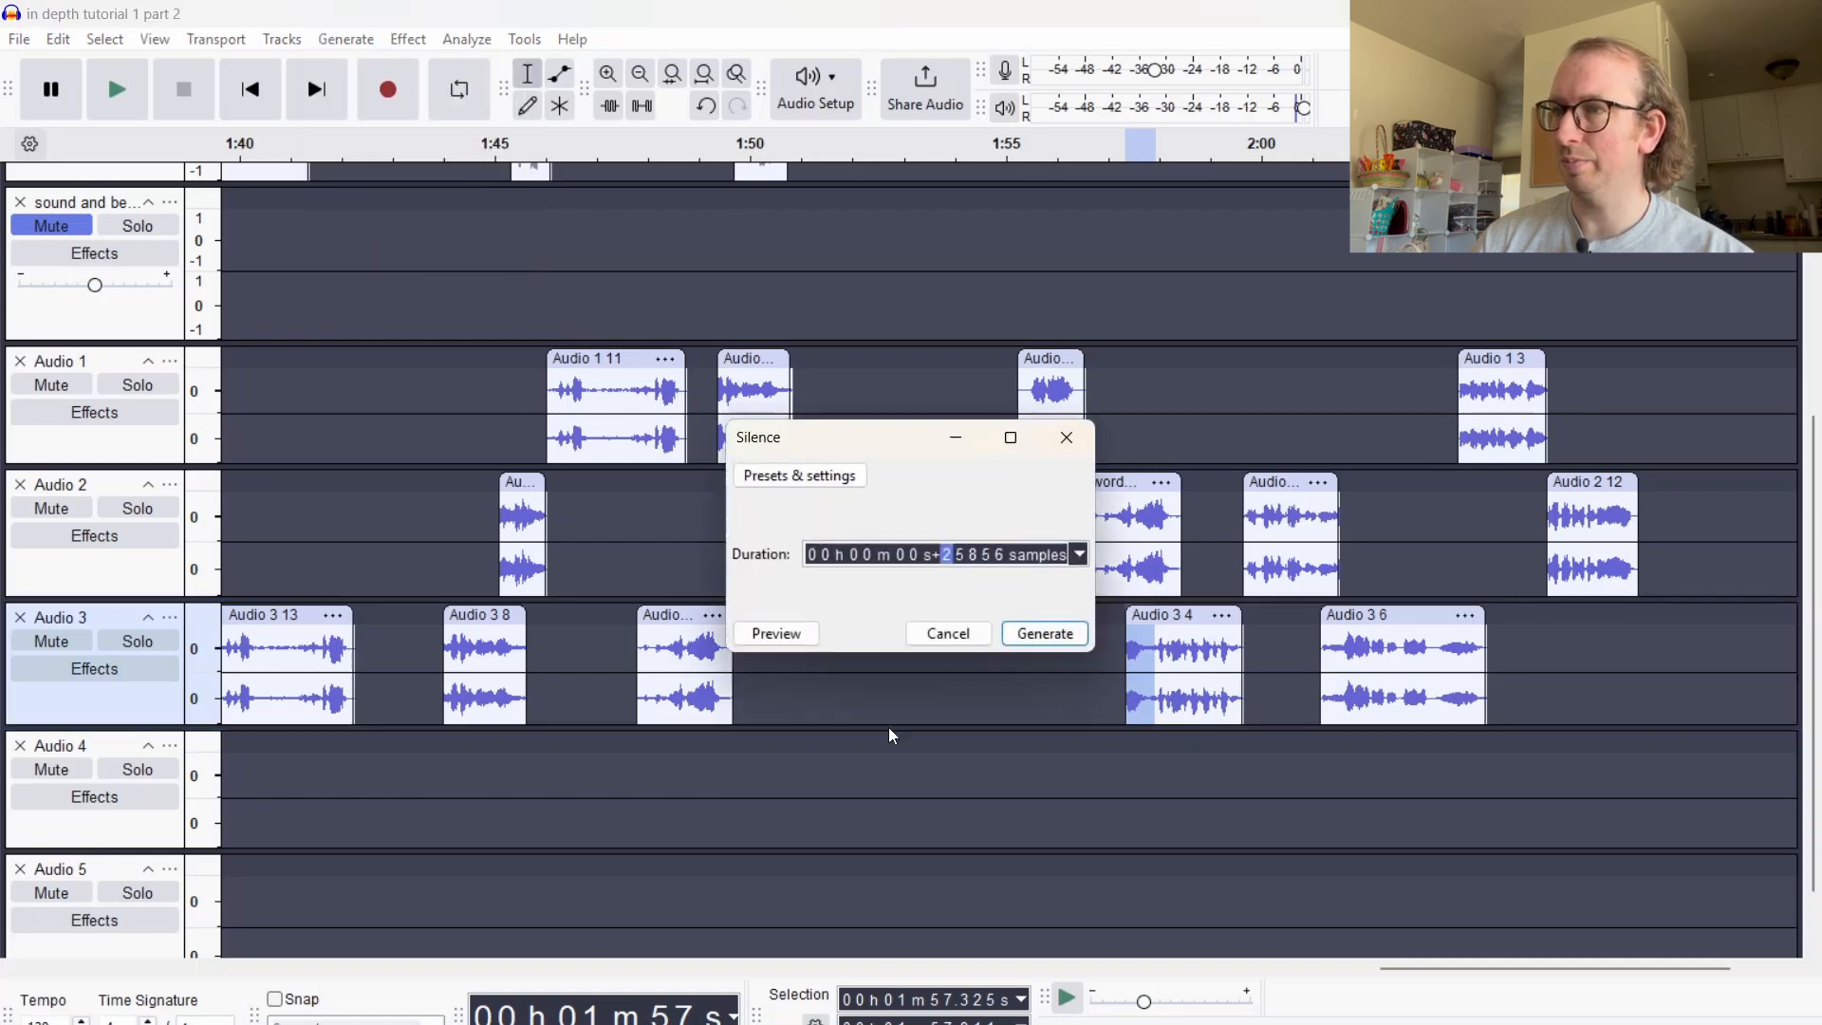
left_click(1034, 643)
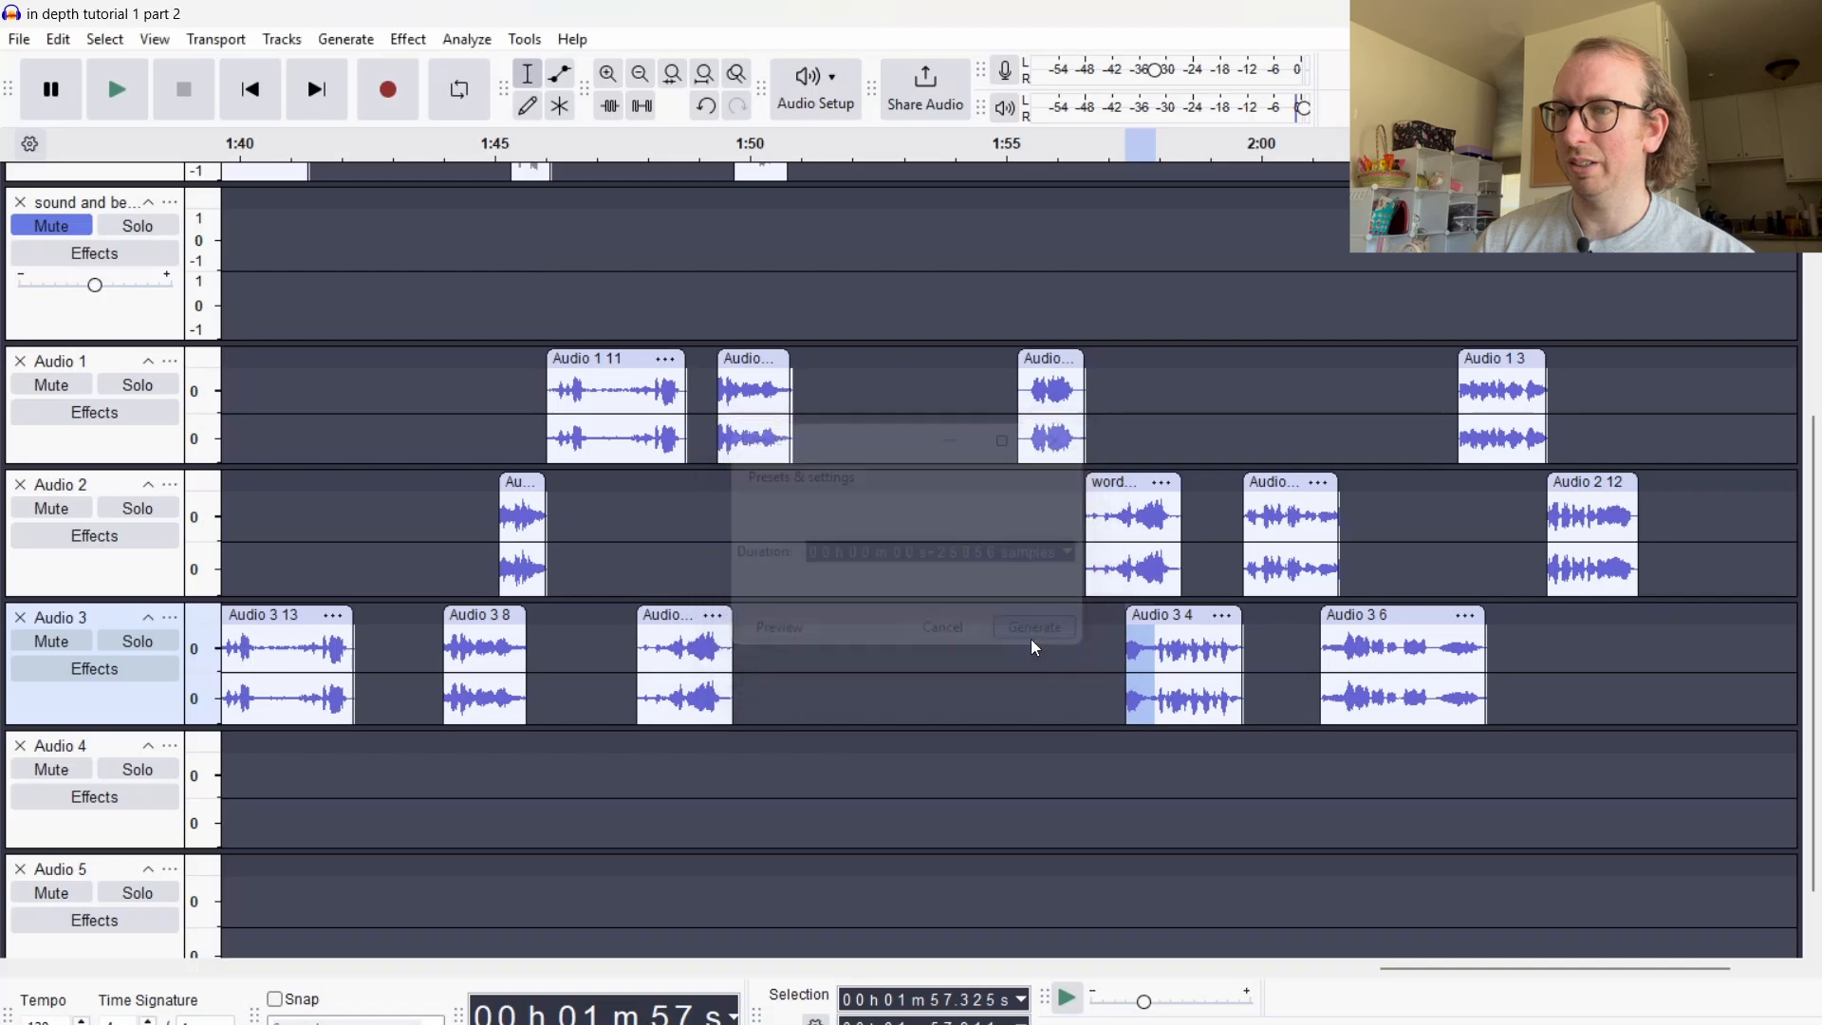
left_click(1001, 507)
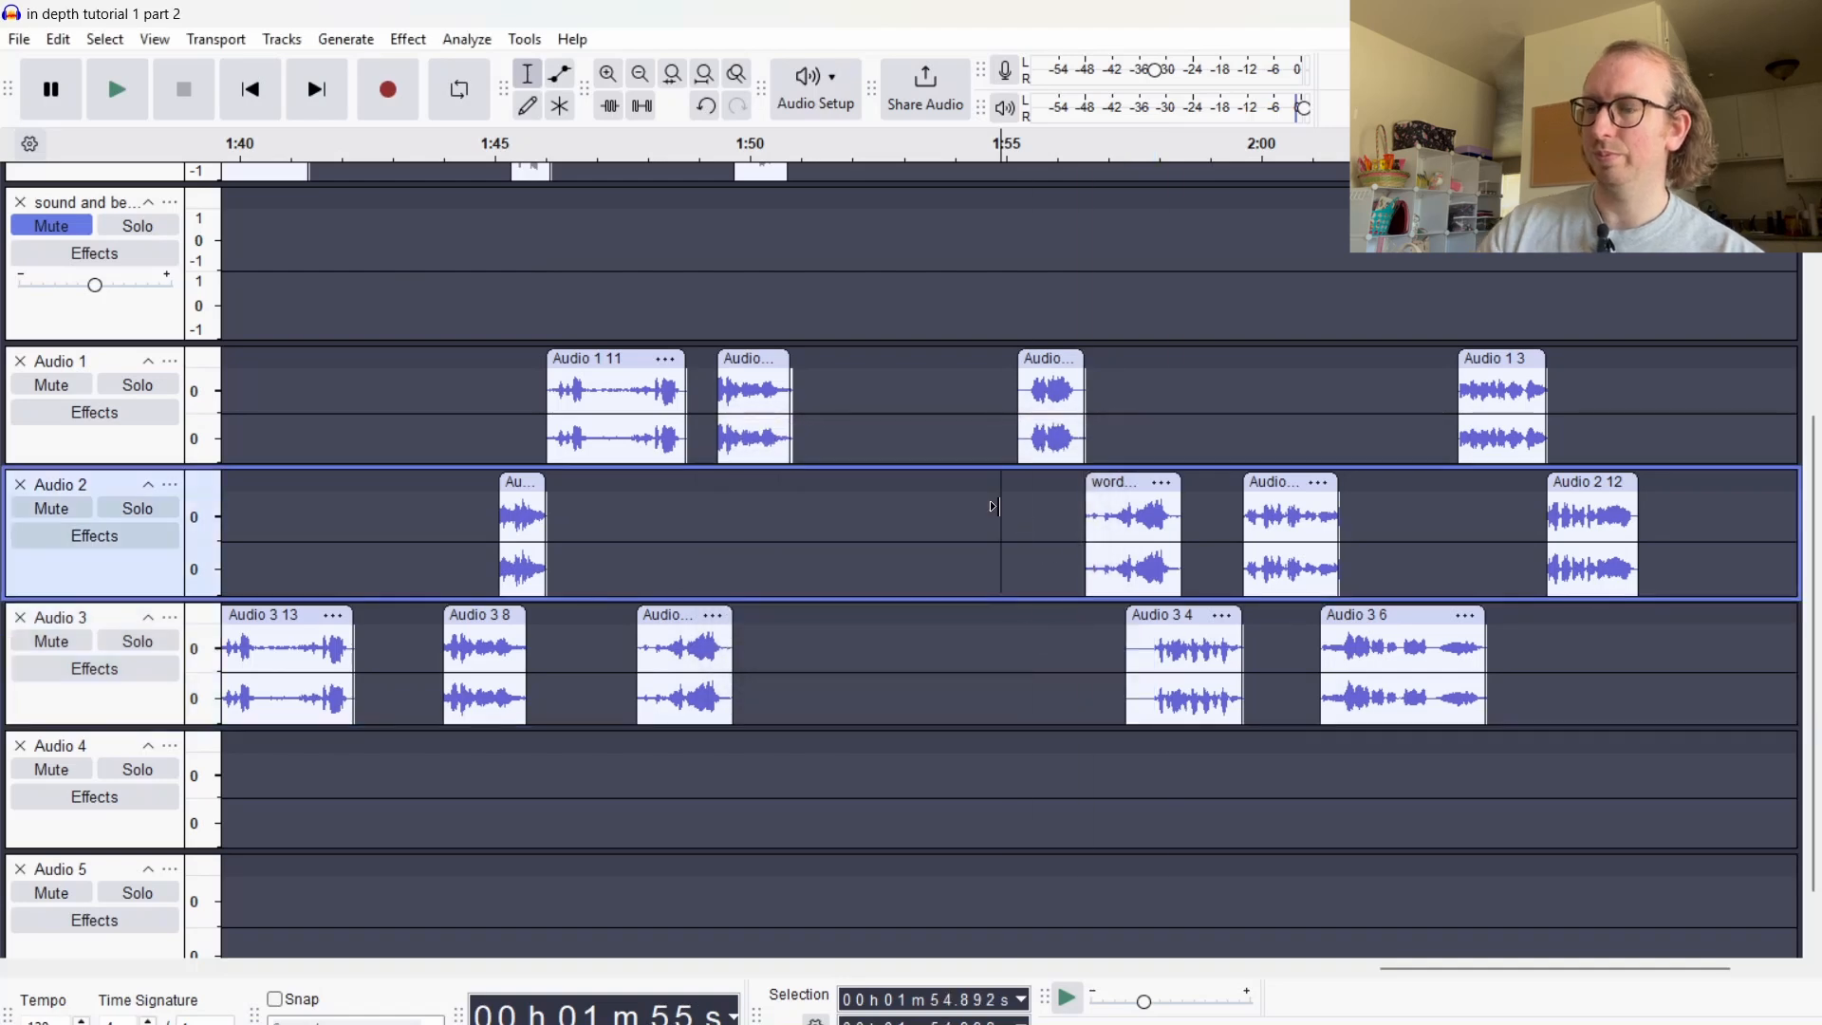
key("space")
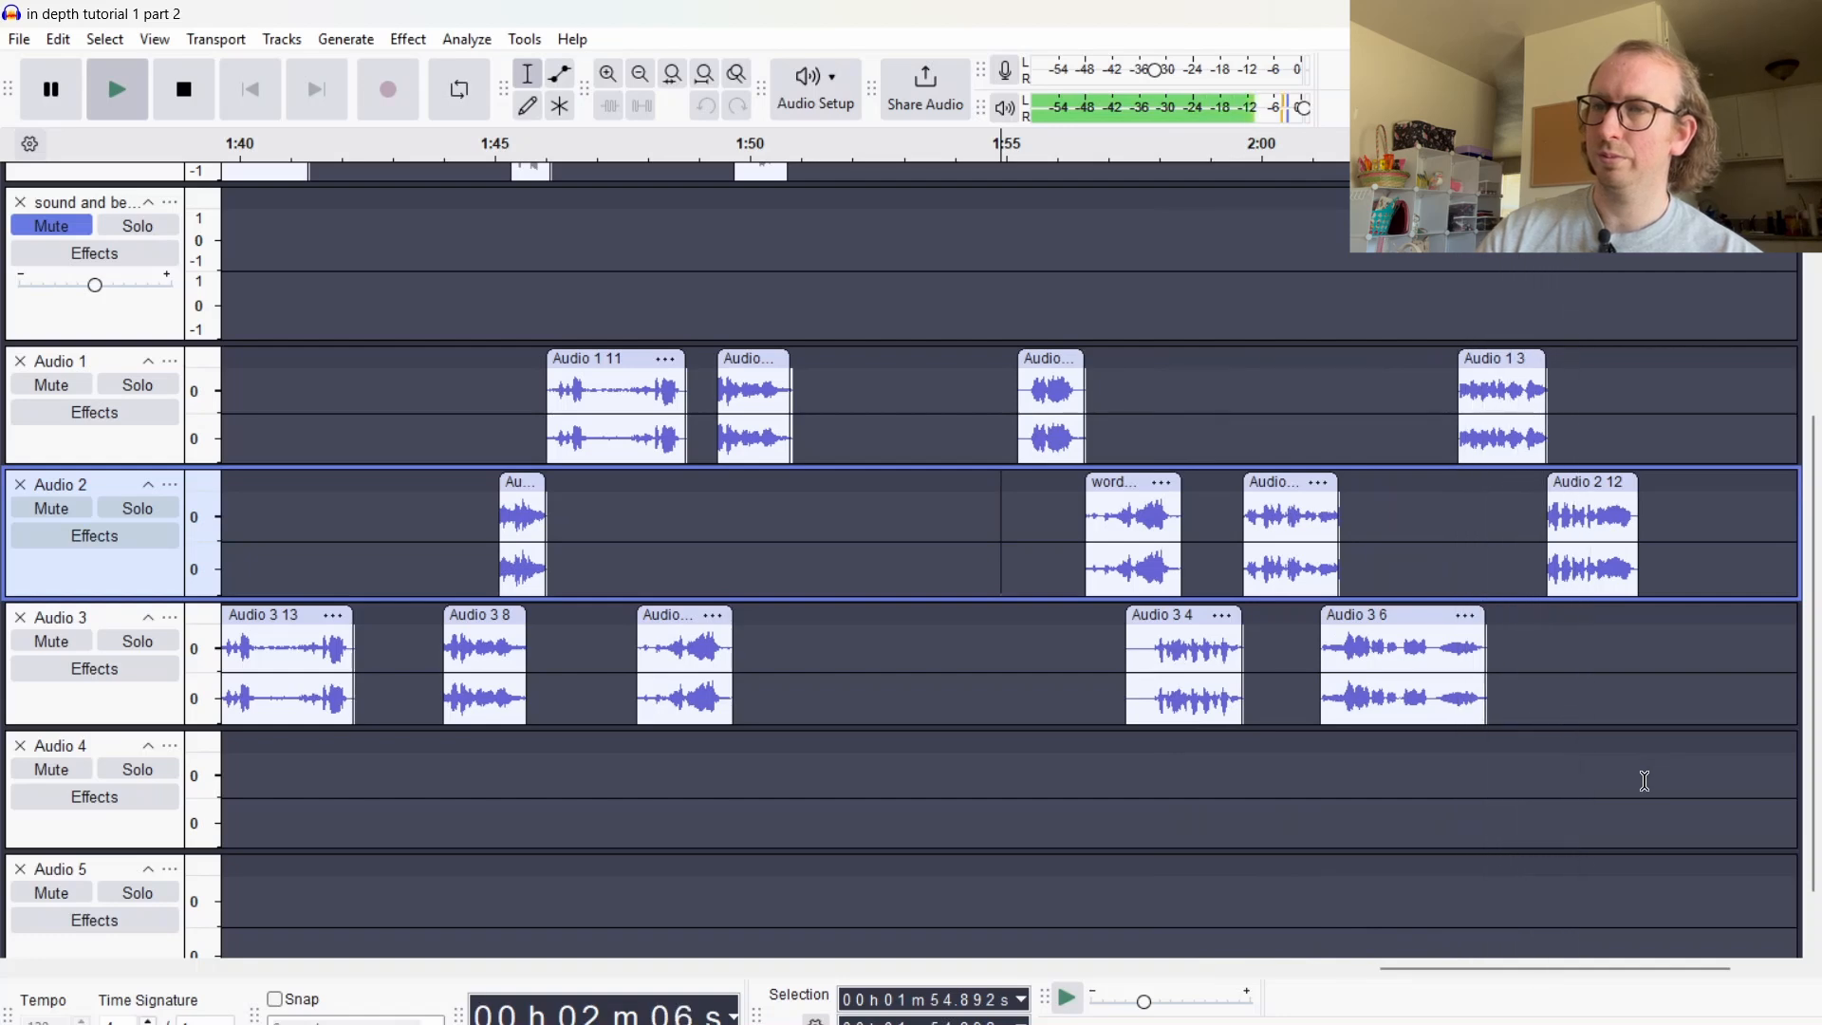
key("space")
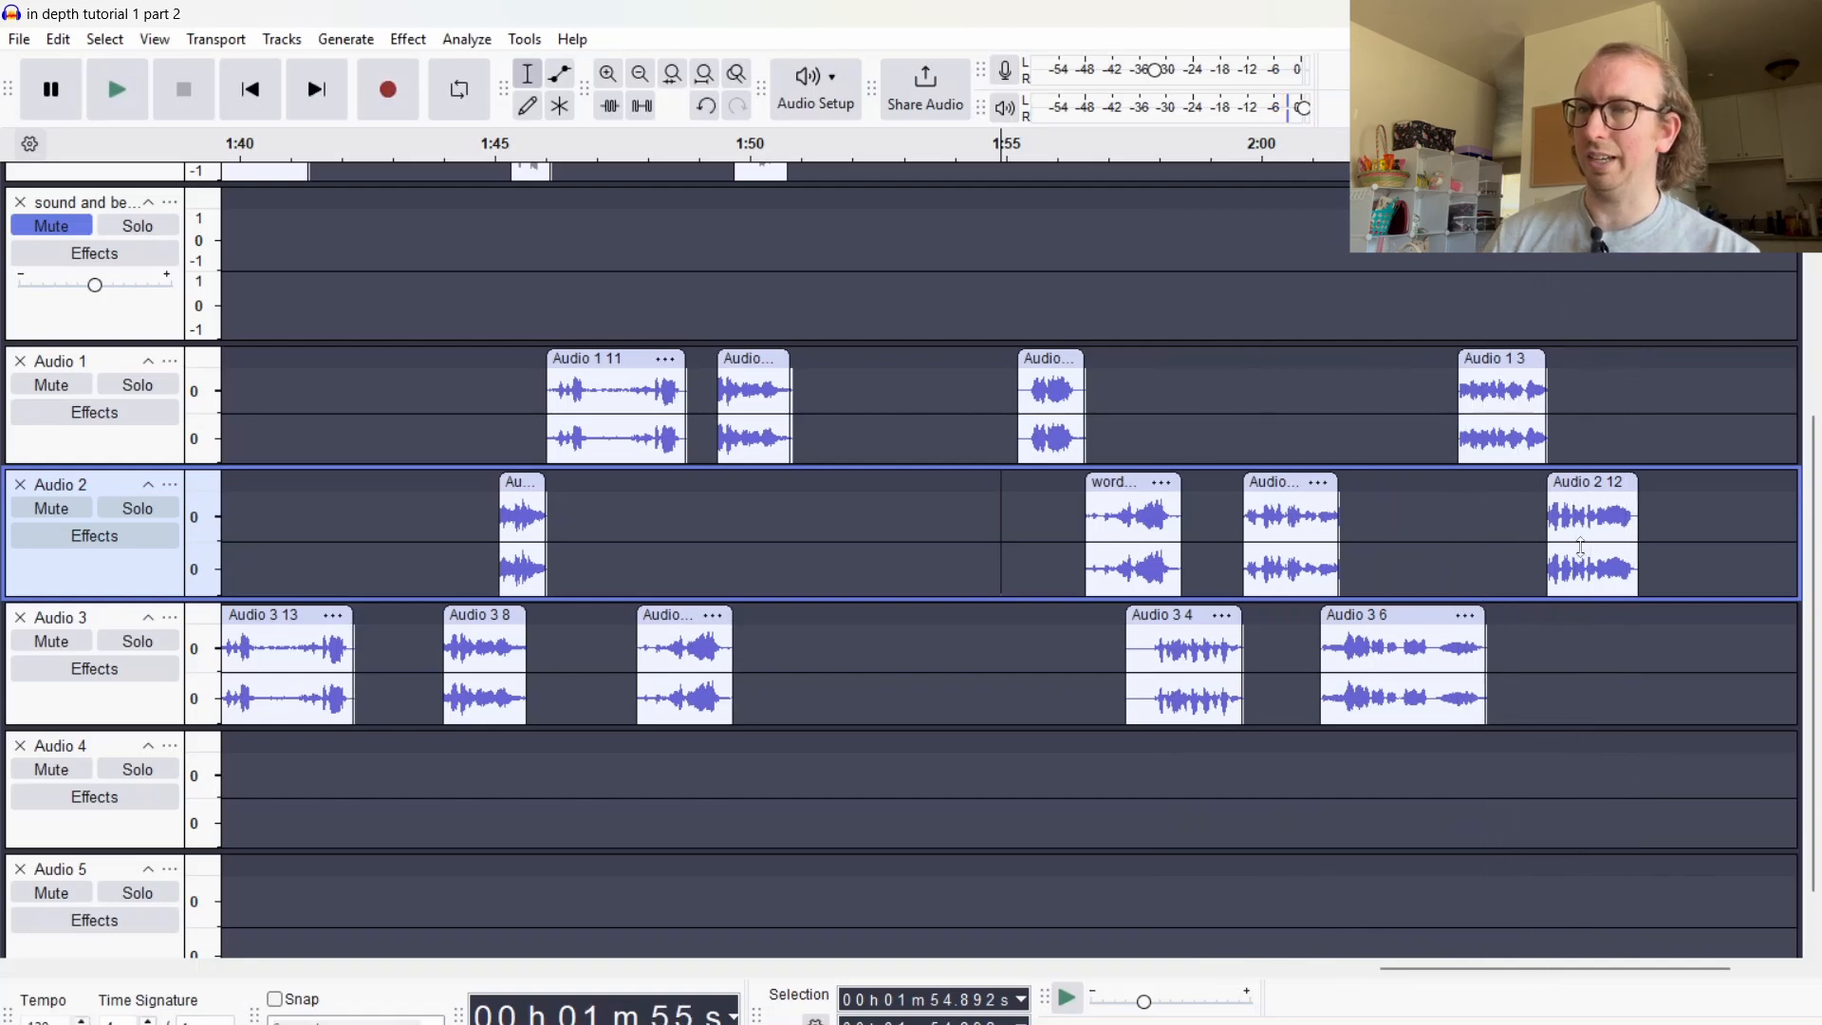
Replay the passage from 1:55.212 to judge the words in the Audio 3 4 clip
left_click(1017, 319)
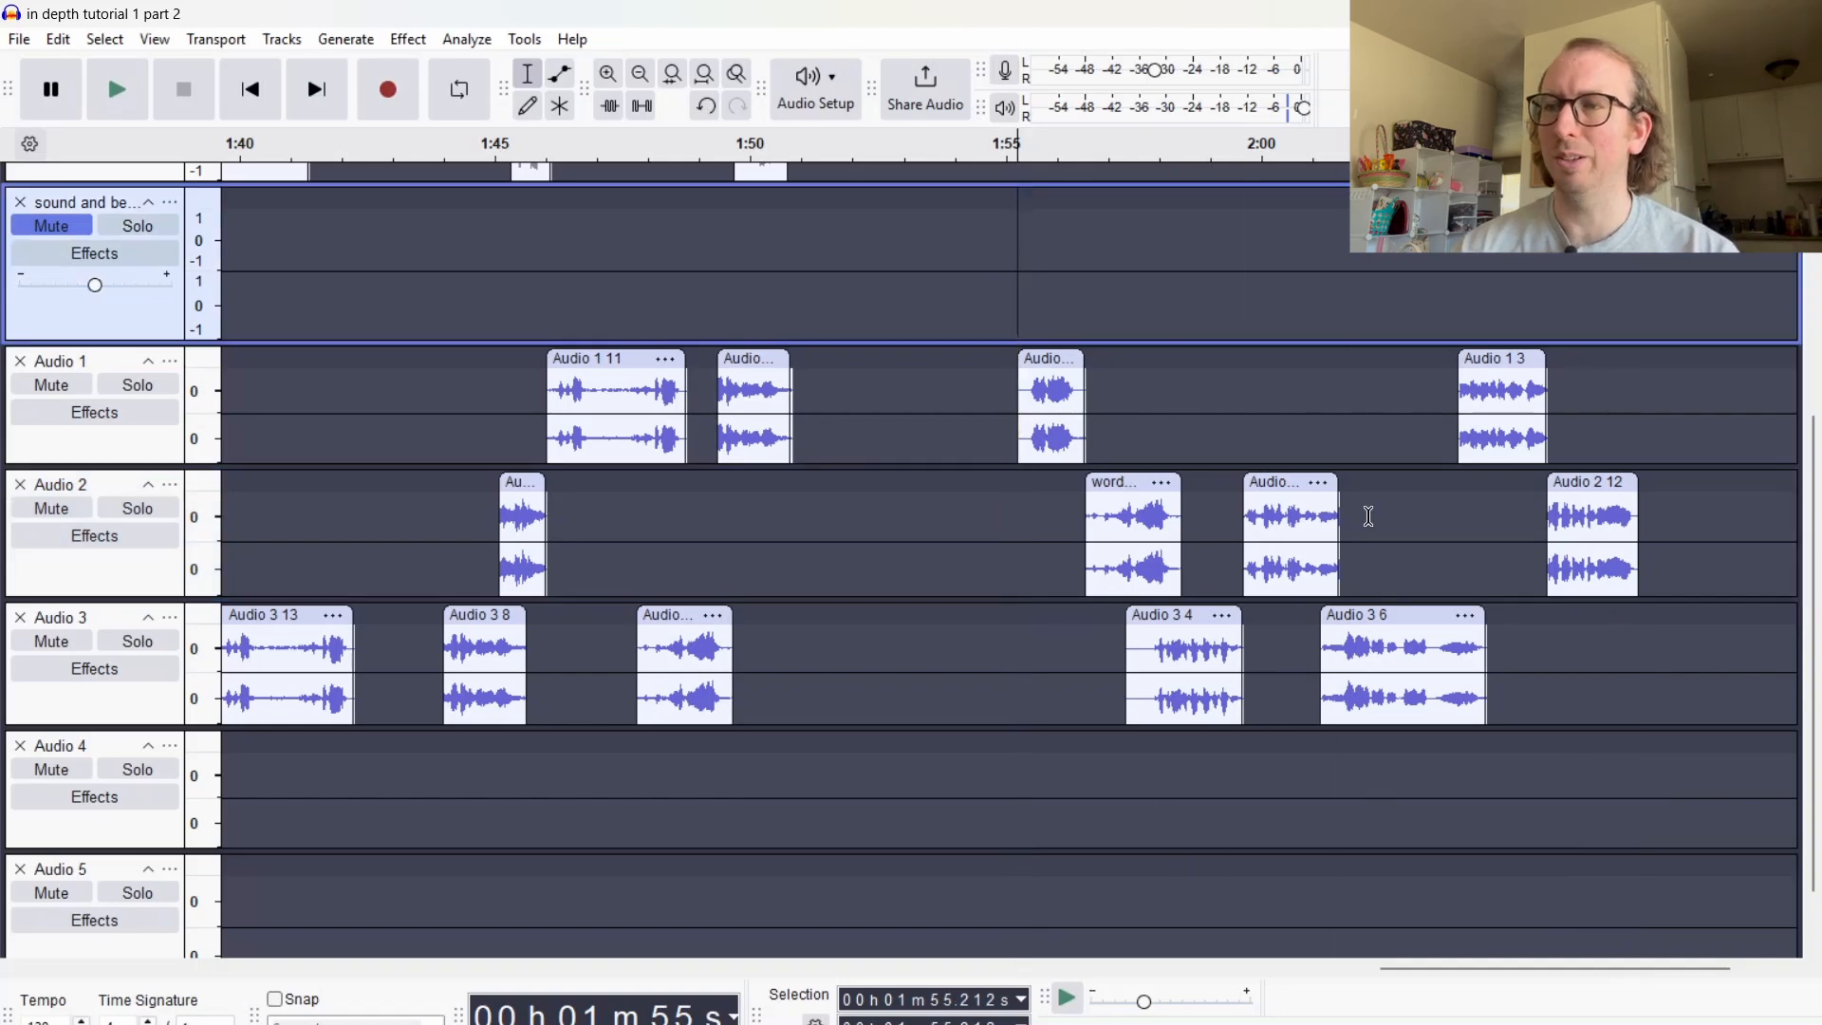
key("space")
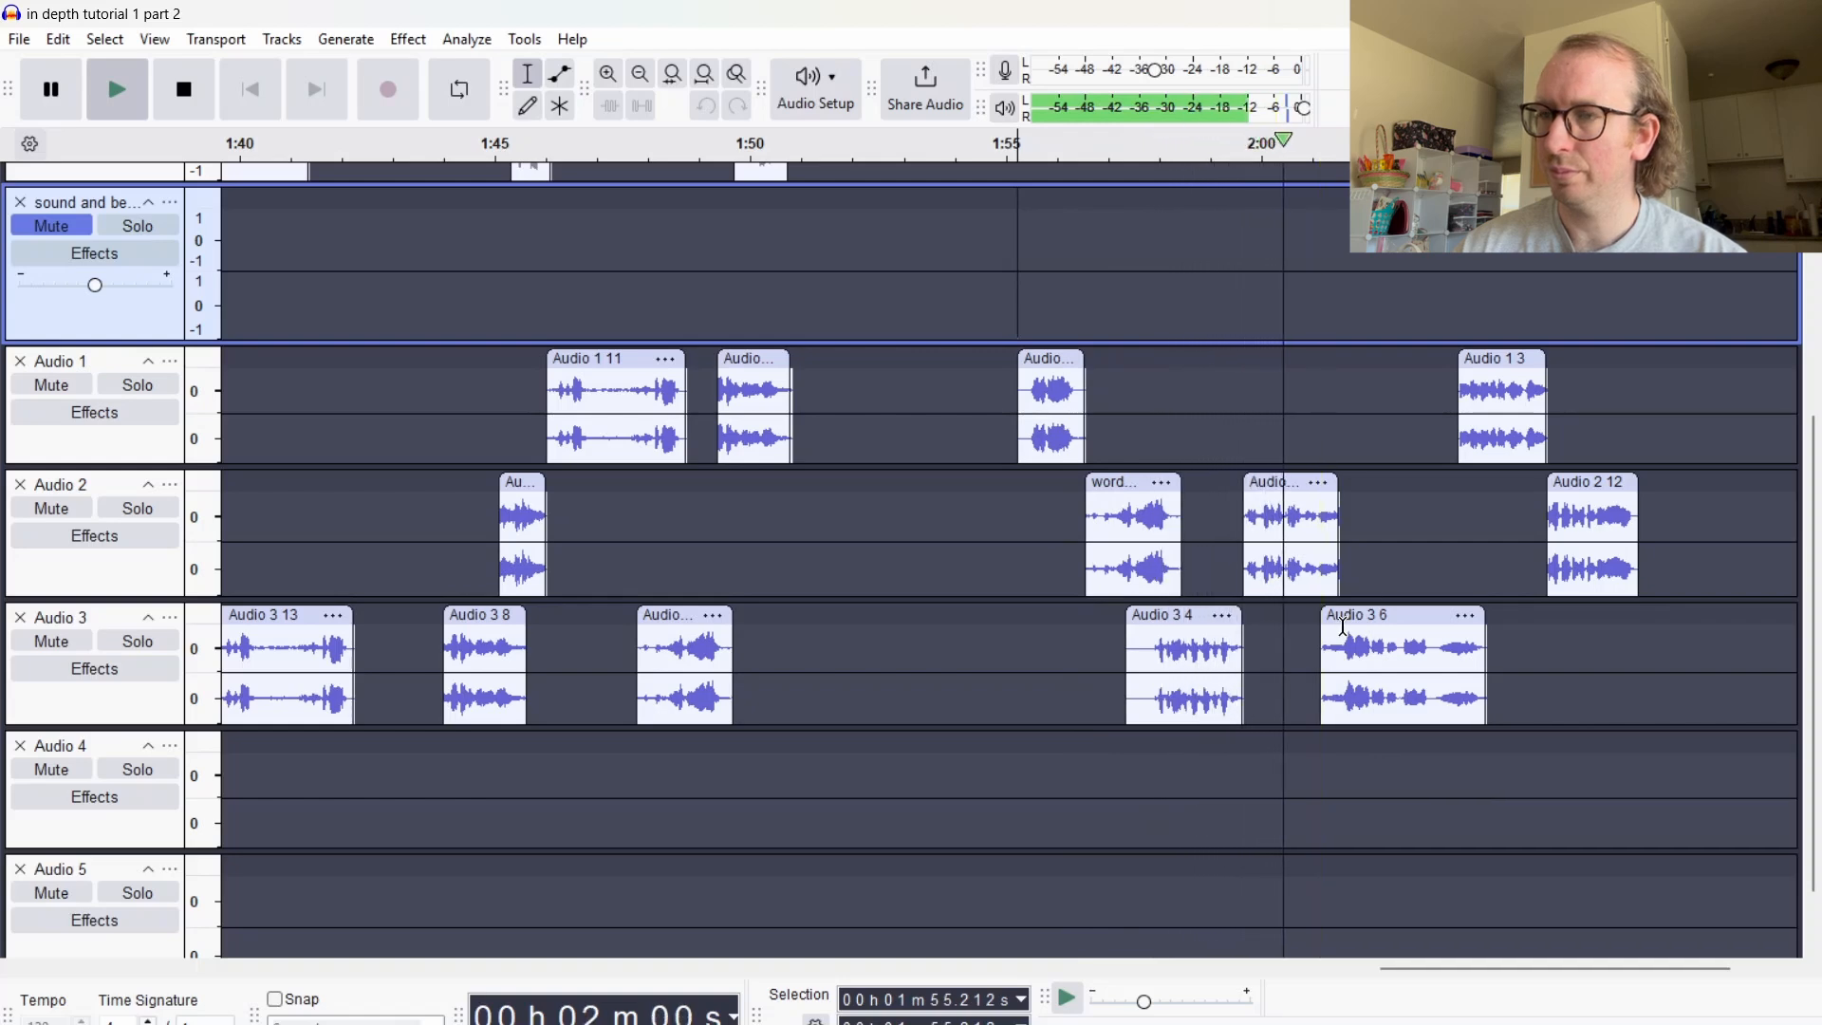
key("space")
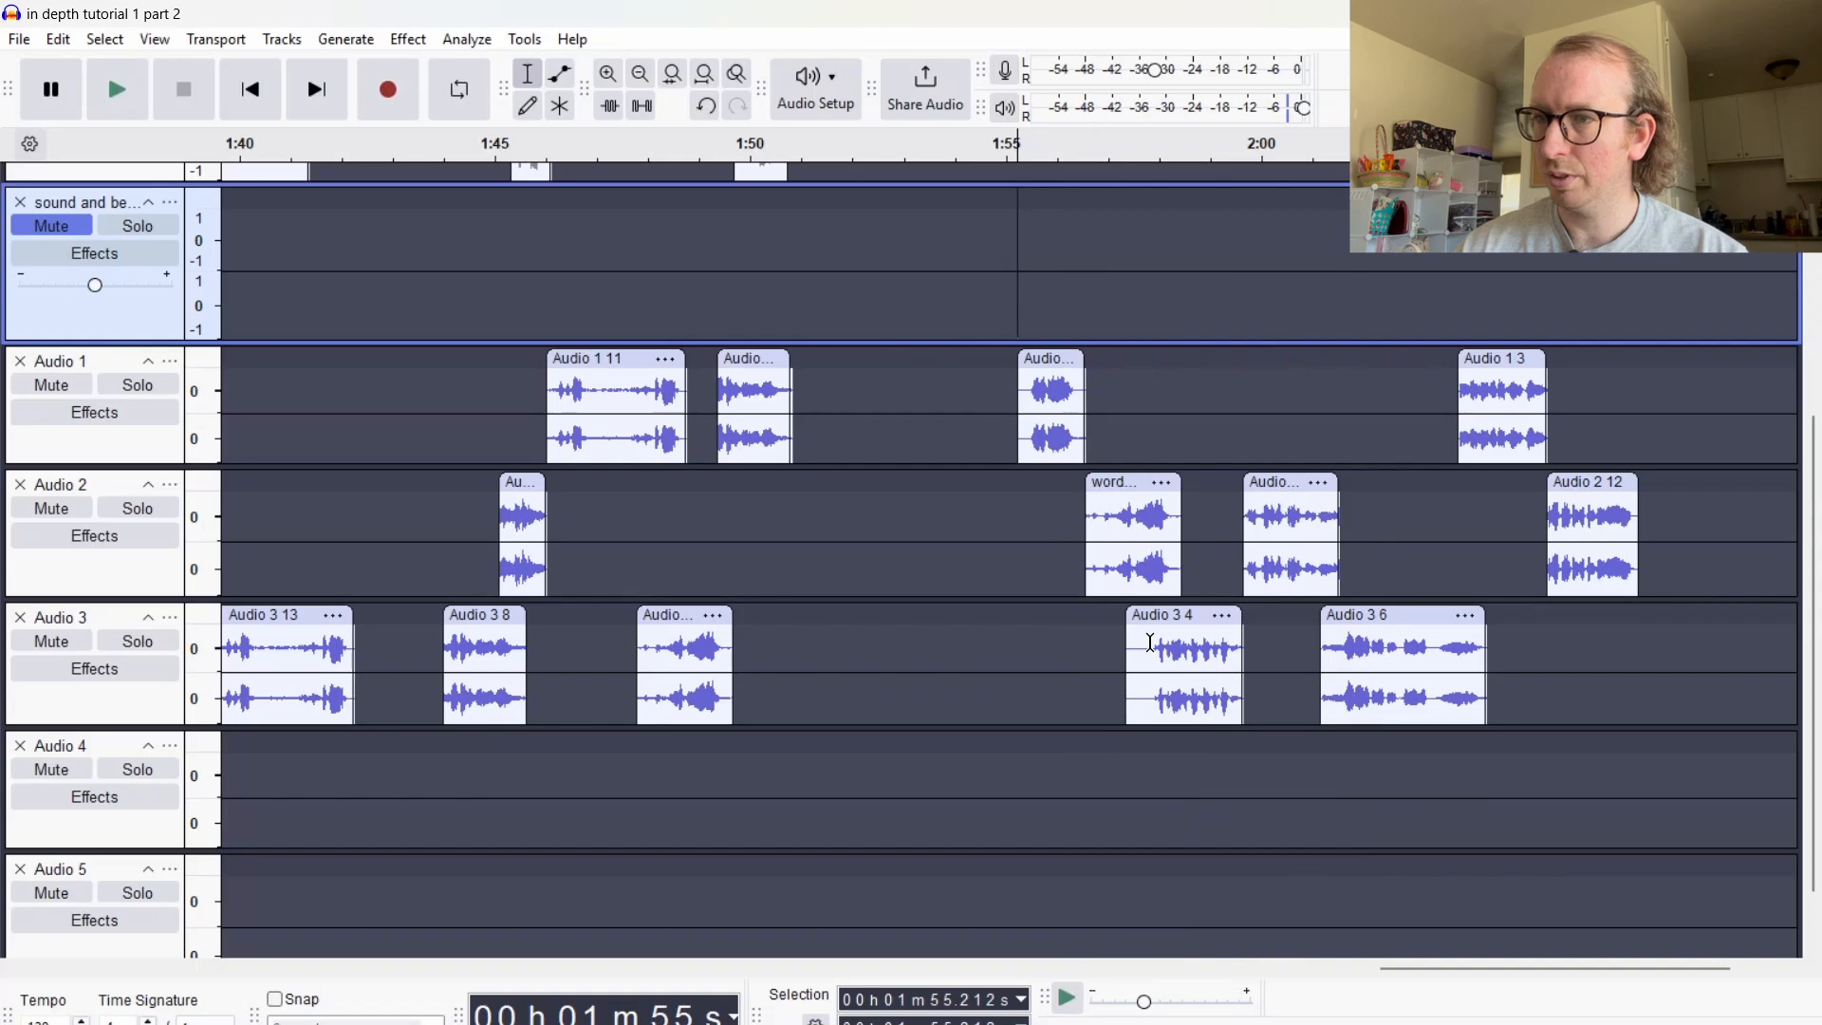
Delete the part of the Audio 3 4 clip from 1:57.888 to about 1:58.7 and check the cut by playing from 1:56.727
left_click(1149, 651)
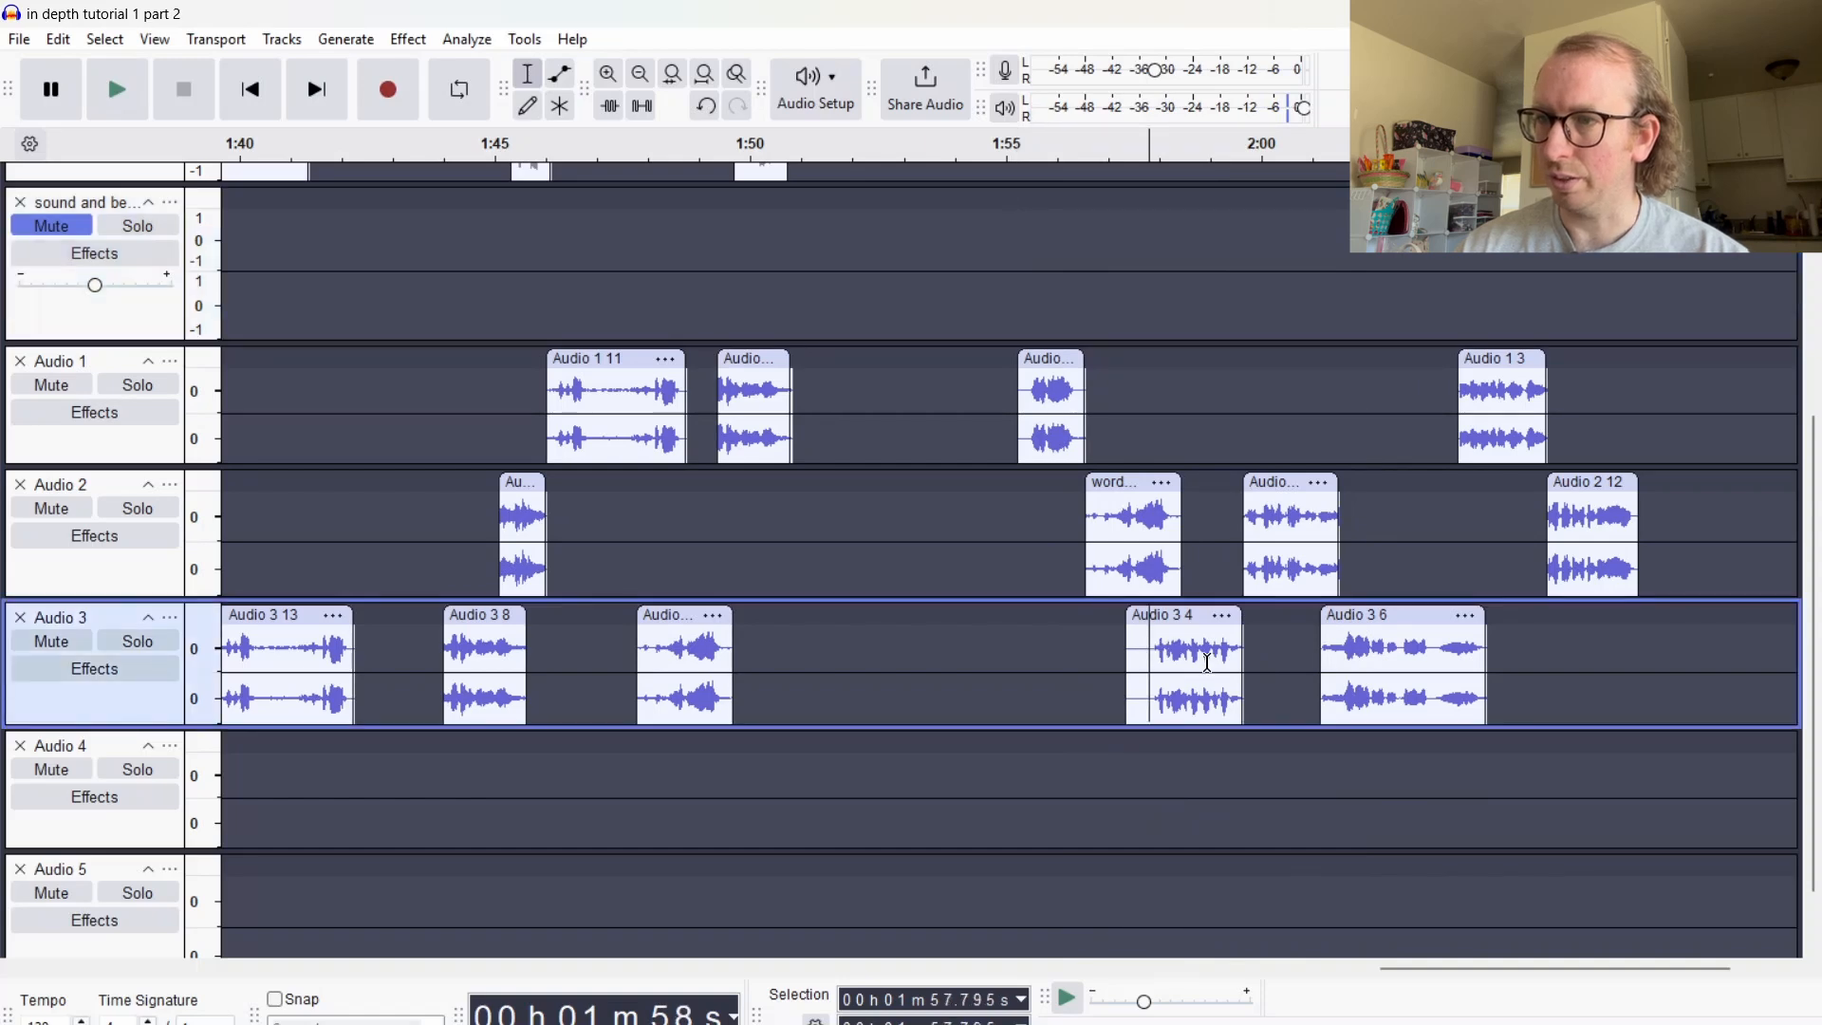
key("space")
key("space")
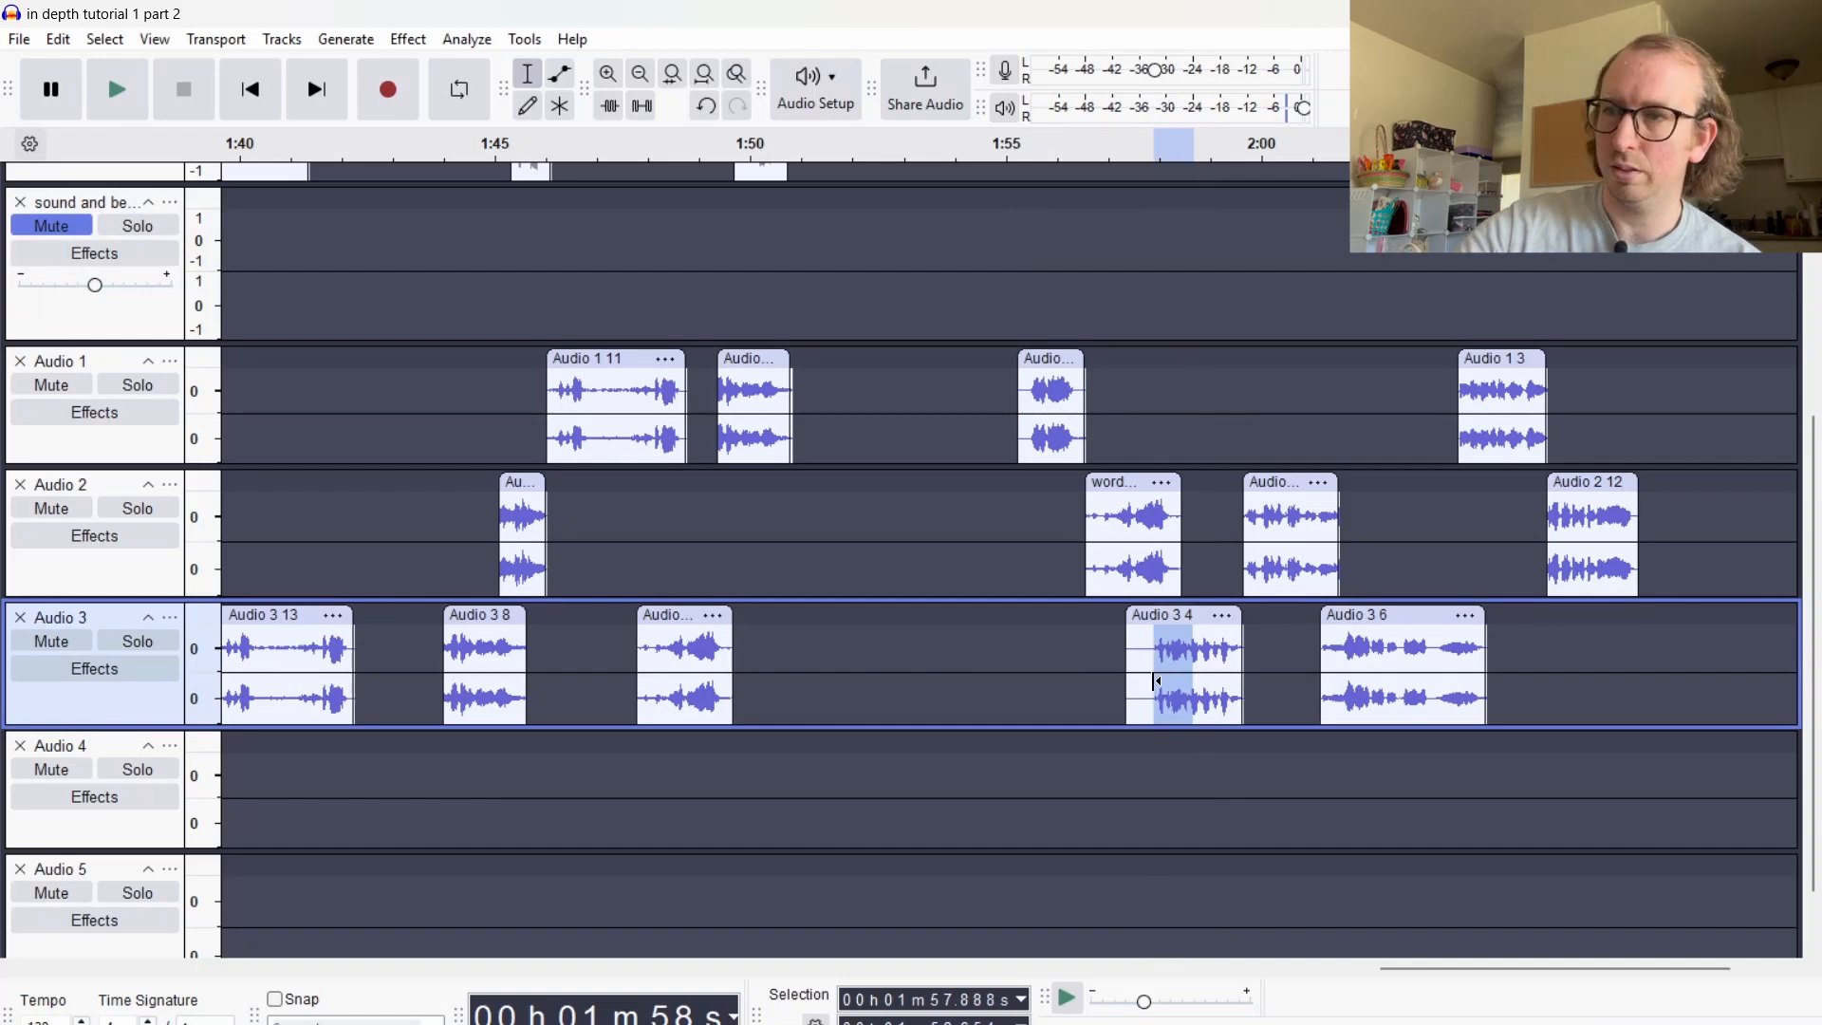
key("Delete")
left_click(1093, 640)
key("space")
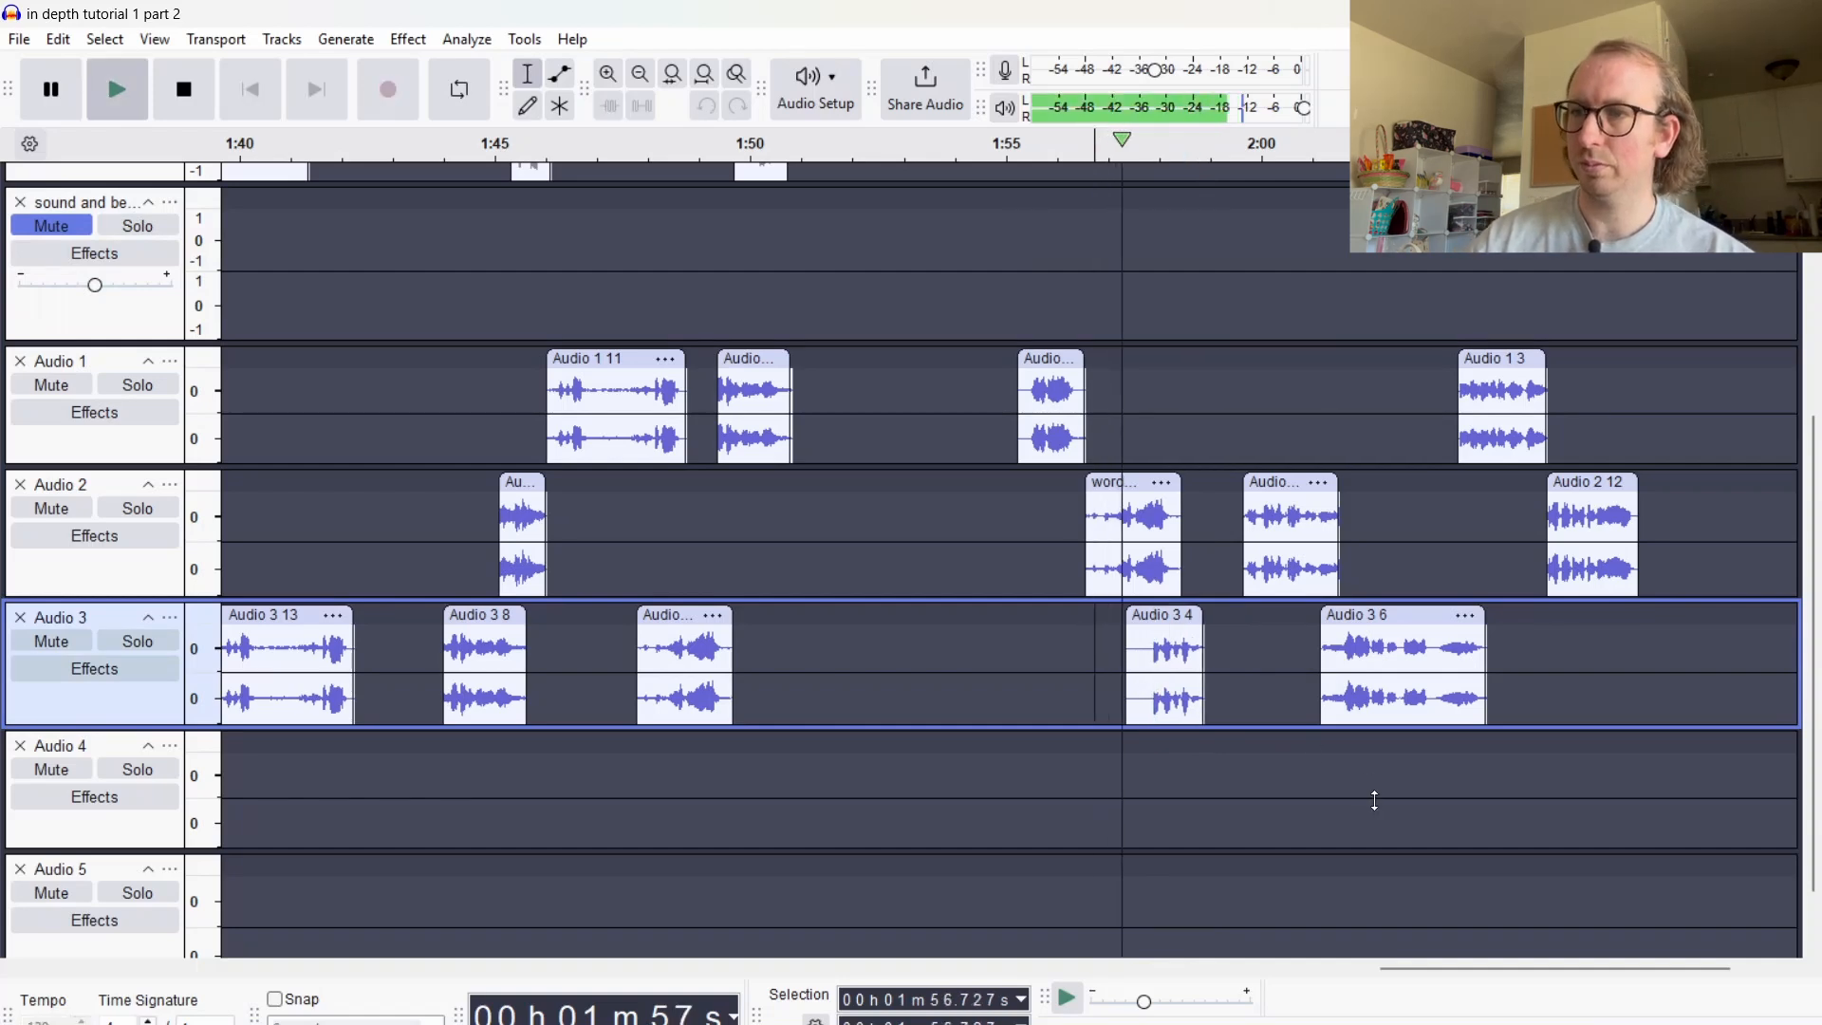
key("space")
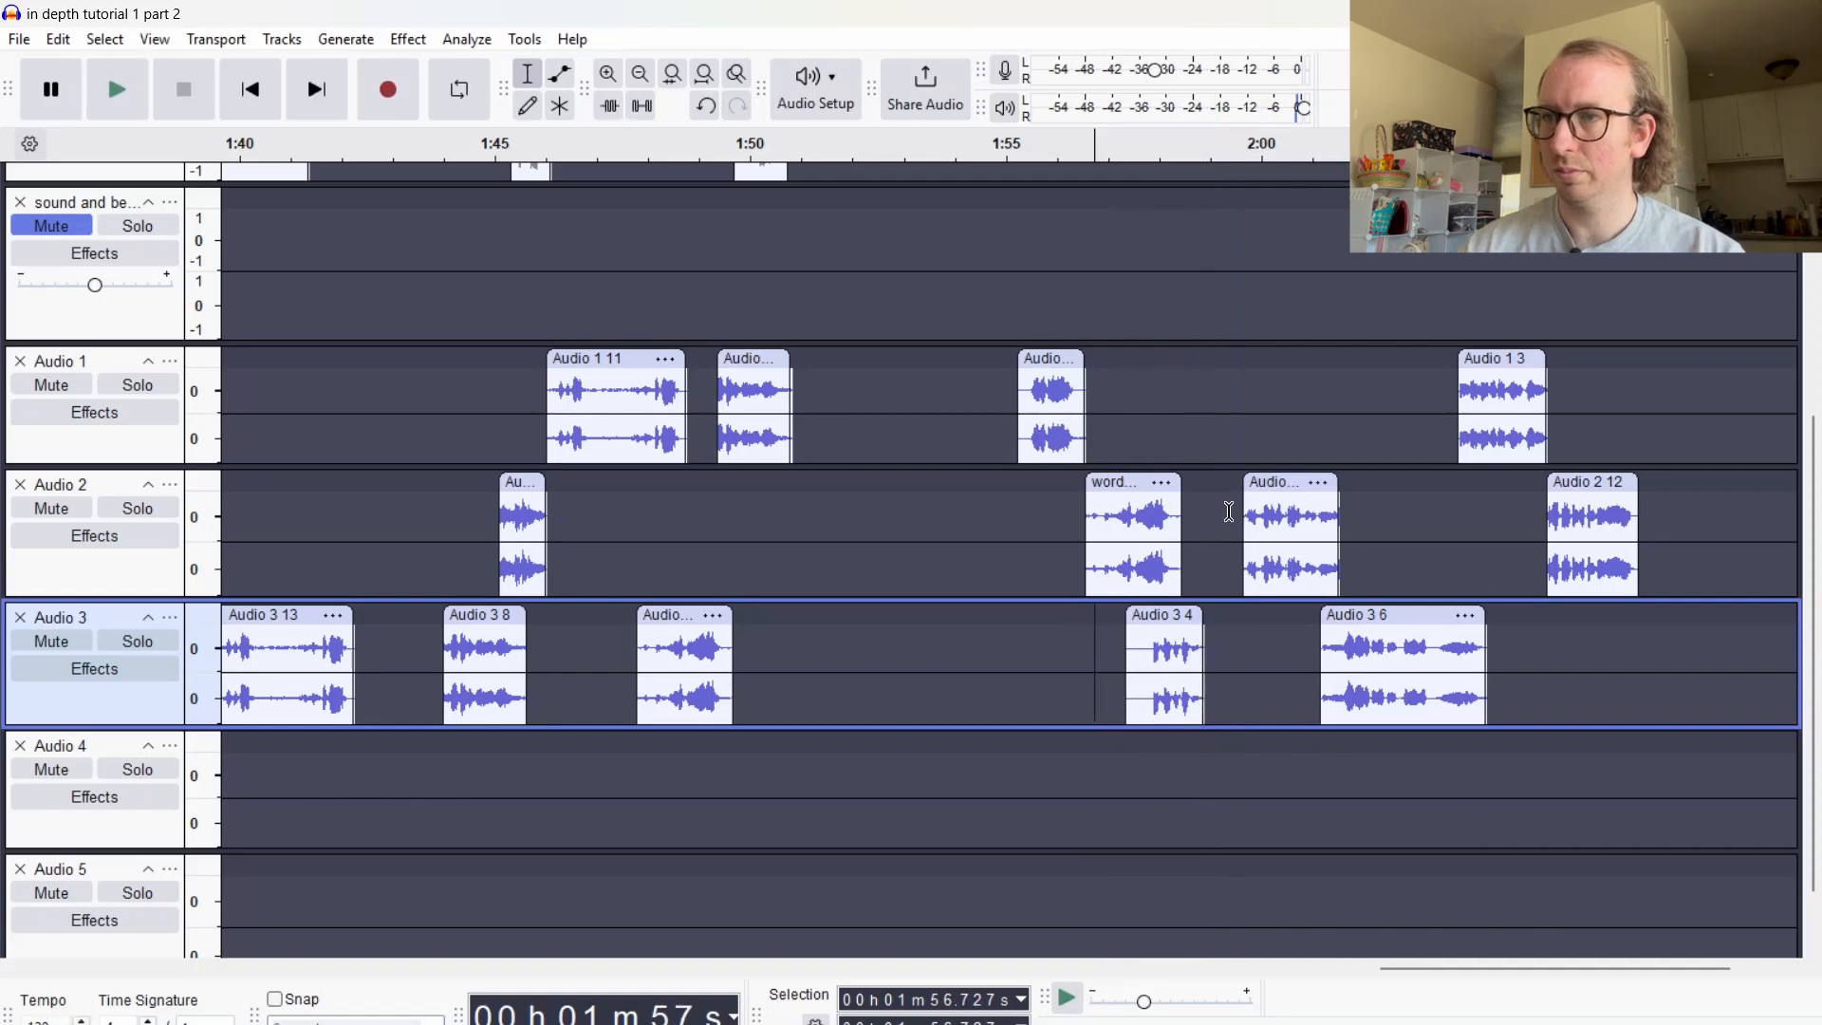
Shift all clips from 1:59.420 onward on Audio 1, 2 and 3 about 0.9 s earlier and play from 1:56.773
left_click_drag(1229, 513, 1399, 560)
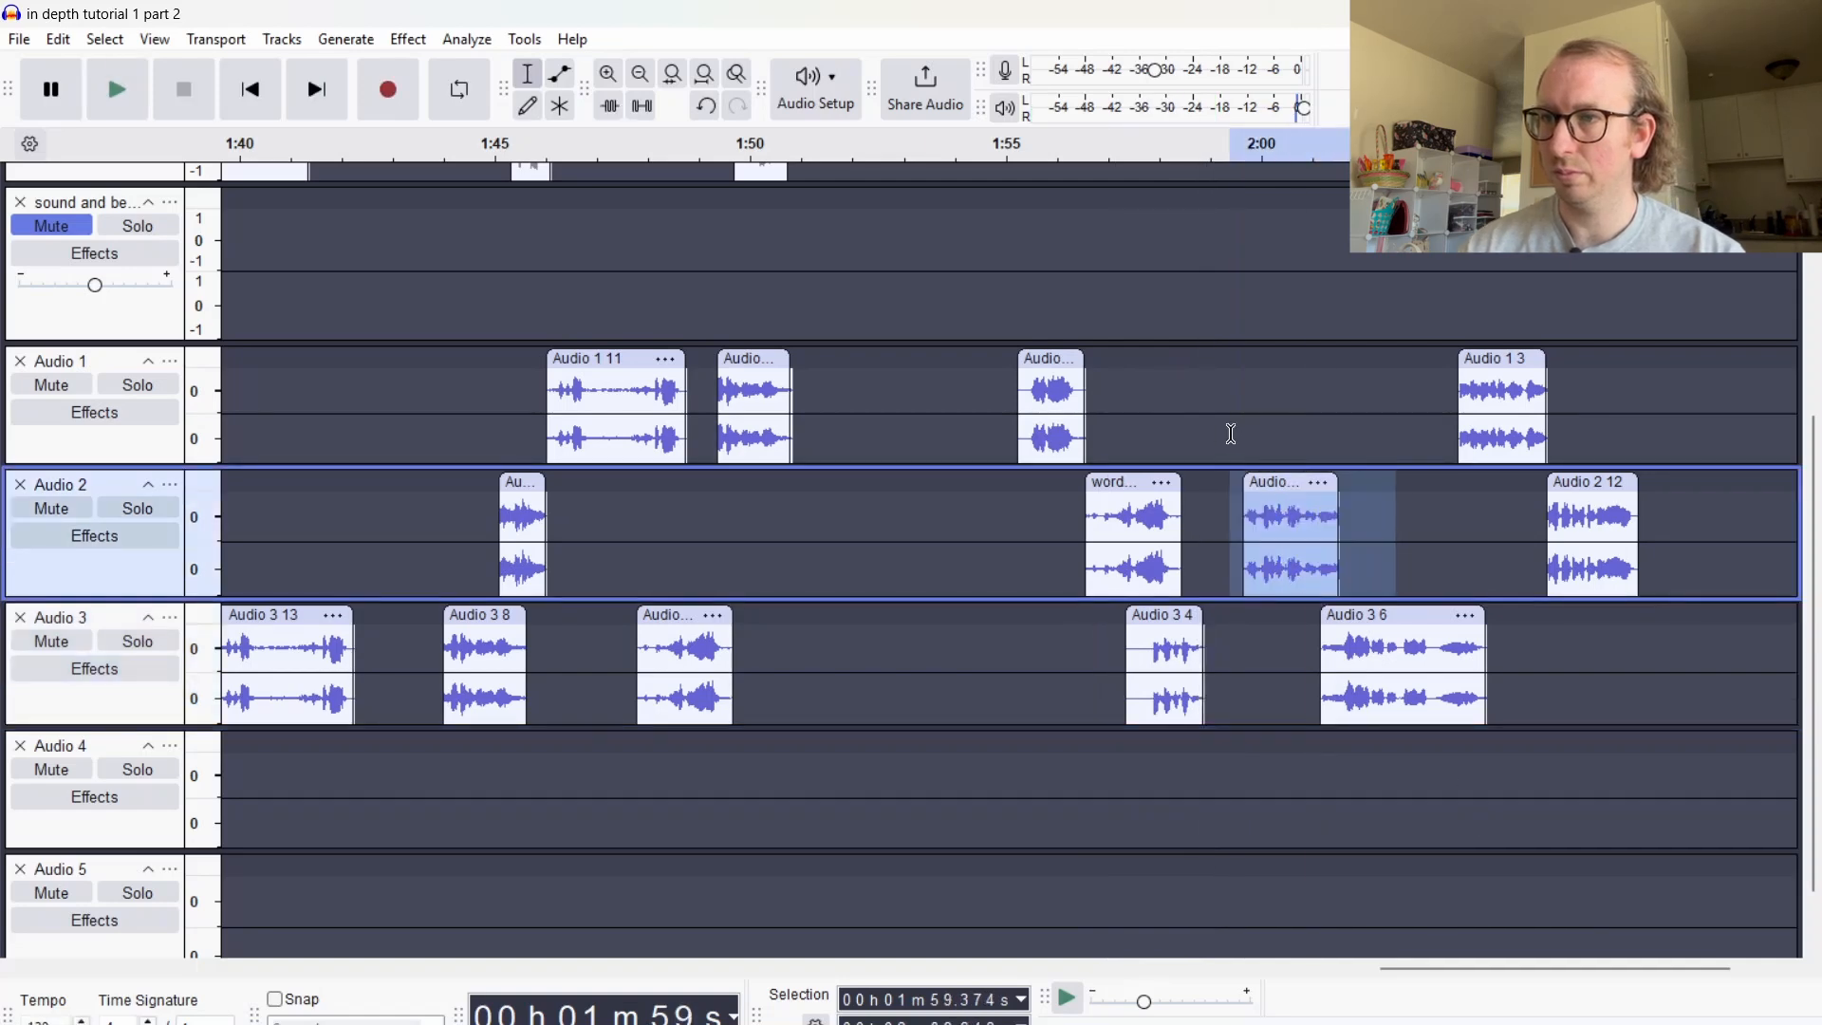
left_click_drag(1230, 434, 1623, 629)
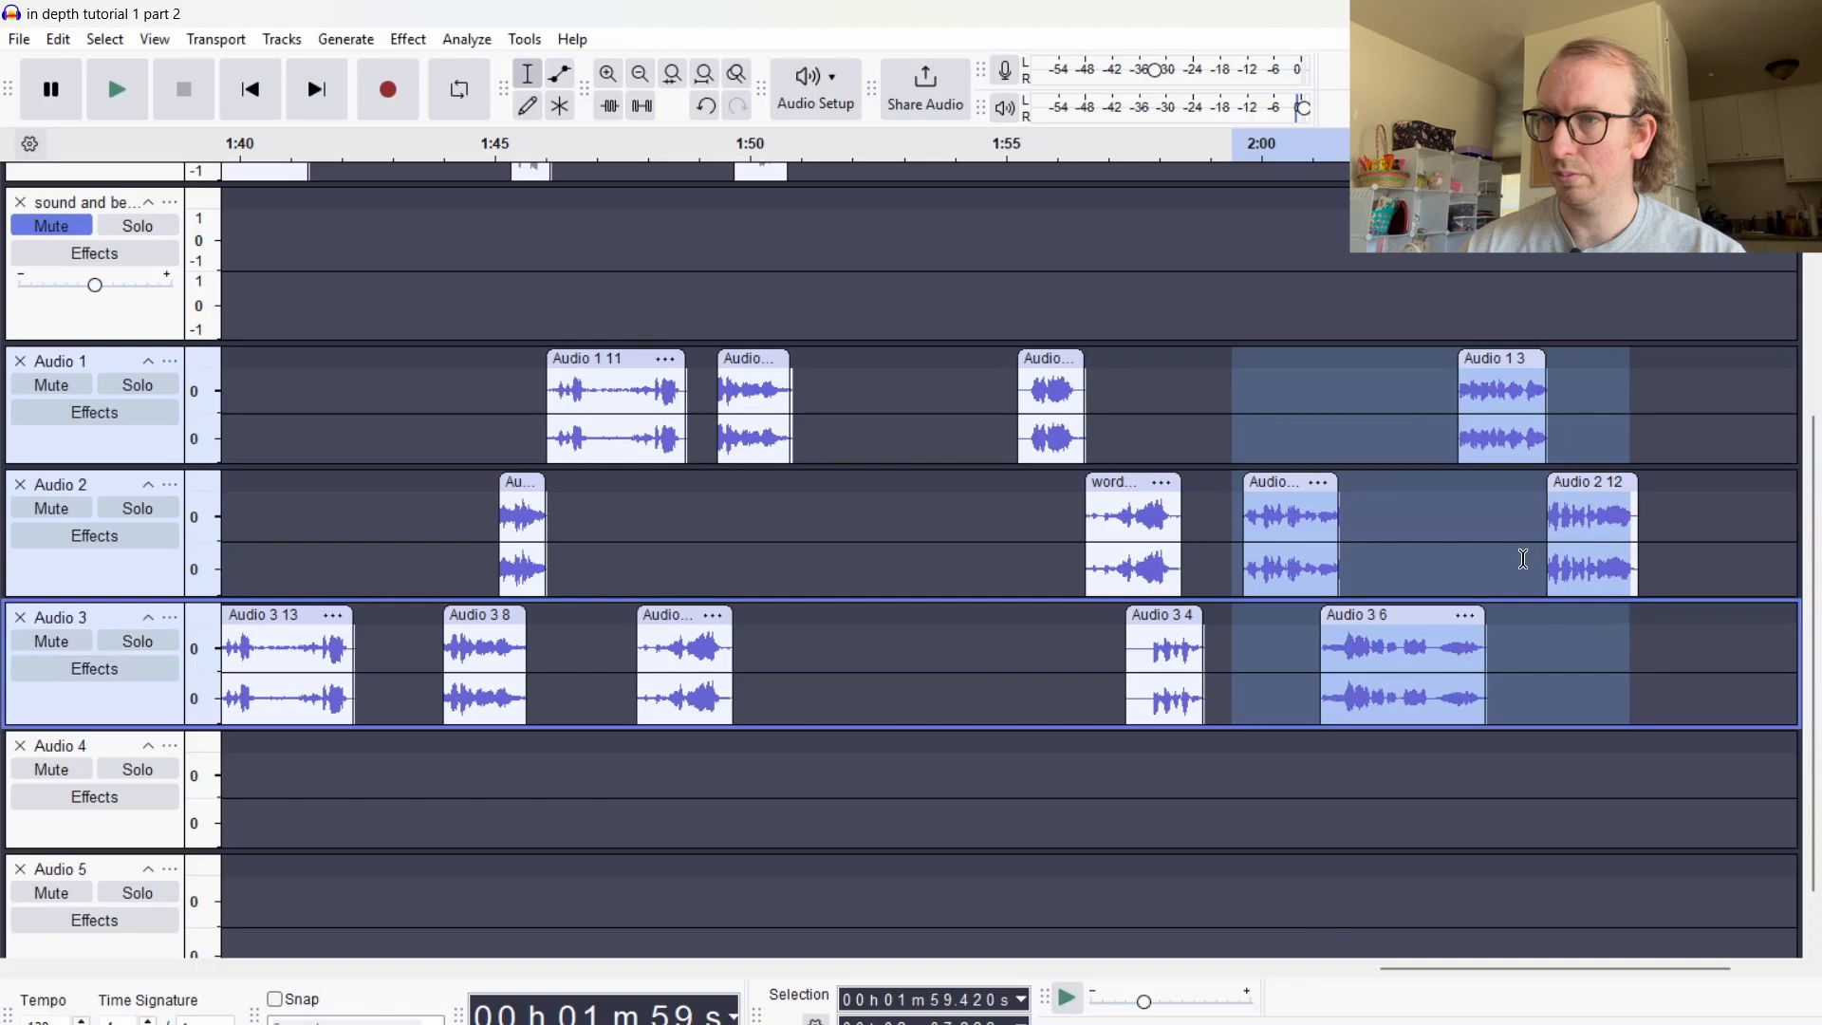
left_click_drag(1288, 481, 1232, 479)
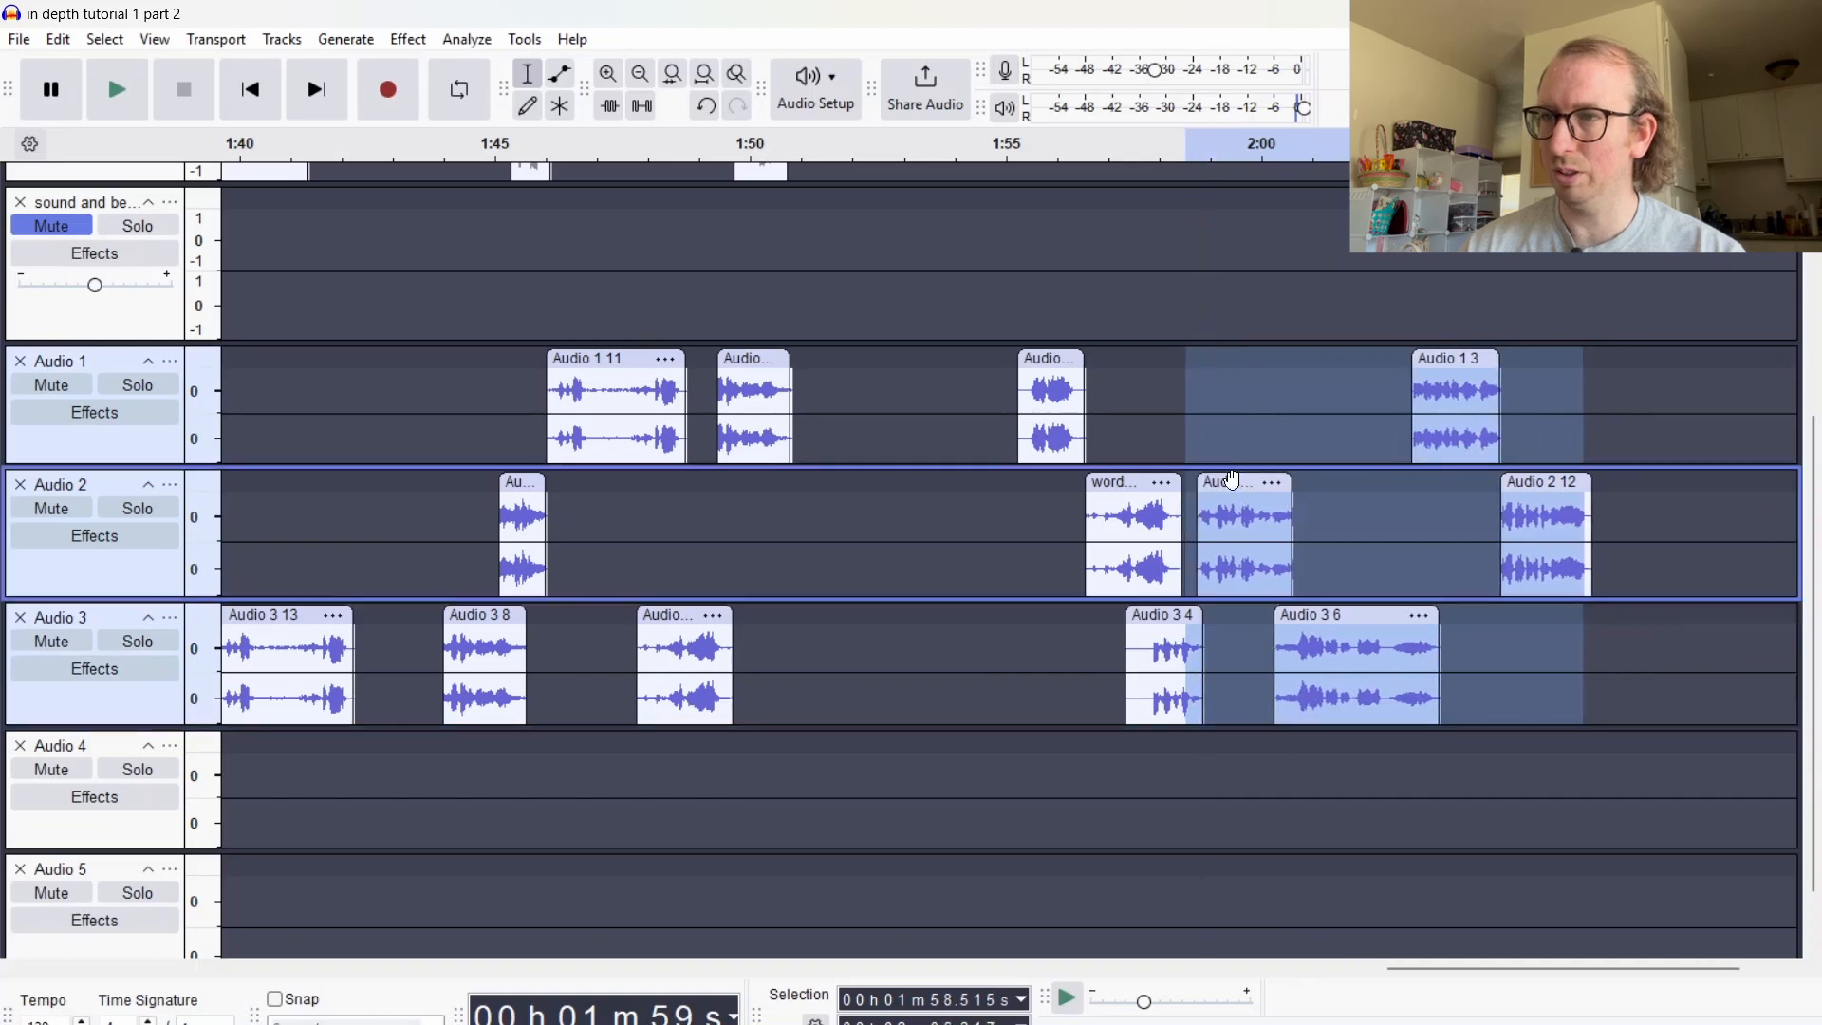
left_click(1098, 323)
key("space")
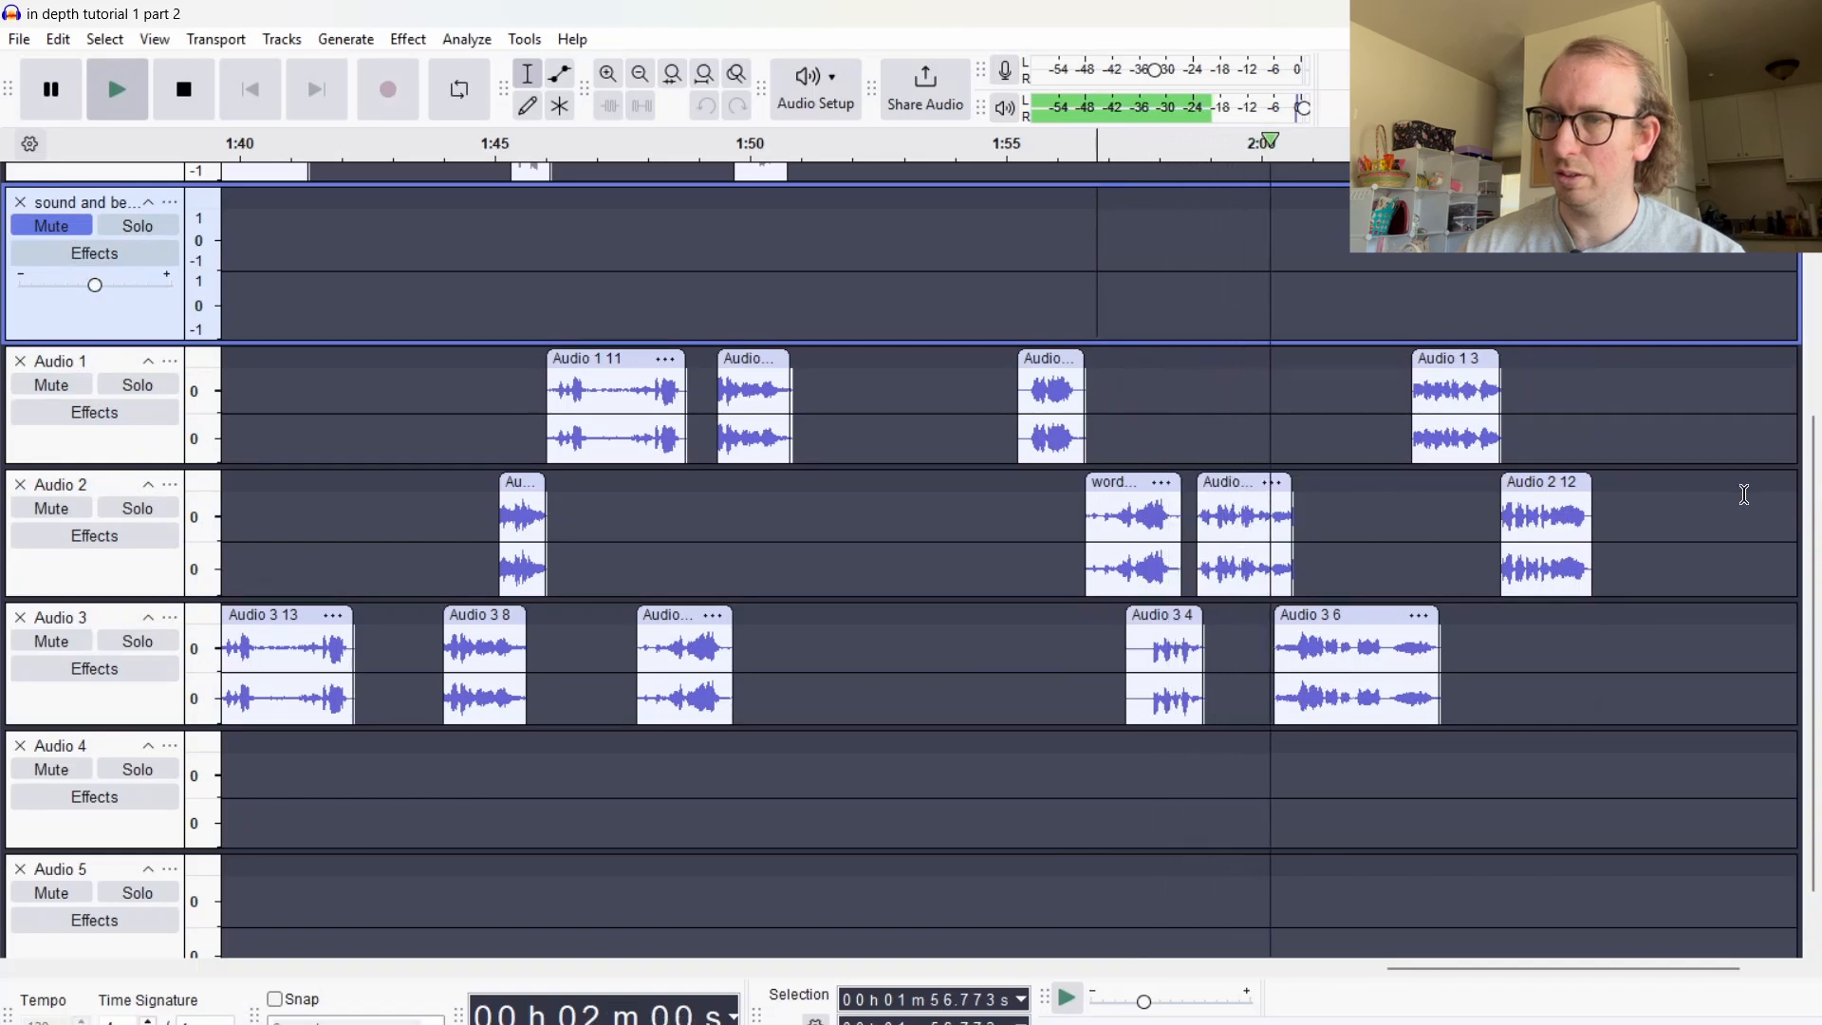
key("space")
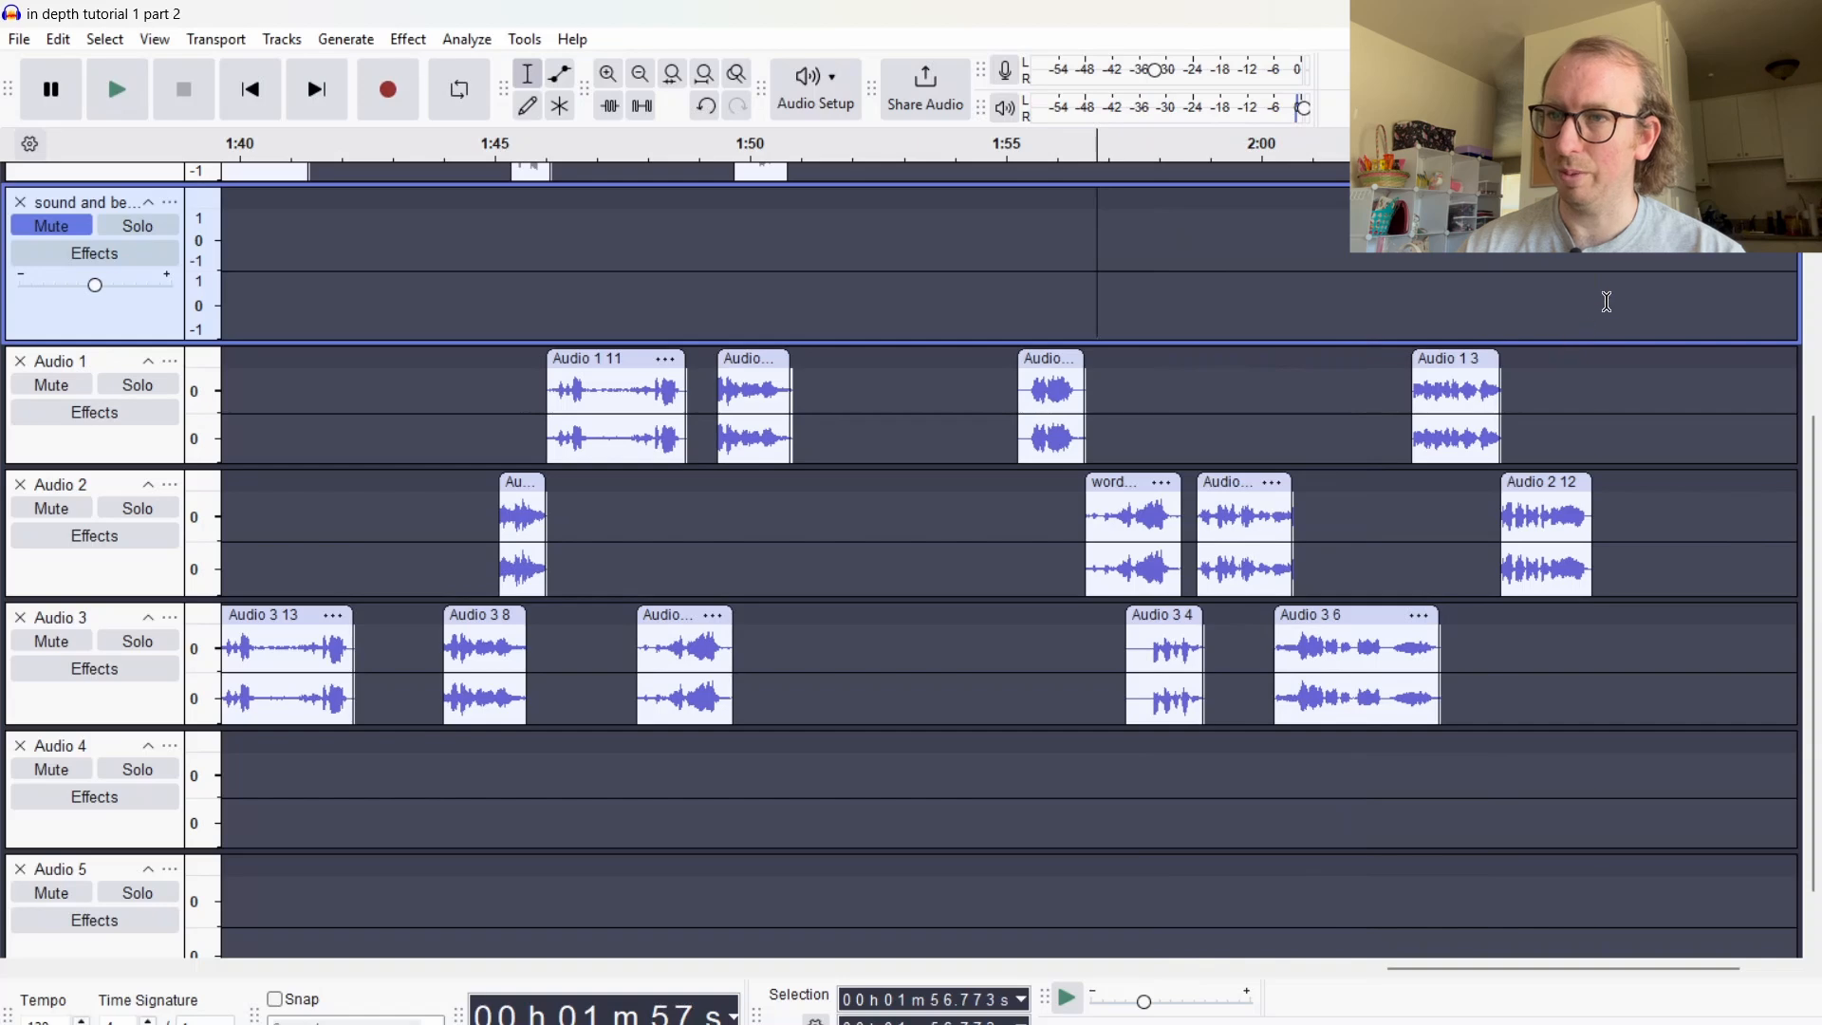
Shift the Audio 3 6, Audio 1 3 and Audio 2 12 clips together about 0.8 s earlier and play from 1:58.259
left_click_drag(1607, 302, 1376, 687)
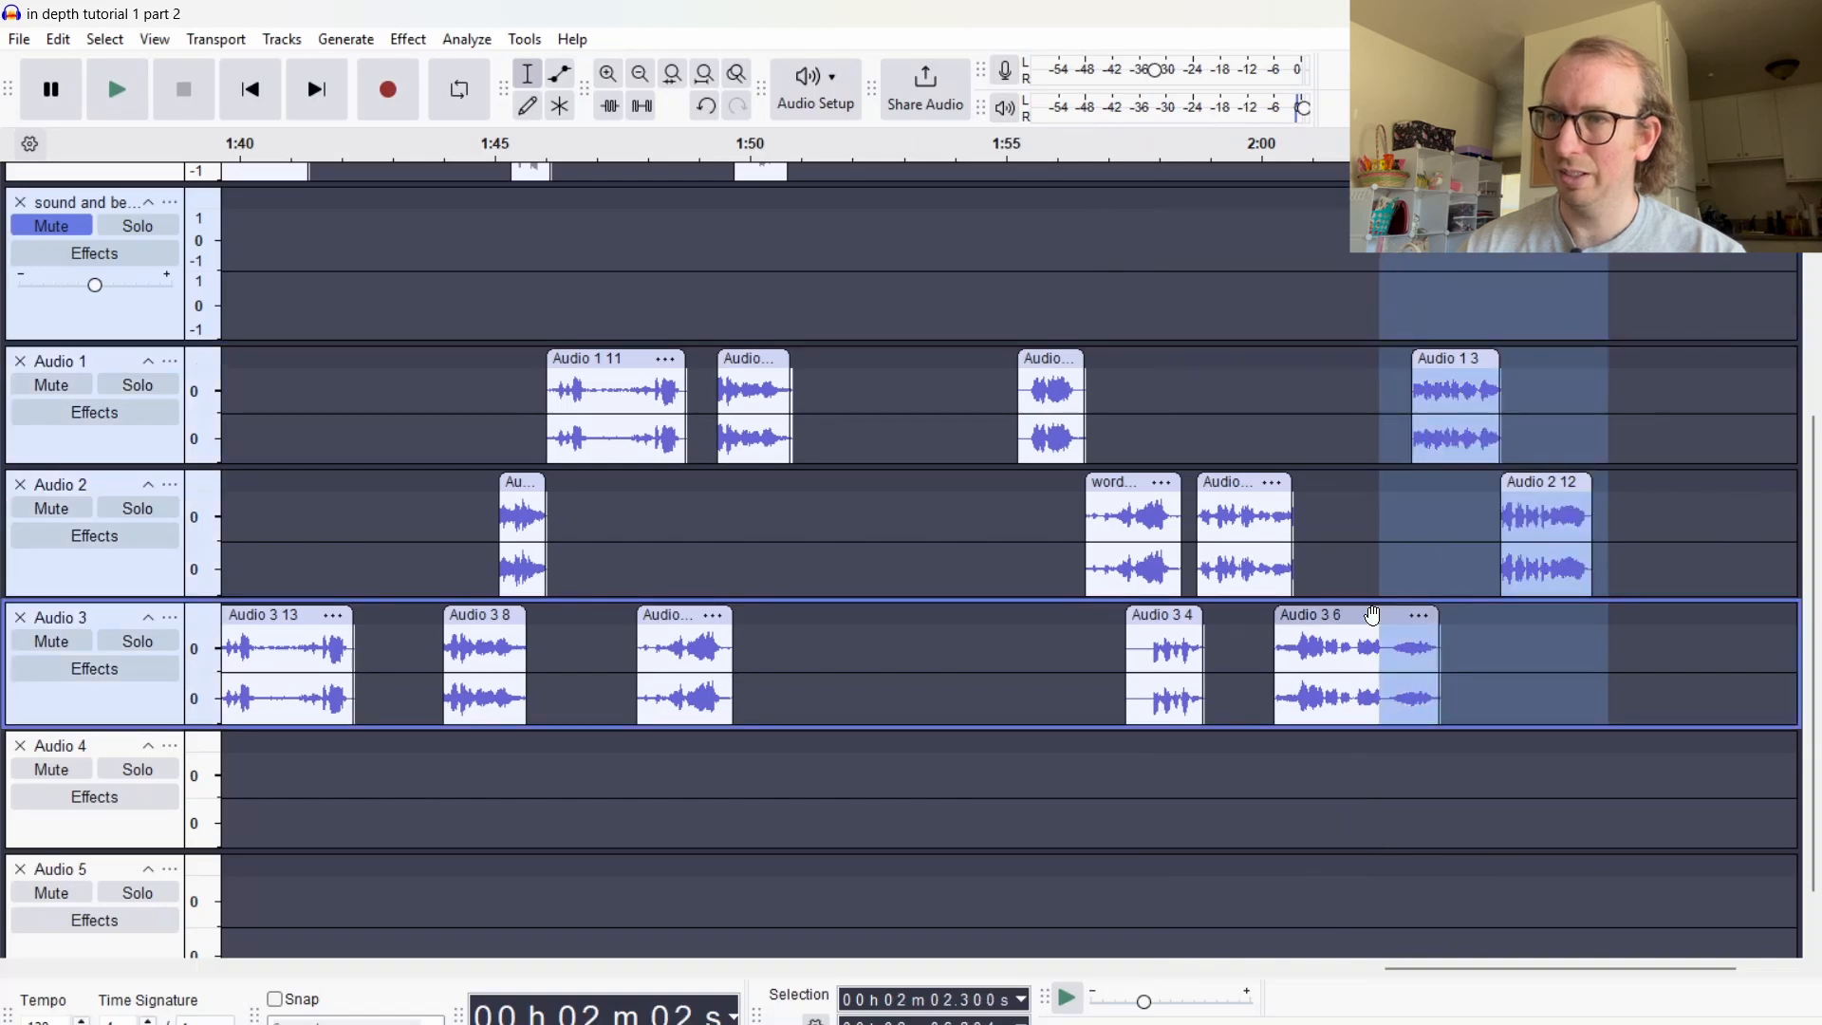
left_click_drag(1372, 615, 1367, 617)
key("ctrl+z")
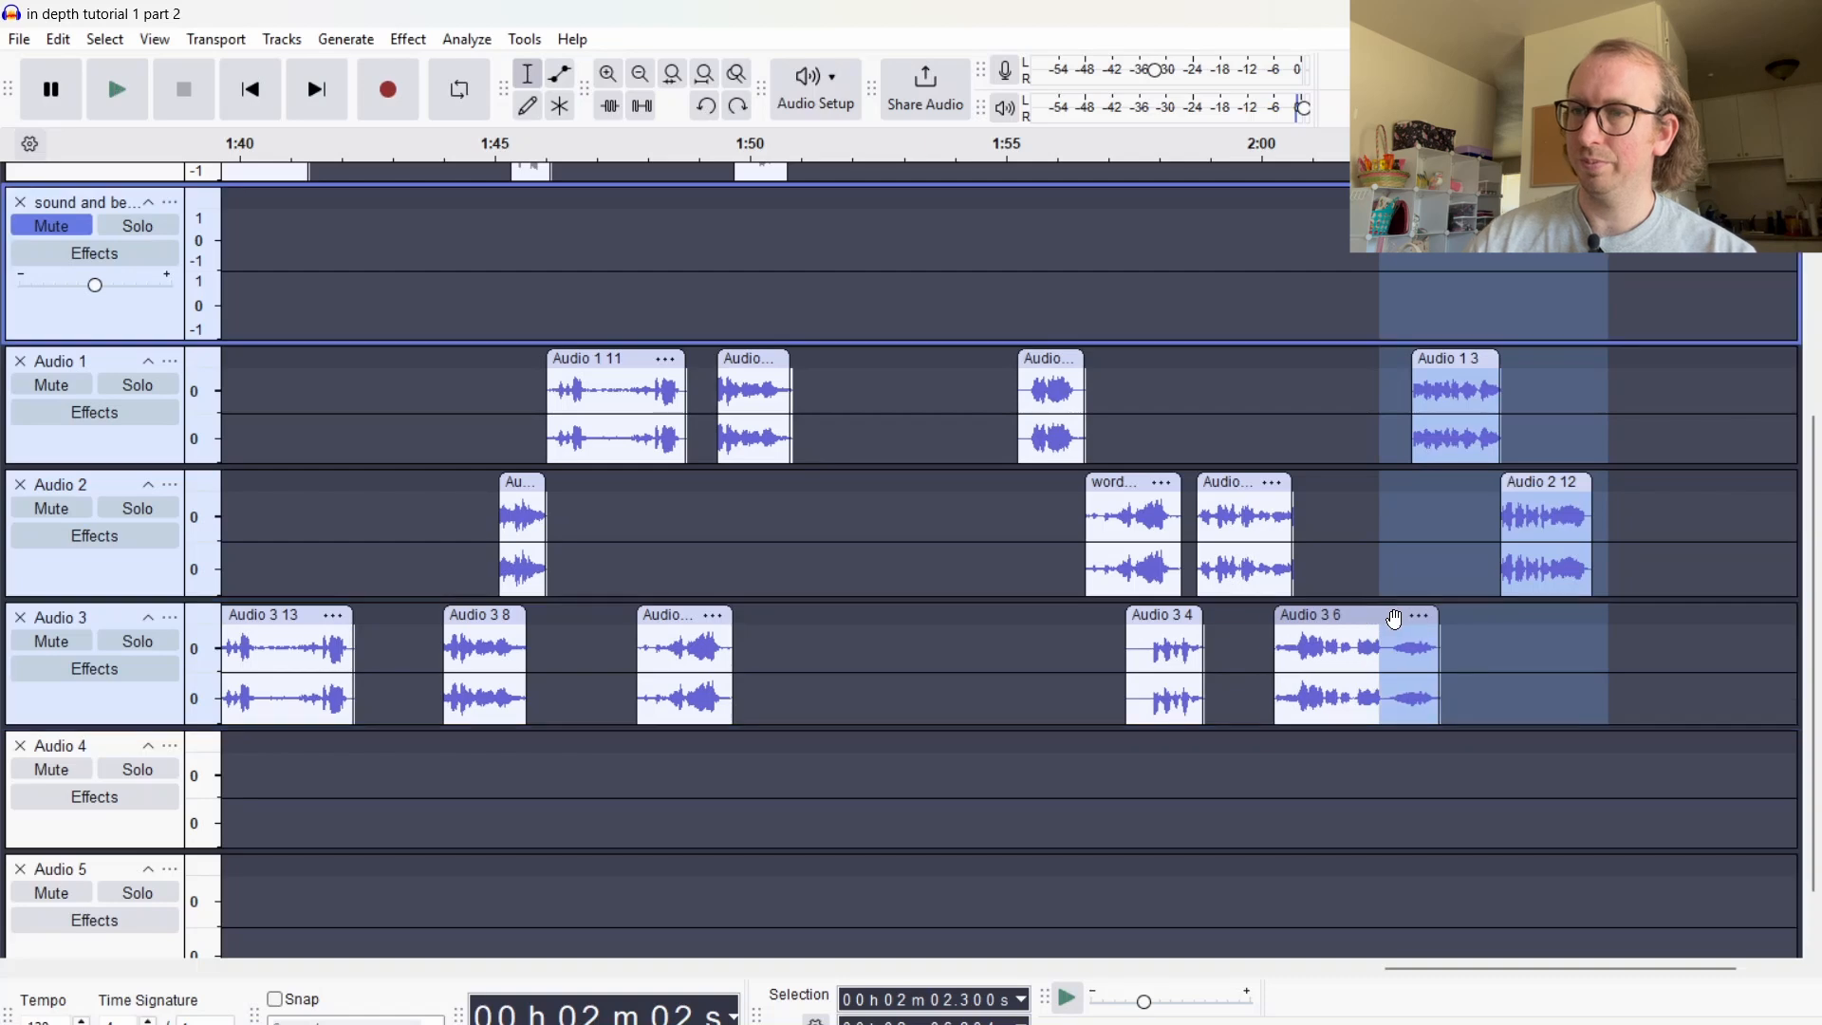
left_click_drag(1367, 628, 1344, 634)
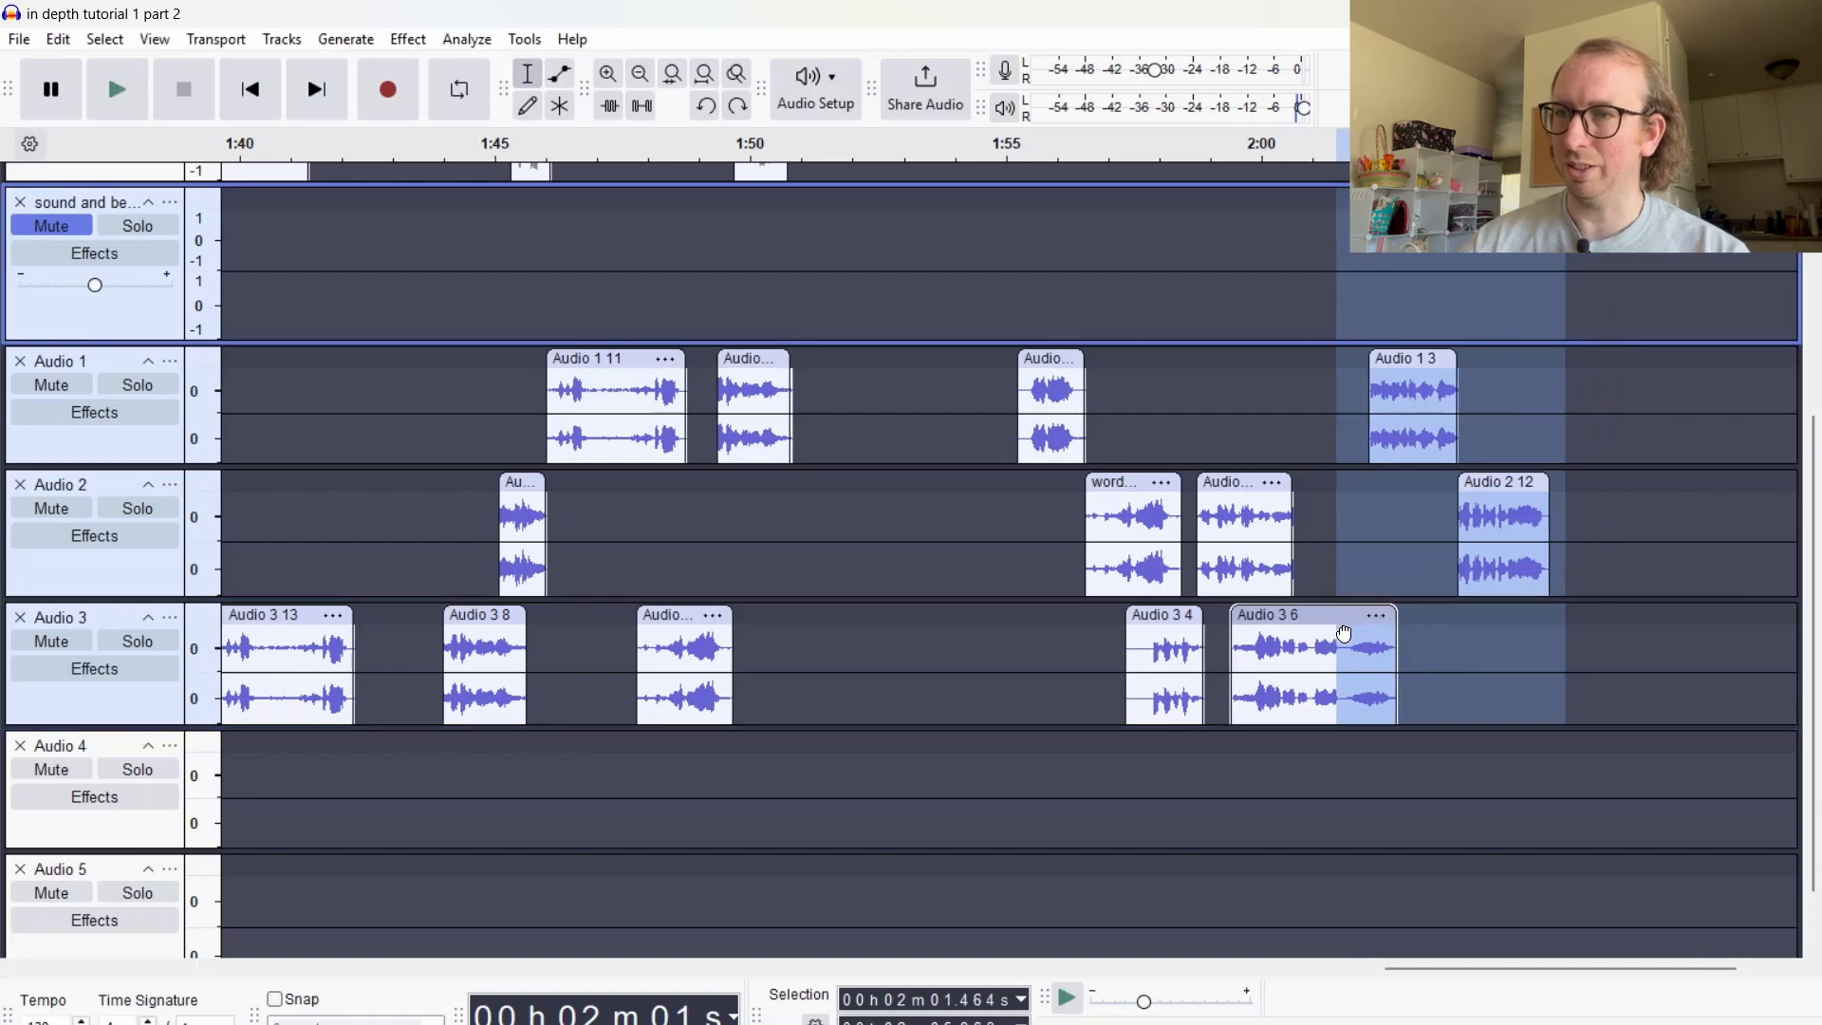
left_click(1172, 303)
key("space")
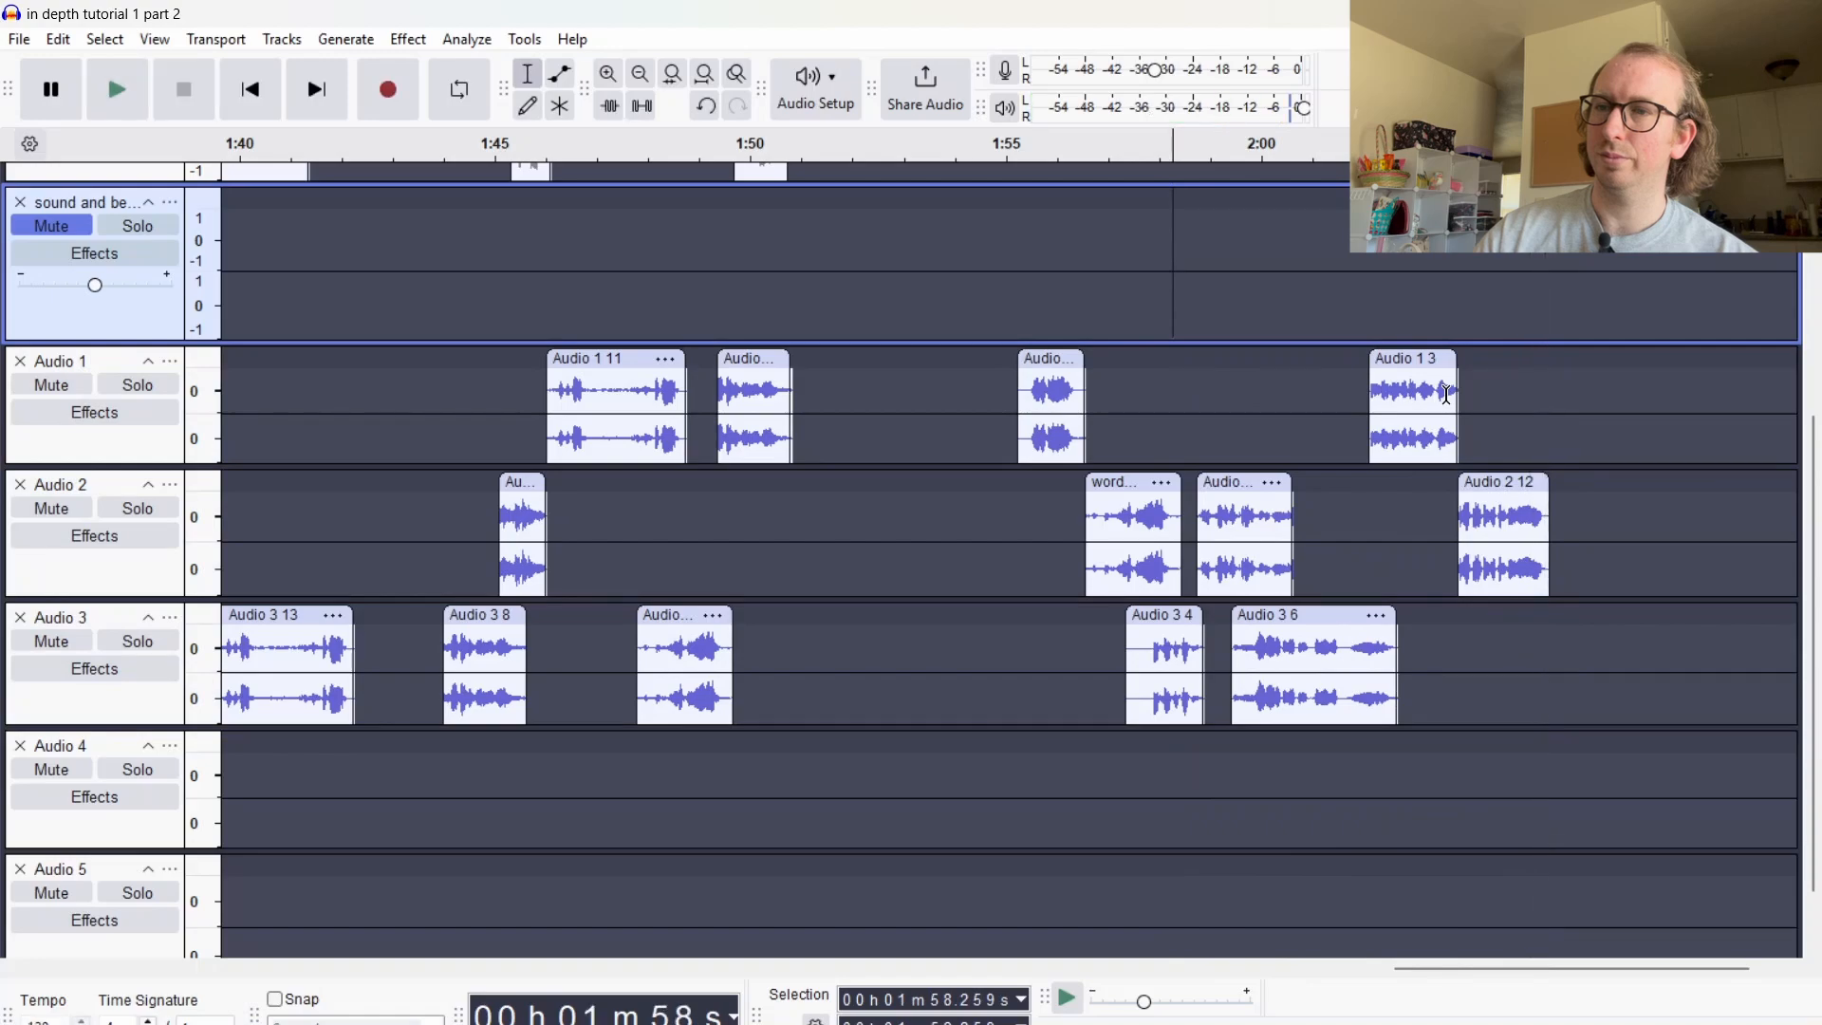
Copy the words 9 clip from the beginning of Audio 2 into Audio 3 at 2:05.550 and play from 2:03.669
left_click_drag(1638, 968, 475, 963)
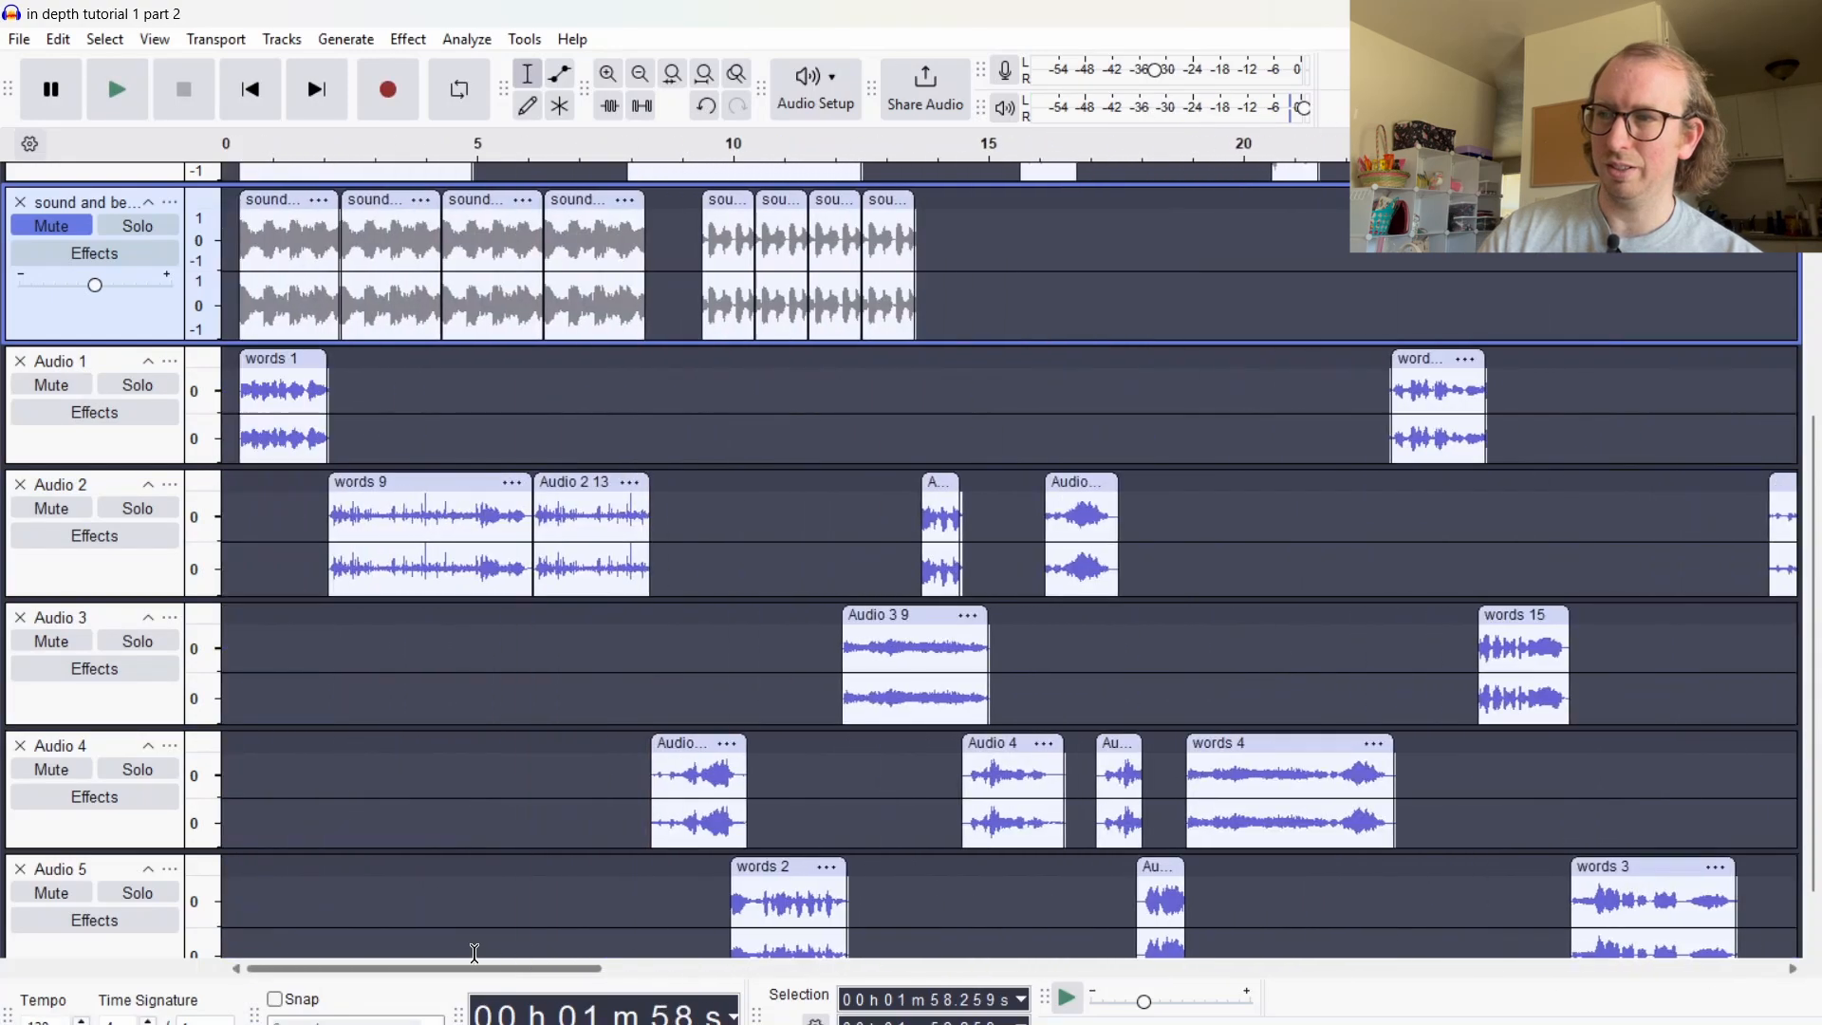
left_click(430, 480)
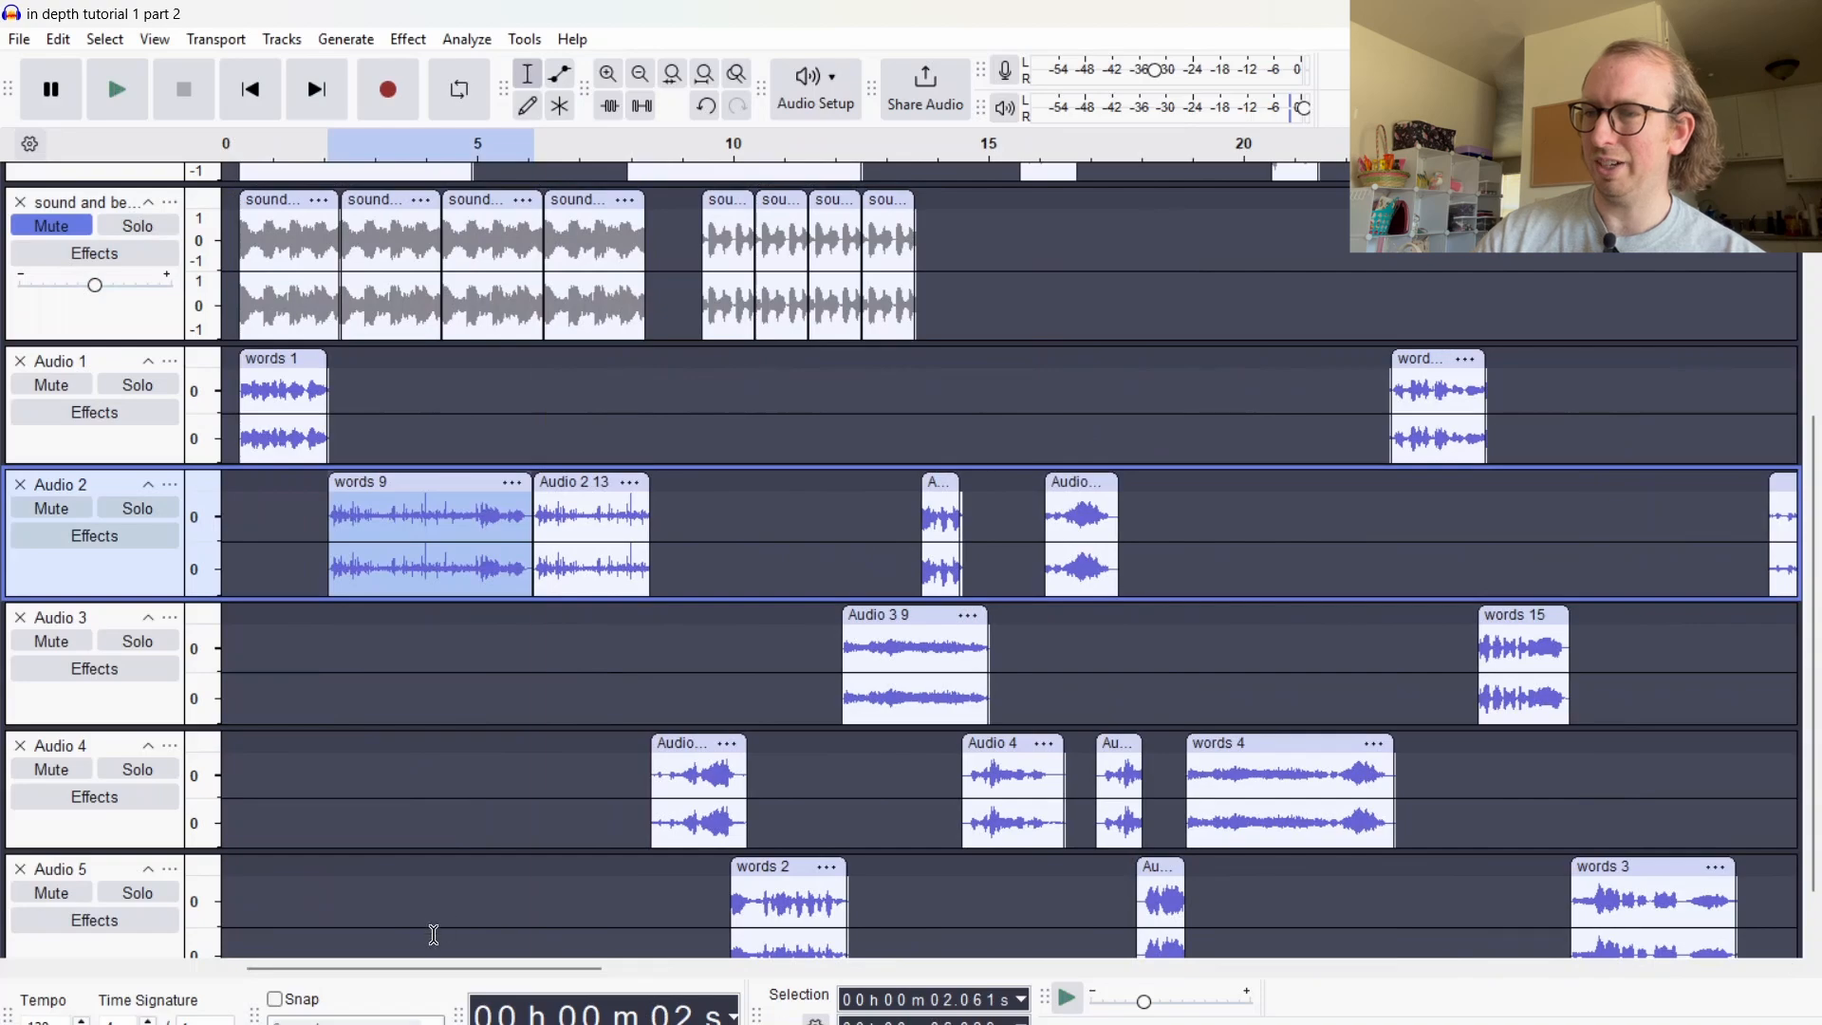
left_click_drag(516, 969, 1777, 840)
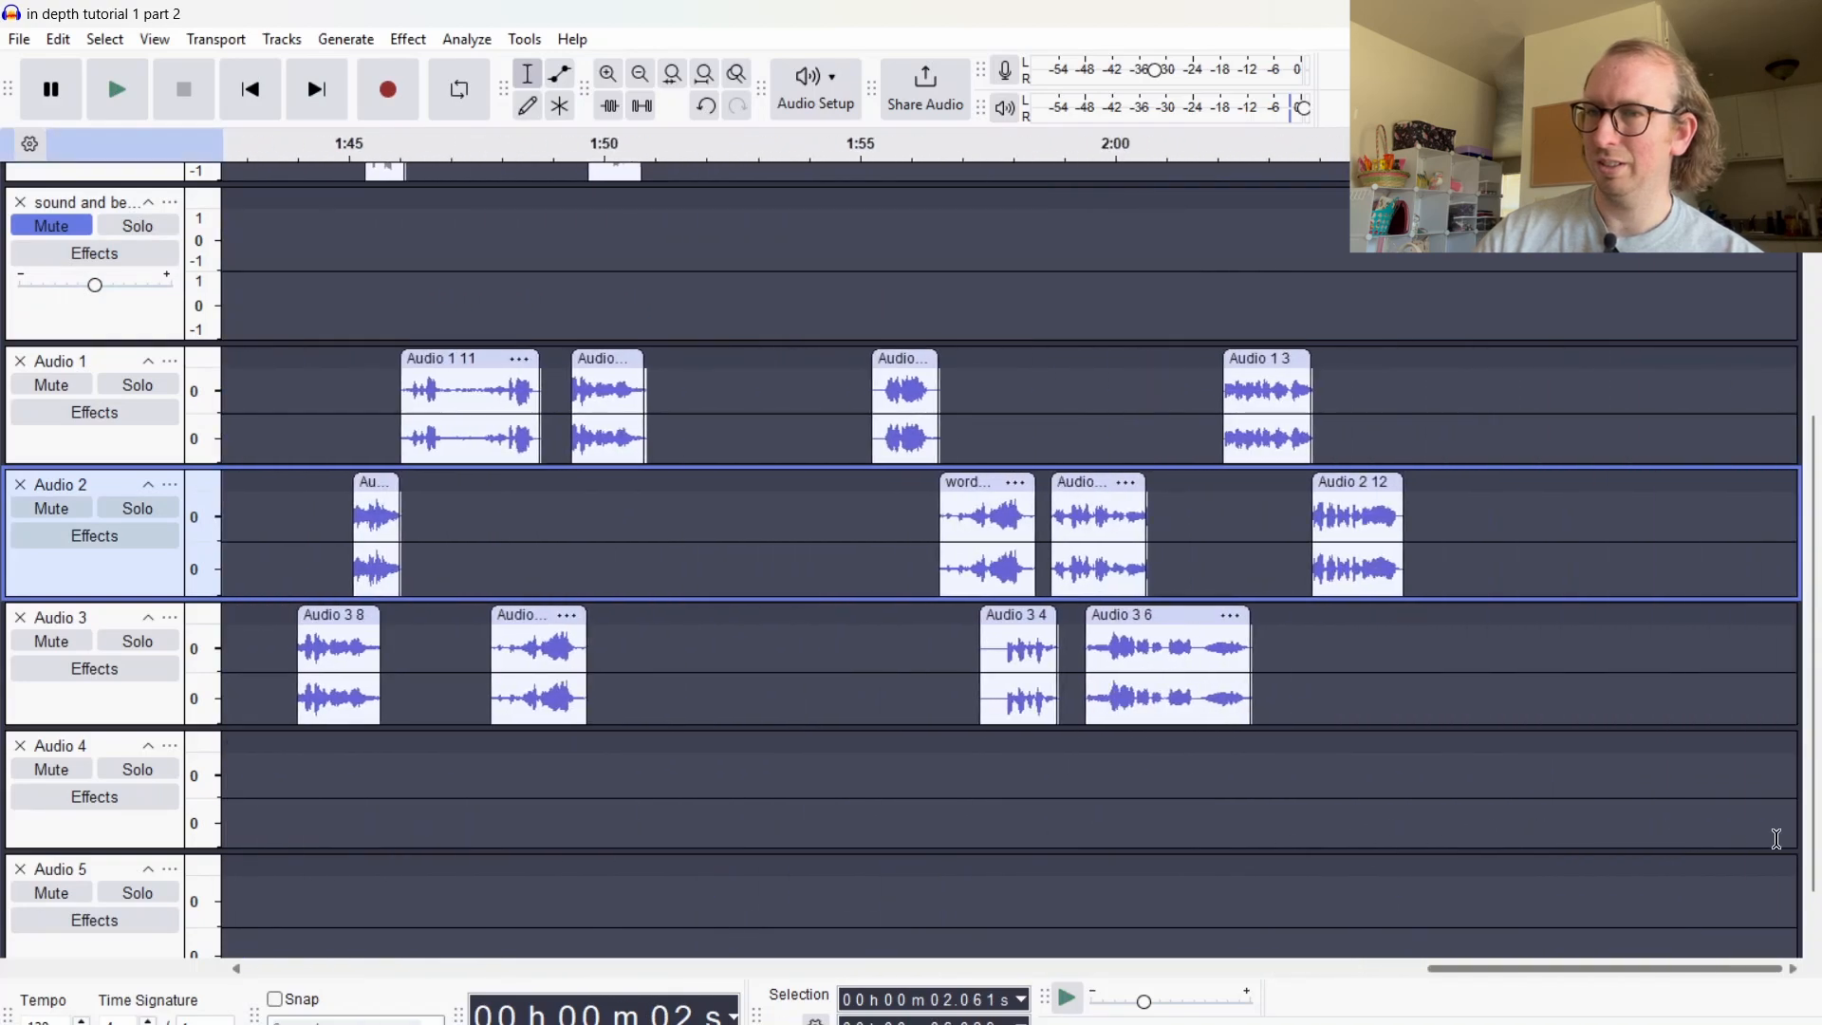
left_click(1398, 635)
key("ctrl+v")
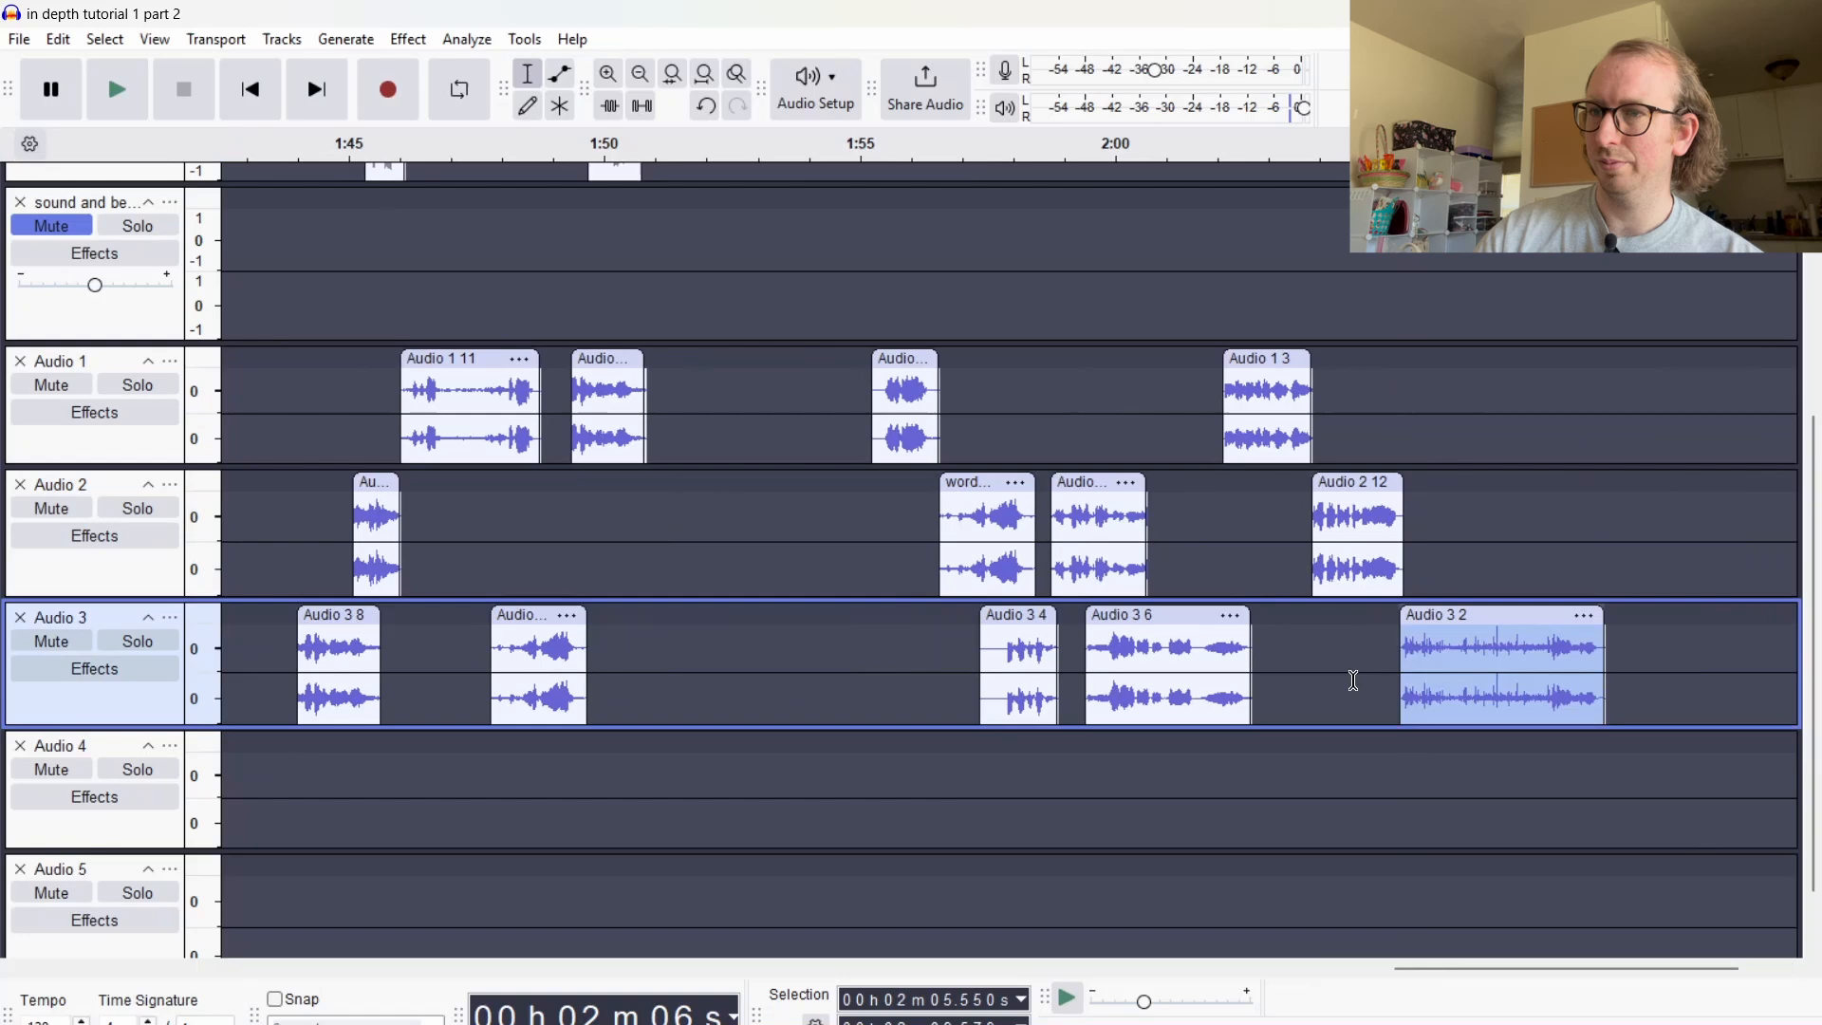
left_click(1303, 640)
key("space")
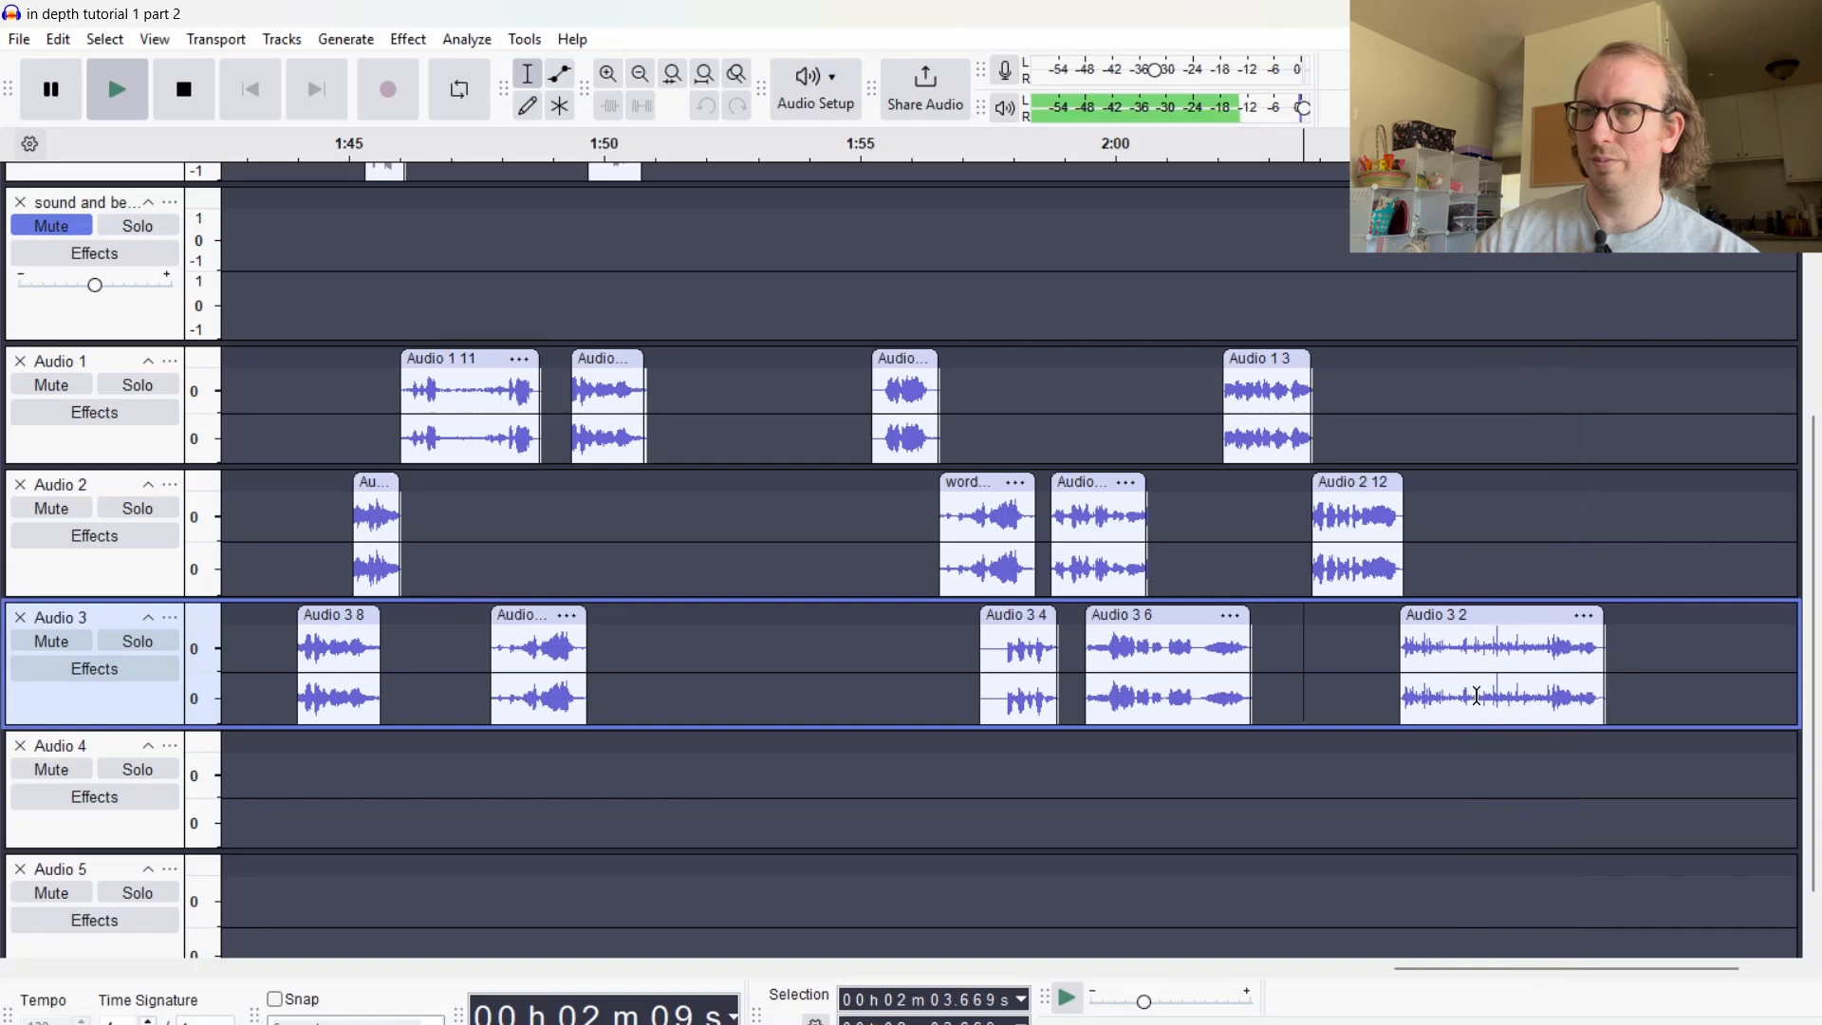
Move the Audio 3 2 clip about 1 s earlier to start near 2:04.6 and check it by playing from 2:01.580
key("space")
left_click_drag(1517, 615, 1474, 626)
left_click(1197, 513)
key("space")
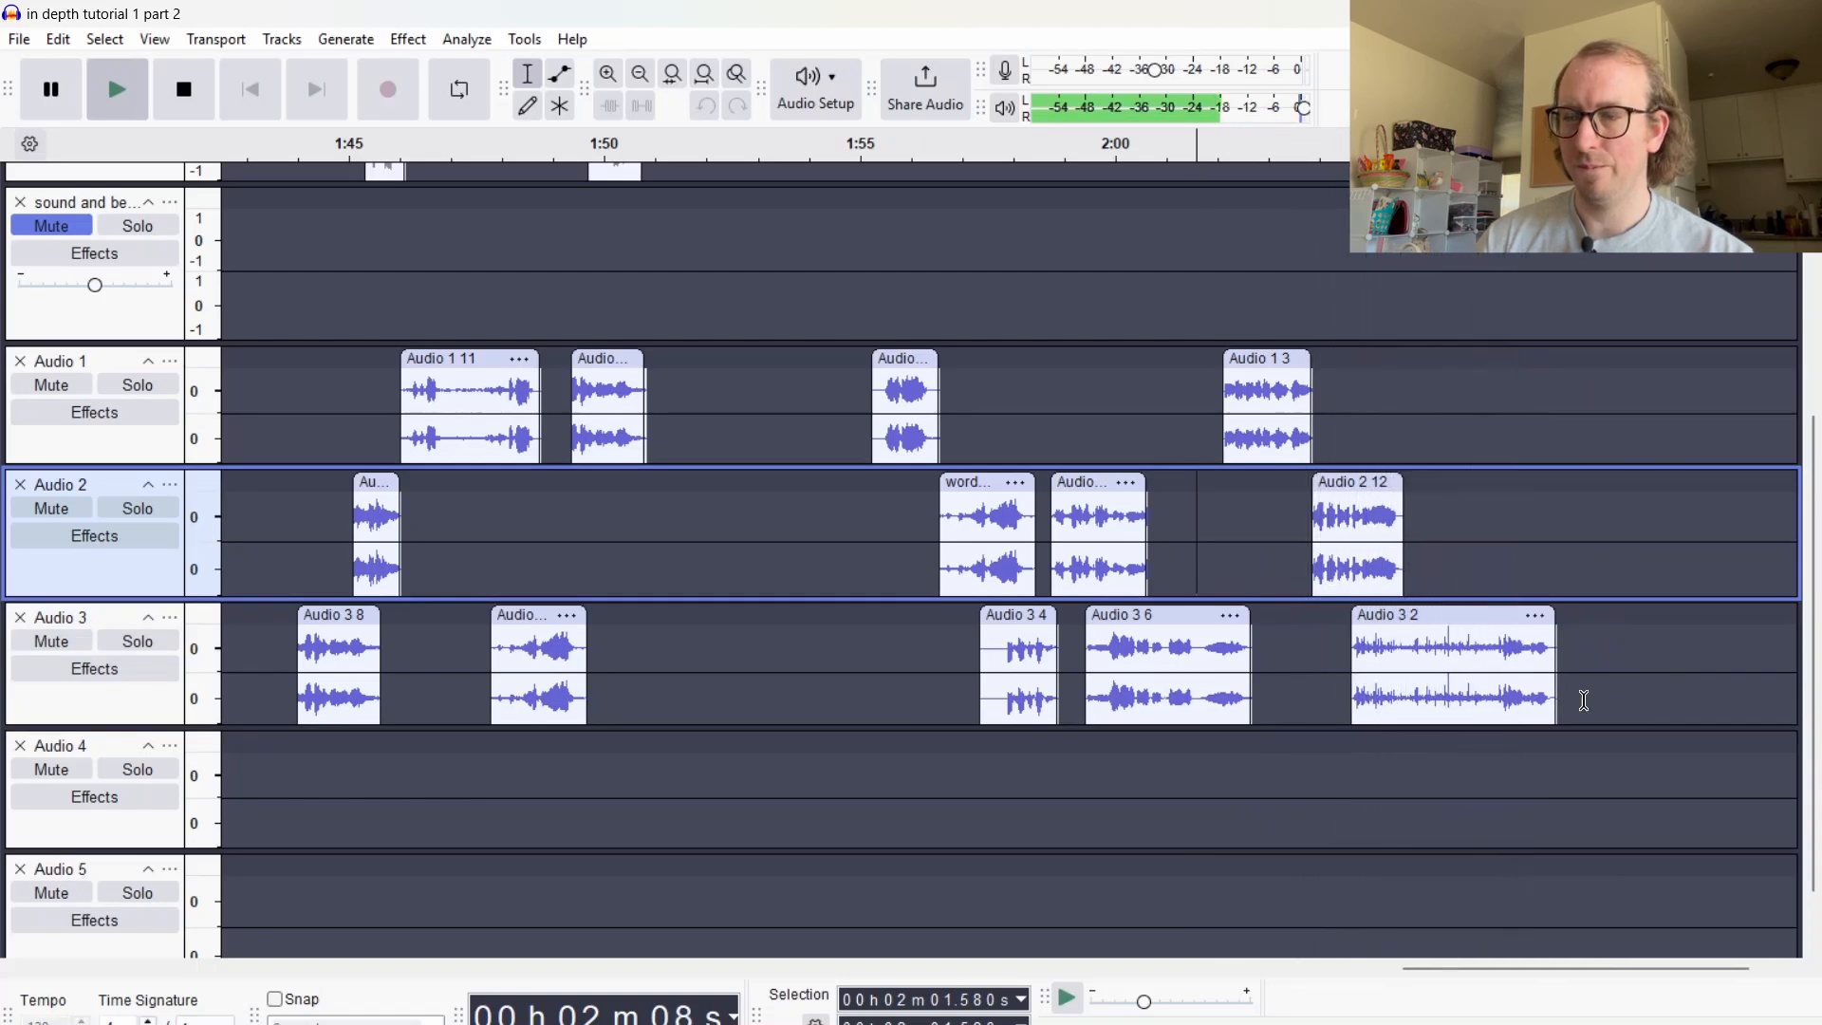
key("space")
key("space")
key("space")
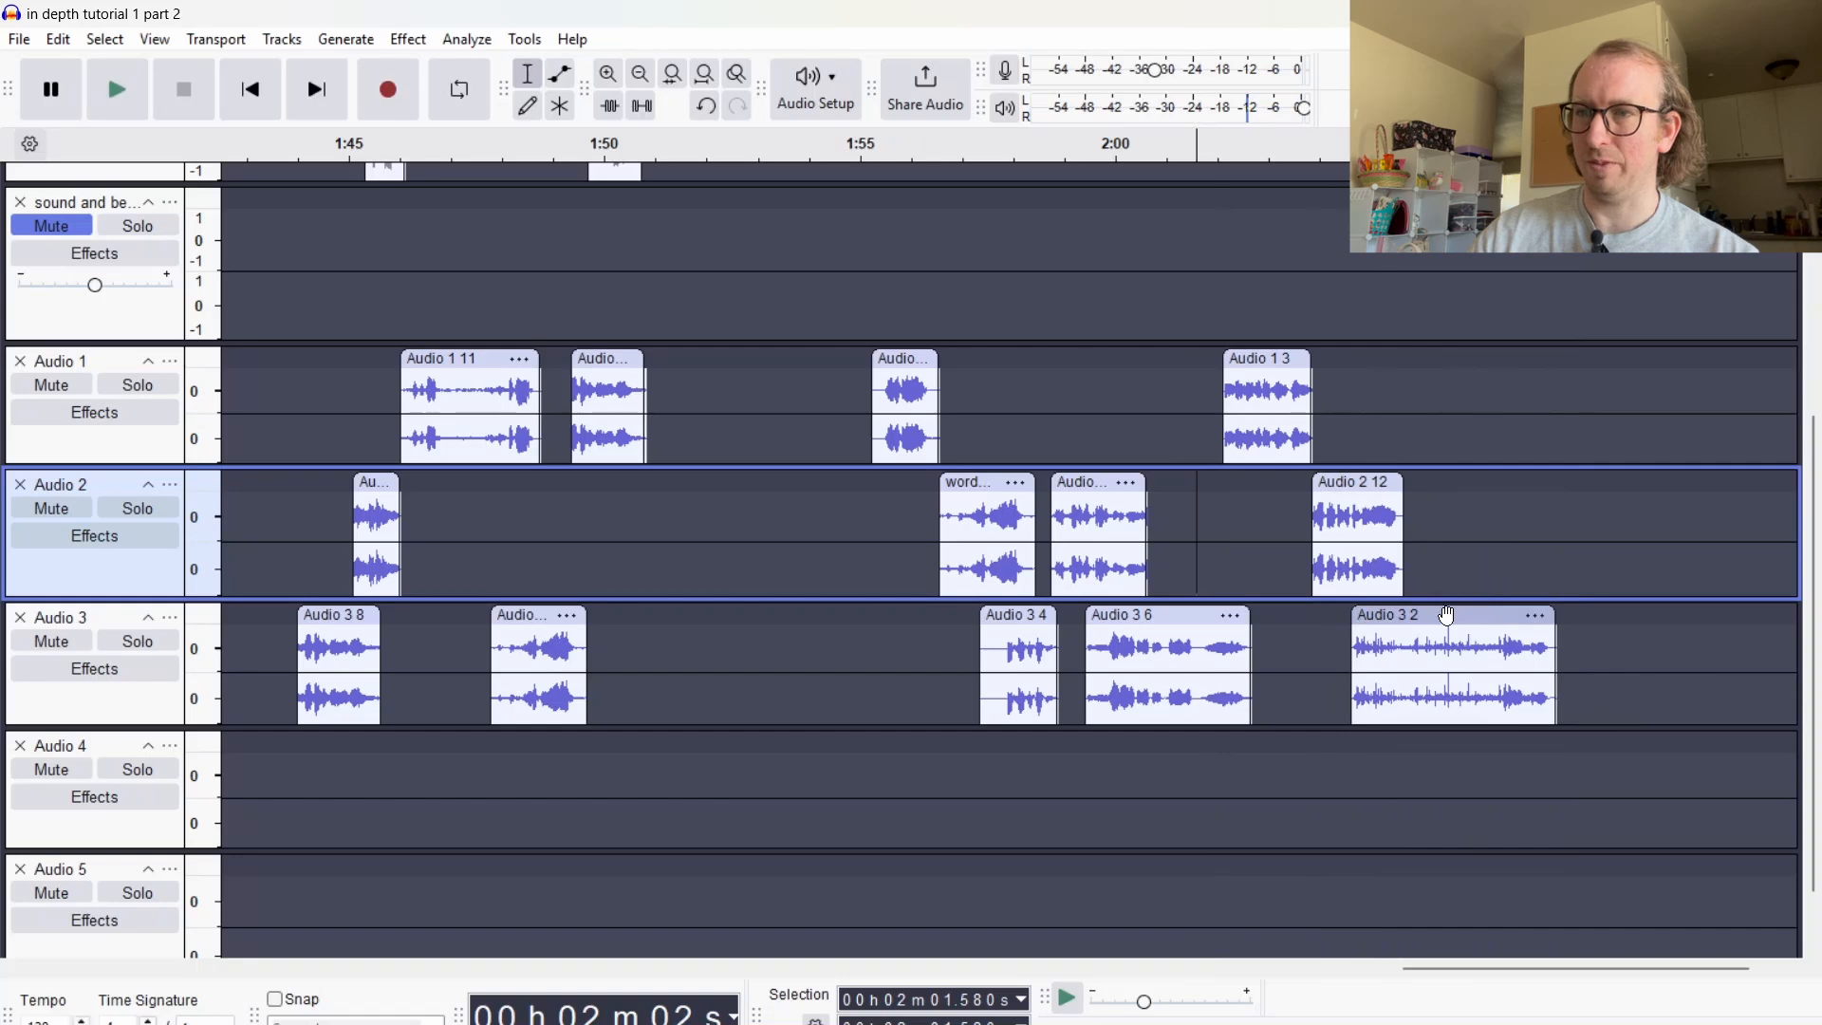
Move the Audio 3 2 clip slightly later to start at about 2:05.0 and play from 2:03.275
left_click_drag(1445, 615, 1467, 624)
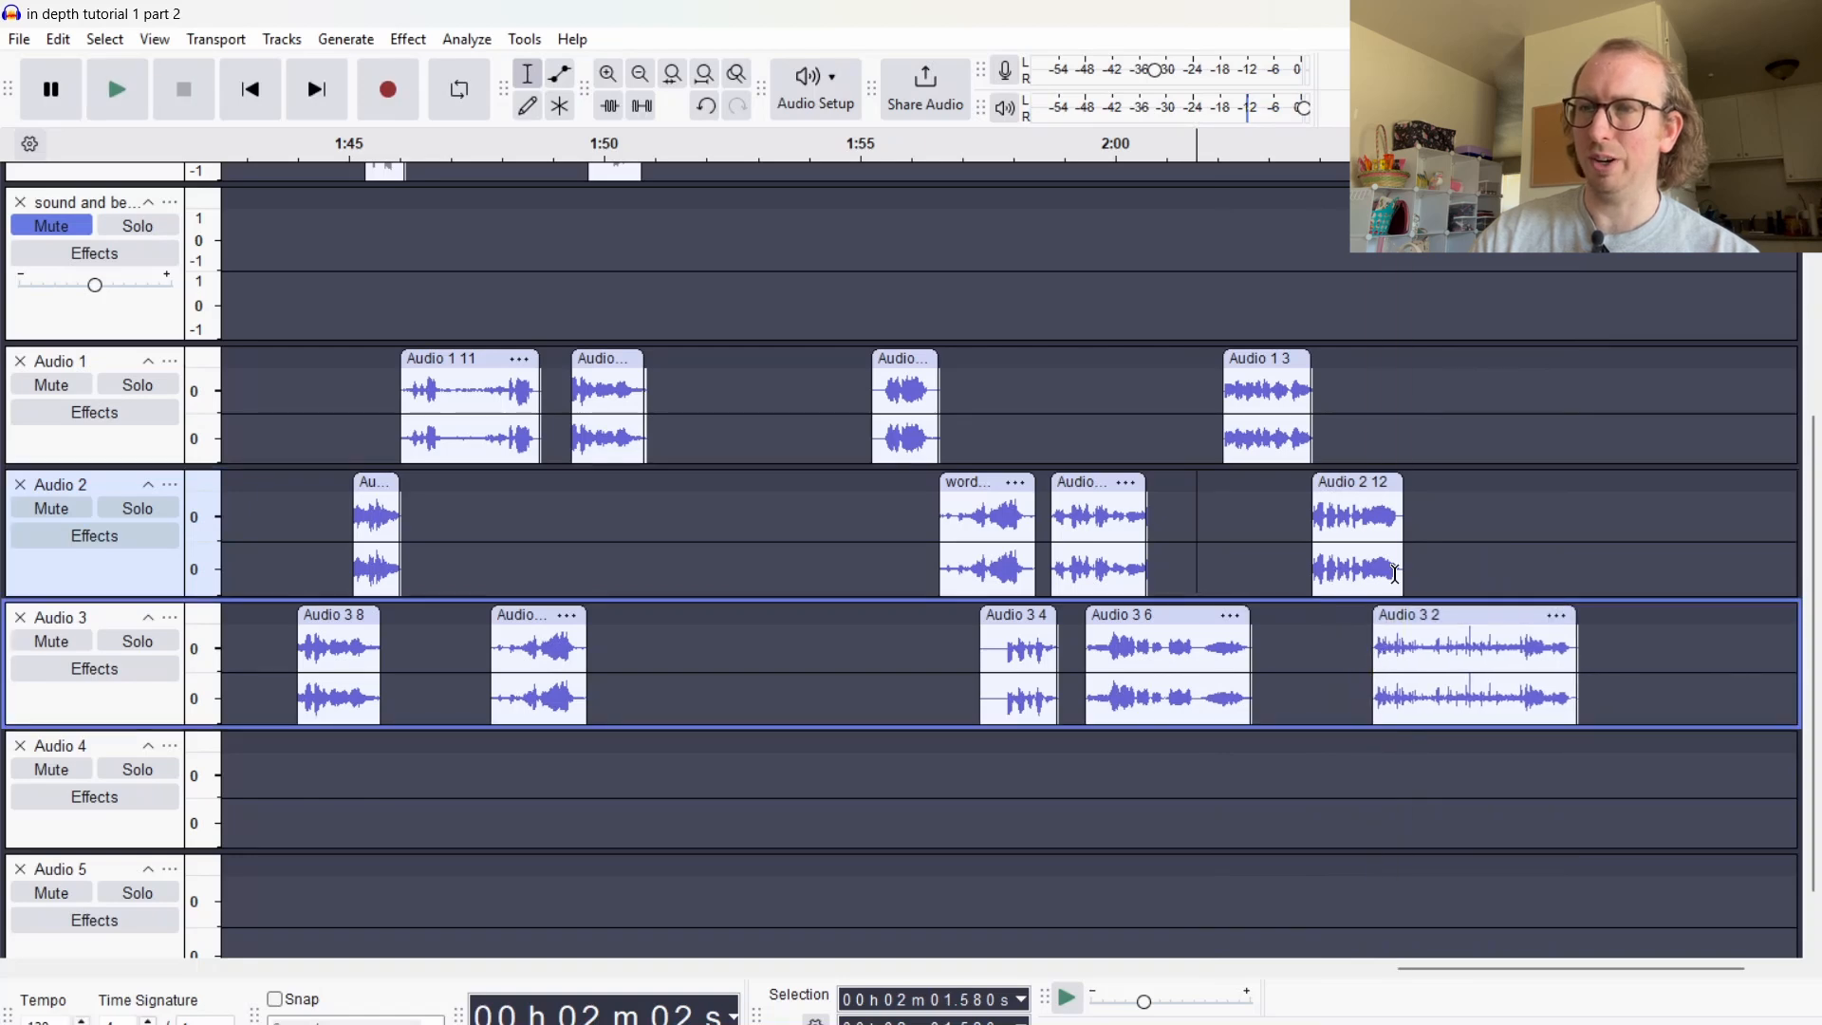
left_click(1280, 562)
key("space")
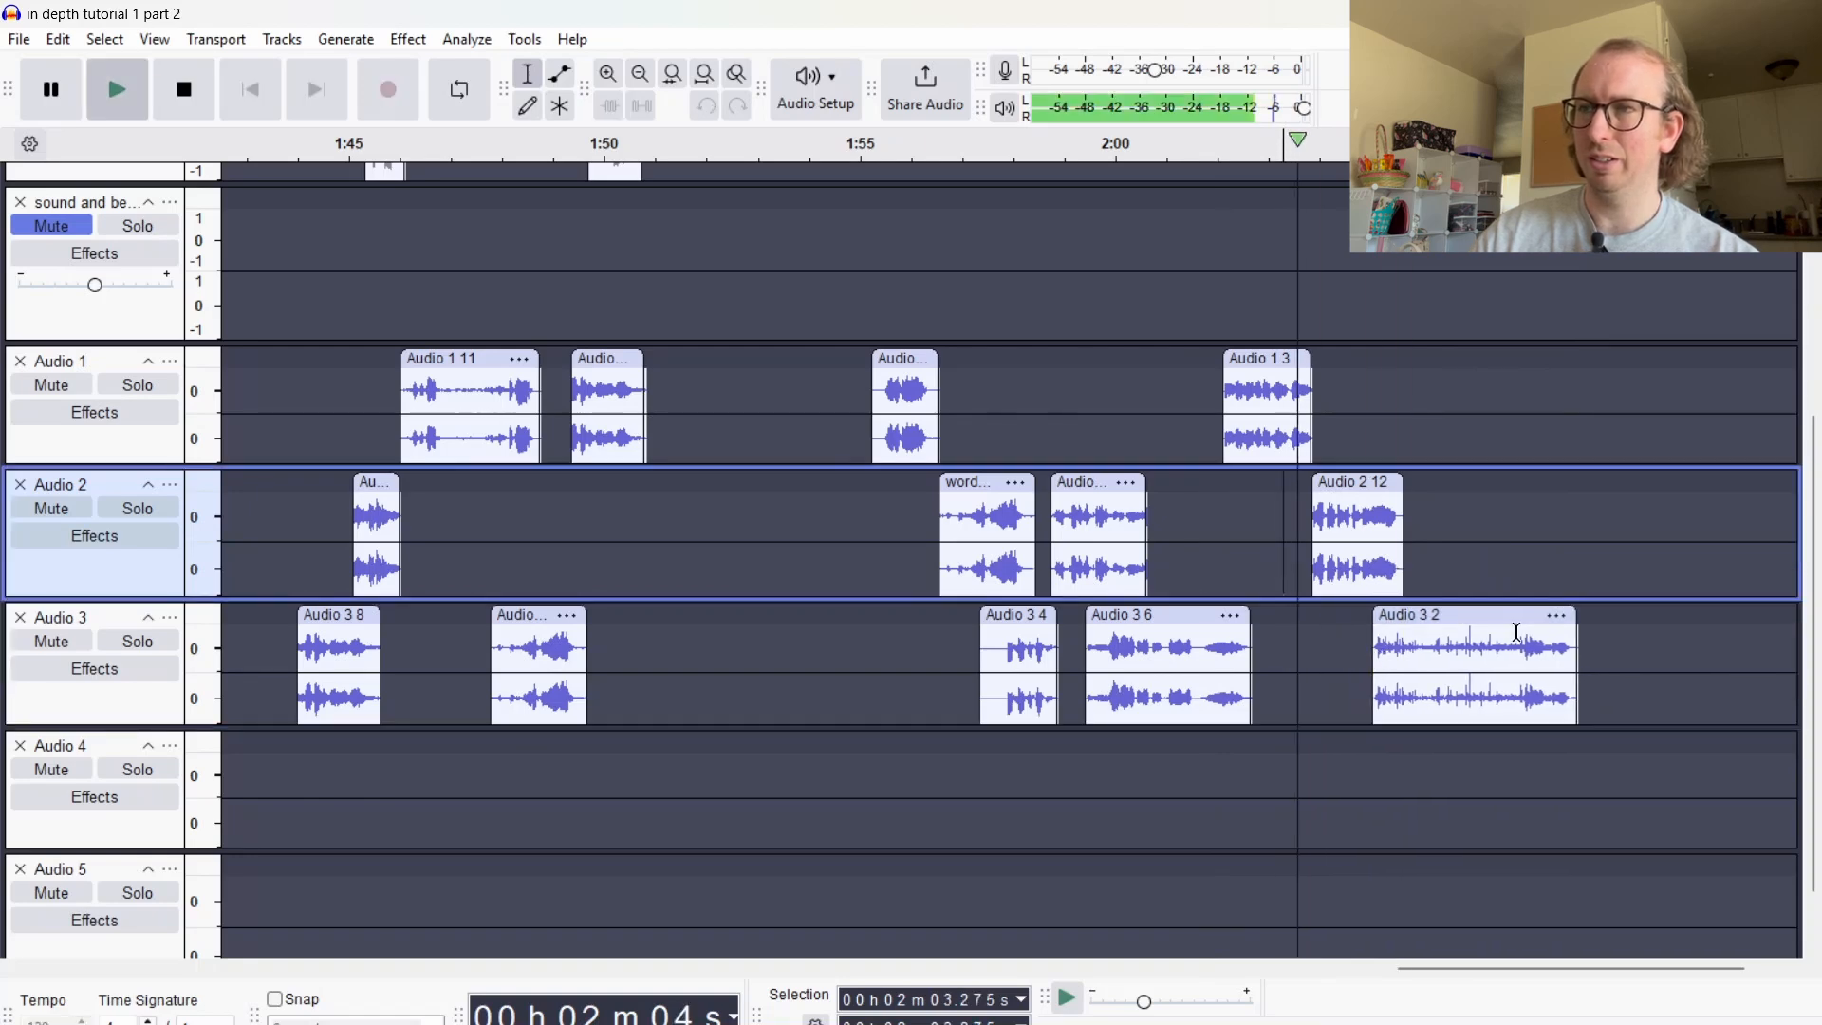
left_click(610, 76)
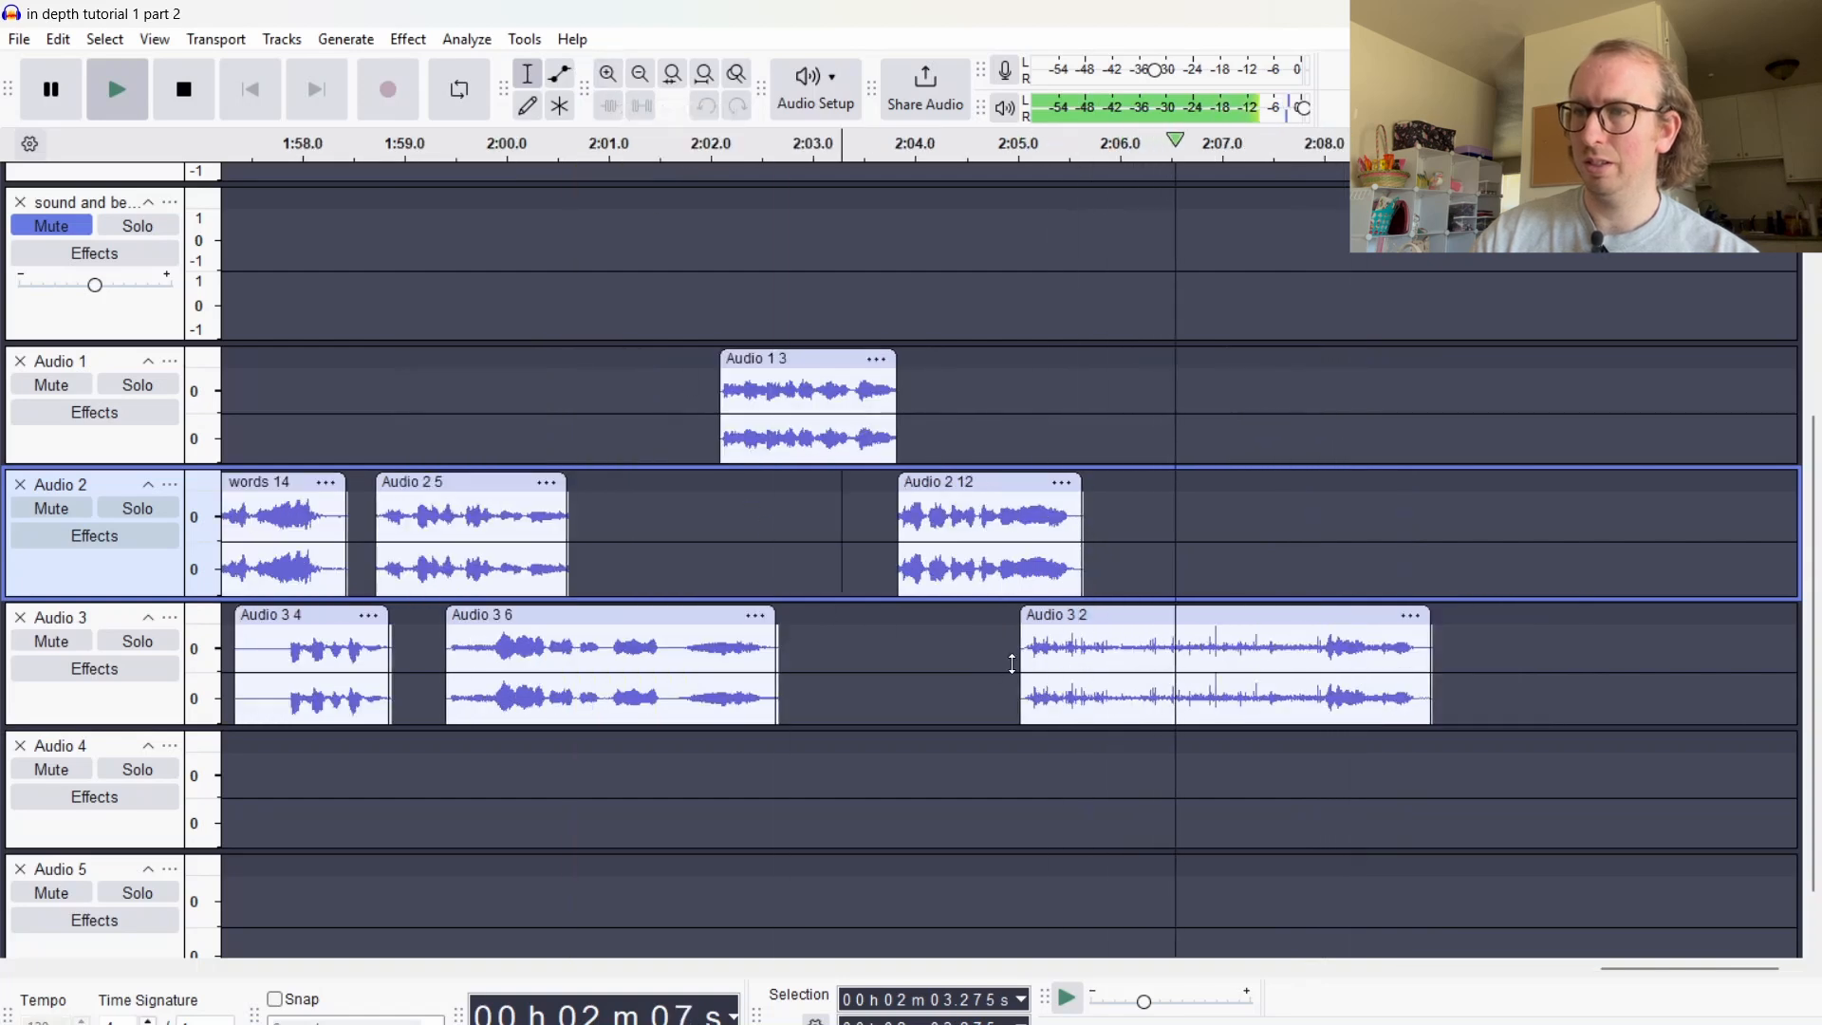
key("space")
Nudge the Audio 3 2 clip later to about 2:05.1 and play the transition from 2:04.053
left_click_drag(1082, 615, 1095, 615)
left_click(920, 638)
key("space")
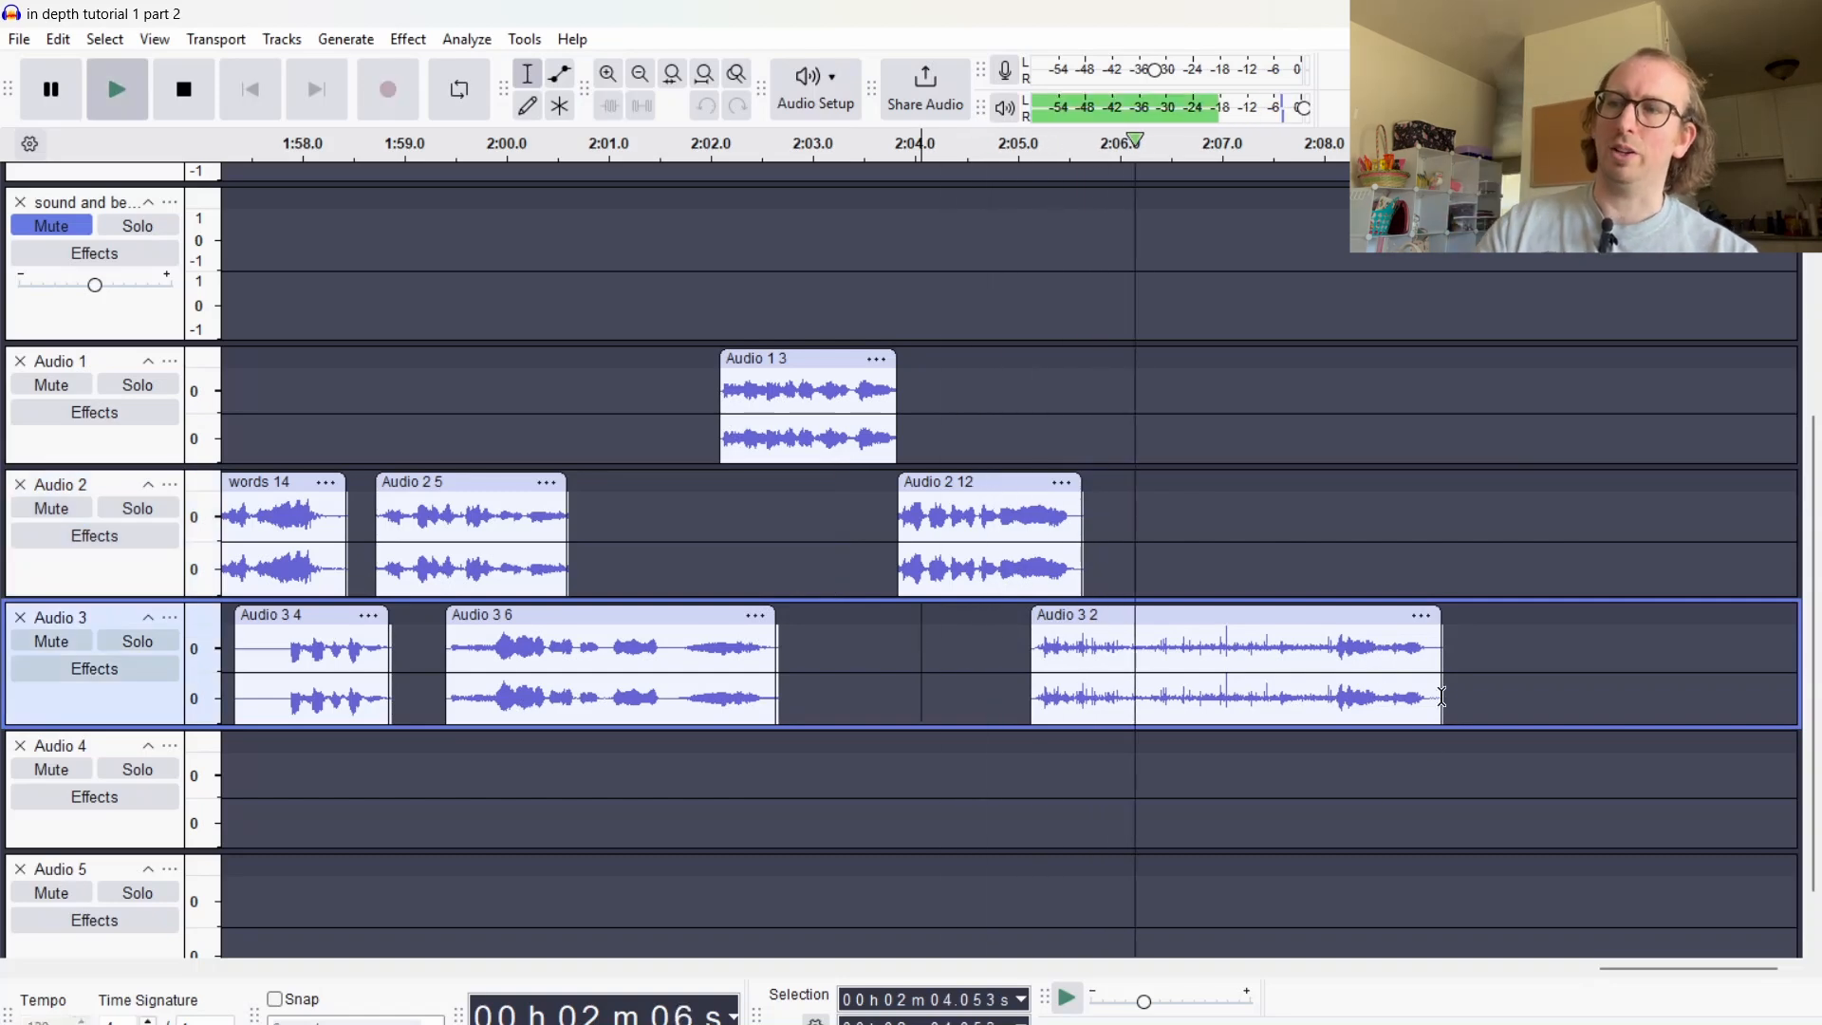
key("space")
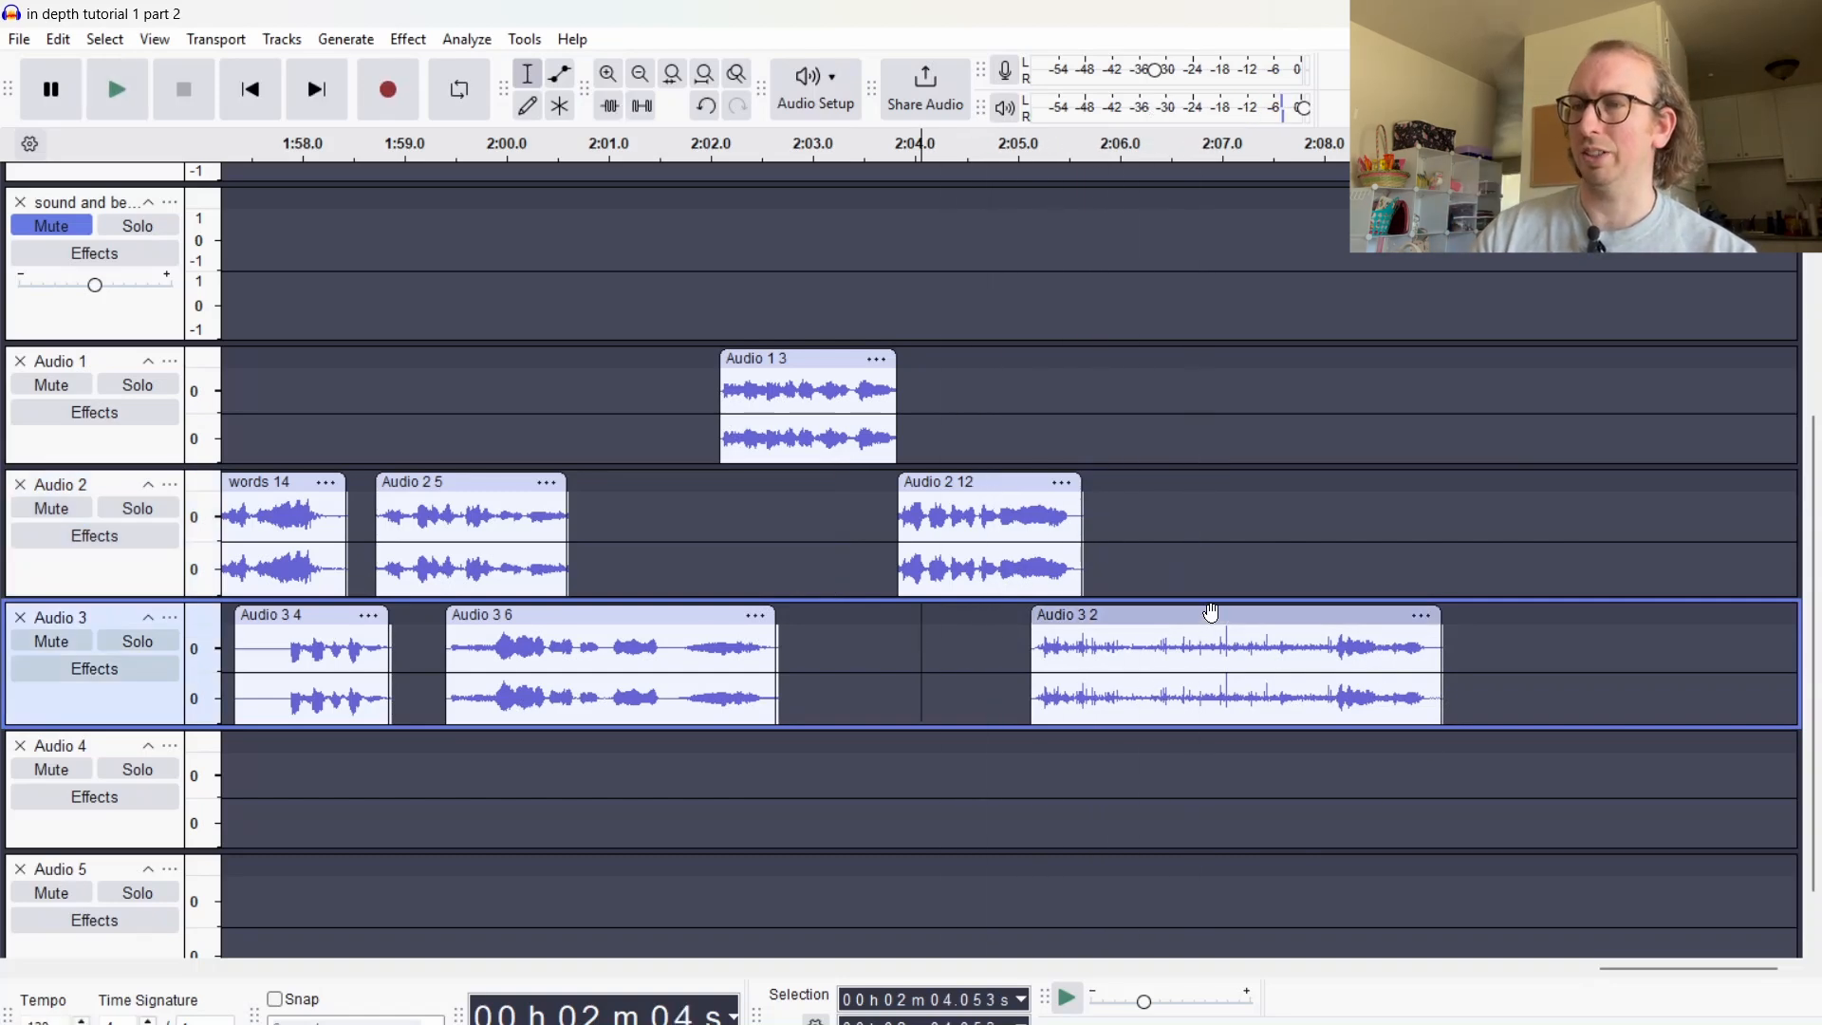
Nudge the Audio 3 2 clip earlier to start at about 2:04.9 and play from 2:03.414
left_click_drag(1205, 620, 1193, 627)
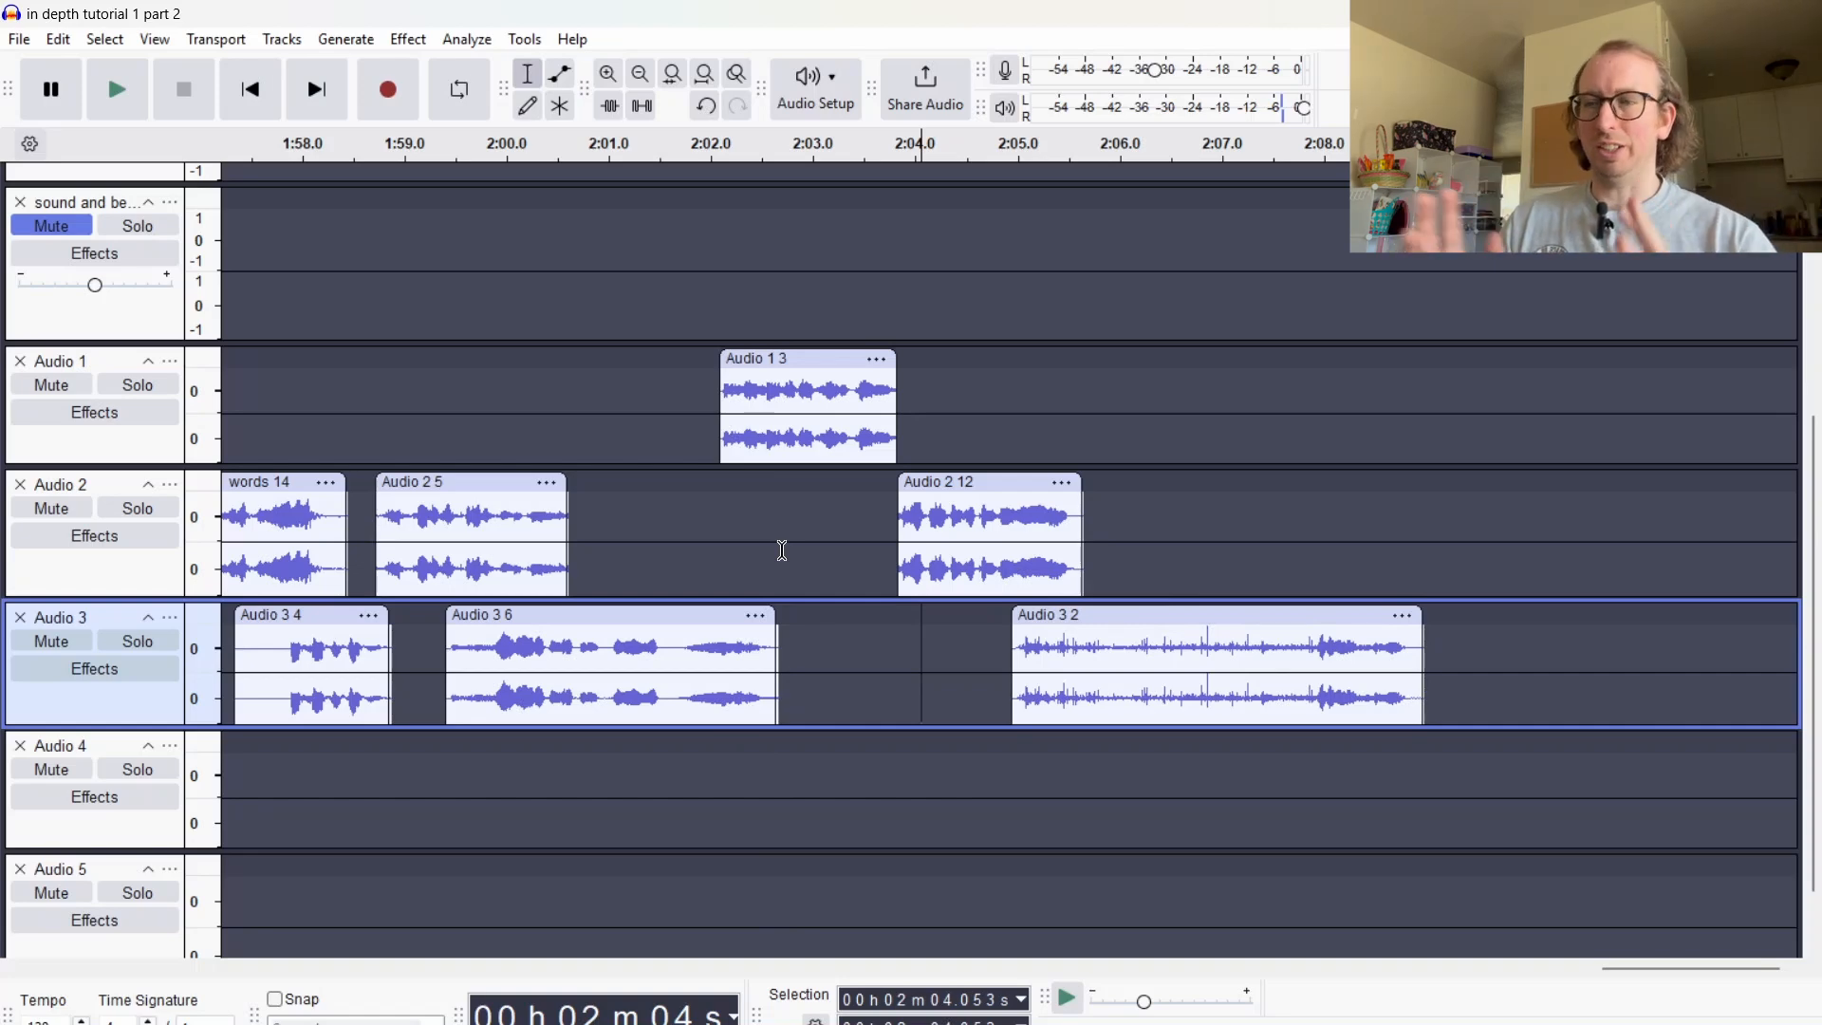
left_click(856, 500)
key("space")
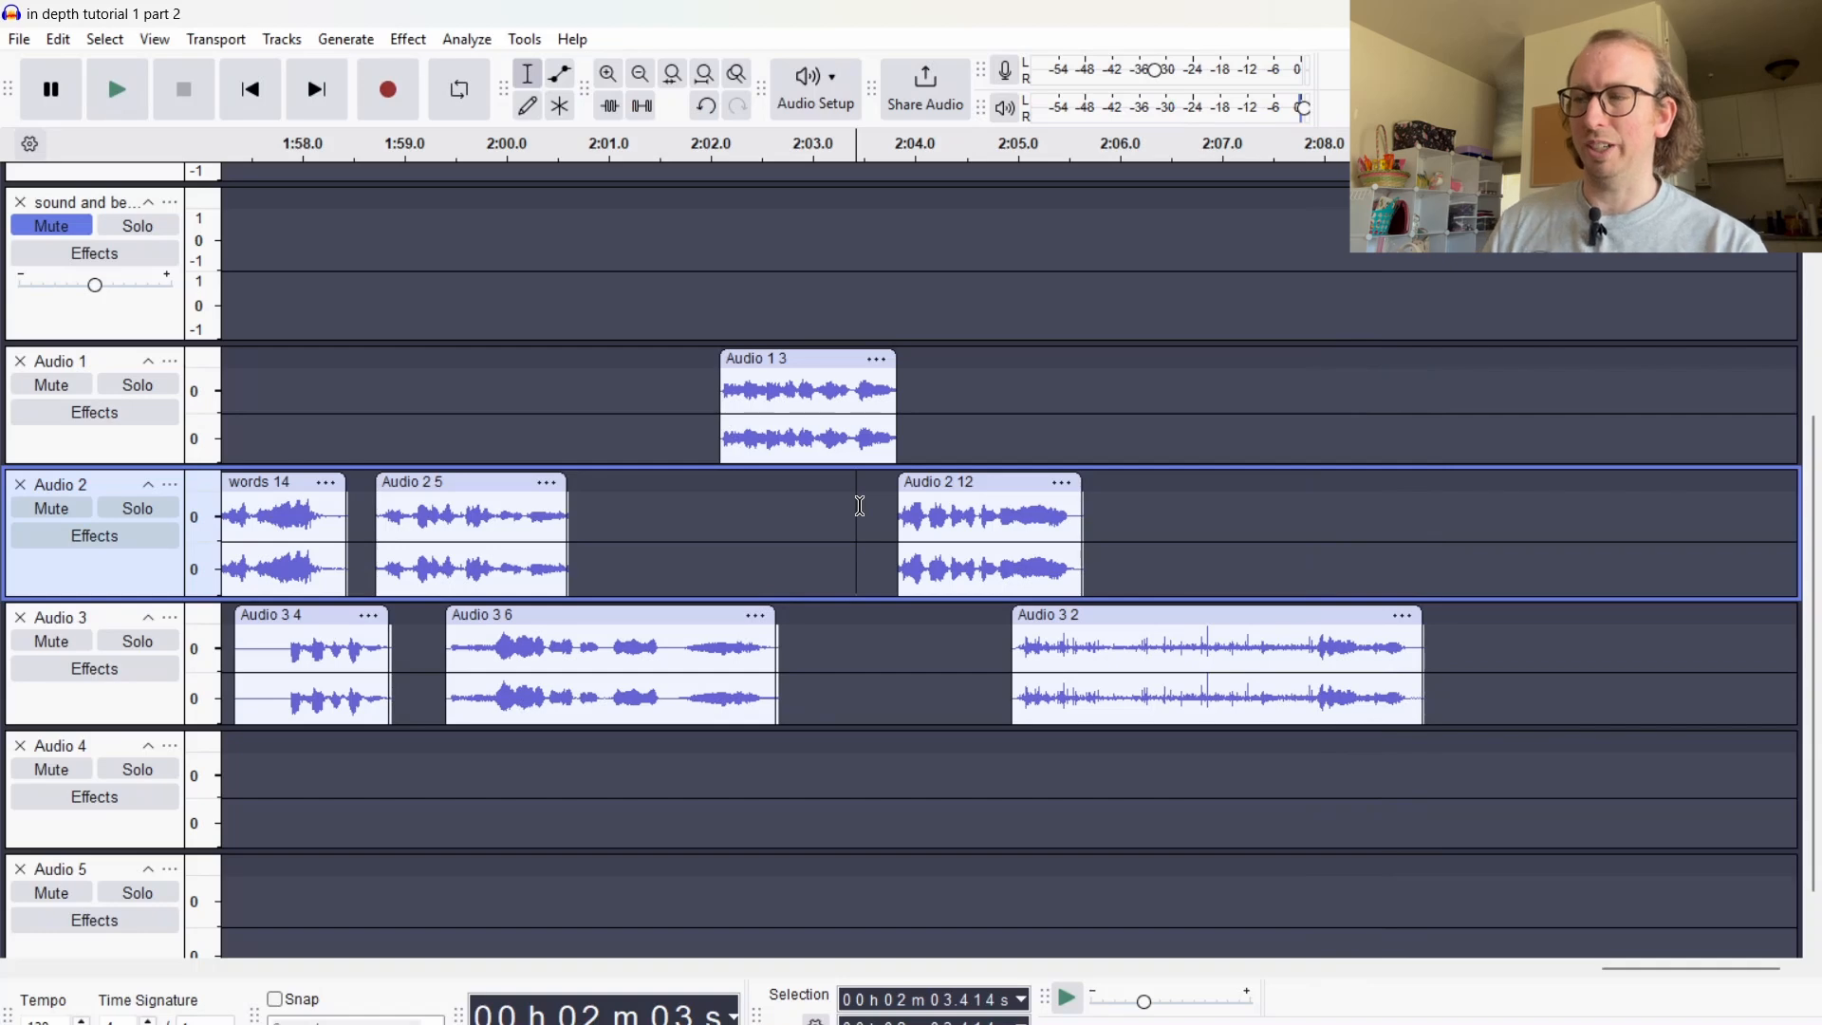
Transfer the Audio 1 clip at 1:55.212 to the same time on Audio 3 and delete the original
key("ctrl+3")
left_click(513, 664)
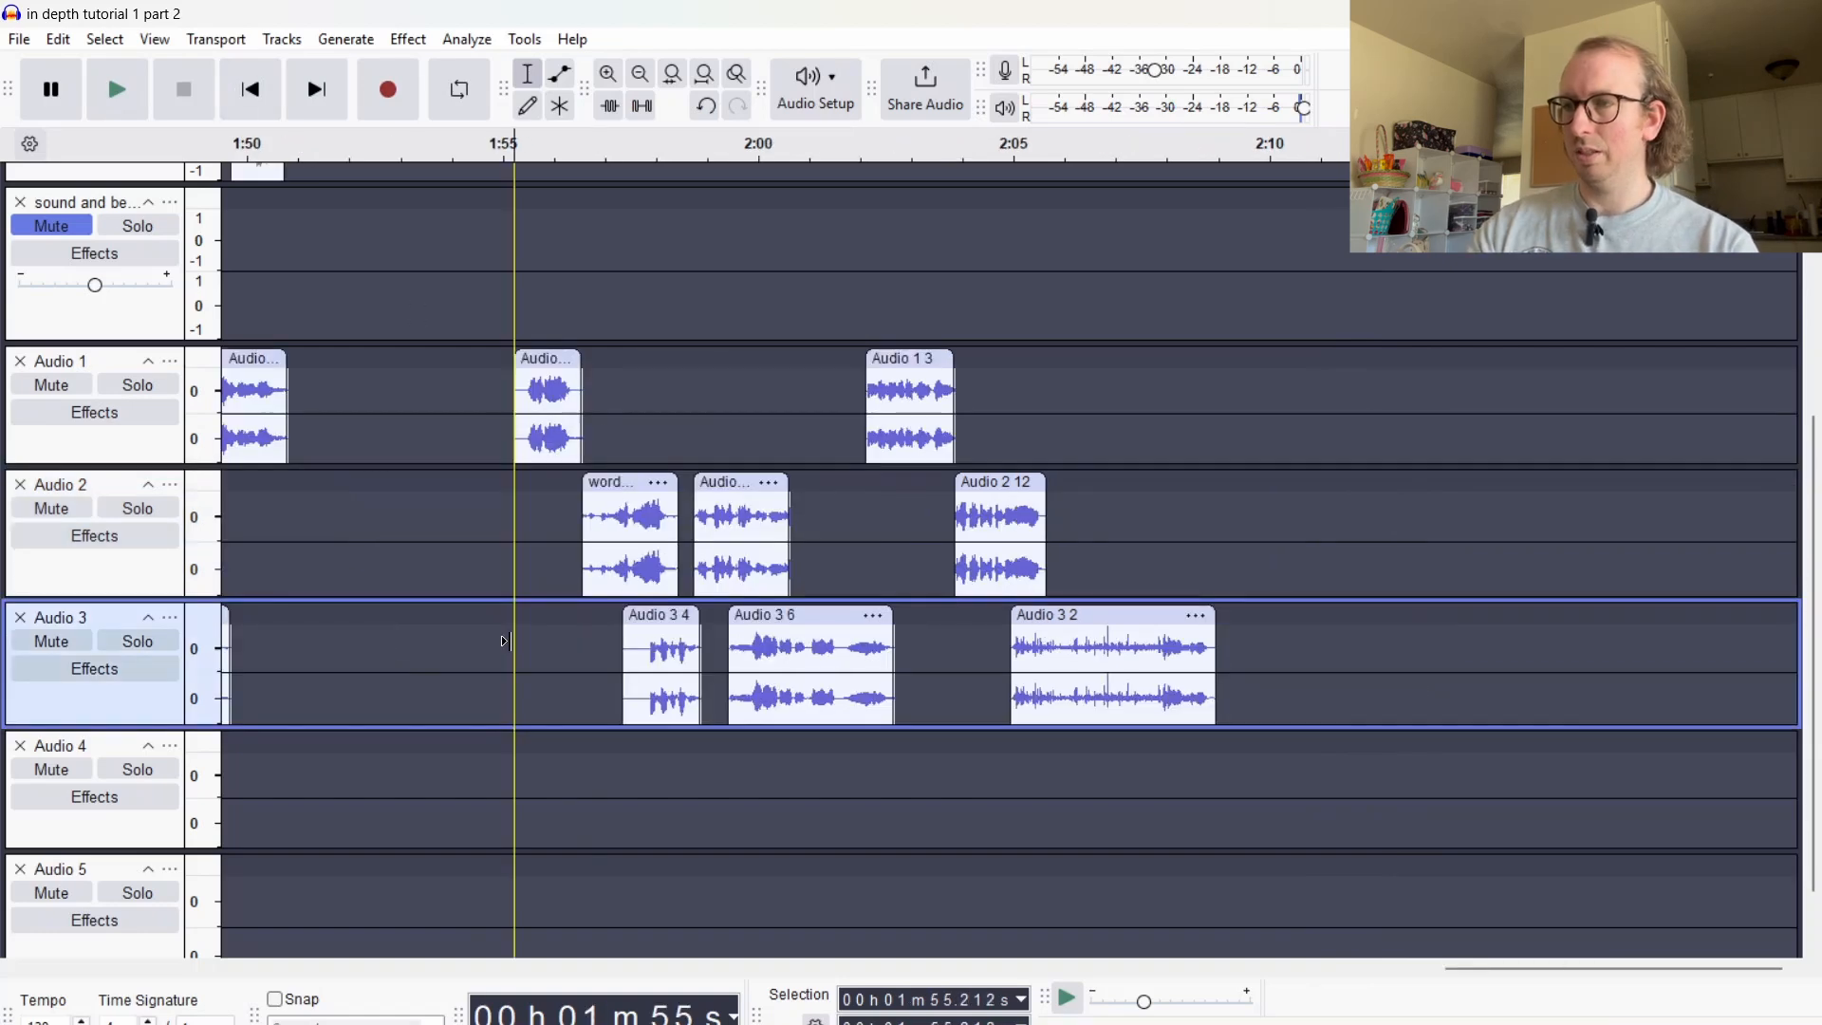
key("ctrl+v")
left_click(552, 360)
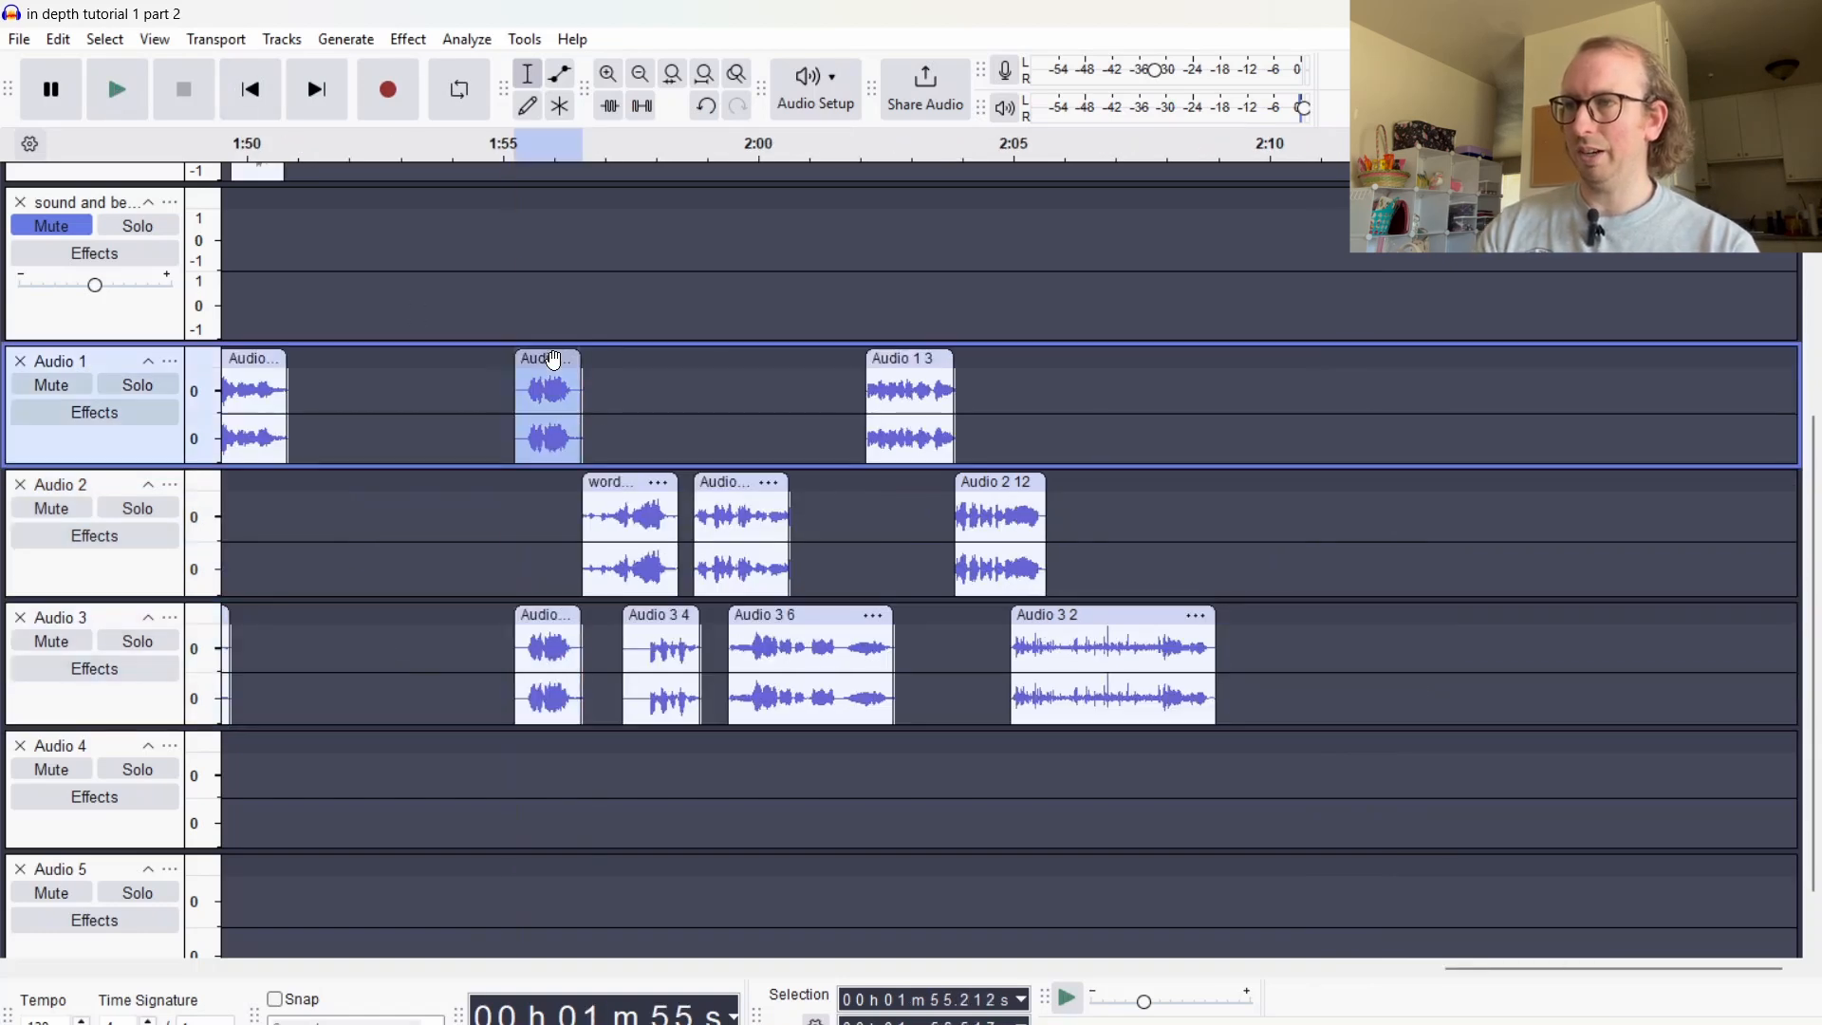
key("Delete")
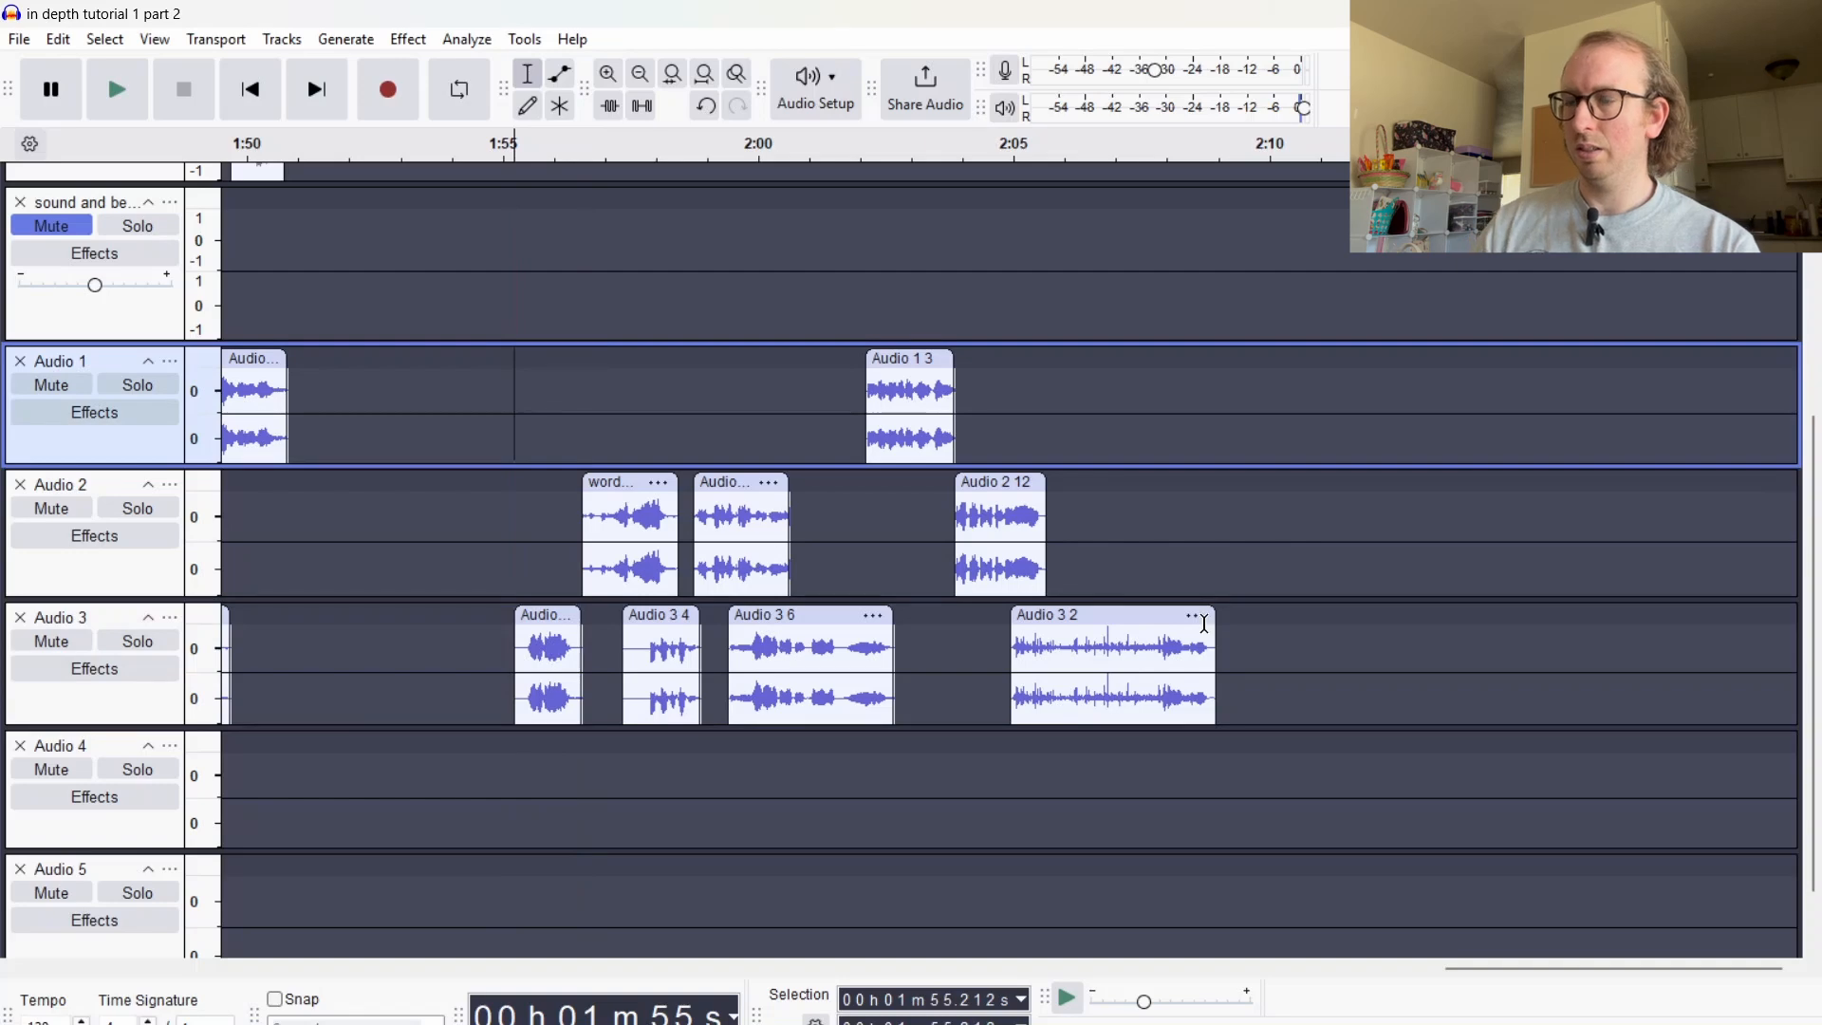
Copy the Audio 3 2 clip to Audio 1 at 2:04.935 and delete the original from Audio 3
left_click(1011, 440)
key("ctrl+v")
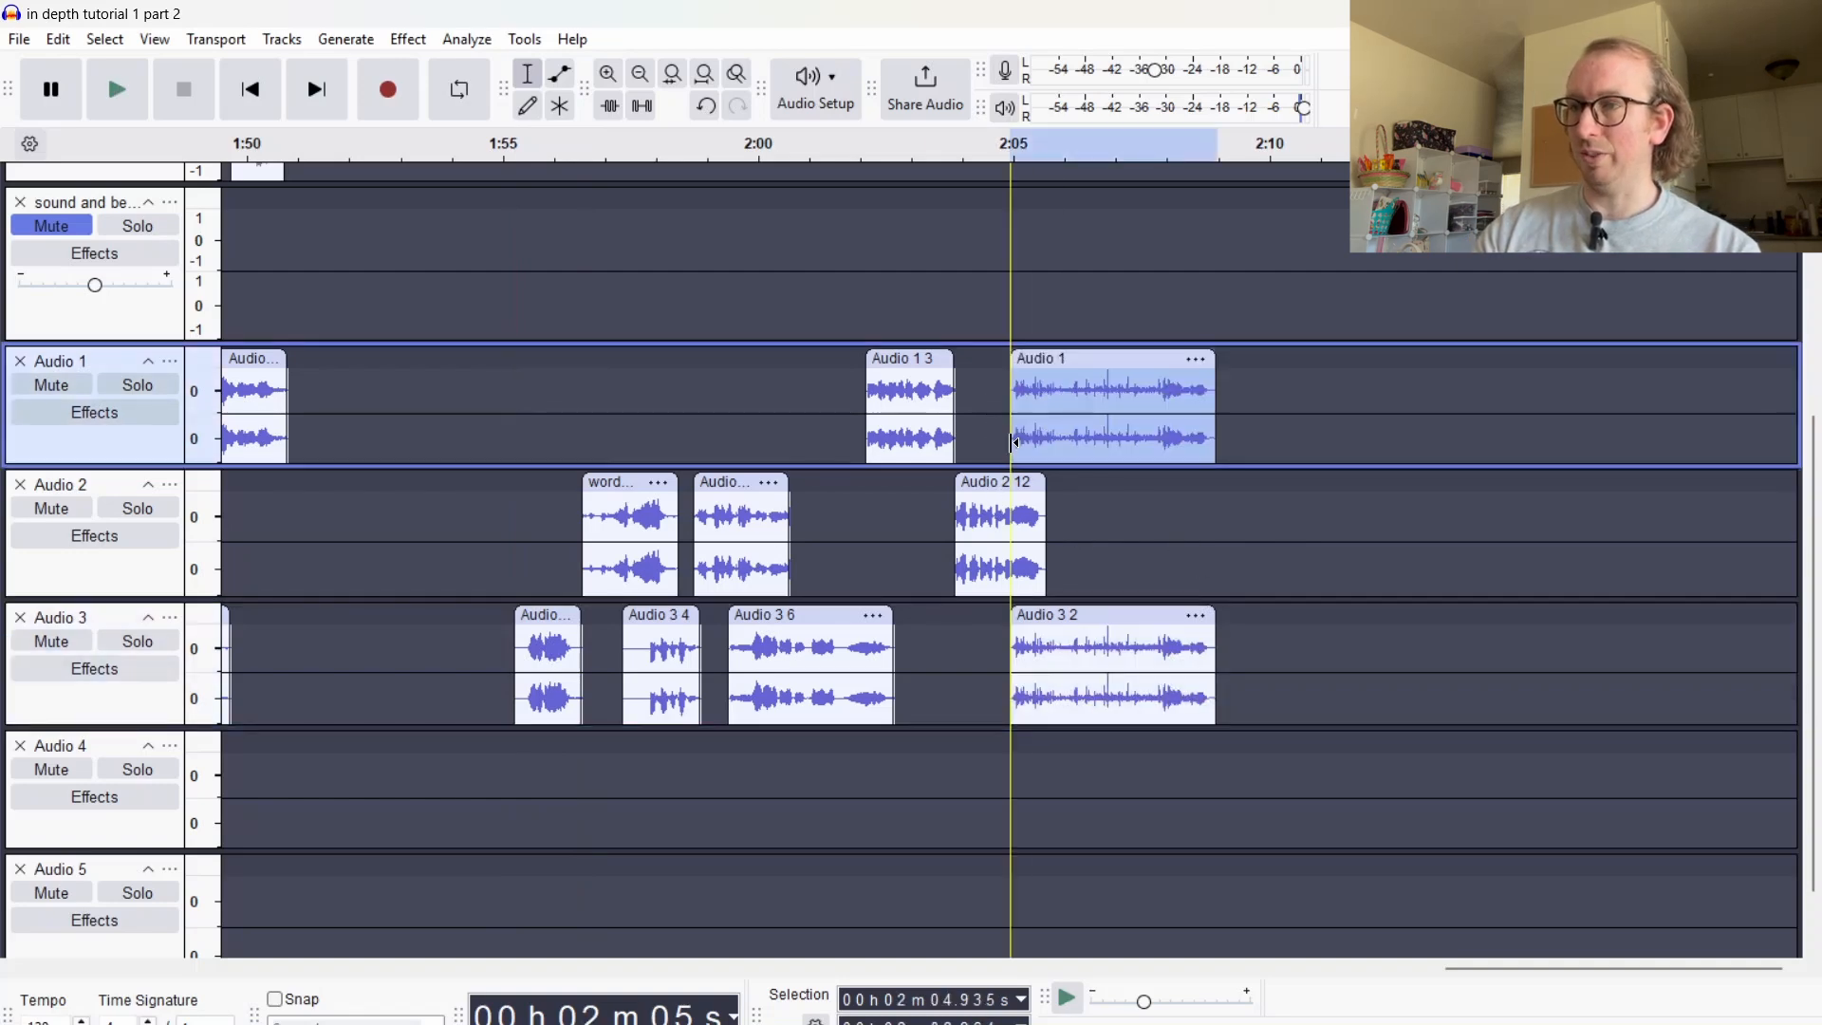
left_click(1122, 612)
key("Delete")
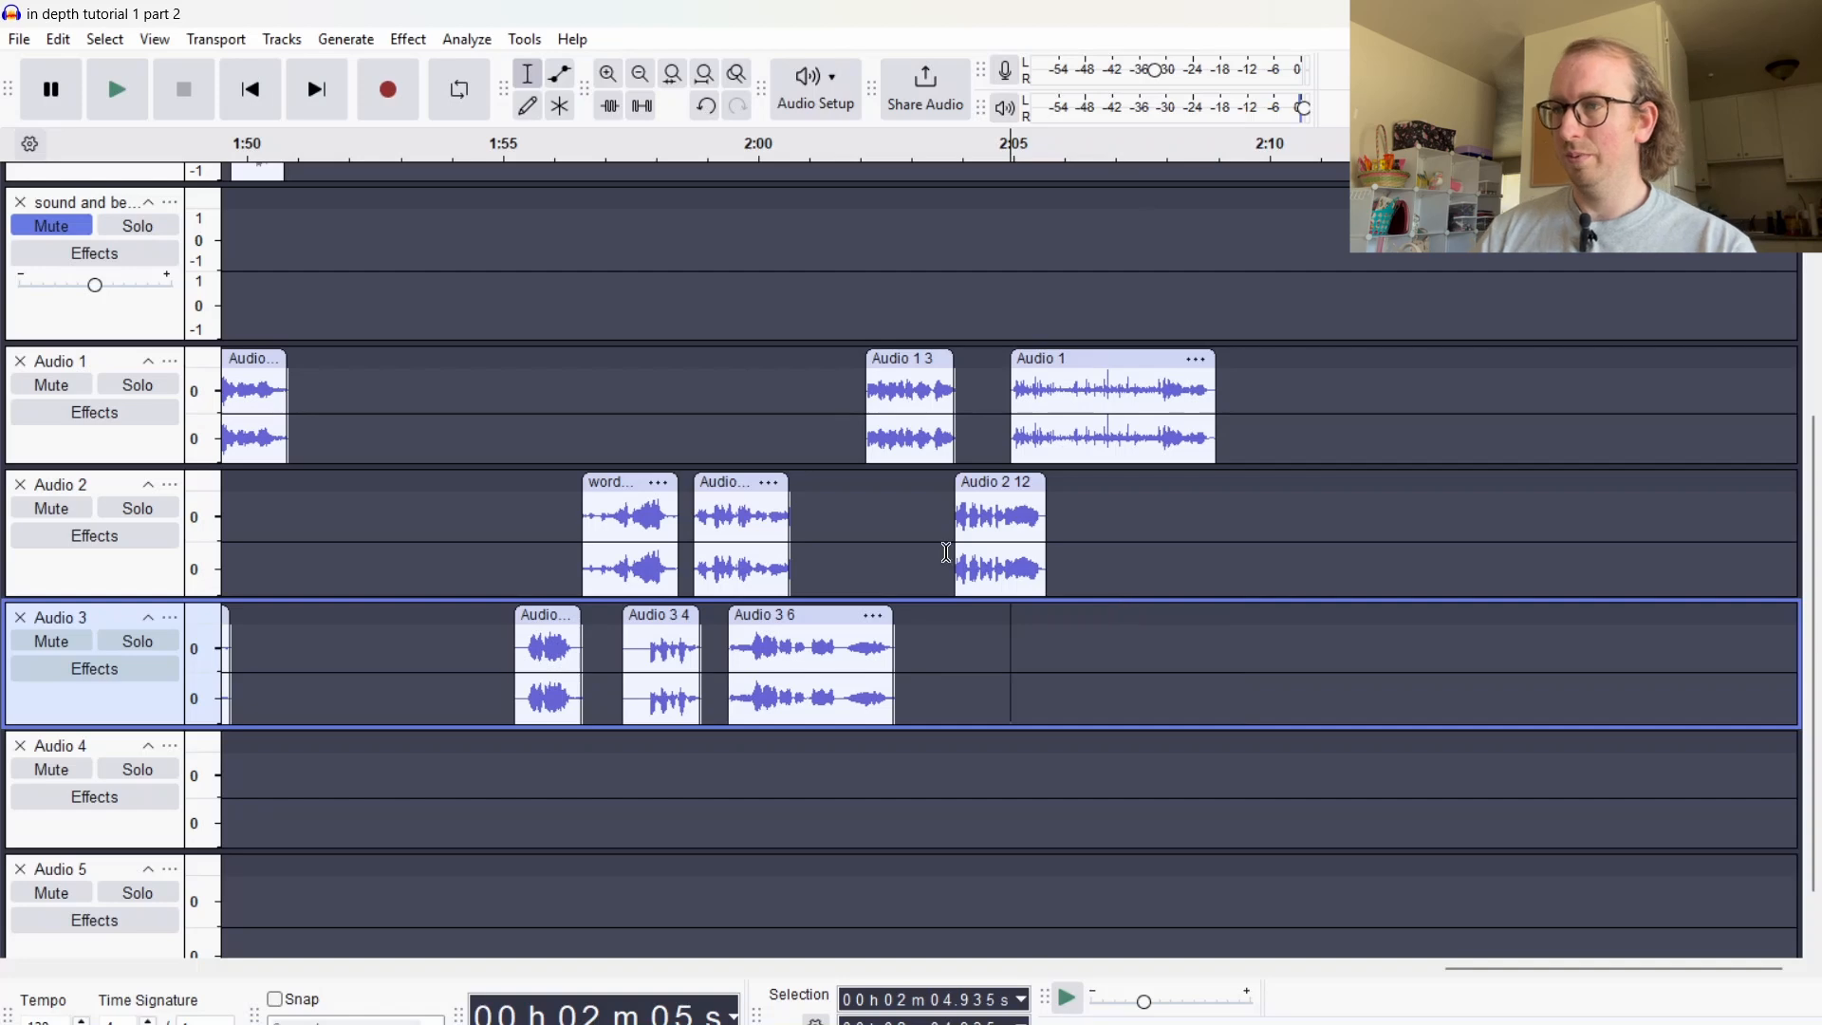
Copy the Audio 2 12 clip to Audio 3 at 2:03.826 and delete the original from Audio 2
left_click(1001, 484)
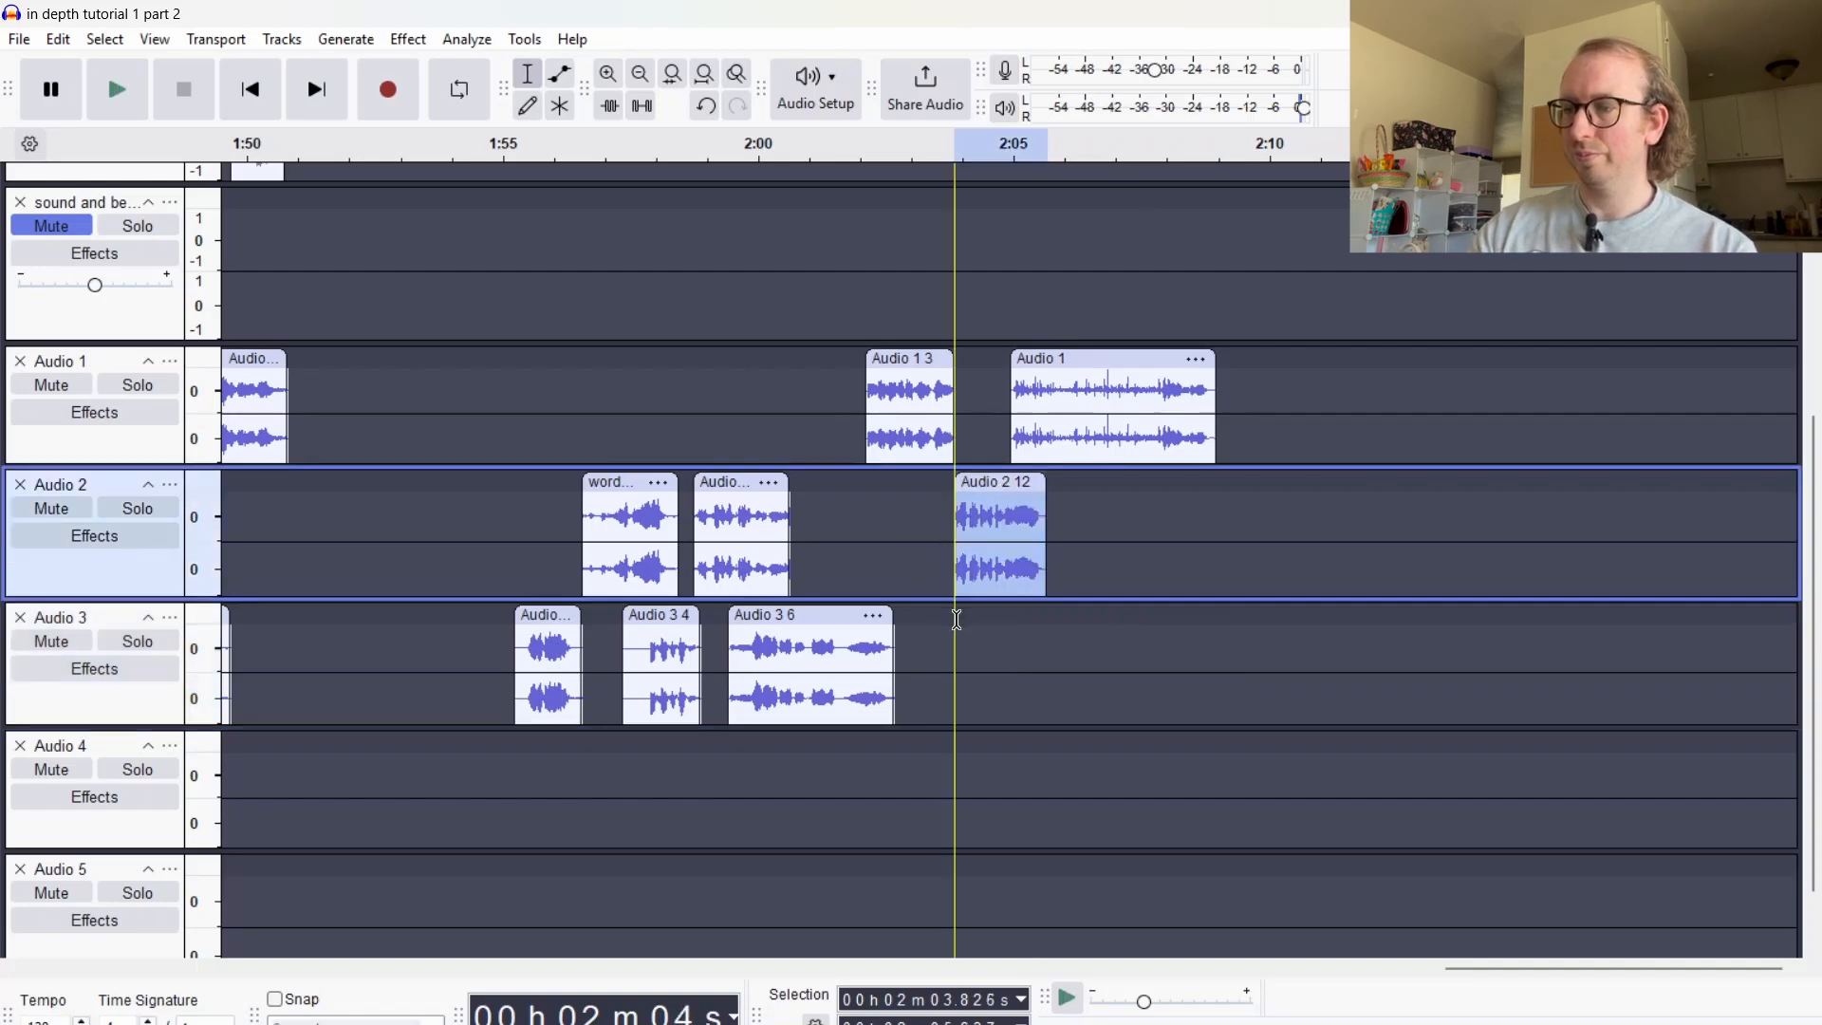
key("ctrl+z")
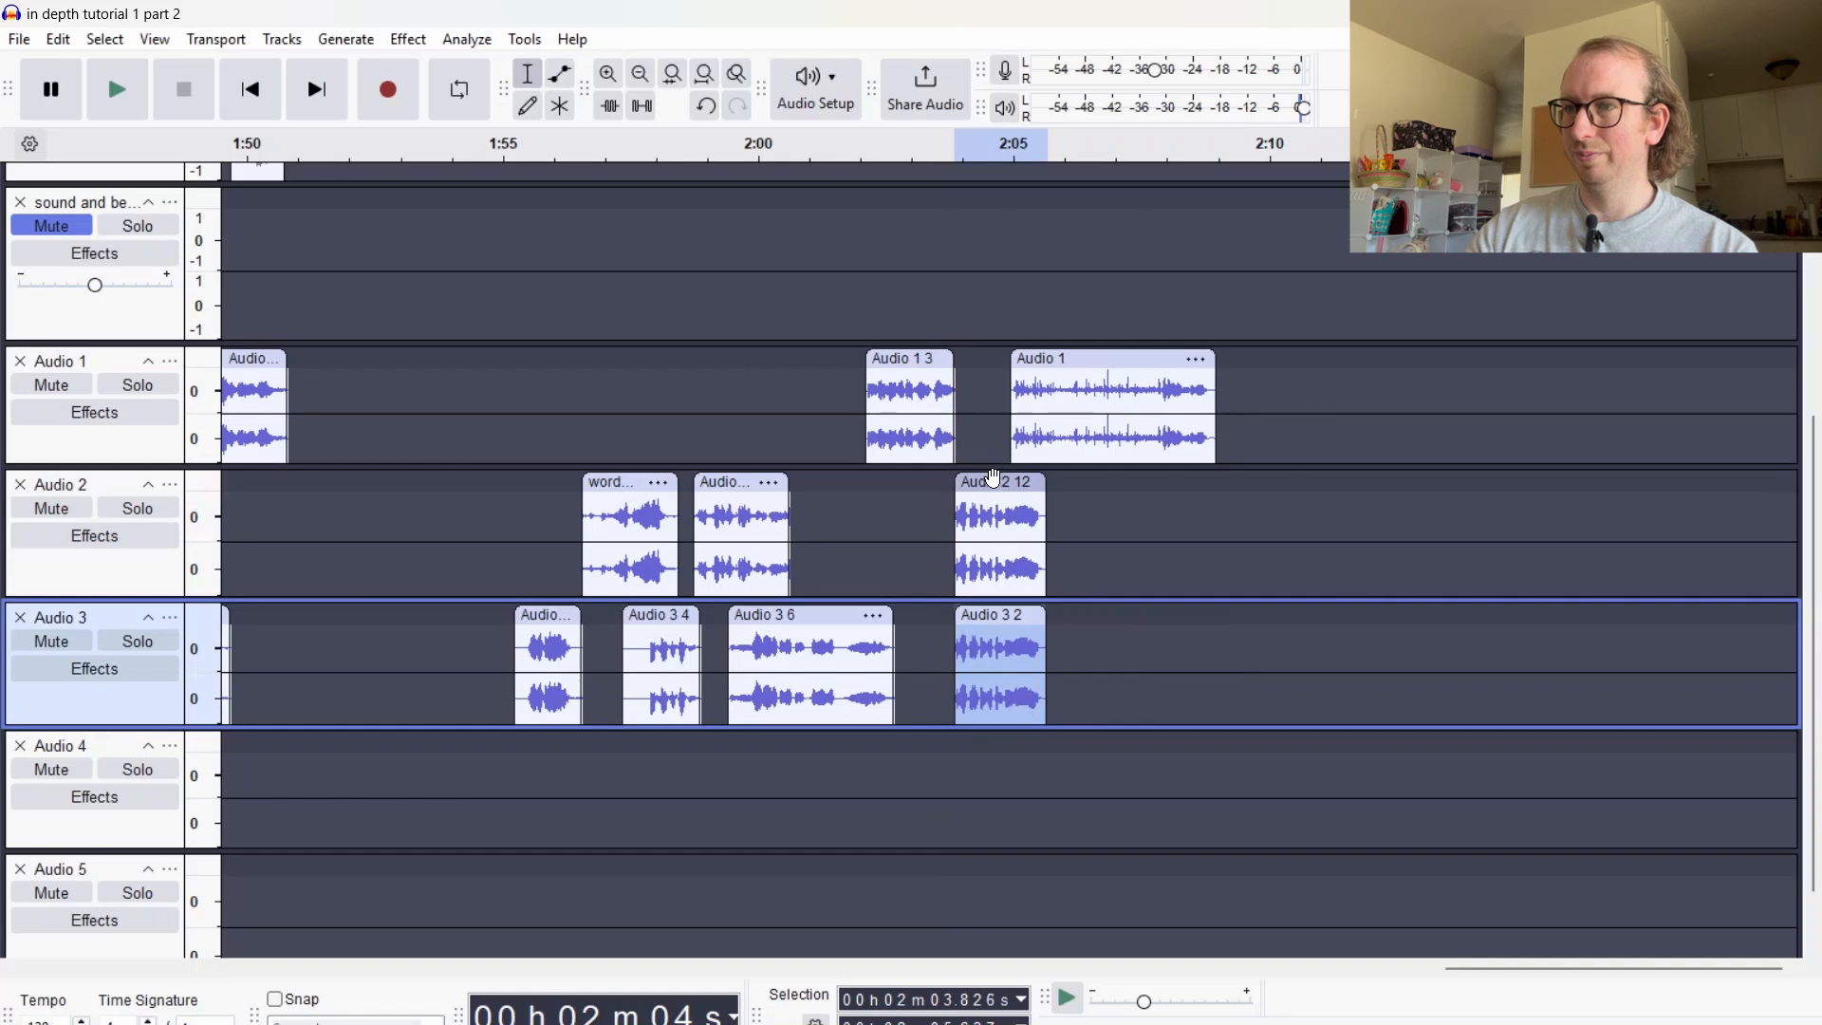
left_click(993, 477)
key("Delete")
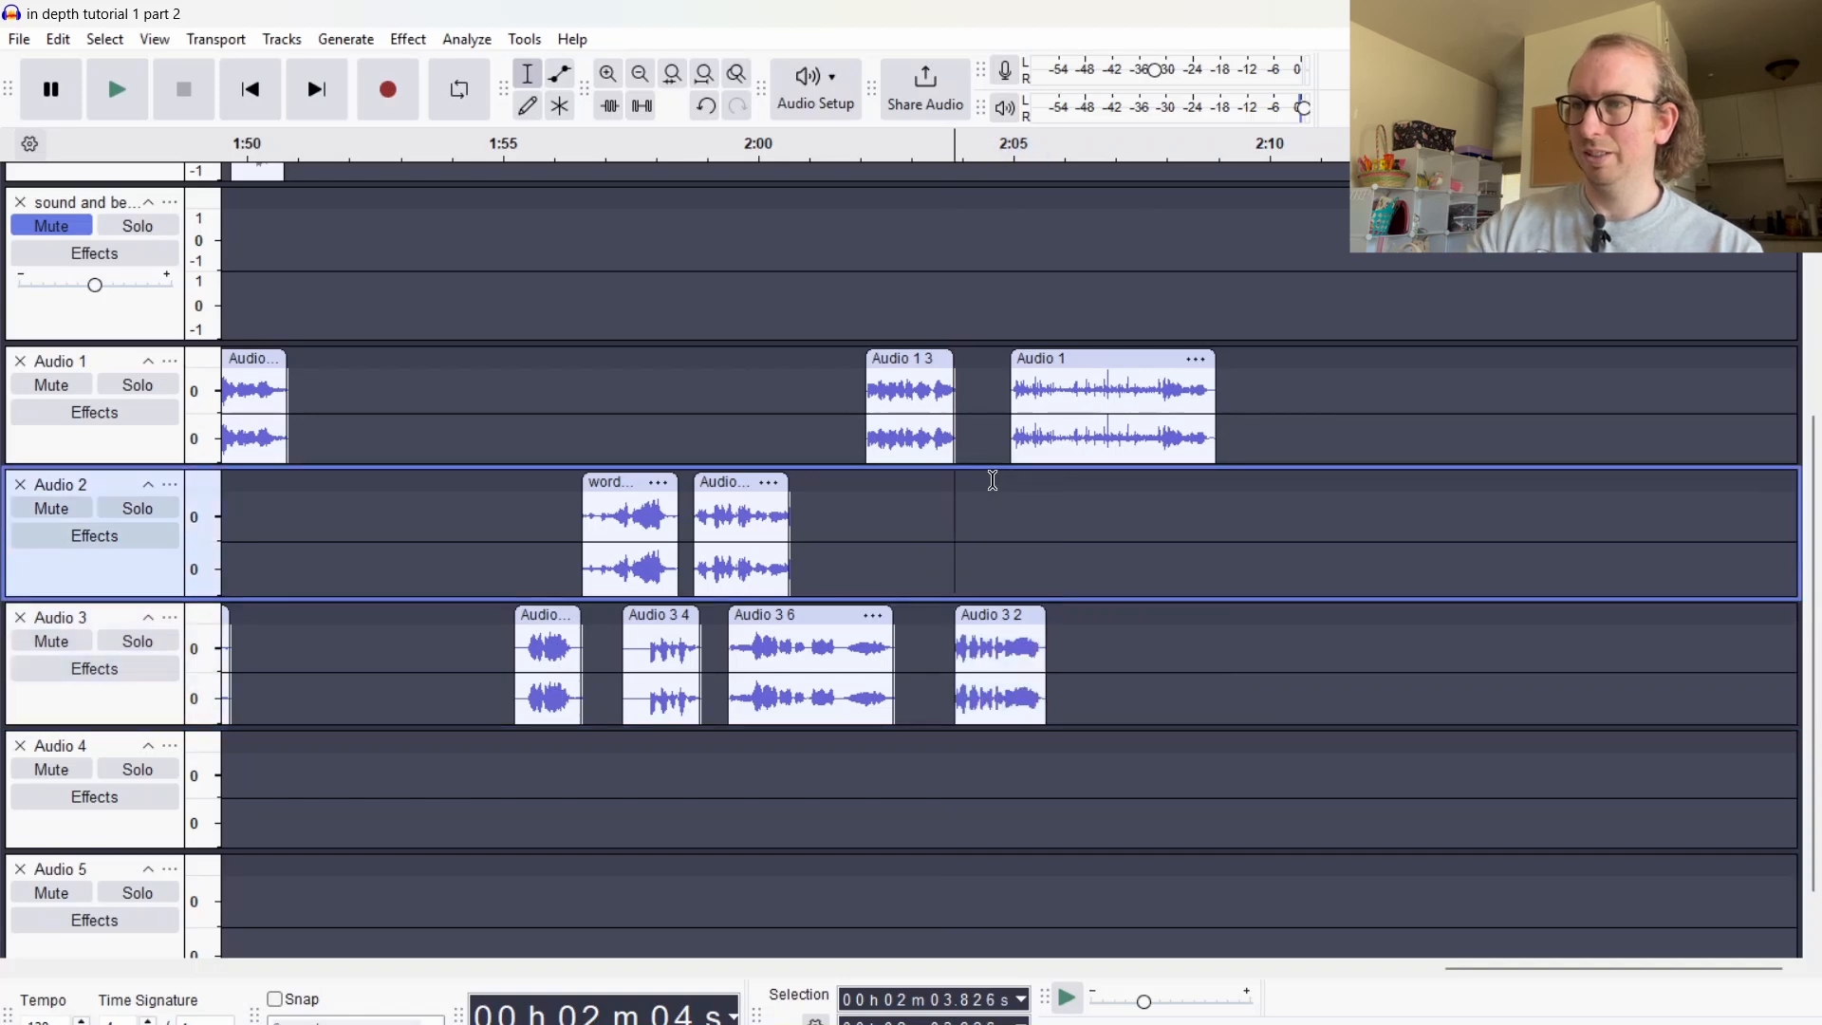
Copy the Audio 1 3 clip to Audio 2 at 2:02.085 and delete the original from Audio 1
left_click(912, 356)
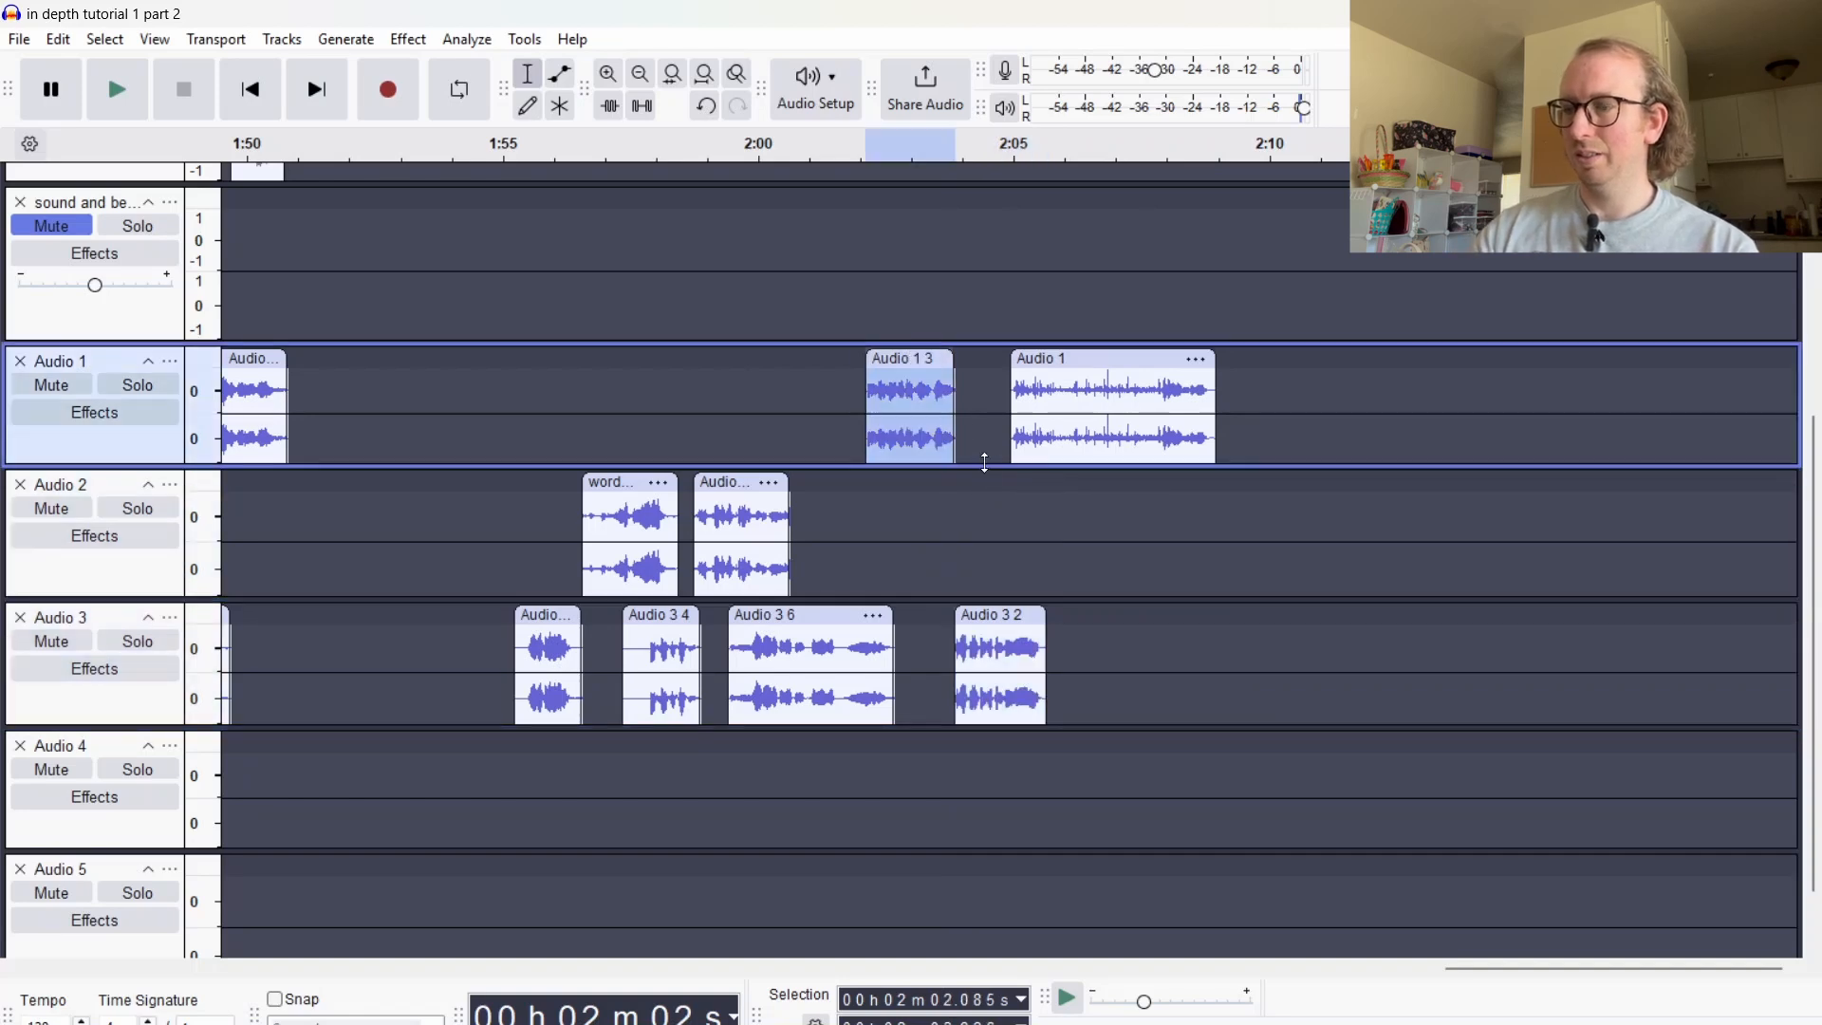
left_click(866, 506)
key("ctrl+v")
left_click(915, 360)
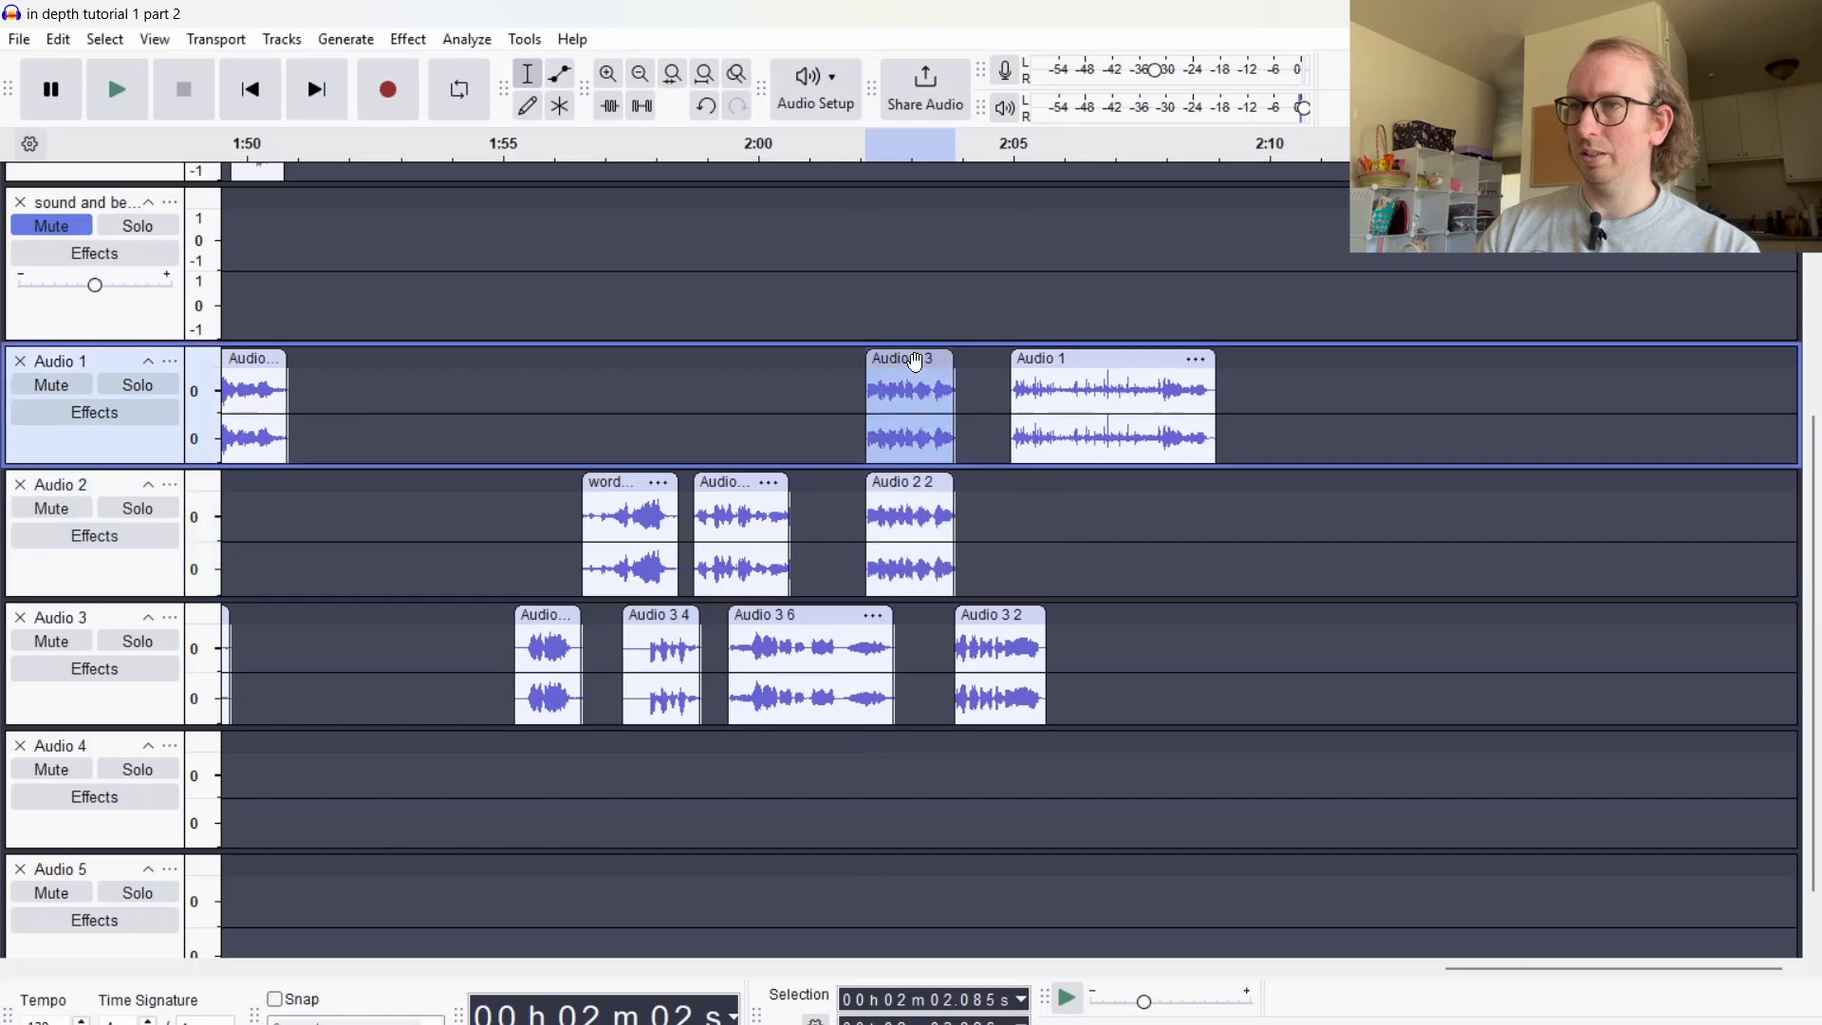
key("Delete")
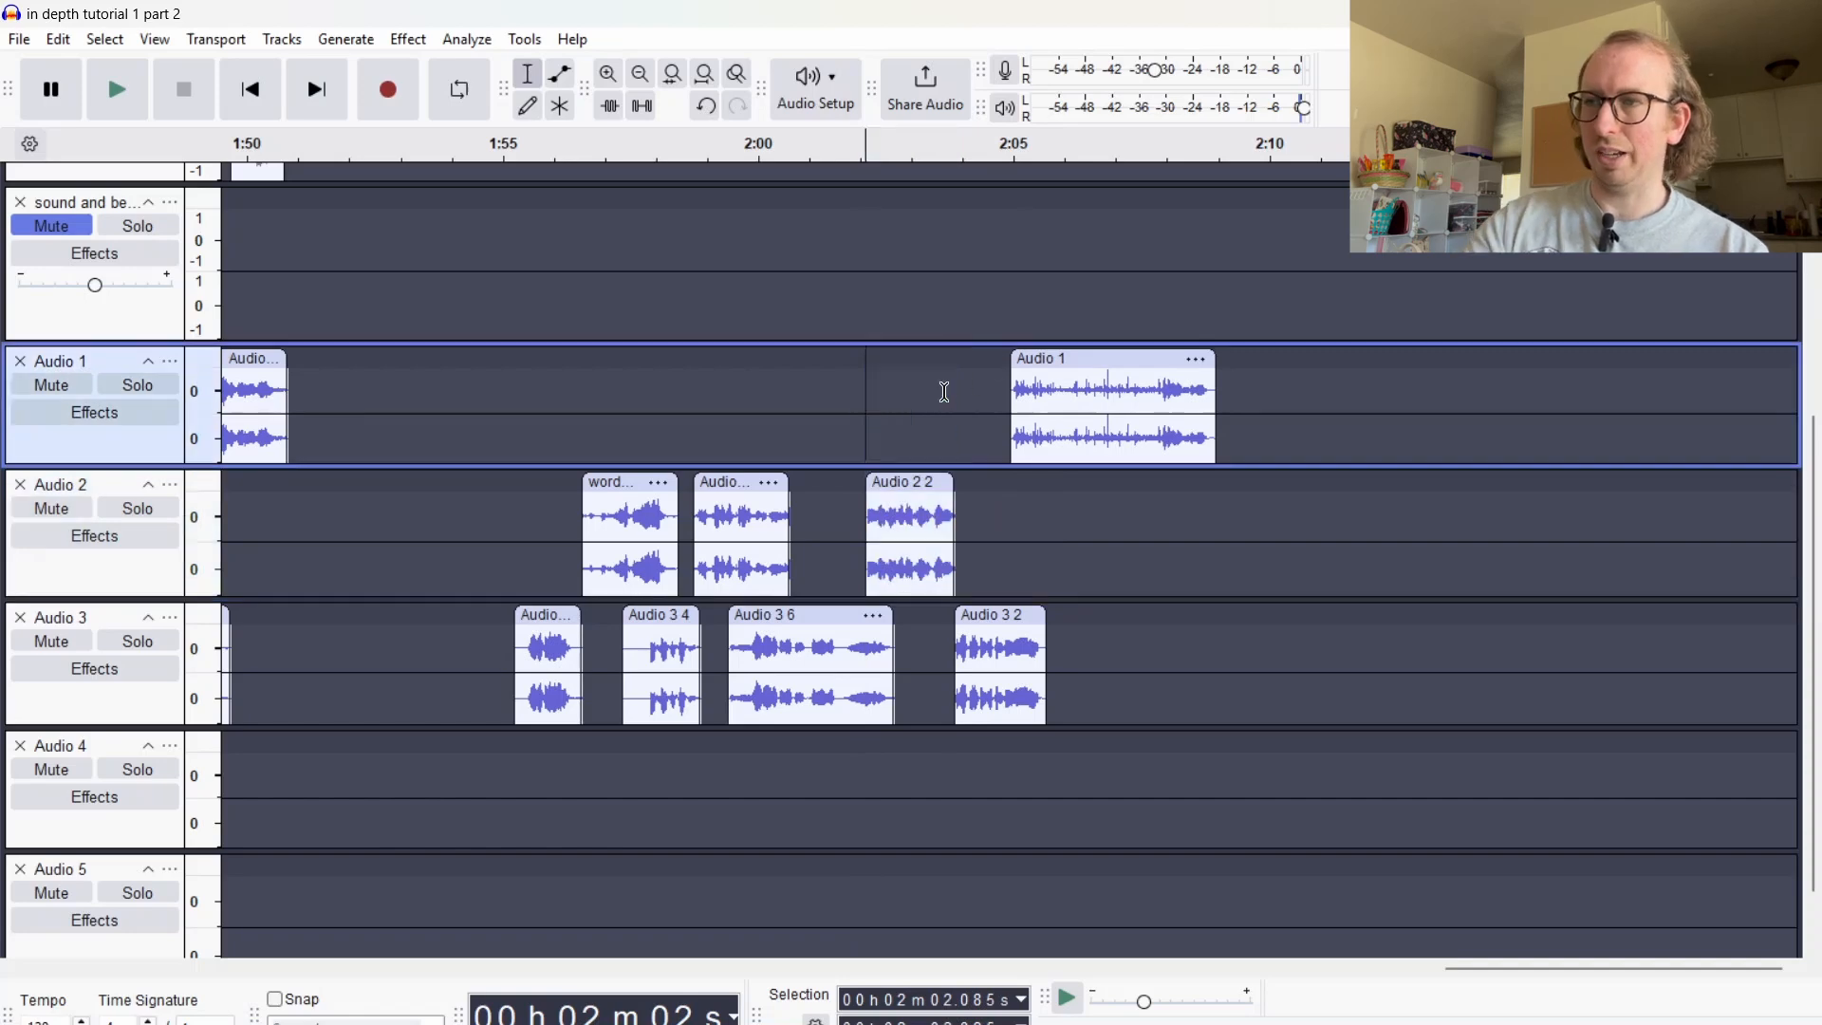
Copy the last Audio 1 clip to Audio 2 at 2:04.935 and delete the original from Audio 1
left_click(1122, 368)
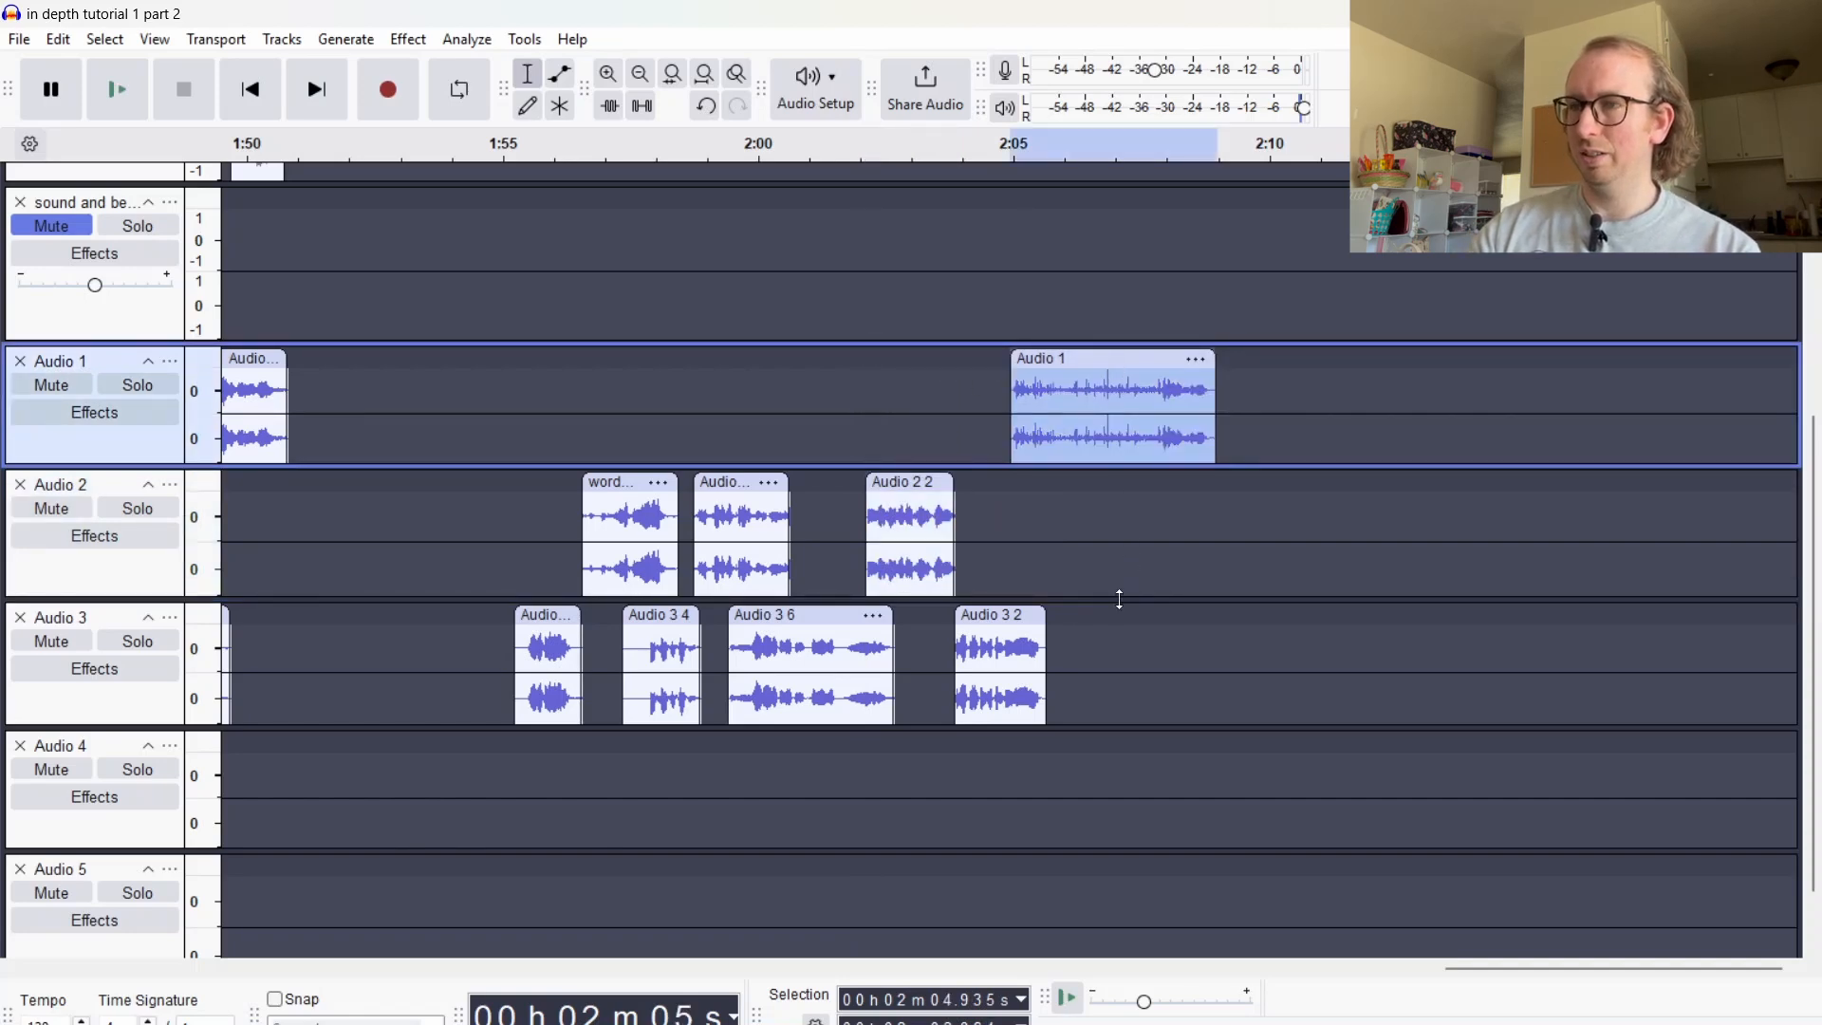
left_click(1010, 513)
key("ctrl+v")
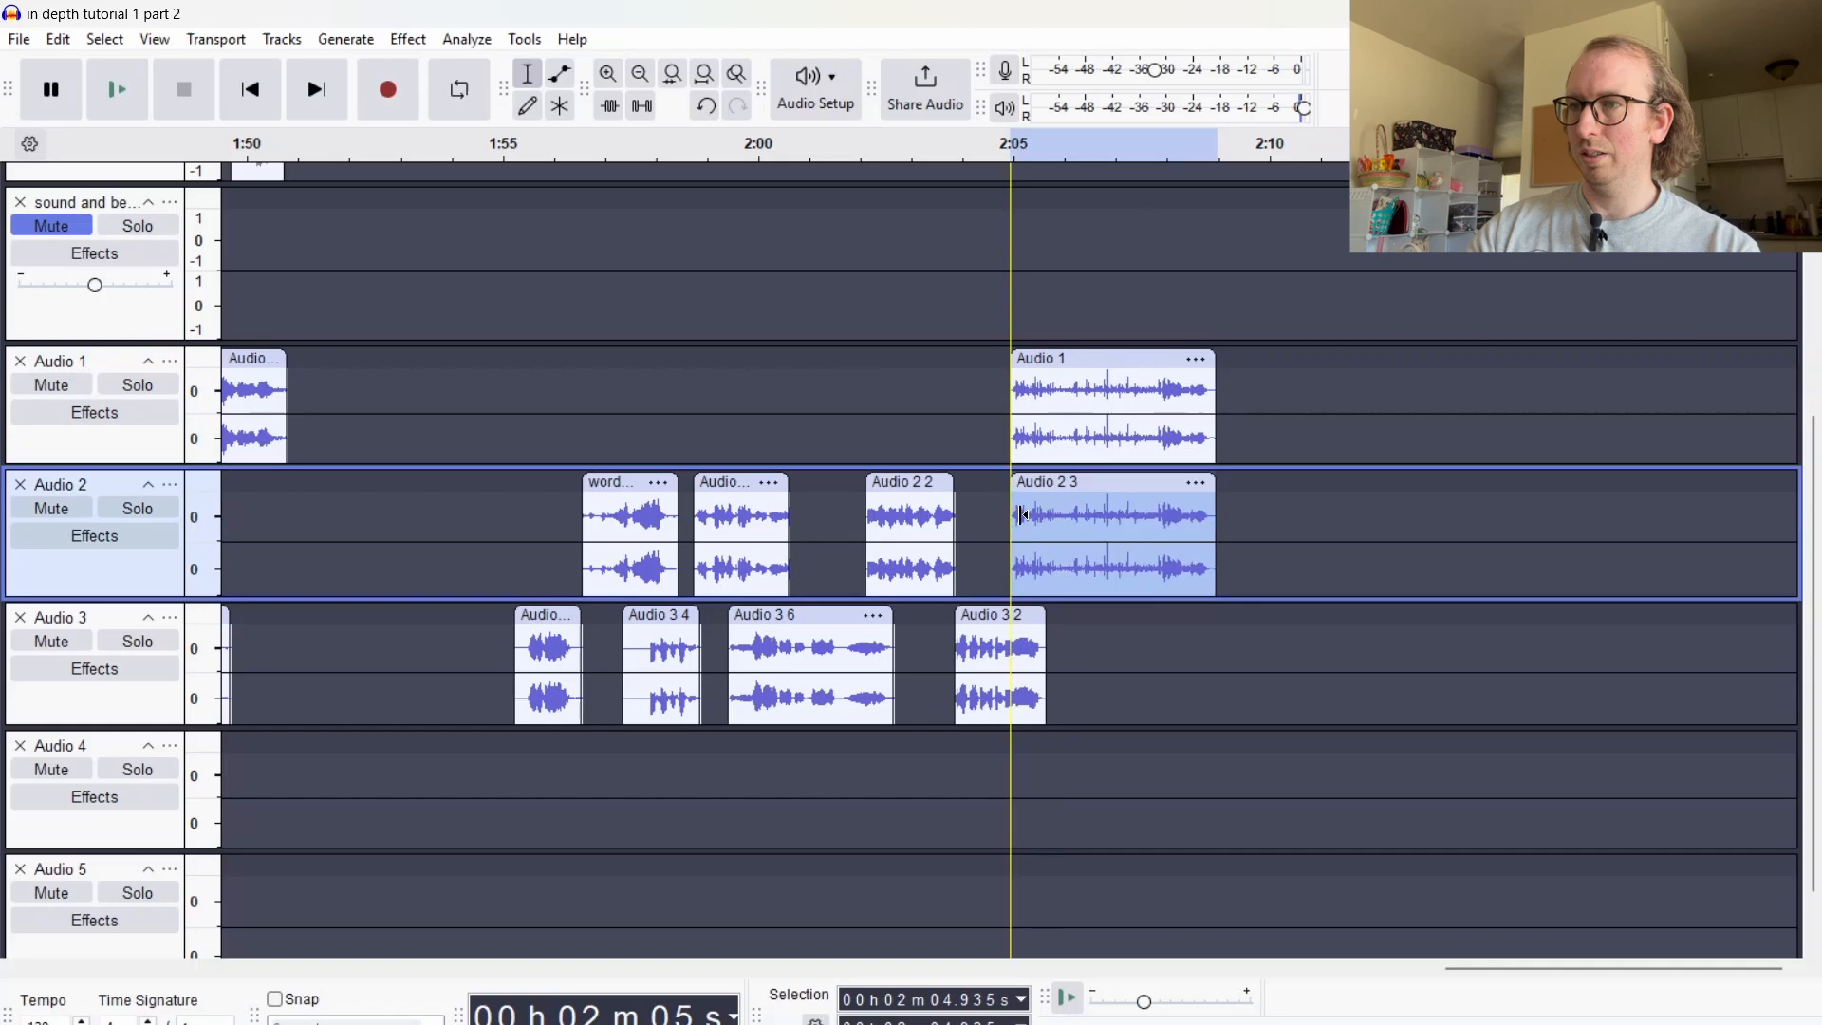
left_click(1113, 368)
key("Delete")
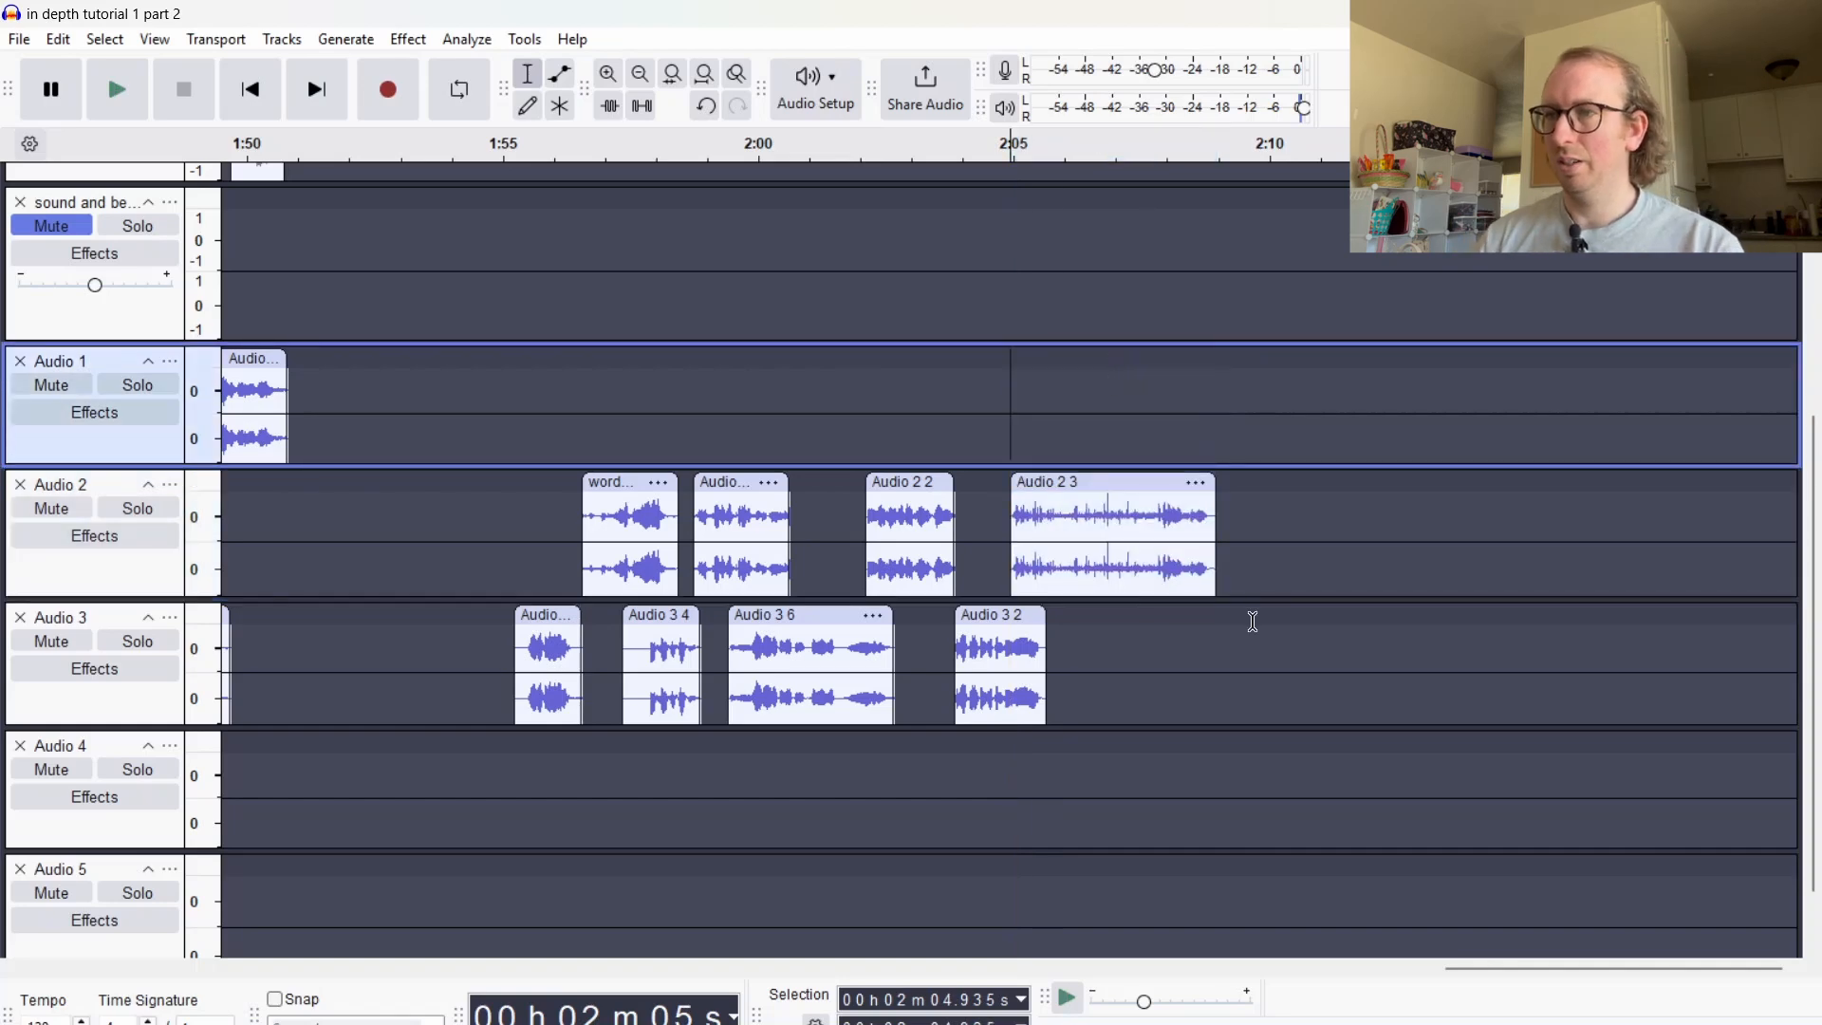
Move all clips from 1:54.707 onward on Audio 2 and Audio 3 down together to Audio 4 and Audio 5, about 0.3 s later
left_click_drag(1274, 514, 496, 647)
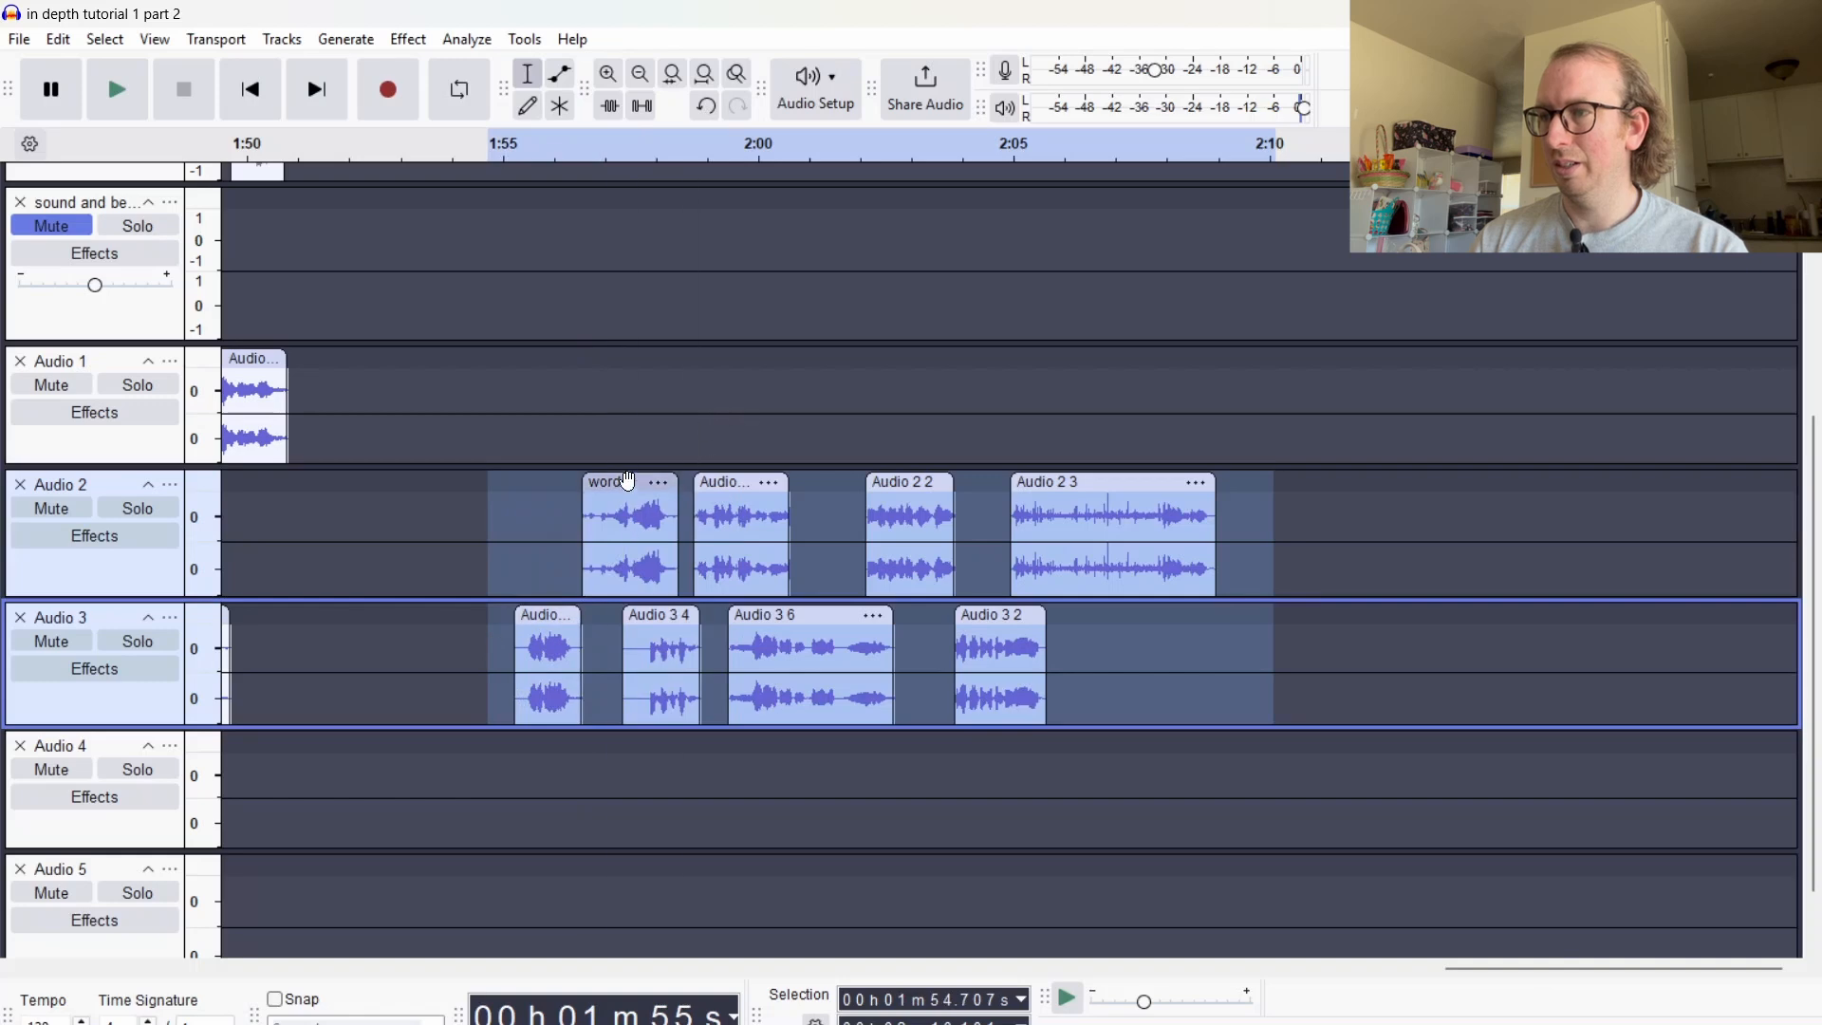
left_click_drag(630, 484, 645, 745)
left_click(1397, 769)
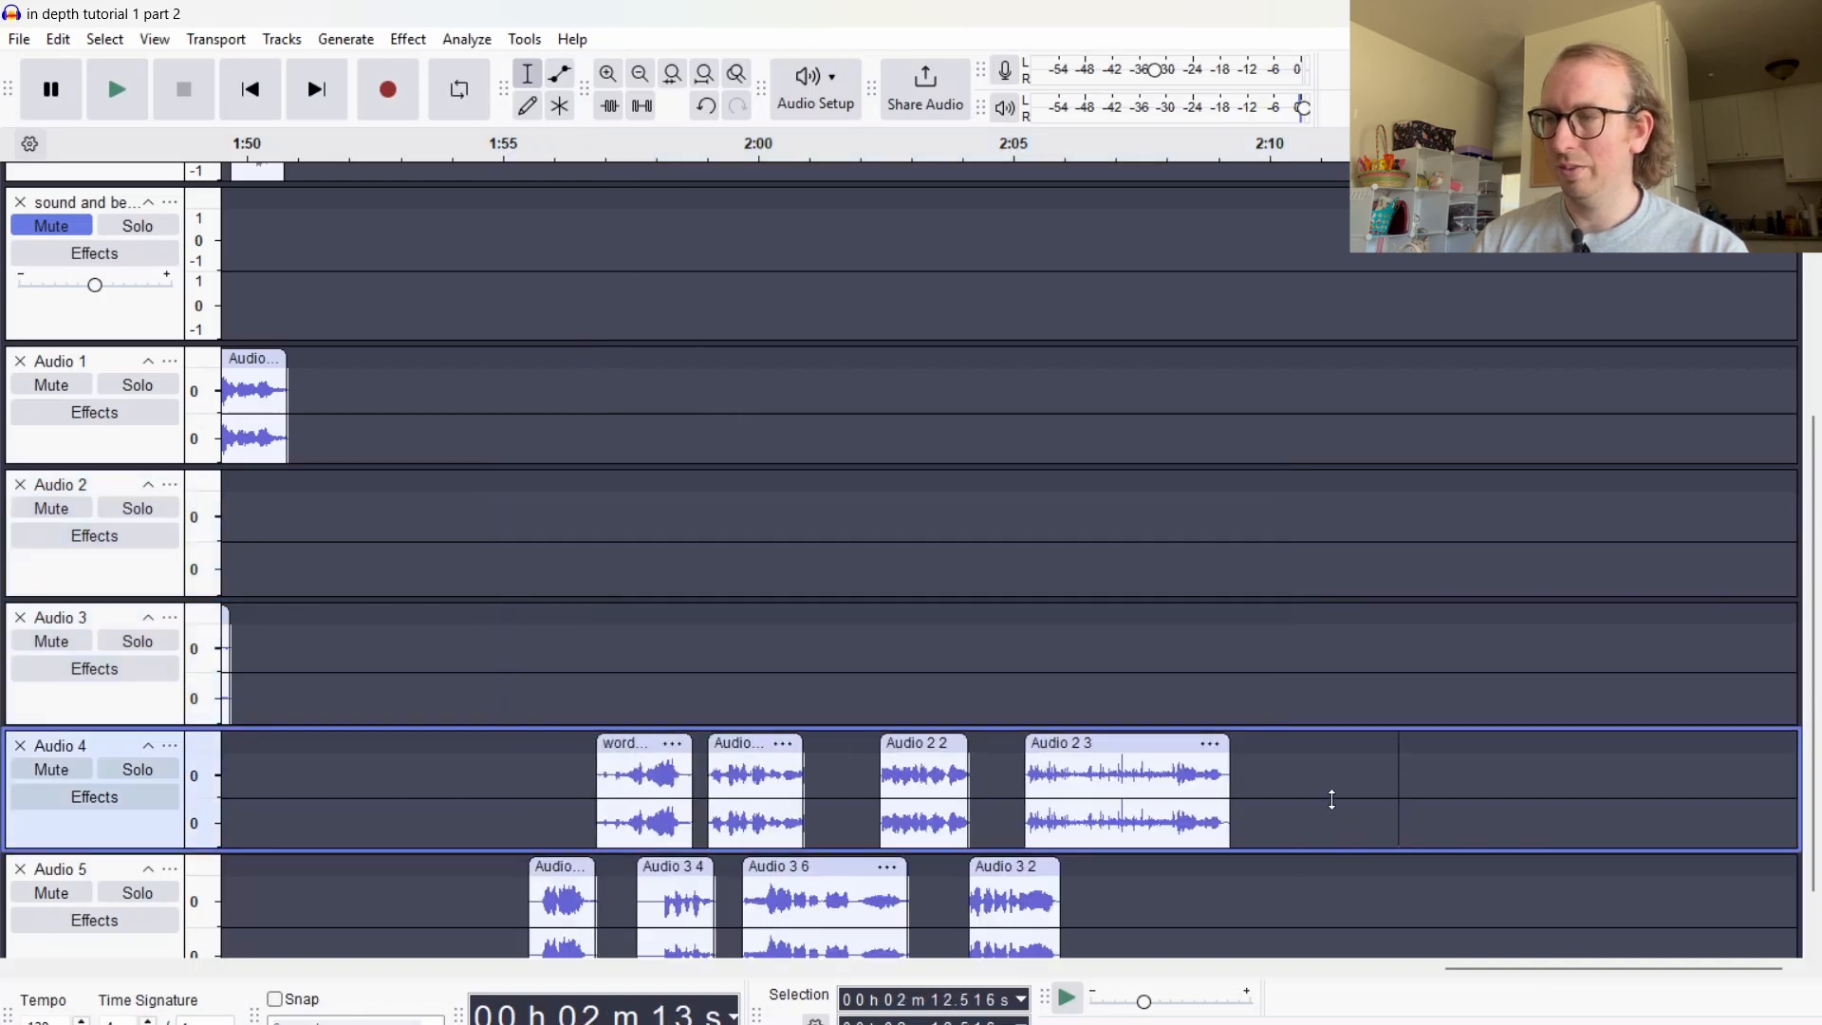
double_click(639, 76)
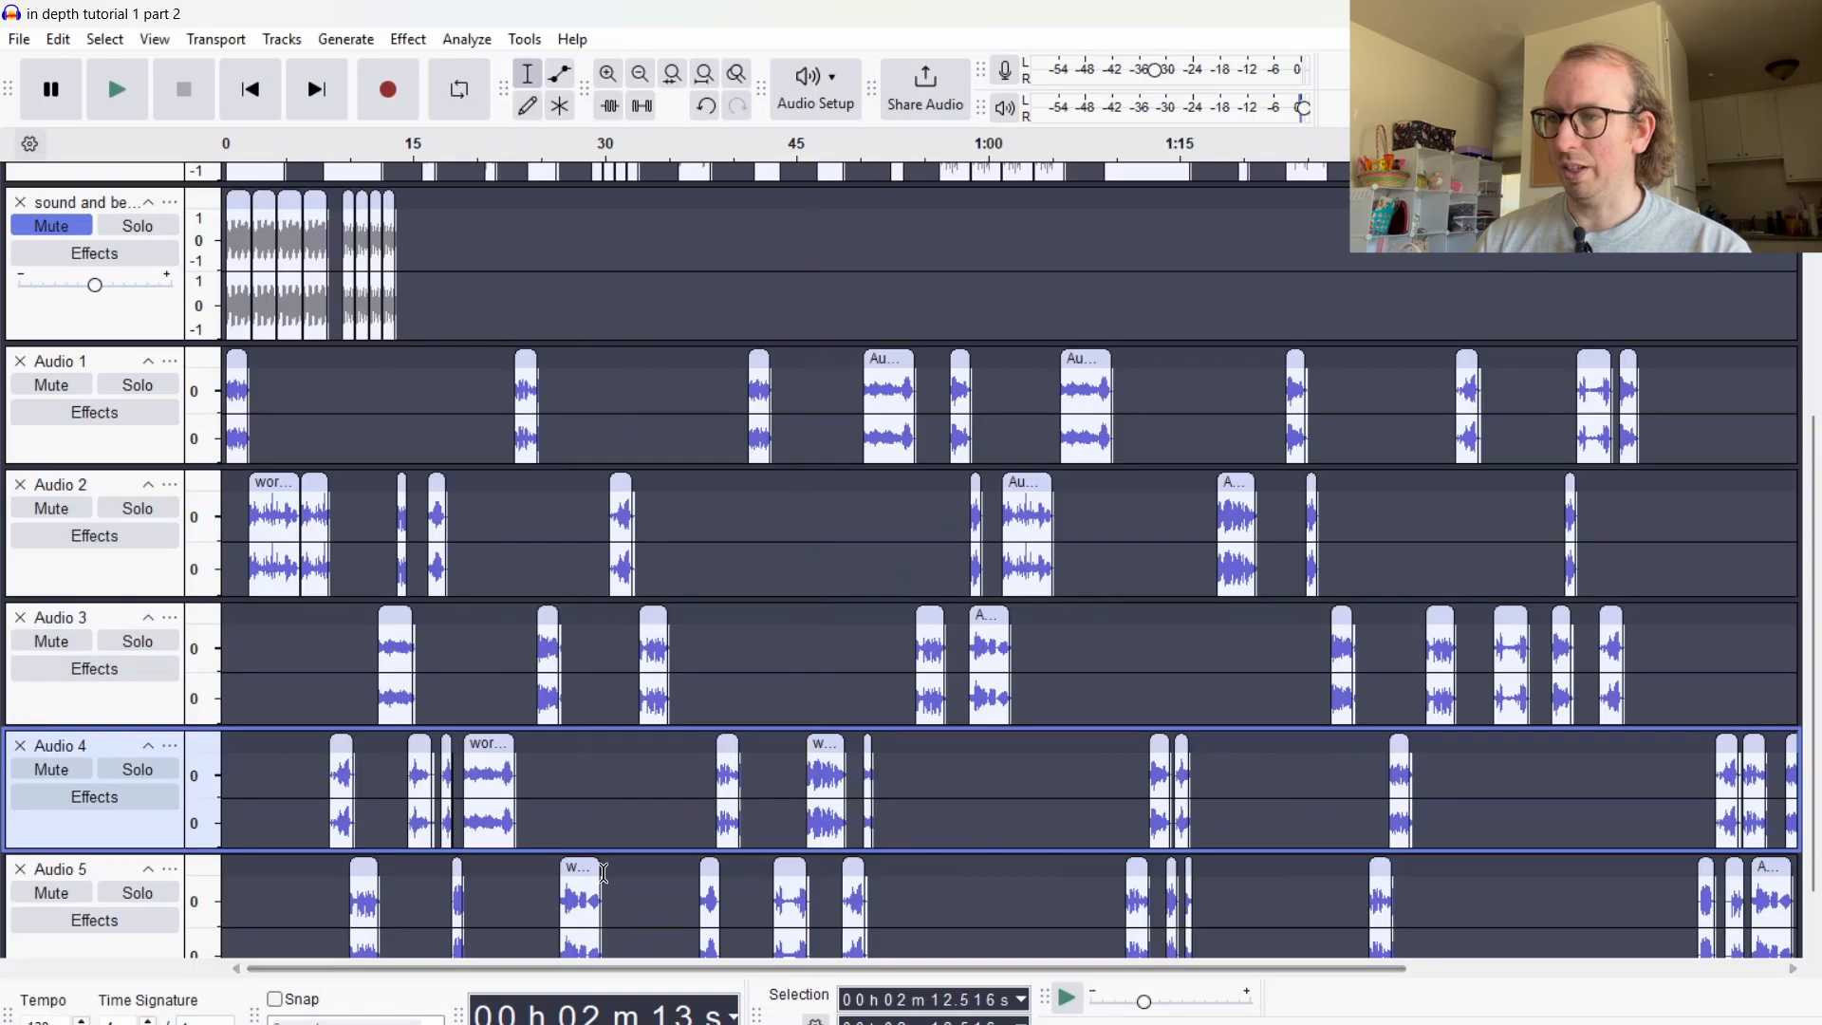